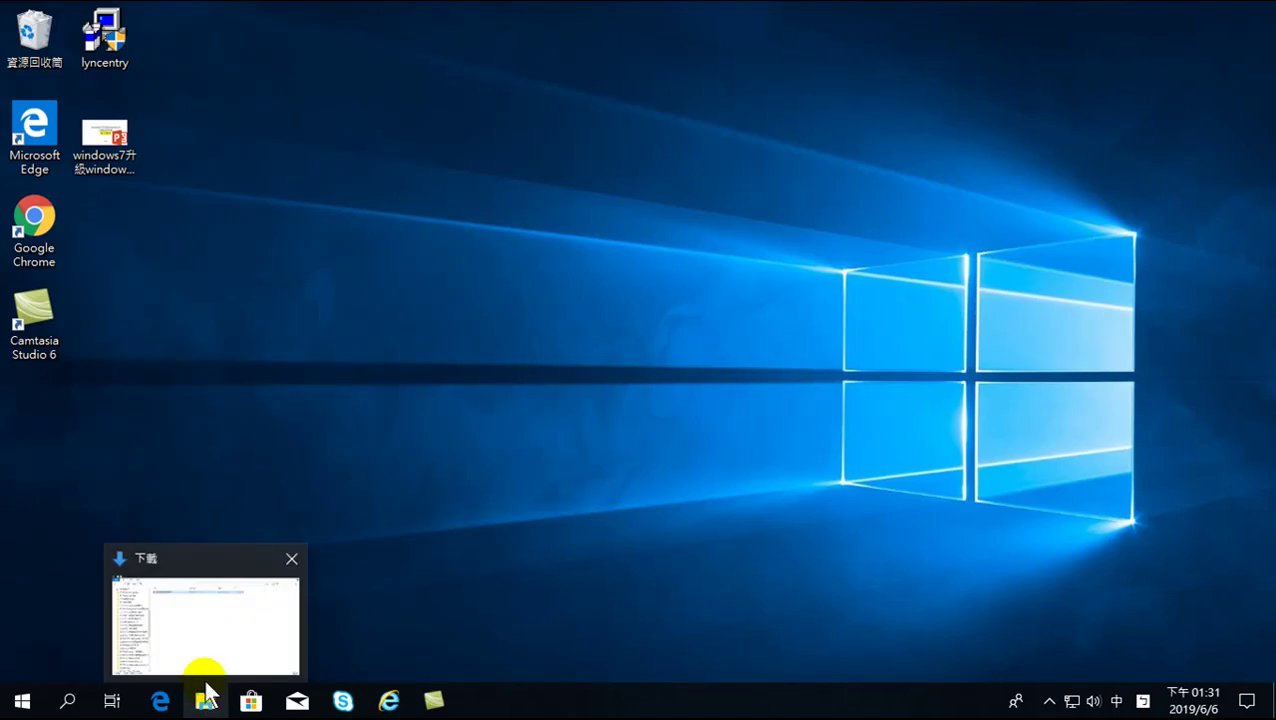
click(158, 703)
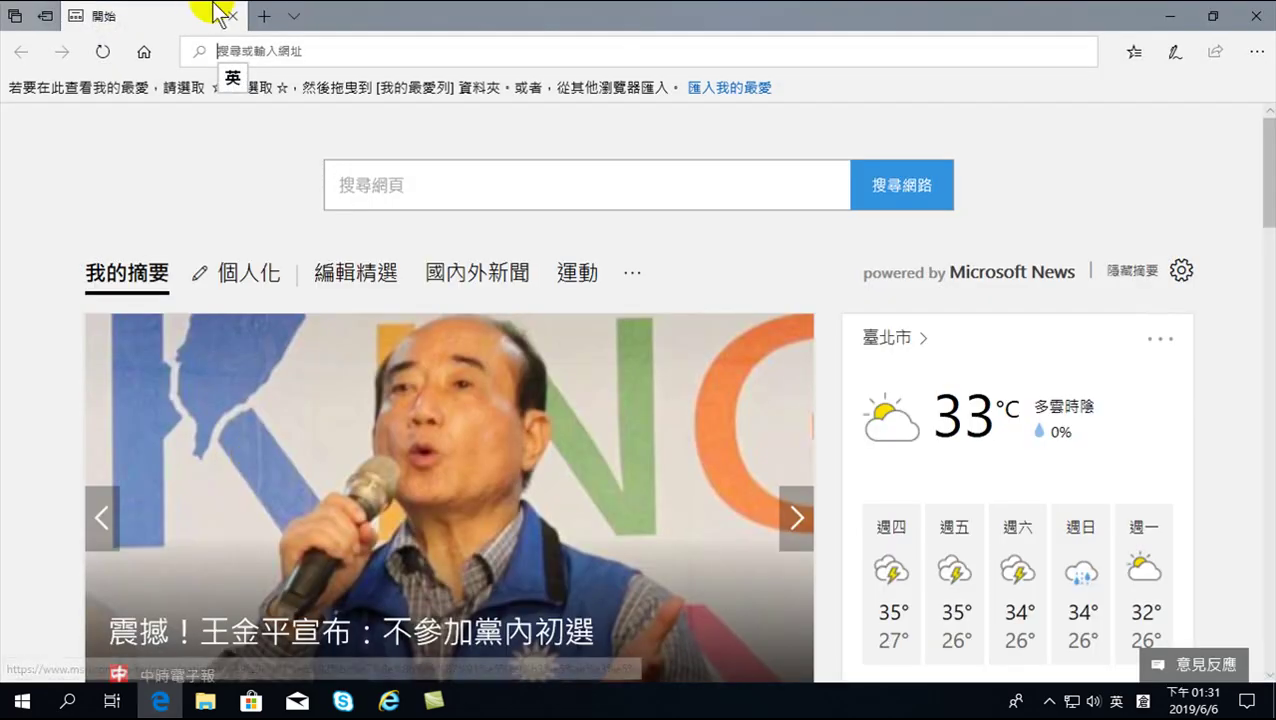
click(327, 43)
text(https://goo.gl/)
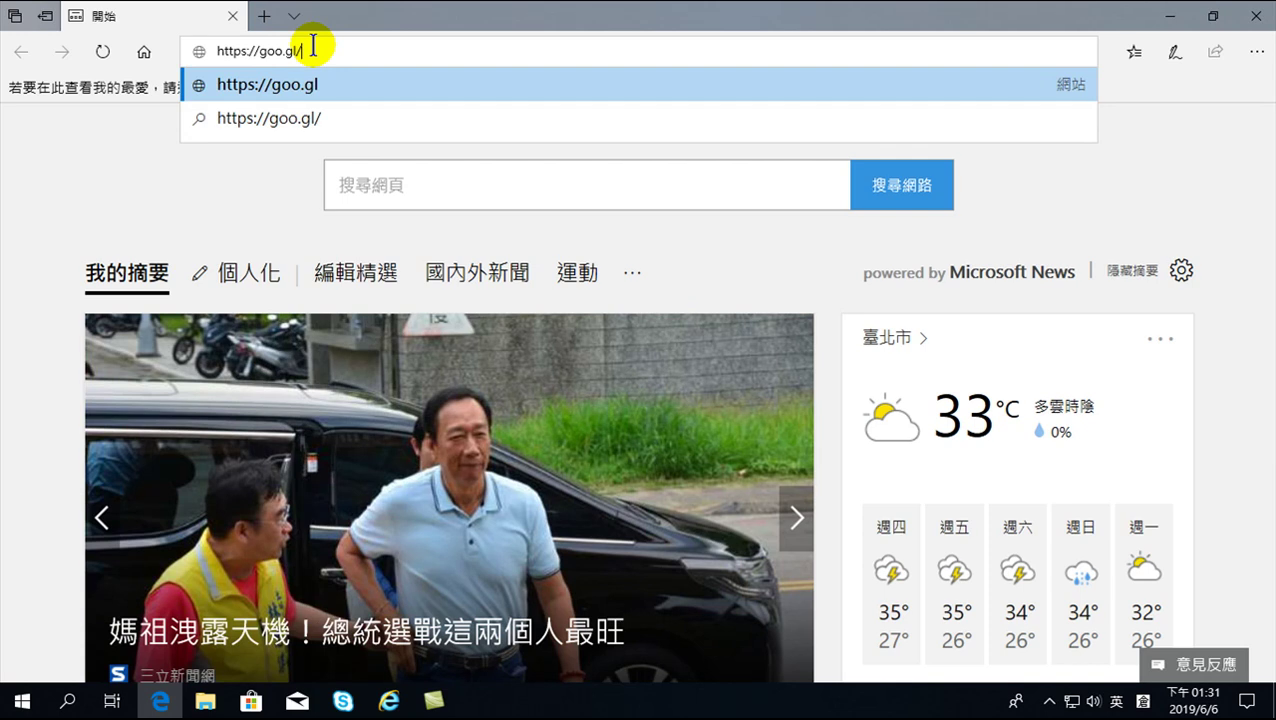
text(ytzRx)
key(Return)
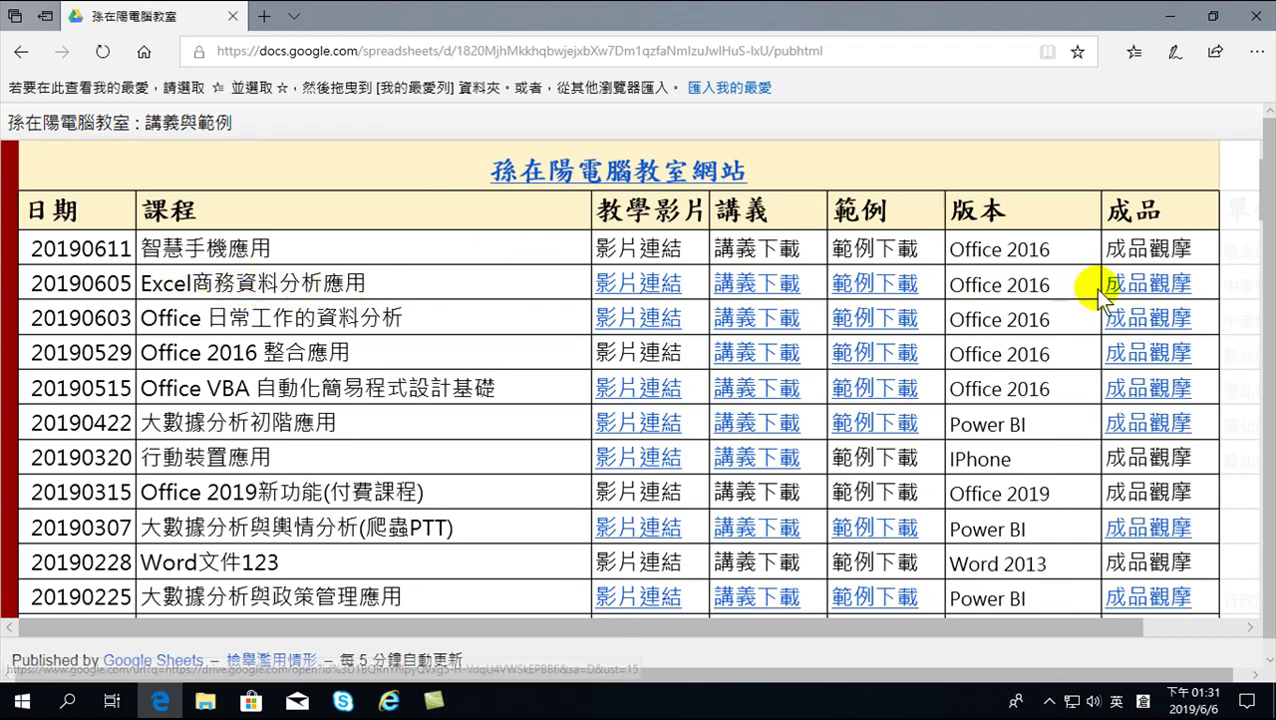
Open the 成品觀摩 link in the 20190605 row to reach the 成品 Drive folder.
click(1149, 283)
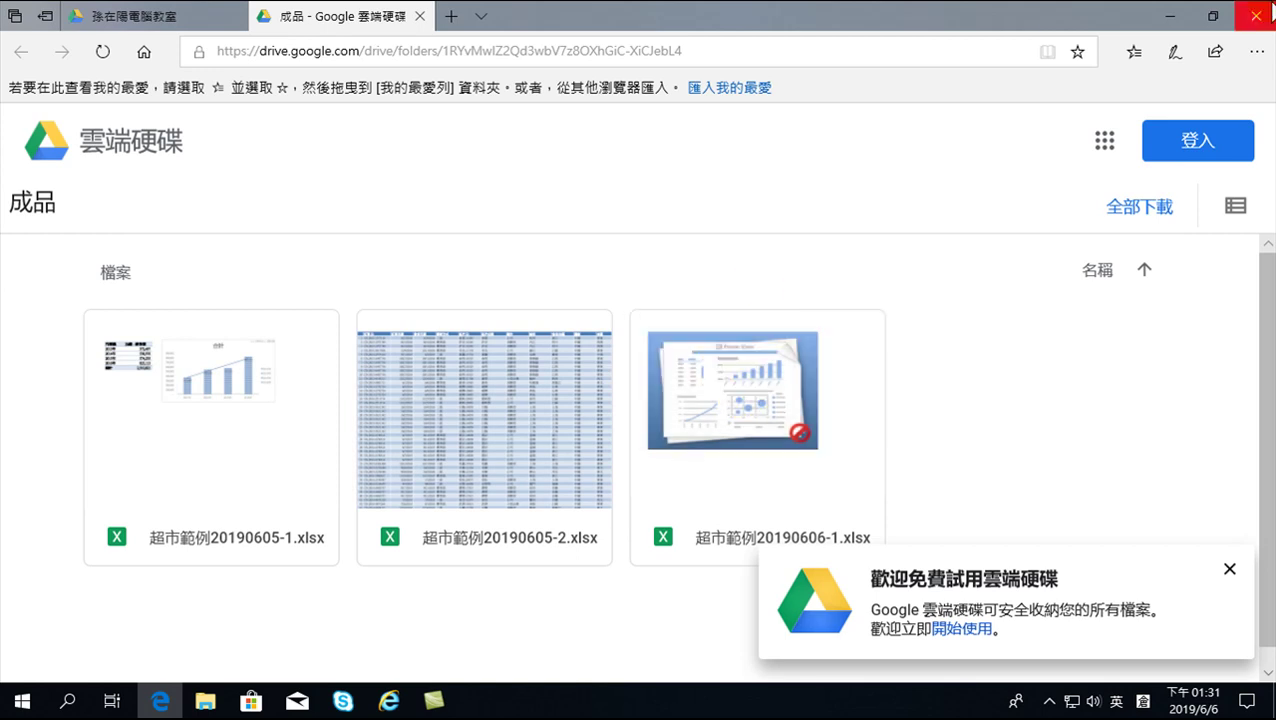
Minimize Edge and exit the PowerPoint slide show to the editing view.
click(1166, 16)
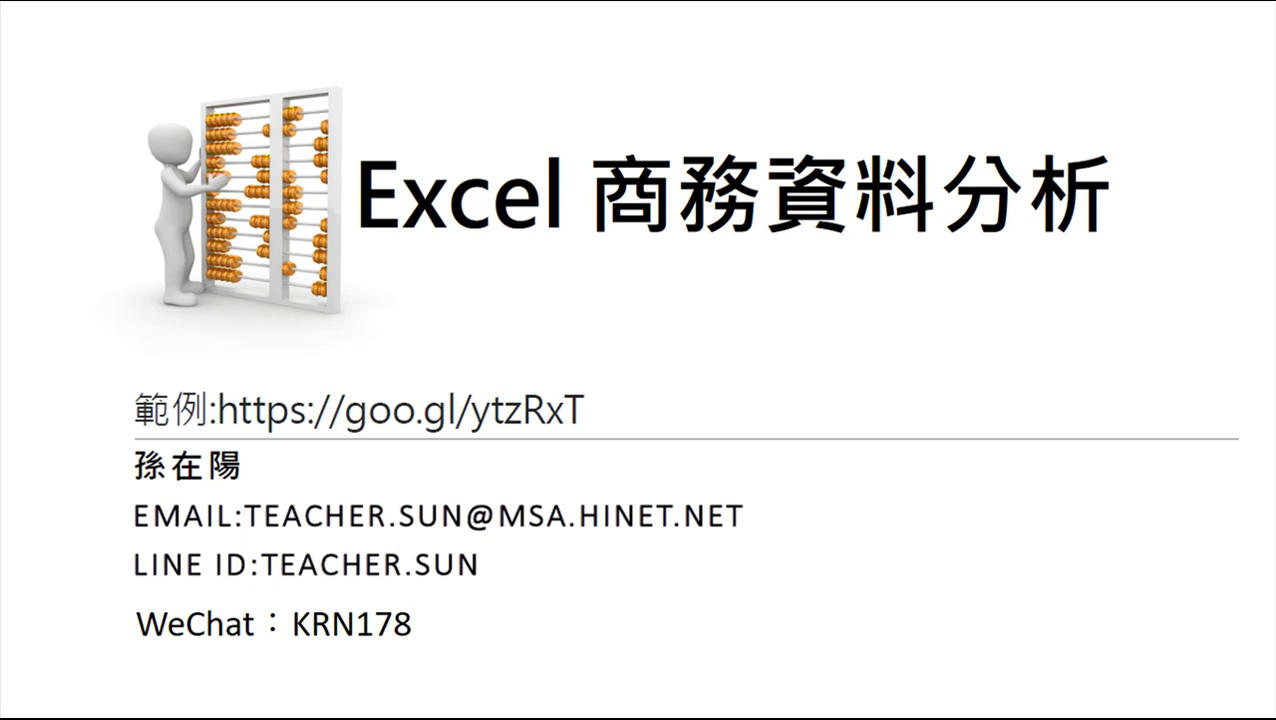
key(Escape)
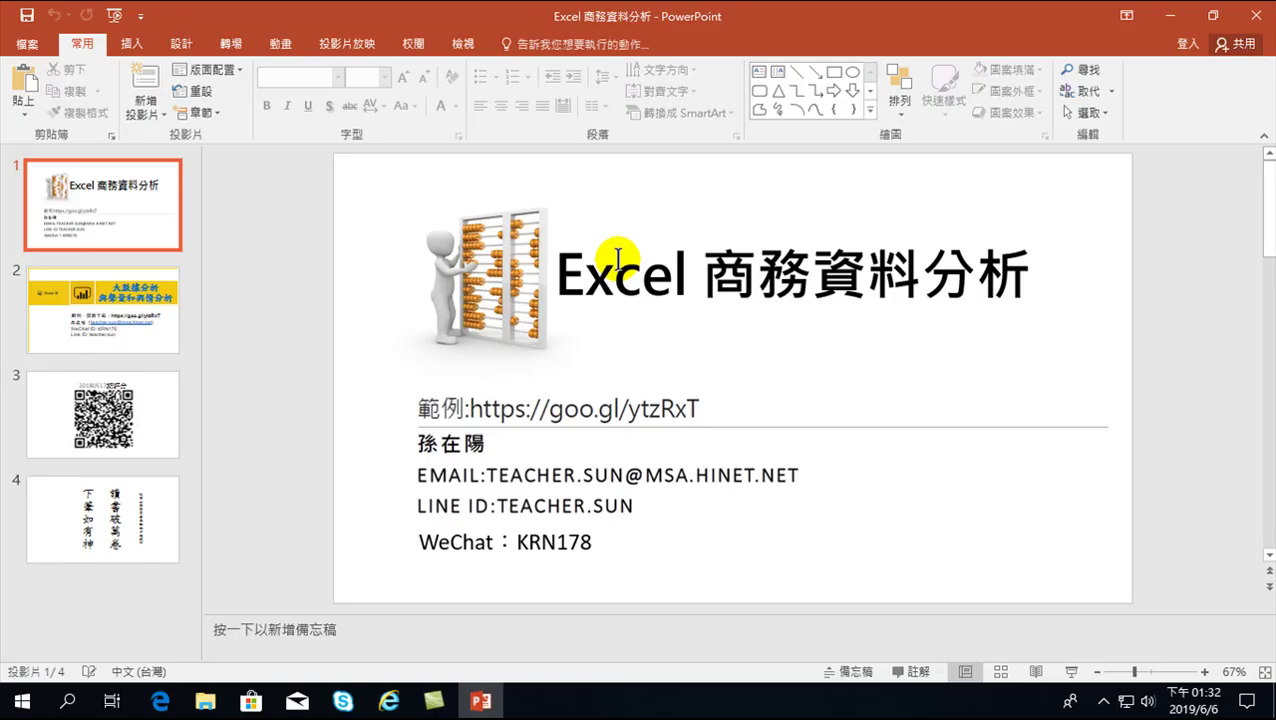
Open 超市範例20190605-2.xlsx from the Downloads folder in Excel.
click(1166, 20)
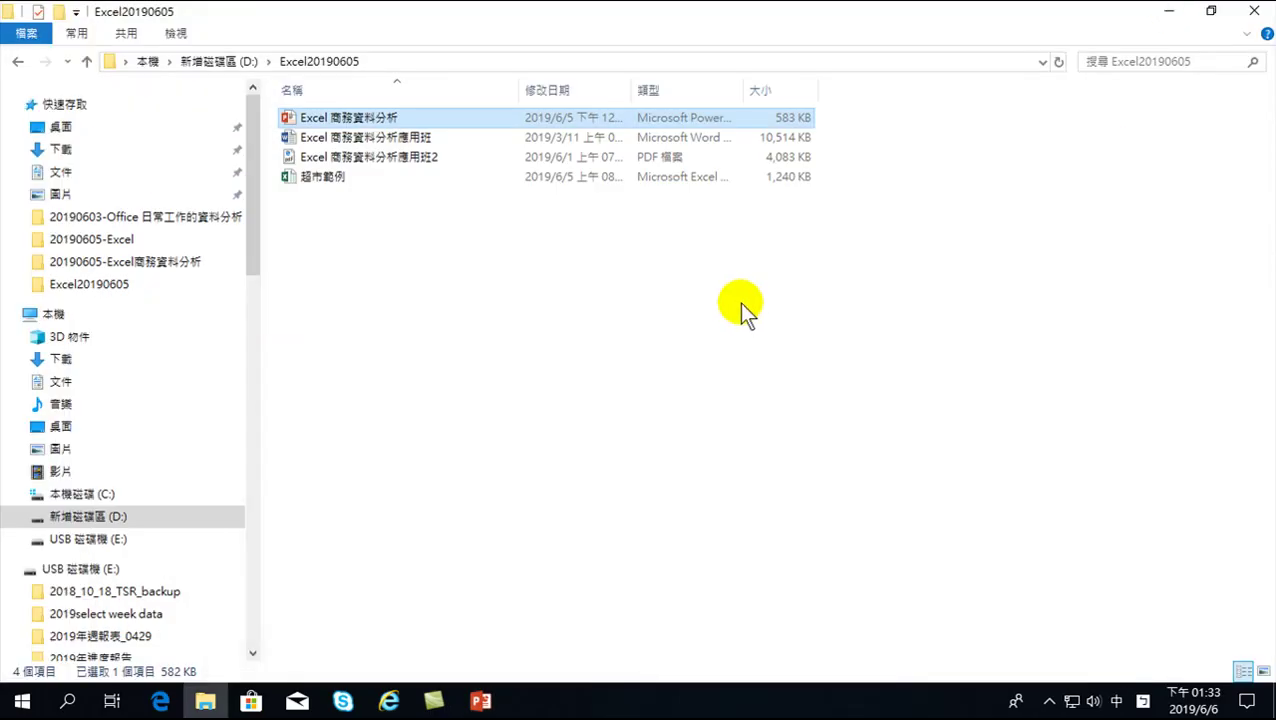
click(370, 192)
click(470, 142)
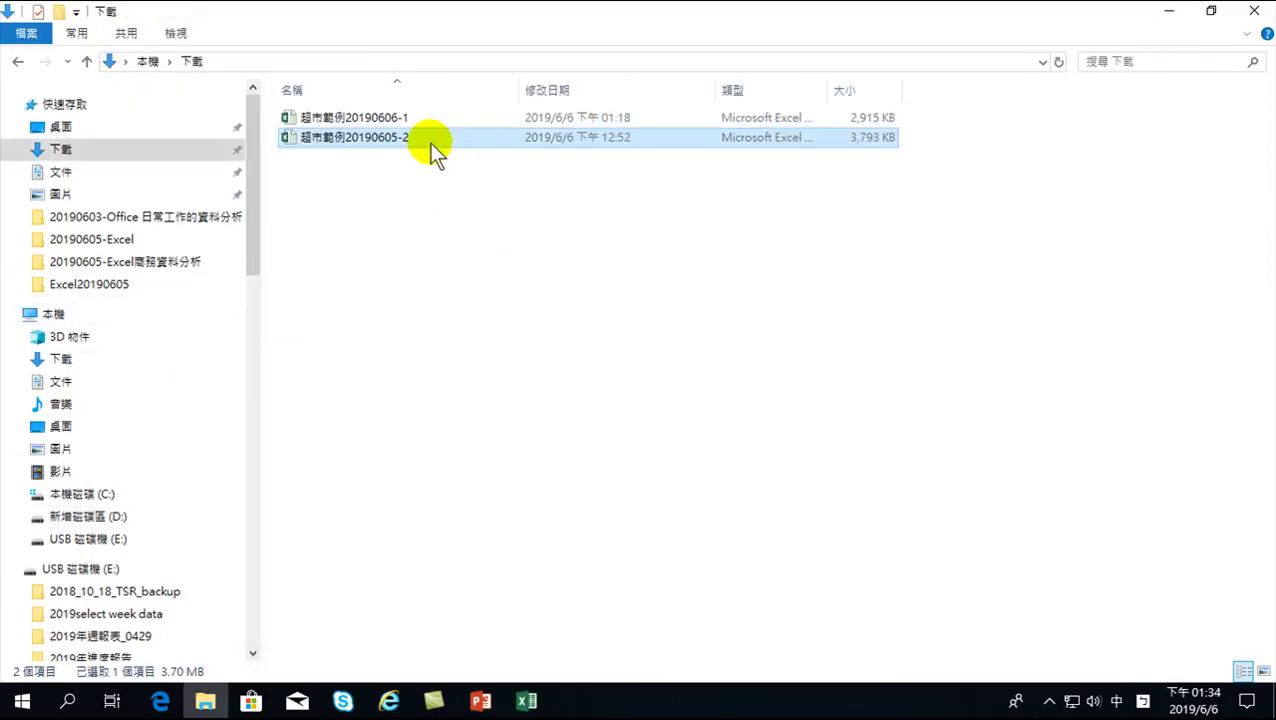
double_click(361, 140)
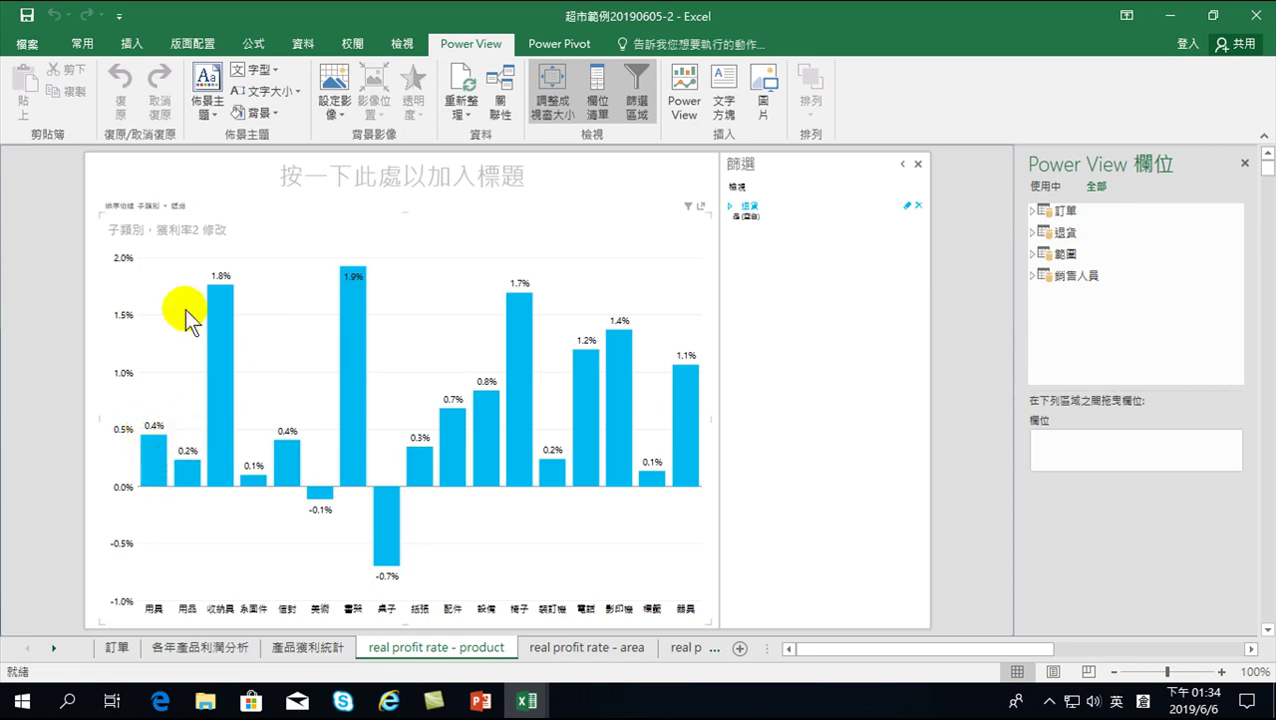
Switch the Excel ribbon to the Power Pivot tab.
mouse_move(242, 343)
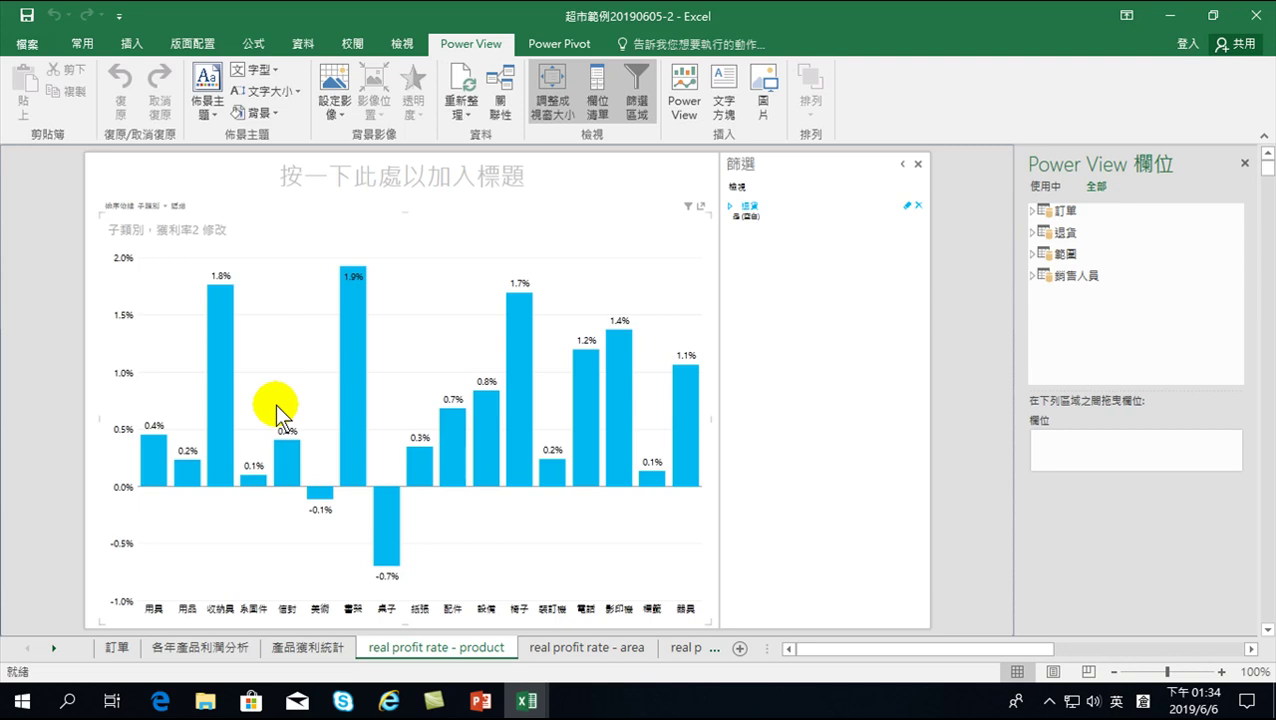
click(580, 45)
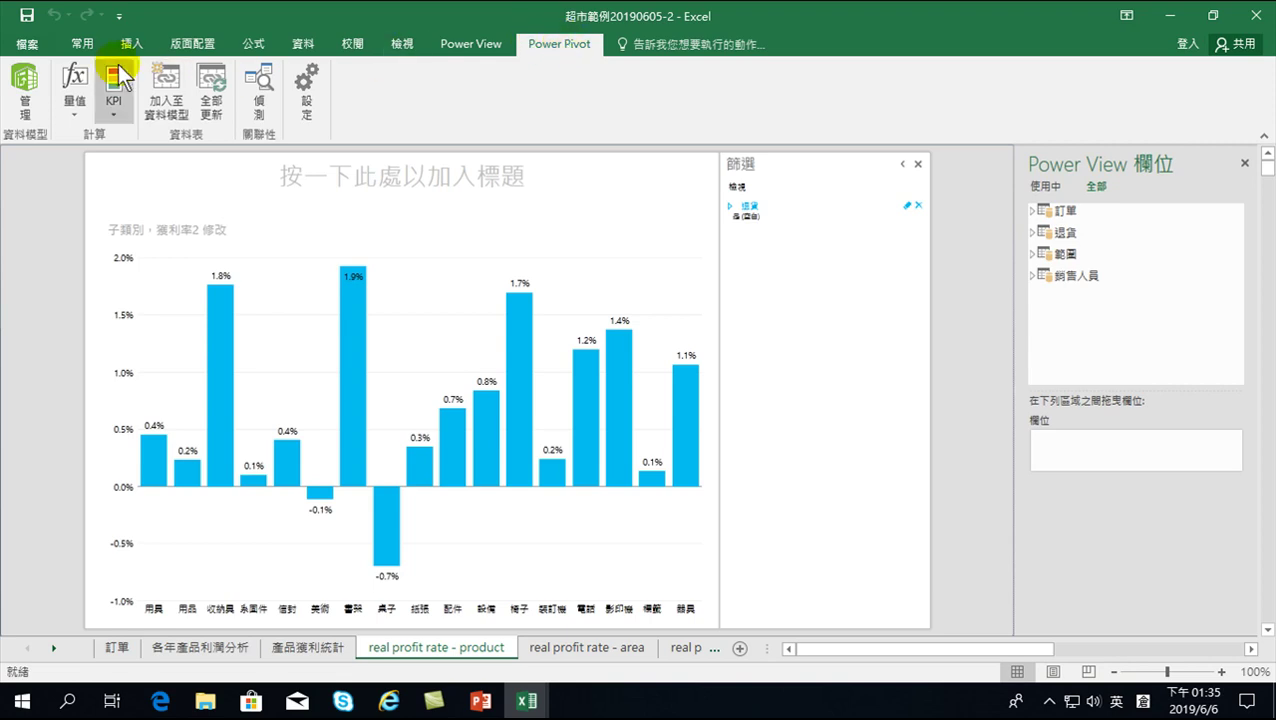
Open the data model, read the 總銷售, 總利潤 and 獲利率2 formulas, then close it.
click(22, 75)
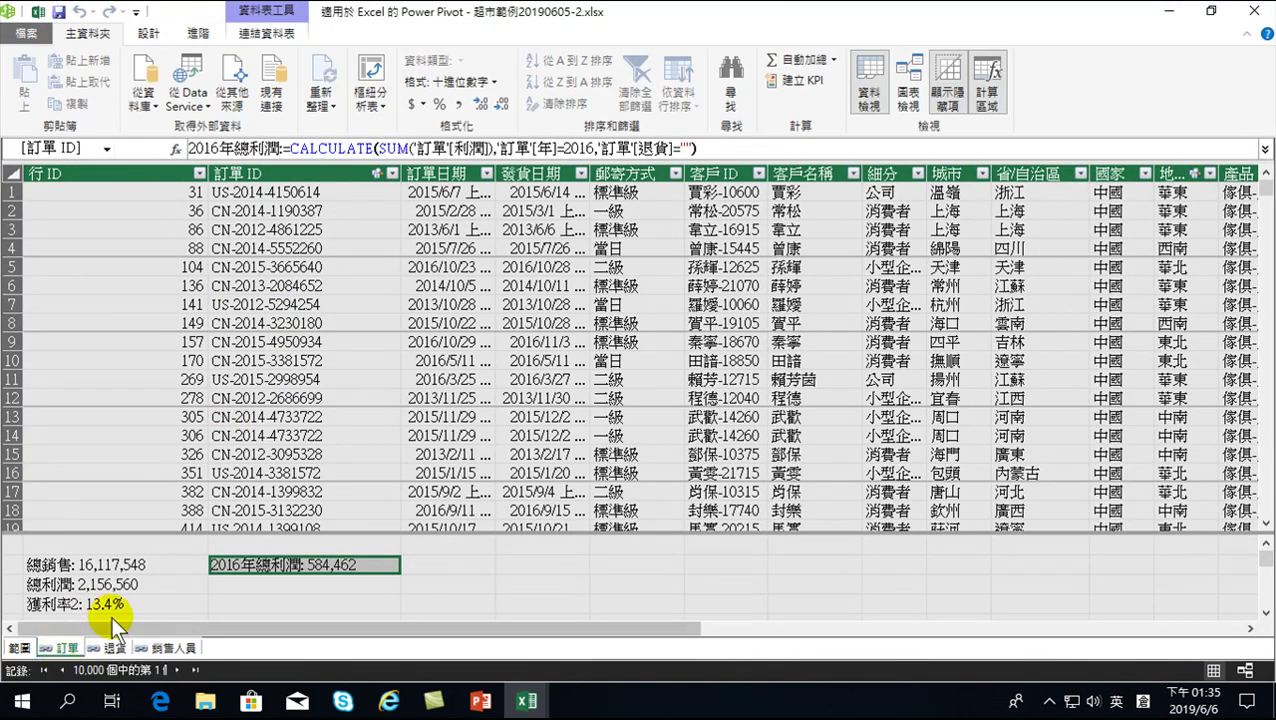
click(107, 568)
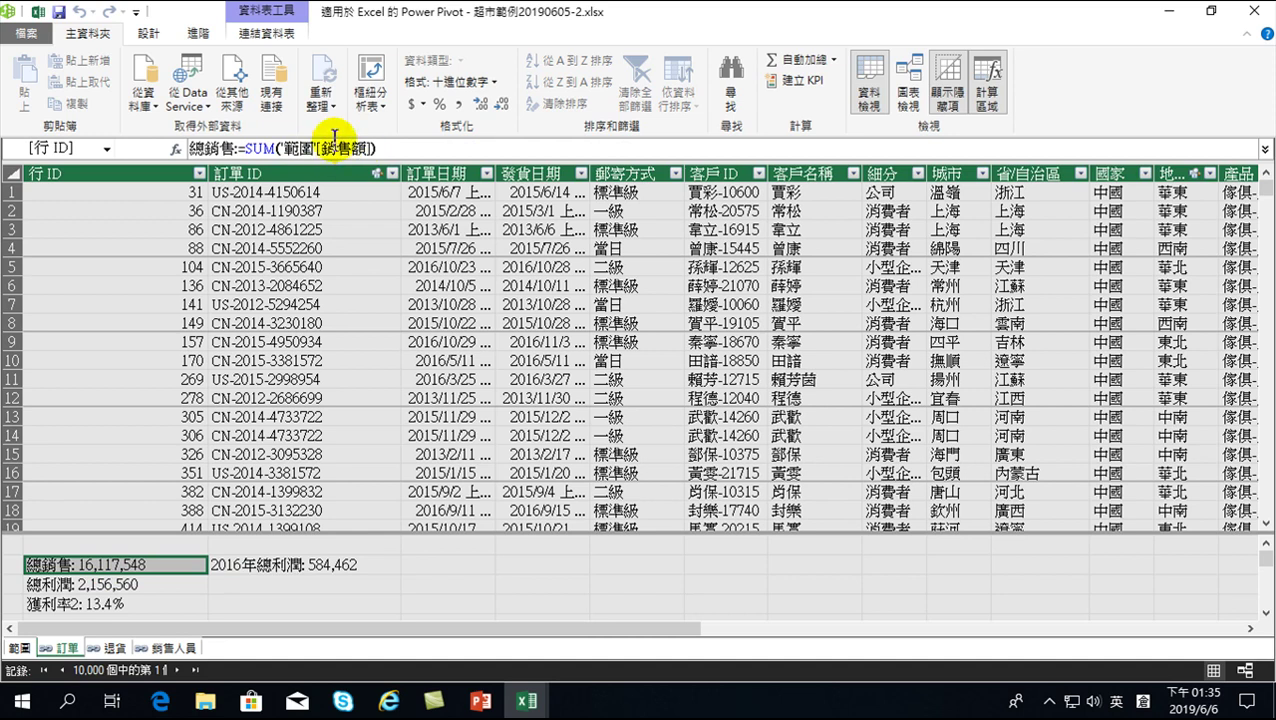
click(106, 583)
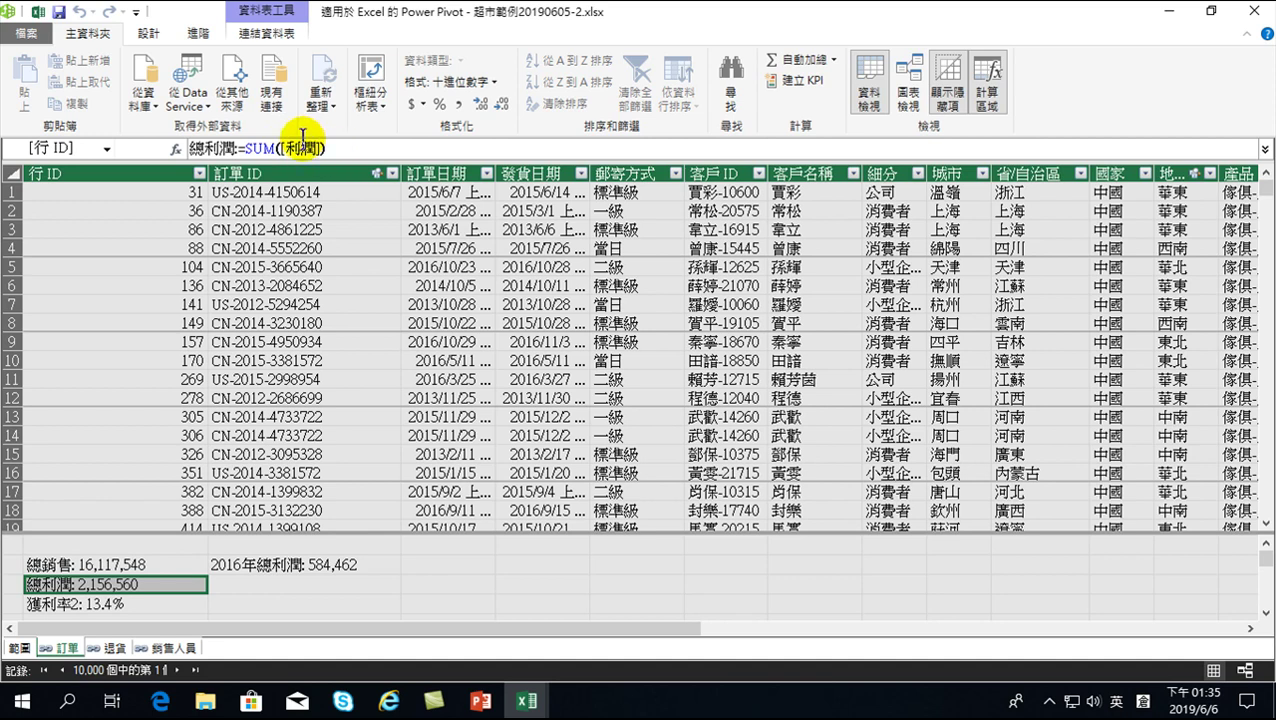
click(108, 605)
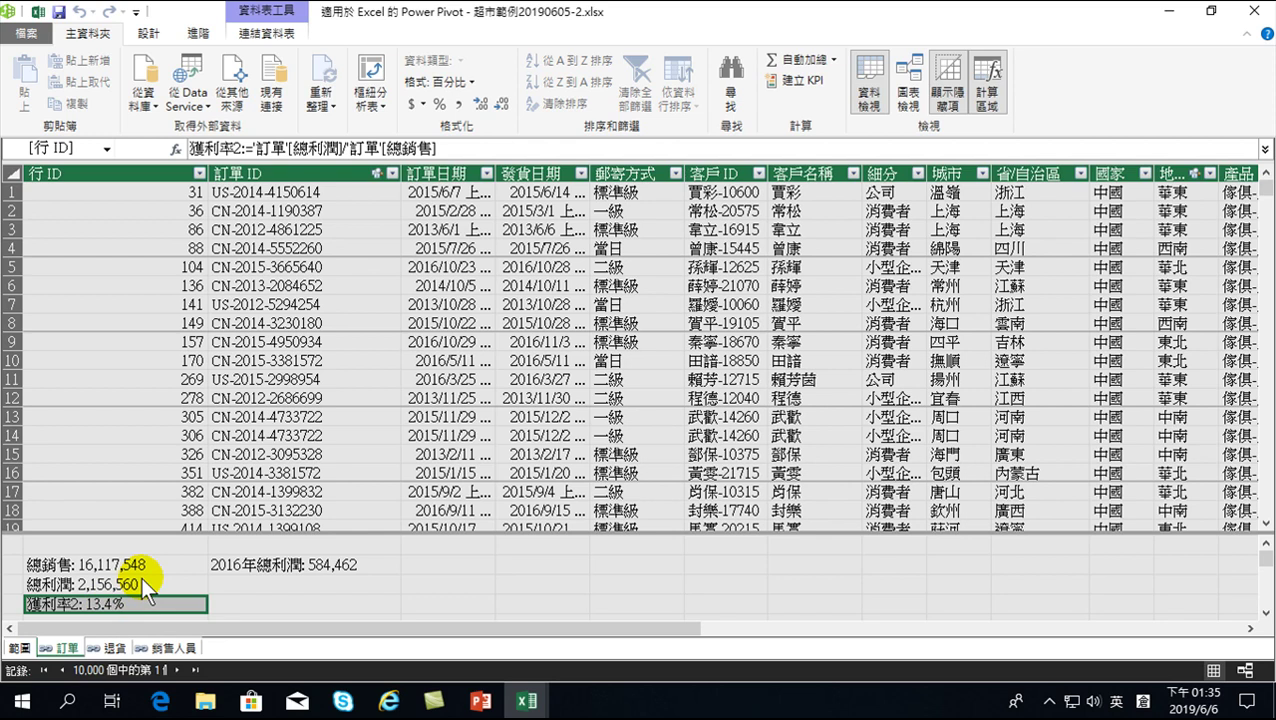
click(95, 564)
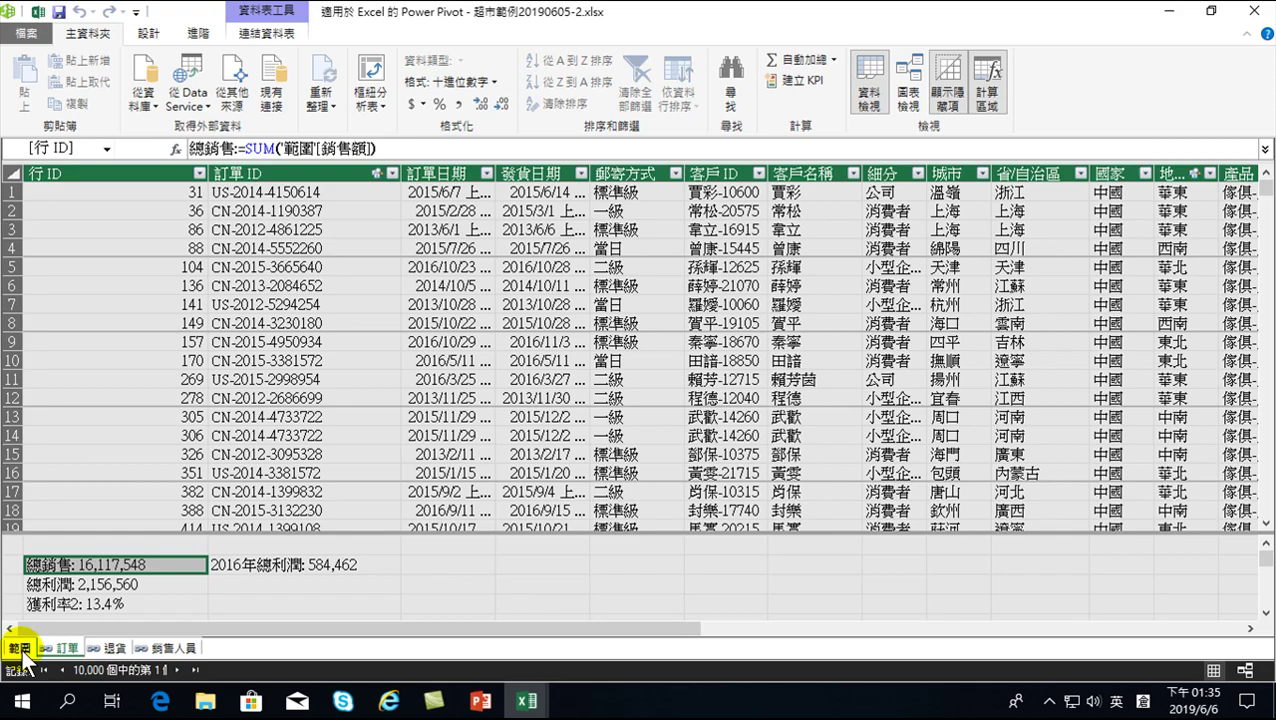
click(1262, 16)
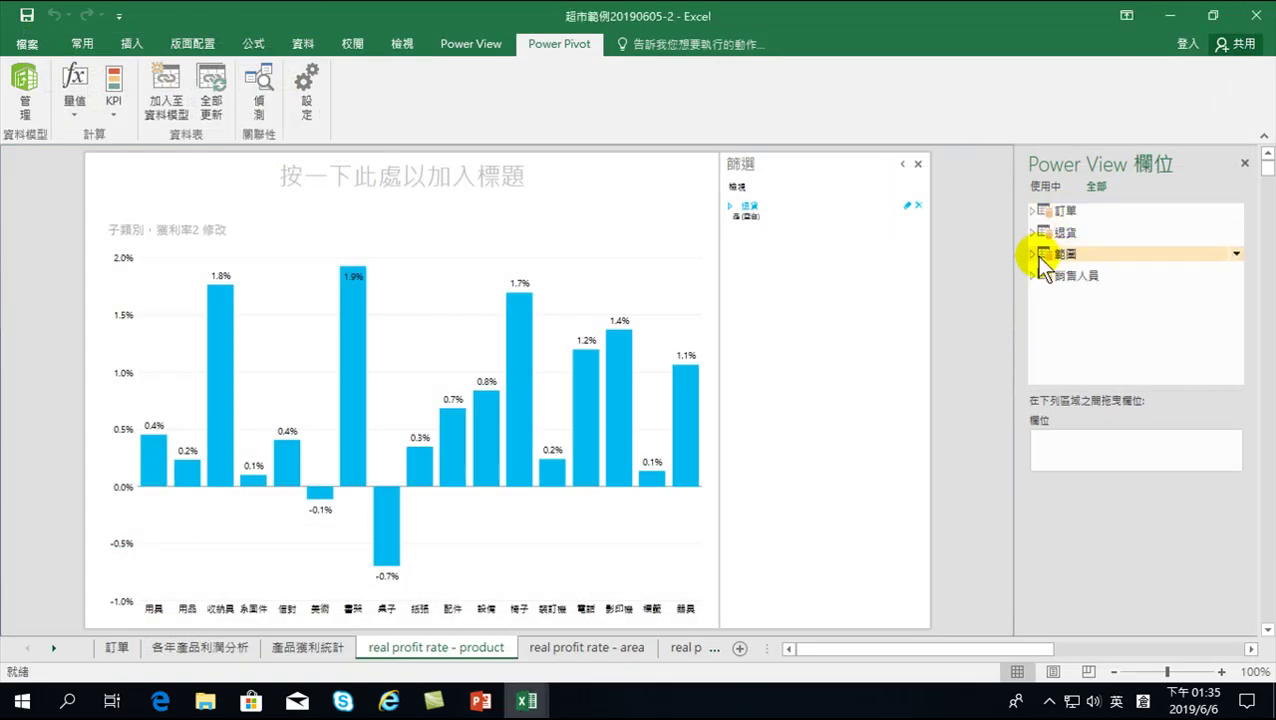
click(1032, 254)
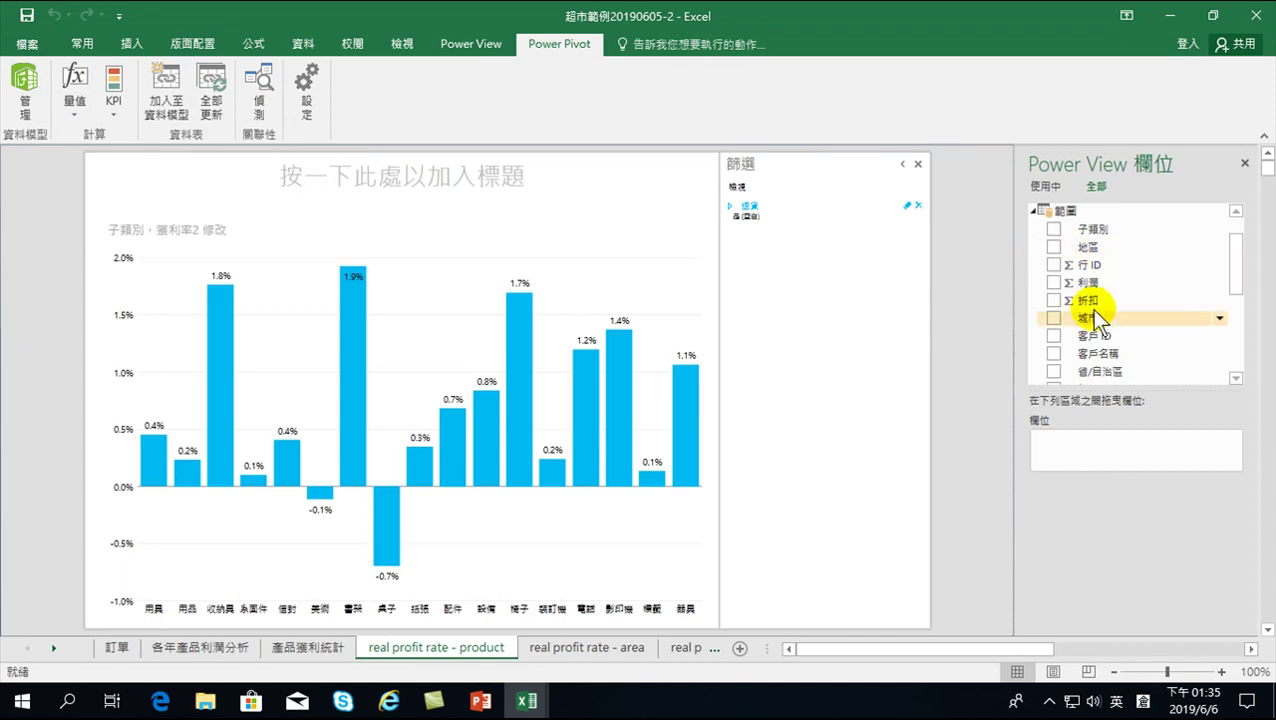
click(1032, 210)
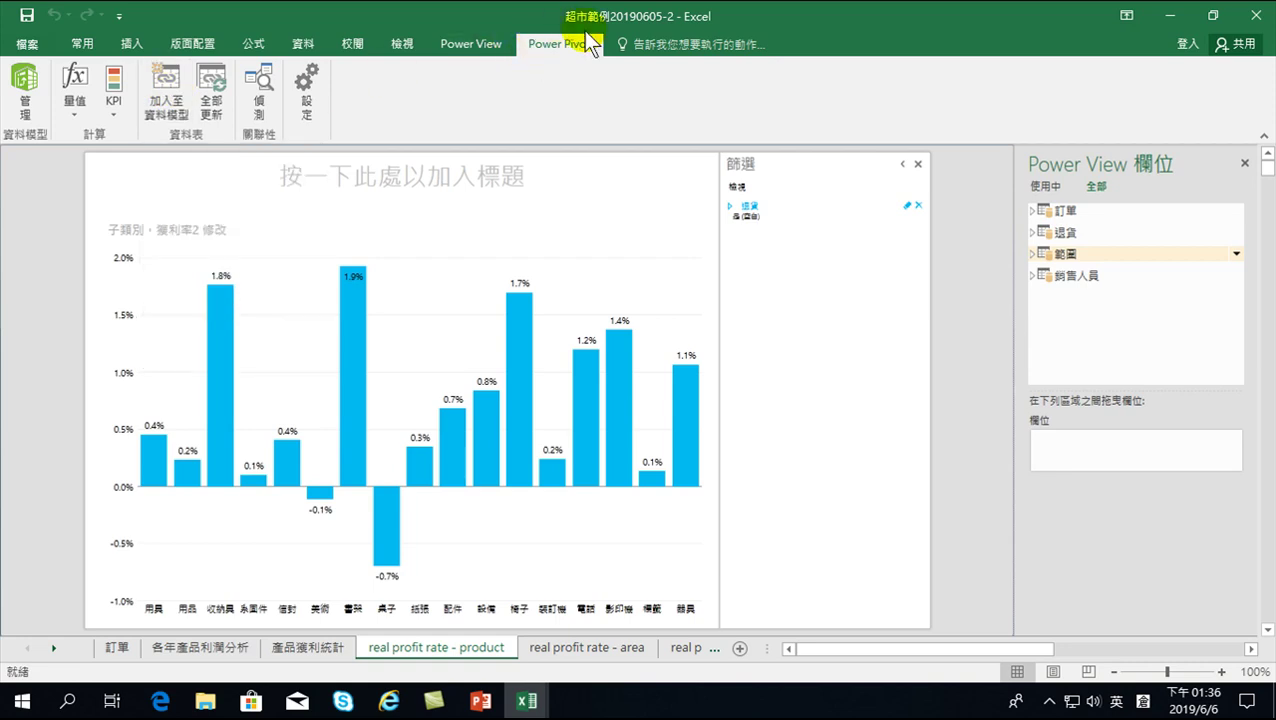
Reopen the data model and permanently delete the 範圍 table.
click(24, 84)
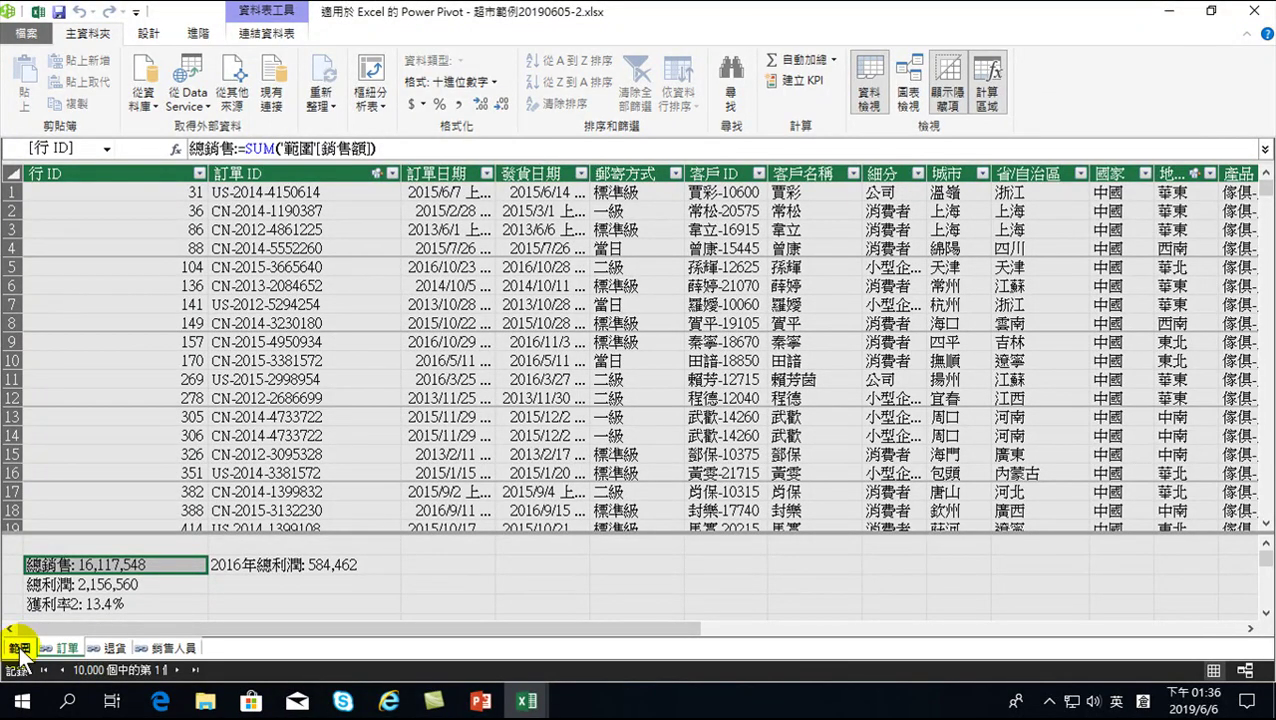
right_click(18, 650)
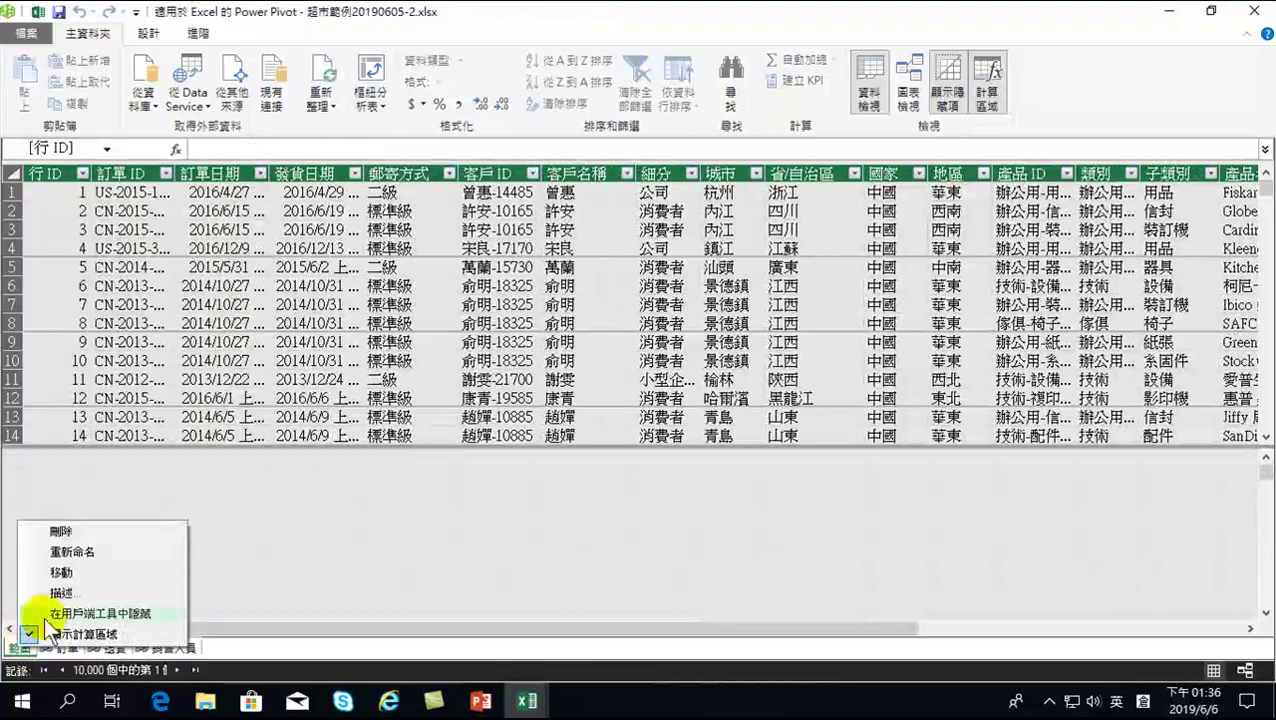
click(69, 531)
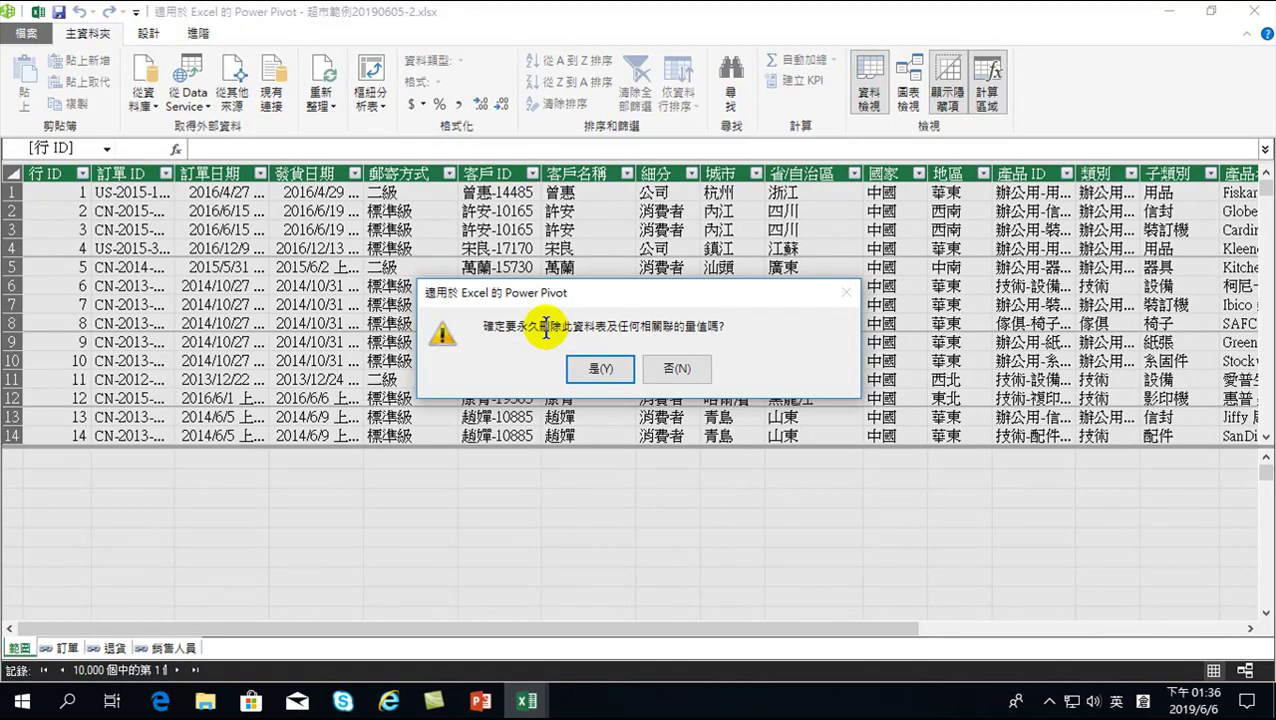
click(585, 369)
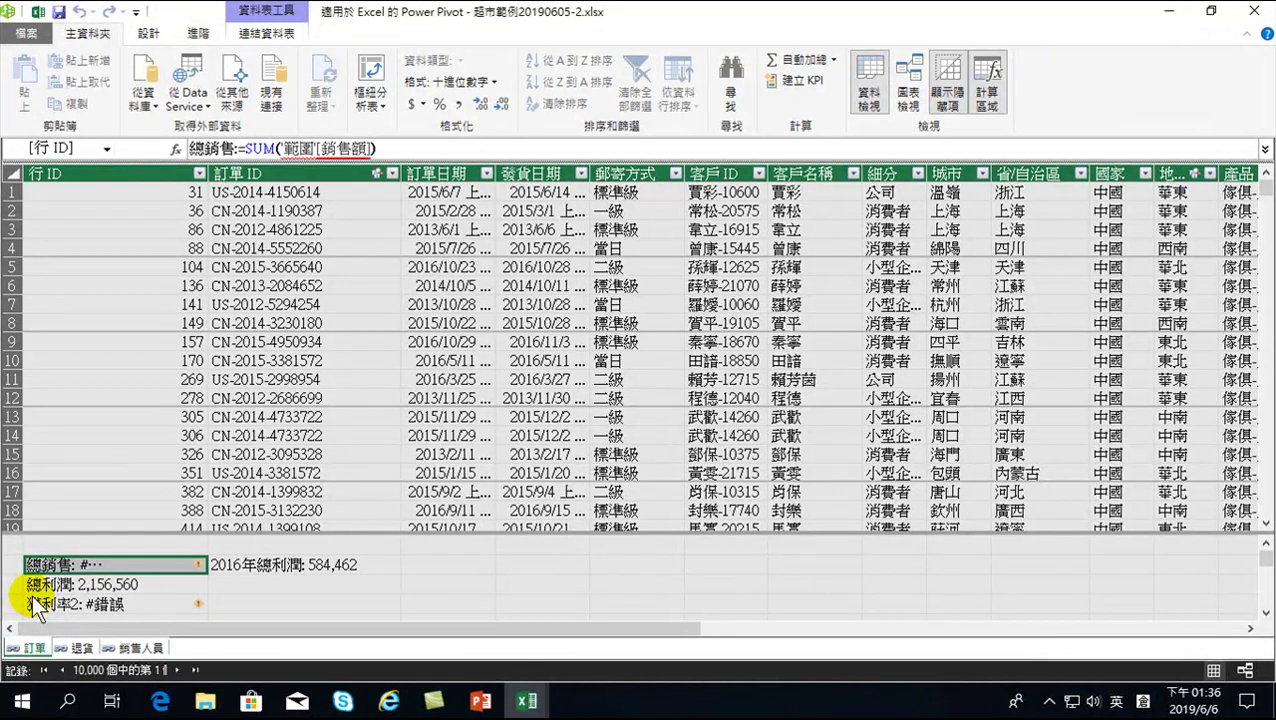
Select the now-broken 總銷售 measure in the calculation area.
right_click(30, 648)
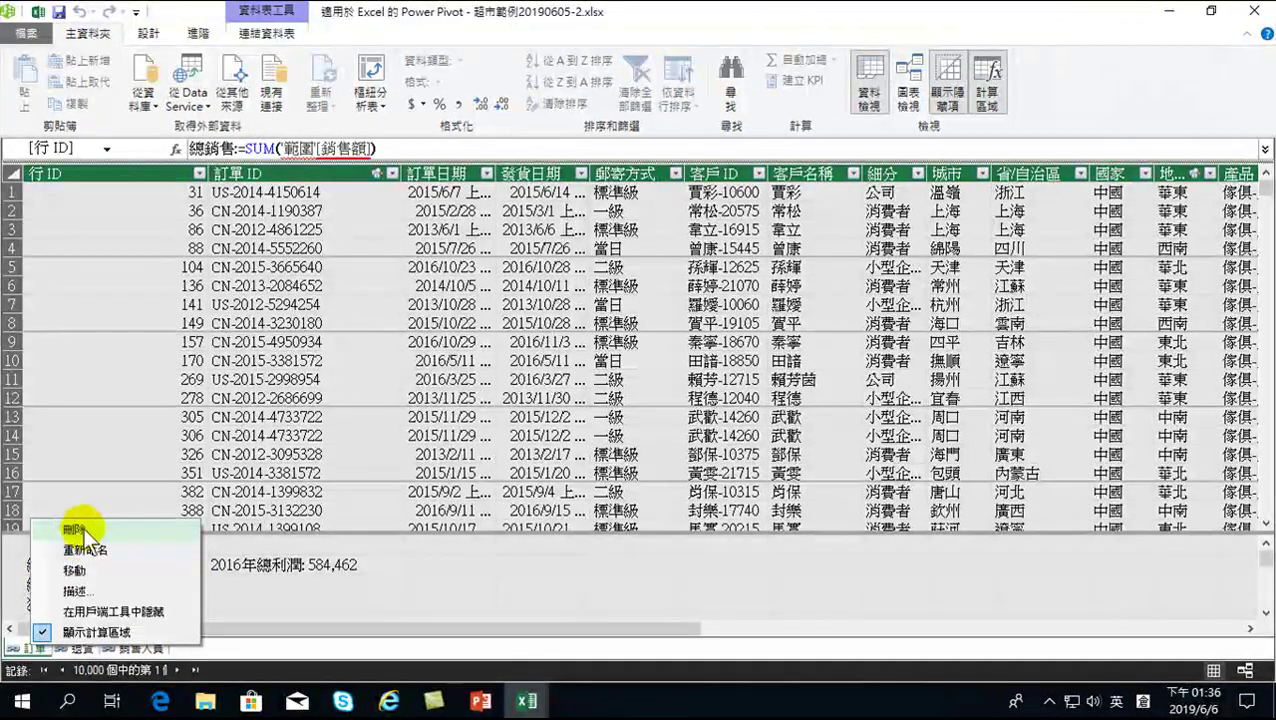
click(216, 362)
click(216, 362)
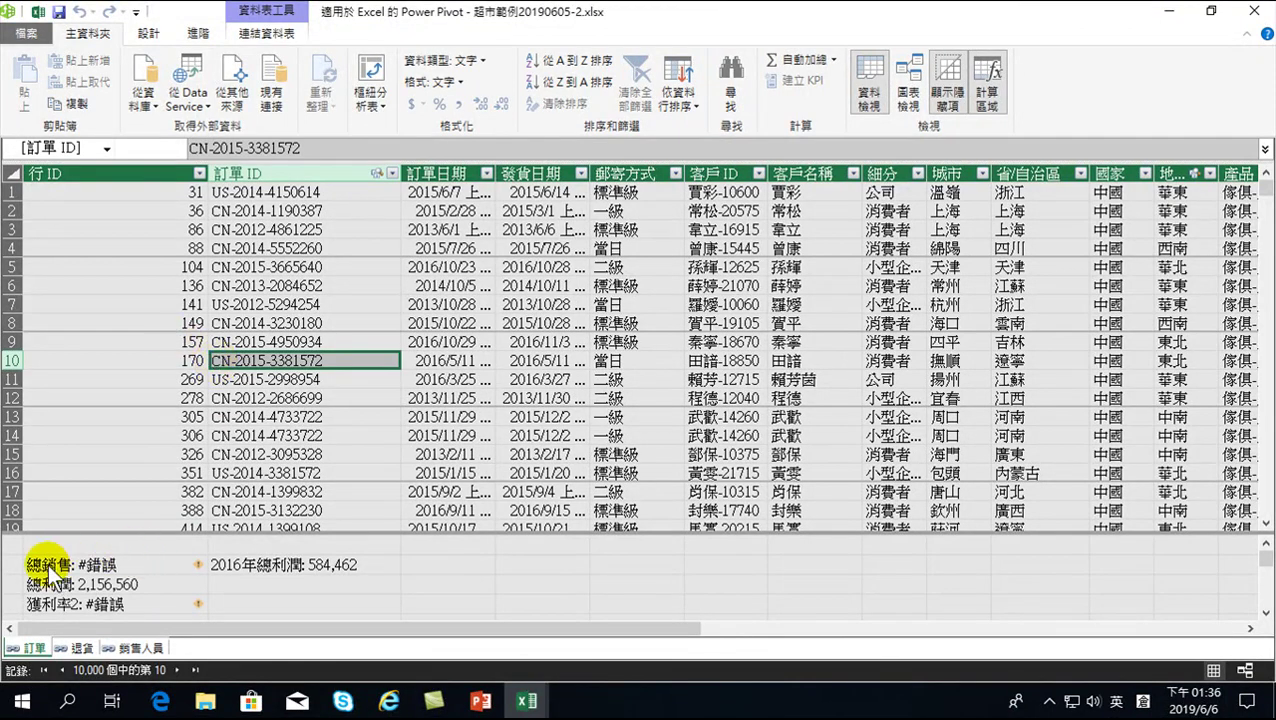
click(92, 567)
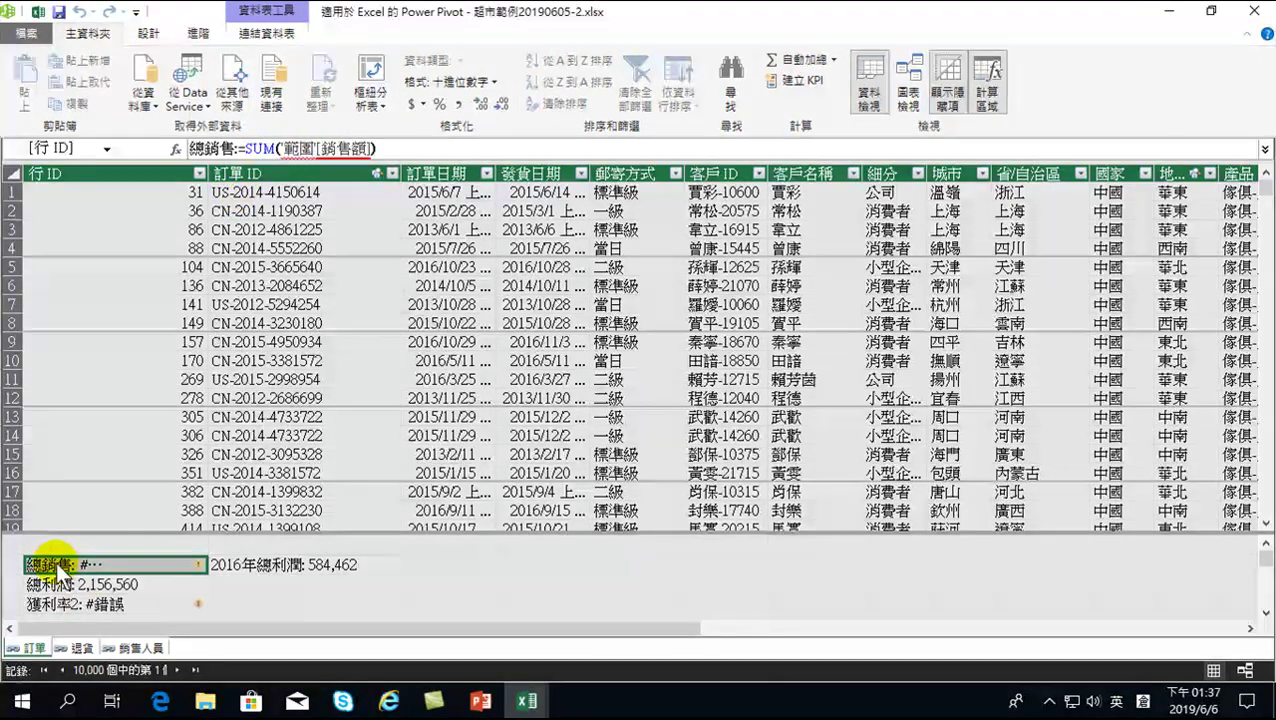
Repoint 總銷售 to SUM of 訂單[銷售額] and add a decimal place to 獲利率2.
click(282, 148)
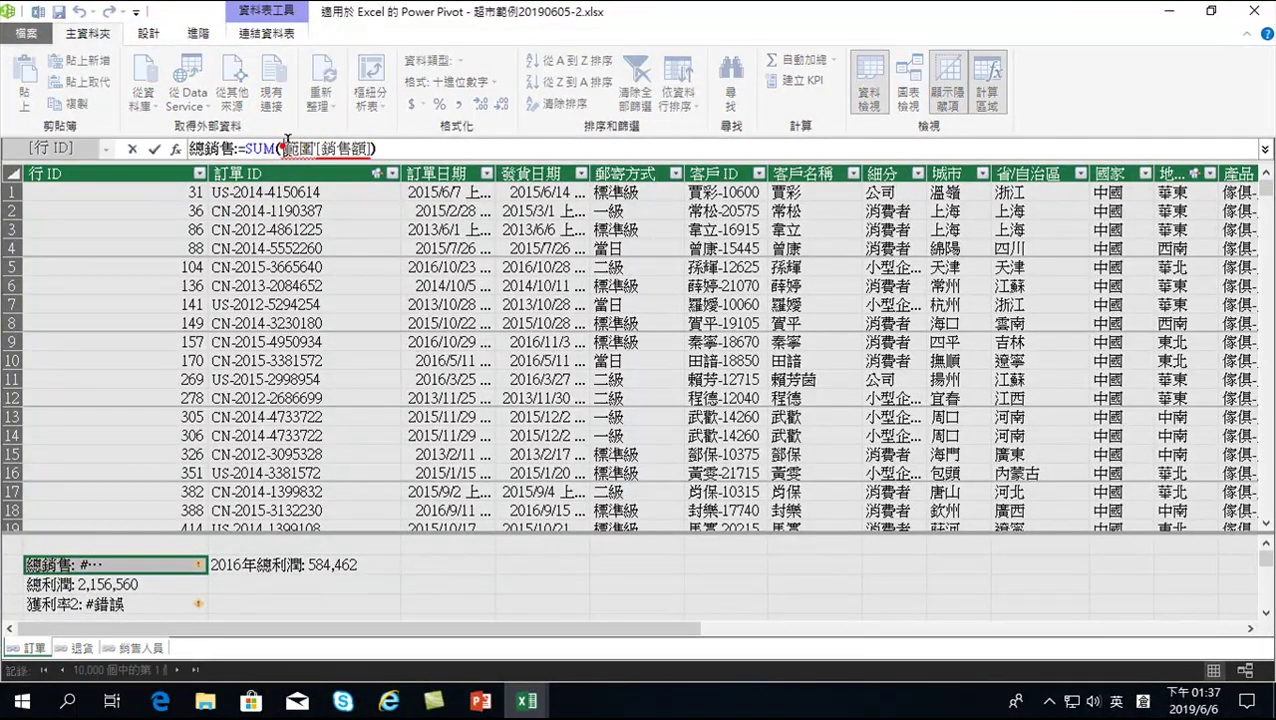
drag(282, 148, 478, 148)
key(Delete)
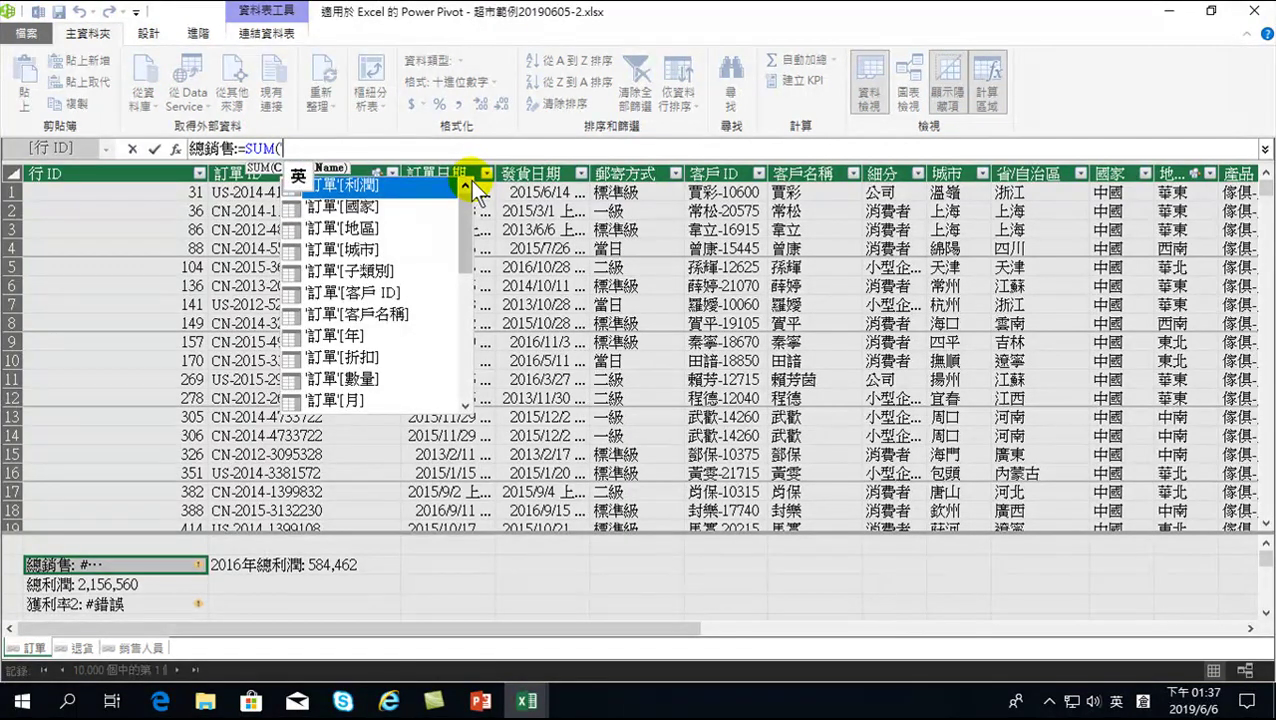
key(Down)
key(Down)
key(Down)
key(Down)
key(Down)
key(Down)
key(Down)
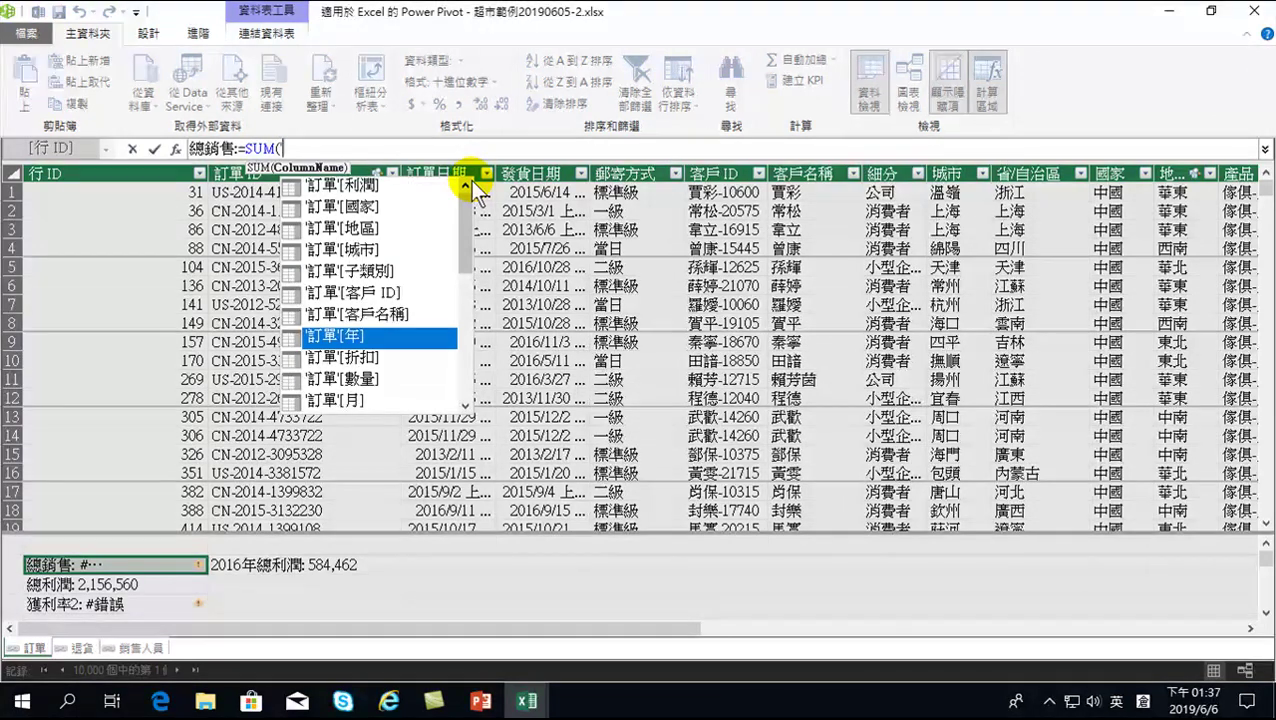
key(Down)
key(Down)
key(Down)
key(Down)
key(Down)
key(Down)
key(Down)
key(Down)
key(Down)
key(Down)
key(Down)
key(Down)
key(Down)
key(Down)
key(Down)
key(Down)
key(Down)
key(Up)
key(Up)
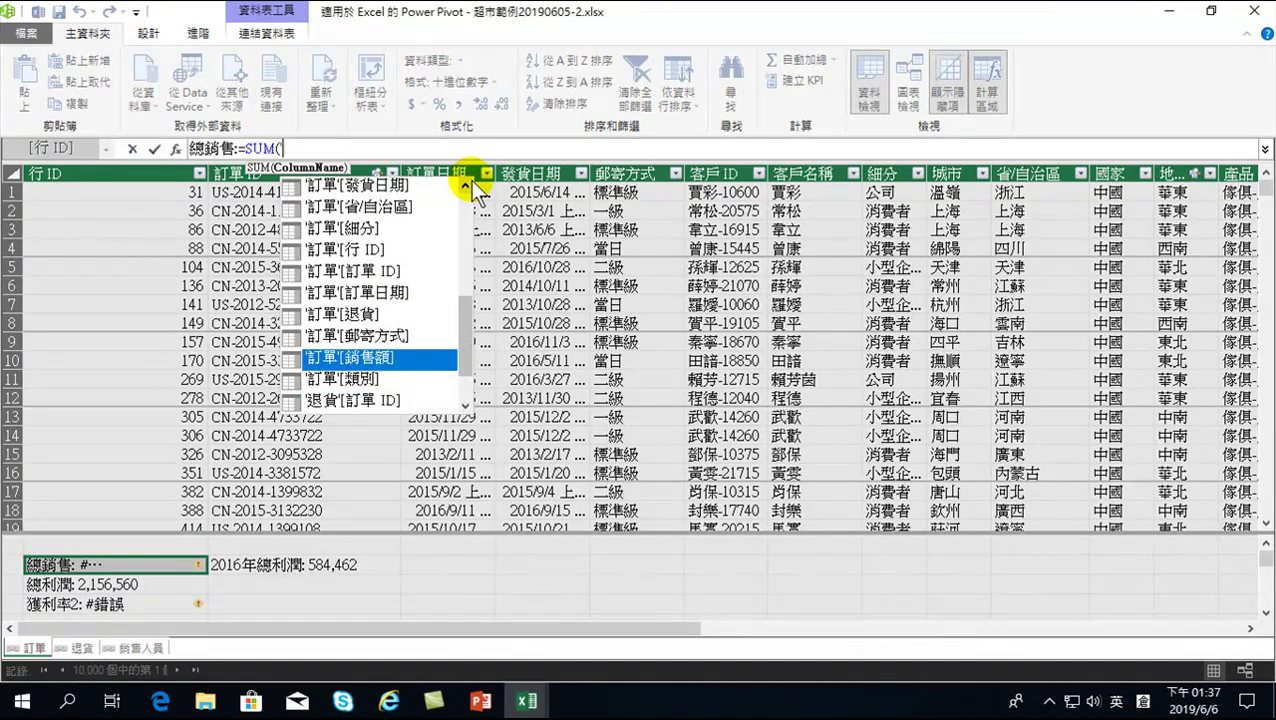
key(Tab)
text())
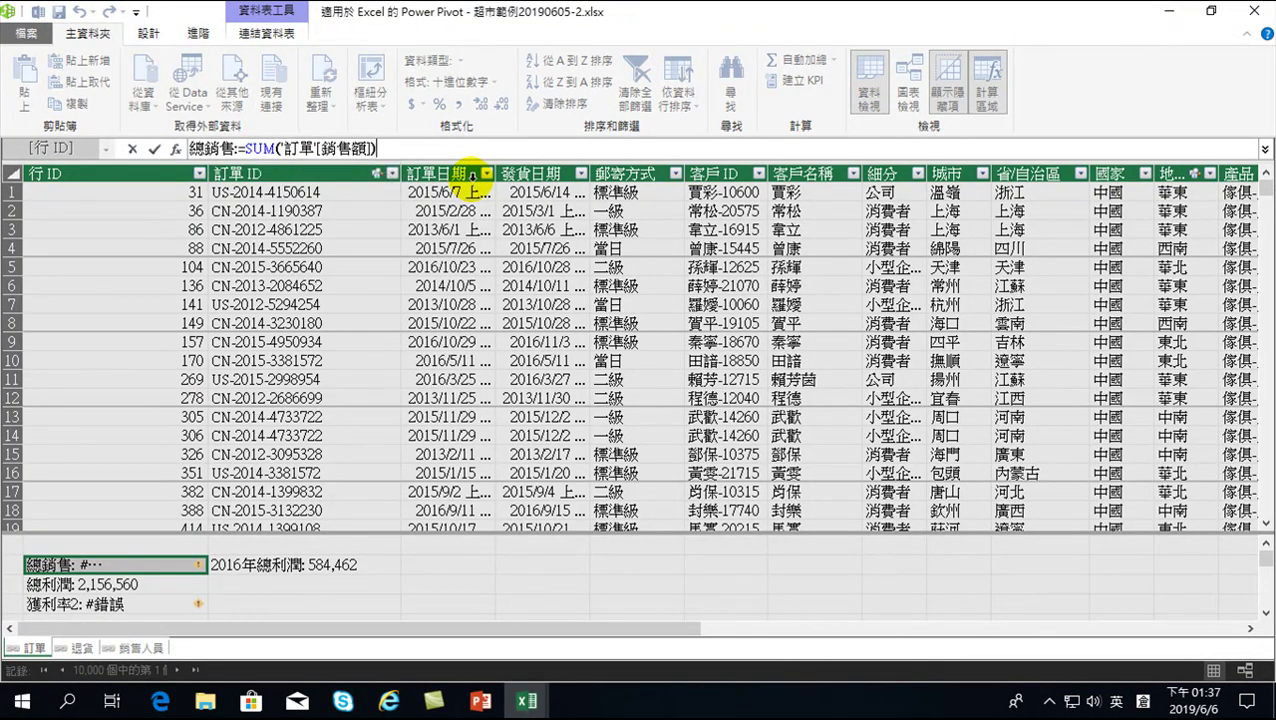
key(Return)
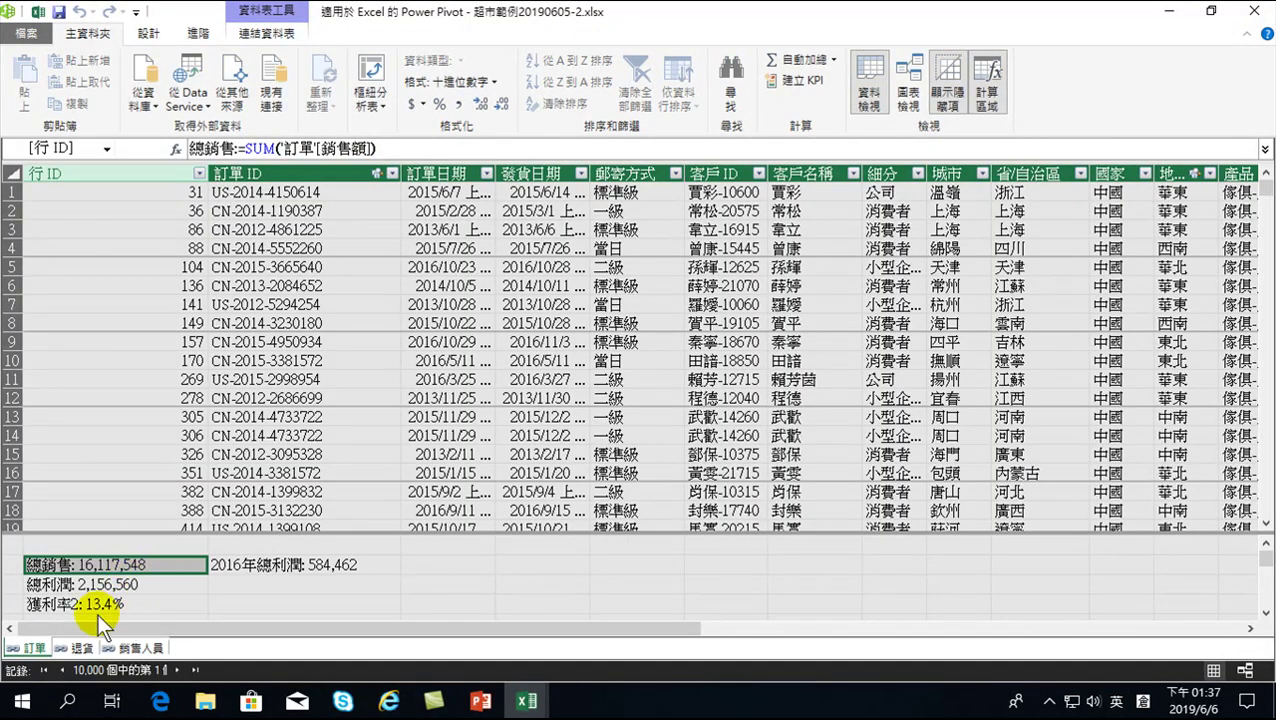
click(102, 606)
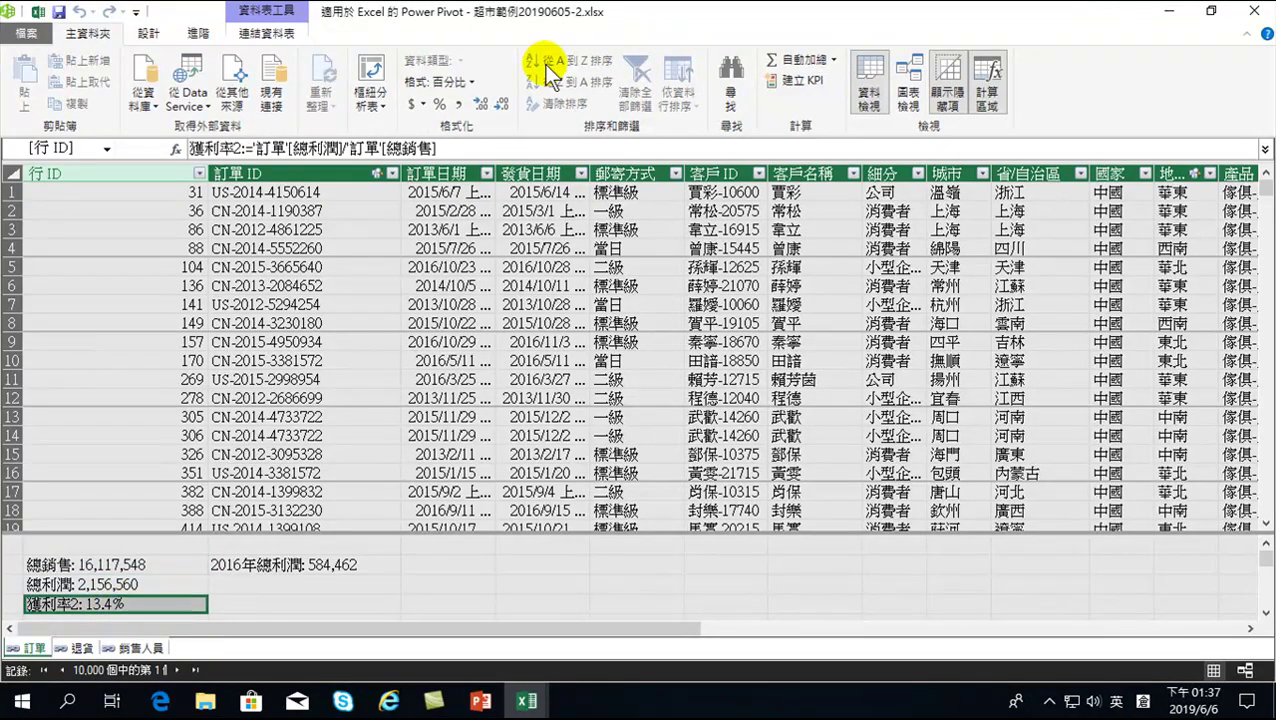
click(481, 104)
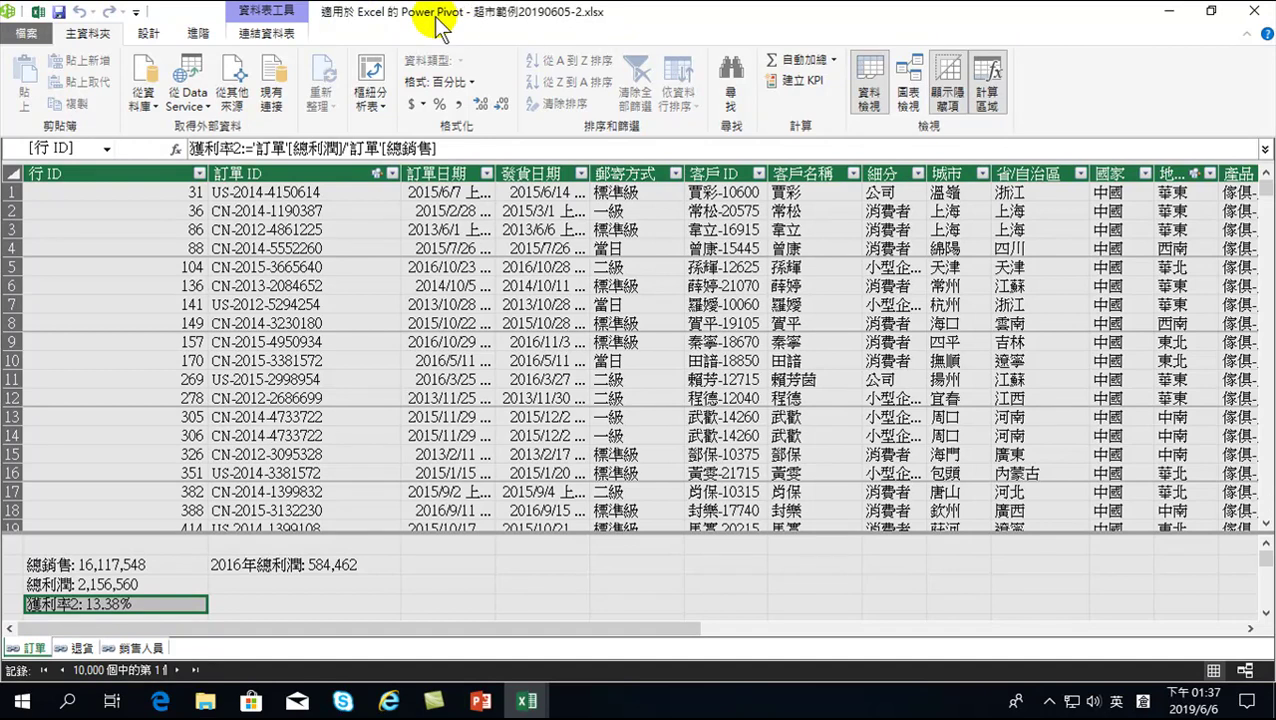
Close Power Pivot, apply the model changes to Power View, and view the 產品獲利統計 sheet.
click(1257, 18)
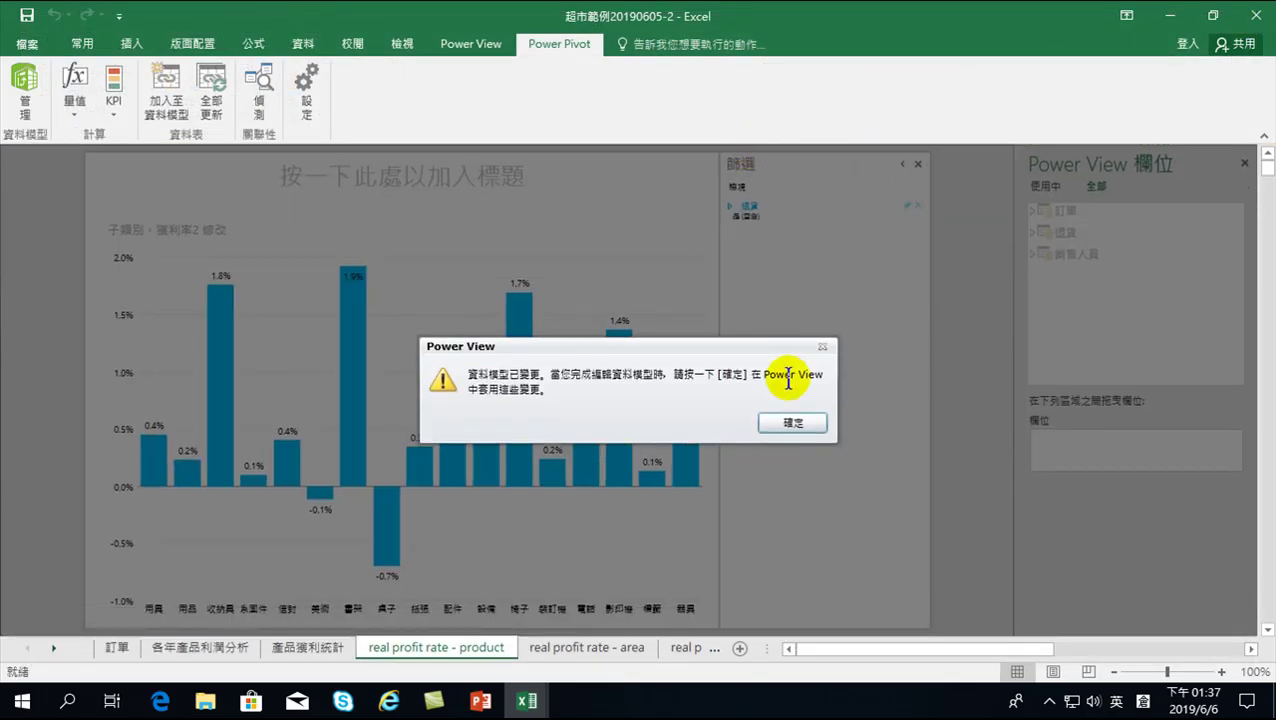
click(793, 423)
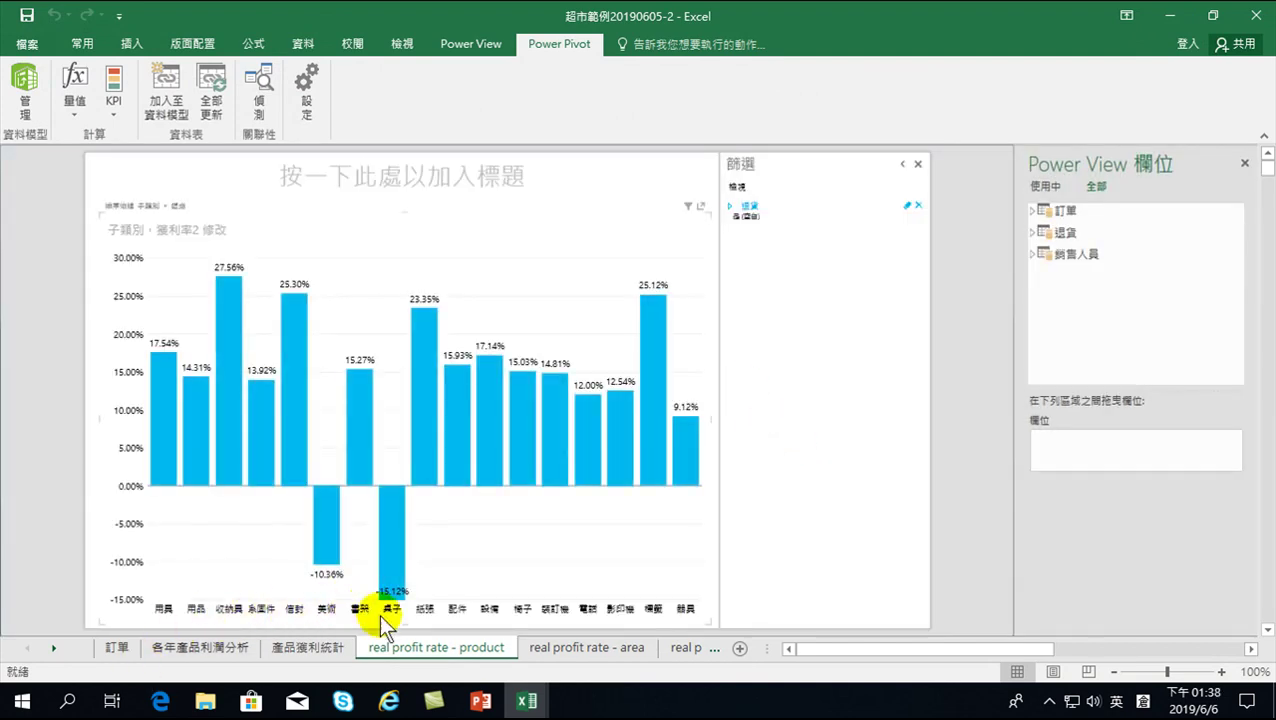
click(308, 643)
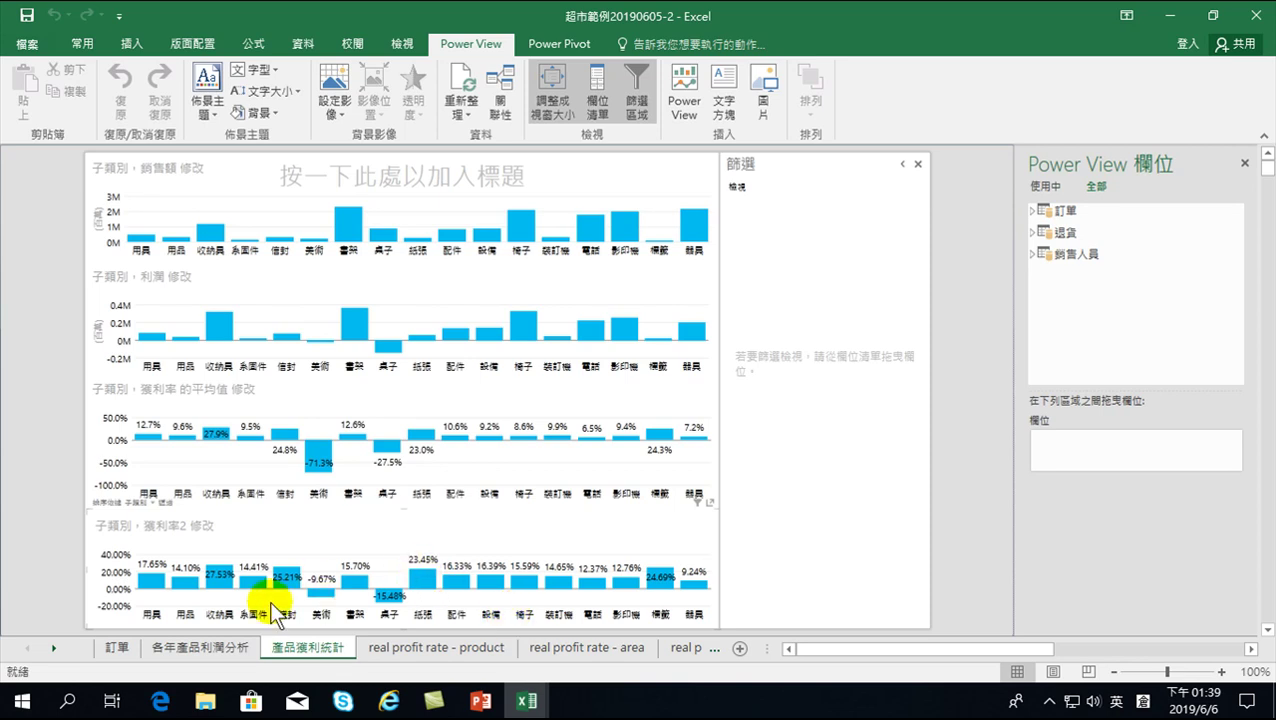
click(409, 648)
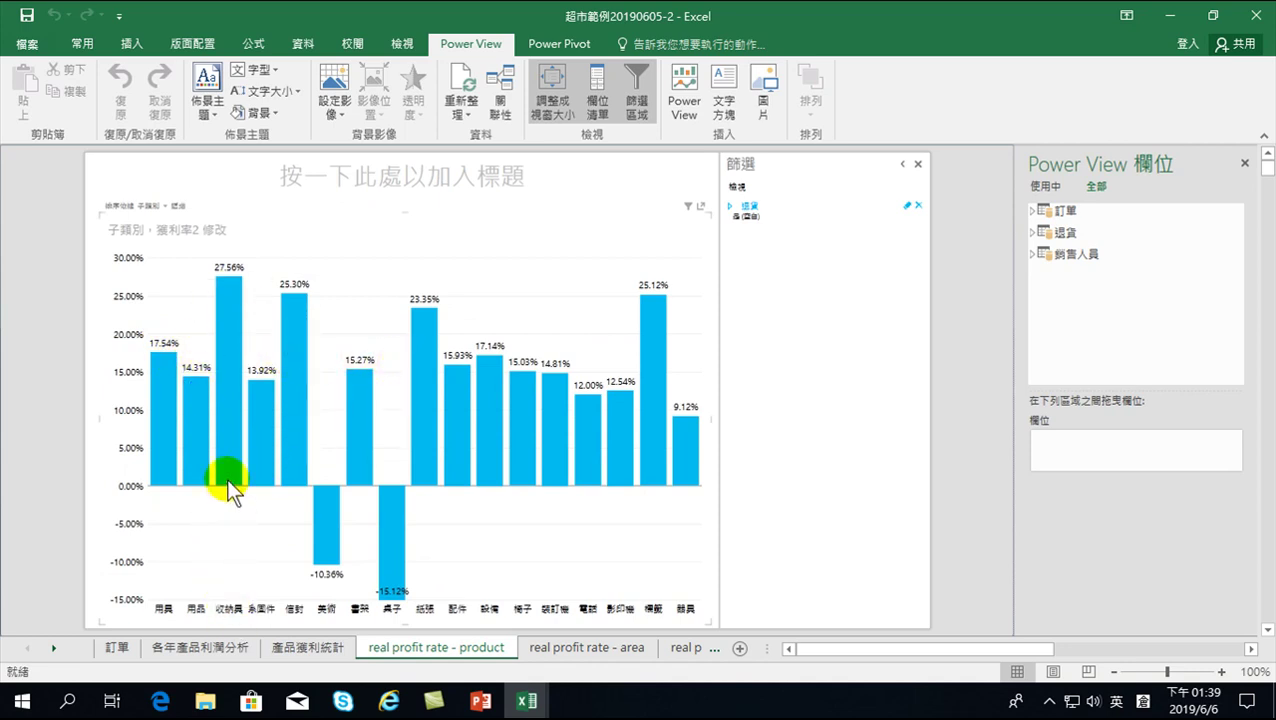
Check the 收納具 bar's 27.56% 獲利率2 value on the real profit rate - product chart.
mouse_move(232, 300)
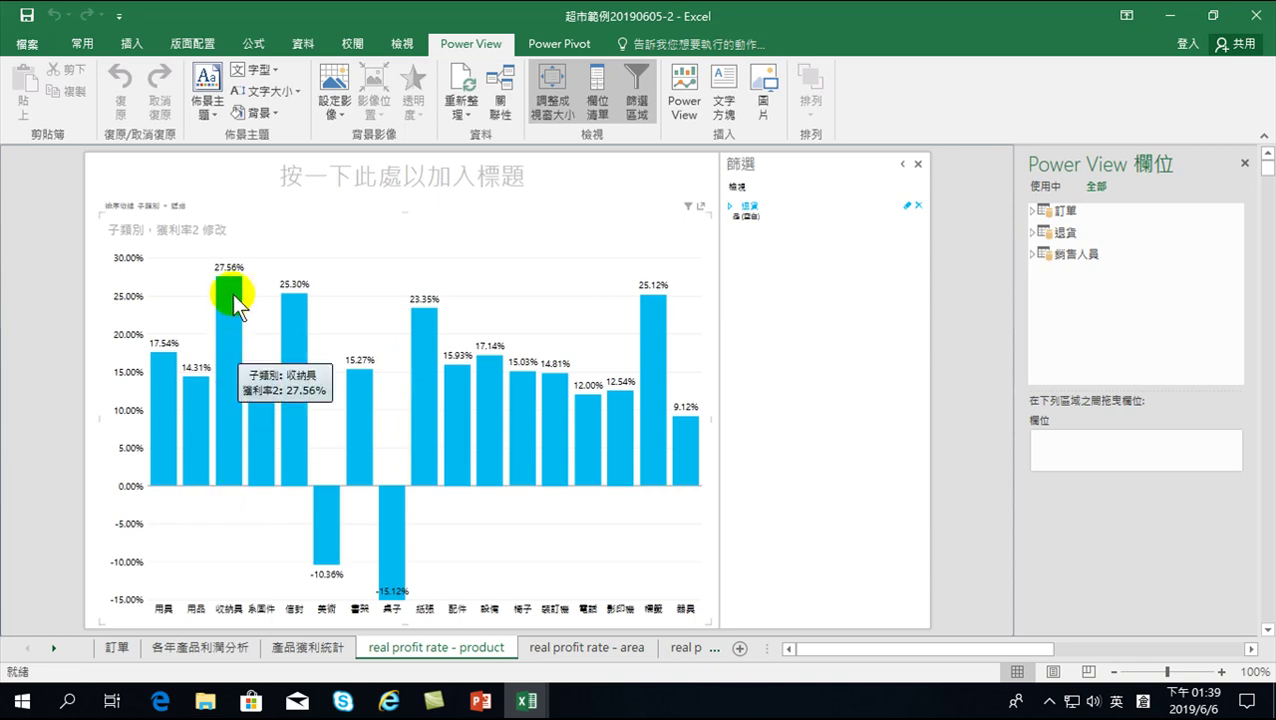
click(311, 645)
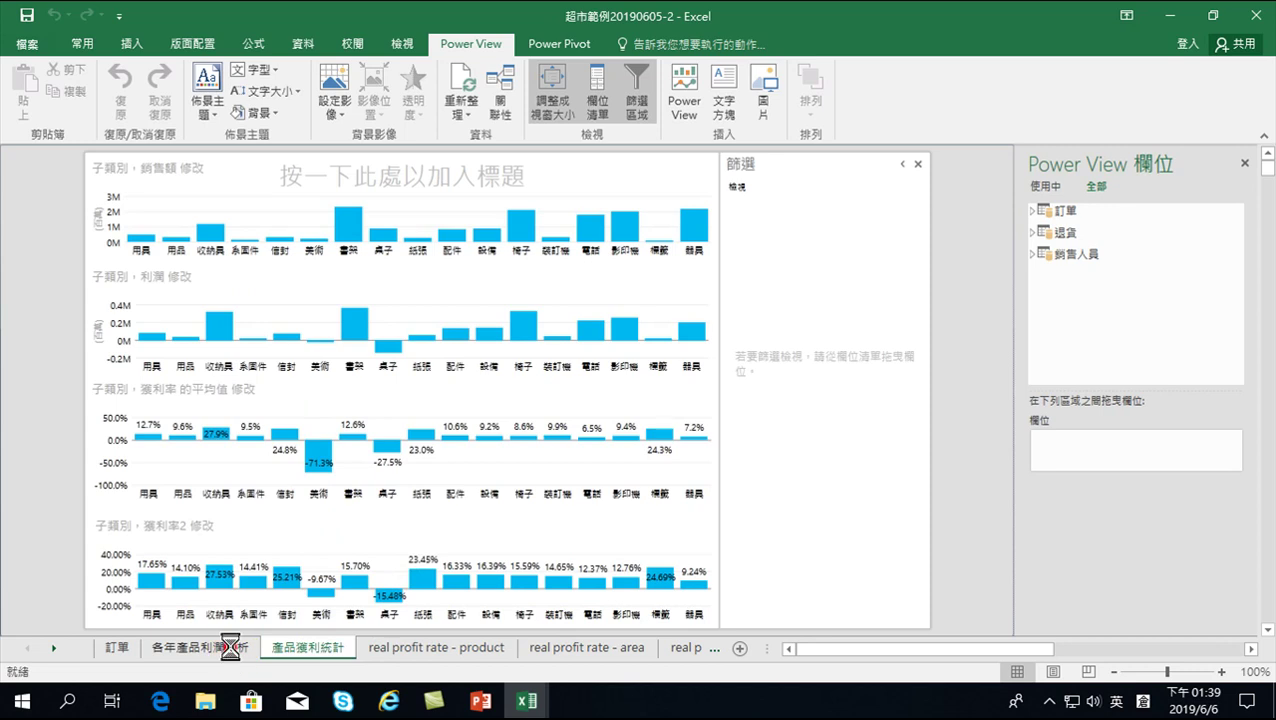
click(231, 649)
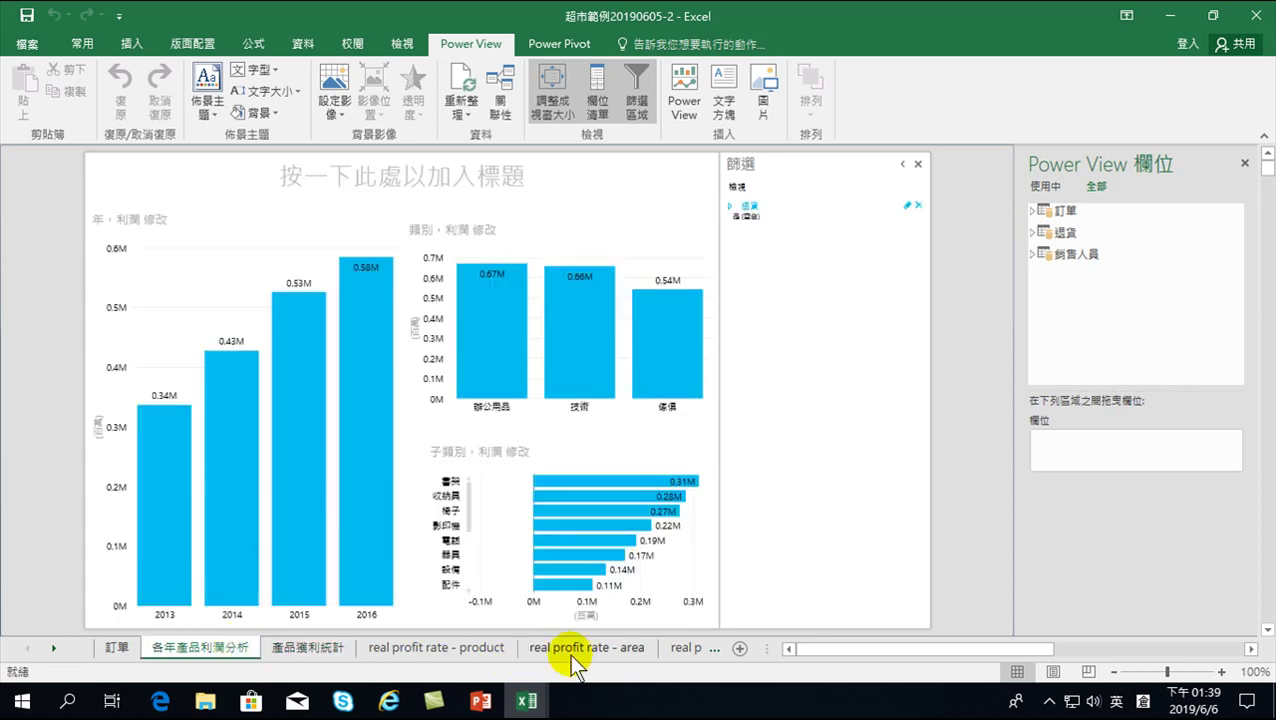
click(50, 646)
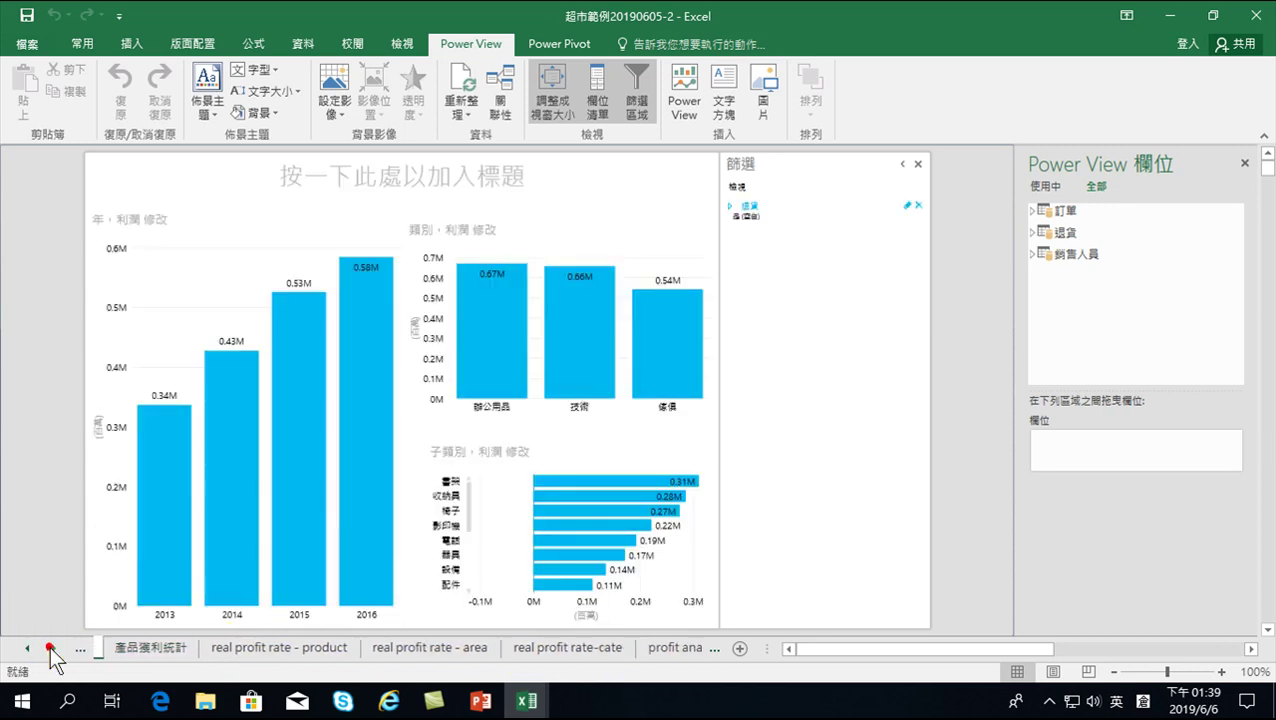
click(435, 647)
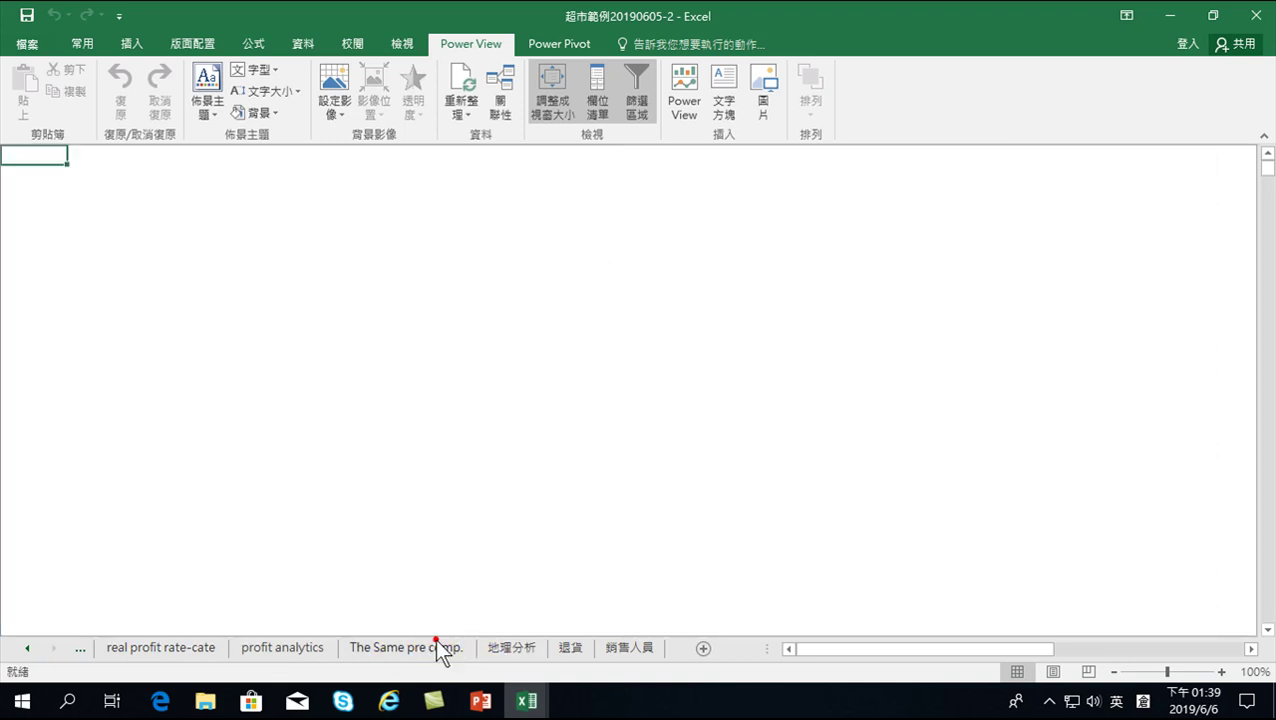
click(514, 647)
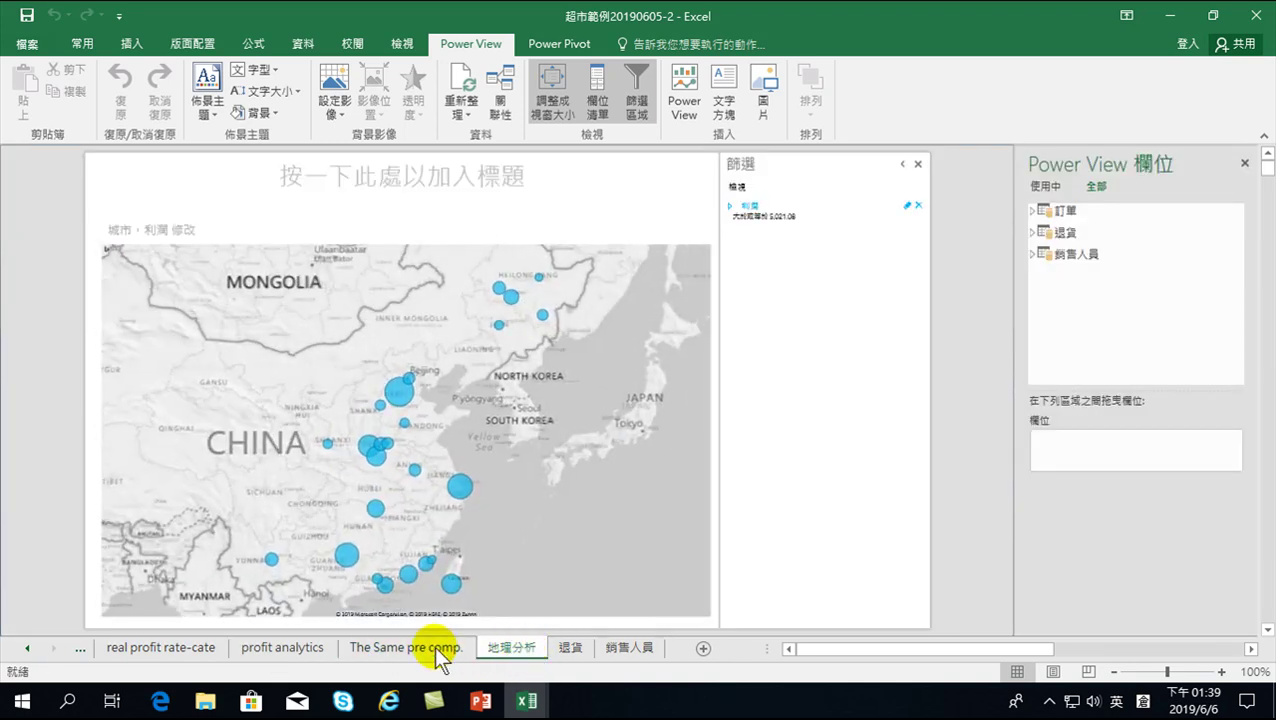
click(428, 646)
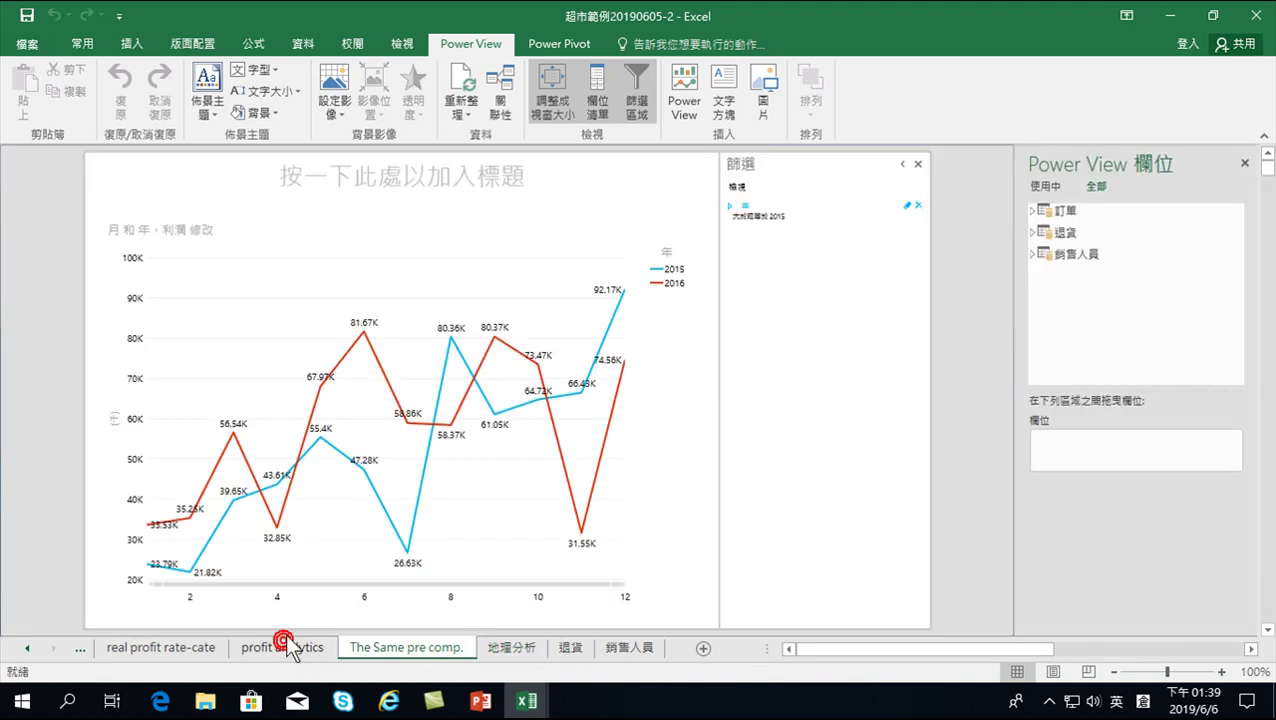
click(290, 648)
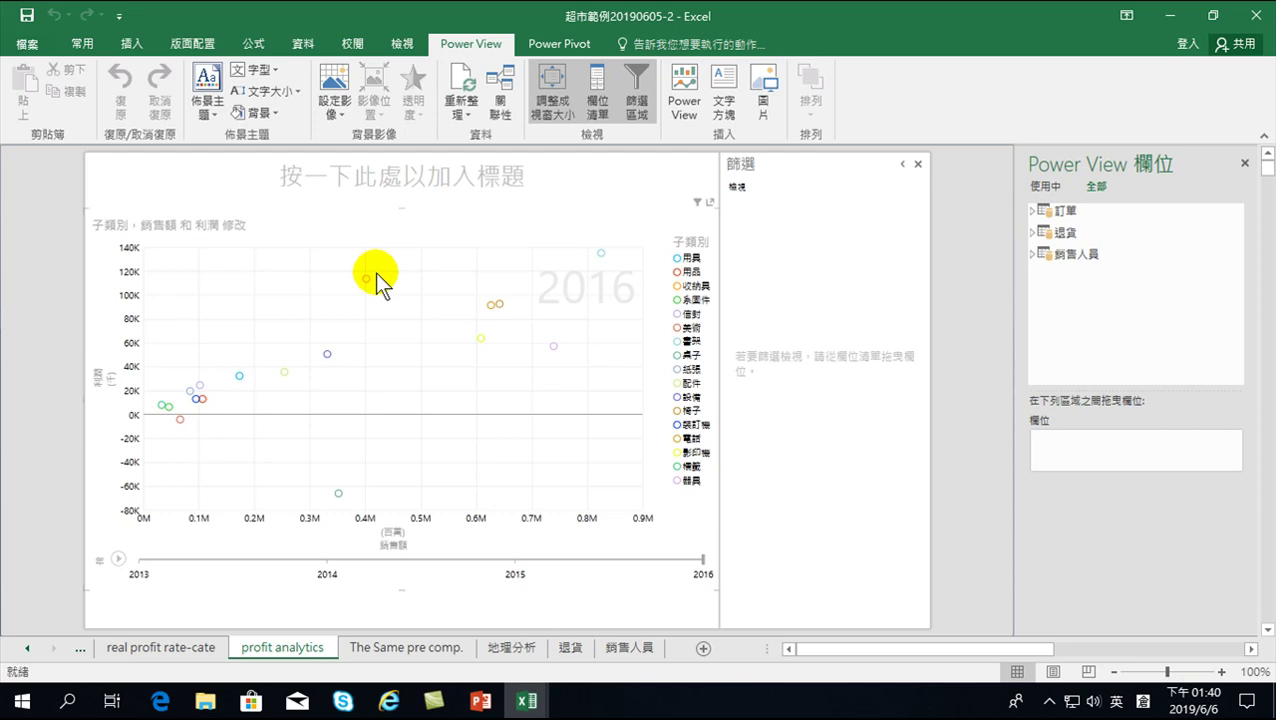
mouse_move(365, 281)
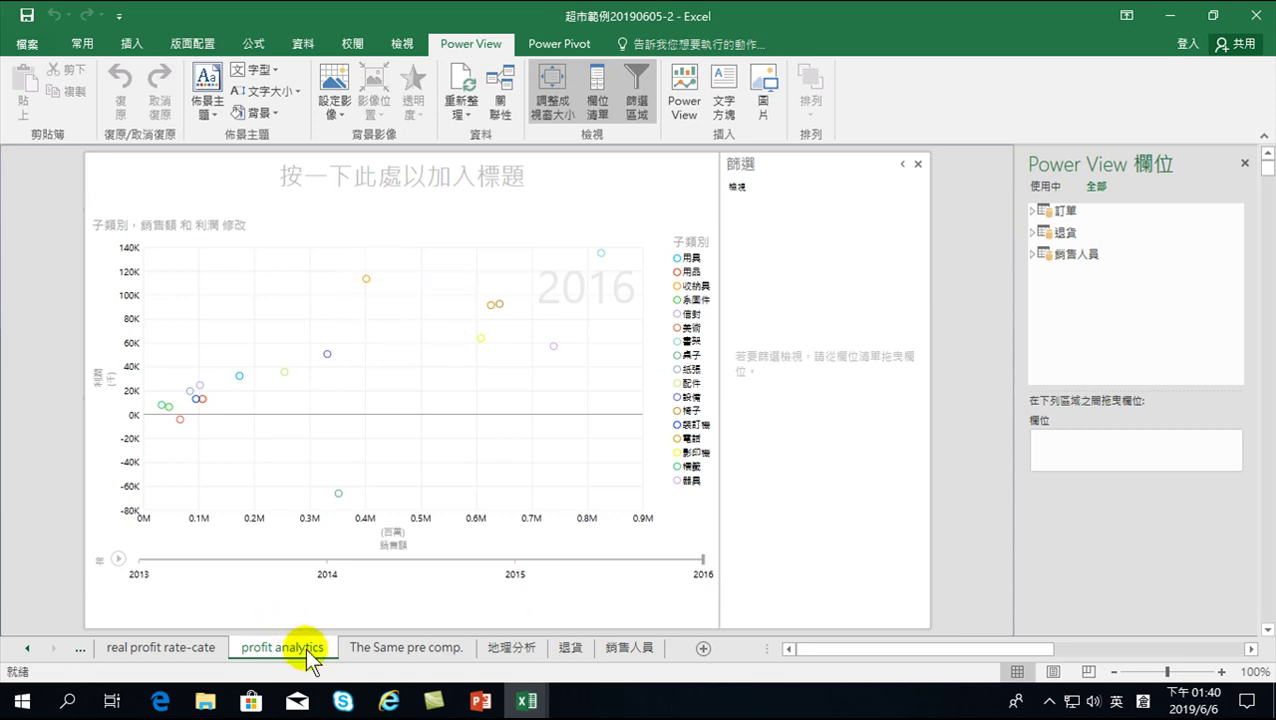
click(27, 655)
click(27, 655)
click(27, 655)
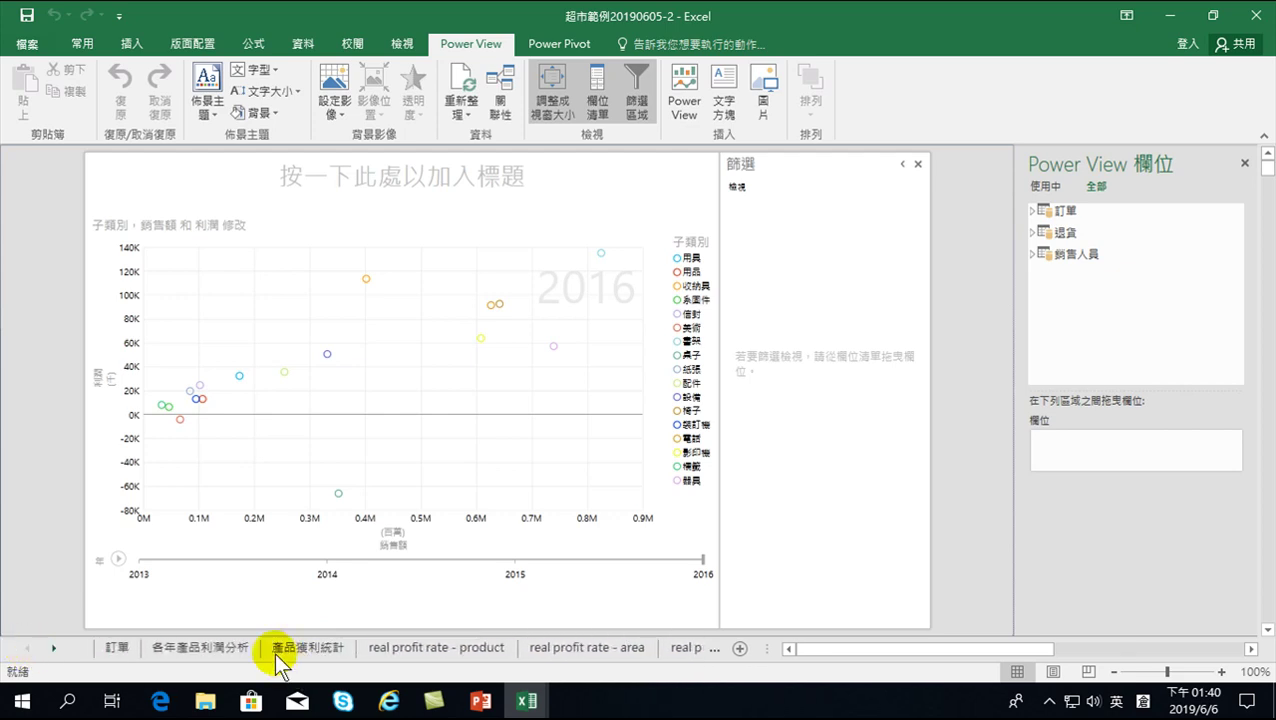
click(231, 647)
click(294, 656)
click(390, 647)
click(394, 642)
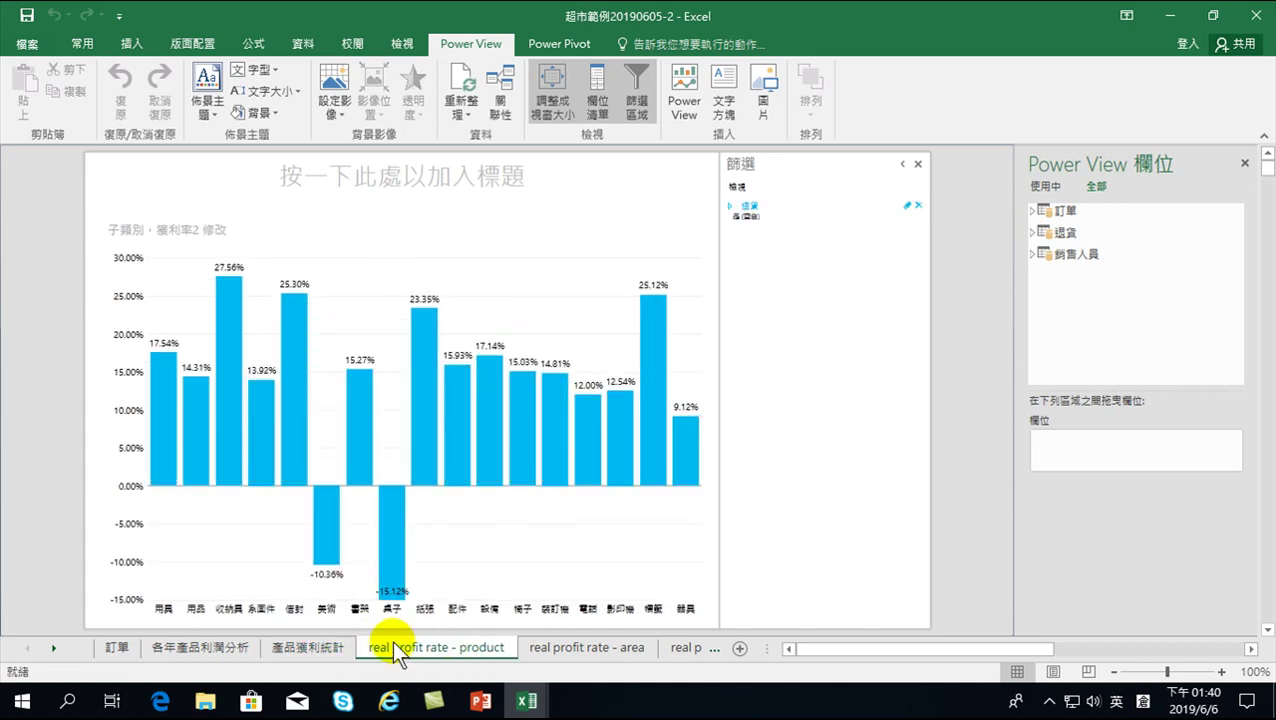
Open the Power Pivot data model and review the 總銷售, 總利潤 and 獲利率2 measure formulas.
click(557, 40)
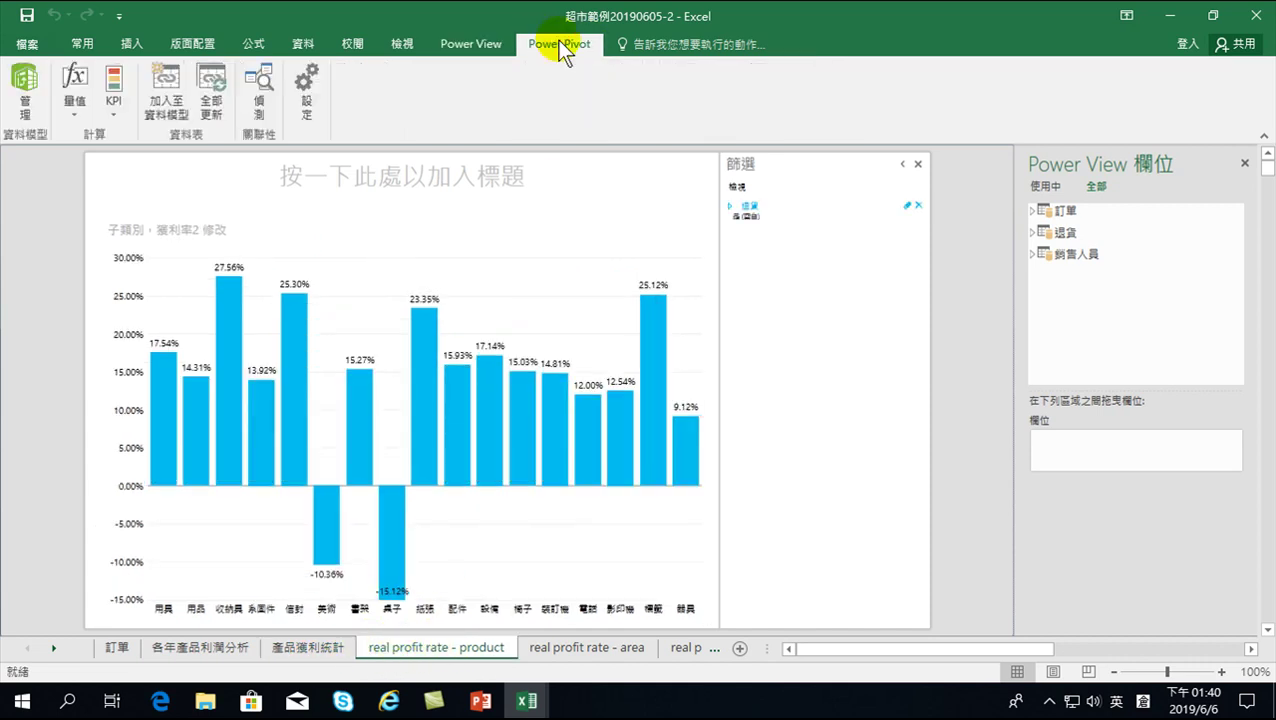
click(24, 85)
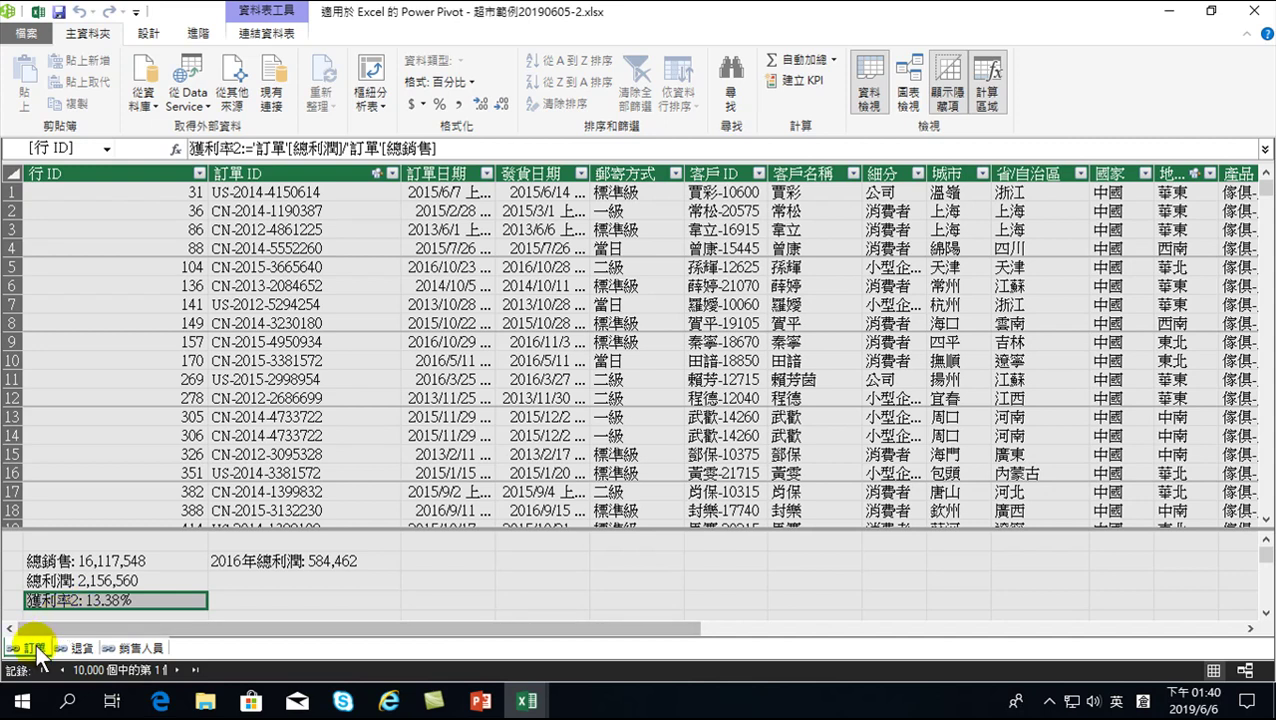
click(115, 561)
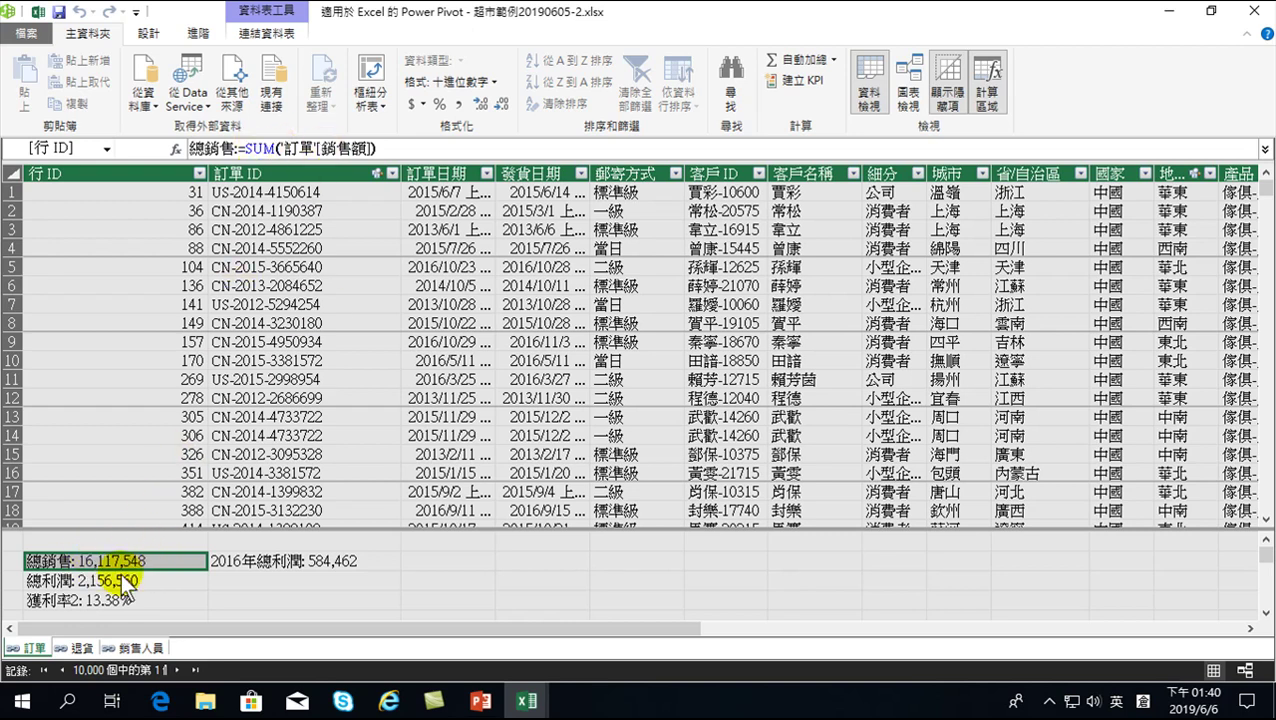
click(125, 585)
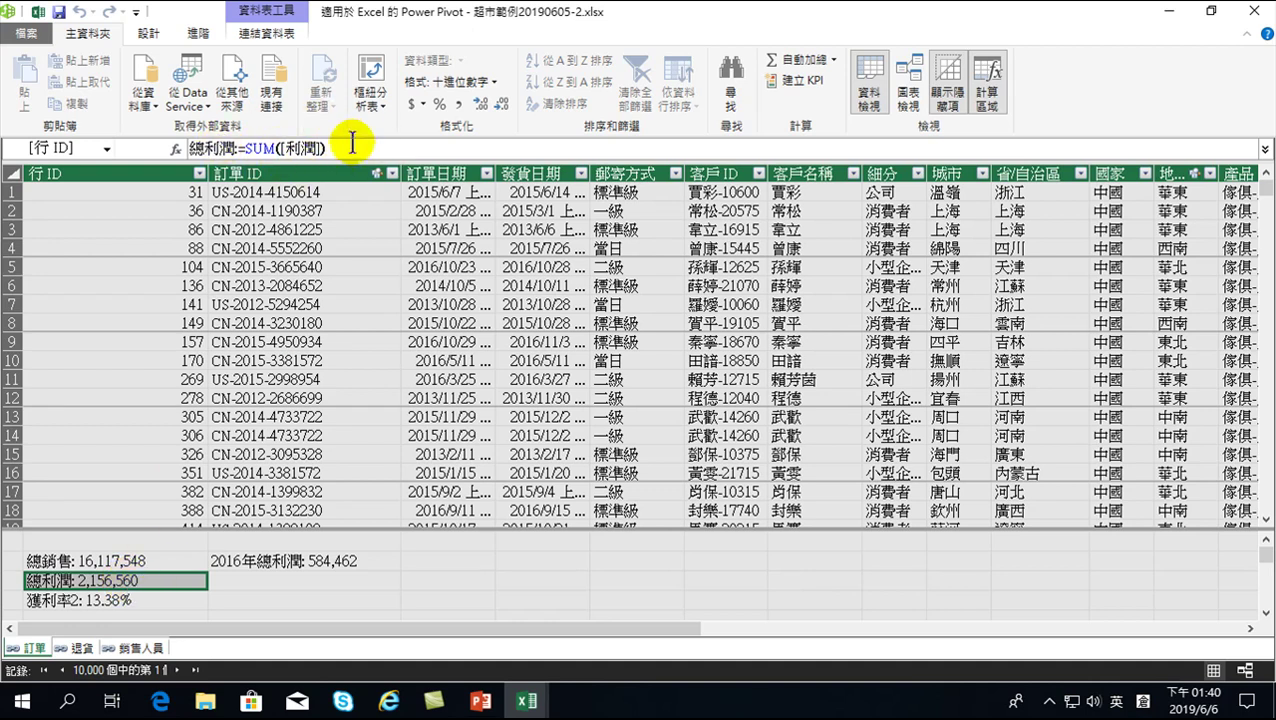
click(137, 562)
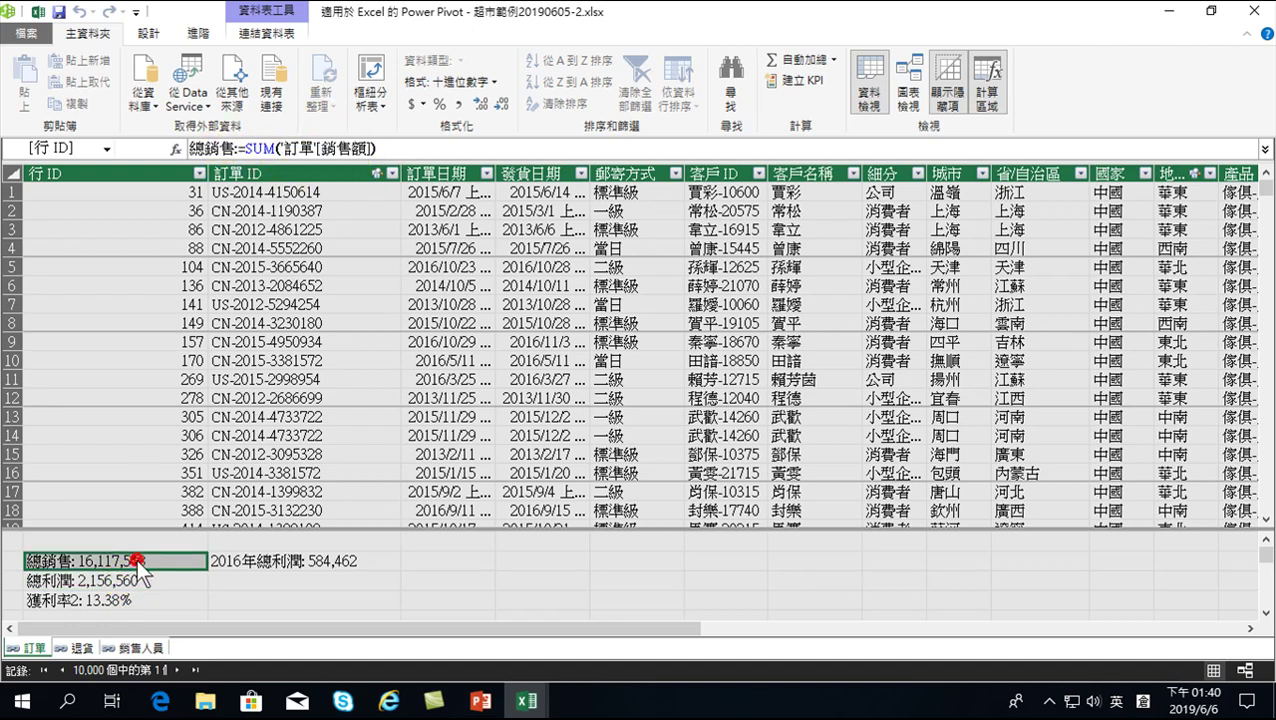
click(138, 581)
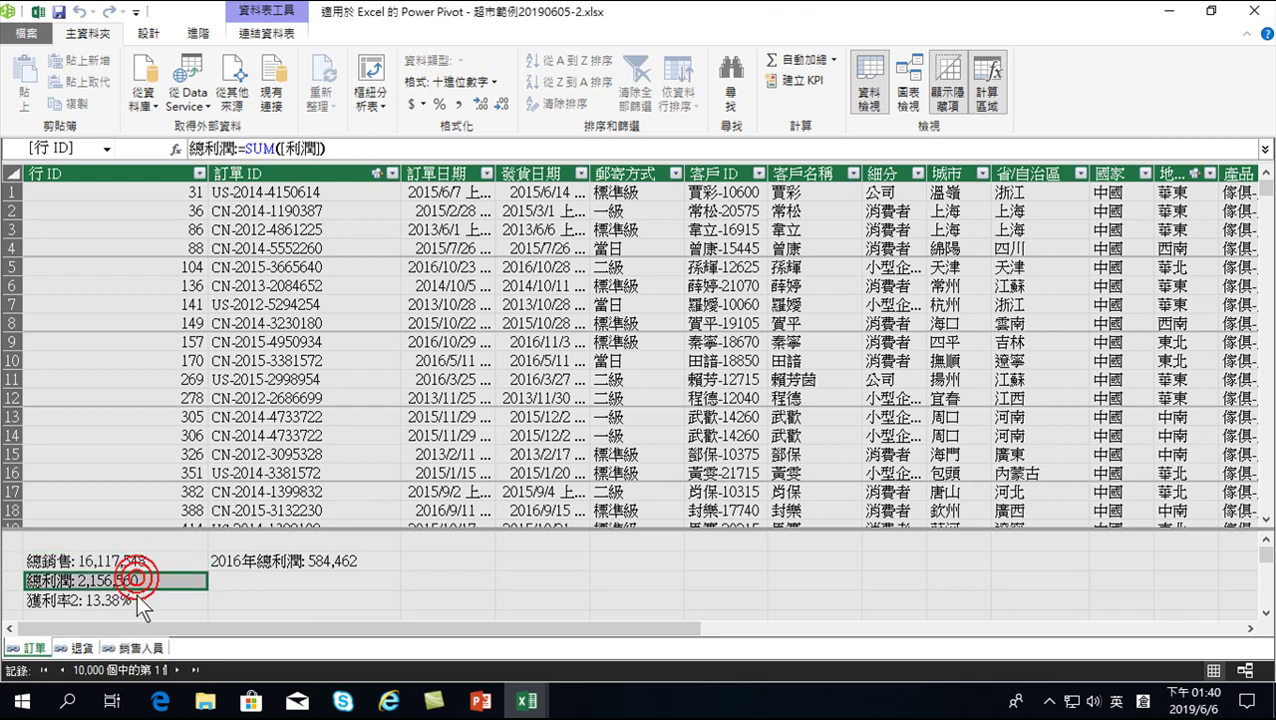
click(138, 598)
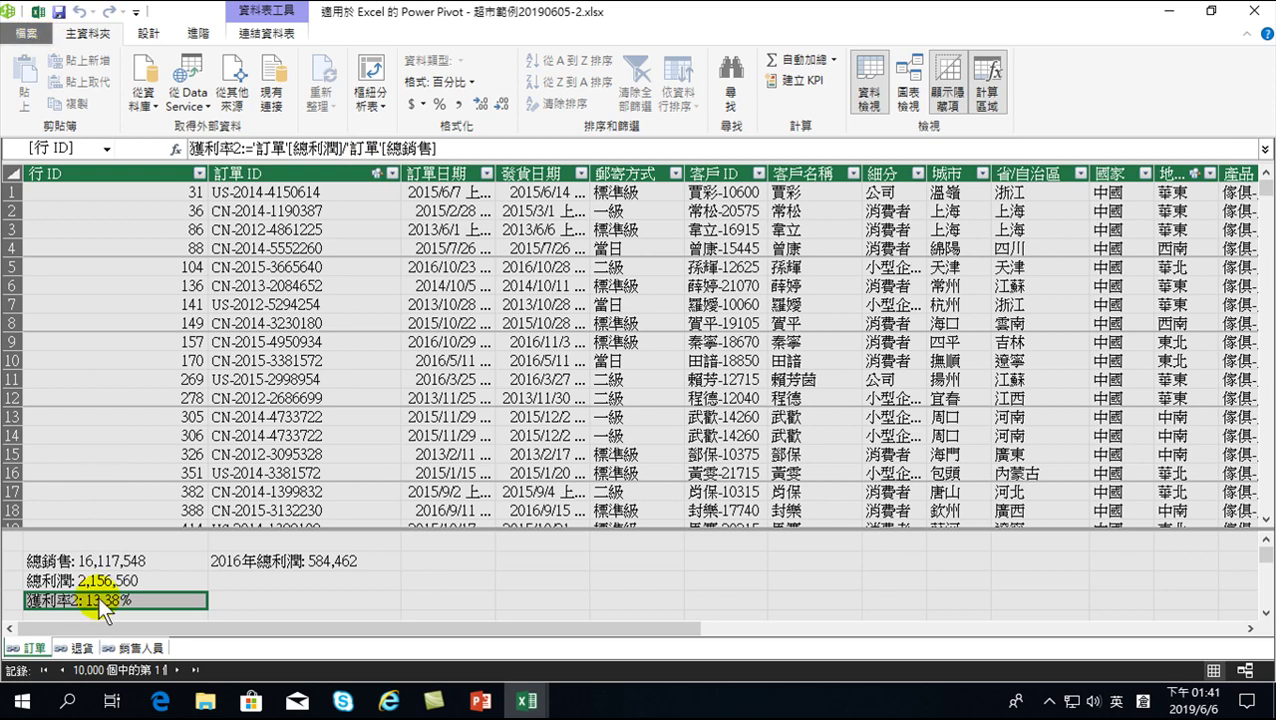
Rewrite the 總利潤 measure formula as =SUM('訂單'[利潤]).
click(107, 574)
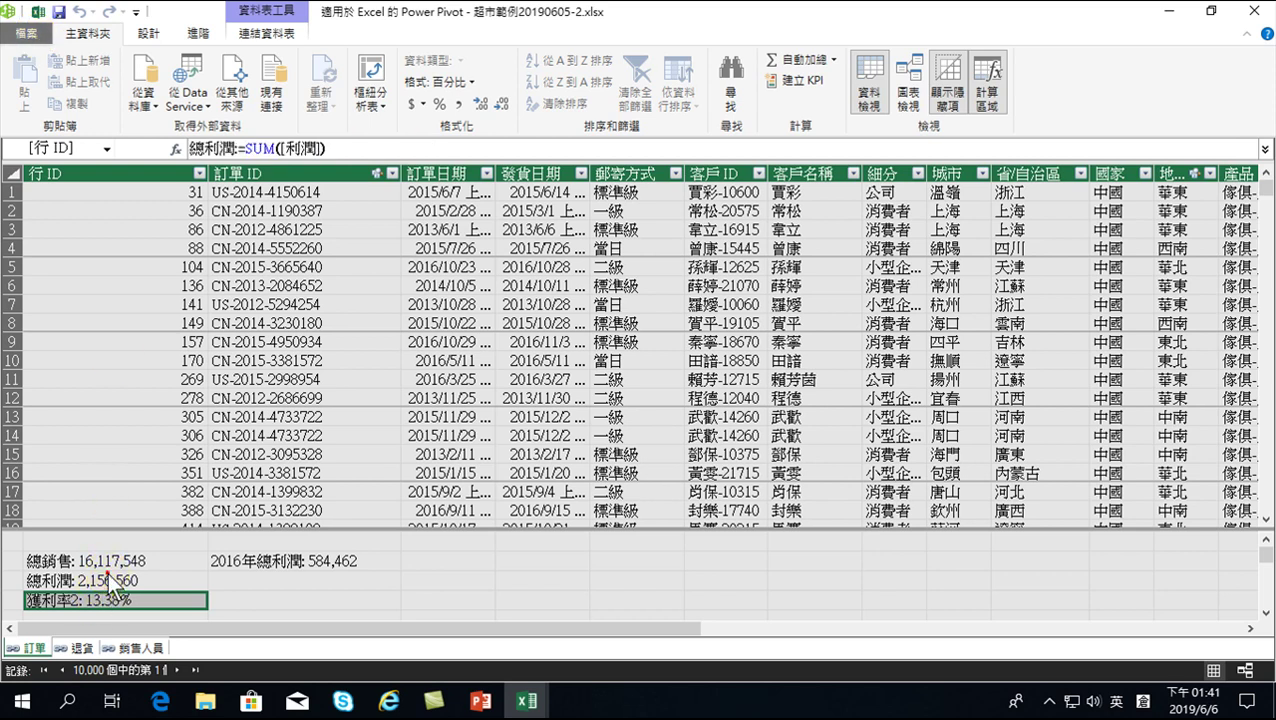
double_click(283, 148)
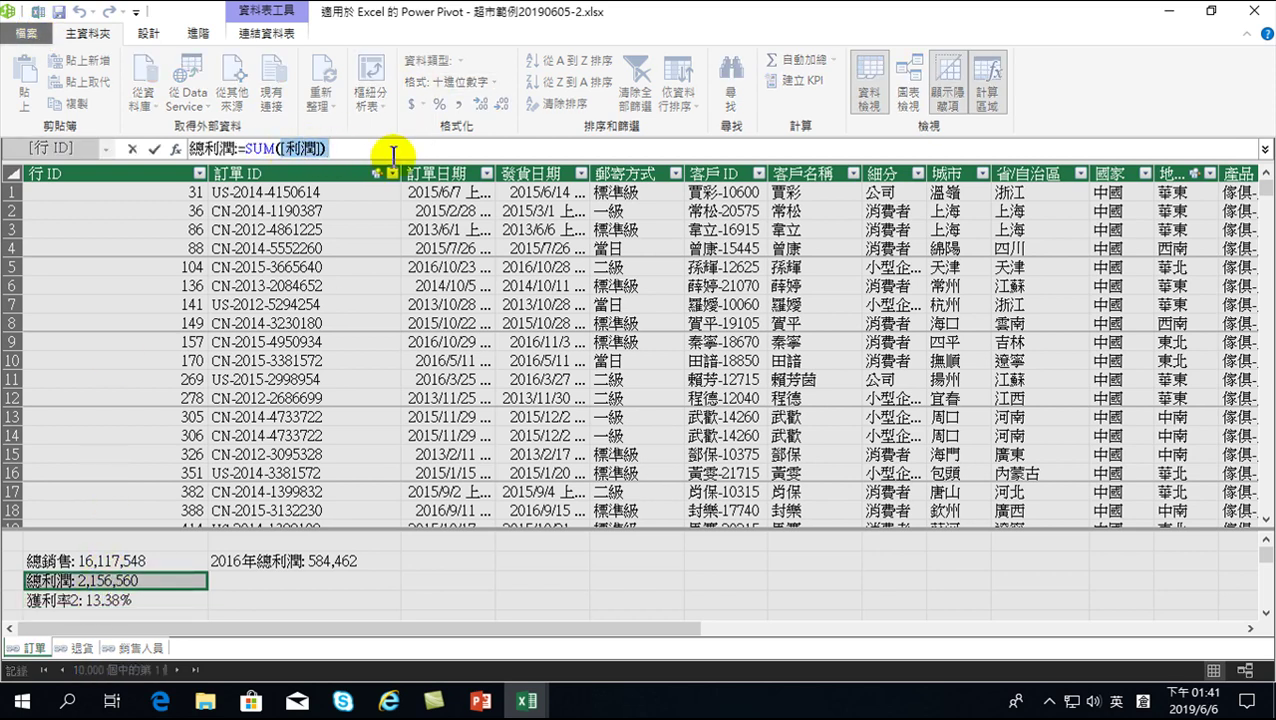
text(')
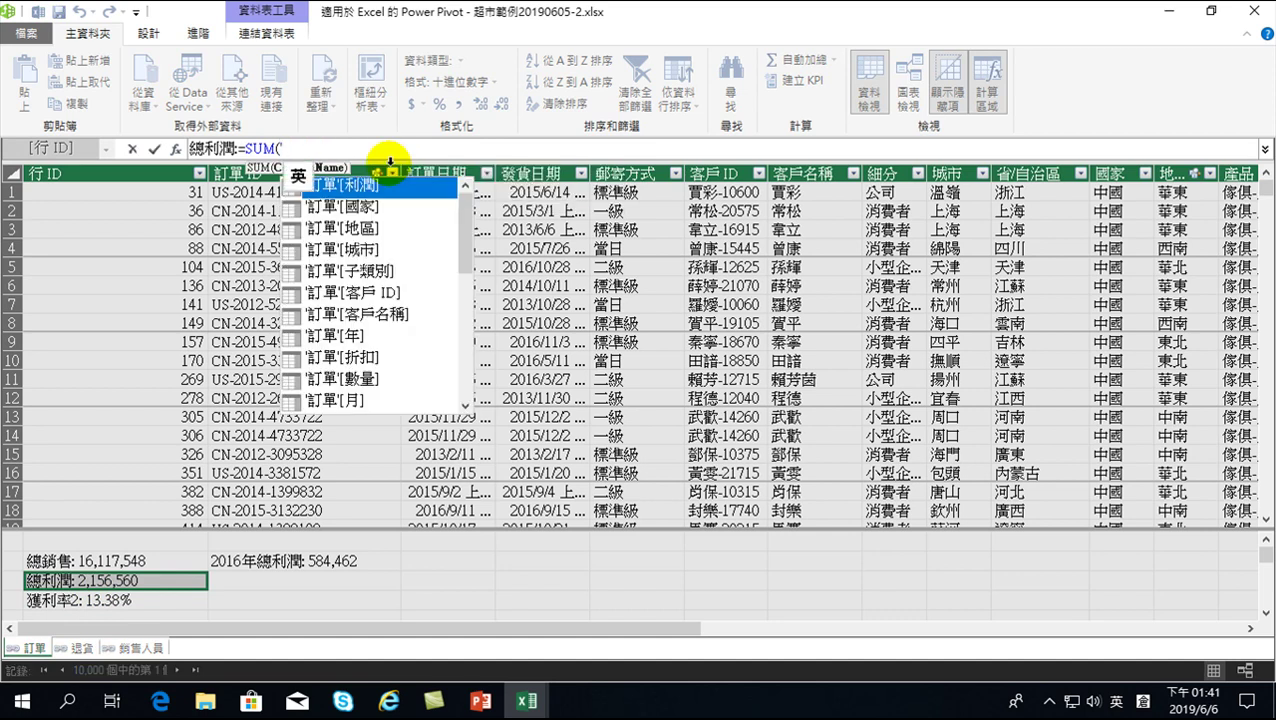
key(Down)
key(Down)
key(Down)
key(Down)
key(Down)
key(Up)
key(Up)
key(Up)
key(Up)
key(Tab)
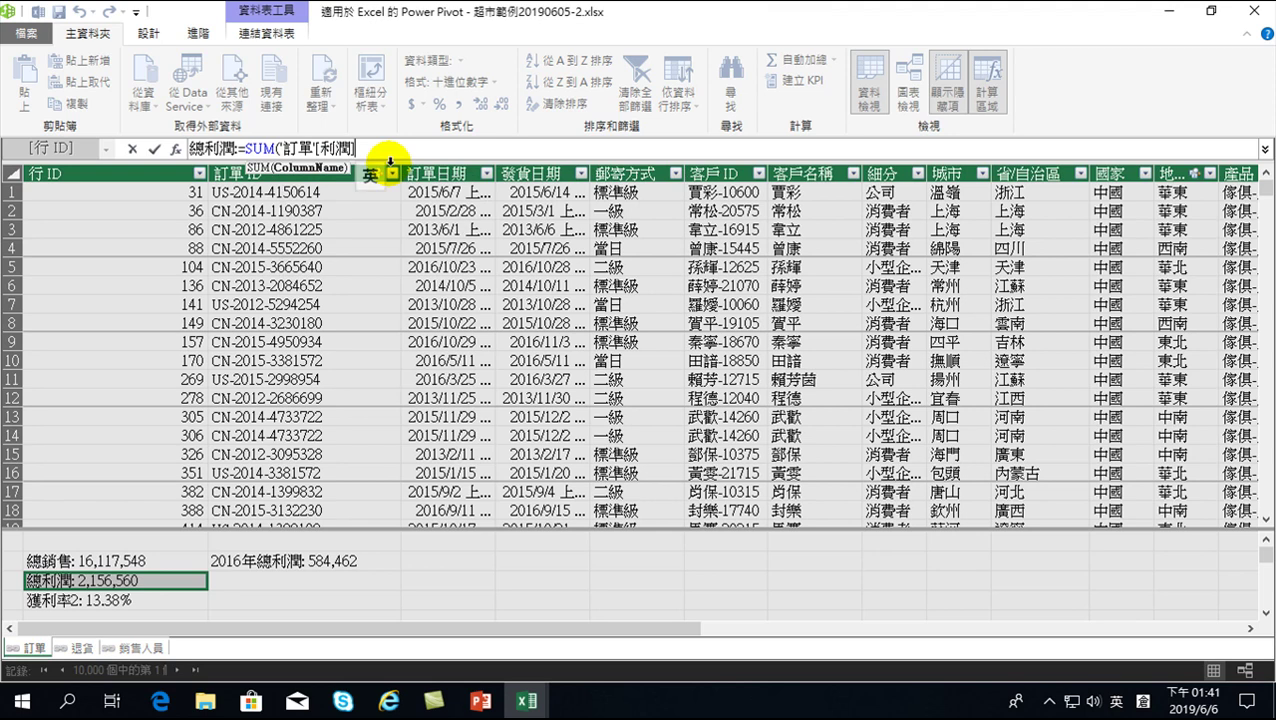
text())
key(Return)
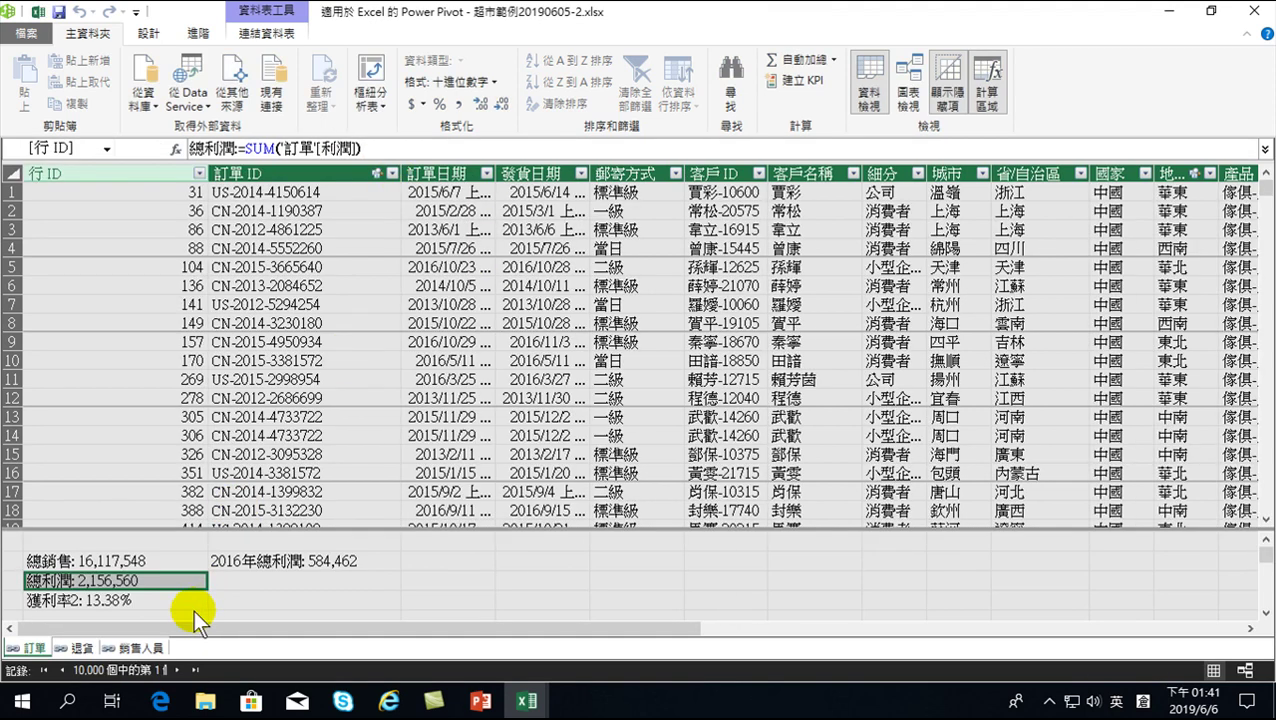
Close Power Pivot and apply the data model changes to Power View.
click(59, 12)
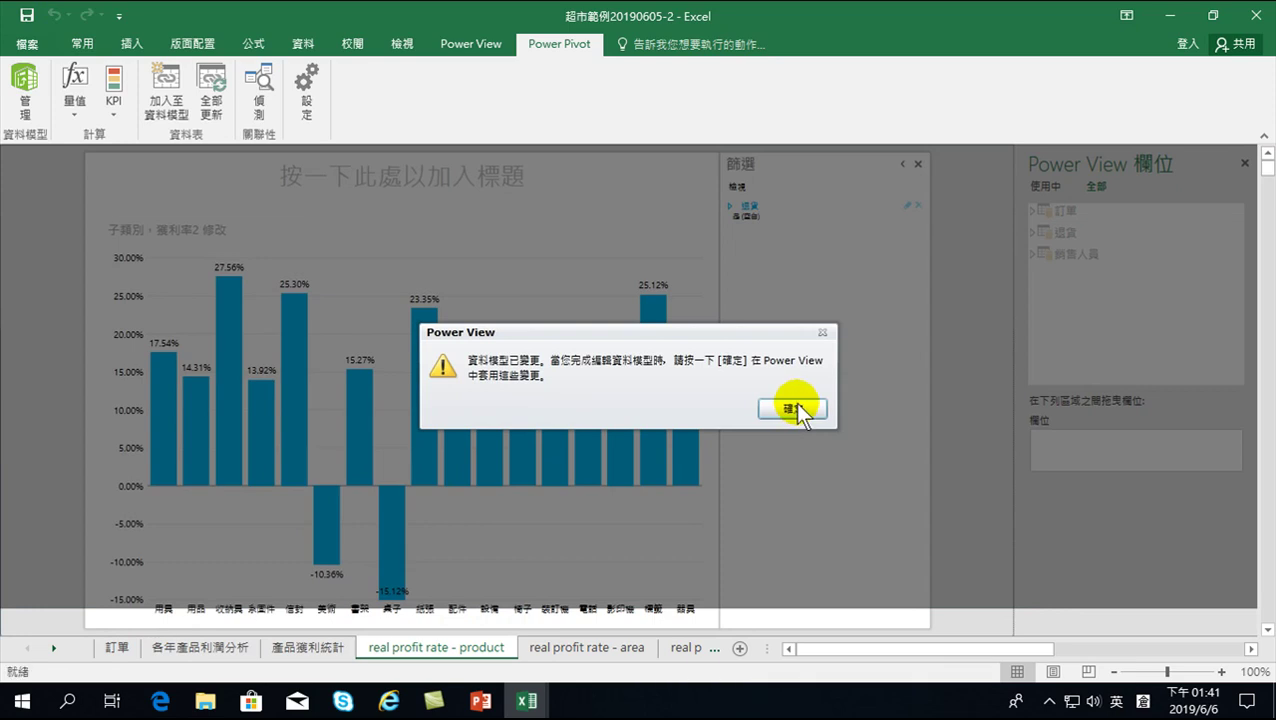
click(795, 408)
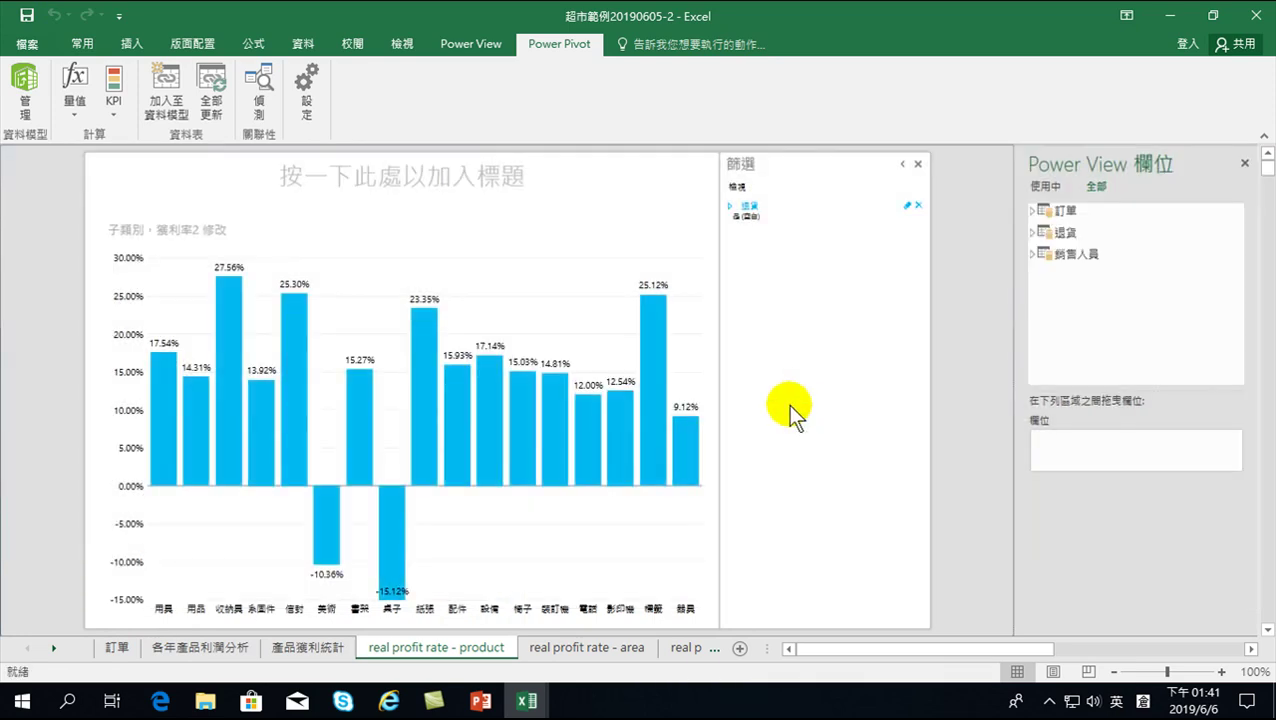
click(527, 701)
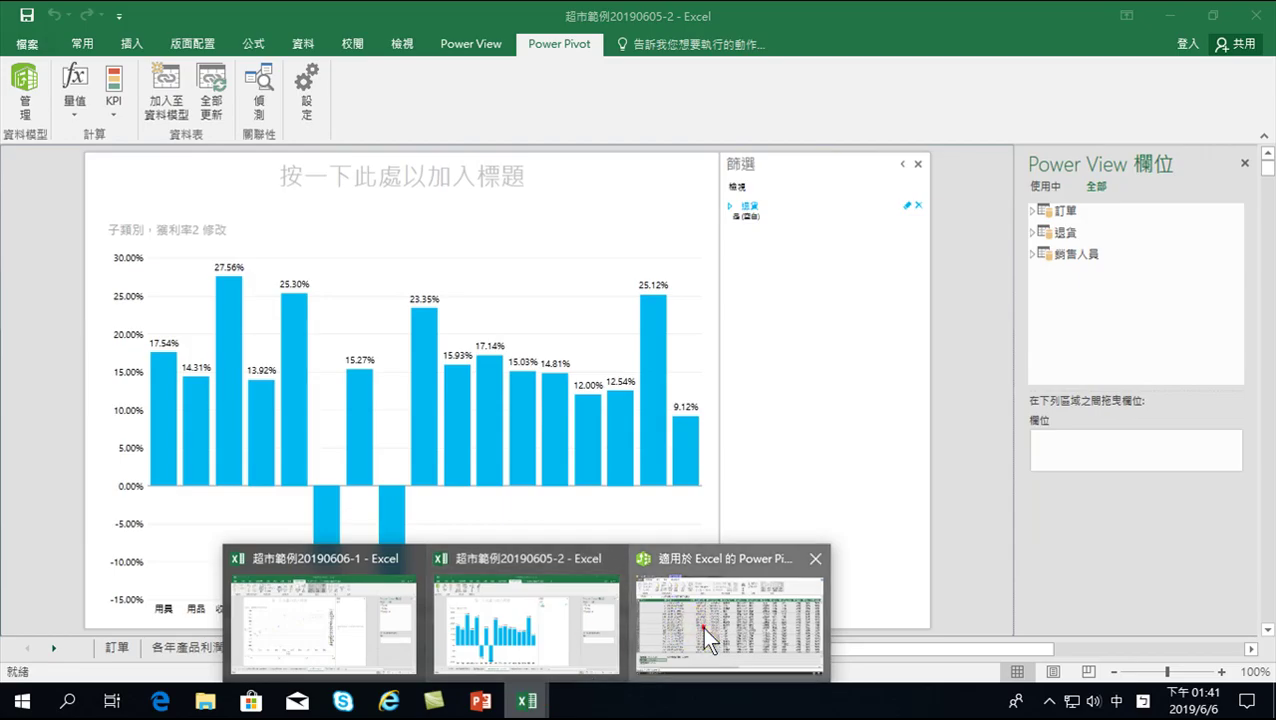
click(707, 638)
Switch to the 超市範例20190606-1 workbook showing the profit analytics scatter chart.
click(1256, 15)
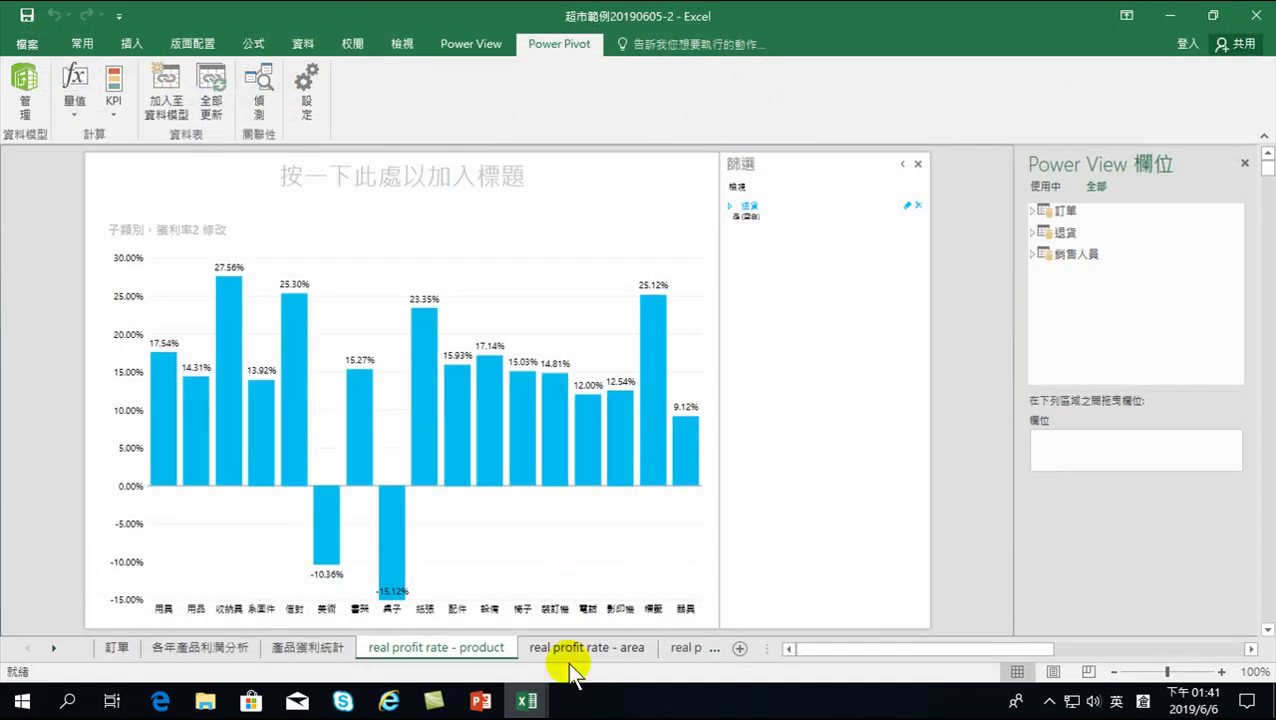
click(527, 701)
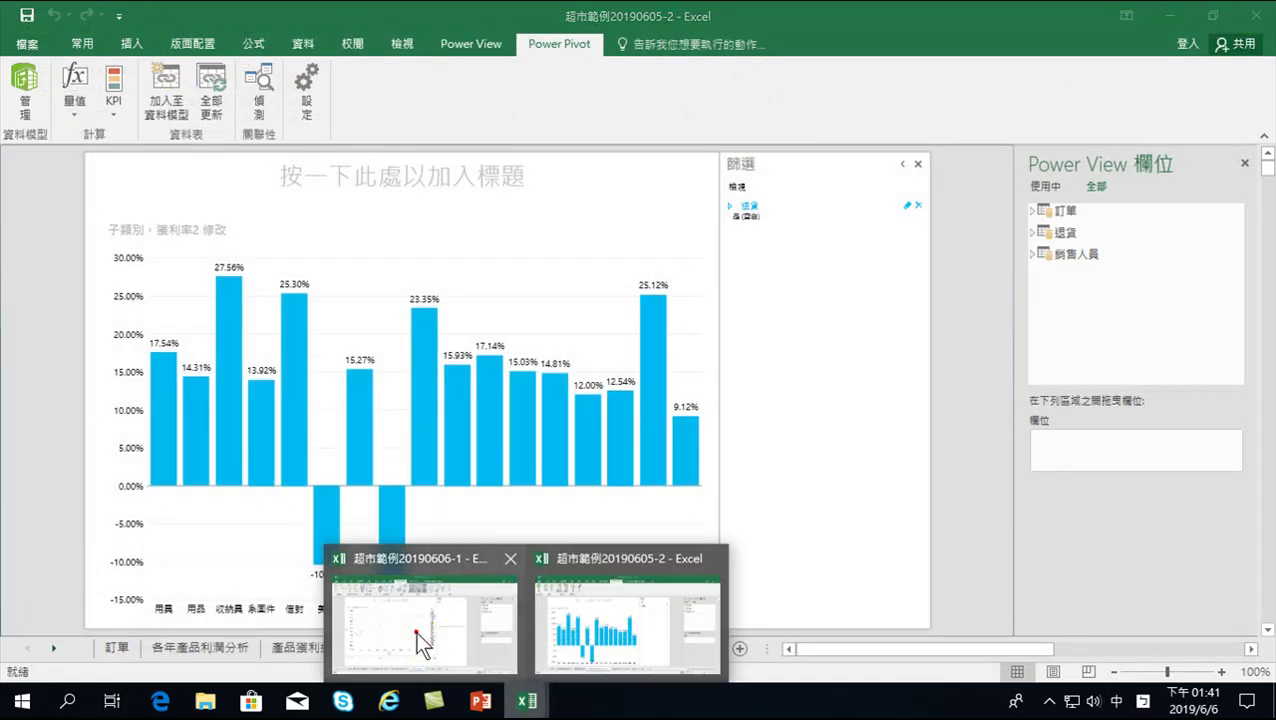
click(416, 631)
click(527, 699)
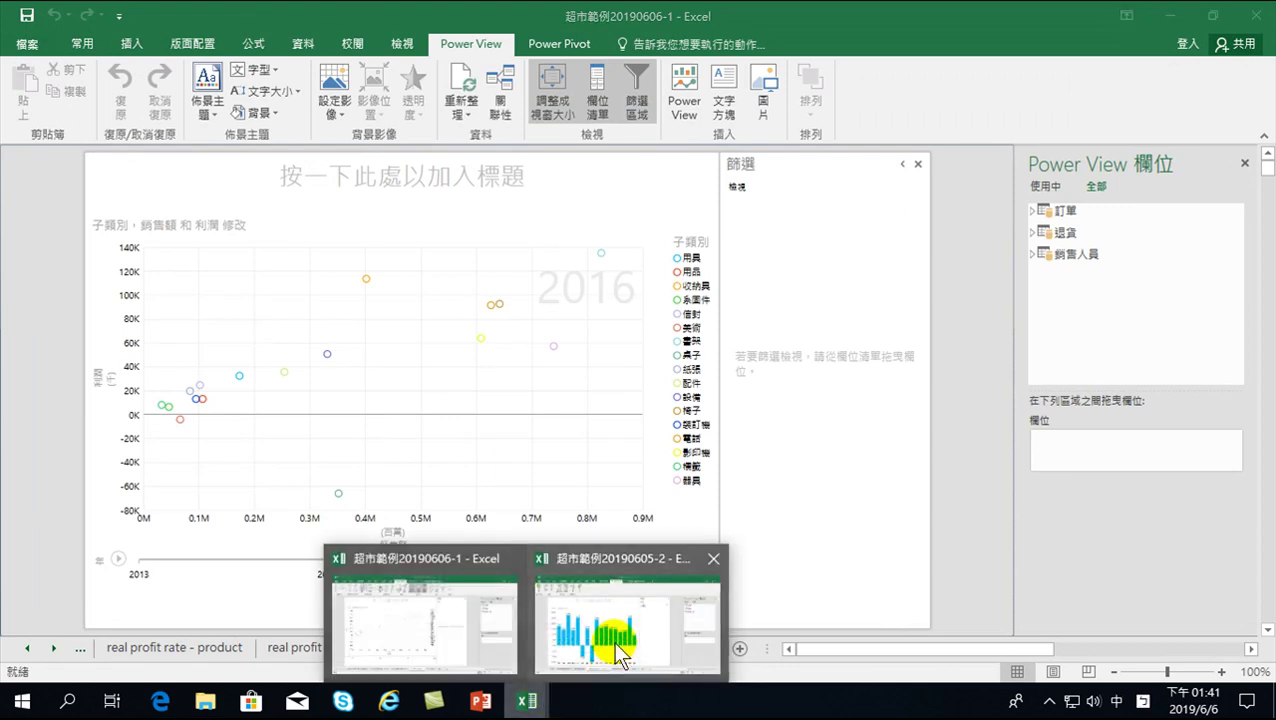
click(618, 648)
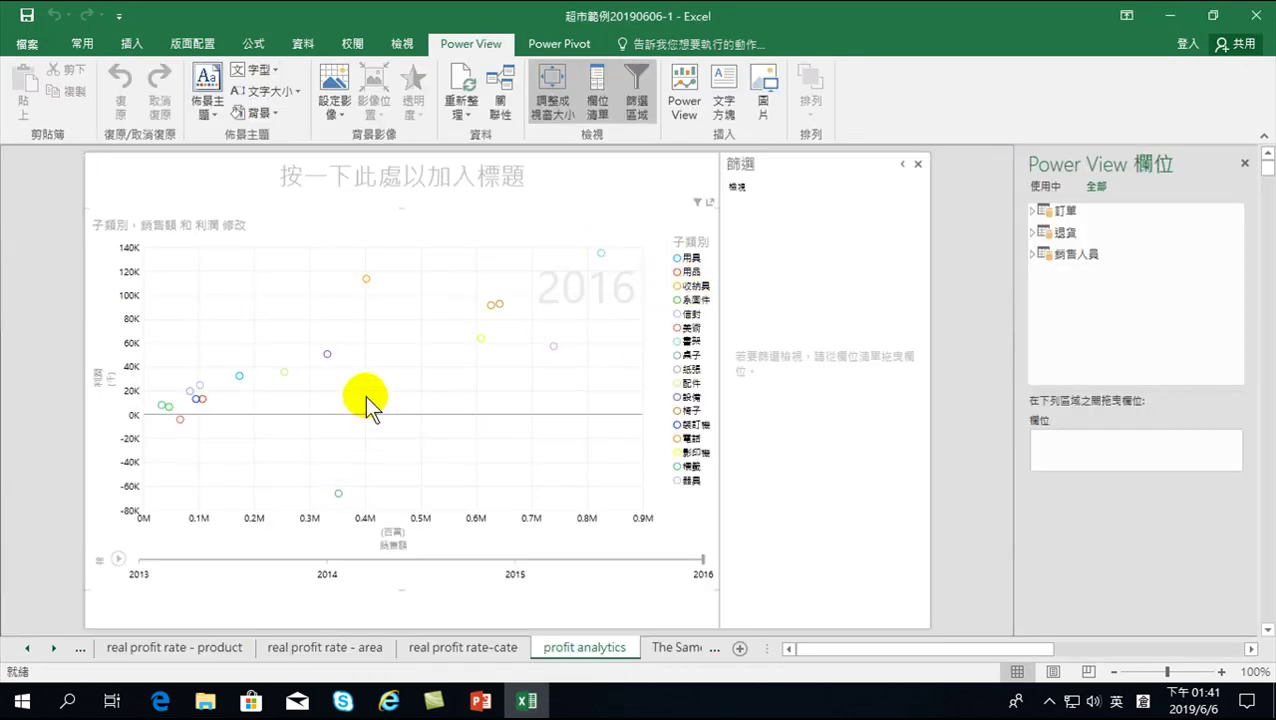
Save the workbook as 超市範例20190606-2 in Downloads.
click(28, 45)
click(40, 231)
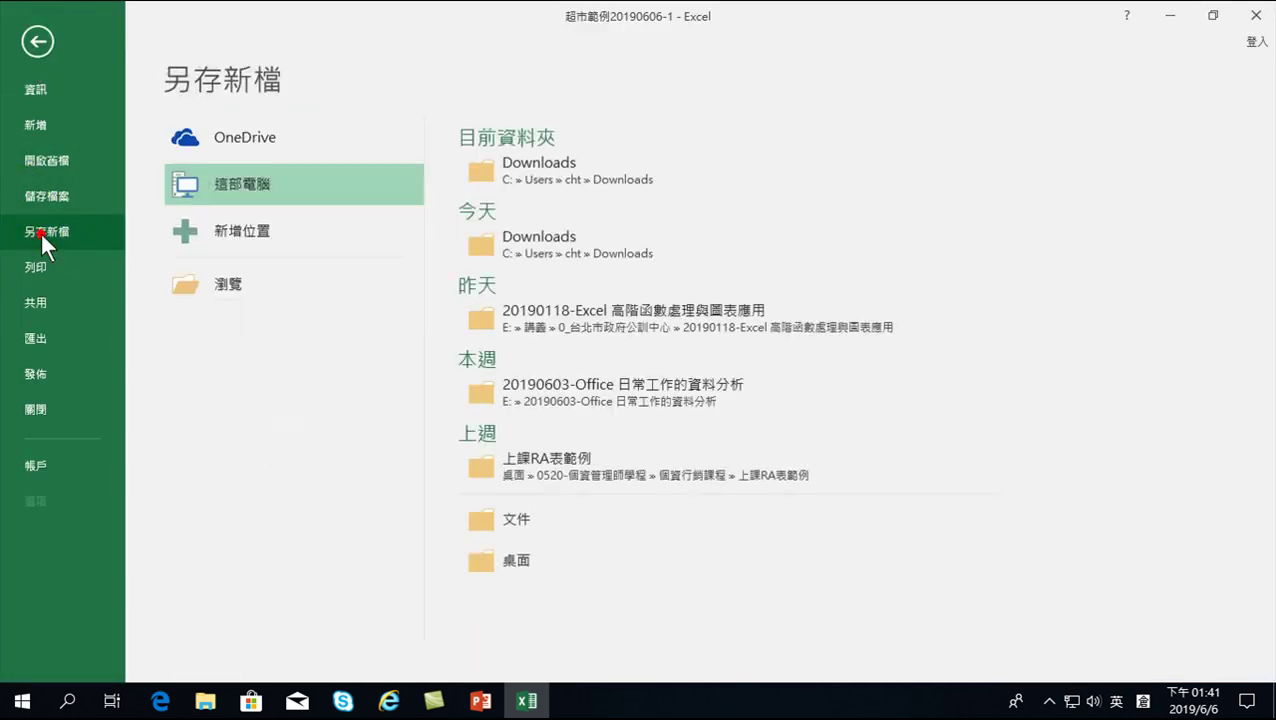
click(224, 279)
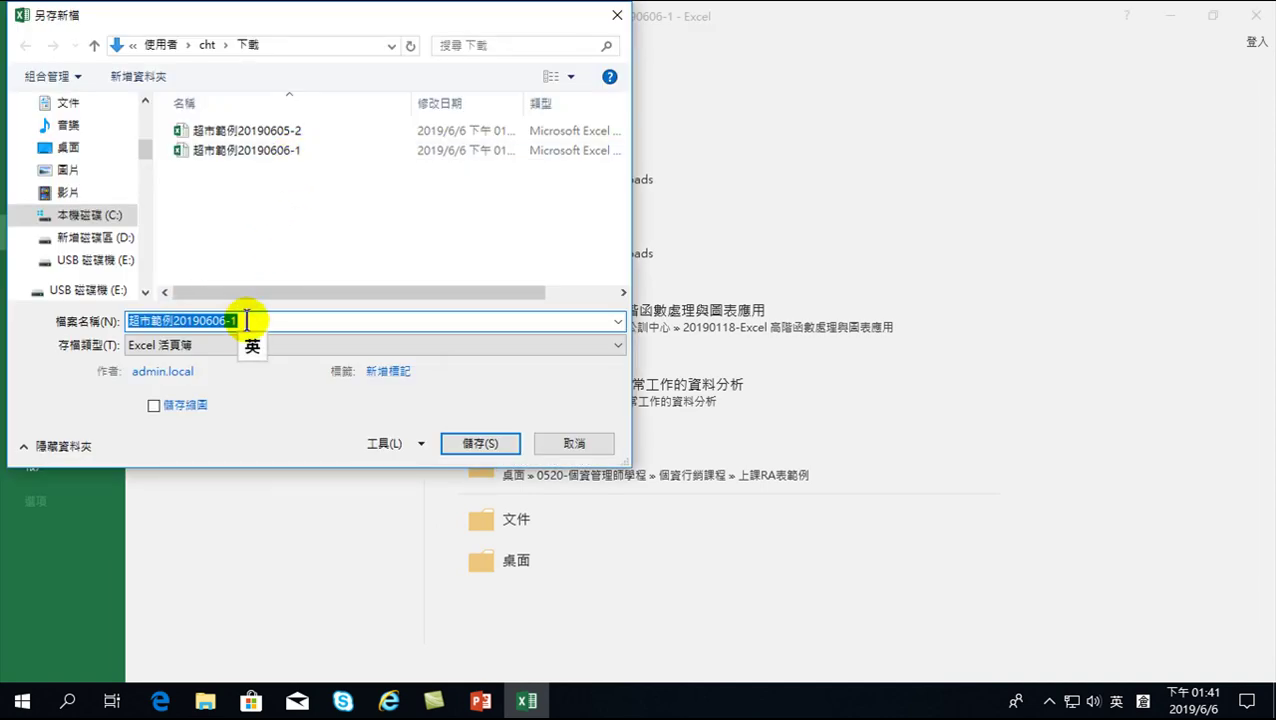
click(243, 321)
drag(243, 321, 231, 321)
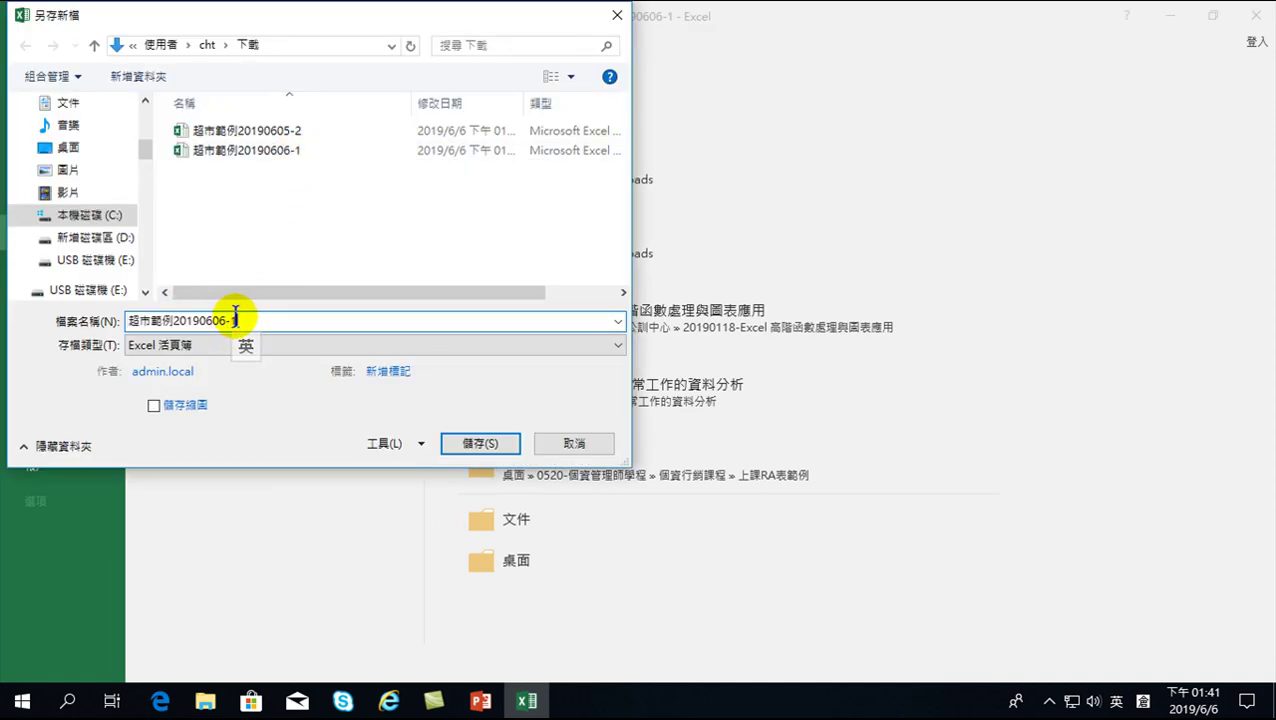
text(2)
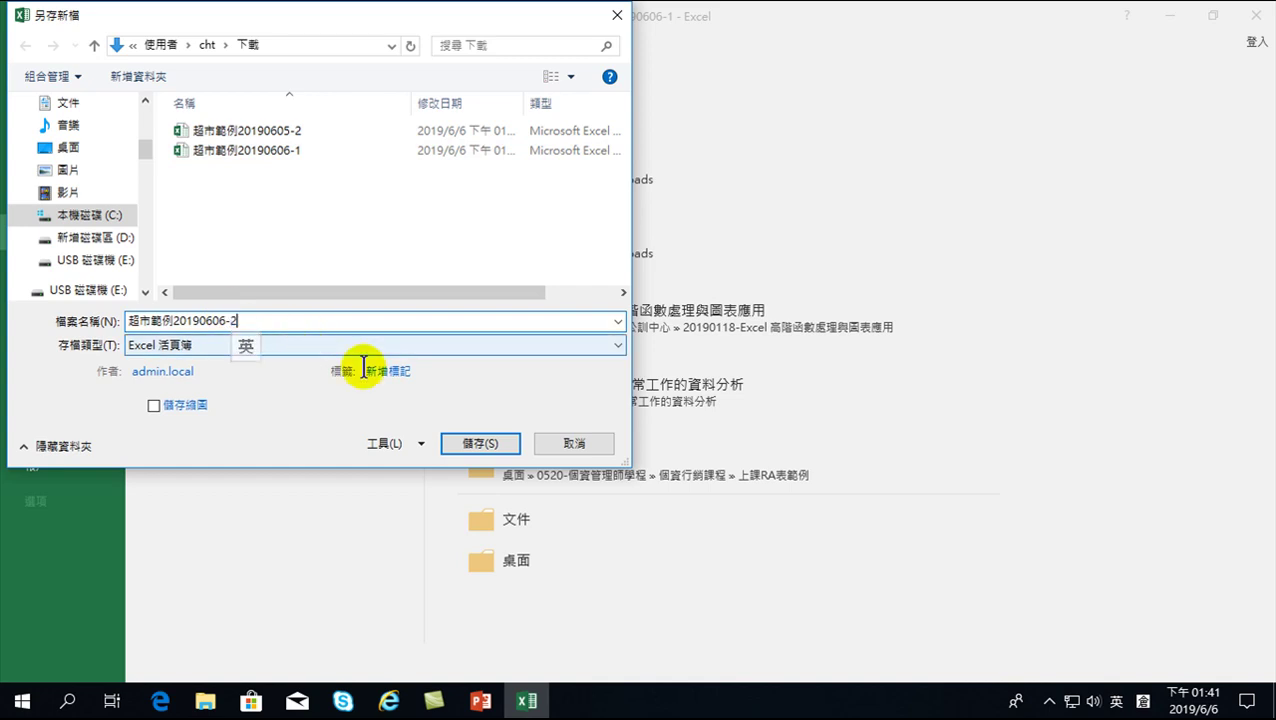
click(488, 442)
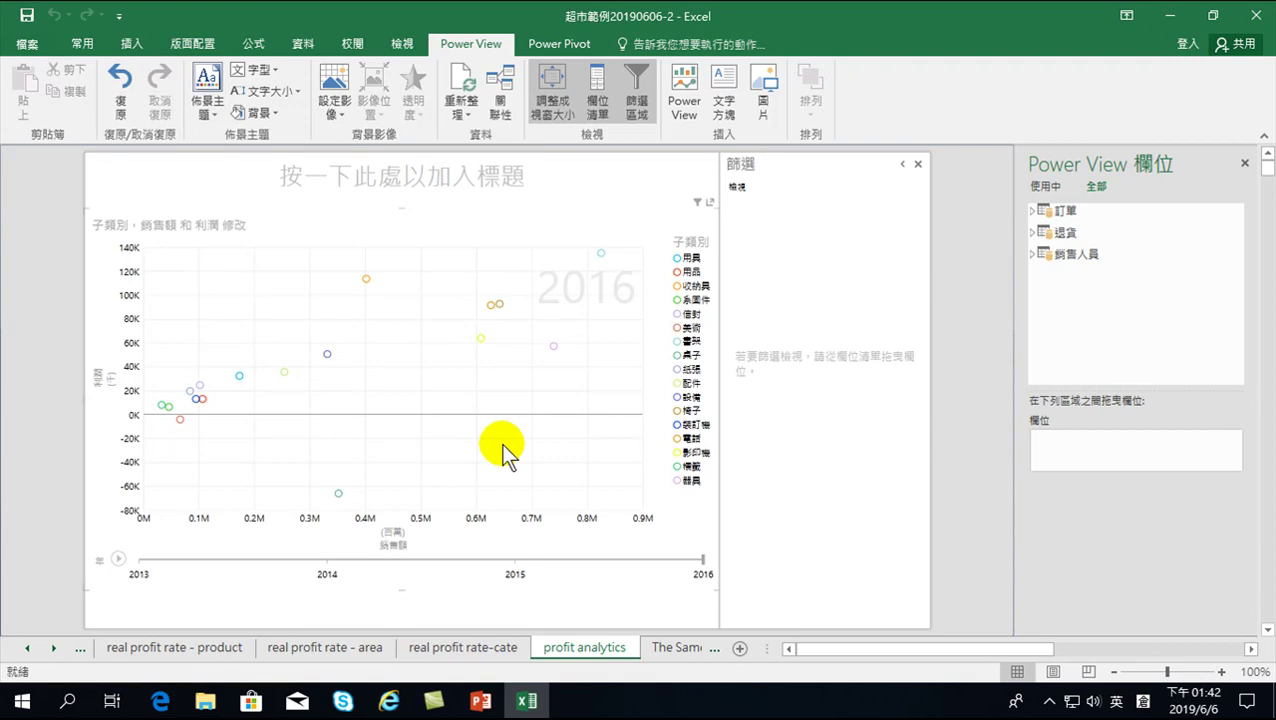
Scroll the sheet tabs left to reveal the first sheet, 訂單.
click(27, 648)
click(27, 648)
click(27, 648)
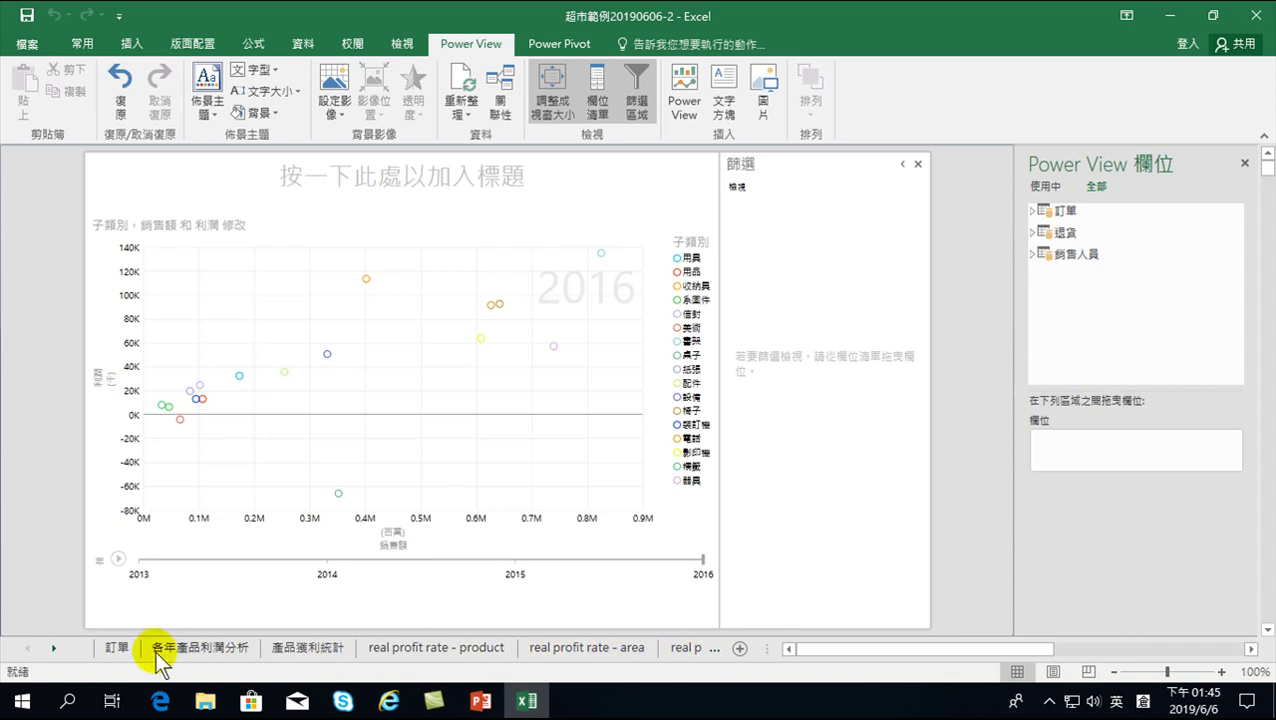
On the 訂單 sheet, check the first order's sales 106.008, 0.4 discount and profit, then select V2.
click(117, 647)
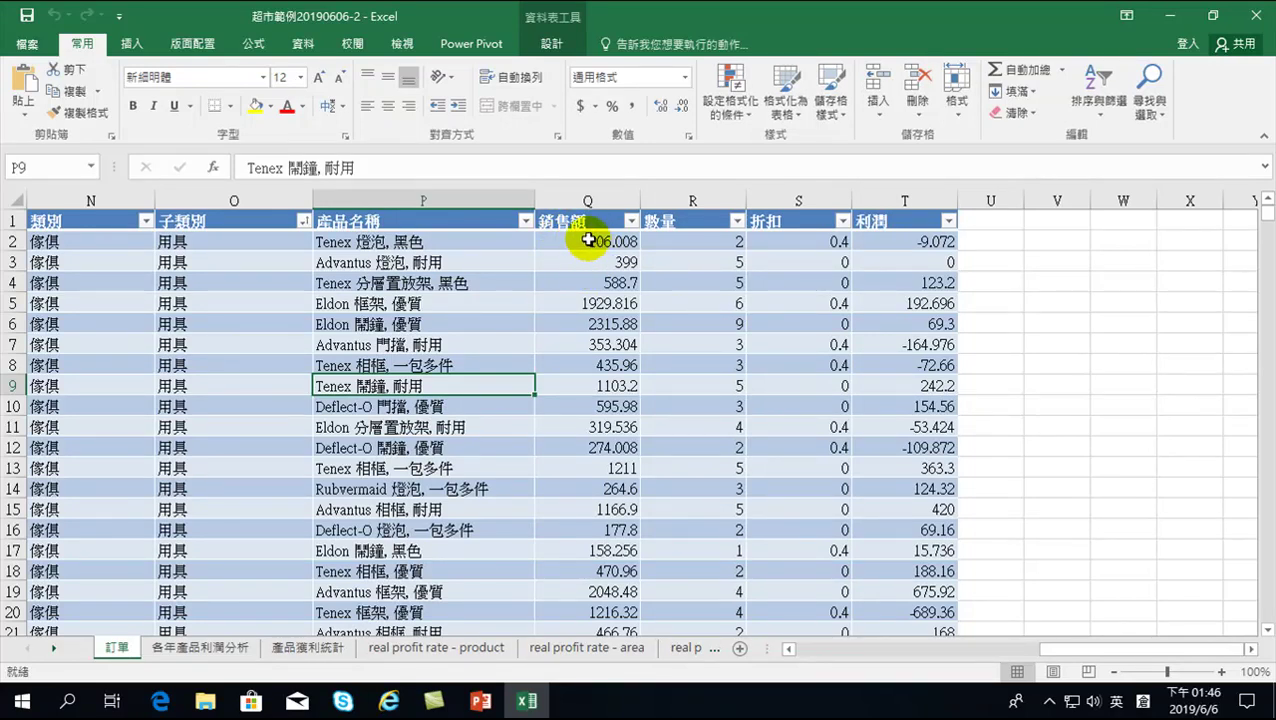
drag(588, 241, 587, 250)
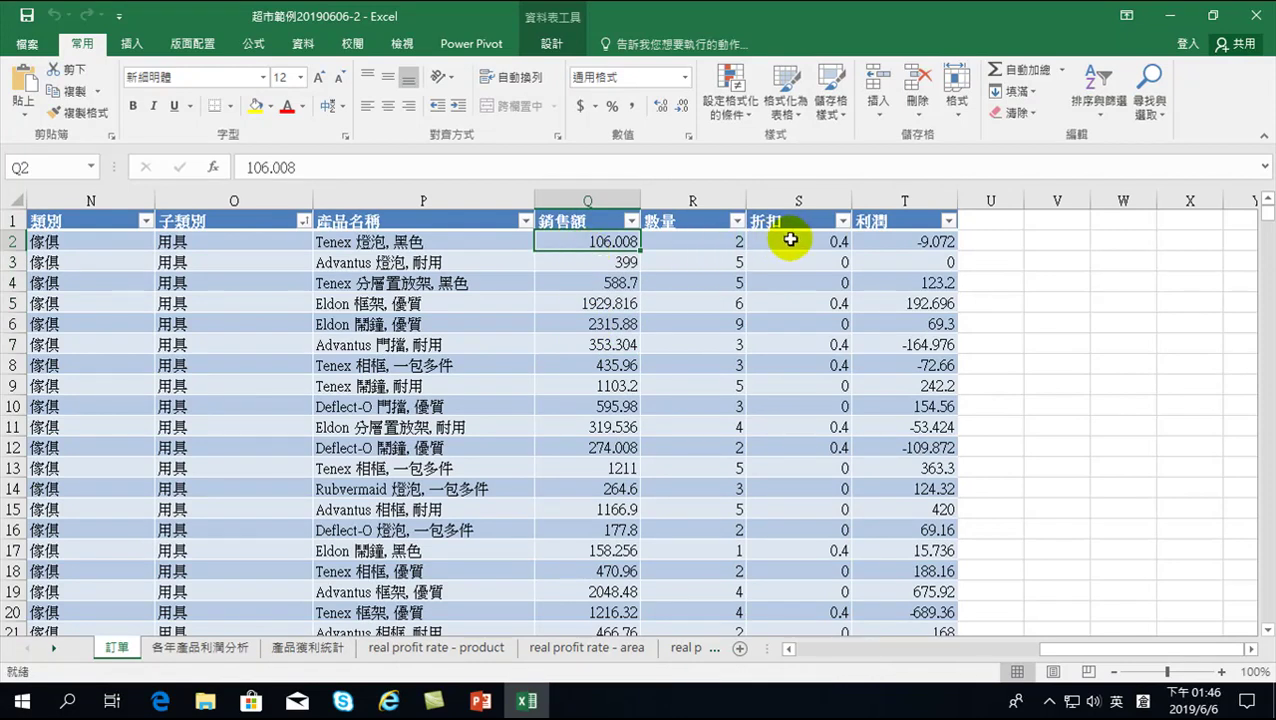
click(790, 240)
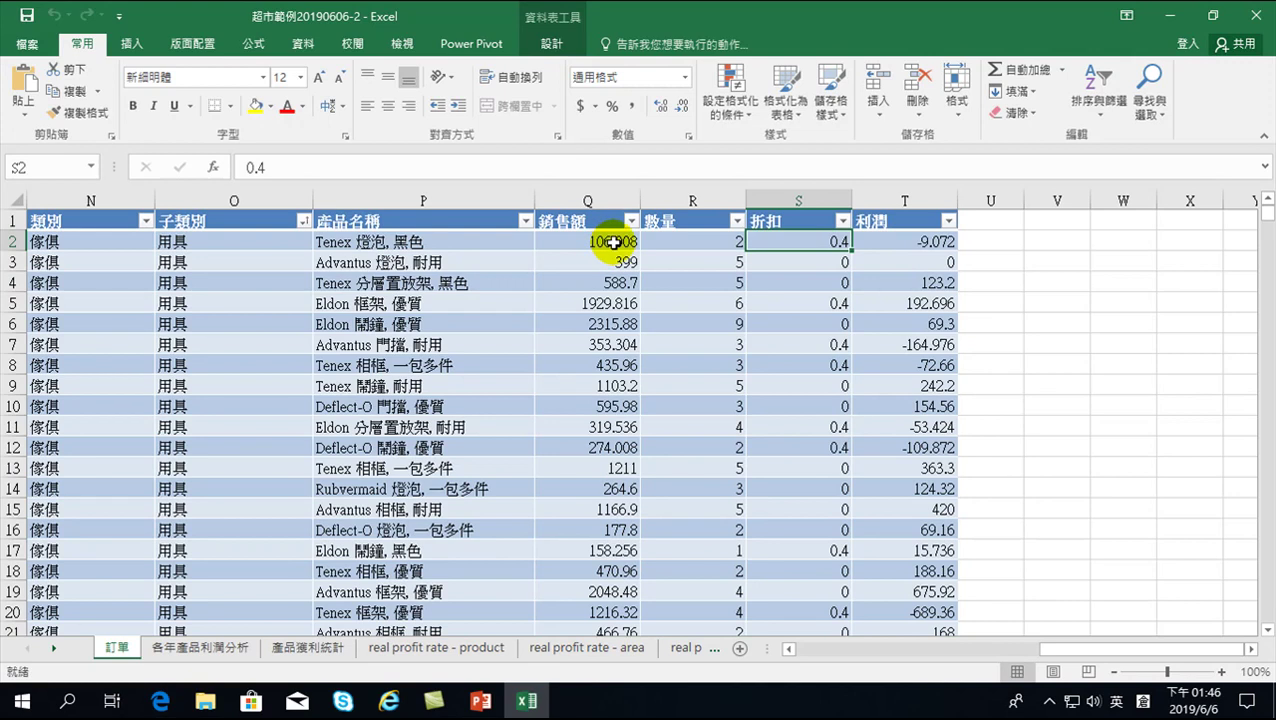
click(610, 246)
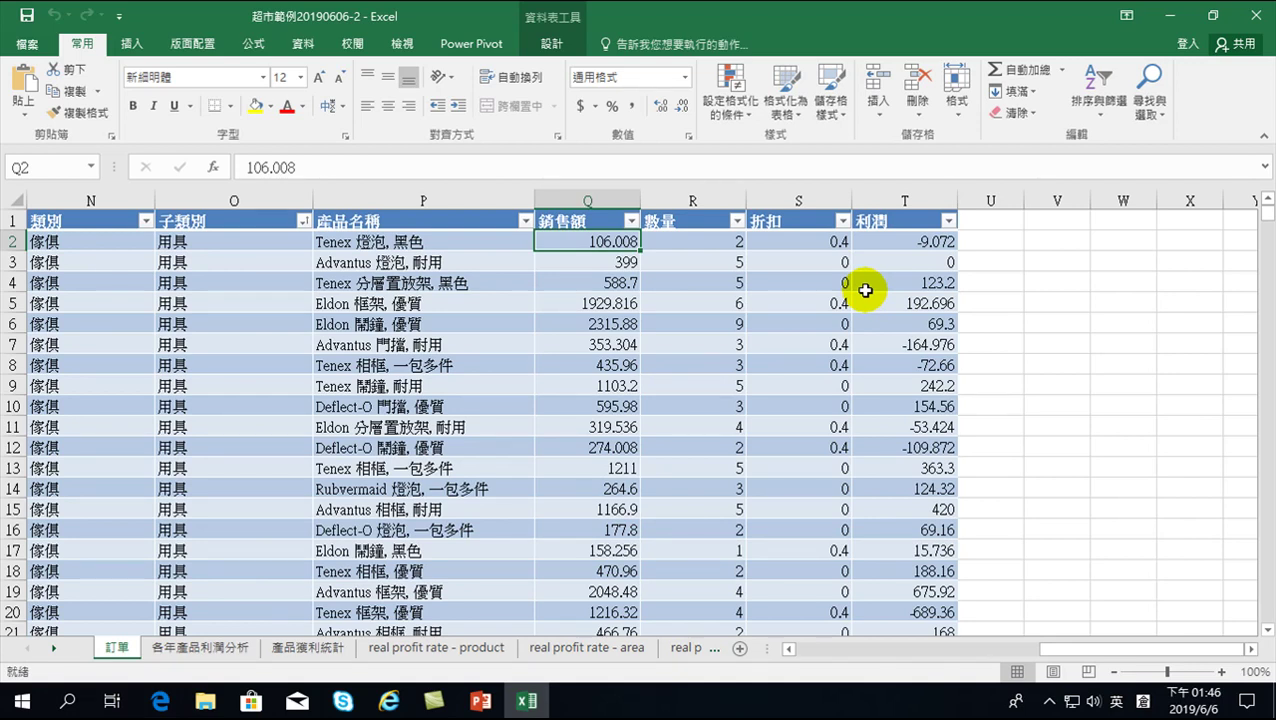
click(885, 245)
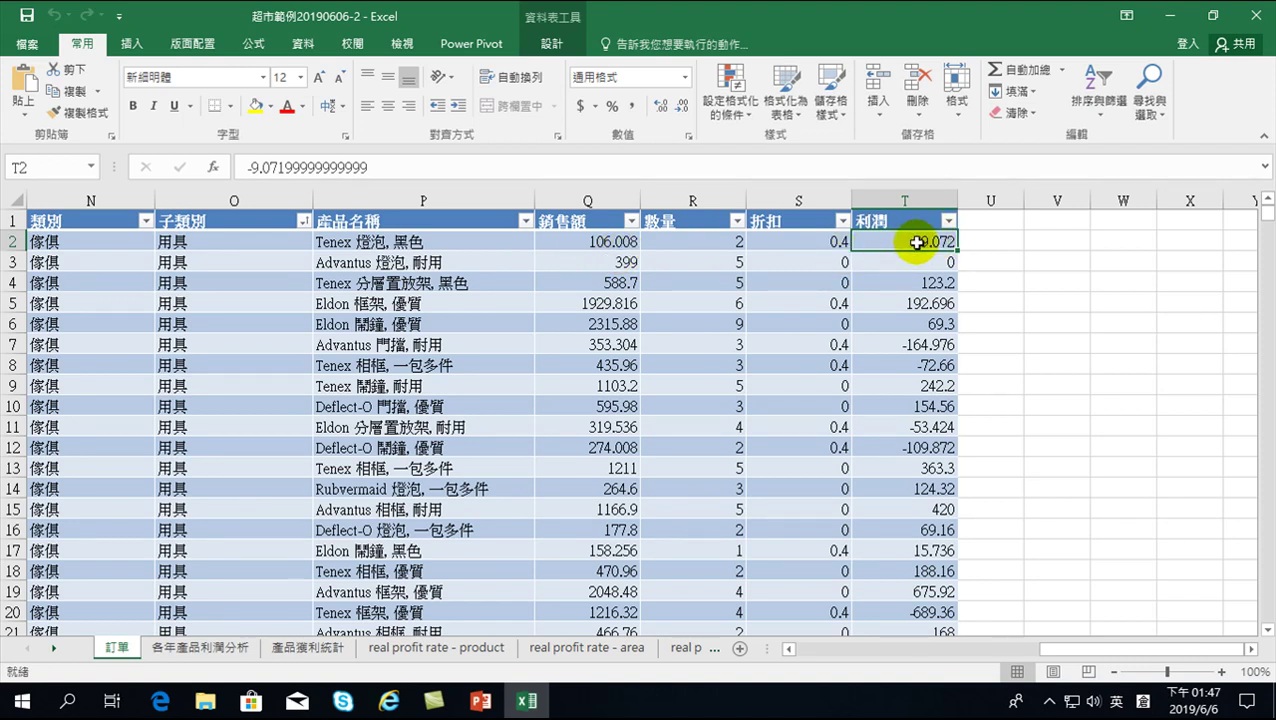
click(591, 240)
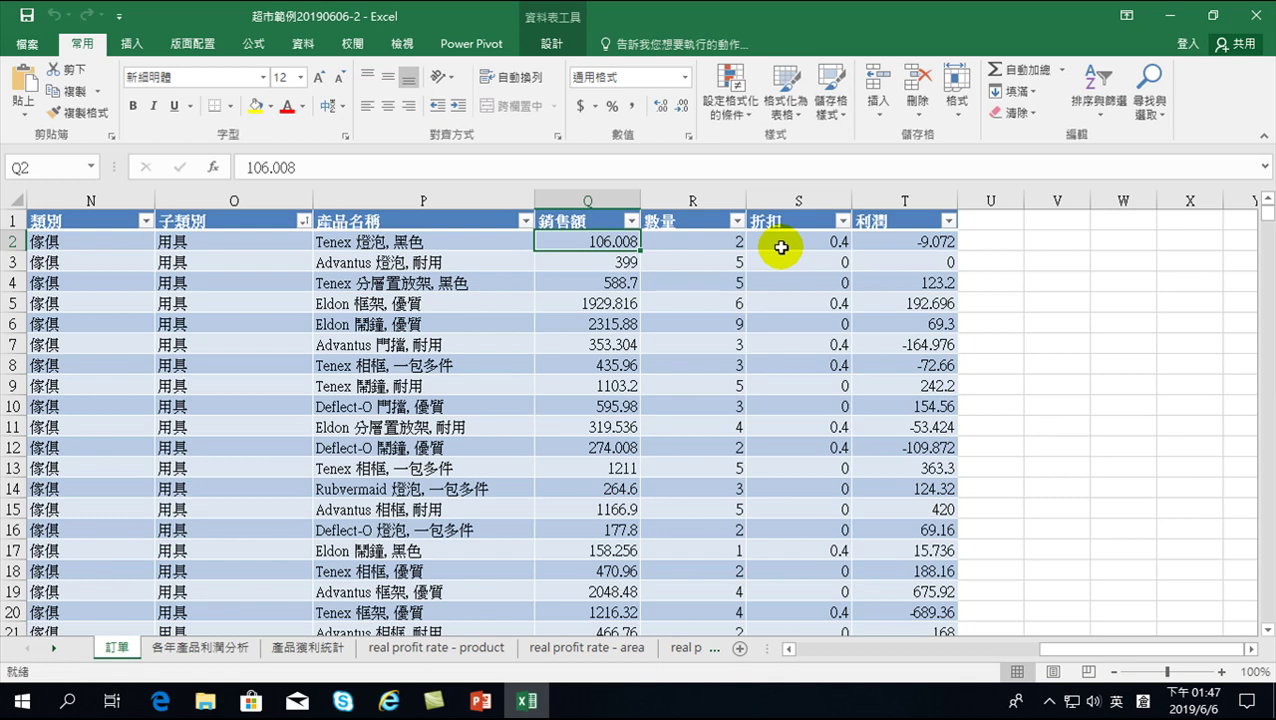
click(1001, 240)
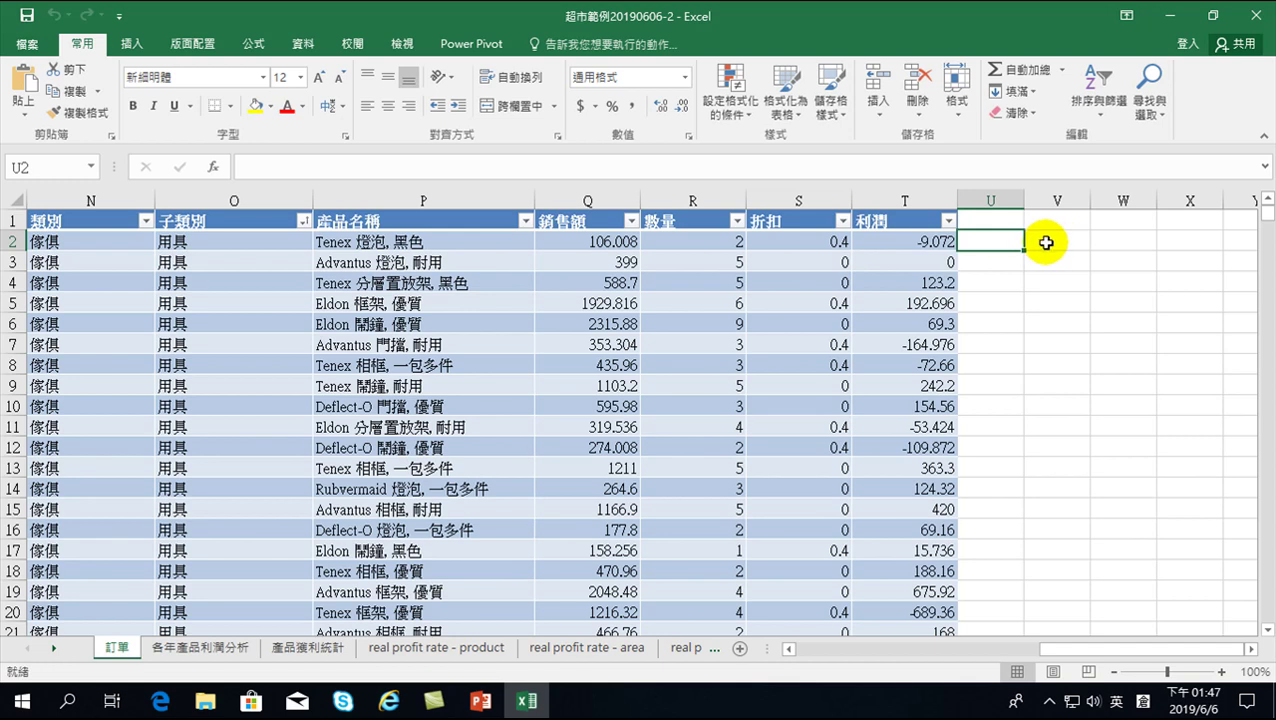
click(1045, 242)
Enter =106*(1-0.4) in V2 as a trial calculation giving 63.6.
text(=)
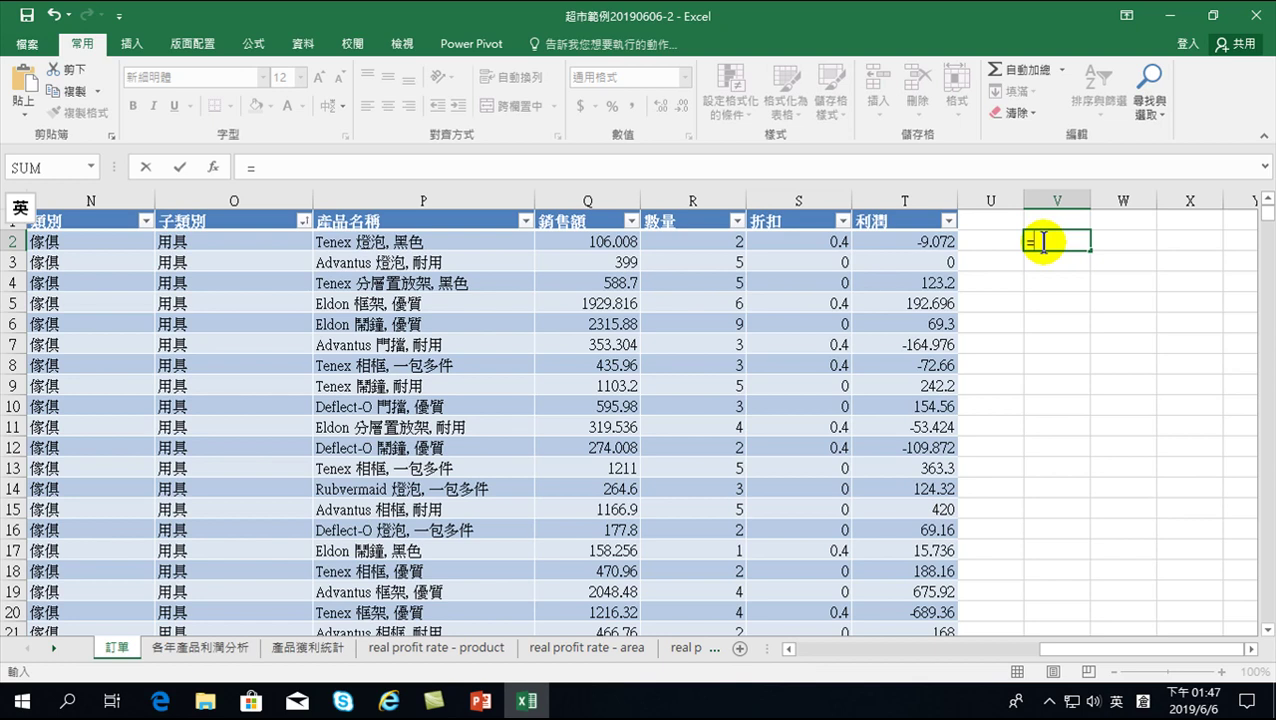
key(Escape)
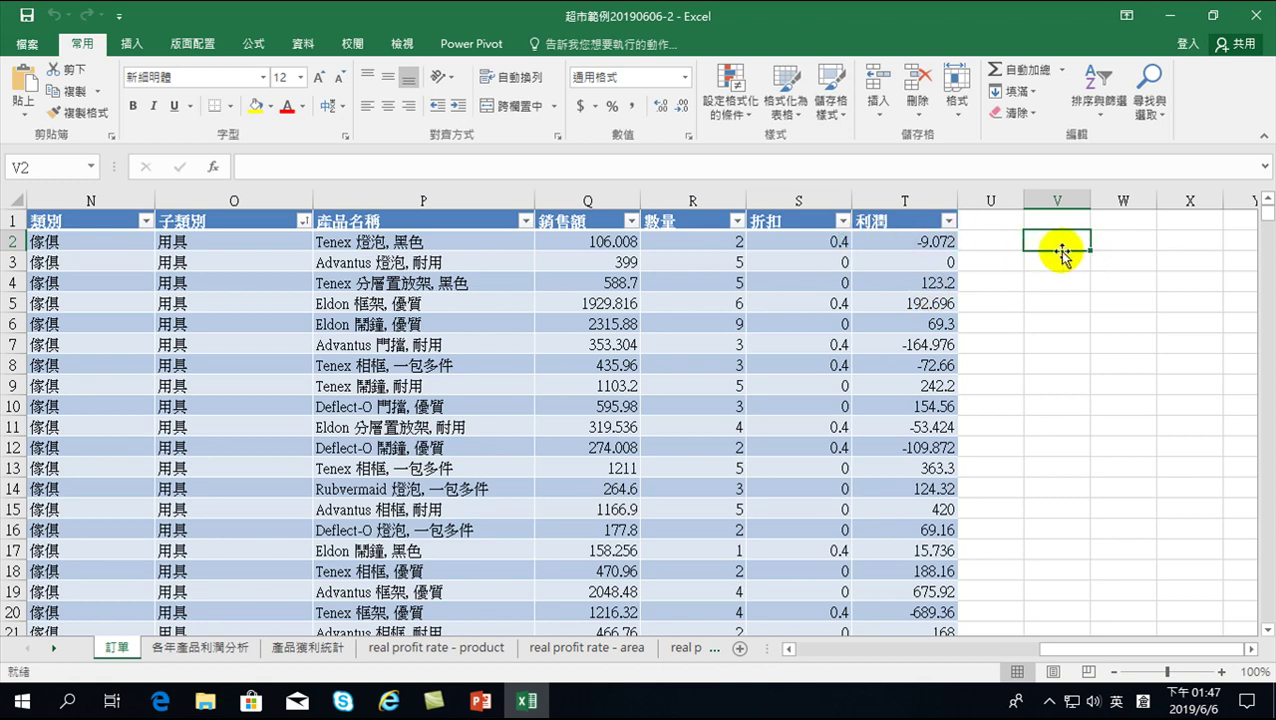
text(=)
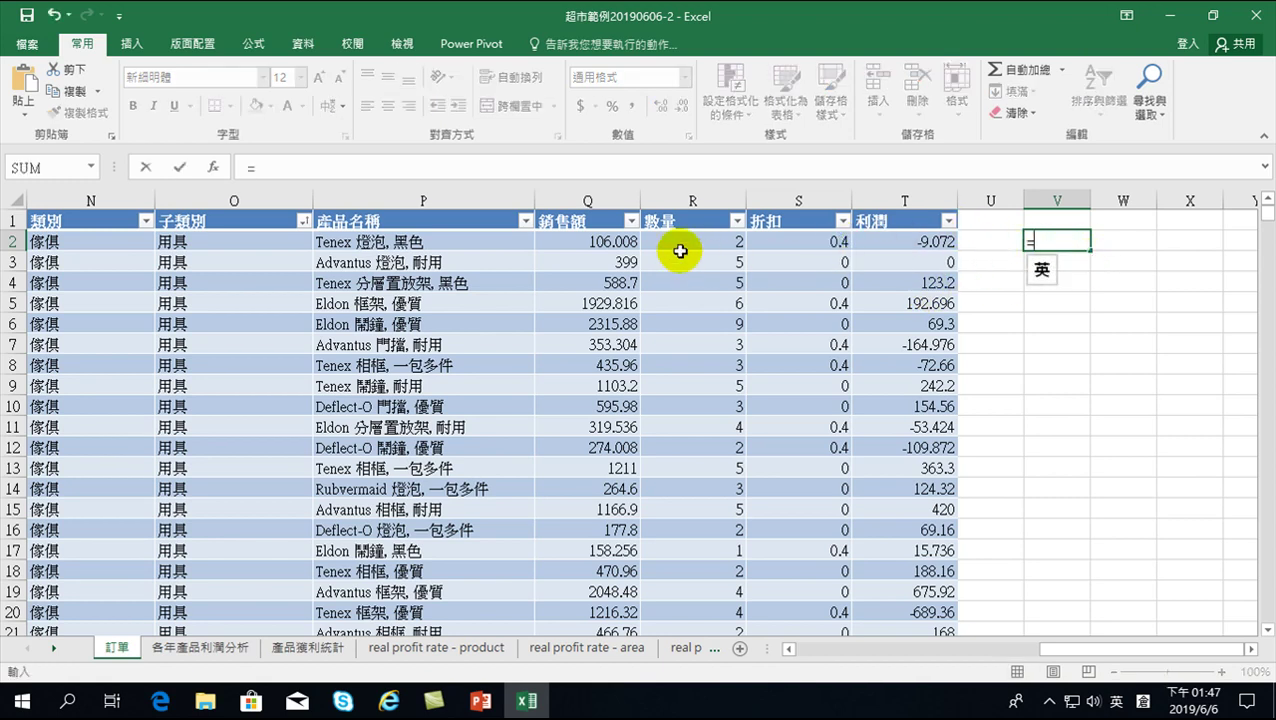
text(106)
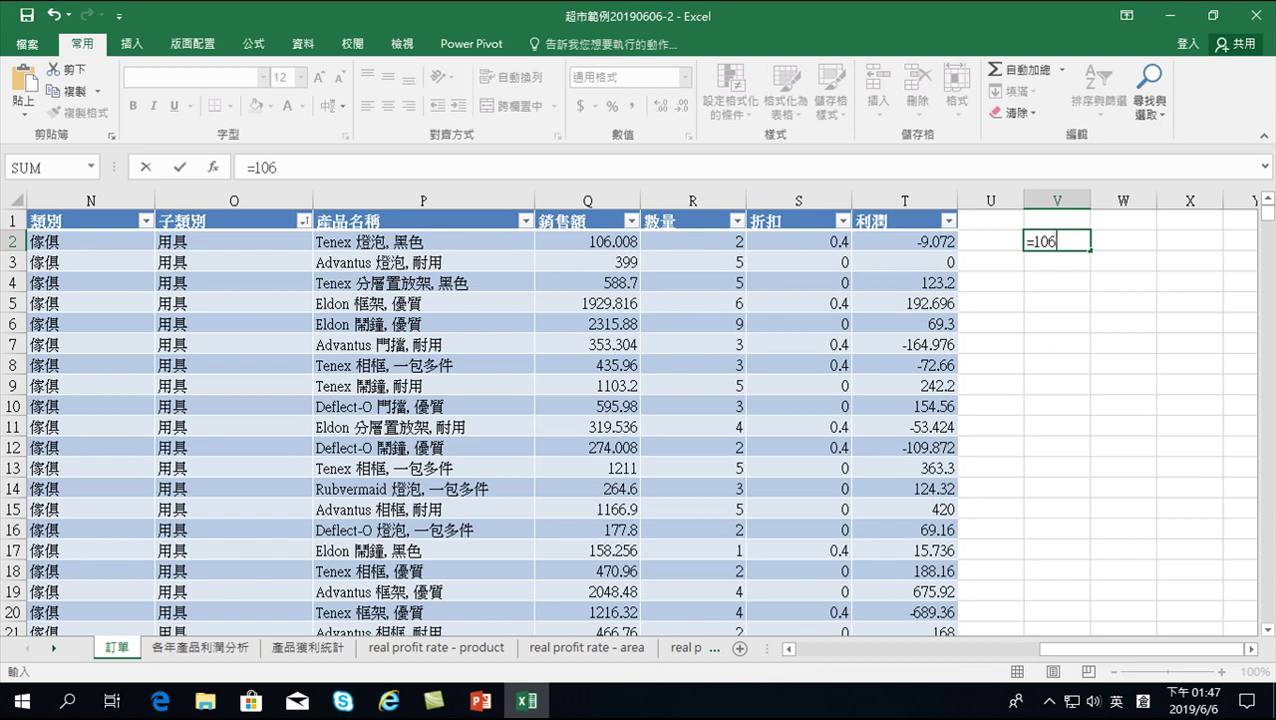
text(*(1-)
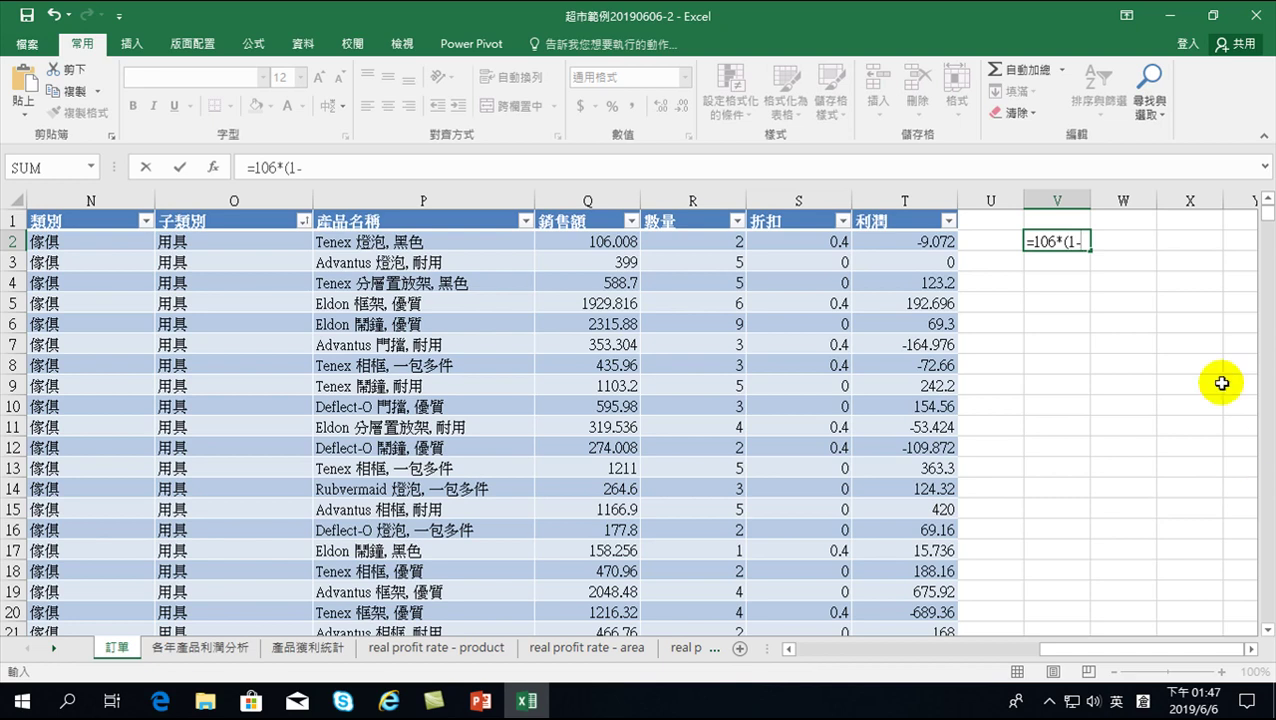
text(0.4))
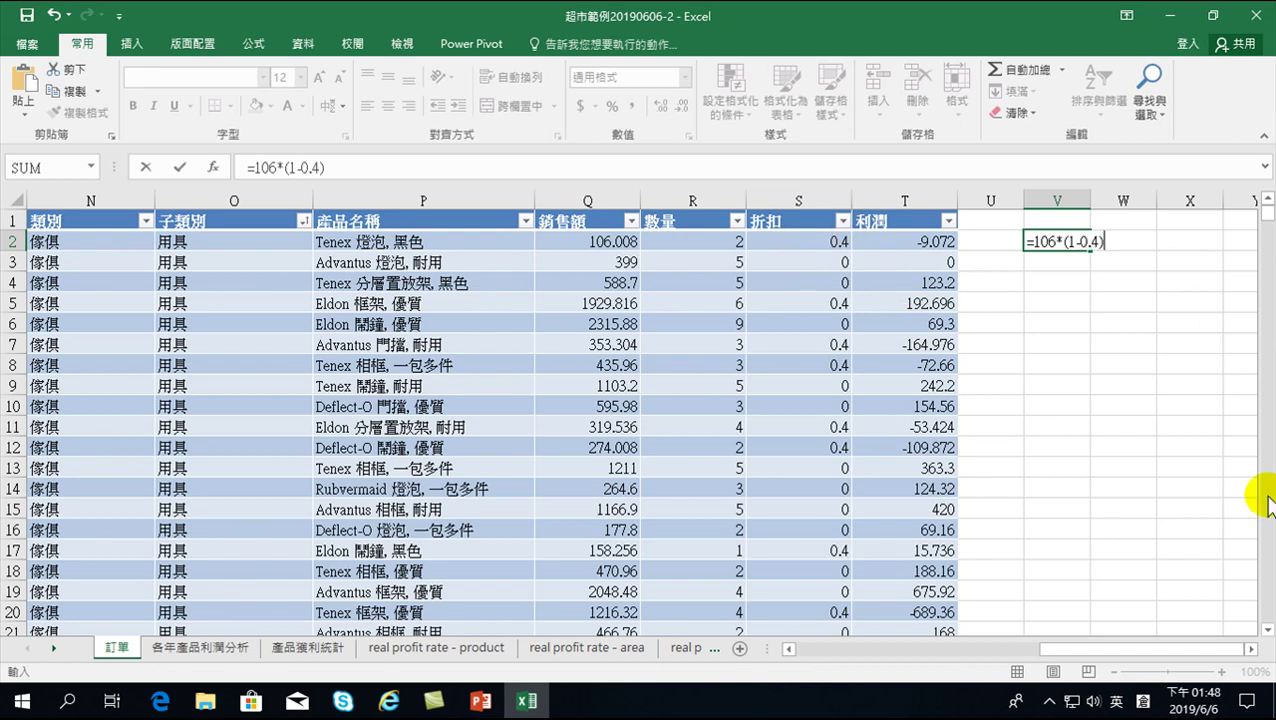
key(Return)
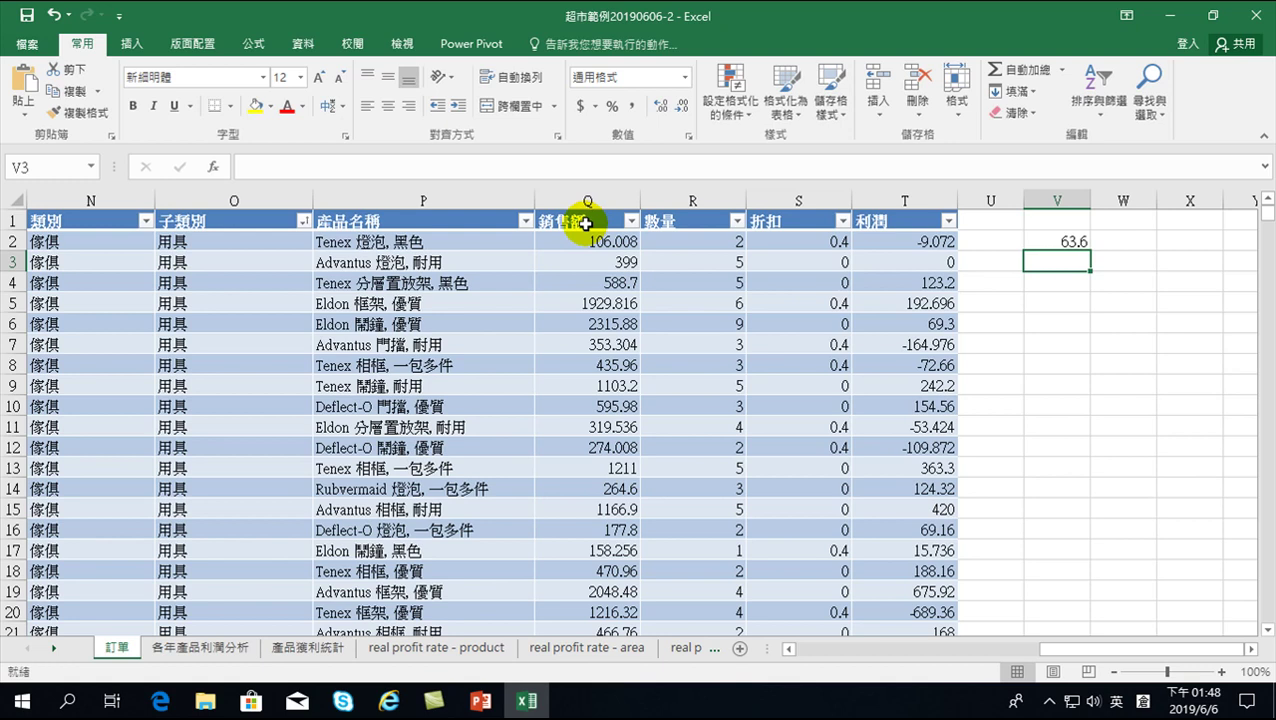
Clear the trial result from V2.
click(1059, 228)
click(1065, 241)
click(1059, 241)
key(Delete)
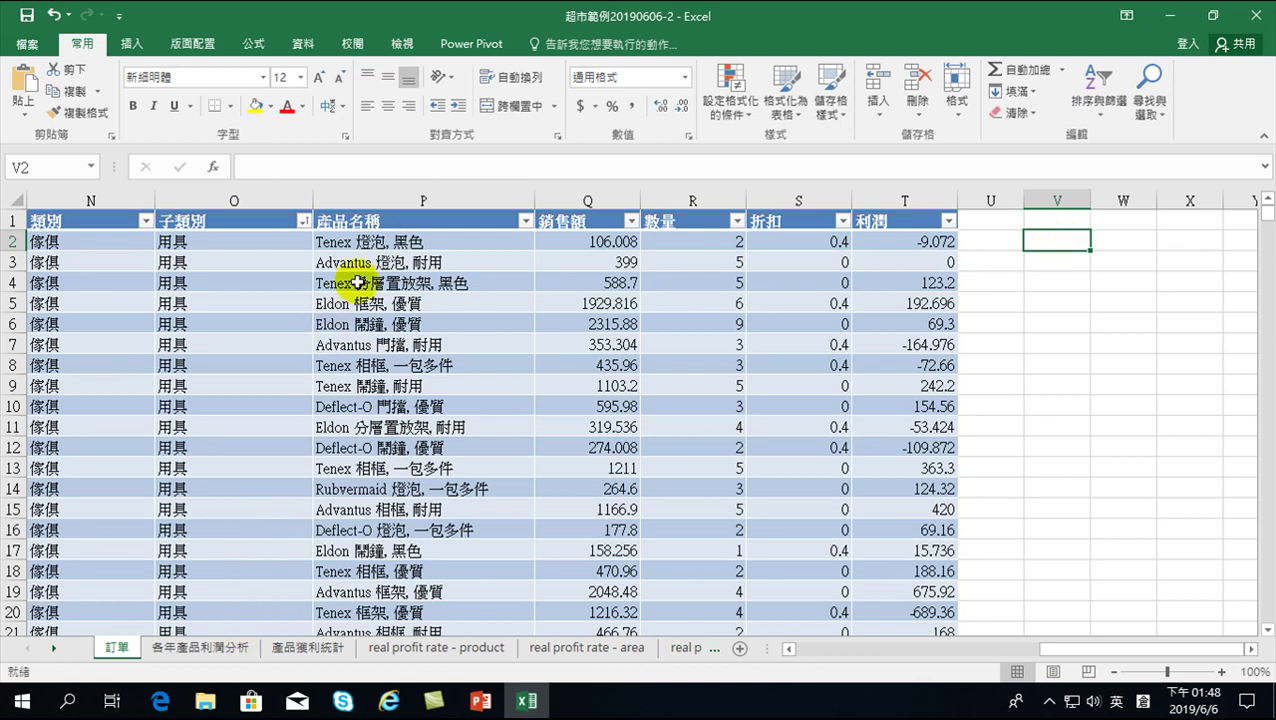
click(466, 46)
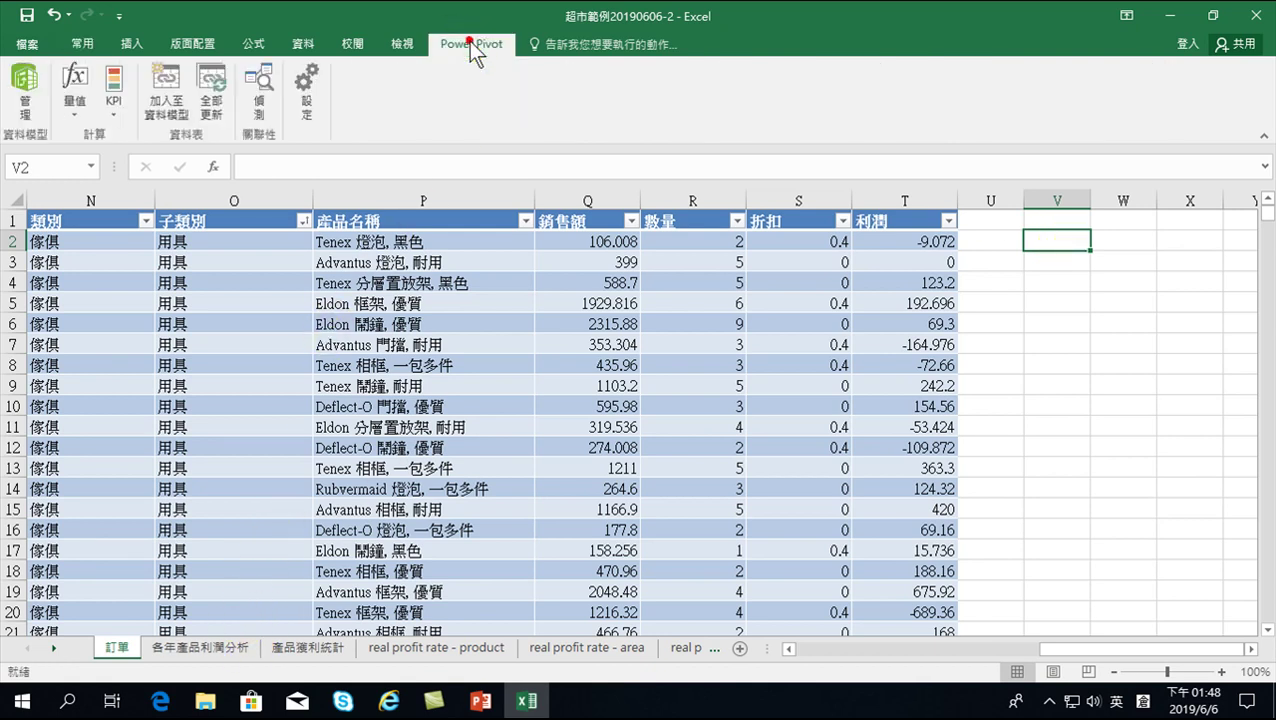
Open the 訂單 table in Power Pivot, scroll to its last column, and select the Add Column cell.
click(24, 88)
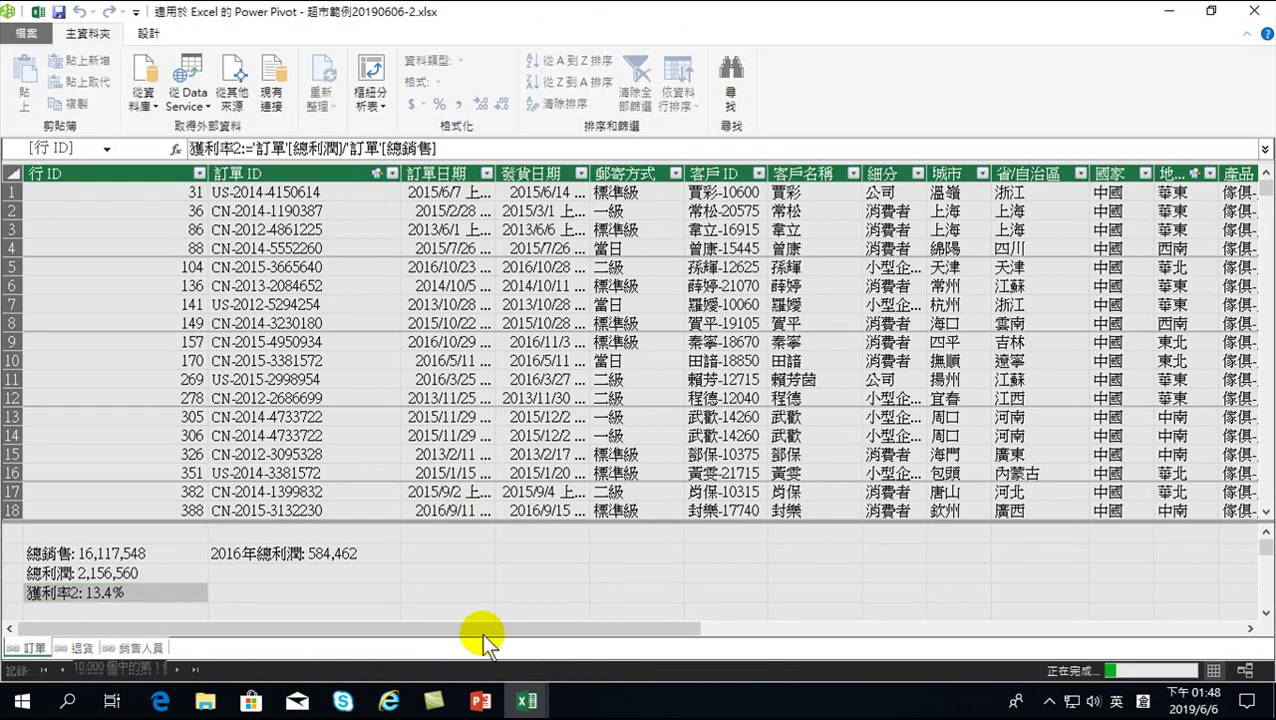
drag(608, 630, 1225, 612)
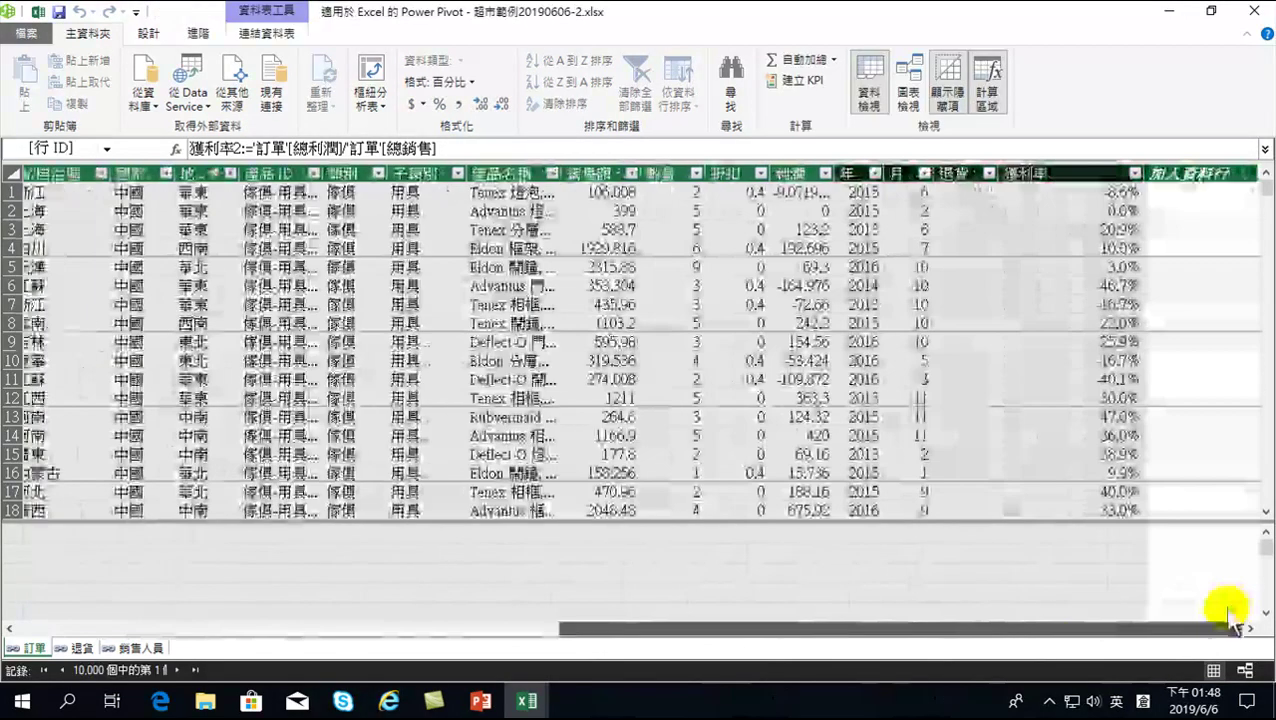
click(1186, 192)
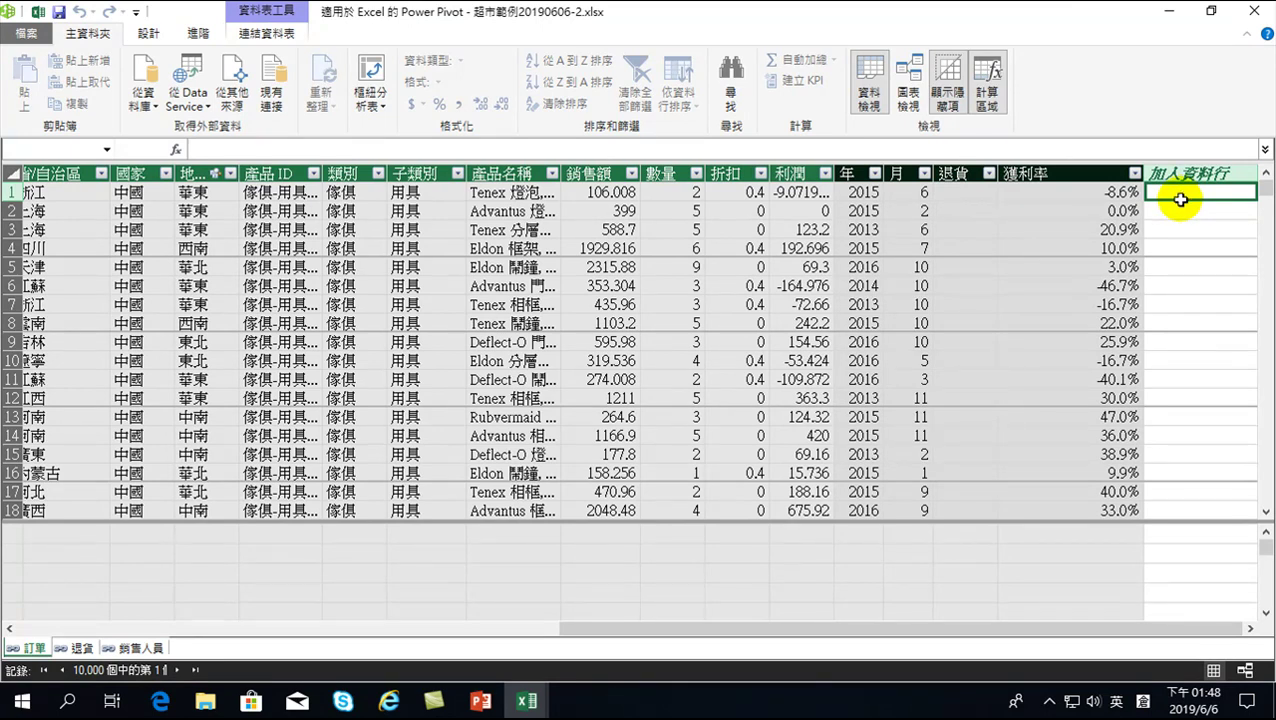
Name the new column 銷售額2 and begin its formula with a column reference from autocomplete.
double_click(1180, 200)
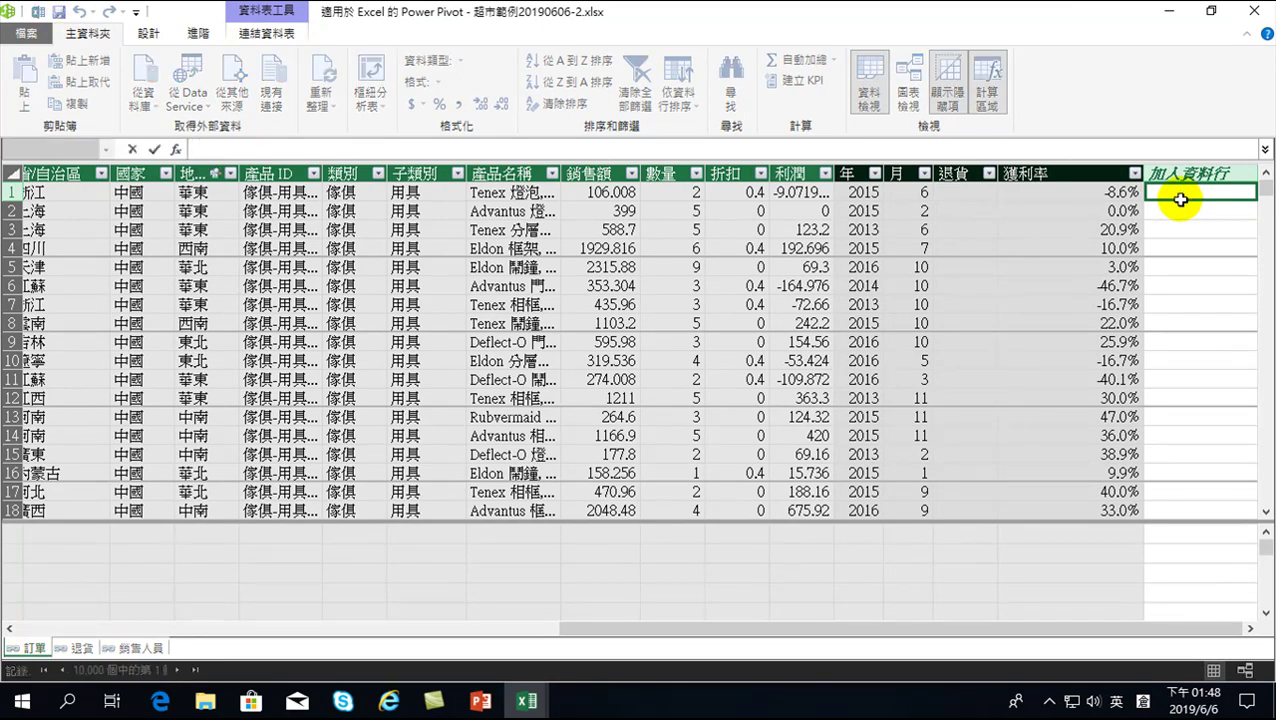
text(鎖)
text(人土口售)
text(額2)
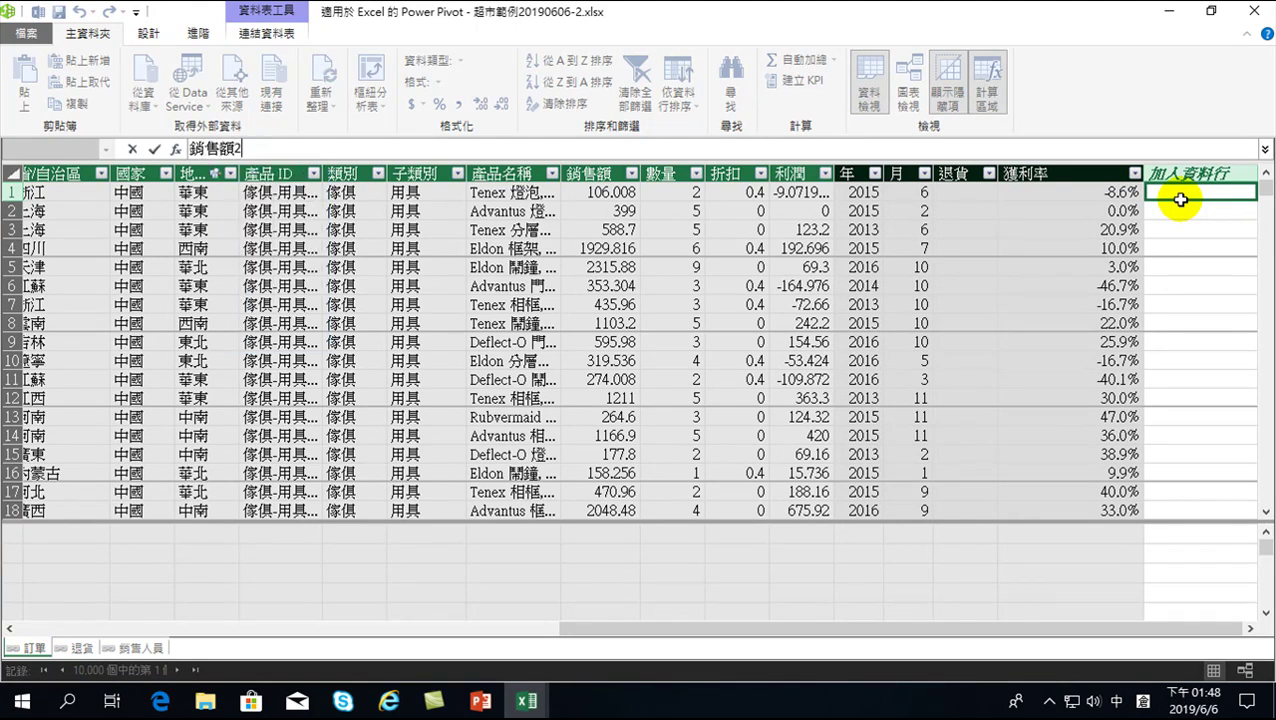
text(:=)
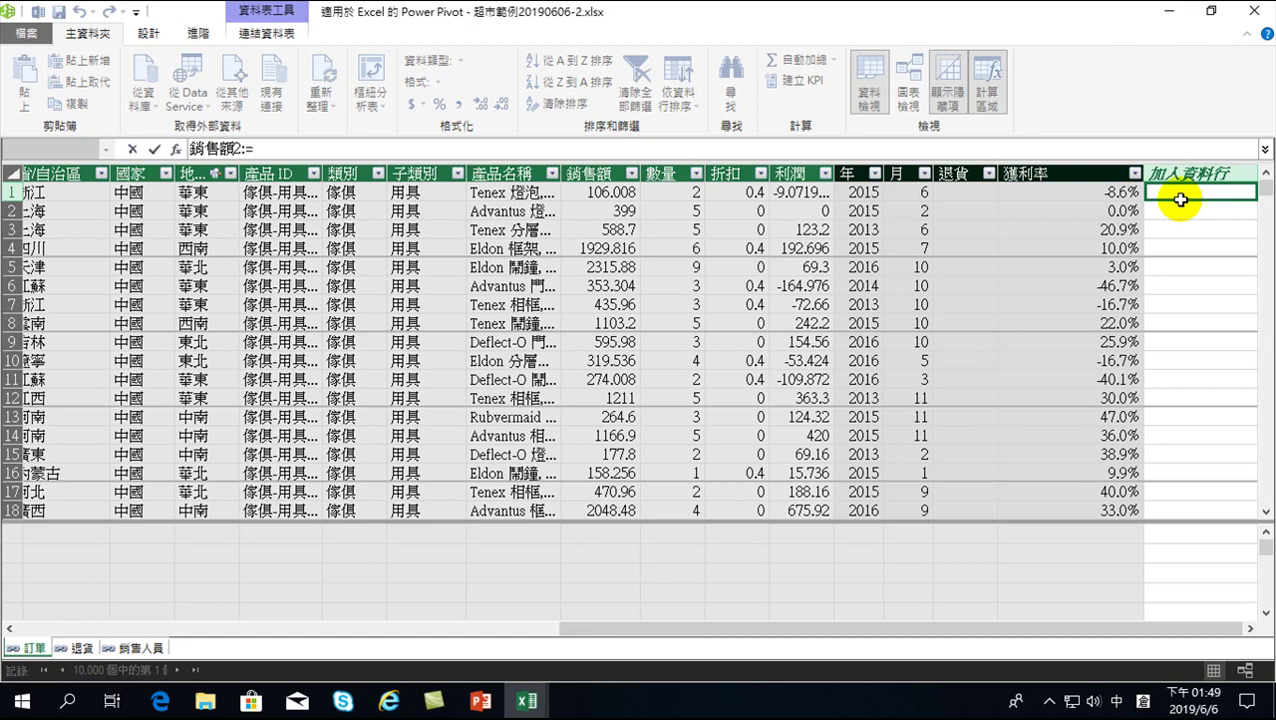
text(')
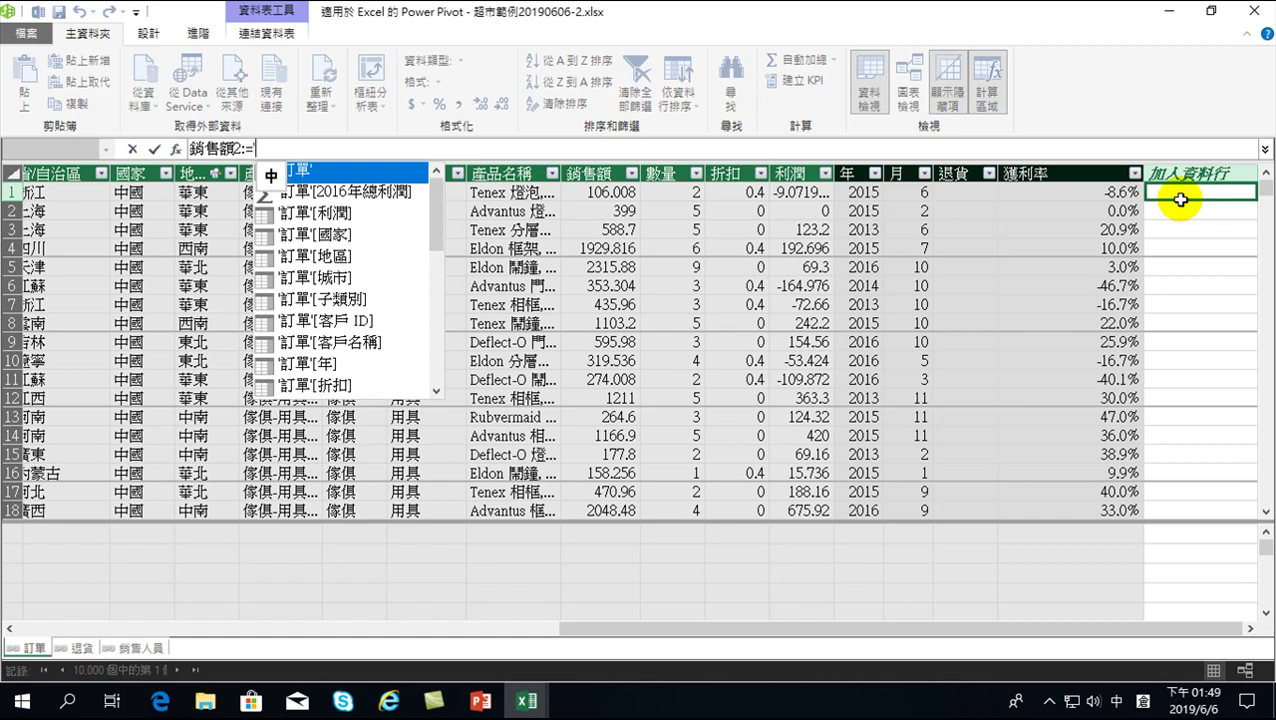
key(Down)
key(Down)
key(Down)
key(Down)
key(Down)
key(Down)
key(Down)
key(Down)
key(Down)
key(Down)
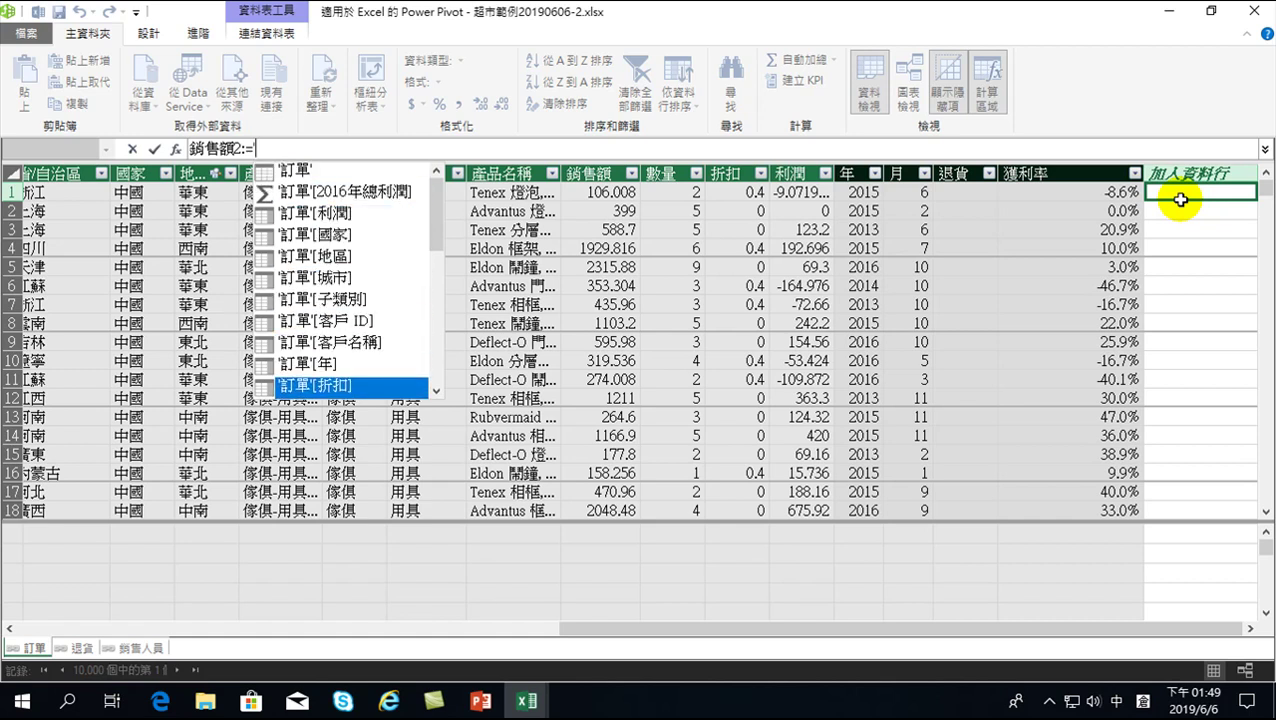
key(Down)
key(Down)
key(Down)
key(Down)
key(Down)
key(Down)
key(Down)
key(Down)
key(Down)
key(Down)
key(Down)
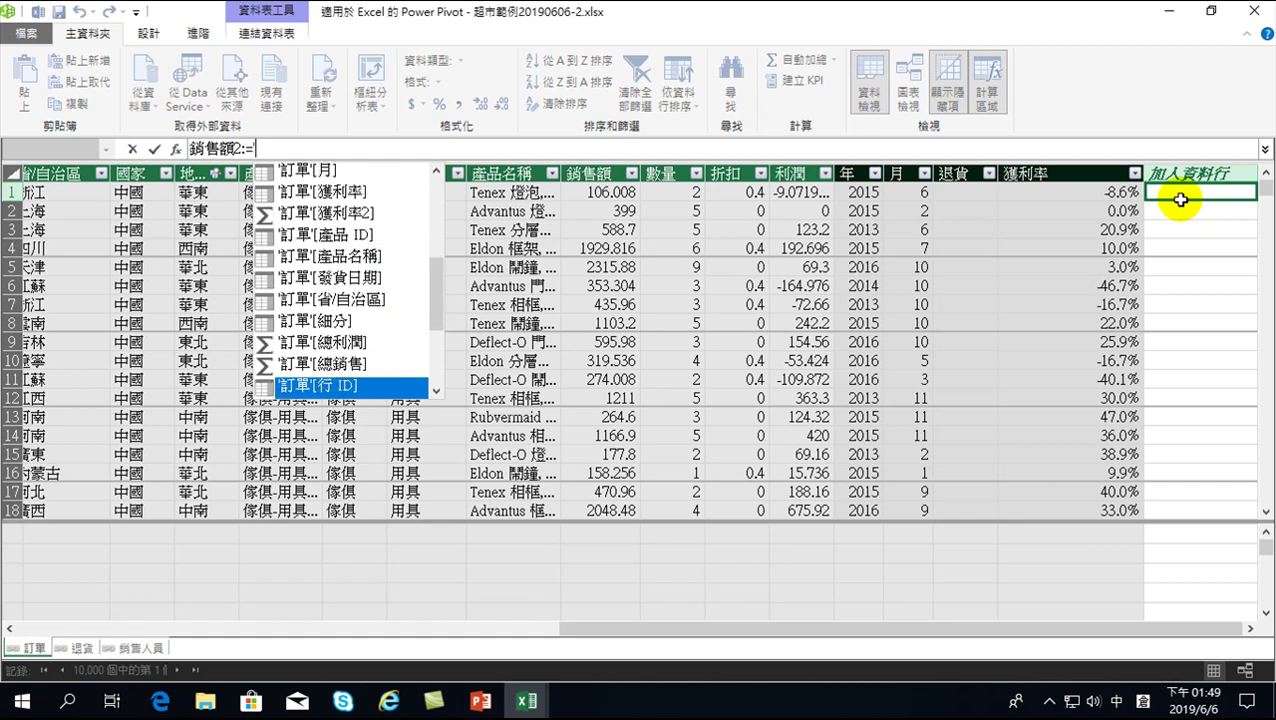
key(Down)
key(Up)
key(Up)
key(Up)
key(Down)
key(Tab)
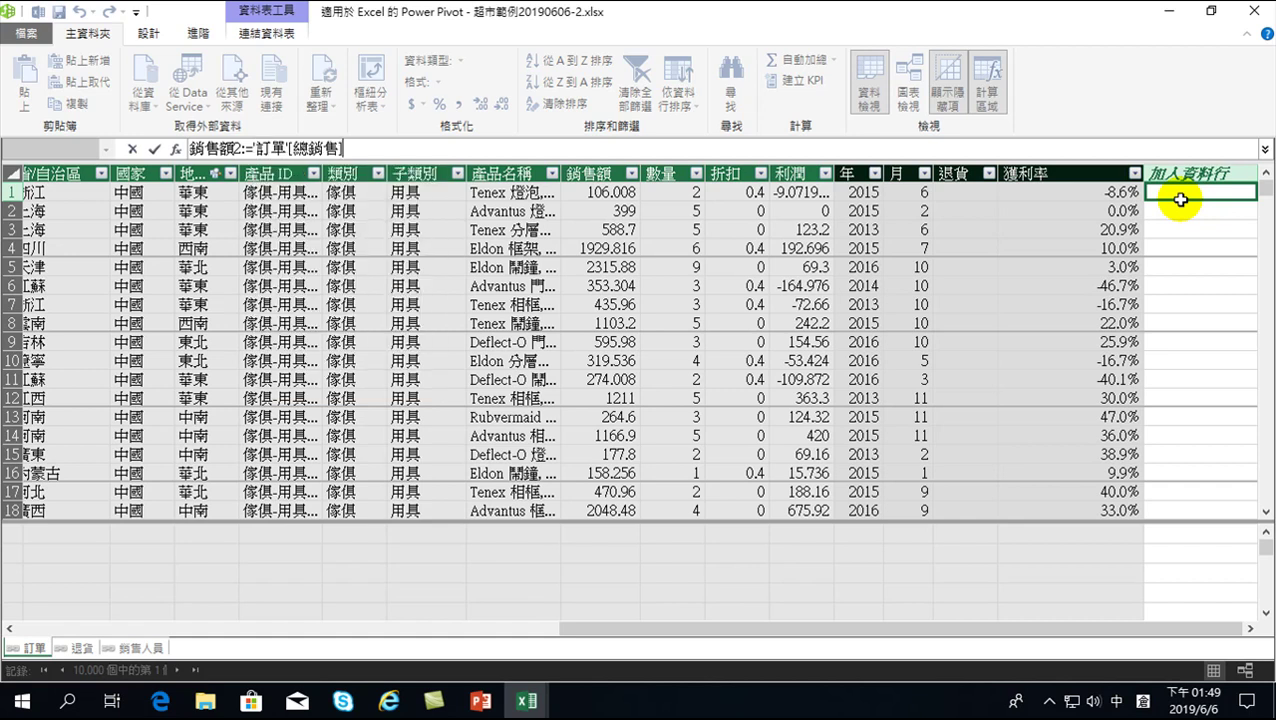
Replace the wrong reference with '訂單'[銷售額] and continue the formula with *(1-.
key(BackSpace)
key(BackSpace)
key(BackSpace)
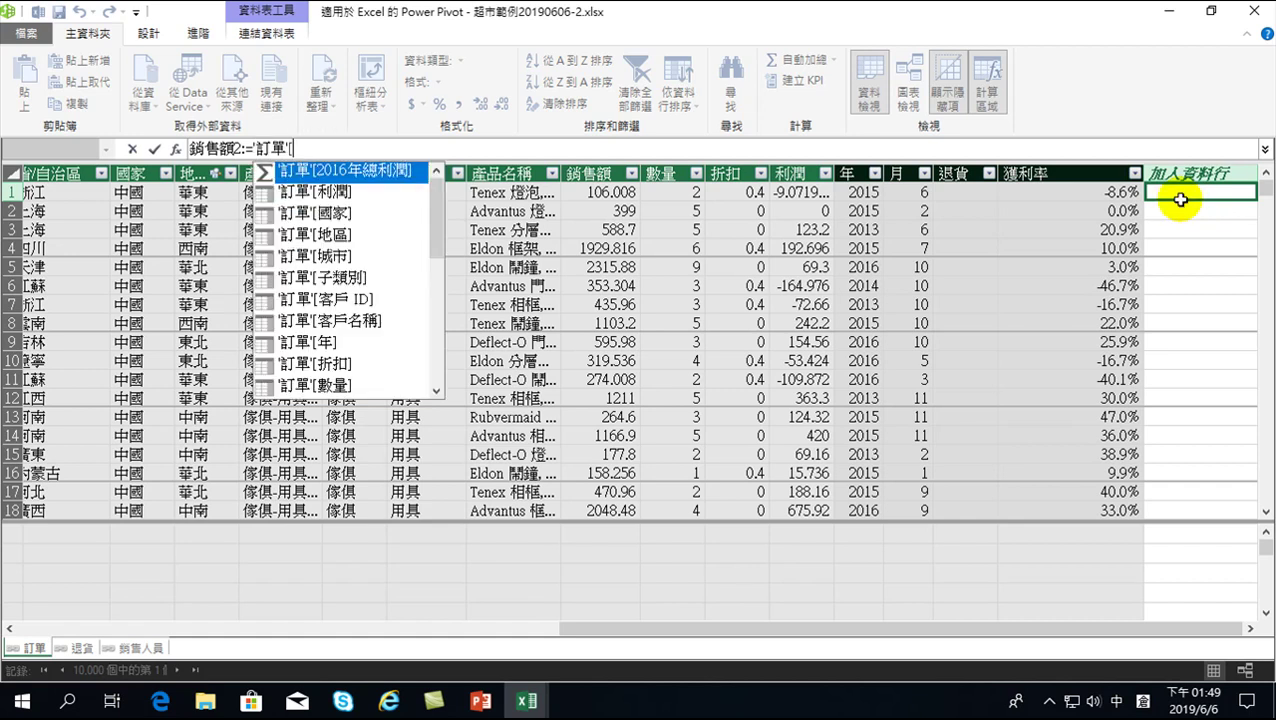
key(Down)
key(Down)
key(Down)
key(Down)
key(Down)
key(Down)
key(Down)
key(Down)
key(Down)
key(Down)
key(Down)
key(Down)
key(Down)
key(Down)
key(Down)
key(Up)
key(Down)
key(Down)
key(Down)
key(Down)
key(Down)
key(Down)
key(Down)
key(Down)
key(Up)
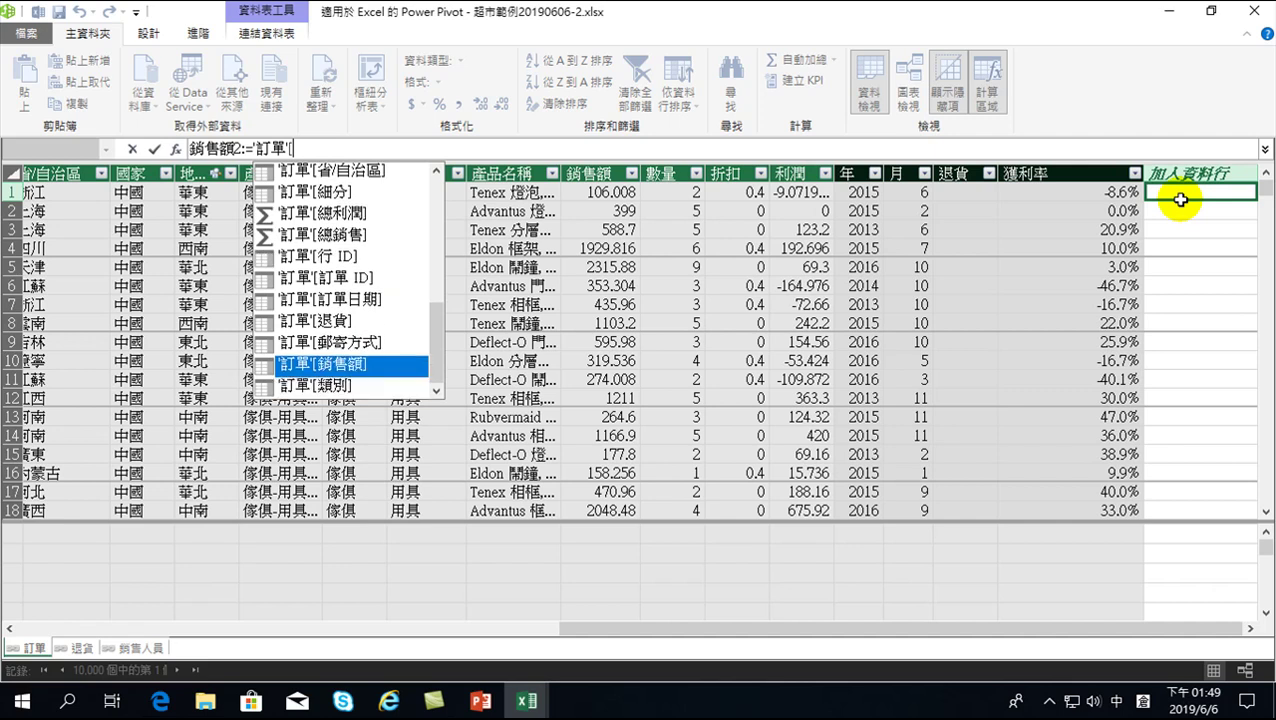
key(Tab)
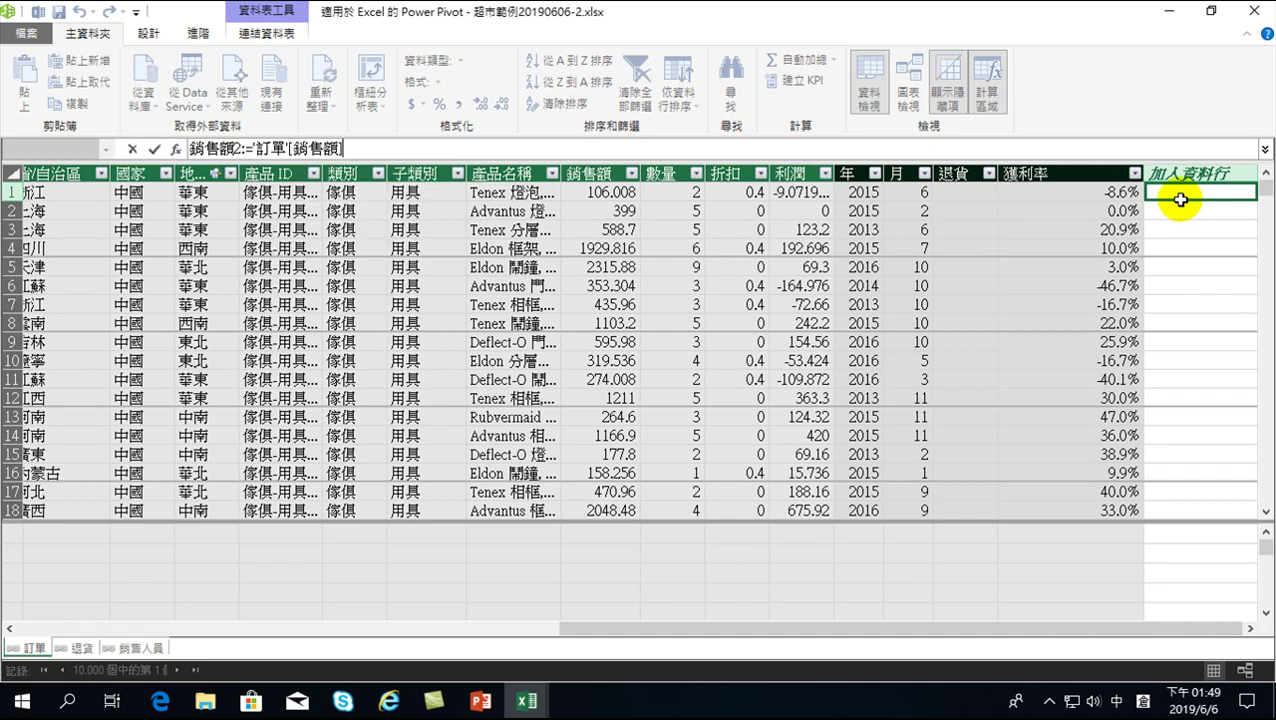
text(*)
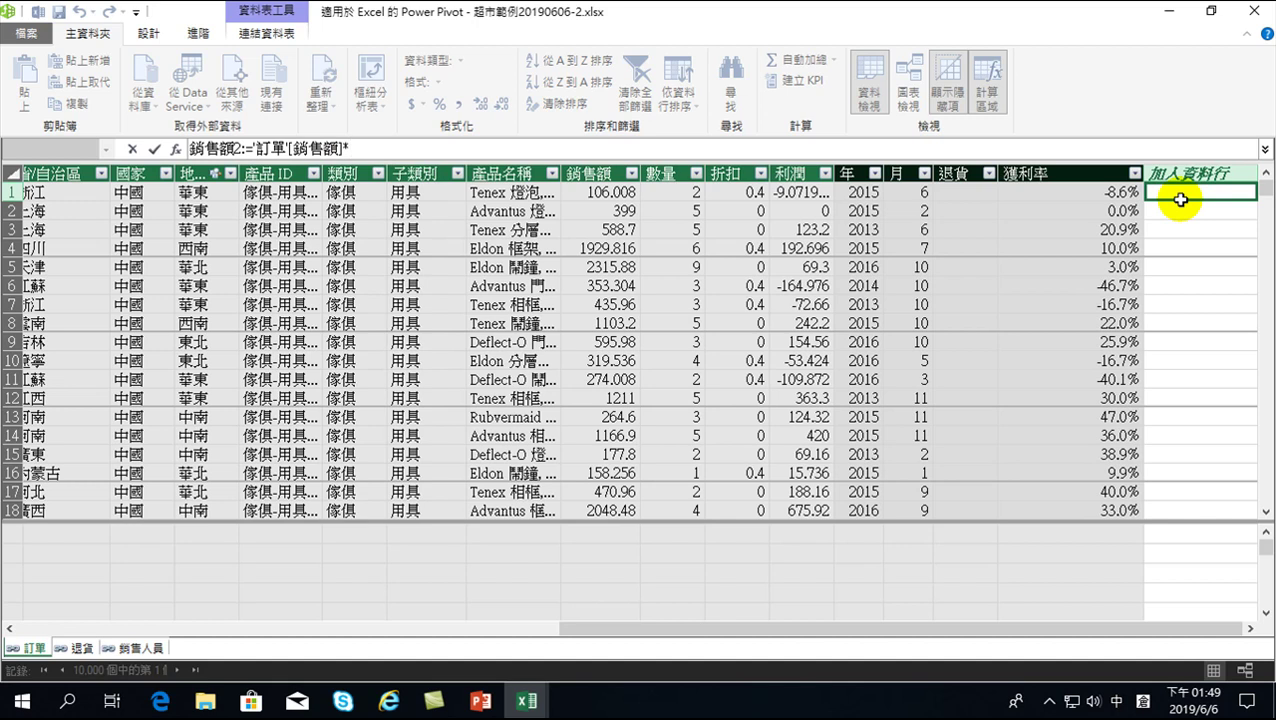
text((1-)
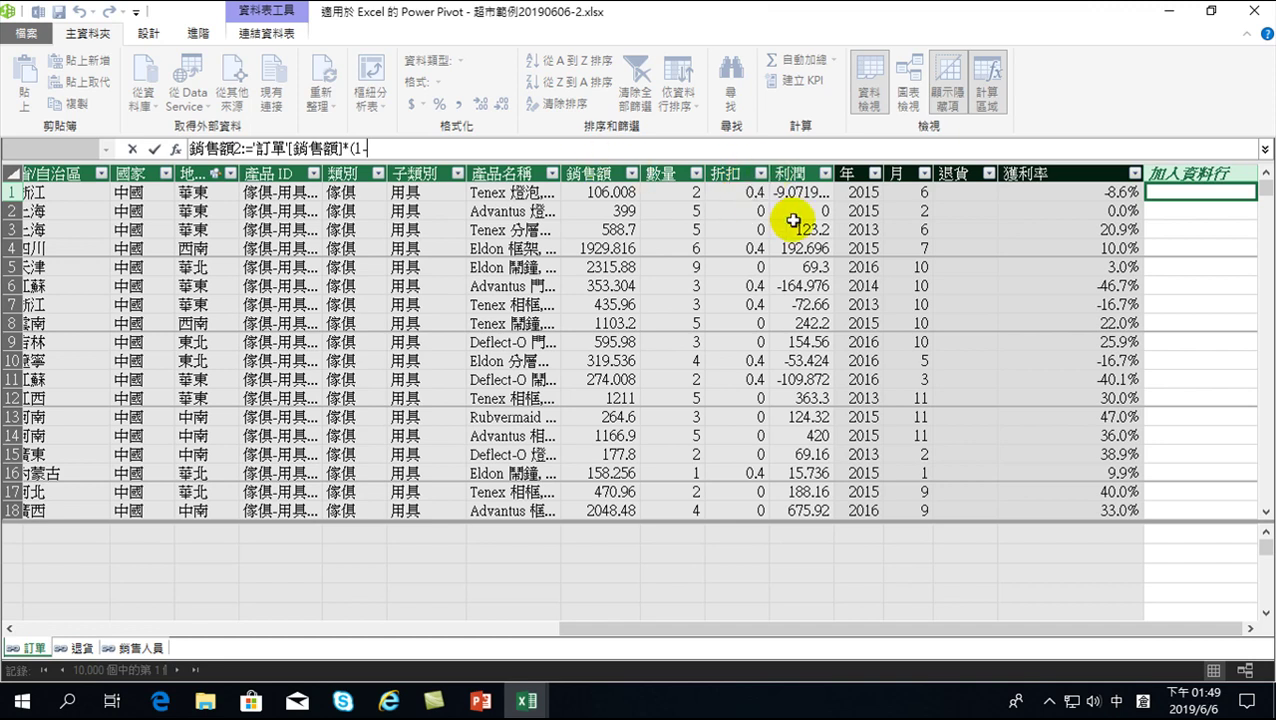
Complete the formula as '訂單'[銷售額]*(1-'訂單'[折扣]), giving 63.6048 for the first order.
text(')
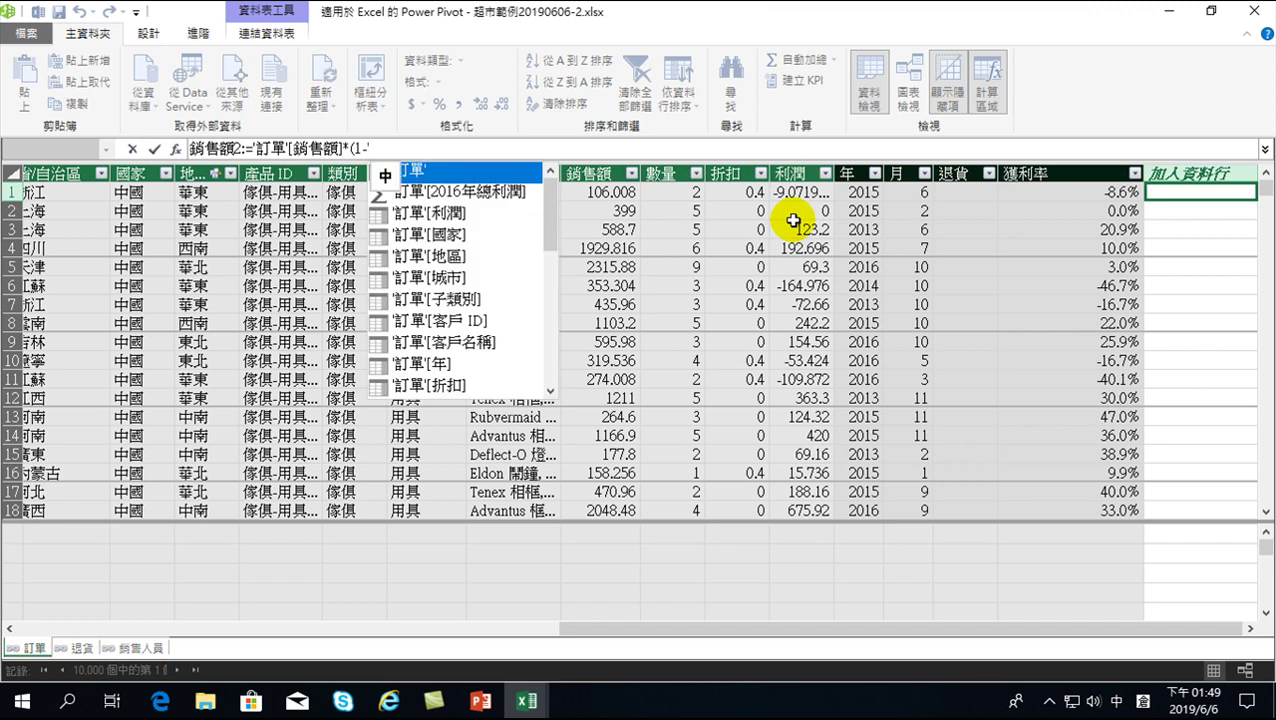
key(Down)
key(Down)
key(Down)
key(Down)
key(Down)
key(Down)
key(Down)
key(Down)
key(Down)
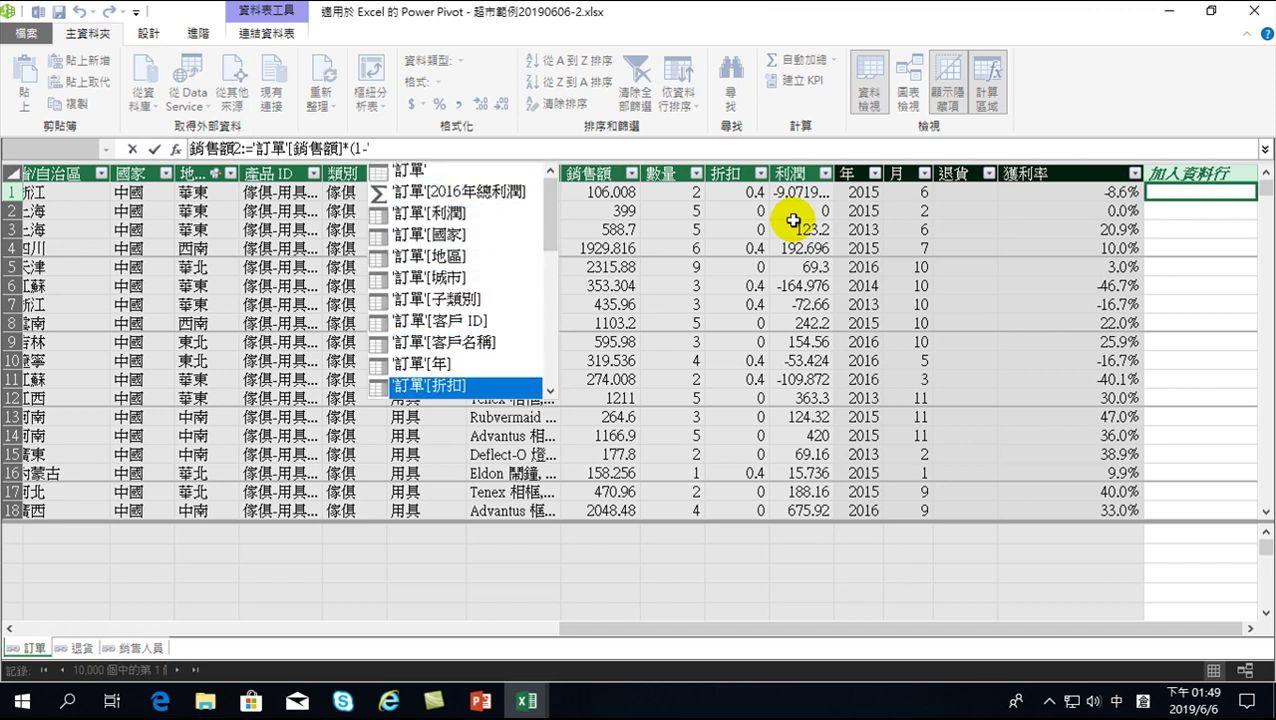
key(Tab)
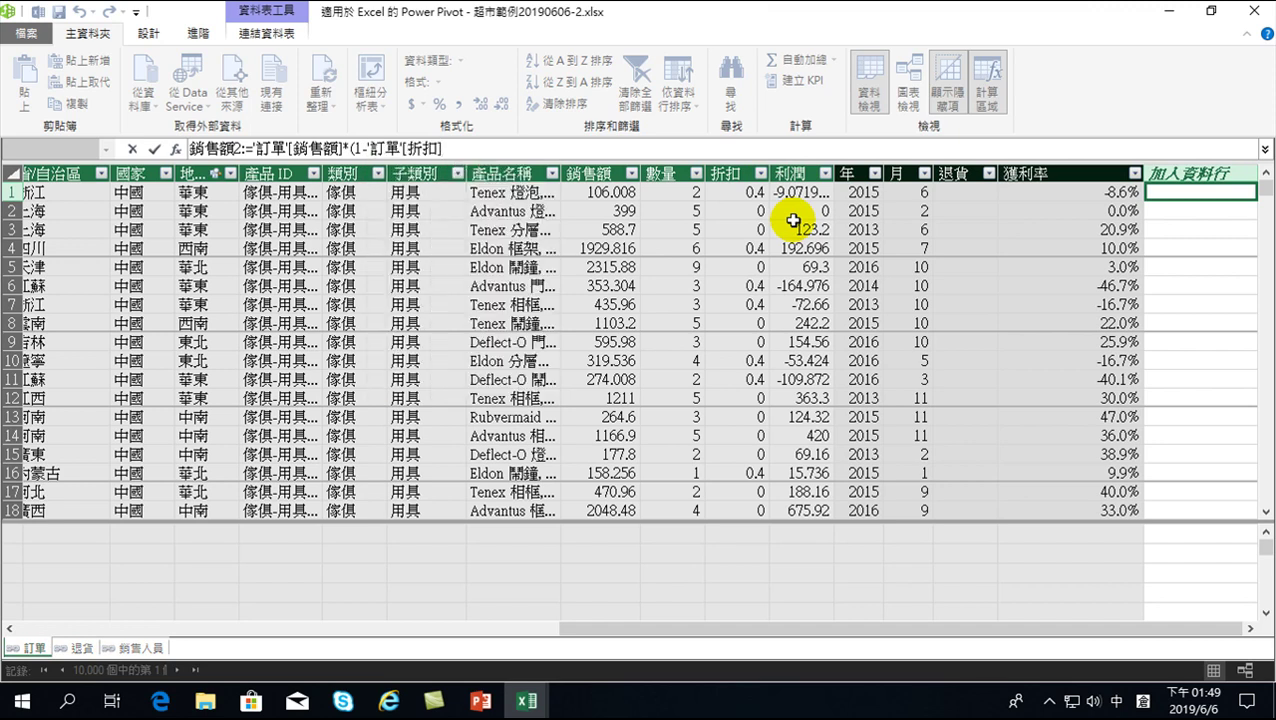
text())
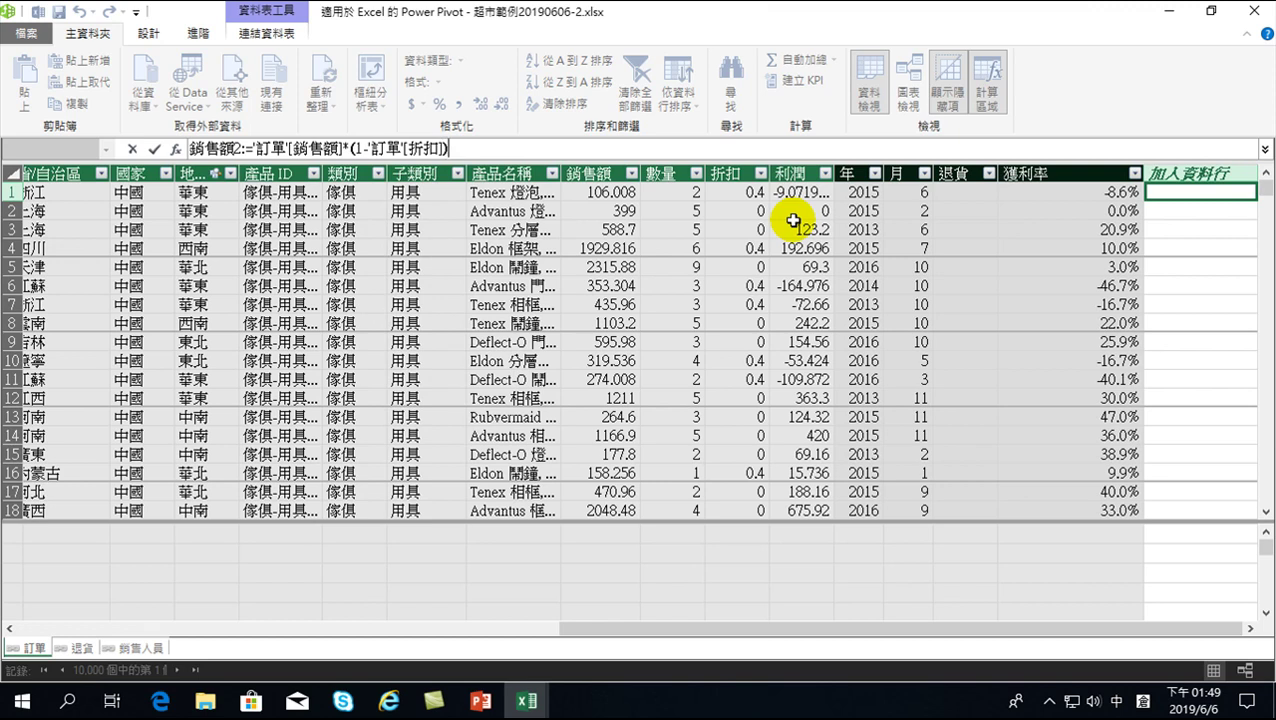
key(Return)
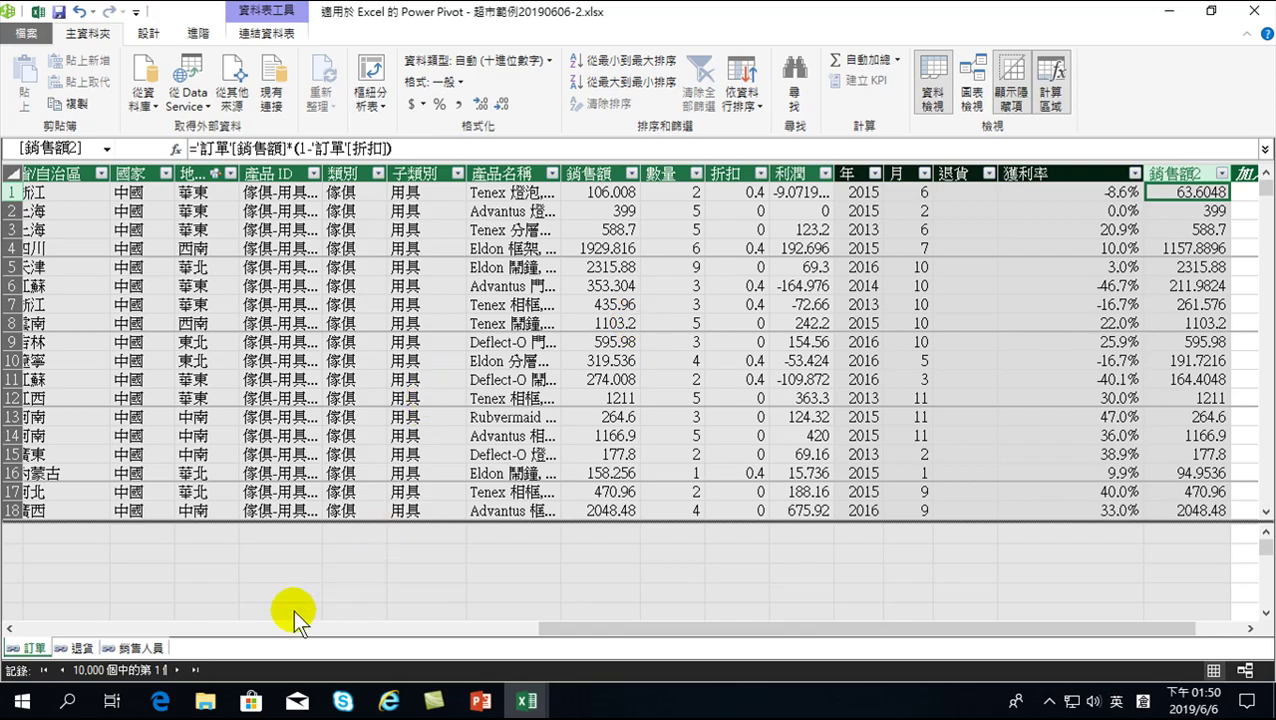
drag(592, 627, 30, 615)
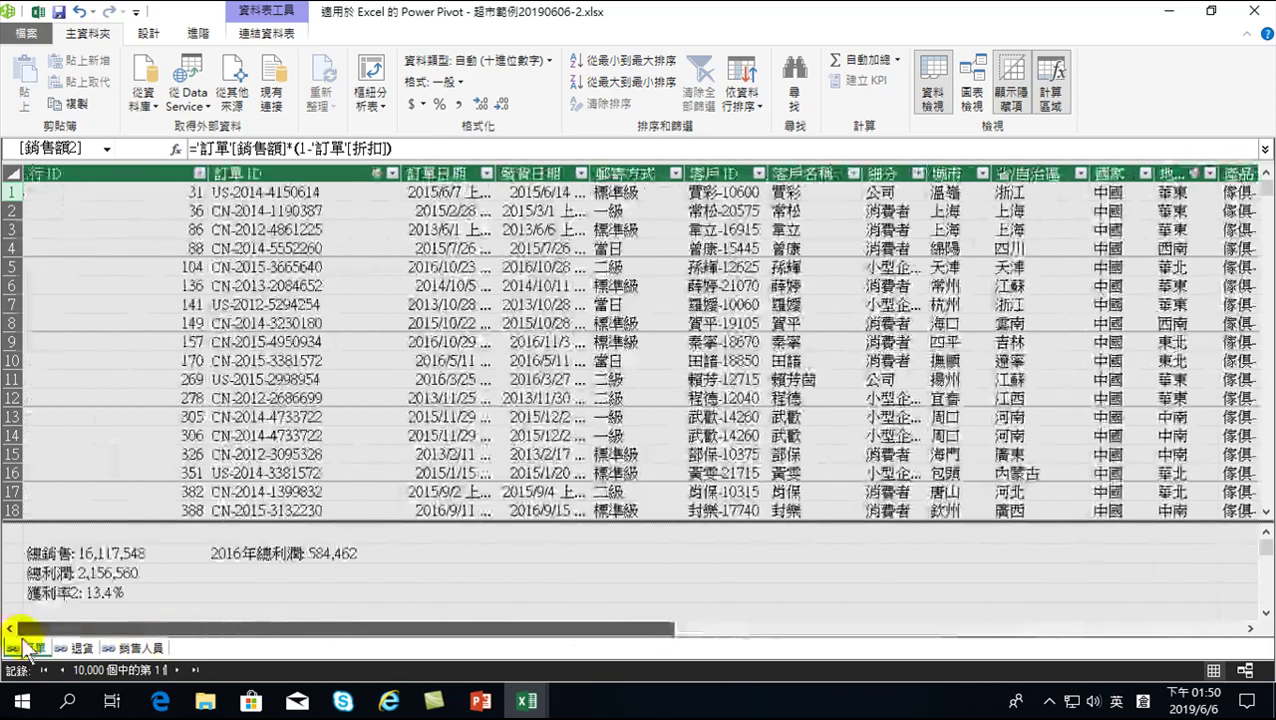
click(252, 573)
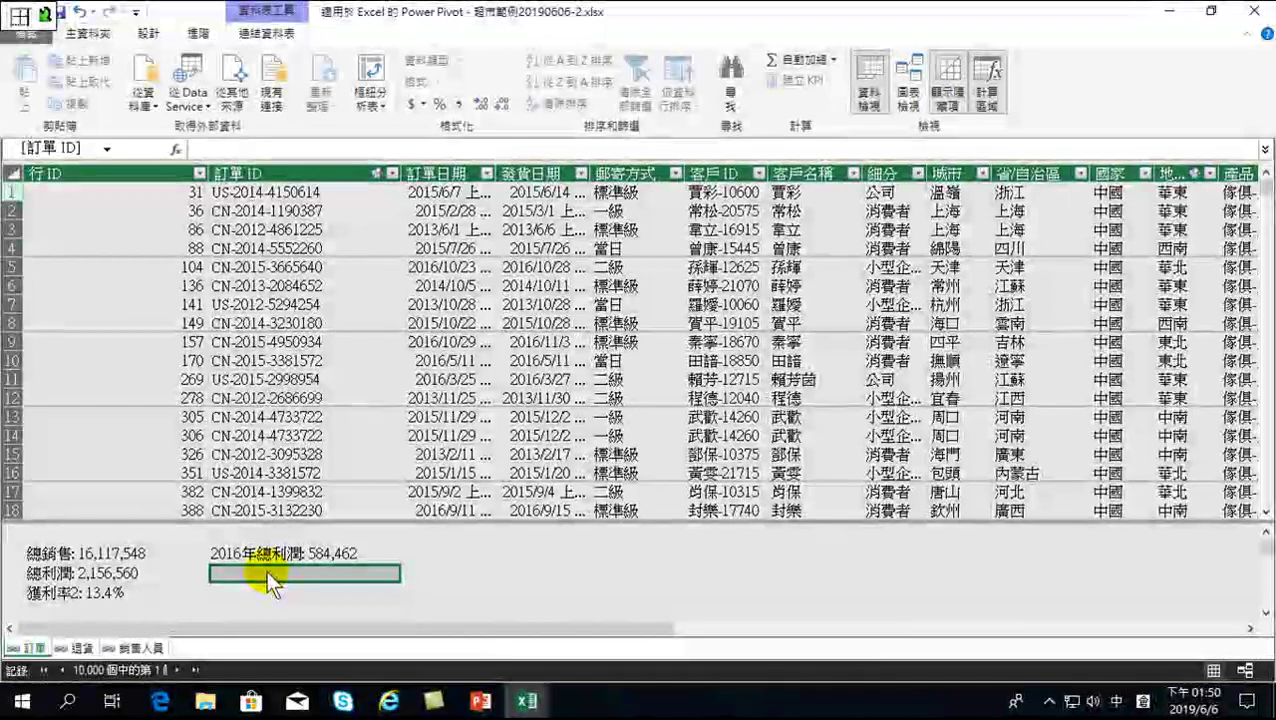
click(225, 150)
text(wbm)
key(space)
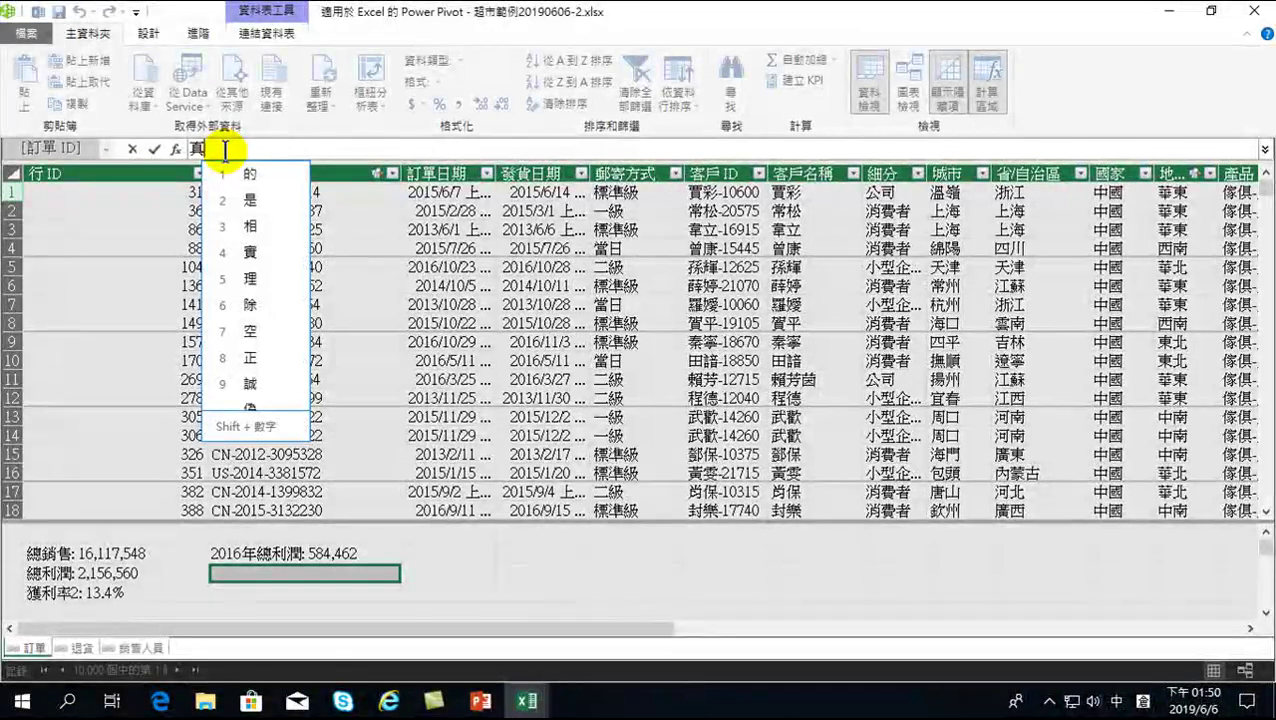
text(真富)
text(銷售額)
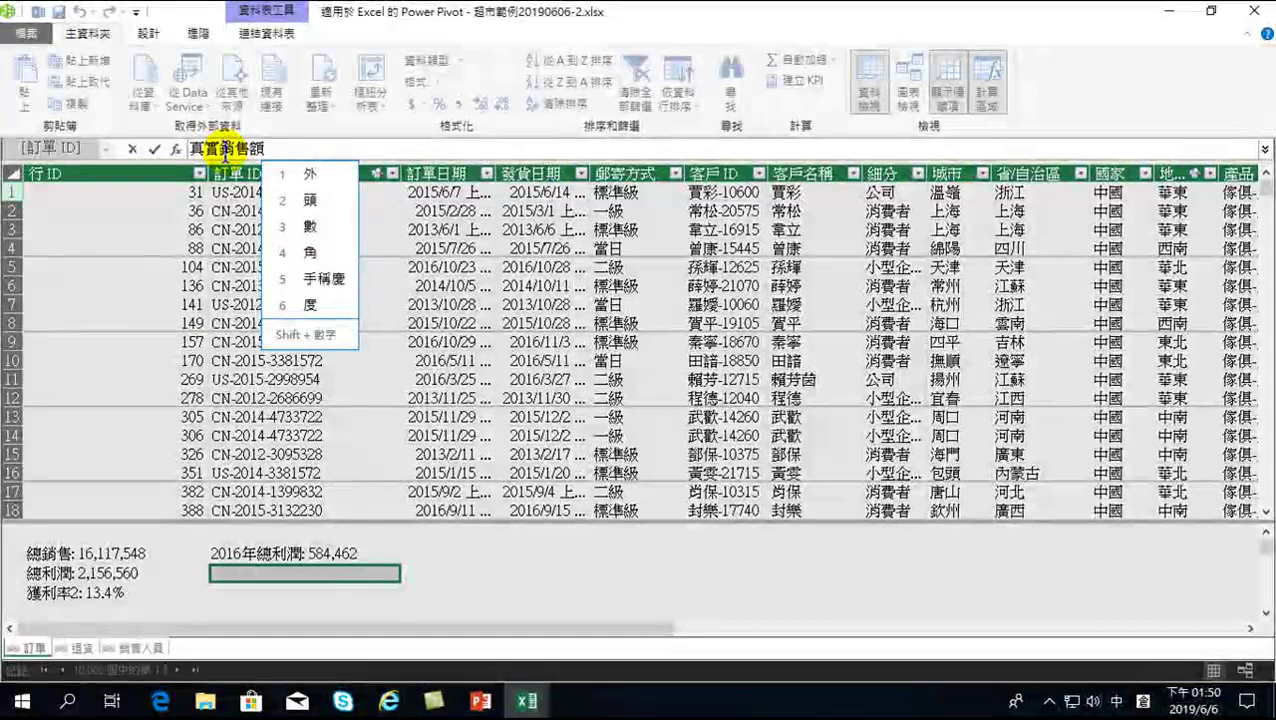
mouse_move(531, 628)
mouse_down()
mouse_move(766, 651)
mouse_move(1135, 645)
mouse_up()
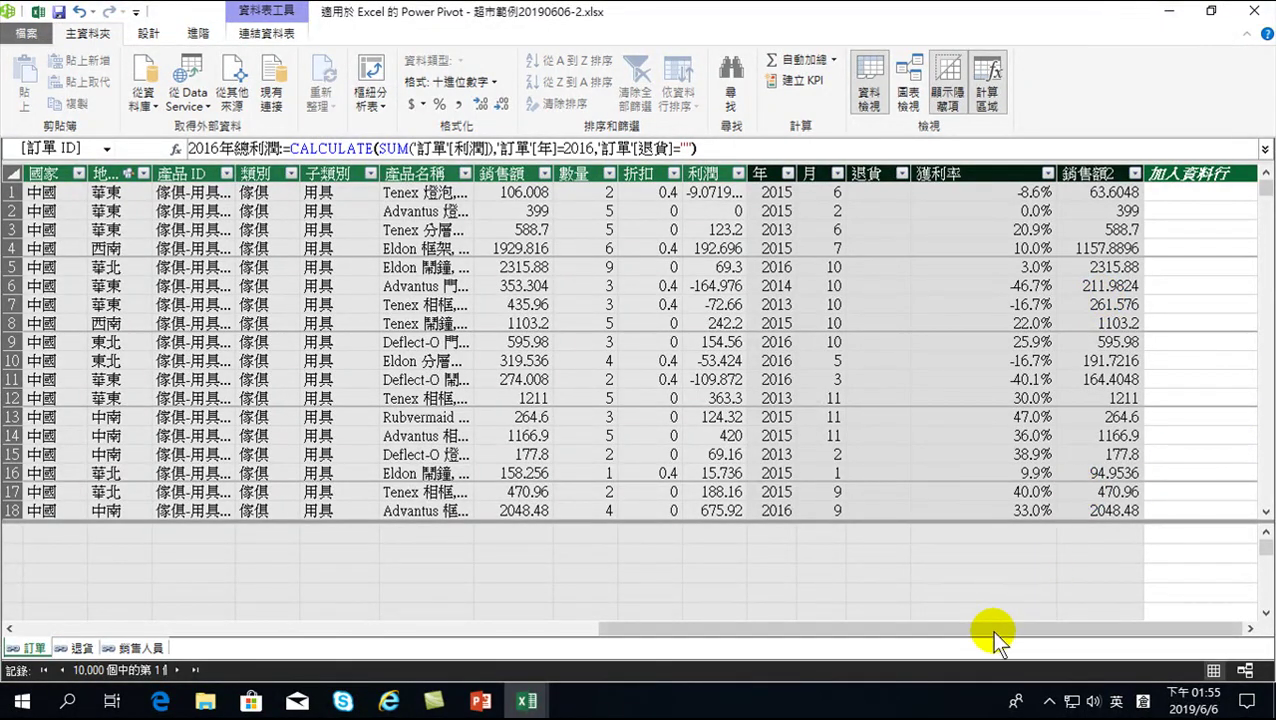
drag(993, 632, 366, 656)
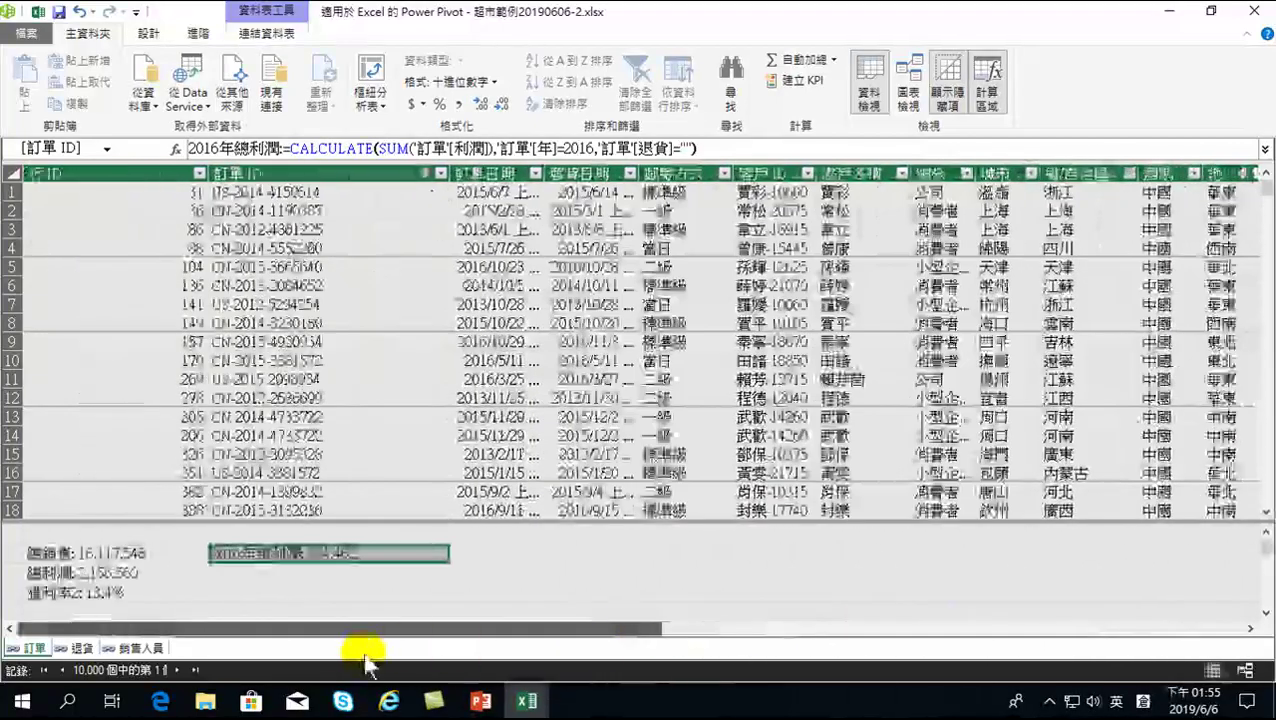
Type the measure name 真實總銷售額2:= in the empty cell below 2016年總利潤.
click(256, 572)
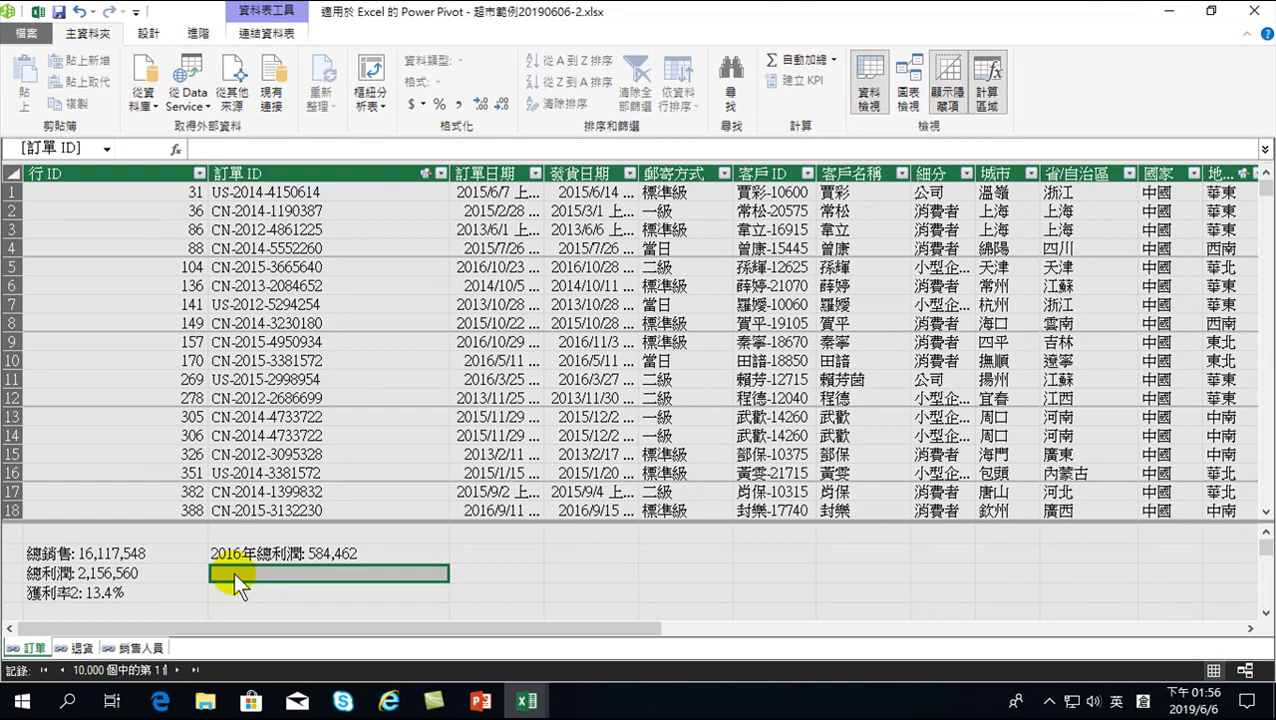
double_click(233, 571)
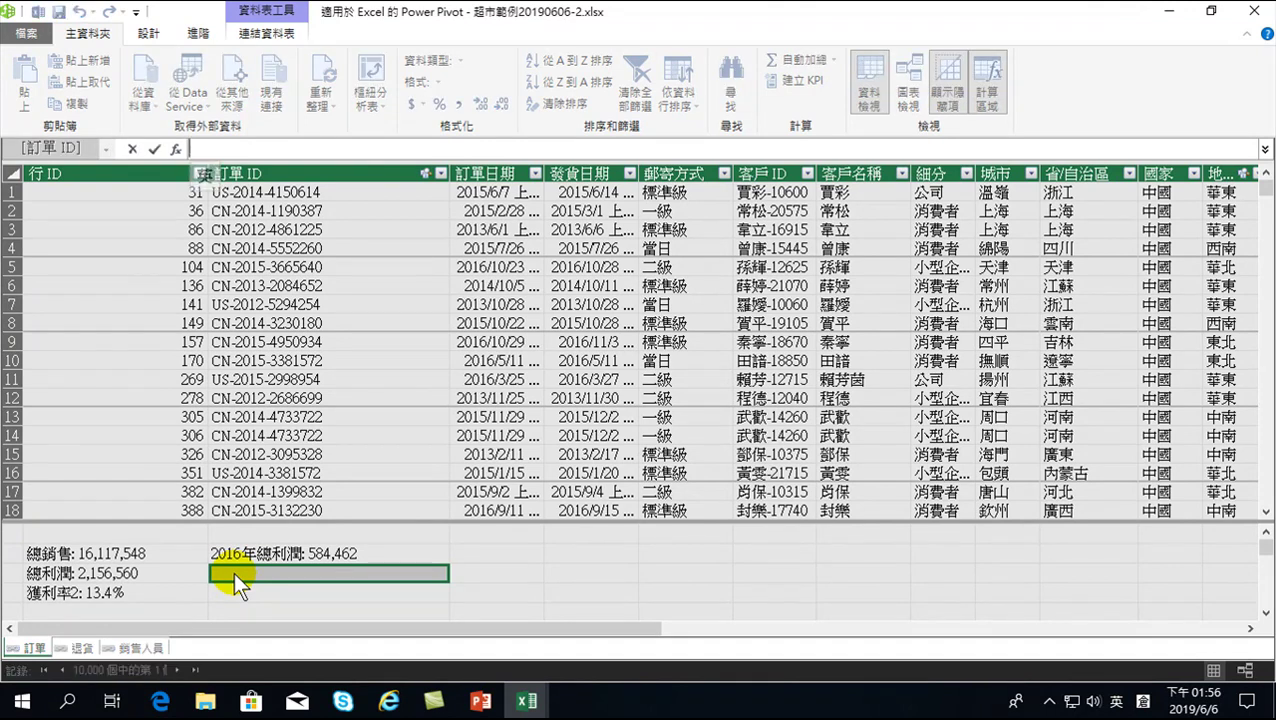
key(shift)
text(真)
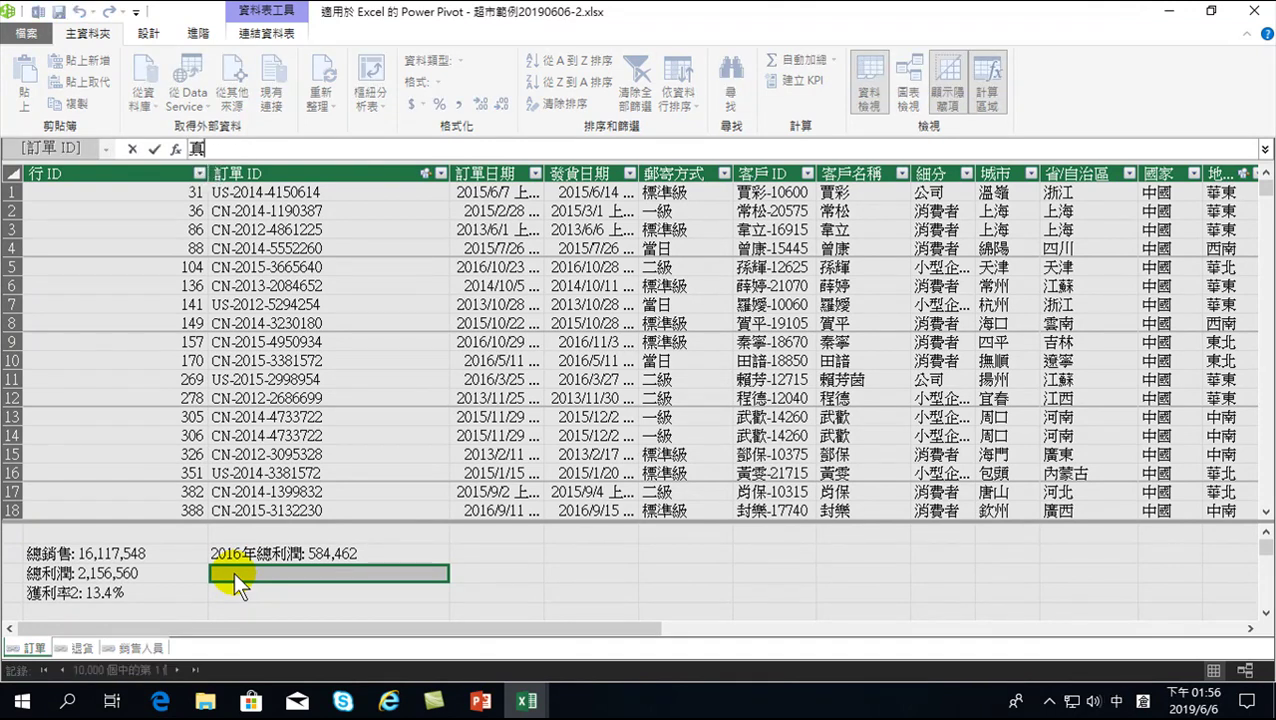
text(士實)
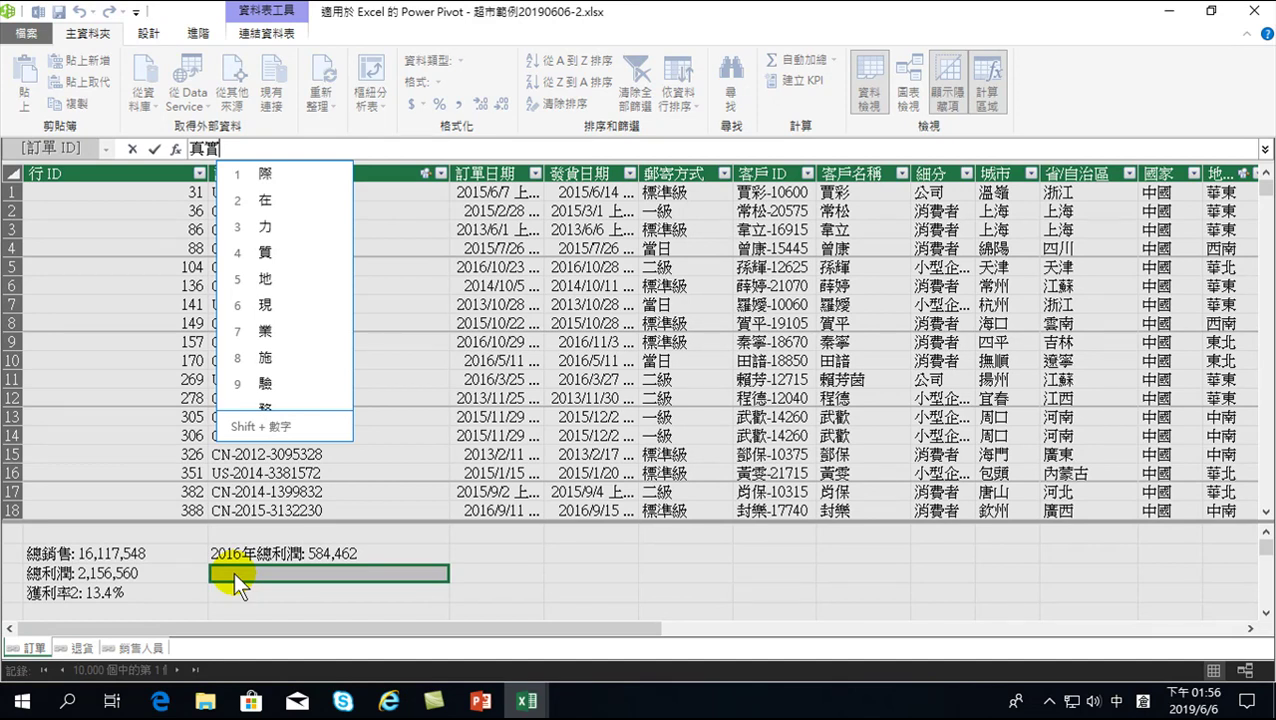
text(銷售士口)
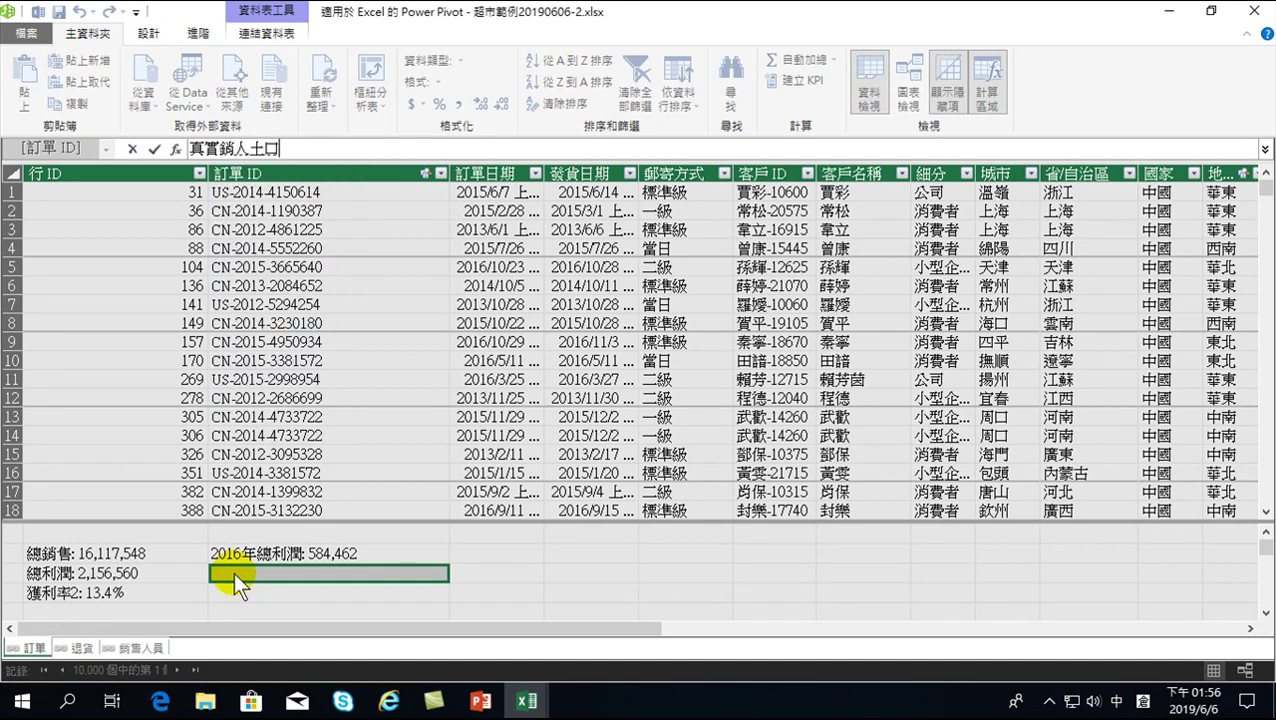
text(額2)
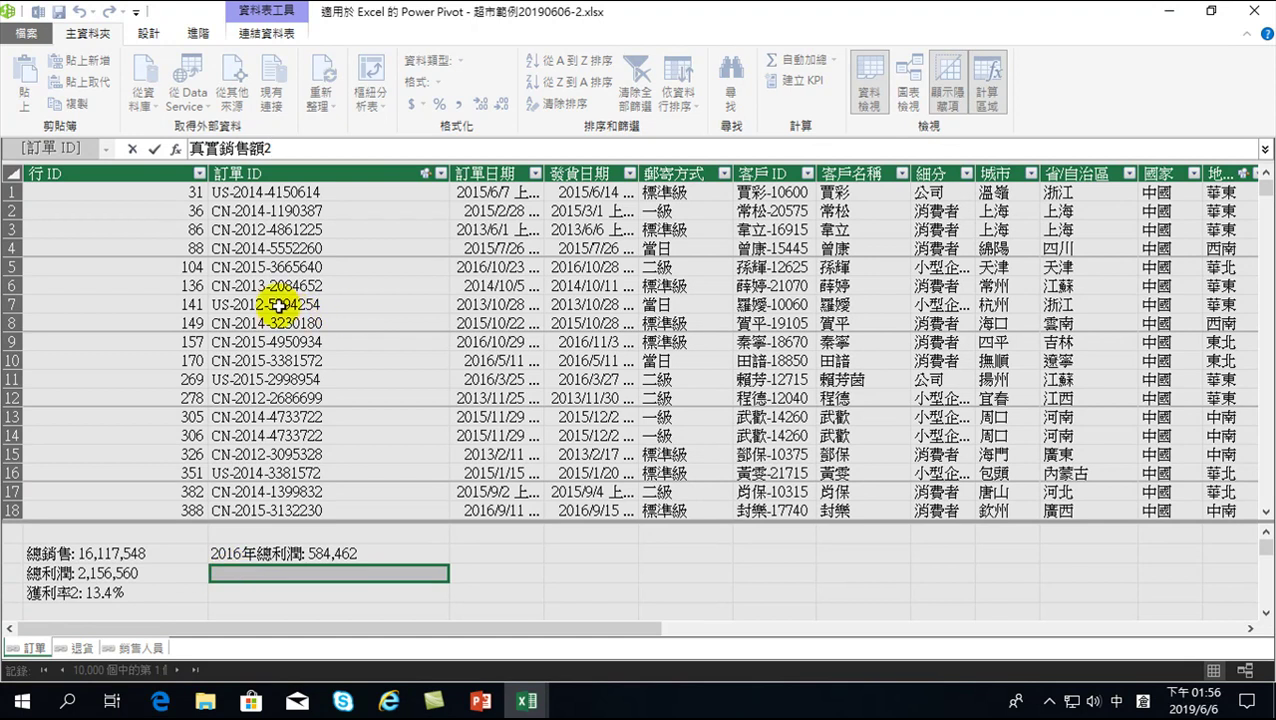
text(總)
key(shift)
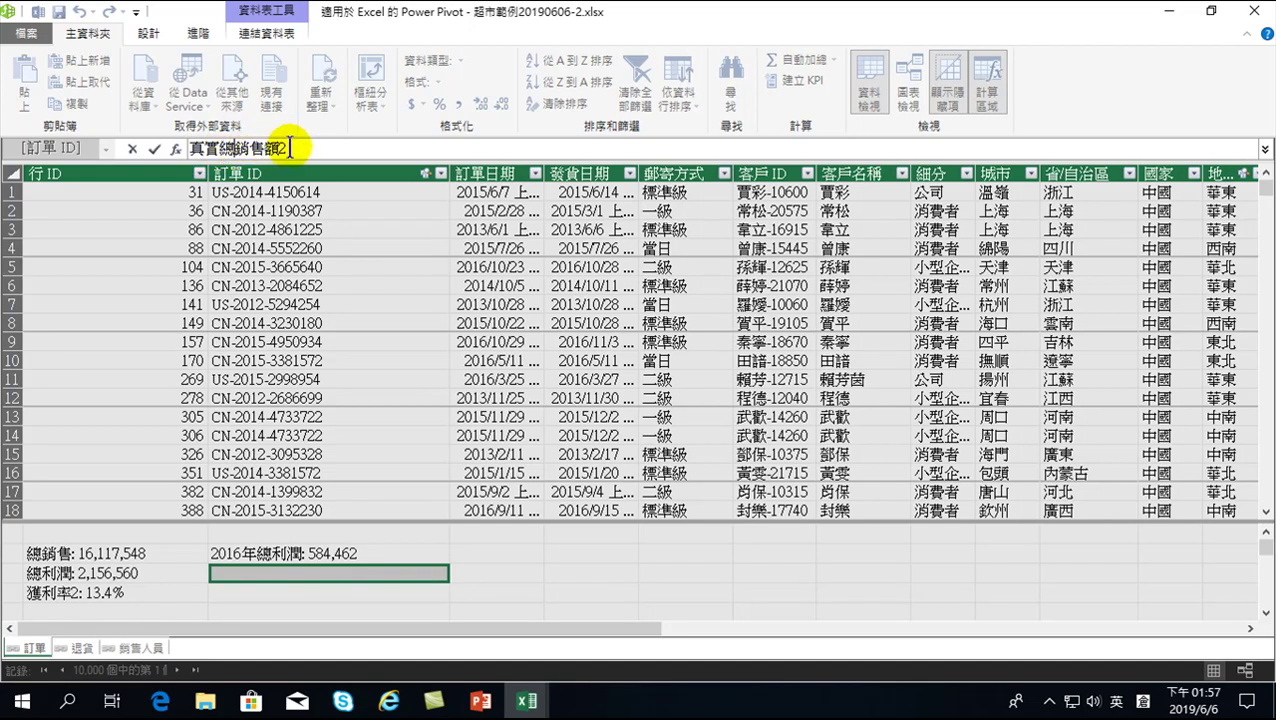
key(Left)
key(Left)
key(Left)
text(:=)
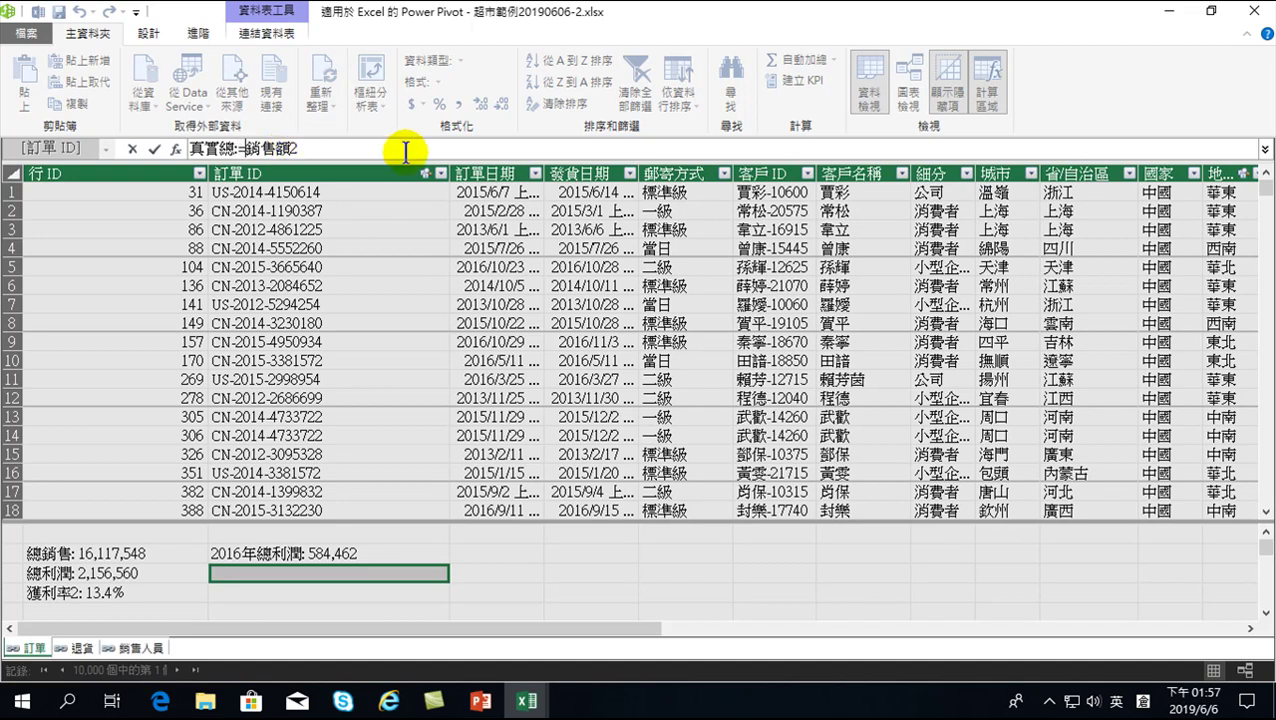
key(BackSpace)
key(BackSpace)
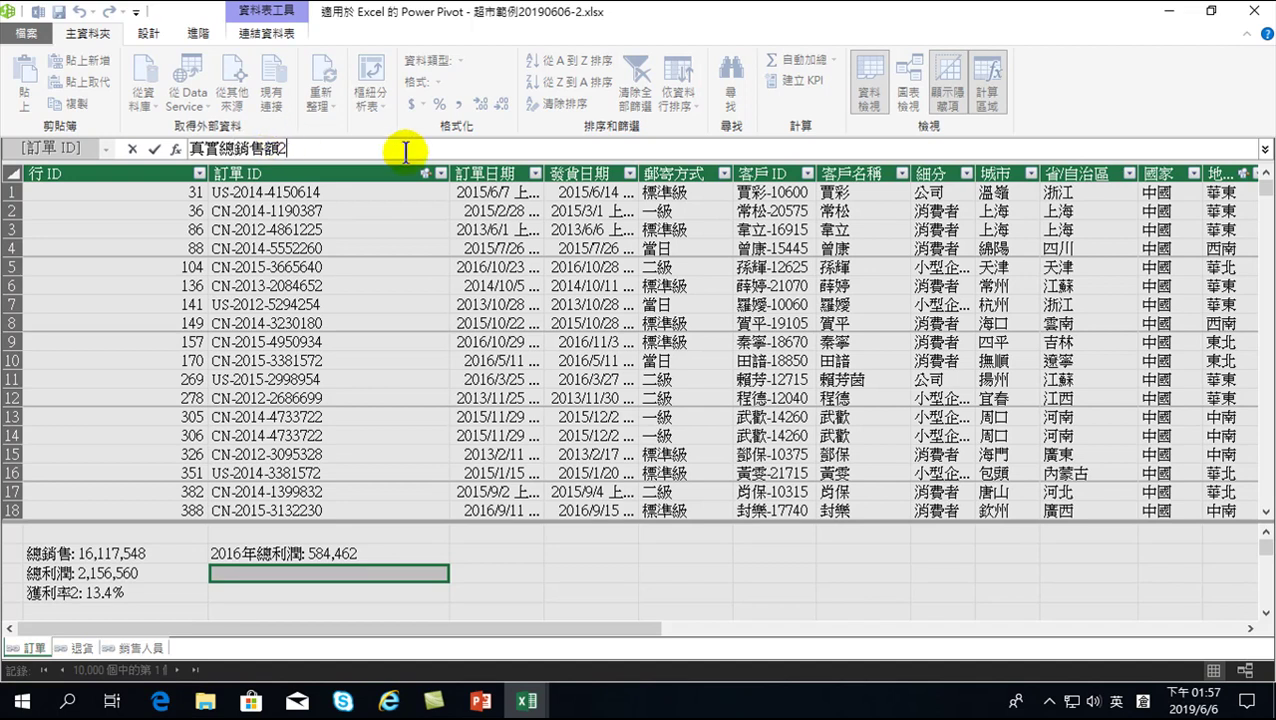
text(:=)
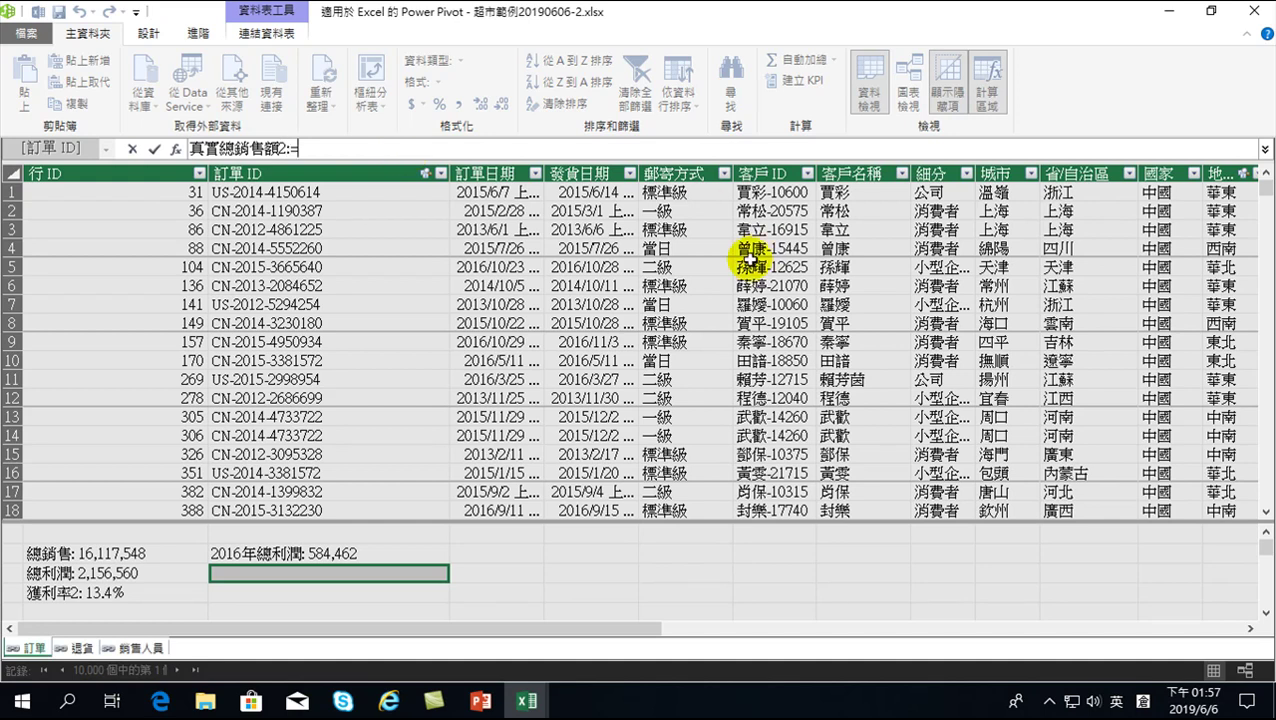
Complete the measure as =SUM('訂單'[銷售額2]), totalling 14642917.10315.
text(su)
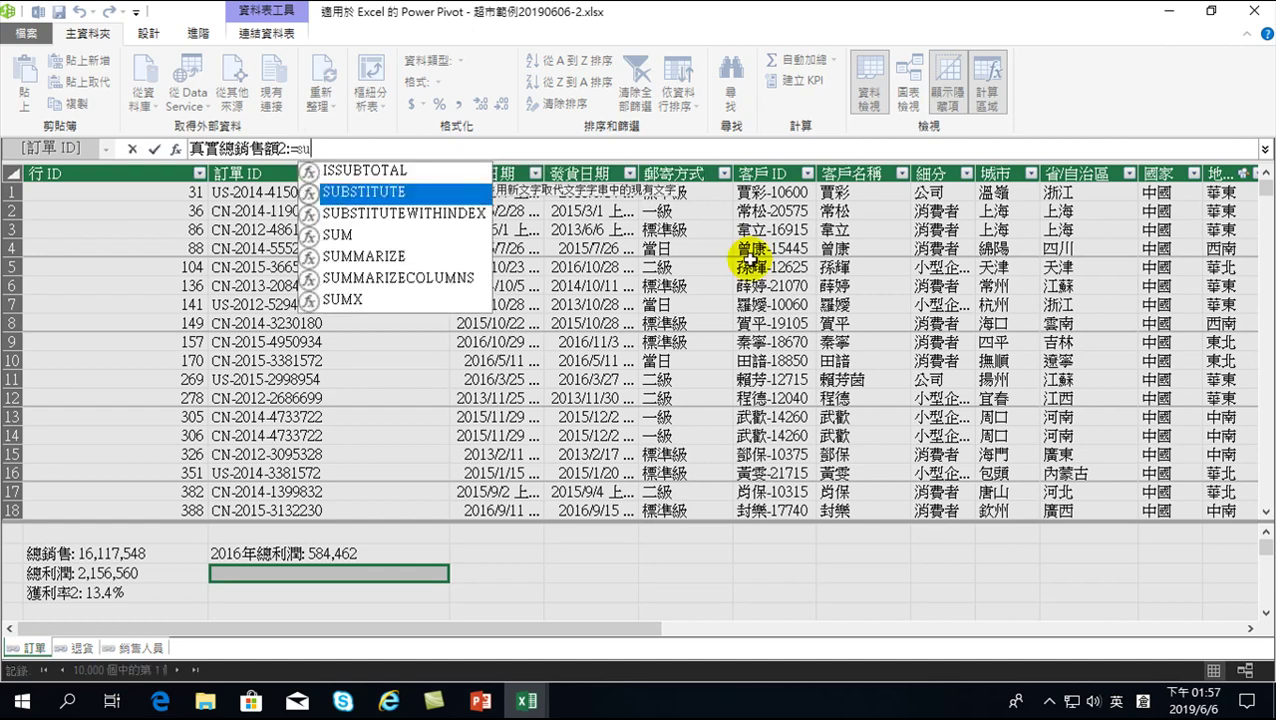
key(Down)
key(Down)
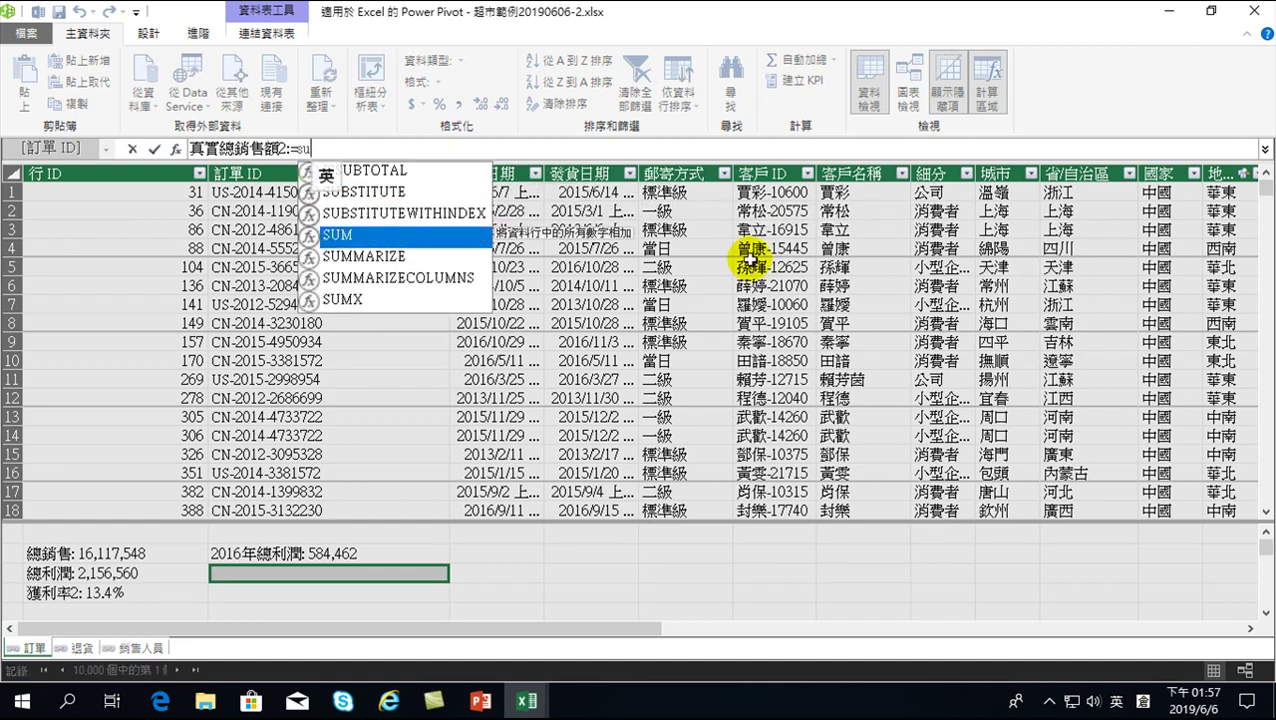
key(Tab)
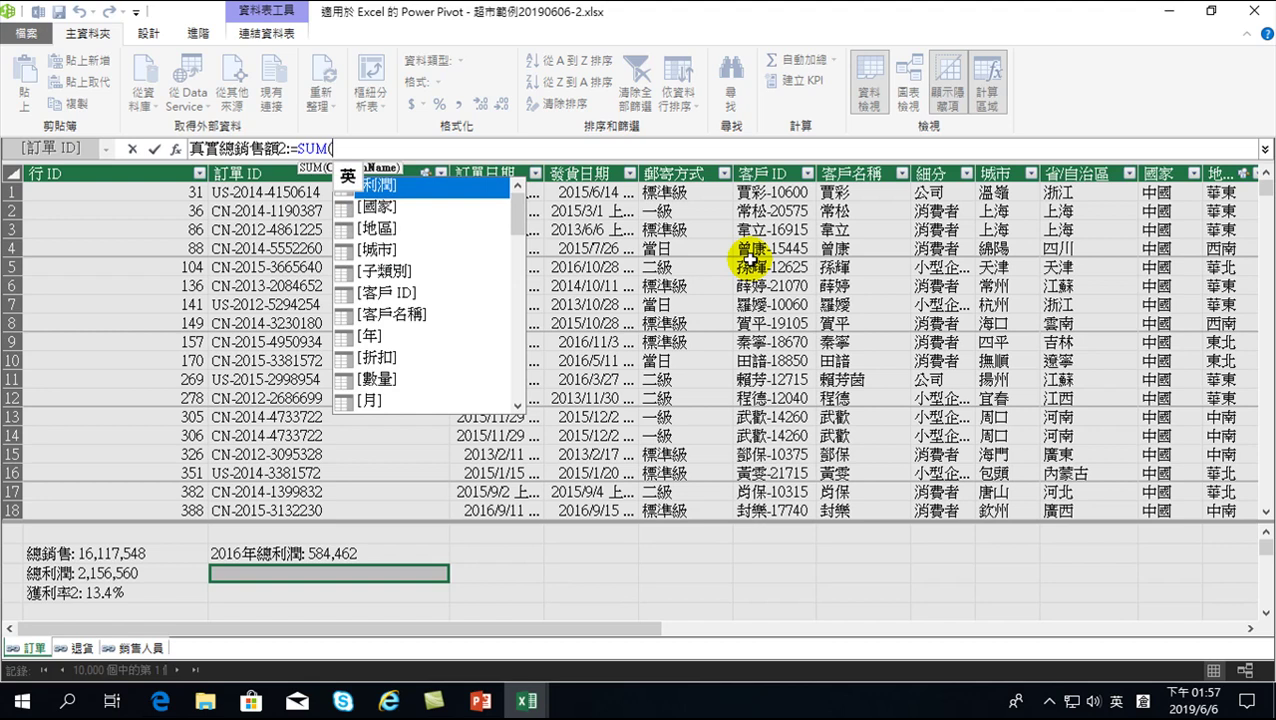
key(Down)
key(Down)
key(Down)
key(Down)
key(Down)
key(Down)
key(Down)
key(Down)
key(Down)
key(Down)
key(Down)
key(Down)
key(Down)
key(Down)
key(Down)
key(Down)
key(Down)
key(Down)
key(Down)
key(Down)
key(Down)
key(Down)
key(Down)
key(Down)
key(Down)
key(Down)
key(Down)
key(Down)
key(Down)
key(Down)
key(Down)
key(Down)
key(Down)
key(Down)
key(Down)
key(Down)
key(Down)
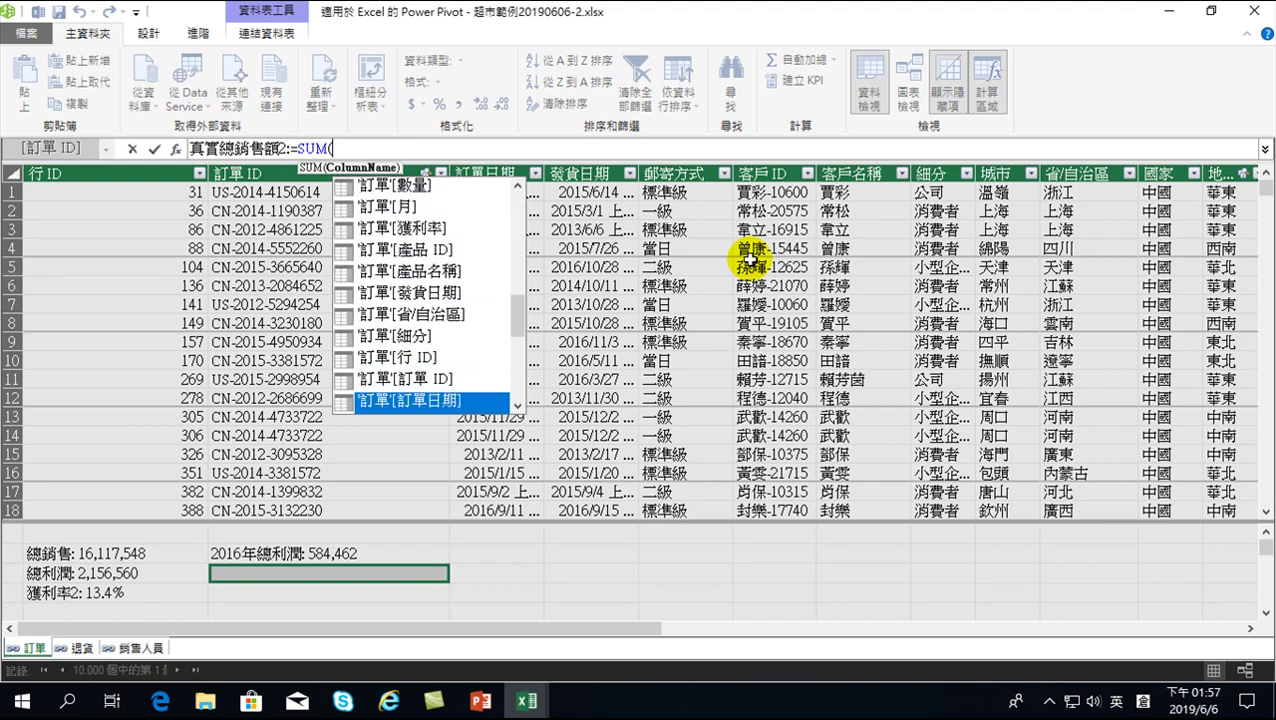
key(Down)
key(Down)
key(Down)
key(Down)
key(Down)
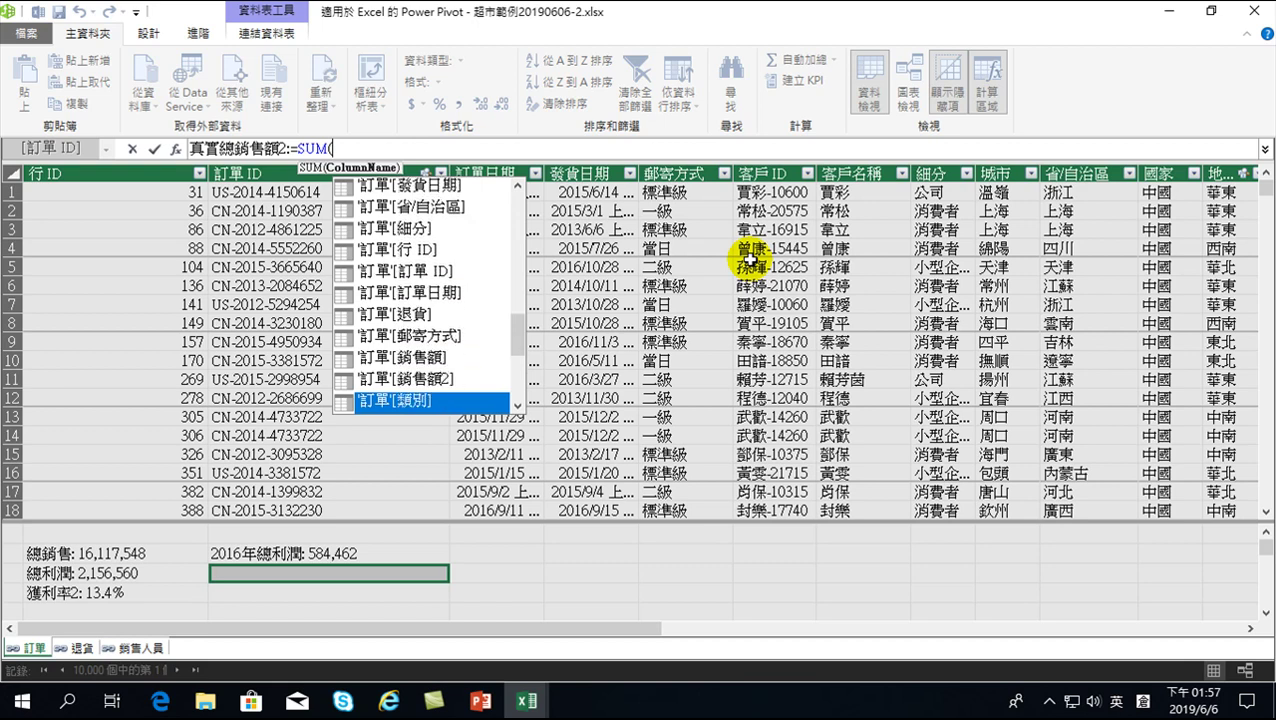
key(Up)
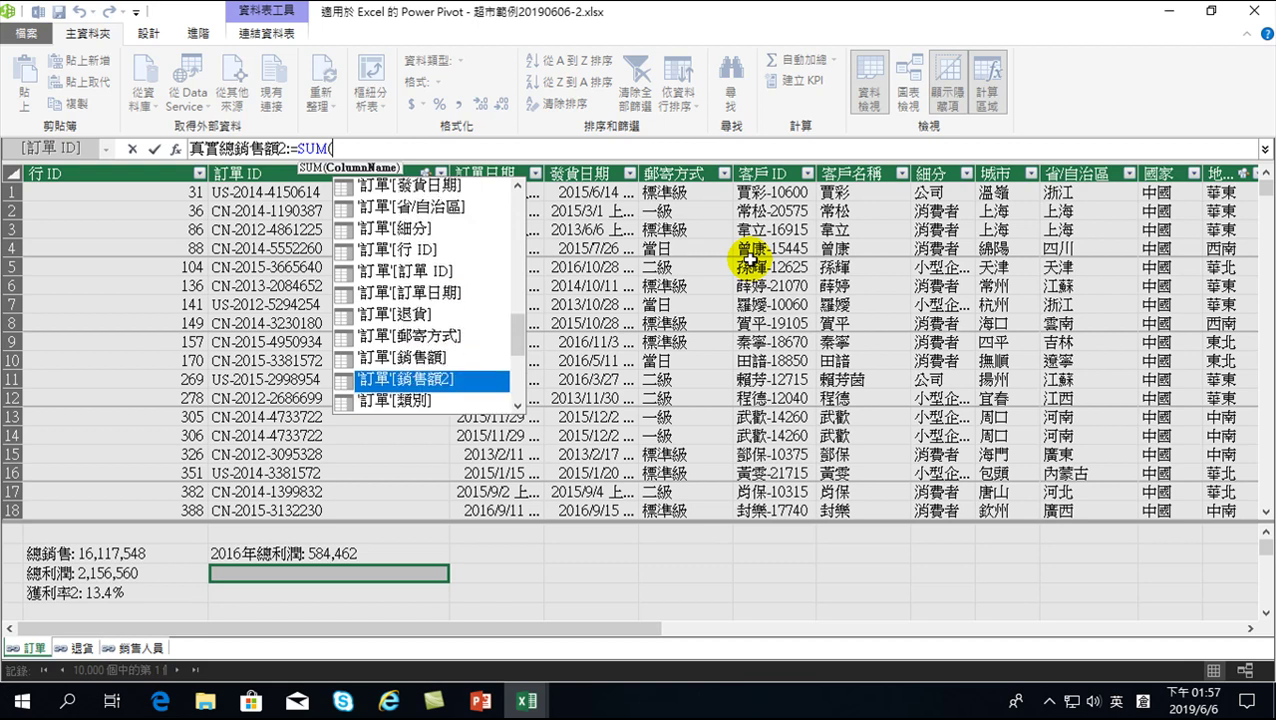
key(Tab)
text())
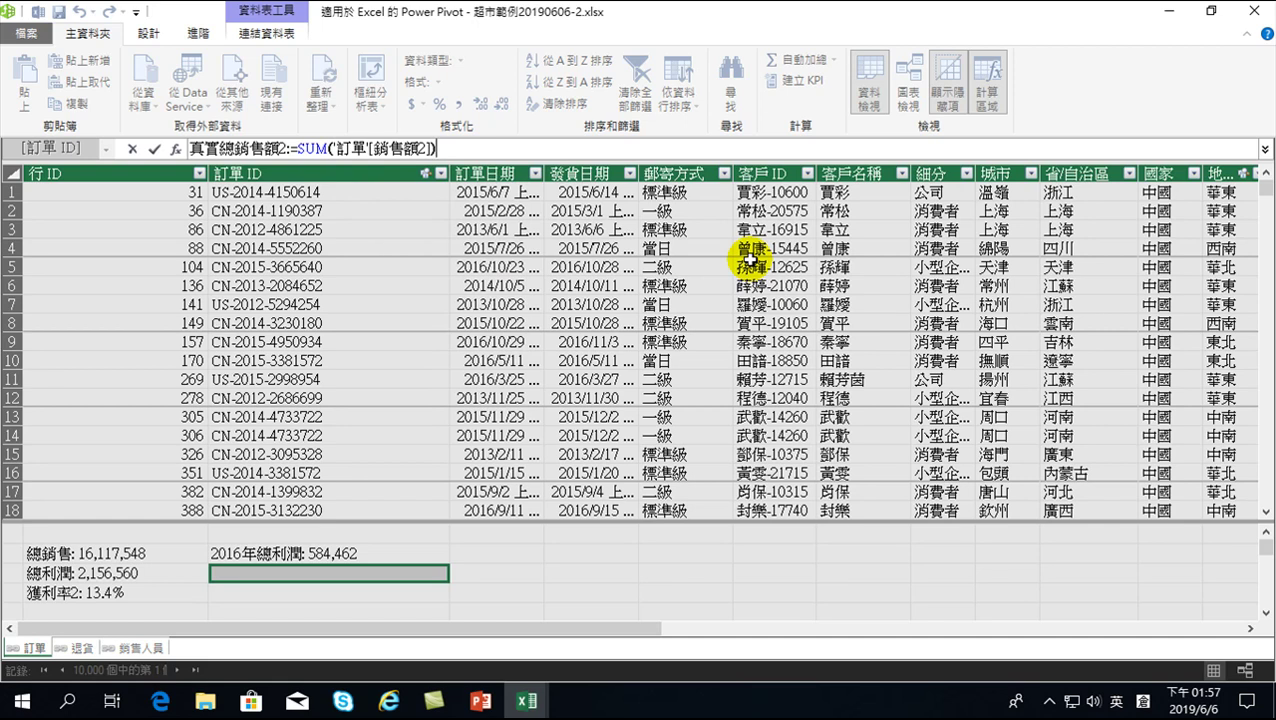
key(Return)
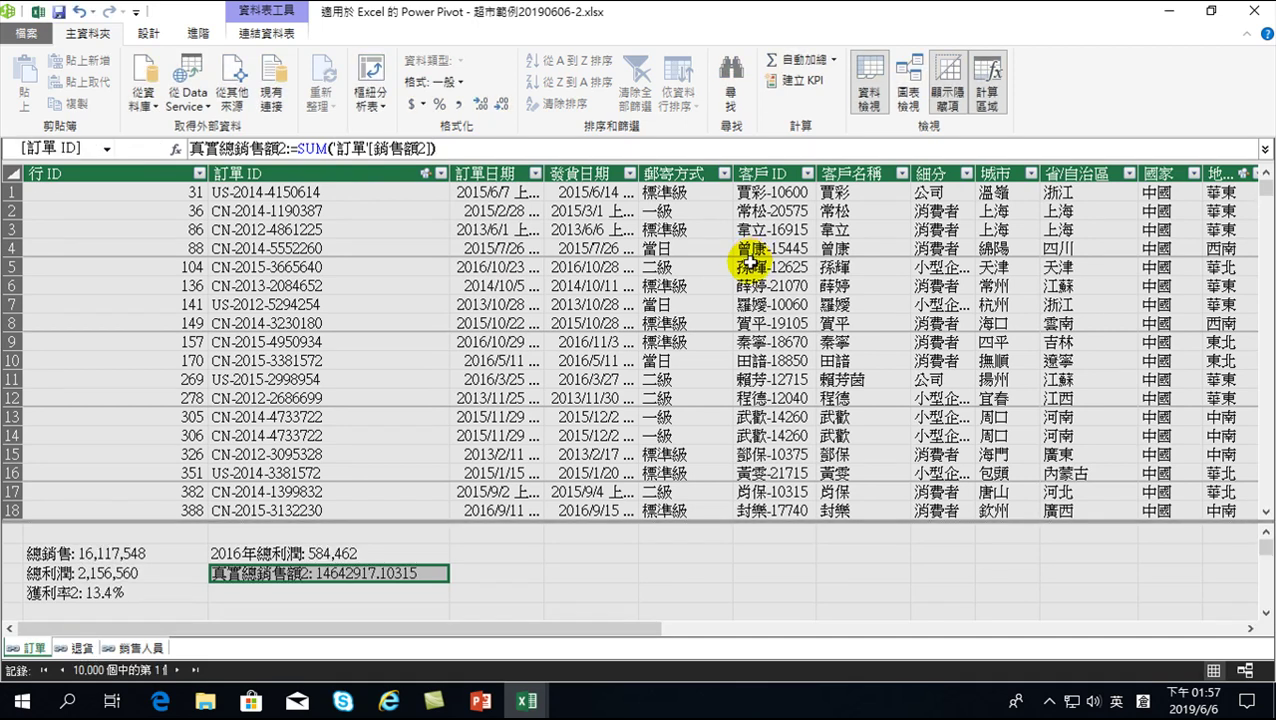
Format 真實總銷售額2 as a decimal number with no decimals (14,642,917) and close Power Pivot.
click(458, 104)
click(498, 101)
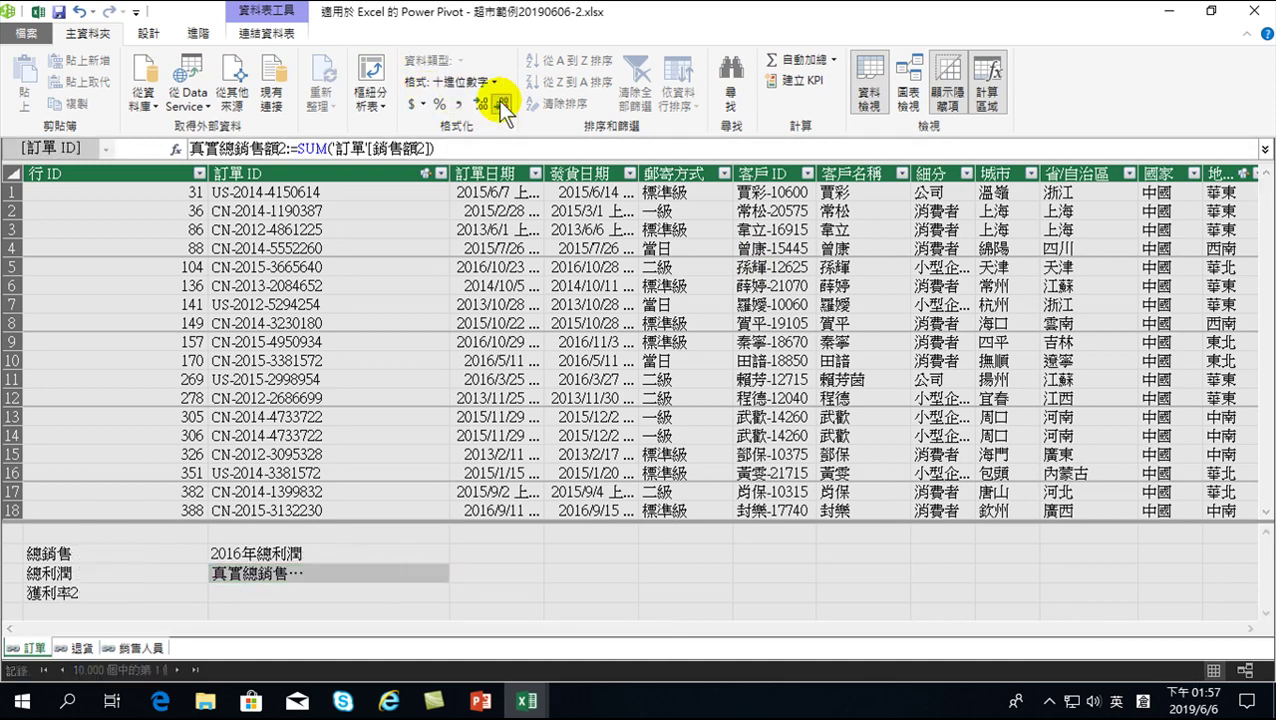
click(498, 101)
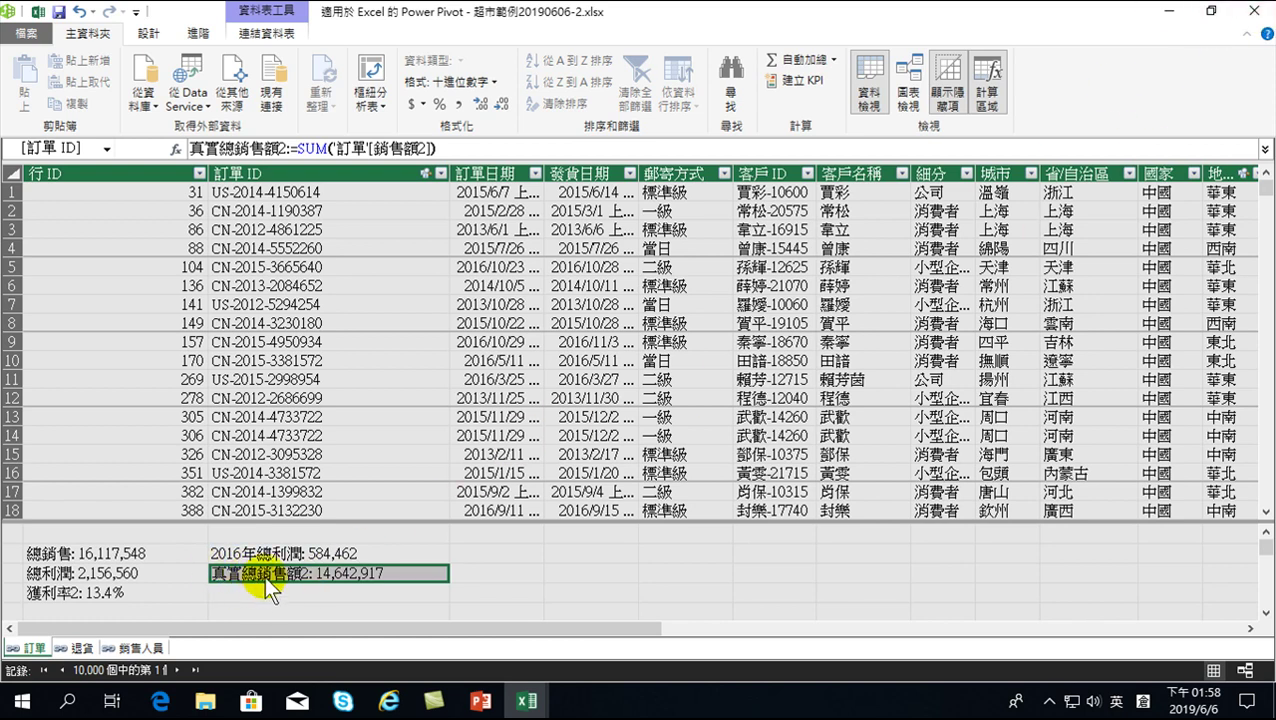
click(1254, 11)
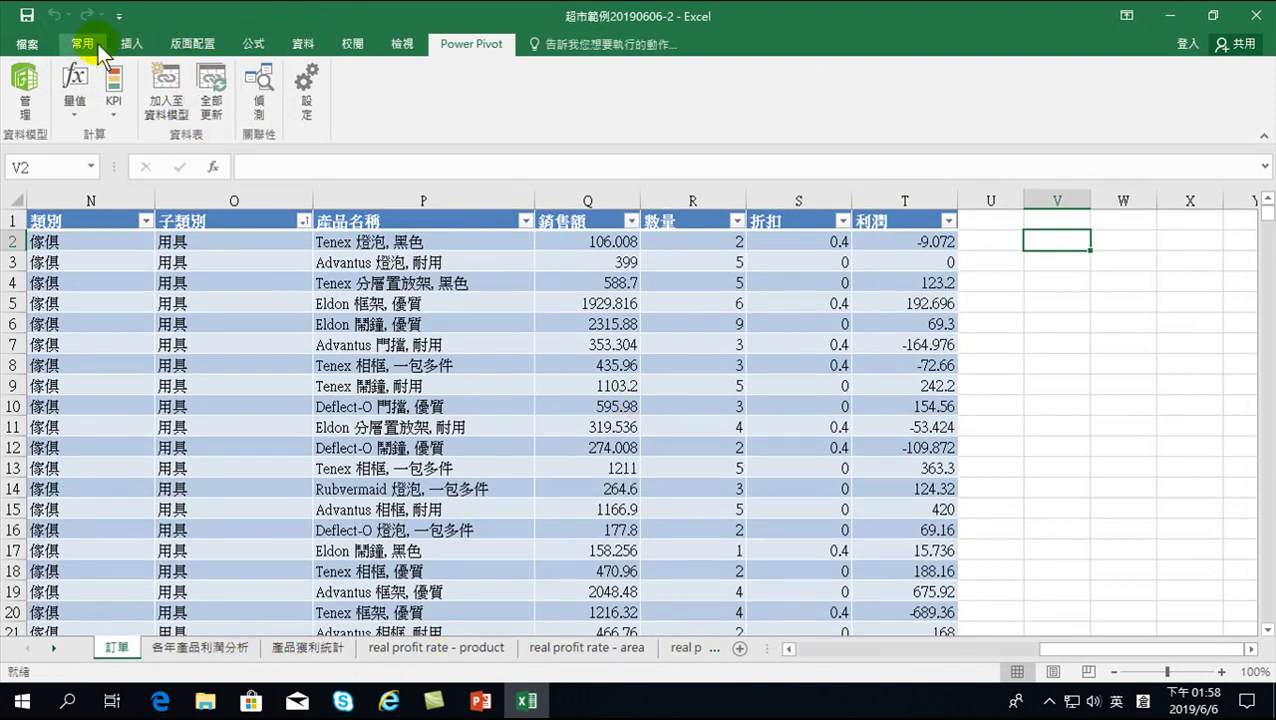
Insert a new Power View sheet and add 訂單日期 from the 訂單 table.
click(299, 44)
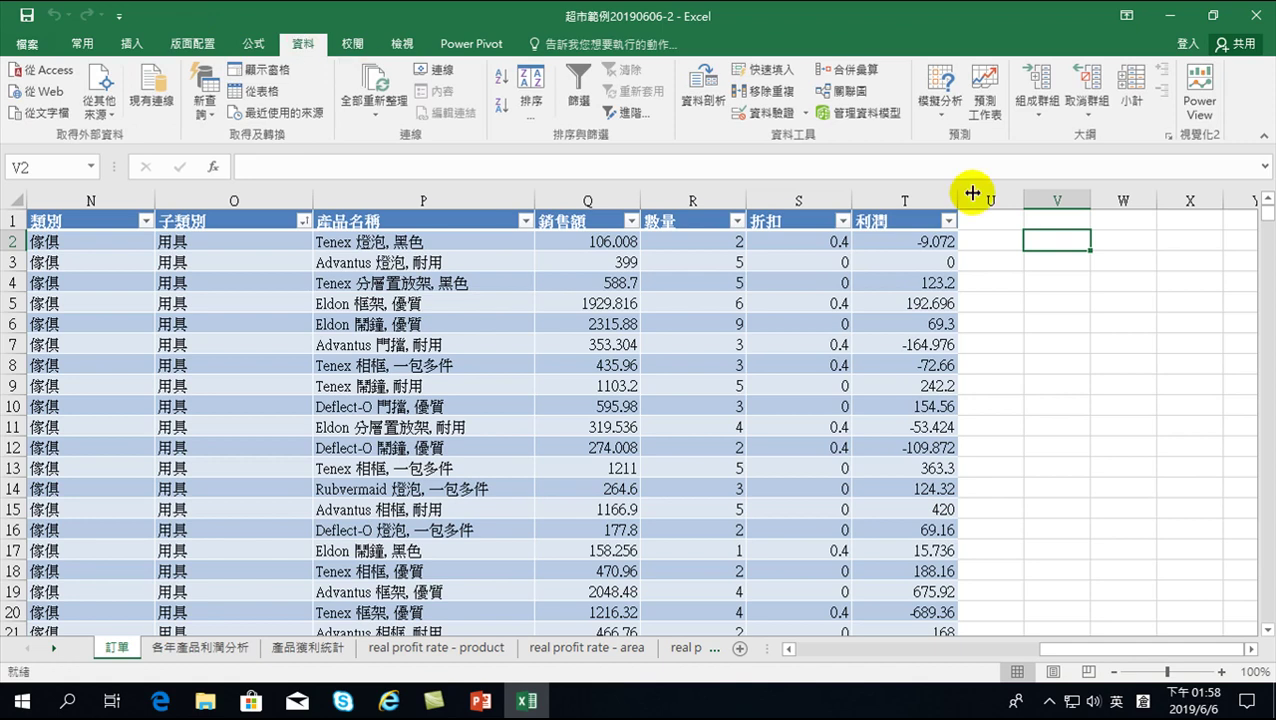
click(1199, 94)
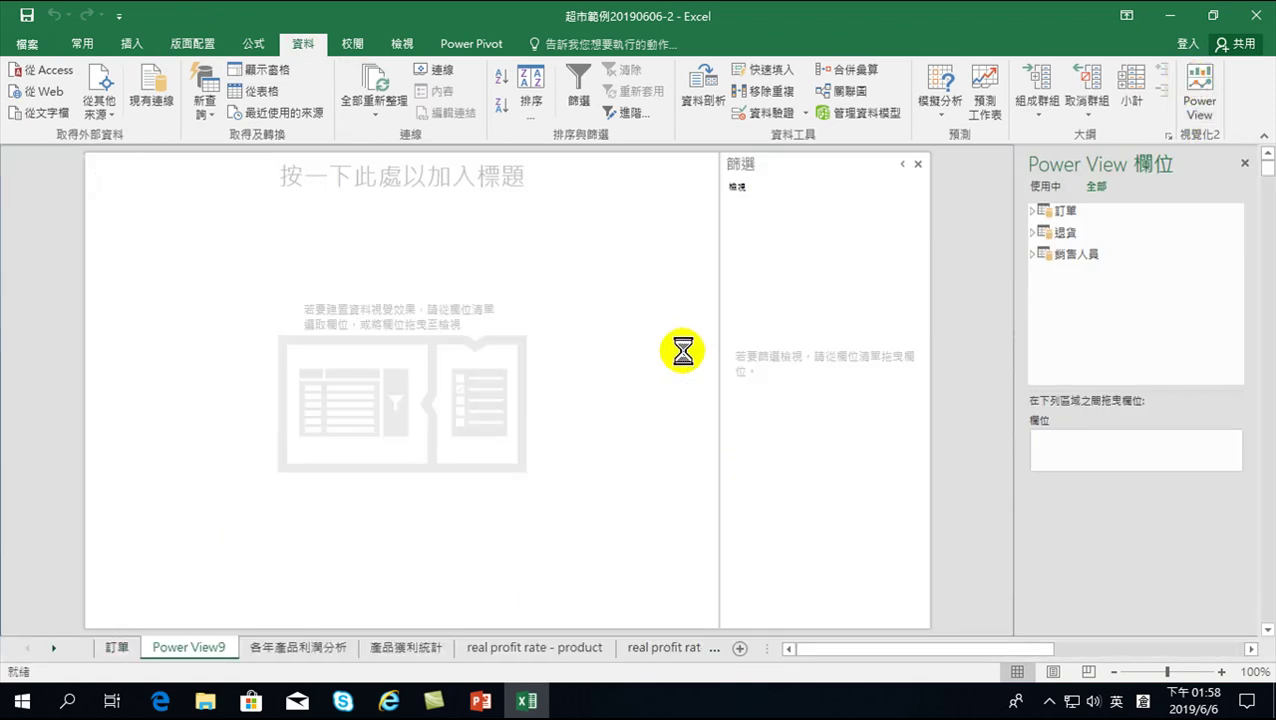
click(166, 661)
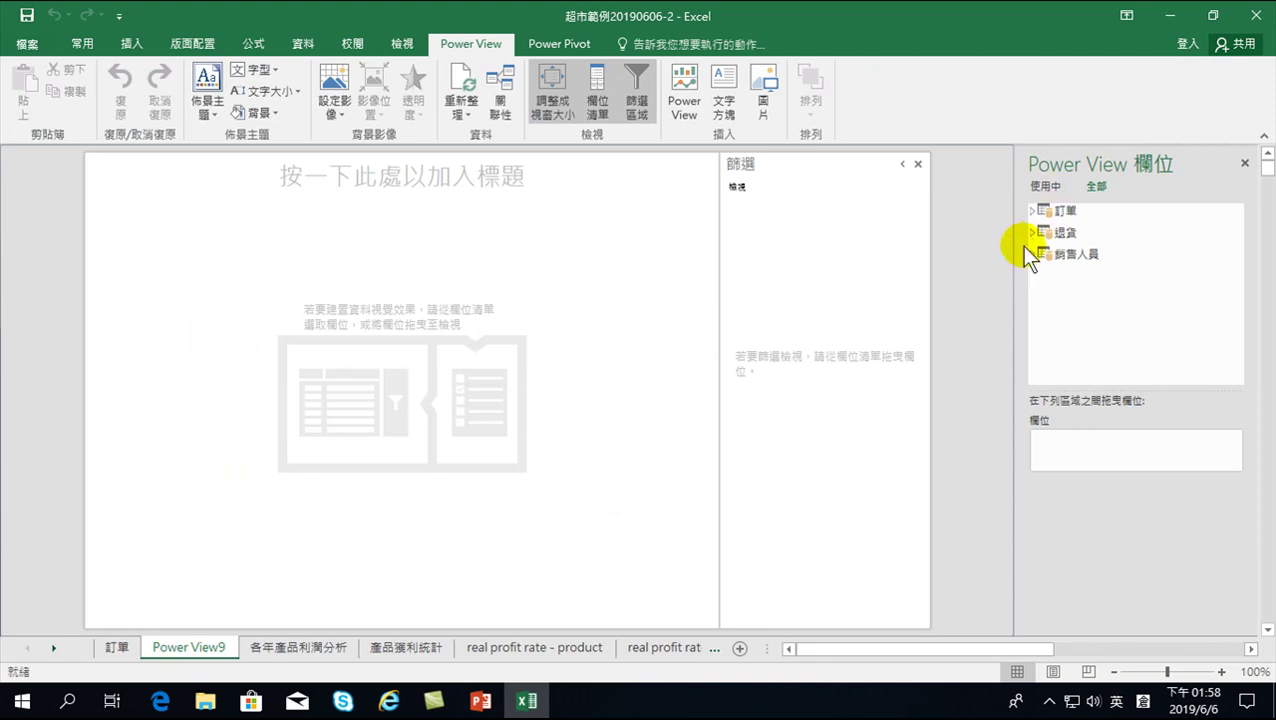
click(1036, 211)
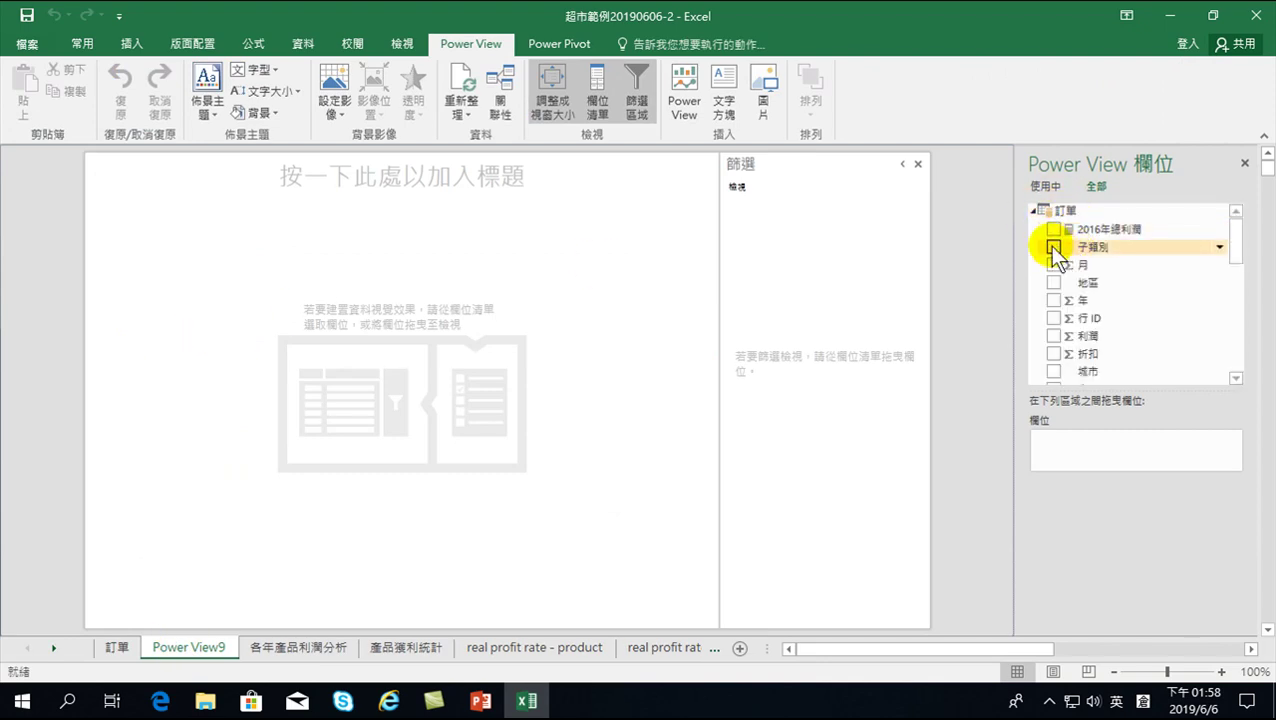
mouse_move(1235, 235)
mouse_down()
mouse_move(1230, 347)
mouse_move(1240, 240)
mouse_move(1235, 273)
mouse_up()
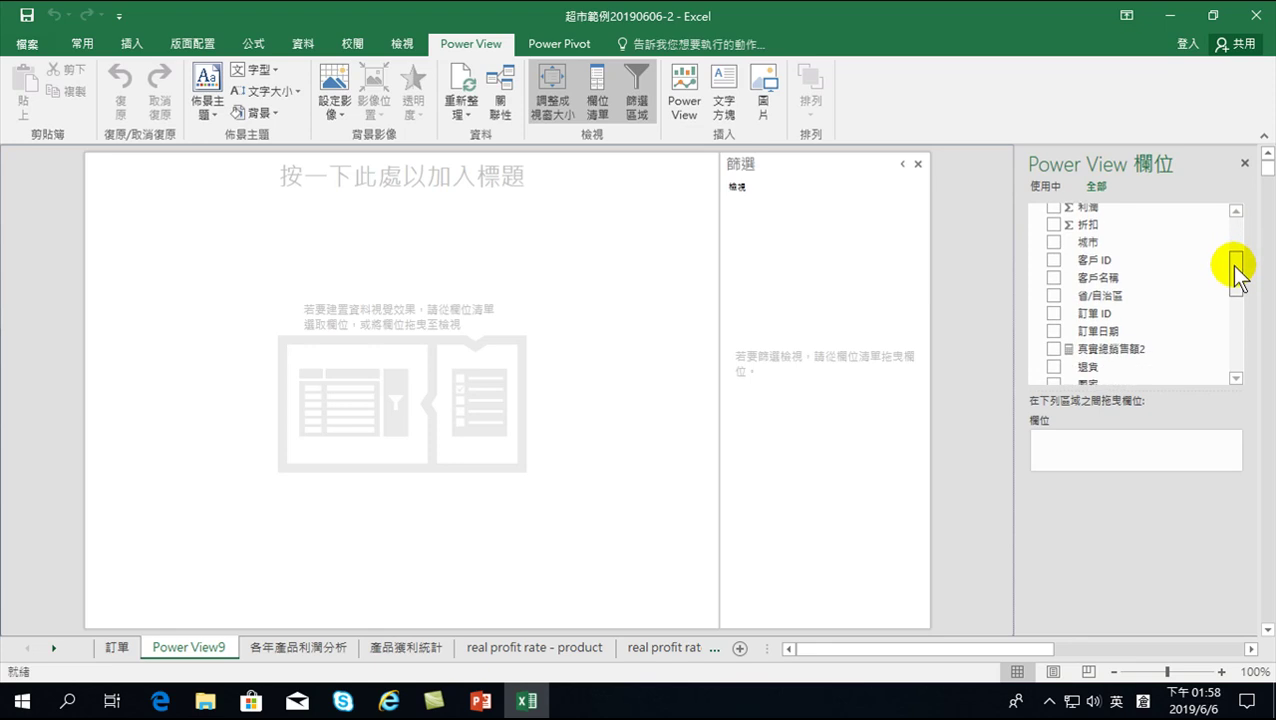
click(1052, 330)
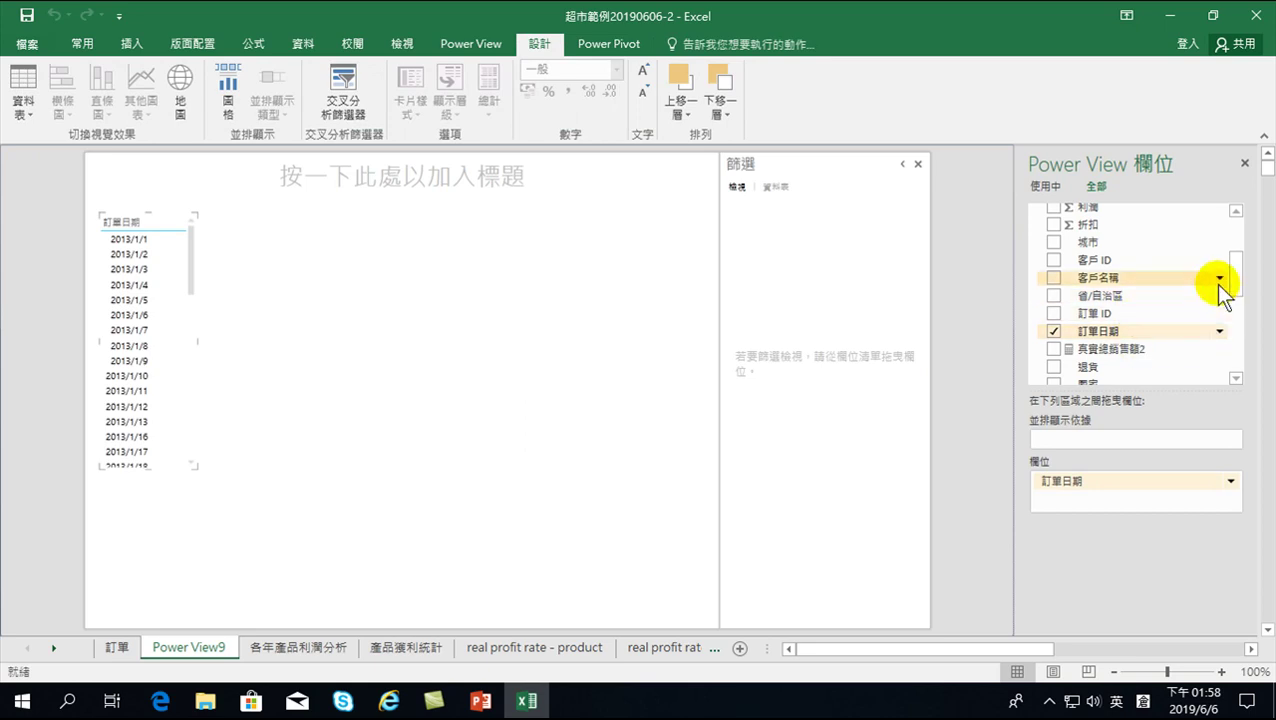
Replace 訂單日期 with 年 set to Do Not Summarize, then add the 真實總銷售額2 measure.
mouse_move(1236, 272)
mouse_down()
mouse_move(1236, 292)
mouse_move(1236, 252)
mouse_up()
click(1054, 265)
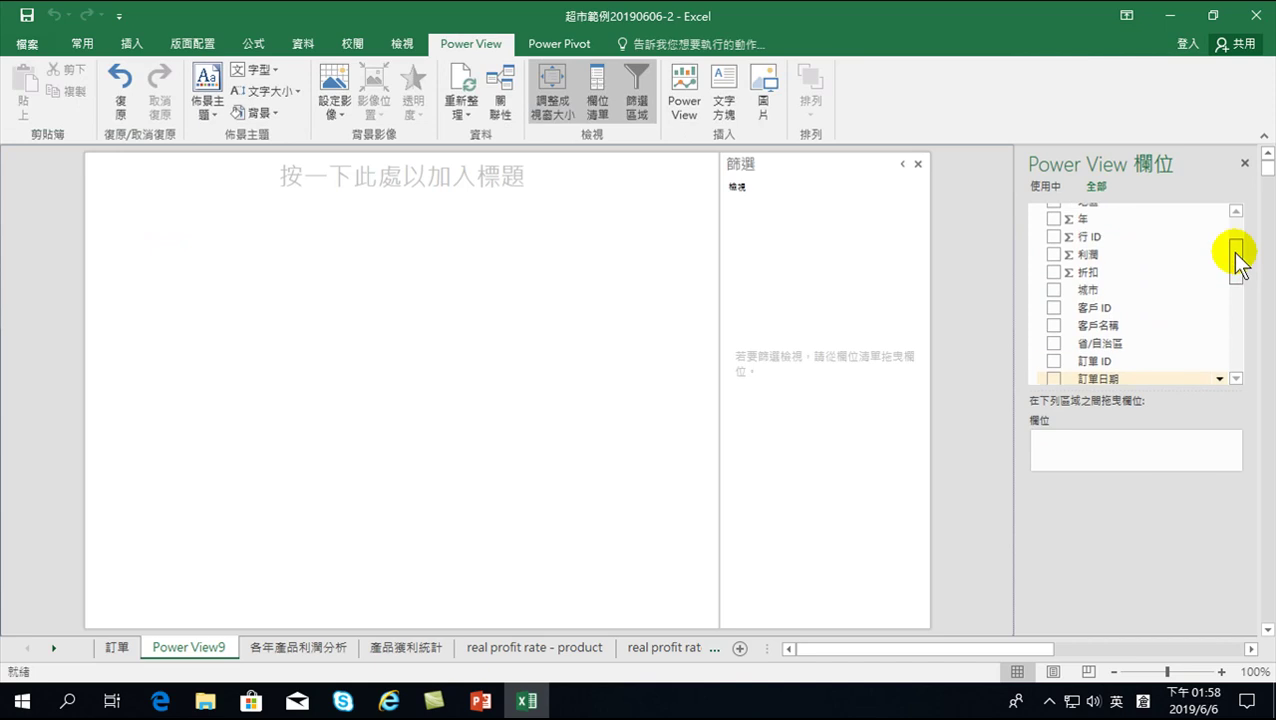
click(1055, 226)
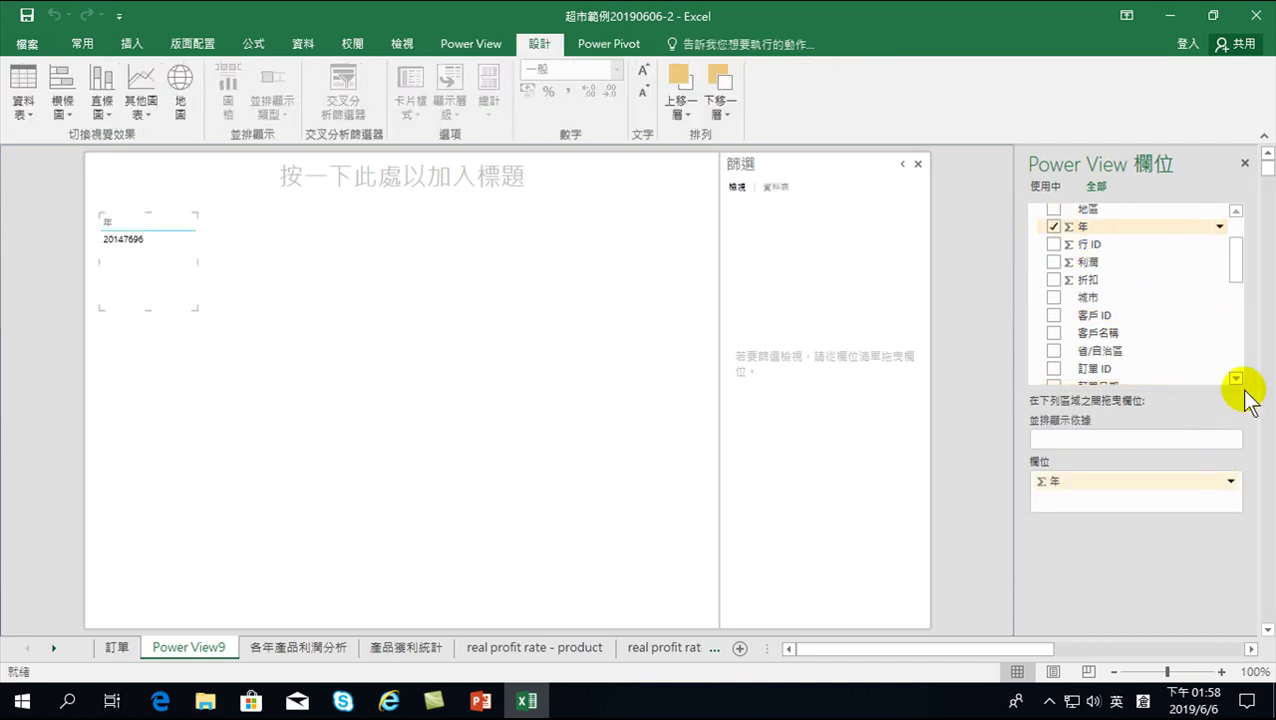
click(1232, 481)
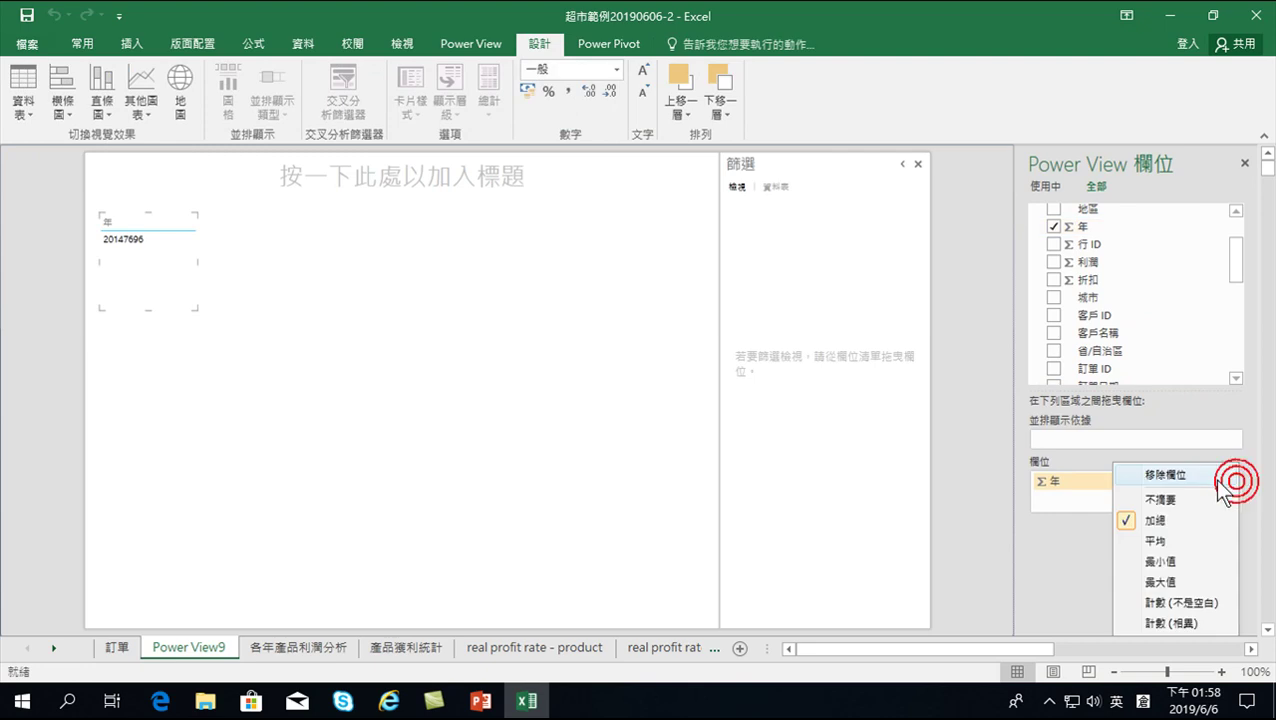
click(1158, 498)
mouse_move(1237, 262)
mouse_down()
mouse_move(1245, 312)
mouse_move(1245, 300)
mouse_up()
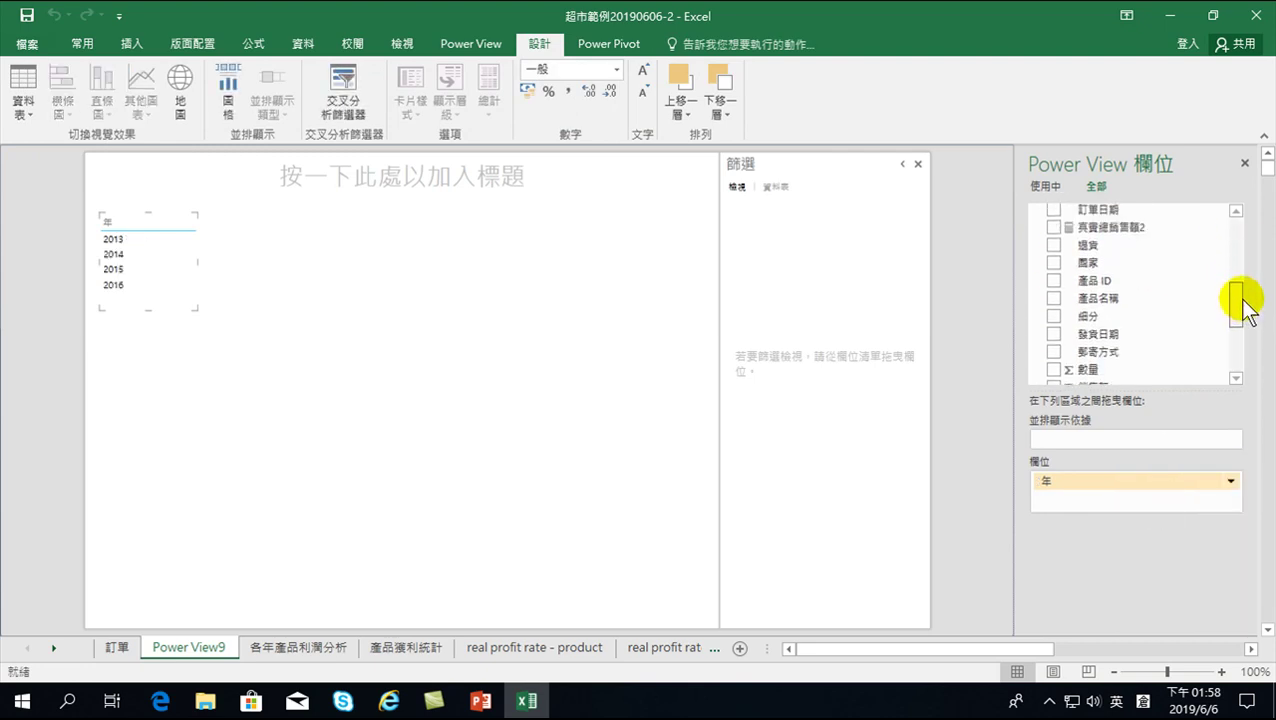
click(1050, 239)
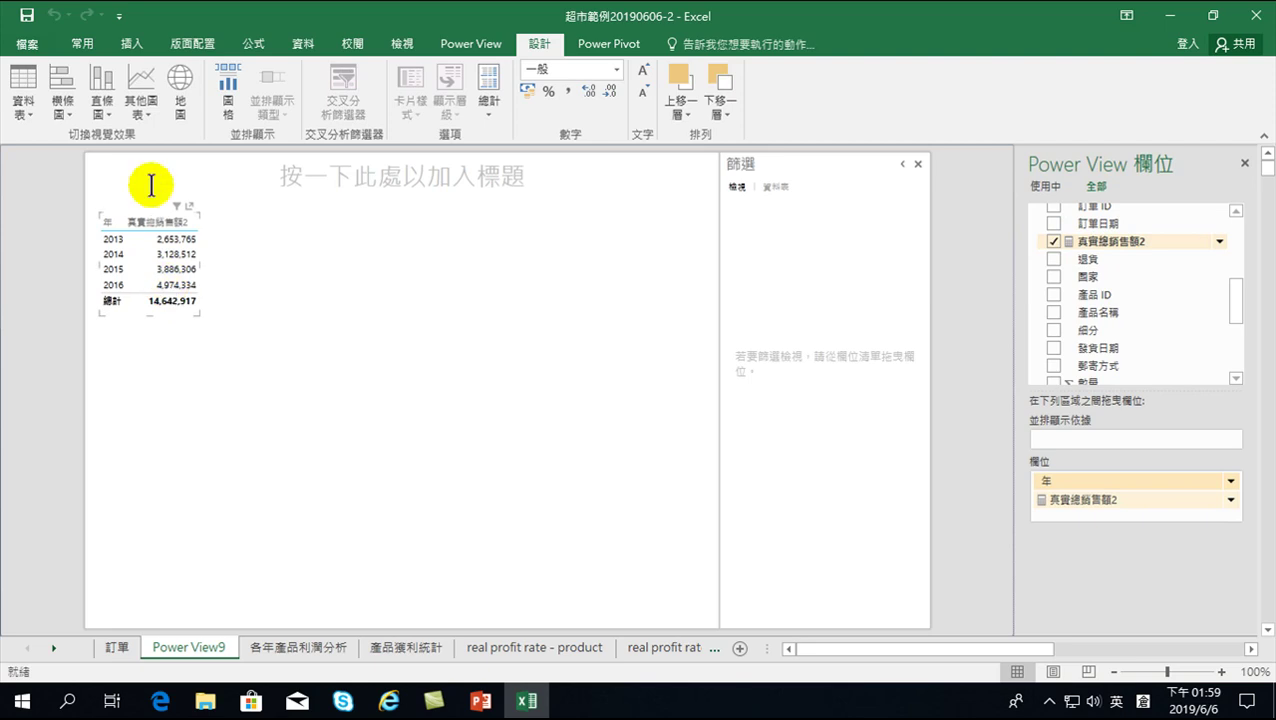
Convert the yearly sales table to a clustered column chart and drag its corners to enlarge it.
click(98, 102)
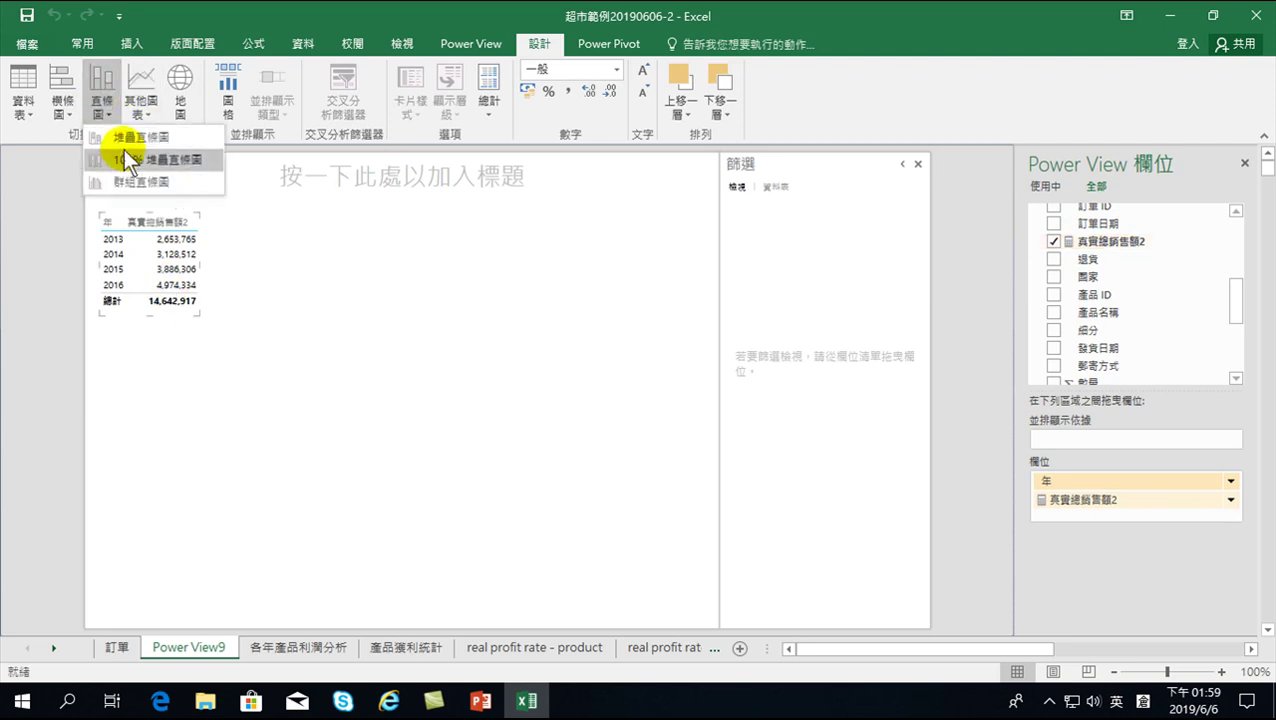
click(123, 181)
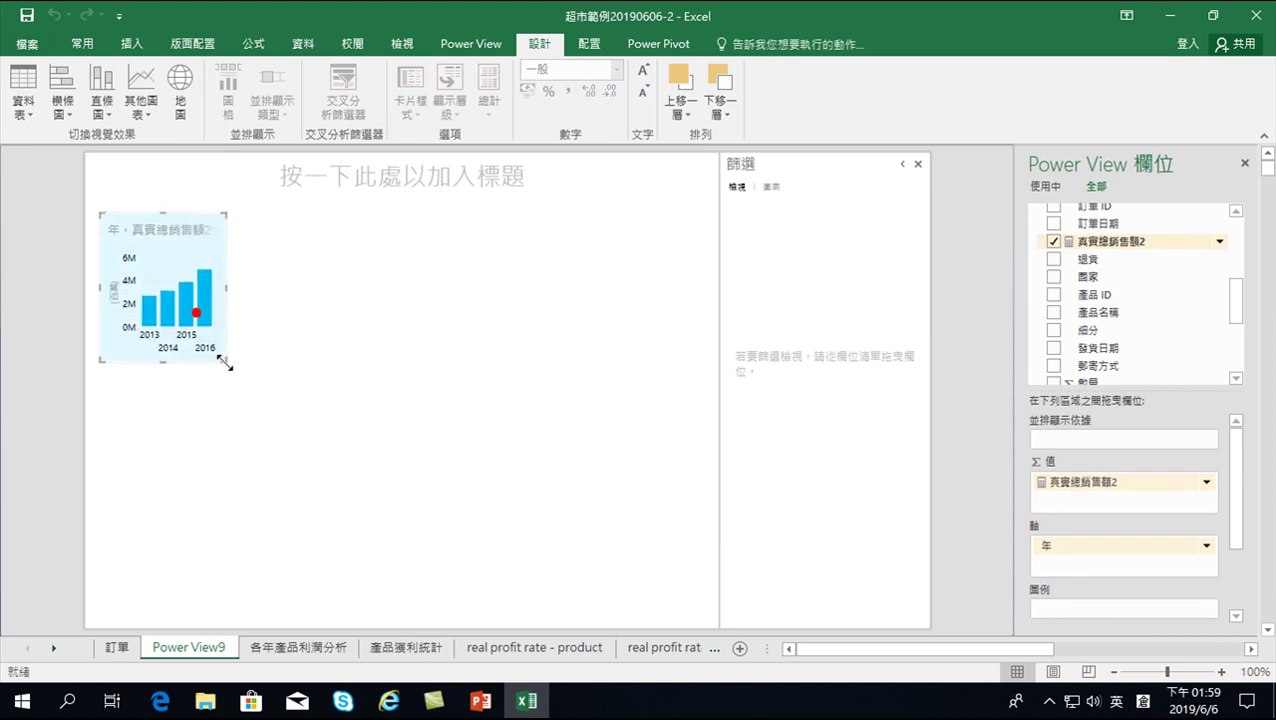
drag(196, 312, 248, 396)
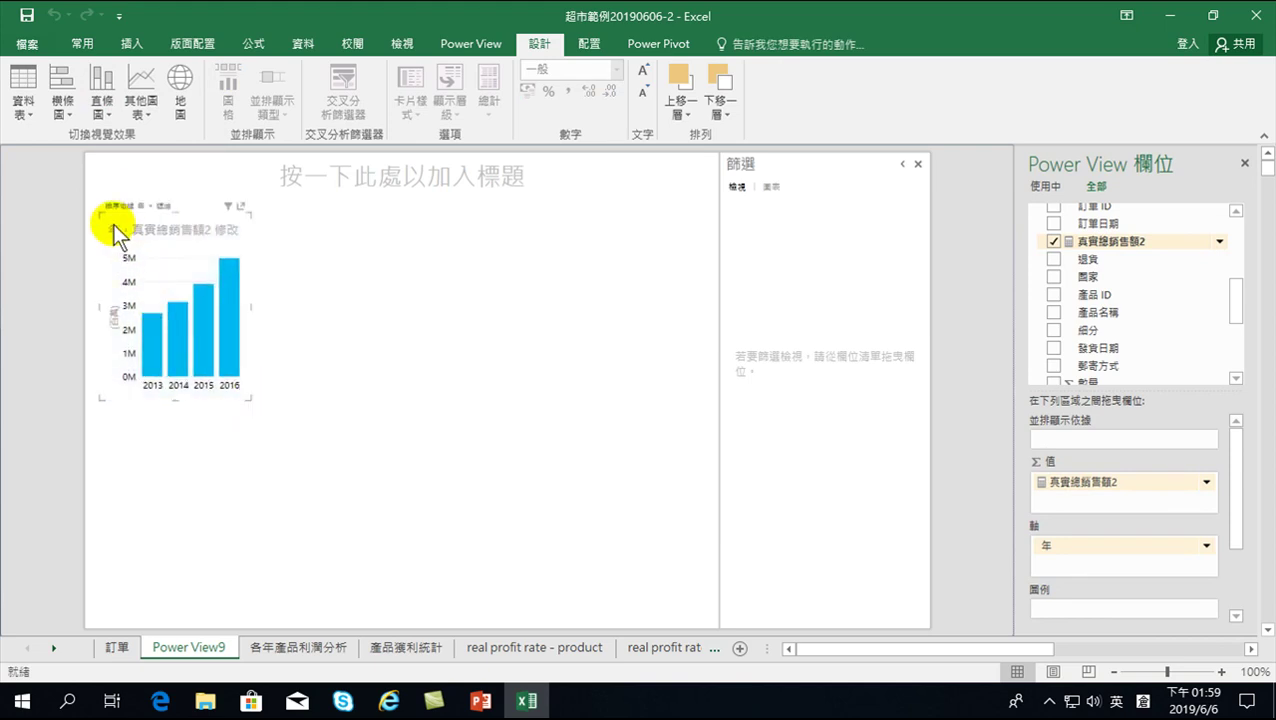
drag(100, 212, 65, 199)
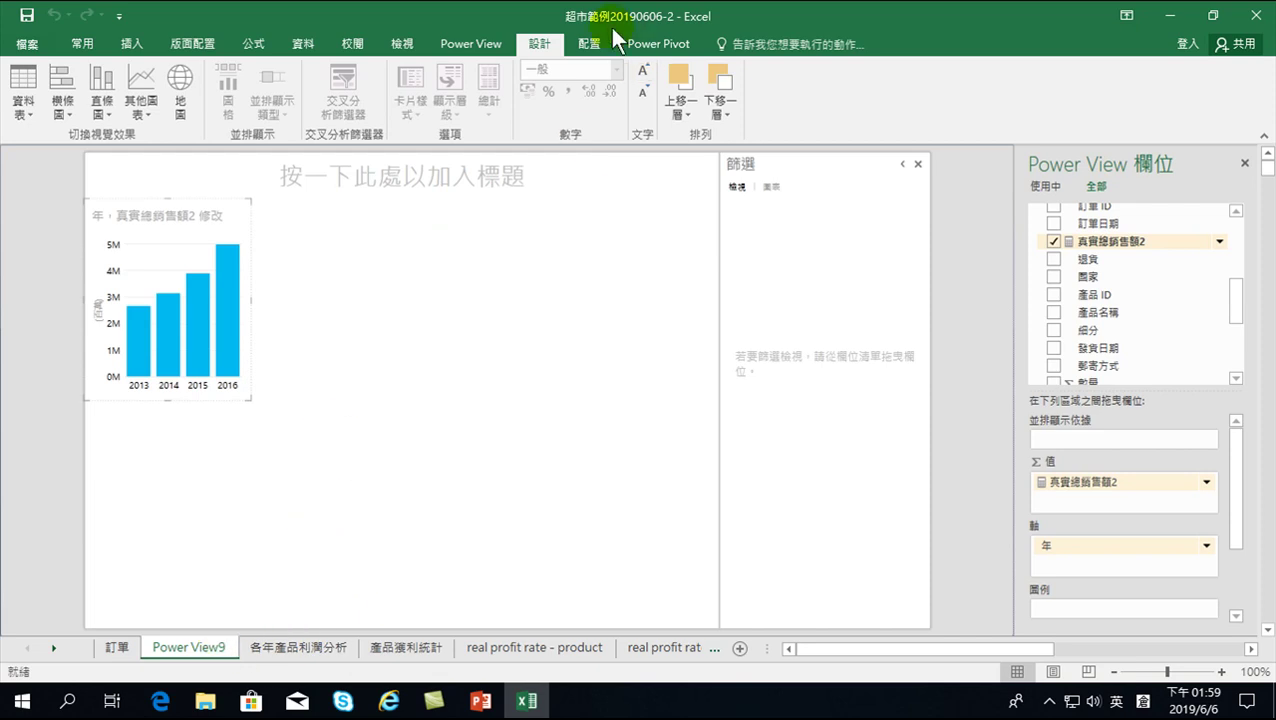
click(657, 40)
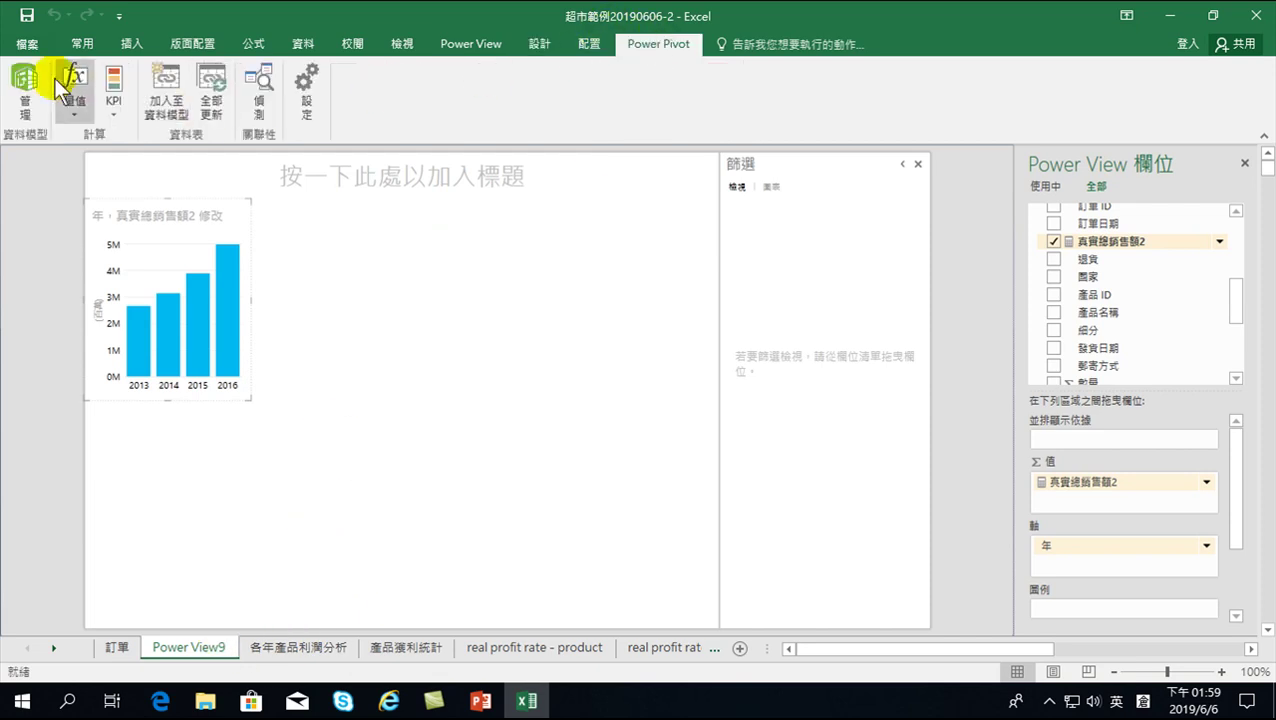
click(24, 88)
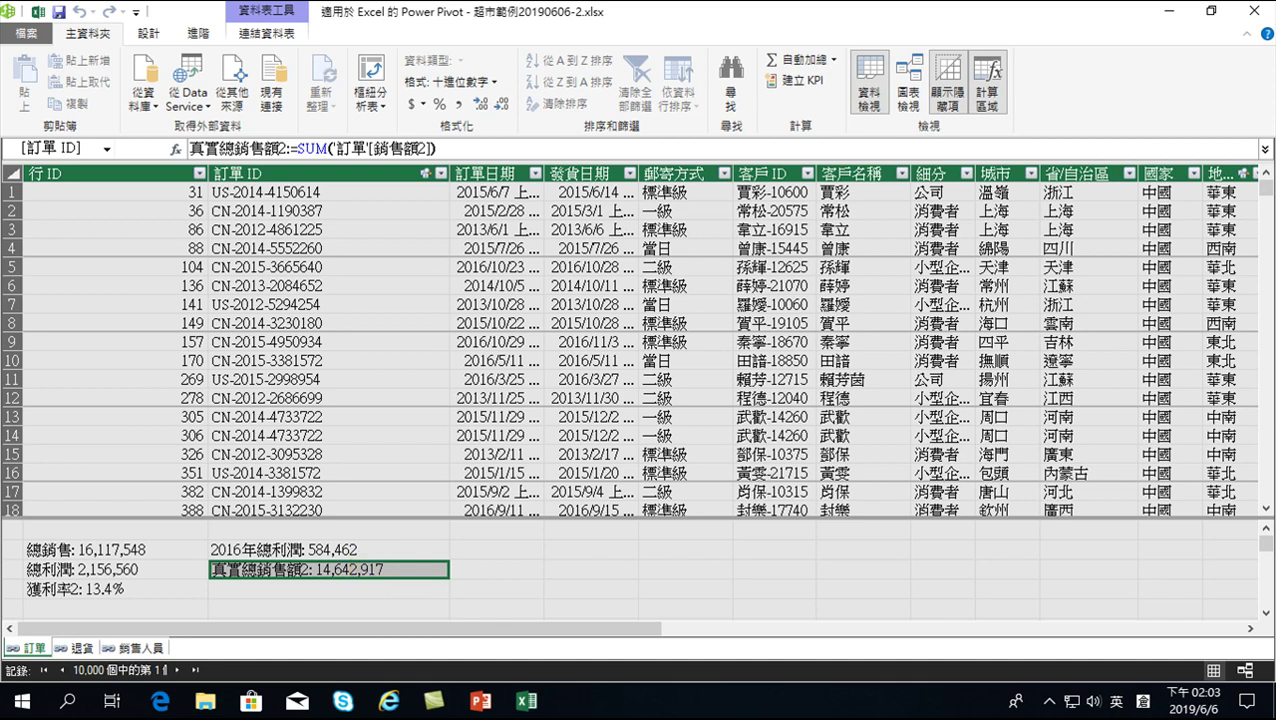
mouse_move(631, 629)
mouse_down()
mouse_move(678, 632)
mouse_move(620, 630)
mouse_up()
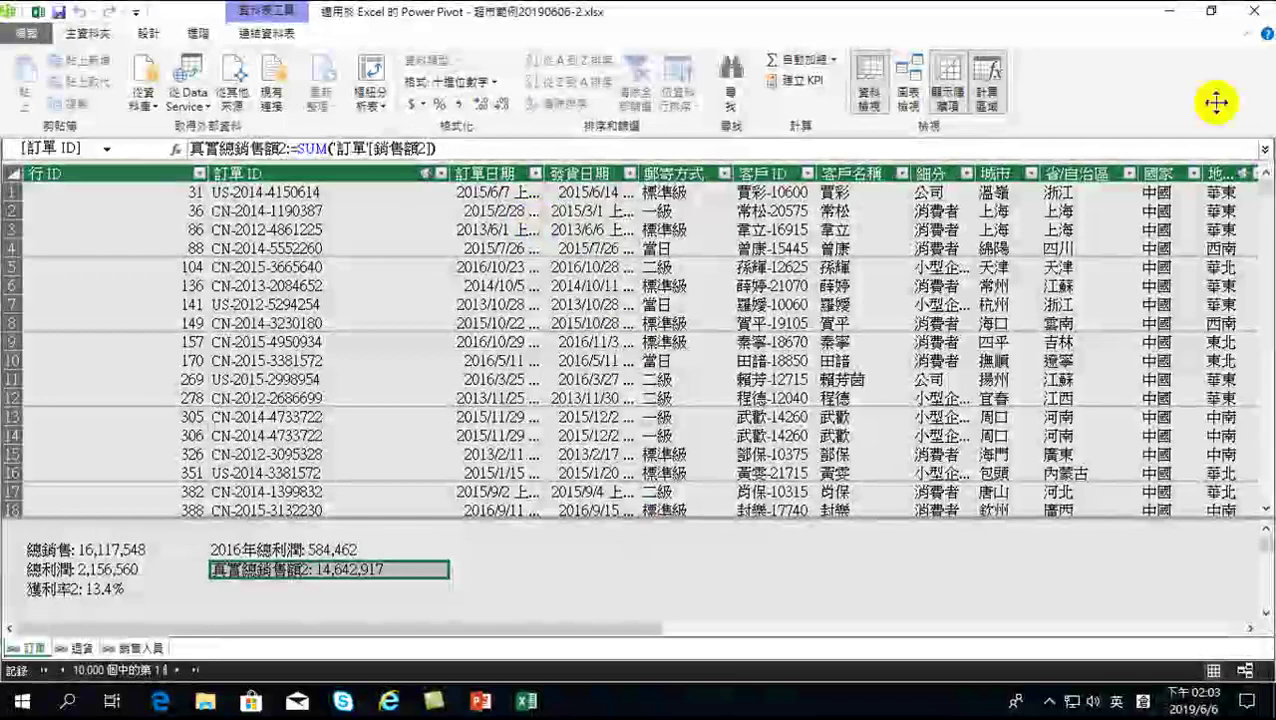
click(1256, 12)
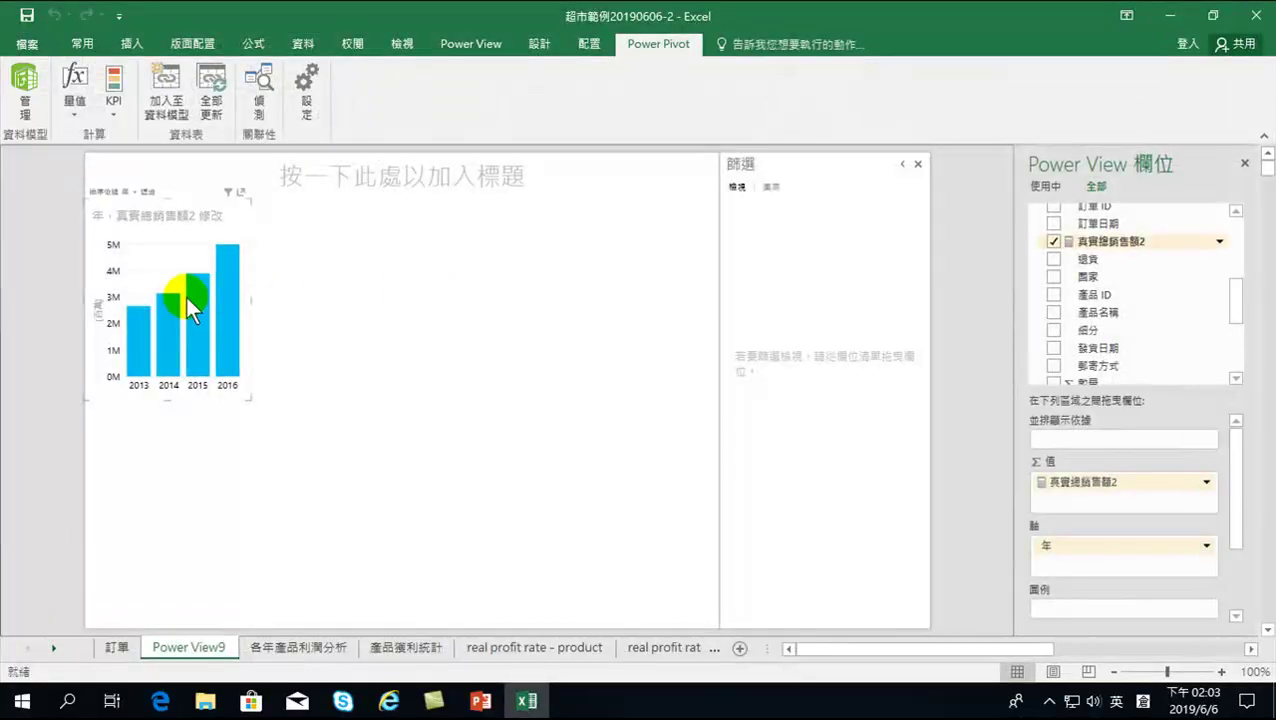
Reopen the Power Pivot data window and scroll the 訂單 table right to 銷售額2.
mouse_move(170, 332)
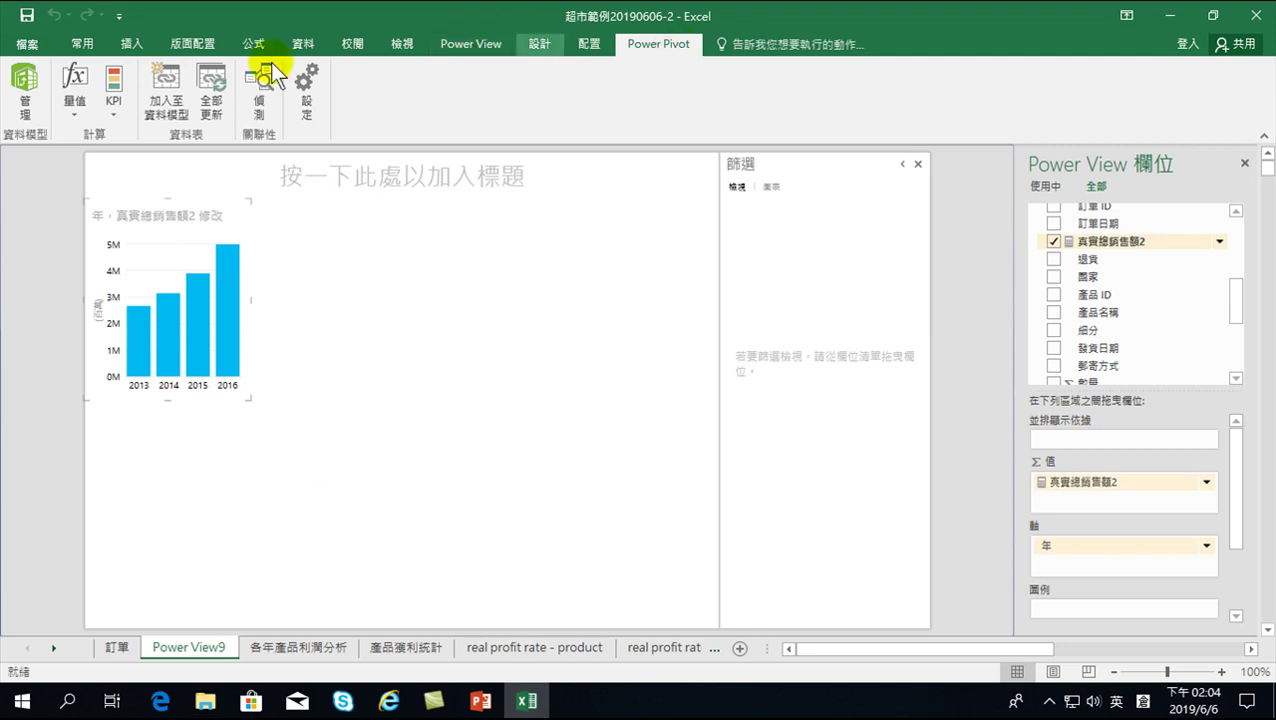
click(25, 88)
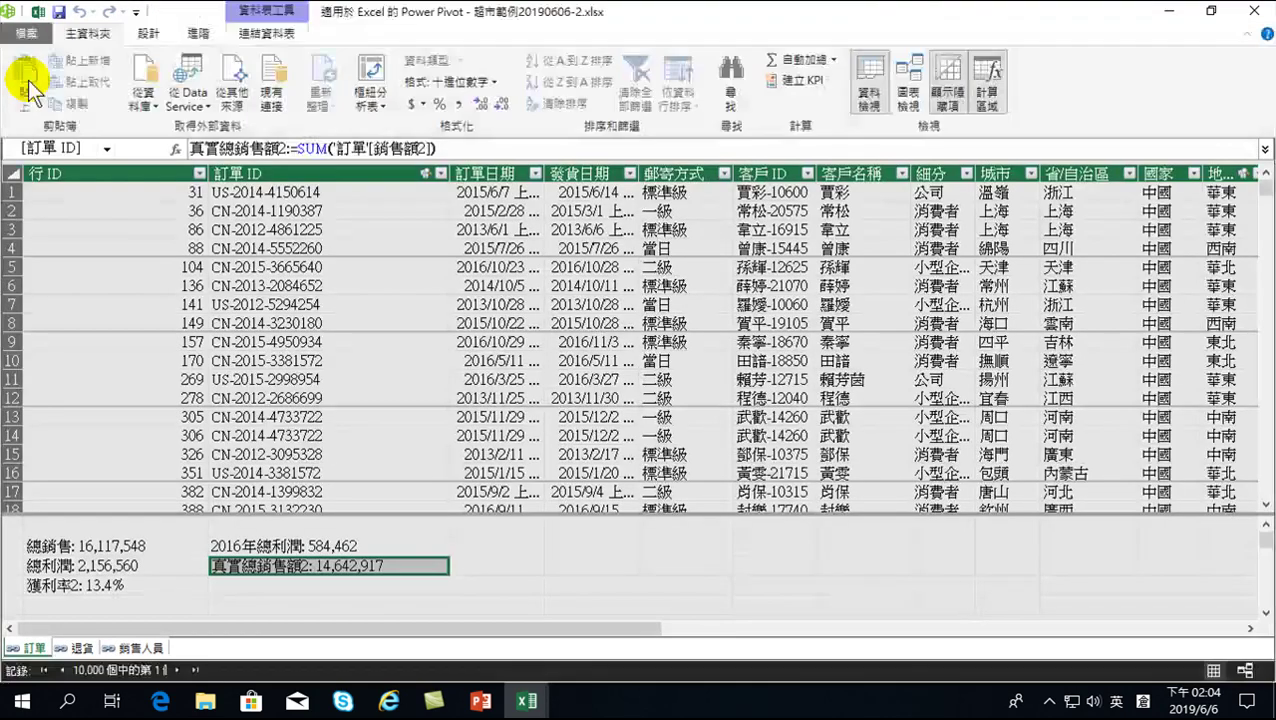
drag(527, 628, 1154, 627)
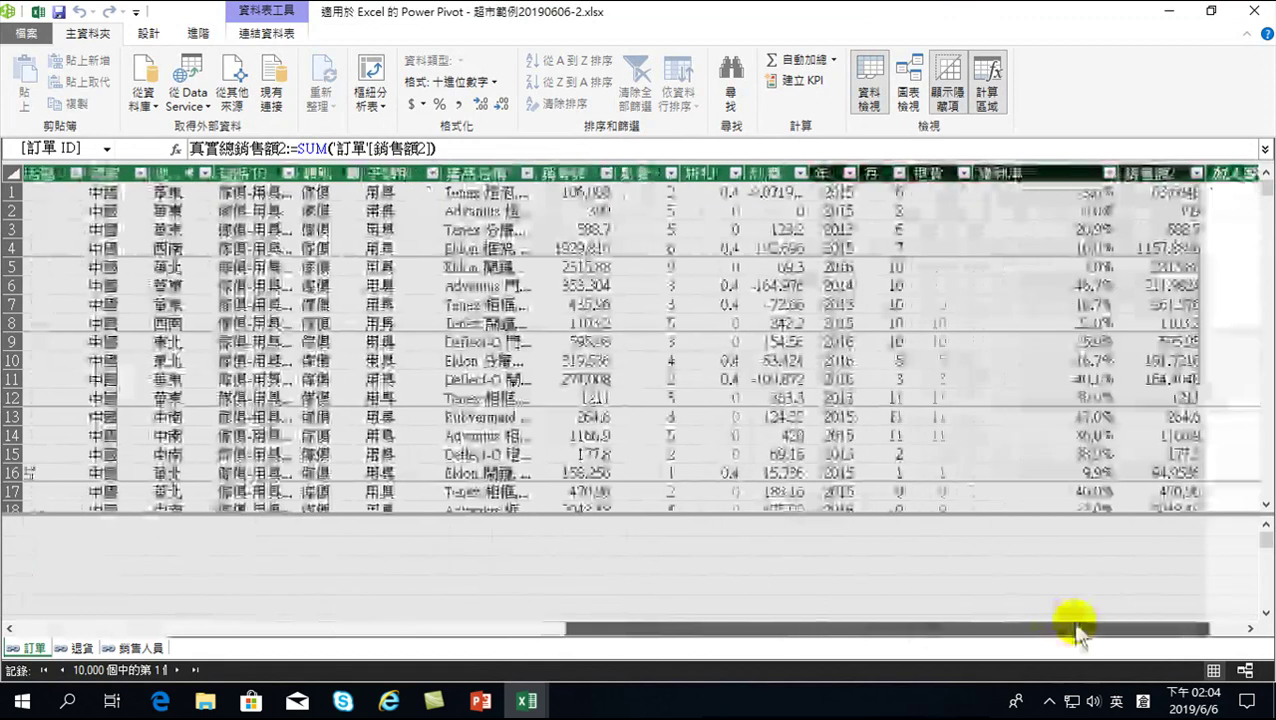
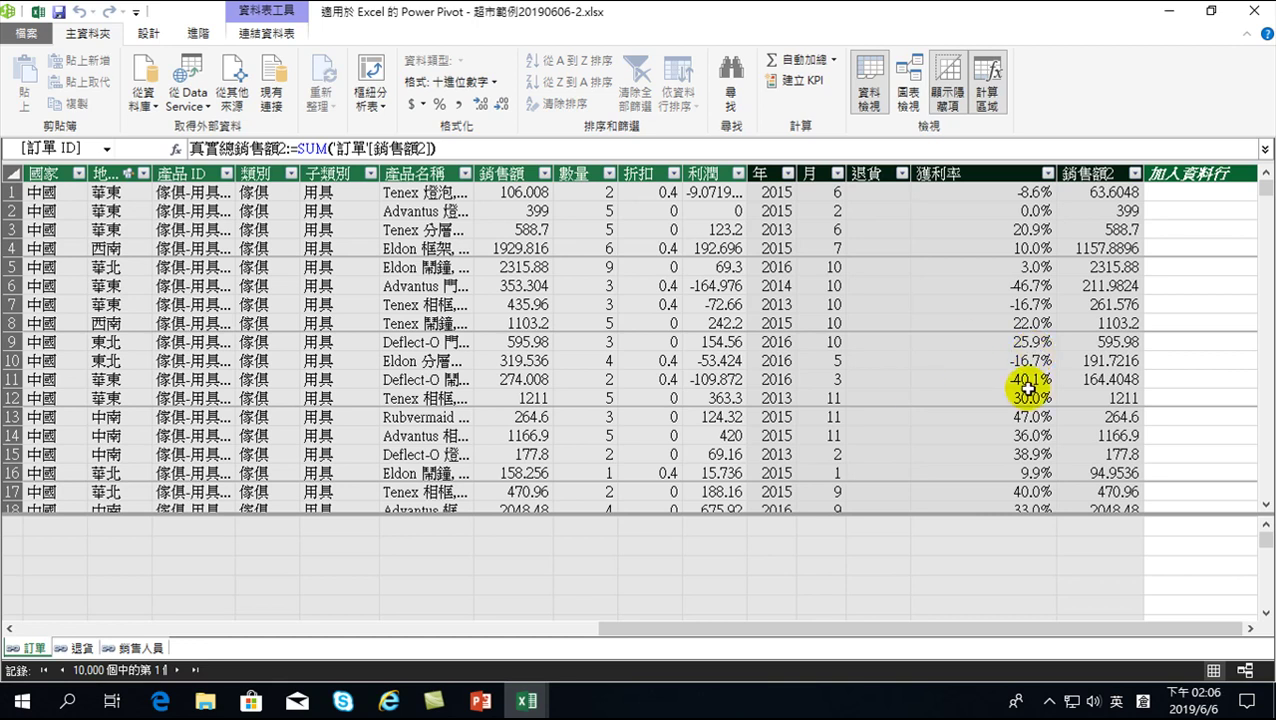
Scroll the 訂單 grid back left and select the empty calculation cell below 真實總銷售額2.
drag(873, 630, 518, 660)
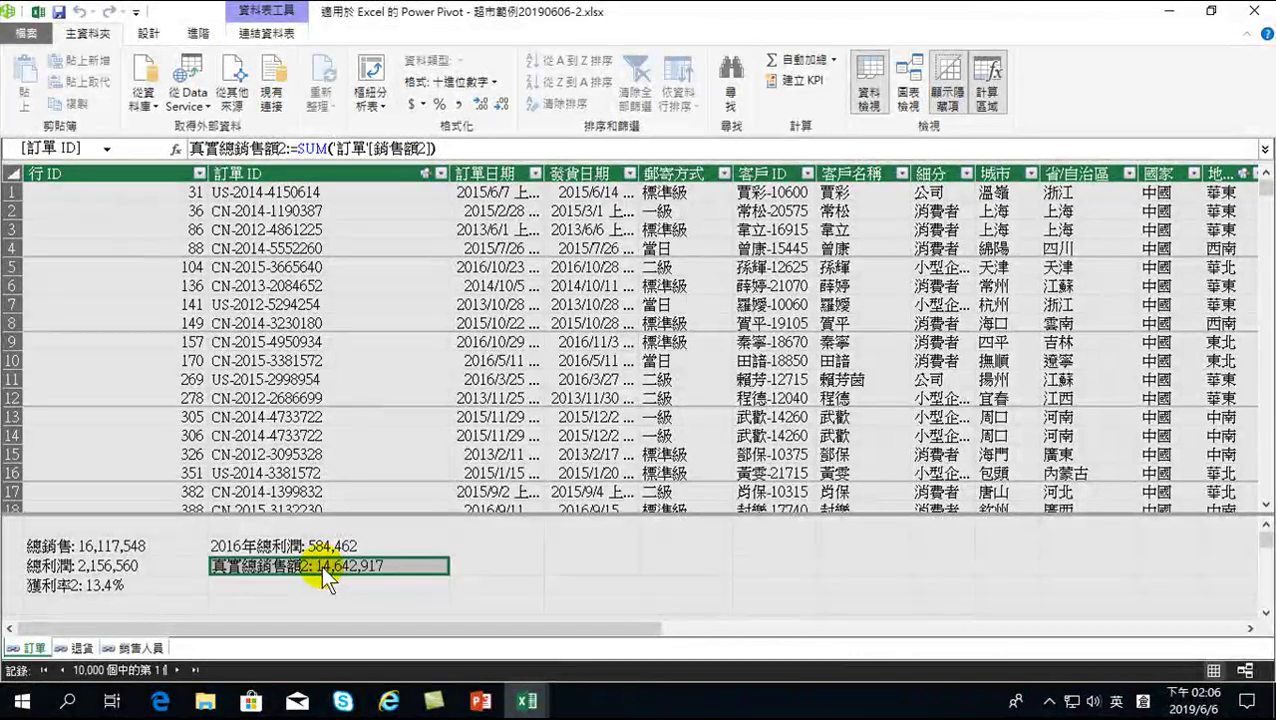
click(278, 584)
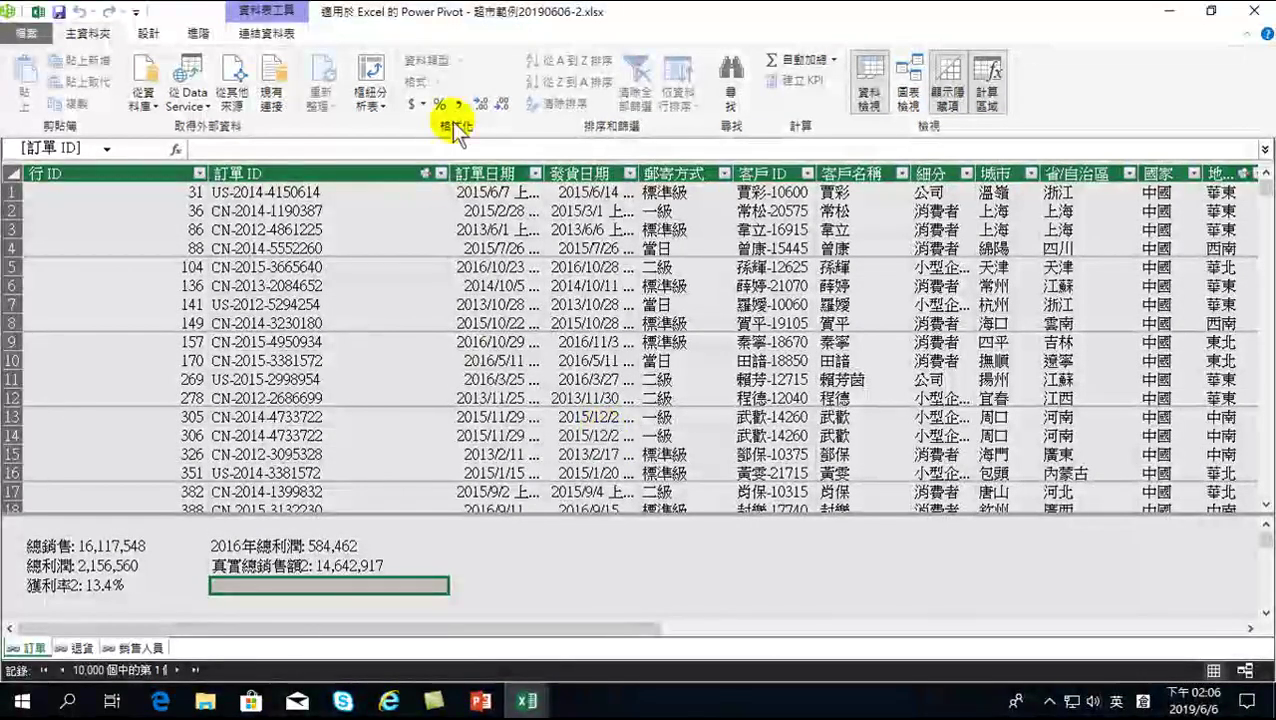
Start the measure 真實總銷售額3:= and insert SUMX from the function suggestions.
key(F2)
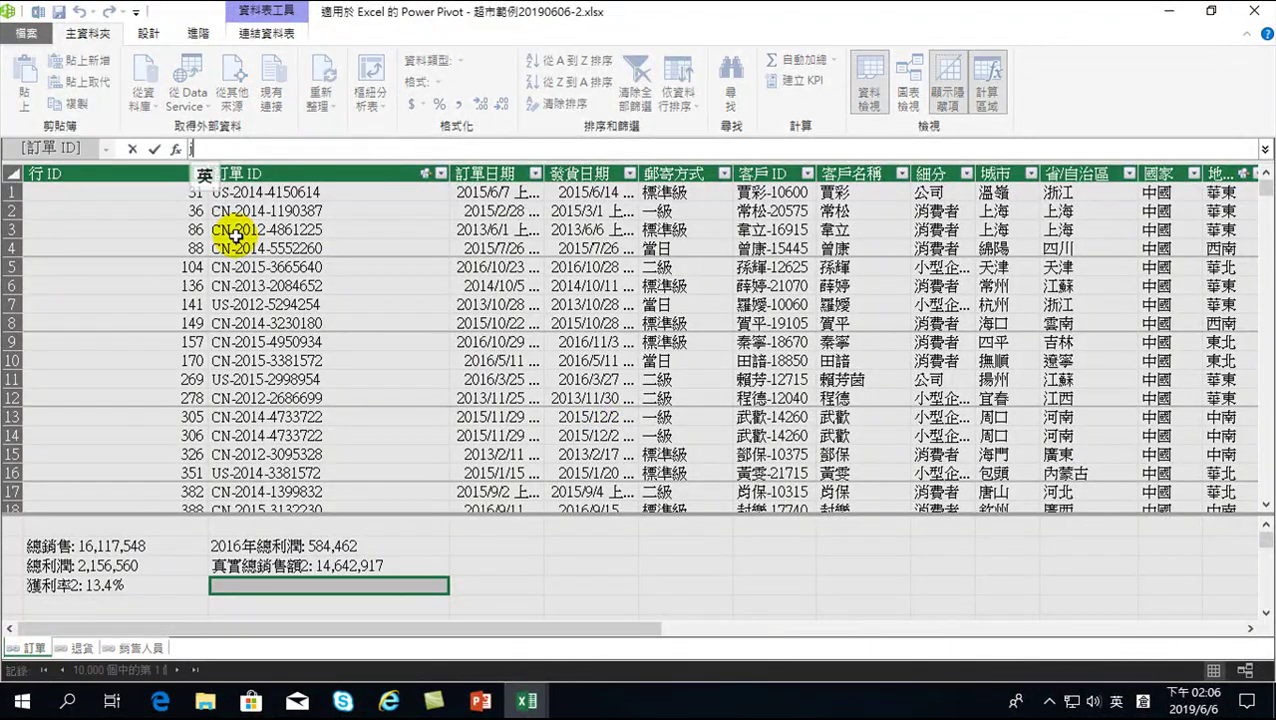
text(真)
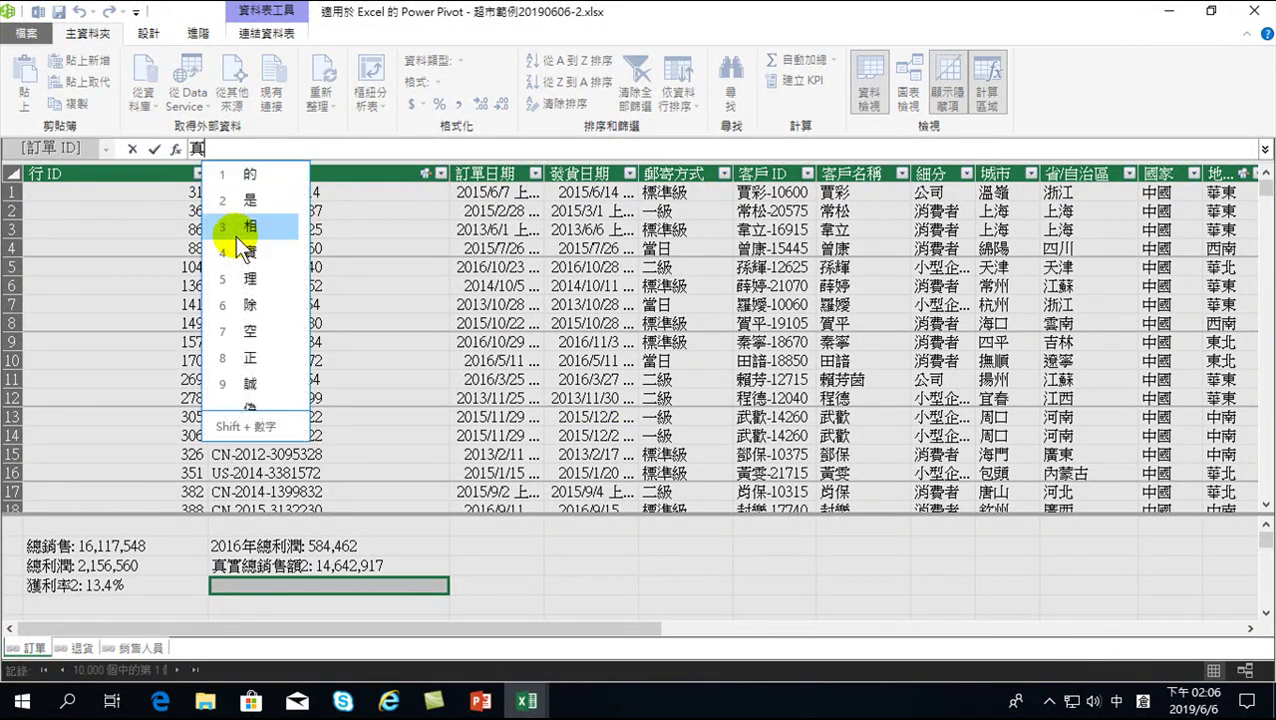
text(實總金火月)
text(銷售)
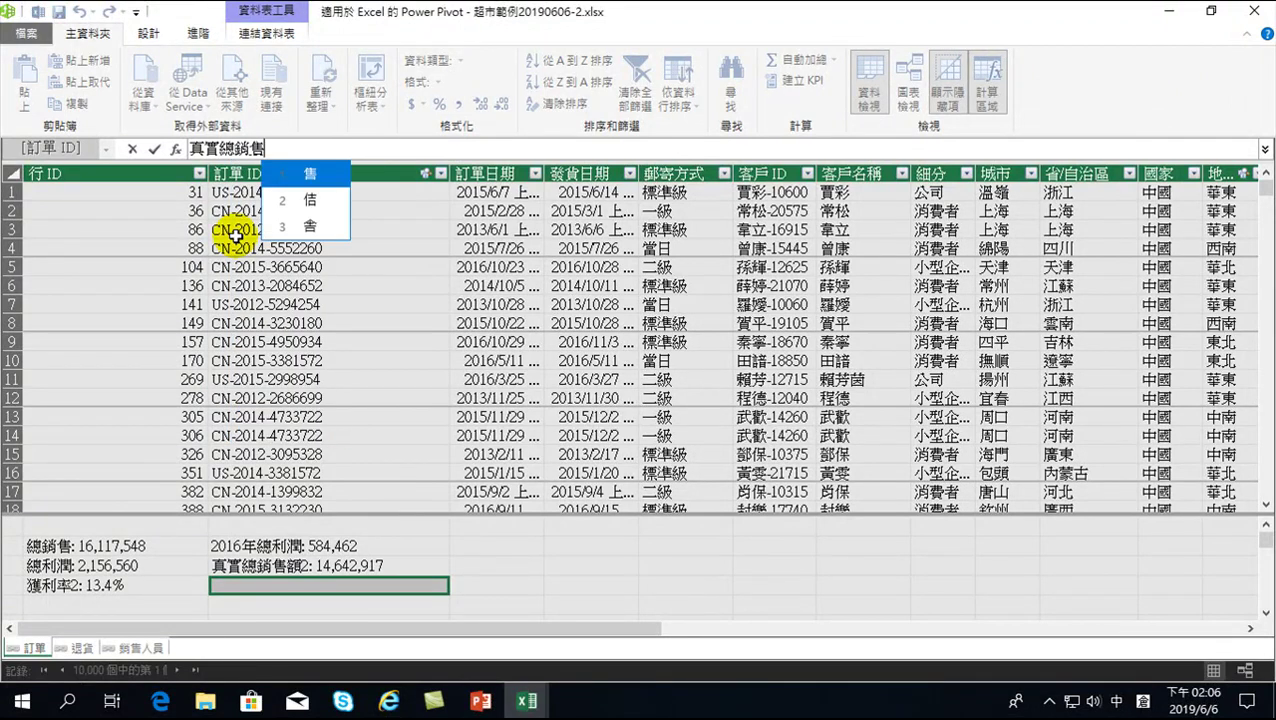
text(額)
key(Return)
text(3)
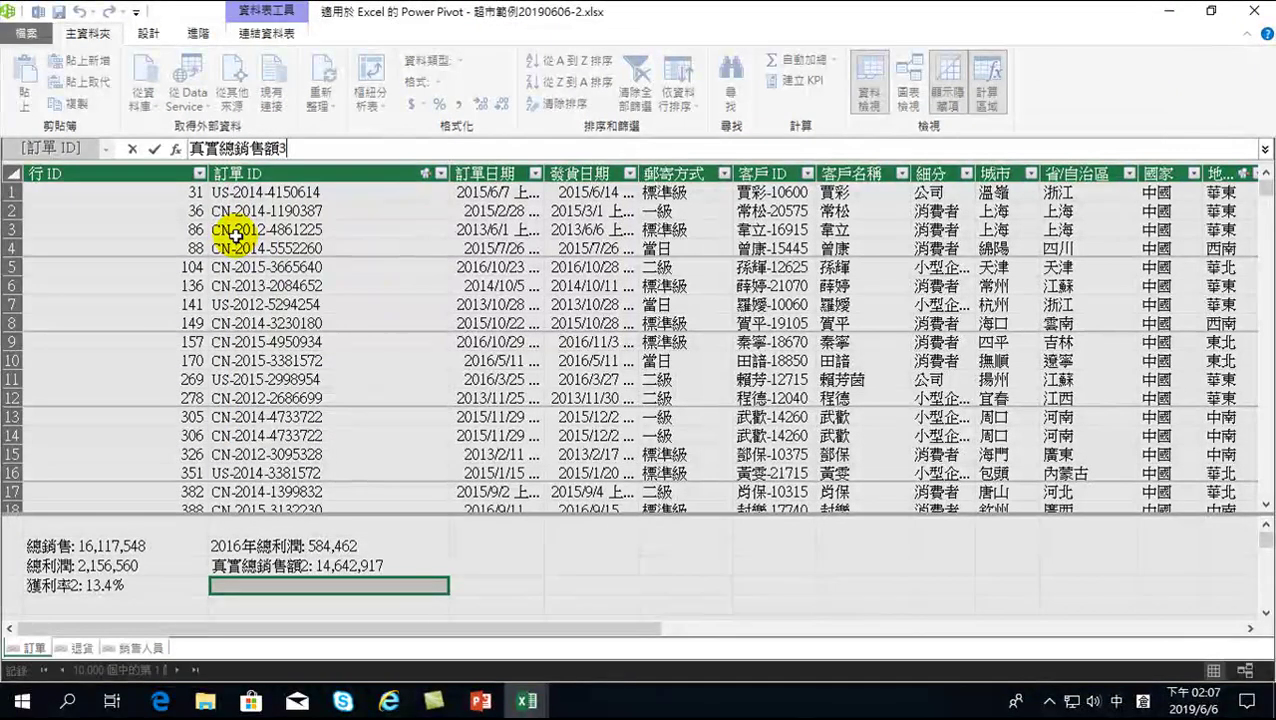
text(:=)
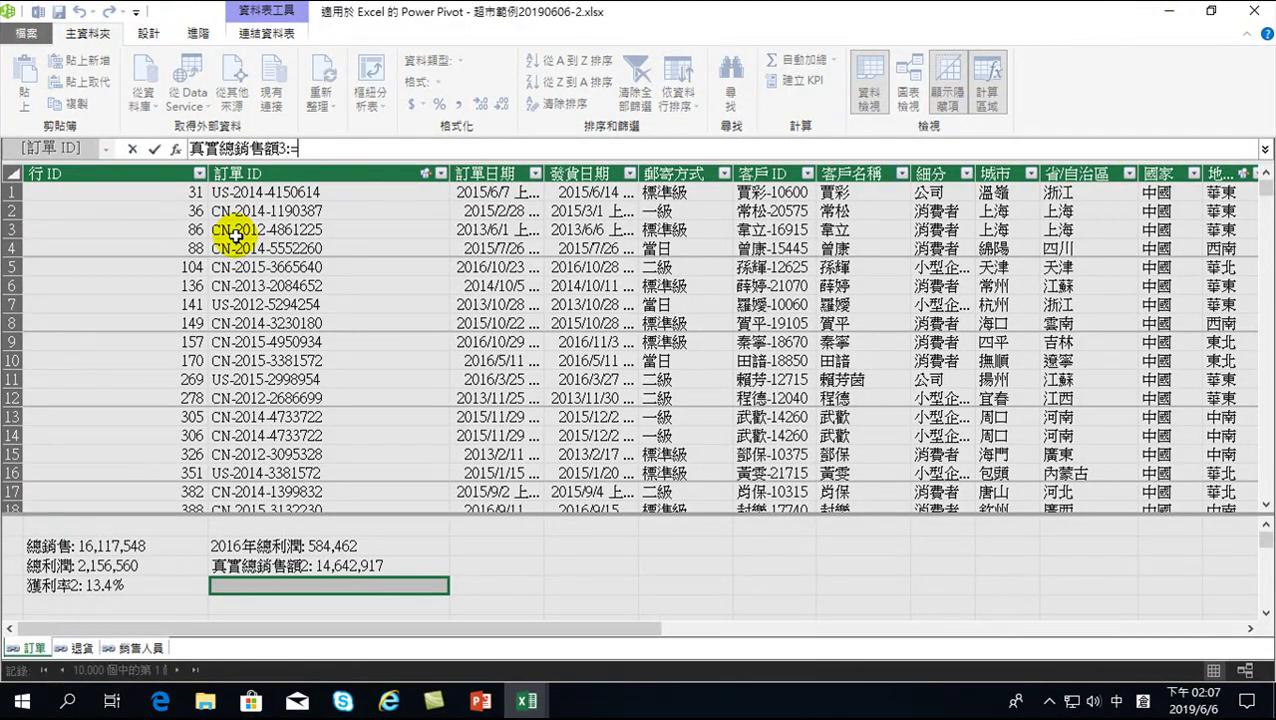
text(su)
key(shift)
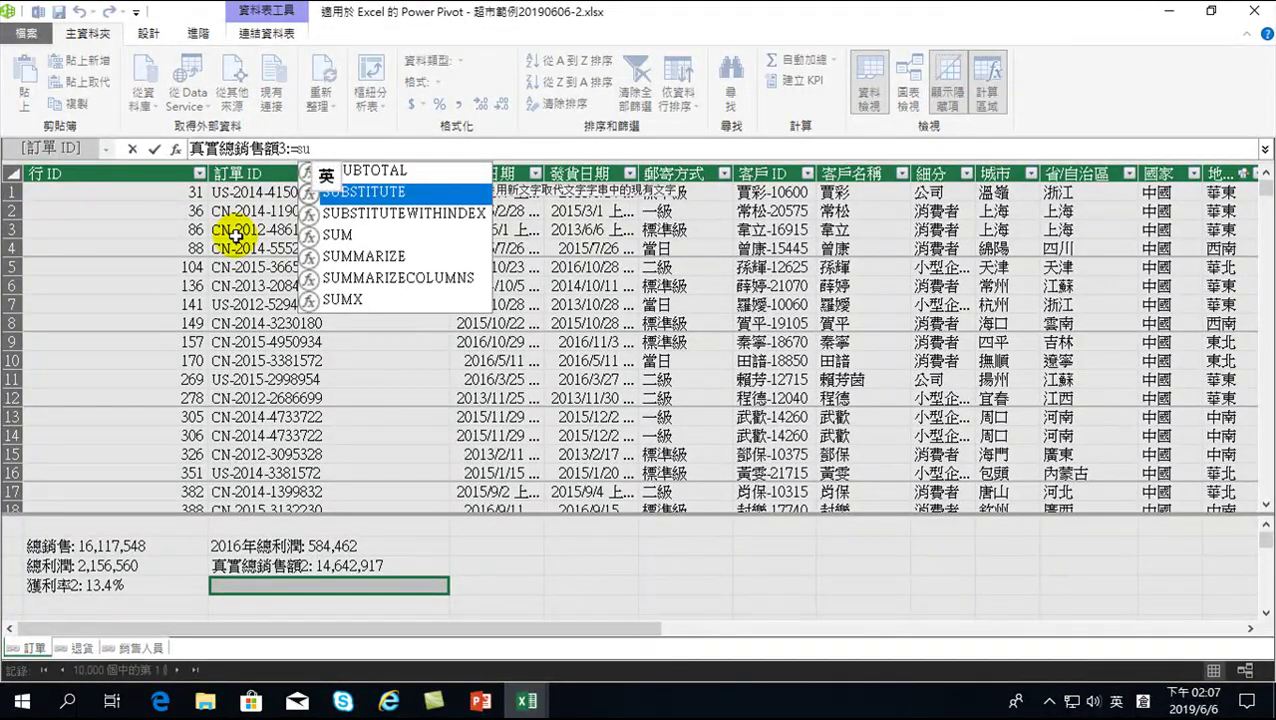
key(Down)
key(Down)
key(Down)
key(Down)
key(Down)
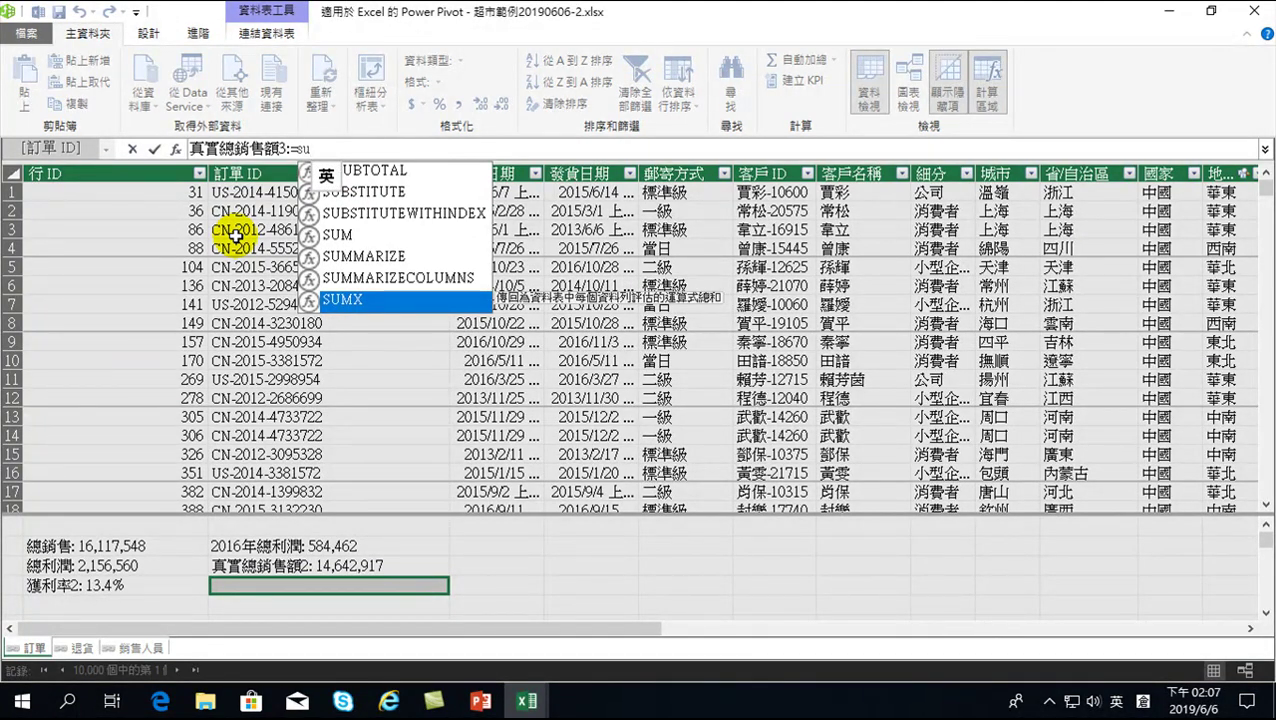
key(Tab)
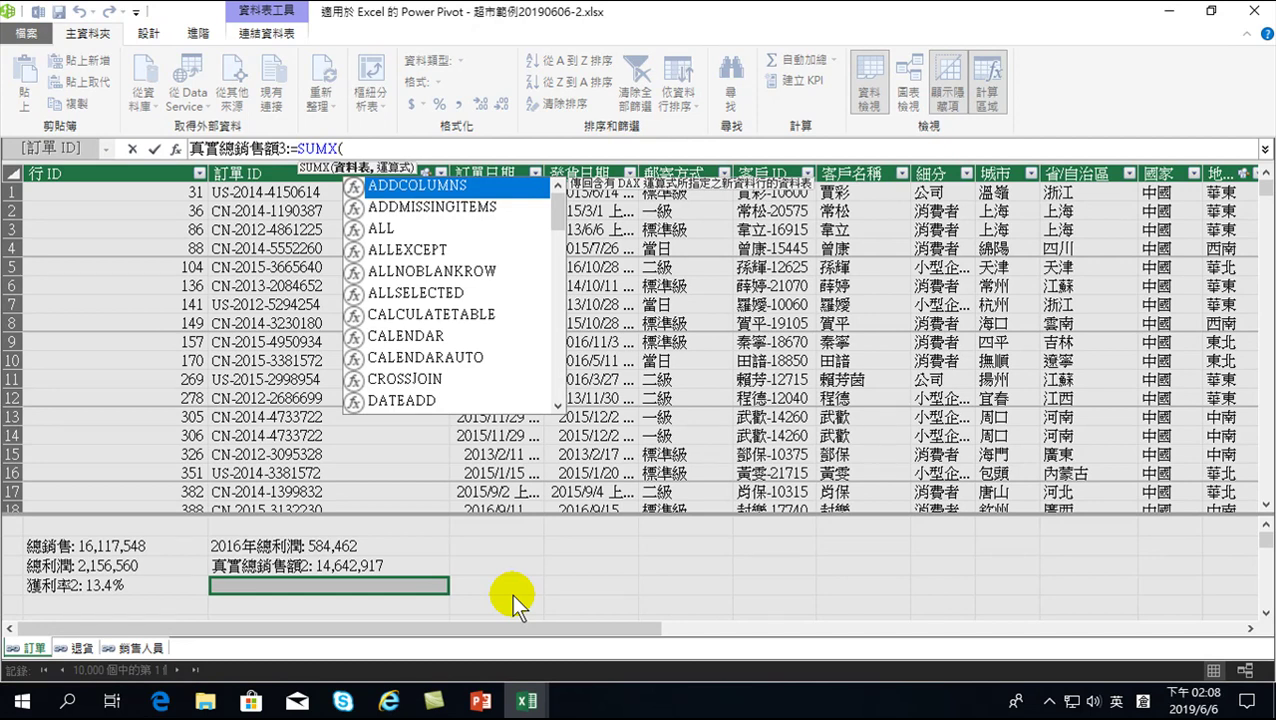
Enter the '訂單' table as SUMX's first argument, followed by a comma.
key(Down)
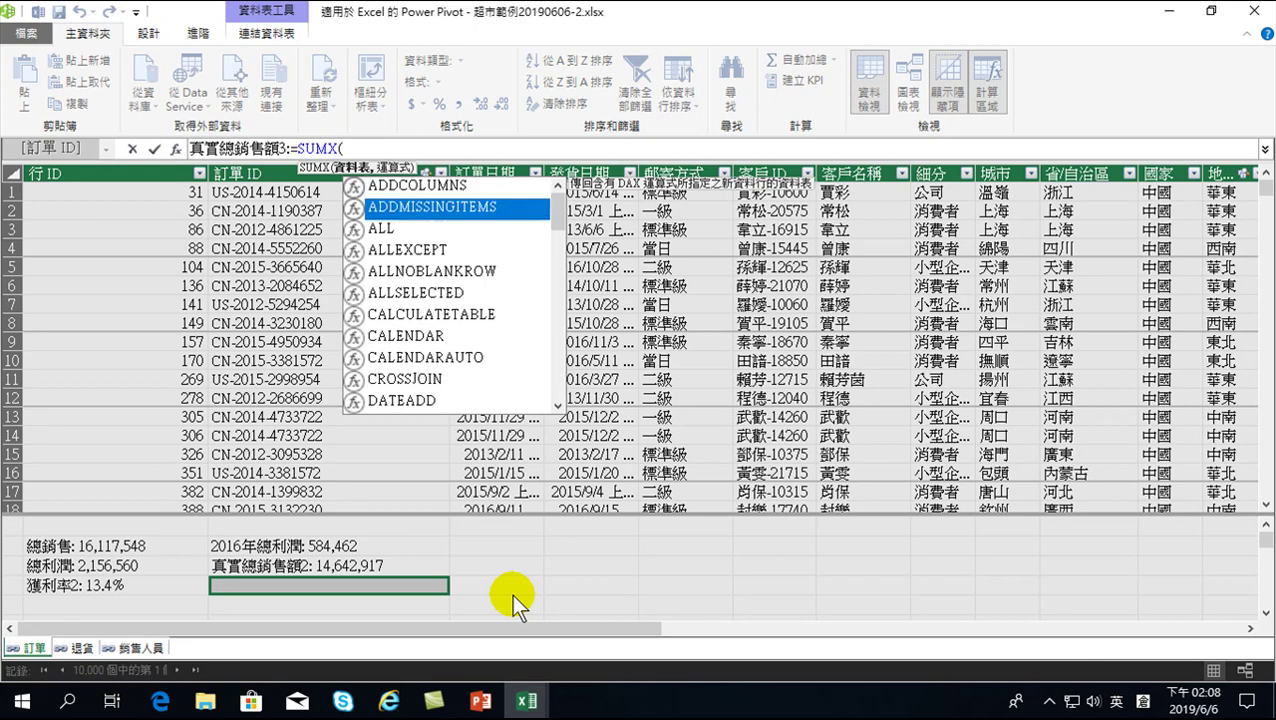
key(Down)
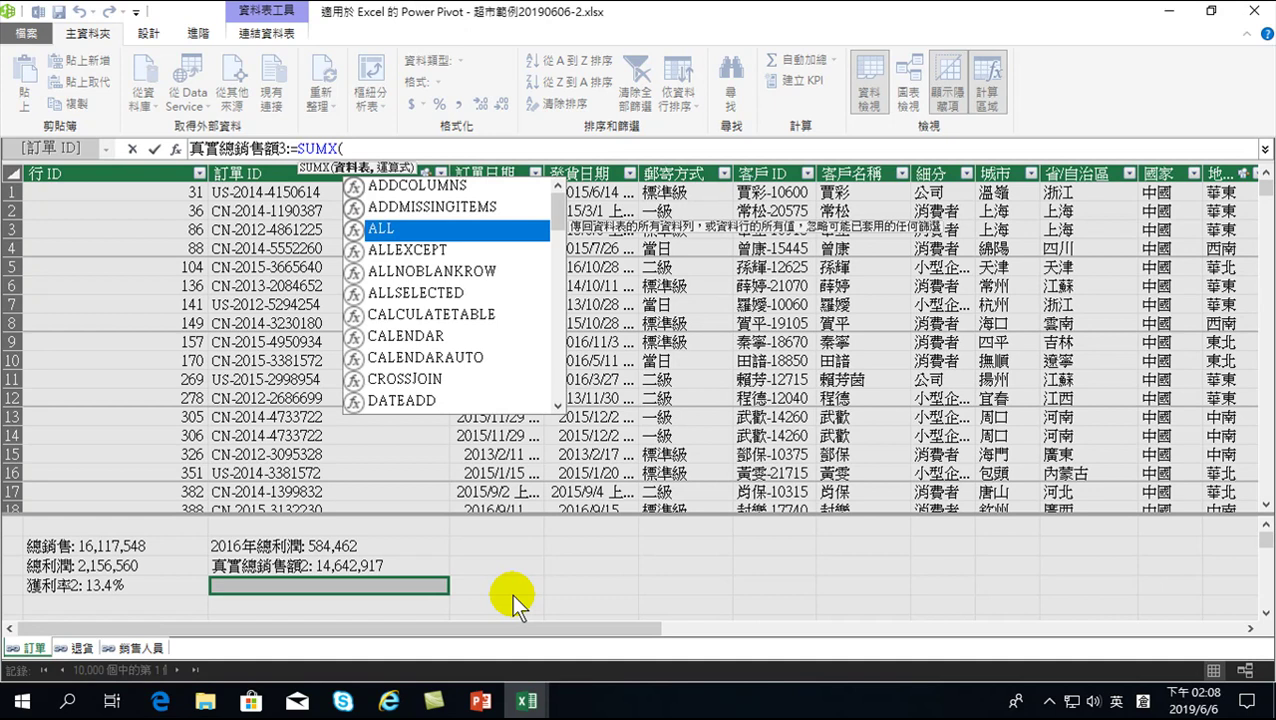
text(')
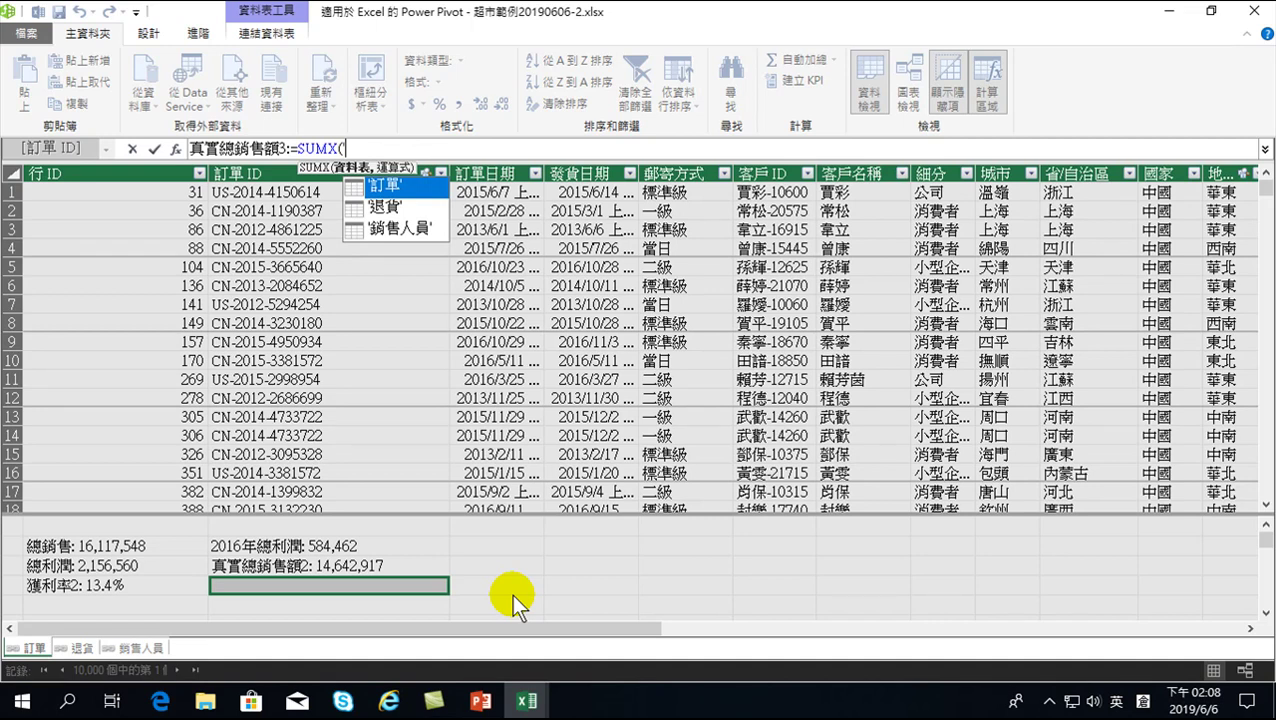
key(Tab)
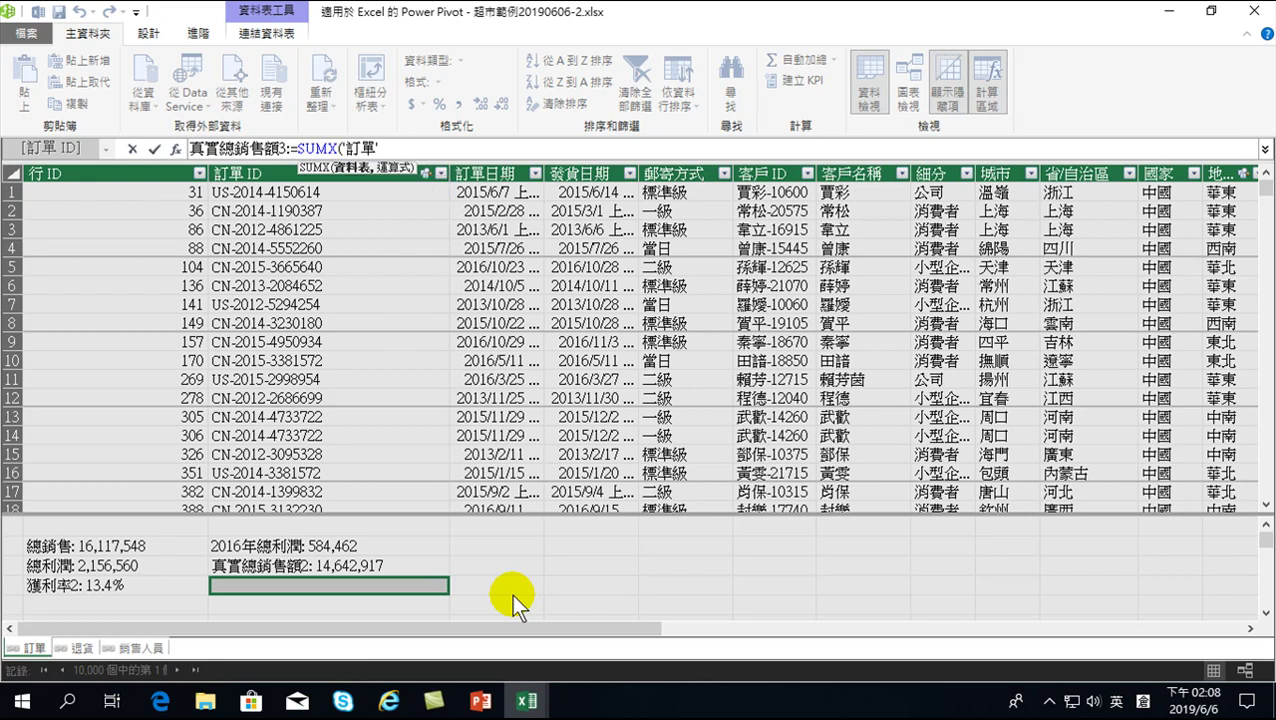
text(,)
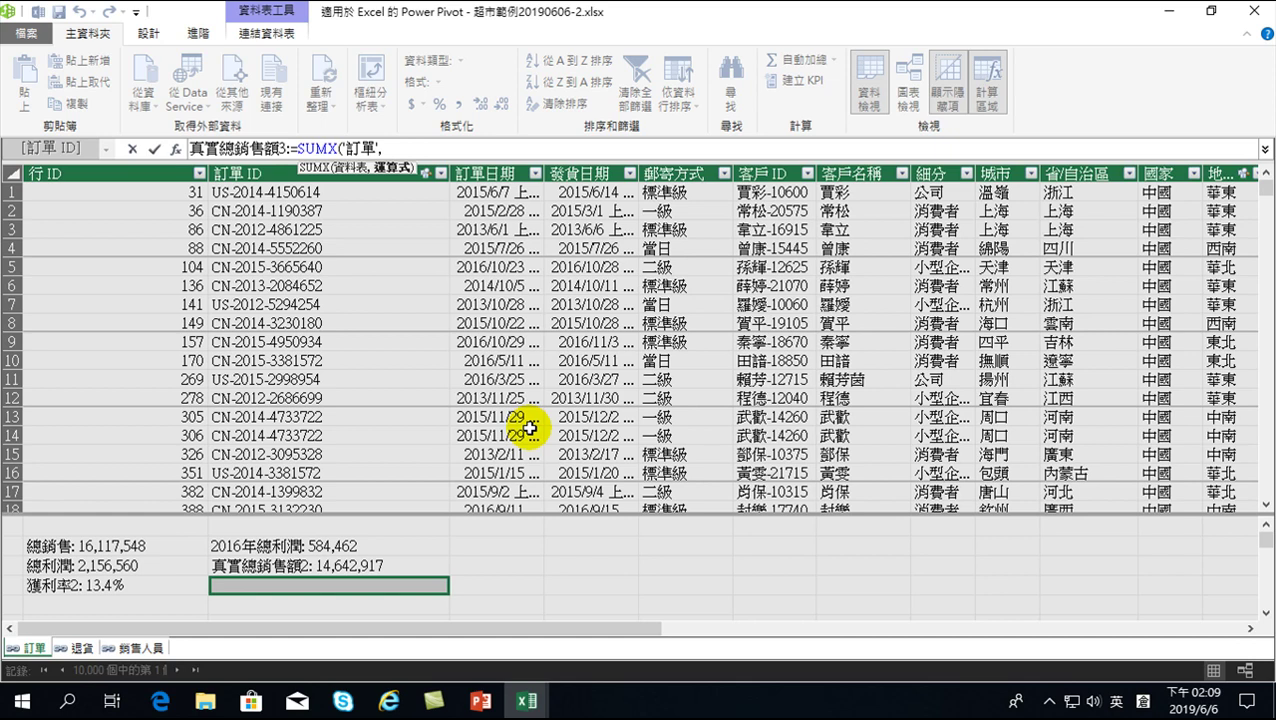
Add '訂單'[銷售額]*(1- as the start of the second SUMX argument.
text(')
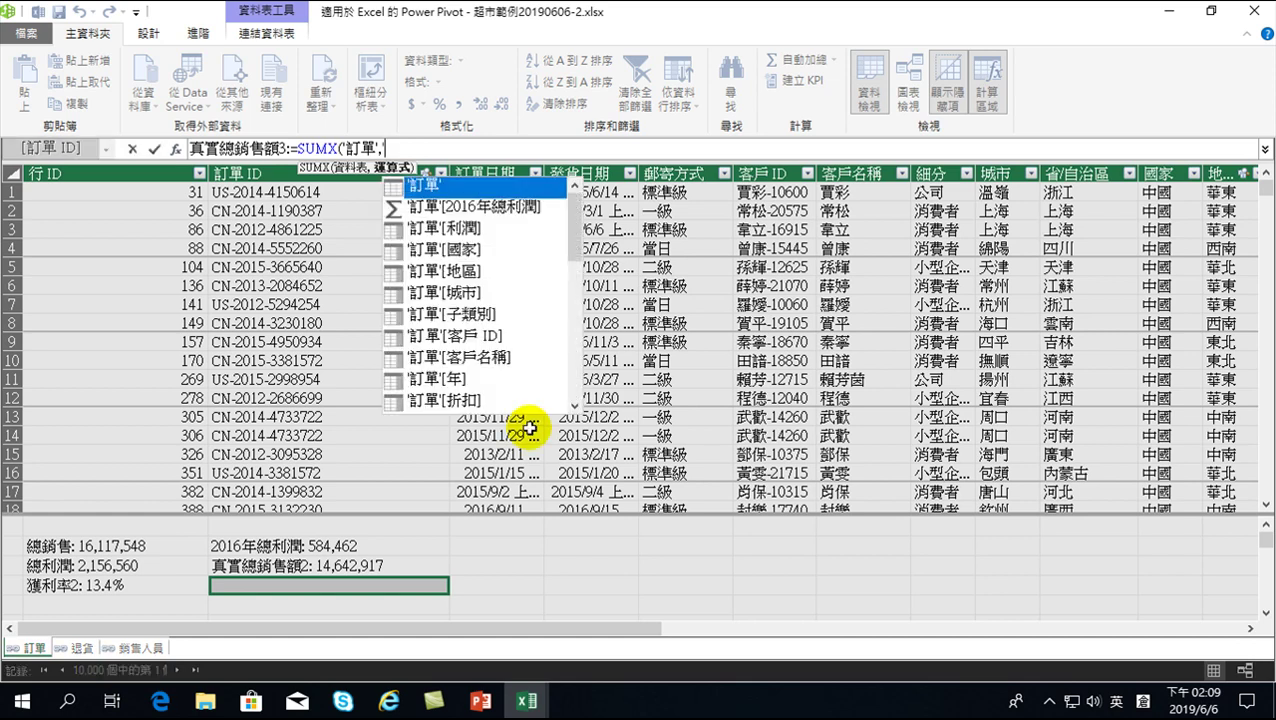
key(Down)
key(Down)
key(Down)
key(Down)
key(Down)
key(Down)
key(Down)
key(Down)
key(Down)
key(Down)
key(Down)
key(Down)
key(Down)
key(Down)
key(Down)
key(Down)
key(Down)
key(Down)
key(Down)
key(Down)
key(Down)
key(Down)
key(Up)
key(Up)
key(Up)
key(Down)
key(Down)
key(Down)
key(Down)
key(Down)
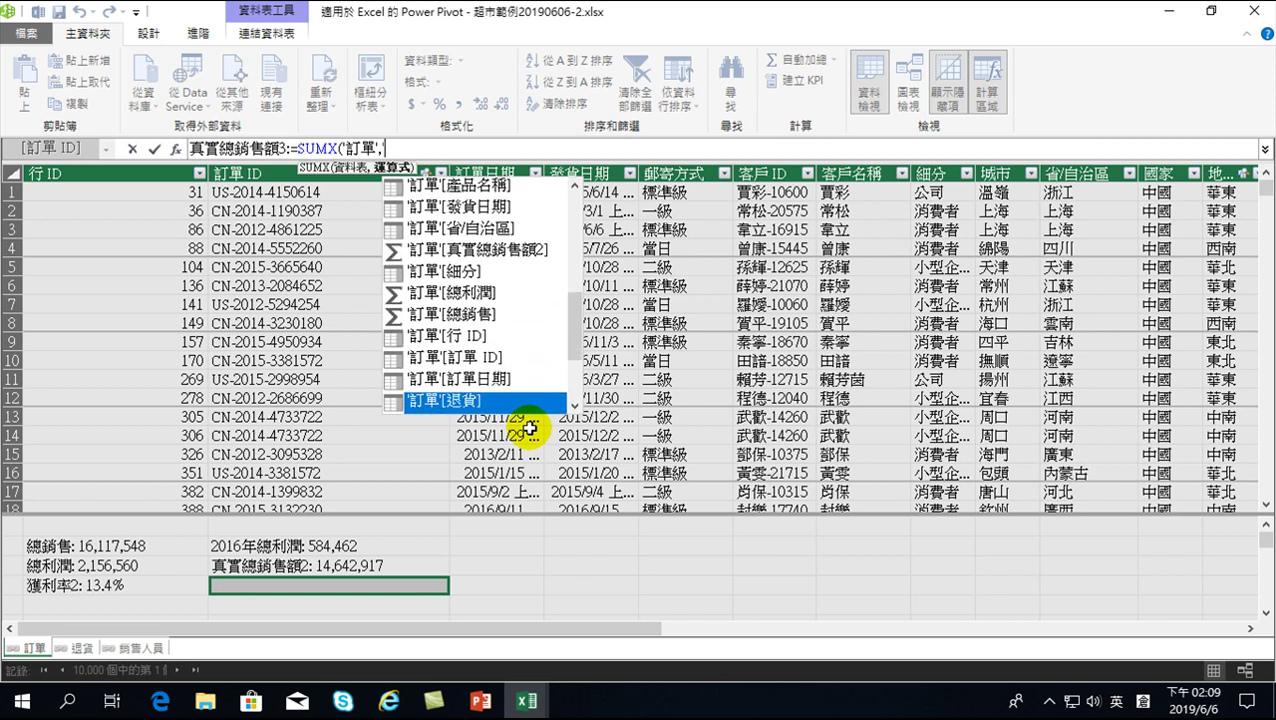
key(Down)
key(Down)
key(Down)
key(Up)
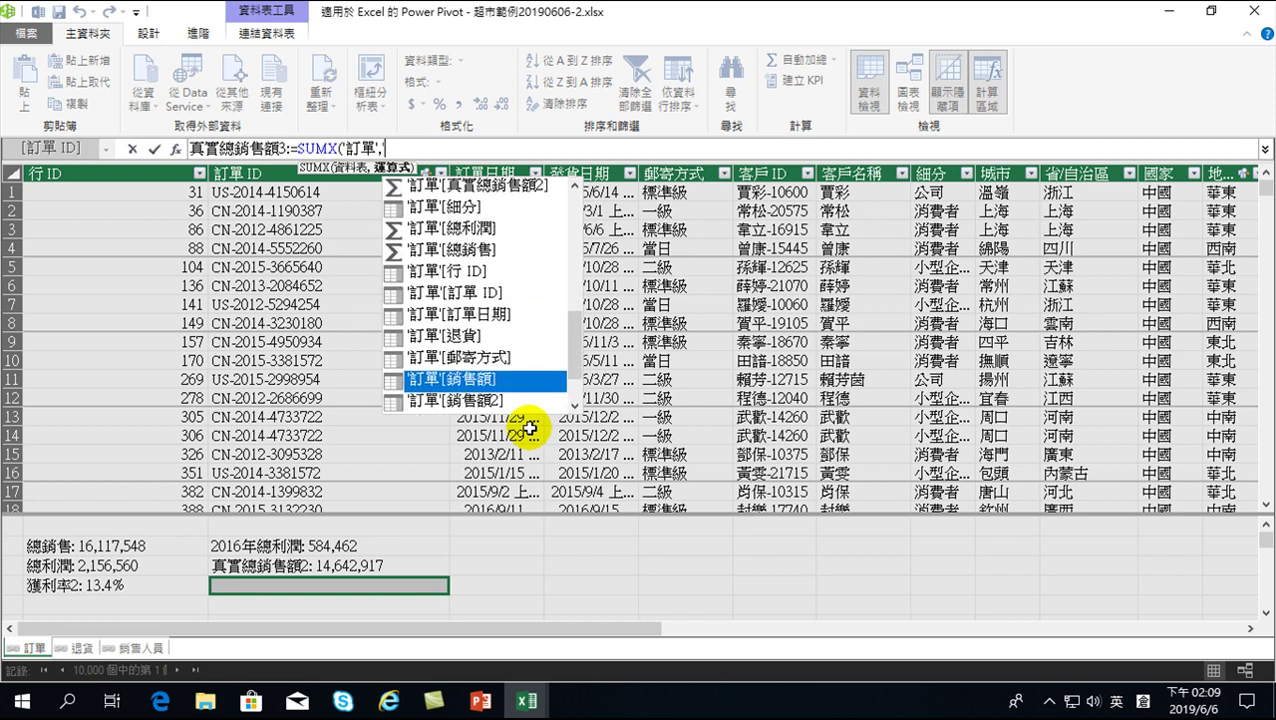
key(Tab)
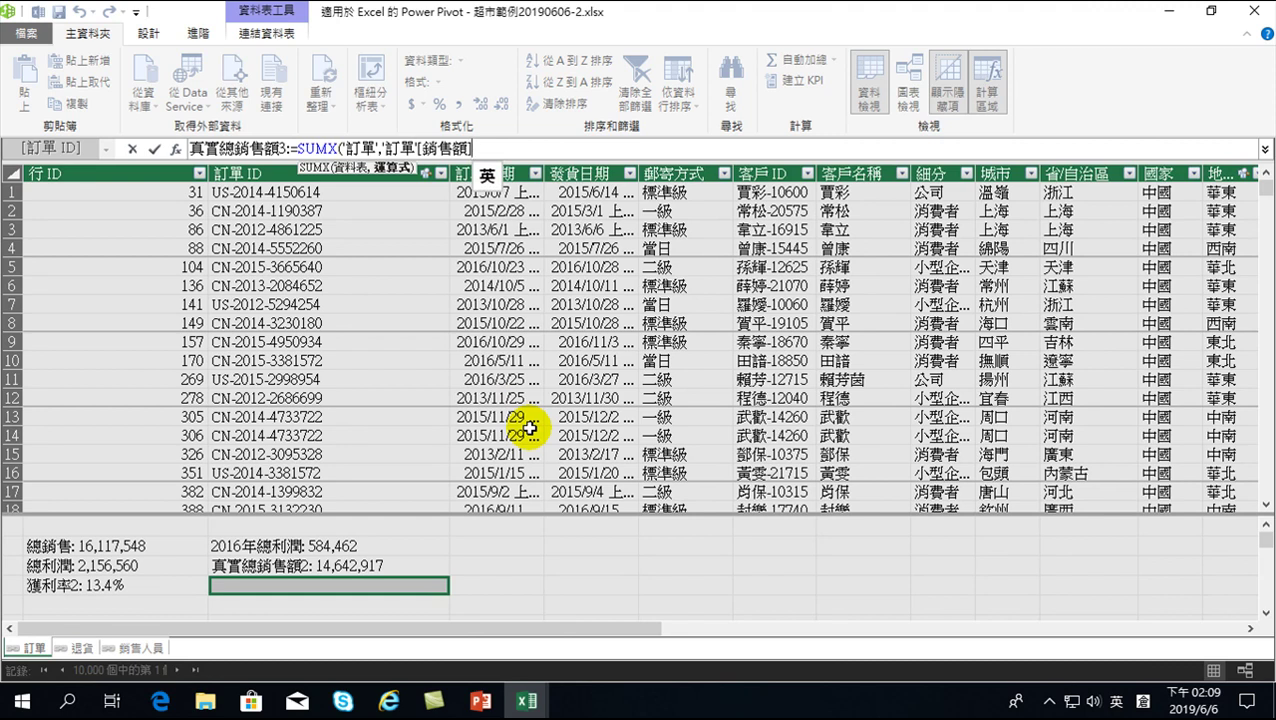
text(*)
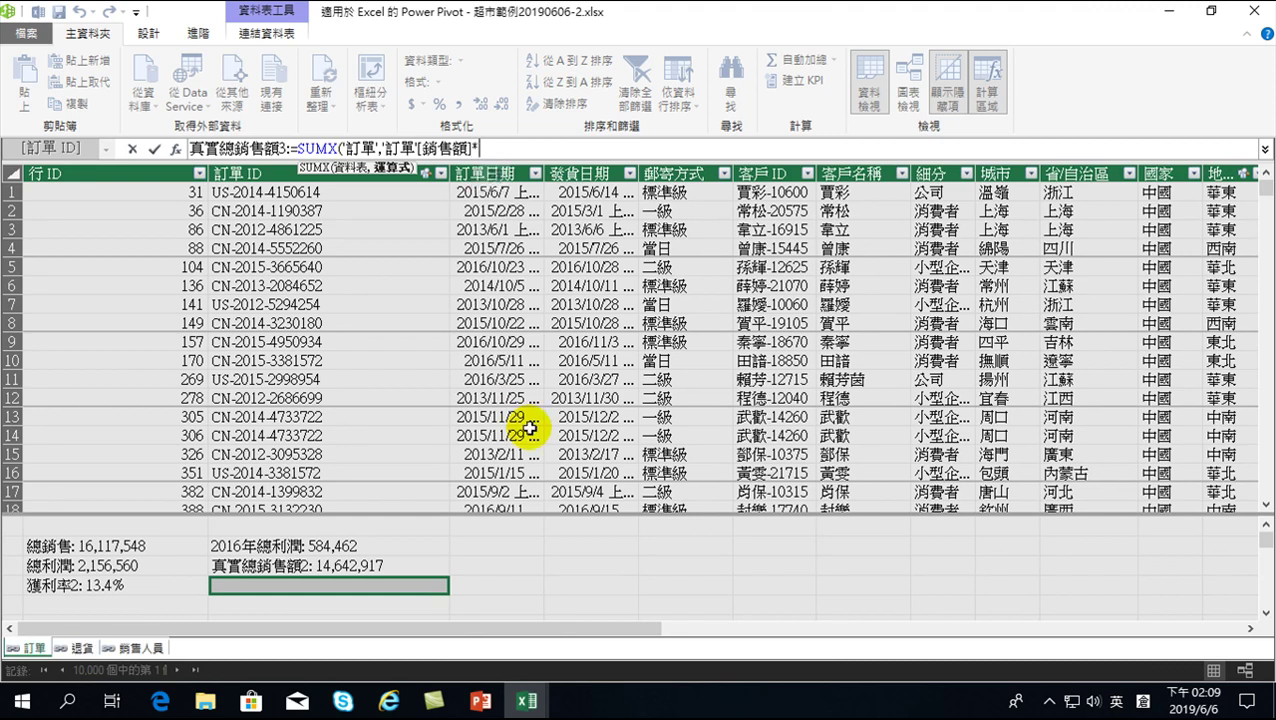
text(()
text(1-)
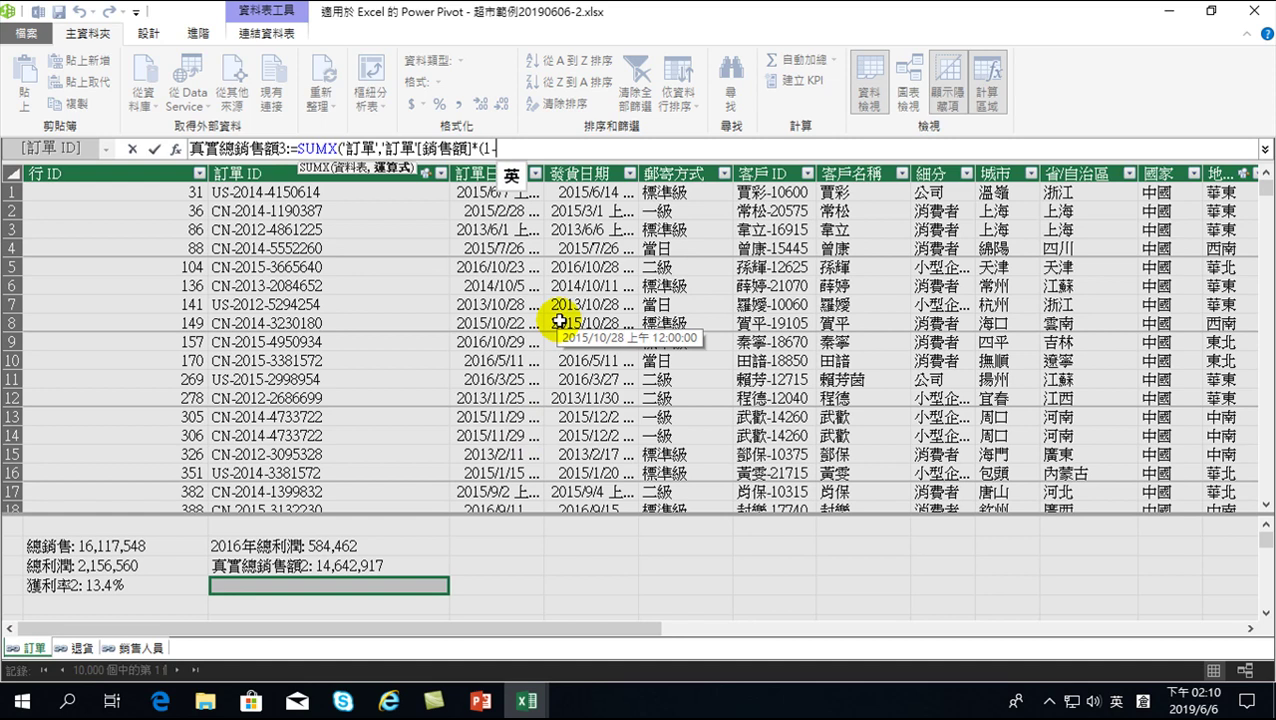
Finish the formula with '訂單'[折扣])) and commit the 真實總銷售額3 measure.
text(')
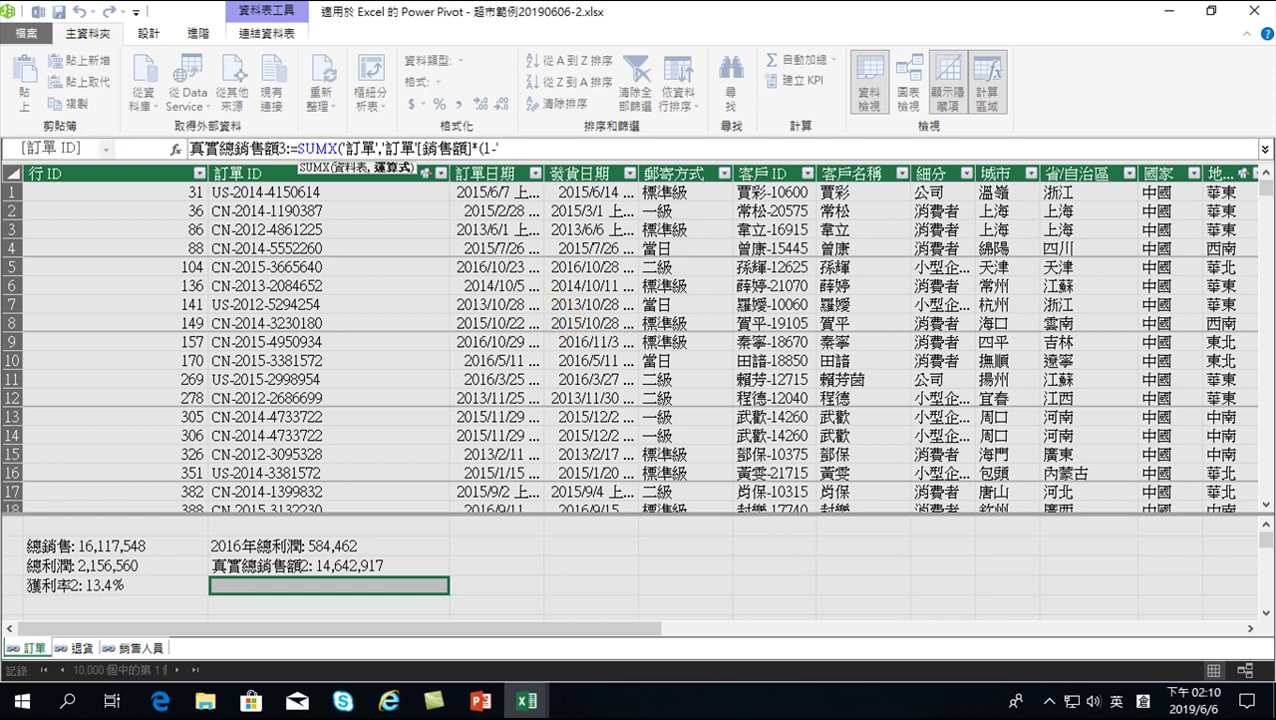
key(Down)
key(Down)
key(Down)
key(Down)
key(Down)
key(Down)
key(Down)
key(Down)
key(Down)
key(Tab)
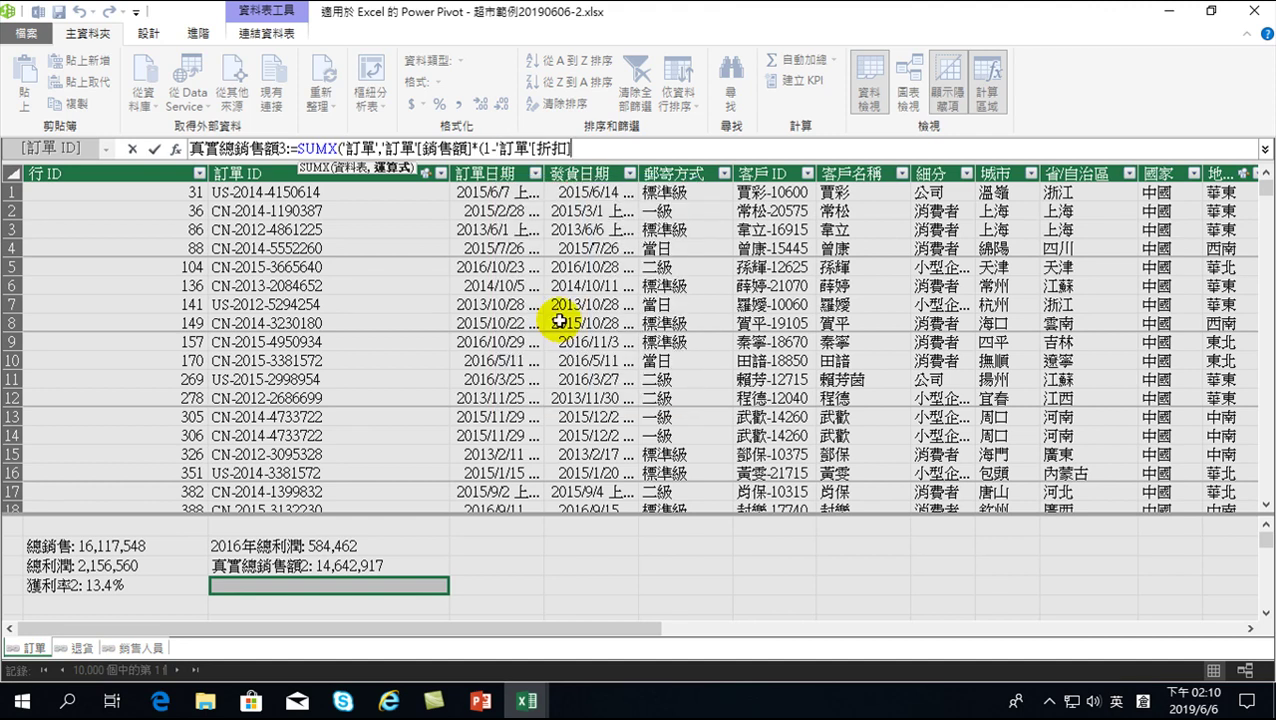
text())
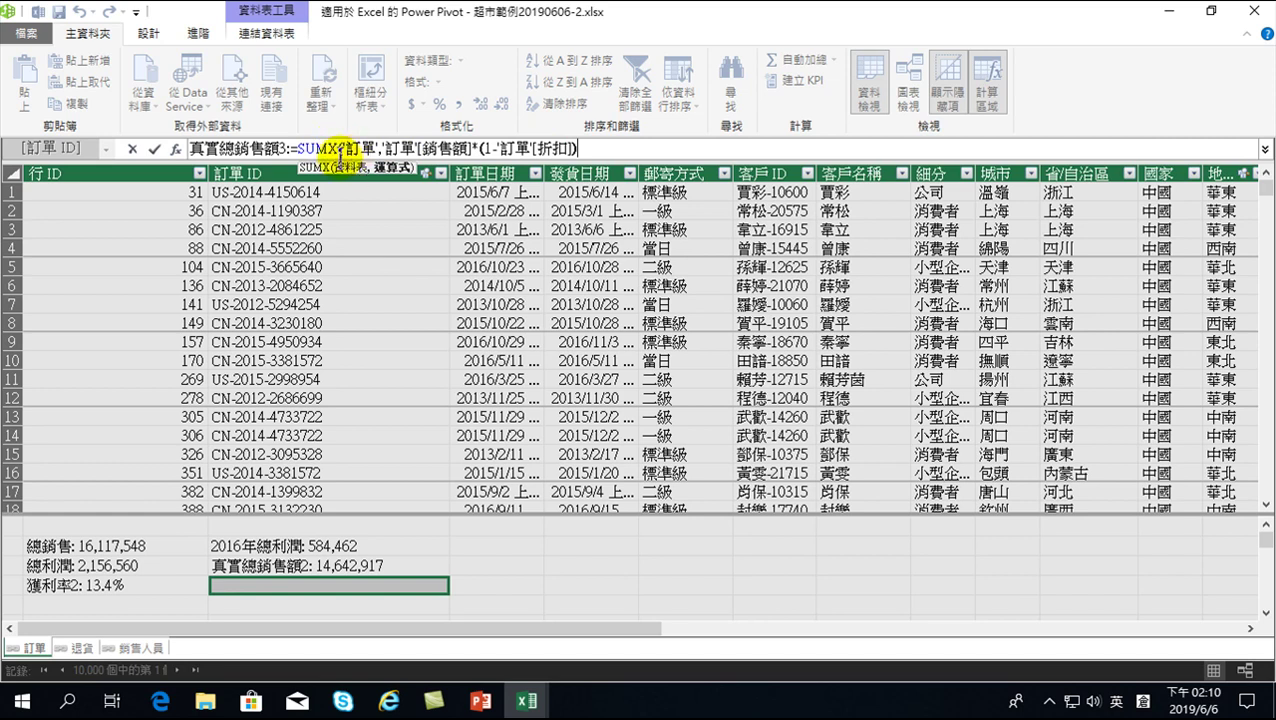
text())
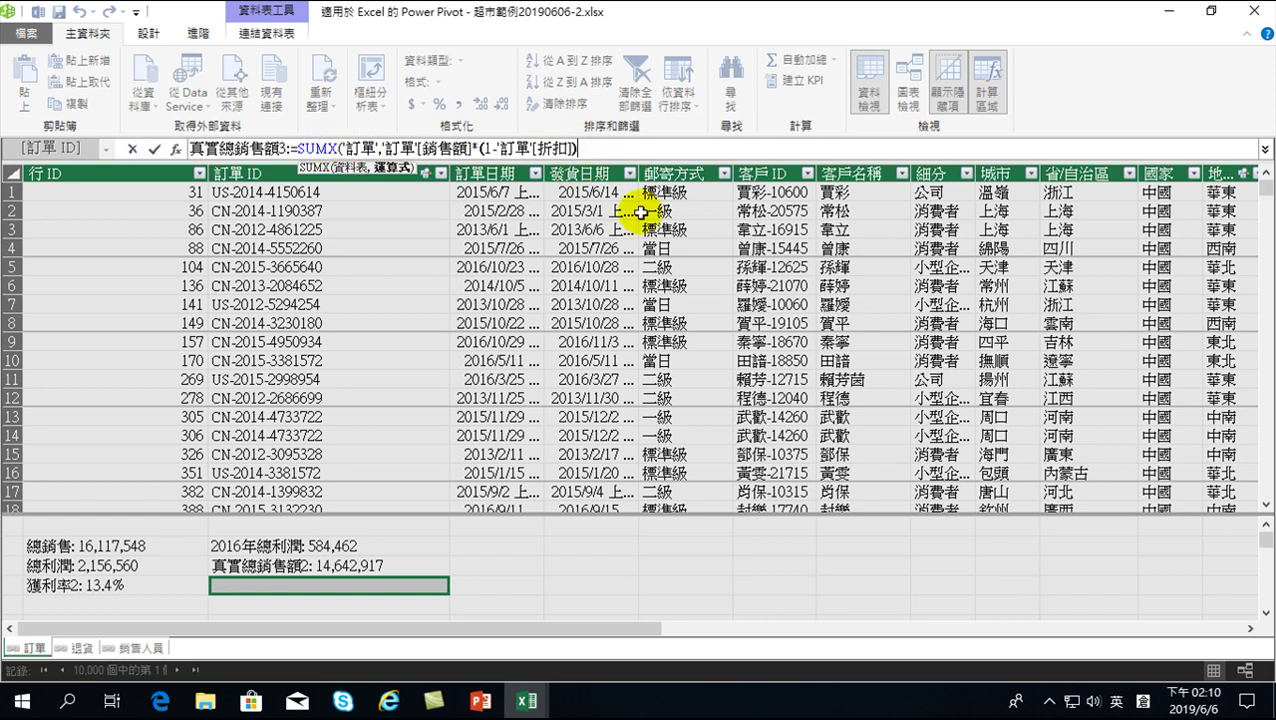
text())
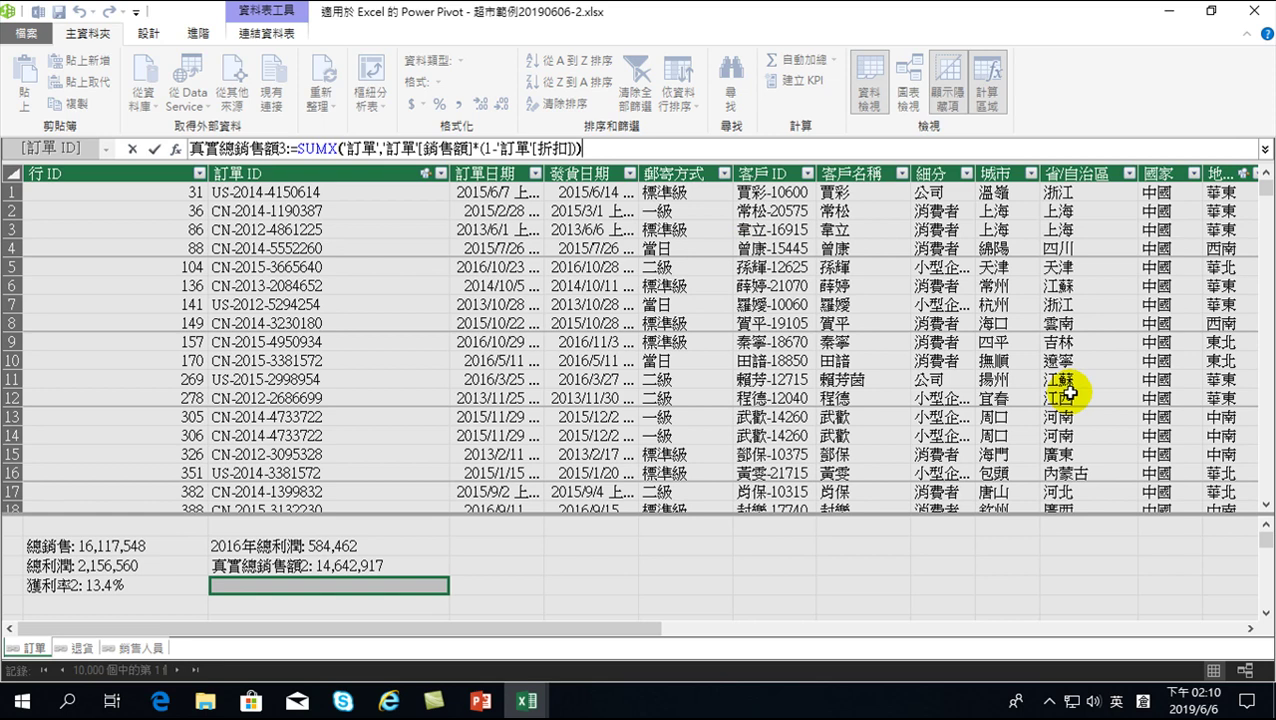
key(Return)
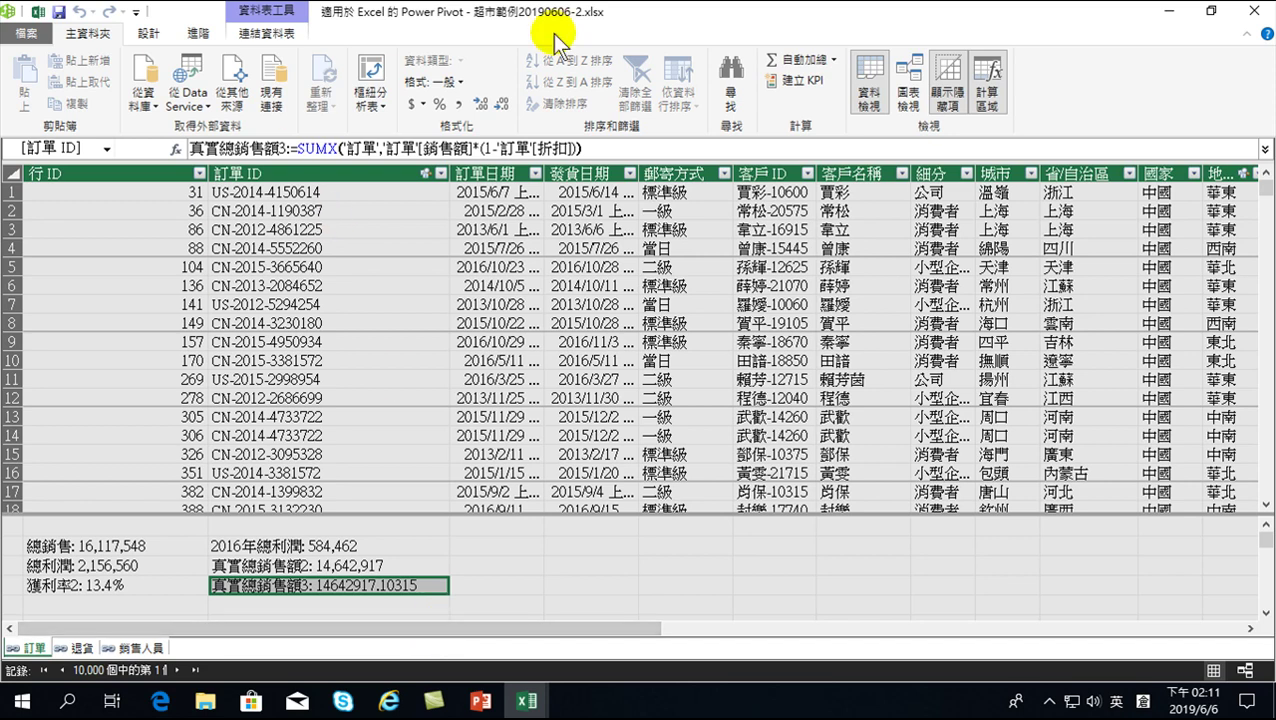
Apply Comma Style and remove both decimals so 真實總銷售額3 shows 14,642,917.
click(460, 105)
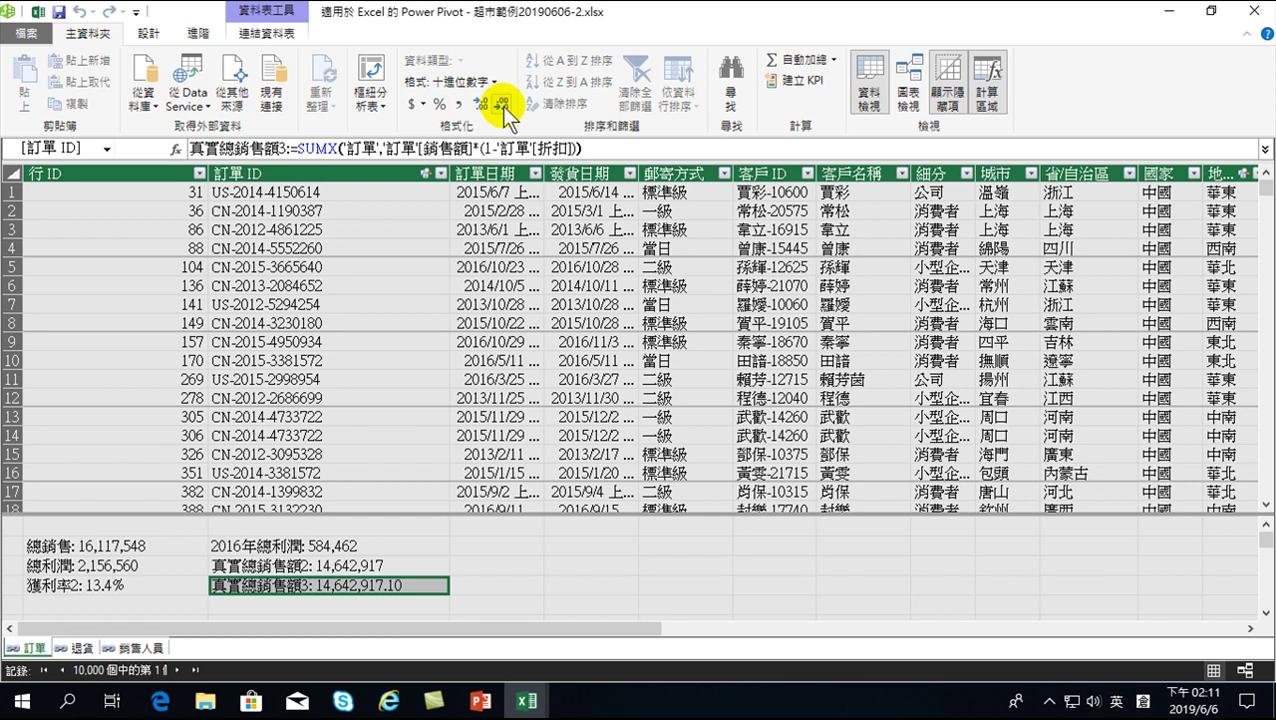
click(500, 104)
click(500, 104)
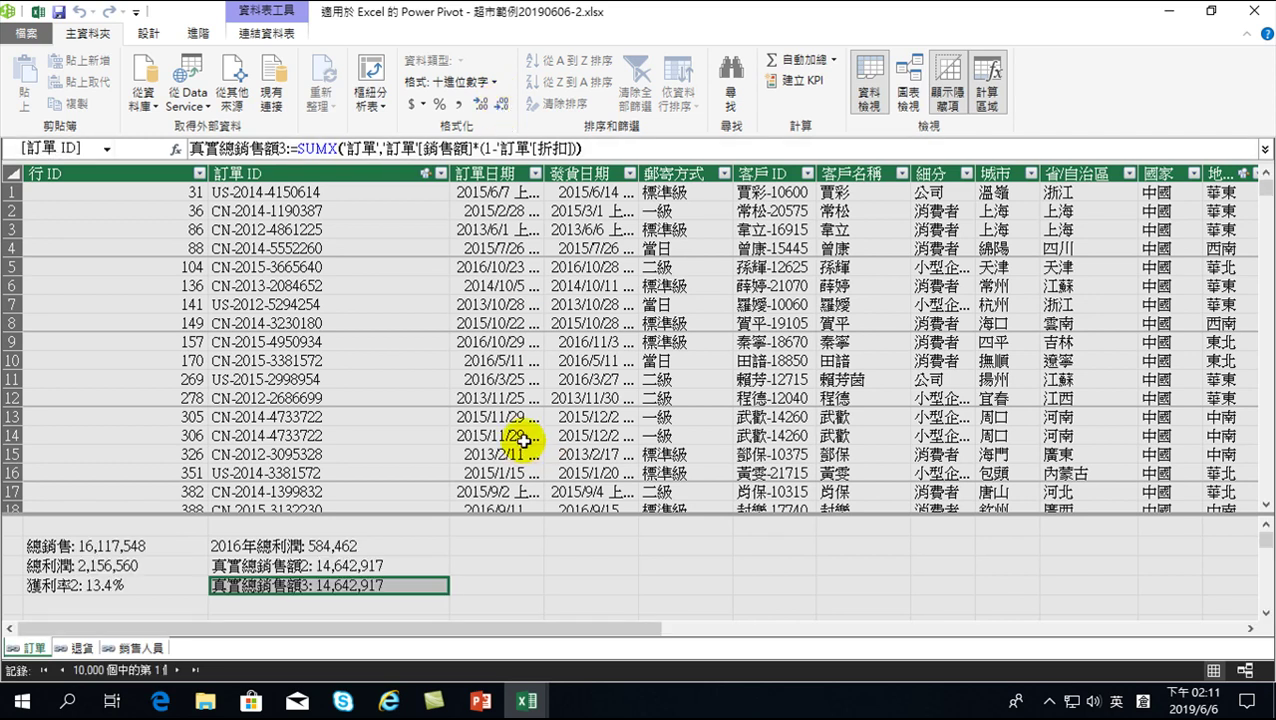
drag(586, 628, 1180, 647)
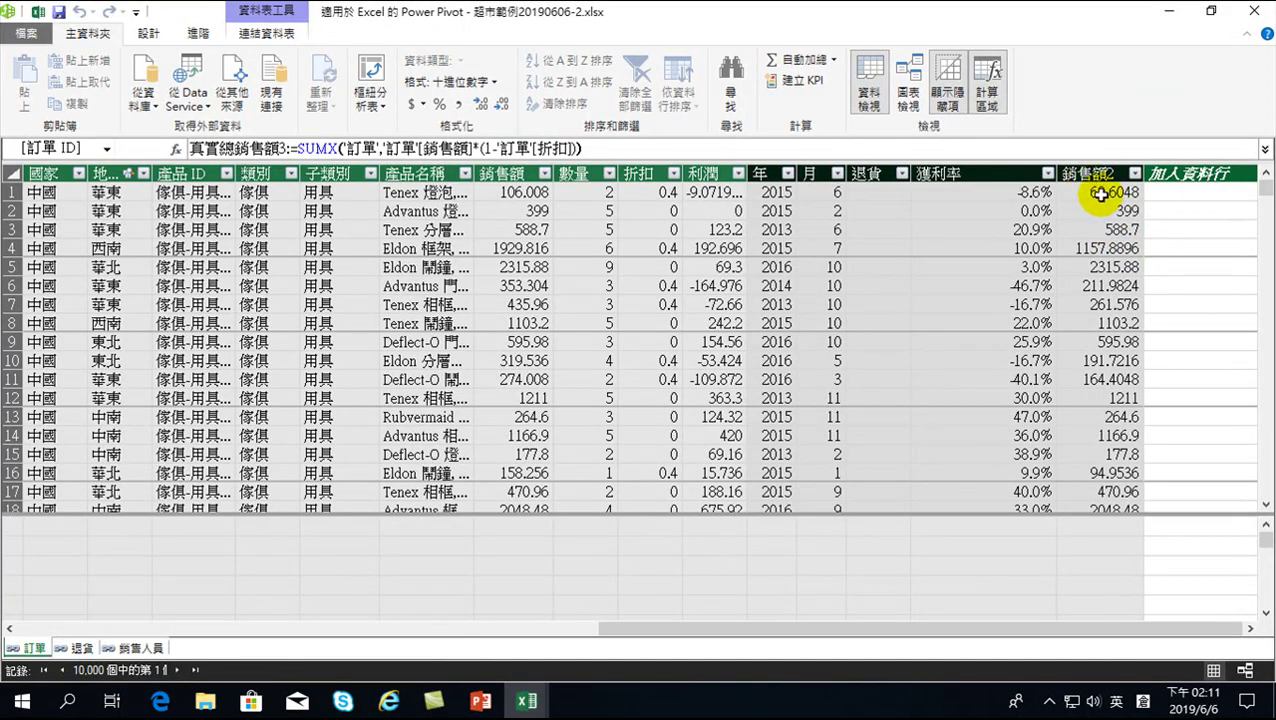
Scroll the 訂單 grid back left and inspect the order date in row 4.
drag(914, 630, 300, 632)
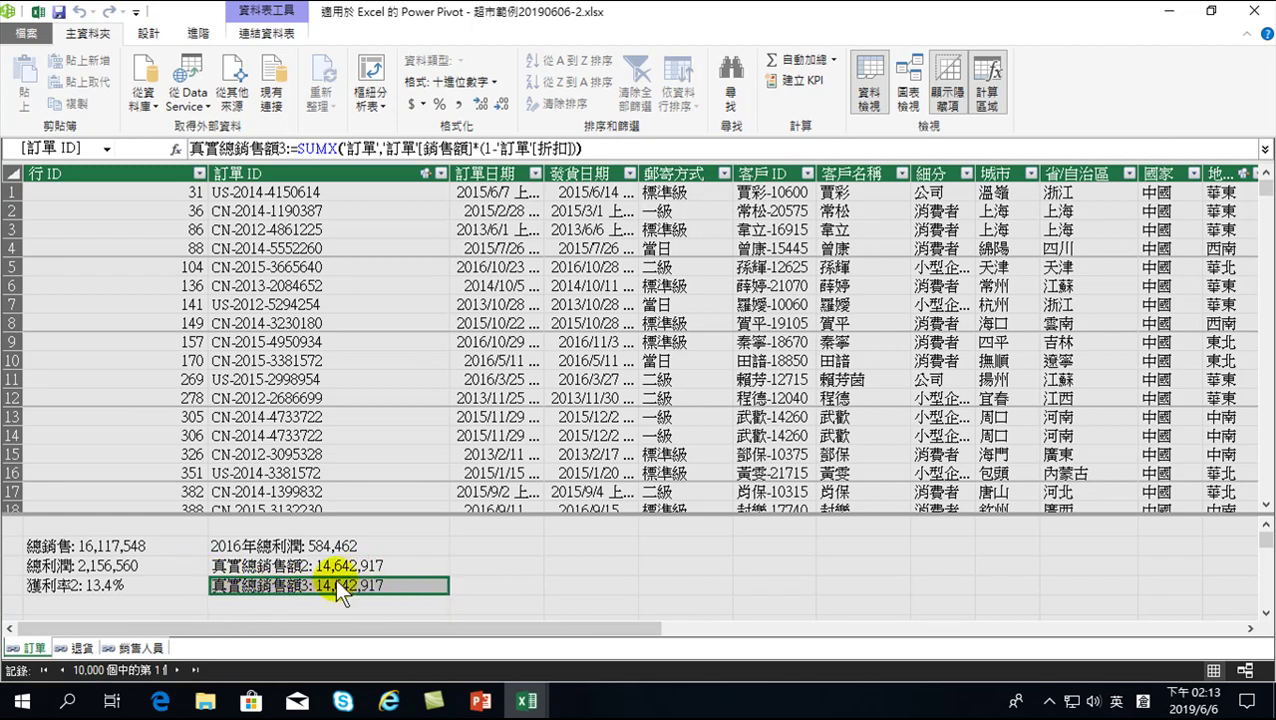
click(316, 160)
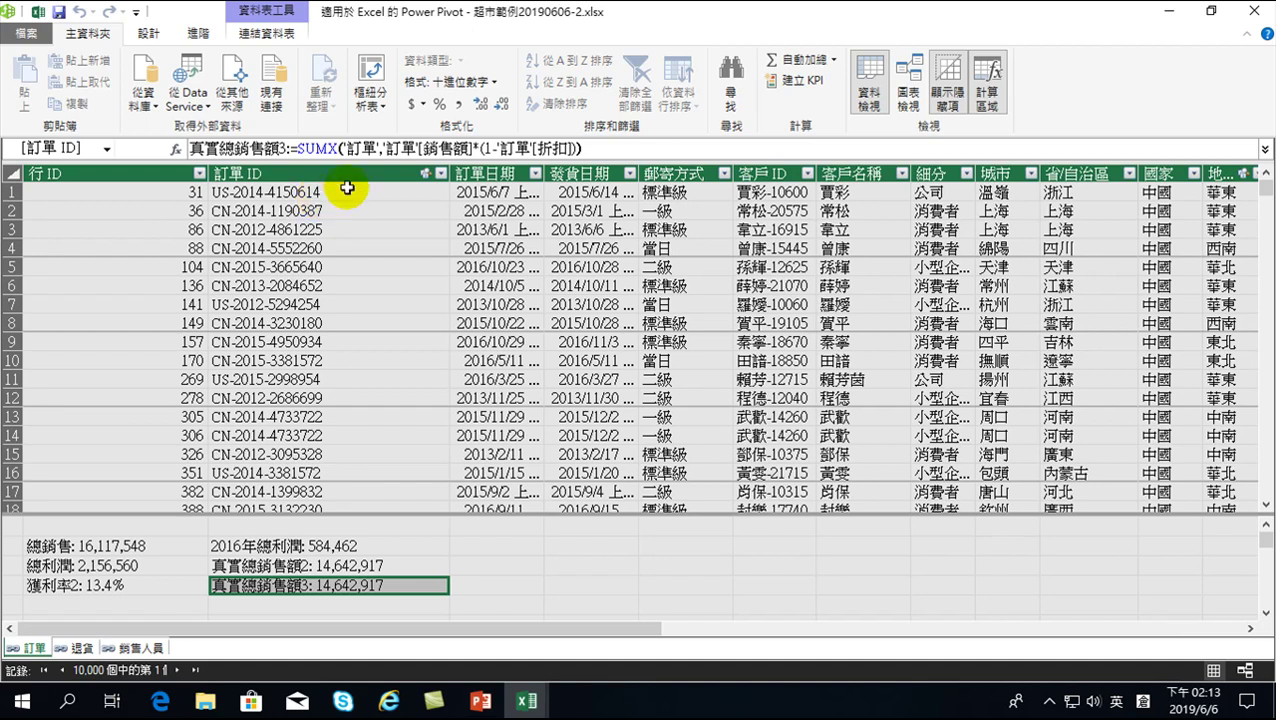
click(474, 249)
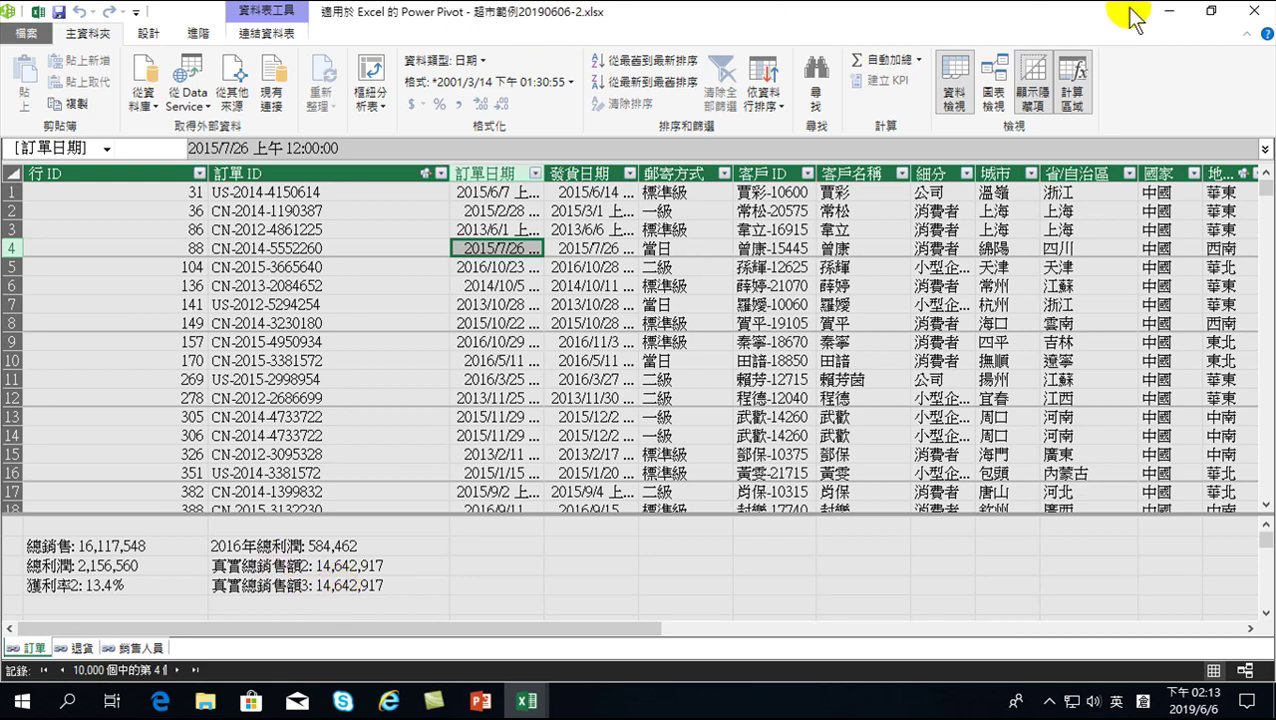
Close Power Pivot, accept the data model refresh, and expand the 訂單 fields in Power View.
click(1262, 13)
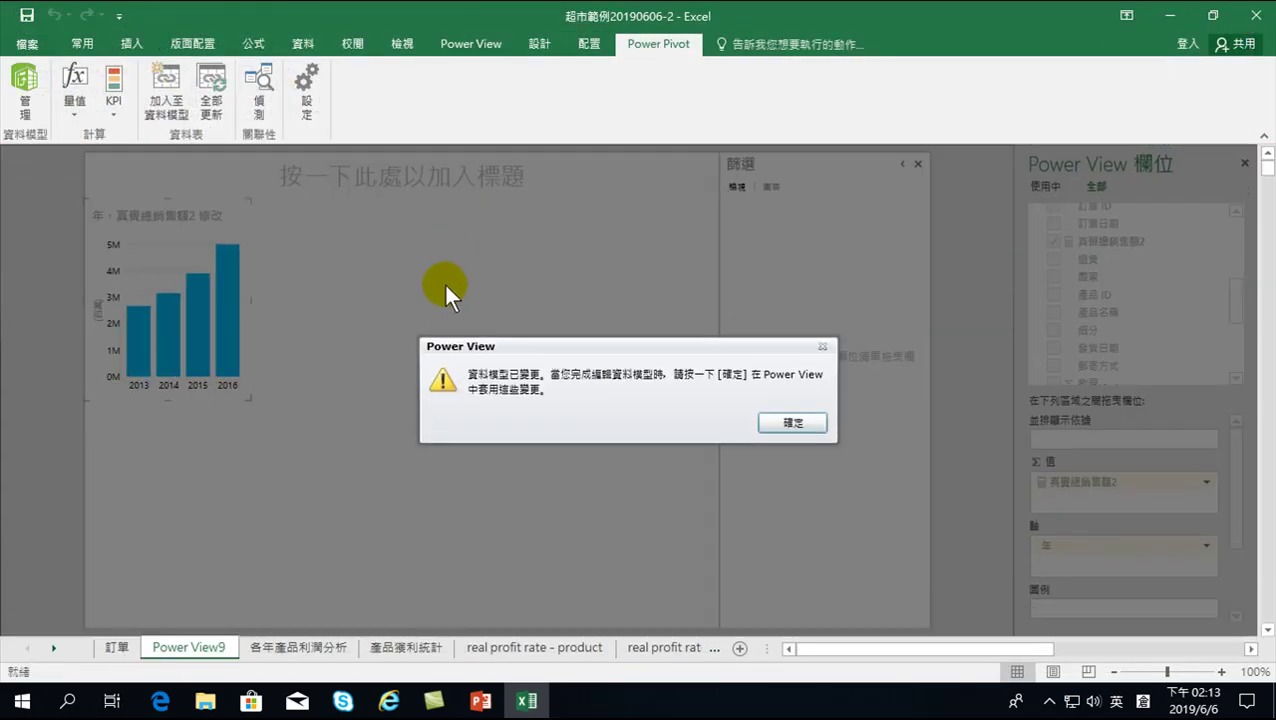
click(788, 424)
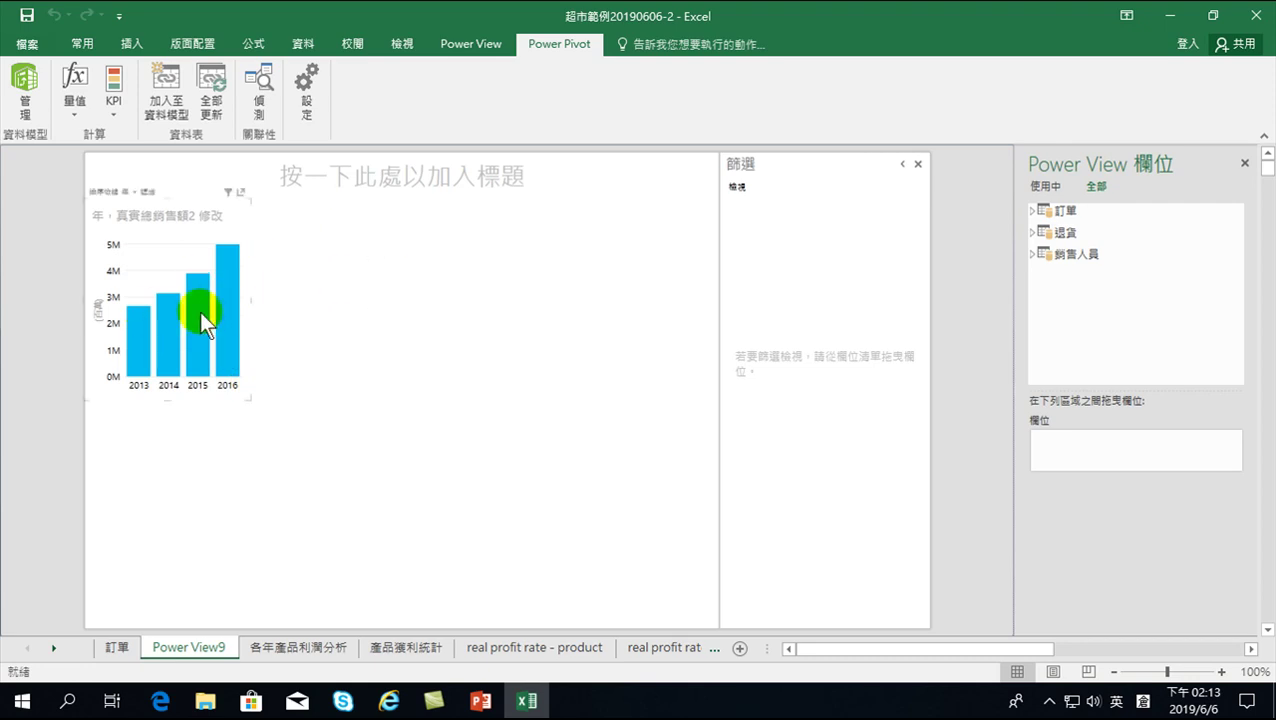
click(1029, 209)
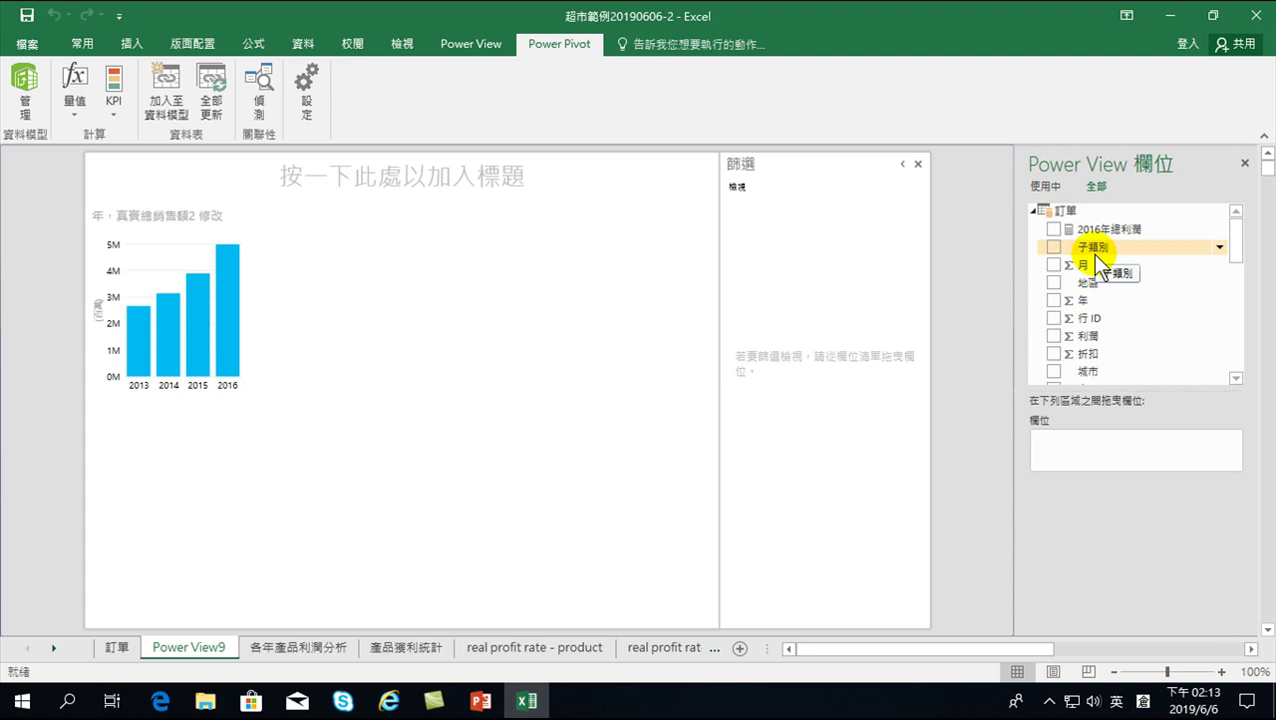
scroll(1100, 265, down, 2)
scroll(1103, 287, down, 1)
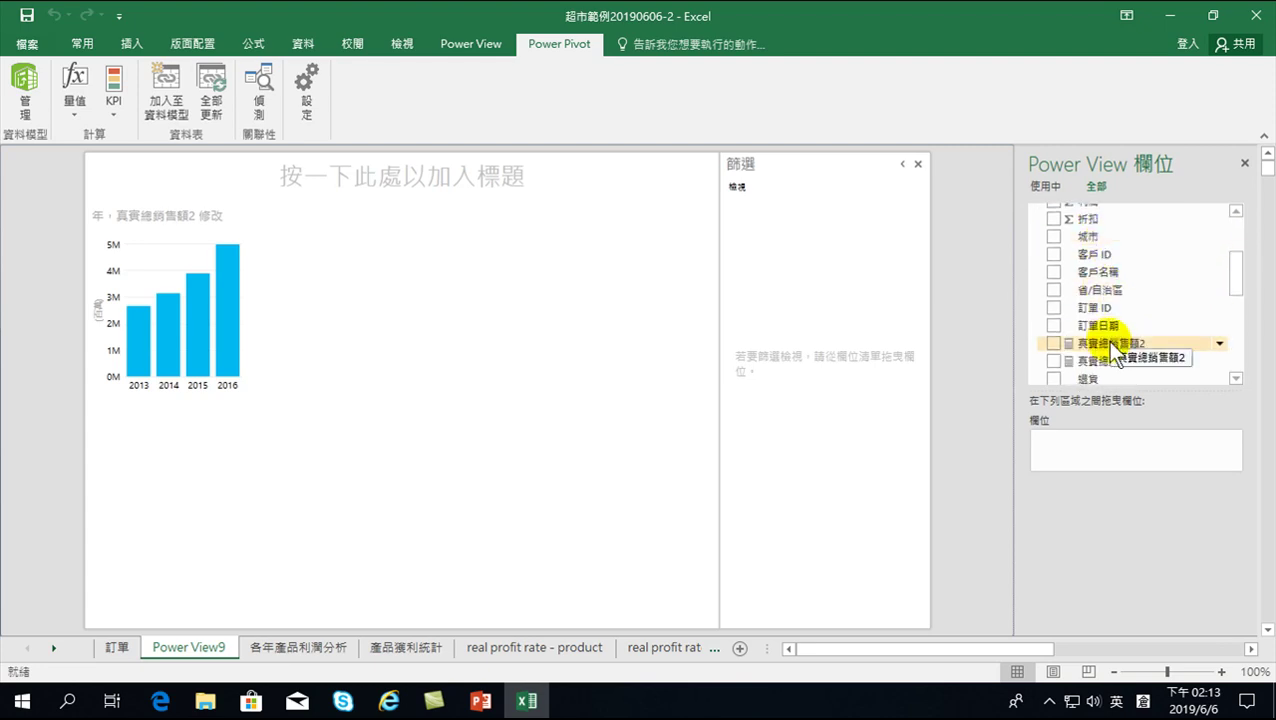
click(1055, 326)
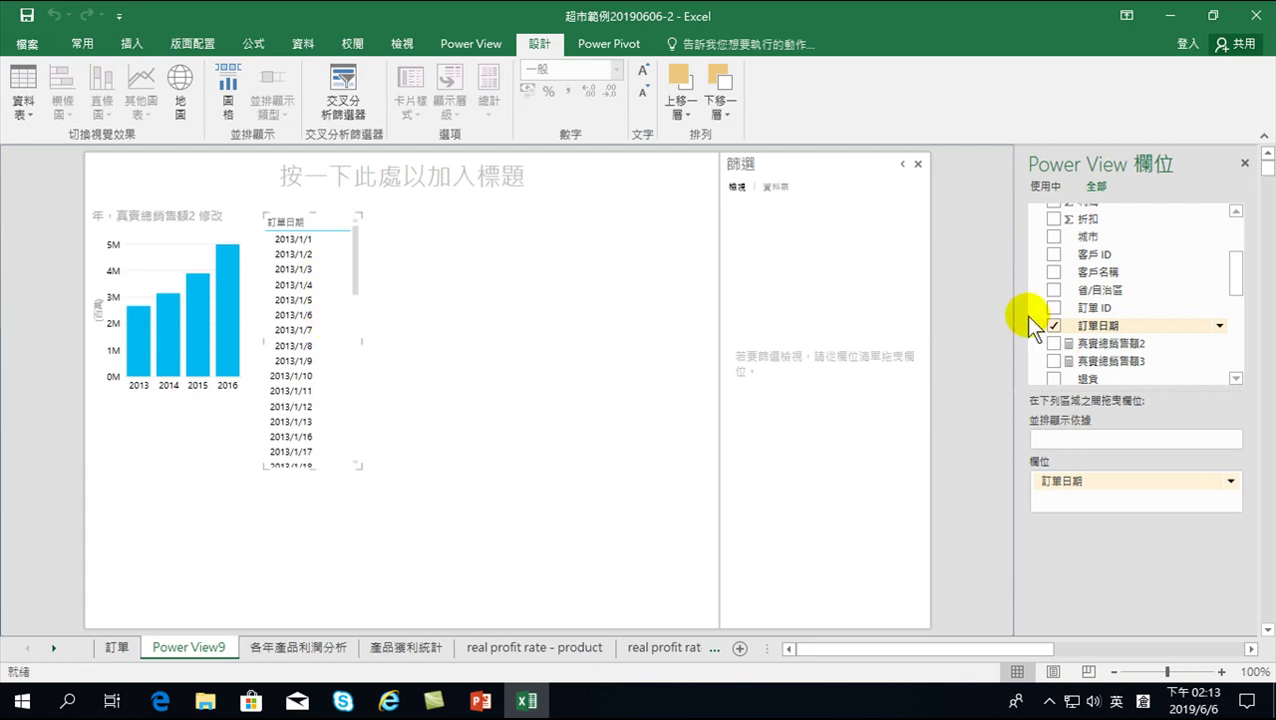
click(1054, 326)
scroll(1119, 326, down, 2)
scroll(1119, 326, down, 2)
scroll(1111, 342, up, 2)
scroll(1111, 342, up, 4)
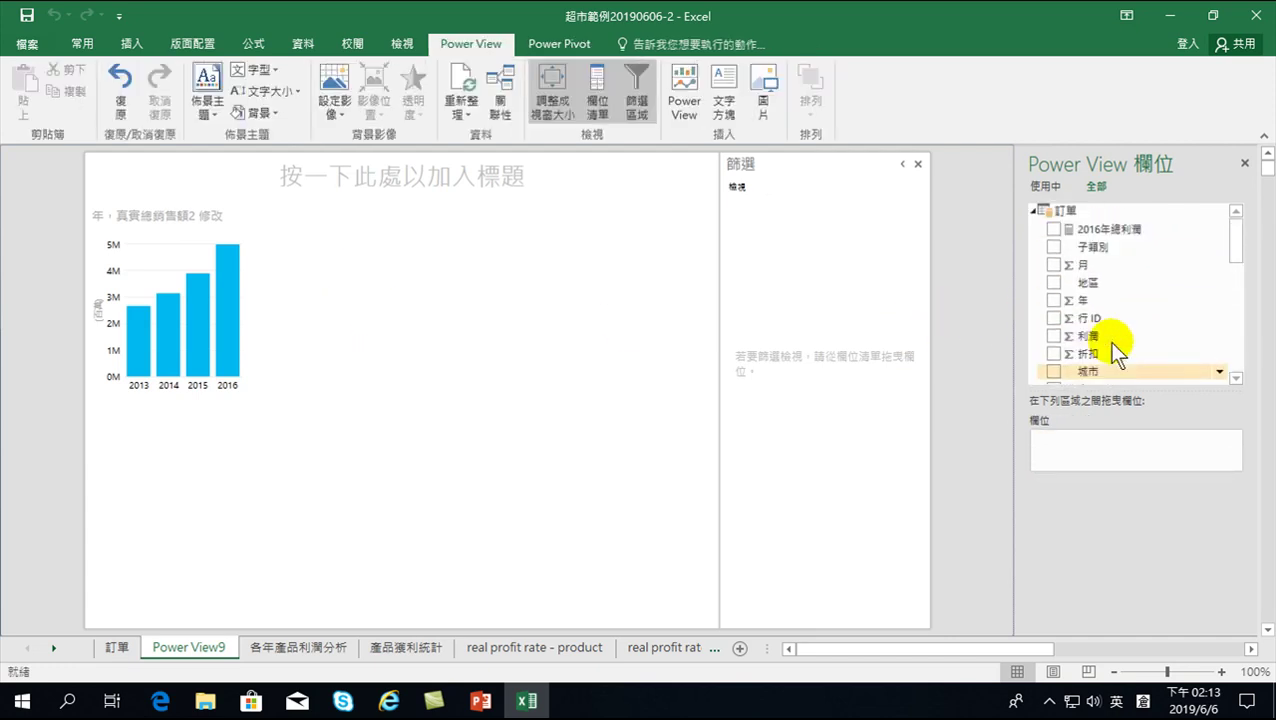
Build a table of 年 and 真實總銷售額3, with 年 set to Do Not Summarize.
click(1053, 299)
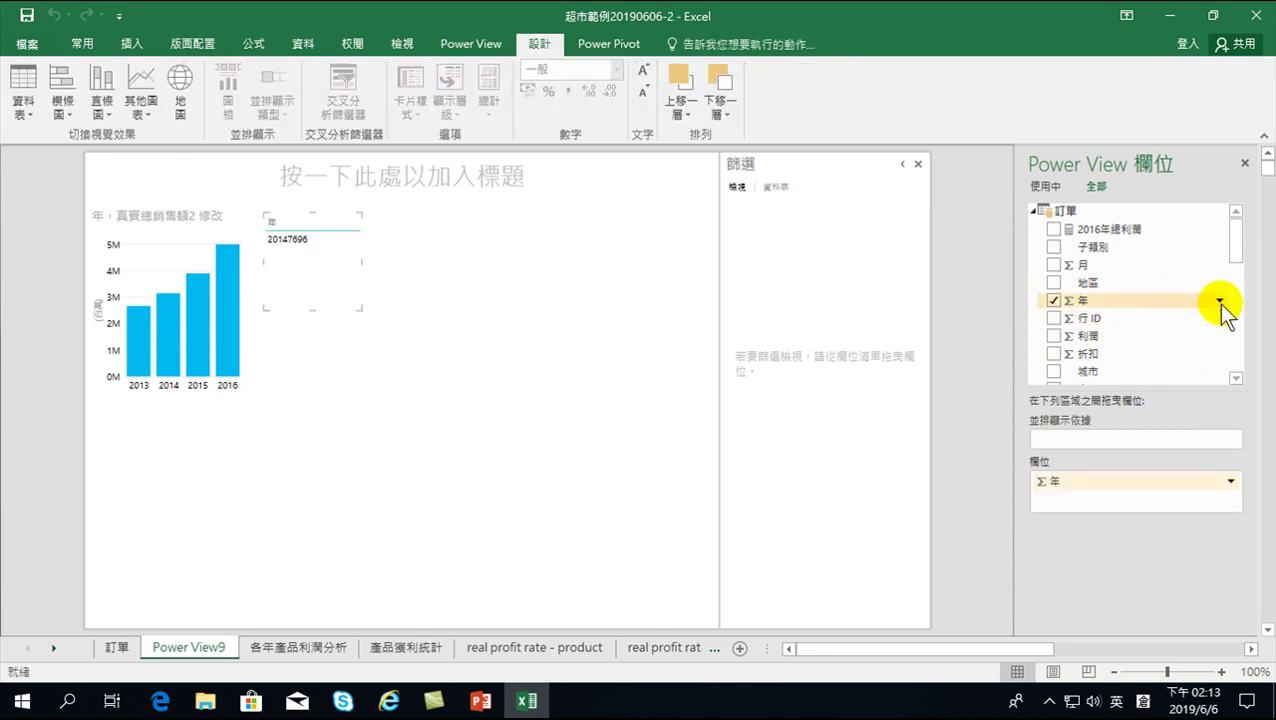
drag(1236, 245, 1240, 291)
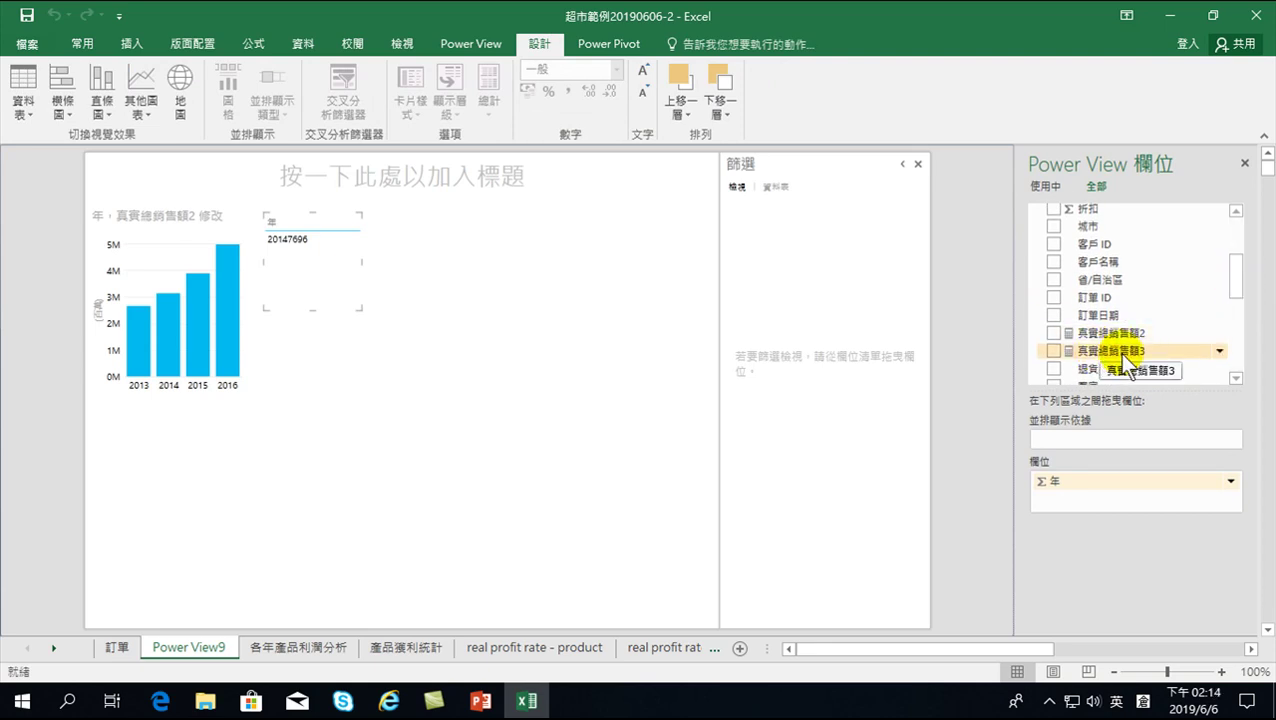
click(1051, 351)
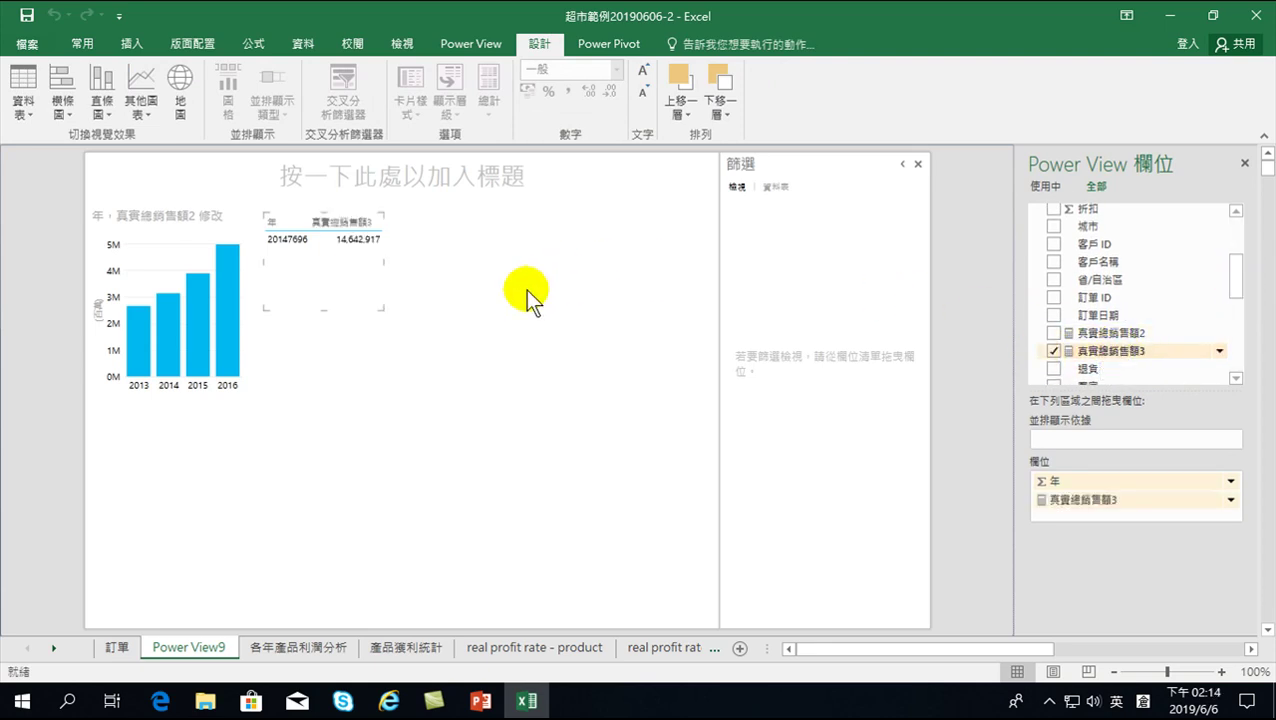
click(1230, 481)
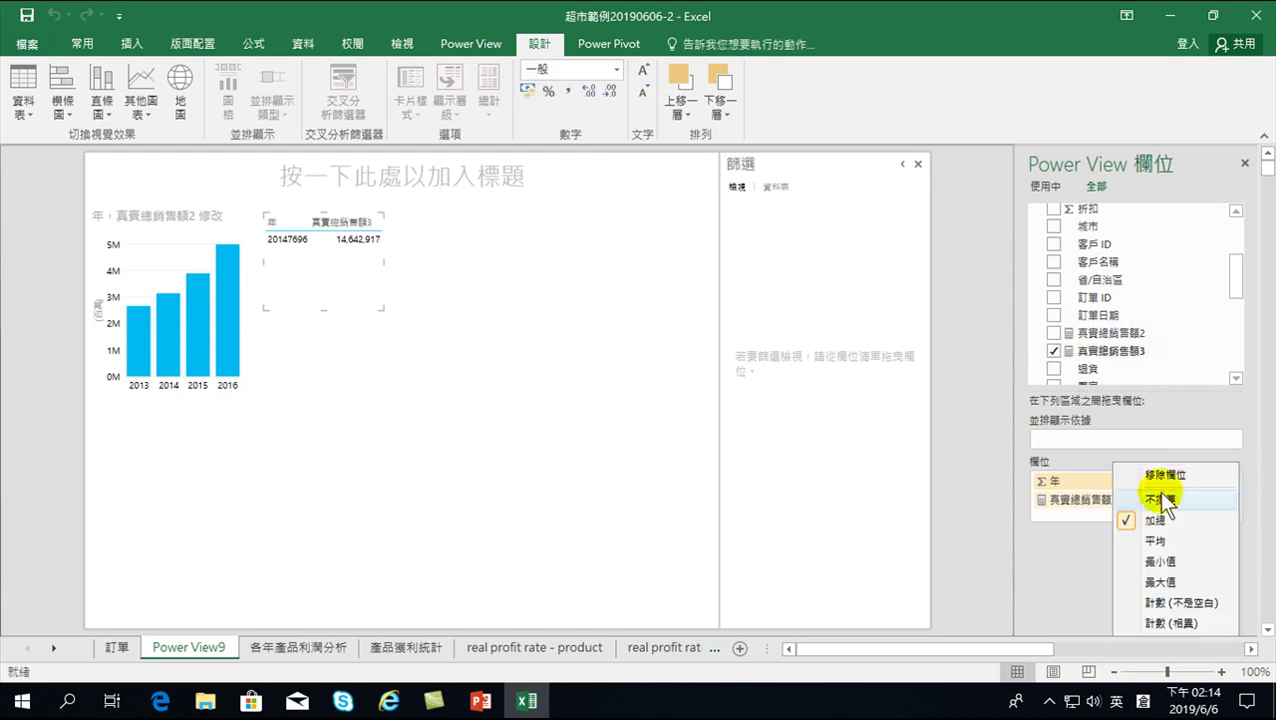
click(1161, 499)
Turn the new table into a clustered column chart and enlarge it.
click(172, 213)
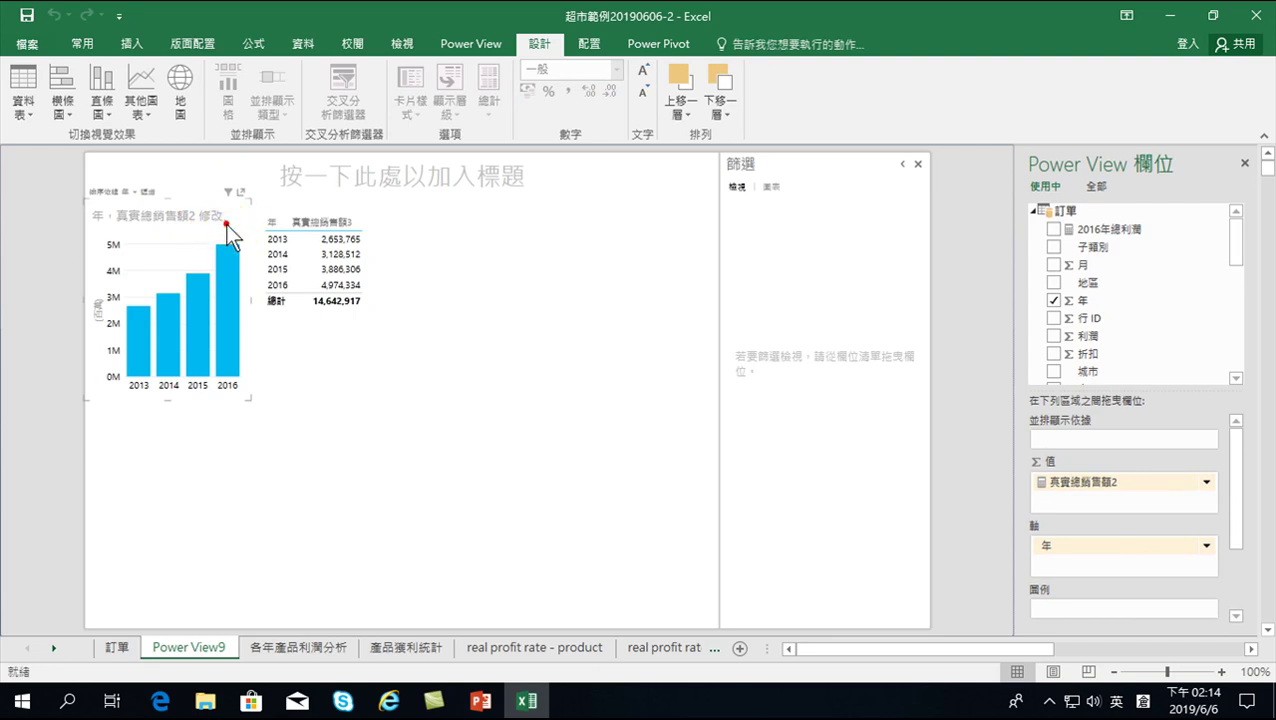
click(311, 266)
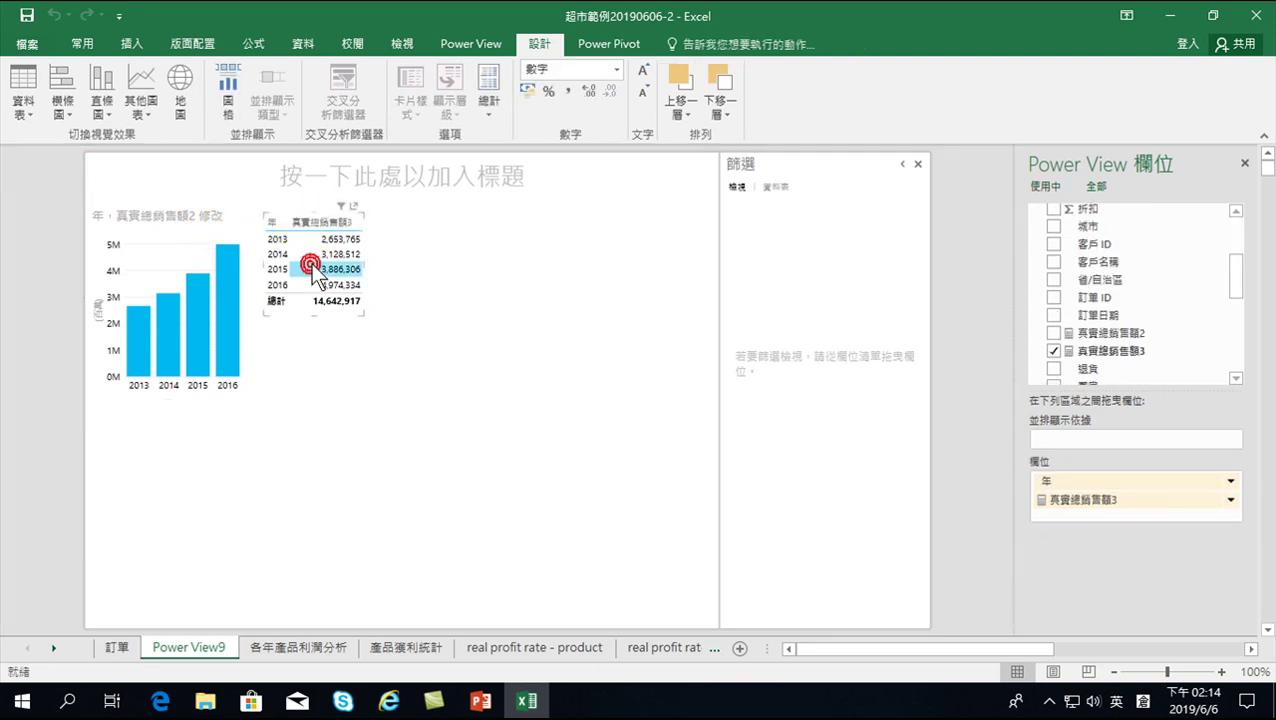
click(103, 108)
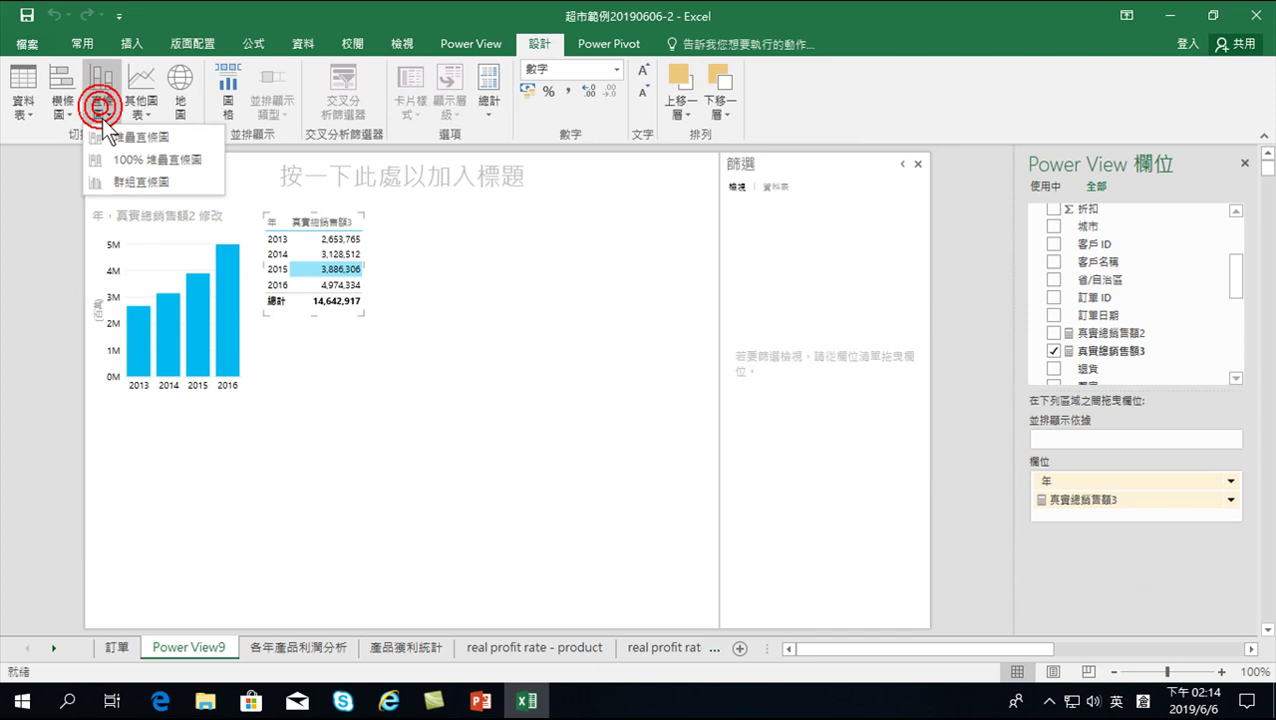
click(118, 176)
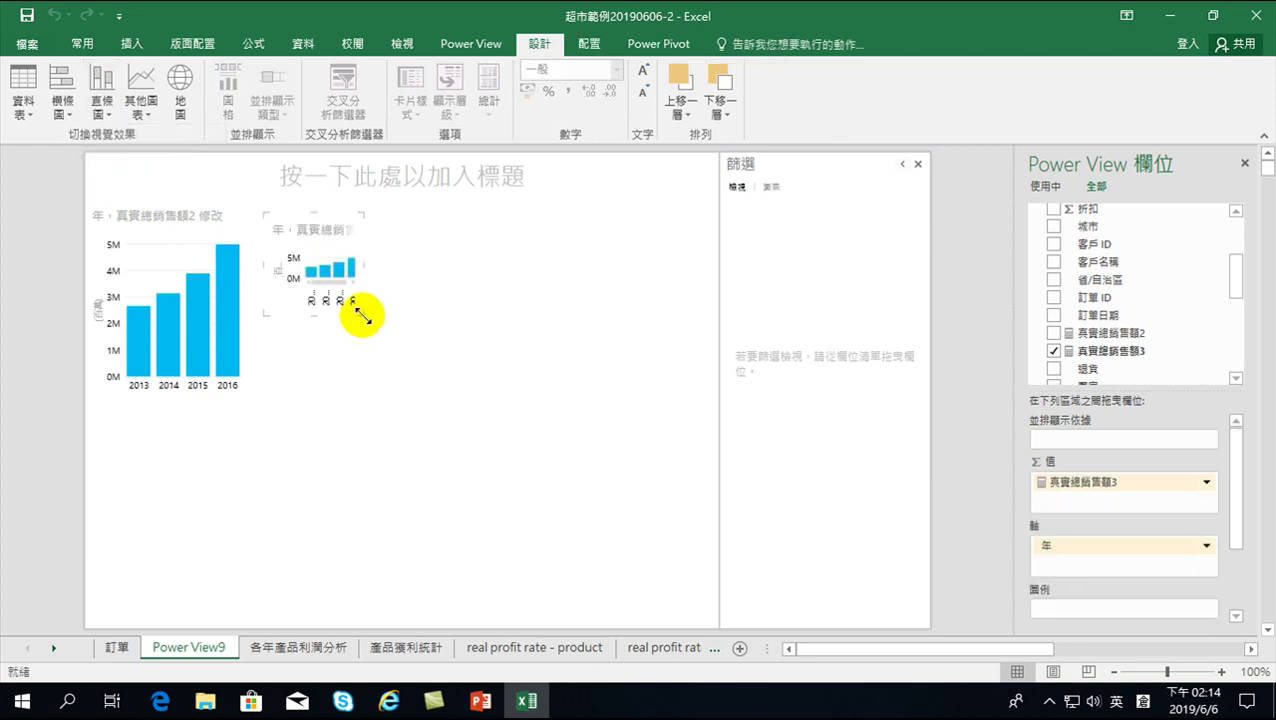
mouse_move(360, 313)
mouse_down()
mouse_move(396, 380)
mouse_move(418, 388)
mouse_up()
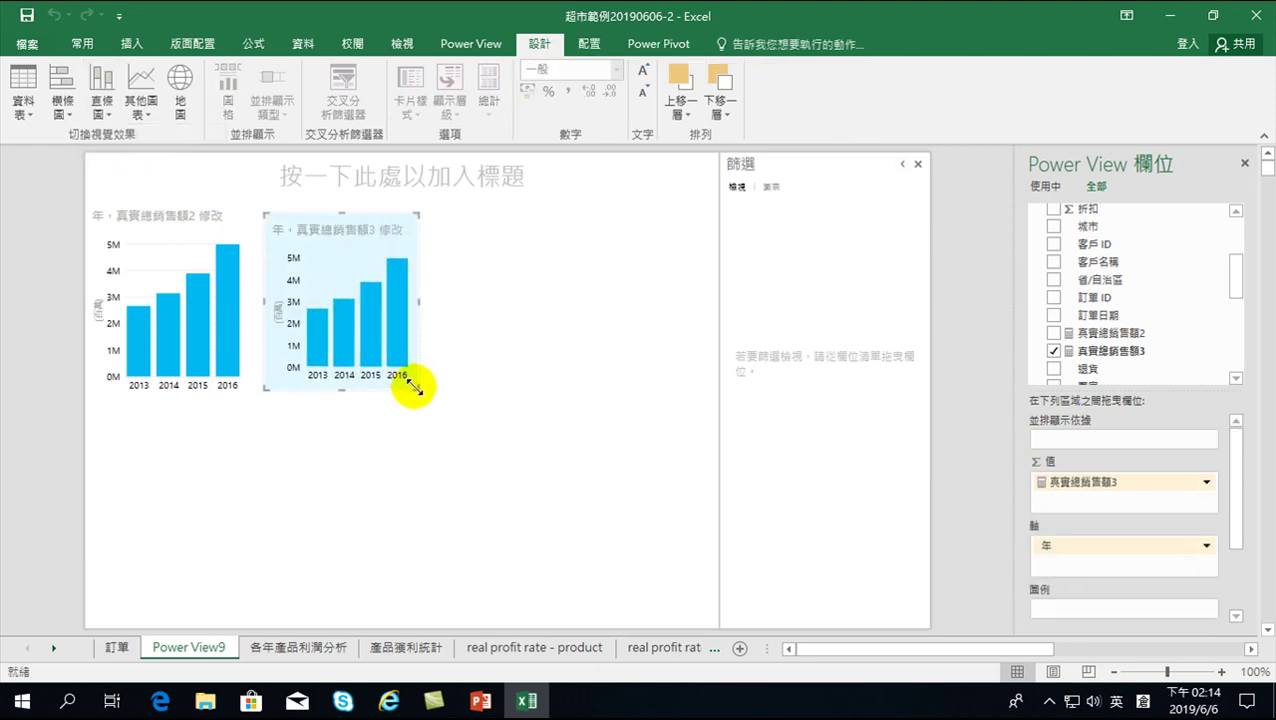
Add data labels to the bars of both yearly sales column charts.
click(589, 43)
click(100, 105)
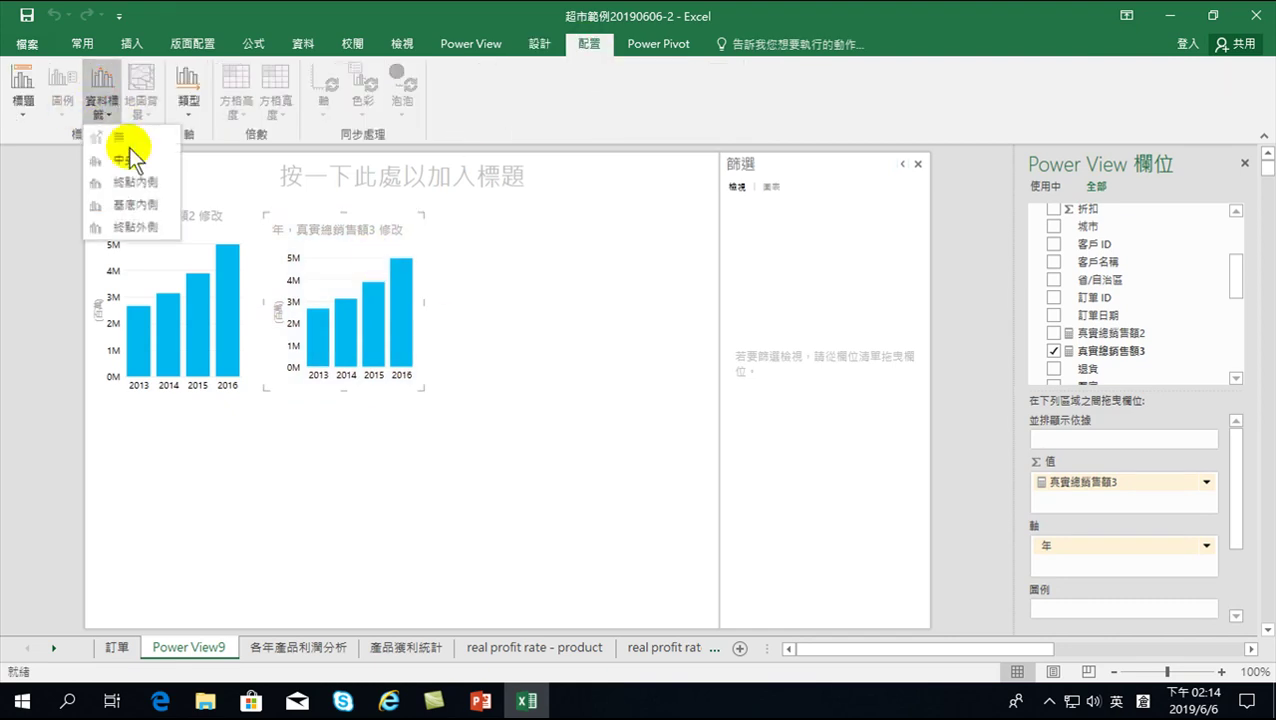
click(143, 224)
click(223, 305)
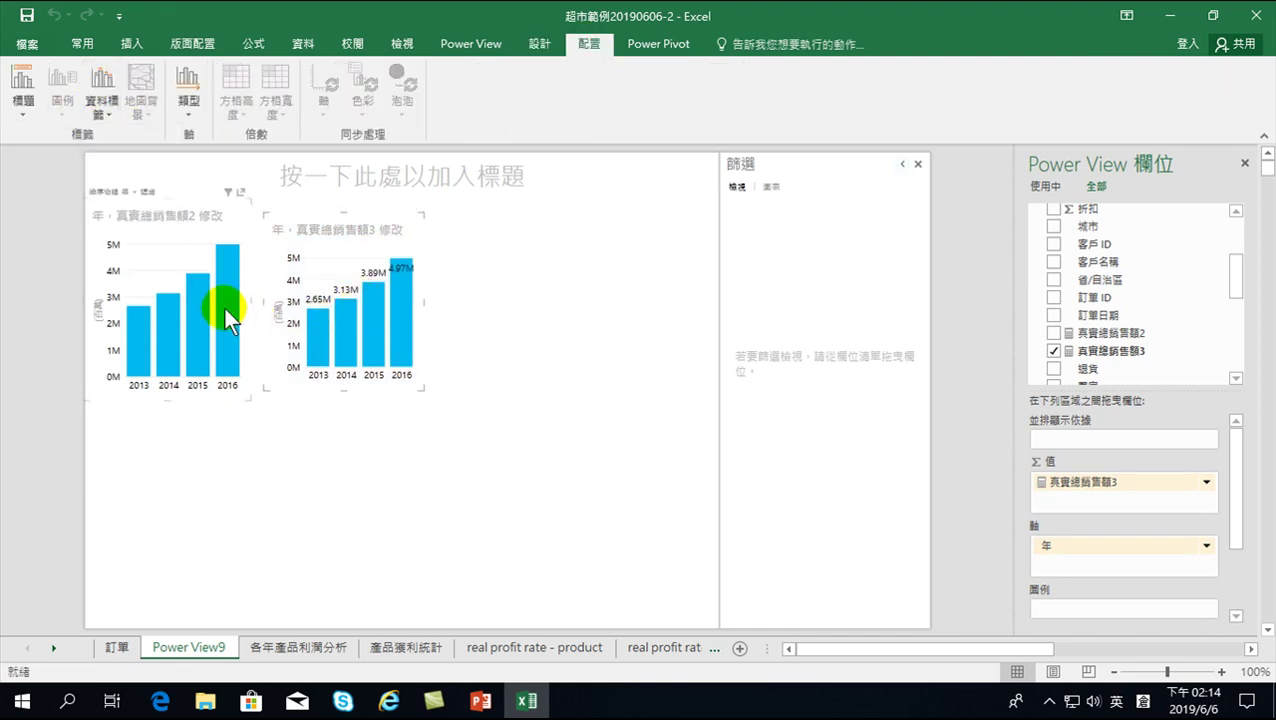
click(99, 103)
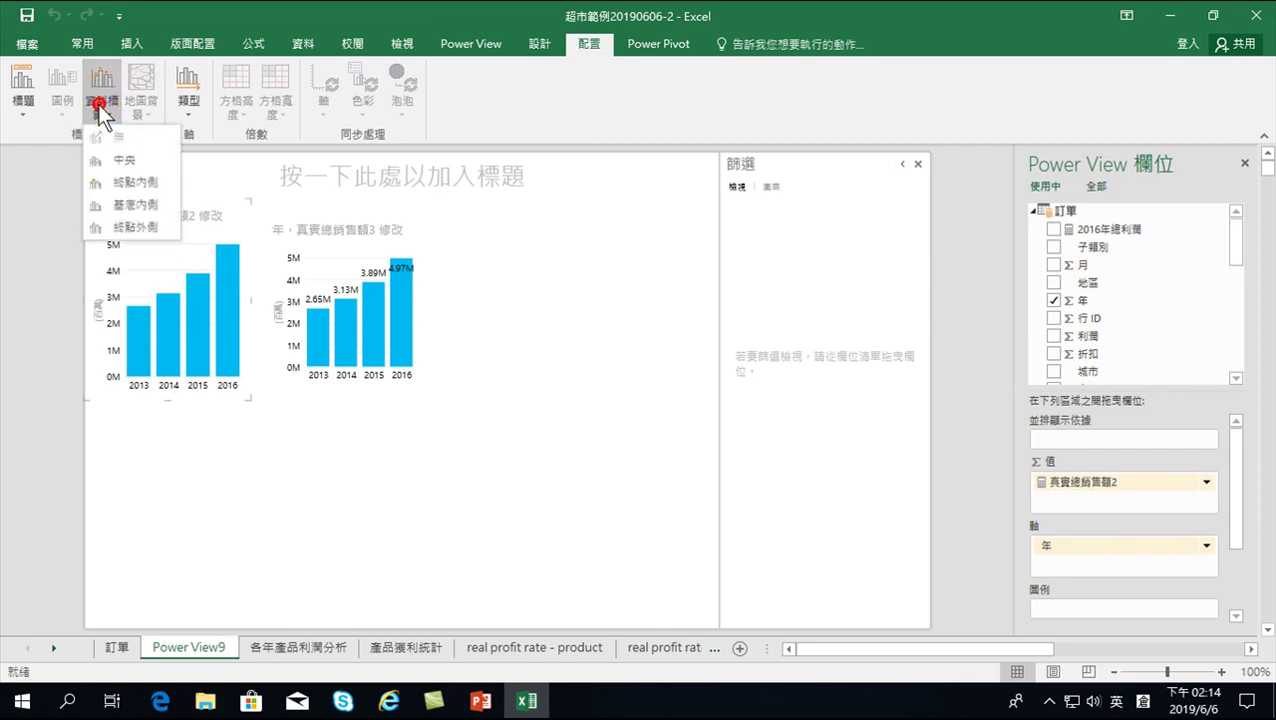
click(138, 236)
Compare both charts' yearly values (2.65M, 3.13M, 3.89M, 4.97M), then switch to the Power Pivot tab.
click(401, 265)
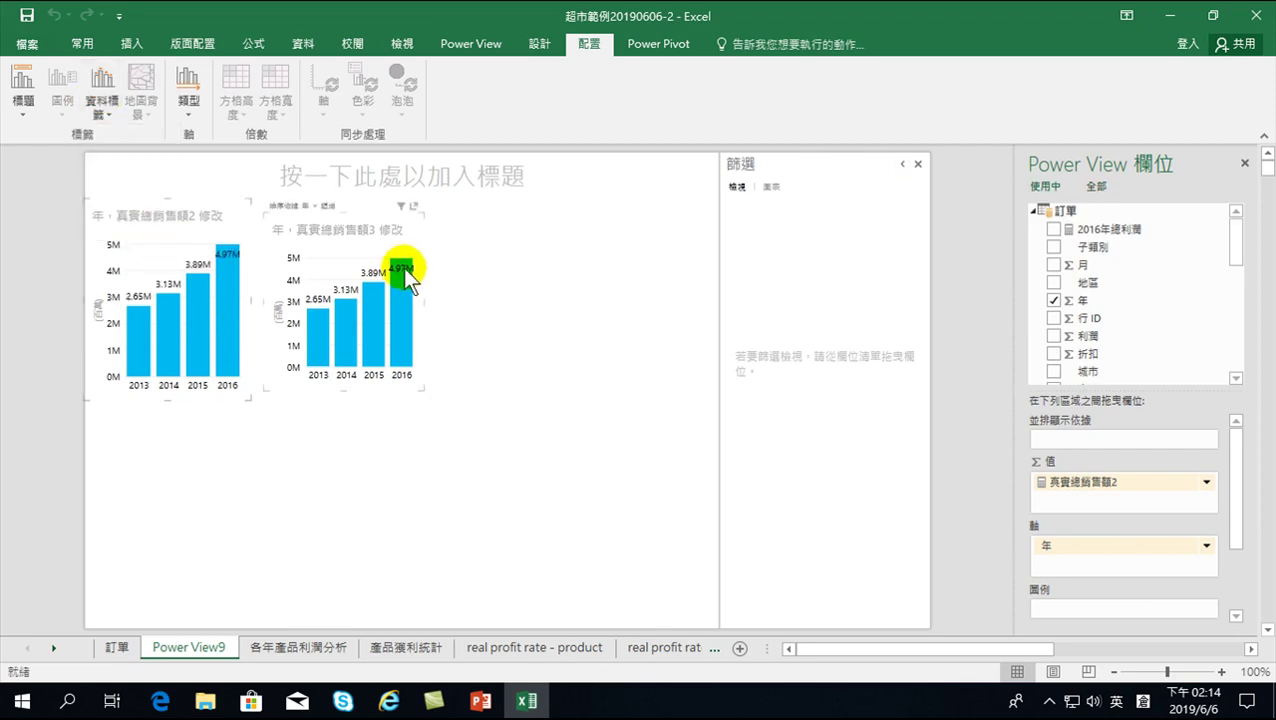
click(211, 274)
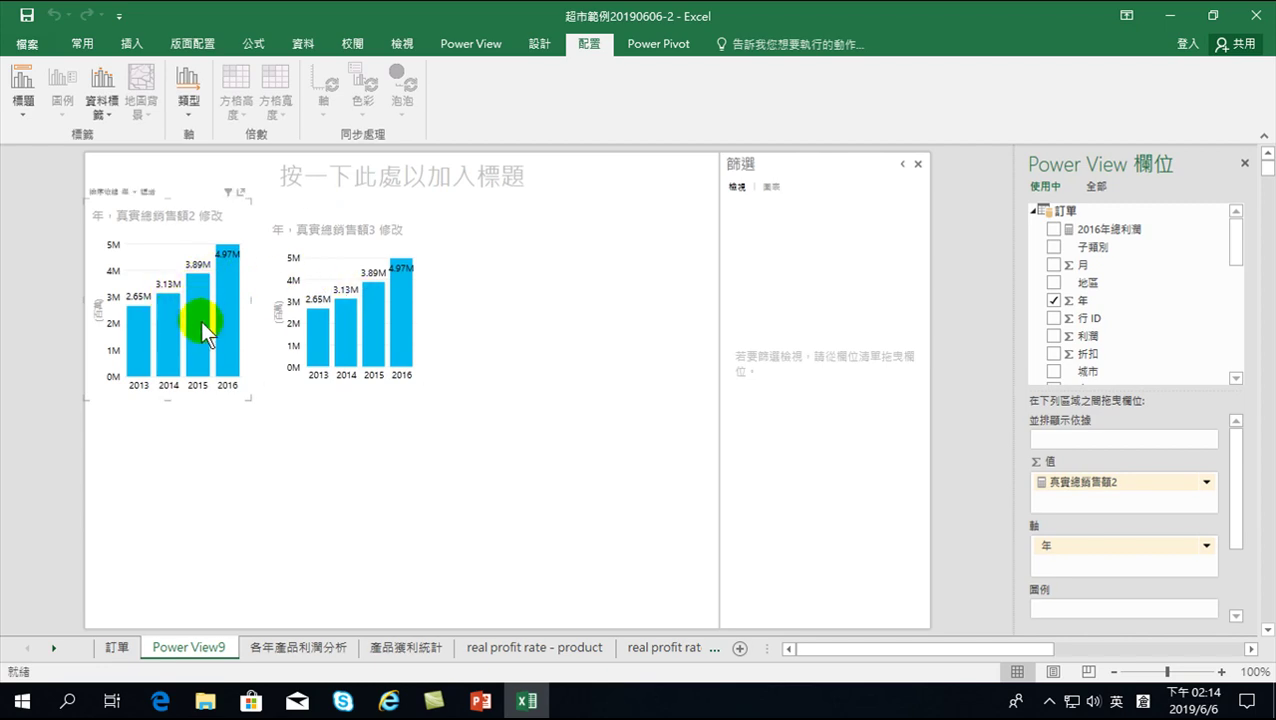
click(401, 340)
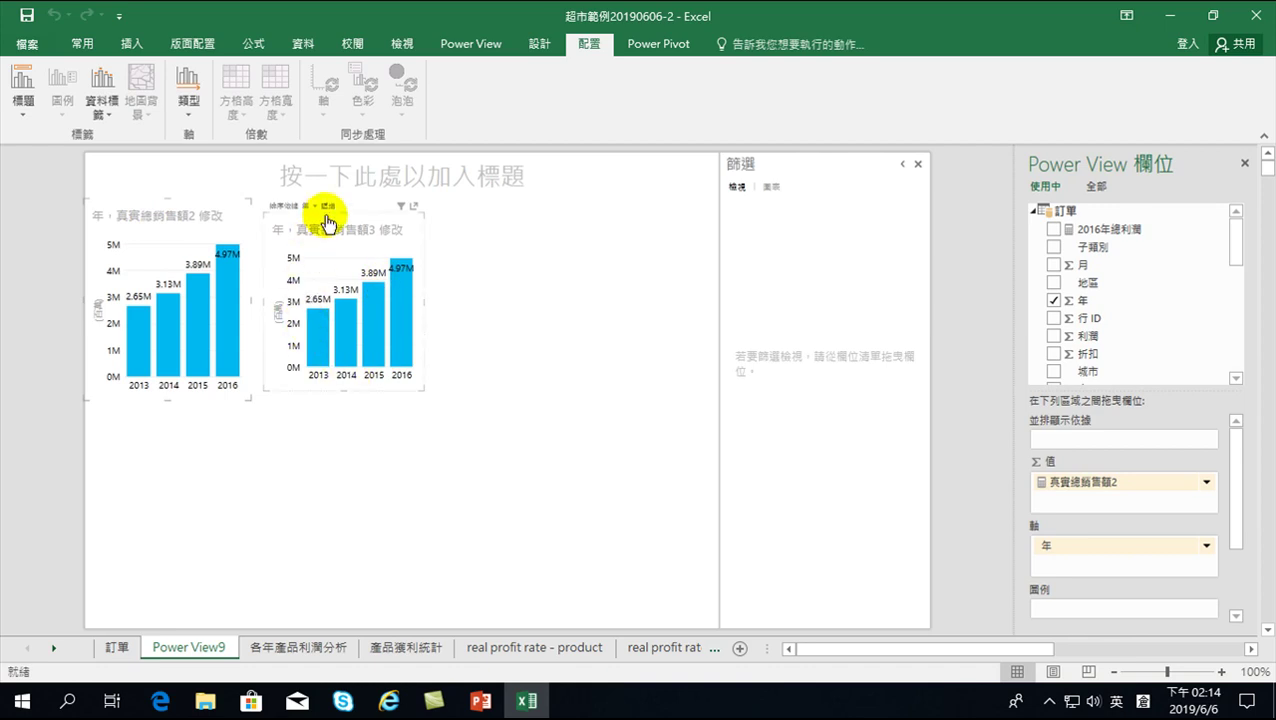
click(399, 313)
mouse_move(371, 321)
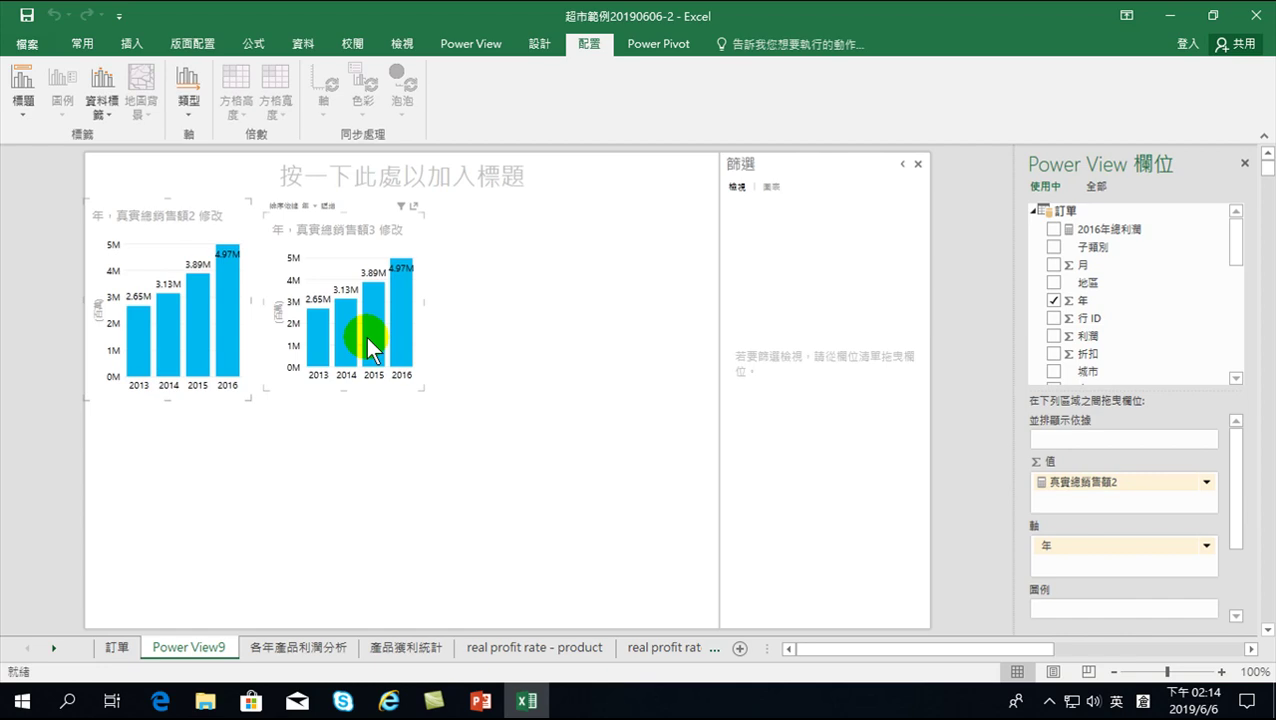
click(240, 280)
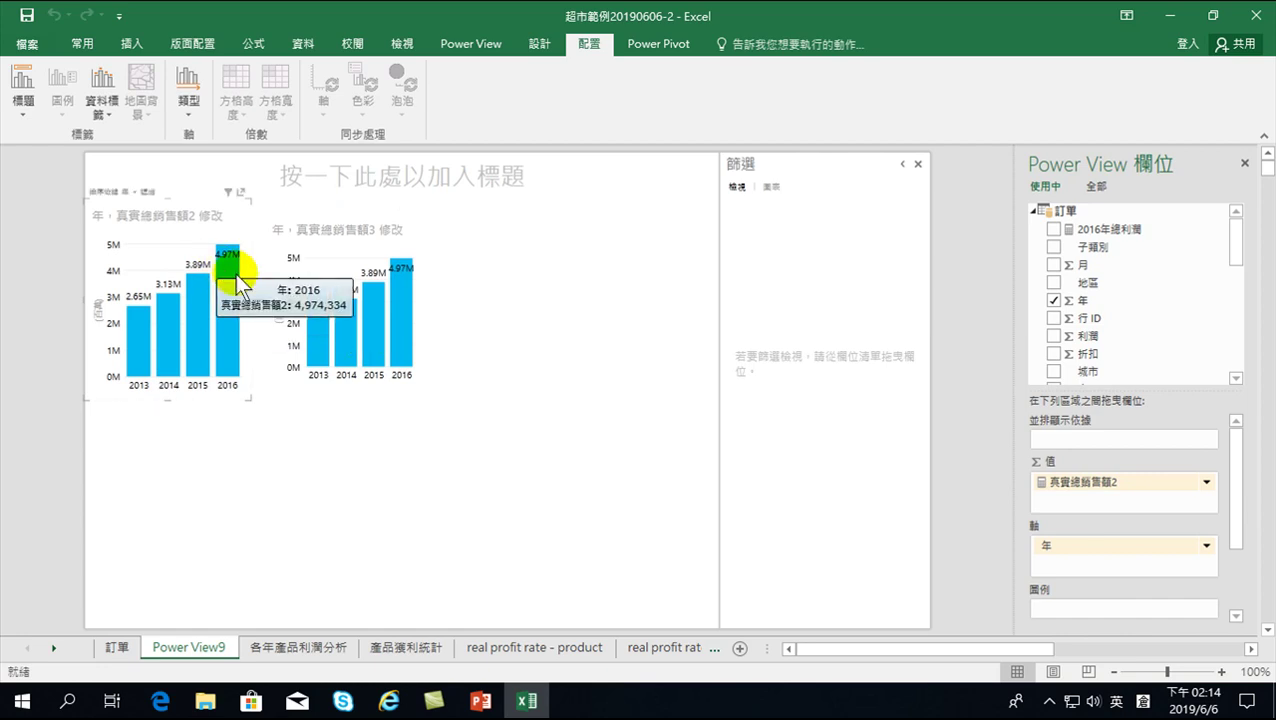
mouse_move(203, 310)
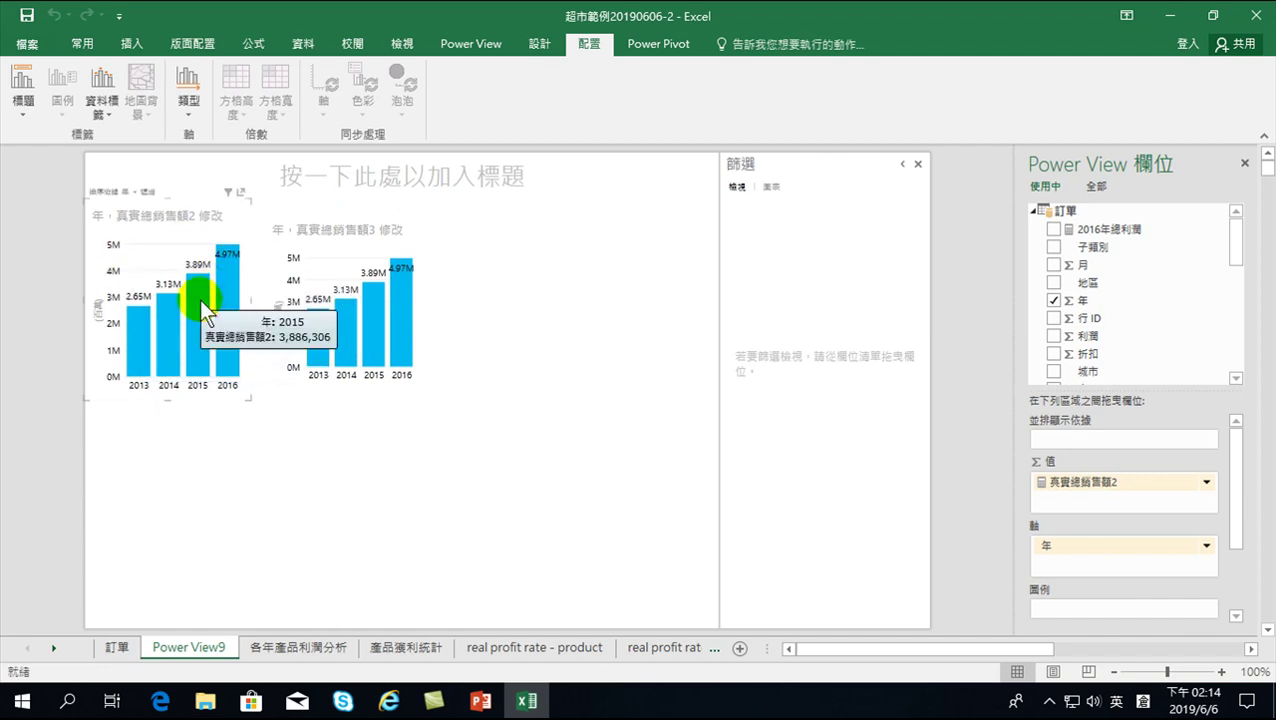
click(330, 268)
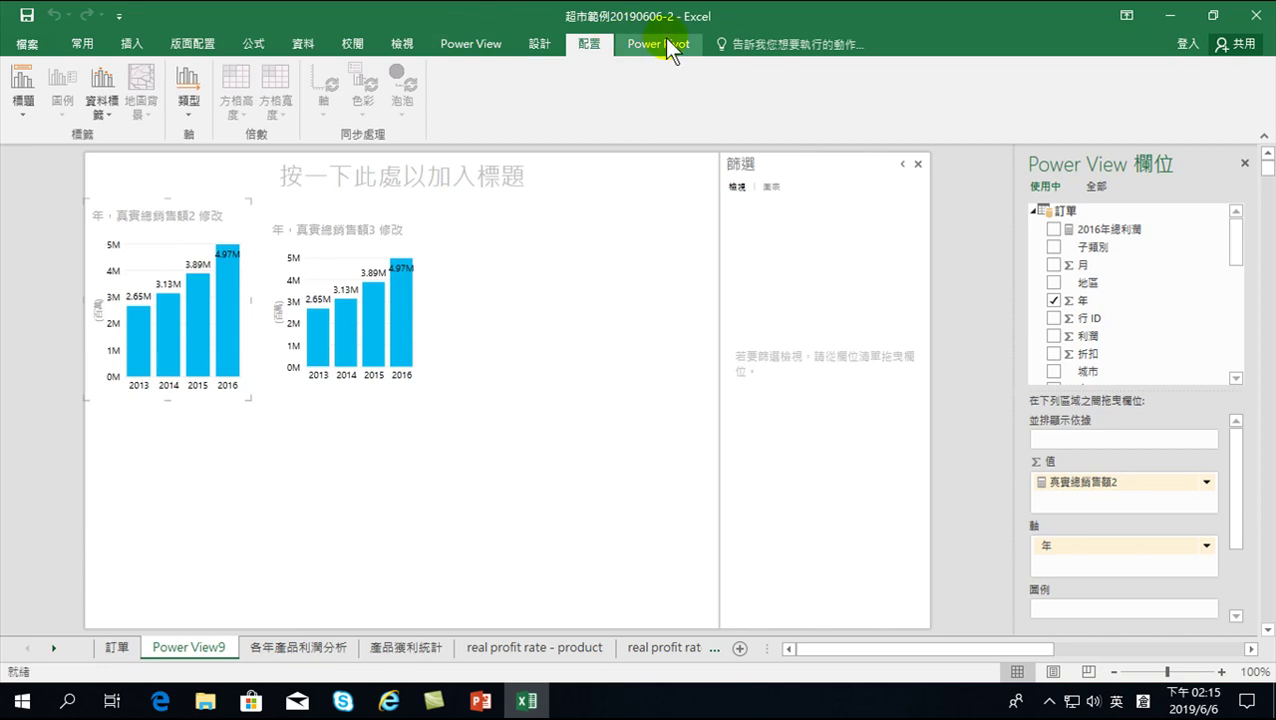
click(665, 40)
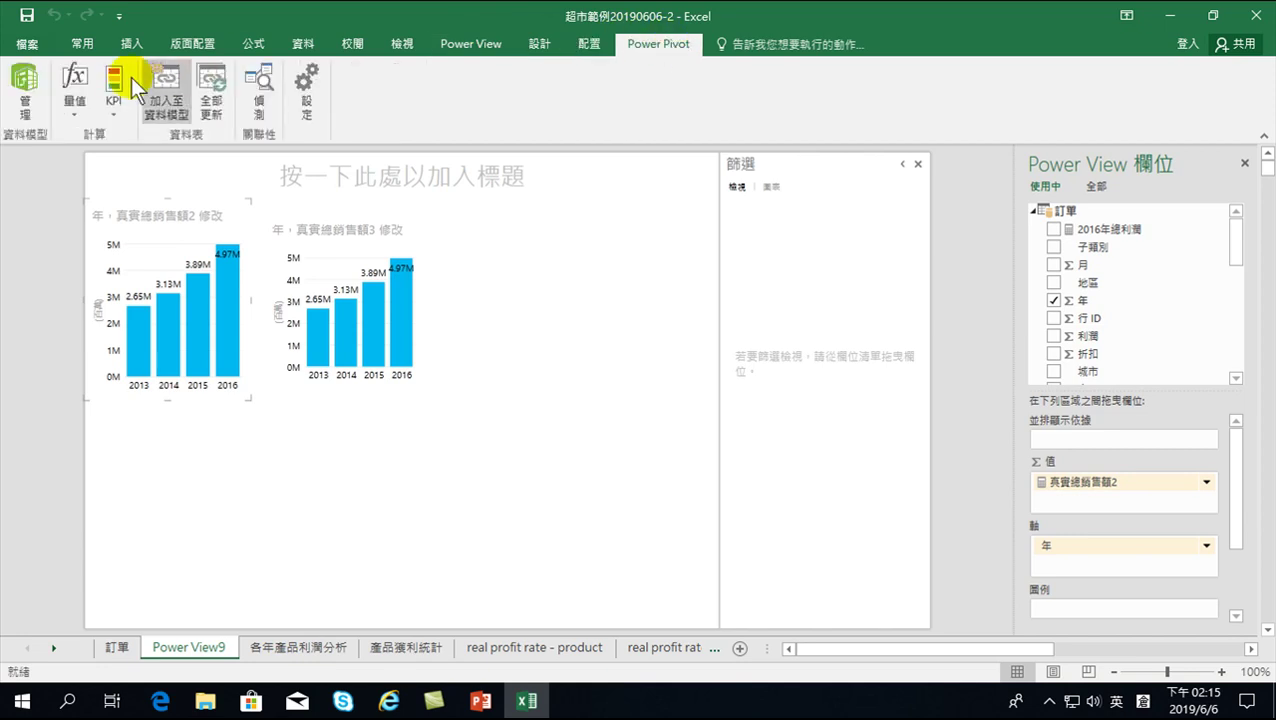
click(24, 82)
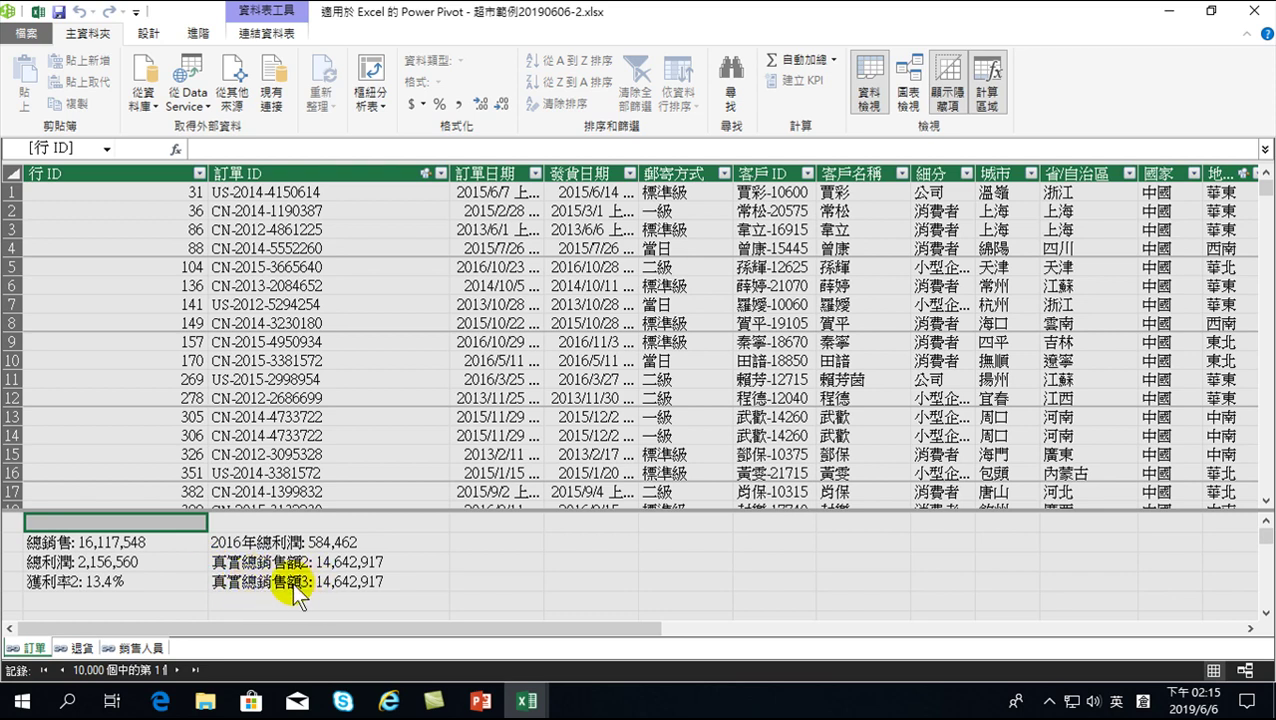
click(294, 582)
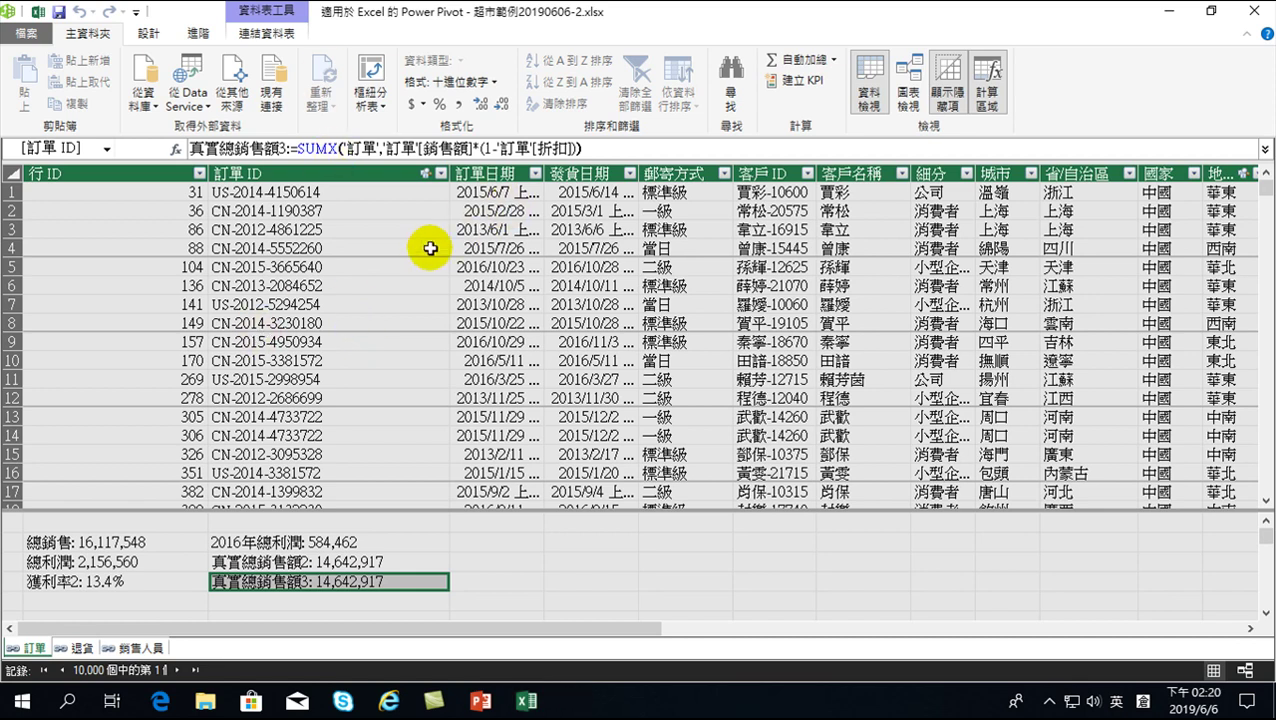
click(487, 265)
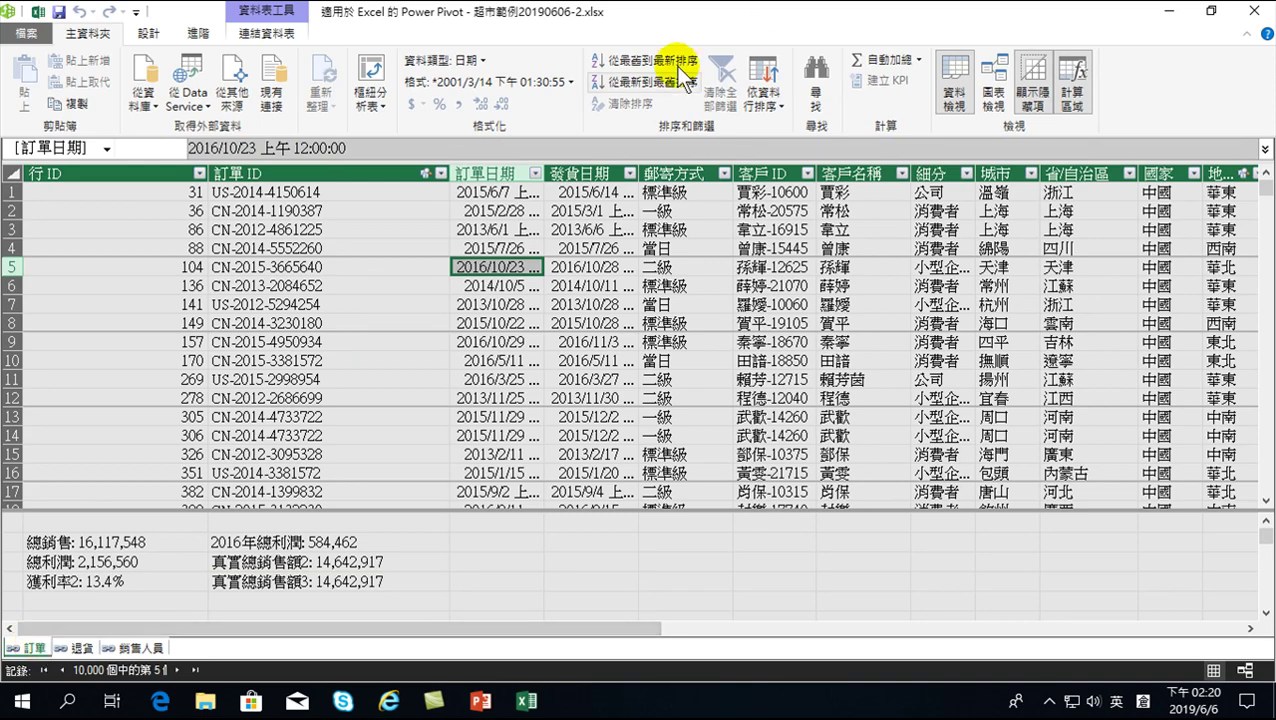
click(1253, 11)
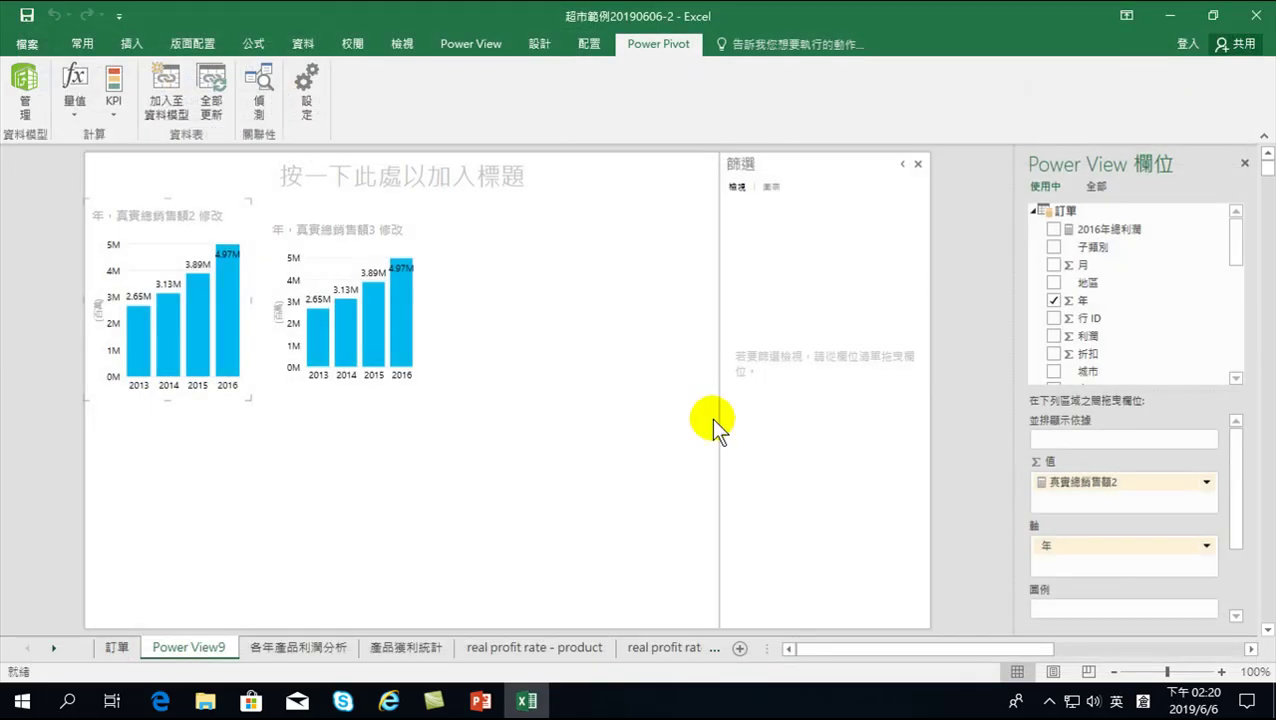
Go to the 訂單 sheet, select cell P9, and save the workbook.
click(115, 646)
click(396, 392)
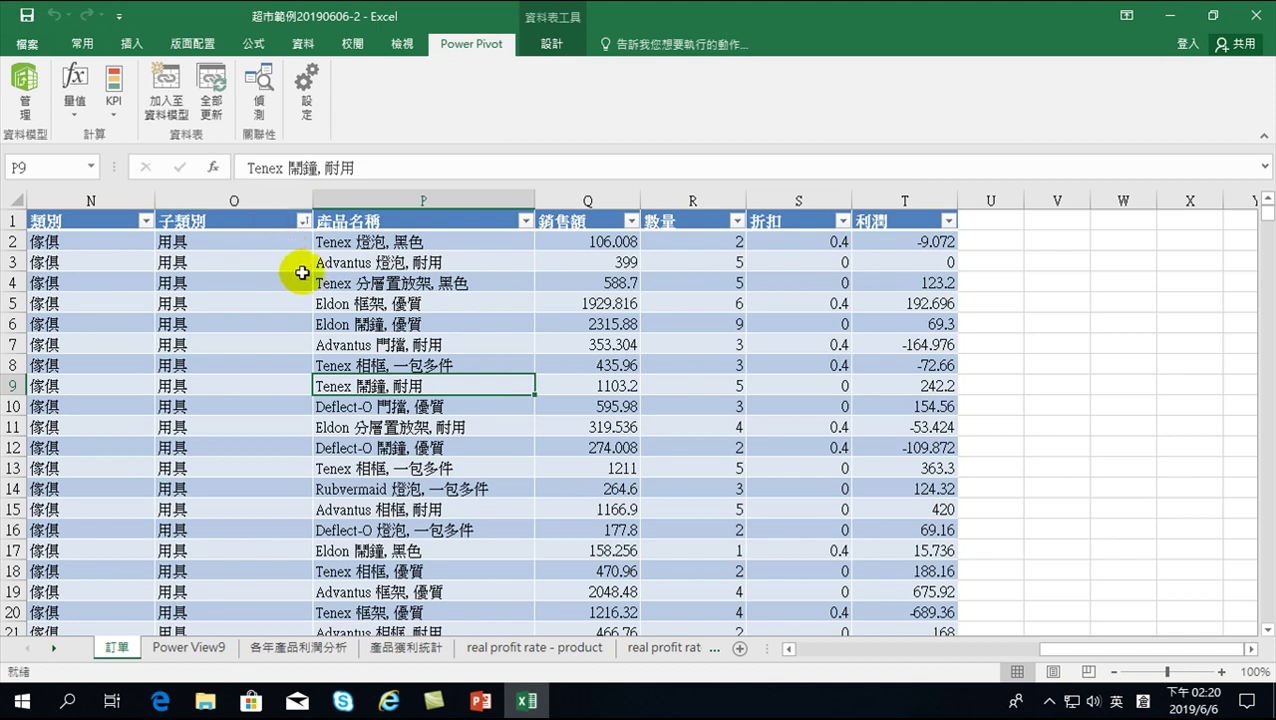
click(26, 15)
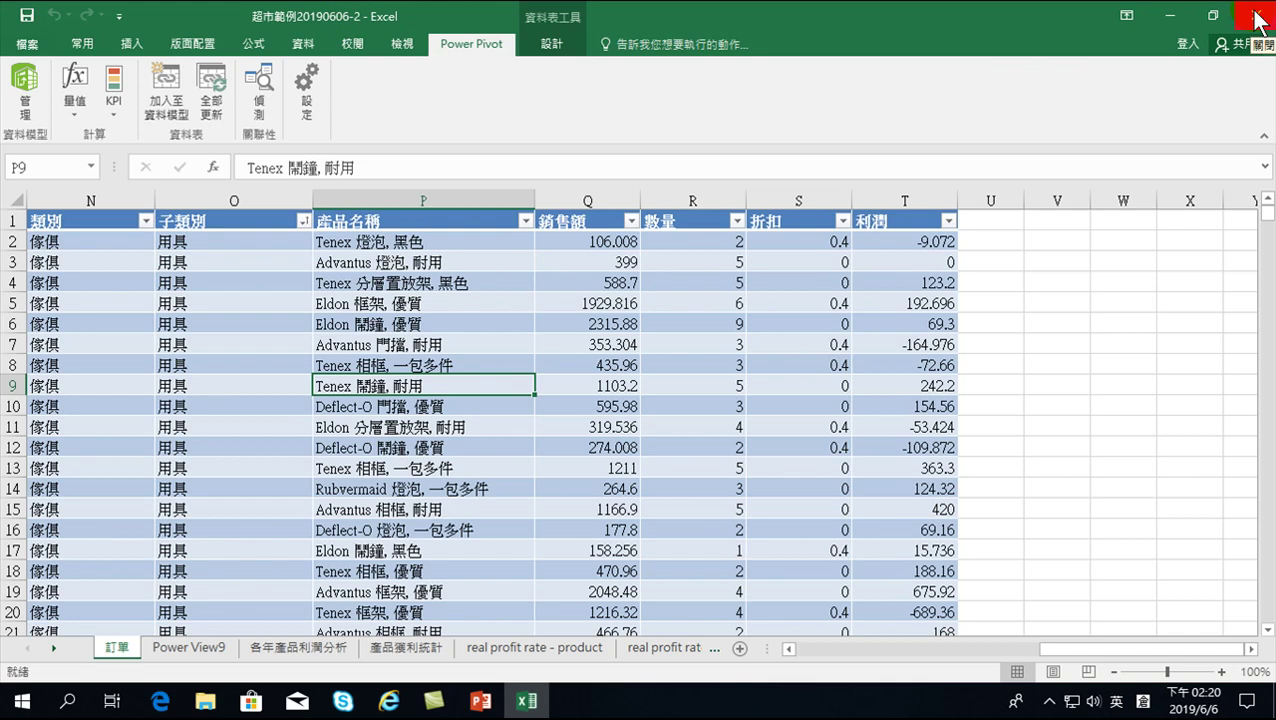
Close the workbook and switch to the browser showing the Google Drive 成品 folder.
click(1256, 17)
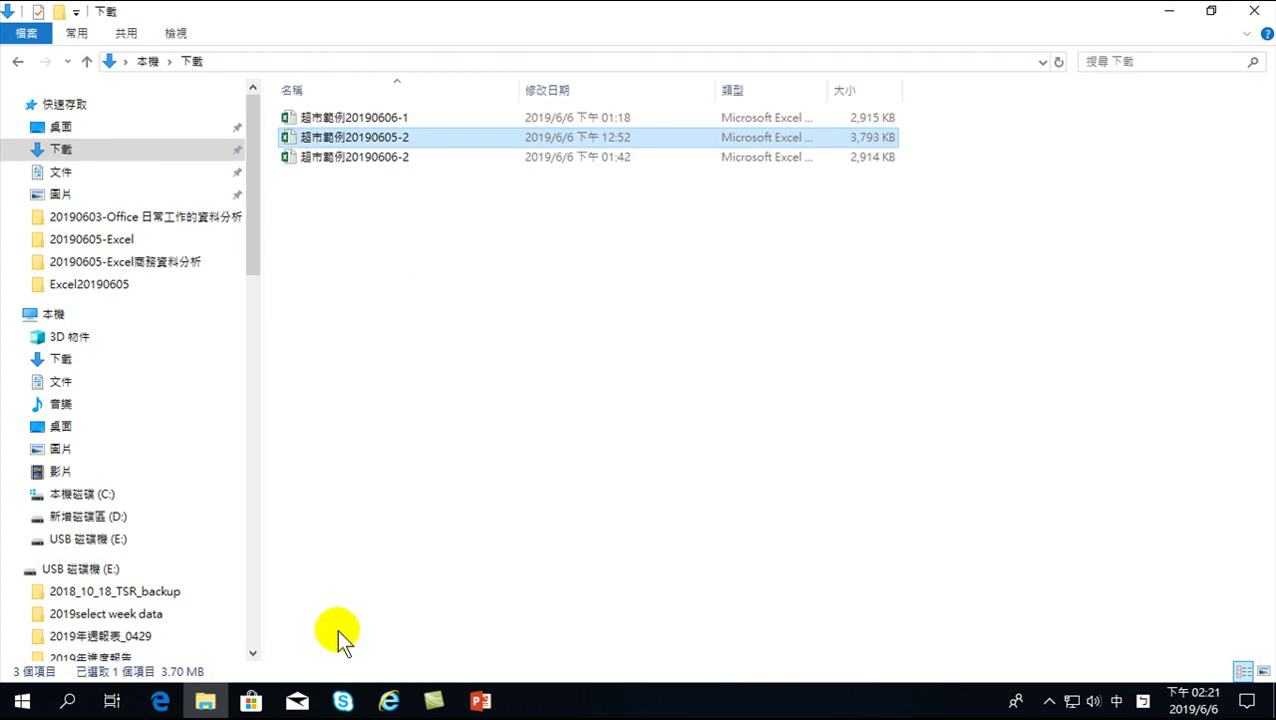
click(161, 701)
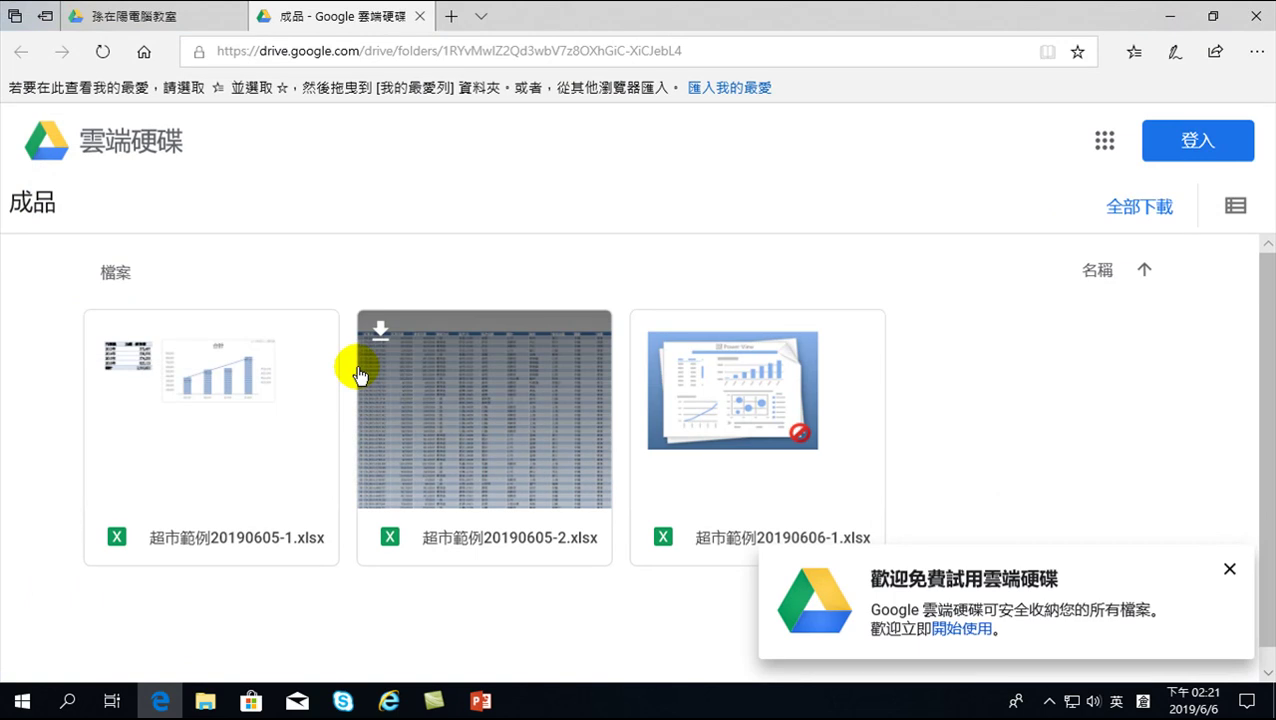
Download and save 超市範例.xlsx from the 20190605 course's 範例 Google Drive folder.
click(157, 20)
click(328, 50)
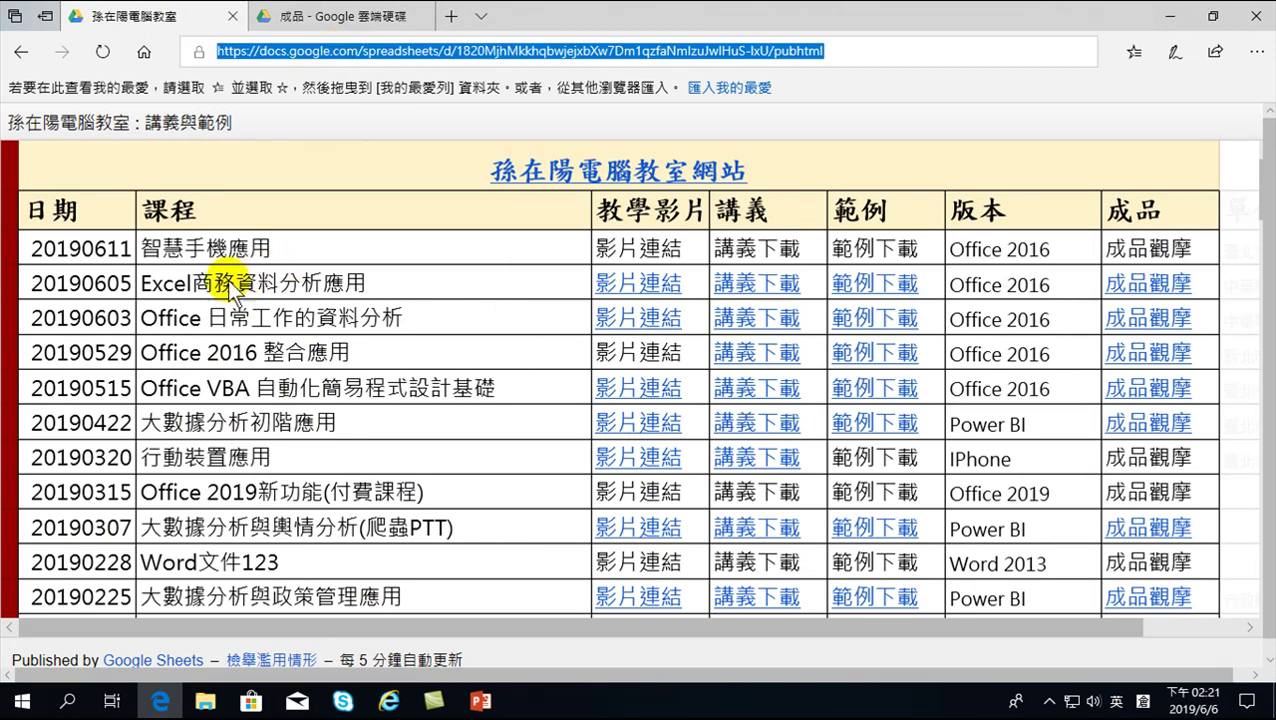
click(852, 282)
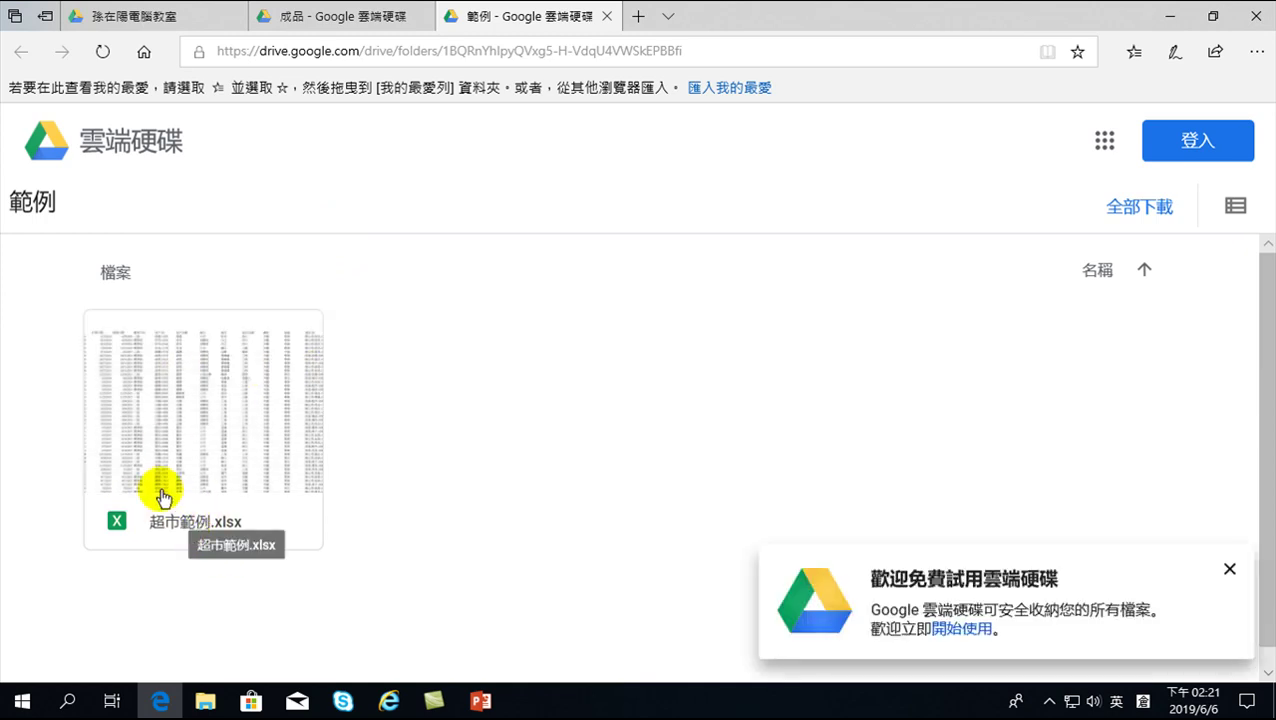
double_click(107, 335)
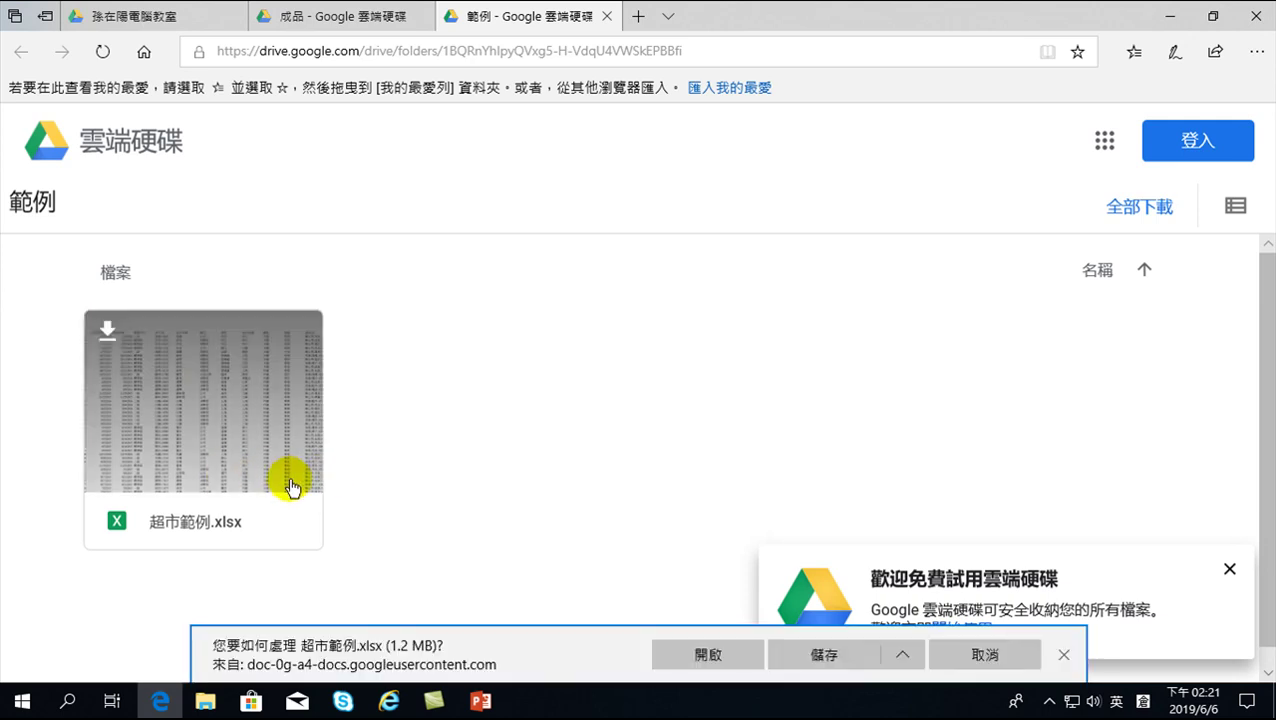
click(810, 652)
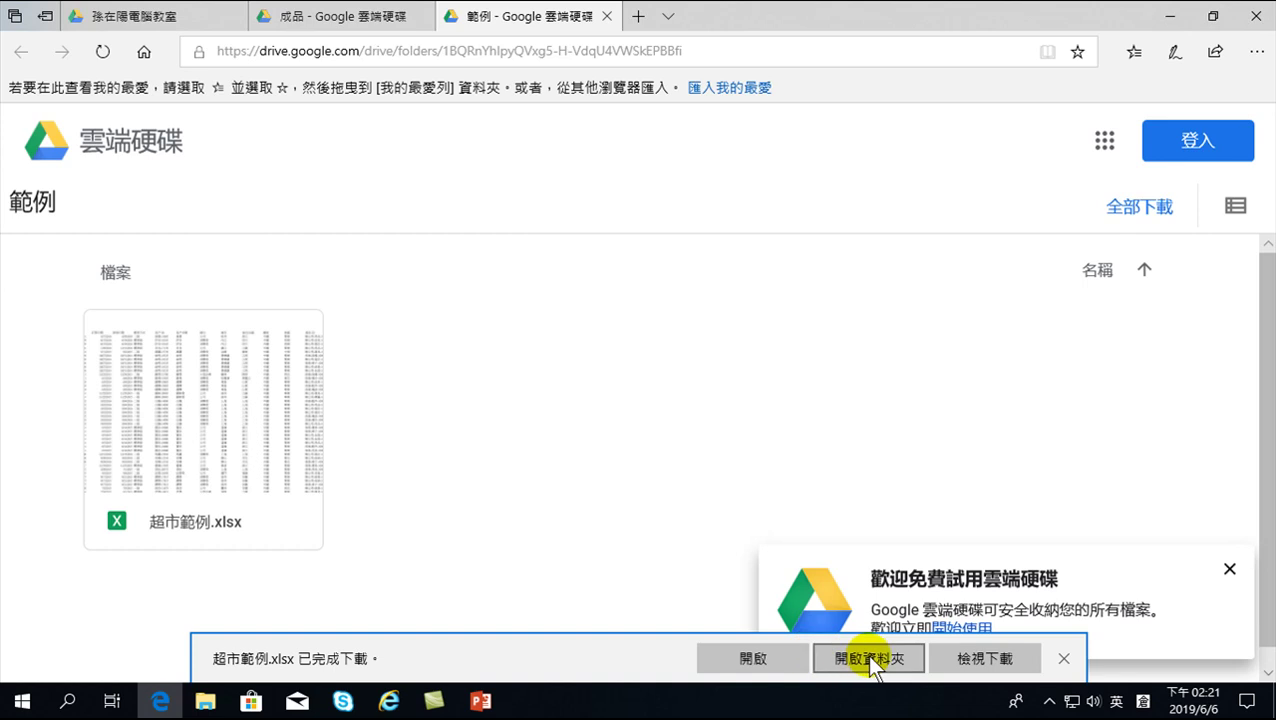
click(1062, 662)
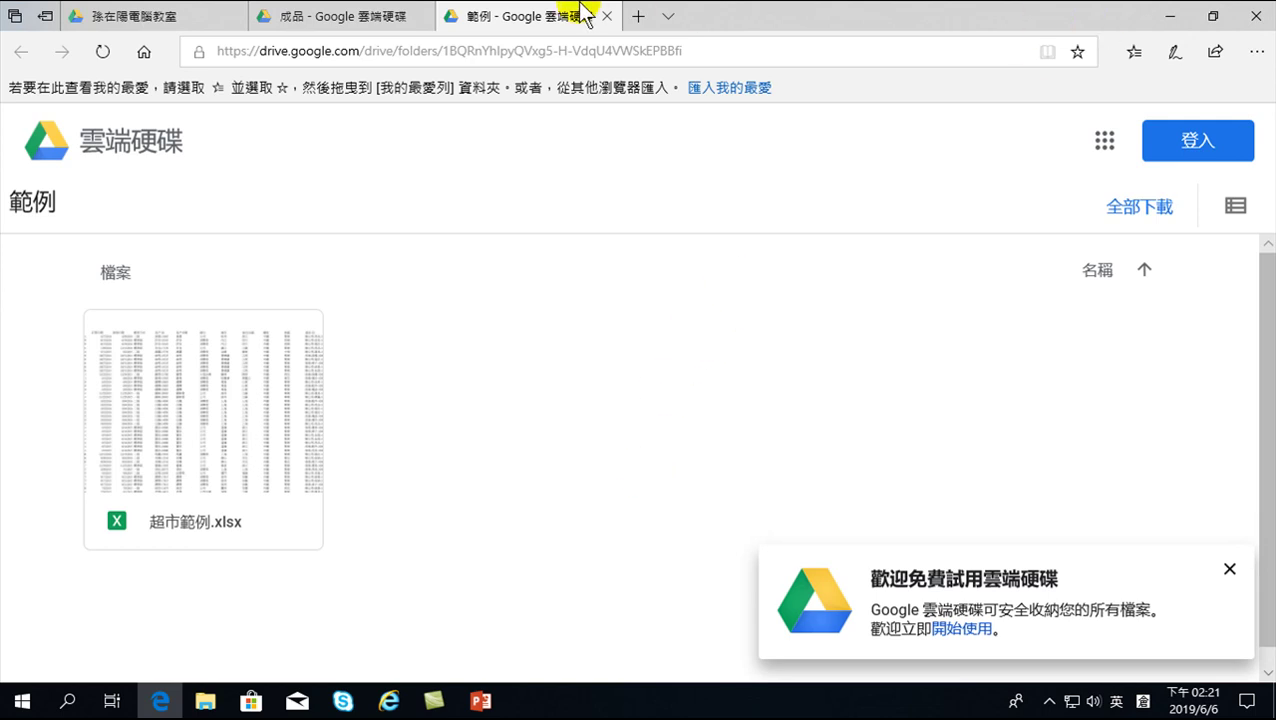
mouse_move(265, 436)
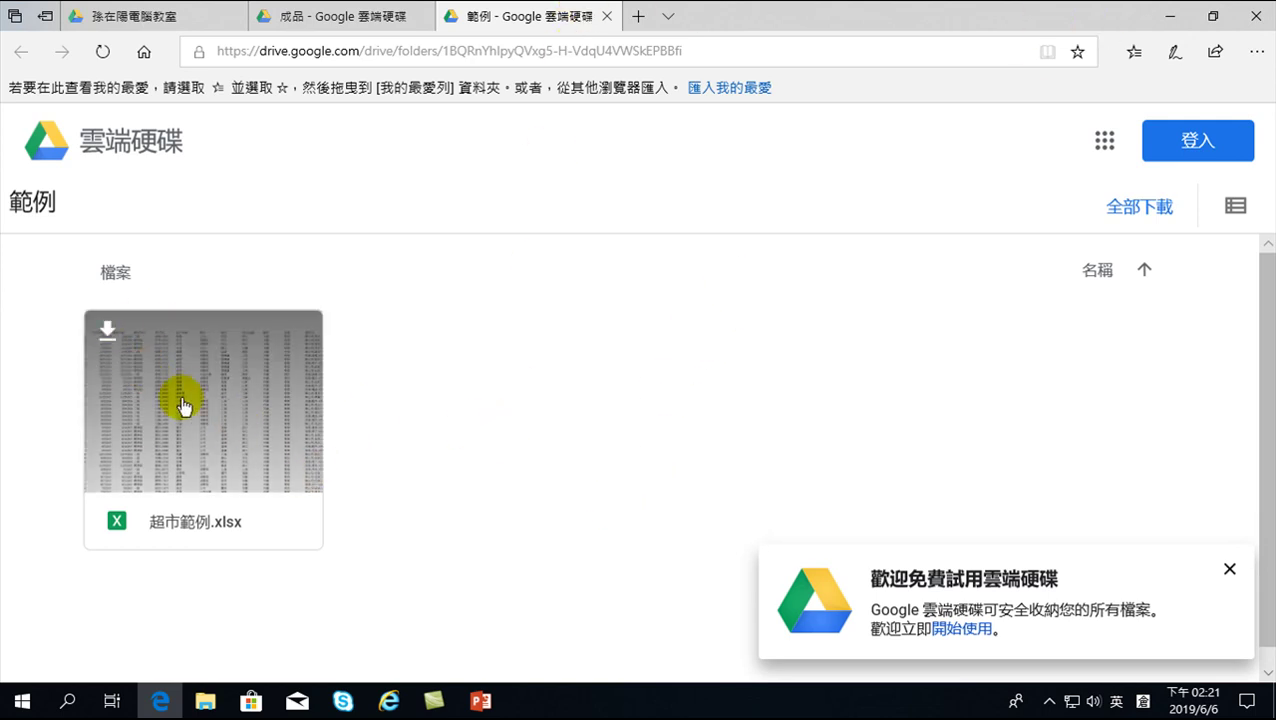
Open the downloaded 超市範例 workbook from the Downloads folder.
click(207, 705)
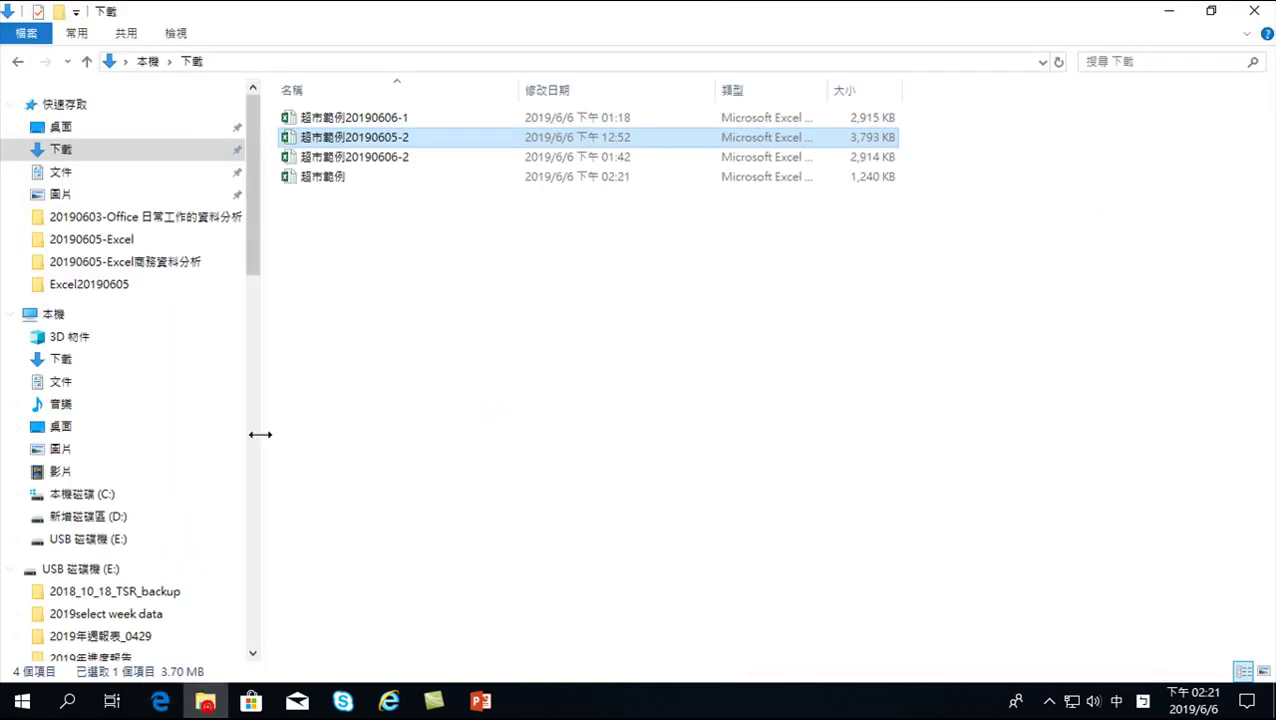
double_click(336, 185)
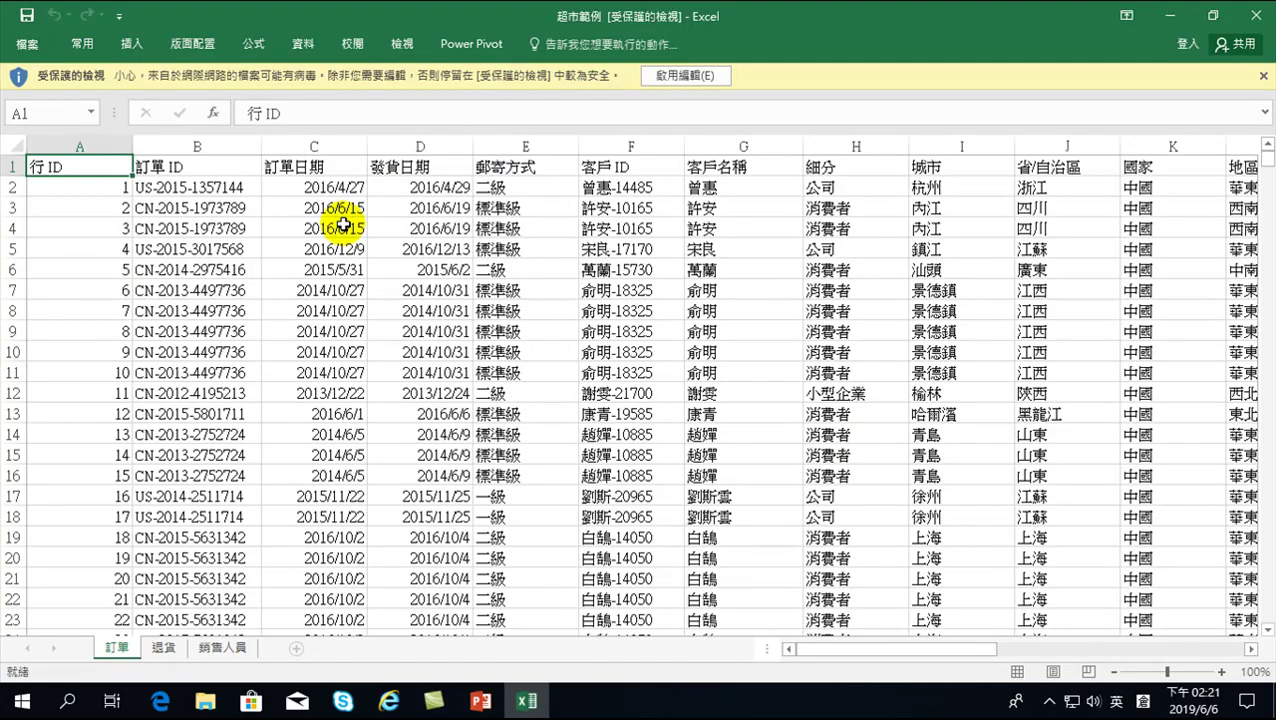
Enable editing of 超市範例, select the whole 數量 column R, and go to the 插入 ribbon.
click(686, 75)
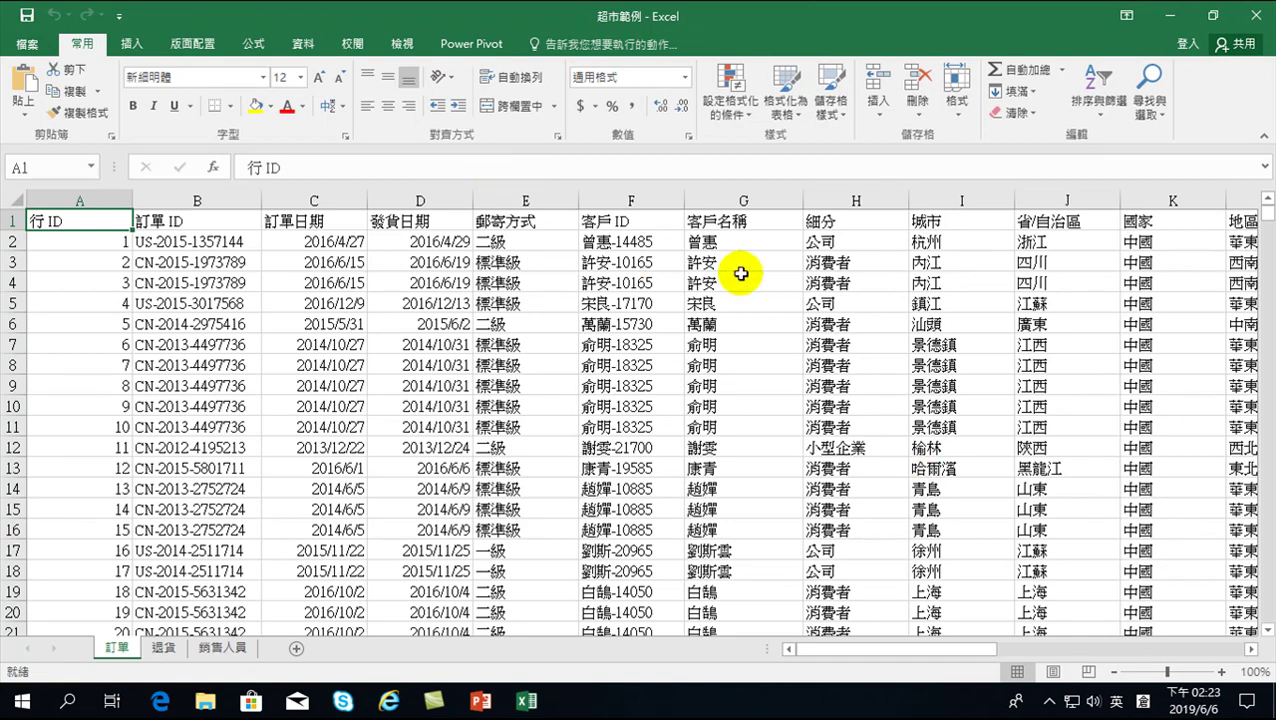
drag(855, 645, 1100, 648)
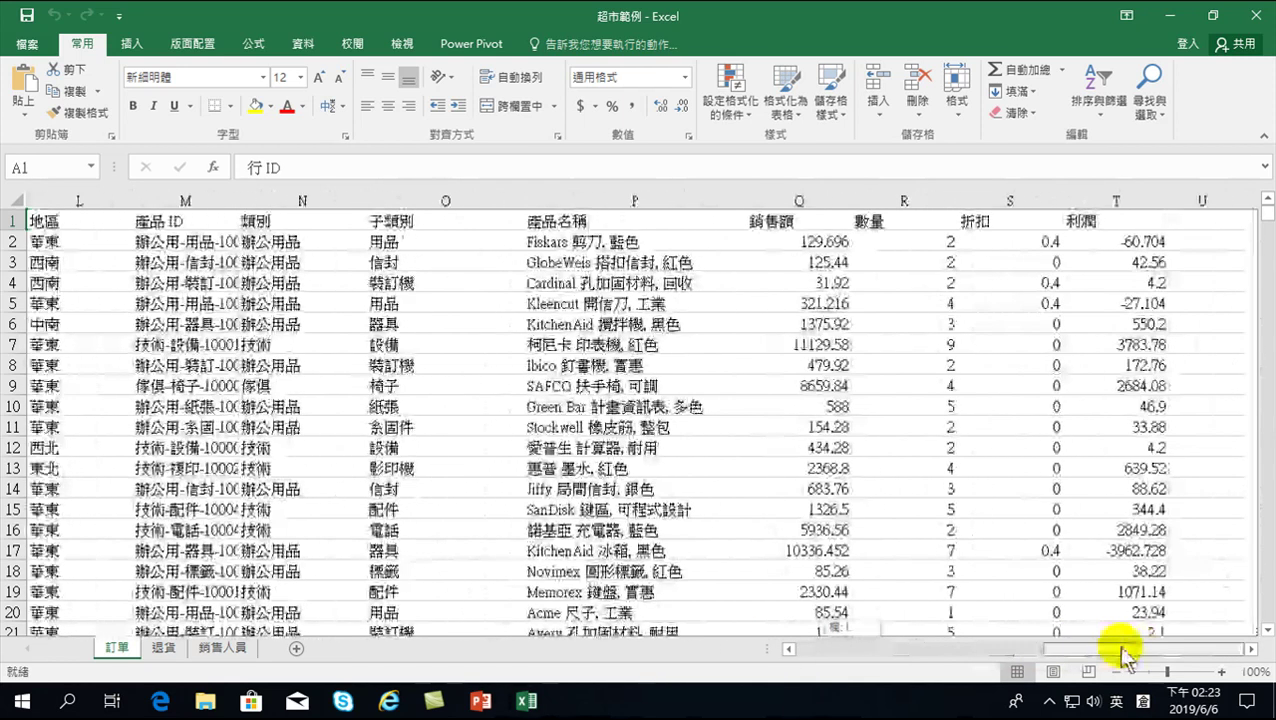
mouse_move(895, 242)
mouse_down()
mouse_move(900, 323)
mouse_move(910, 239)
mouse_up()
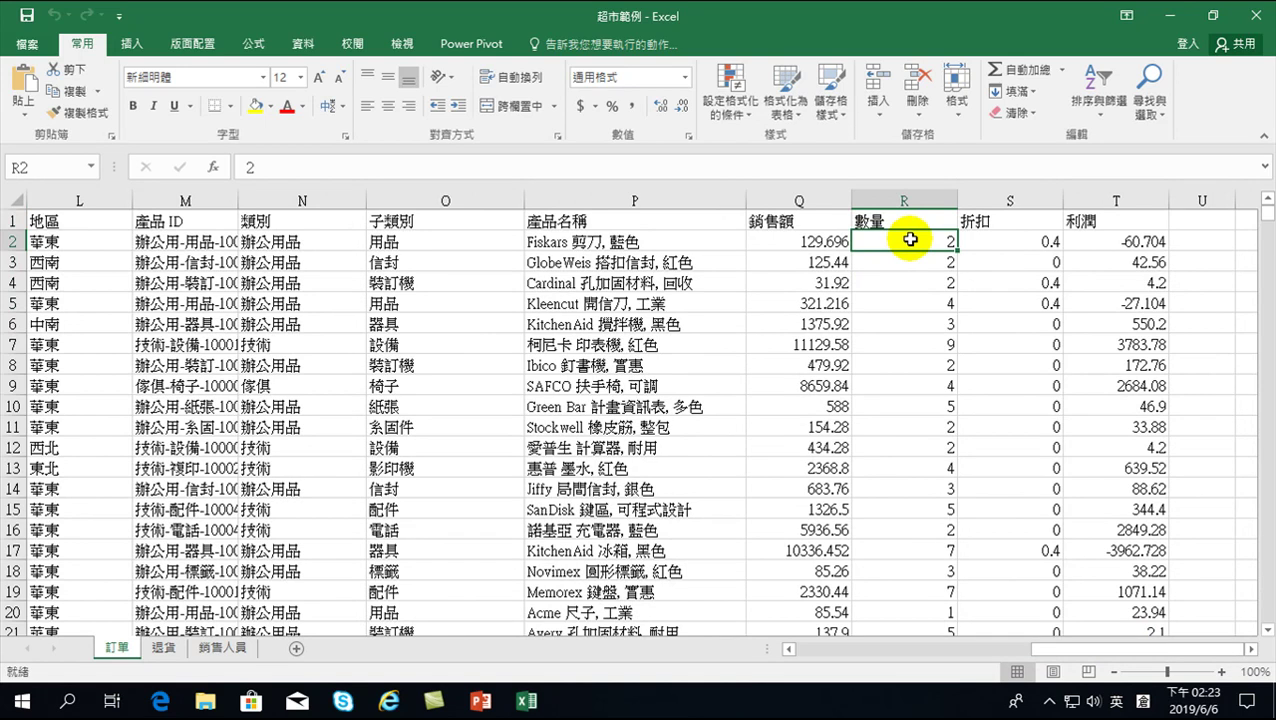
click(903, 304)
click(900, 331)
click(900, 343)
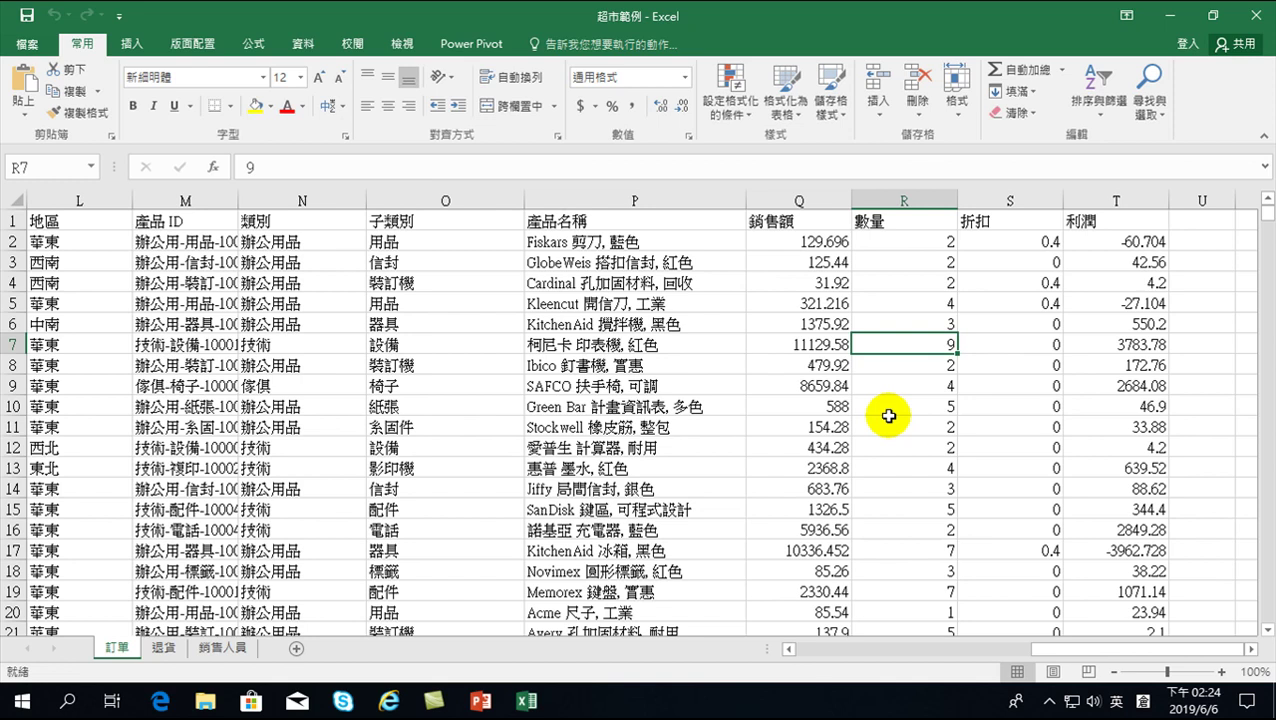
click(905, 242)
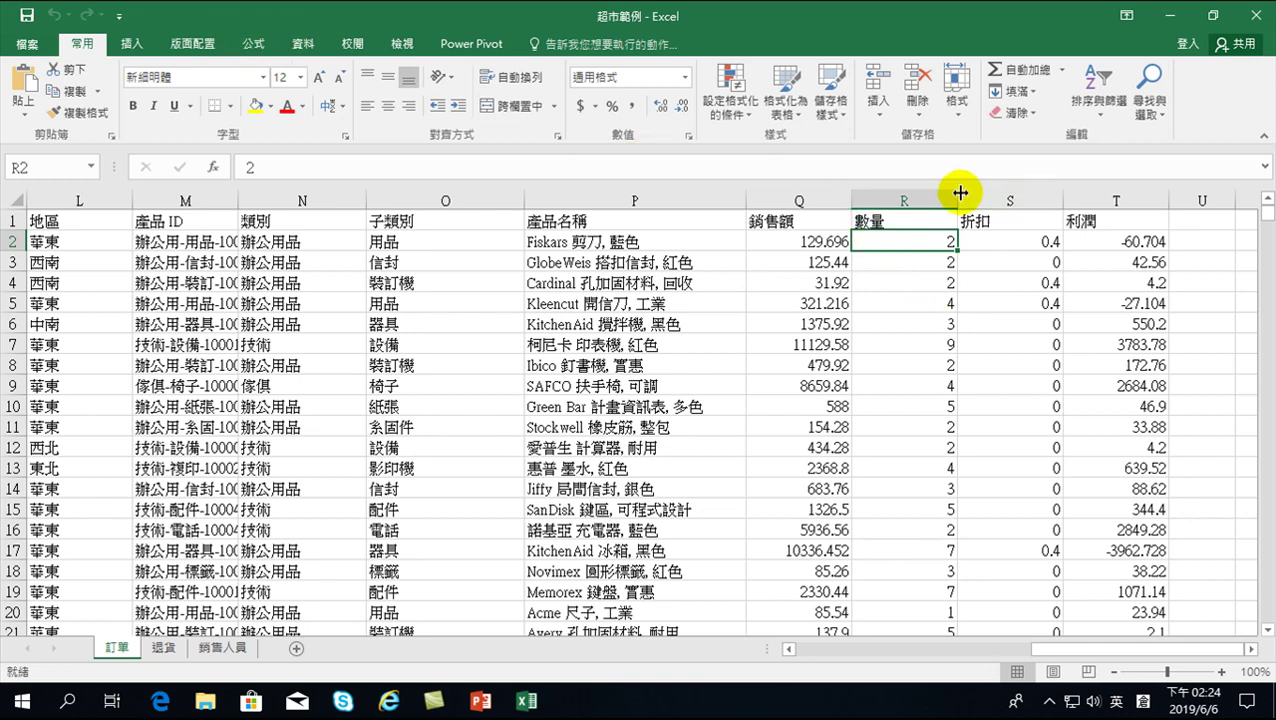
click(904, 200)
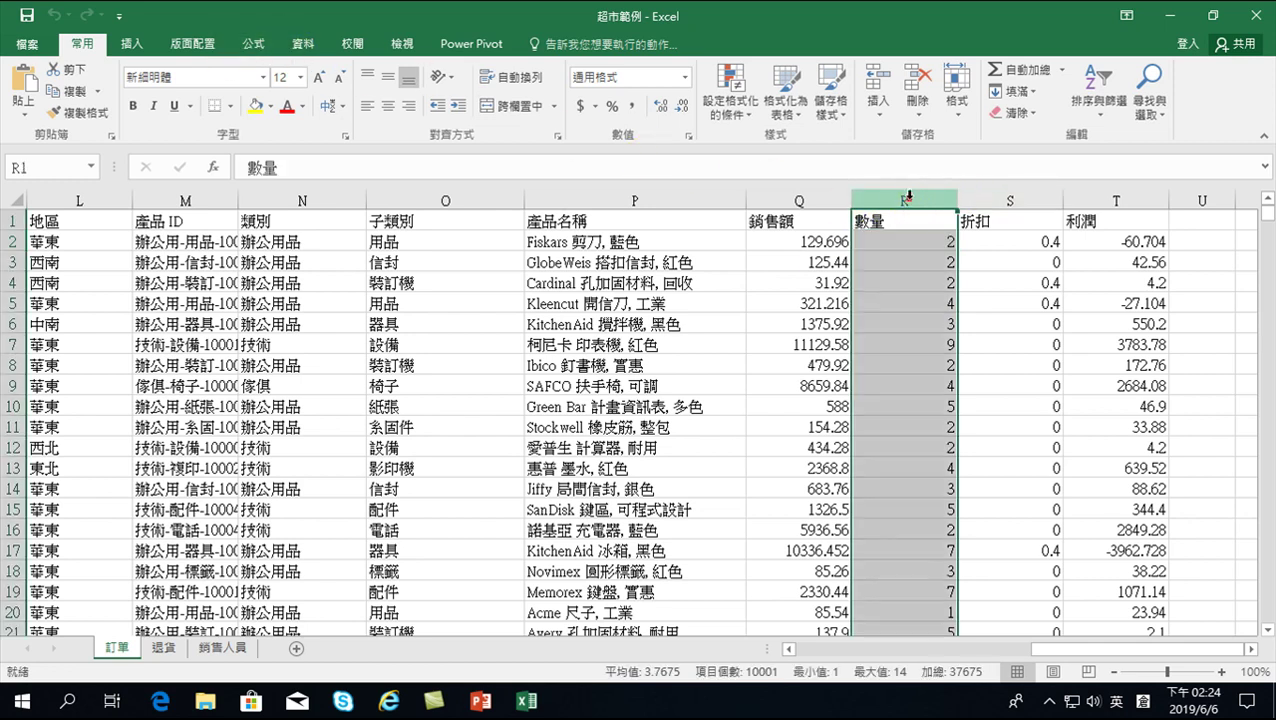
click(133, 45)
click(555, 88)
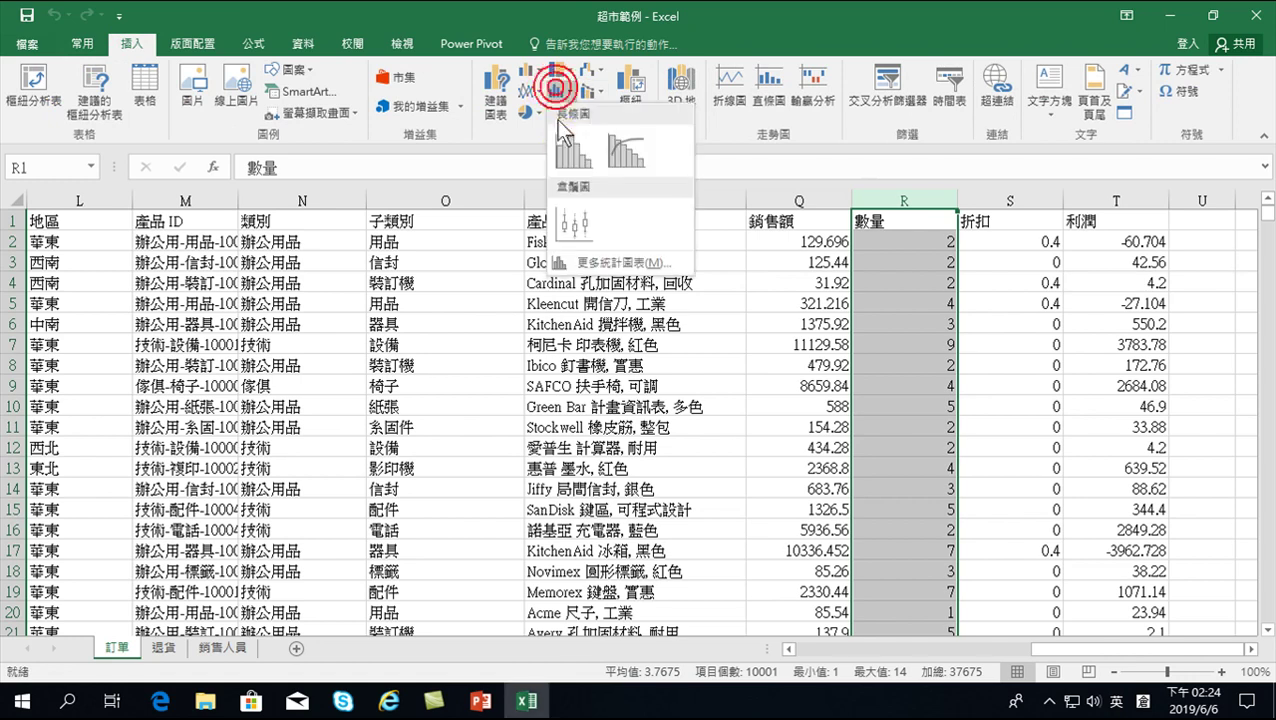
click(570, 150)
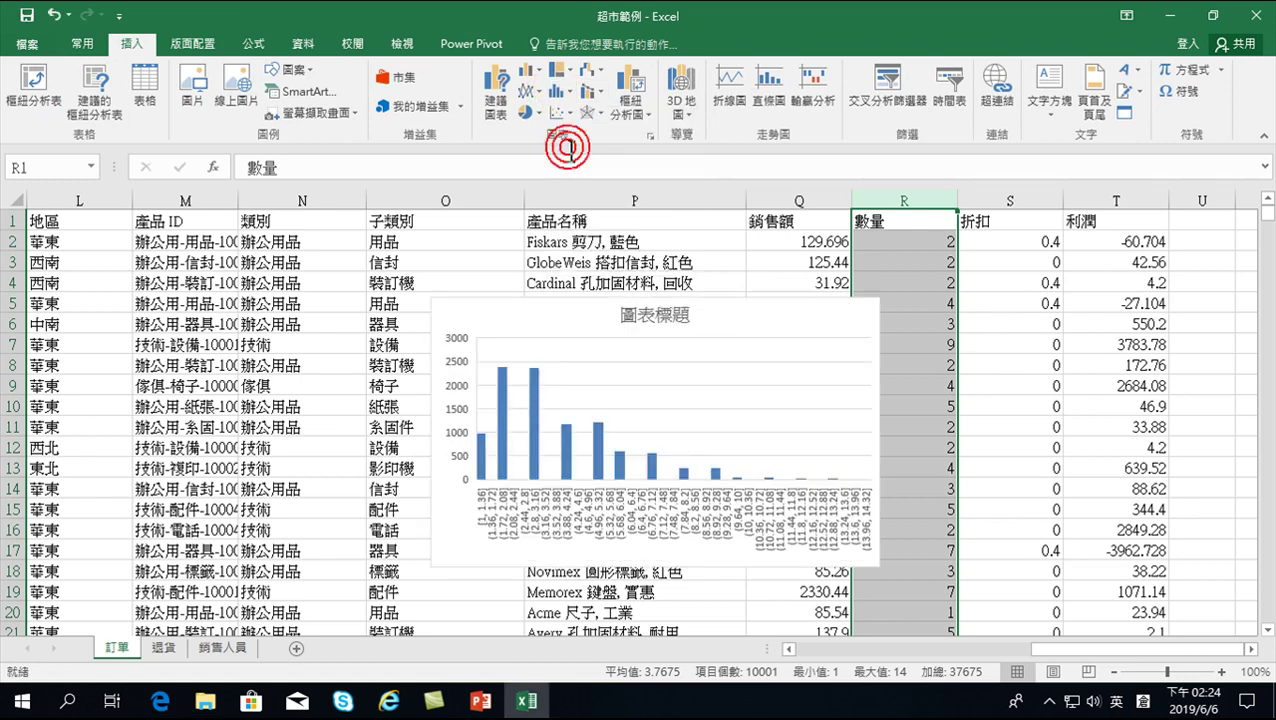
mouse_move(487, 460)
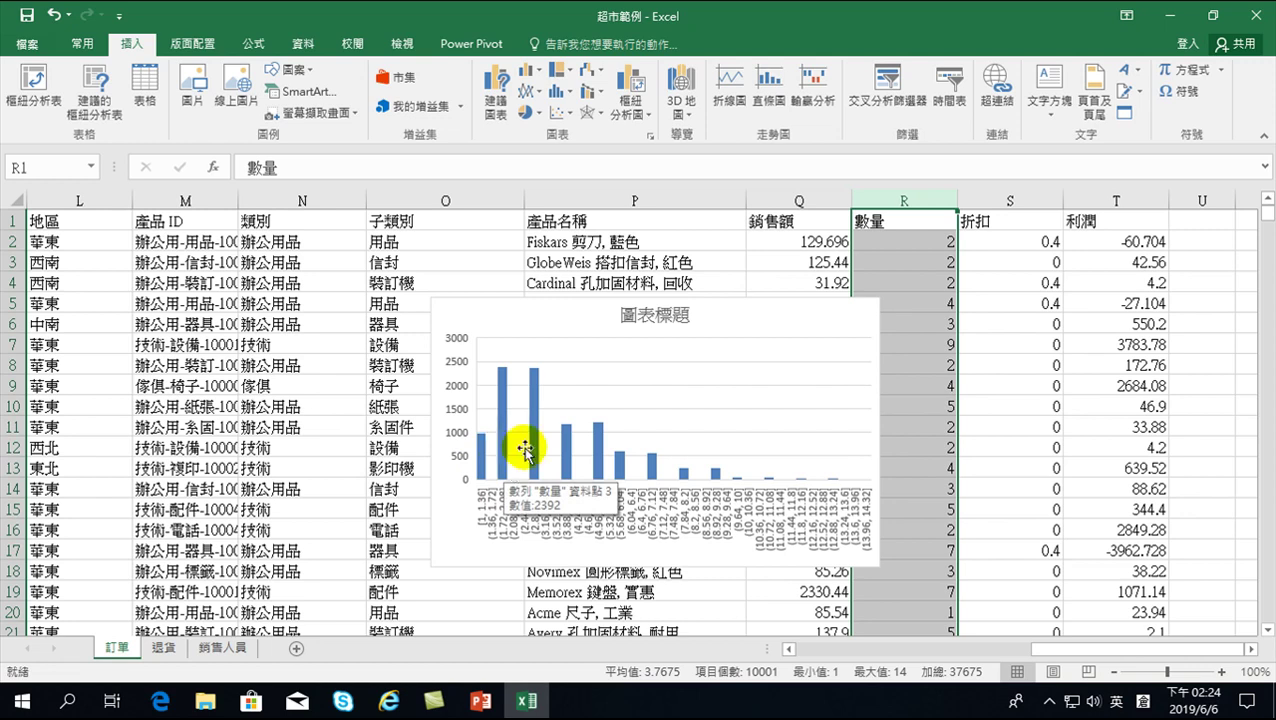
mouse_move(618, 470)
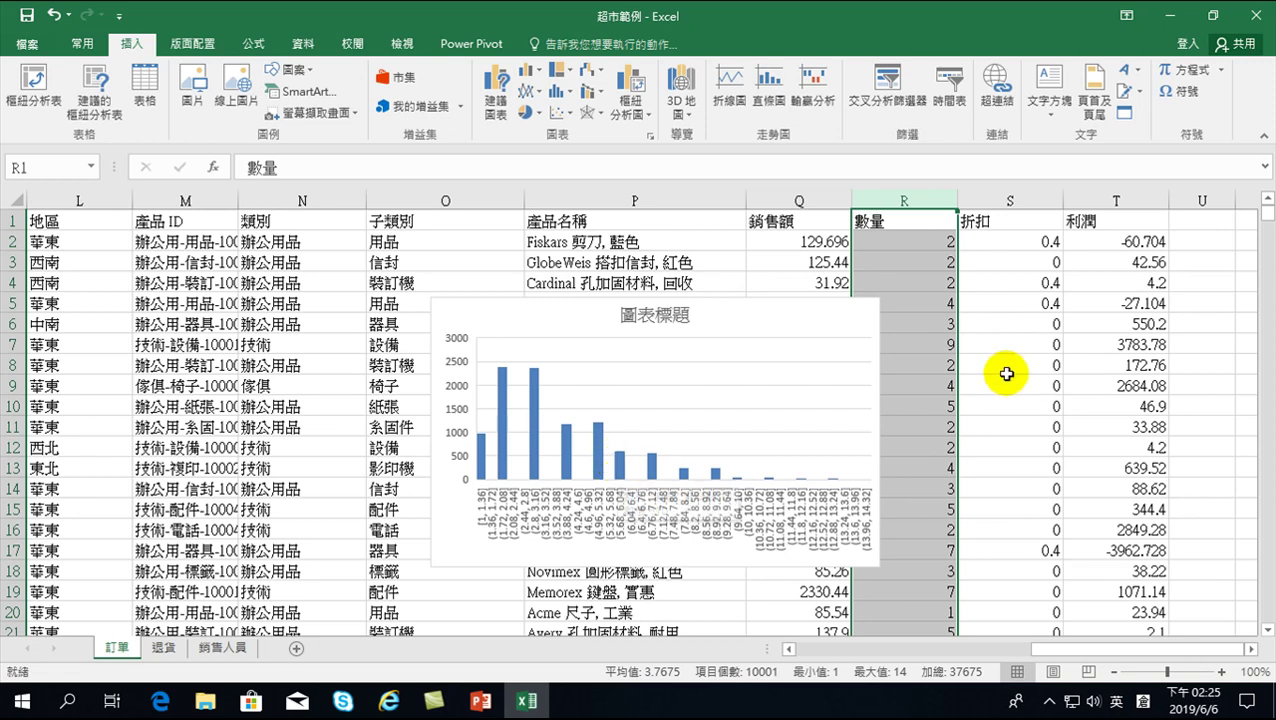
click(800, 314)
key(Delete)
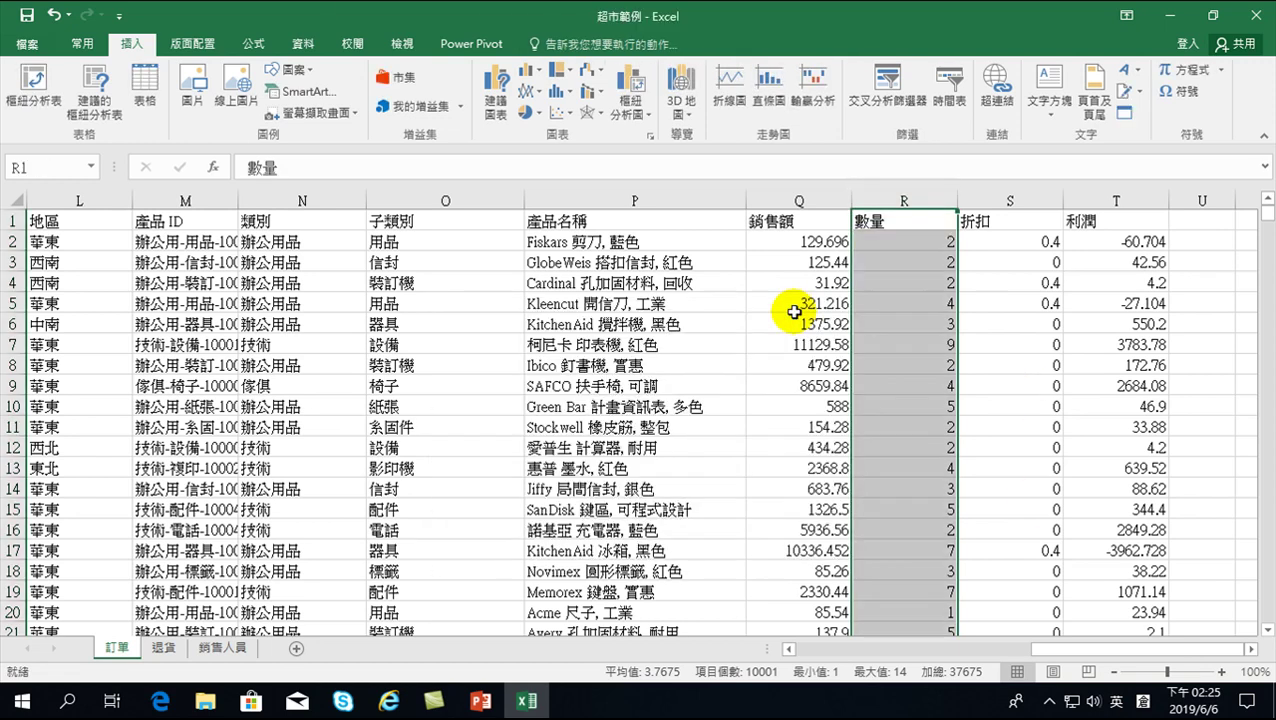
Enter 1 in W1 and fill it down as a 1–14 series through W14.
click(1251, 649)
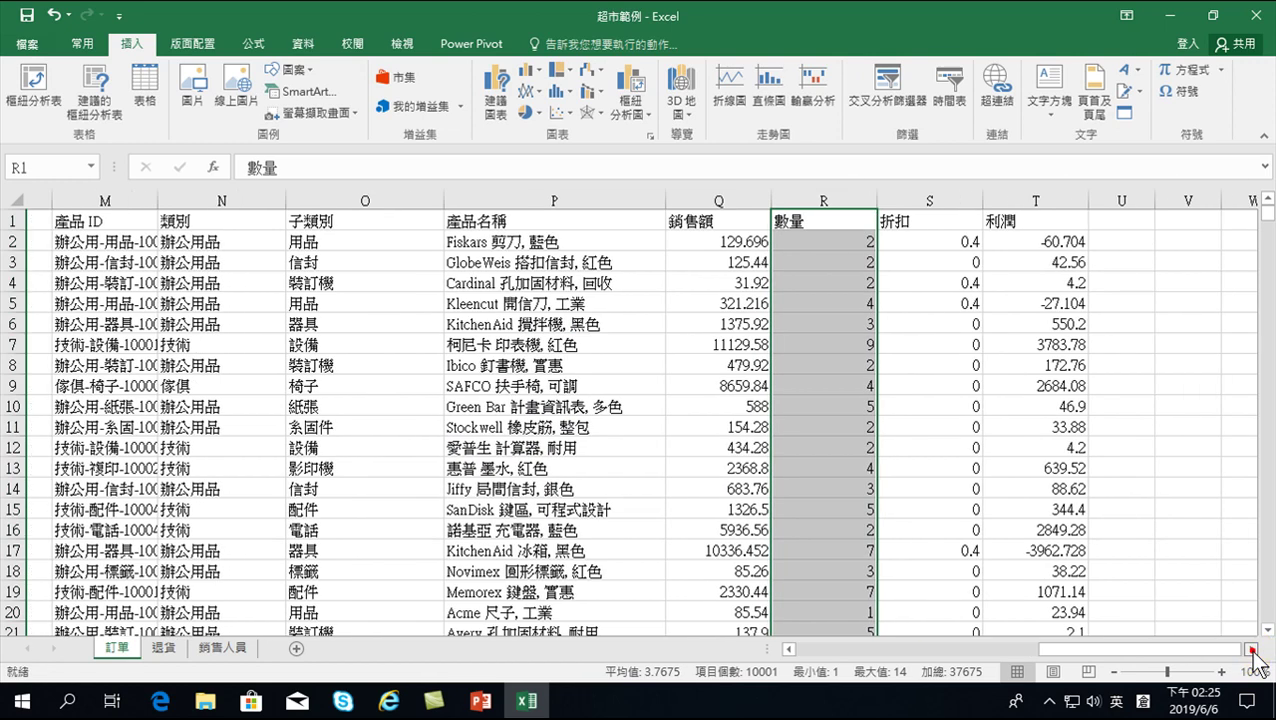
click(779, 222)
click(819, 223)
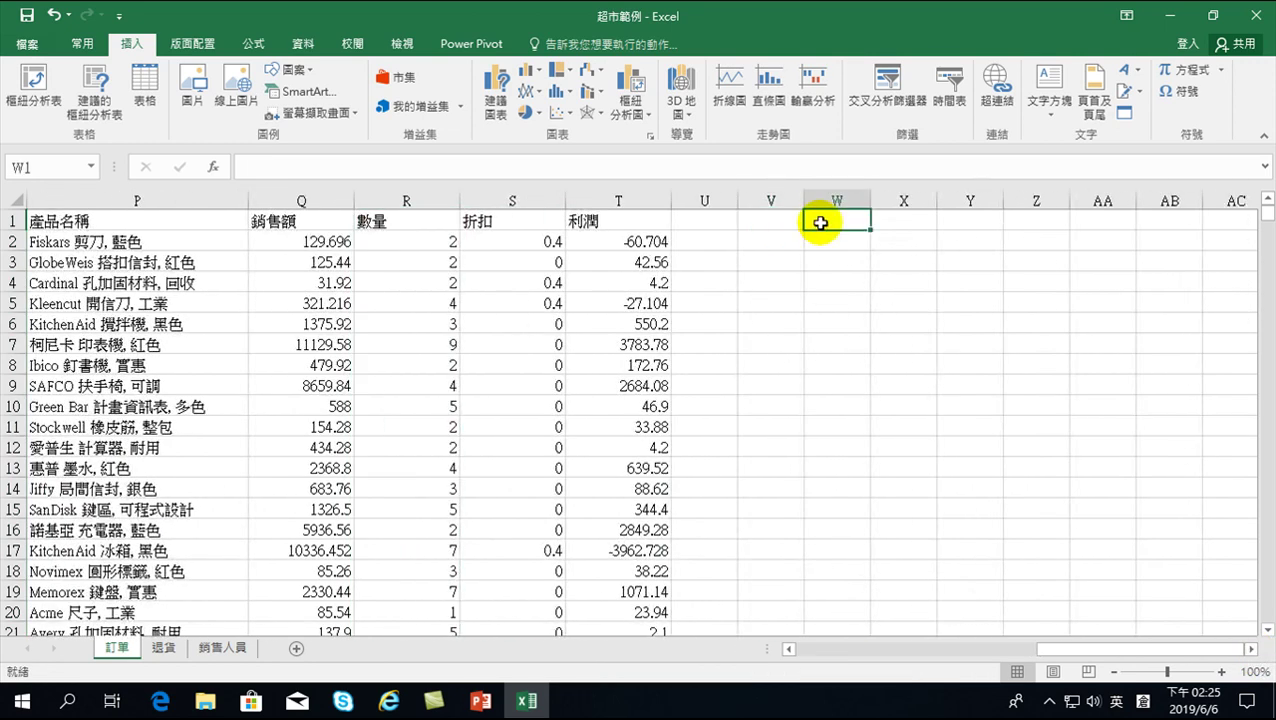
text(1)
key(Return)
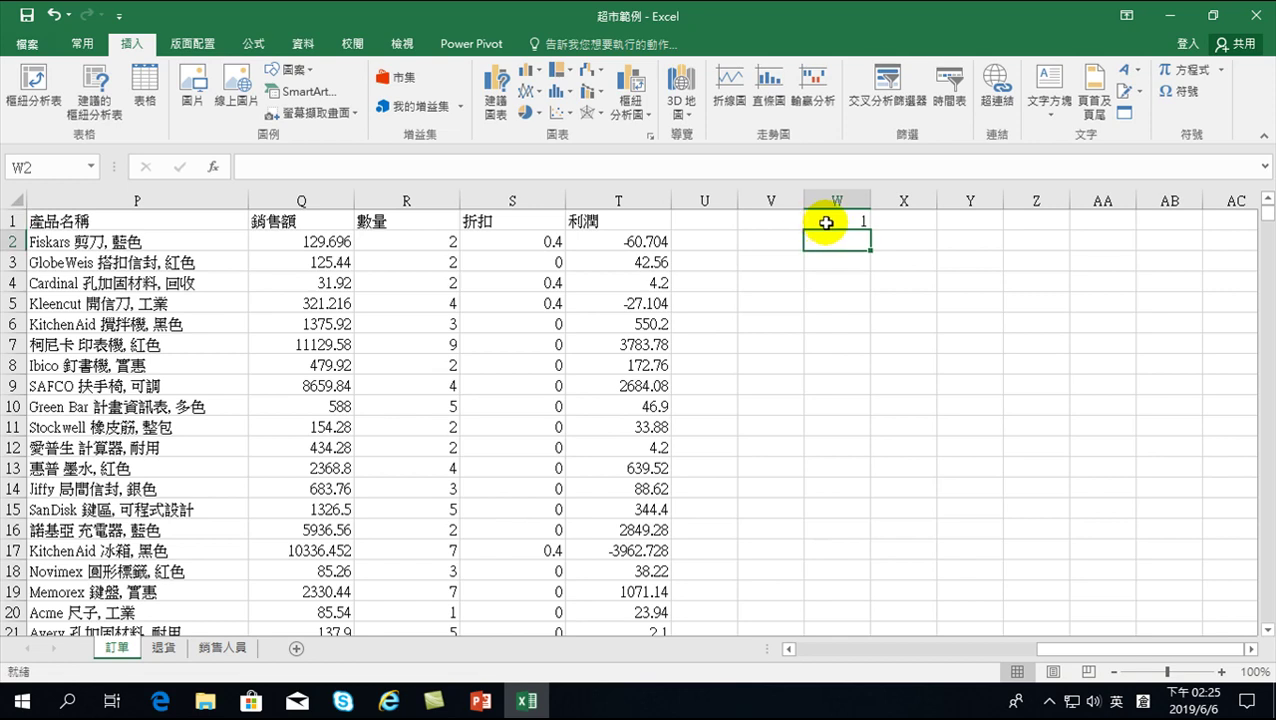
click(812, 220)
drag(869, 230, 840, 505)
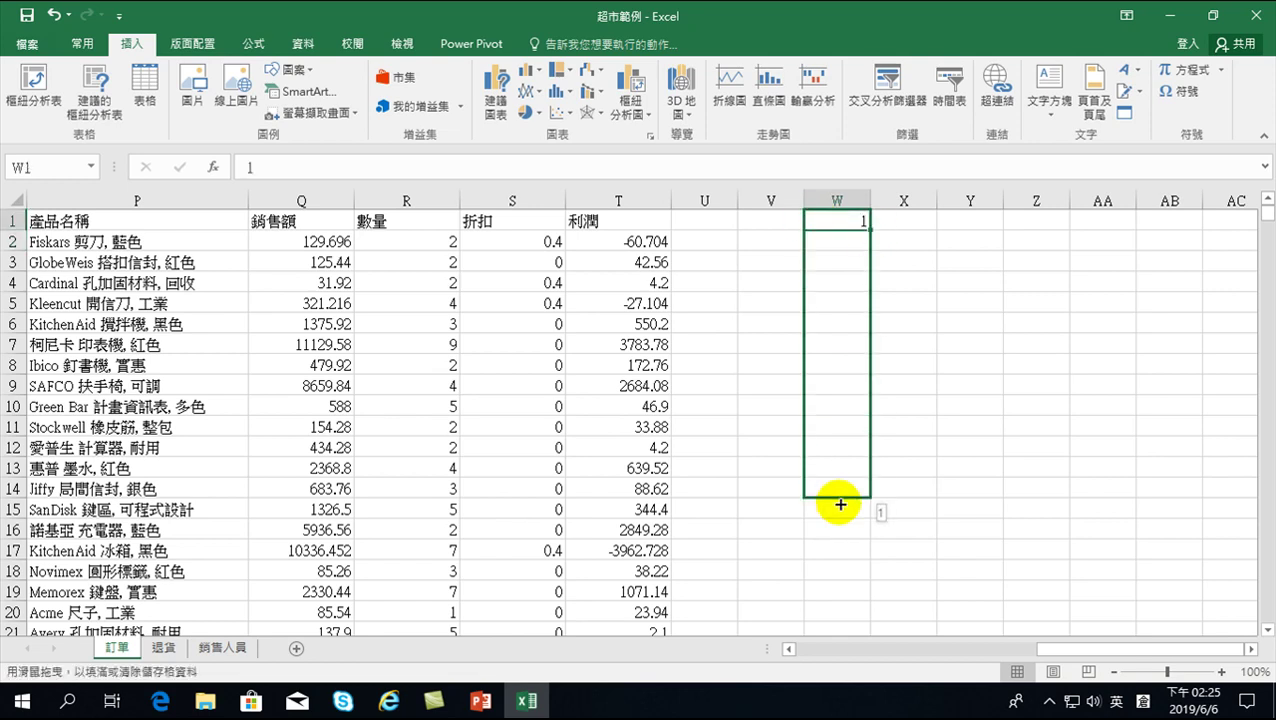
click(881, 509)
click(906, 553)
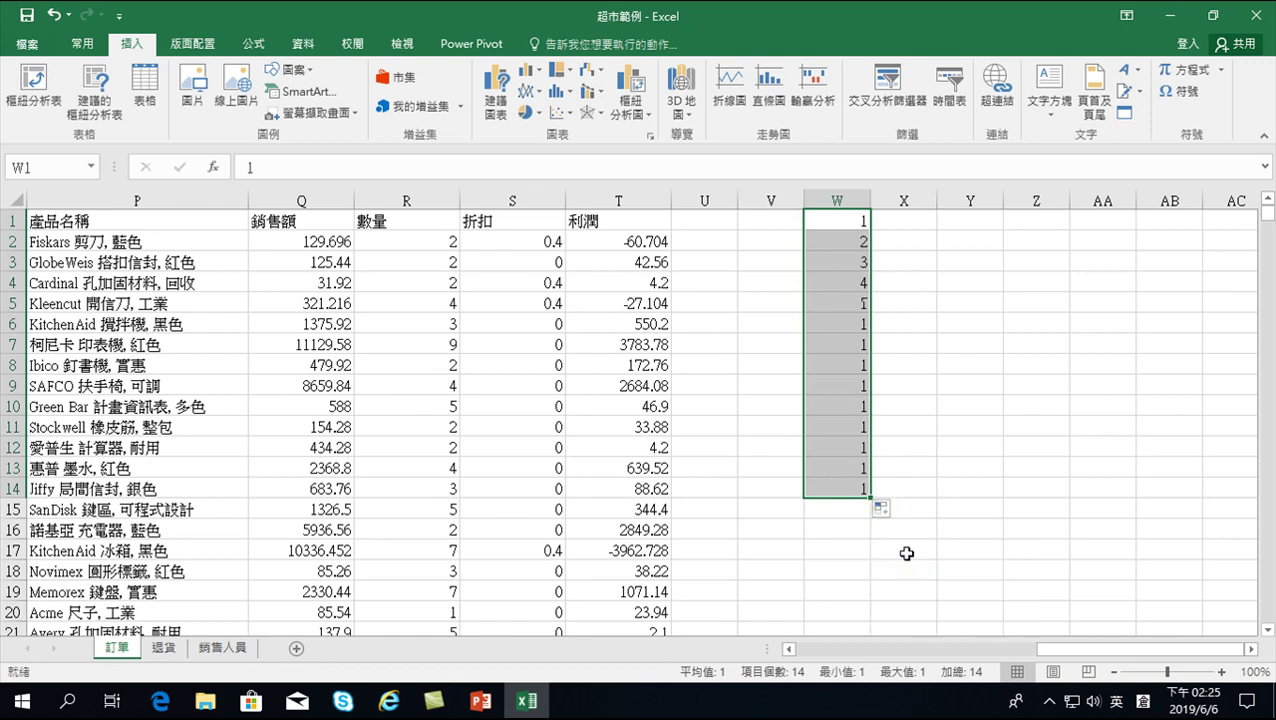
click(909, 227)
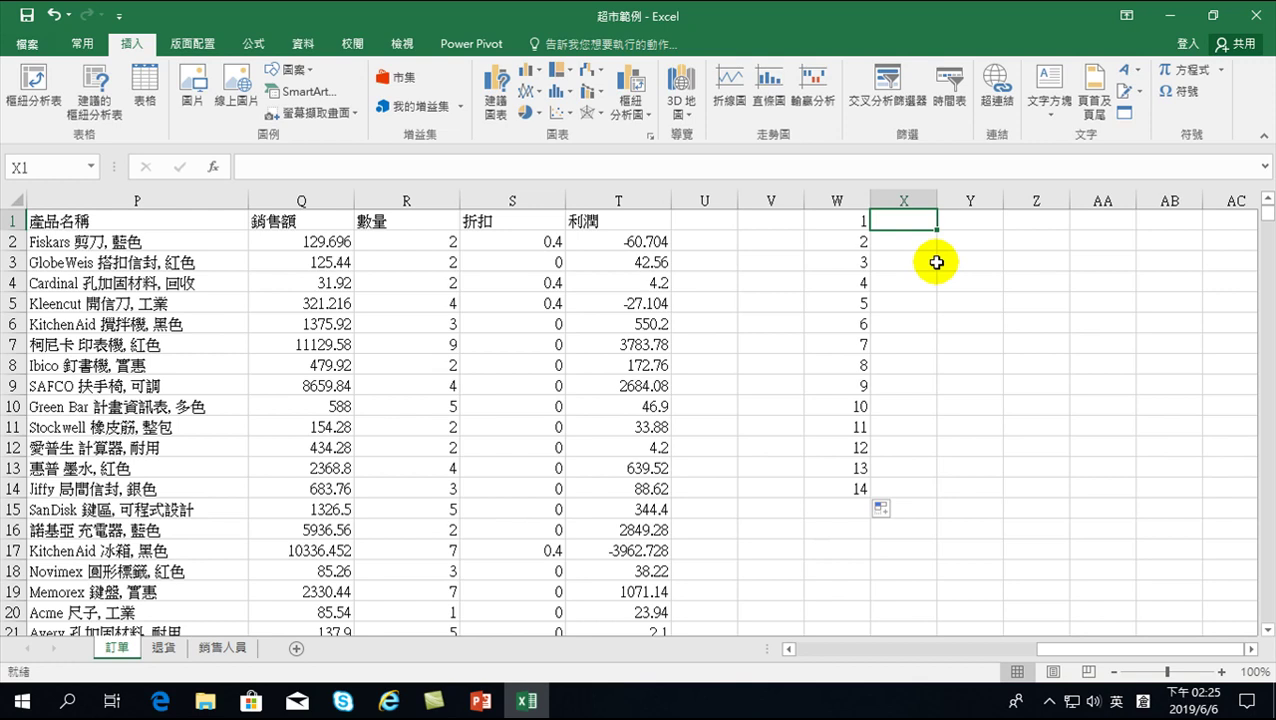
Start a COUNTIF formula in X1 counting over the 數量 range R1:R10001.
text(=)
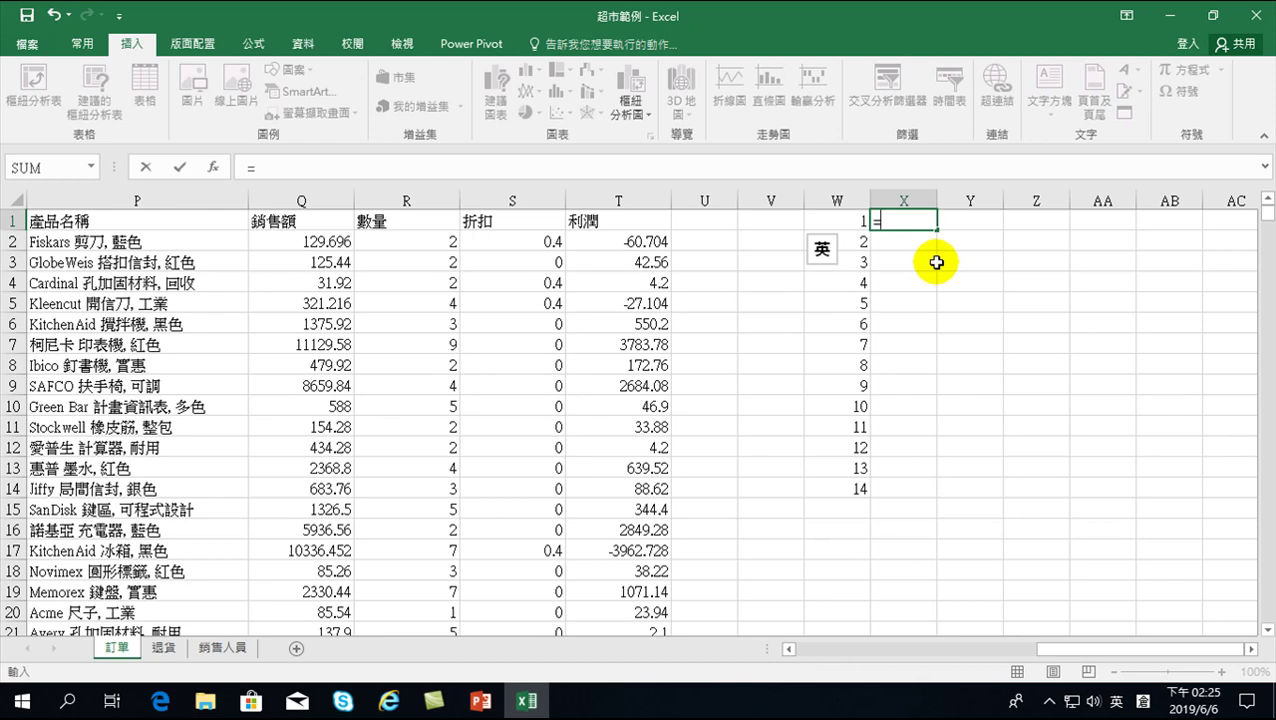
text(countif)
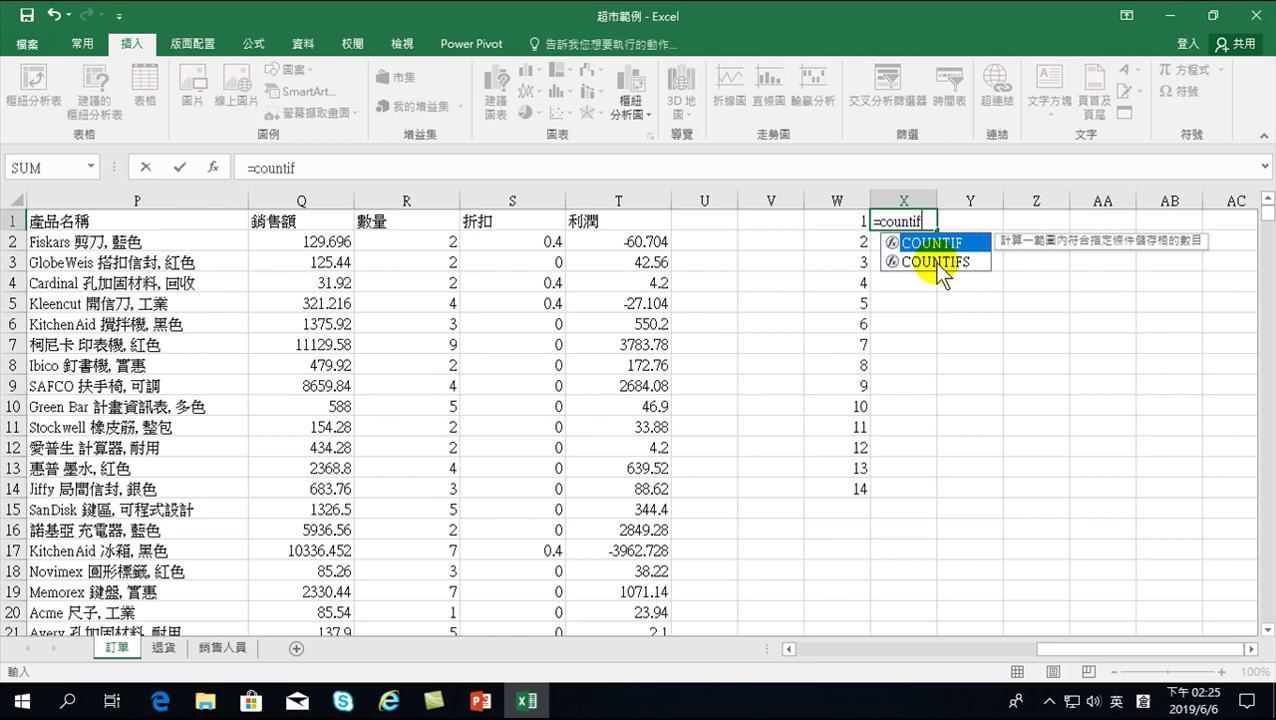
key(Tab)
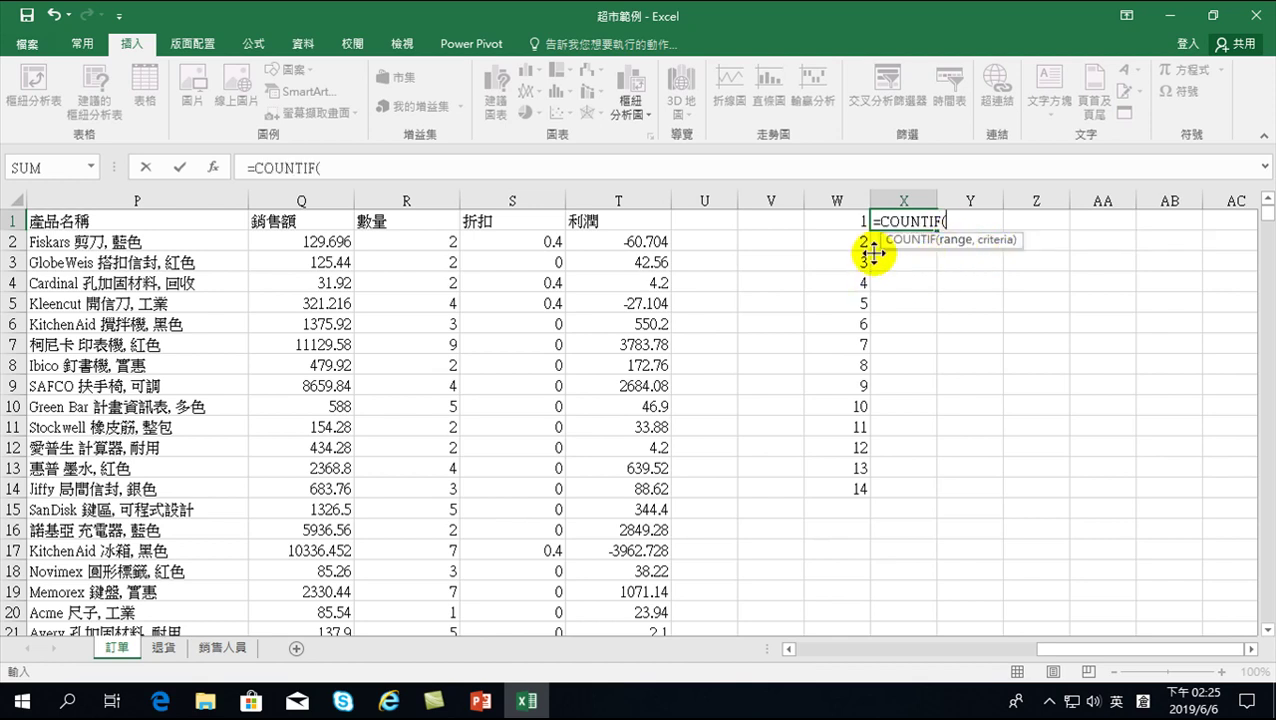
click(400, 198)
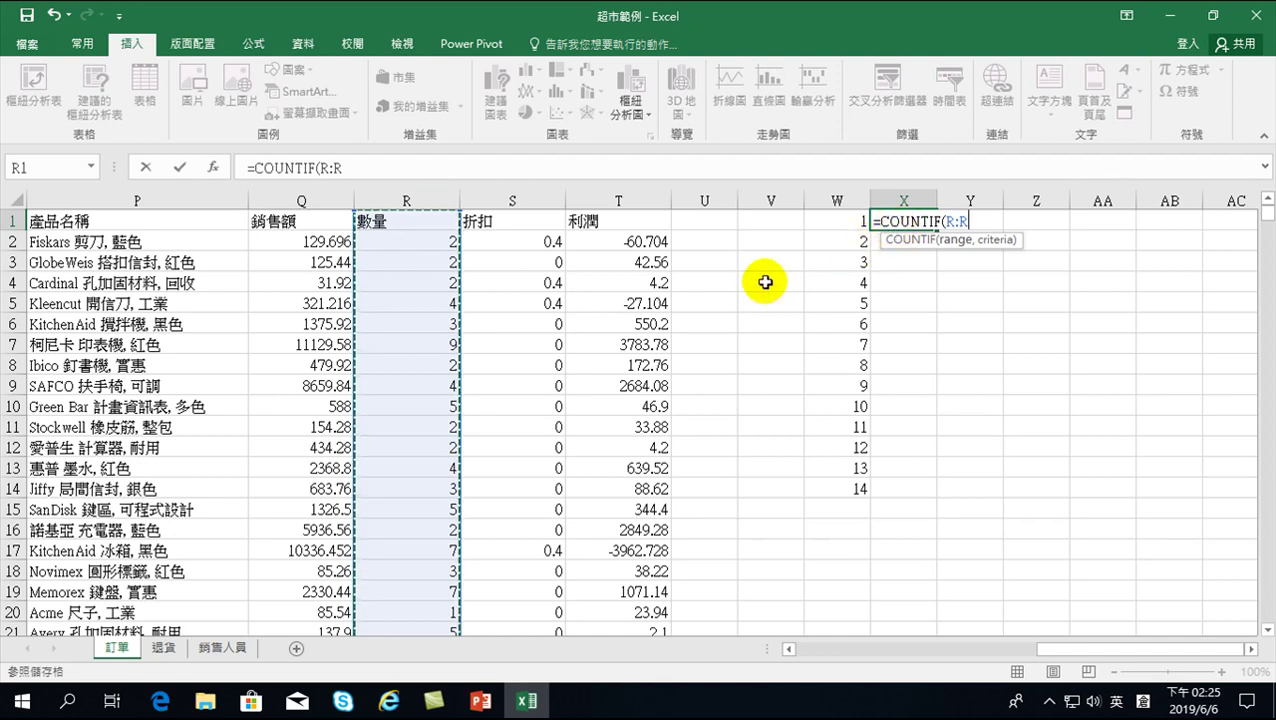
click(414, 222)
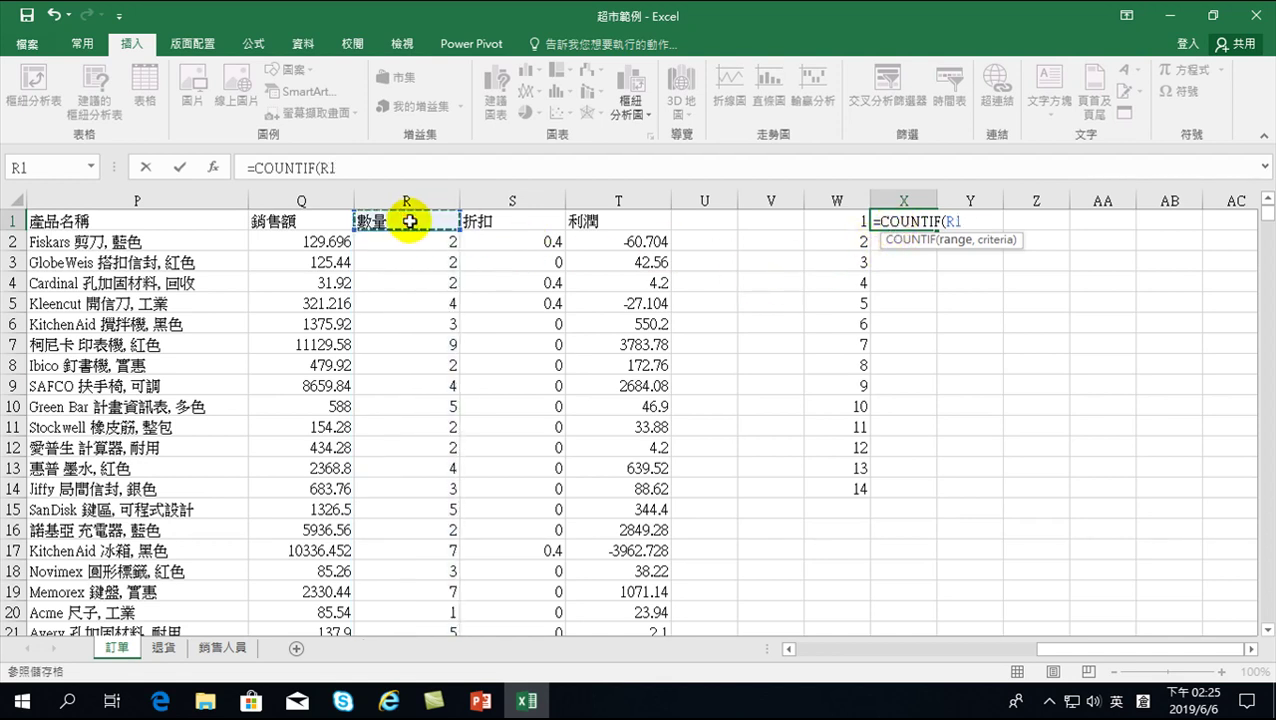
click(1268, 212)
drag(1268, 212, 1108, 637)
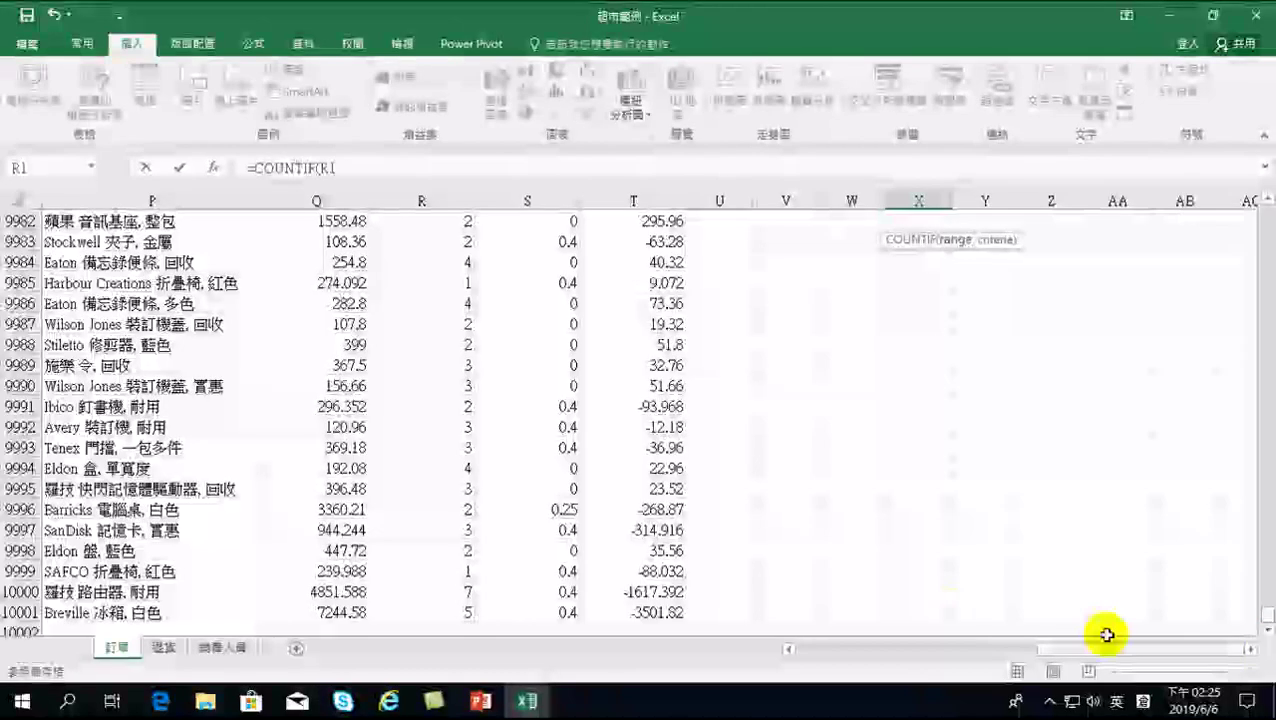
shift+click(438, 612)
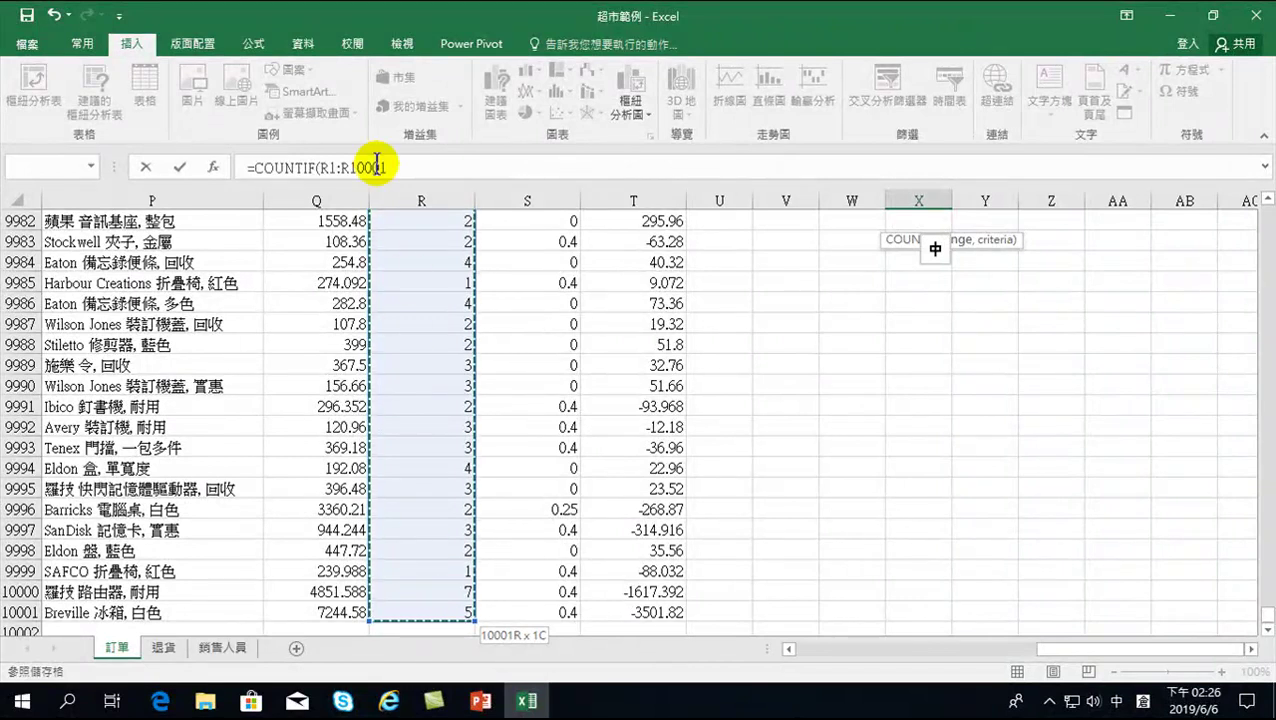
Complete =COUNTIF(R1:R10001,W1), copy it down to X14, and select W1:X14.
text(,)
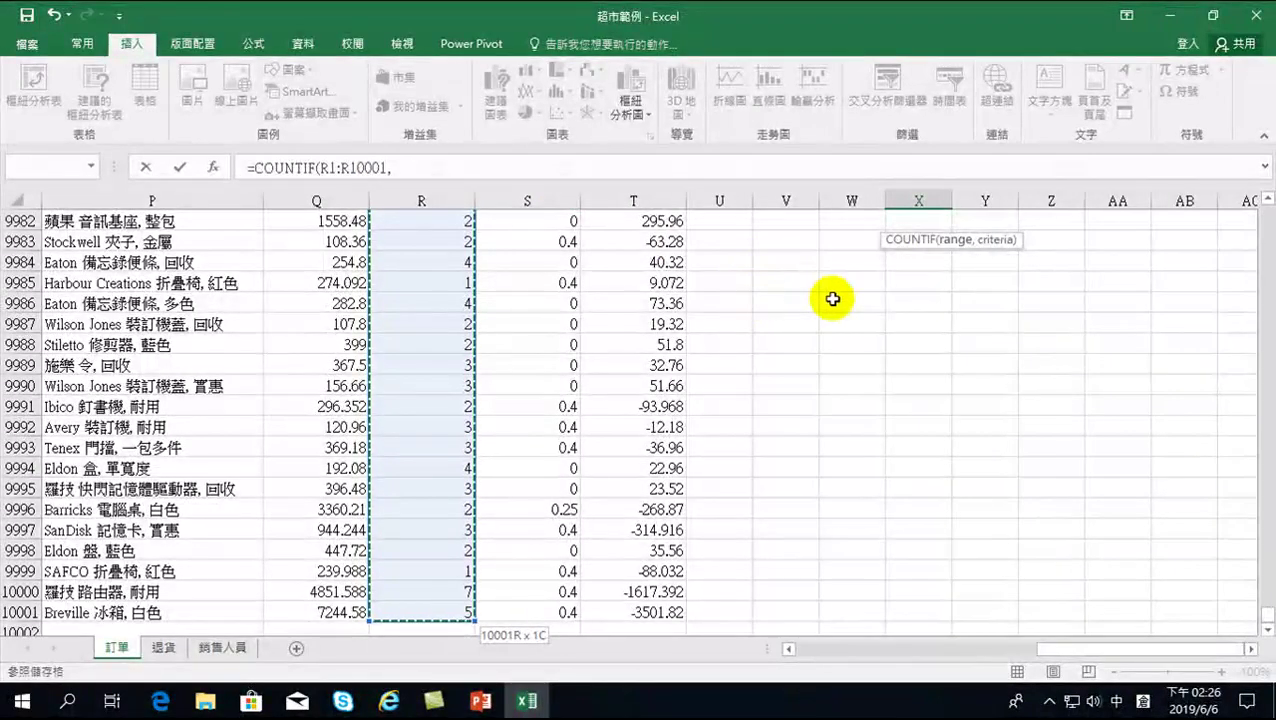
drag(1266, 614, 1266, 214)
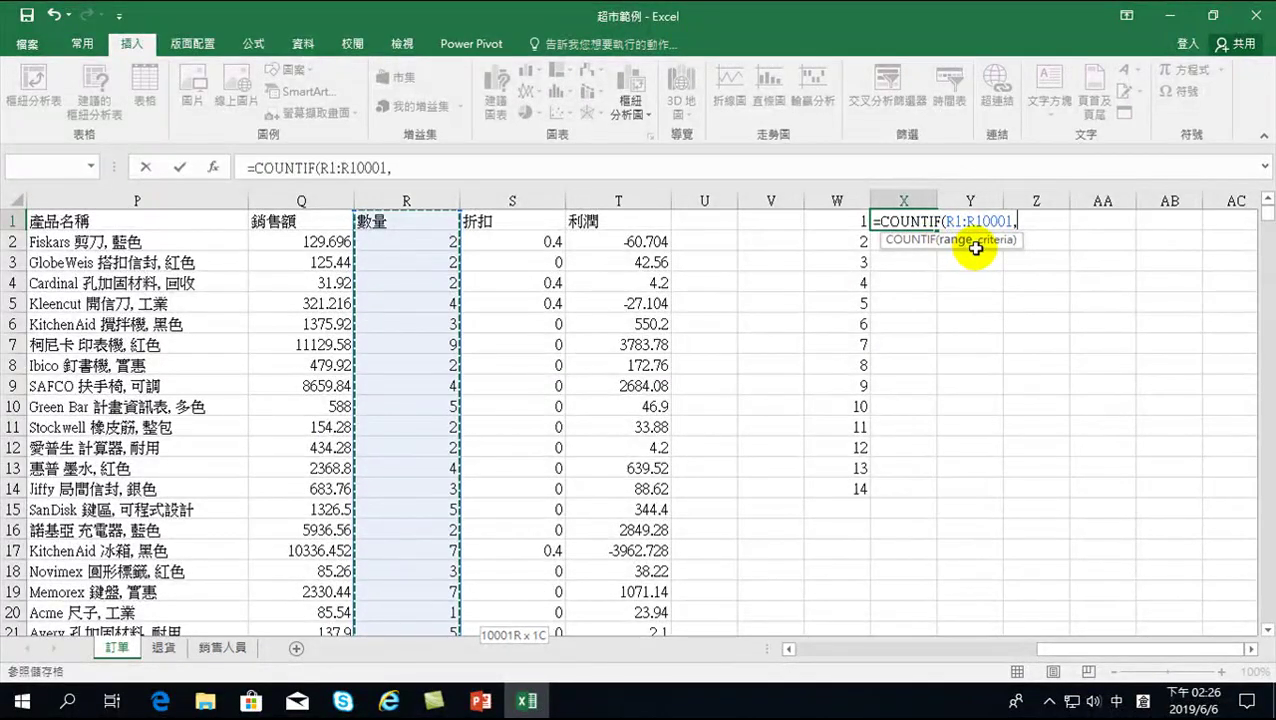
click(840, 221)
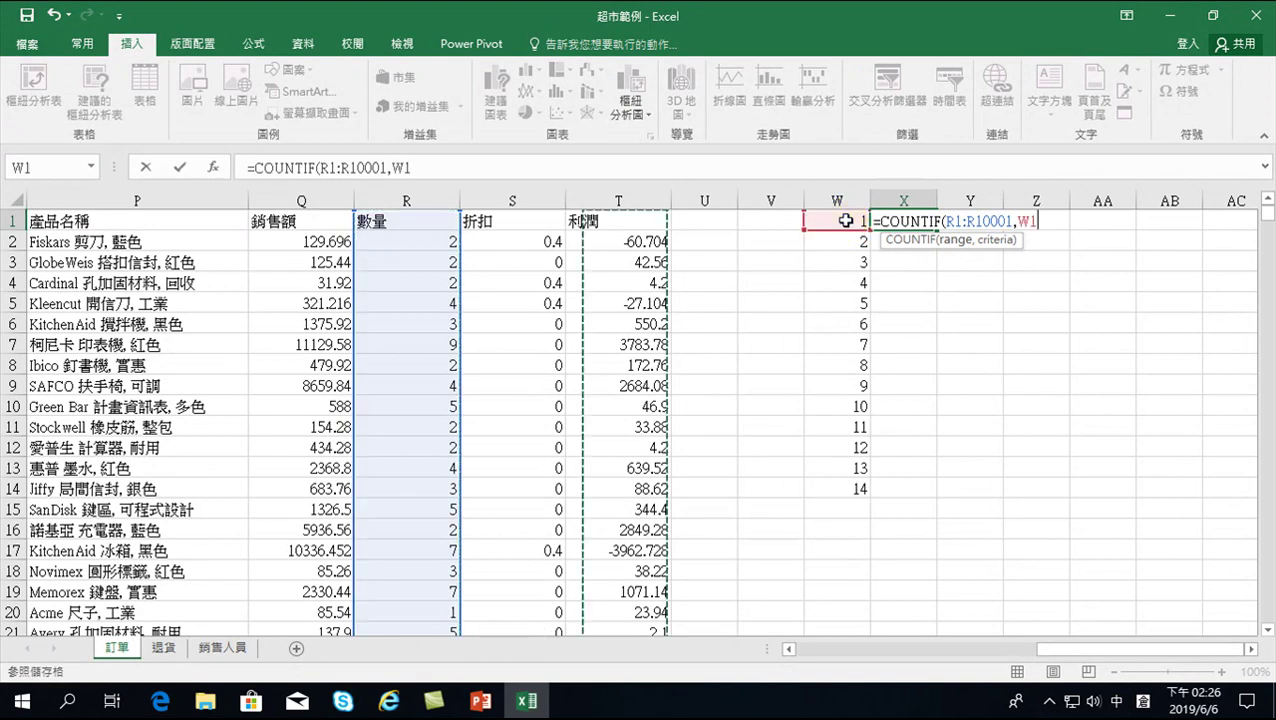
text())
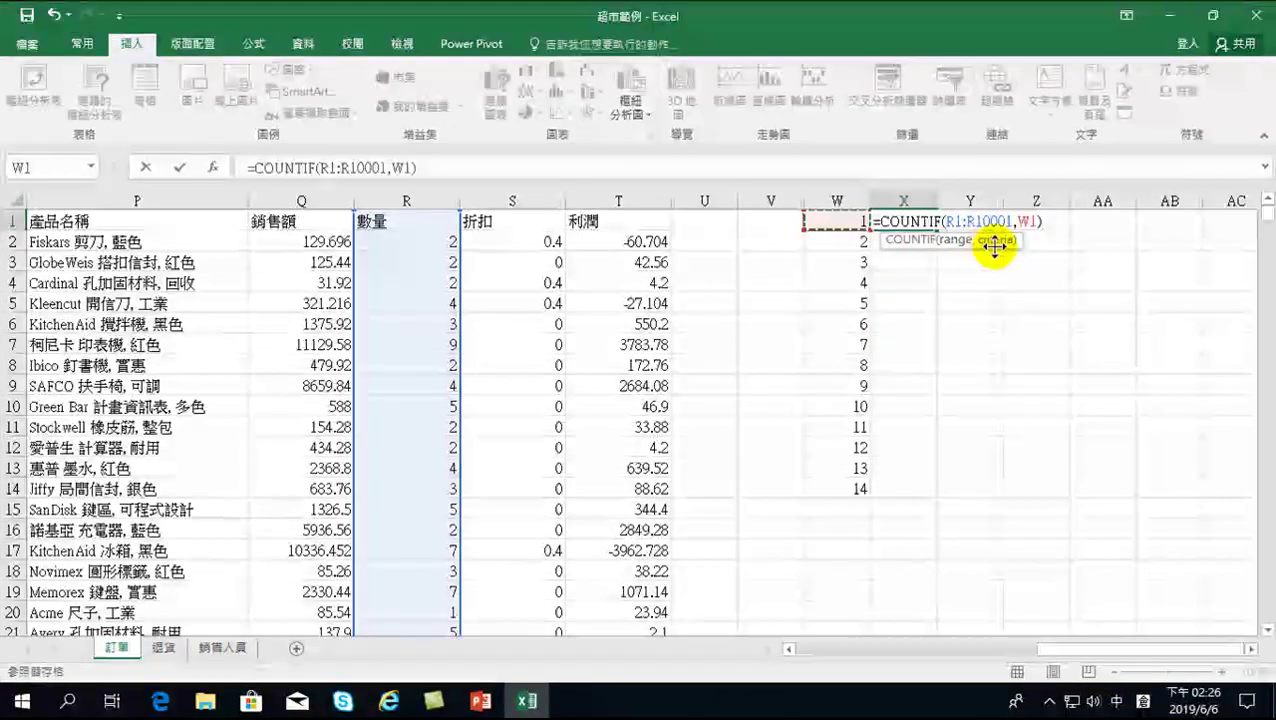
key(ctrl+Return)
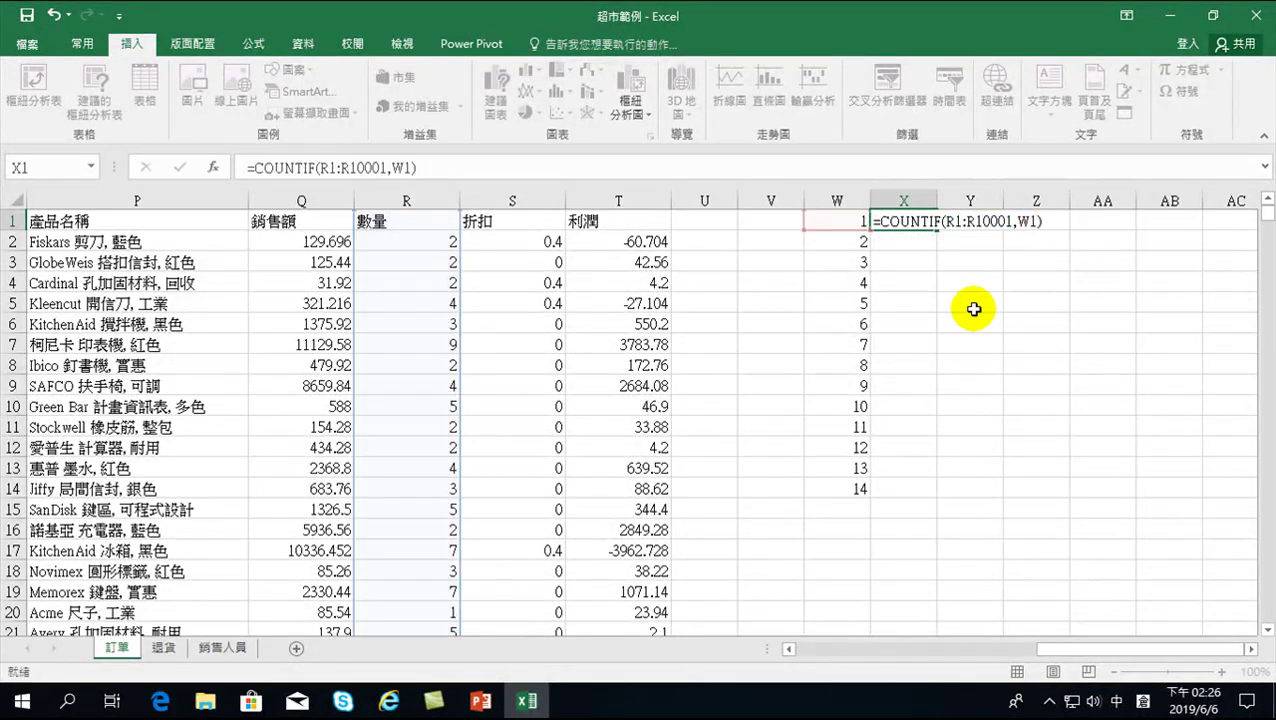
key(ctrl+Return)
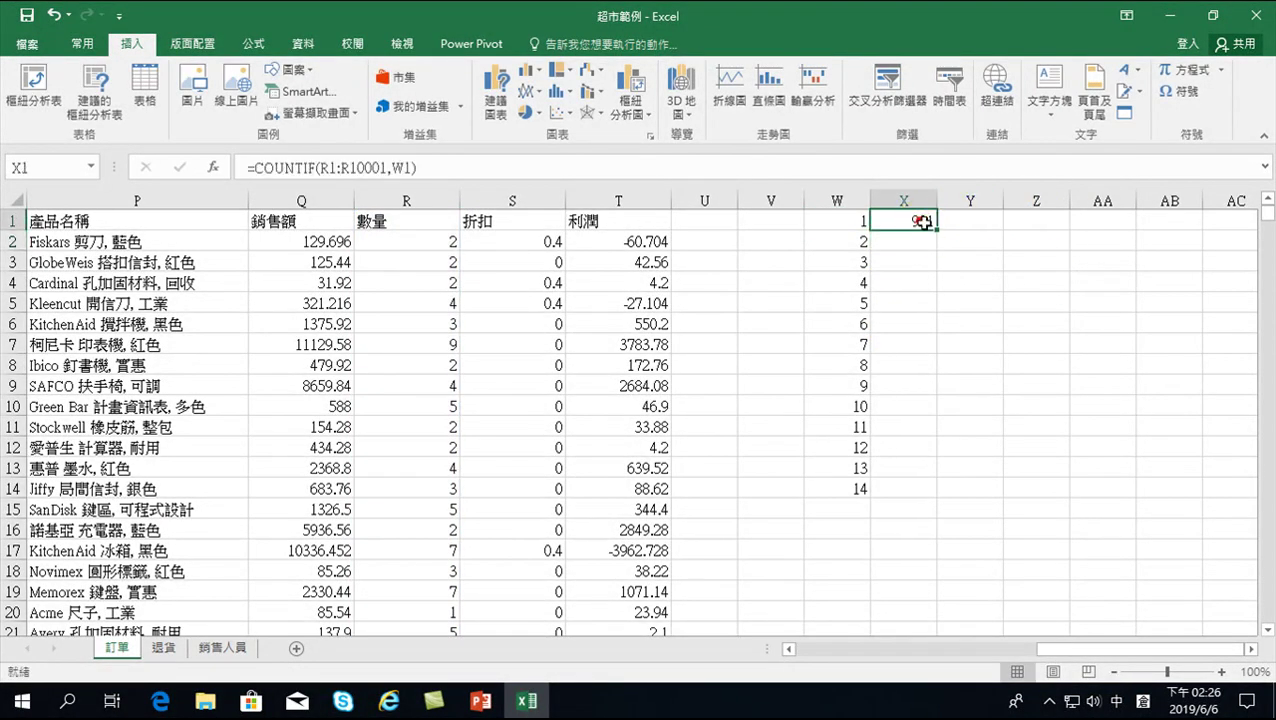
drag(937, 233, 926, 490)
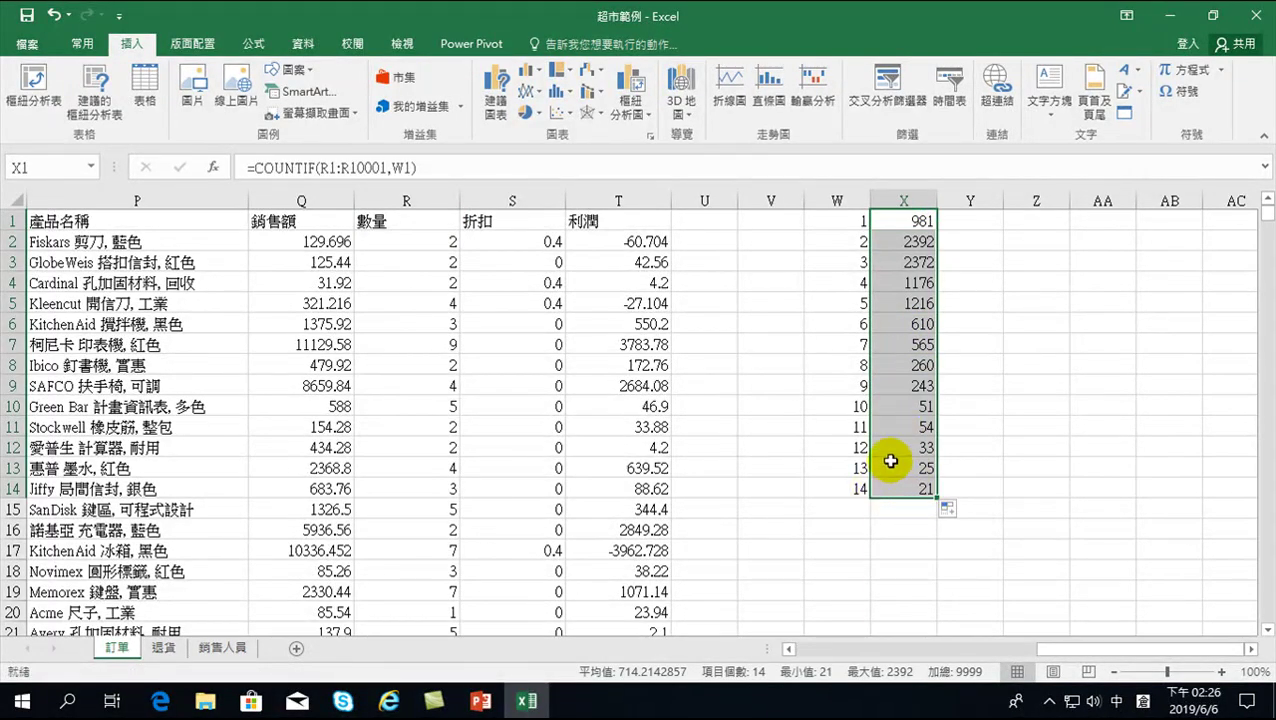
drag(840, 220, 893, 486)
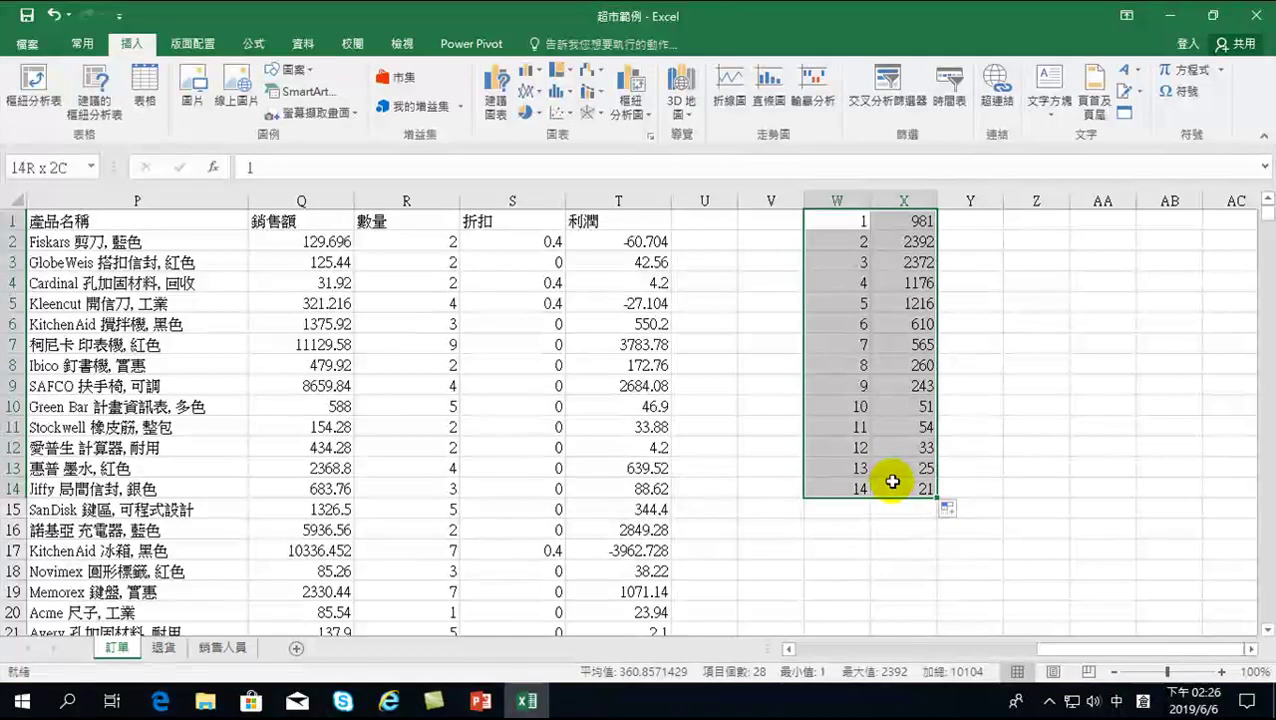
click(524, 72)
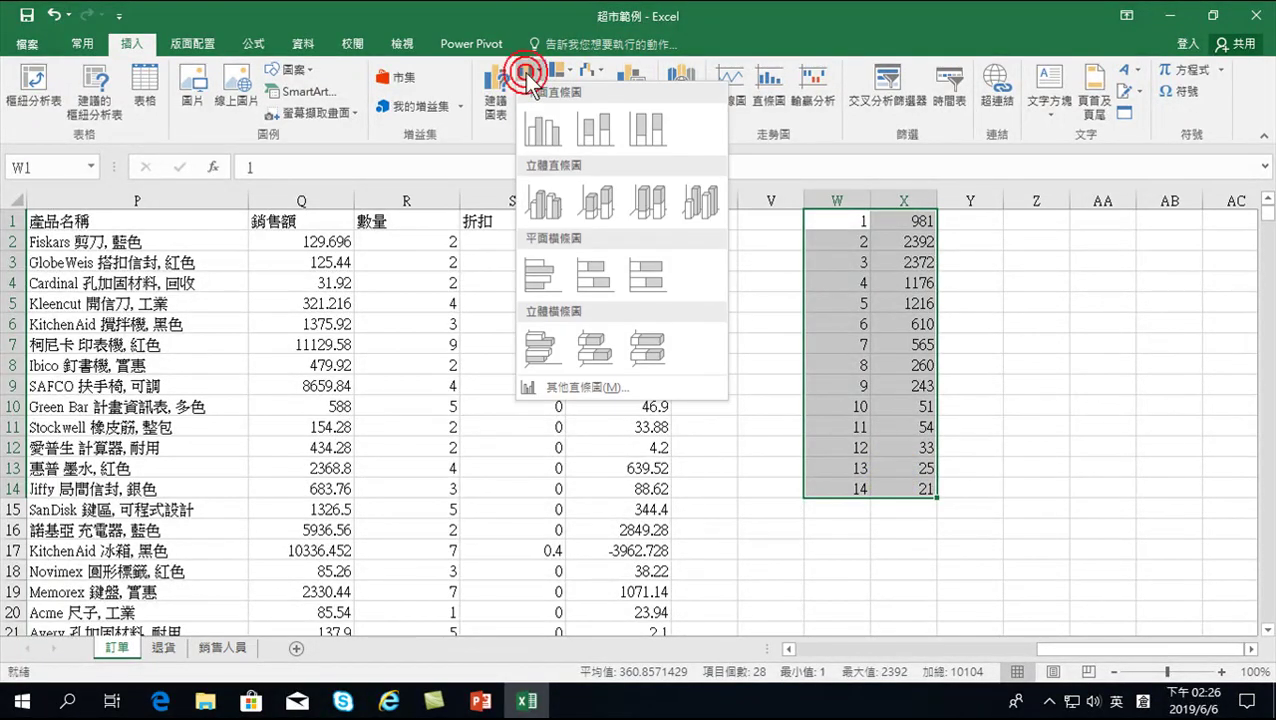
click(537, 135)
drag(584, 306, 333, 275)
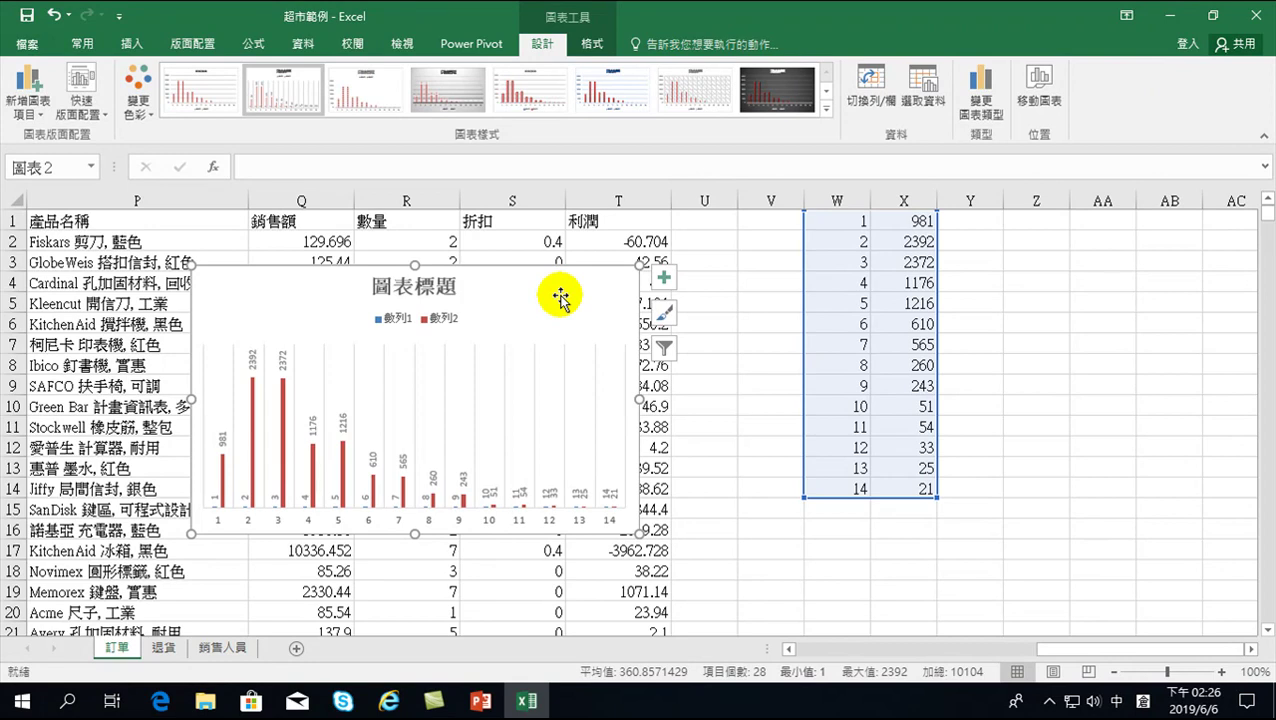
click(605, 278)
key(Delete)
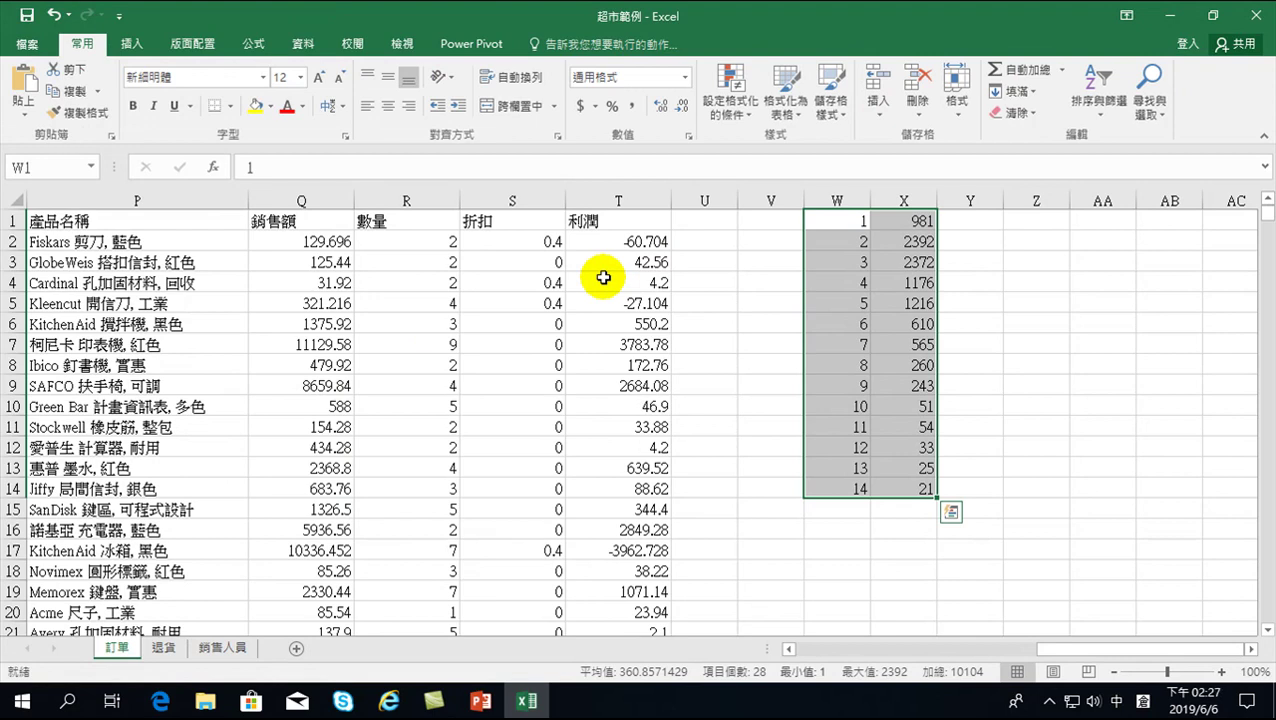
Bring up the Excel Add-ins list through Options > Add-ins with Manage set to Excel Add-ins.
click(828, 222)
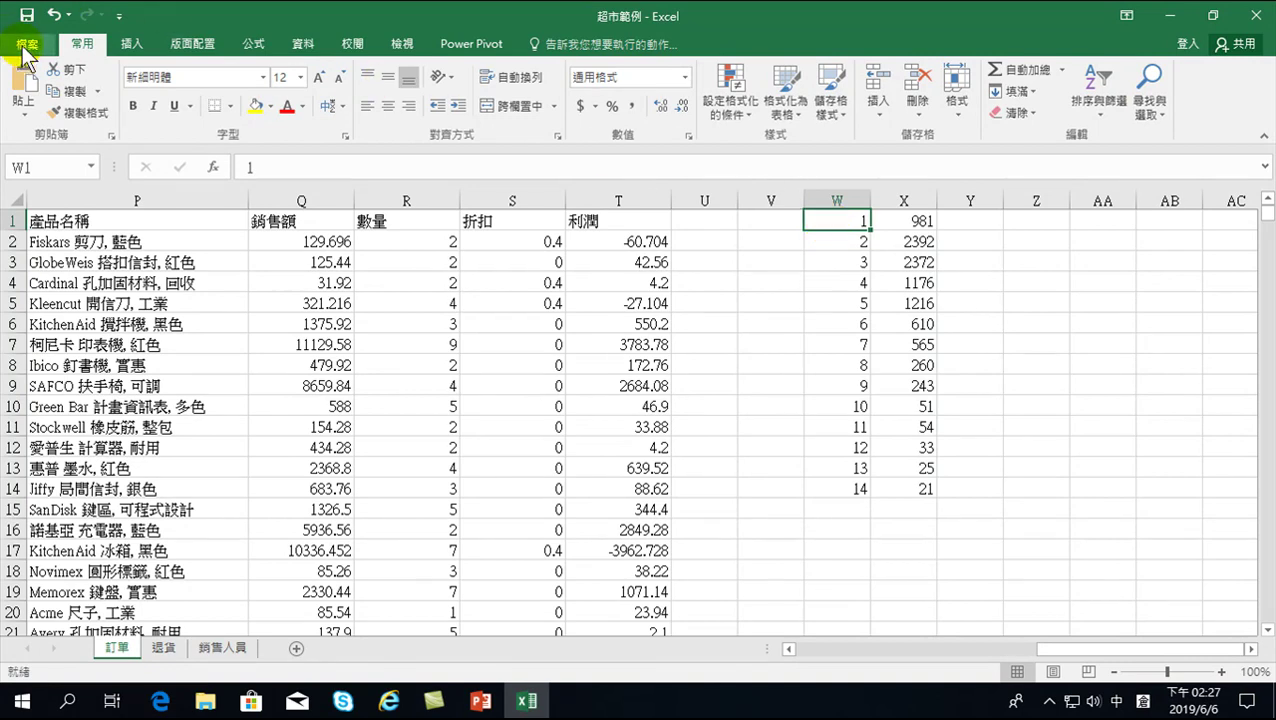
click(303, 44)
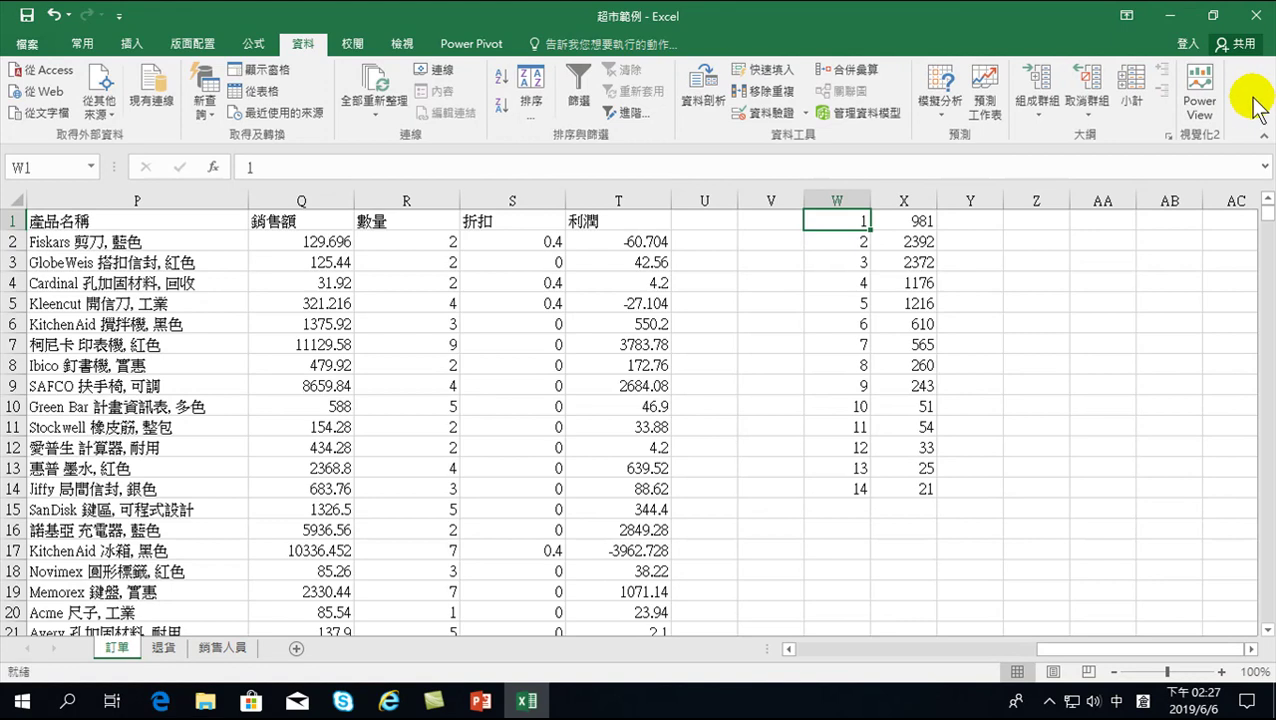
click(20, 50)
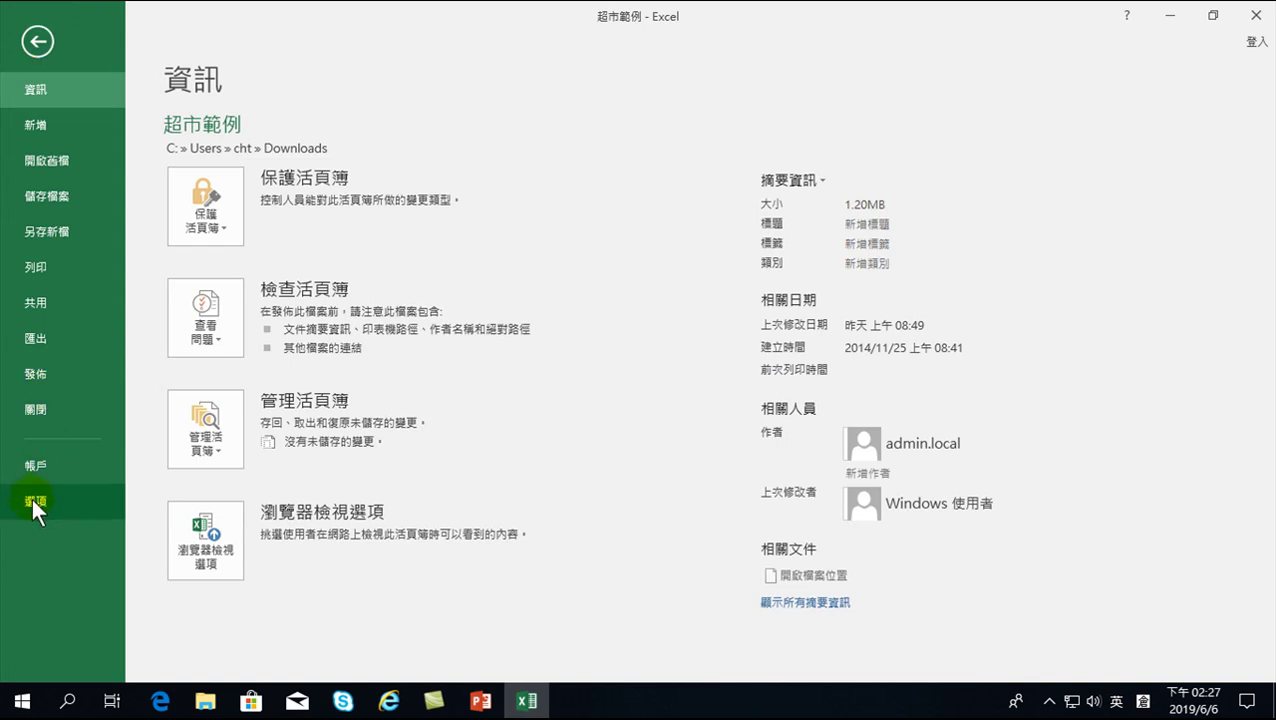
click(31, 500)
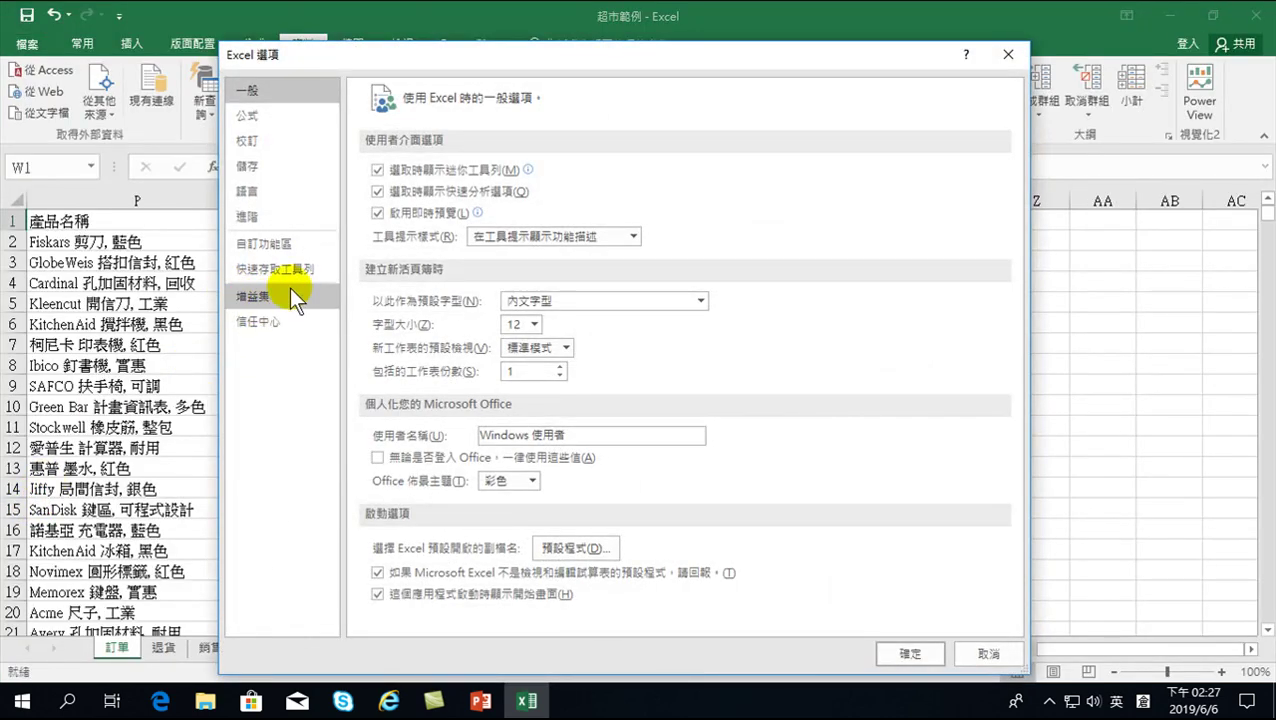
click(246, 297)
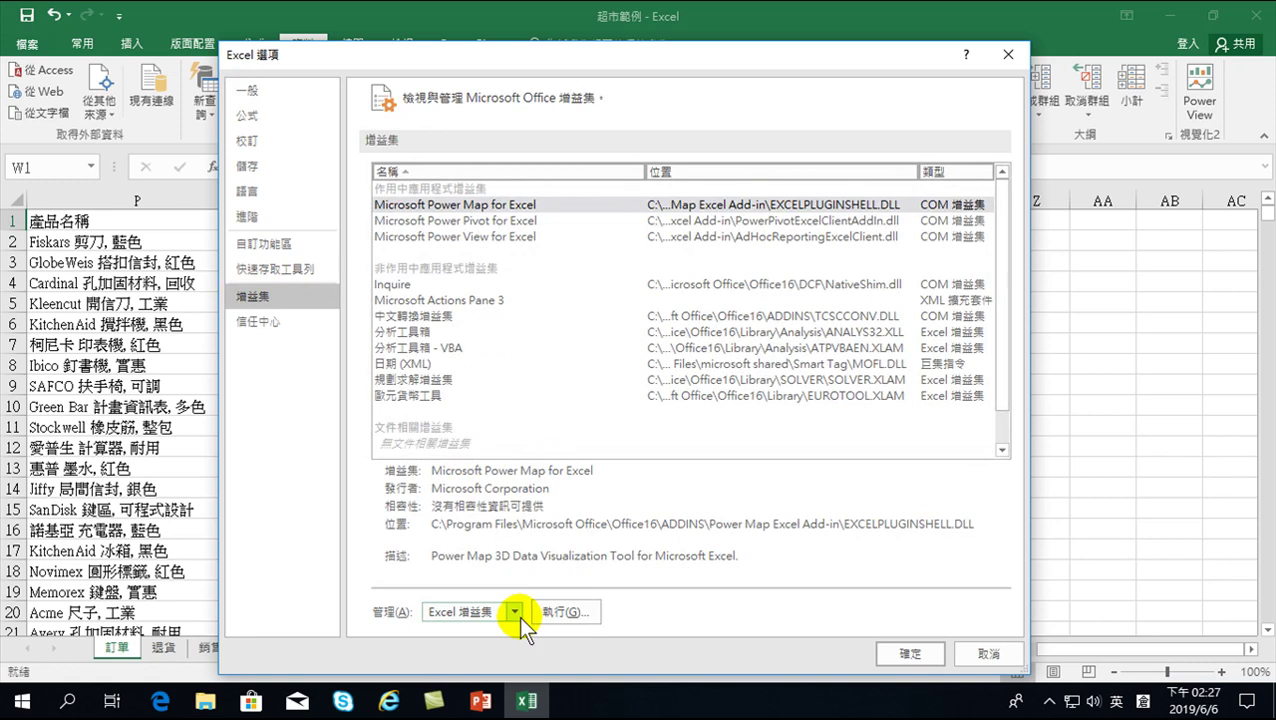
click(512, 612)
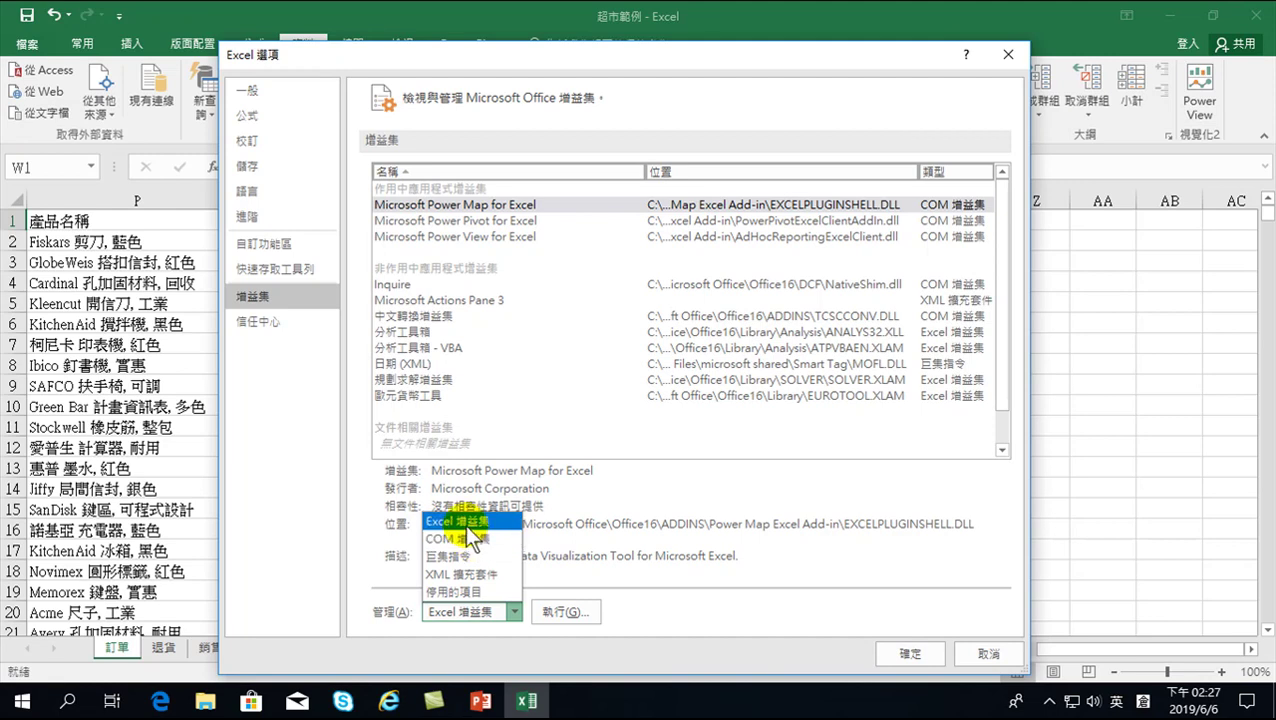
click(465, 522)
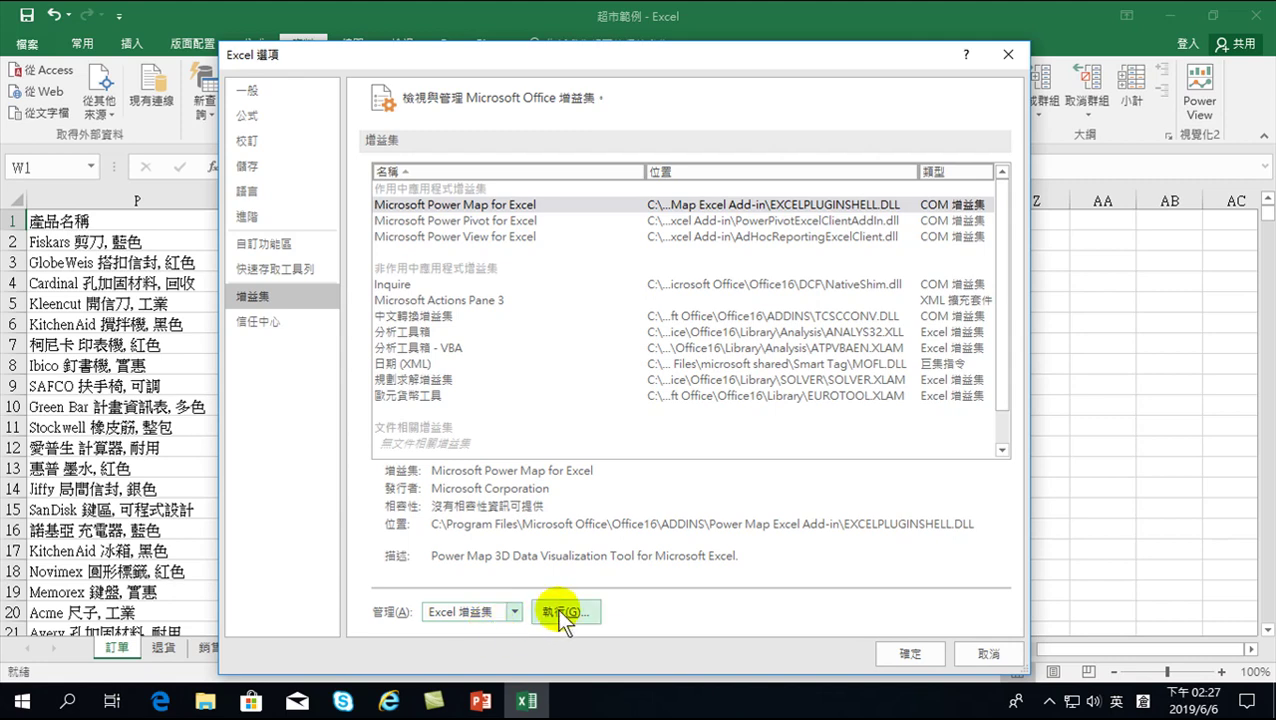
click(562, 614)
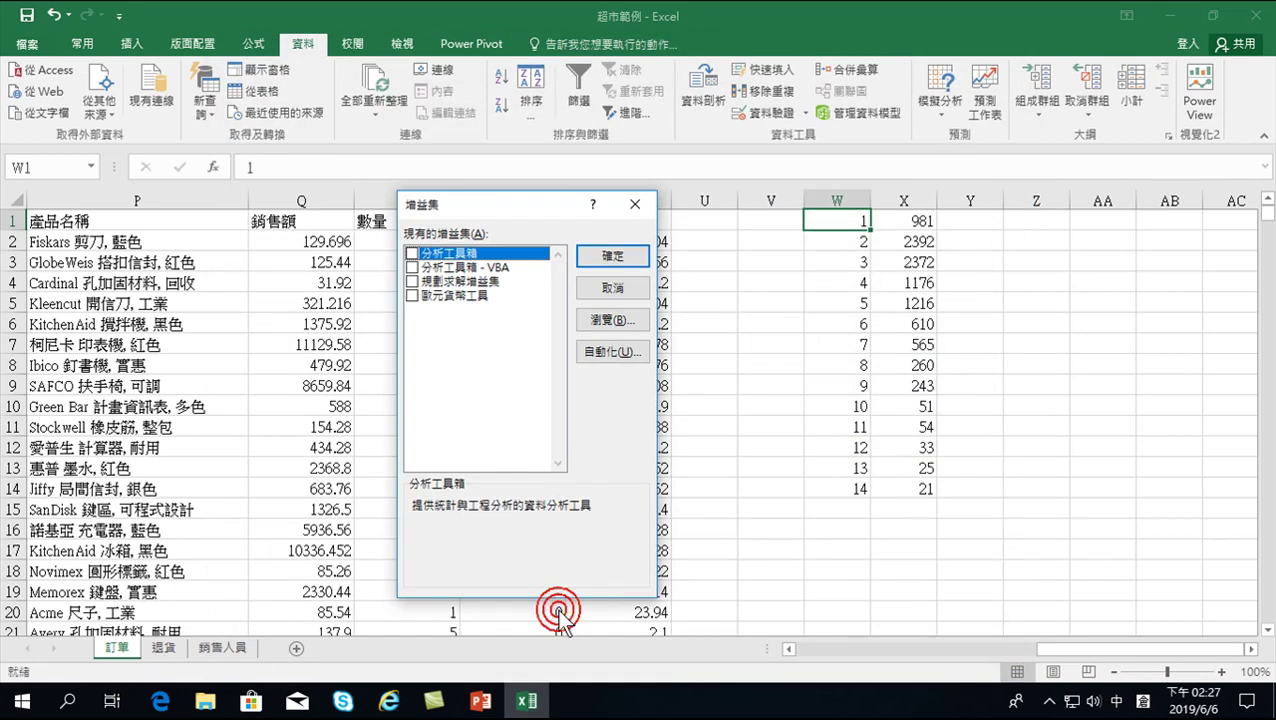
Tick 分析工具箱 (Analysis ToolPak) in the Add-ins list and confirm.
click(411, 254)
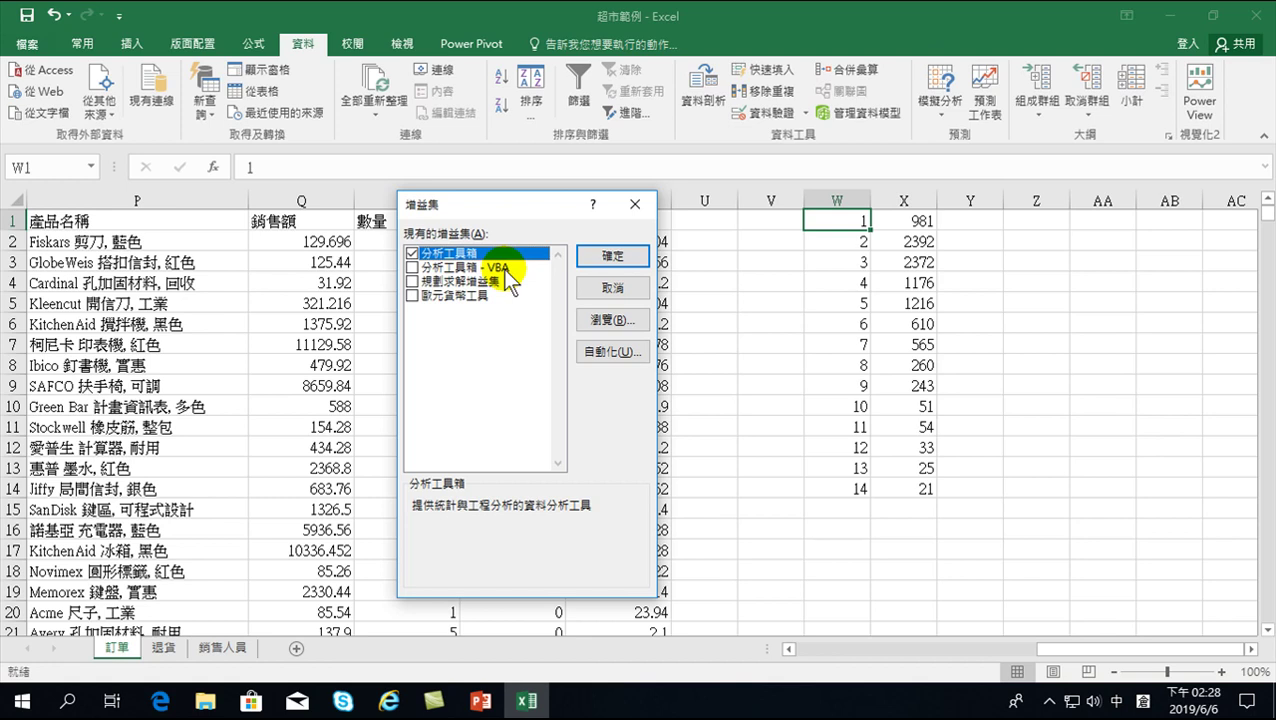
click(600, 256)
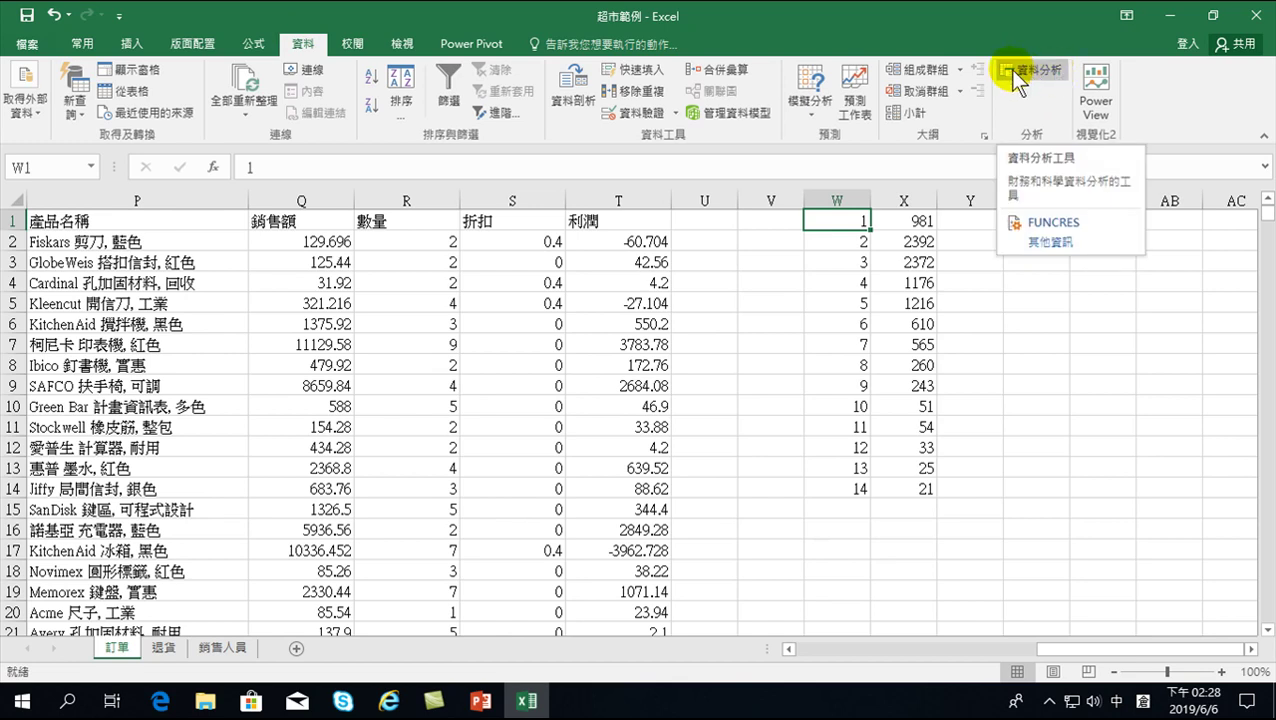
Reopen the Excel Add-ins list and make sure 分析工具箱 stays ticked.
click(1056, 72)
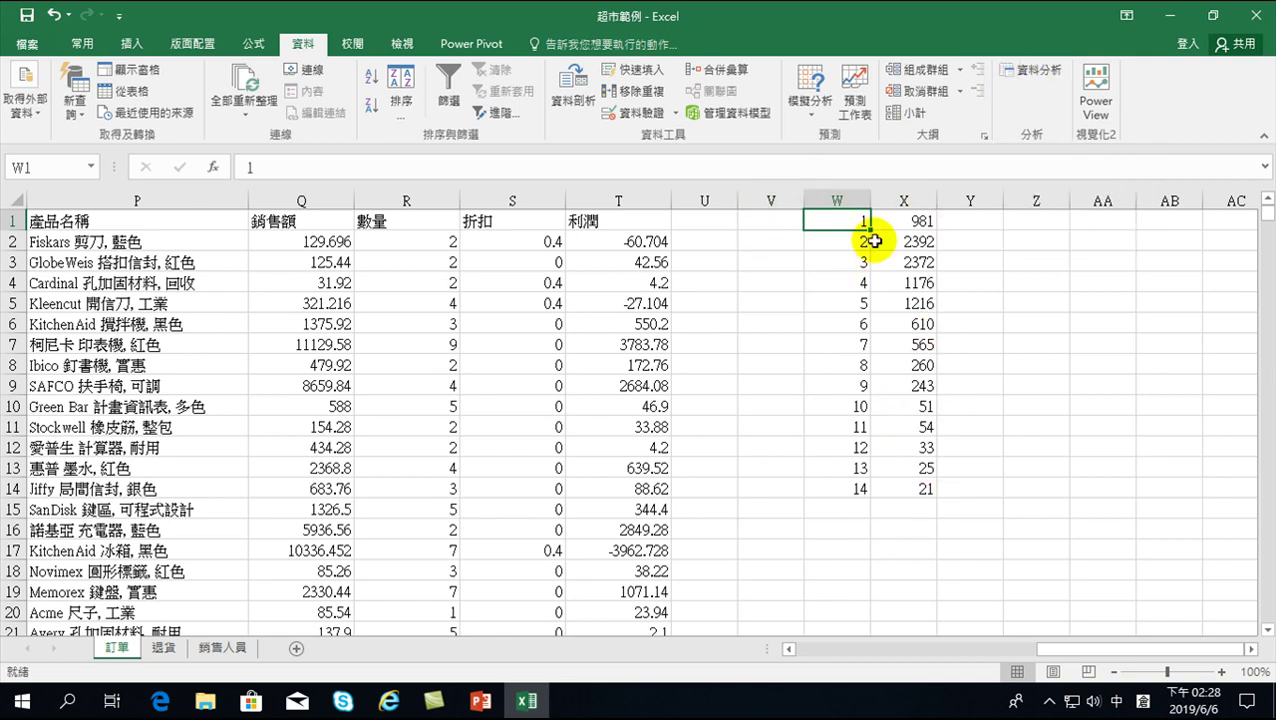
click(27, 45)
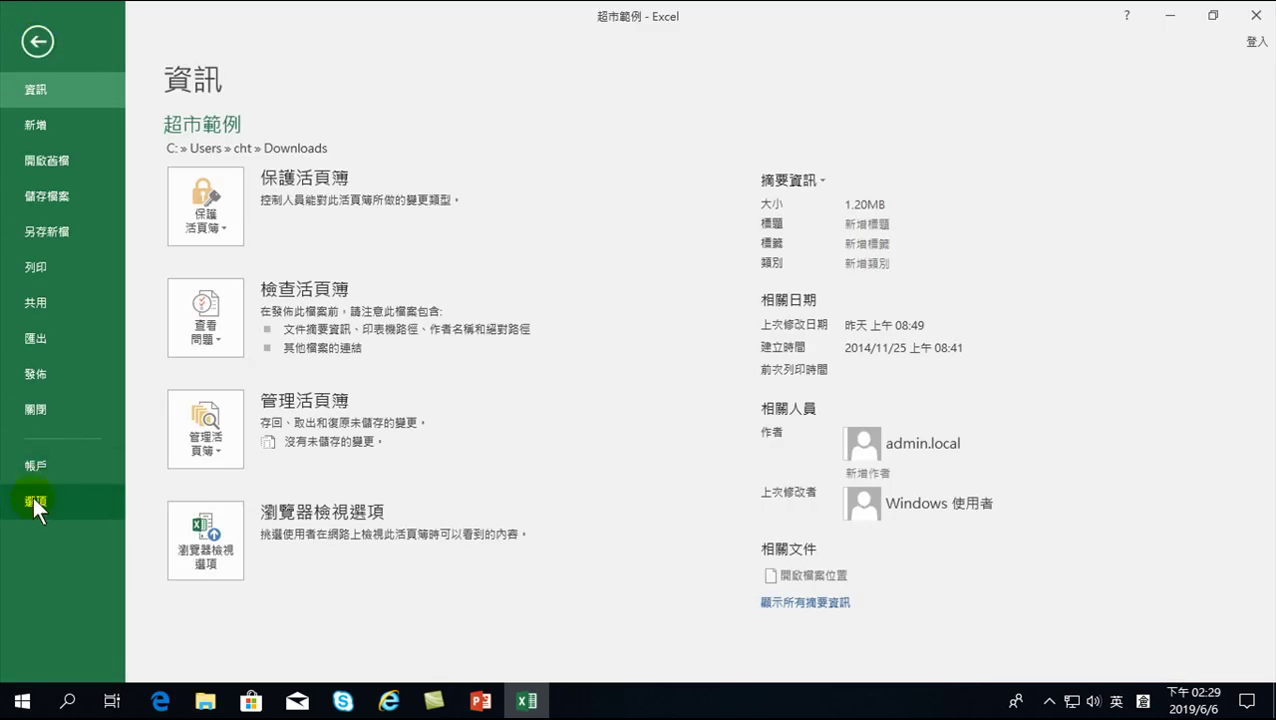
click(34, 500)
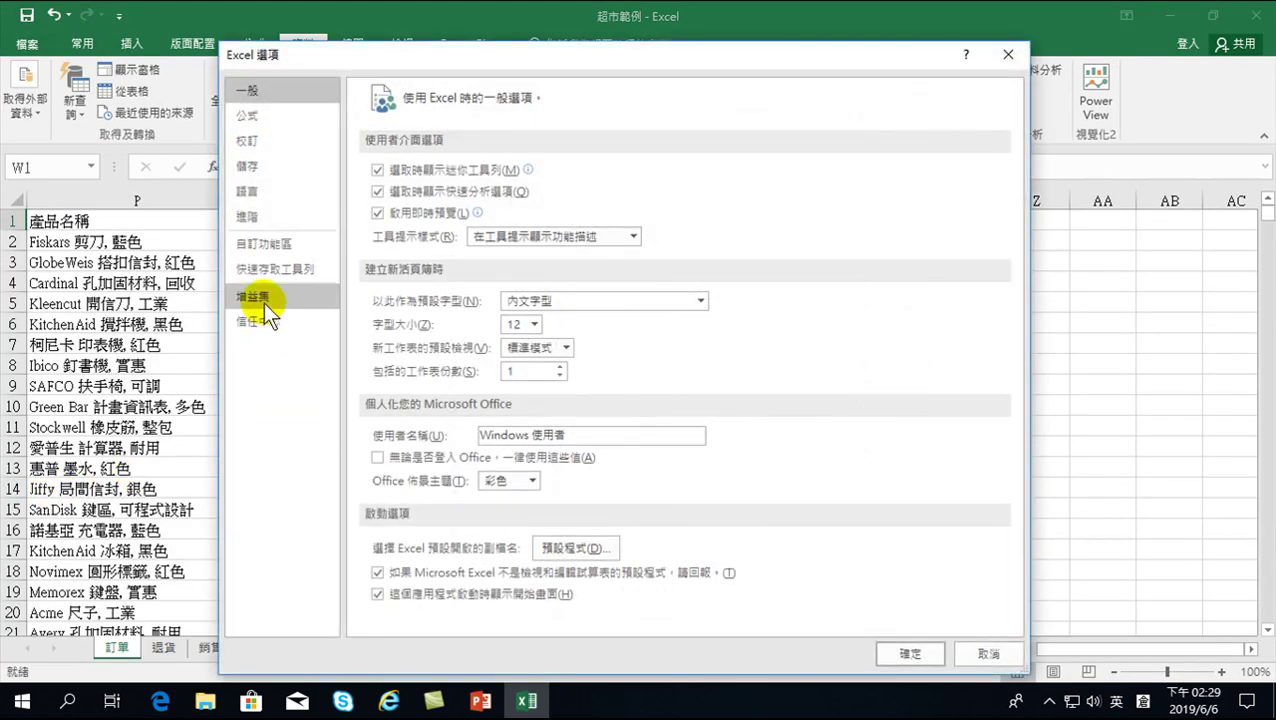
click(262, 298)
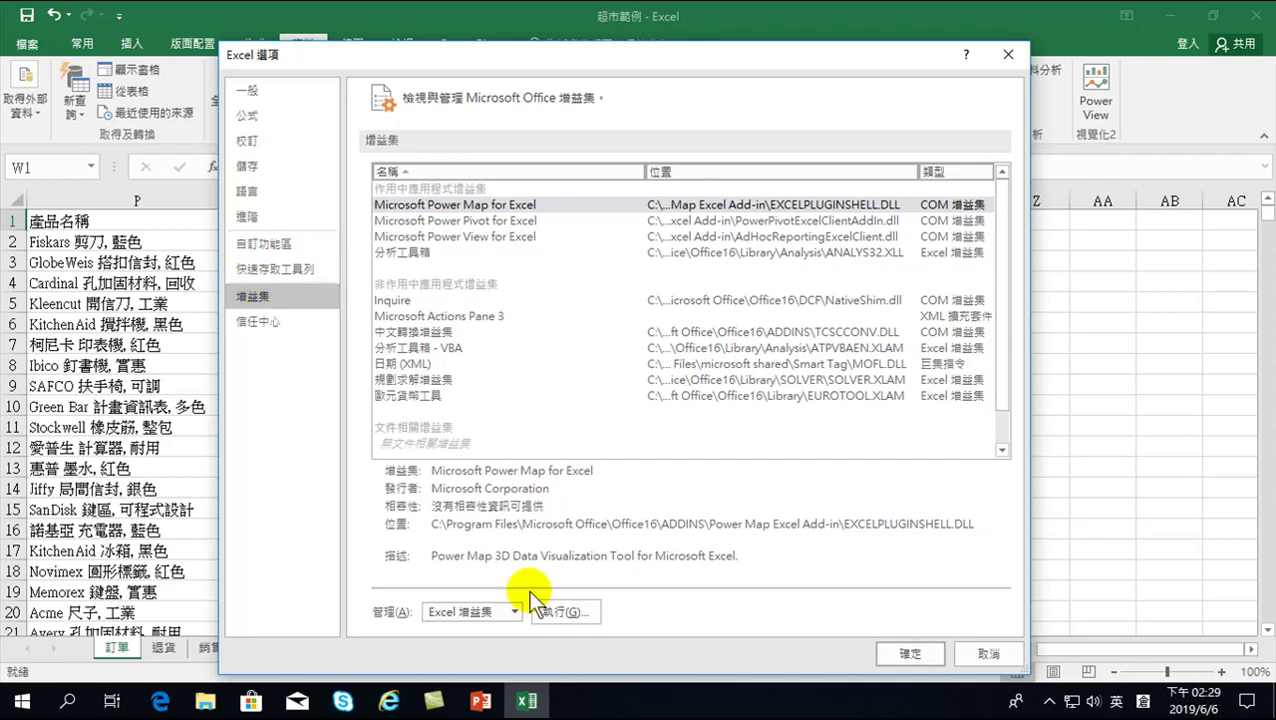
click(565, 611)
click(437, 256)
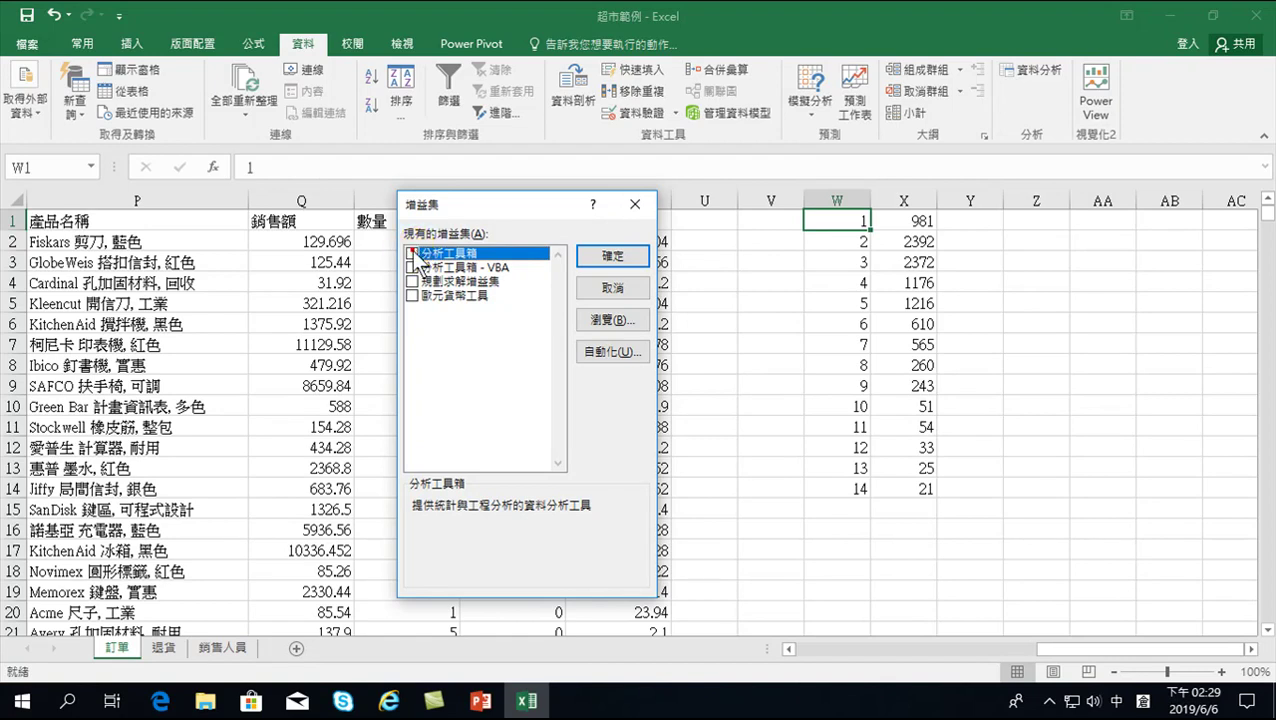
click(447, 257)
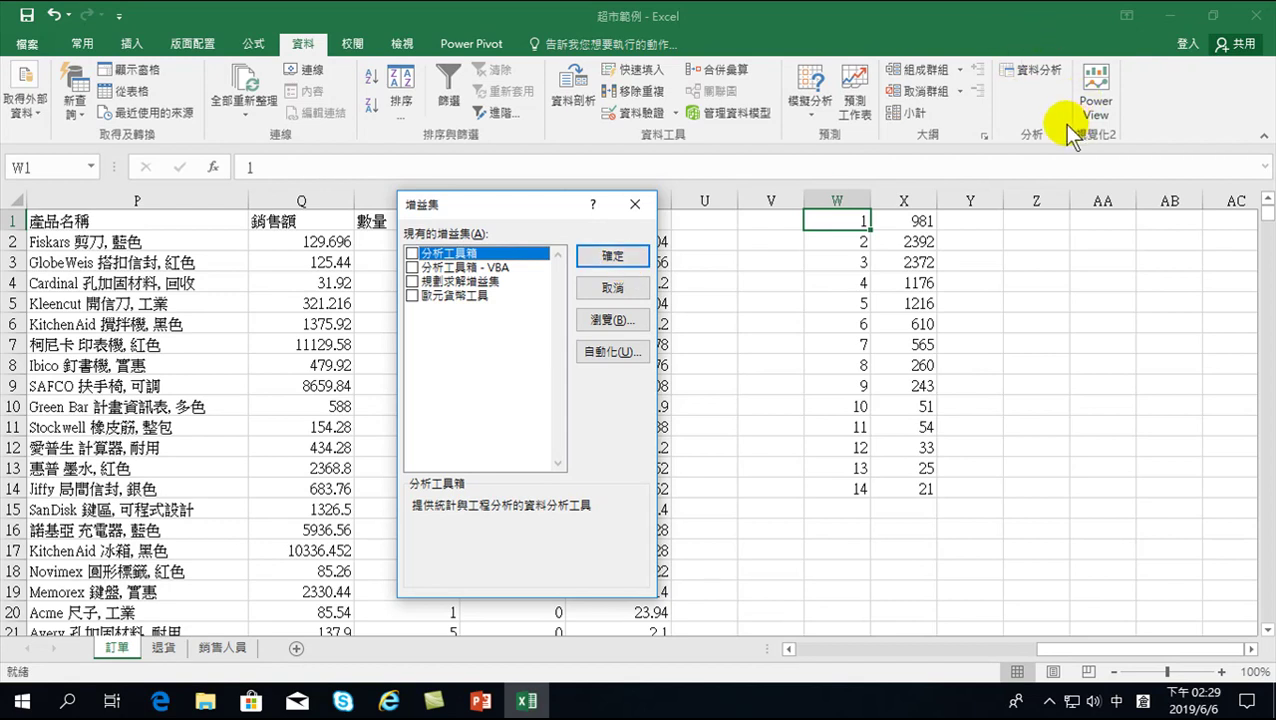
click(413, 254)
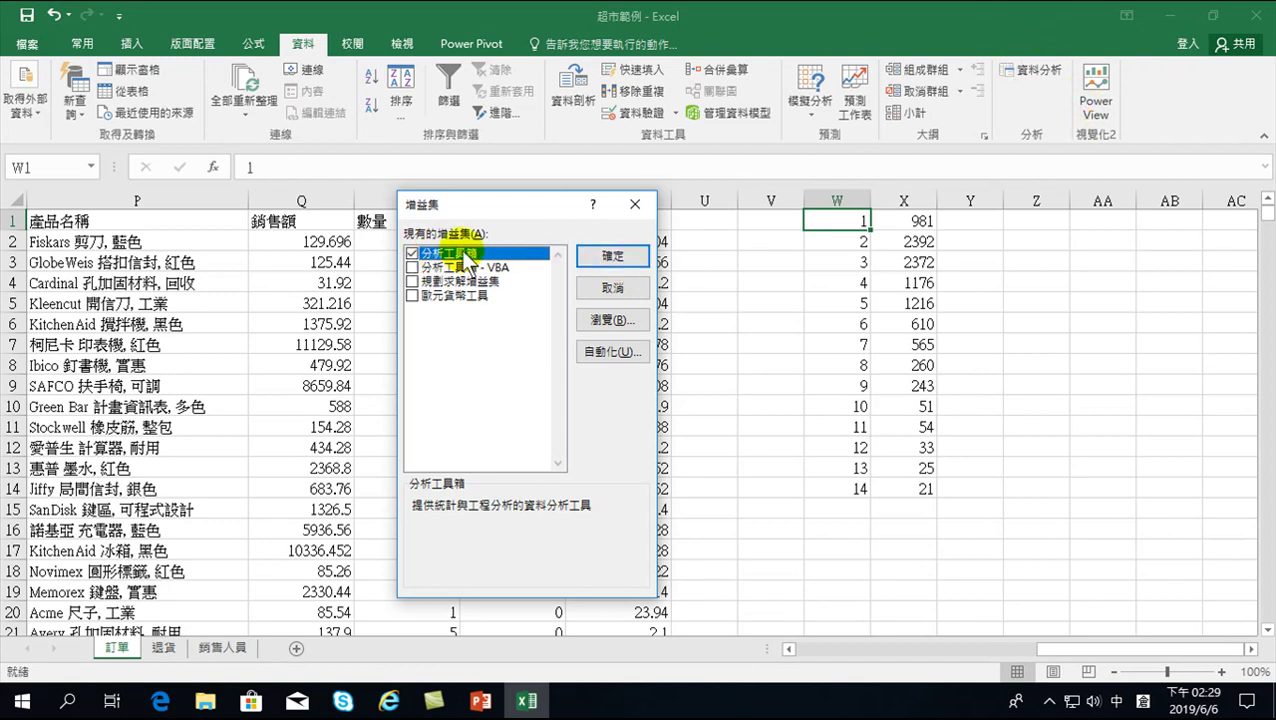
click(636, 212)
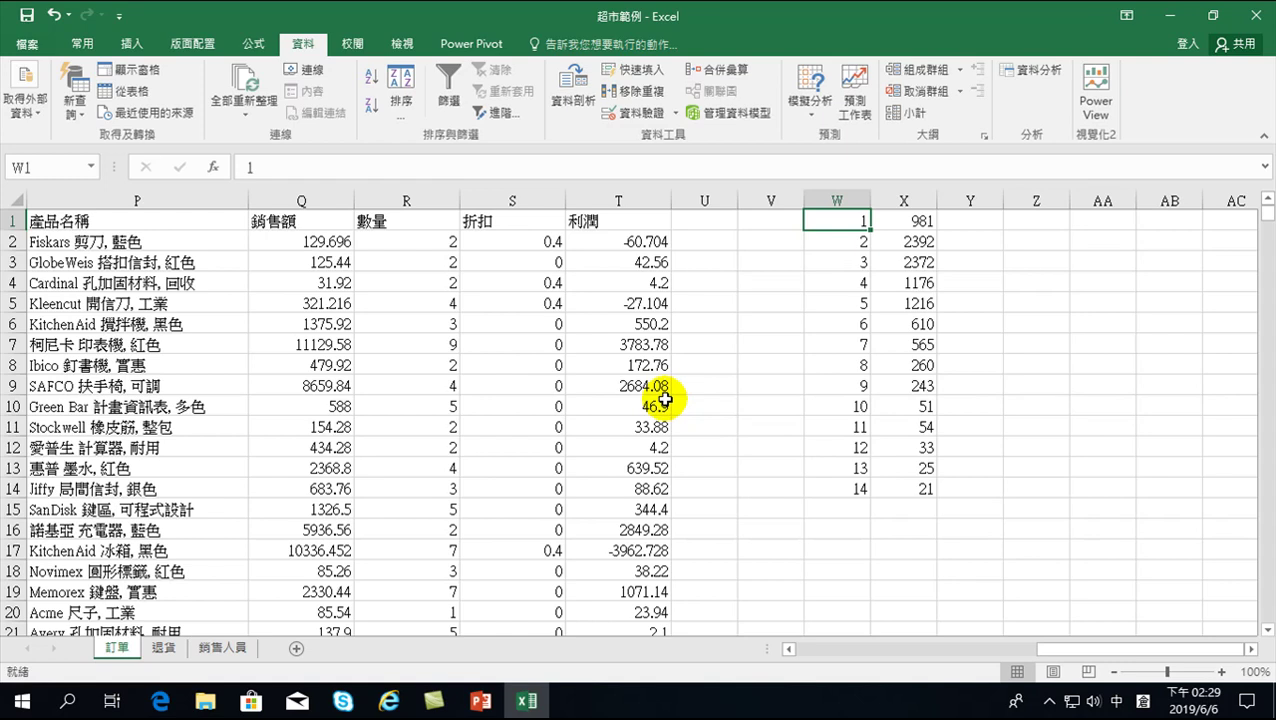
click(1057, 220)
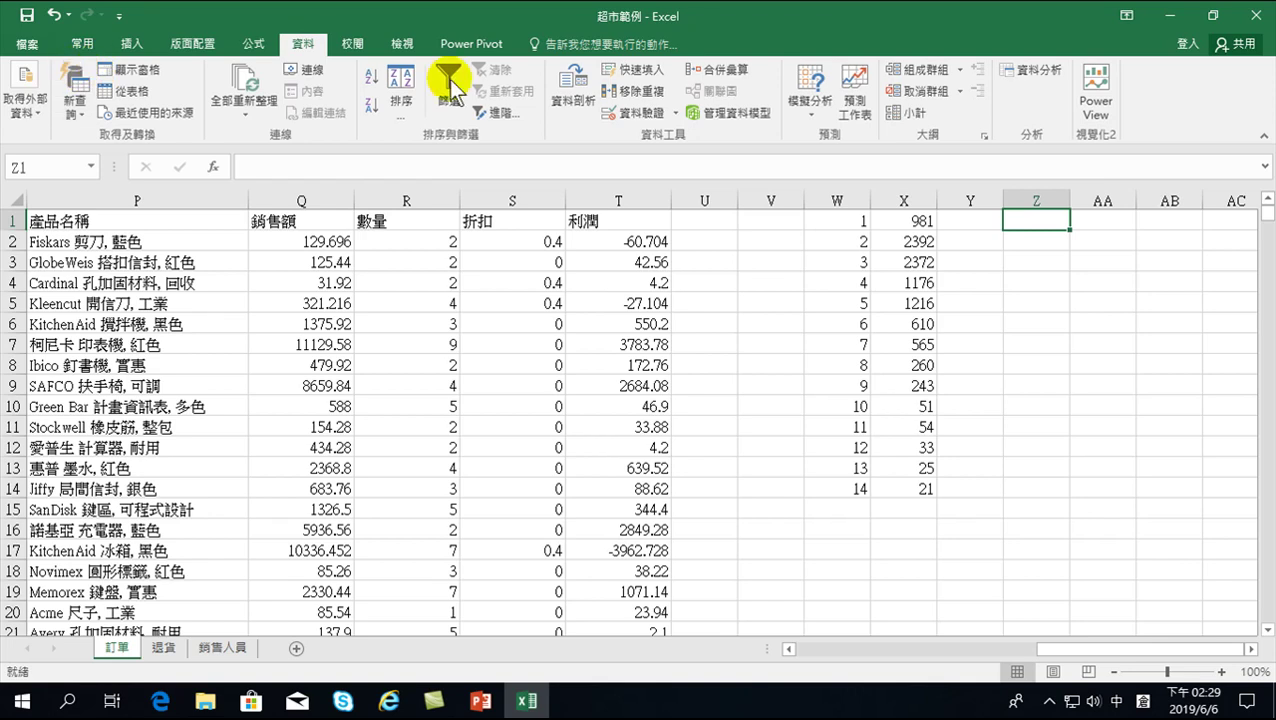
click(1030, 71)
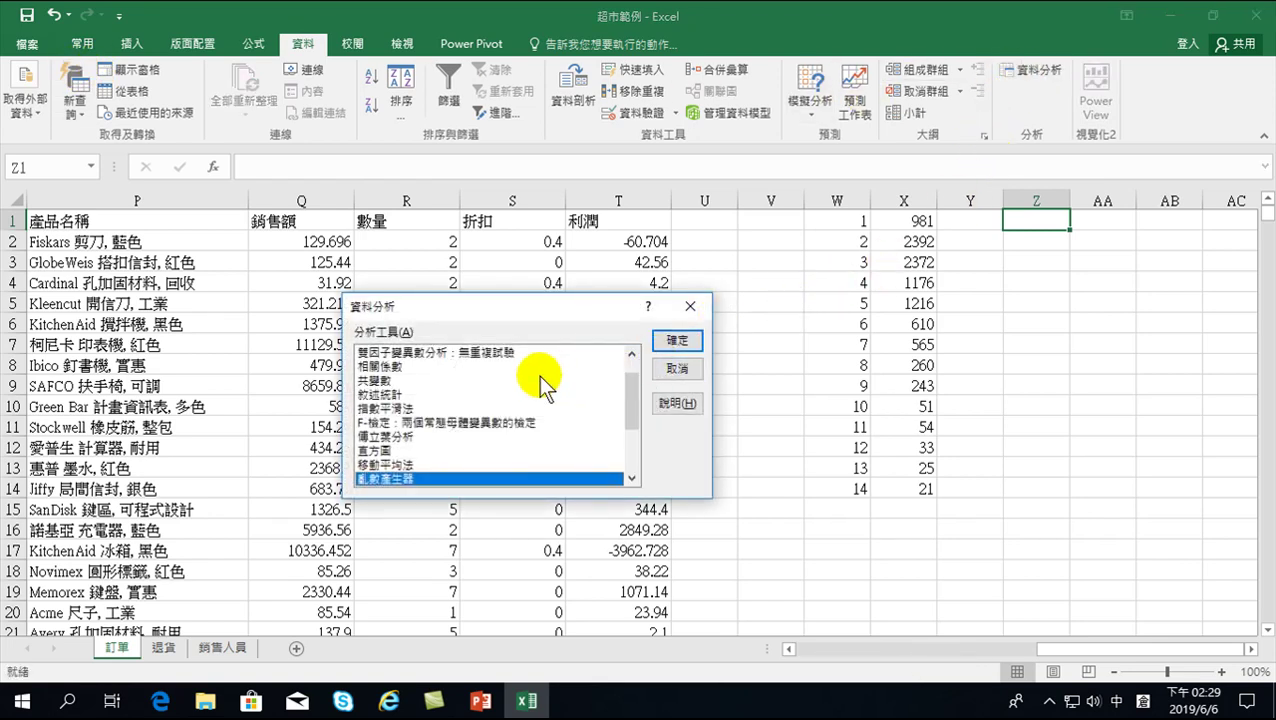
click(385, 450)
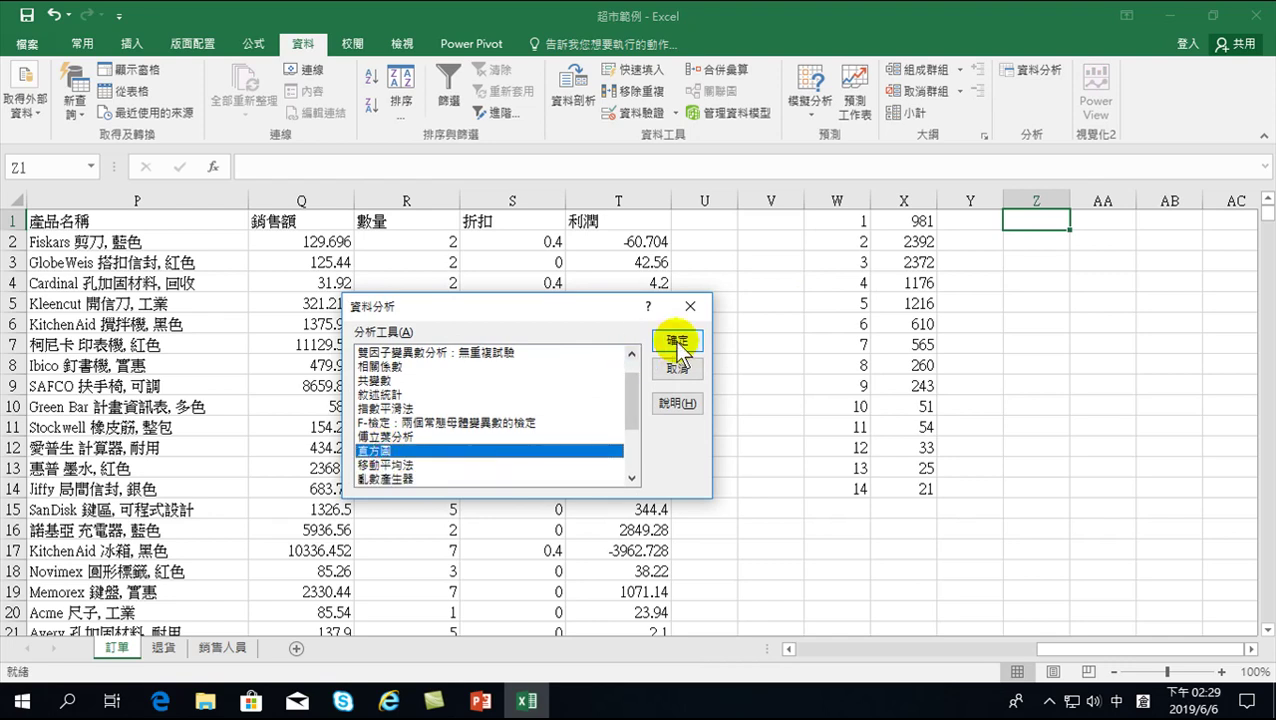
click(668, 339)
drag(488, 258, 879, 303)
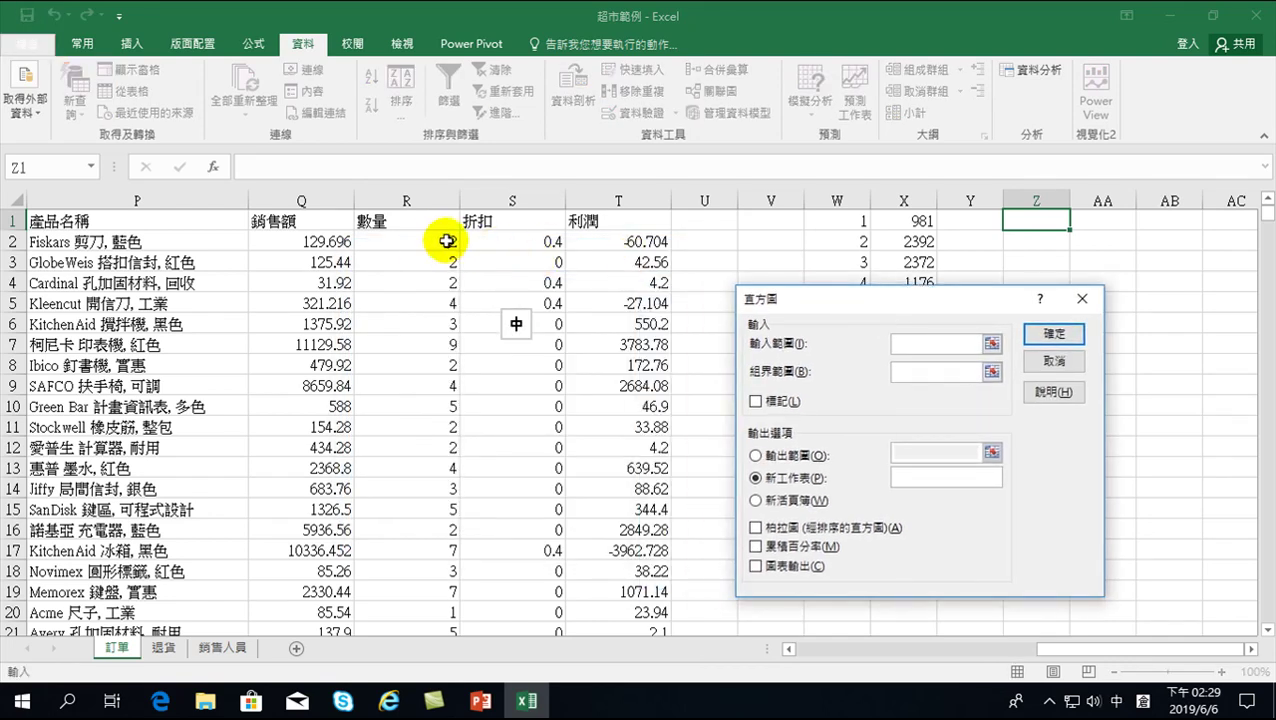
click(408, 243)
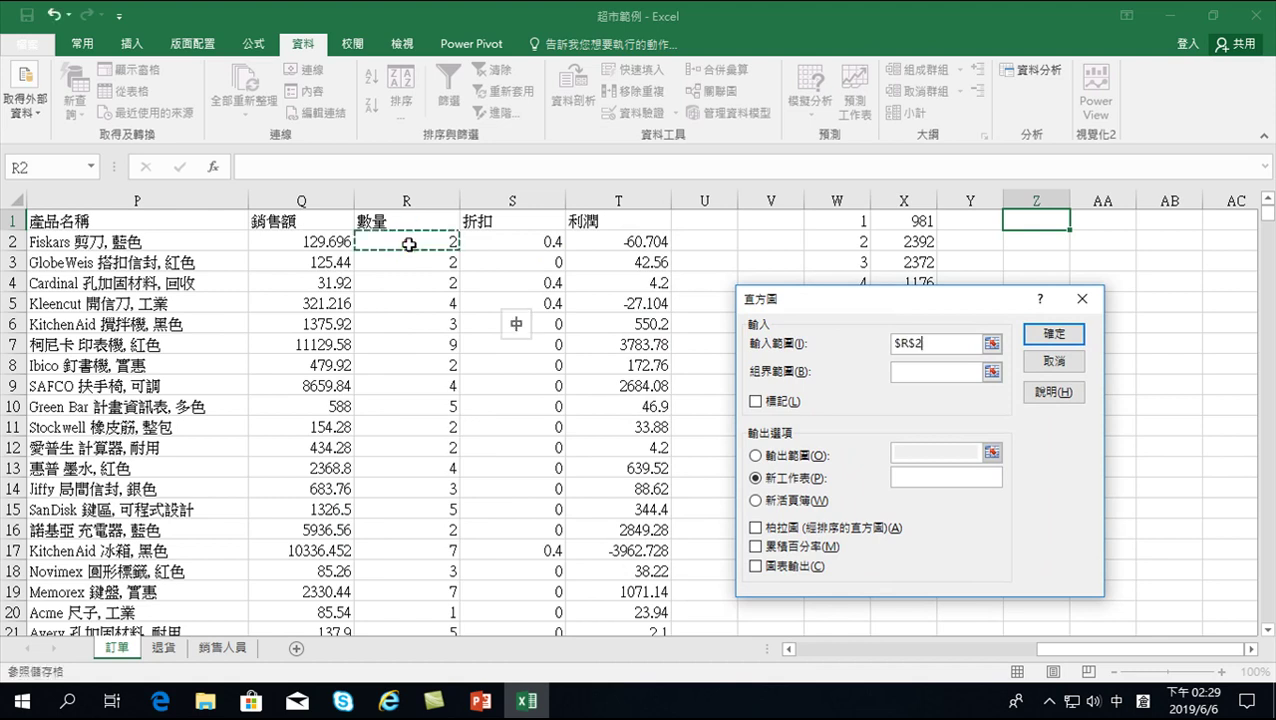
text(:)
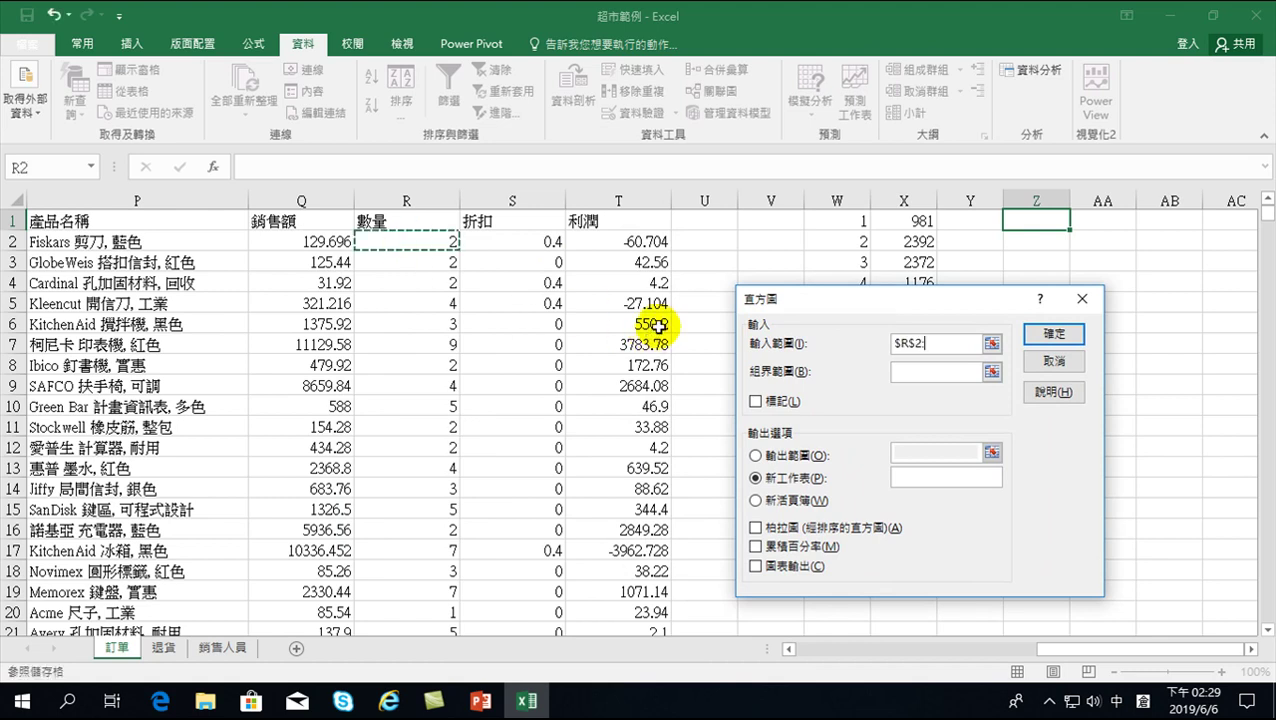
text(R)
text(10001)
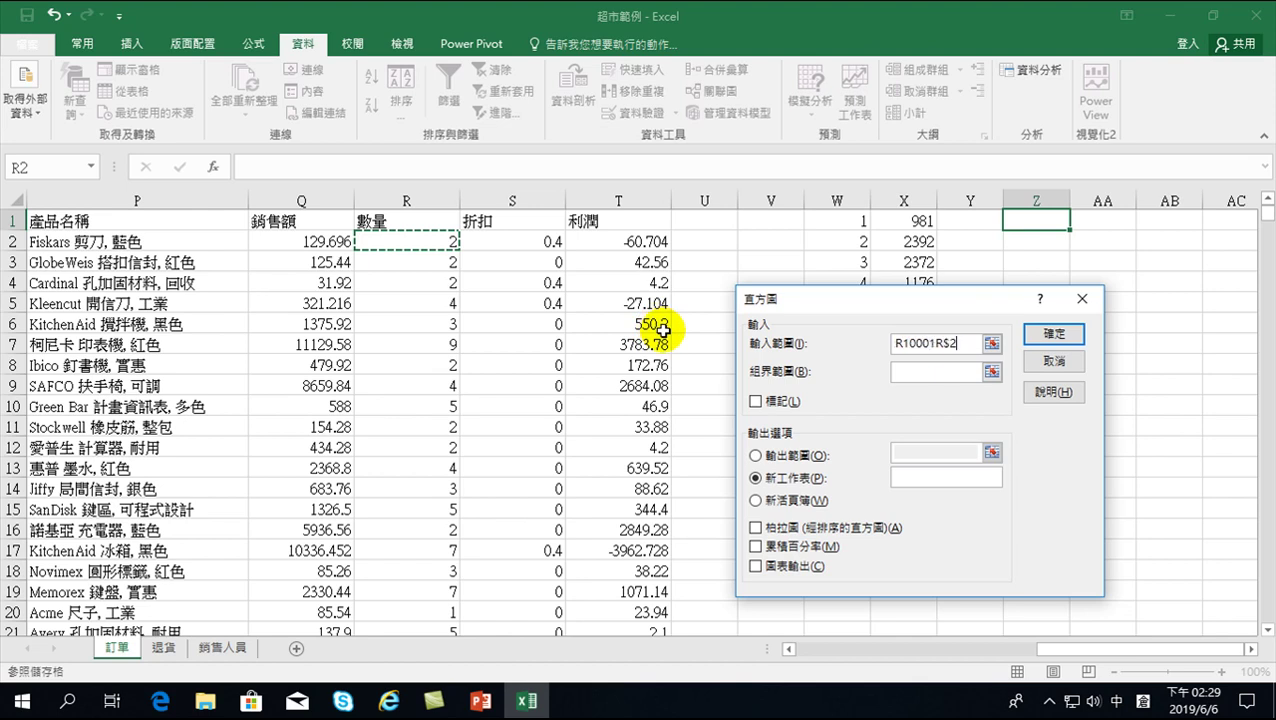
click(919, 343)
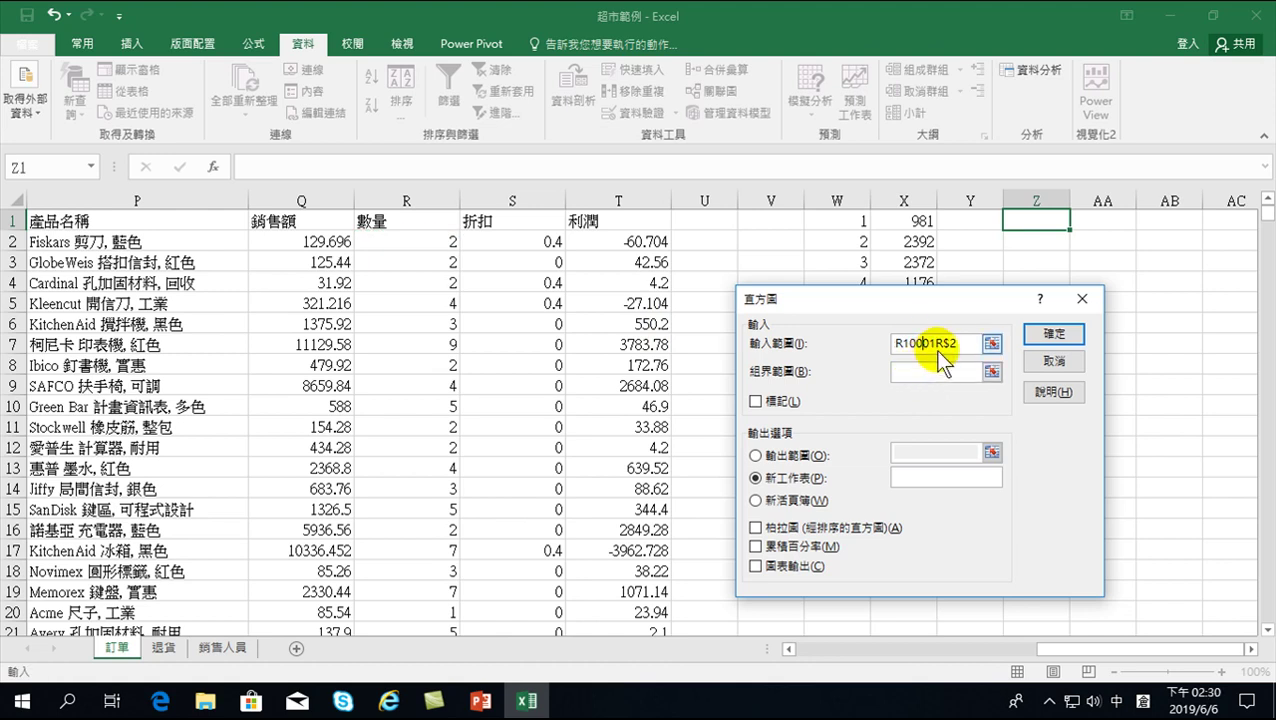
drag(936, 340, 854, 336)
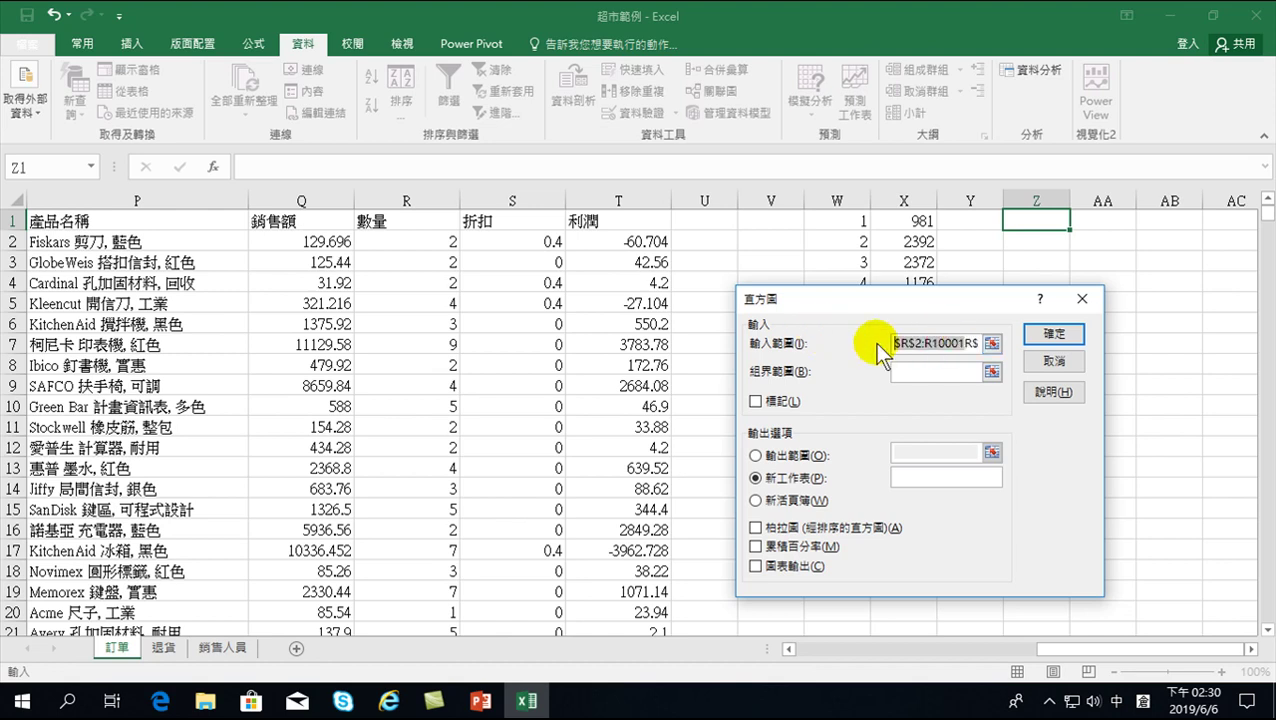
click(922, 342)
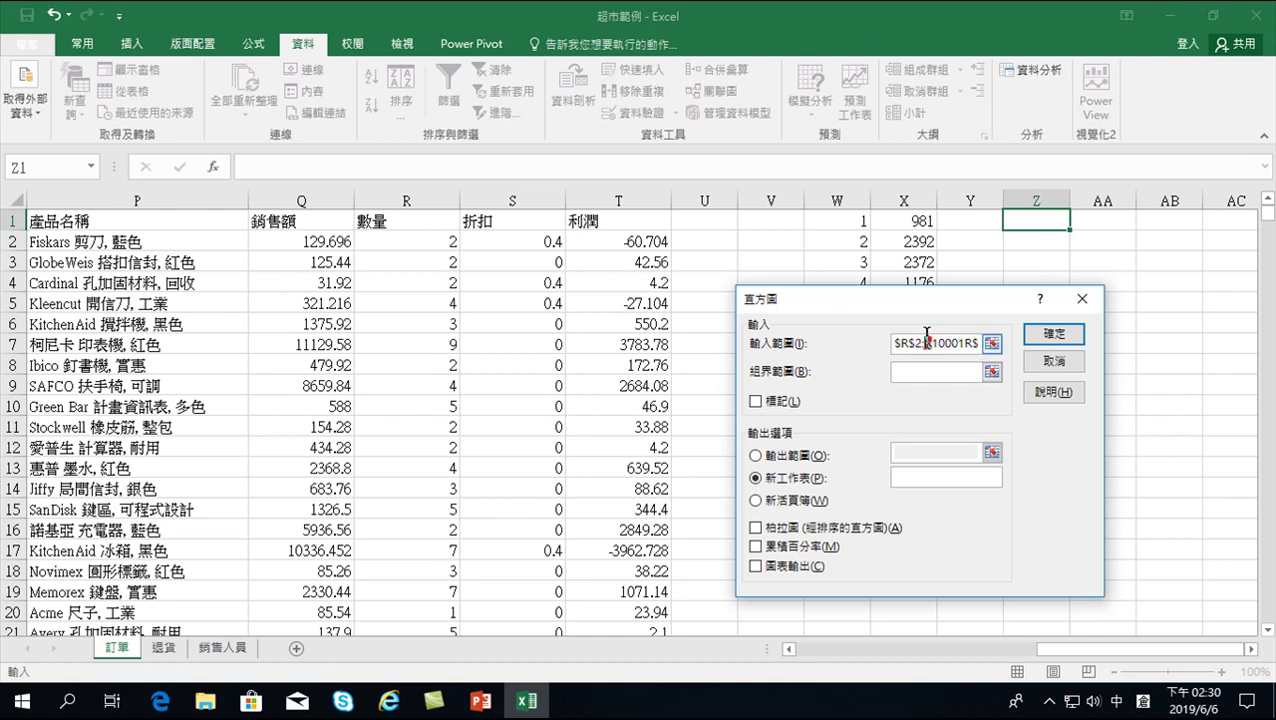
text($)
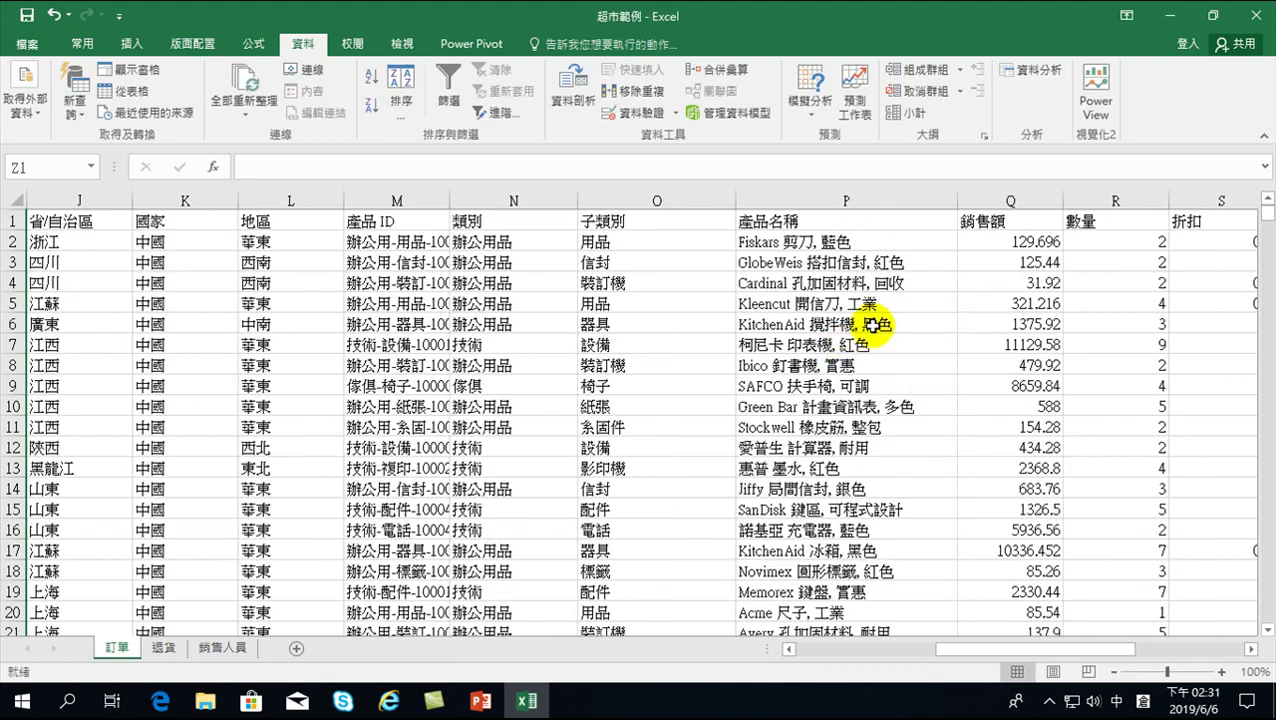
Check the bin values 1–14 in W1:W14.
drag(966, 660, 1125, 642)
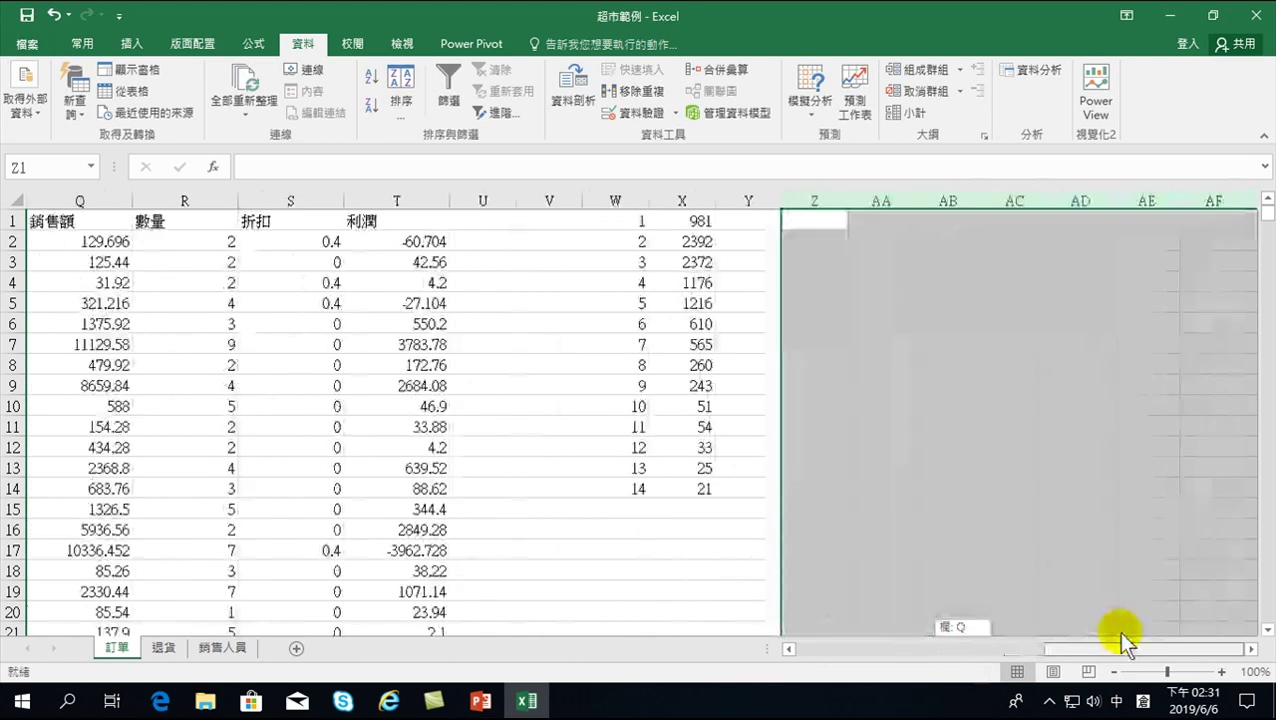
click(632, 221)
drag(632, 221, 615, 489)
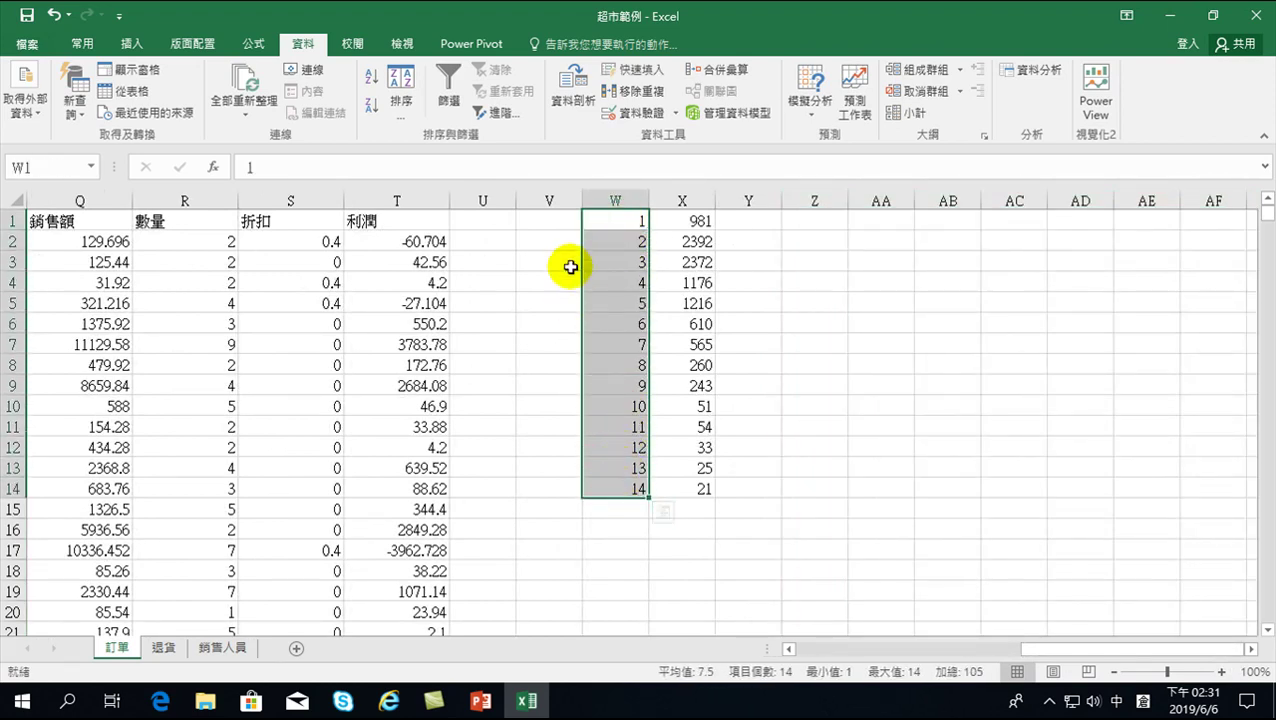
click(605, 219)
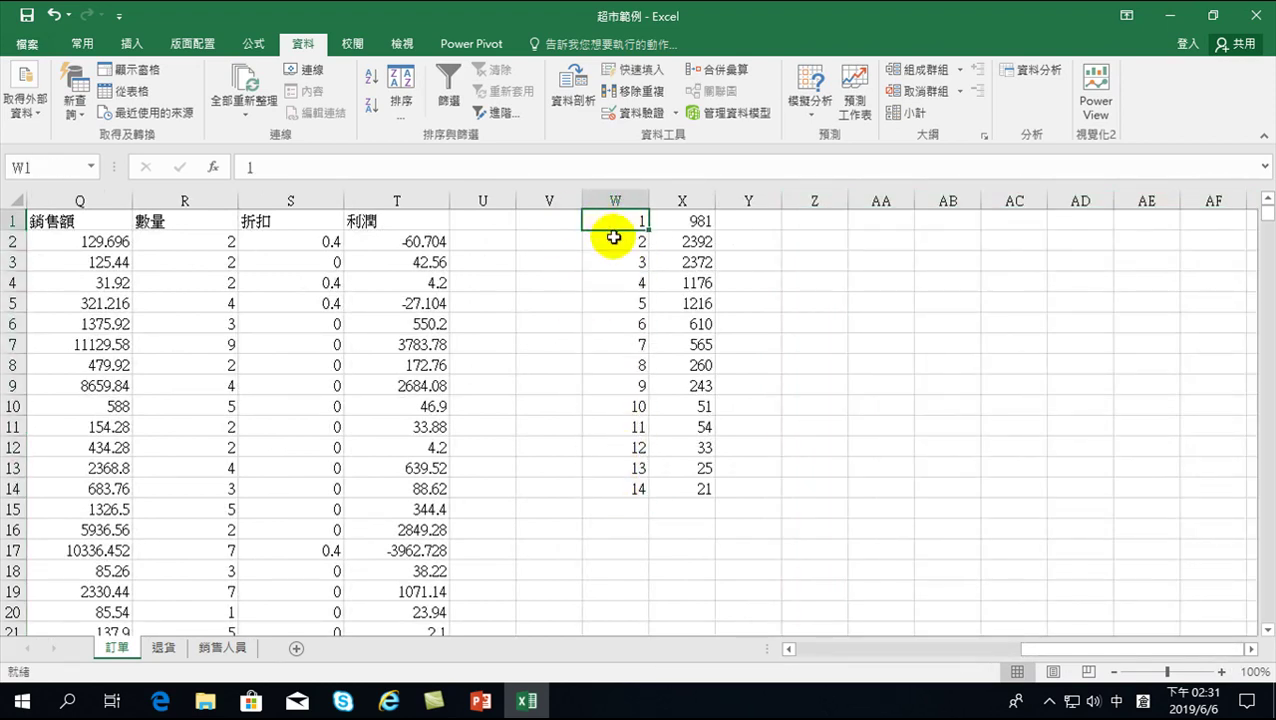
click(612, 242)
click(605, 262)
click(616, 283)
click(620, 305)
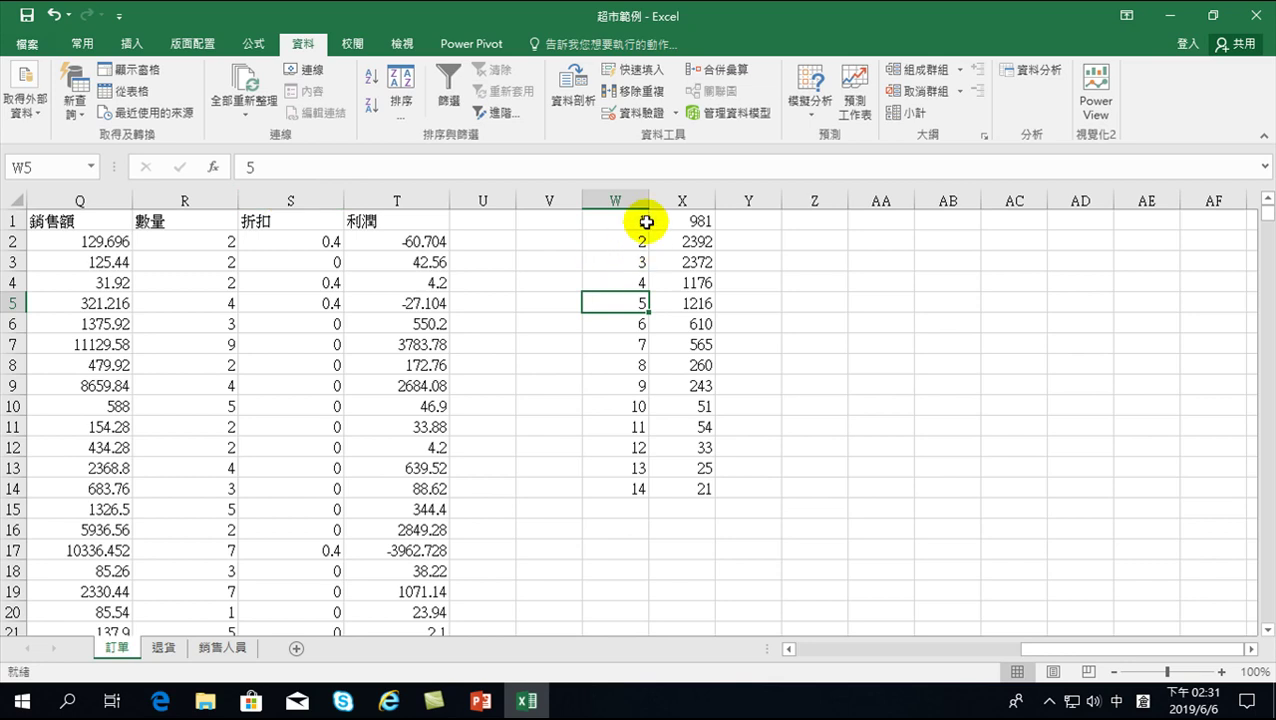
Select the 數量 data in column R to its end, then open 資料分析 with 直方圖 picked.
click(185, 222)
key(ctrl+shift+Down)
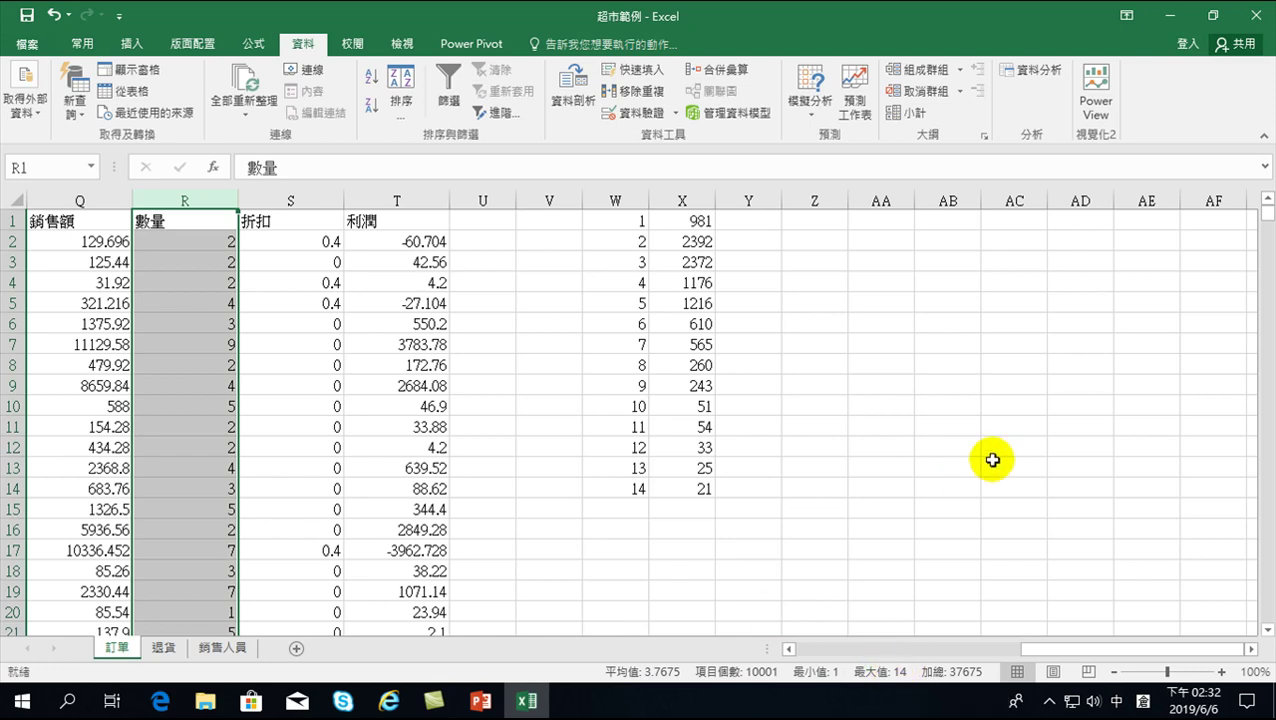
click(808, 224)
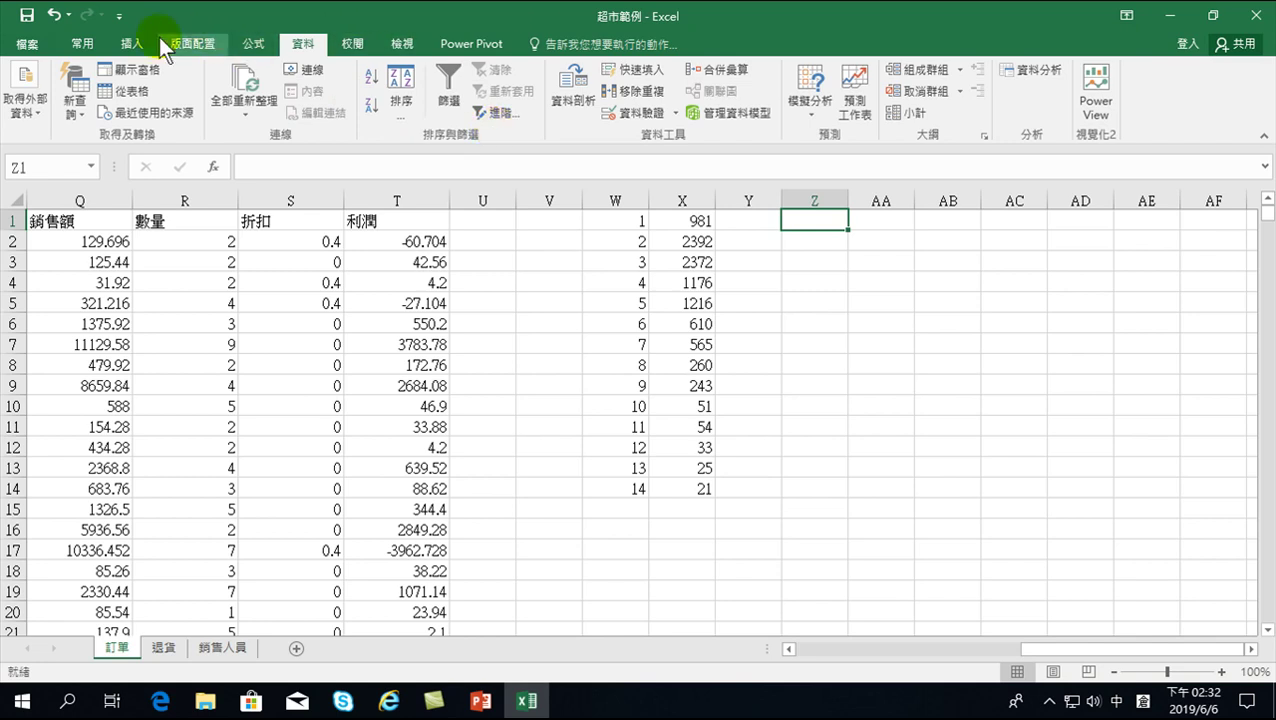
click(1030, 68)
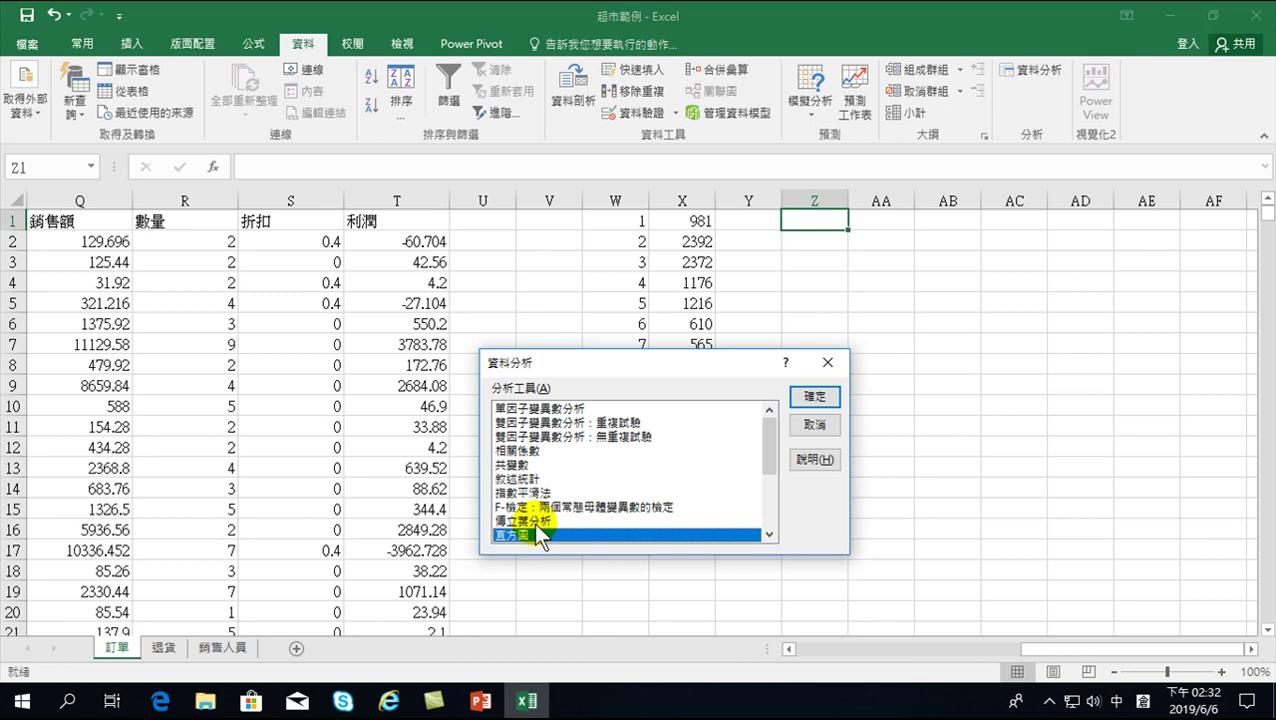
Open the 直方圖 settings and set the input range to R2:R10001.
click(815, 396)
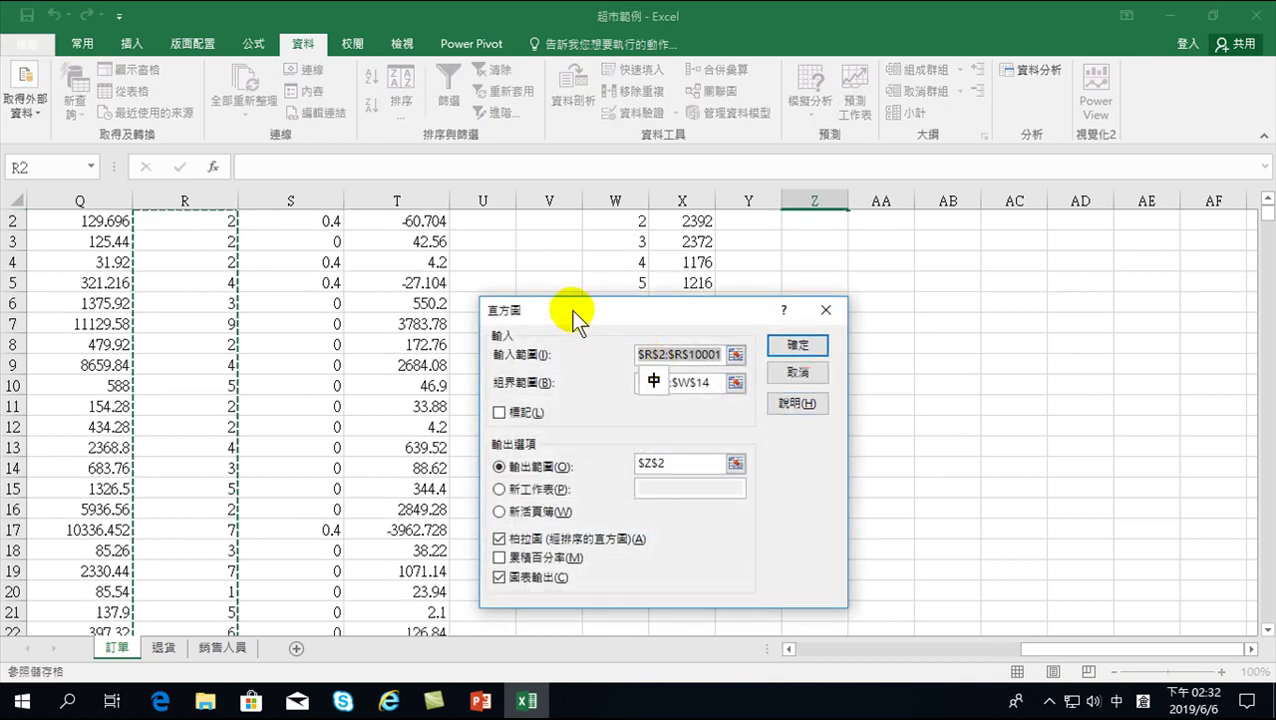
drag(576, 320, 834, 313)
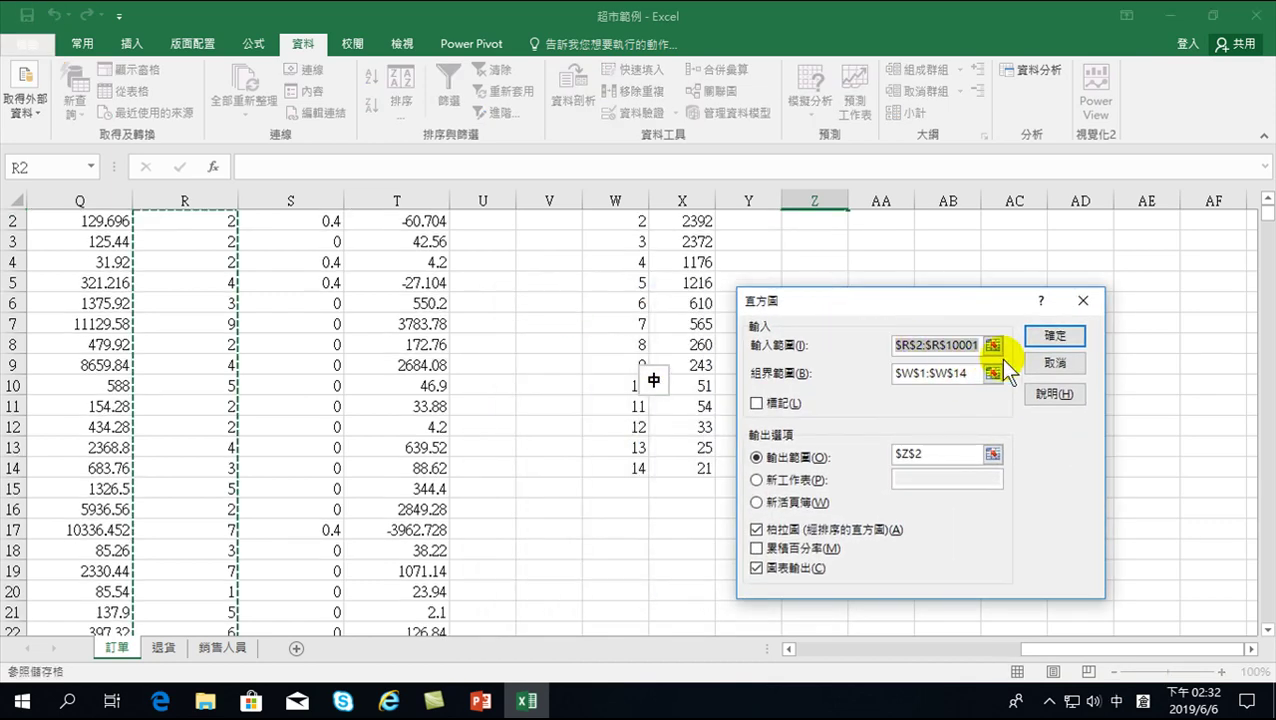
click(897, 345)
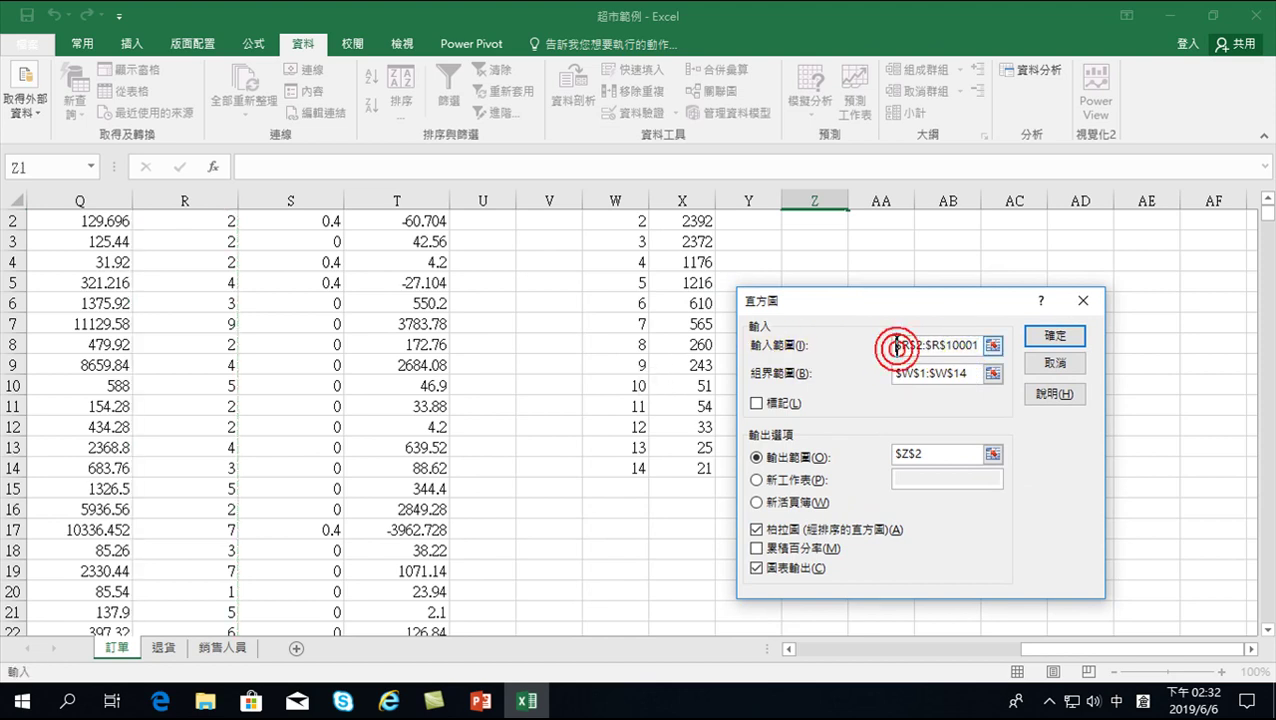
key(ctrl+a)
key(BackSpace)
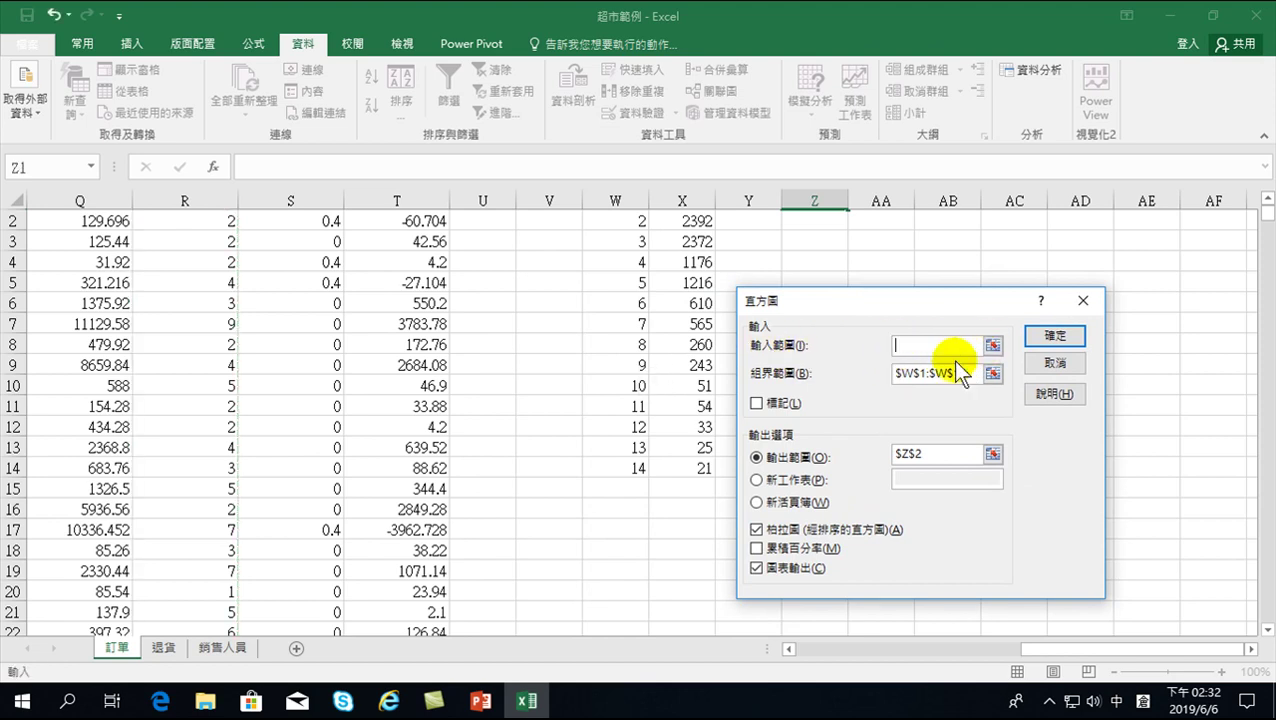
scroll(348, 338, up, 1)
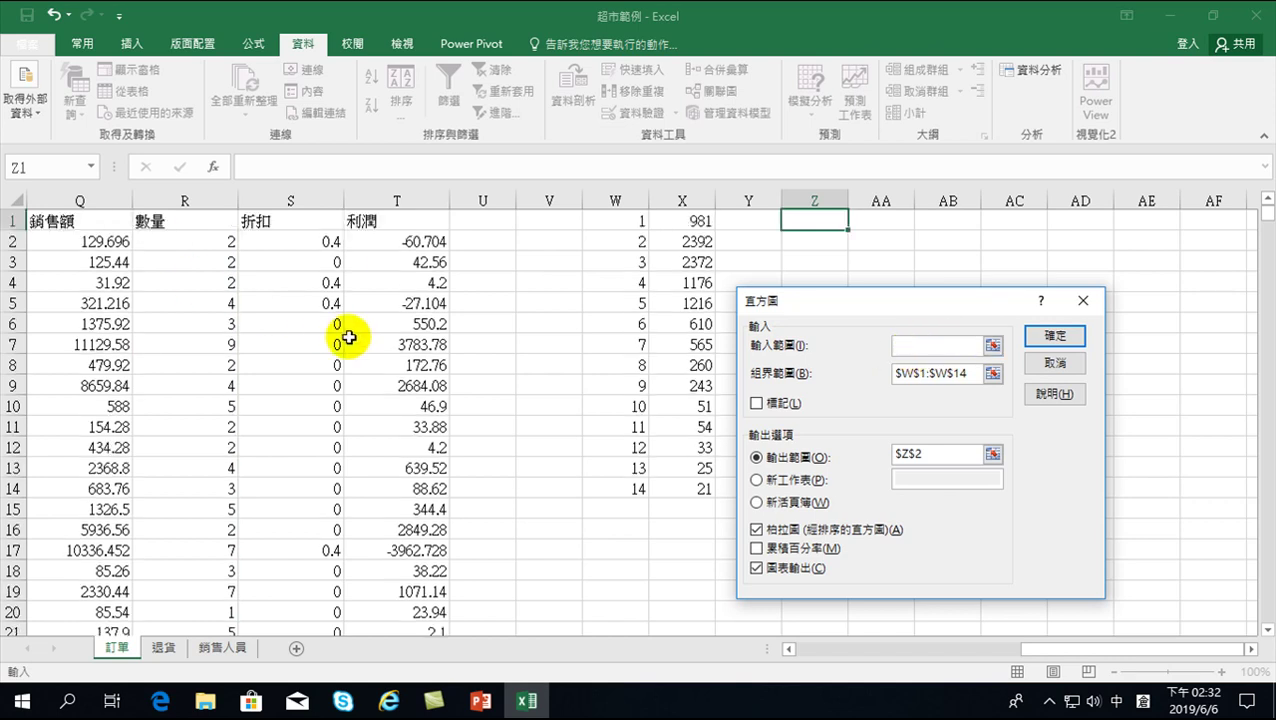
click(182, 242)
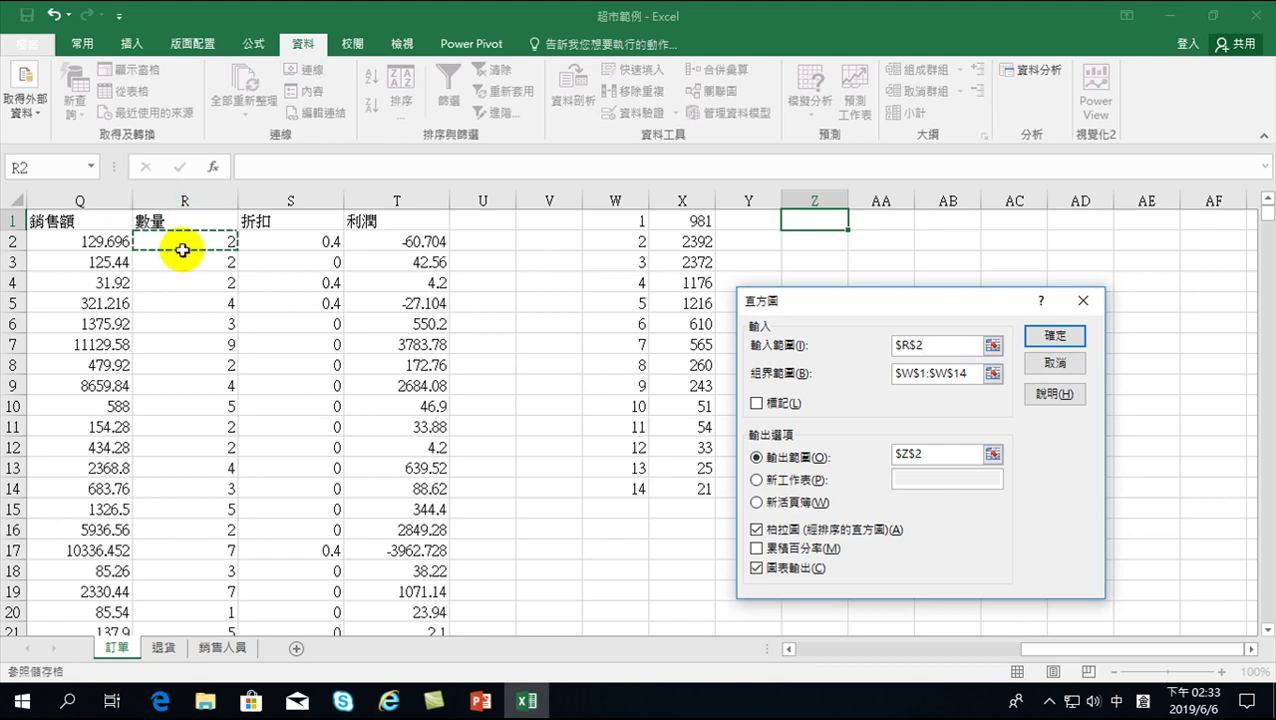
drag(1268, 212, 1268, 610)
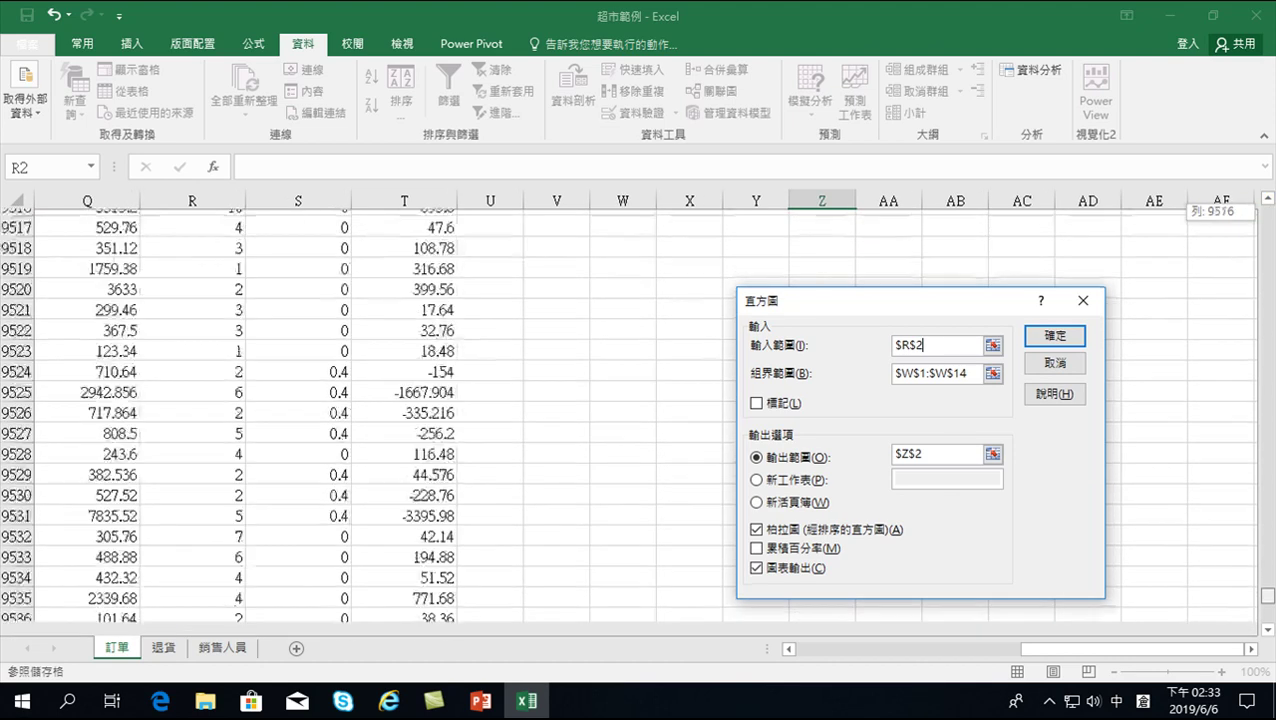
key(shift)
scroll(464, 589, down, 12)
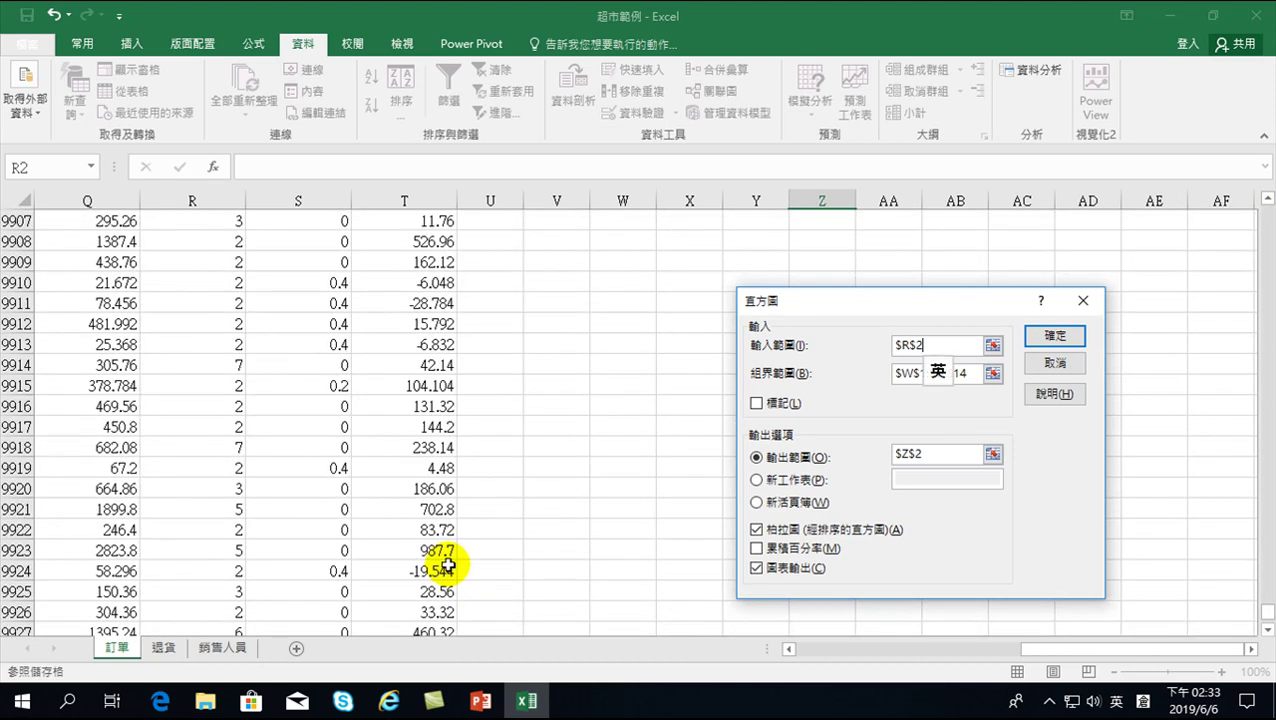
scroll(467, 585, down, 12)
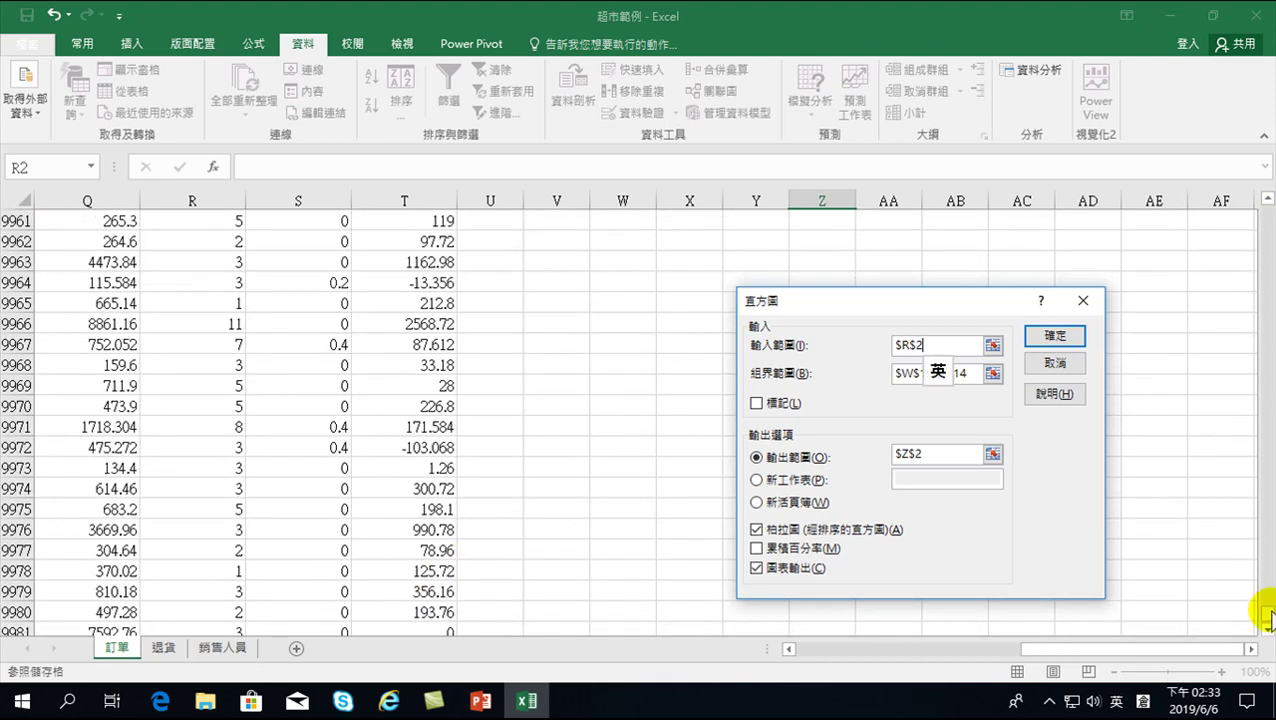
drag(1269, 610, 1271, 636)
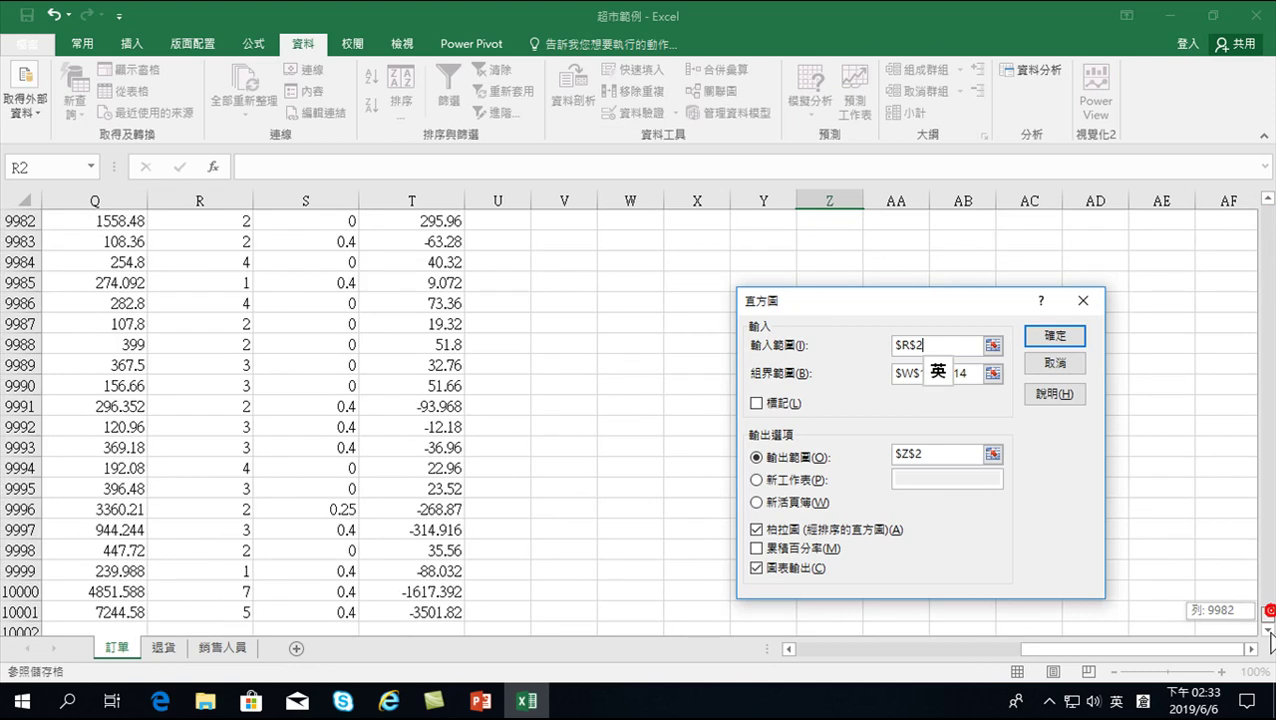
shift+click(207, 613)
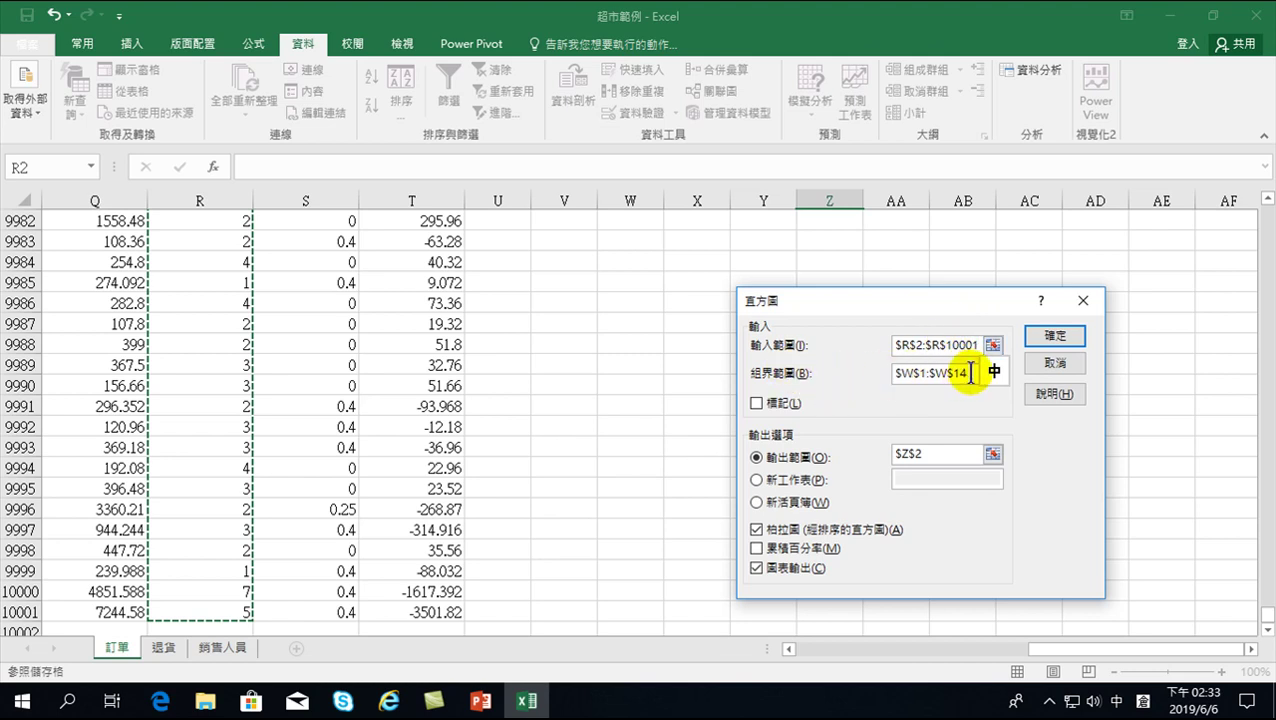
Set the bin range to W1:W14 and the output range to start at $Z$1.
drag(968, 370, 896, 372)
key(BackSpace)
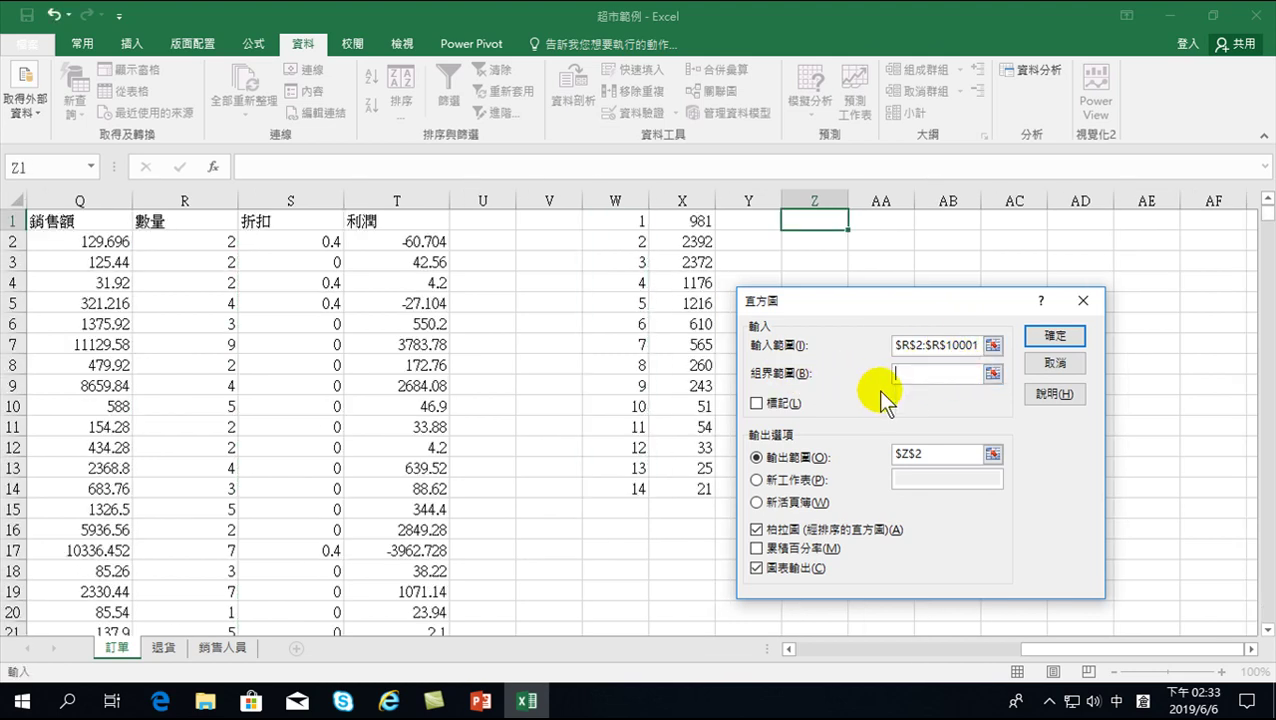
drag(607, 215, 596, 488)
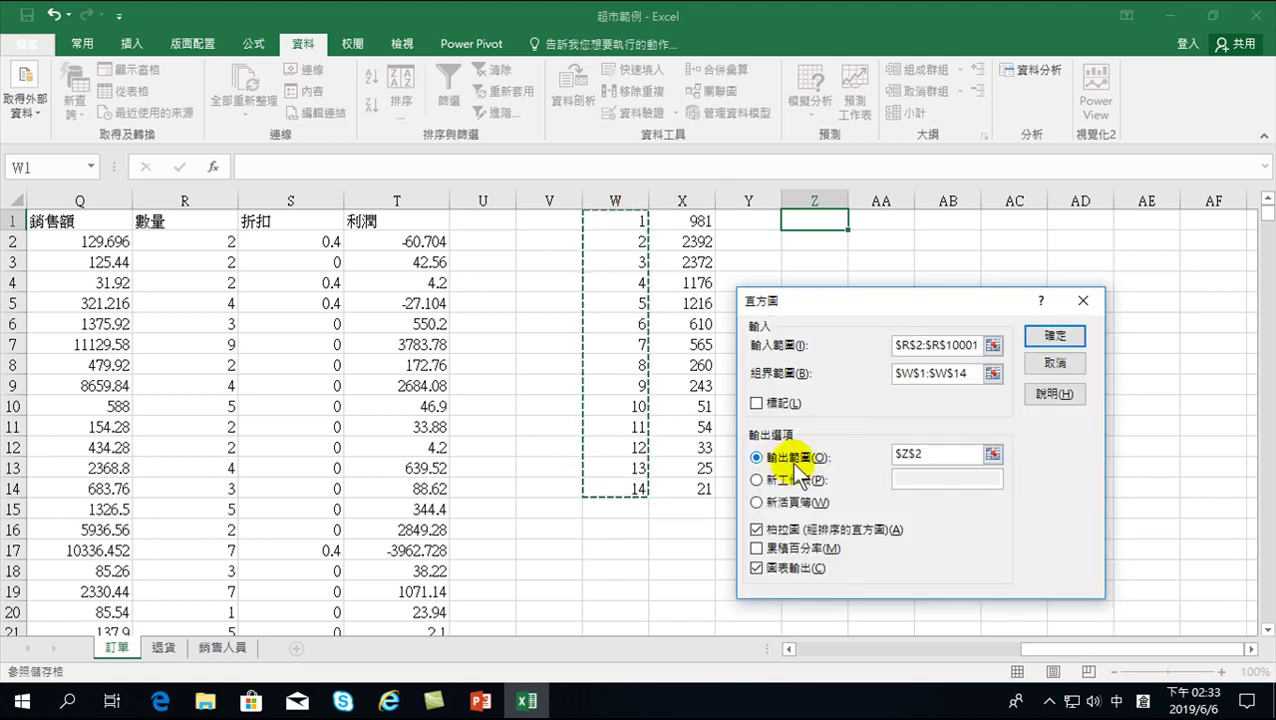
double_click(930, 452)
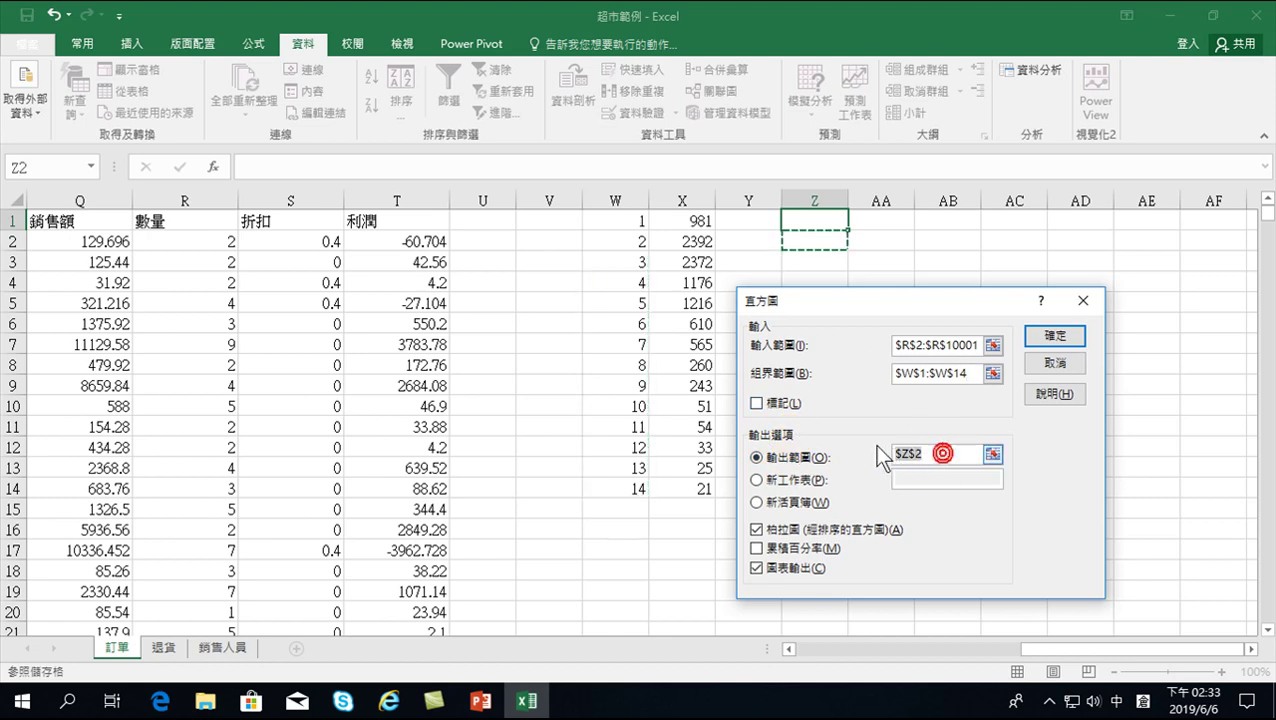
key(BackSpace)
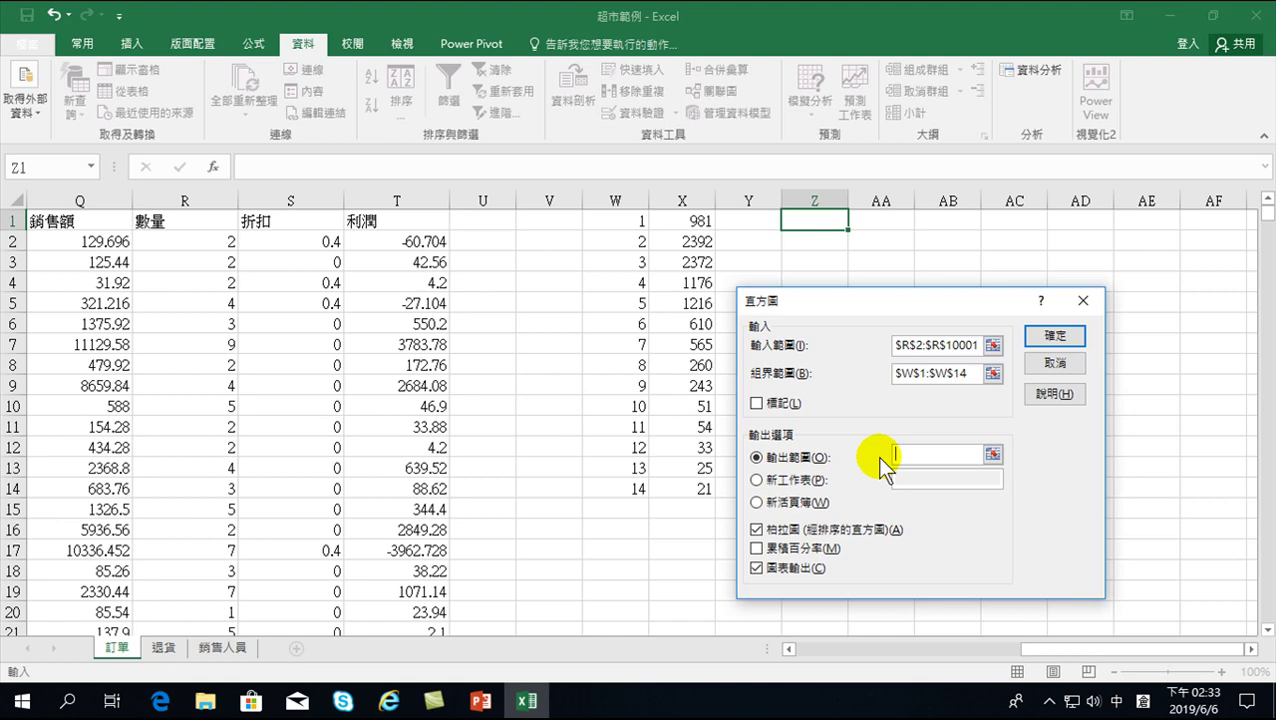
click(756, 457)
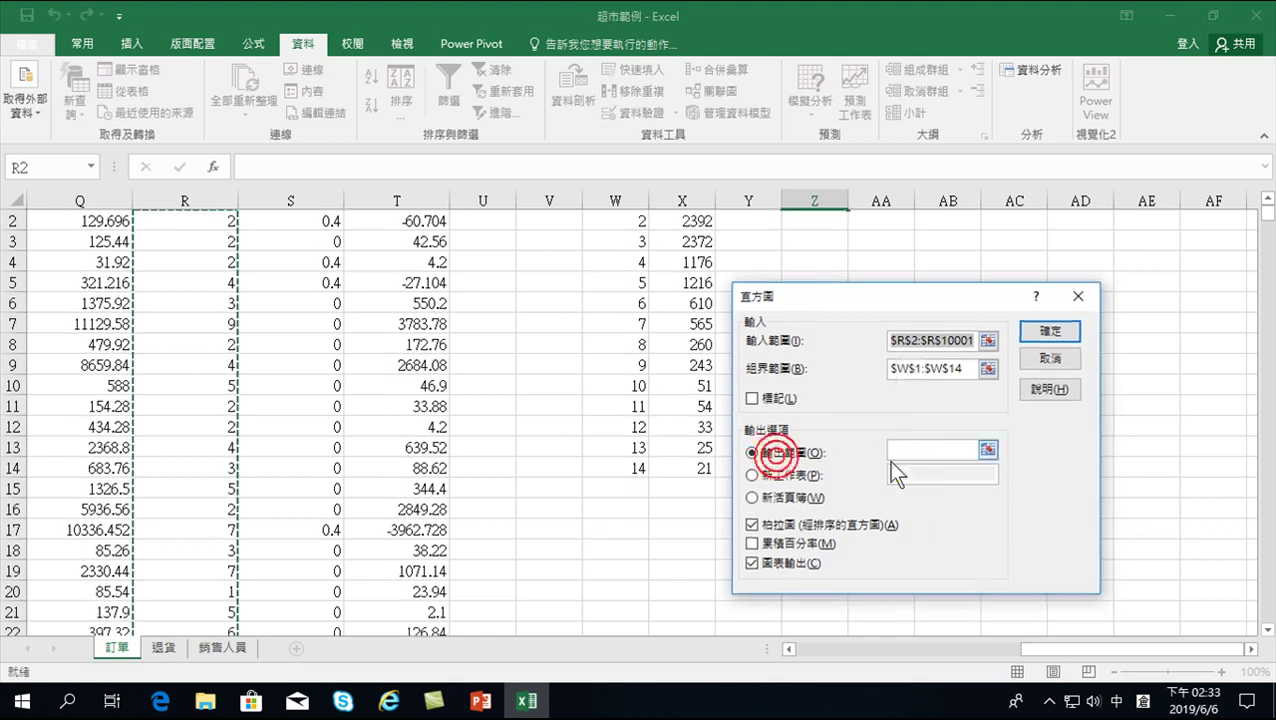
click(904, 450)
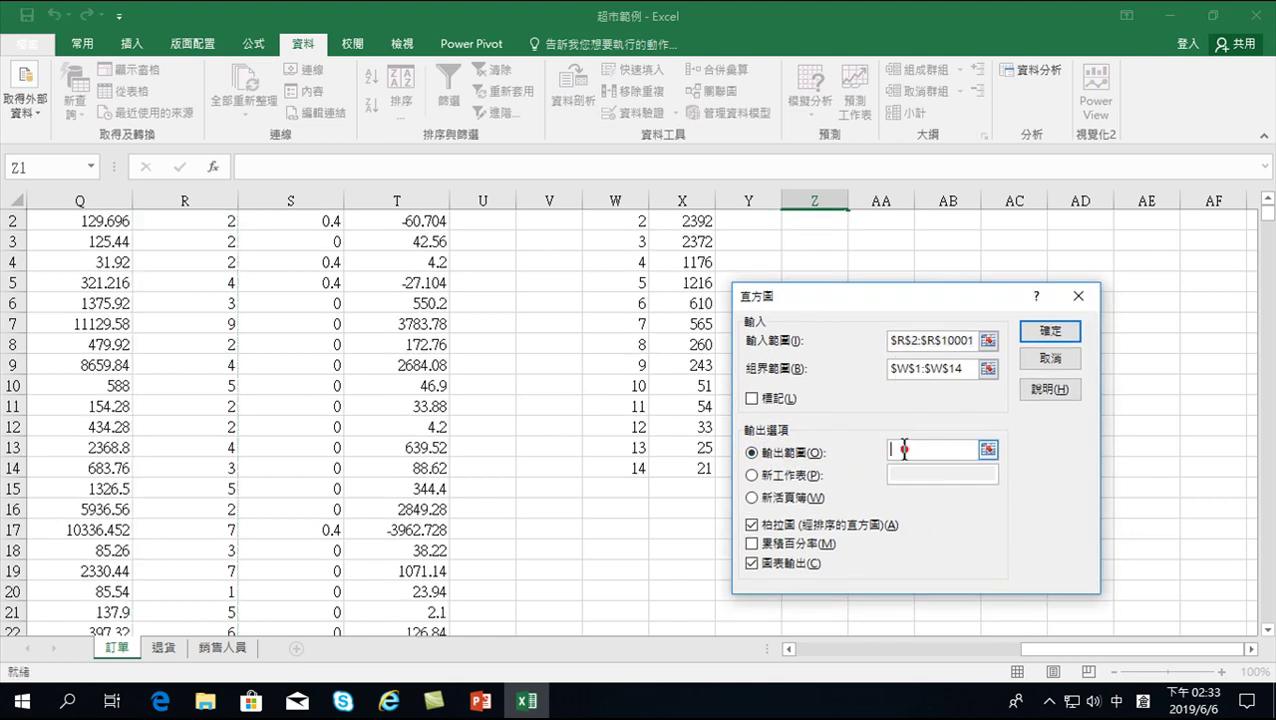
click(812, 219)
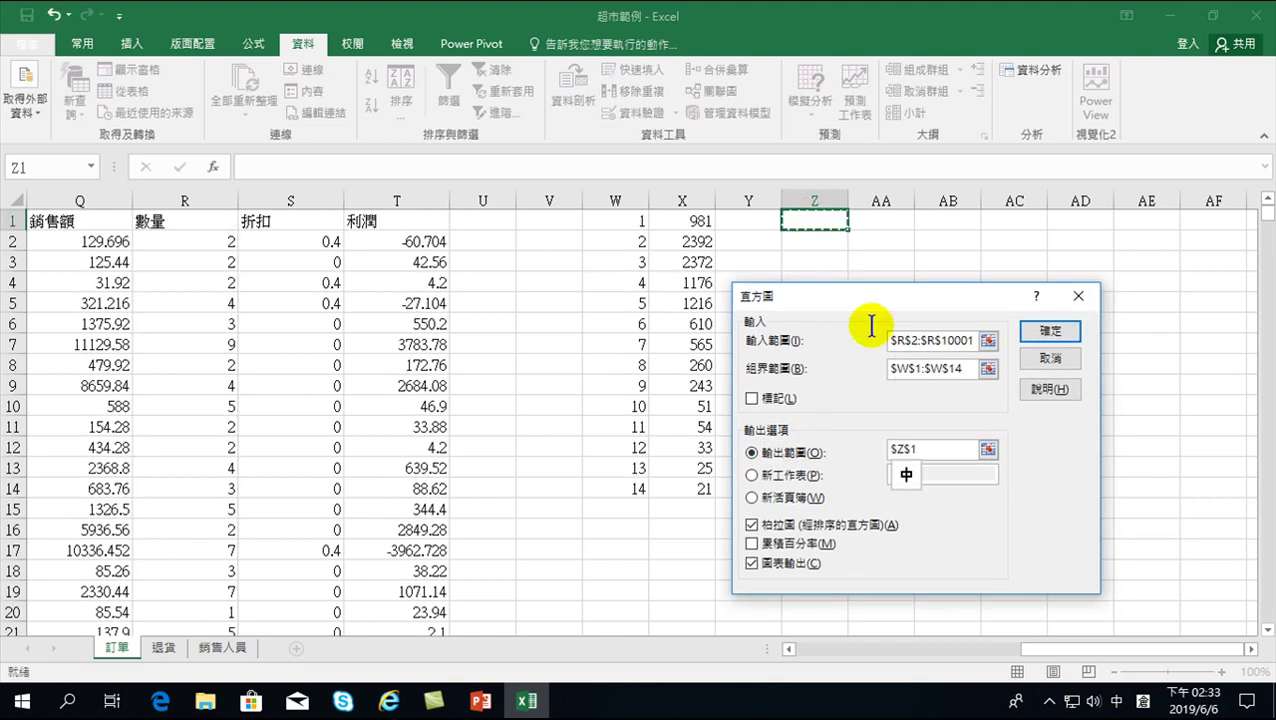
Turn on Pareto (sorted histogram) and run the histogram analysis.
click(752, 525)
click(752, 525)
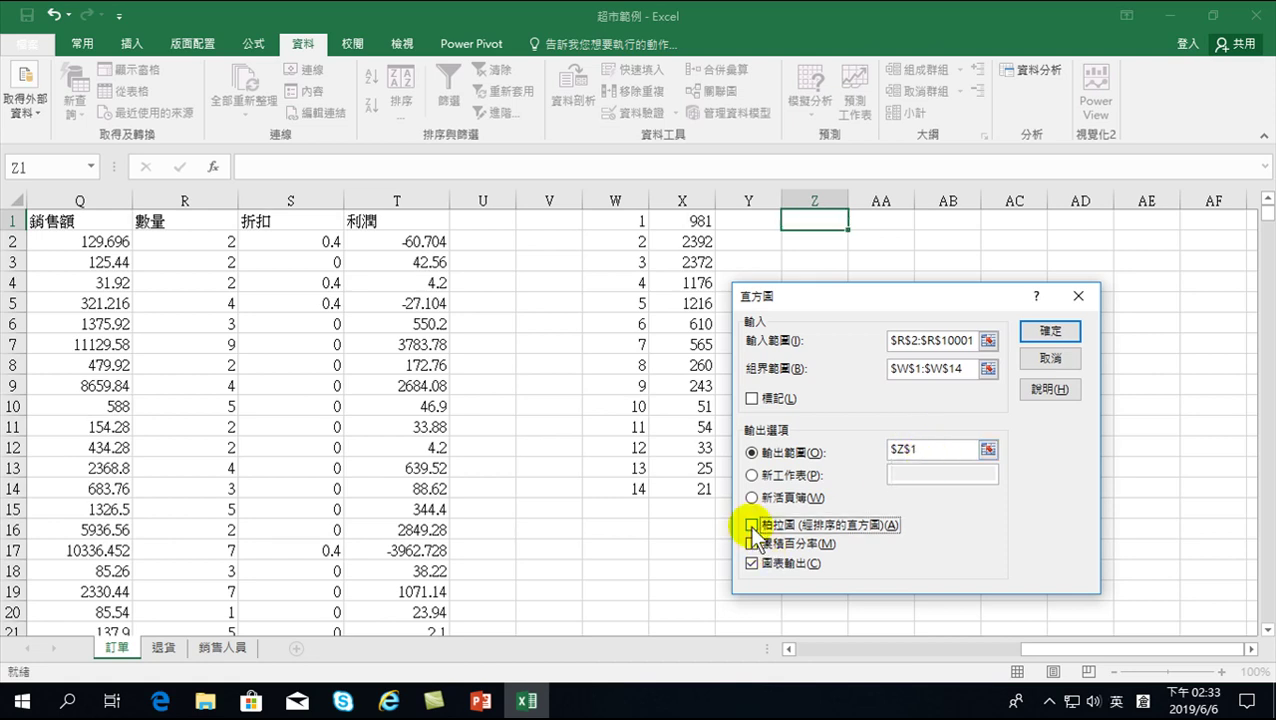
click(752, 525)
click(1052, 332)
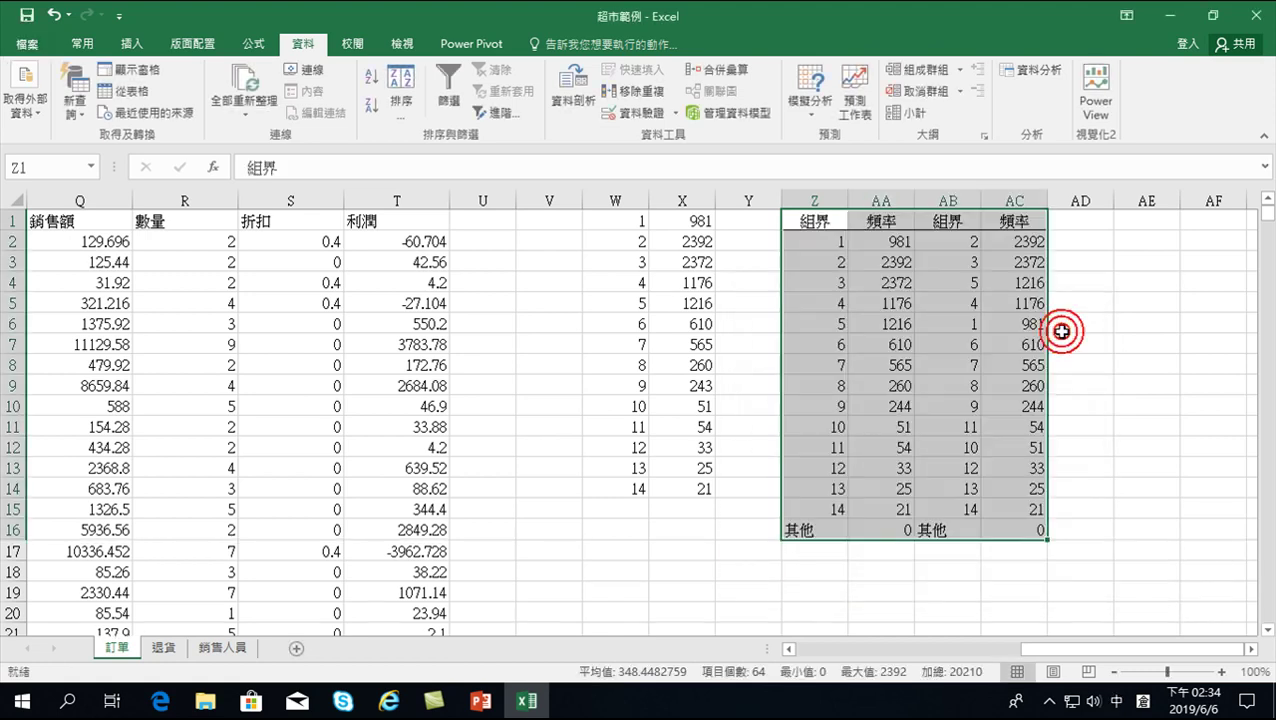
Inspect the histogram's bins and frequencies, then select the bin numbers in column Z.
click(806, 242)
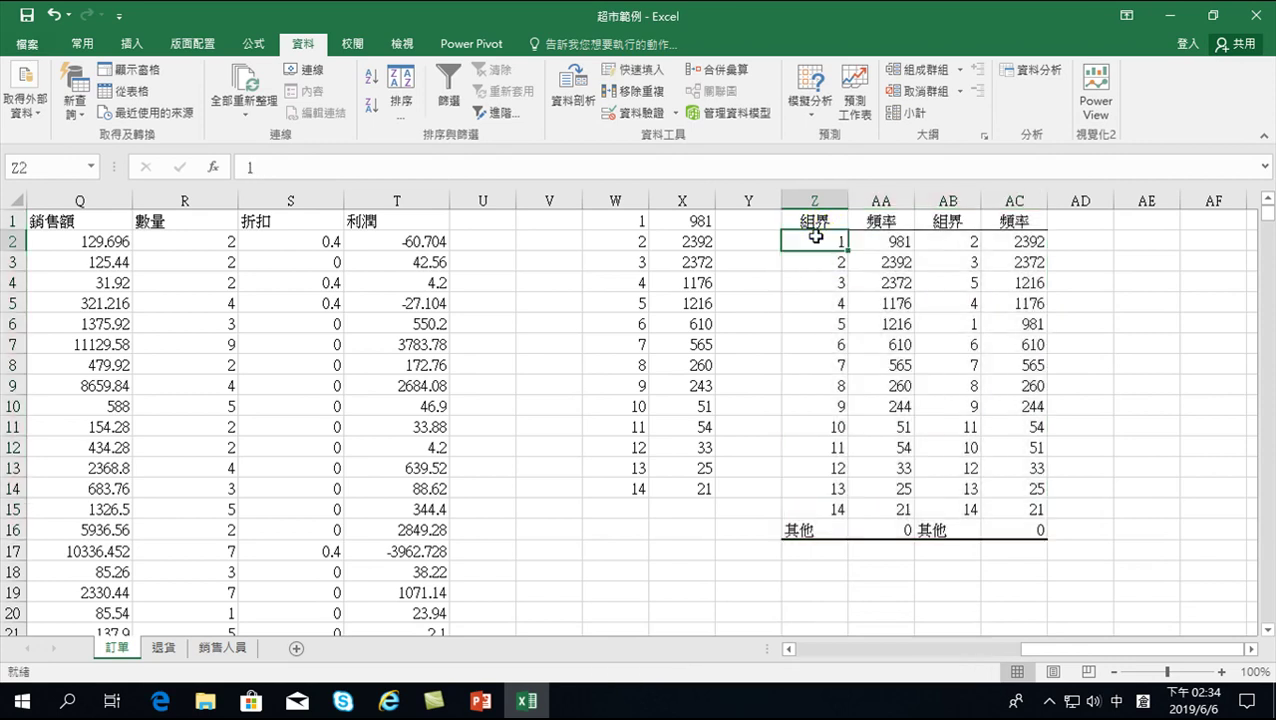
click(884, 245)
click(815, 259)
click(895, 265)
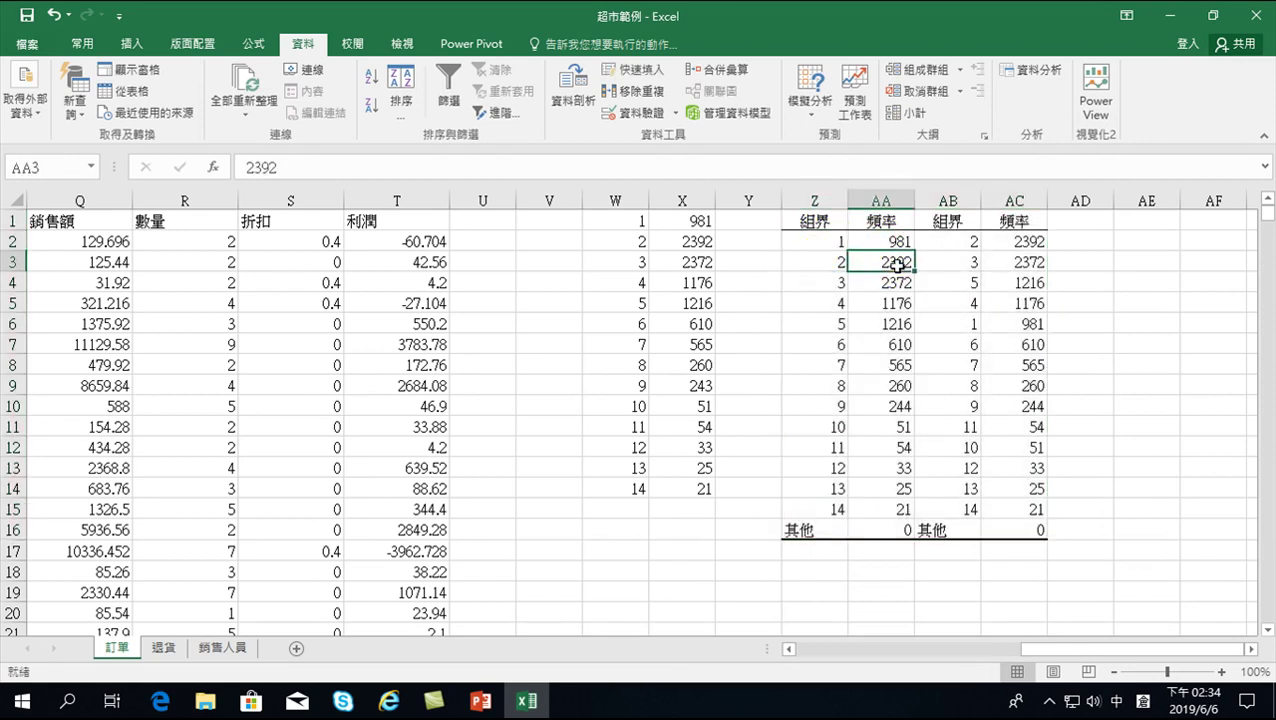
drag(822, 245, 820, 511)
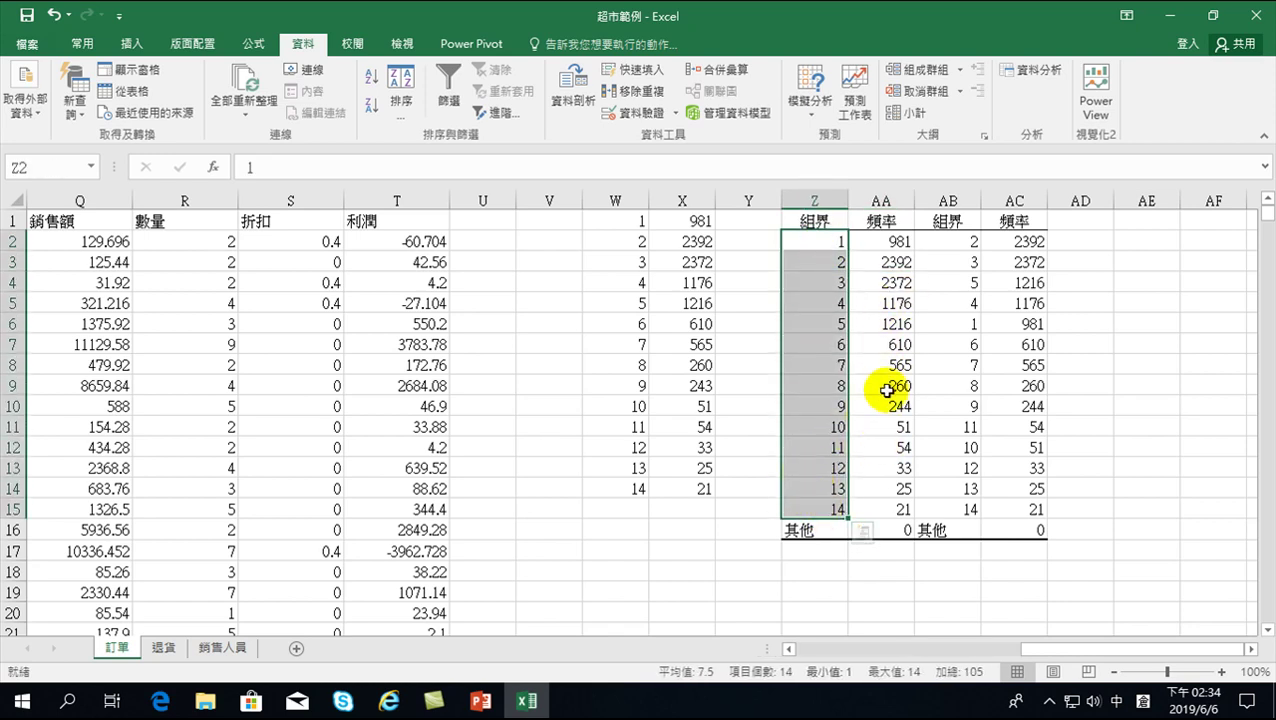
Drag the histogram chart up beside the Z1:AC16 frequency table, just right of column AC.
drag(1054, 648, 930, 634)
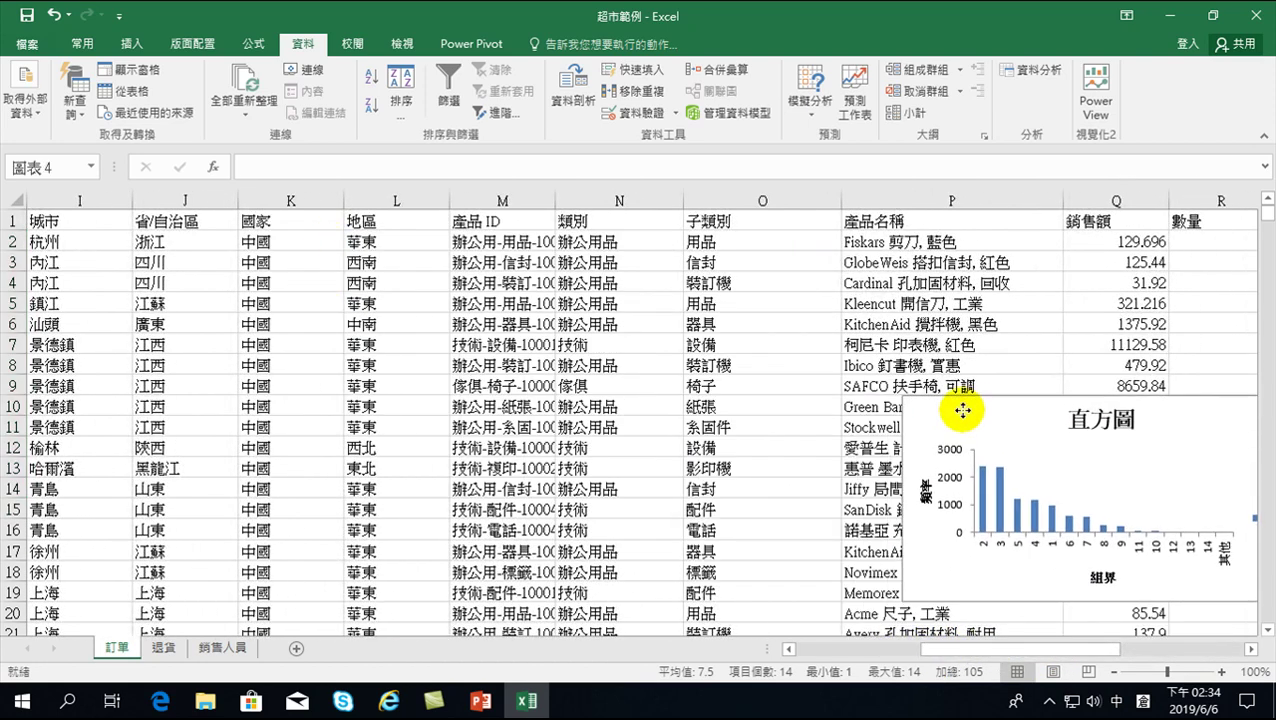
drag(432, 285, 971, 425)
drag(1115, 650, 1167, 643)
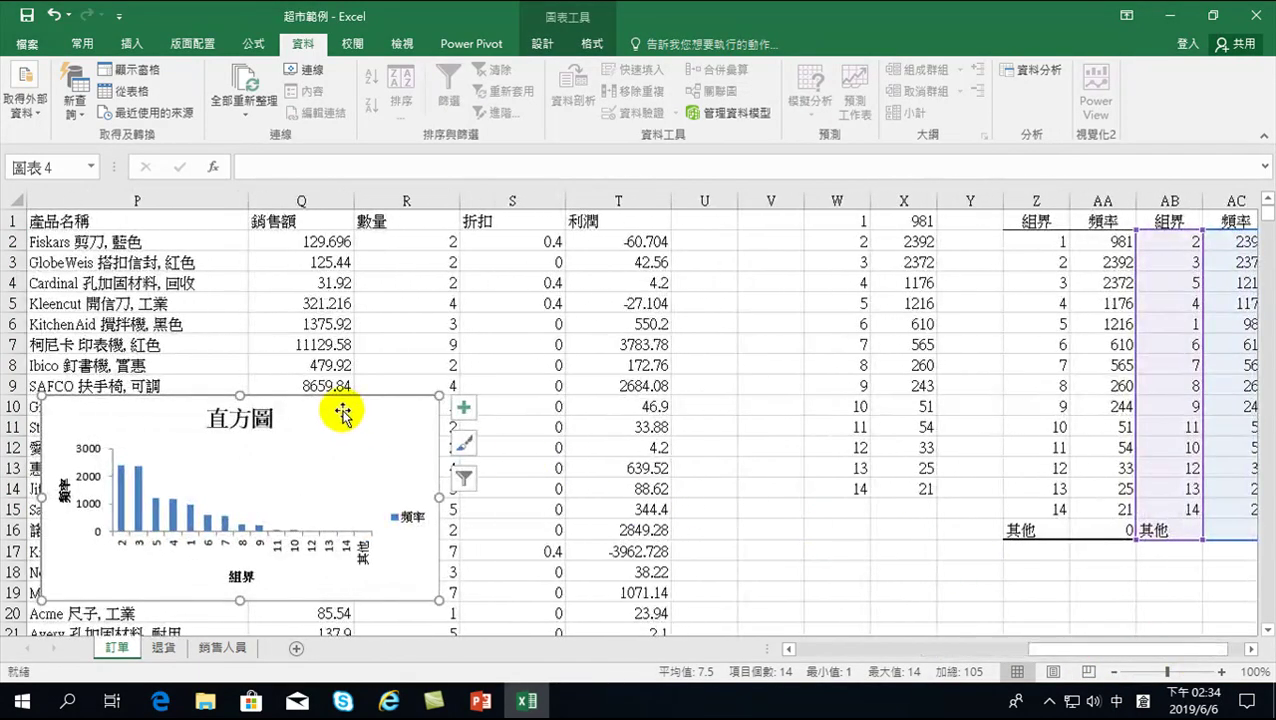
drag(354, 410, 1143, 587)
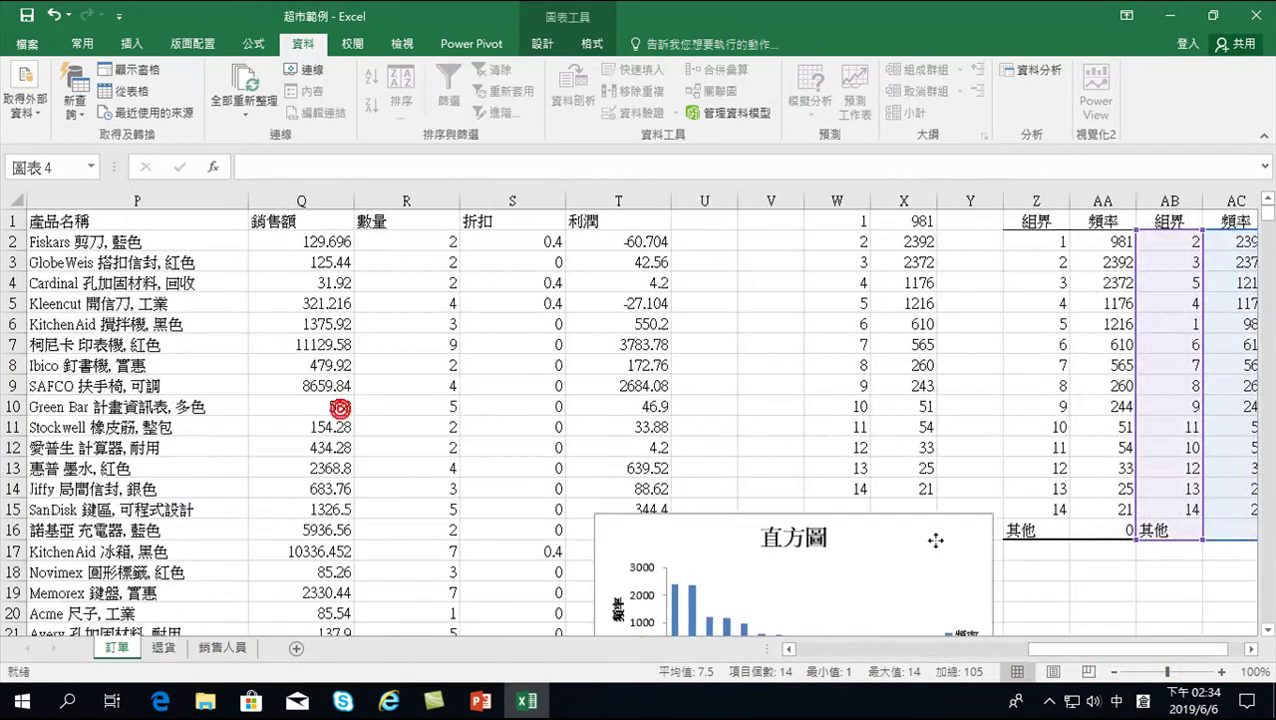
click(1250, 649)
click(1250, 649)
drag(578, 575, 959, 248)
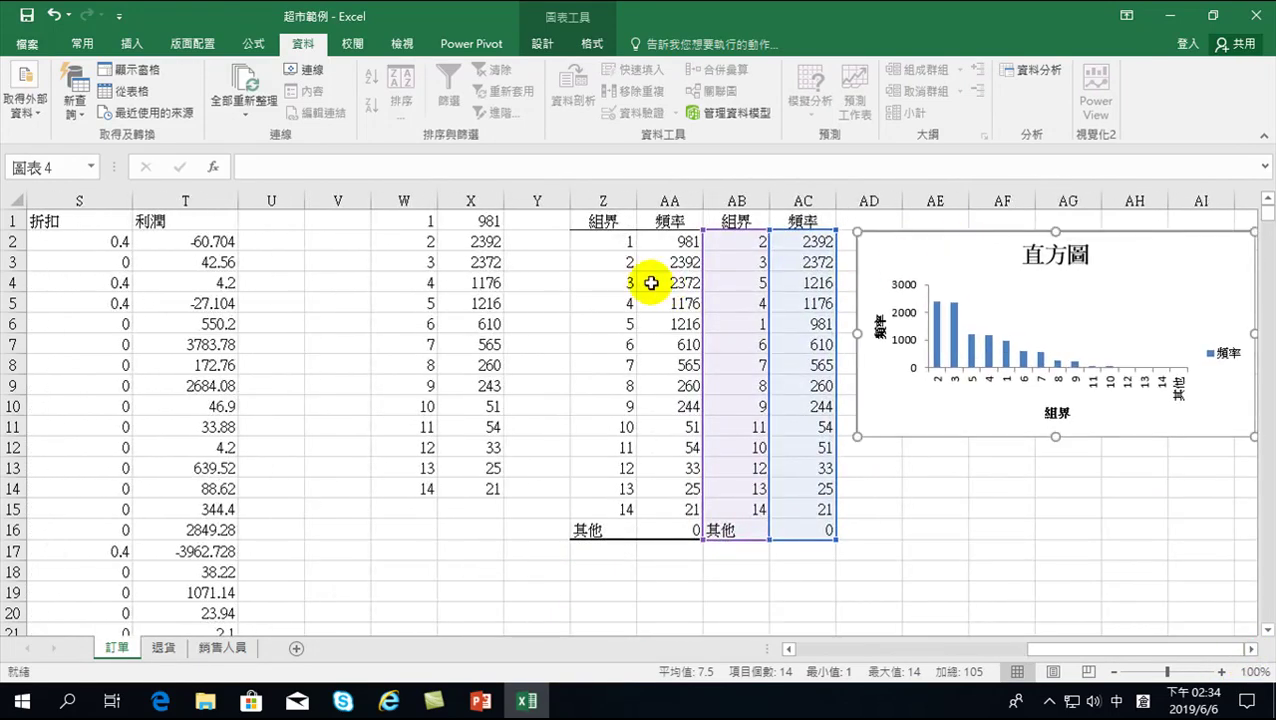
drag(601, 239, 647, 495)
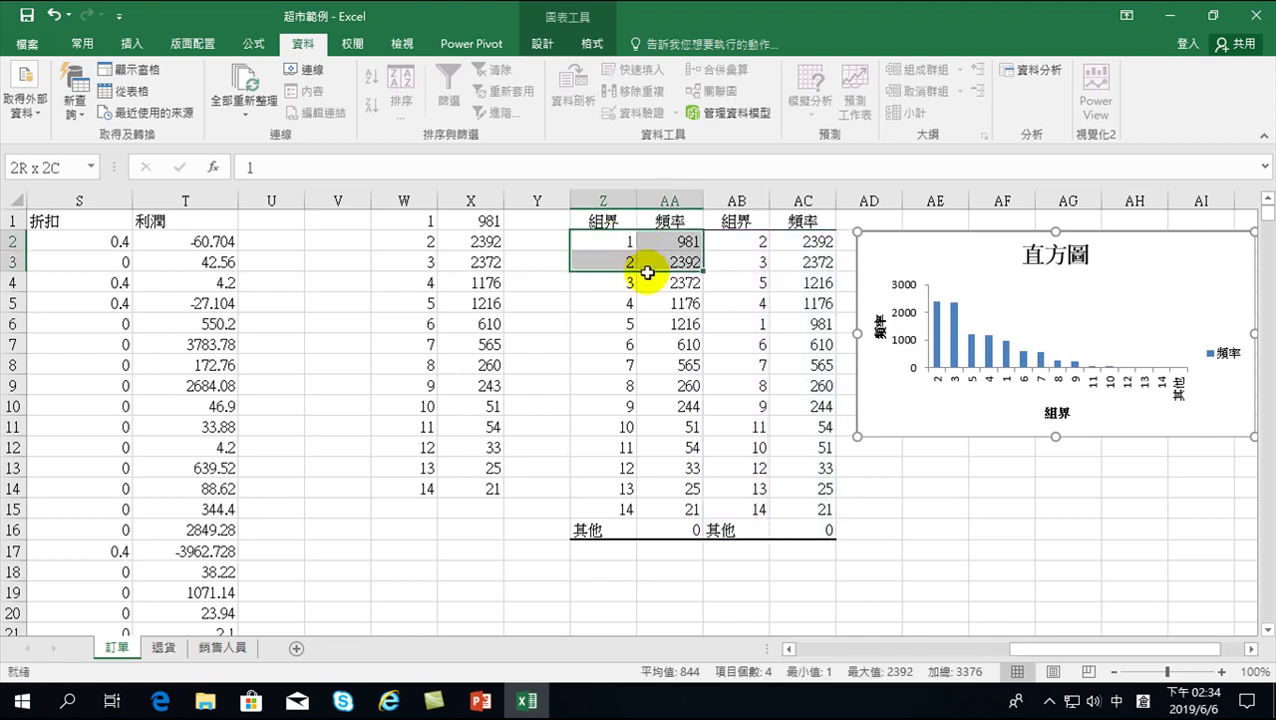
drag(648, 505, 650, 503)
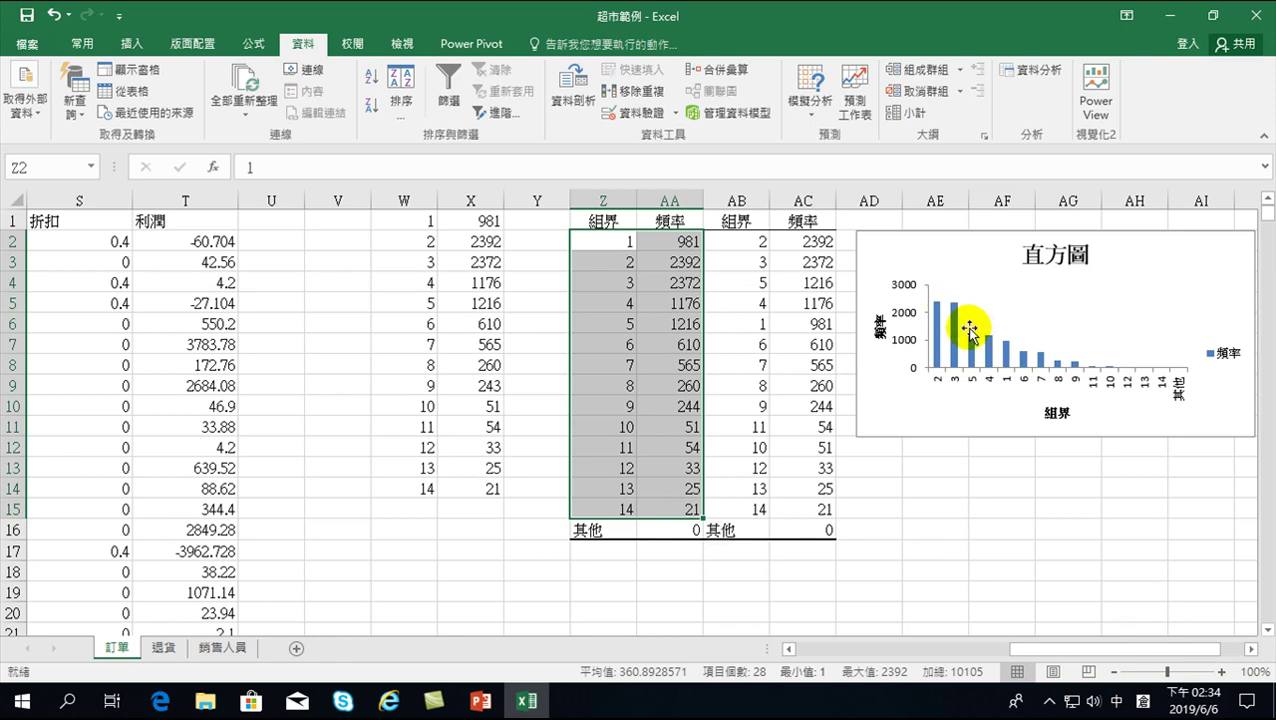
mouse_move(973, 338)
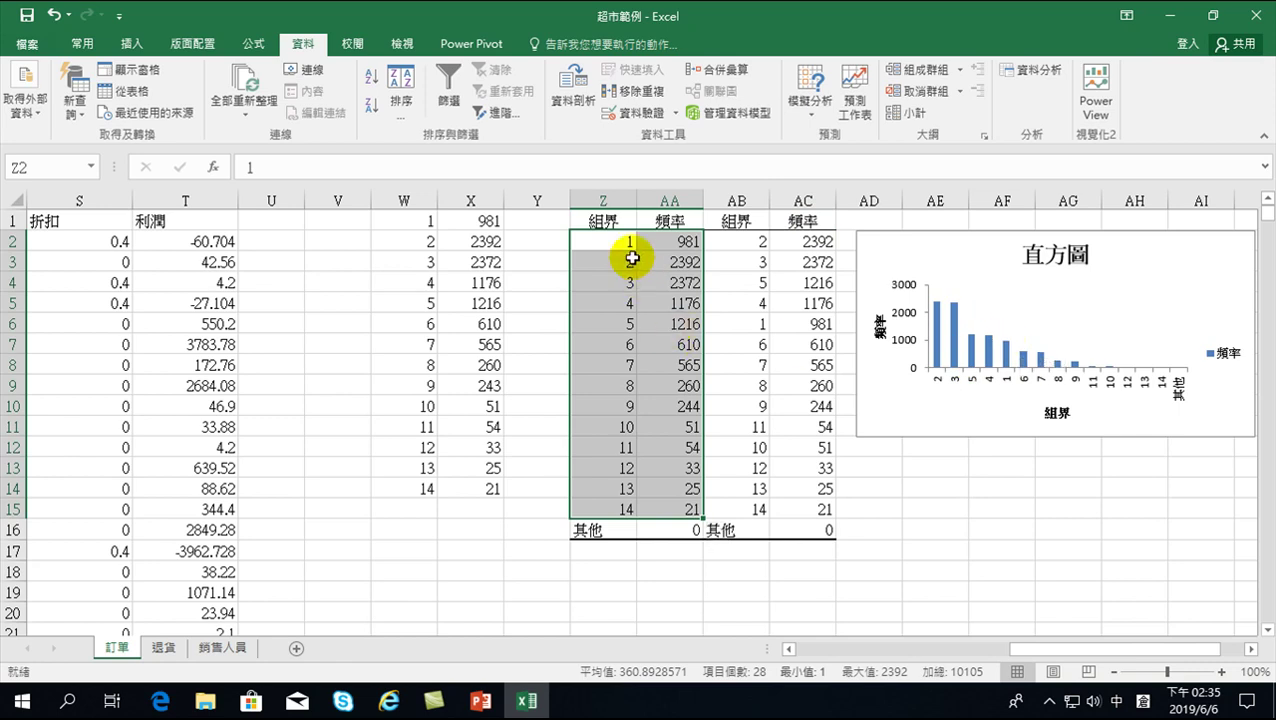
drag(622, 243, 661, 517)
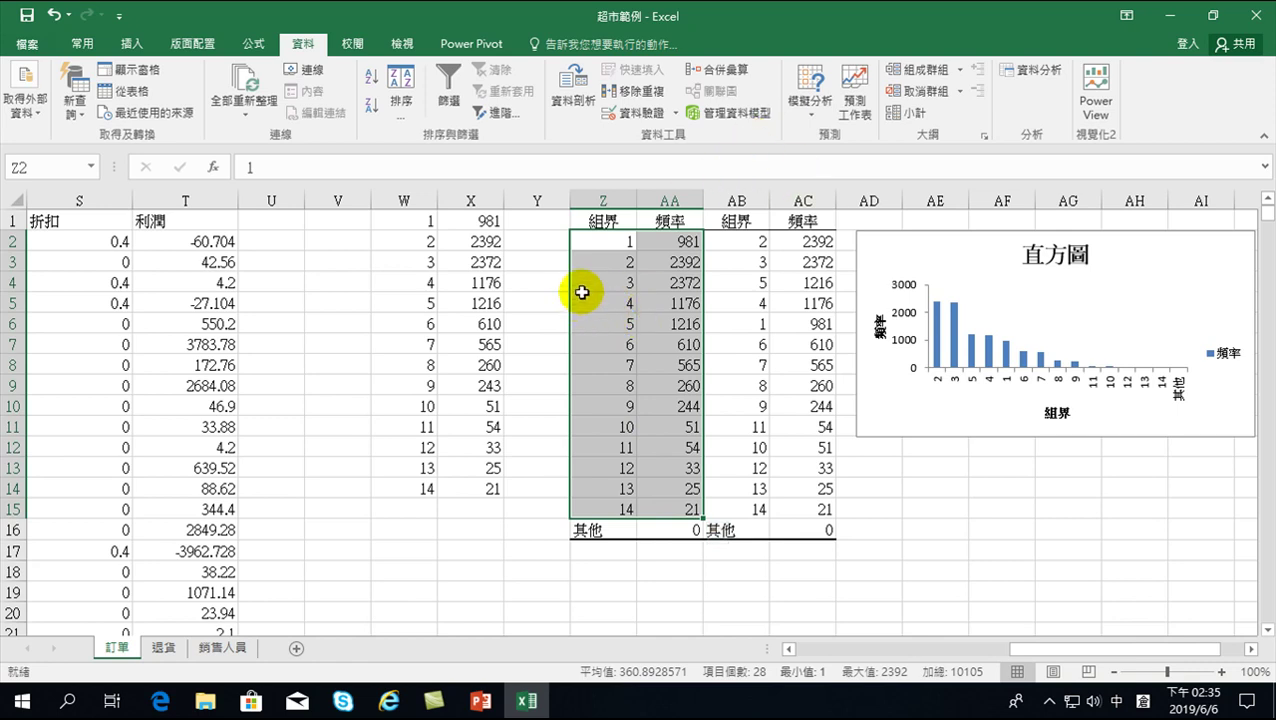
click(612, 246)
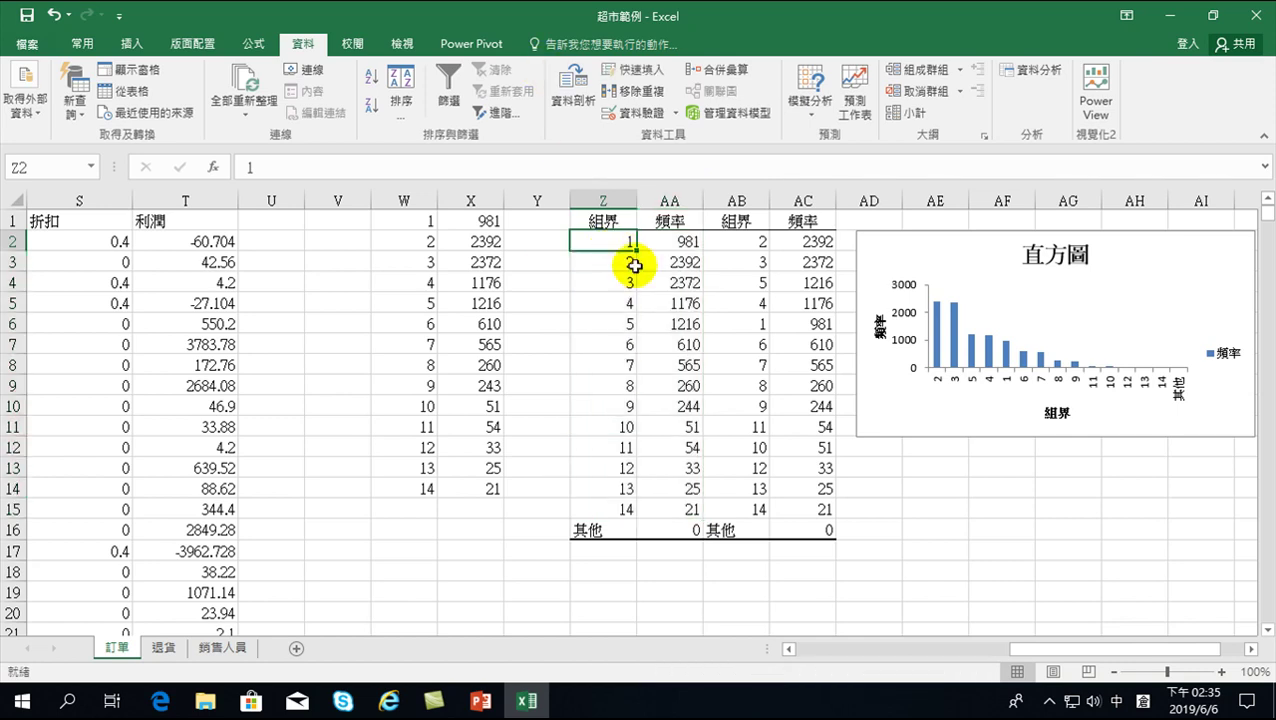
mouse_move(584, 248)
mouse_down()
mouse_move(673, 449)
mouse_move(669, 513)
mouse_up()
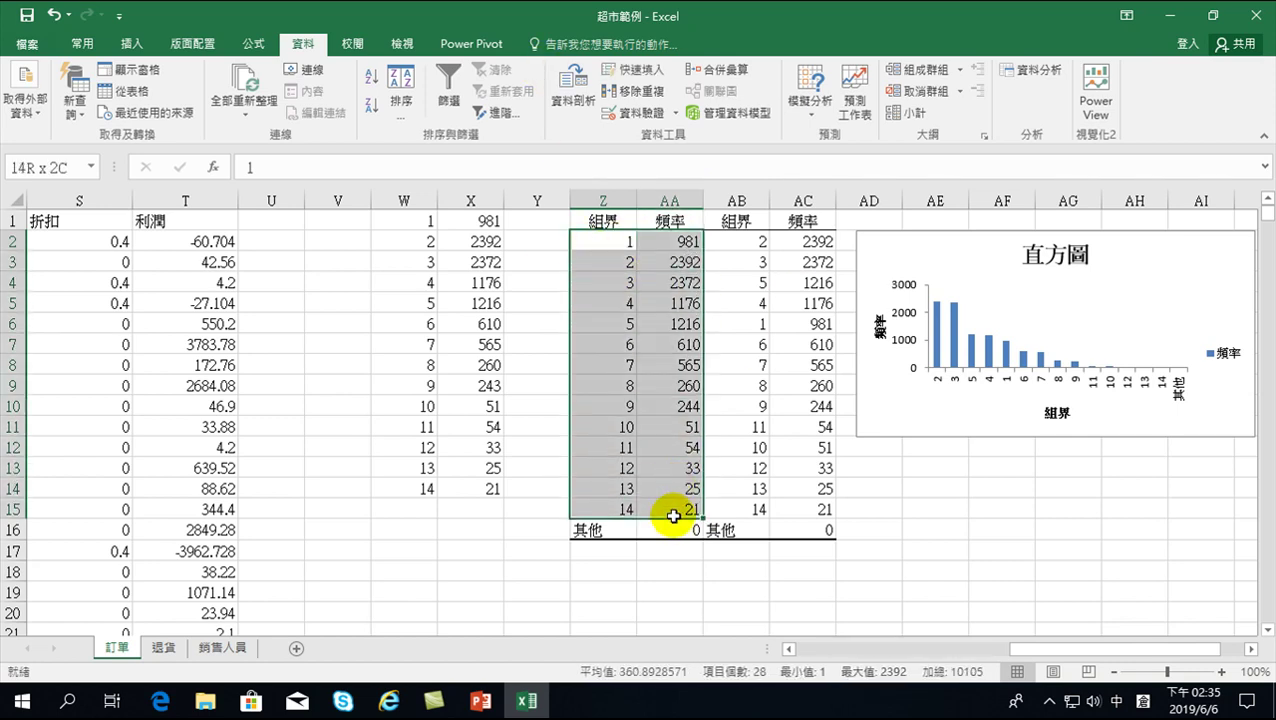
click(588, 282)
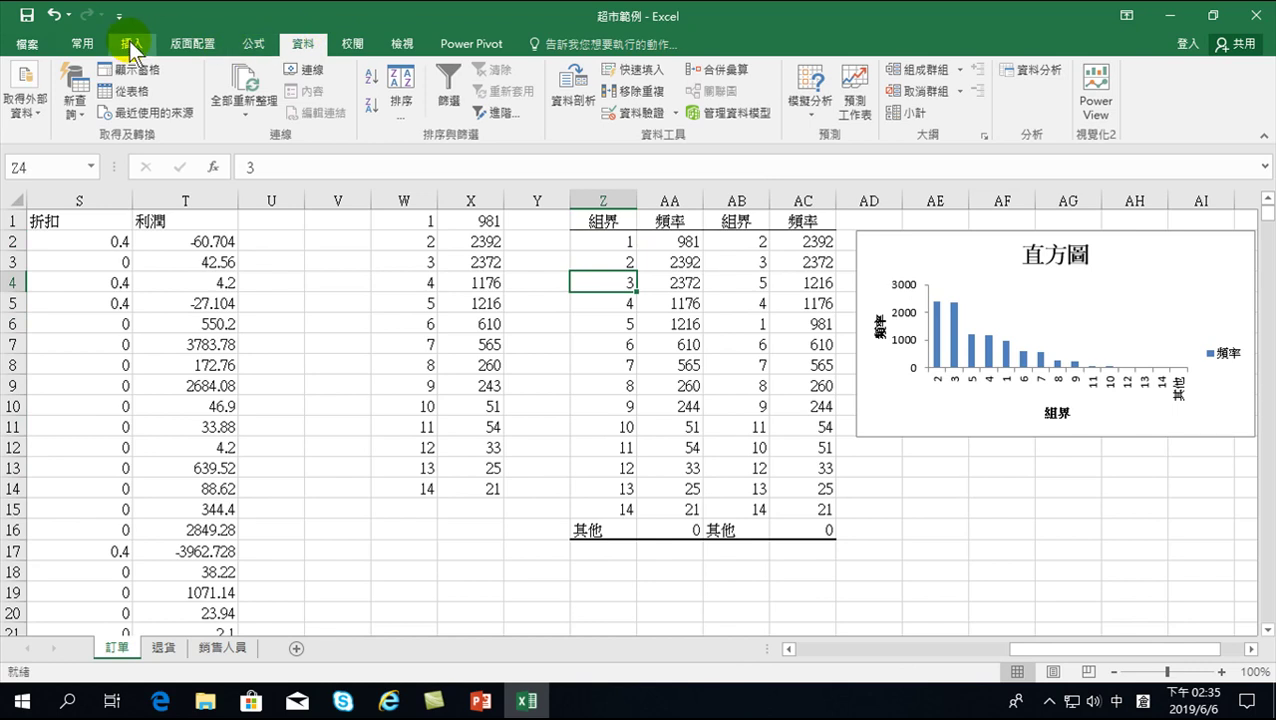
Rerun the Histogram analysis with Pareto sorting unticked, overwriting the output at Z1.
click(1048, 72)
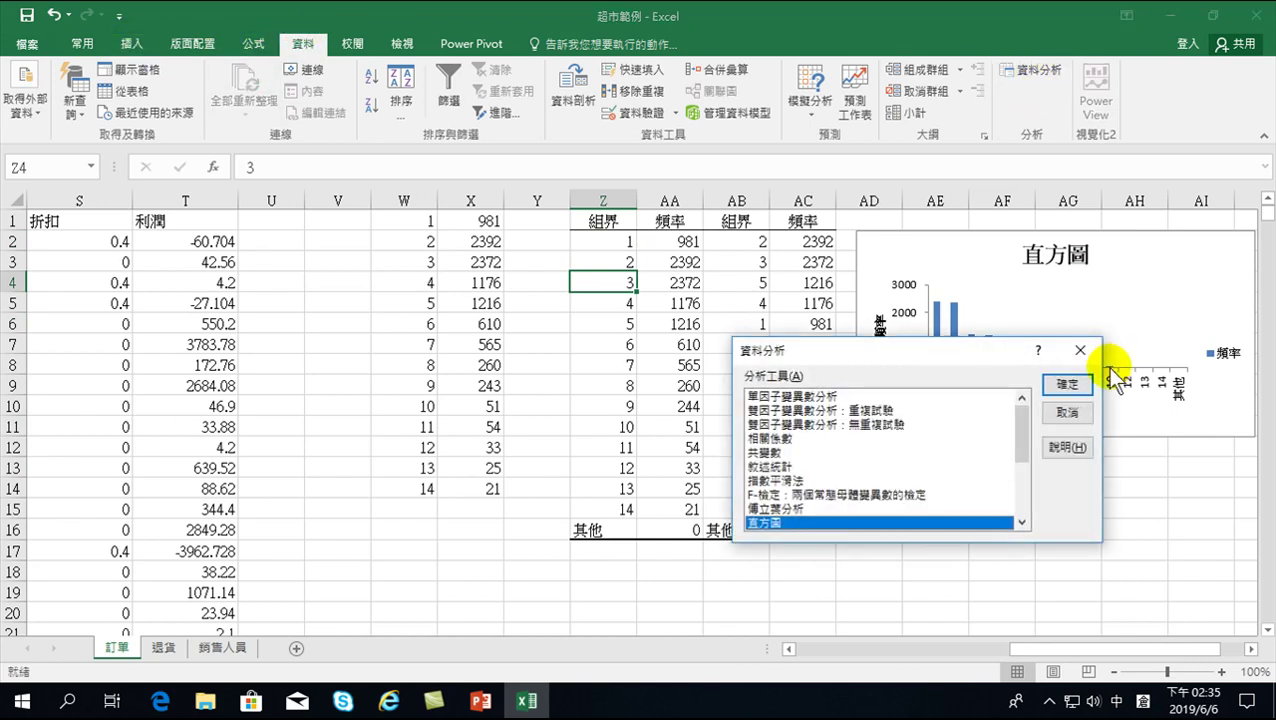
click(785, 520)
click(1066, 386)
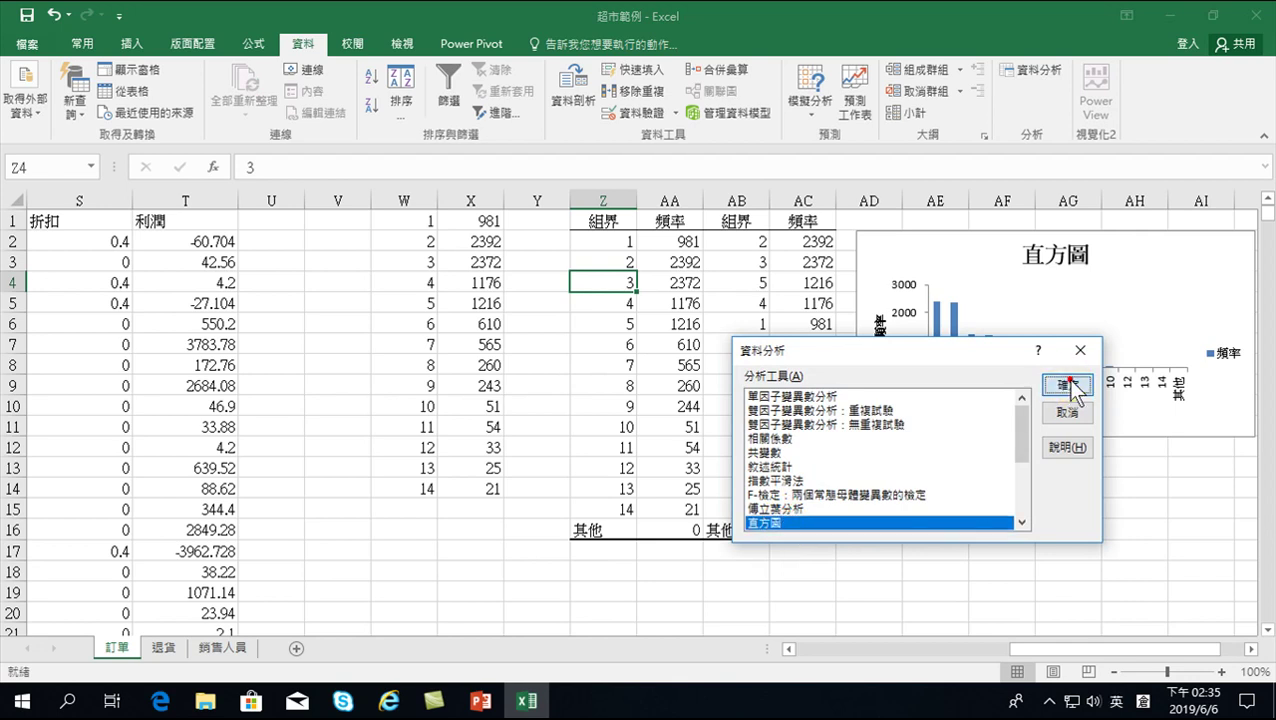
click(752, 527)
click(948, 345)
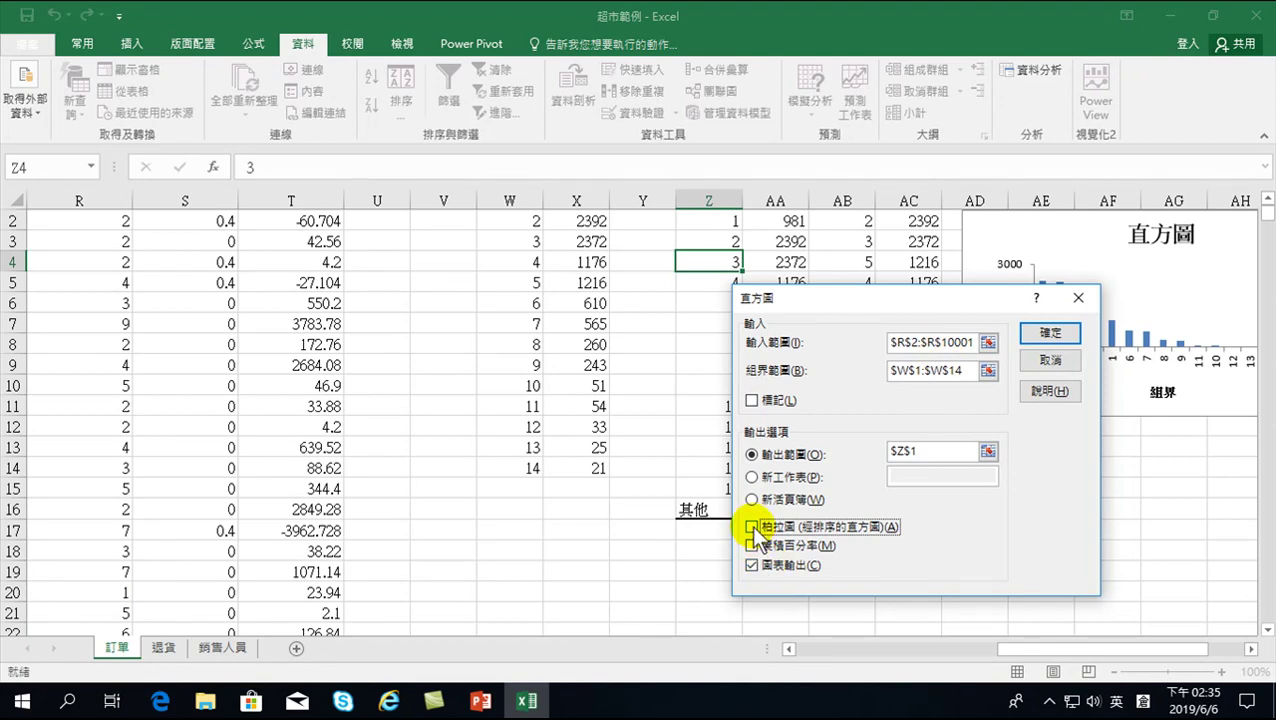
click(1047, 331)
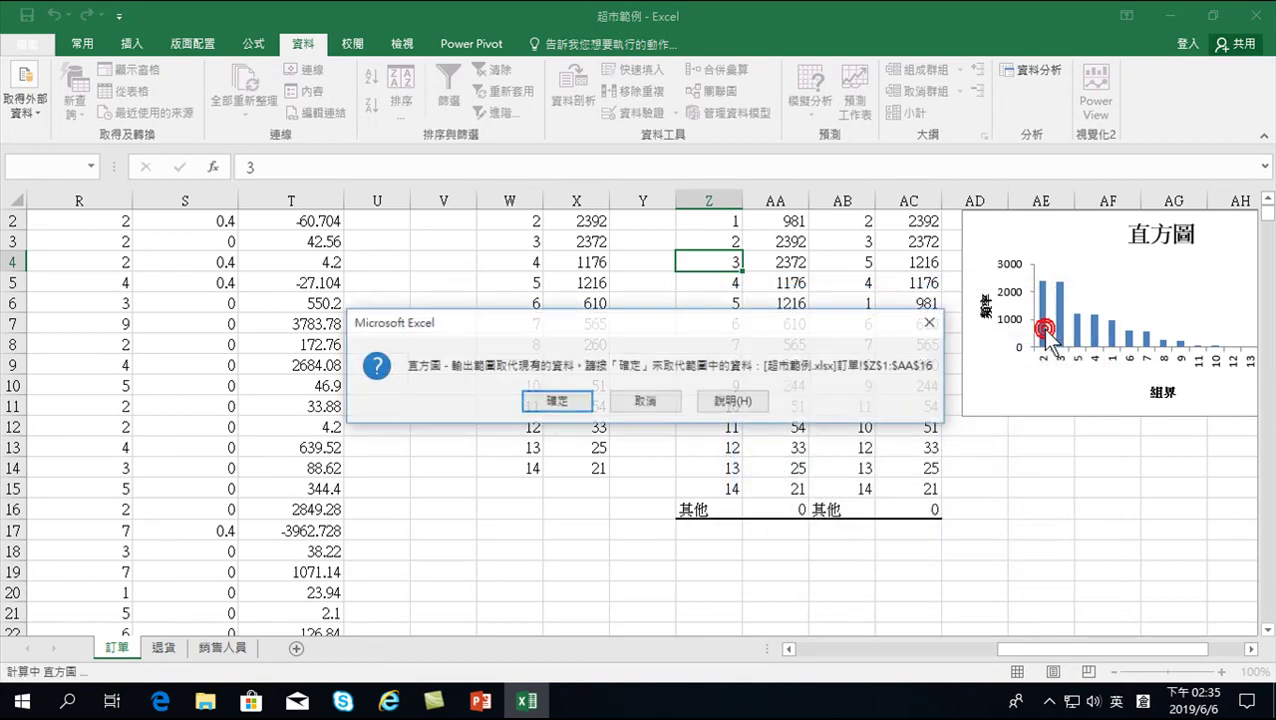
click(551, 400)
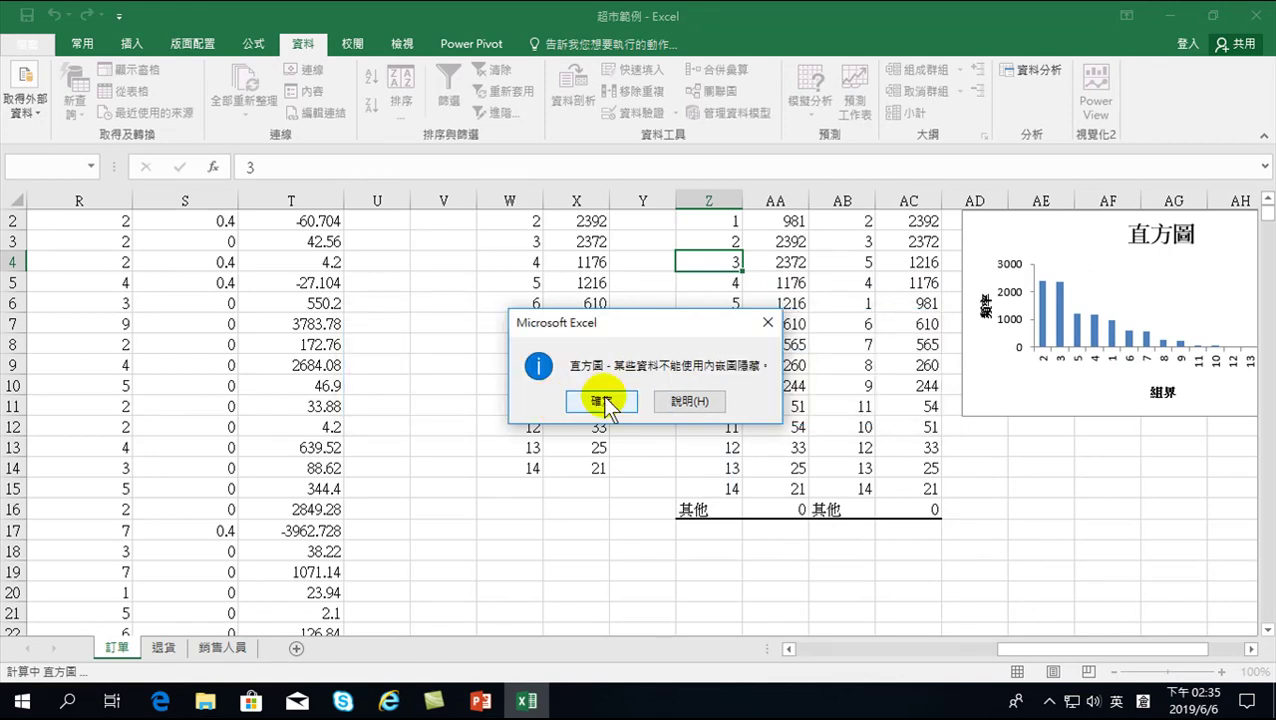
click(601, 401)
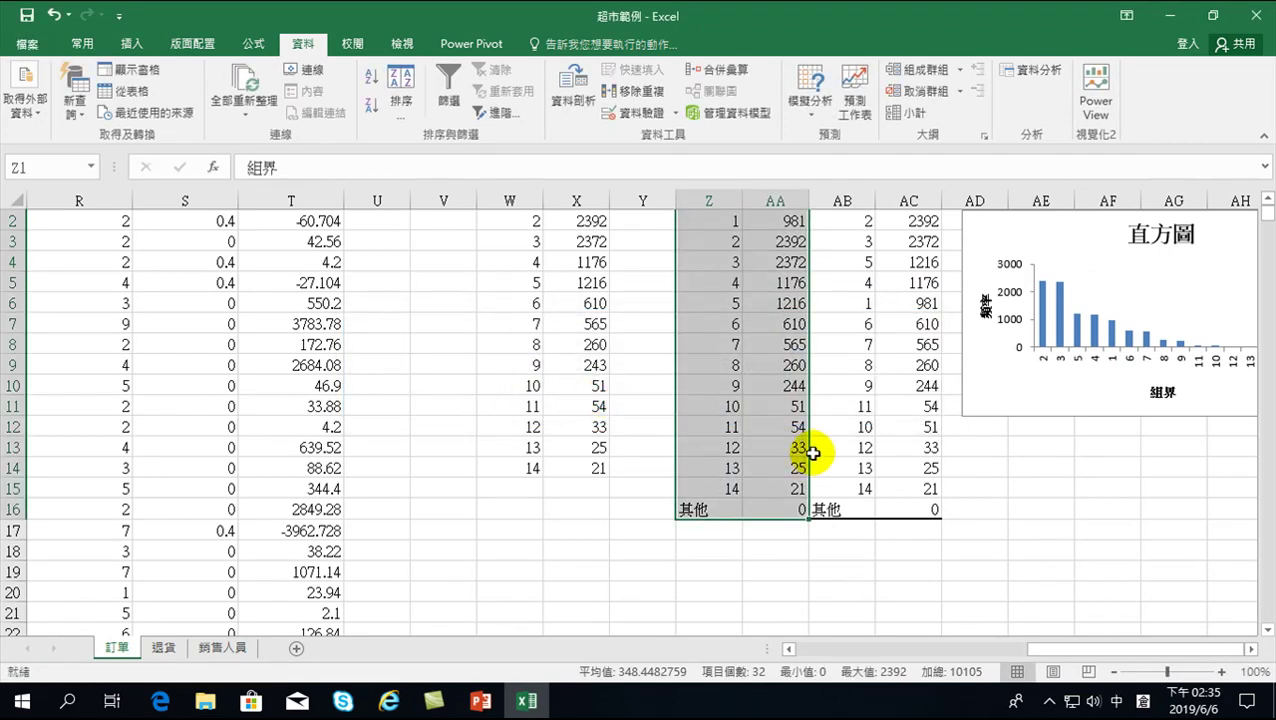
Delete the newly generated histogram chart.
scroll(896, 367, up, 1)
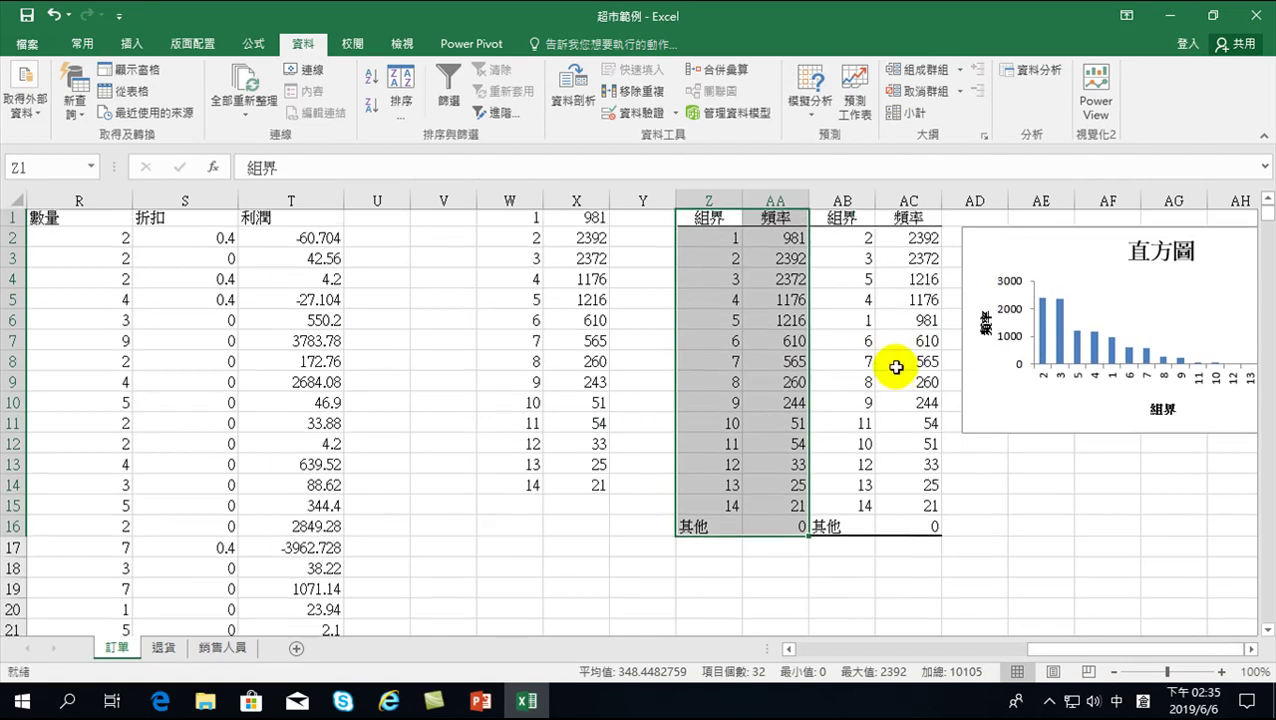
mouse_move(993, 240)
mouse_down()
mouse_move(1063, 441)
mouse_move(1043, 287)
mouse_up()
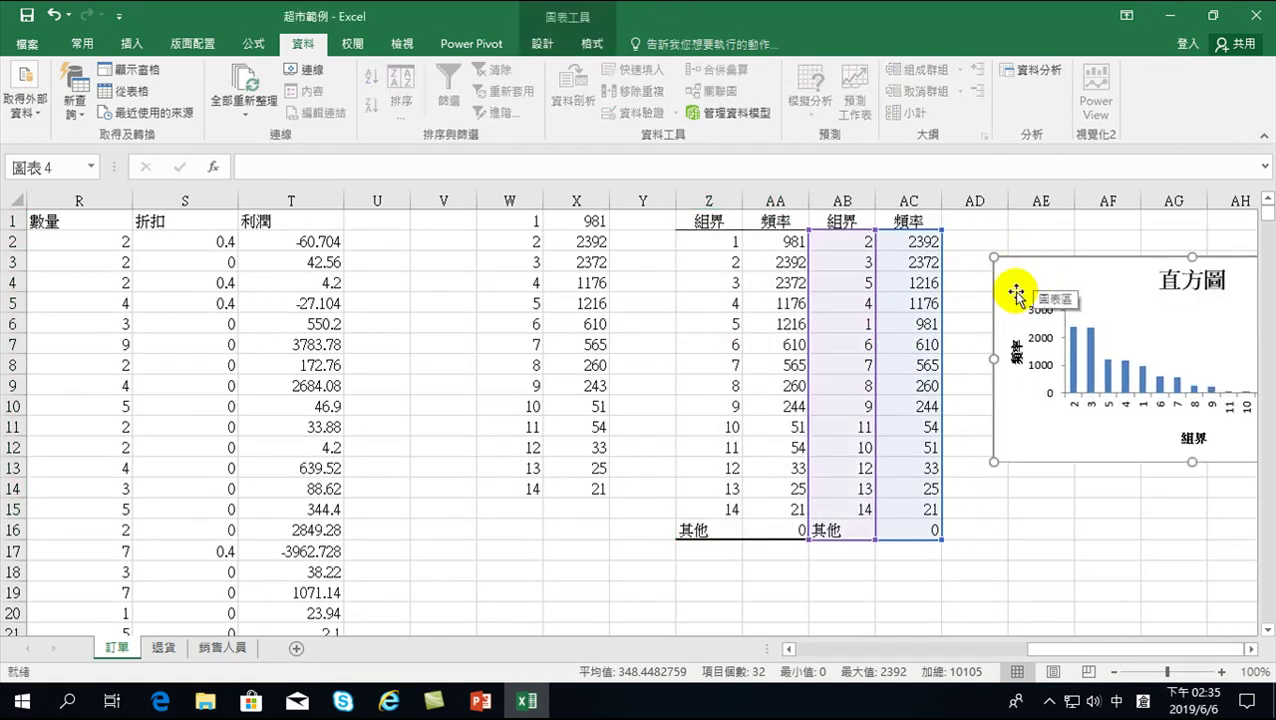
key(Delete)
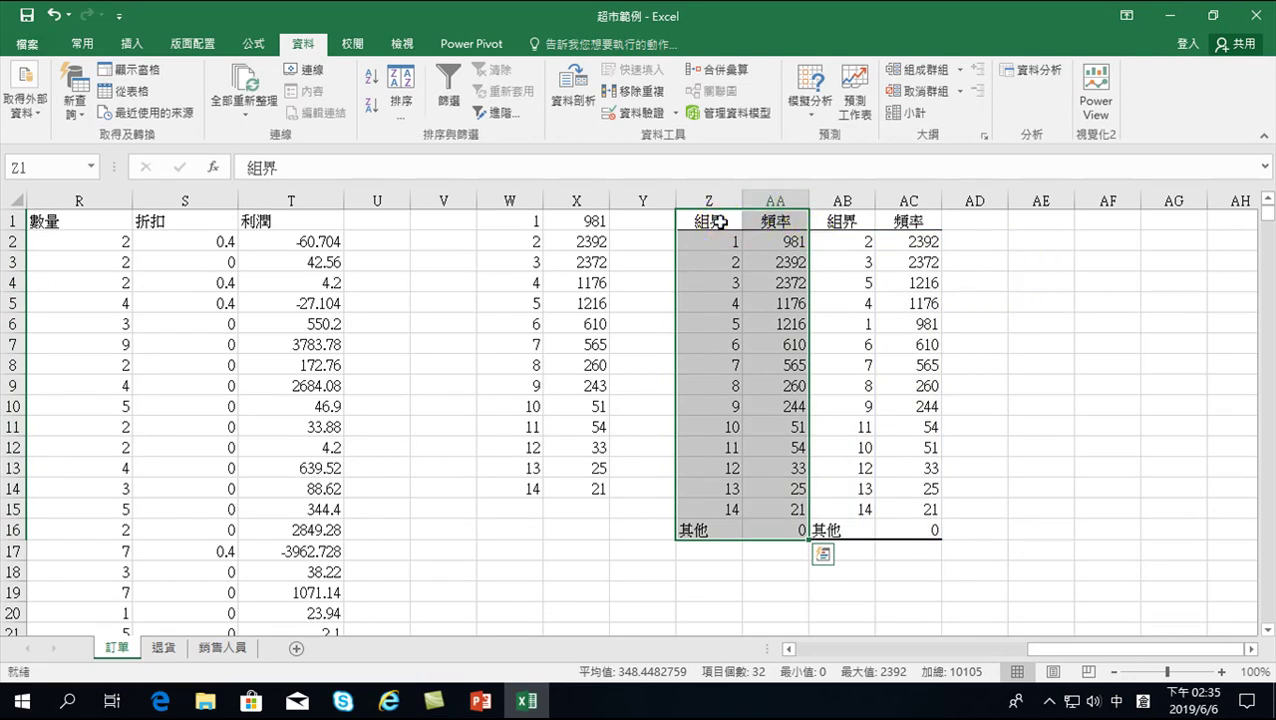
Rerun the Histogram analysis on 數量, overwriting Z1:AA16 and generating a new 直方圖 chart.
click(698, 282)
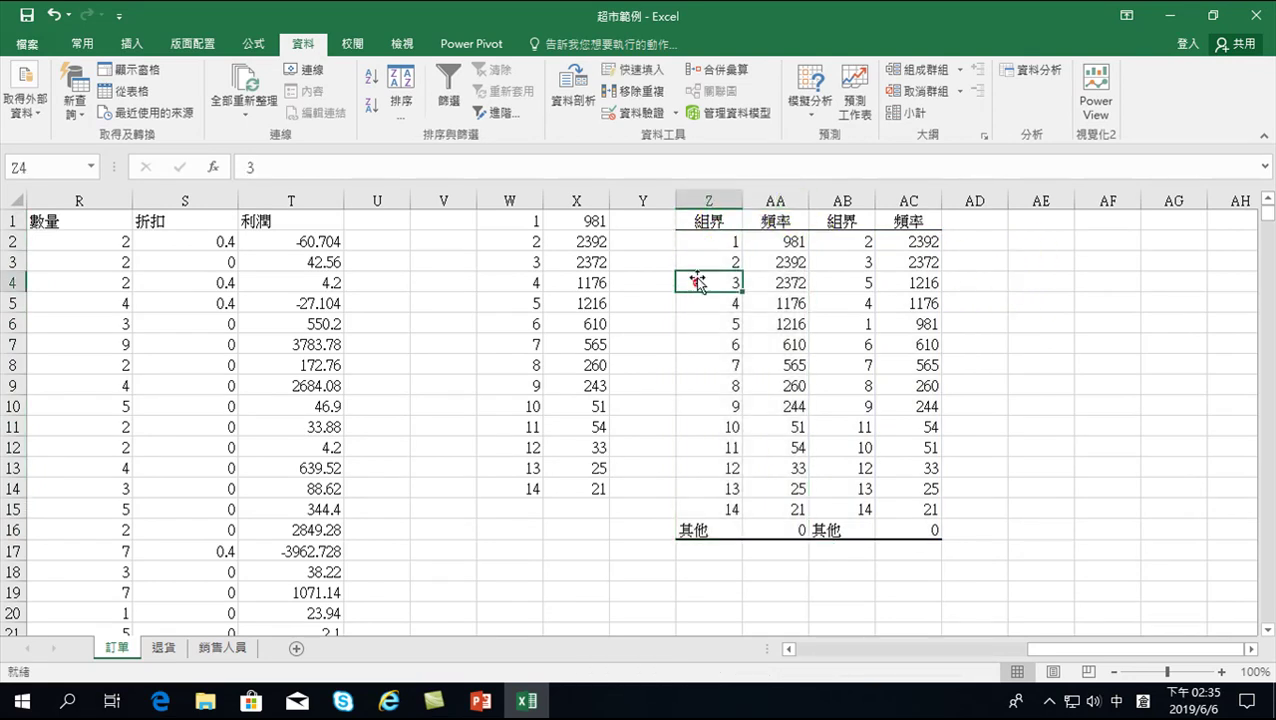
click(1040, 72)
click(1061, 388)
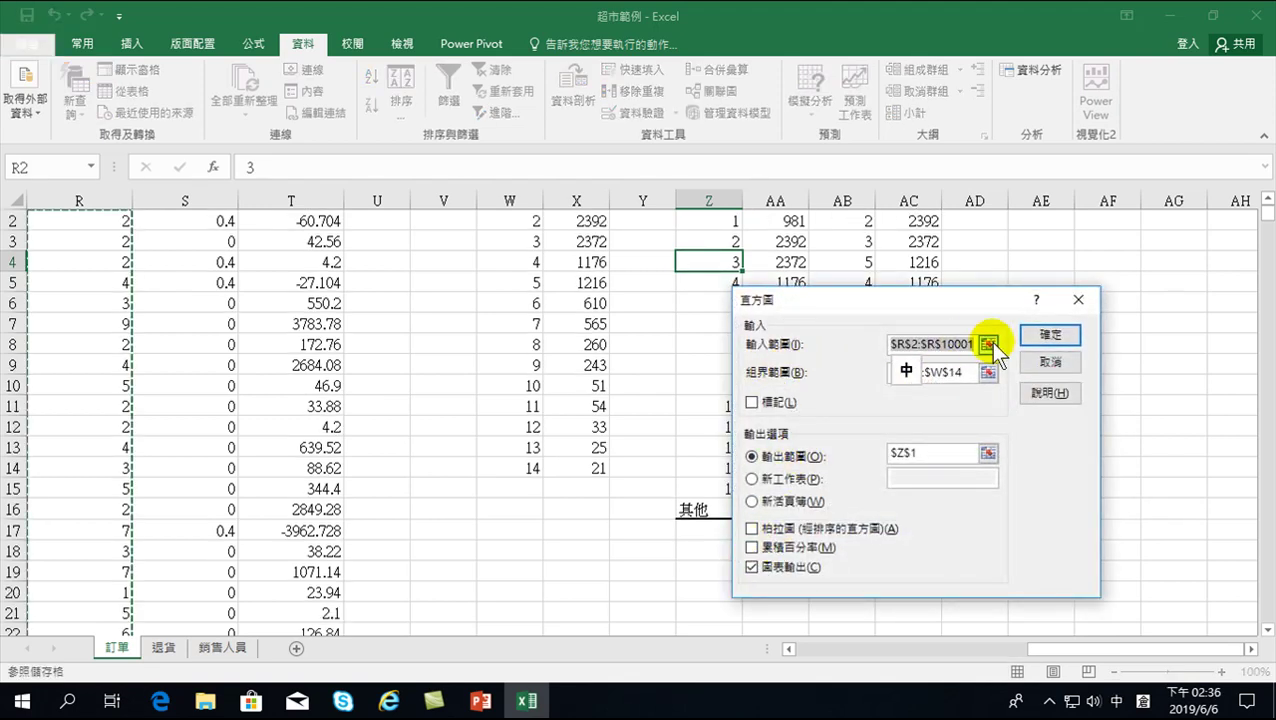
click(1045, 336)
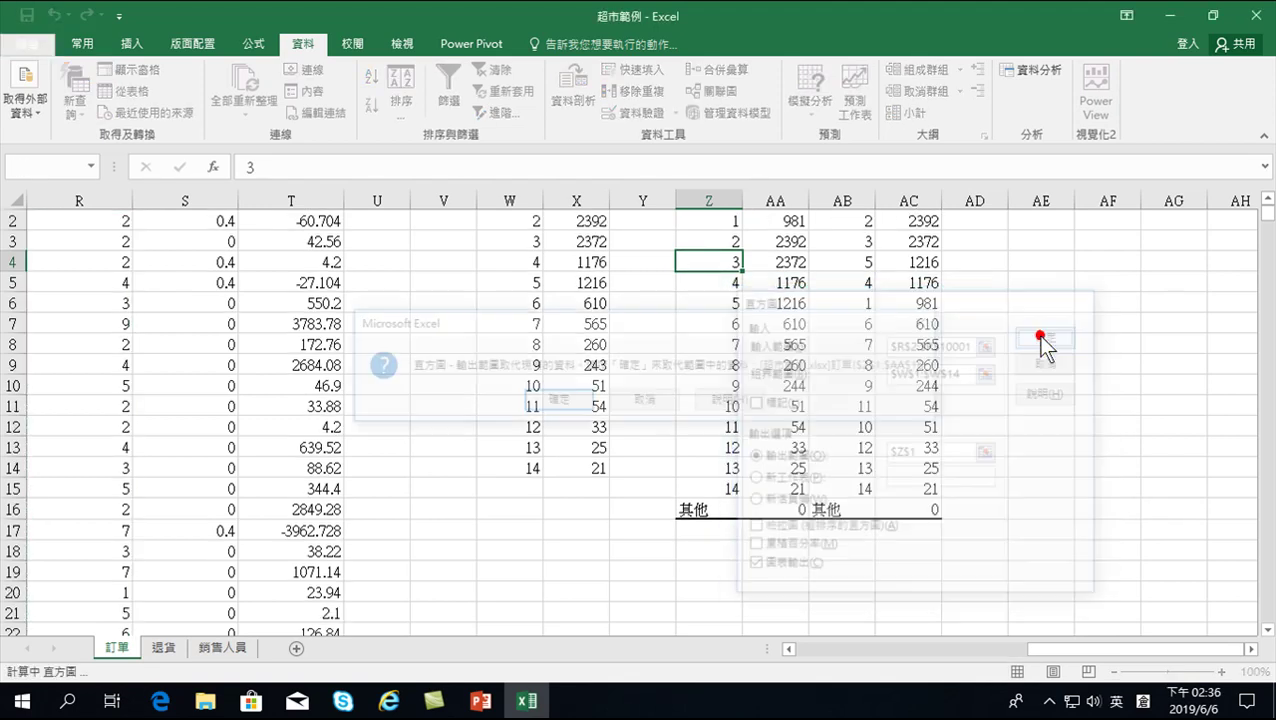
click(556, 403)
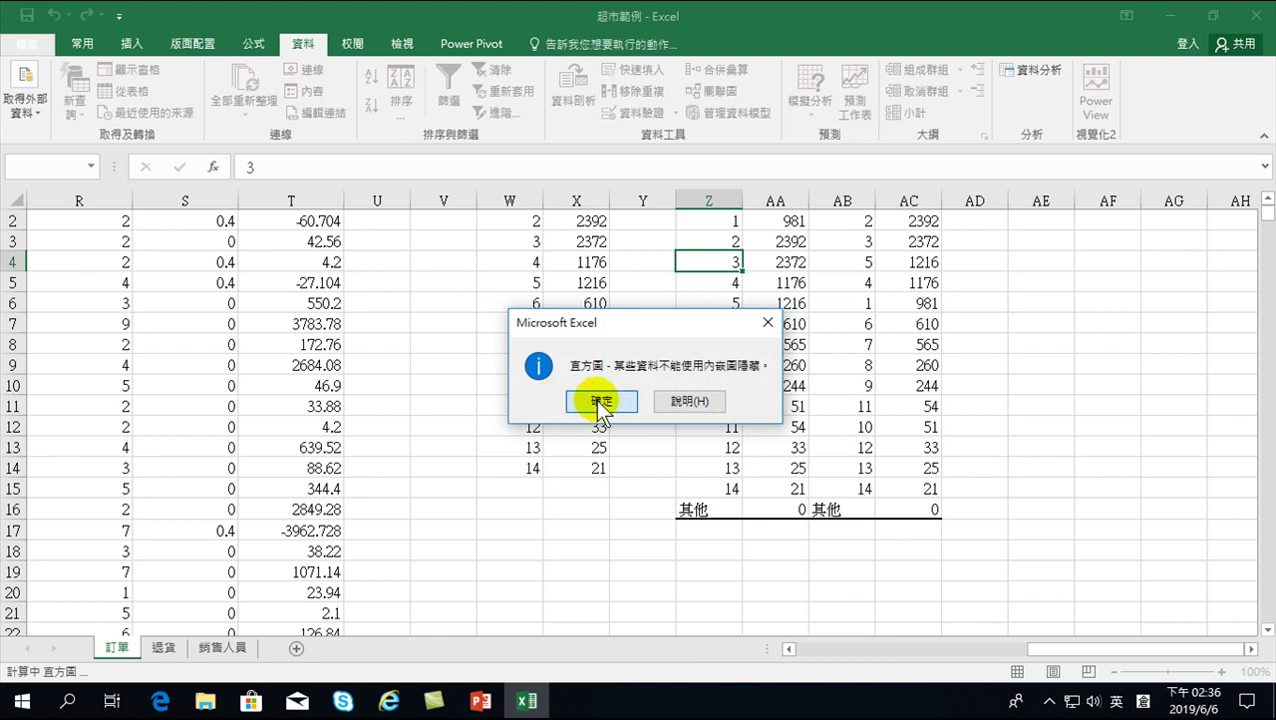
click(600, 405)
scroll(730, 405, up, 1)
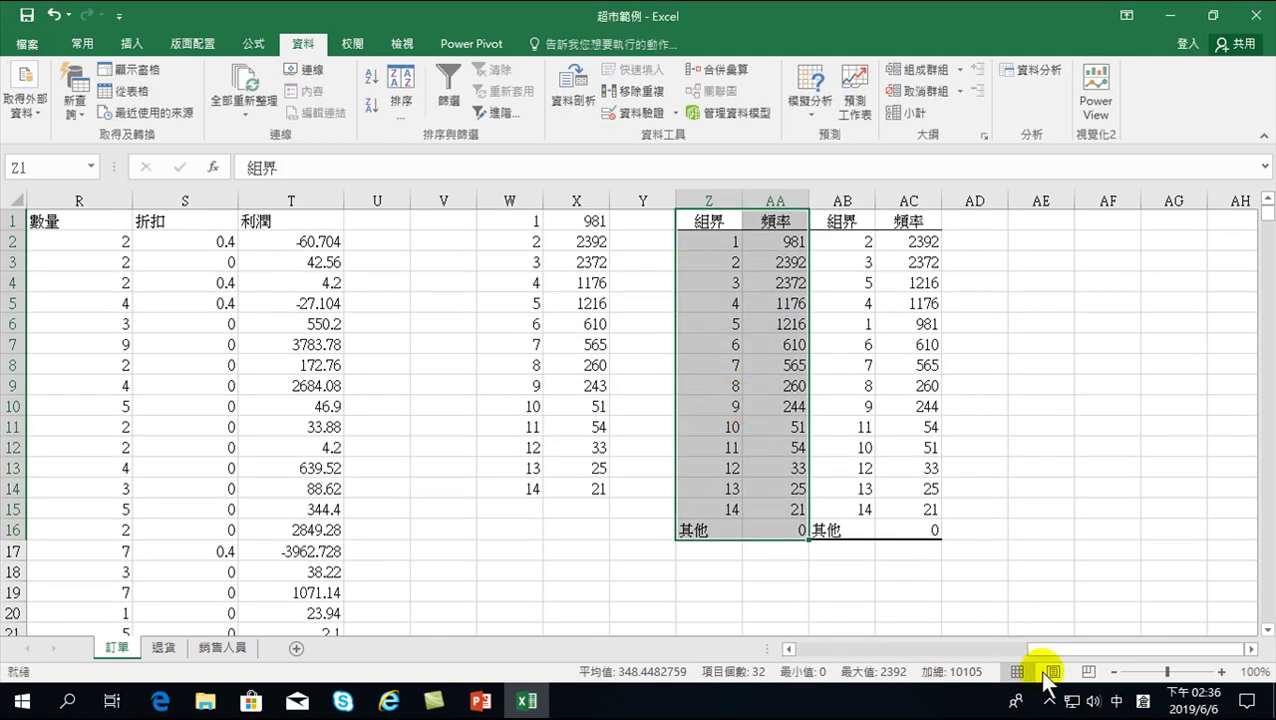
drag(1068, 649, 911, 648)
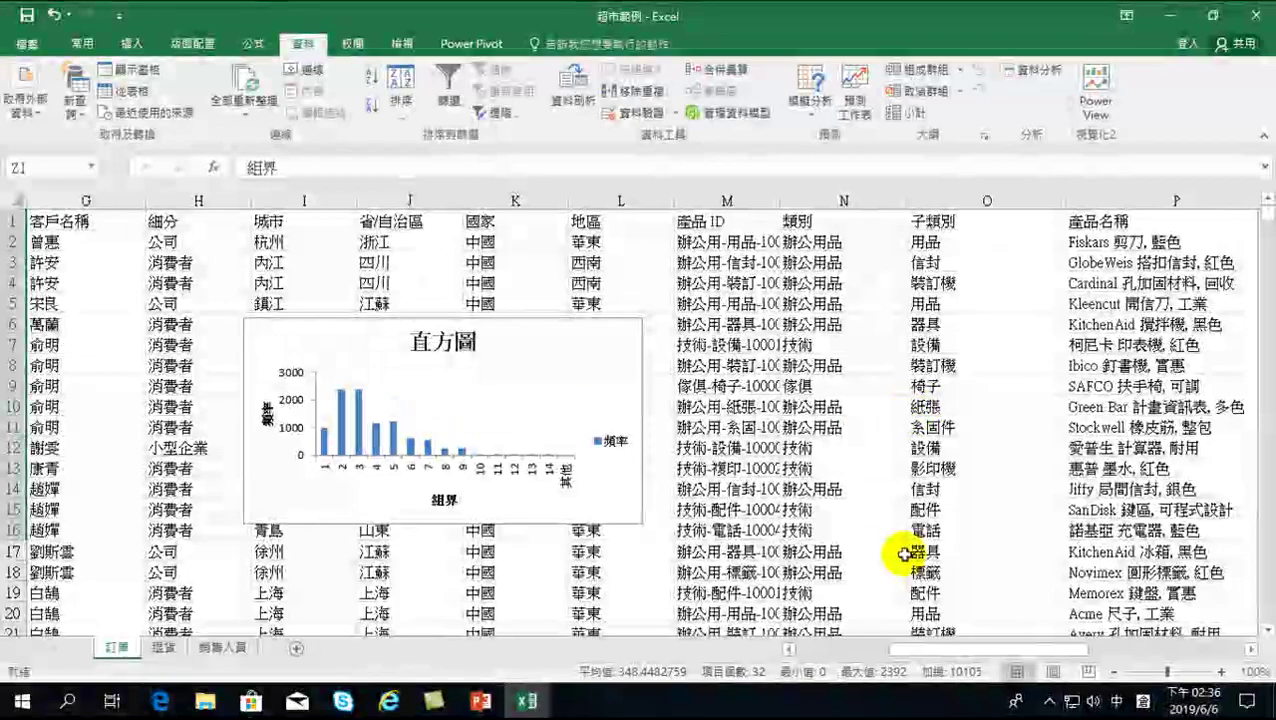
drag(963, 650, 1058, 650)
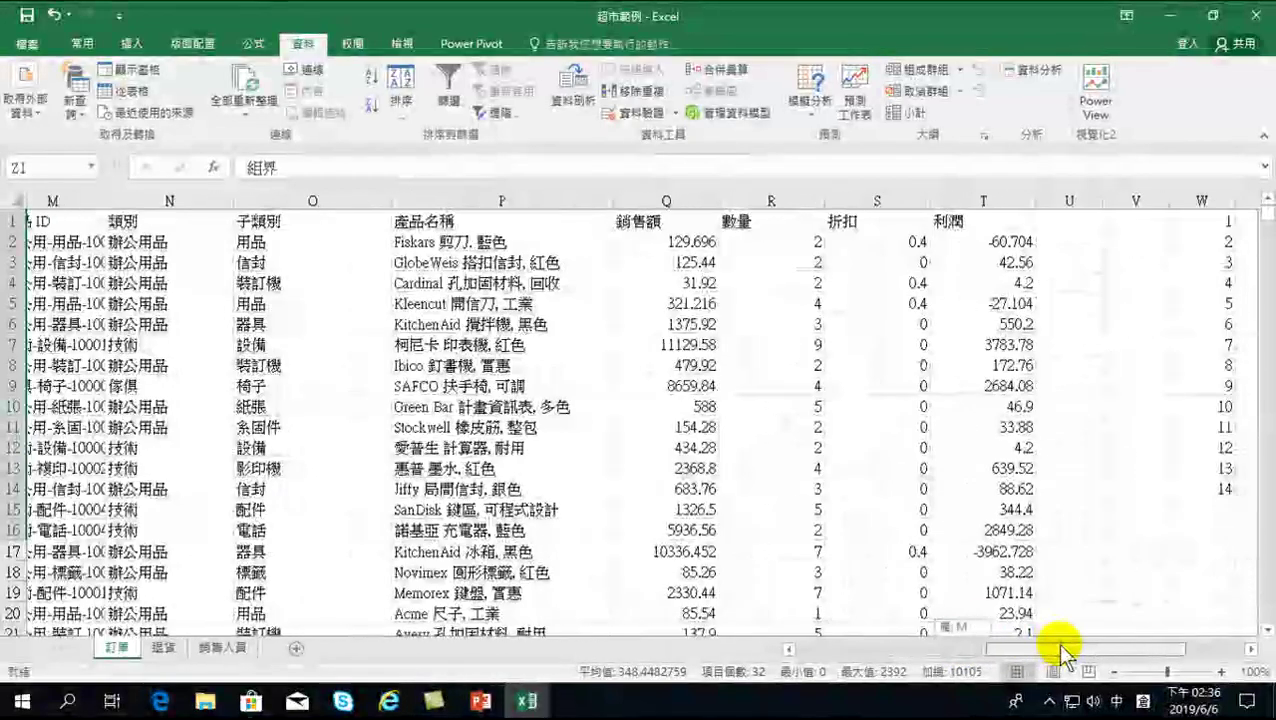
click(798, 200)
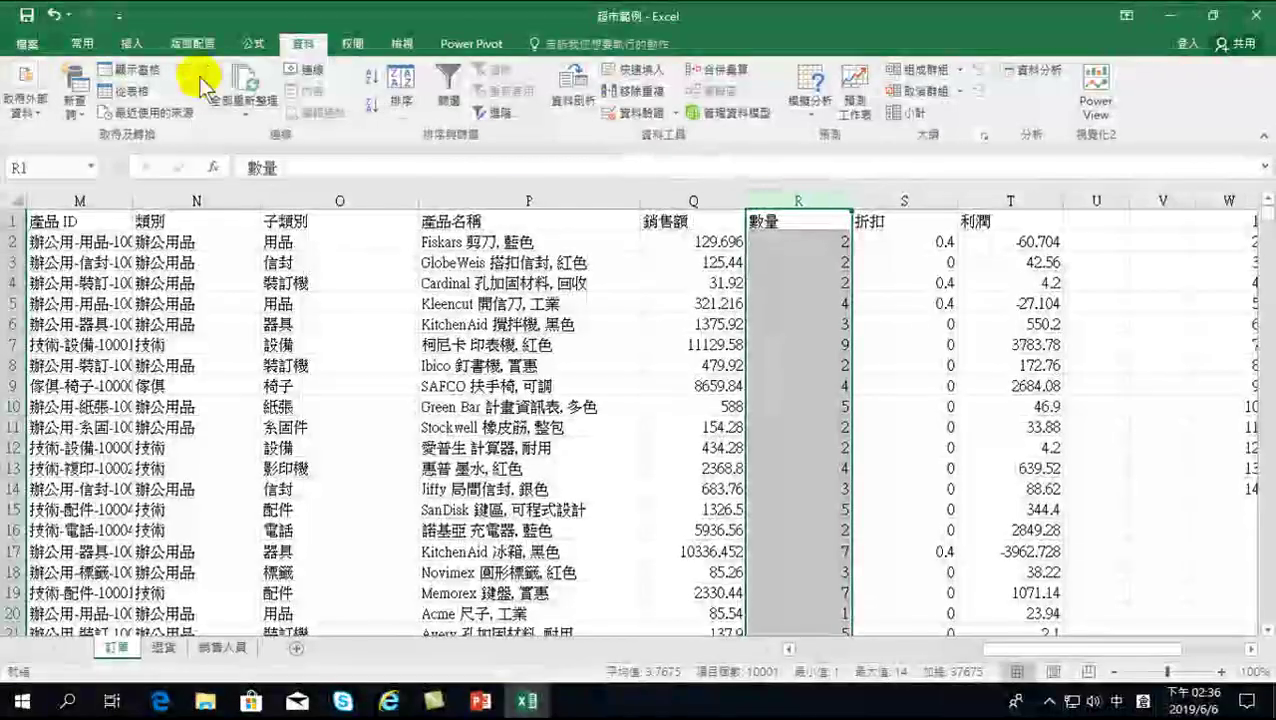
click(133, 45)
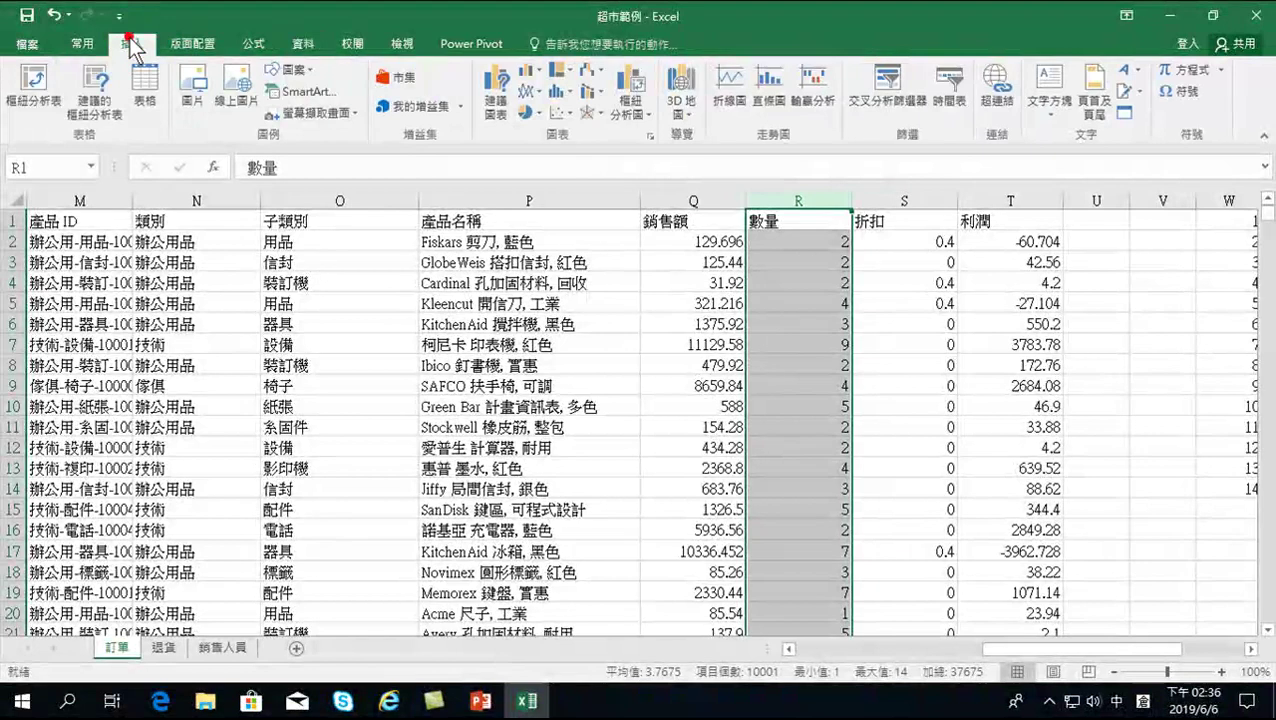
click(555, 95)
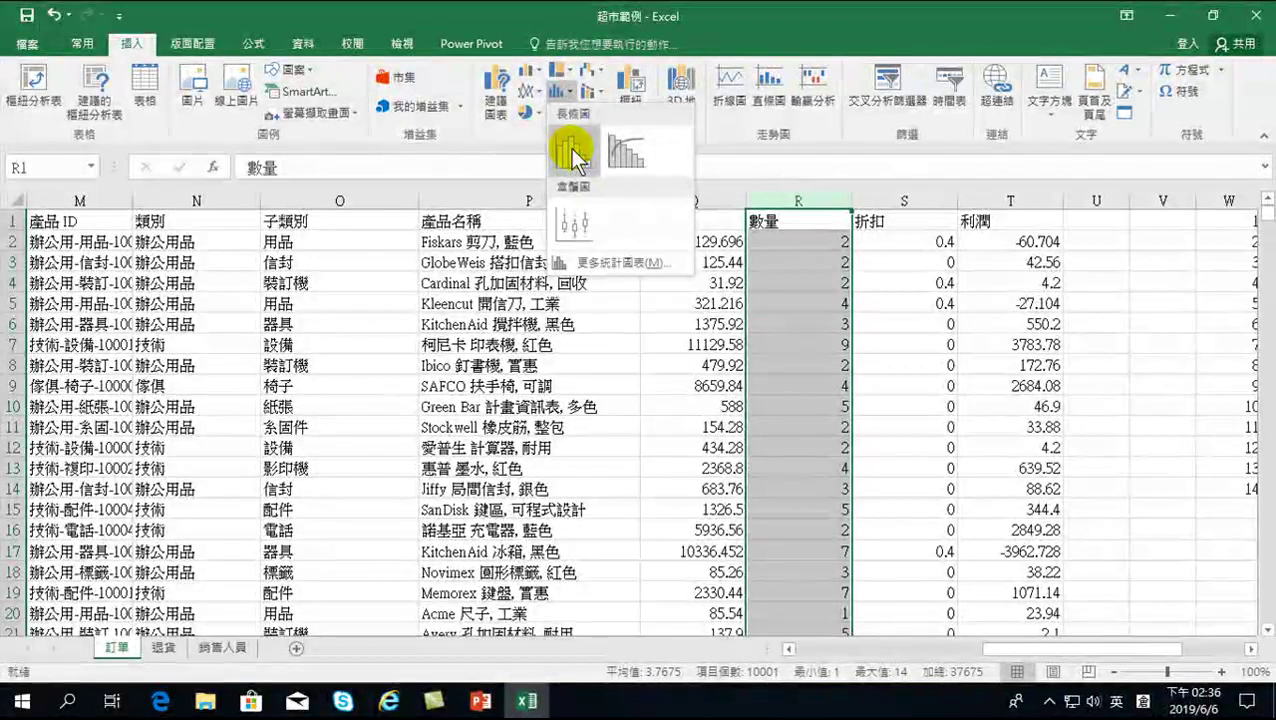
click(818, 296)
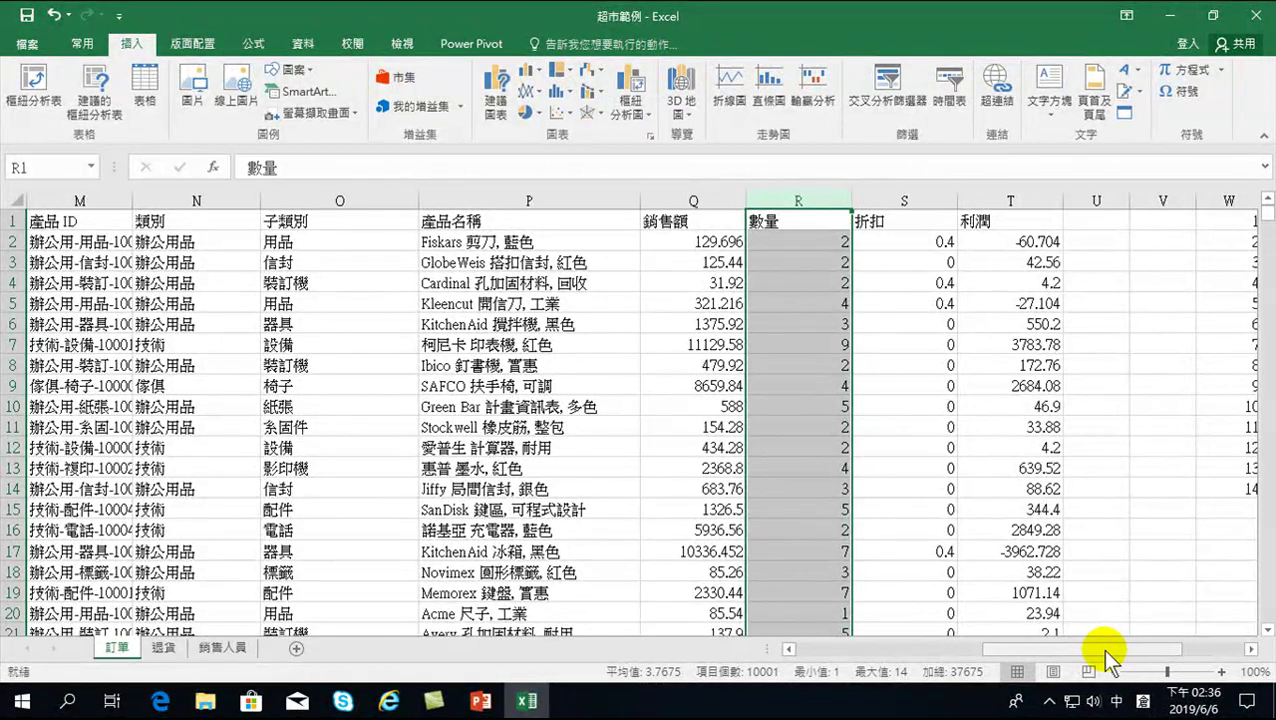
drag(1108, 650, 1145, 650)
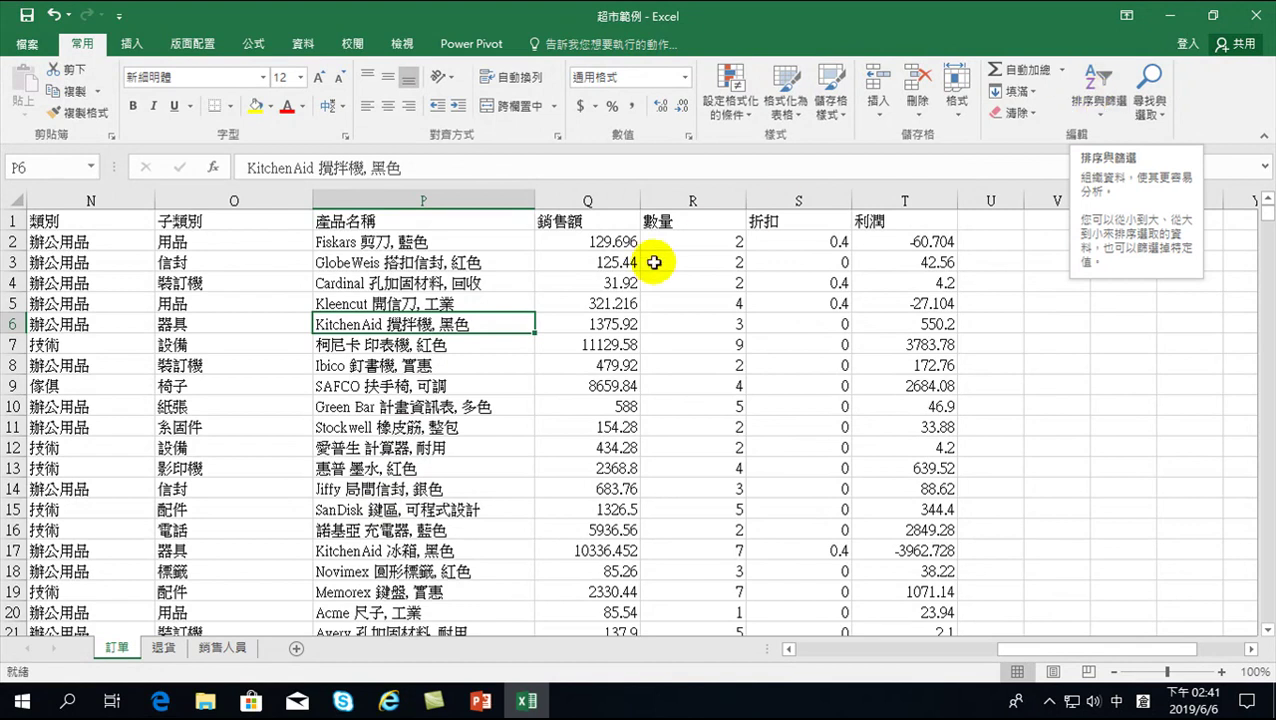
Insert a 2-D pie chart of P1:Q12 sales and move it right of the data.
drag(467, 222, 568, 448)
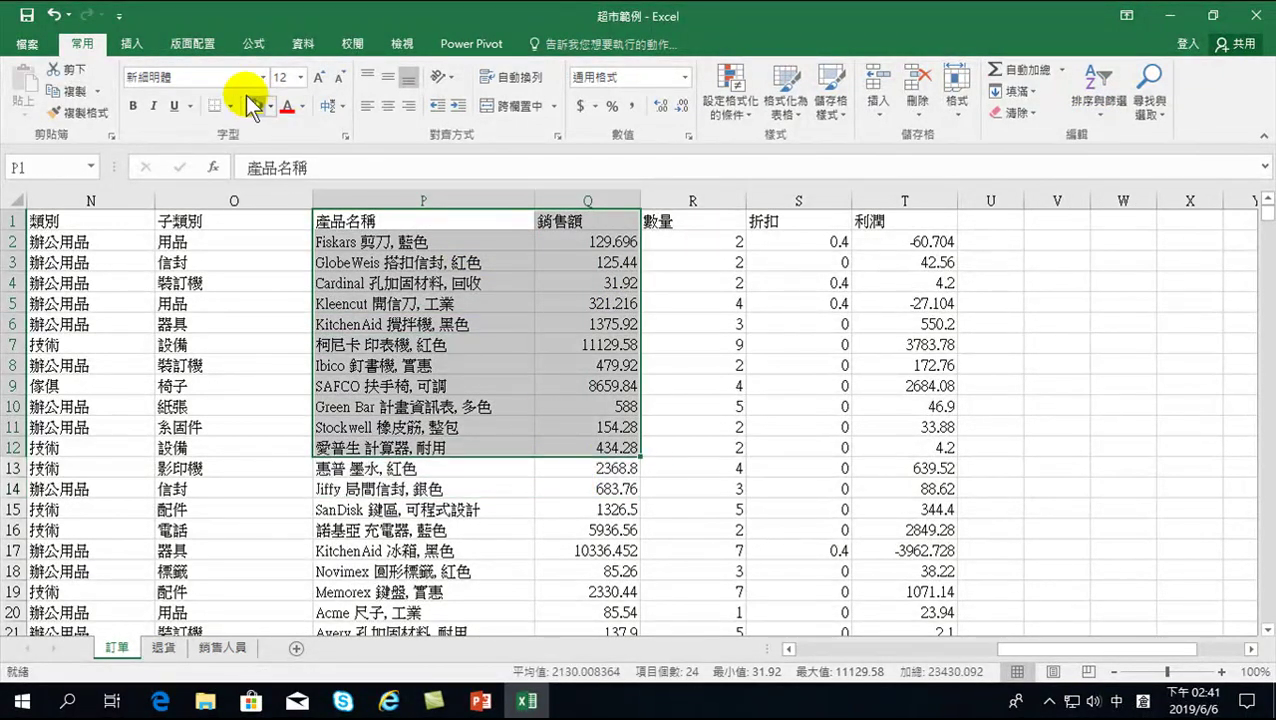
click(131, 44)
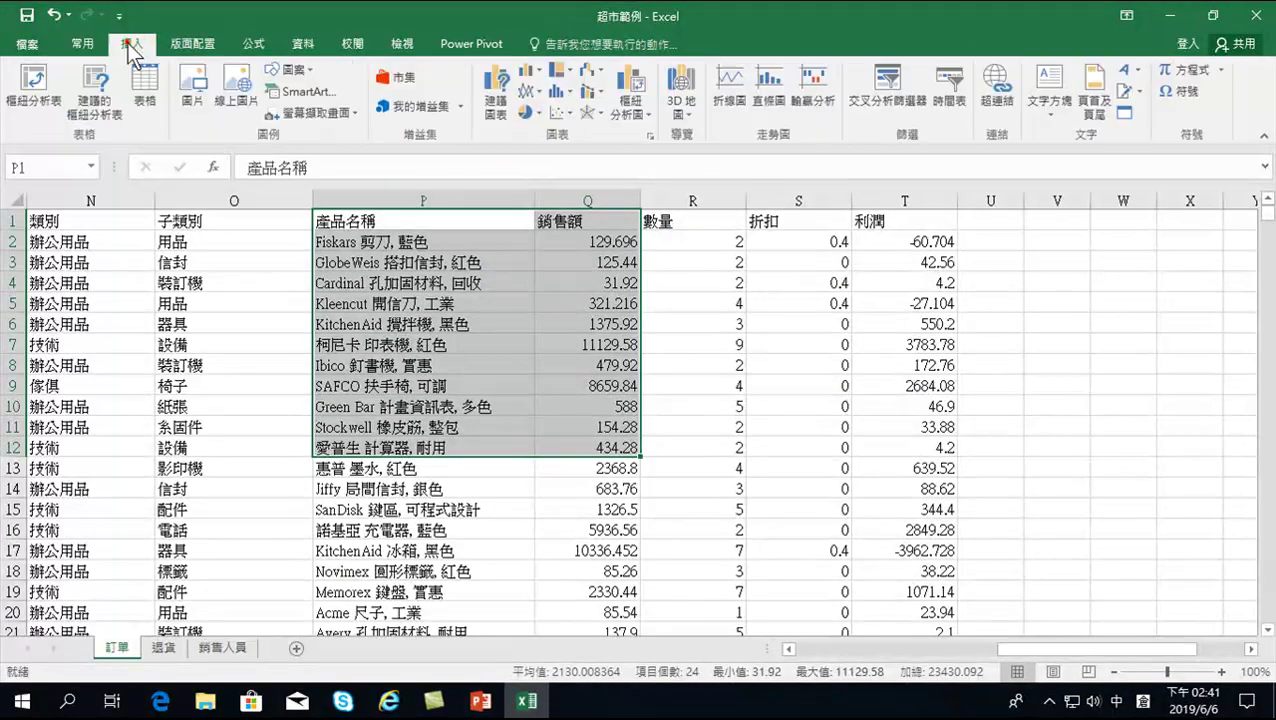
click(527, 113)
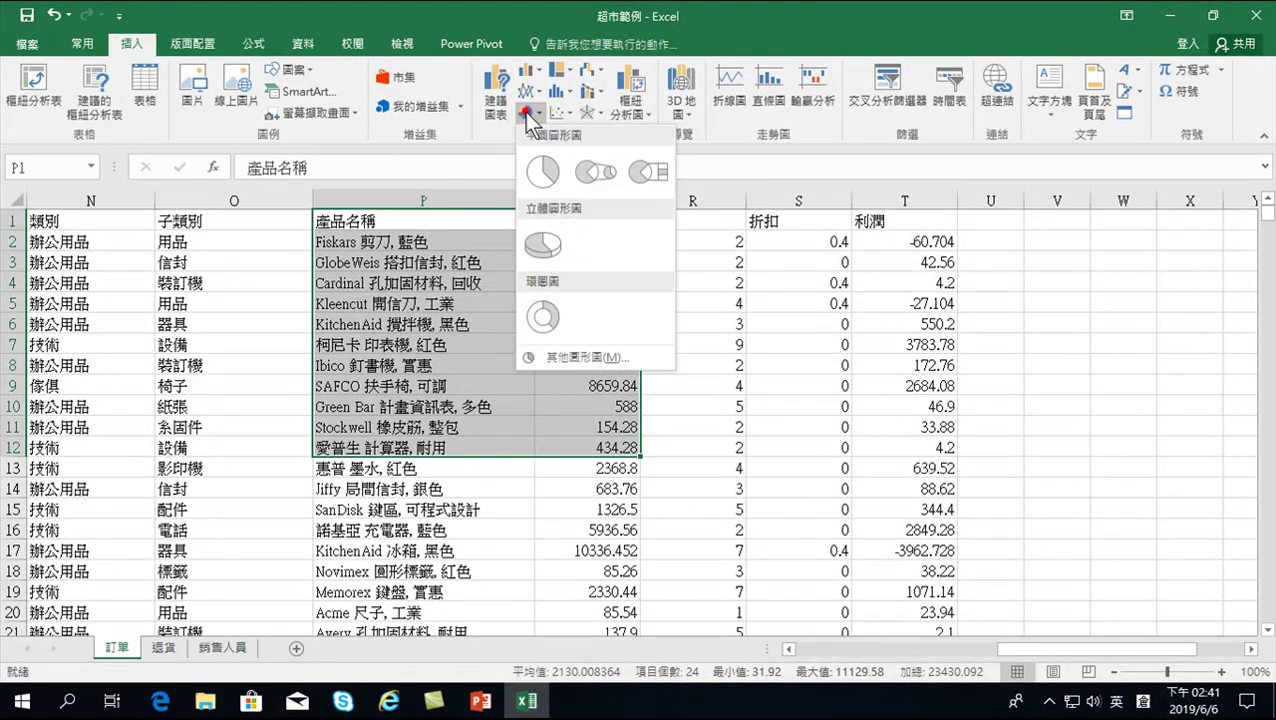
click(539, 168)
drag(727, 376, 1075, 350)
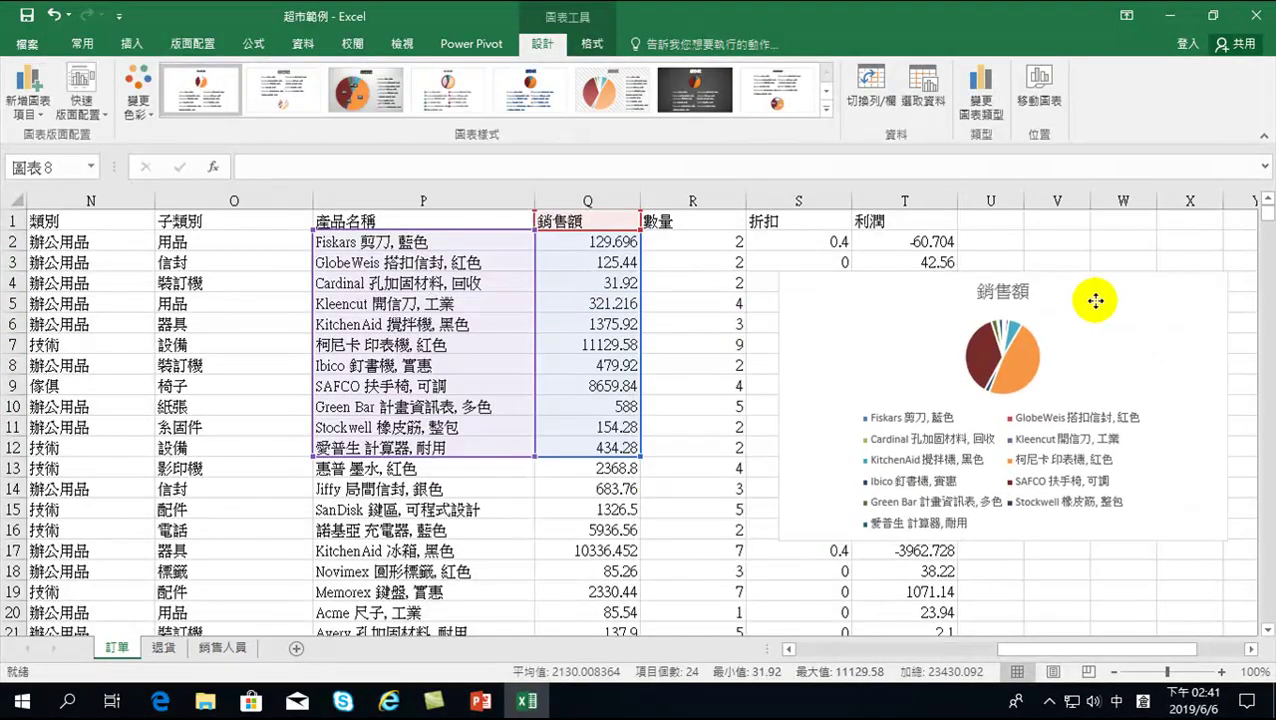
Deselect the chart and scroll down through the order data, selecting product cell P54.
scroll(621, 497, down, 4)
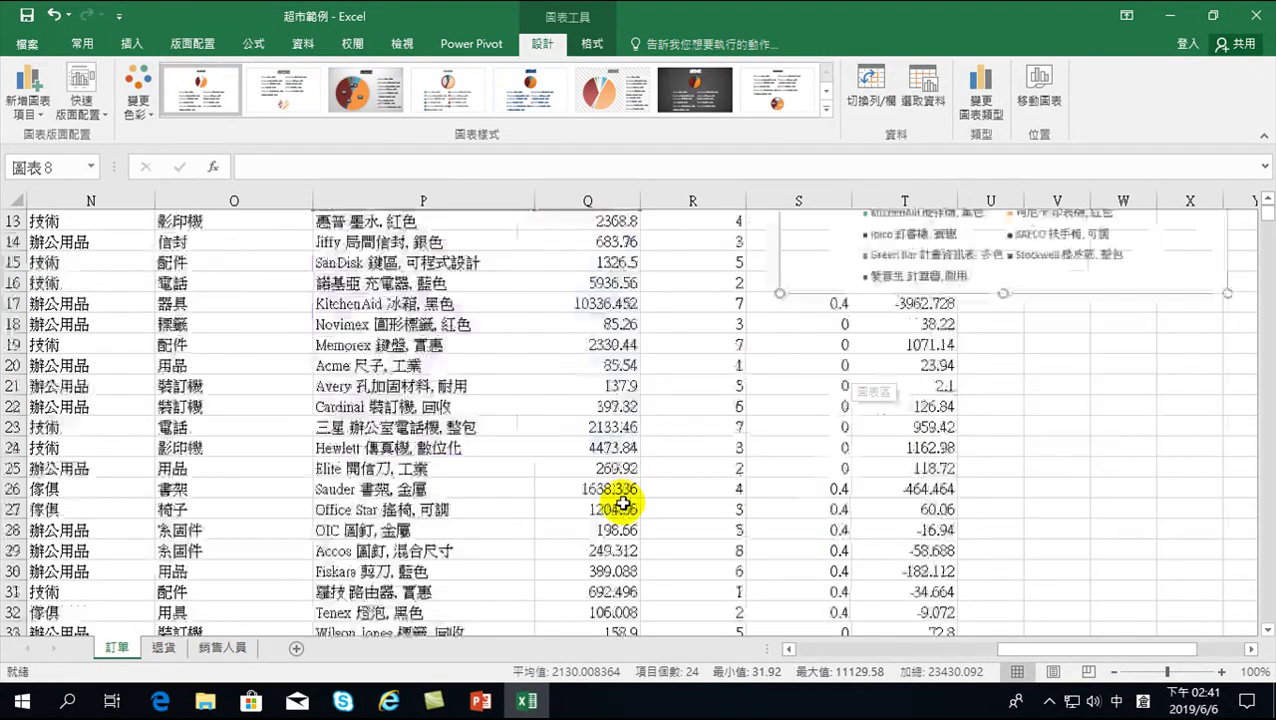
scroll(624, 505, down, 9)
click(655, 447)
click(598, 509)
click(505, 509)
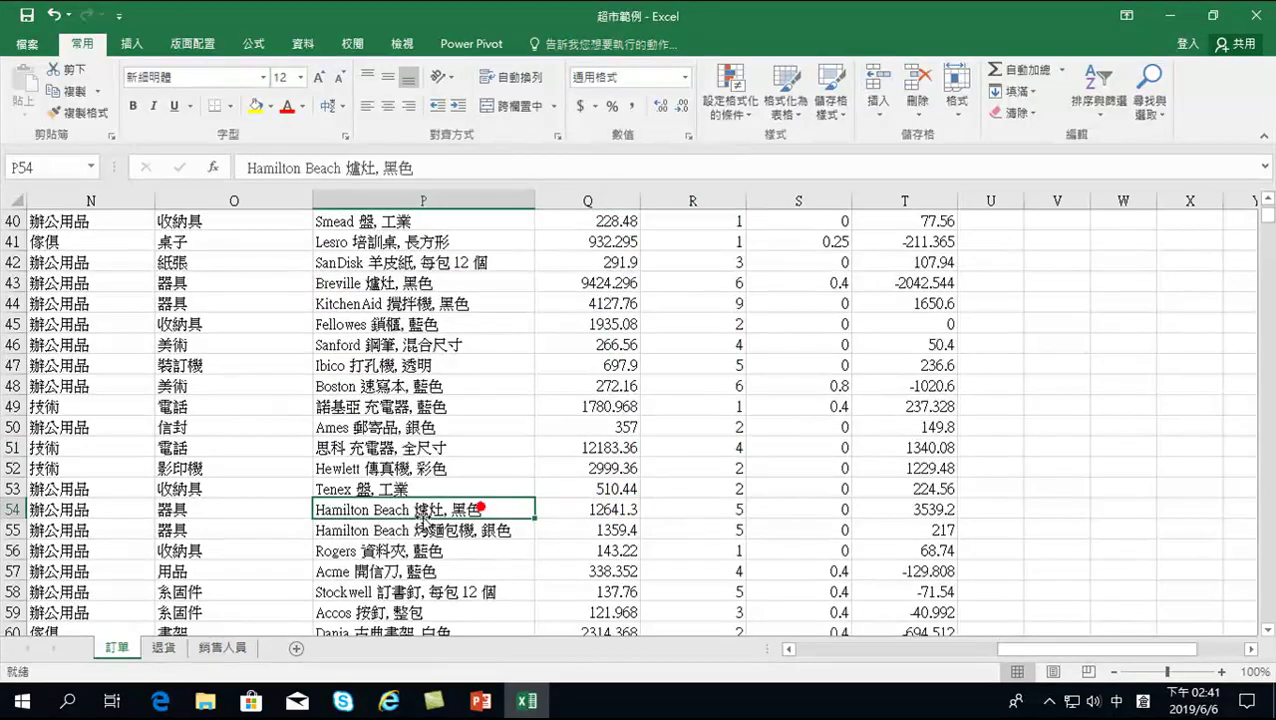
scroll(505, 497, down, 6)
scroll(860, 402, up, 8)
scroll(891, 379, up, 11)
scroll(484, 541, down, 6)
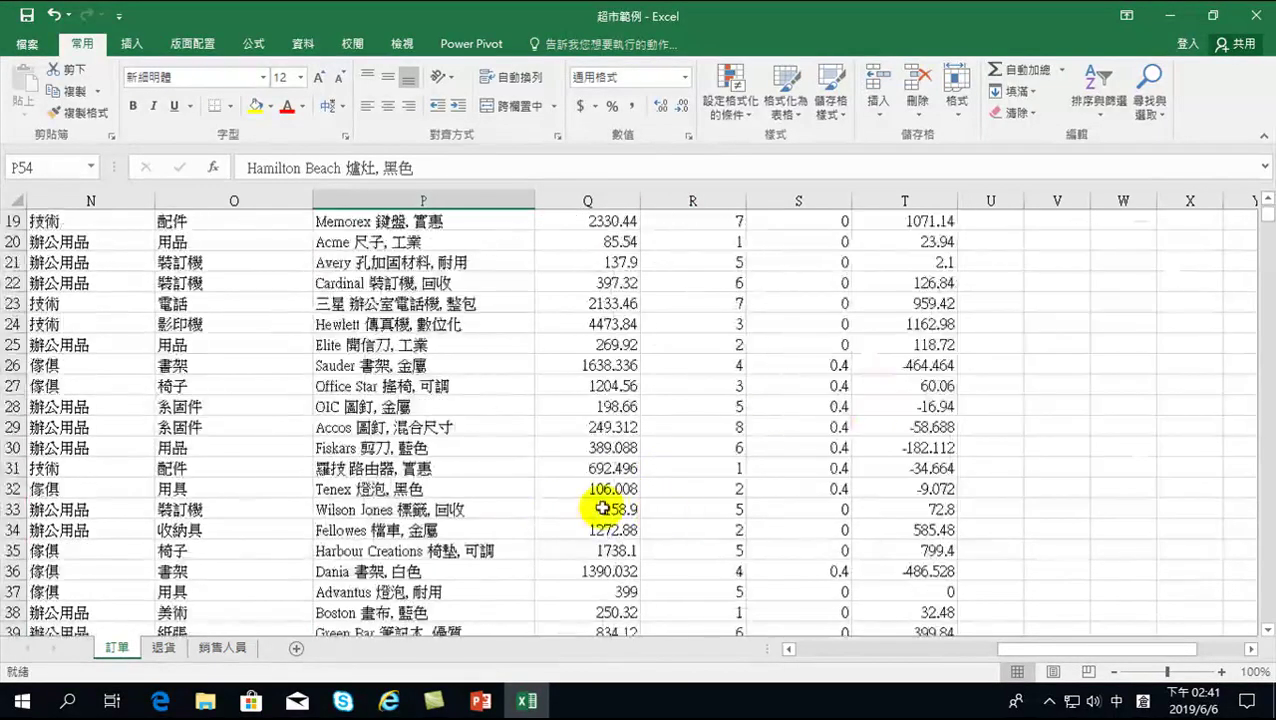
scroll(509, 469, down, 16)
scroll(509, 469, down, 20)
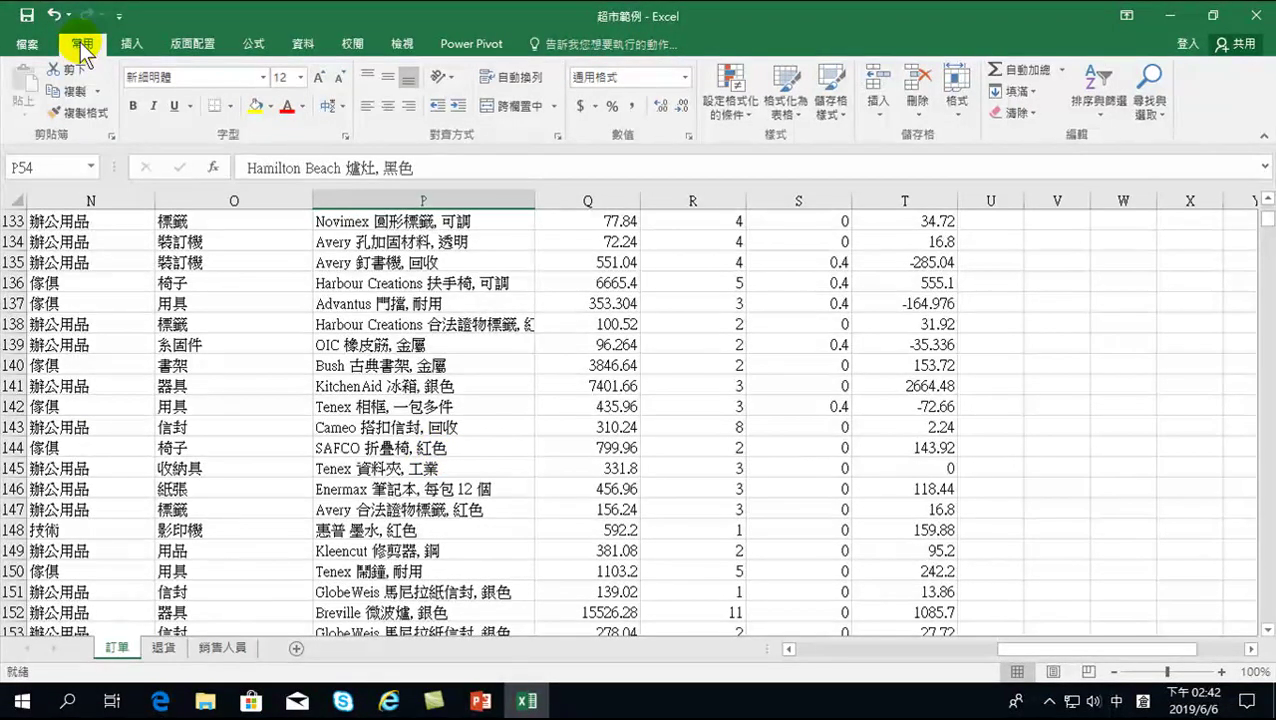
Open the Selection Pane, select 圖表 8 keeping its name, and hide it.
click(1150, 110)
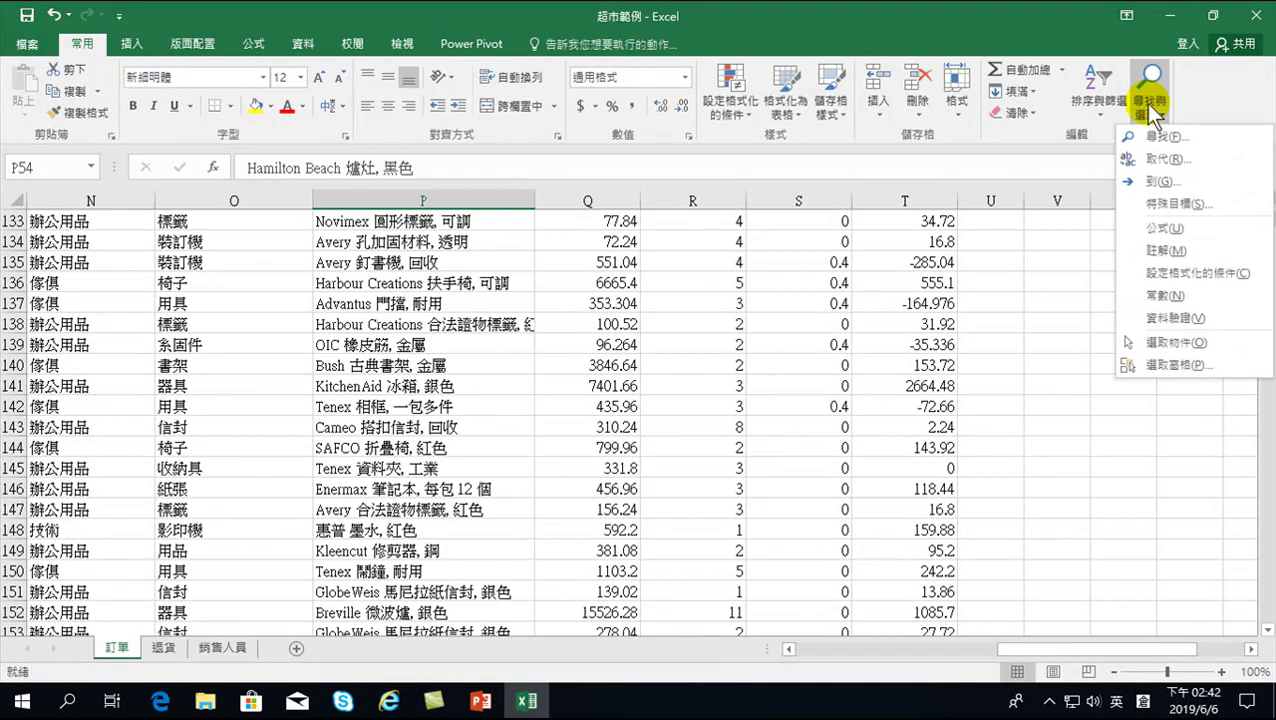
click(1166, 363)
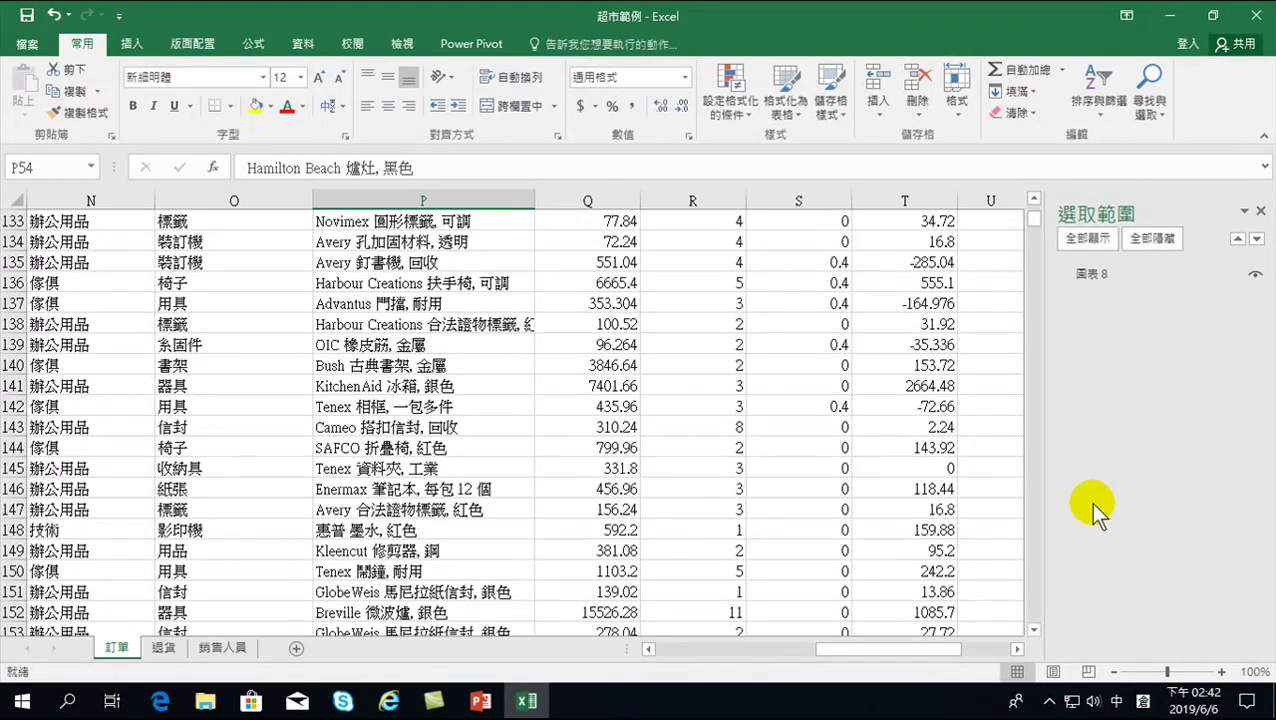
click(1100, 278)
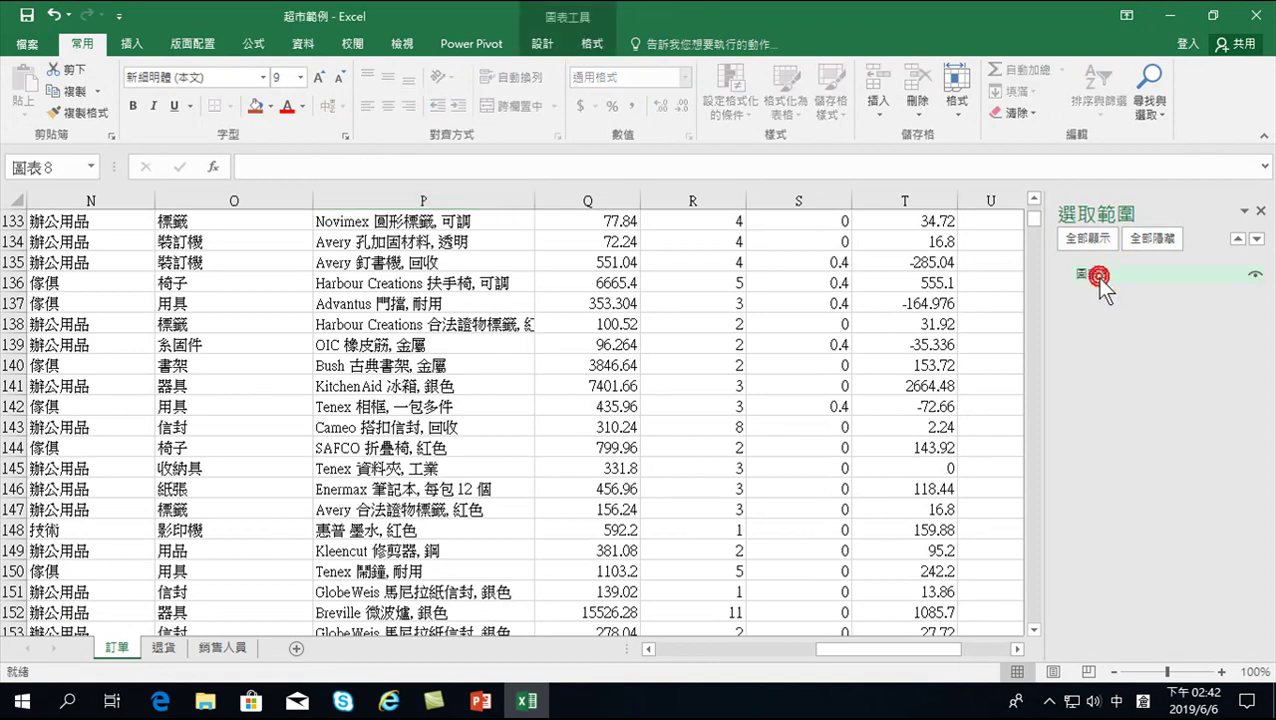
double_click(1105, 277)
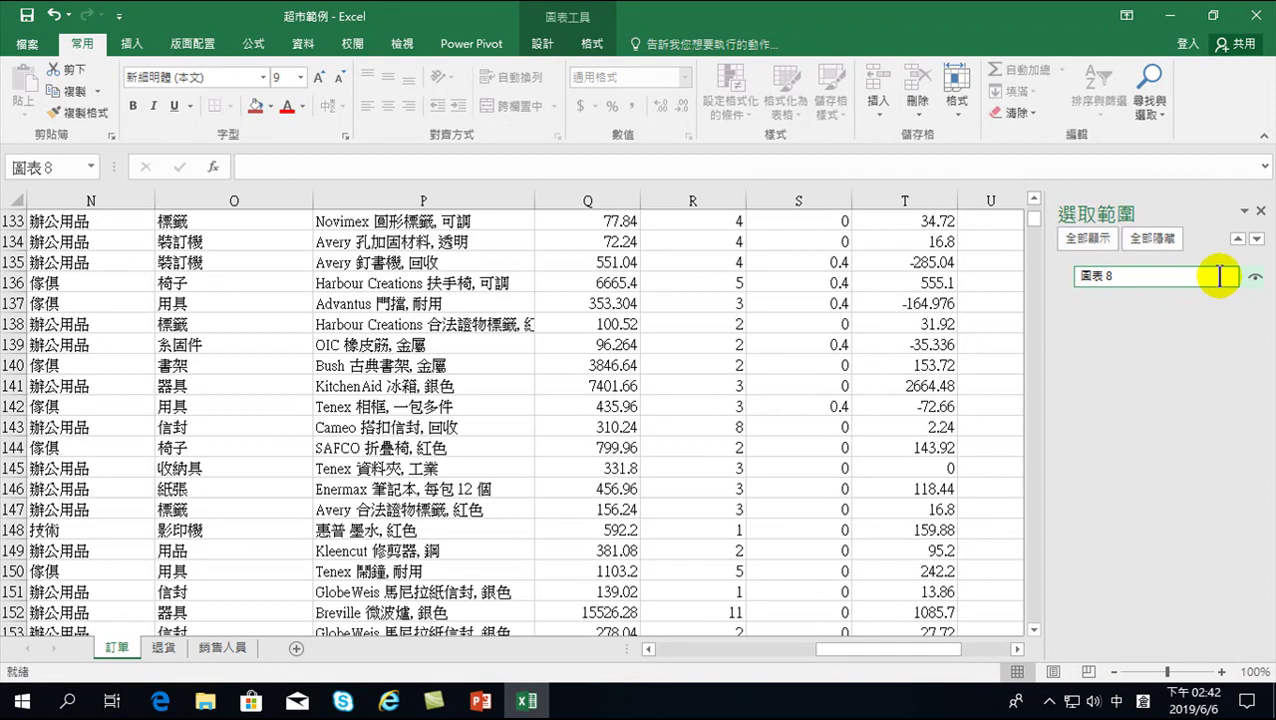
click(1085, 239)
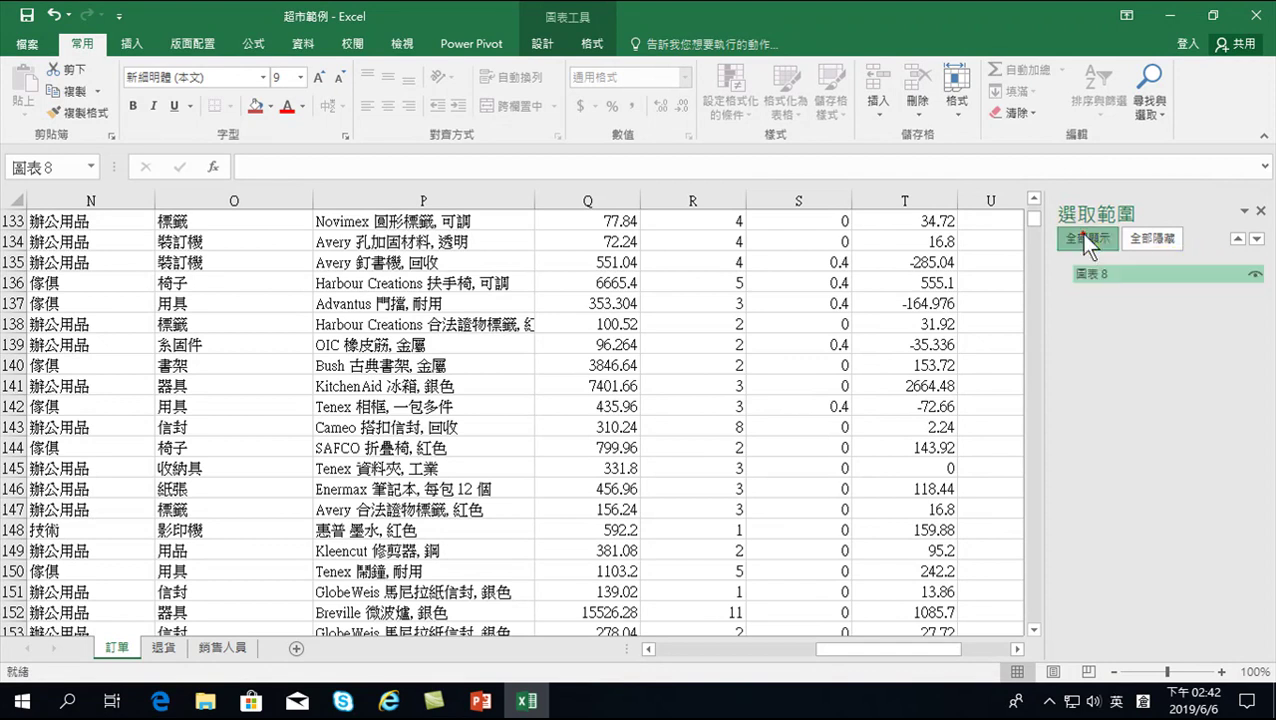
click(1254, 274)
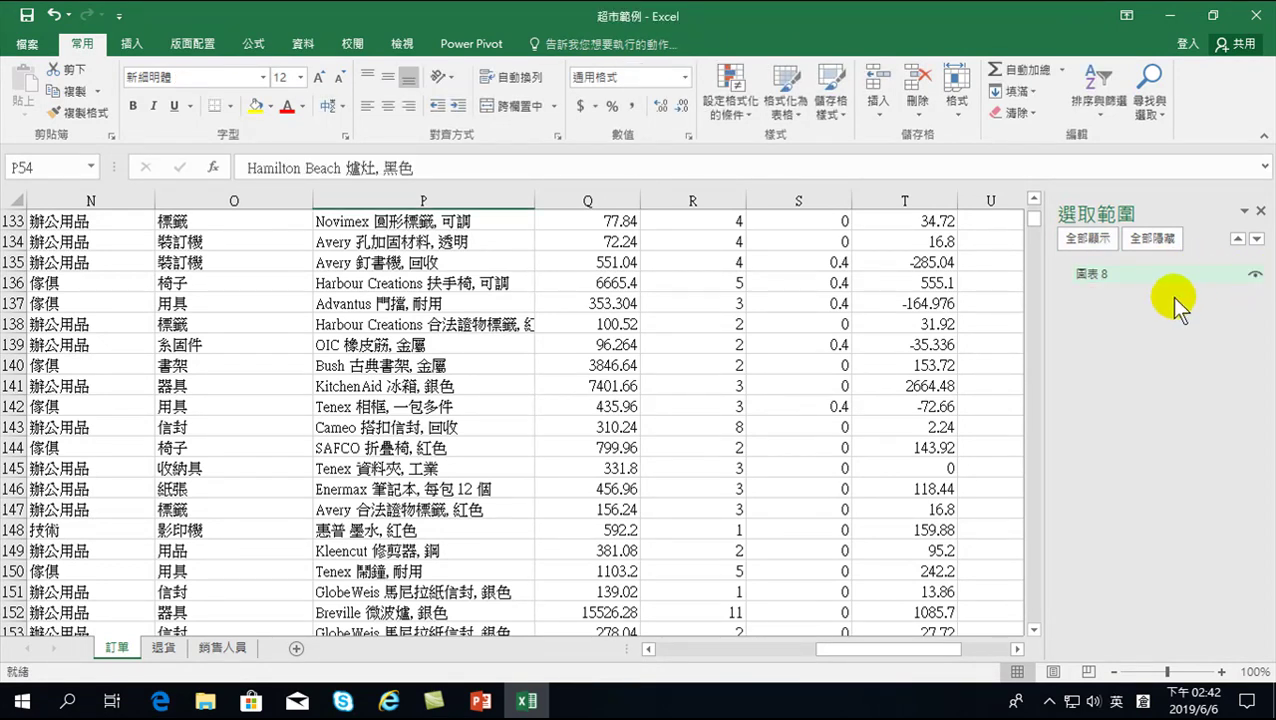
Scroll the sheet, select cell F85, then reselect 圖表 8 in the object list.
scroll(691, 400, up, 6)
scroll(691, 400, up, 6)
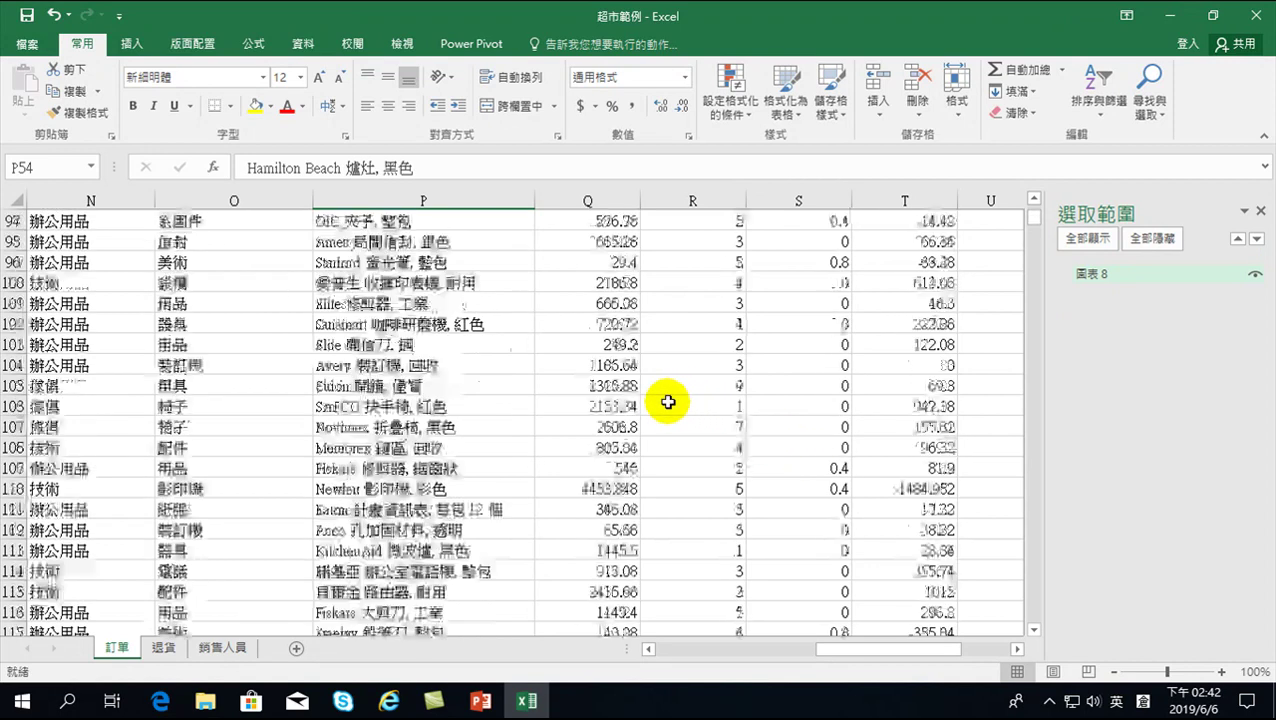
scroll(691, 400, up, 7)
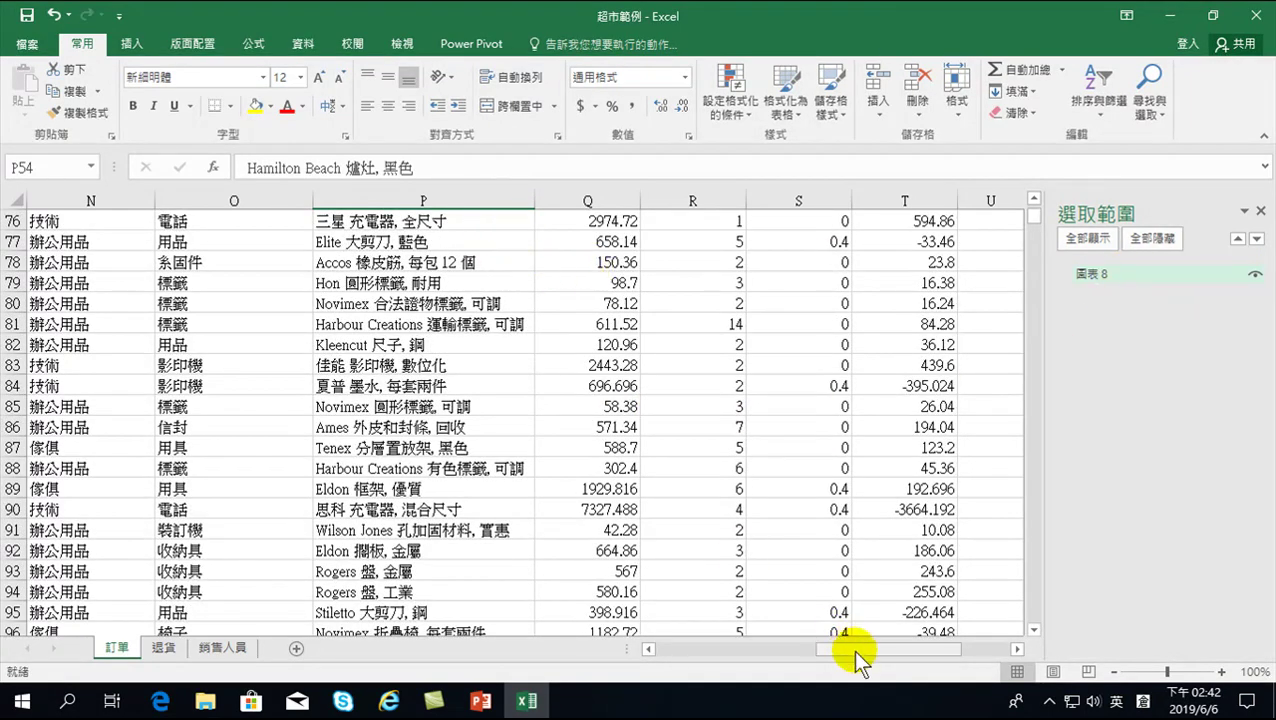
drag(858, 655, 667, 650)
click(638, 404)
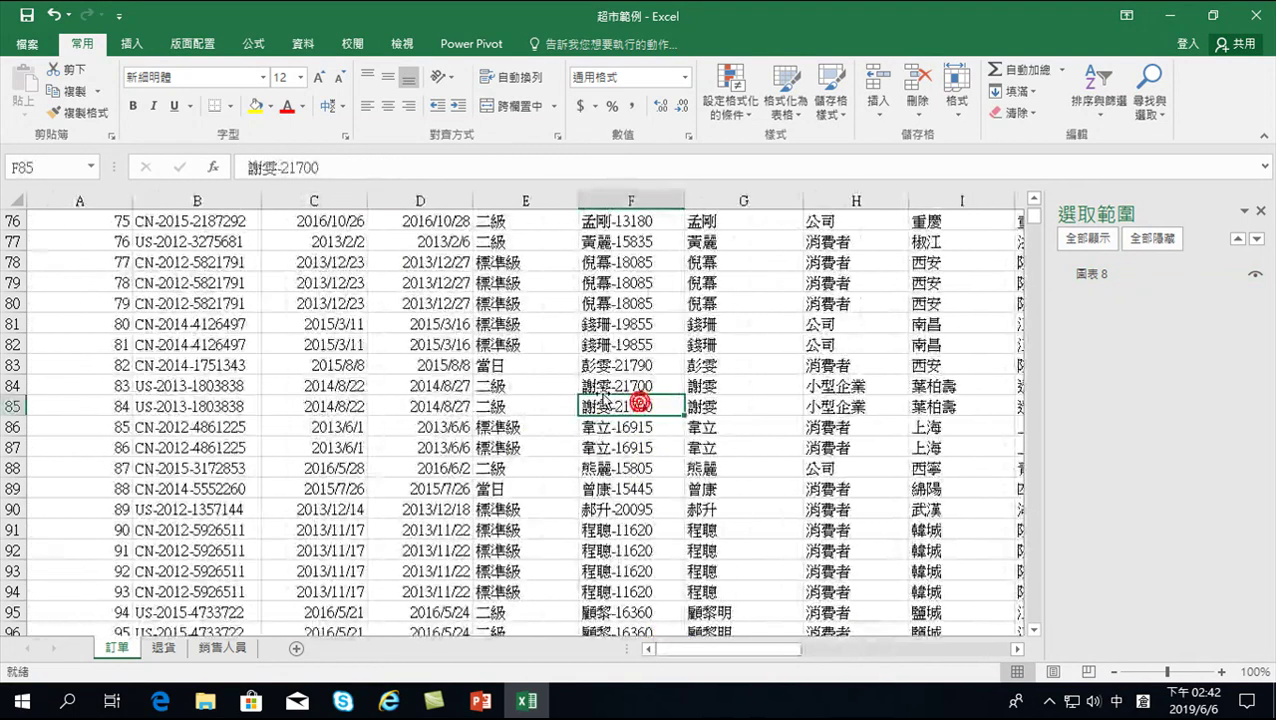
click(1098, 276)
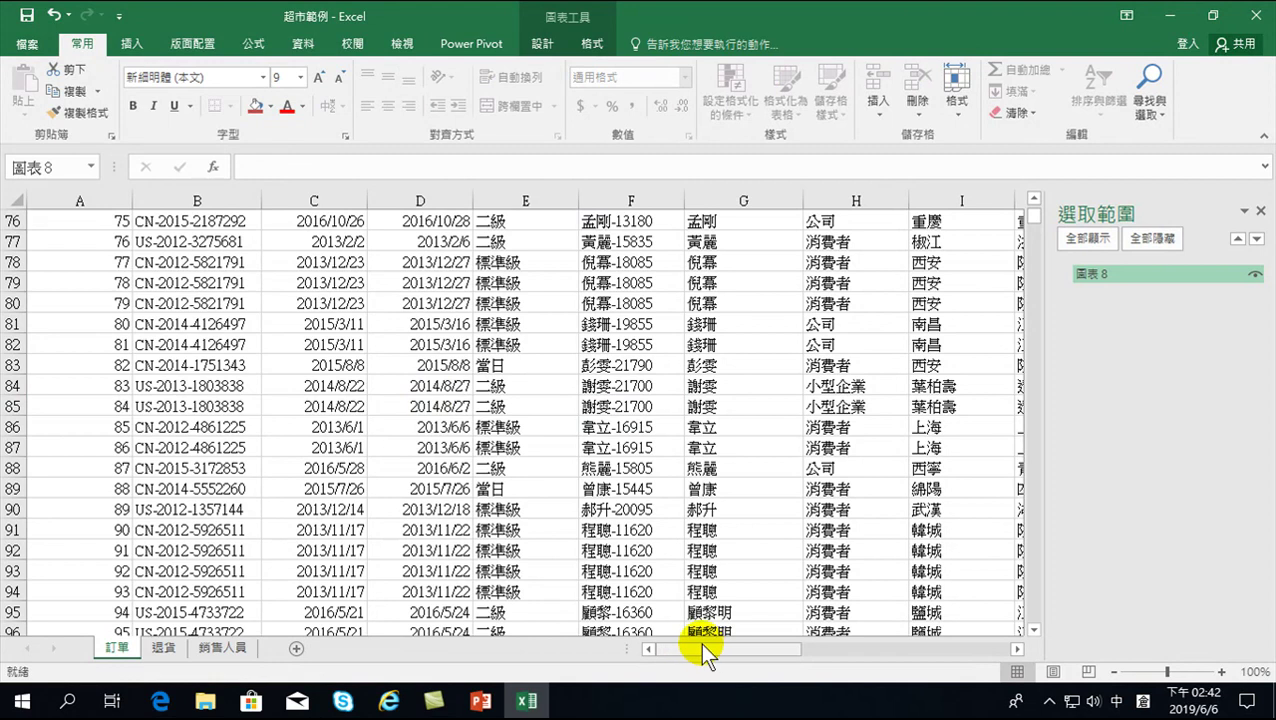
scroll(500, 288, up, 7)
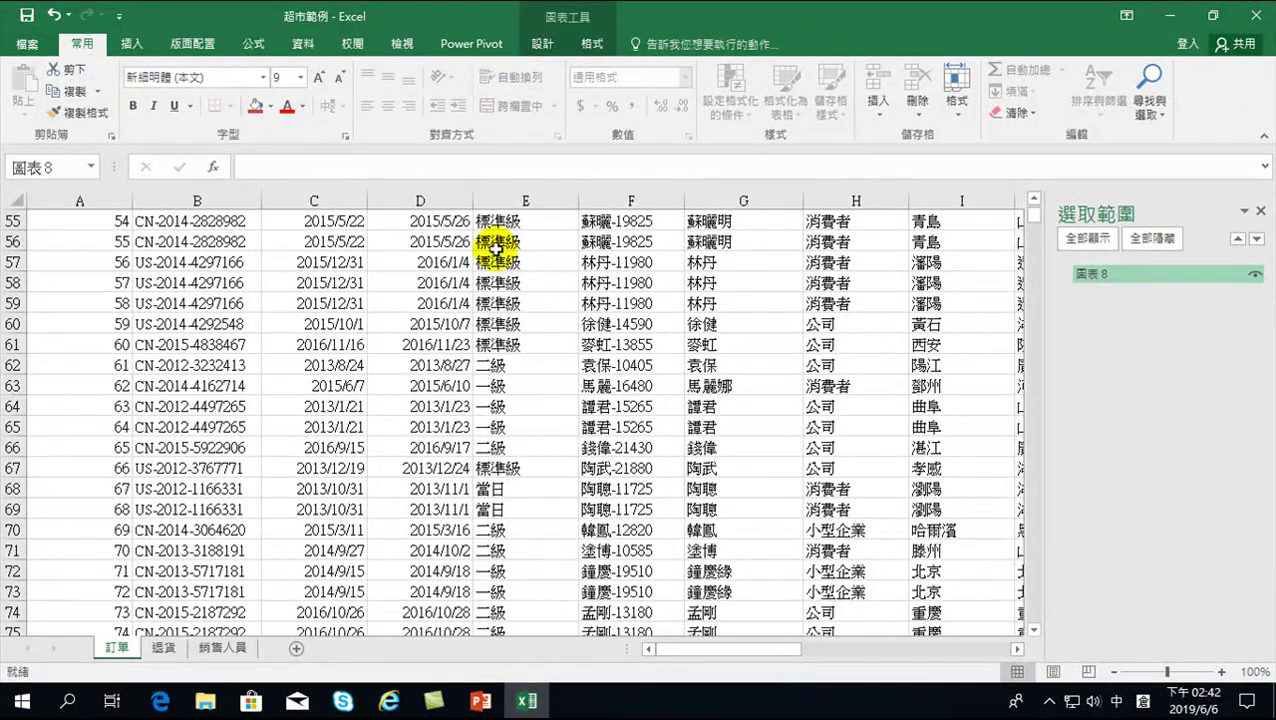
drag(740, 649, 1002, 674)
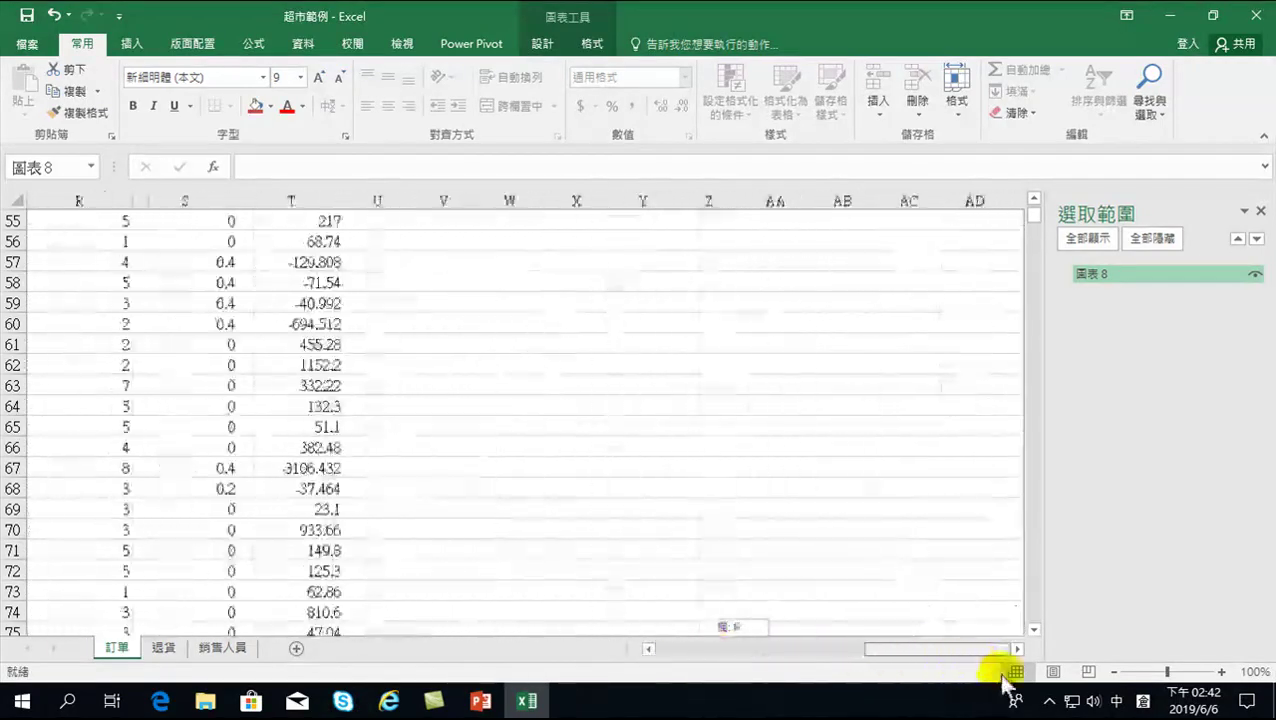
click(1160, 112)
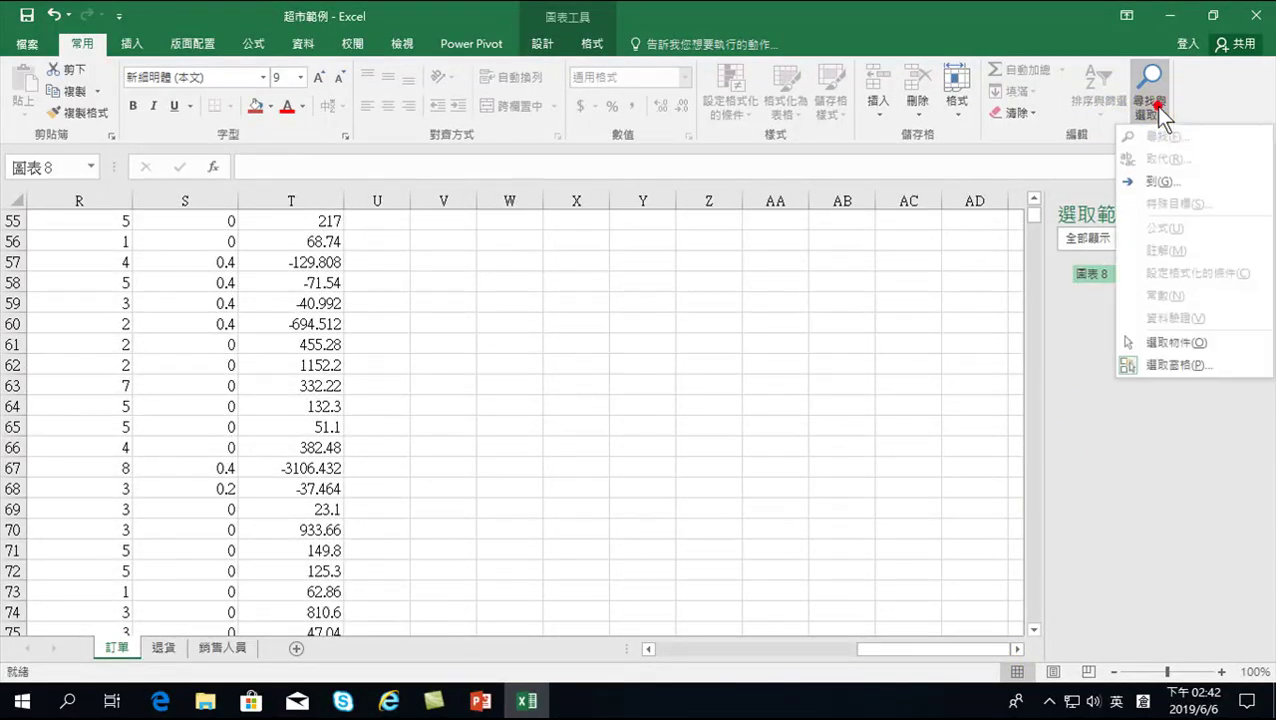
click(1160, 182)
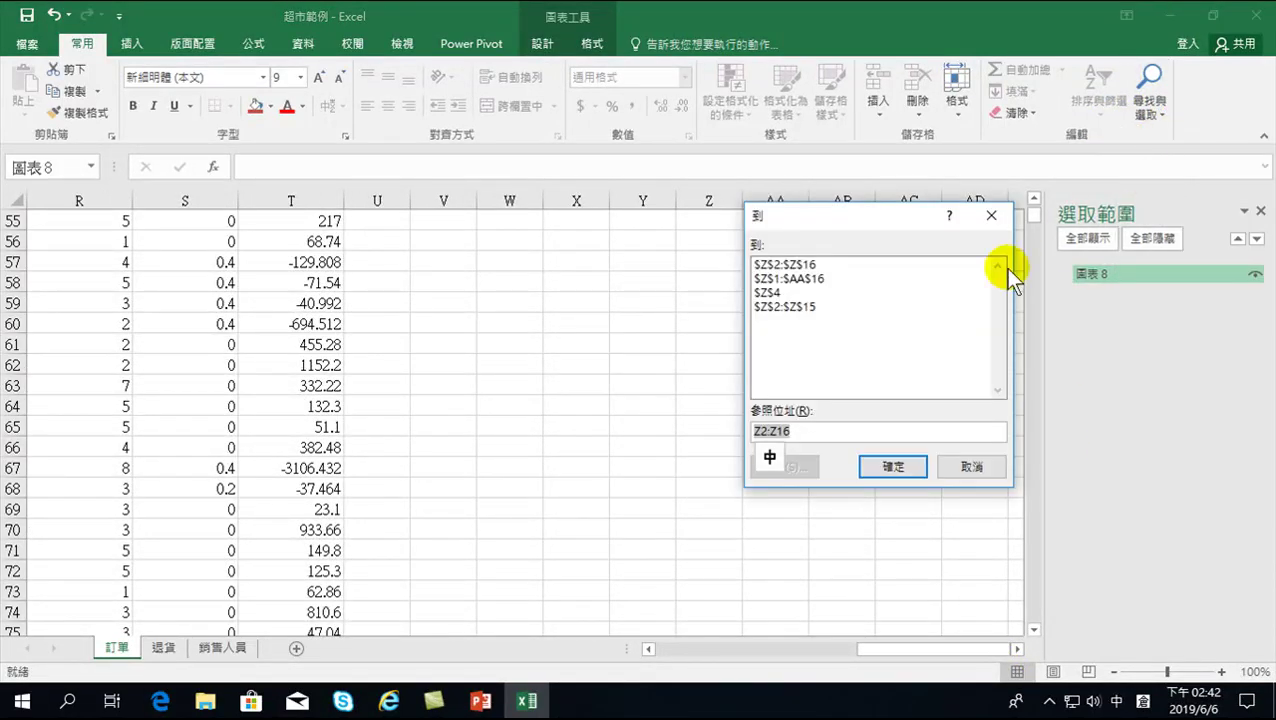
click(978, 466)
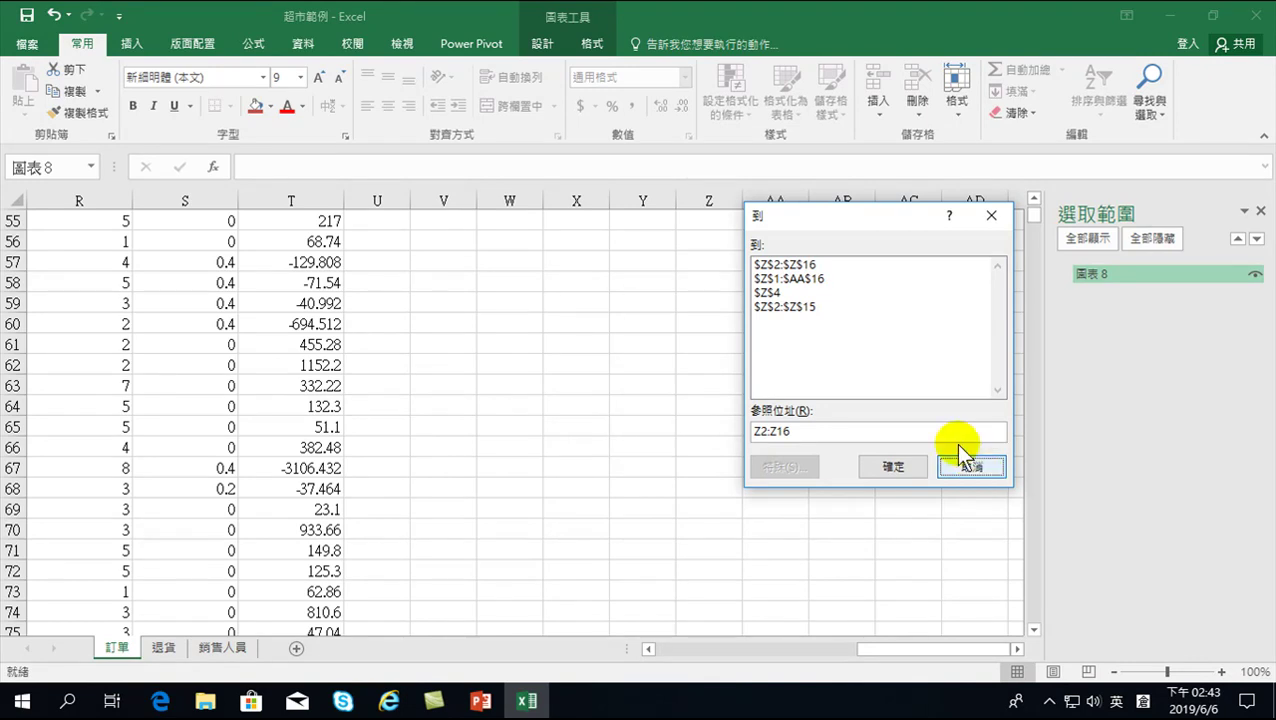
click(840, 429)
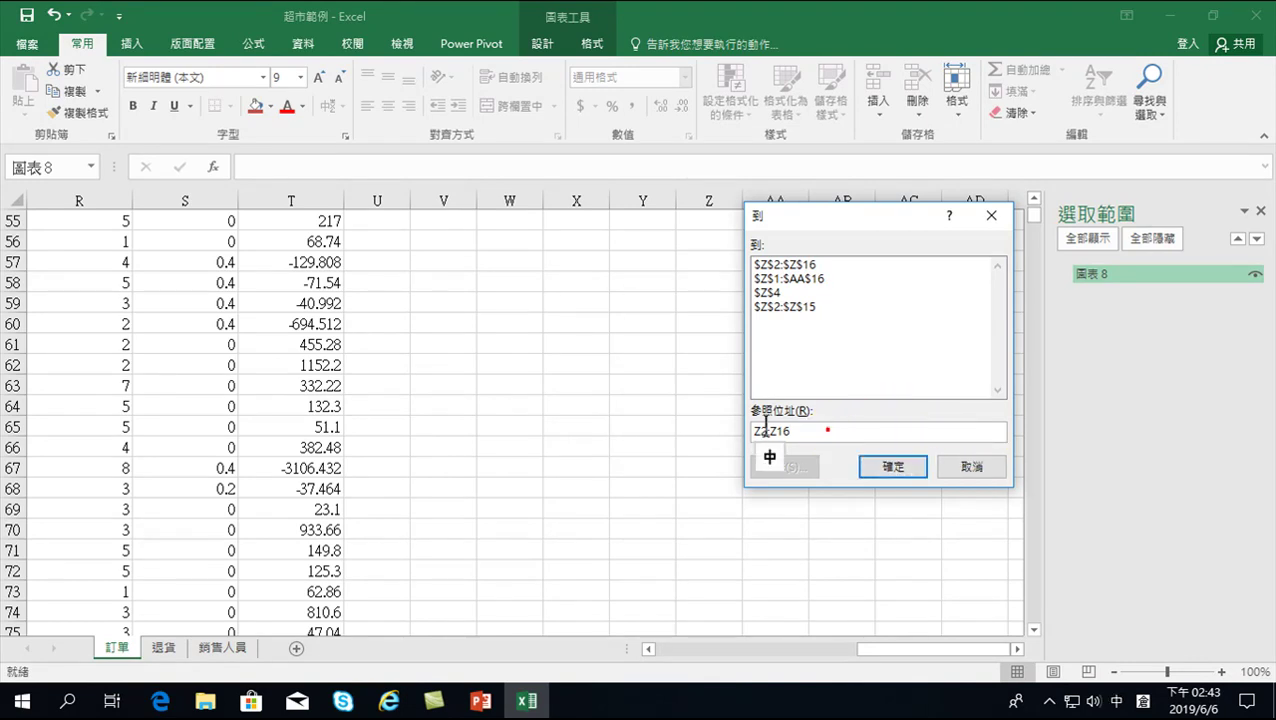
drag(761, 430, 859, 436)
text(圖)
key(Down)
text(表)
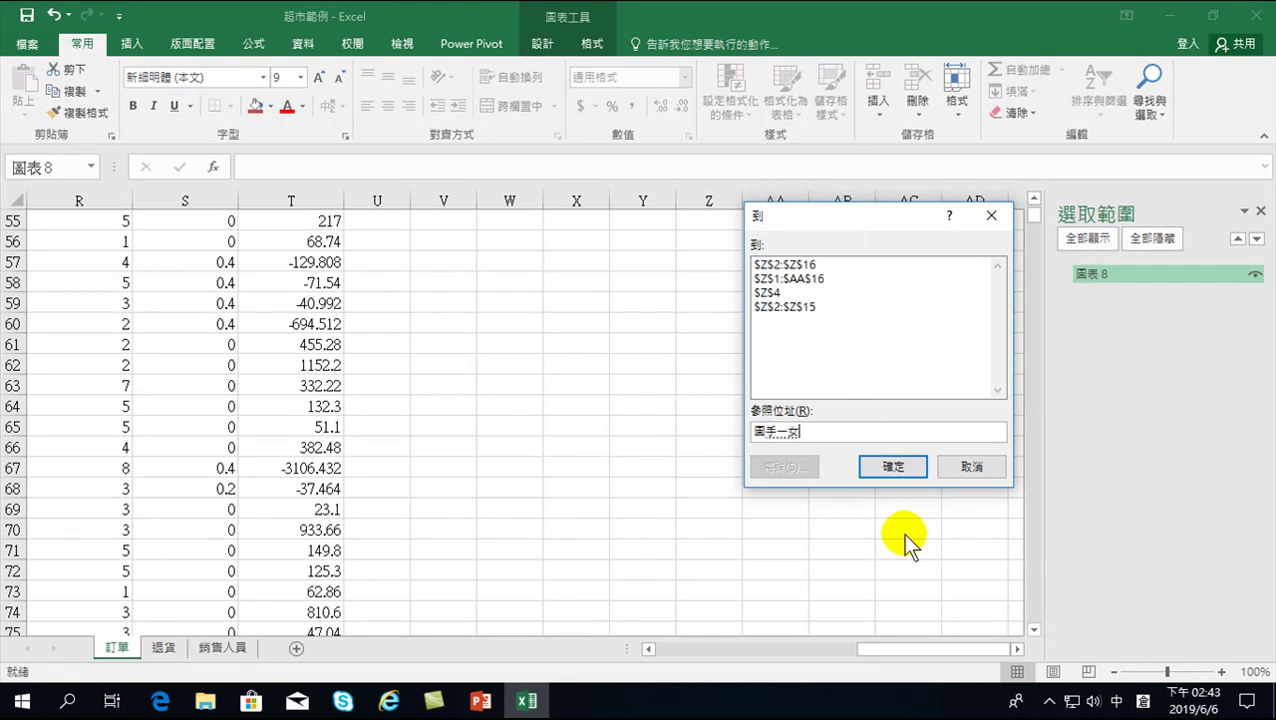
key(shift)
text(8)
key(Return)
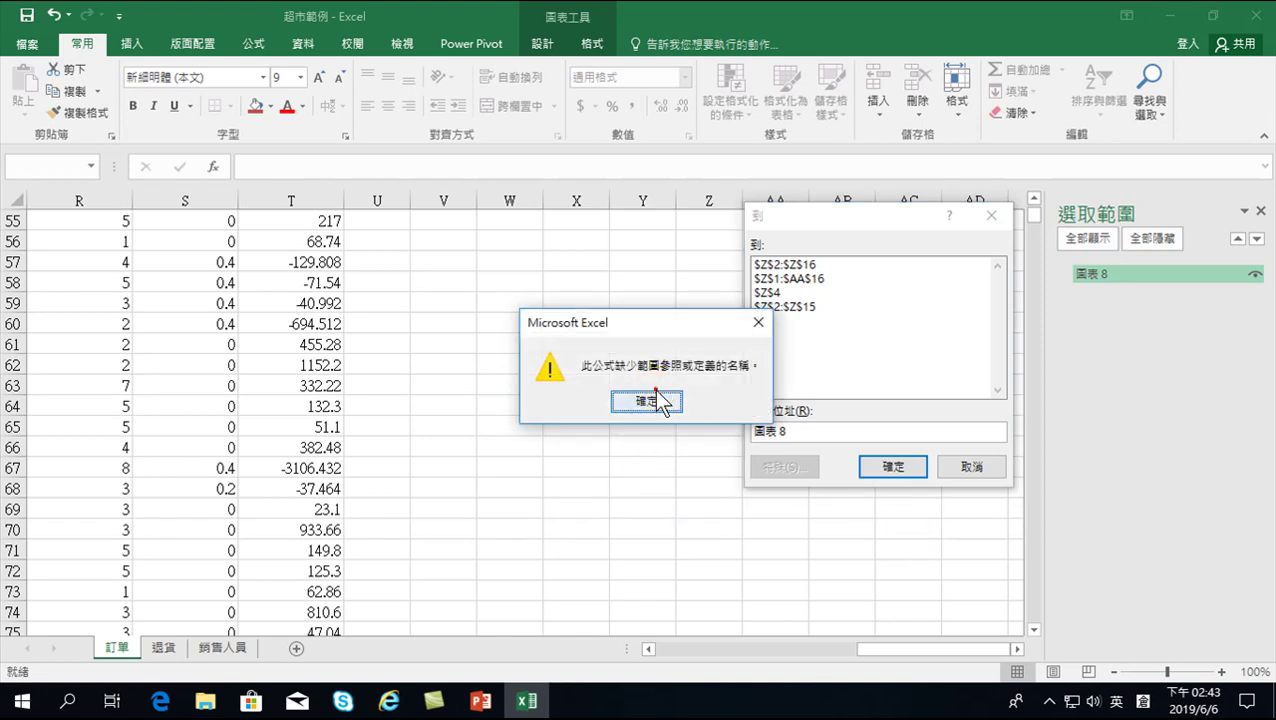
click(646, 401)
click(968, 467)
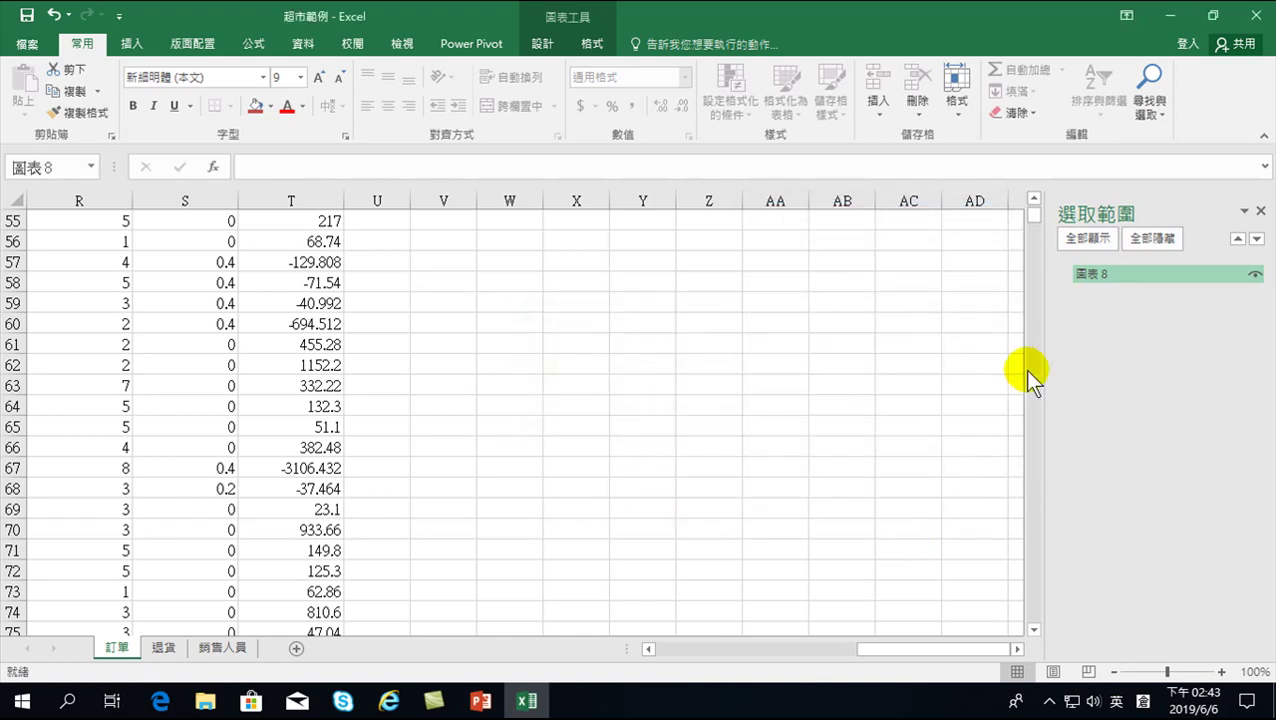
Leave 圖表 8's name unchanged and use Show All to make every object visible.
drag(1031, 219, 1031, 210)
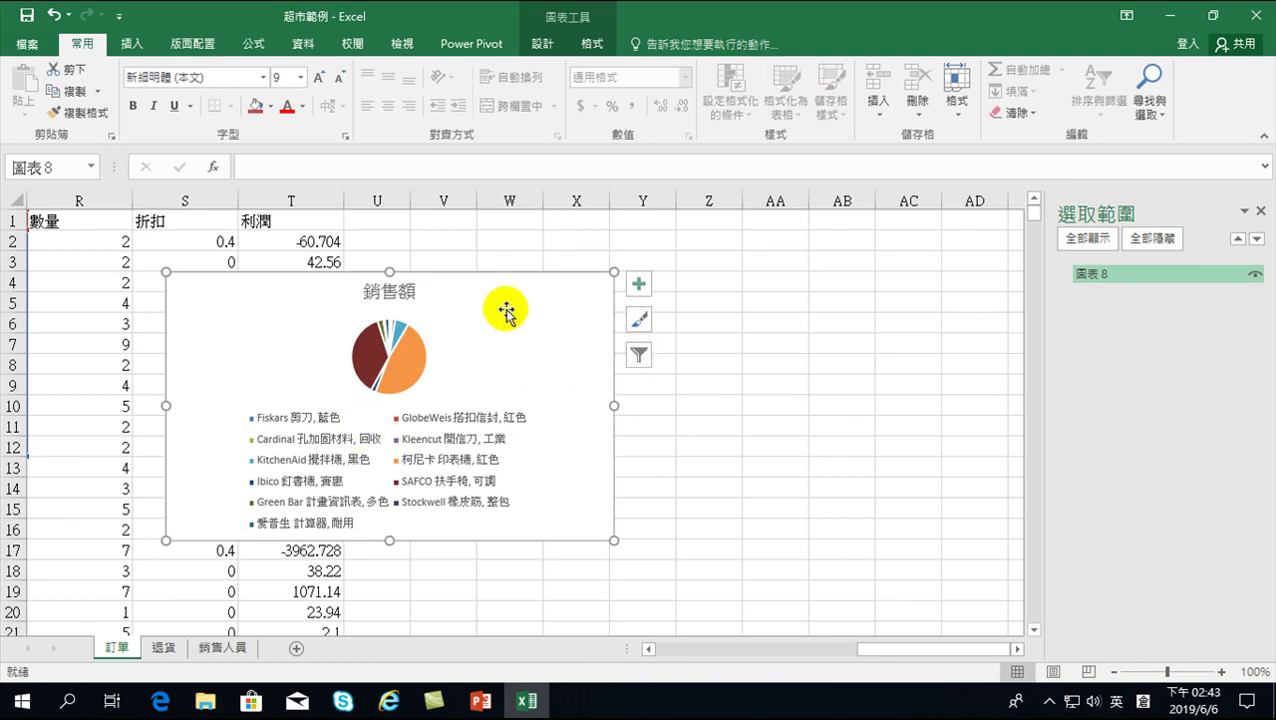
double_click(1136, 275)
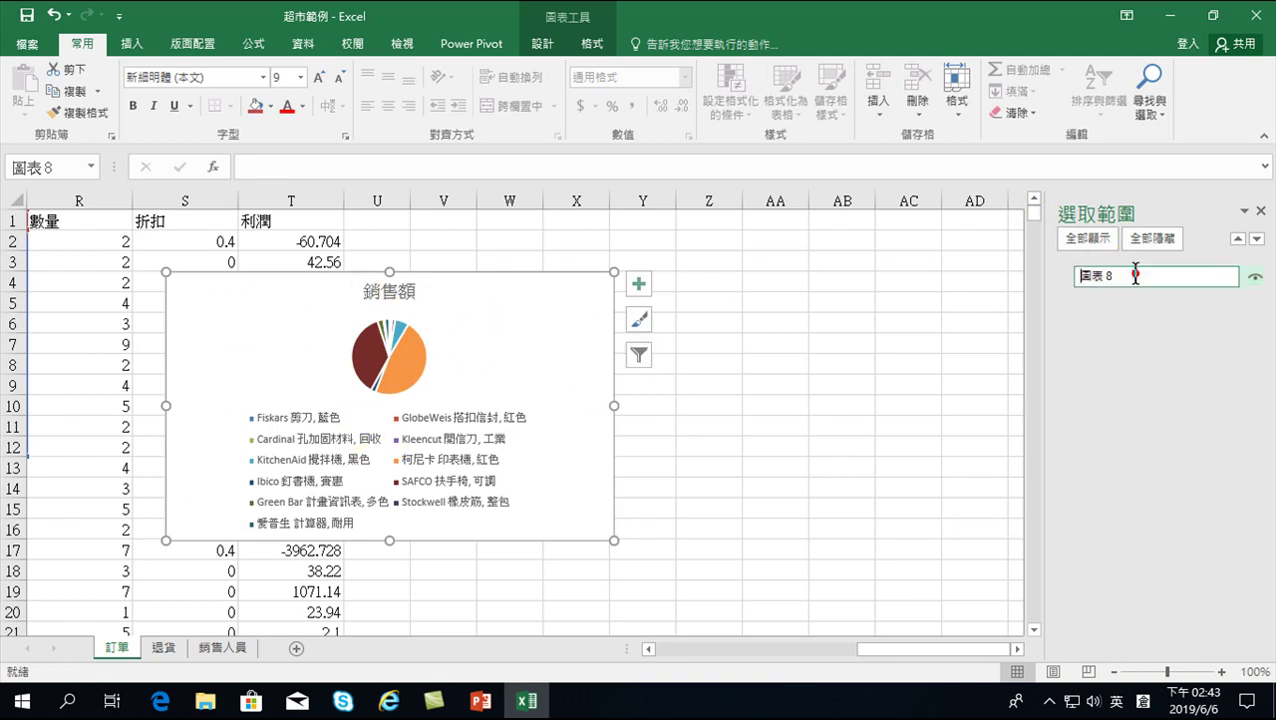
click(1238, 240)
click(1087, 238)
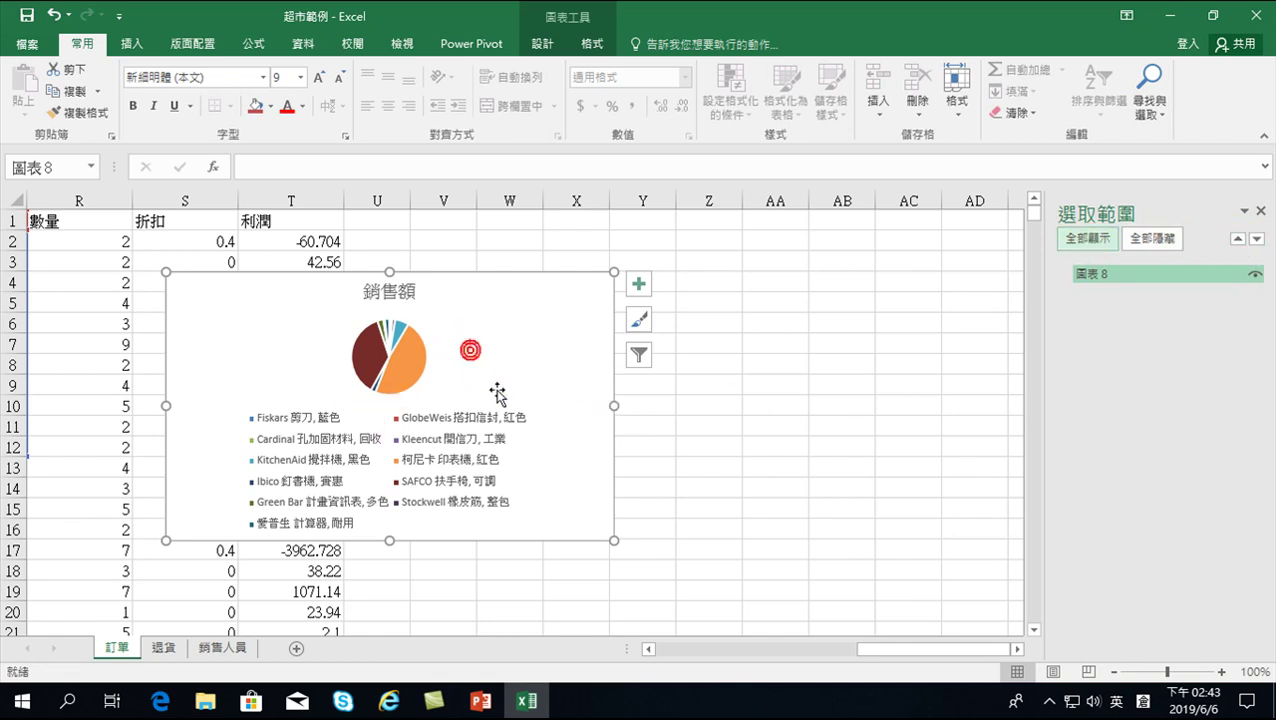
Alternately select 圖表 8 from the object list and deselect it on the sheet.
click(748, 530)
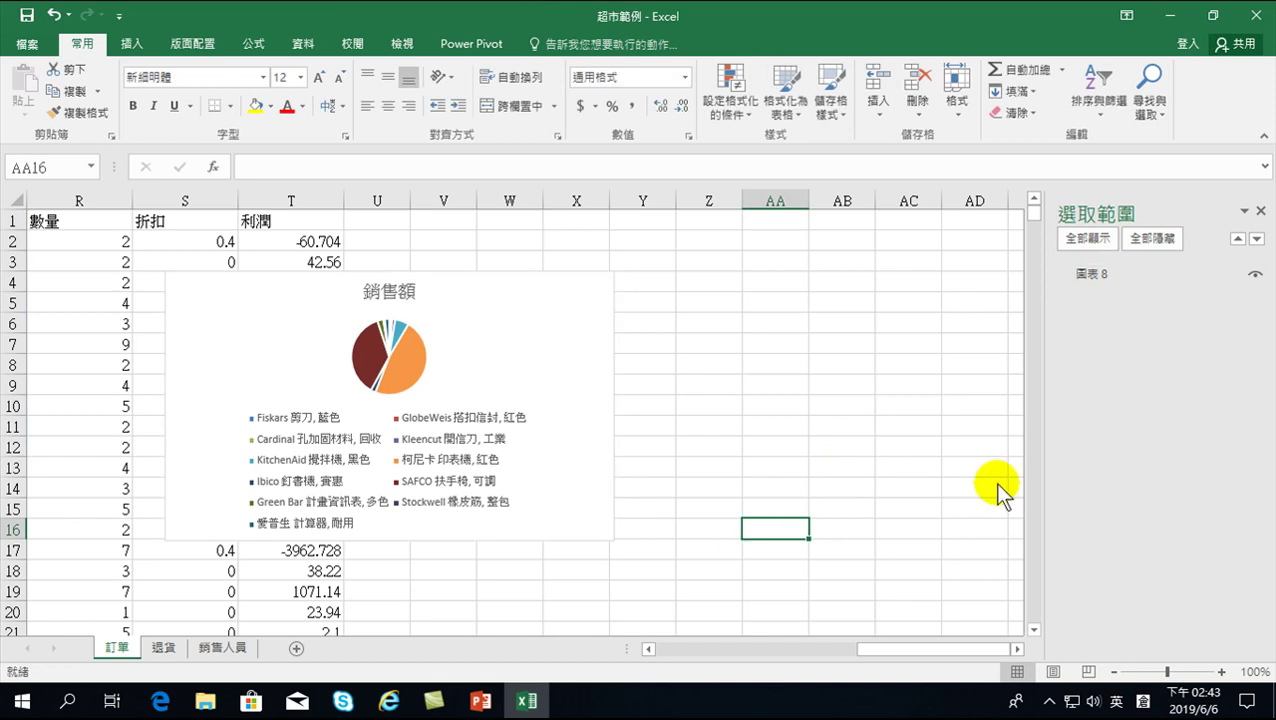
click(1088, 274)
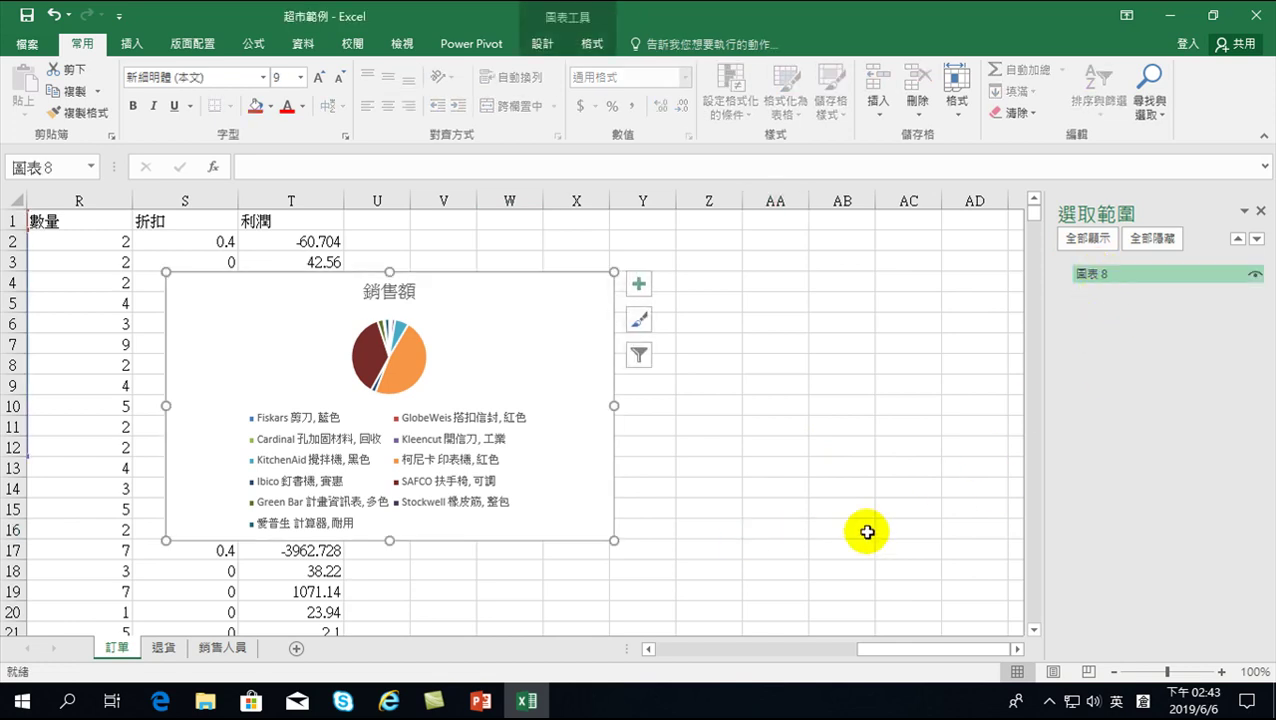
click(815, 566)
click(1102, 274)
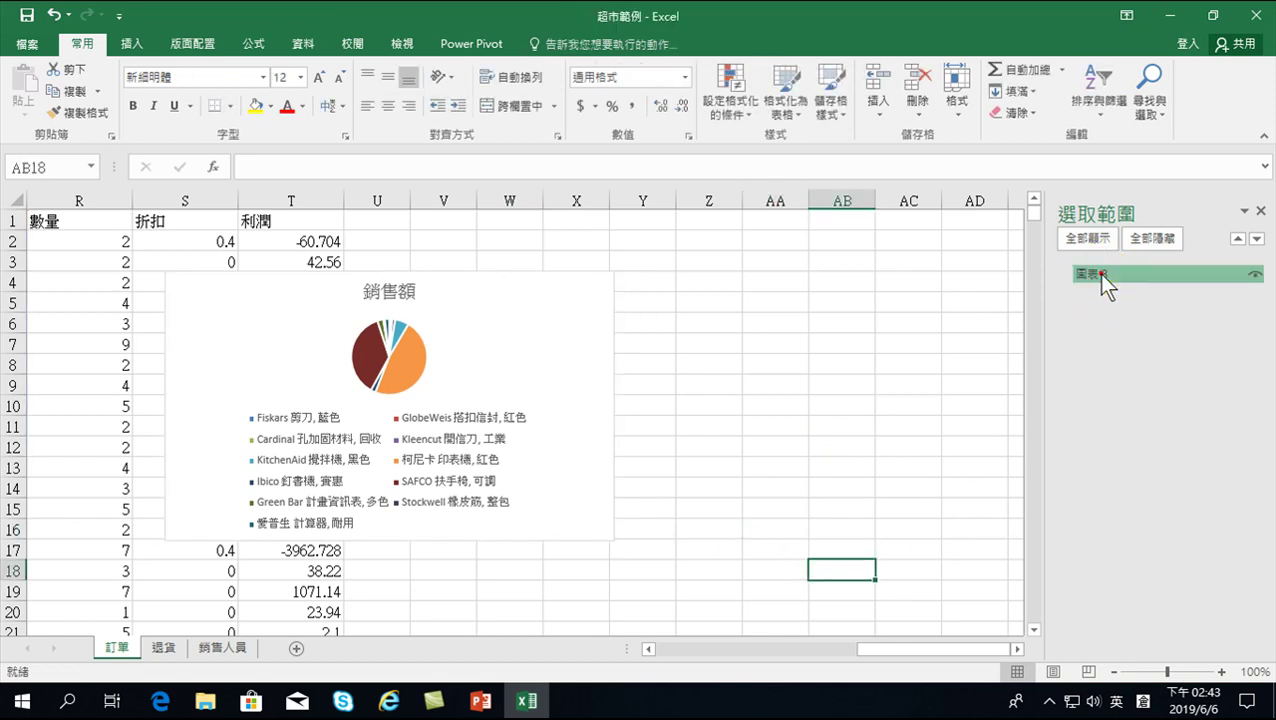
click(835, 567)
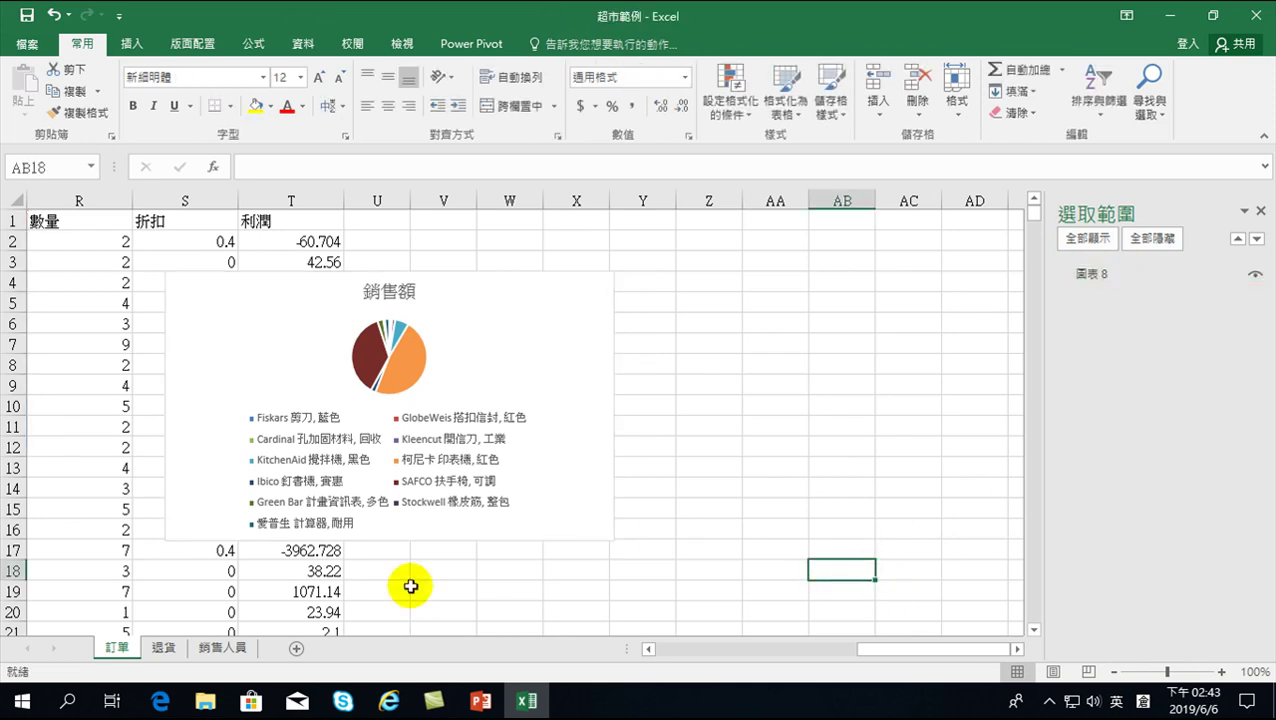
Scroll the sheet, select 圖表 8 again from the list, then deselect the pie chart.
scroll(356, 590, down, 6)
scroll(370, 532, down, 2)
click(388, 508)
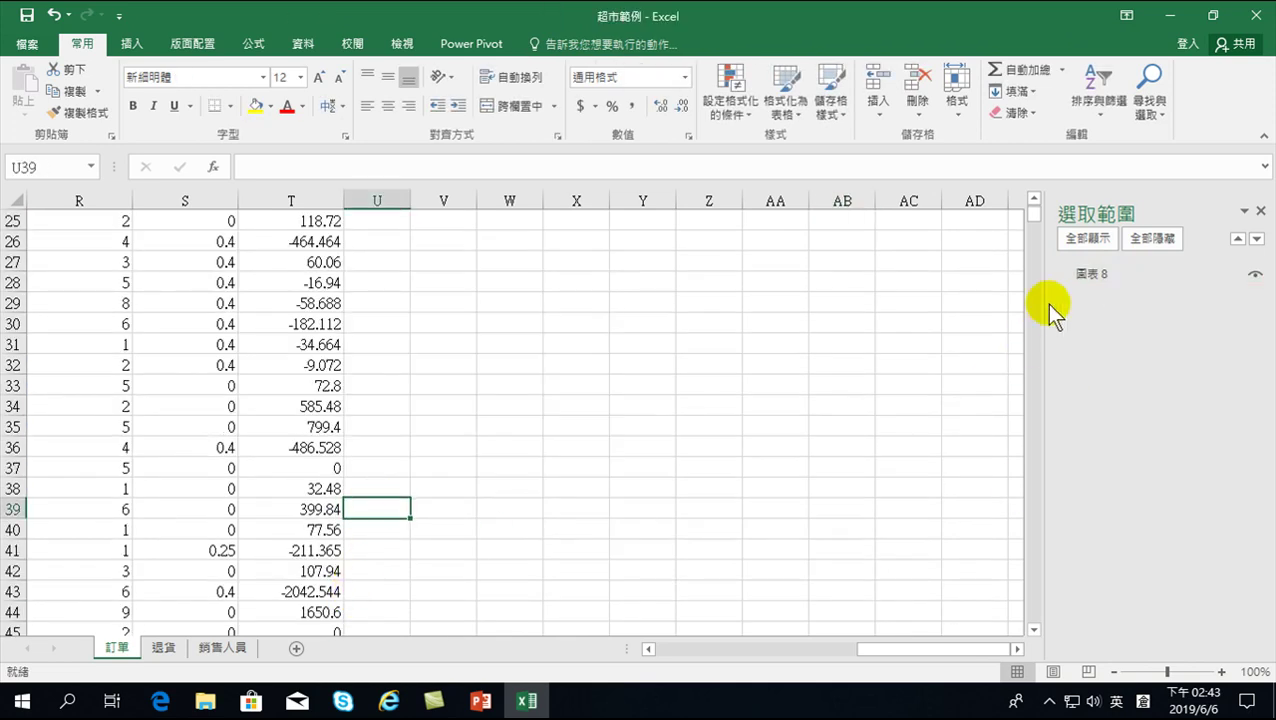
click(1091, 274)
scroll(681, 395, up, 5)
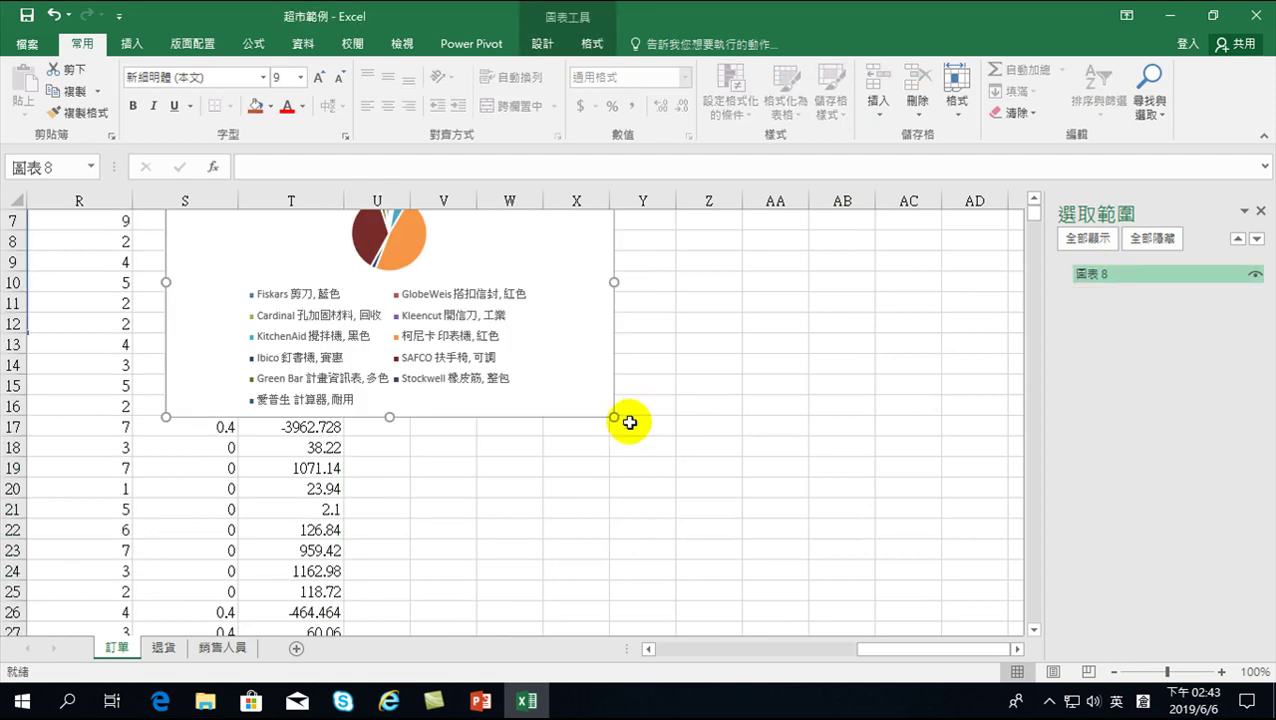
scroll(627, 419, up, 3)
scroll(590, 527, down, 3)
scroll(572, 547, up, 3)
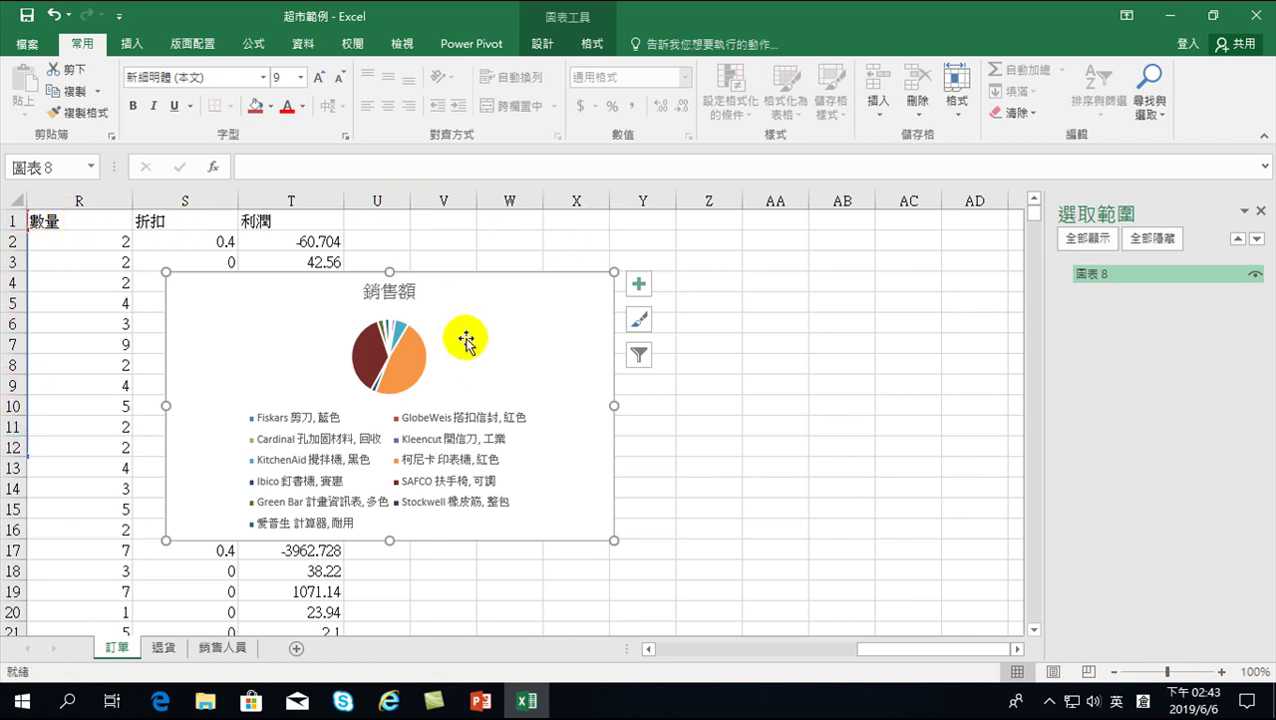
click(788, 521)
Select 圖表 8 in the Selection pane, move it over columns V–AB, and delete it.
scroll(788, 521, down, 7)
scroll(809, 541, down, 10)
click(912, 446)
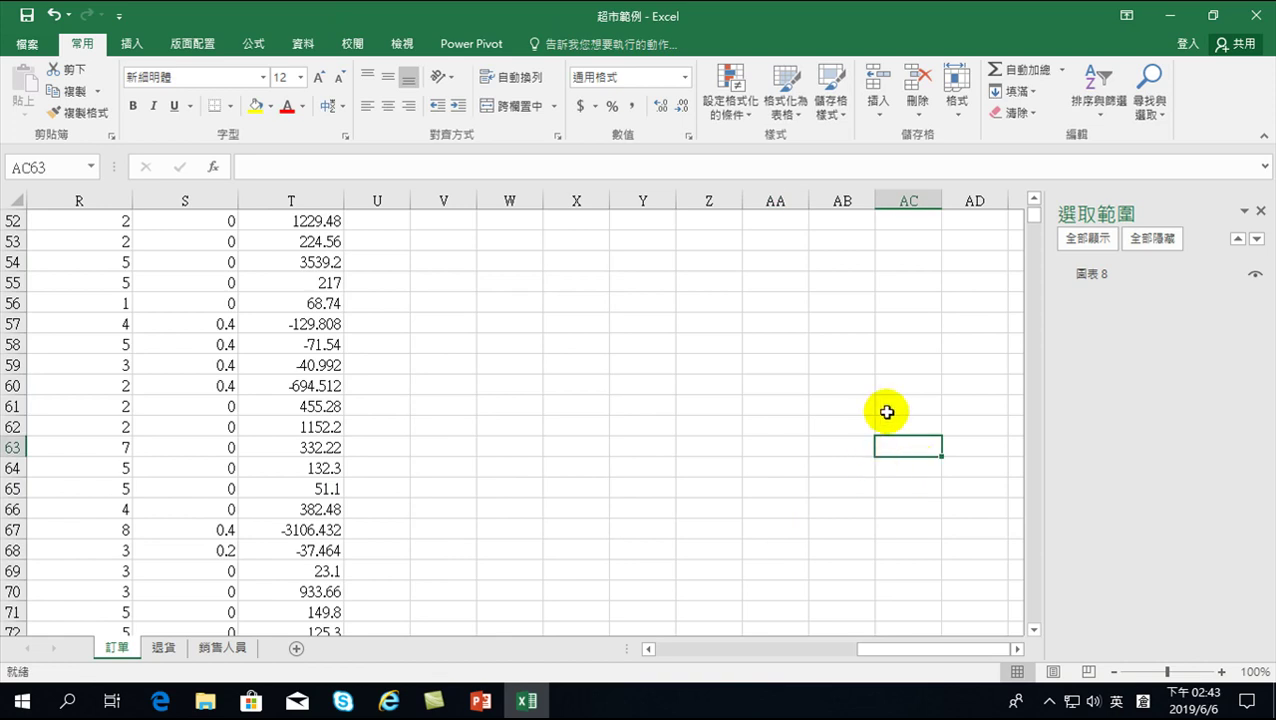
click(1103, 274)
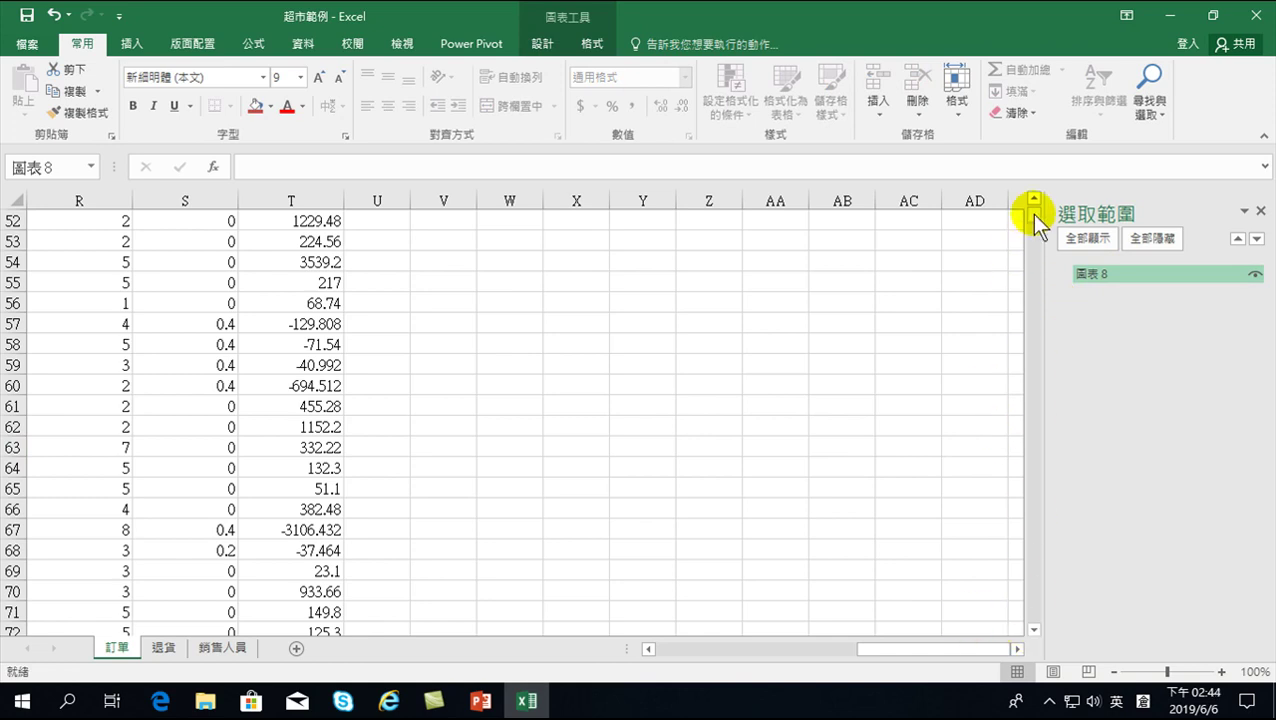
drag(1035, 215, 1037, 178)
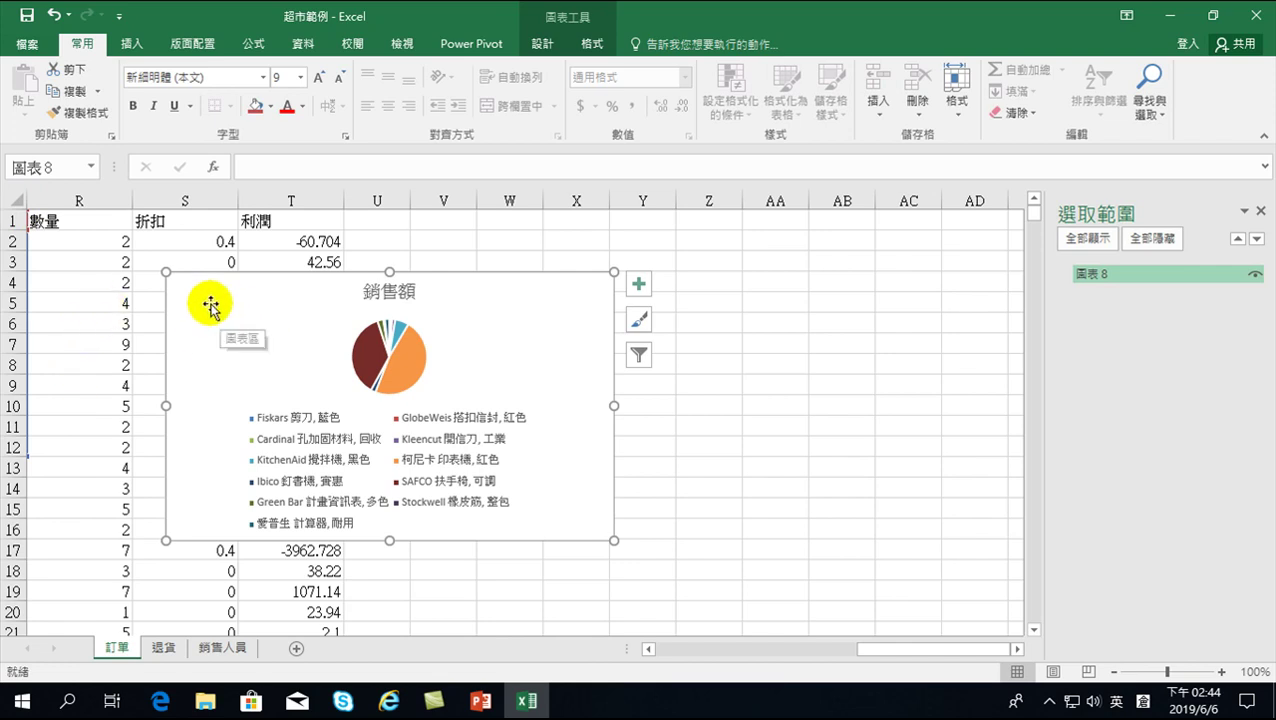
drag(208, 304, 466, 266)
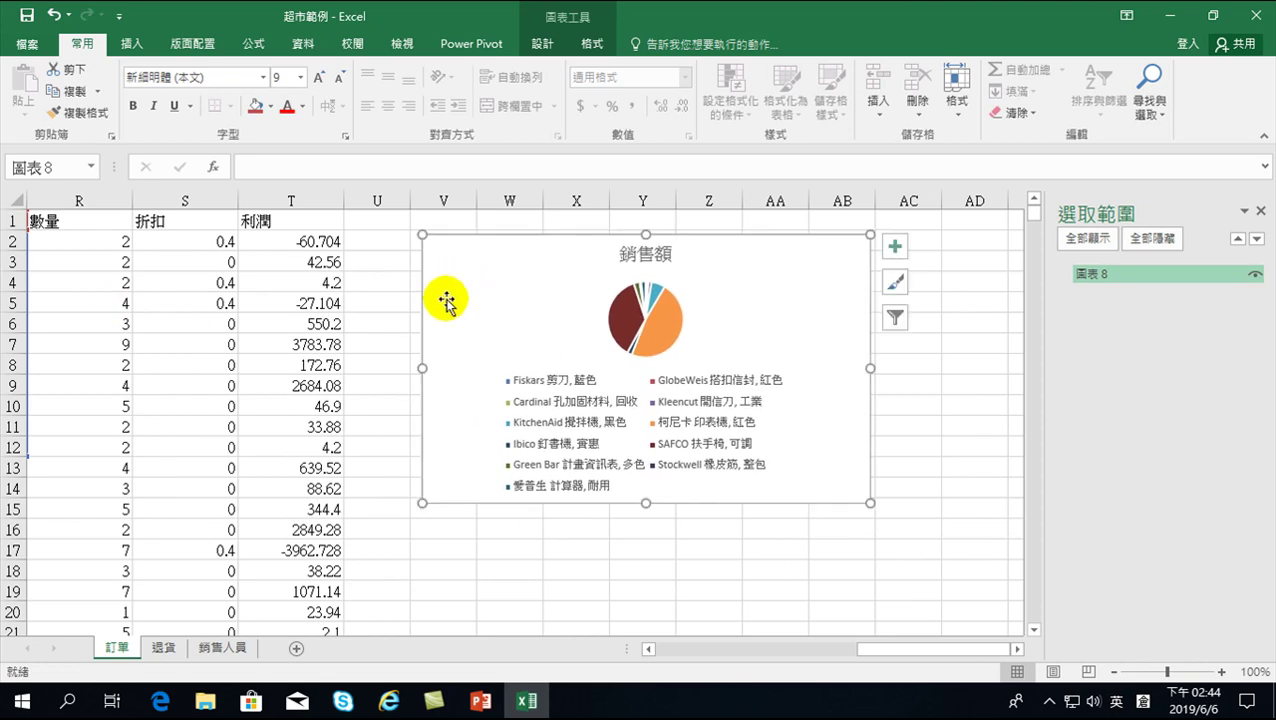
key(Delete)
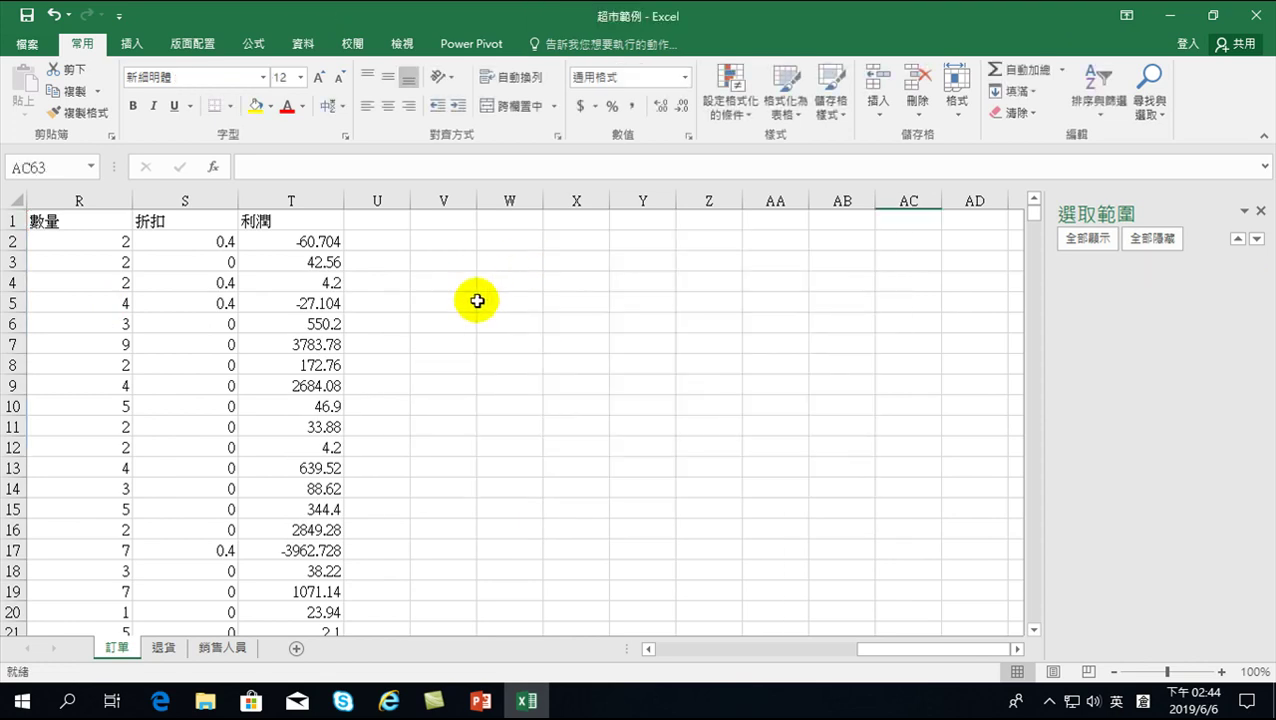
click(479, 300)
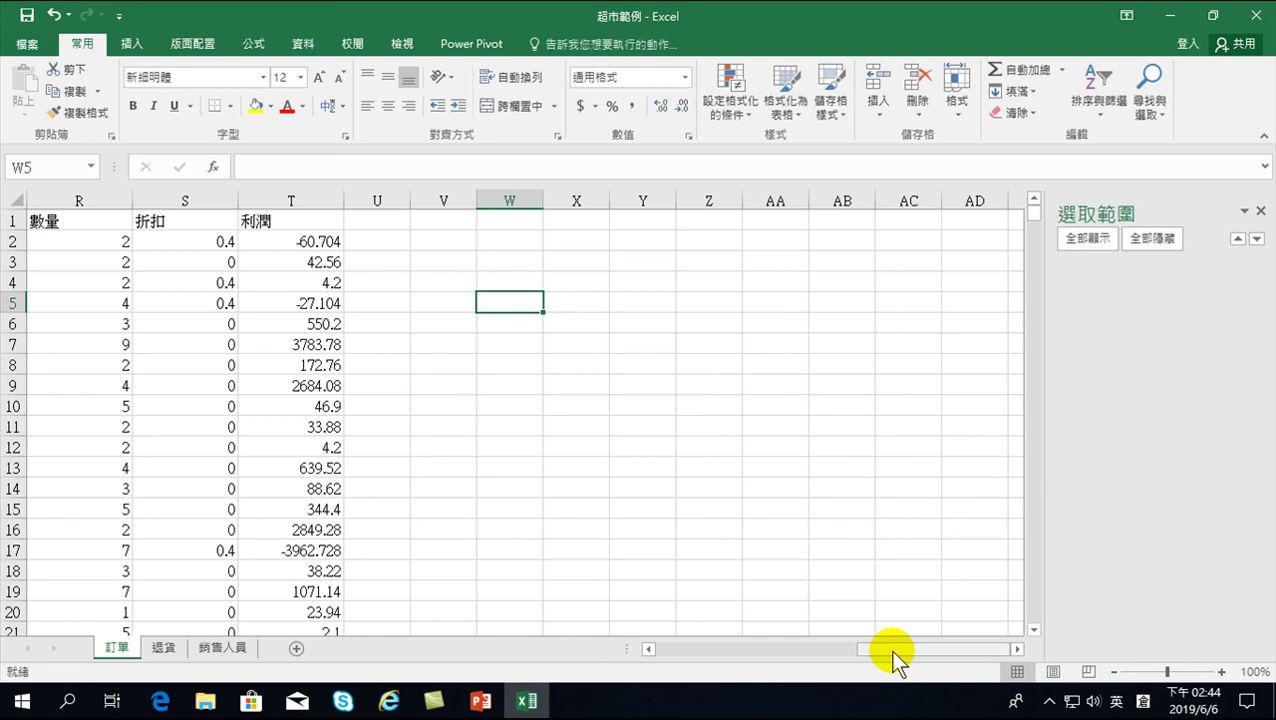
drag(893, 652, 680, 648)
Preview the Waterfall chart option under Insert without inserting it, then select cell G4.
click(131, 43)
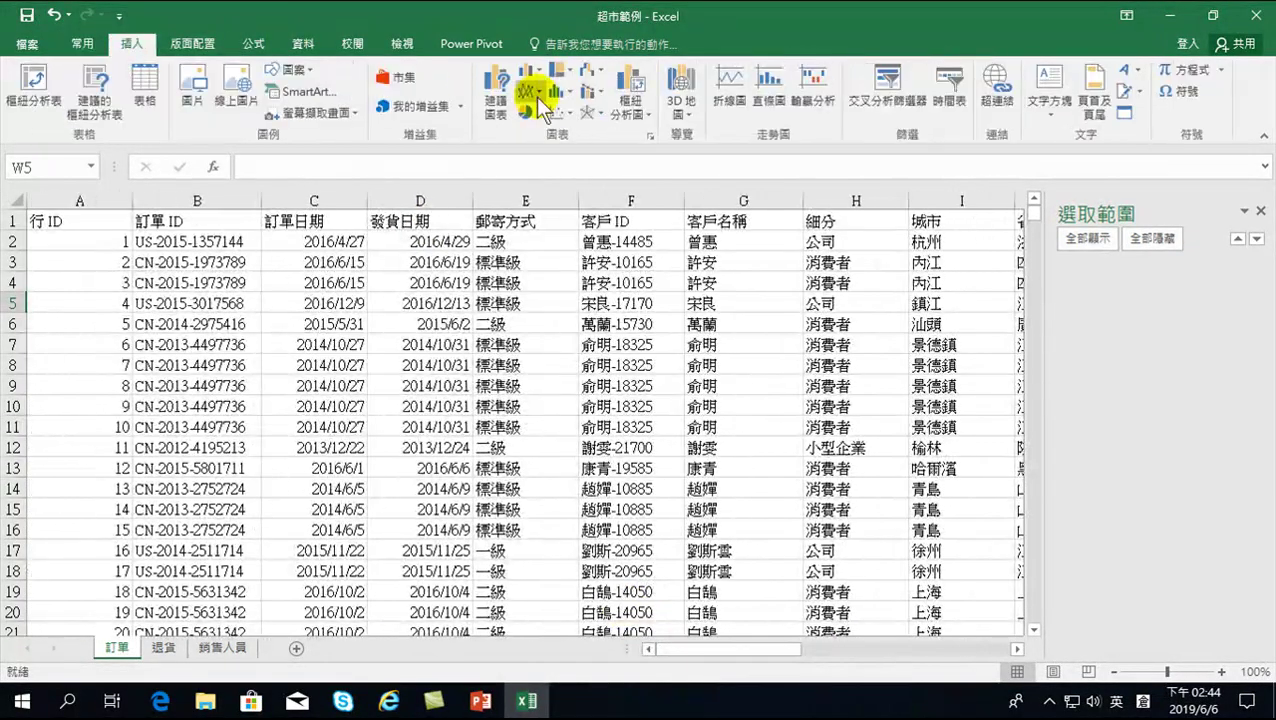
click(592, 78)
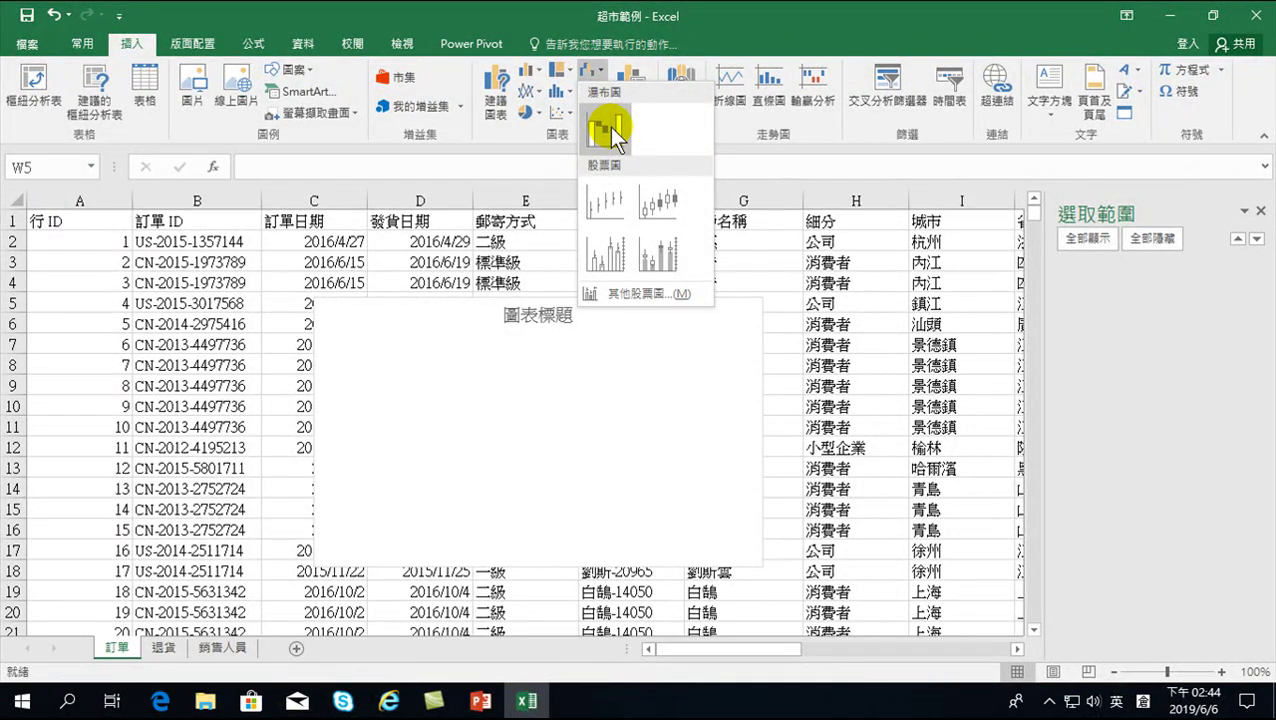
click(783, 285)
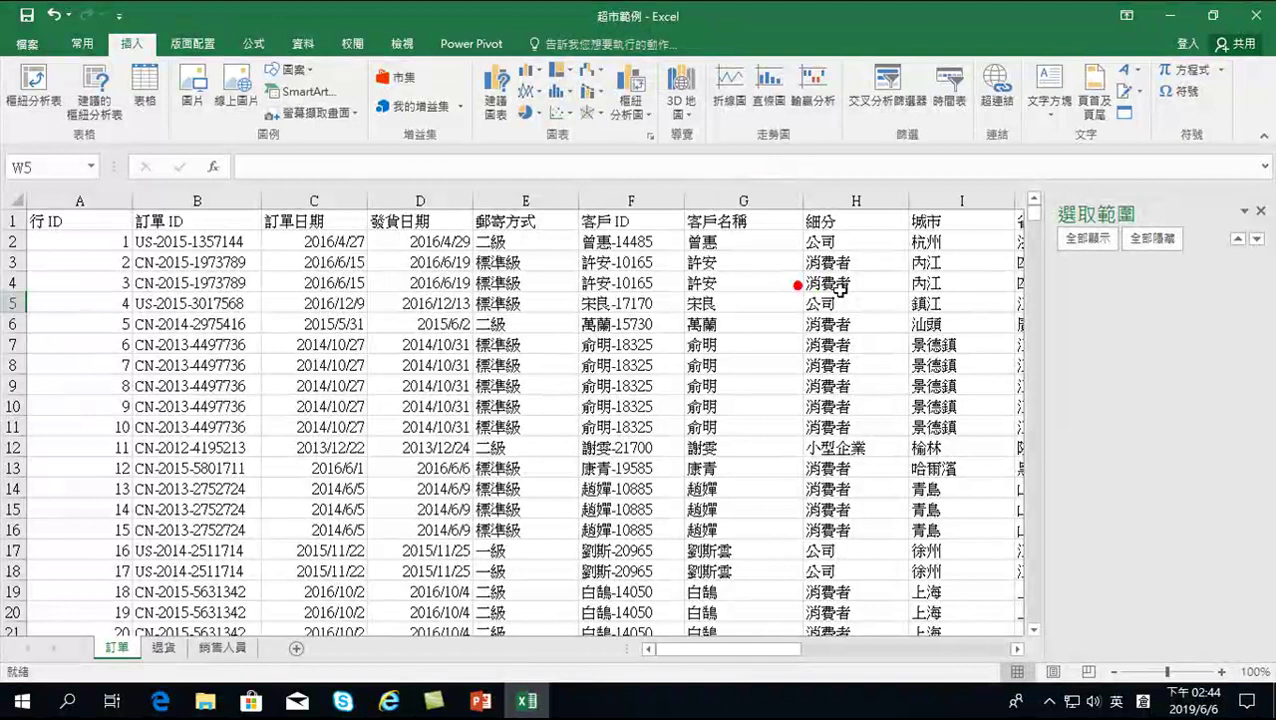
click(714, 282)
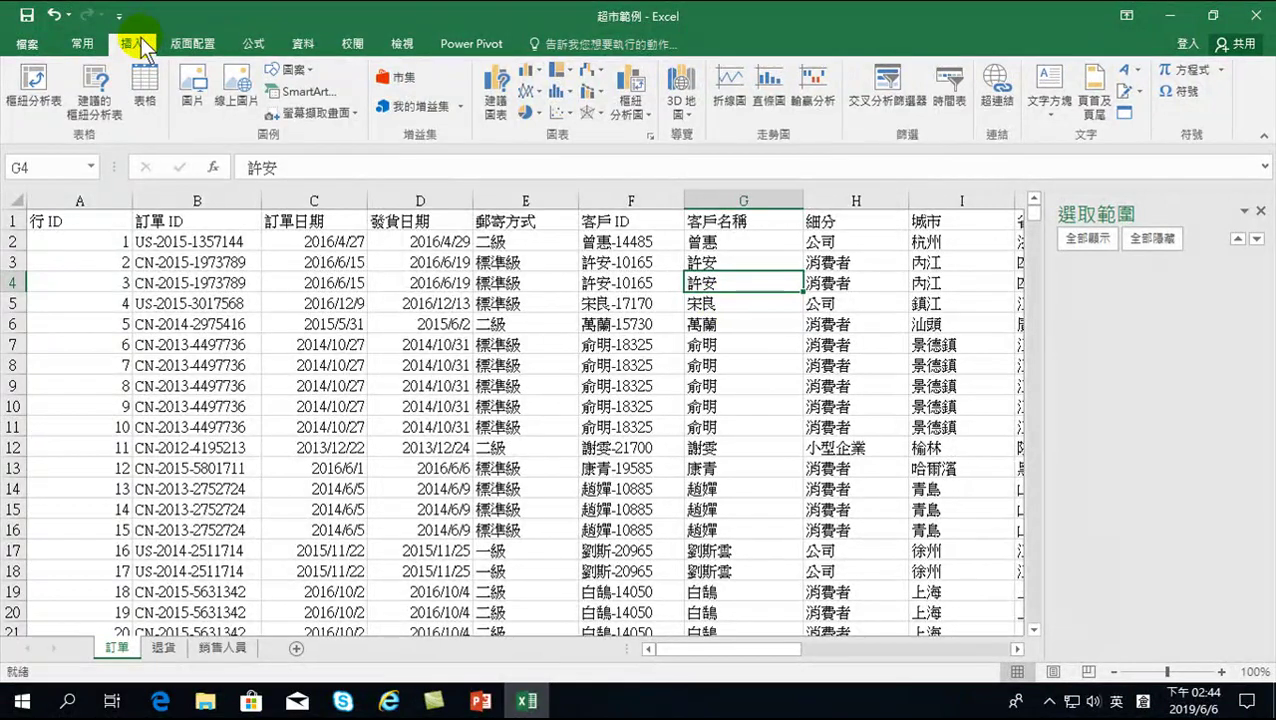
Create a PivotTable on a new sheet with 訂單日期 grouped by year as rows.
click(30, 85)
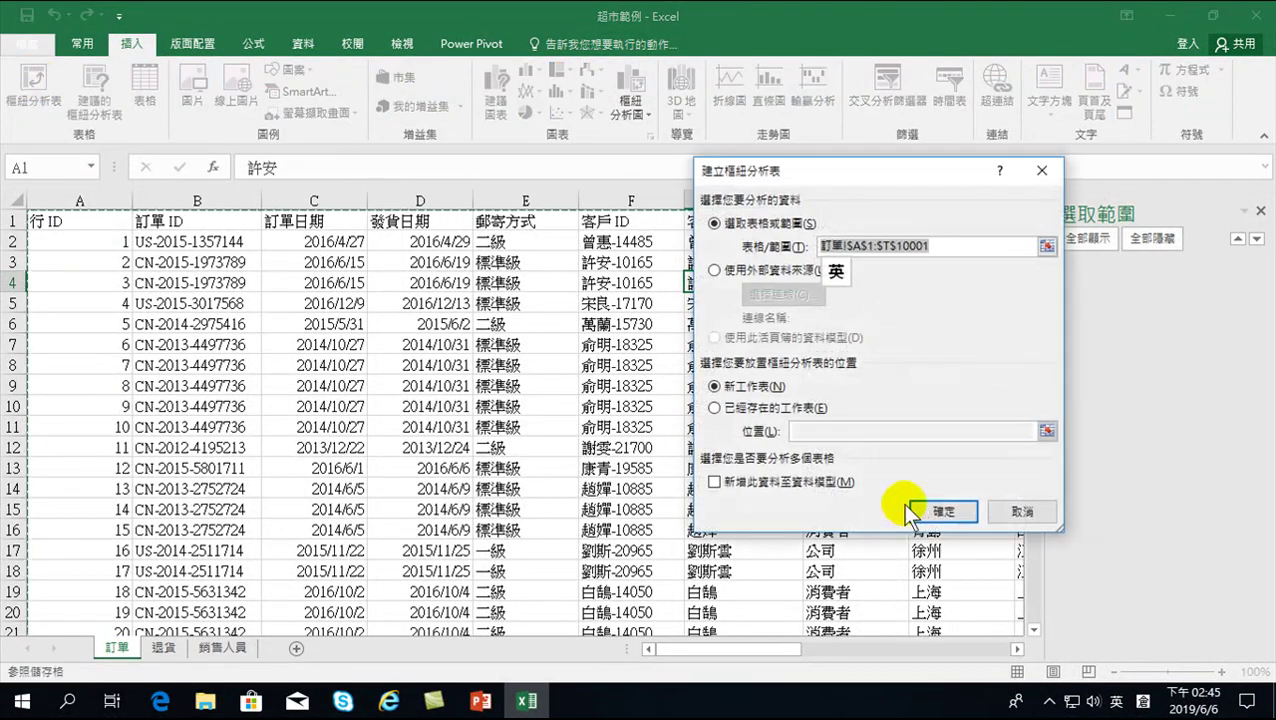
click(940, 520)
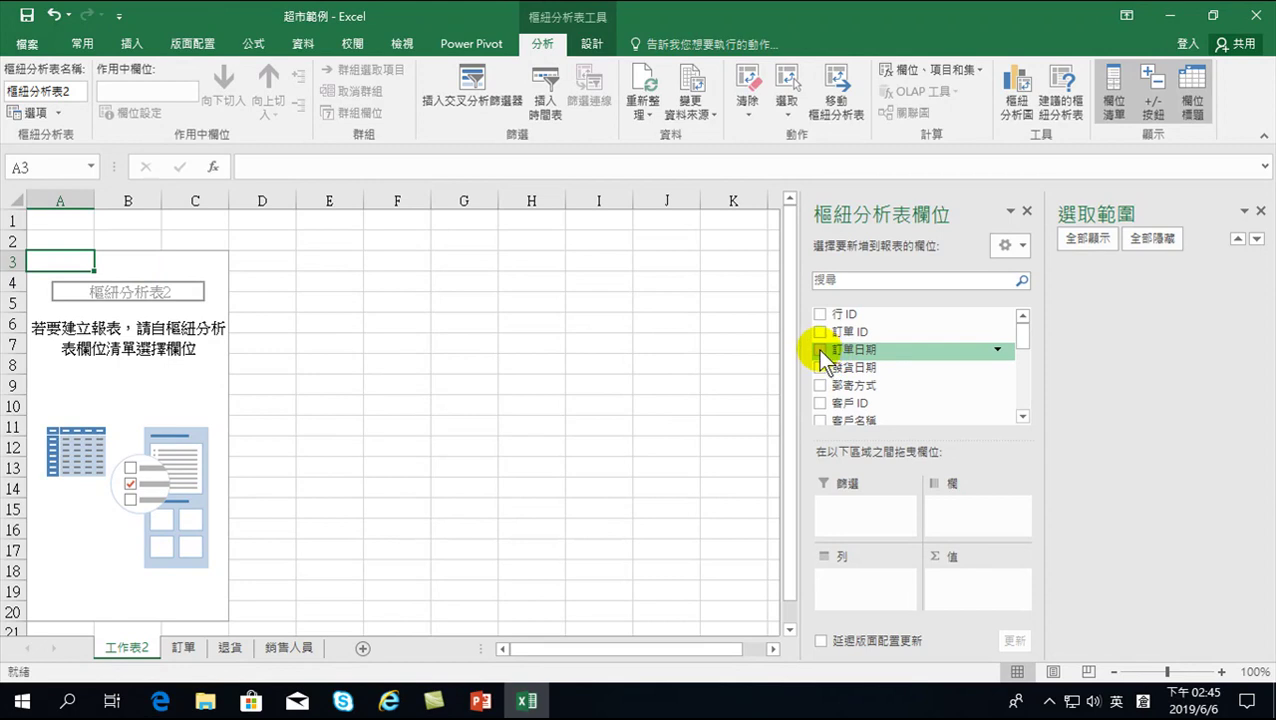
click(820, 349)
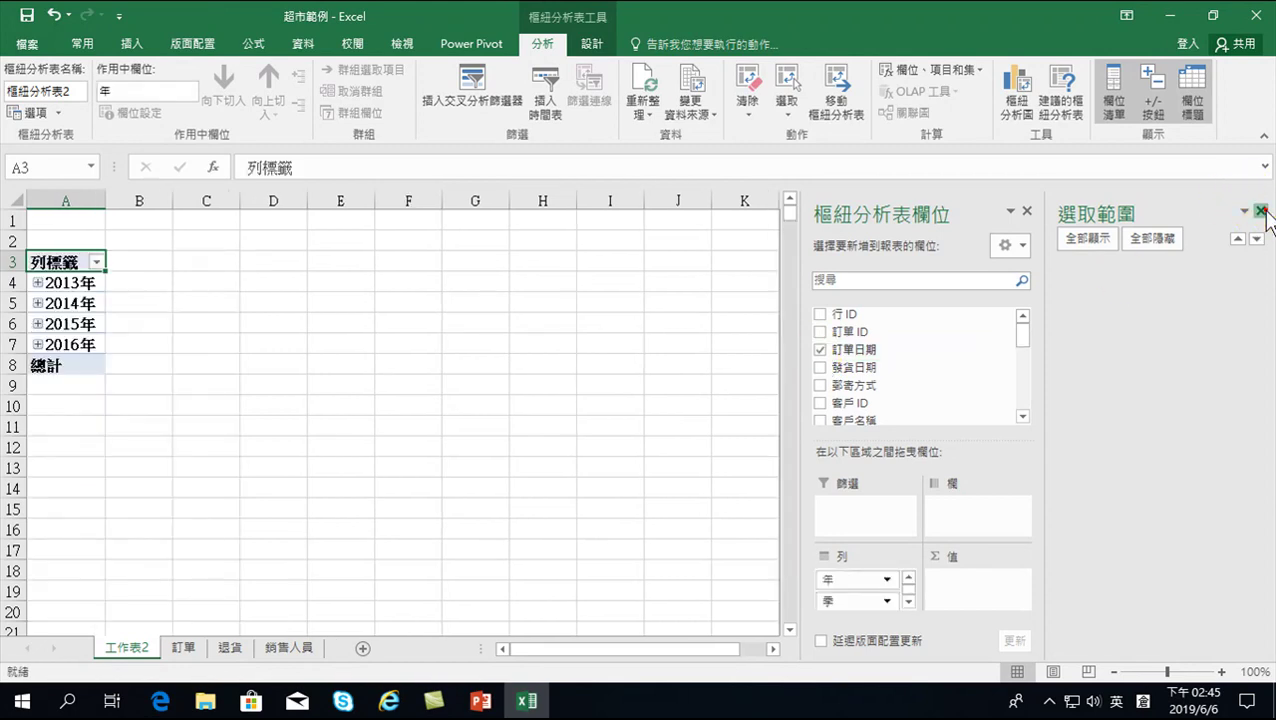
click(1262, 211)
Add summed 銷售額 as values and select the year rows and sales in A3:B7.
click(1257, 416)
click(1257, 416)
click(1257, 416)
click(1257, 416)
click(1257, 416)
click(1257, 416)
click(1257, 416)
click(1257, 416)
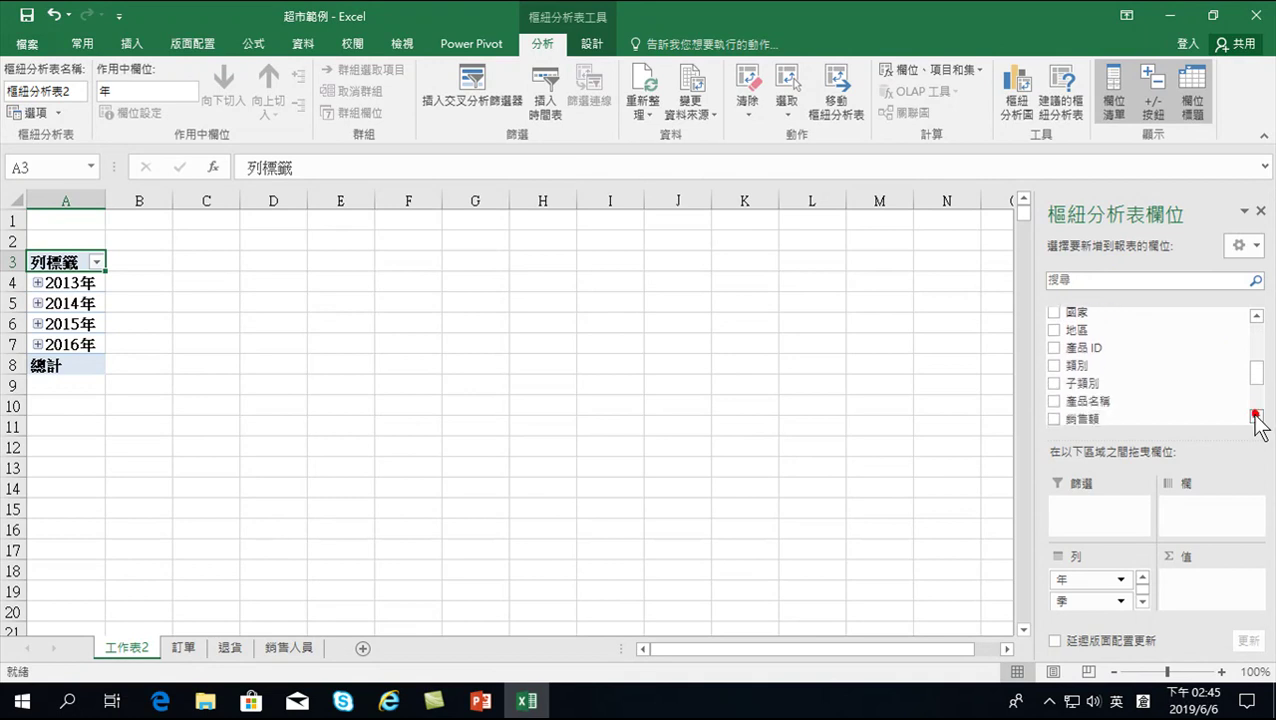
click(1257, 416)
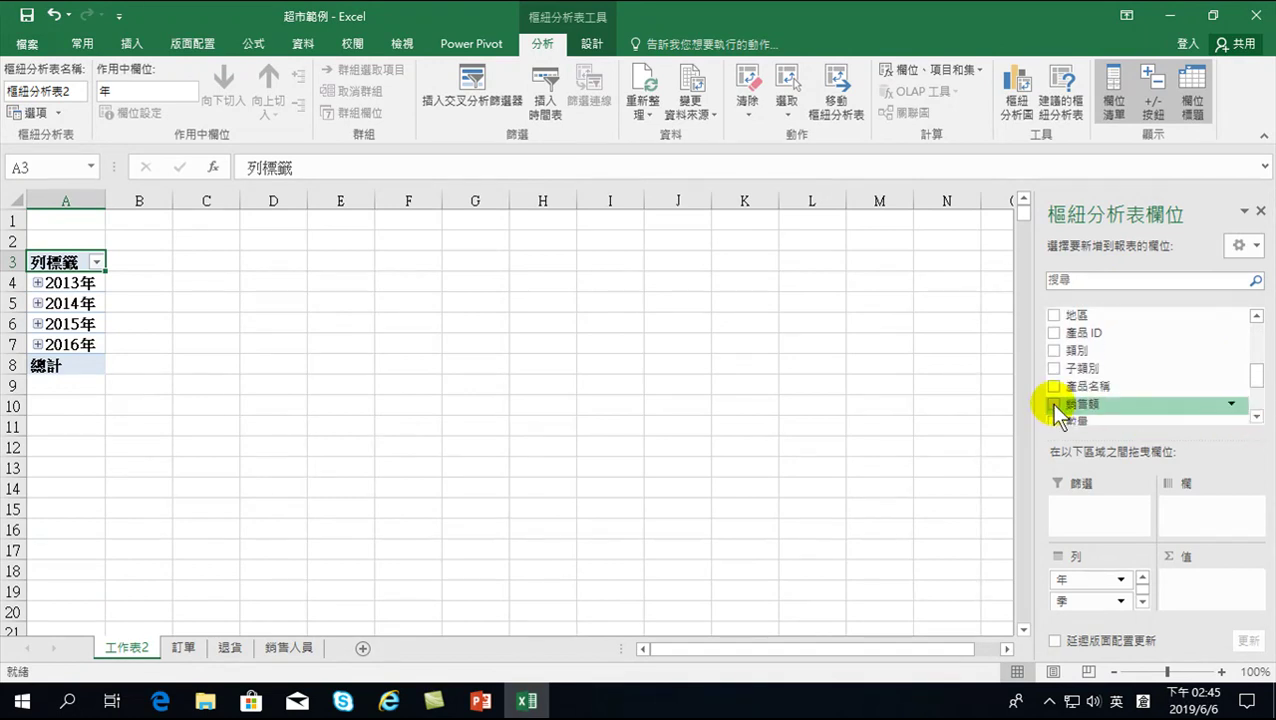
click(1055, 406)
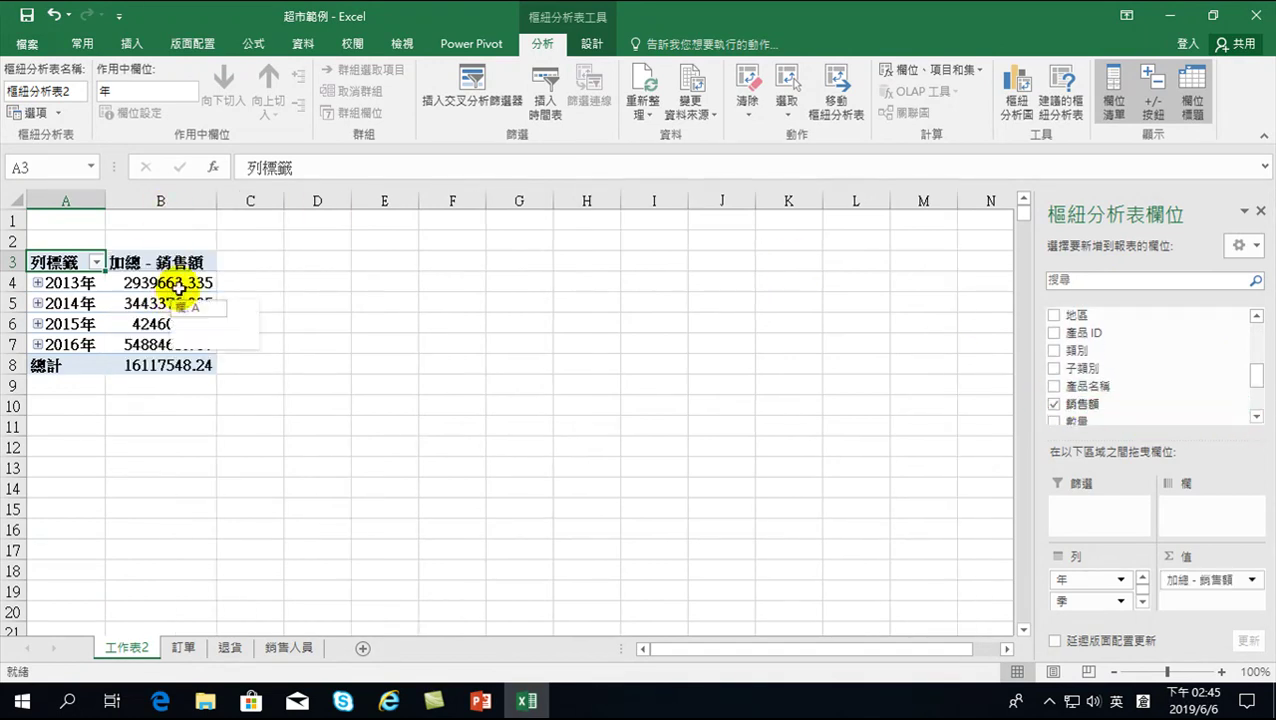
drag(62, 265, 170, 344)
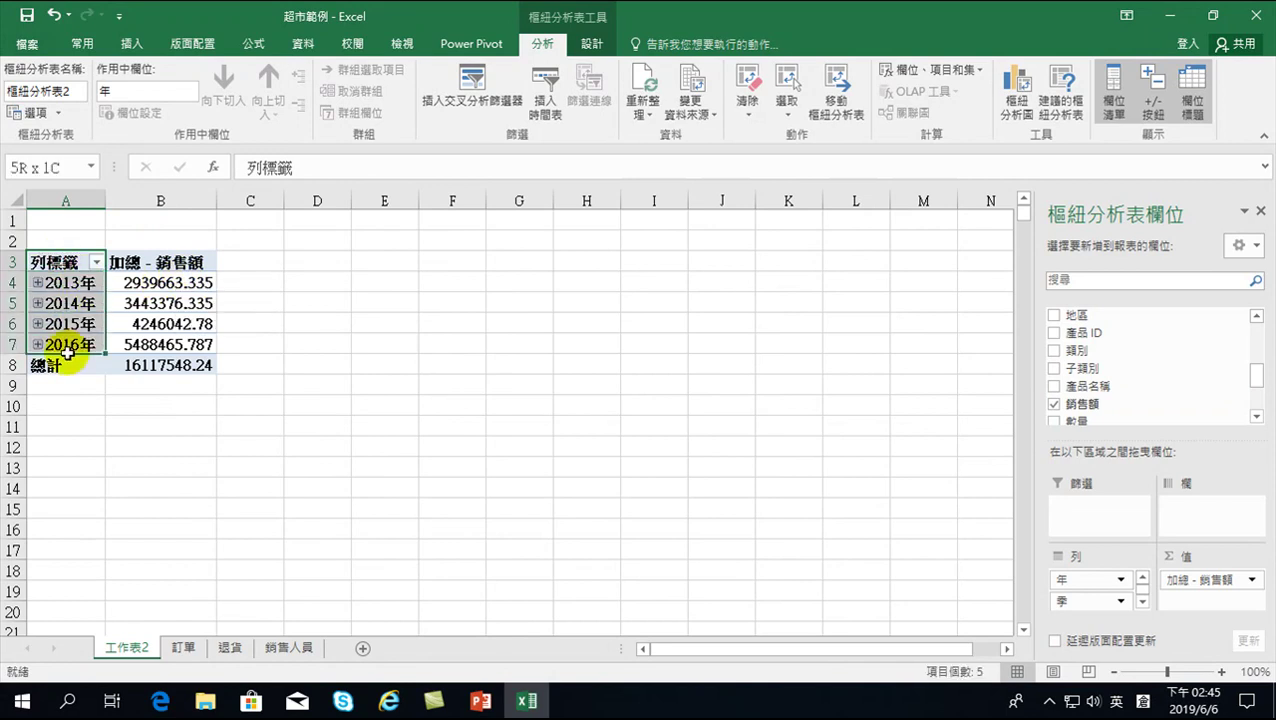
Copy A3:B7 and paste it into D3 as values only, then select cell F5.
right_click(159, 310)
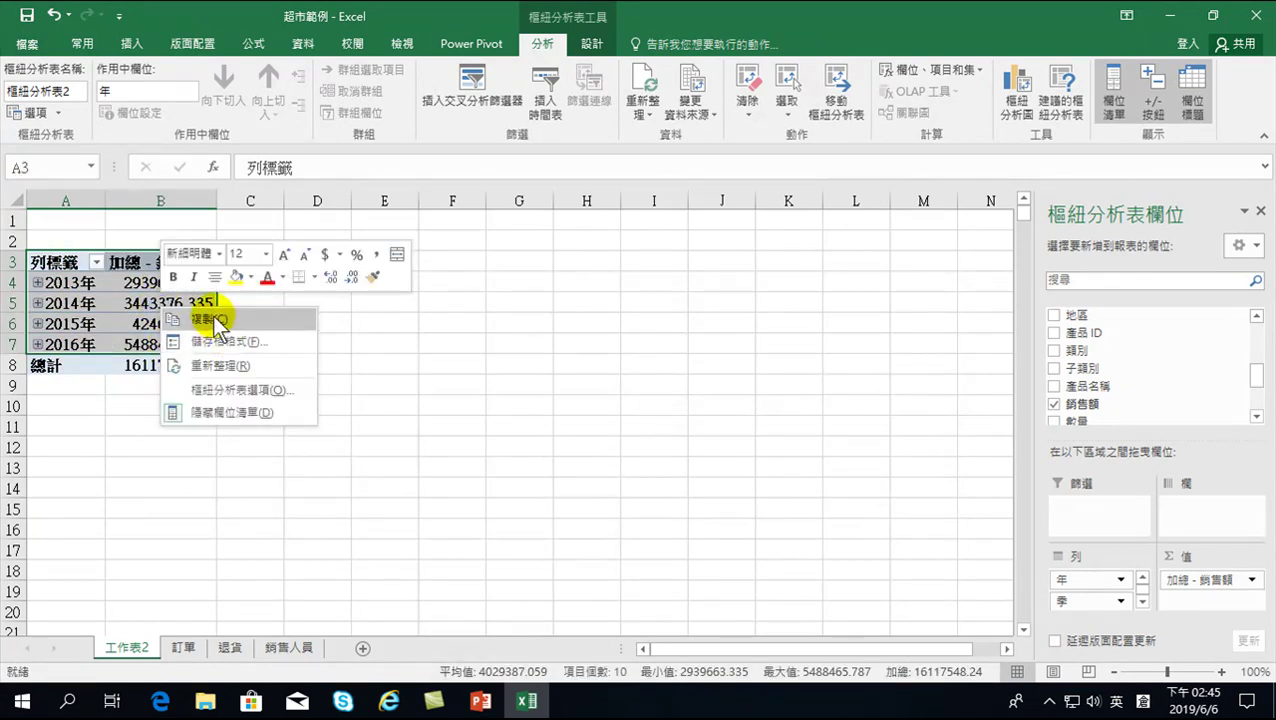
click(207, 319)
right_click(319, 262)
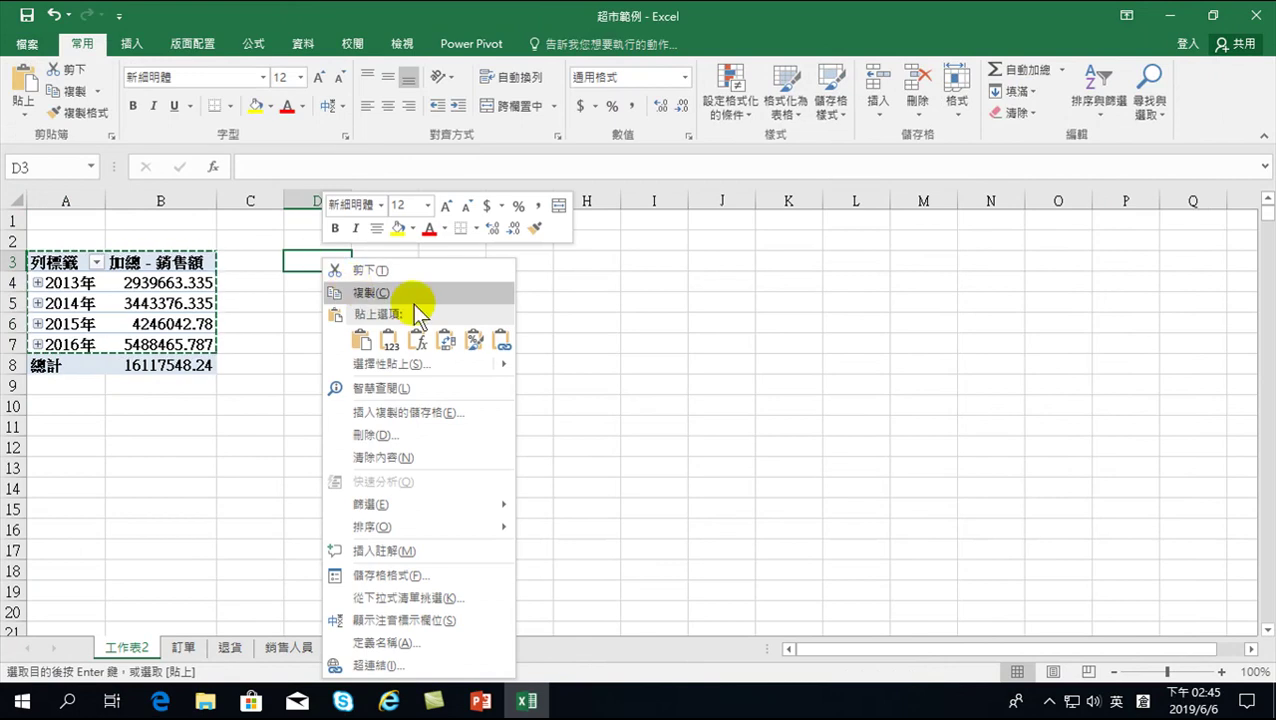
click(388, 364)
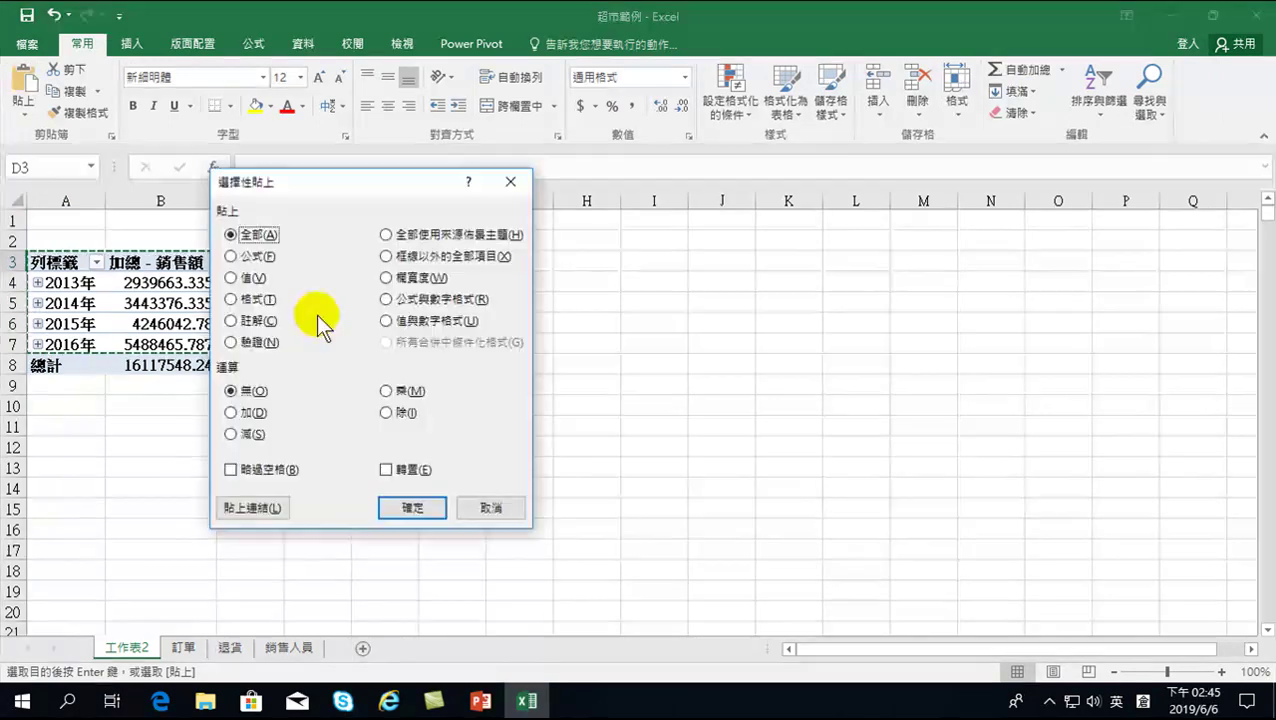
click(237, 277)
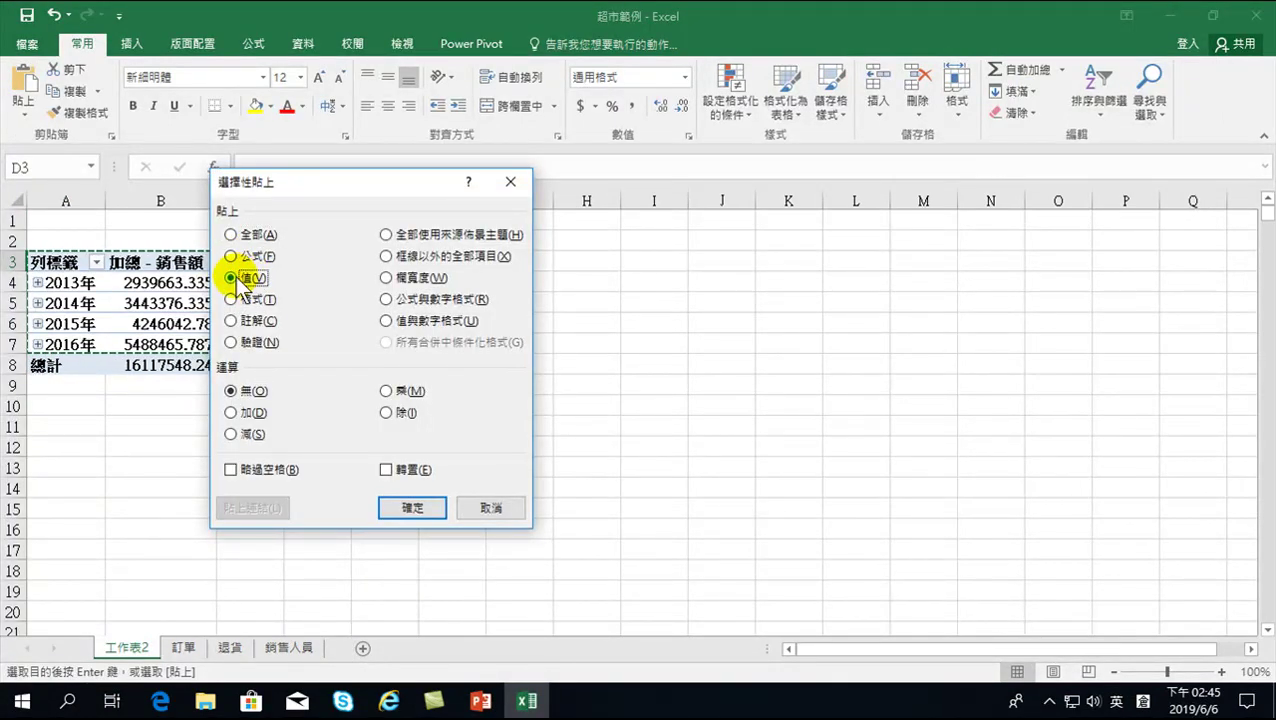
click(418, 510)
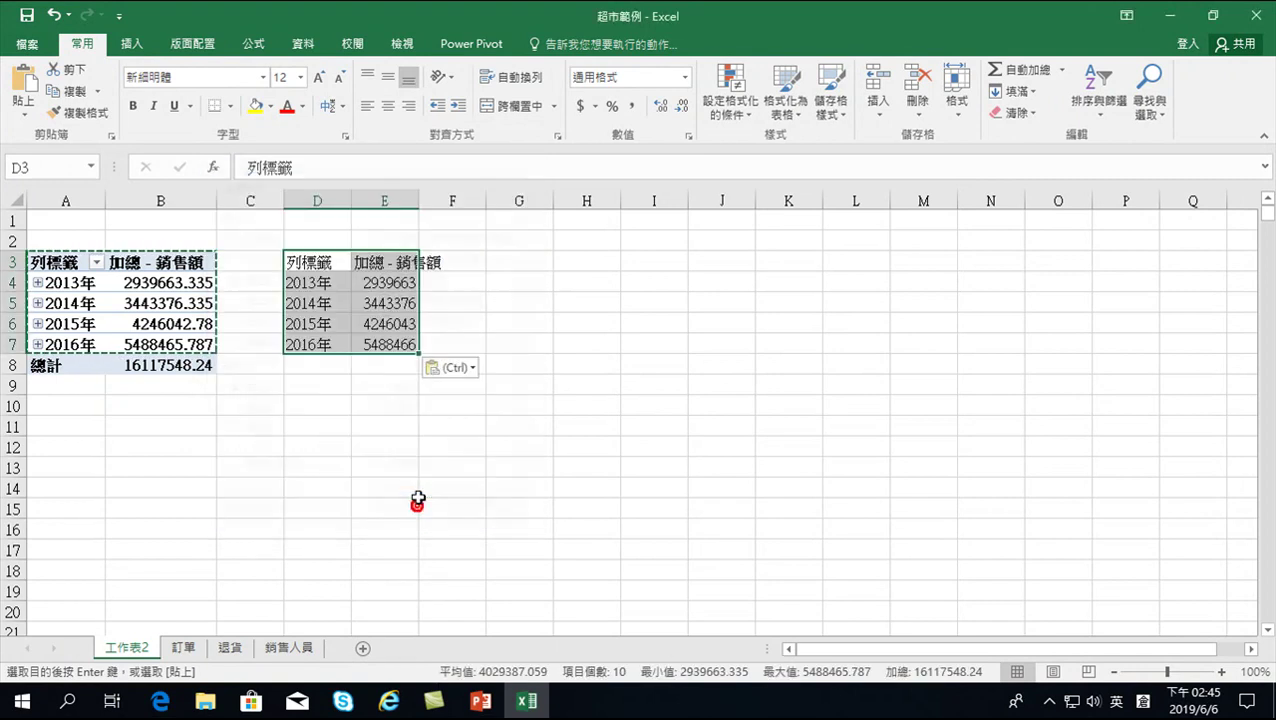
click(447, 279)
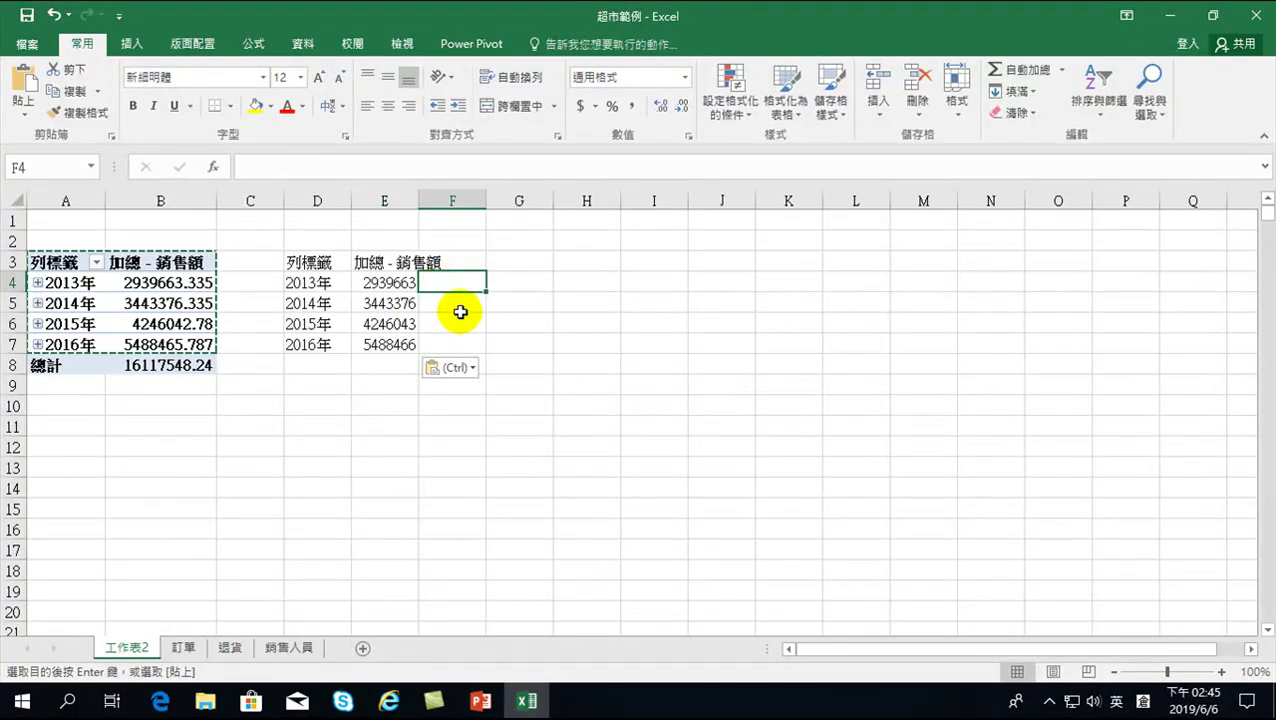
click(460, 312)
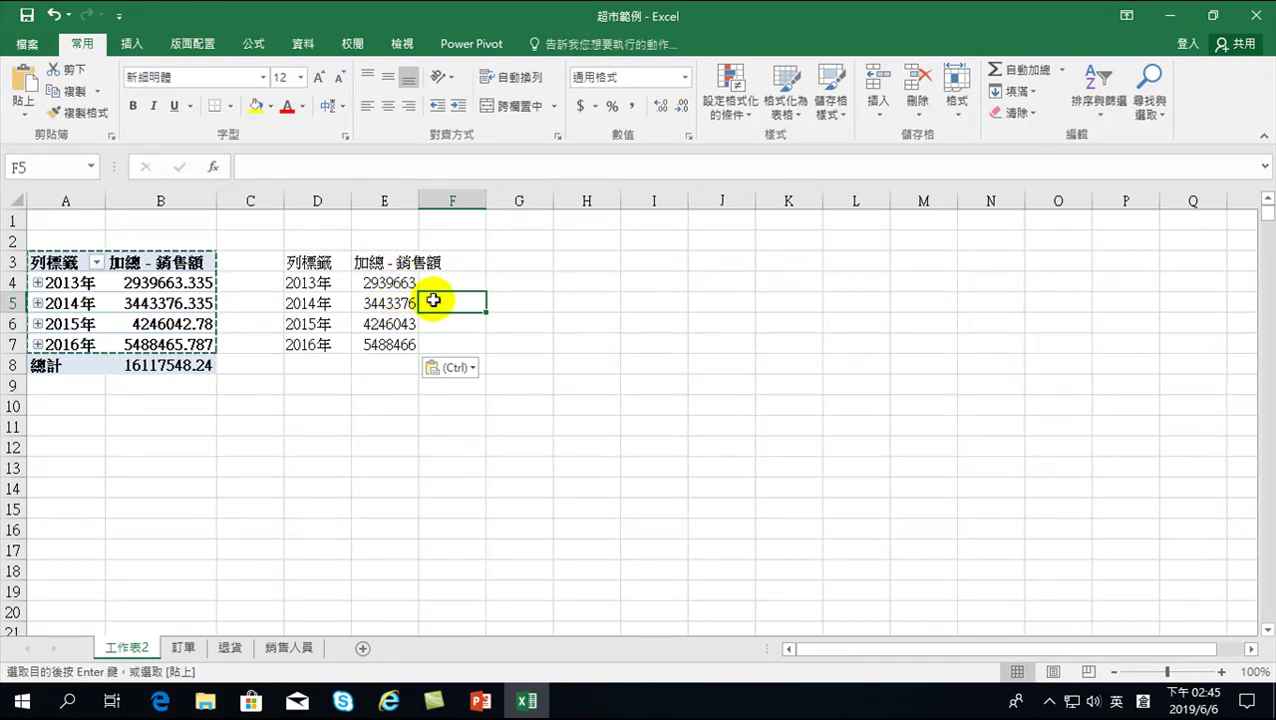
Enter =+E5-E4 in F5 and fill it down to F7 for each year's sales increase.
text(+)
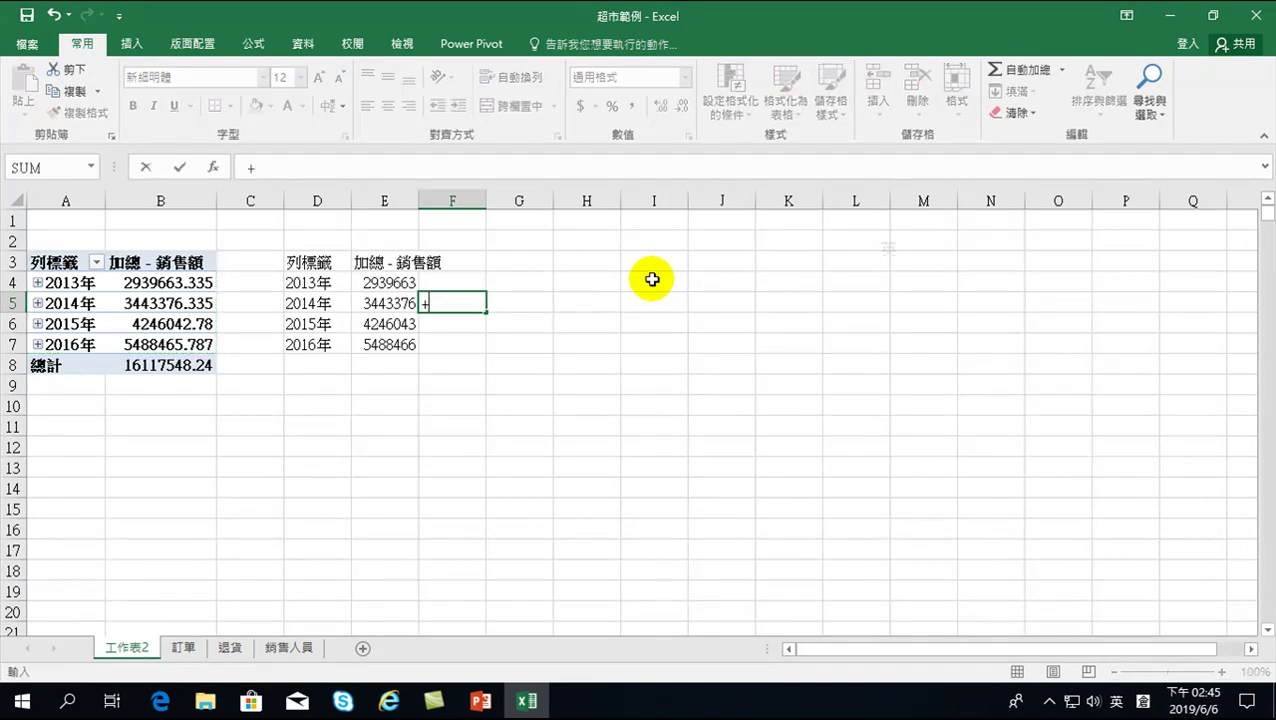
click(390, 302)
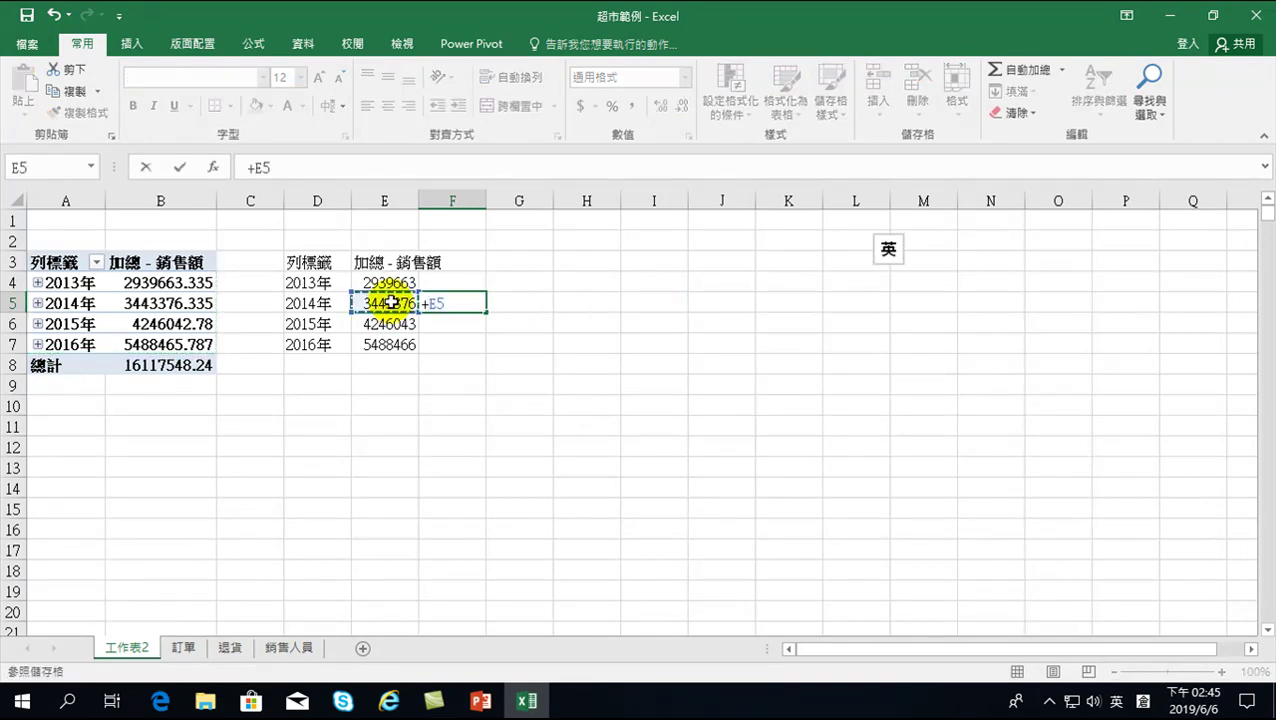
click(397, 283)
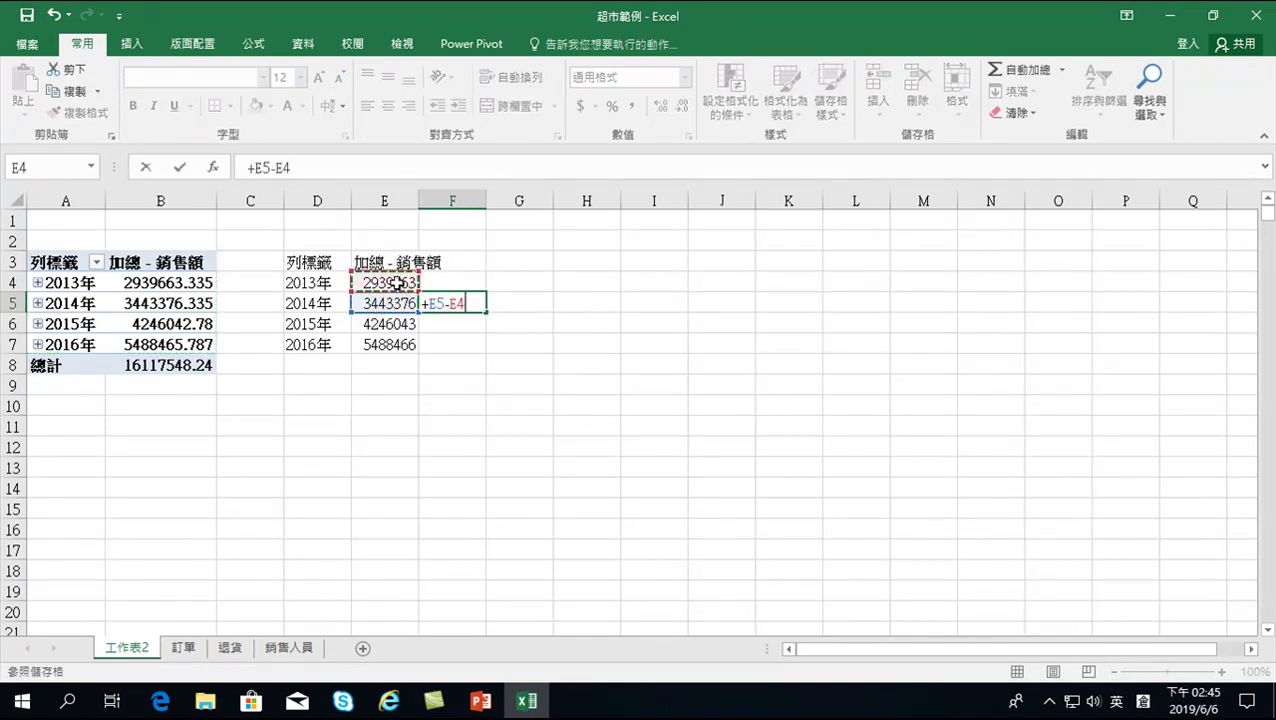
key(Return)
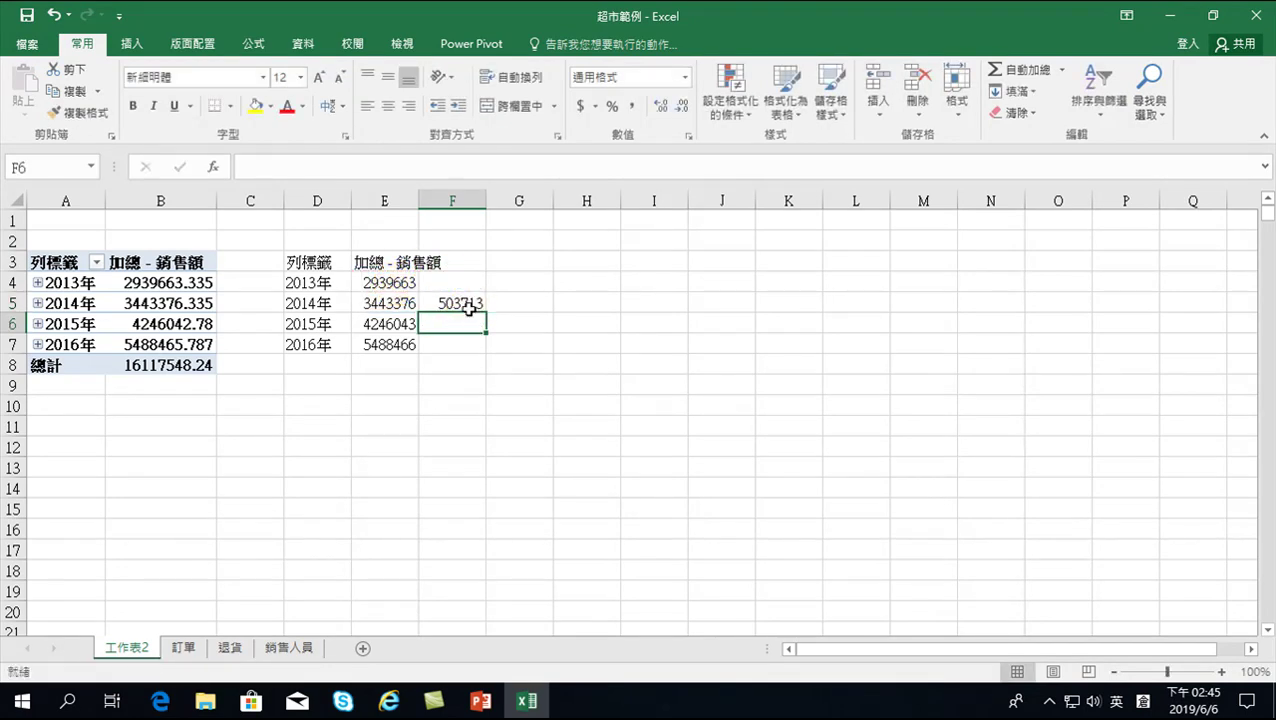
click(468, 305)
drag(486, 313, 485, 350)
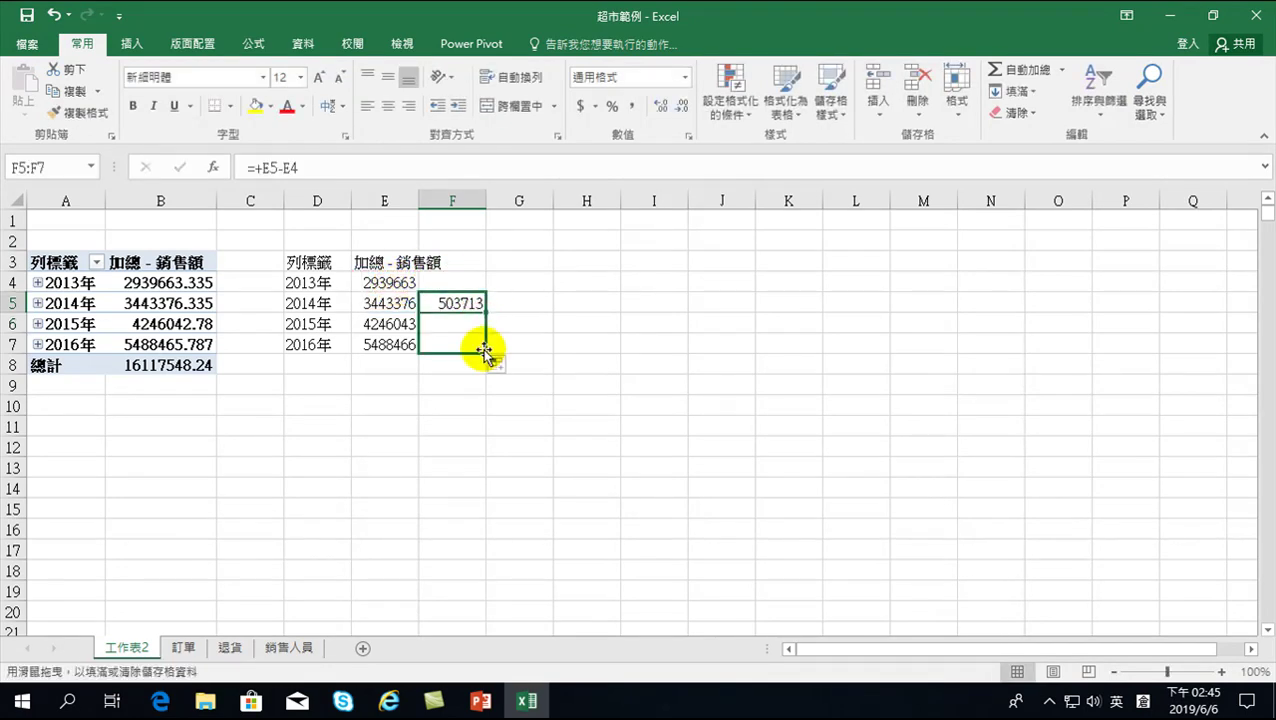
Set F4 to =+E4 so it shows 2013's sales of 503713.
click(447, 279)
text(+)
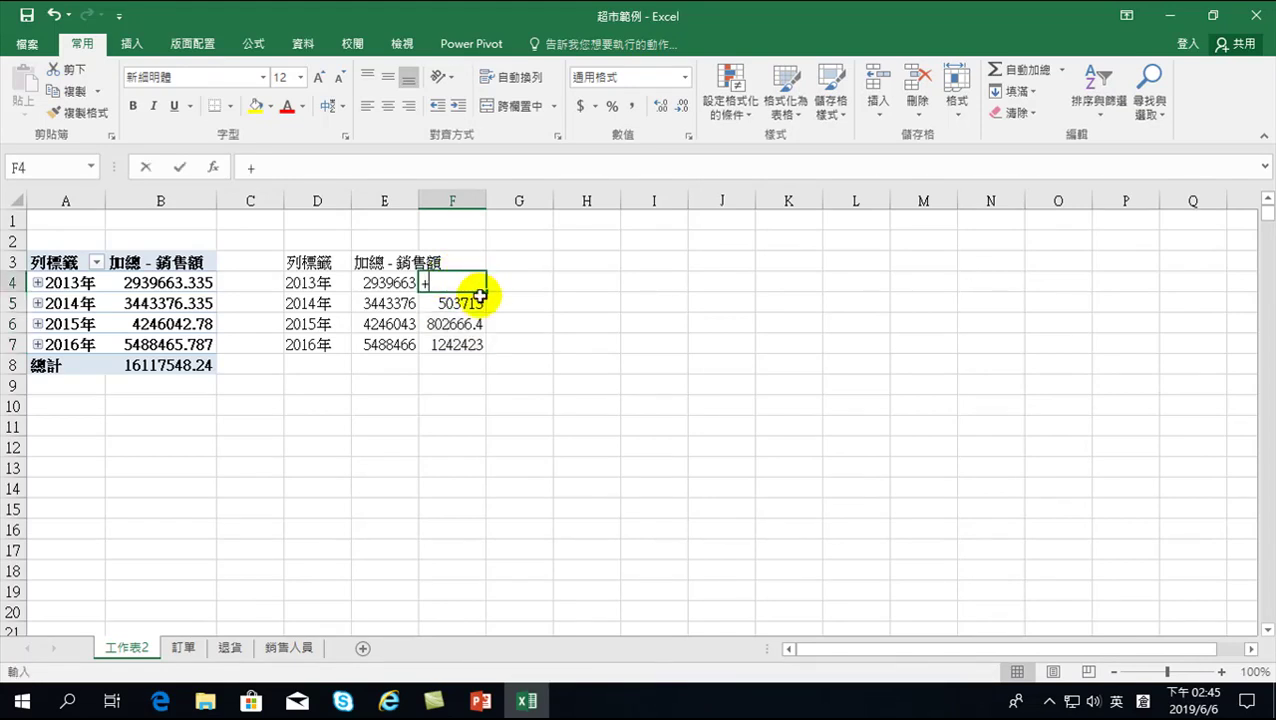
click(365, 283)
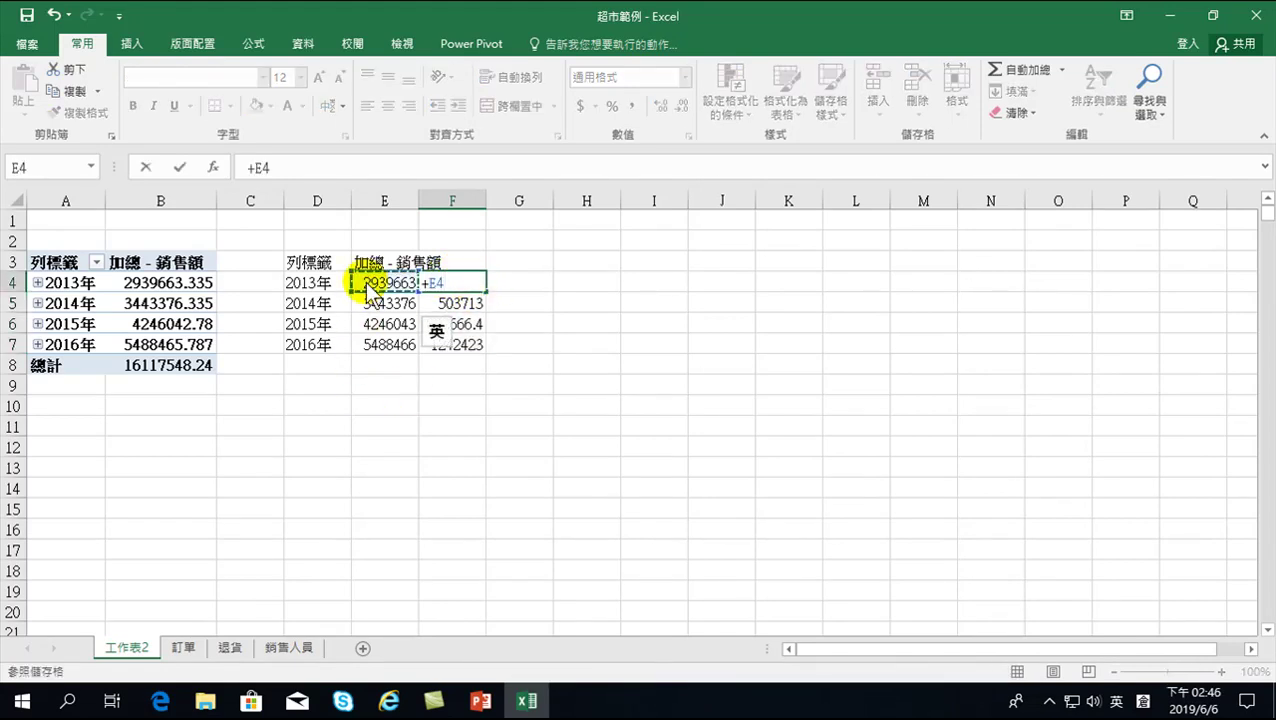
key(Return)
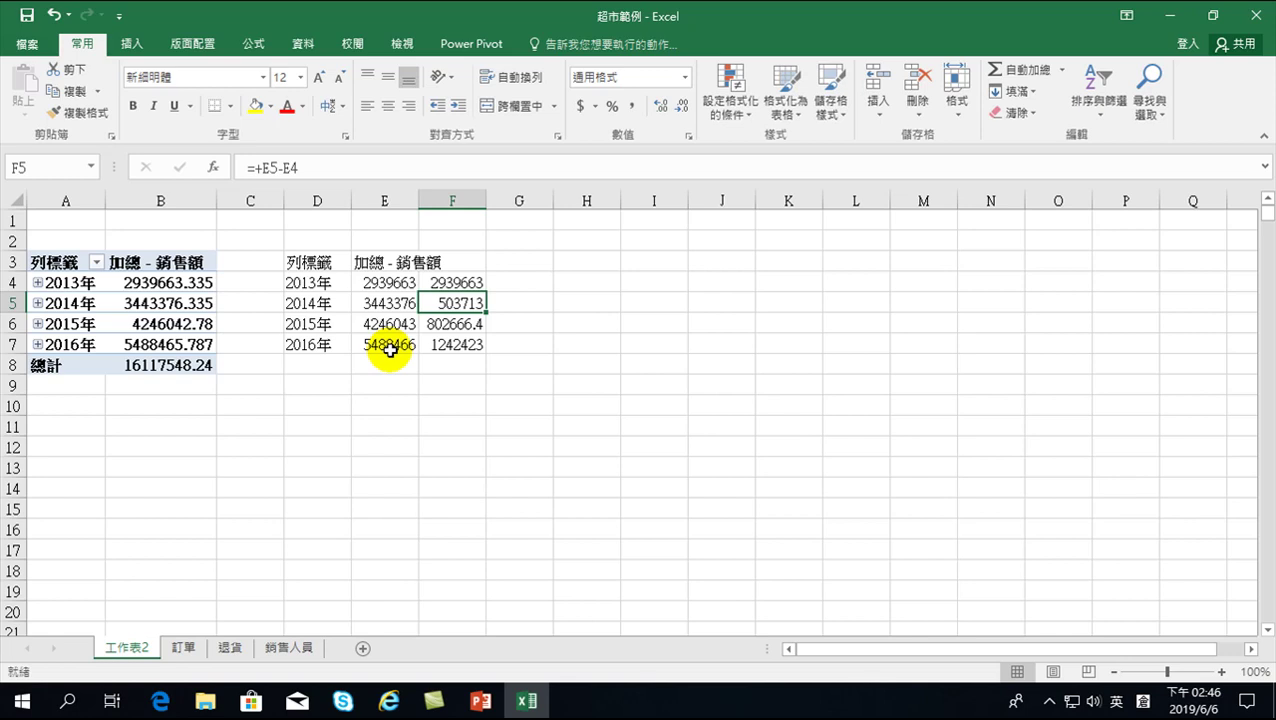
click(310, 260)
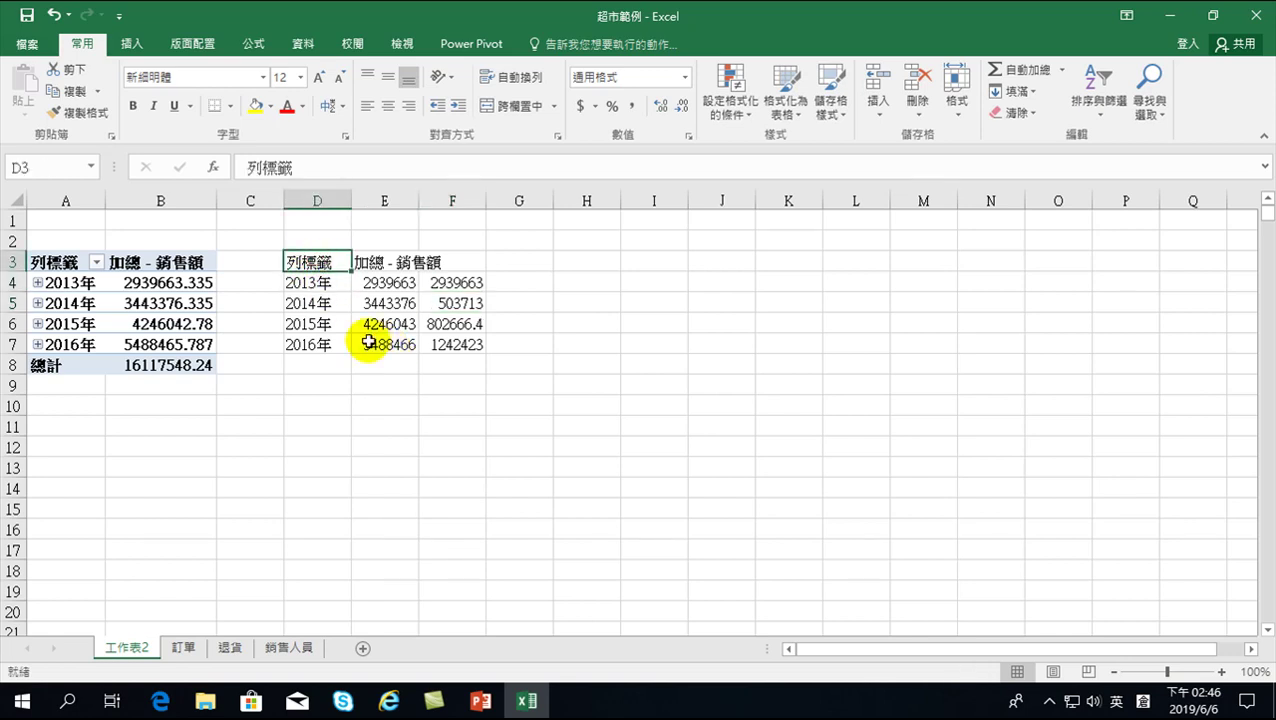
Rename the D3 heading to 年.
text(oq)
key(space)
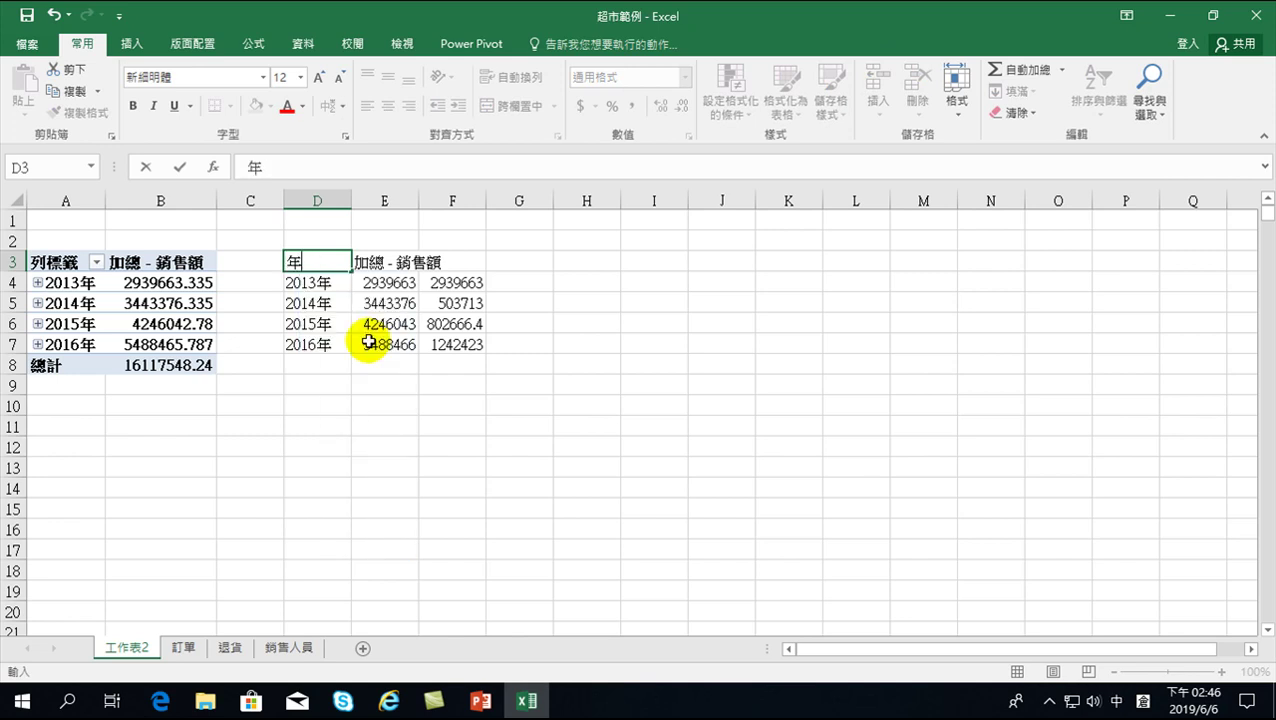
key(Return)
drag(318, 262, 319, 333)
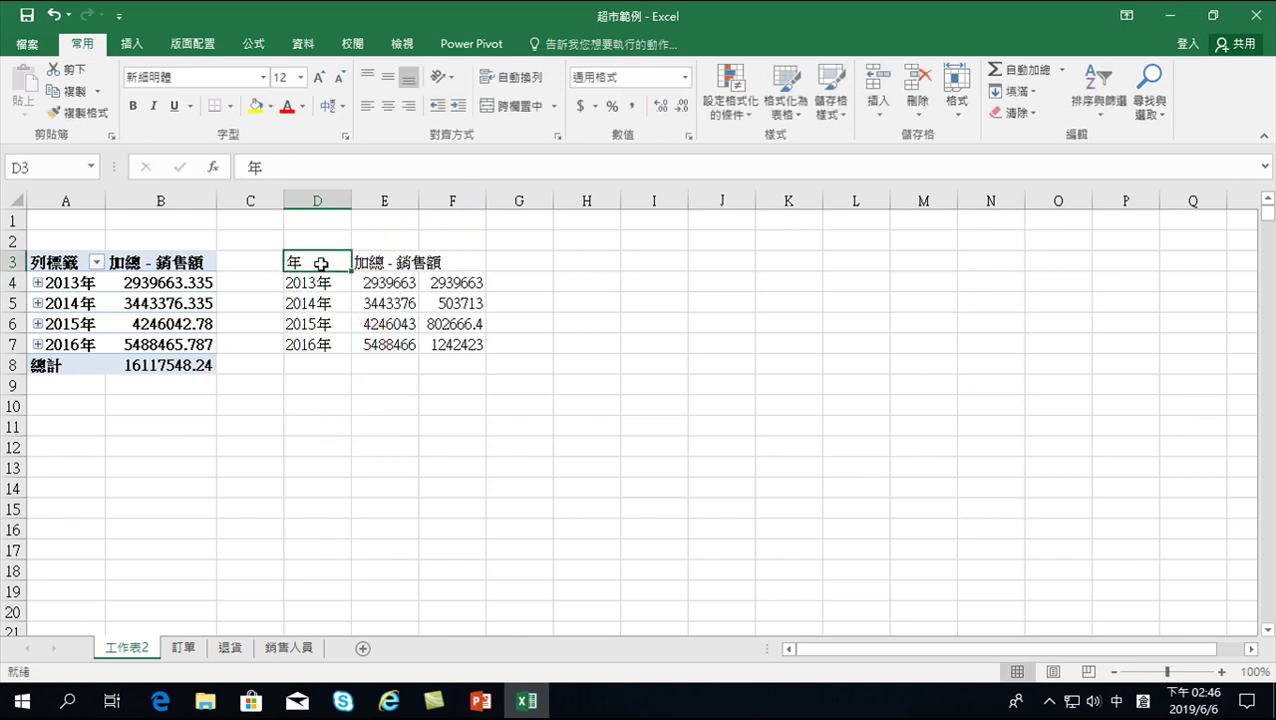
Head column F with 銷售額 and select D3:D7 together with F3:F7.
click(461, 264)
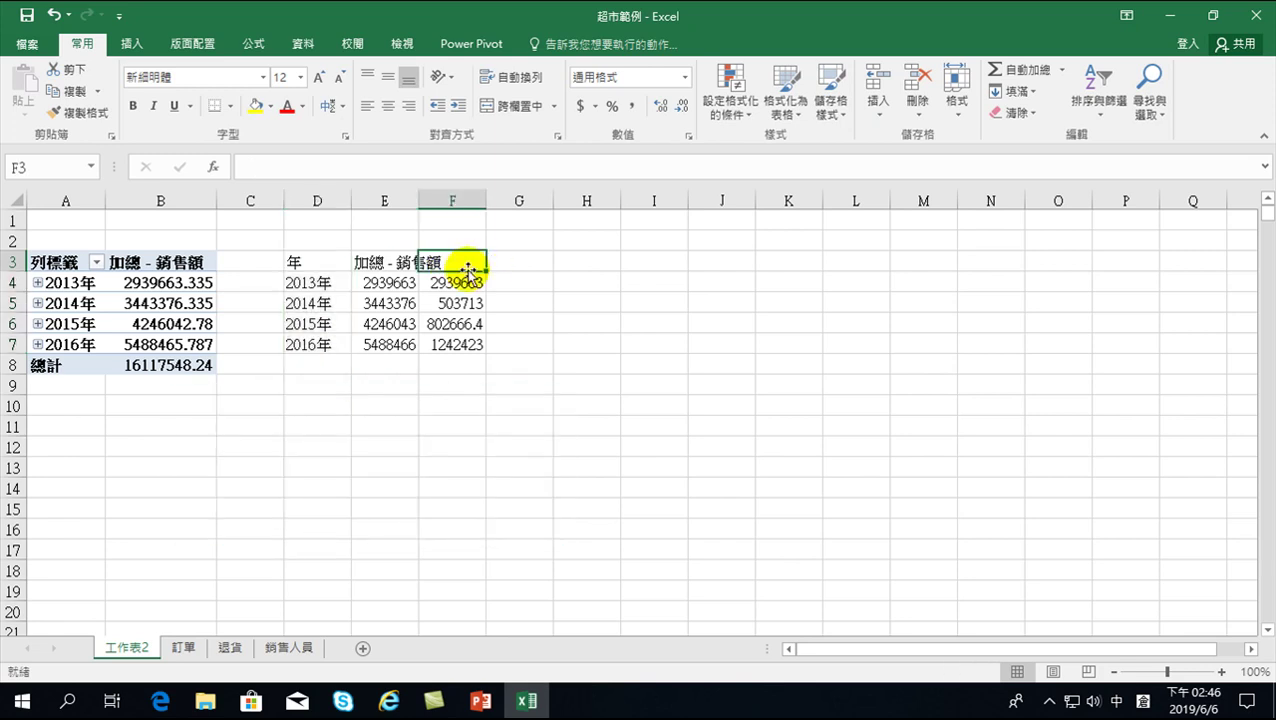
text(金火月)
key(space)
text(人)
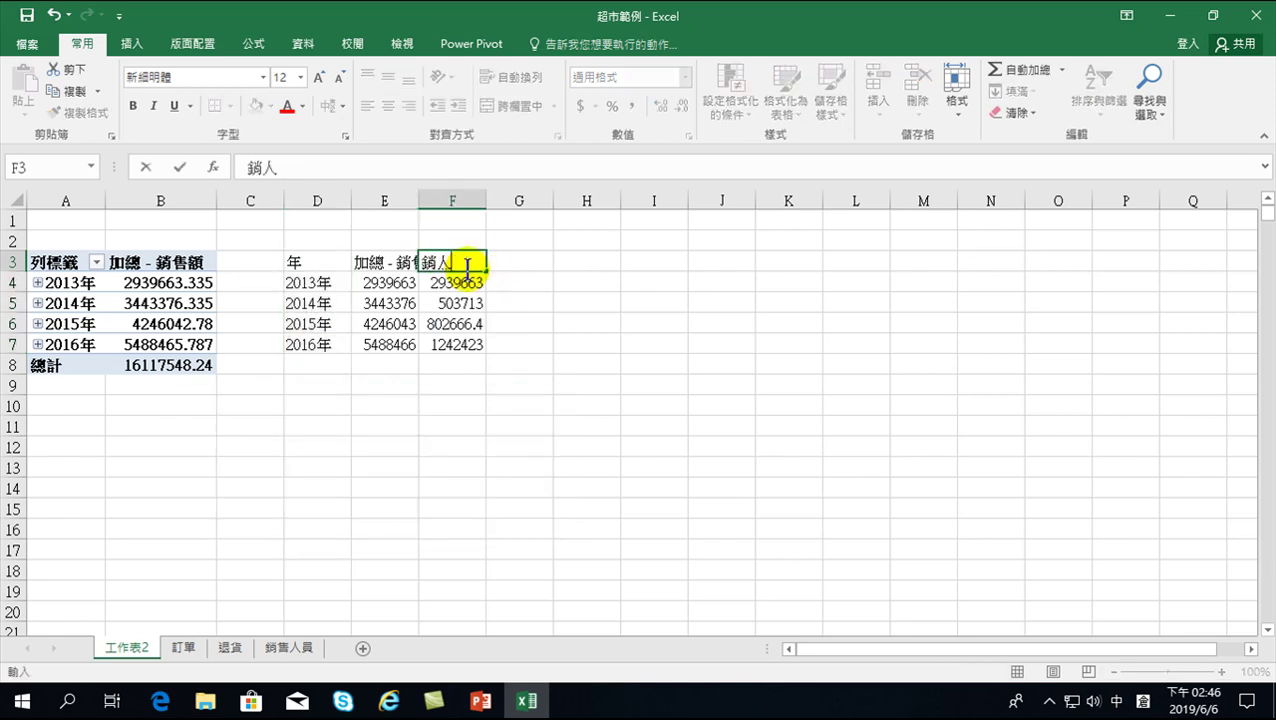
key(space)
text(十)
key(space)
key(Return)
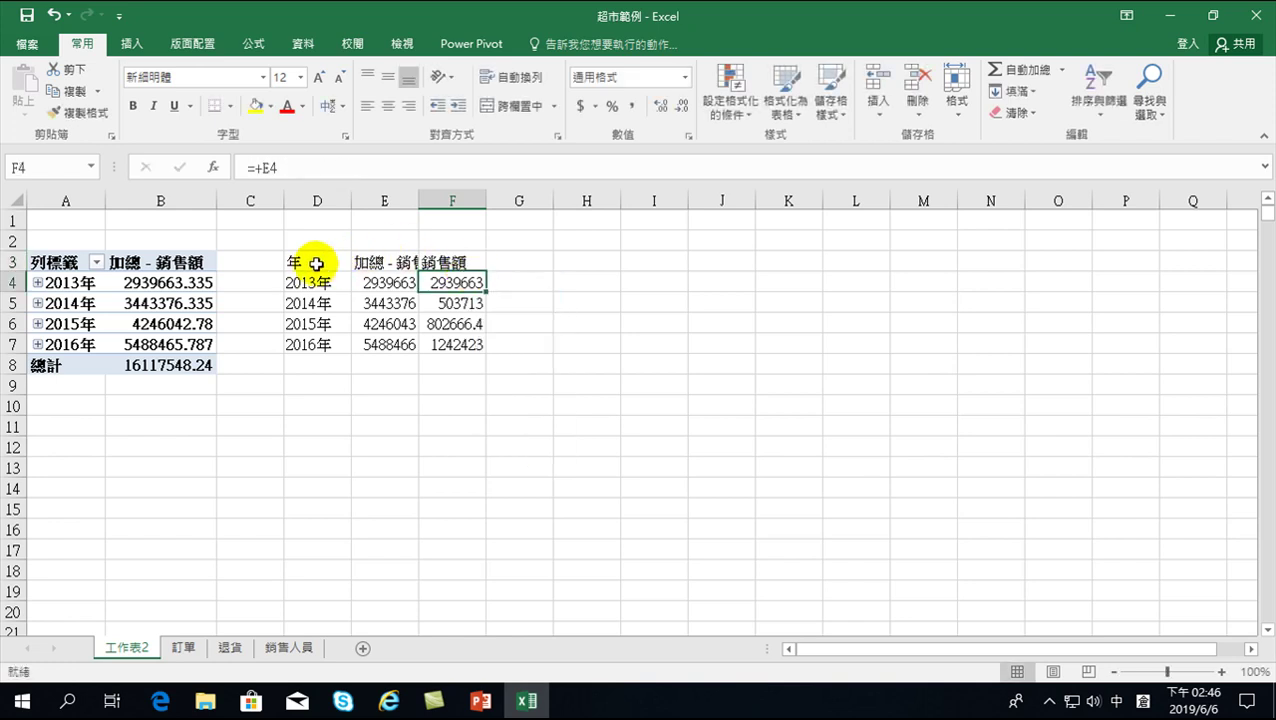
drag(316, 263, 313, 344)
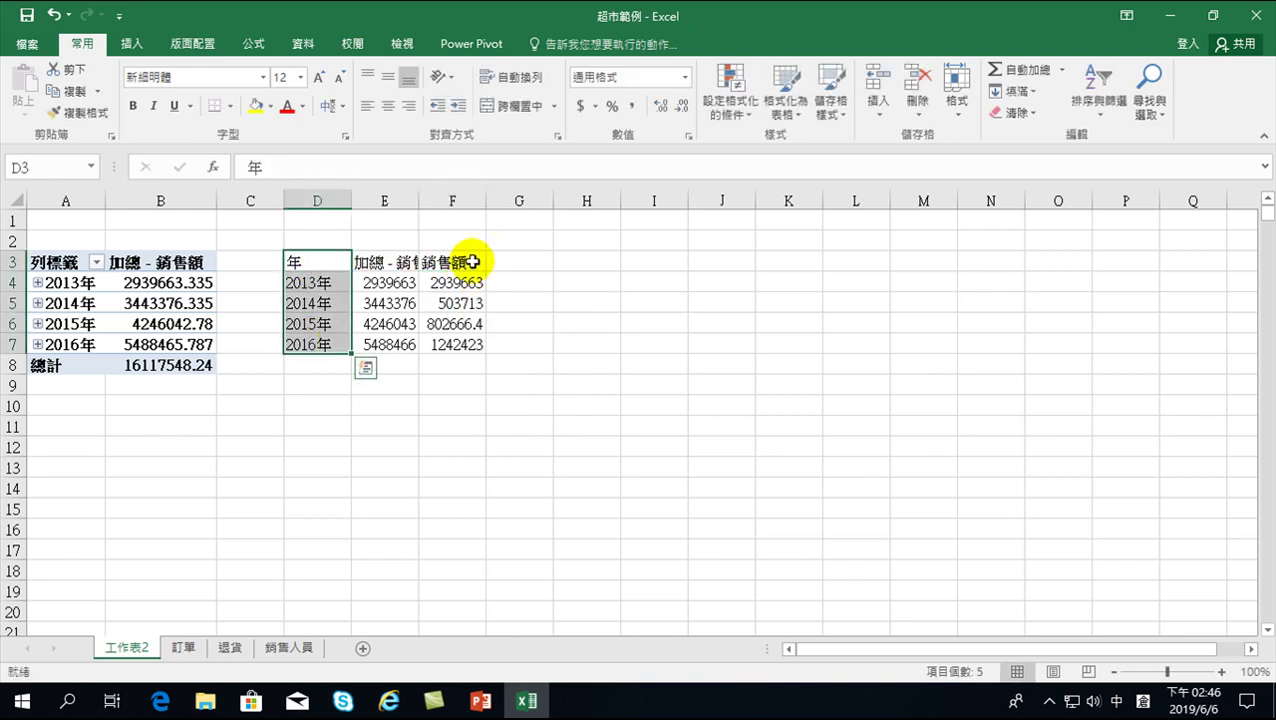
ctrl+drag(472, 262, 458, 344)
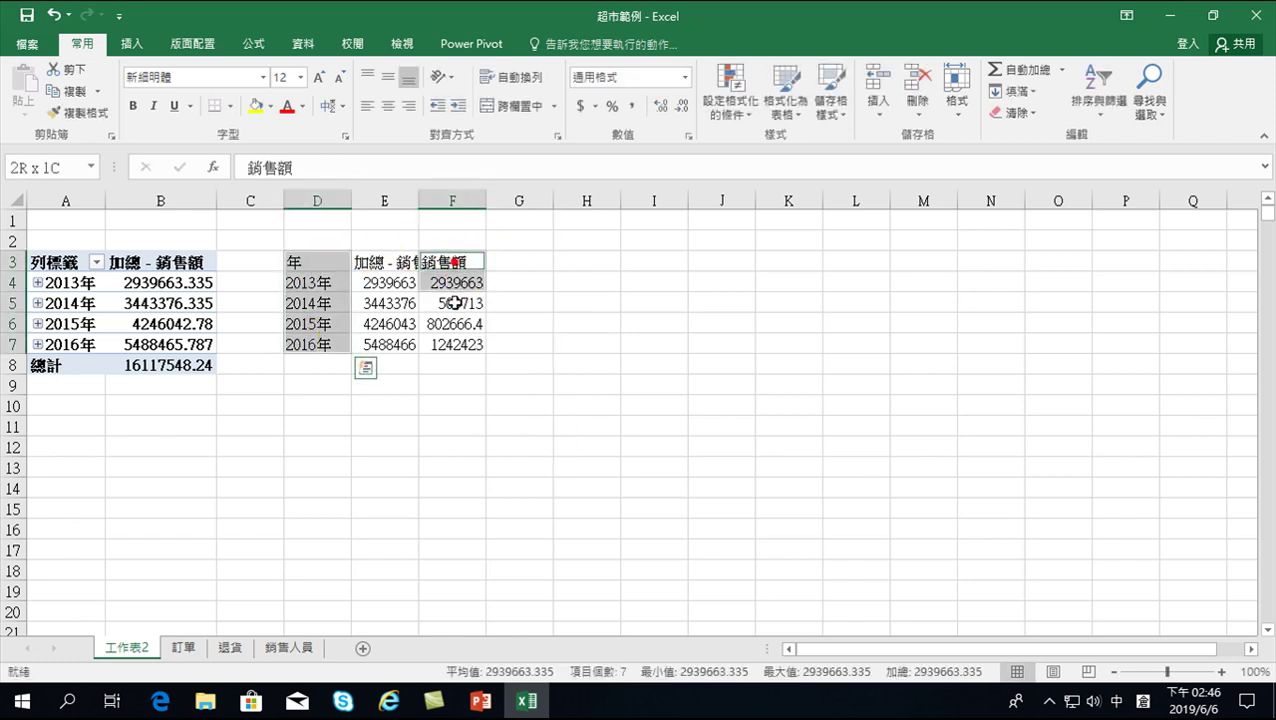
Insert a waterfall chart of 銷售額 for 2013–2016 and place it right of the table.
click(131, 47)
click(590, 71)
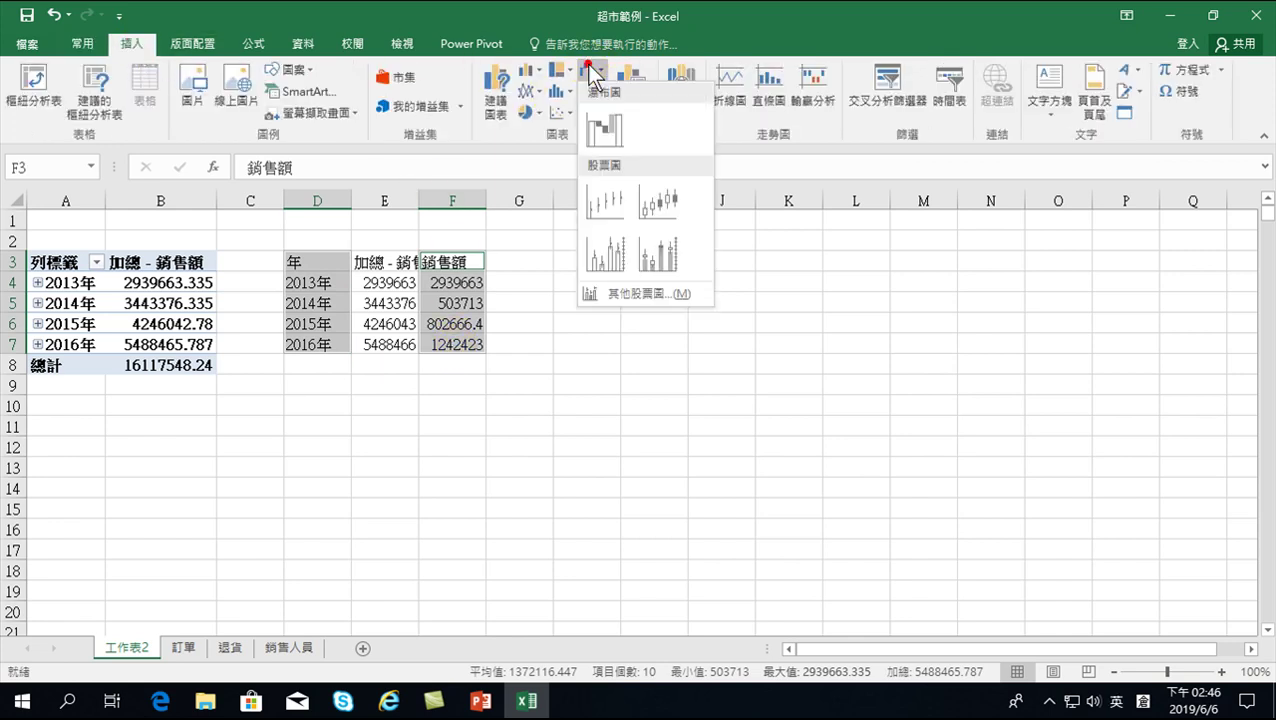
click(598, 132)
drag(531, 324, 641, 267)
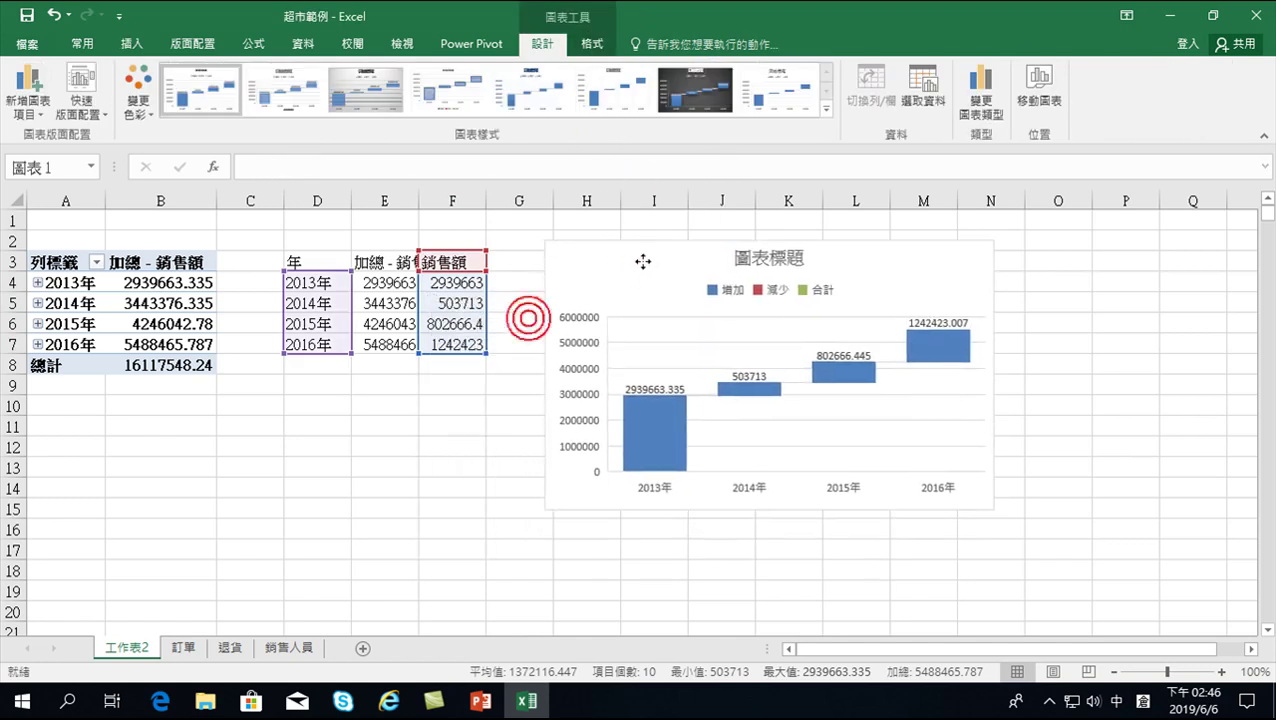
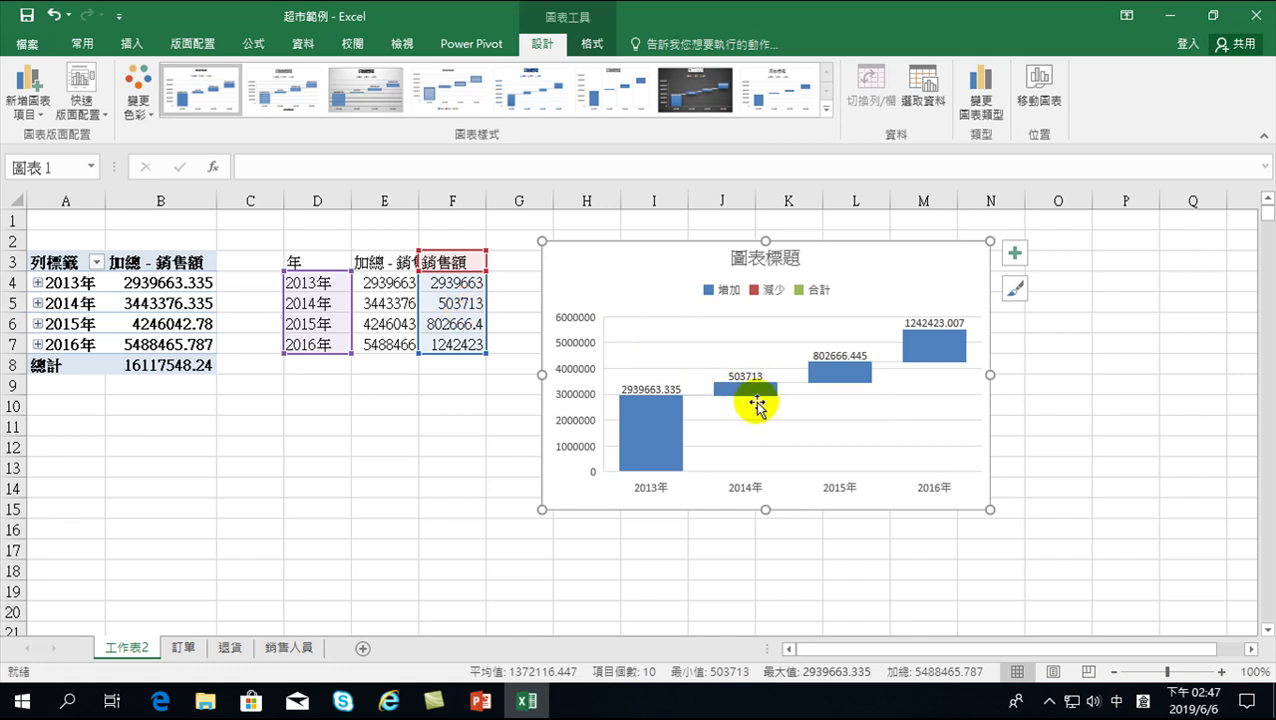
Type the label 合計 in D8 under 2016年.
mouse_move(835, 370)
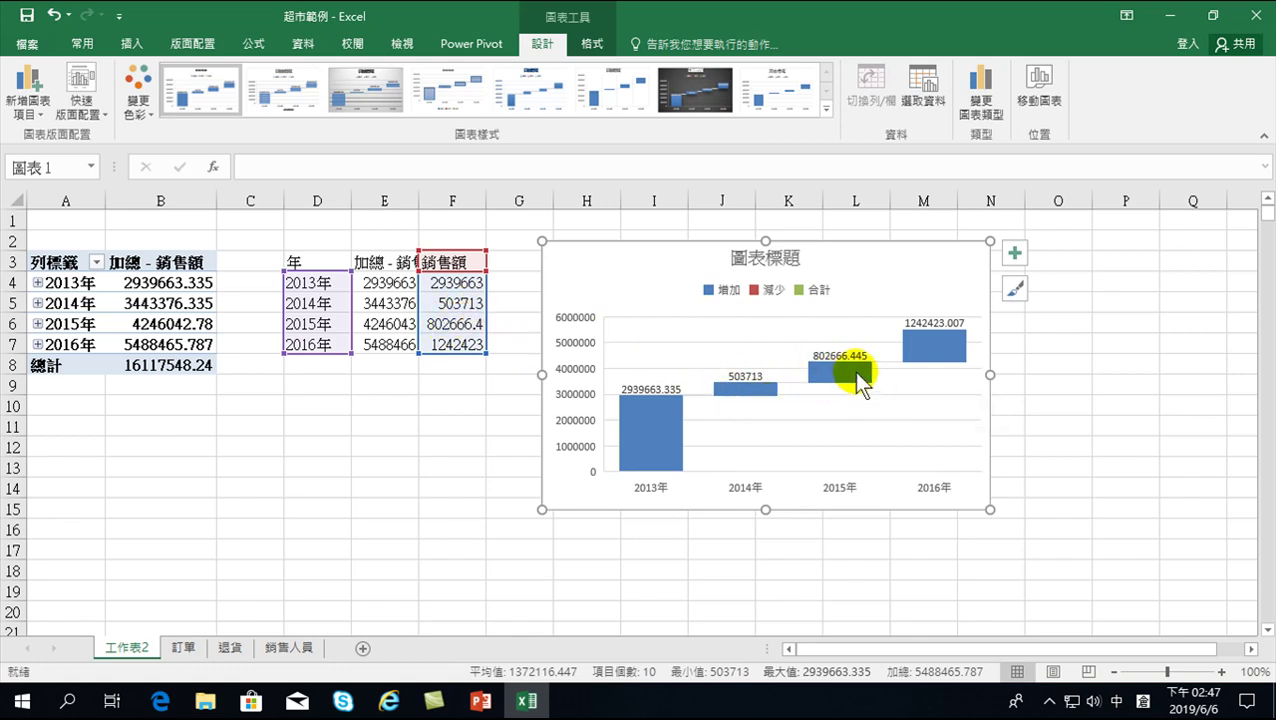
mouse_move(928, 350)
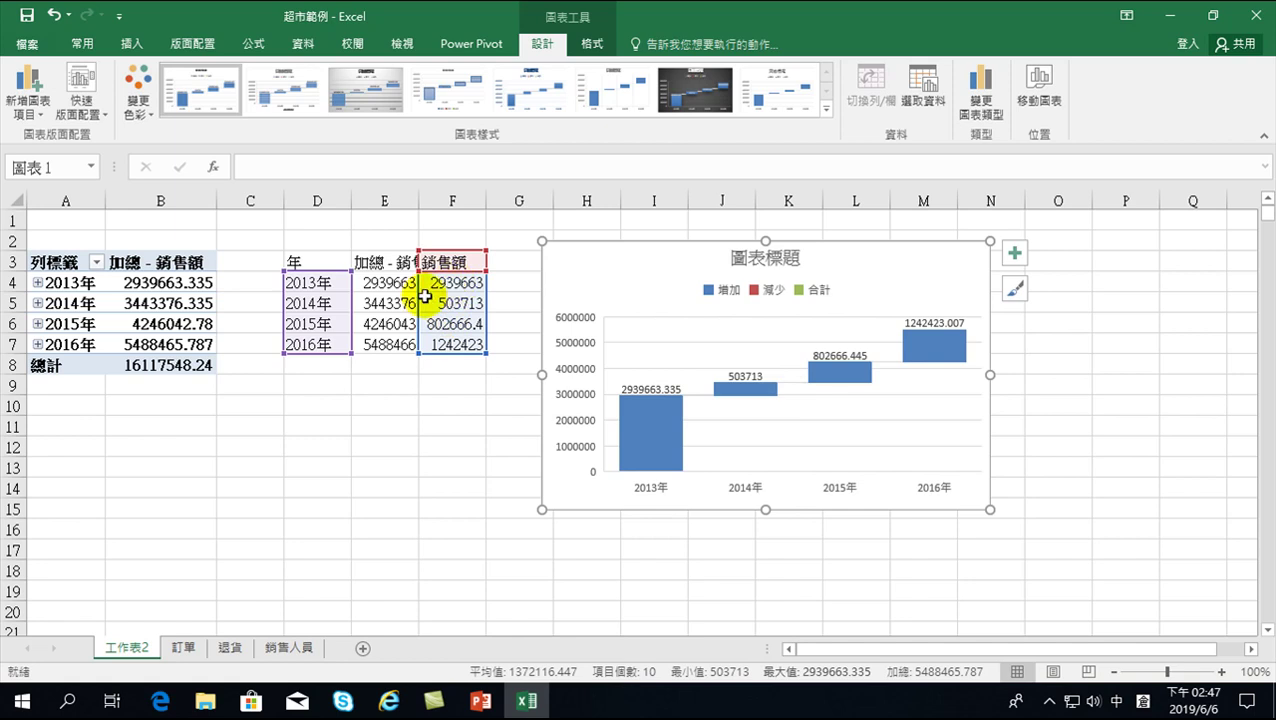
click(331, 363)
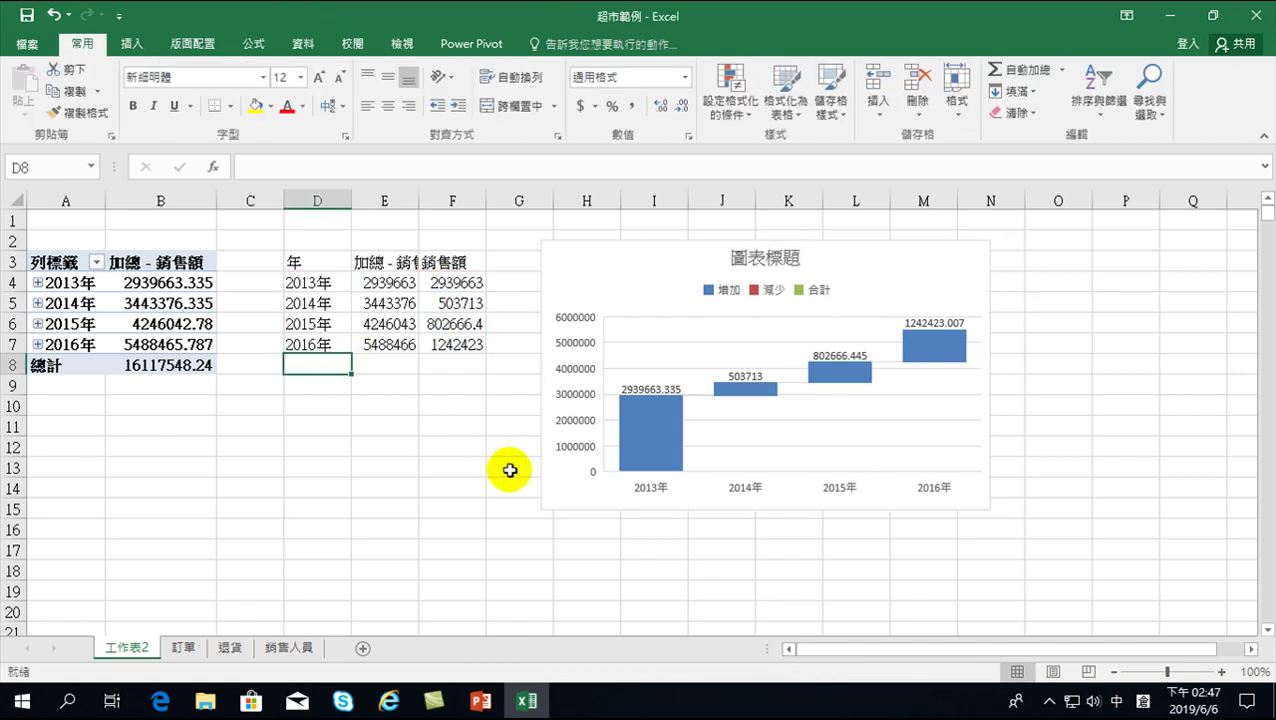
text(合計)
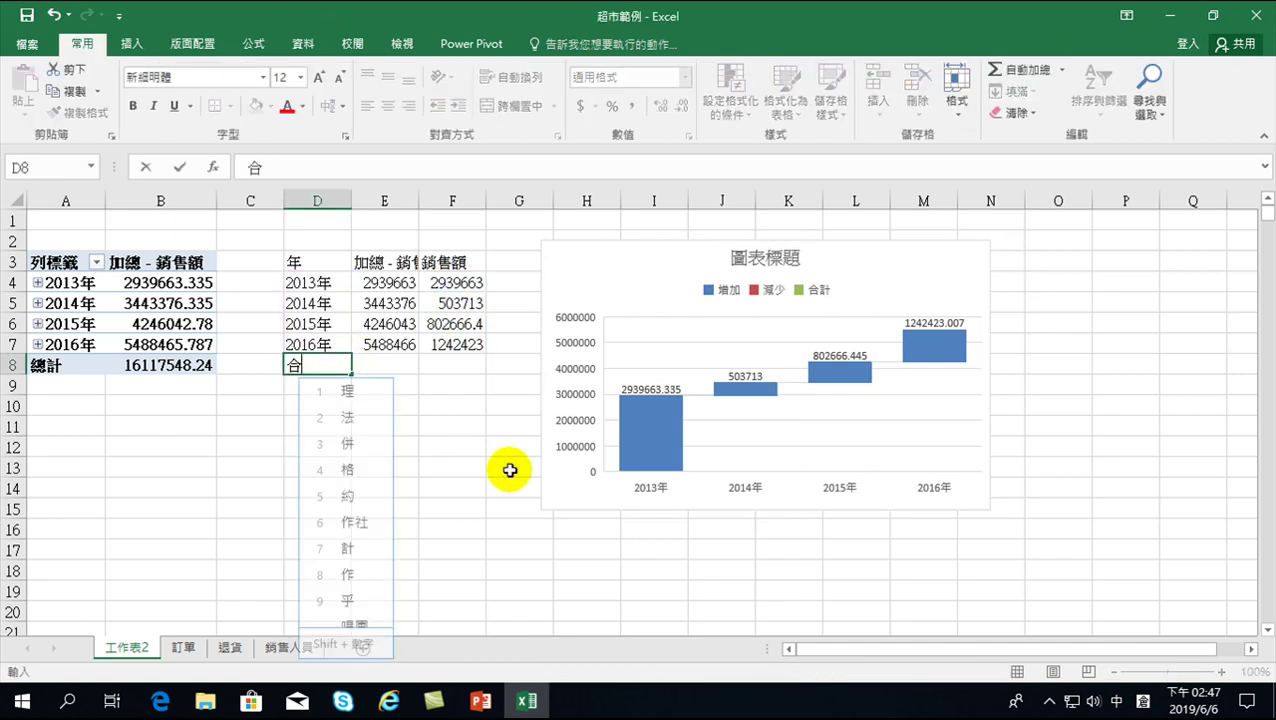
key(Down)
key(Down)
Enter =+E7 in F8 so the total shows the 2016 cumulative value 5488466.
key(Up)
key(Up)
key(Up)
key(Down)
key(Right)
key(Right)
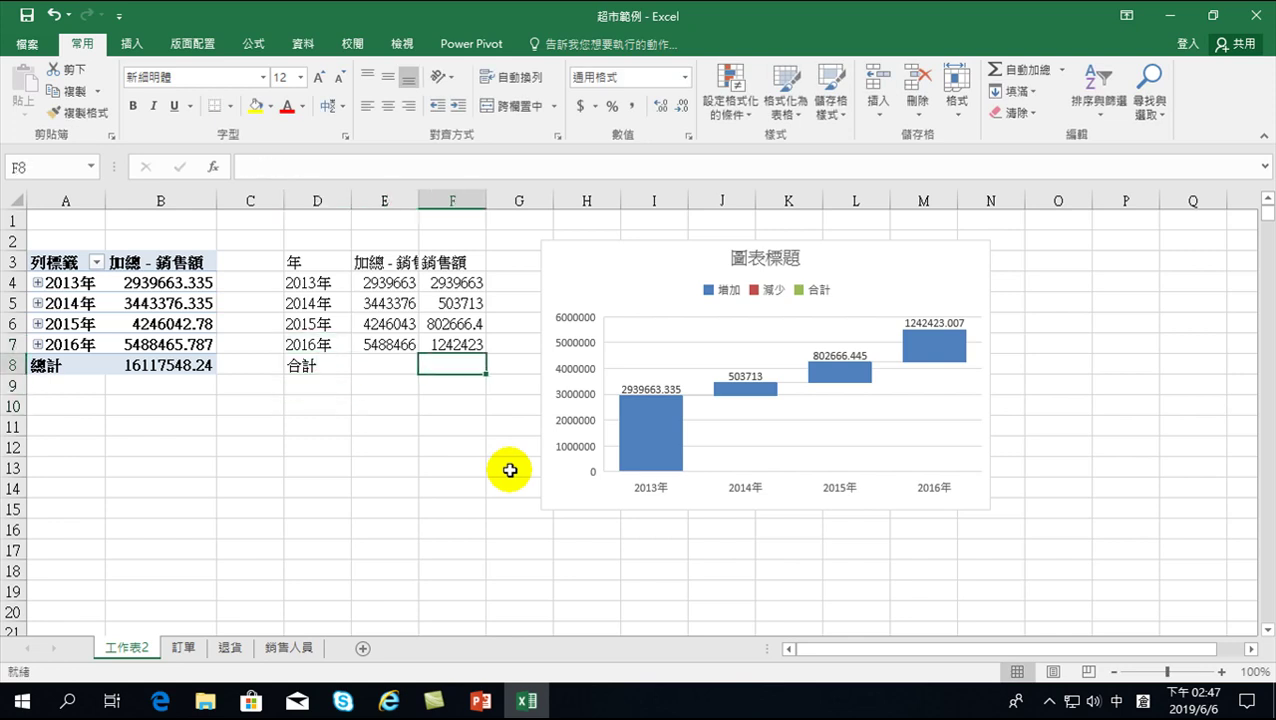
text(+)
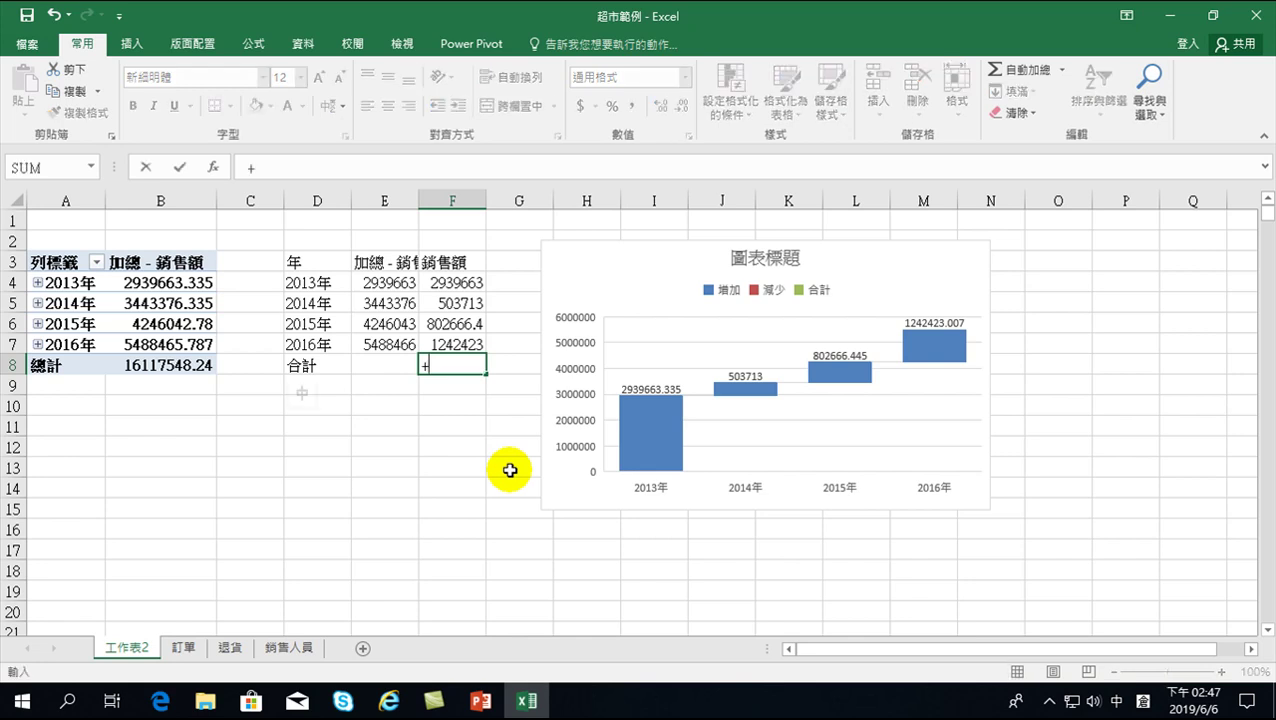
click(384, 344)
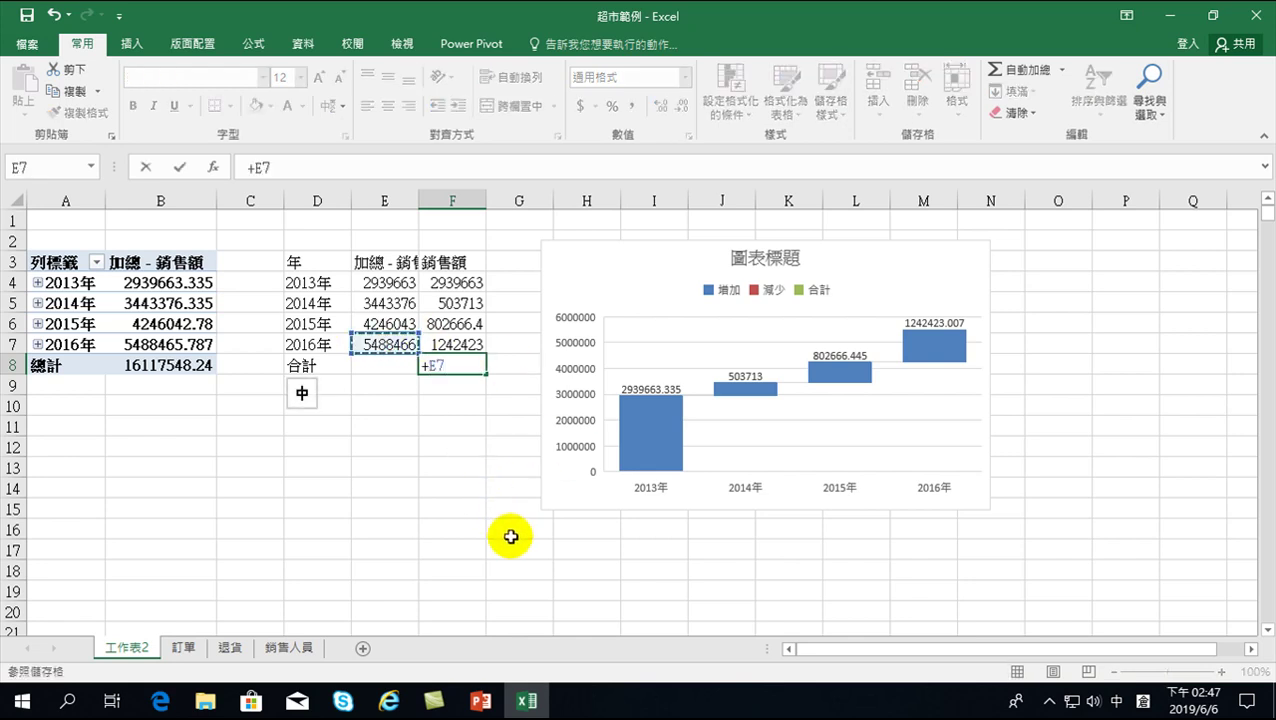
key(Return)
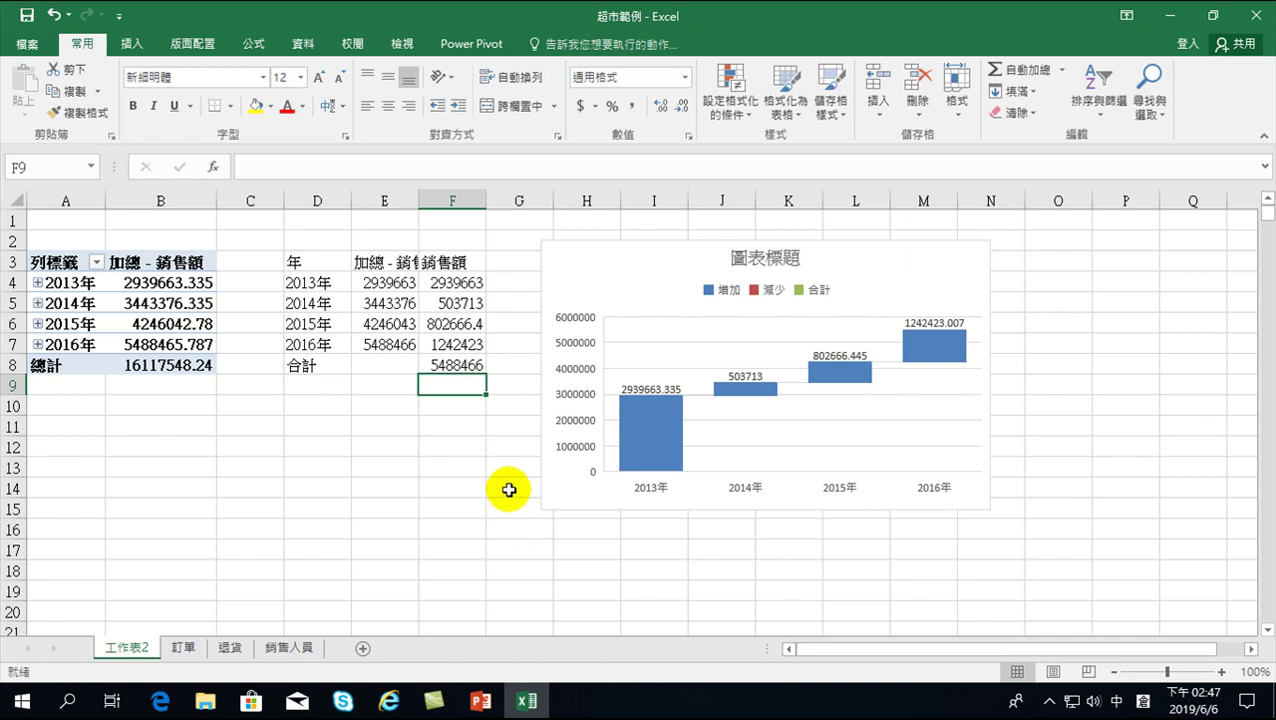
drag(318, 270, 318, 364)
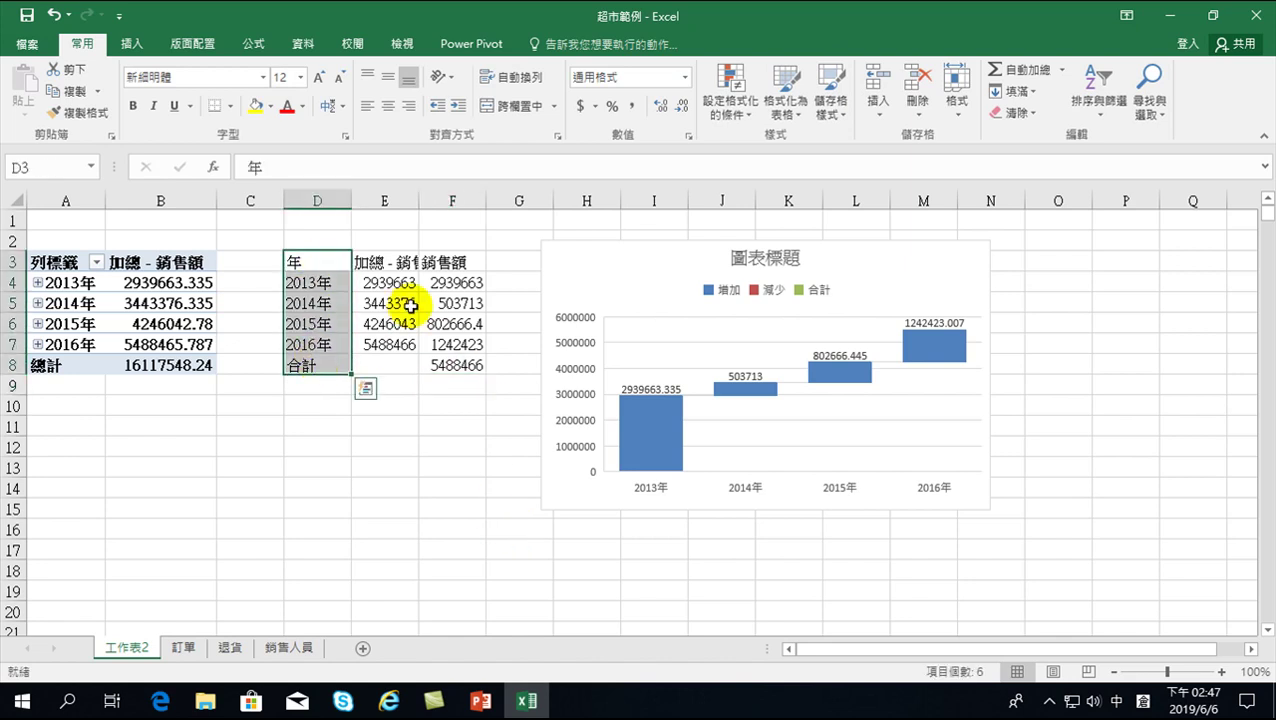
drag(444, 260, 455, 360)
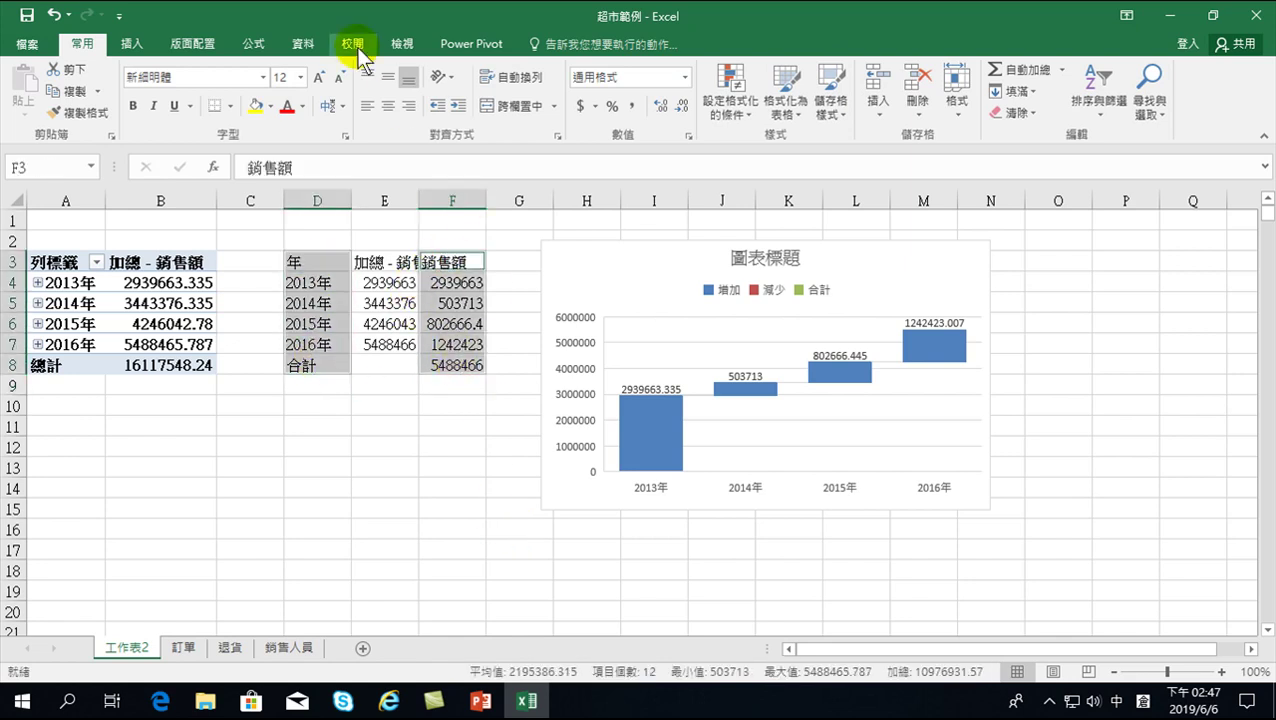
click(134, 44)
click(591, 72)
click(601, 130)
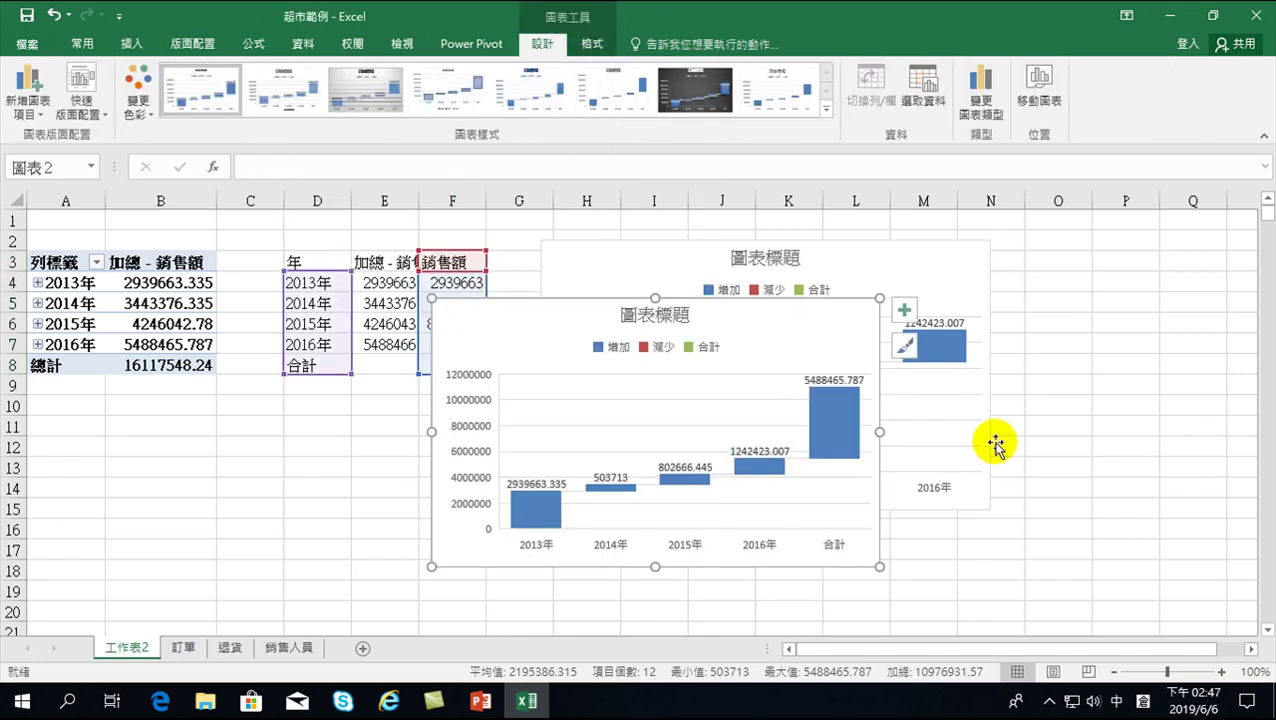
mouse_move(813, 313)
mouse_down()
mouse_move(865, 348)
mouse_move(1075, 352)
mouse_up()
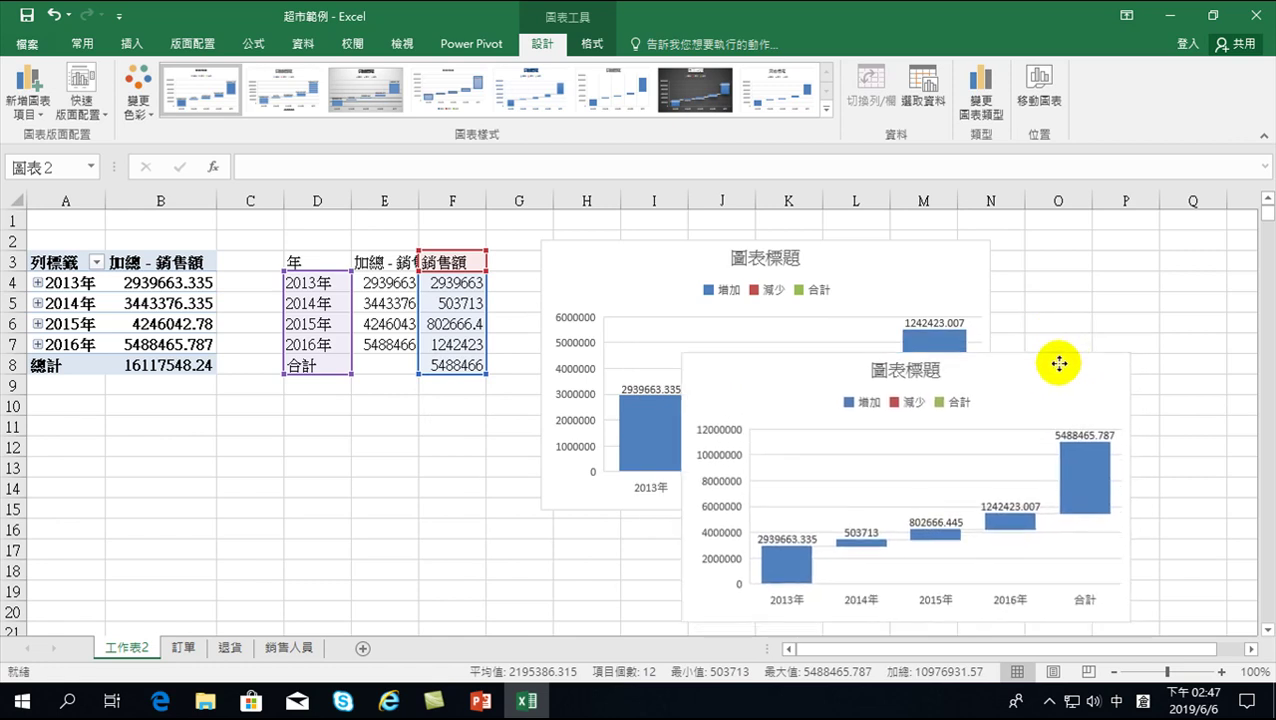
drag(1075, 352, 1032, 349)
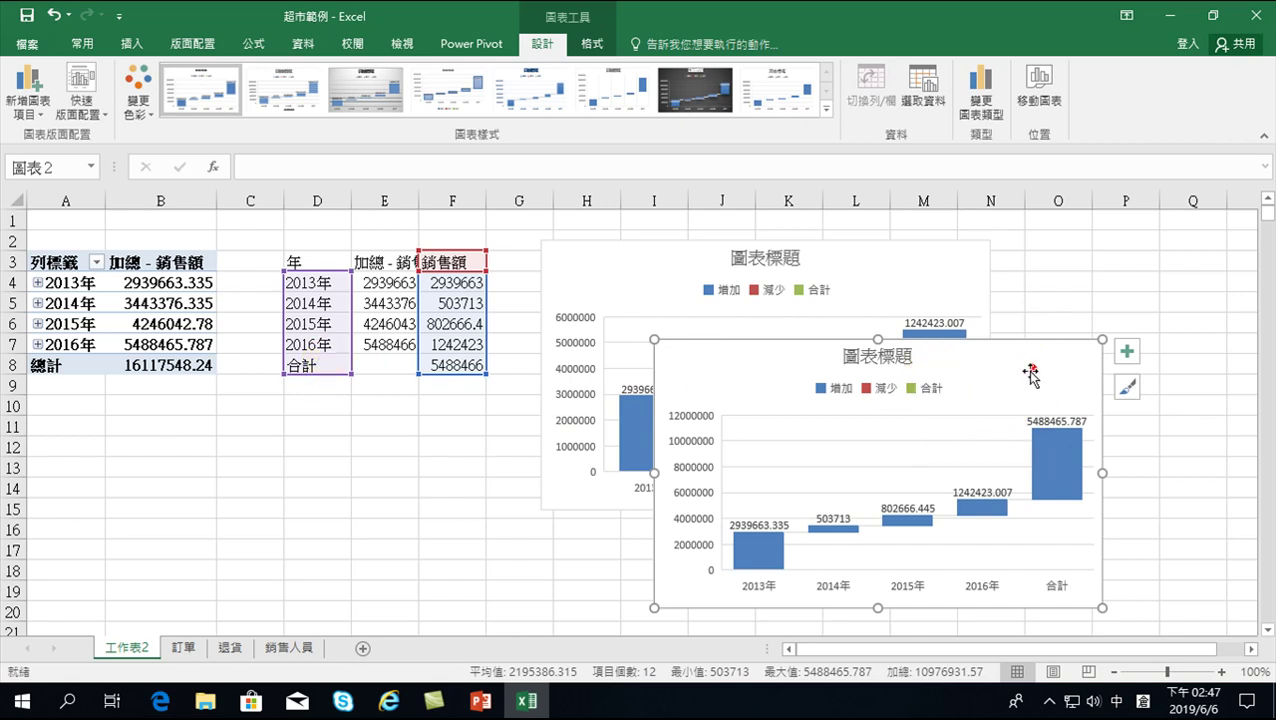
key(Delete)
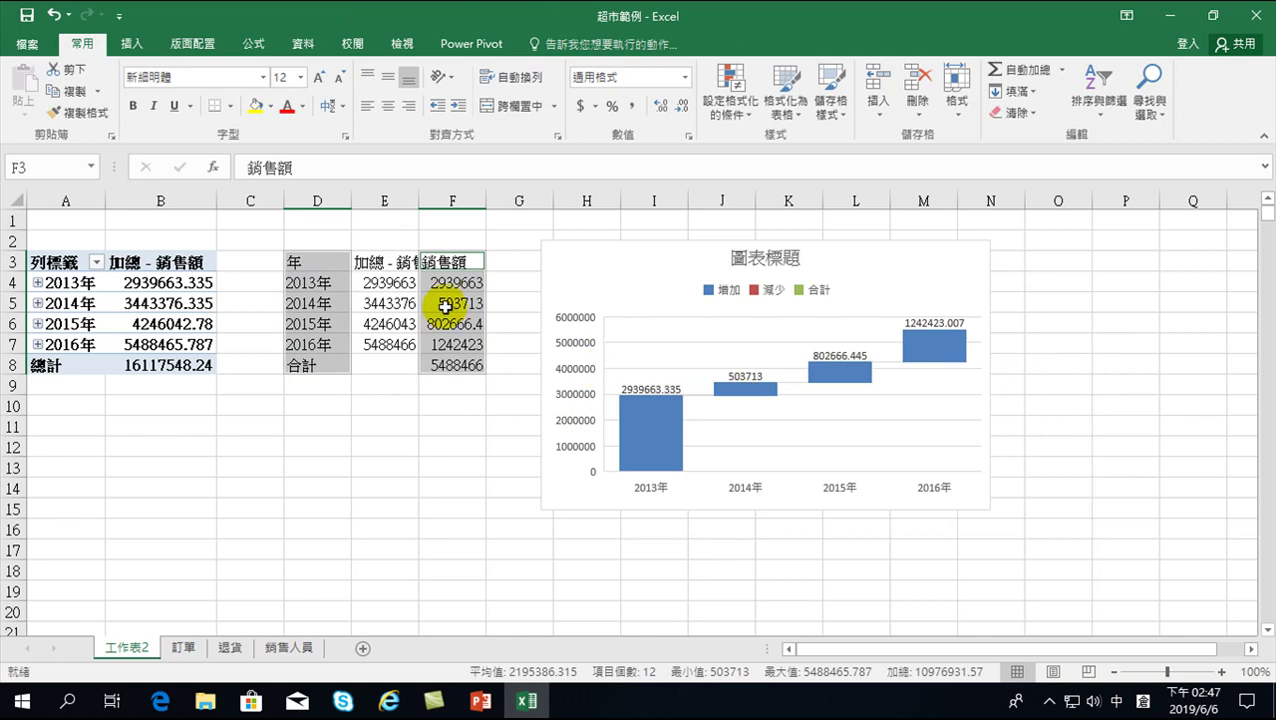
Enter 2500000 as 2014 cumulative sales in E5 and check the chart's -439663.335 decrease.
click(392, 307)
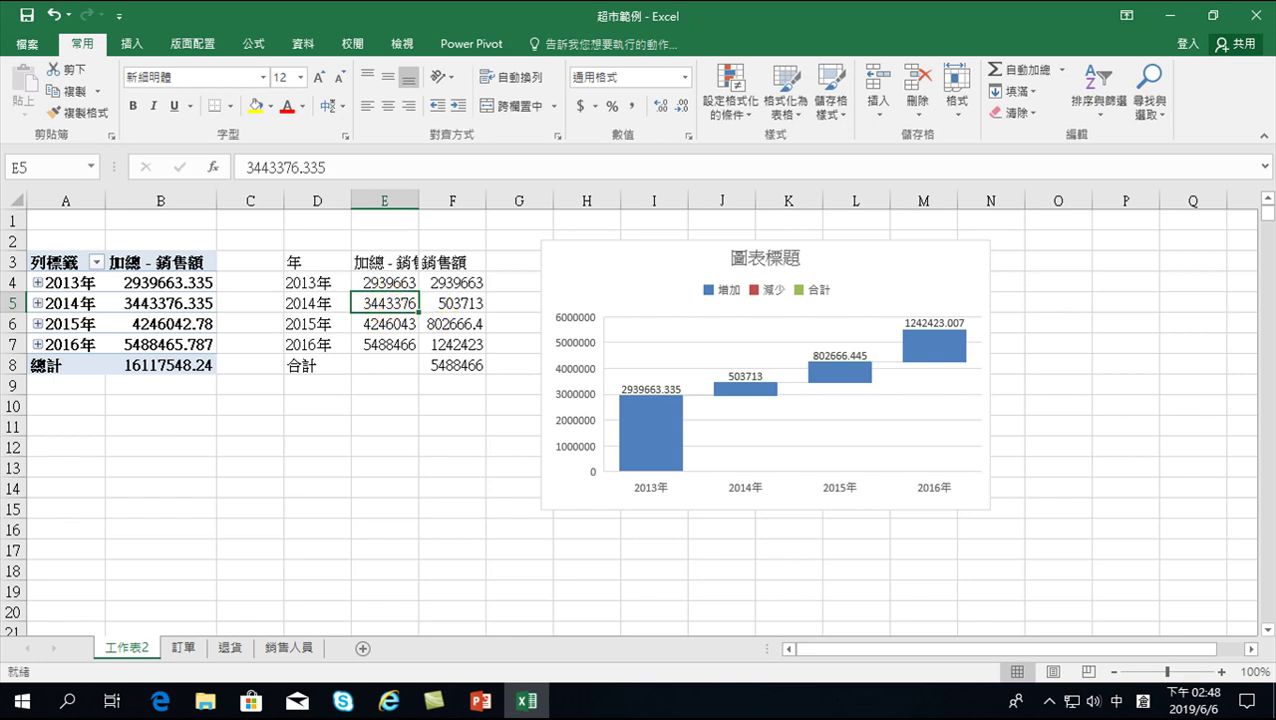
text(250)
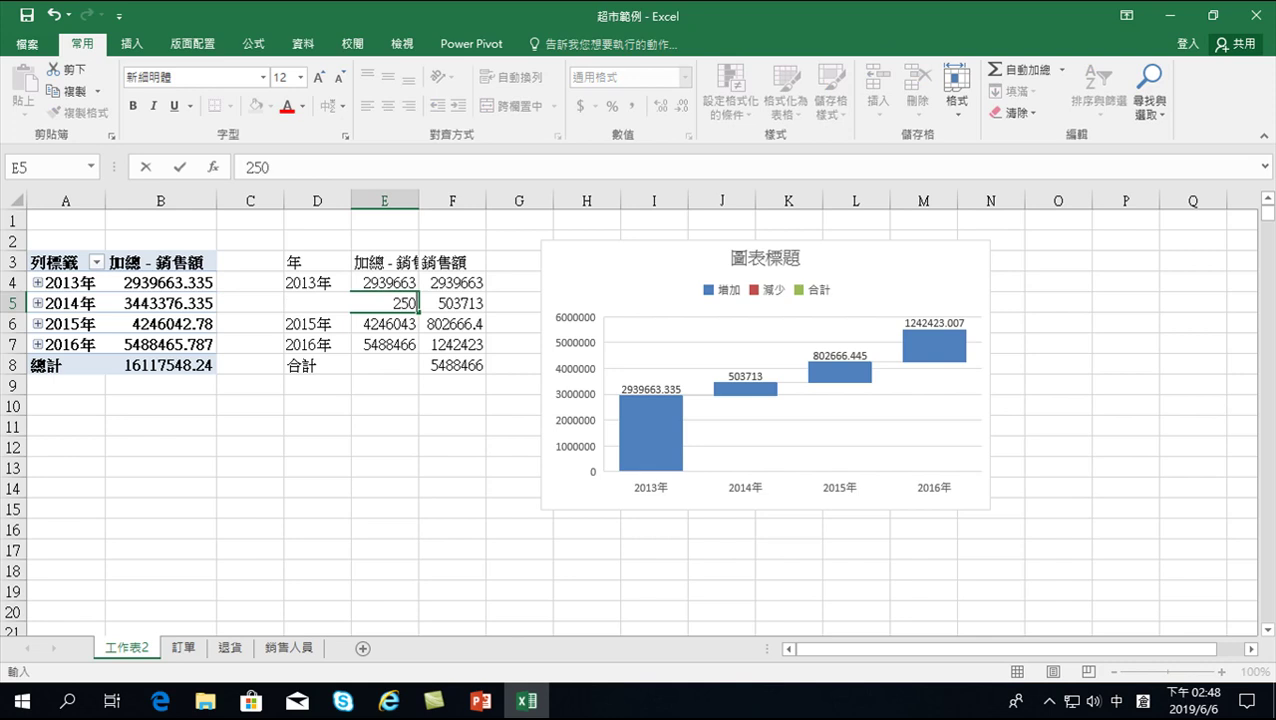
text(0000)
key(Return)
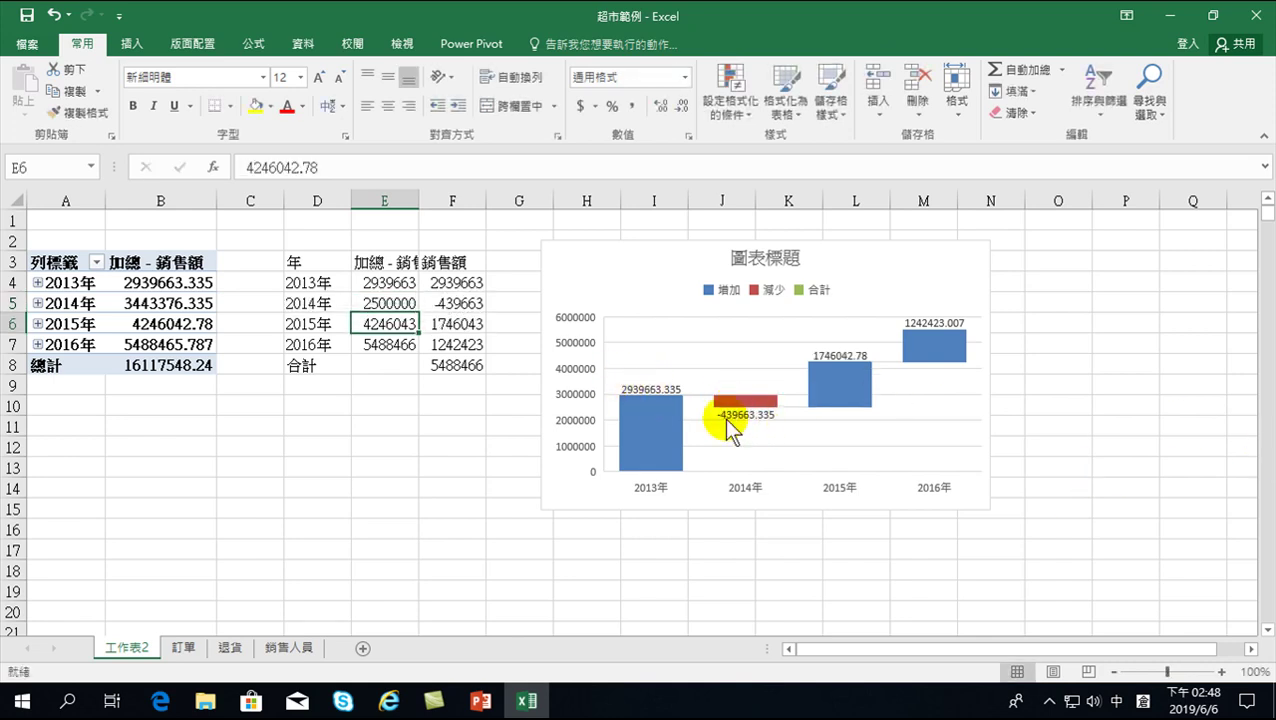
mouse_move(737, 417)
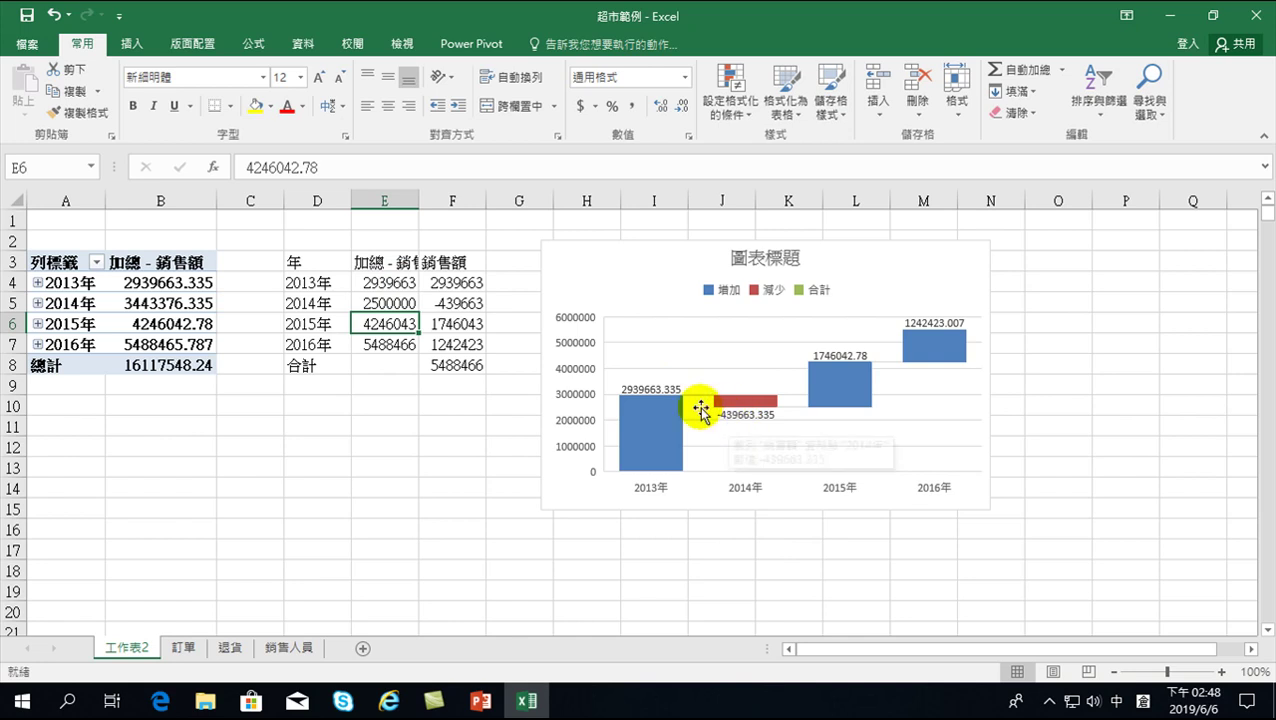
mouse_move(630, 400)
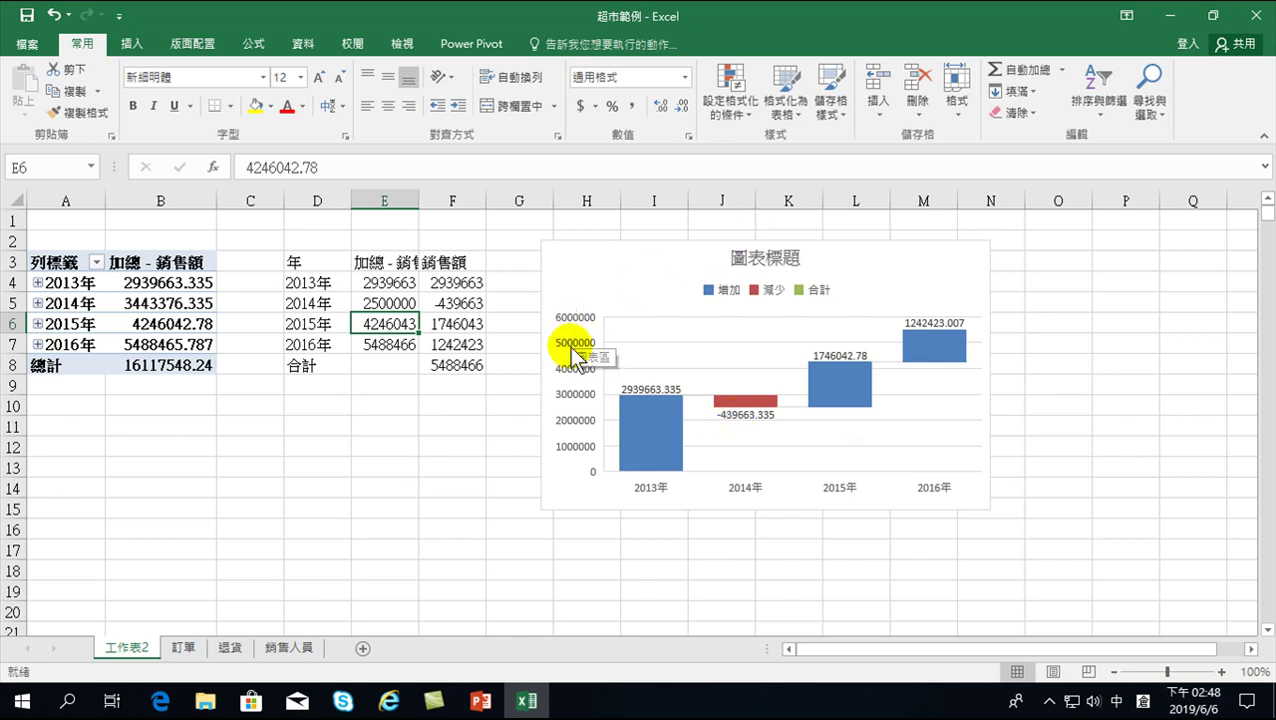
From the 訂單 data, insert a new-sheet pivot table summing 利潤 by 訂單日期 year.
click(197, 647)
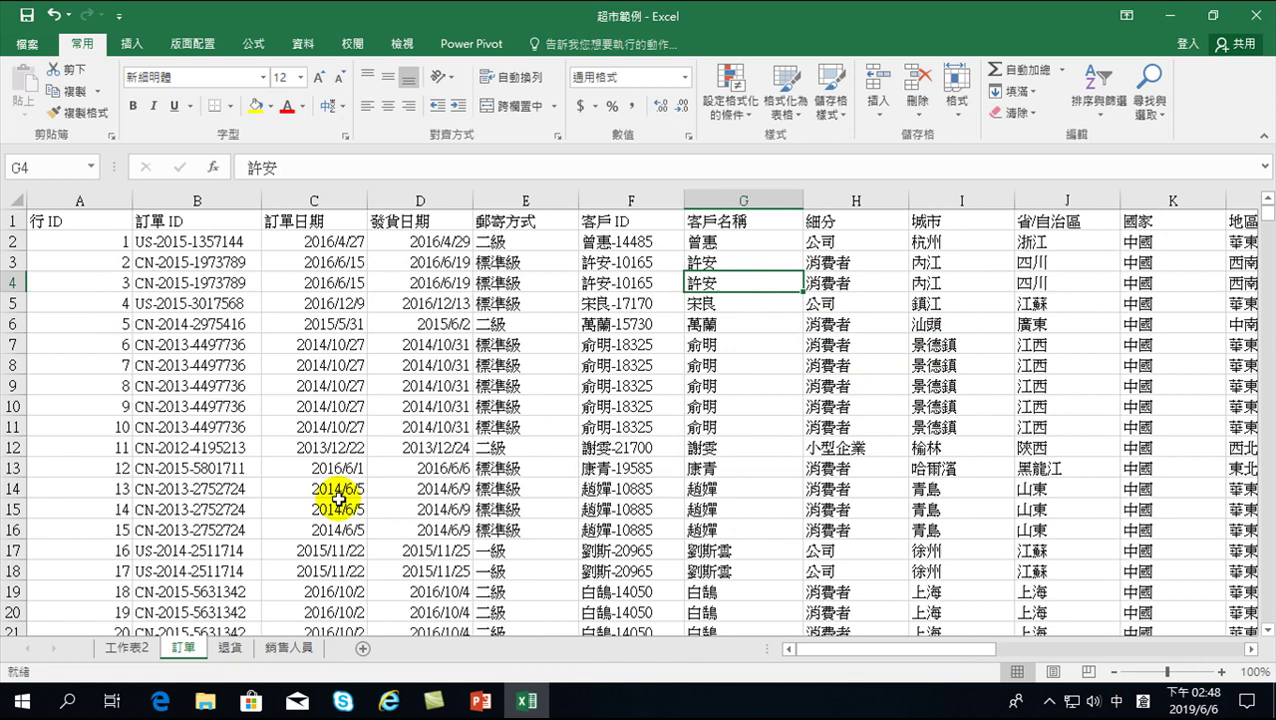
click(458, 382)
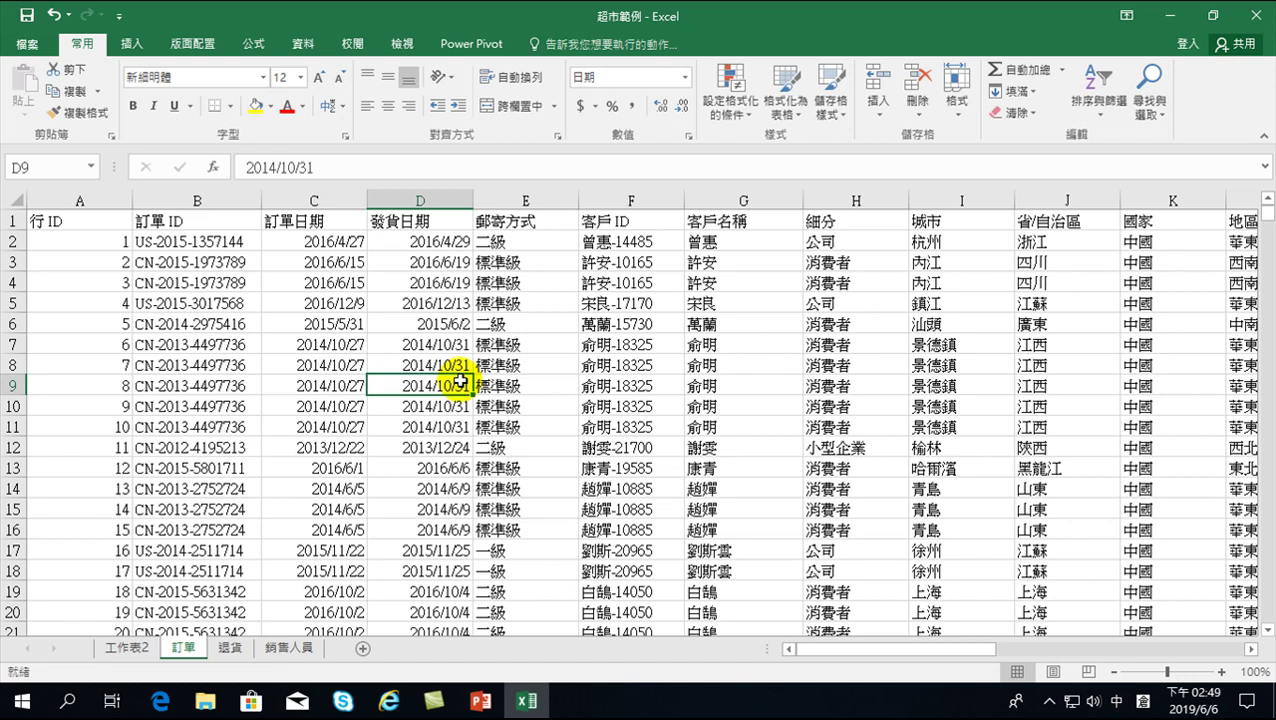
click(127, 42)
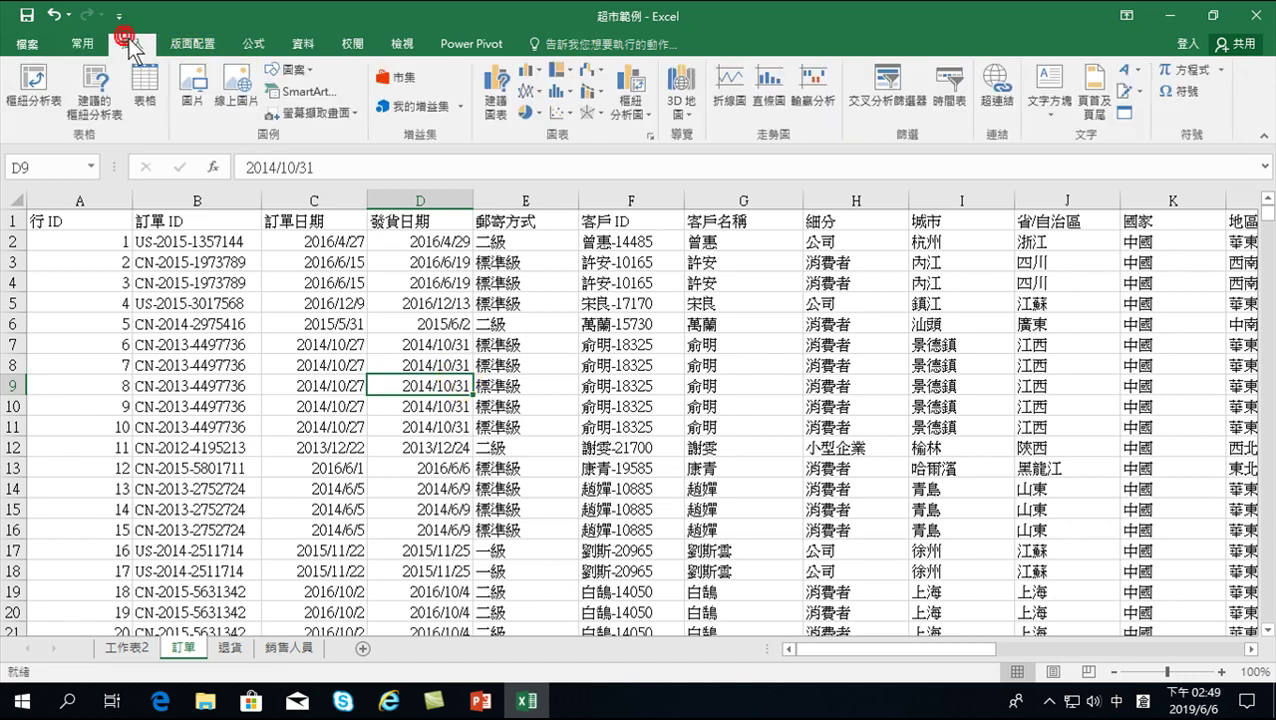
click(34, 86)
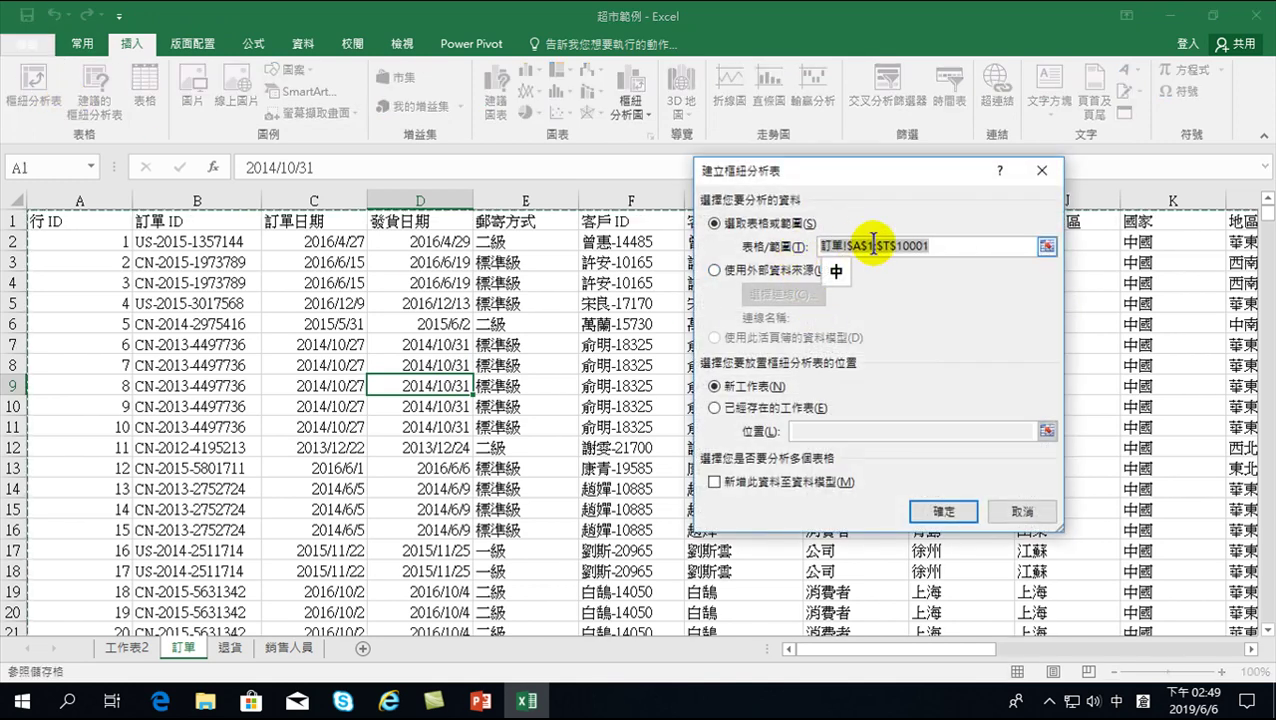
click(940, 511)
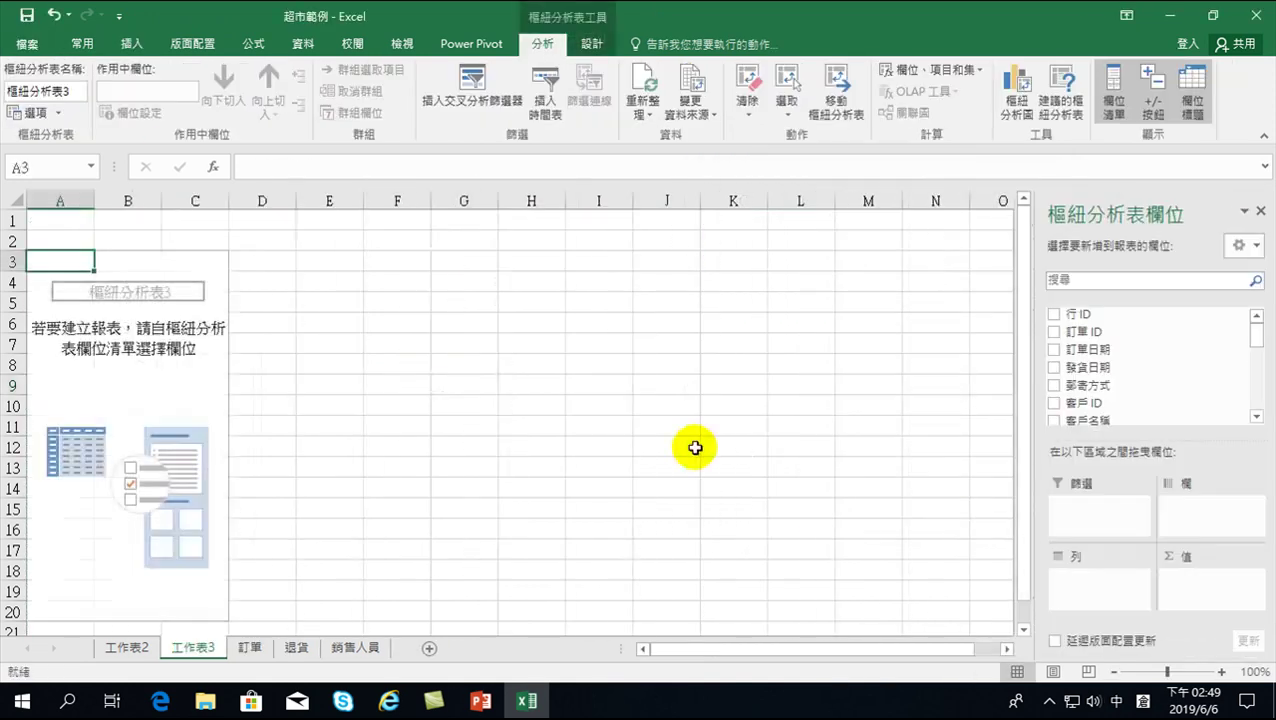
click(1053, 350)
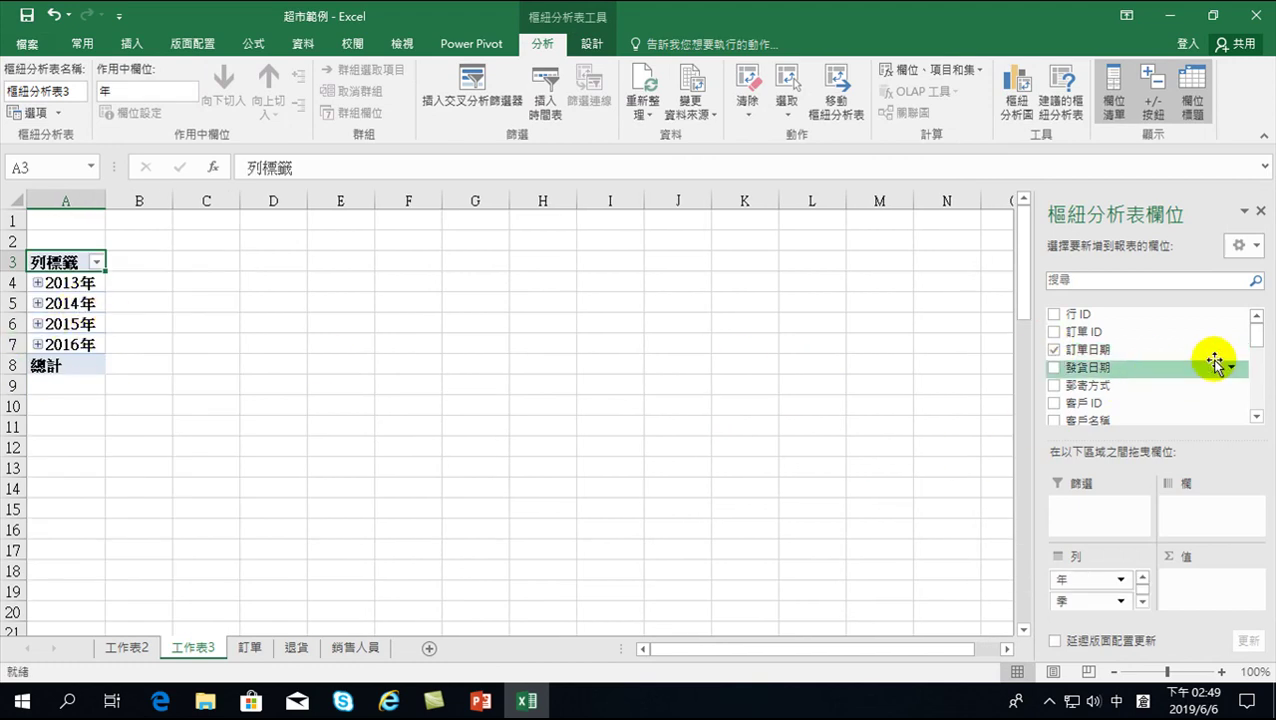
drag(1256, 336, 1259, 408)
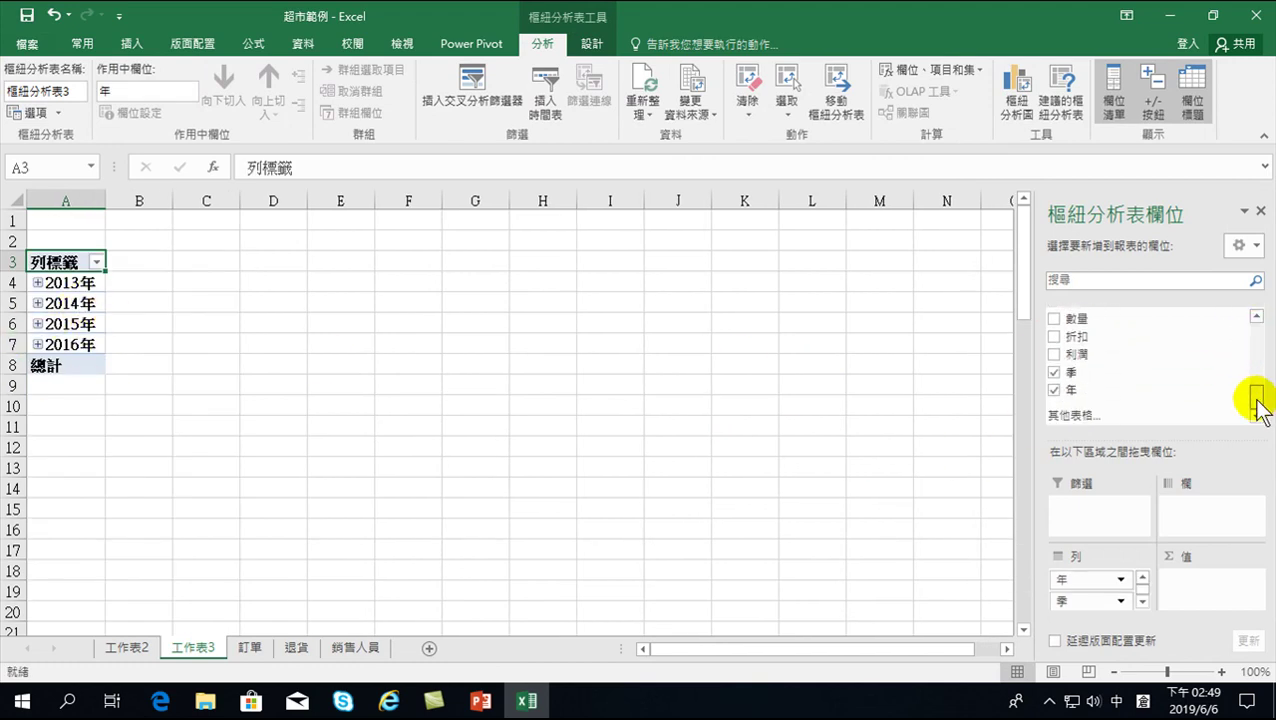
click(1054, 354)
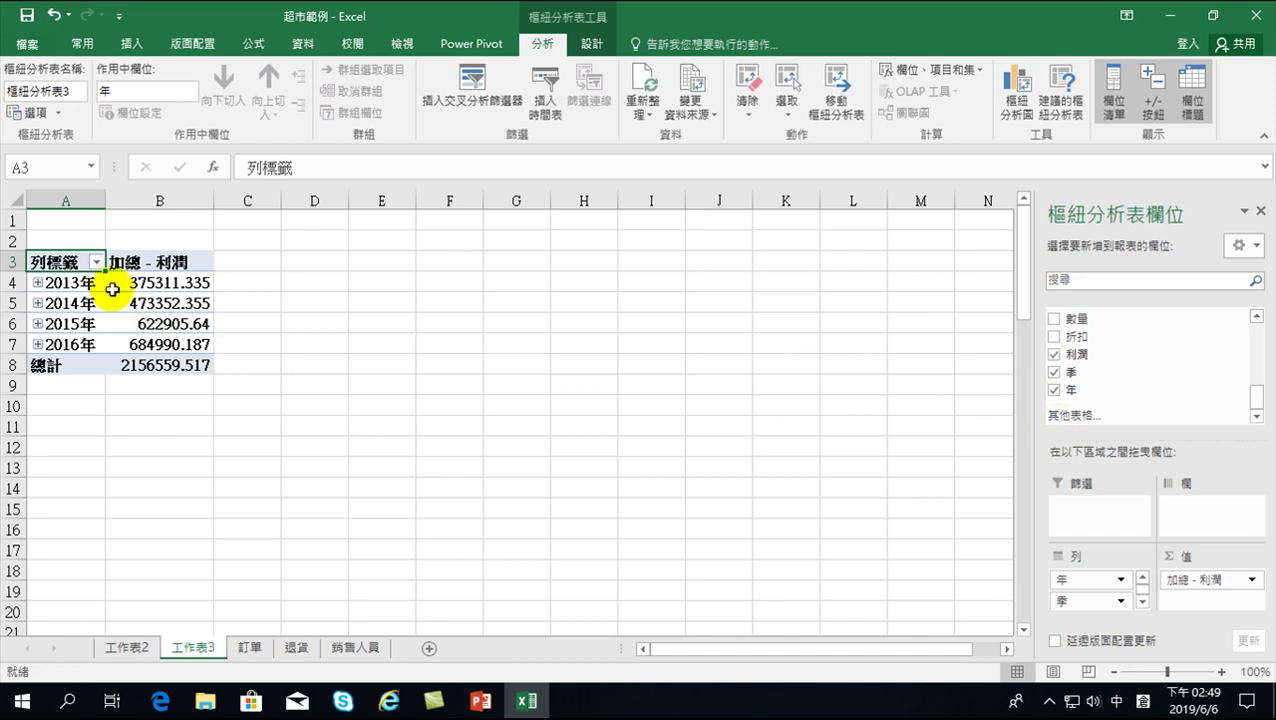
Copy the pivot's year and profit rows and paste them as values into D3:E7.
drag(70, 262, 170, 342)
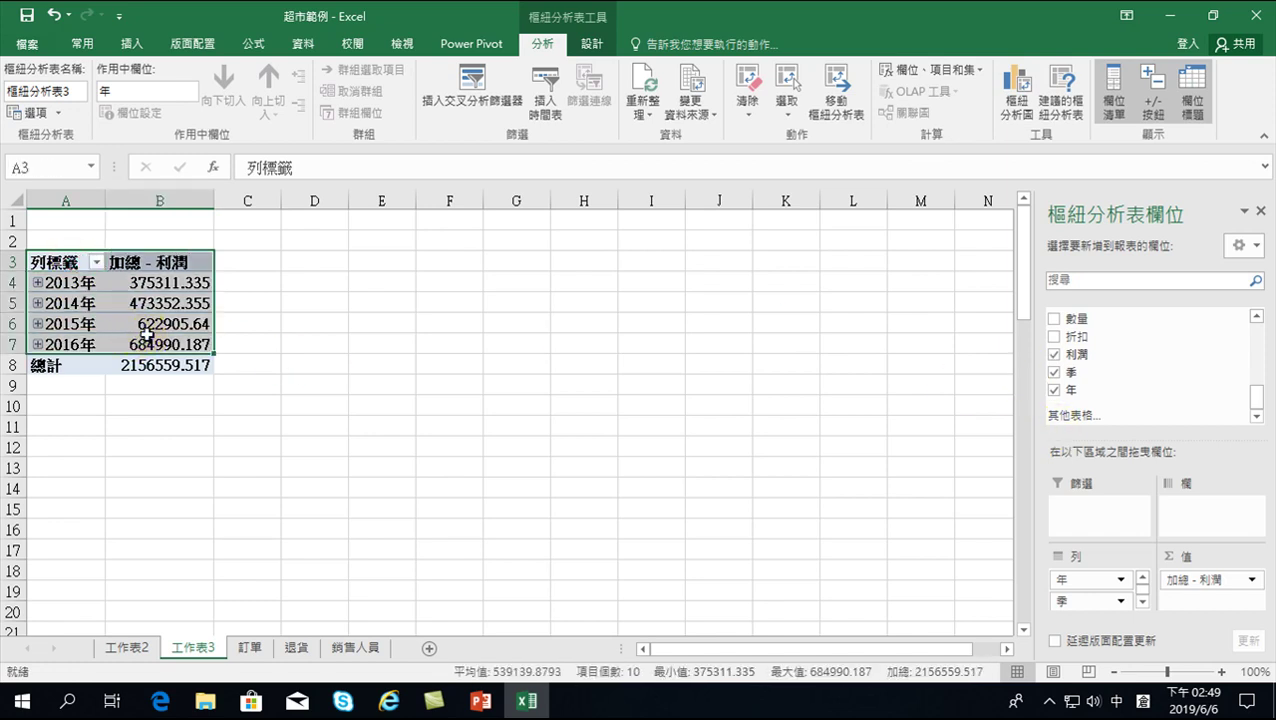
right_click(151, 337)
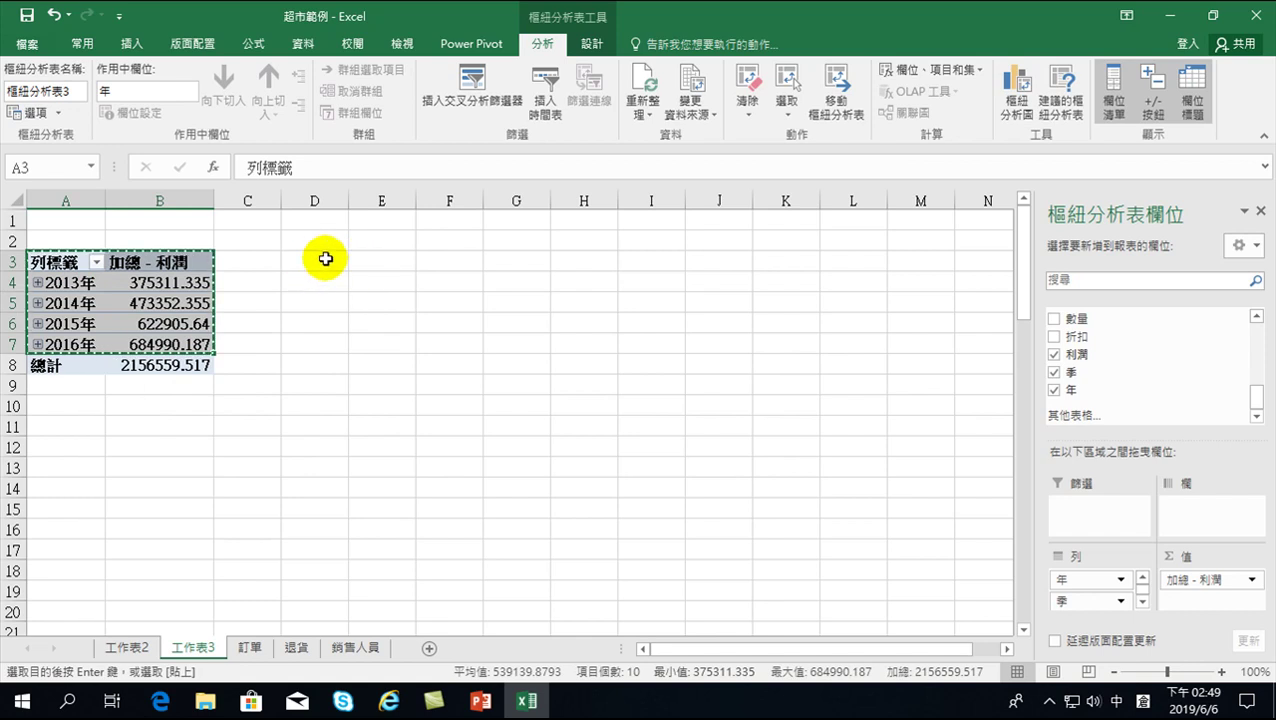
right_click(322, 258)
click(372, 363)
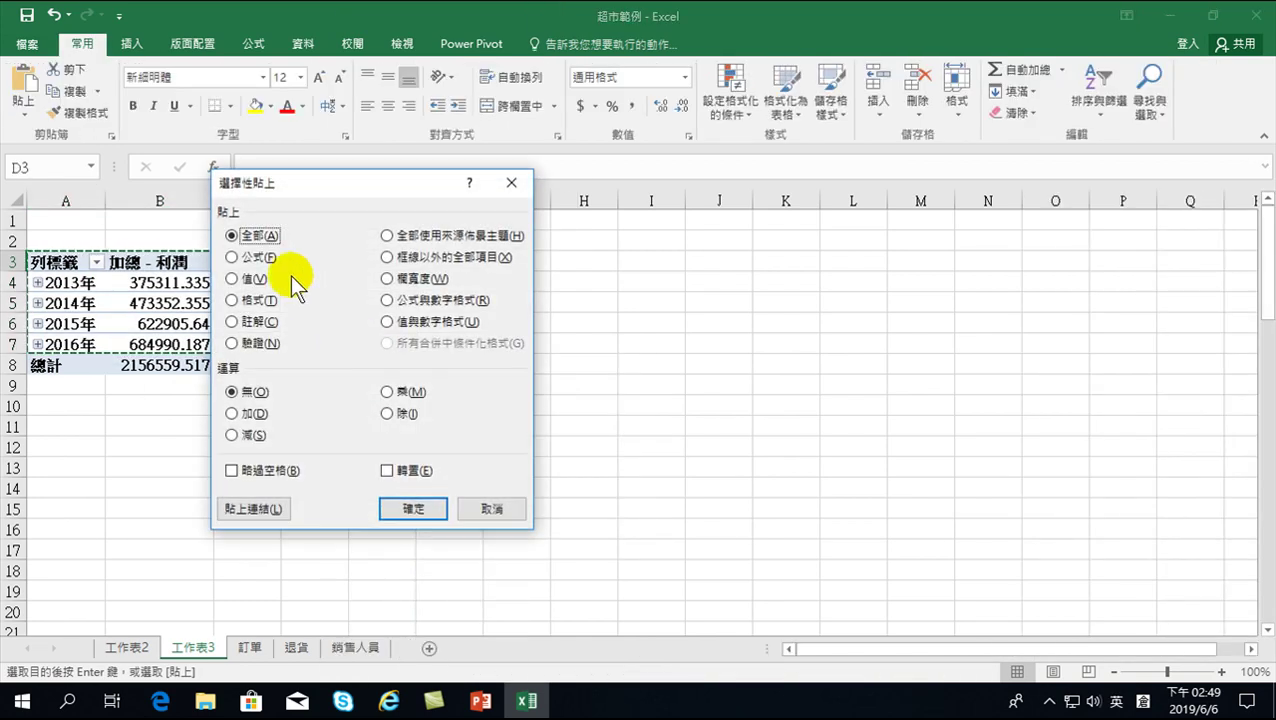
click(232, 279)
click(386, 470)
click(386, 470)
click(416, 510)
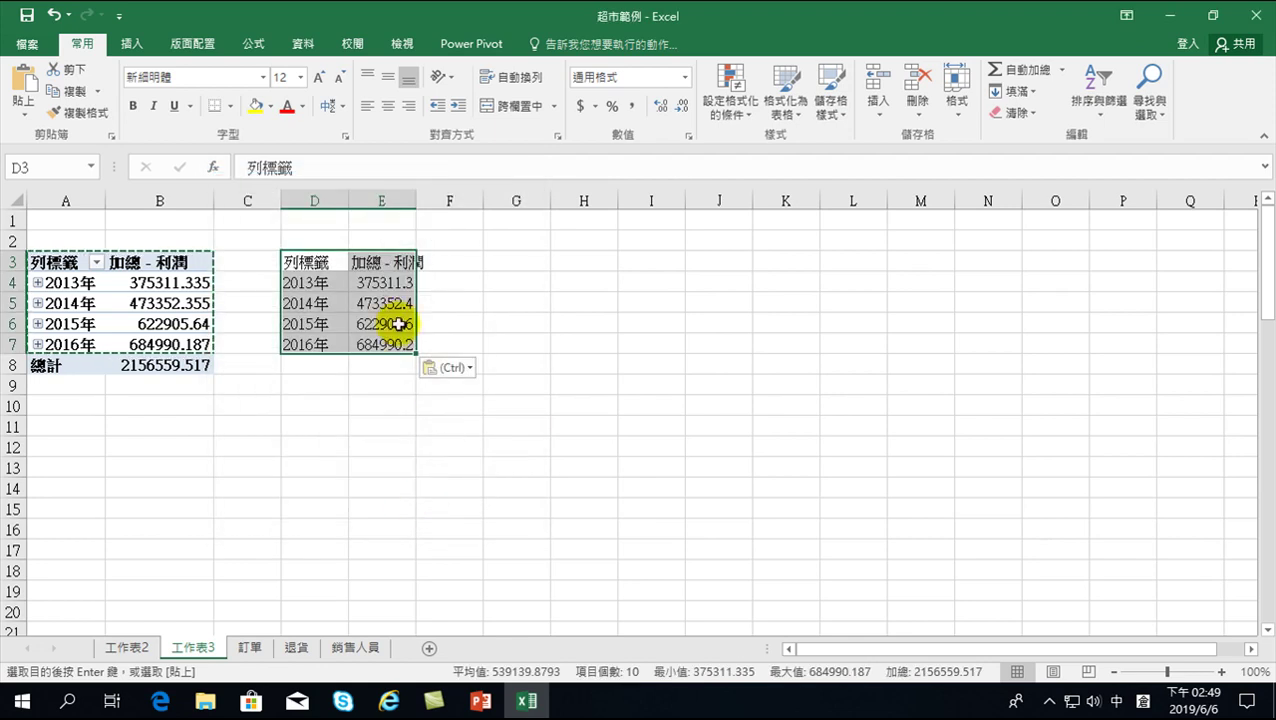
Rename the D3 header to 年.
click(308, 258)
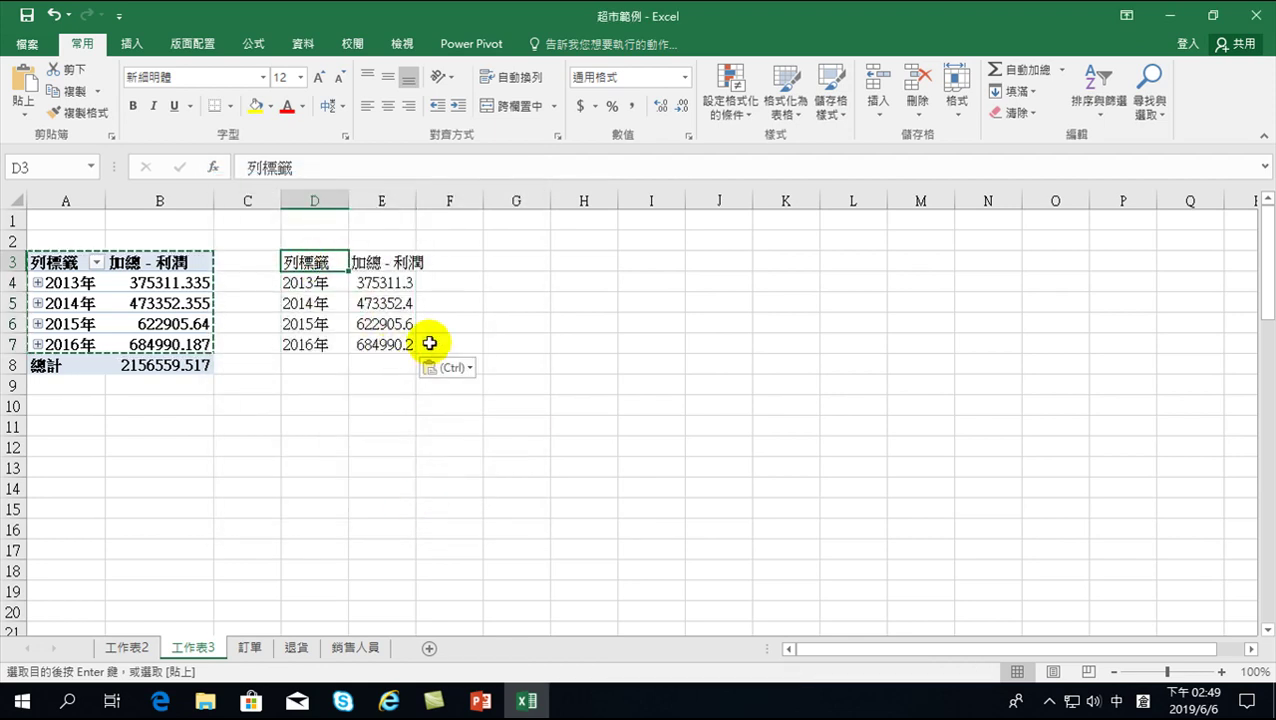
text(年)
key(Return)
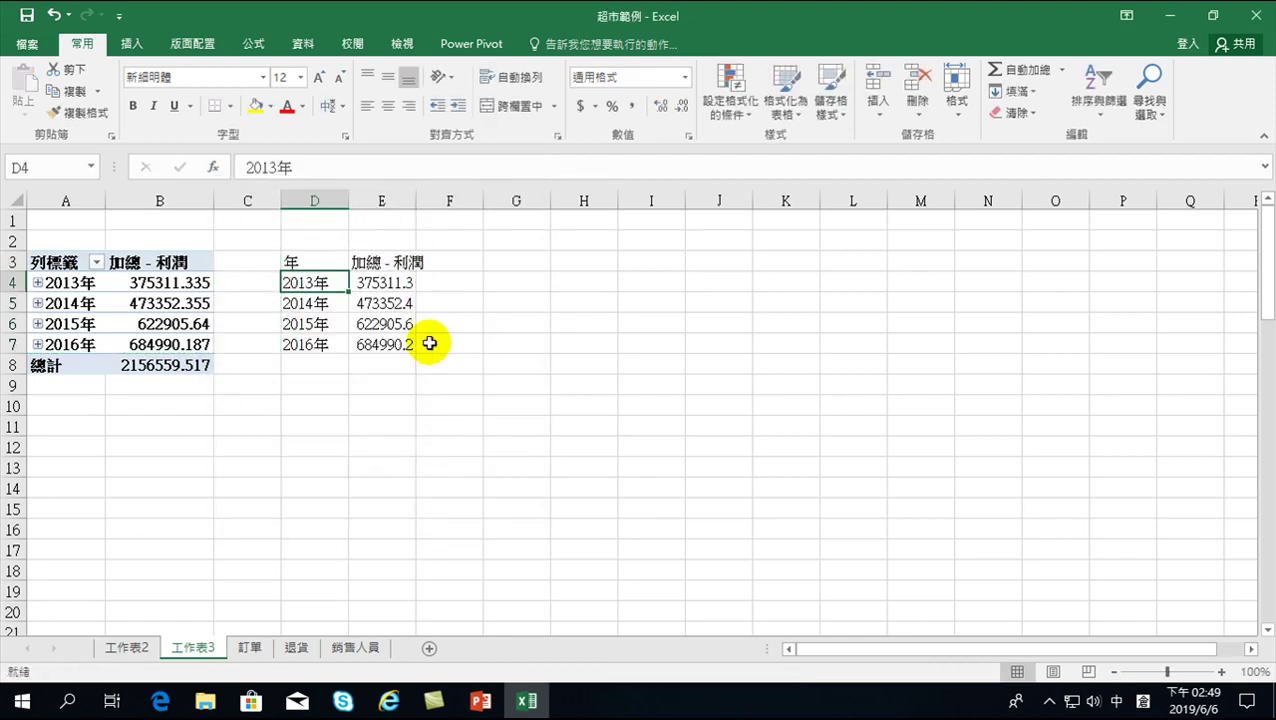
key(Right)
Add the 利潤 header in F3 and the formula =E4 in F4.
key(Up)
key(Right)
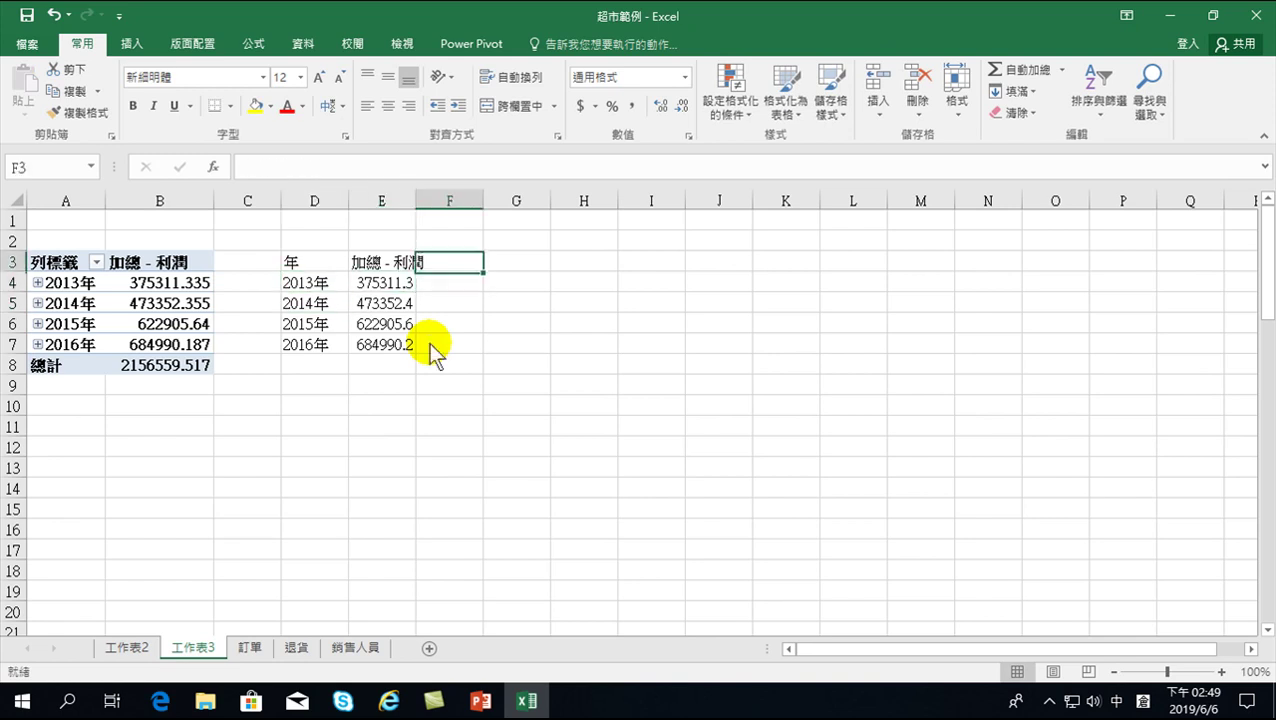
text(利水)
text(潤)
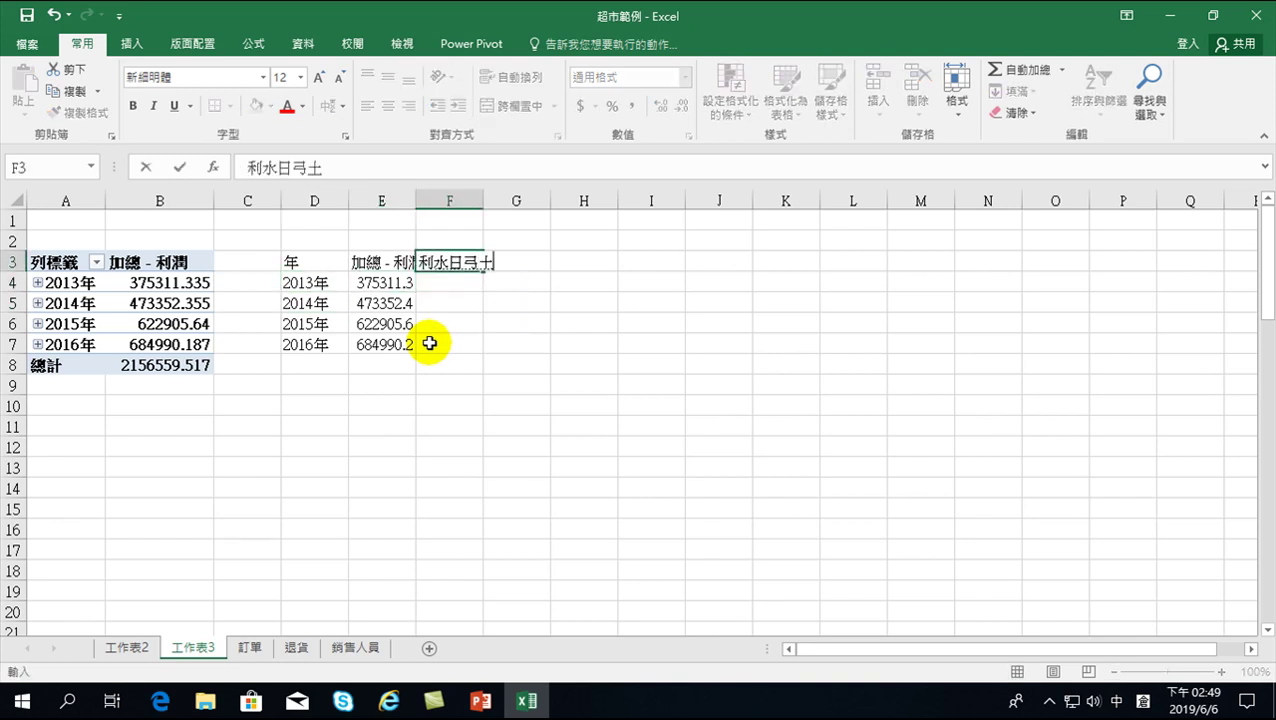
key(Return)
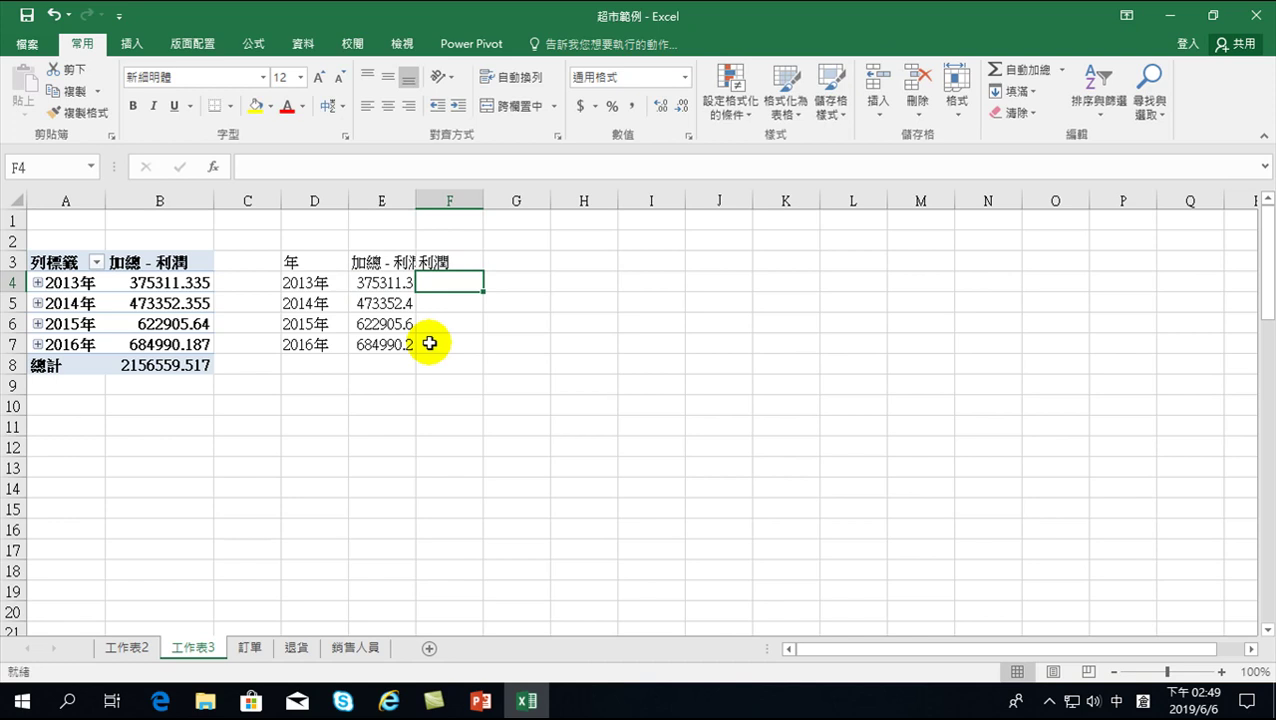
text(=)
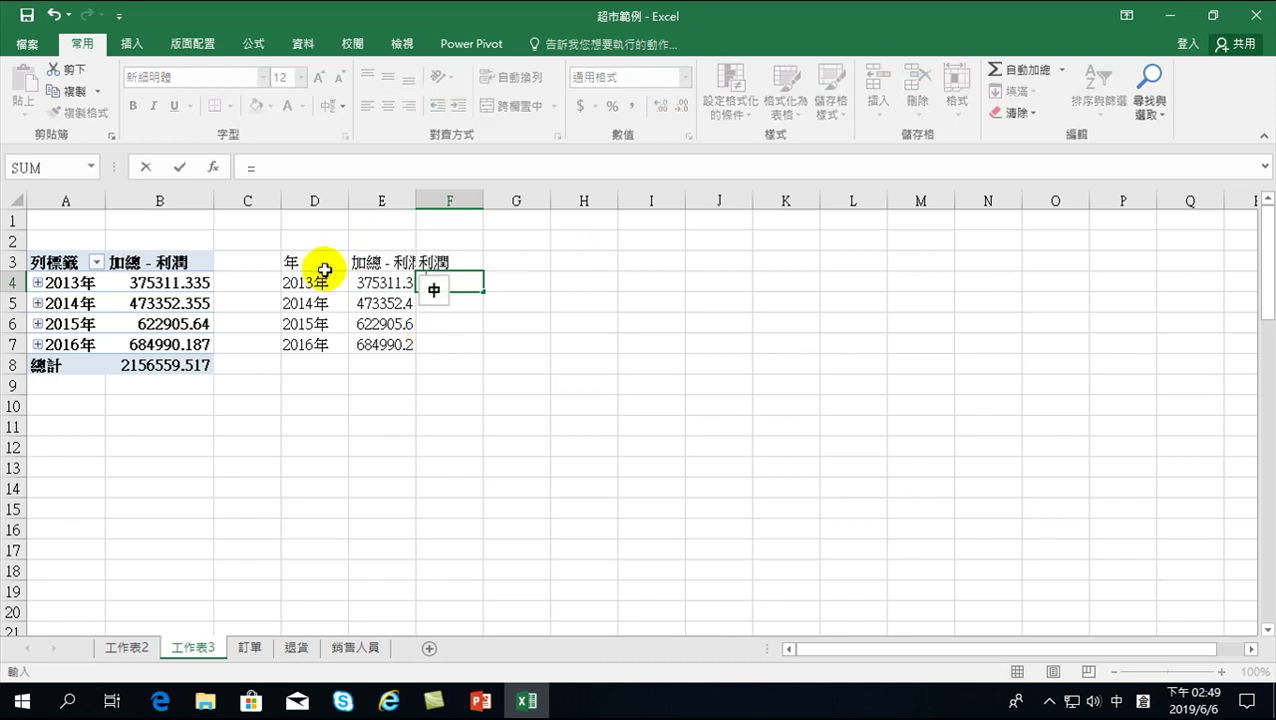
click(368, 283)
key(Return)
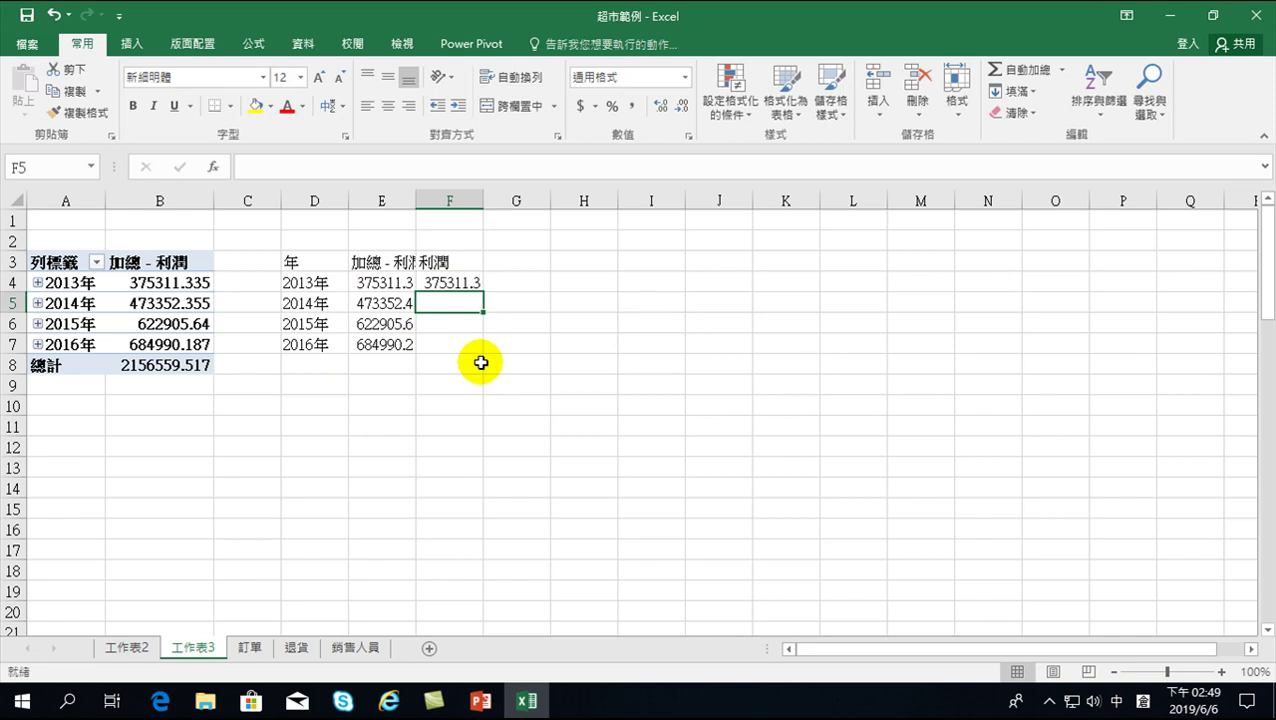
Enter =+E5-E4 in F5 and fill it down to F7.
text(+)
click(385, 305)
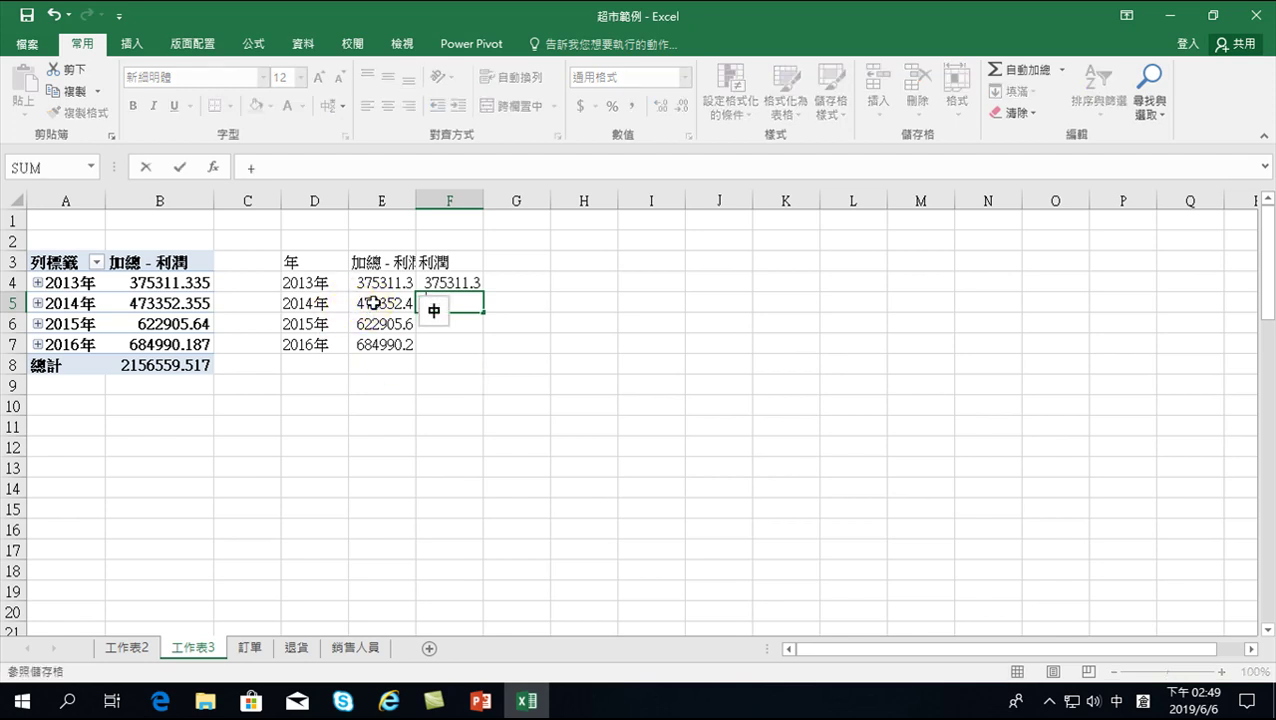
text(E5-)
click(384, 280)
key(Return)
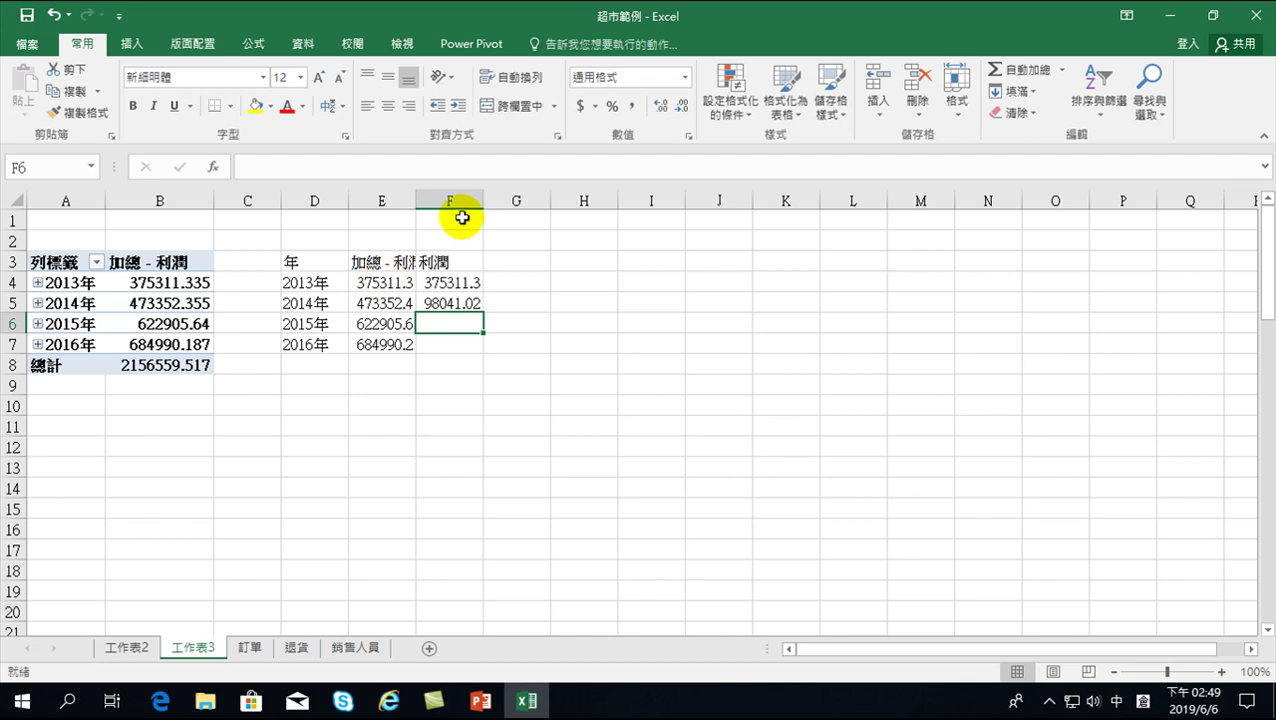
click(452, 302)
drag(482, 313, 483, 360)
Format F4:F7 in Comma Style with no decimals, then select year labels D3:D7.
drag(462, 281, 455, 340)
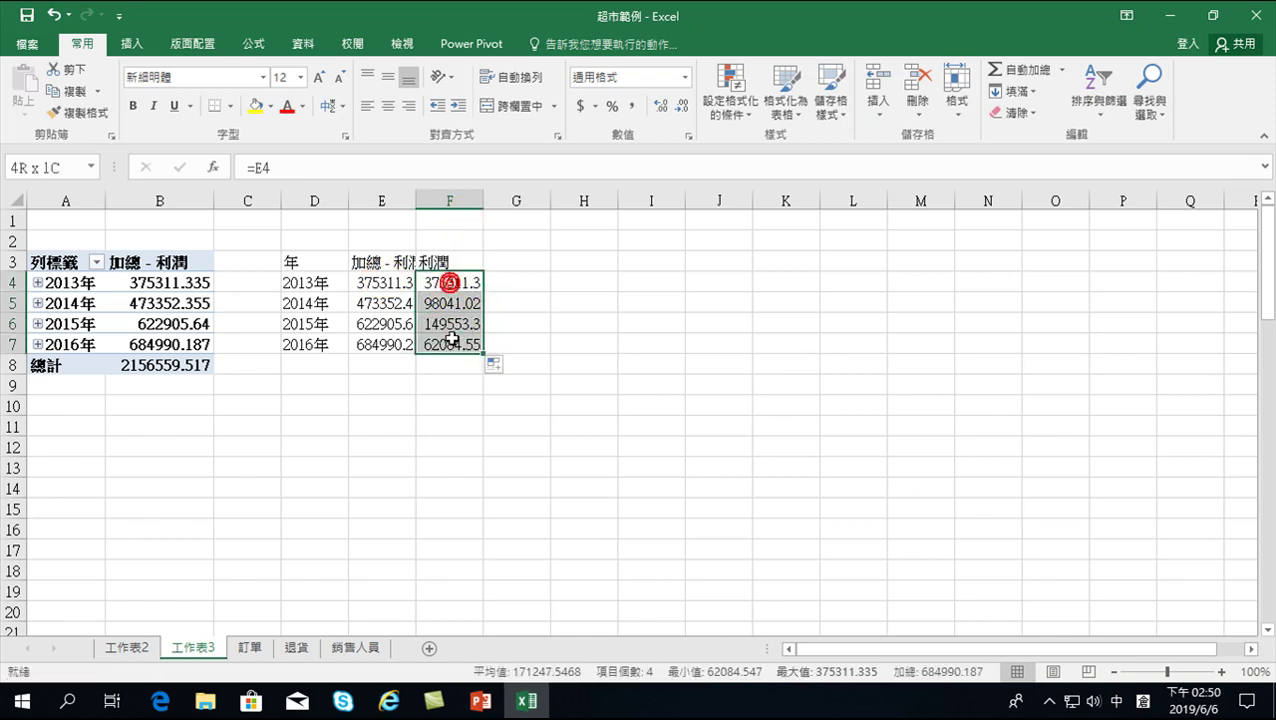
click(631, 106)
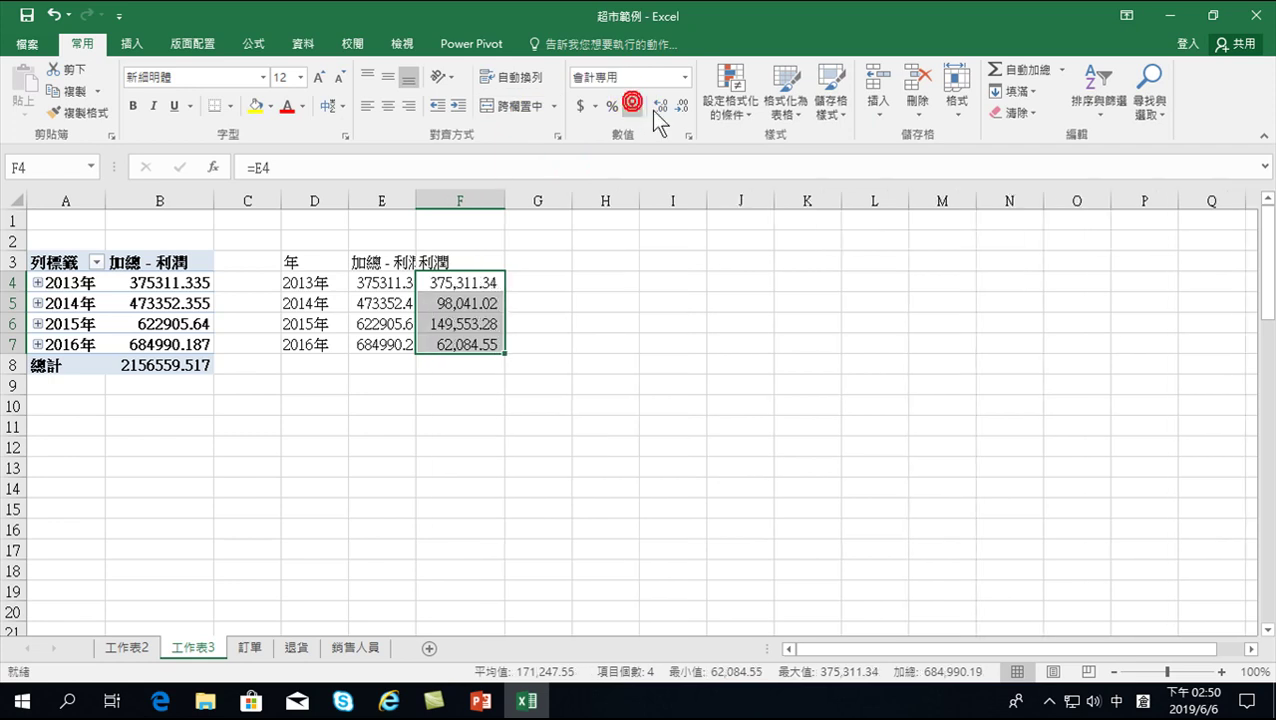
click(681, 103)
click(681, 103)
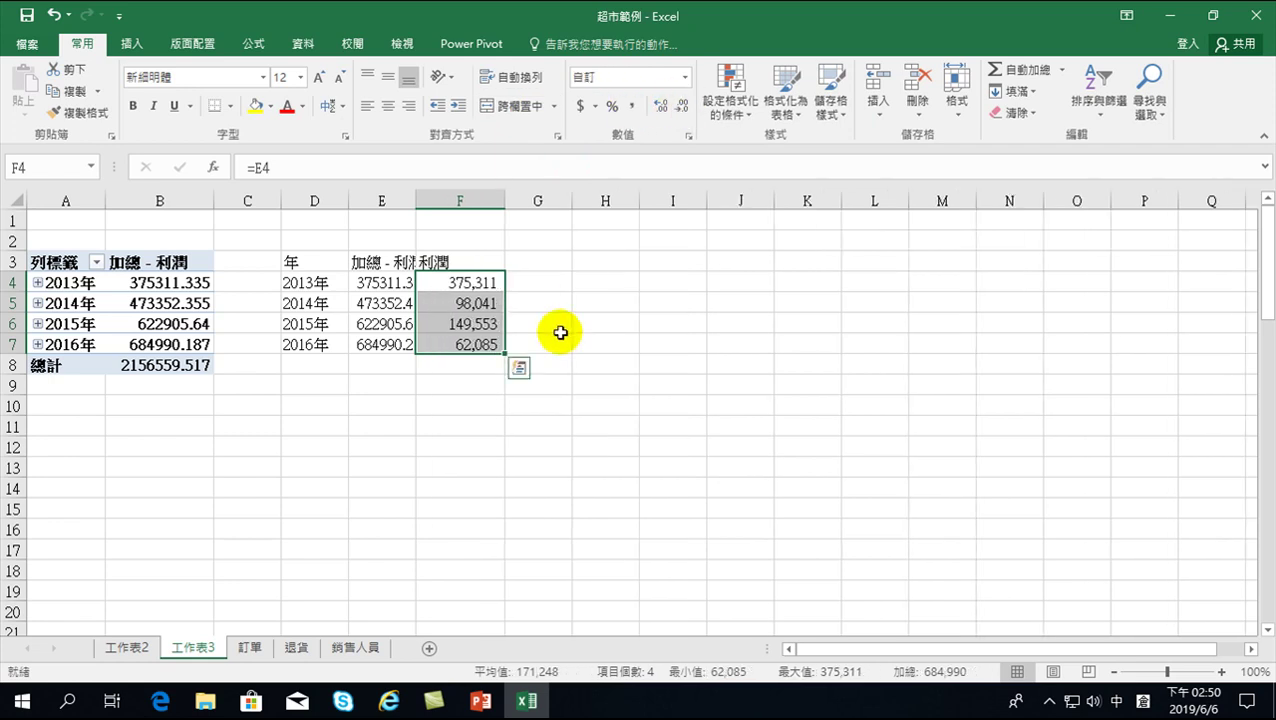
click(309, 261)
drag(311, 289, 313, 347)
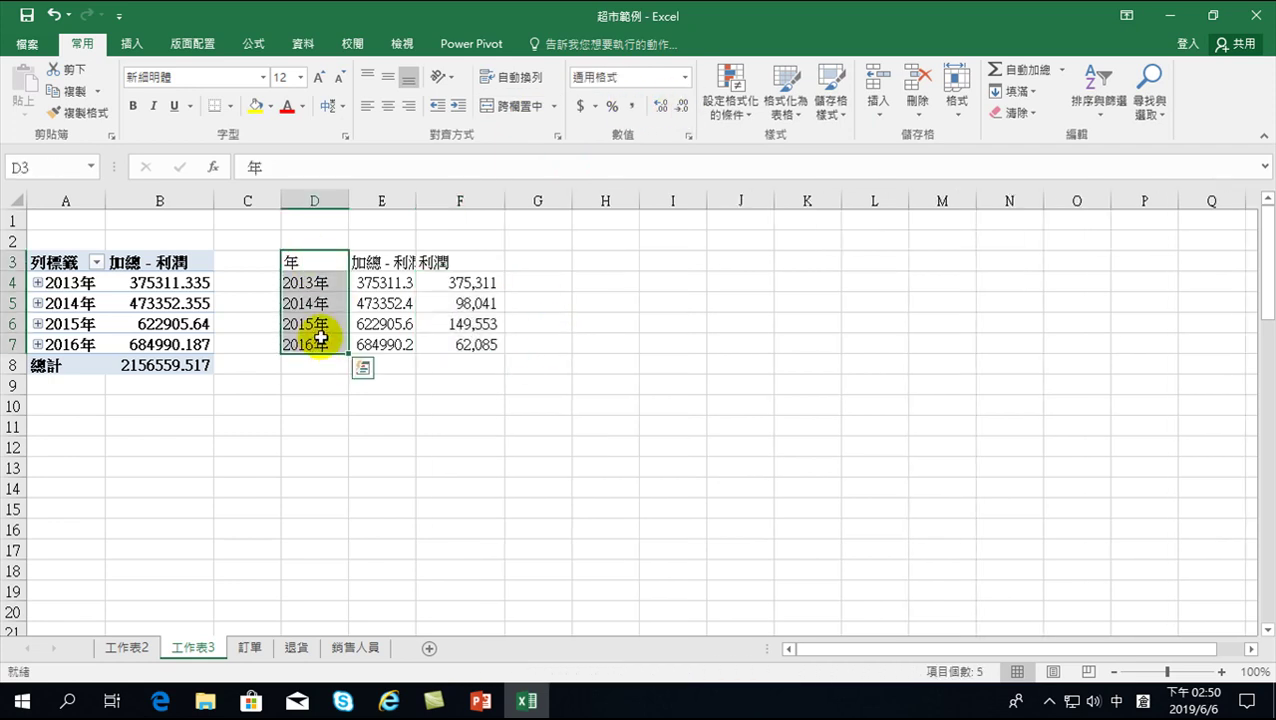
Insert a waterfall chart of the years and 利潤 values and move it right of the table.
ctrl+drag(463, 262, 466, 344)
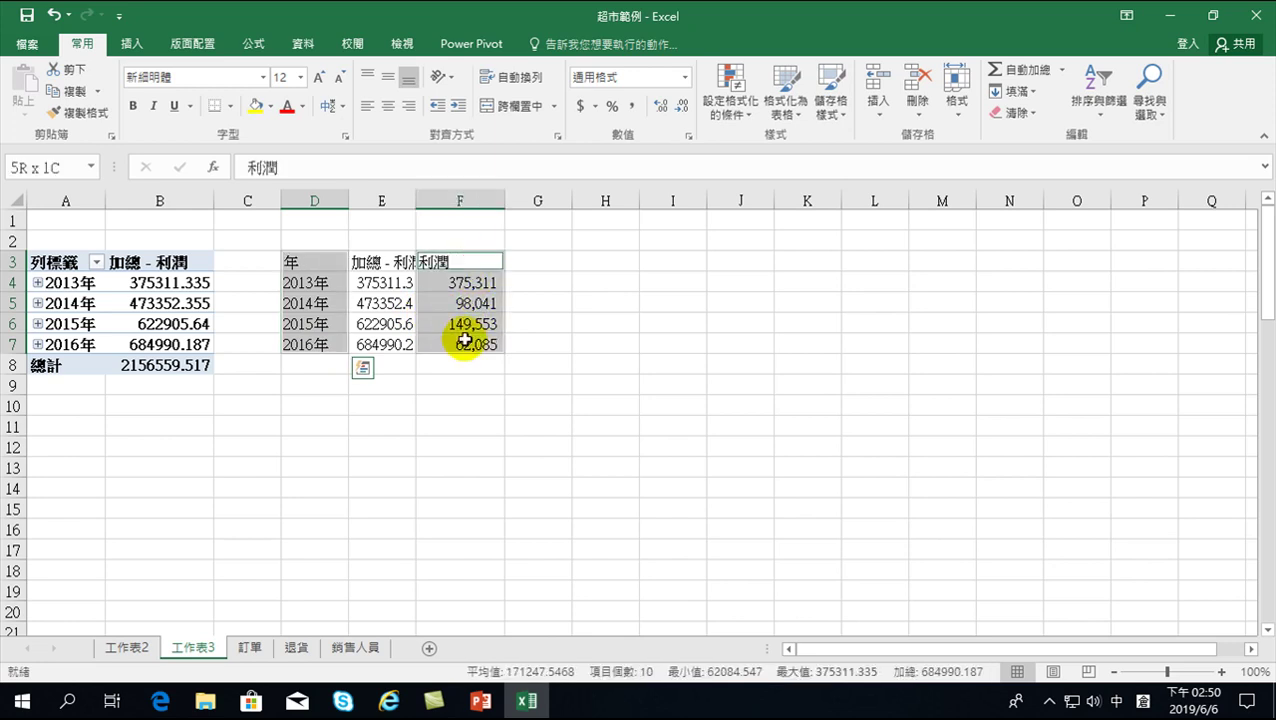
click(136, 44)
click(590, 72)
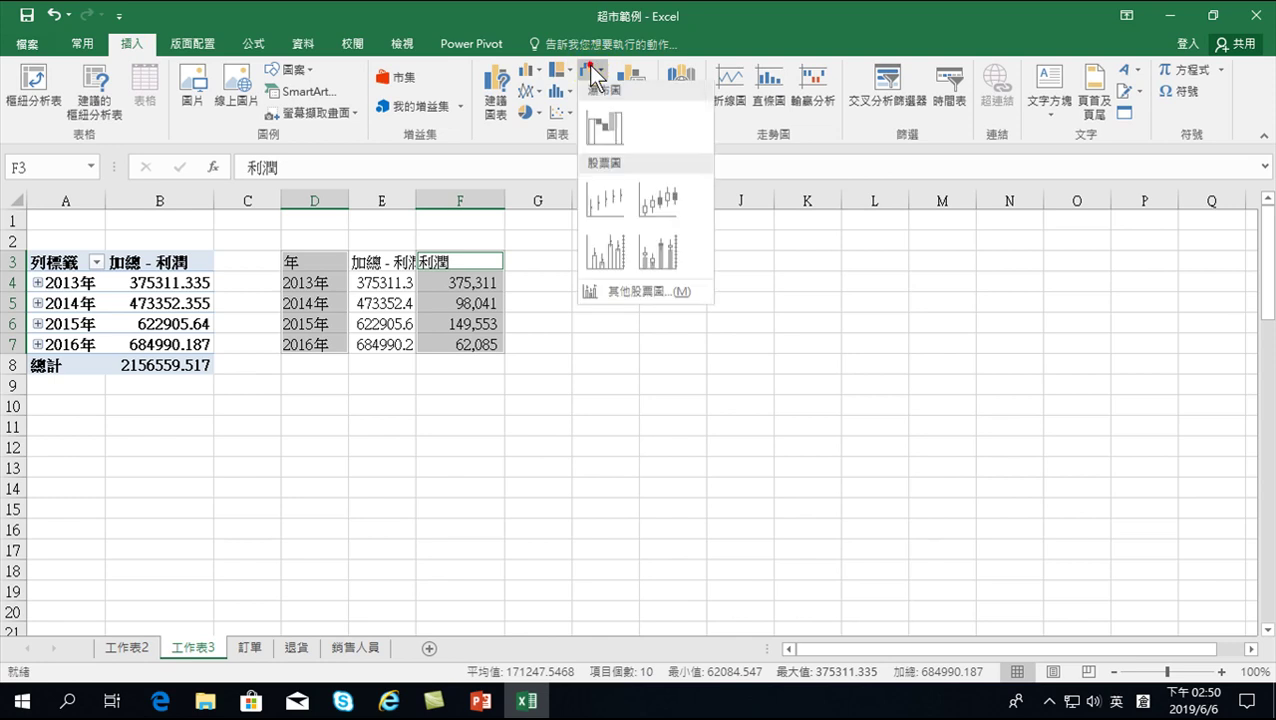
click(610, 140)
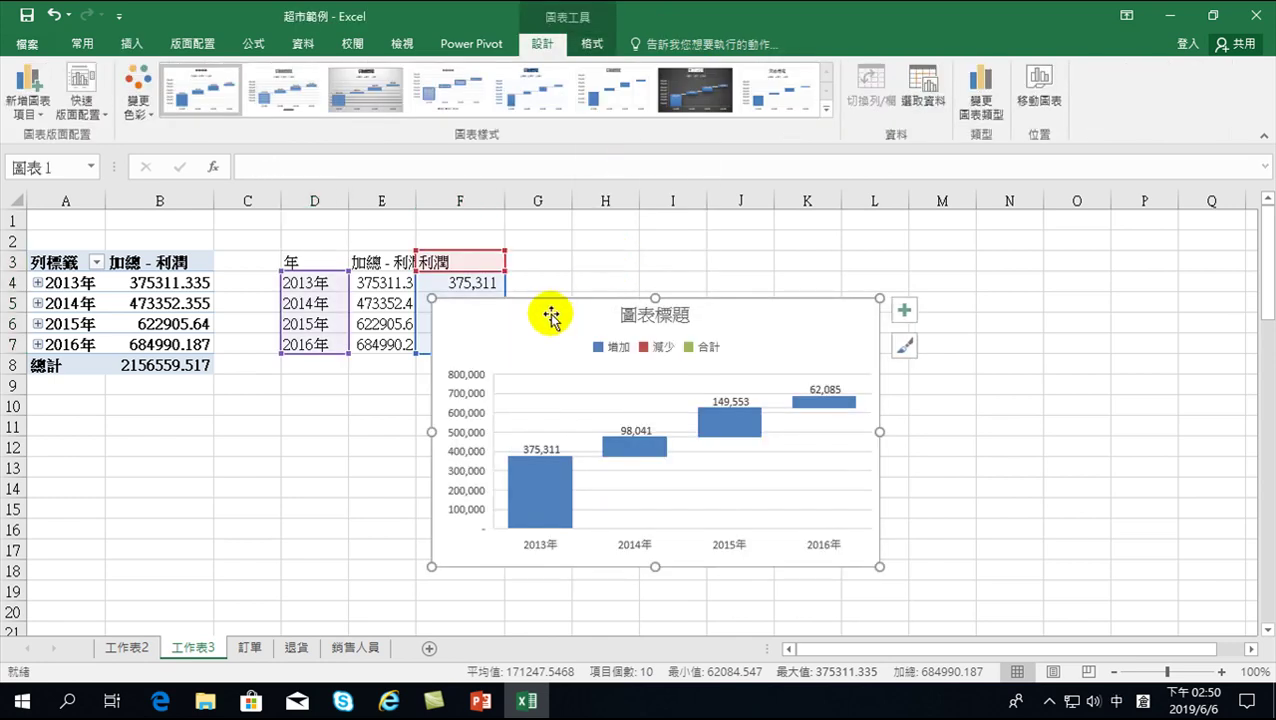
drag(556, 313, 689, 264)
Inspect the waterfall chart's bar values.
click(679, 445)
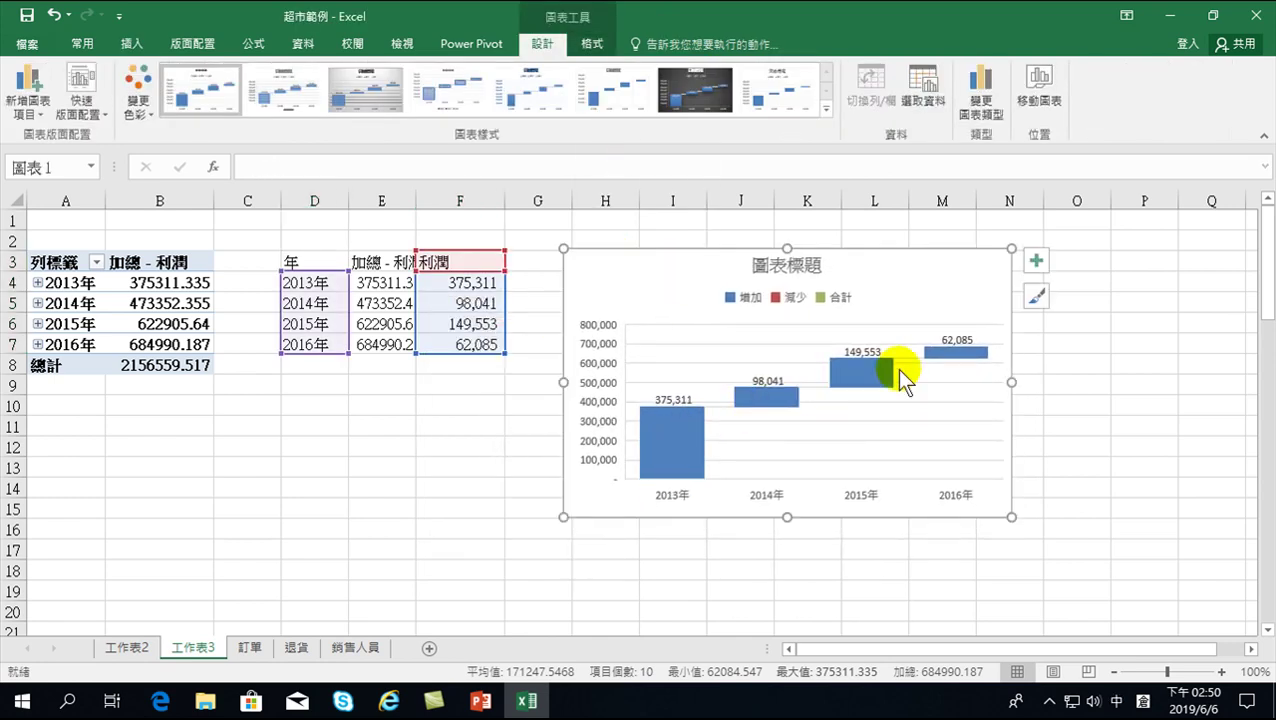
mouse_move(697, 485)
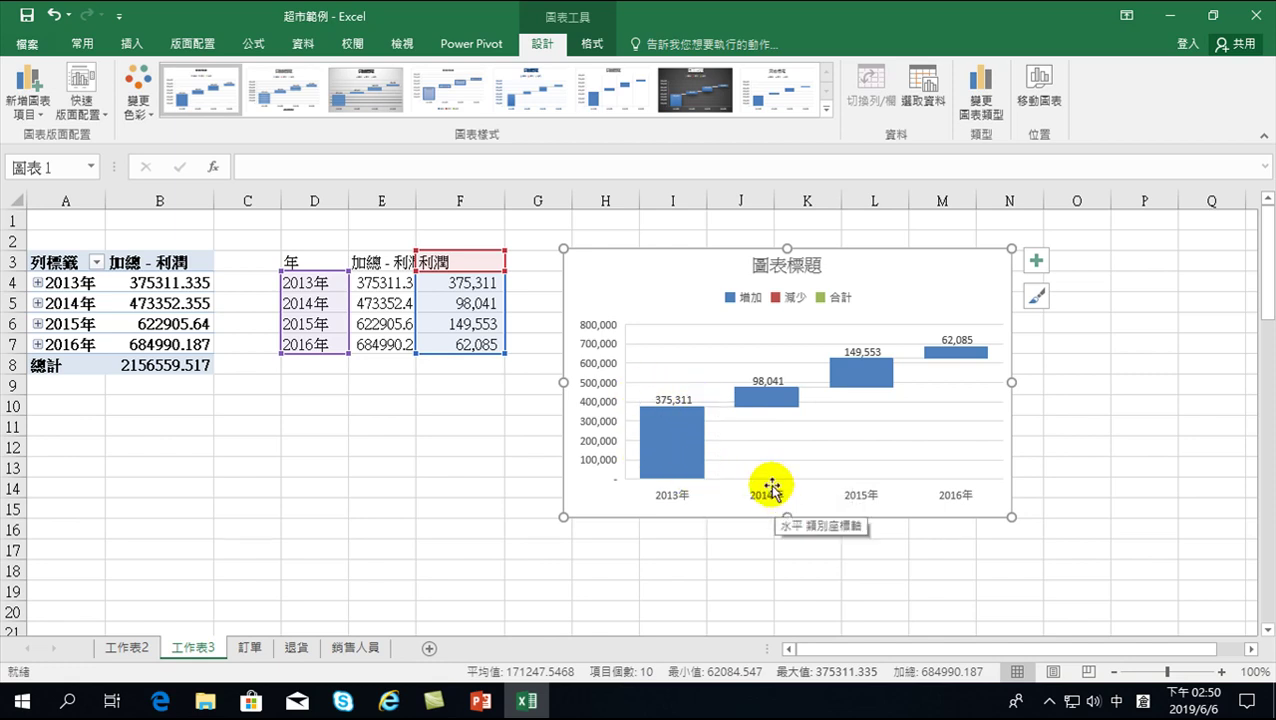
mouse_move(785, 392)
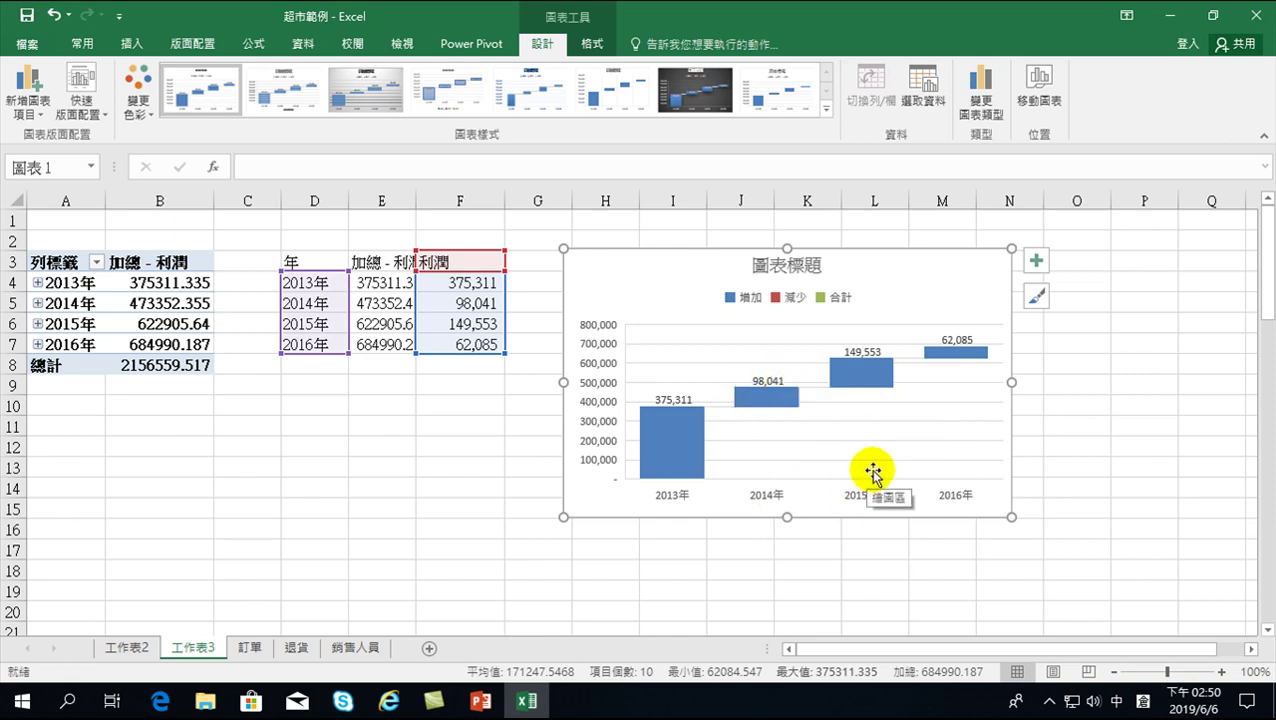
mouse_move(862, 373)
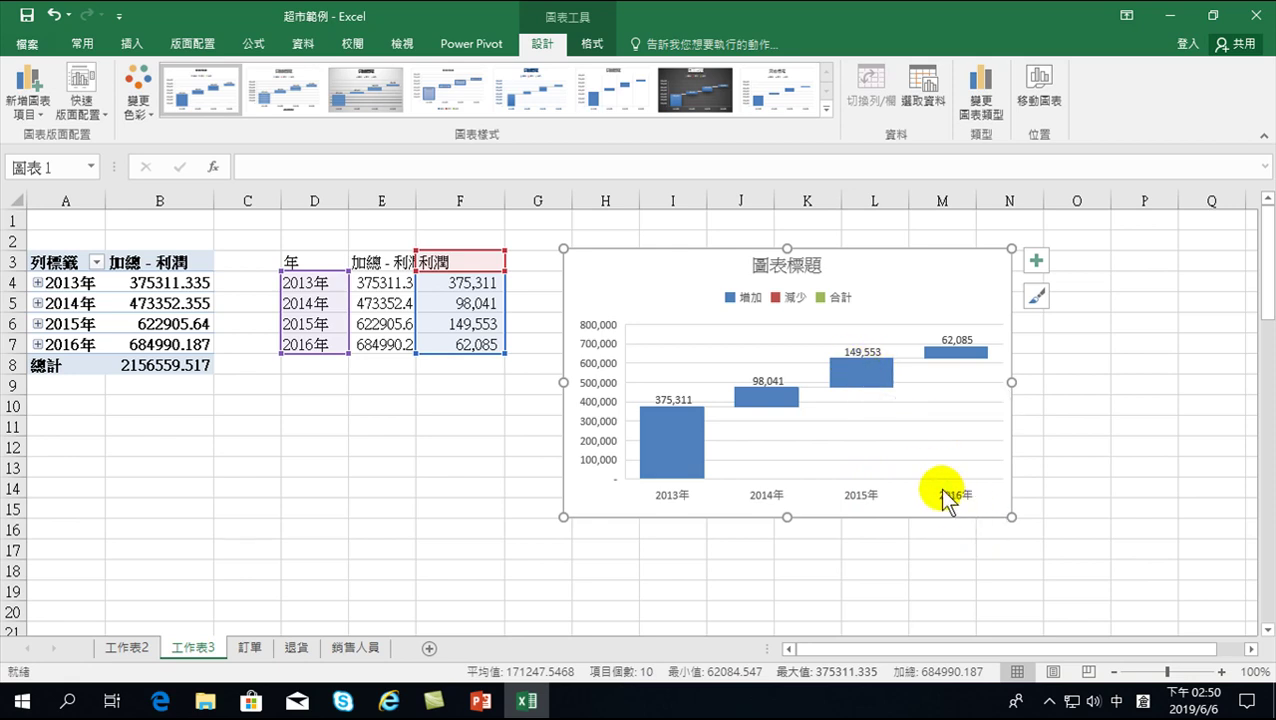
mouse_move(951, 348)
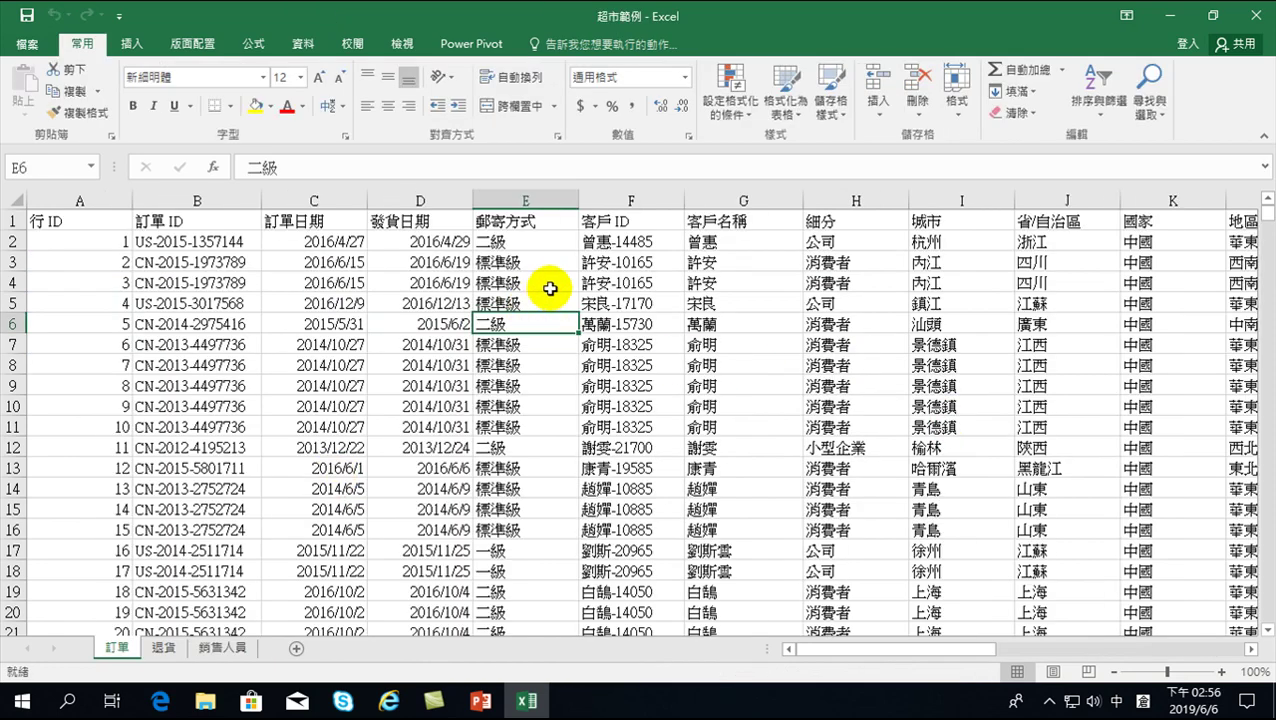
click(133, 42)
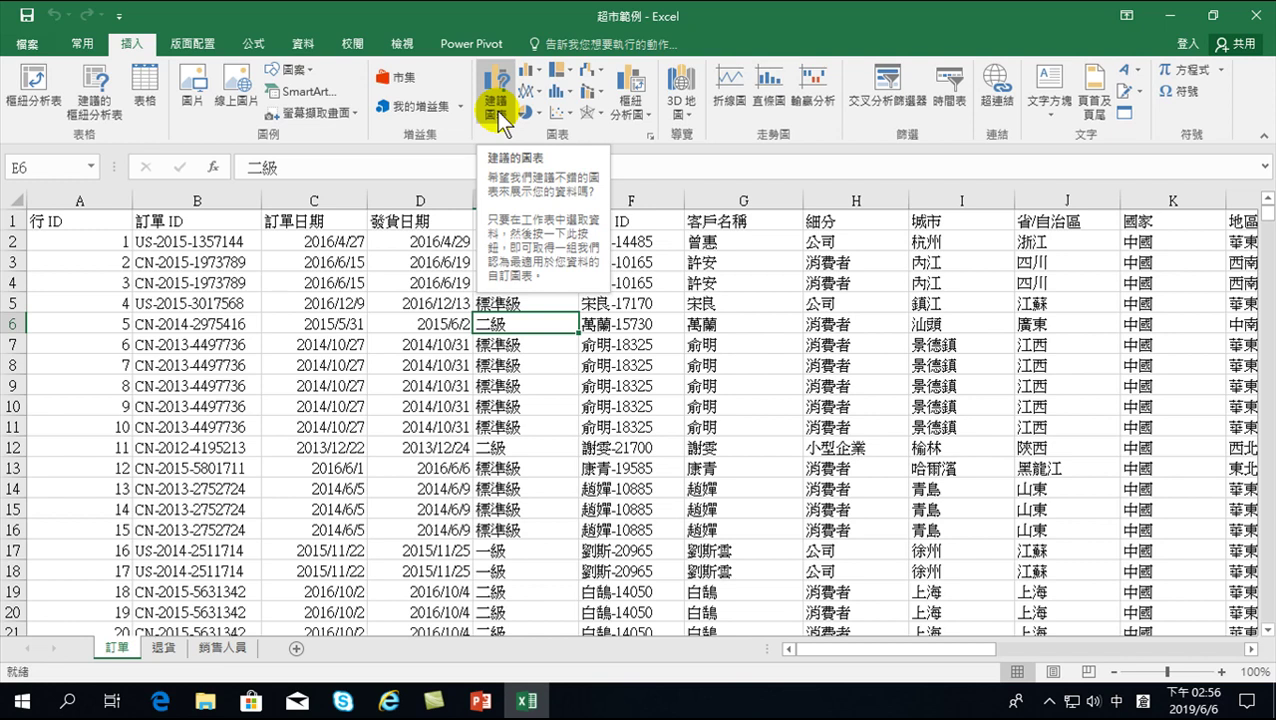
click(498, 113)
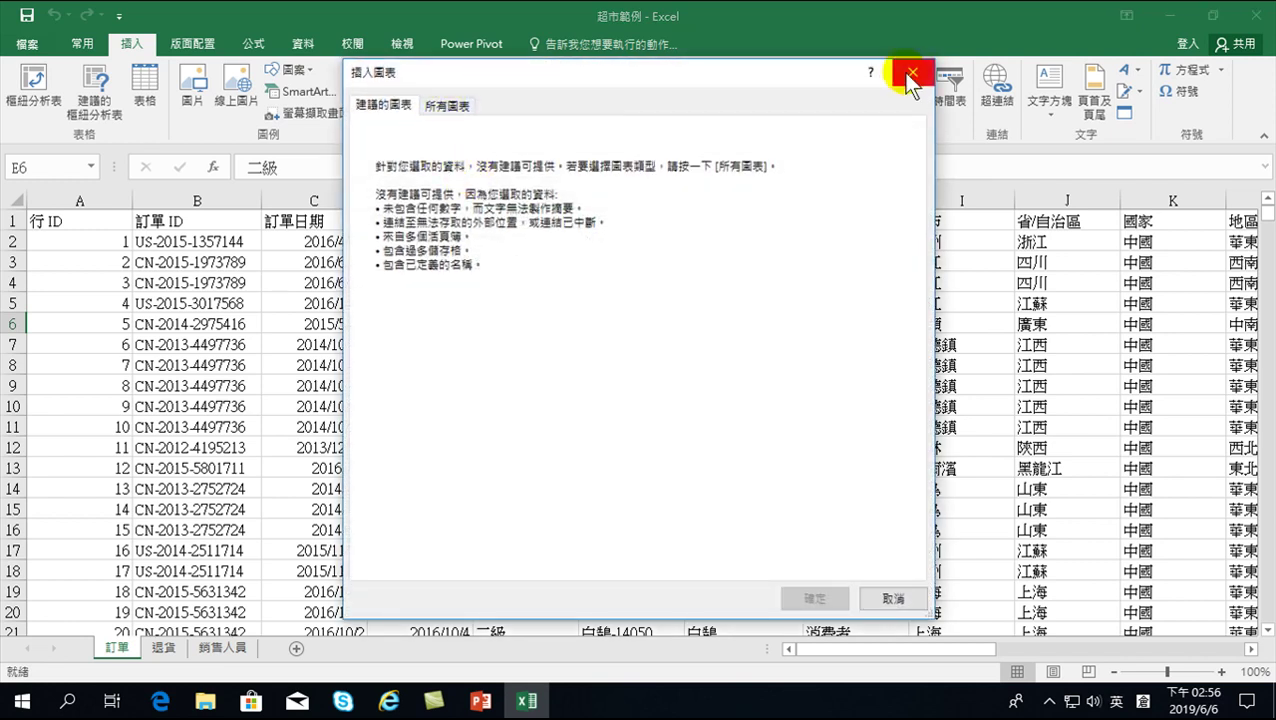
click(912, 72)
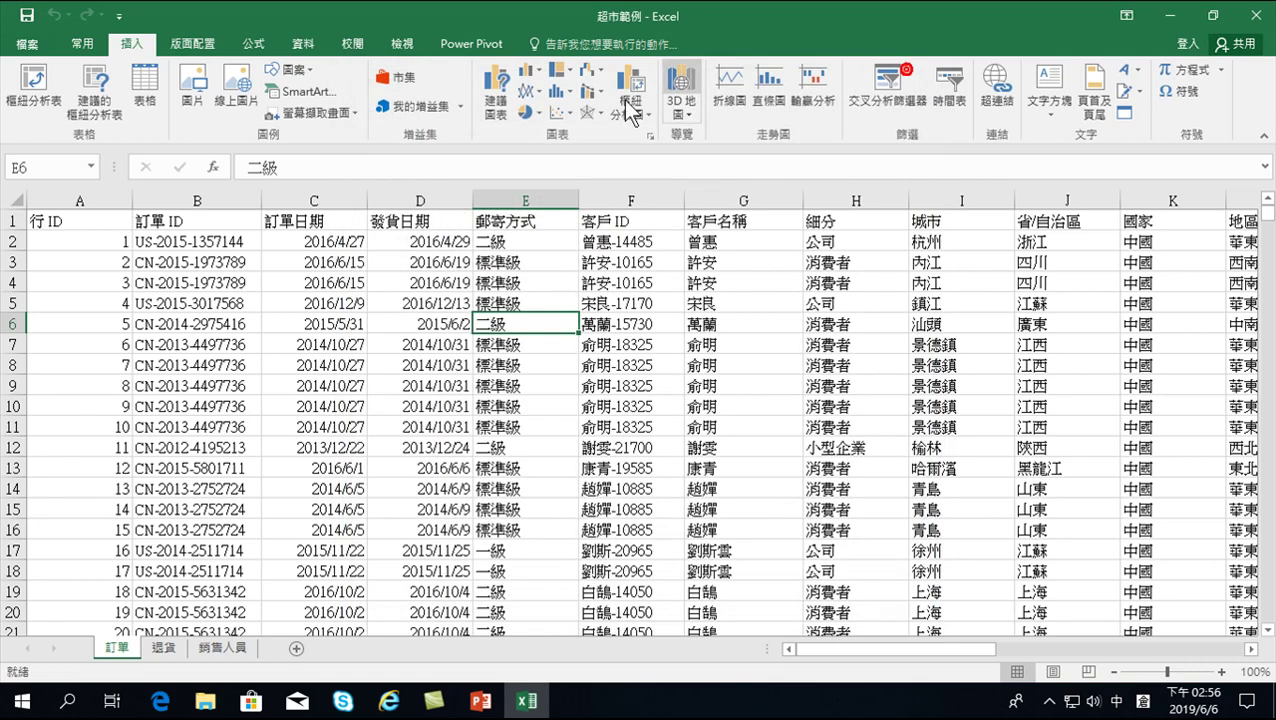
click(570, 72)
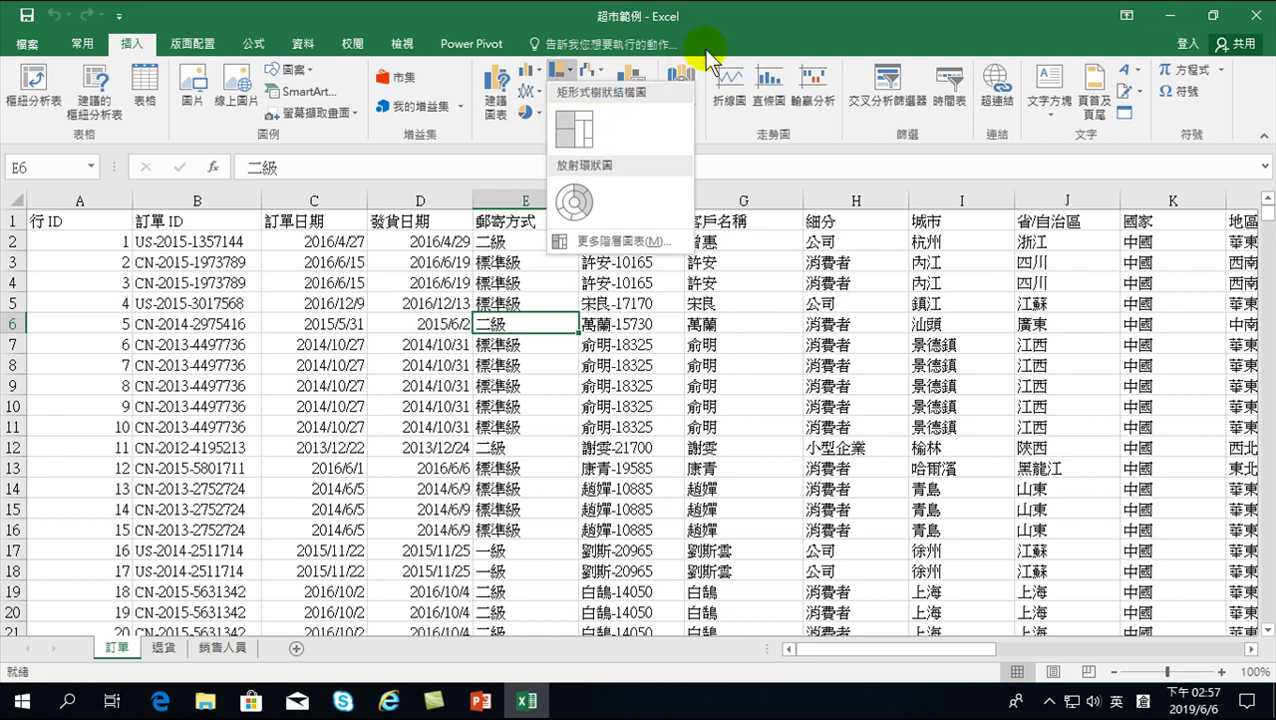
double_click(735, 14)
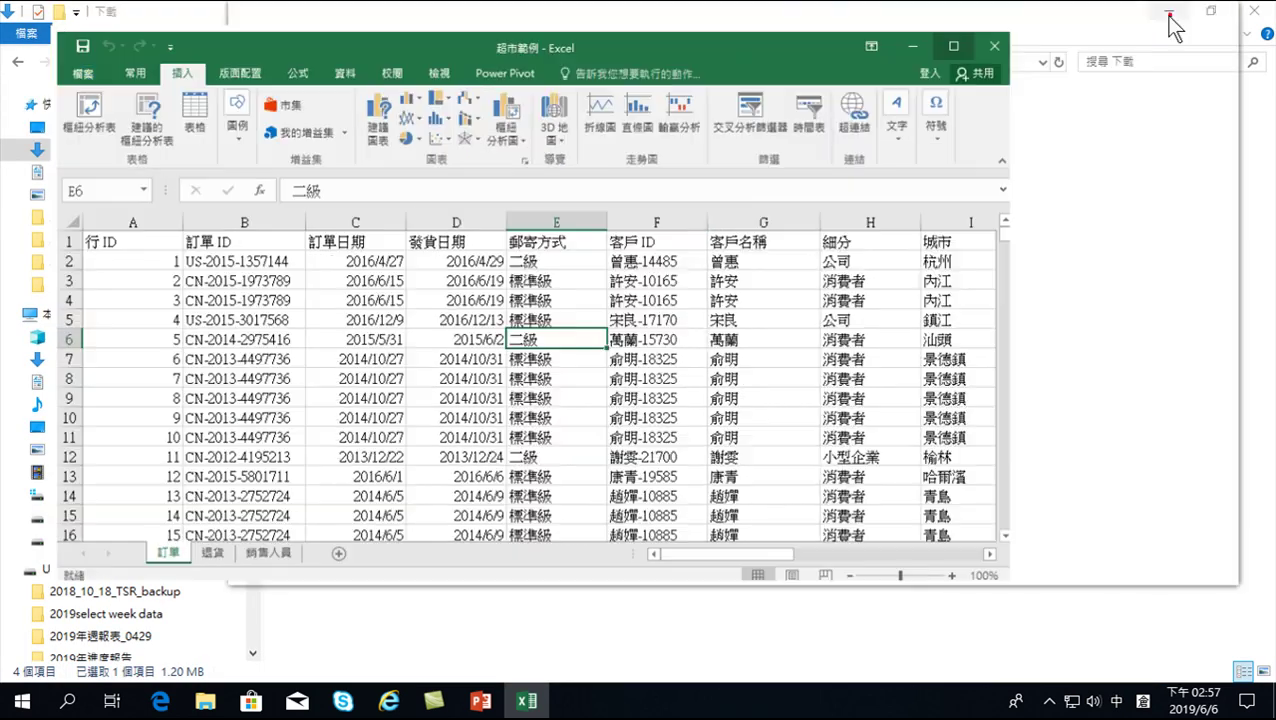
click(1172, 16)
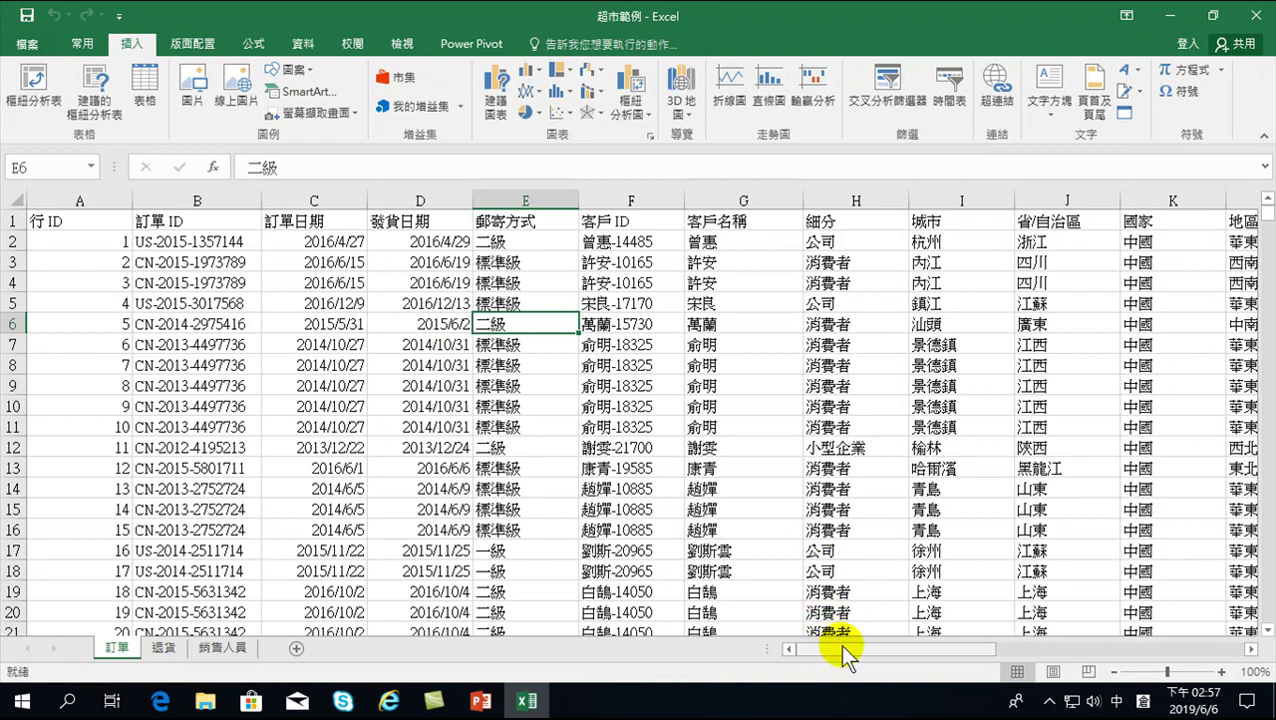
drag(841, 645, 940, 645)
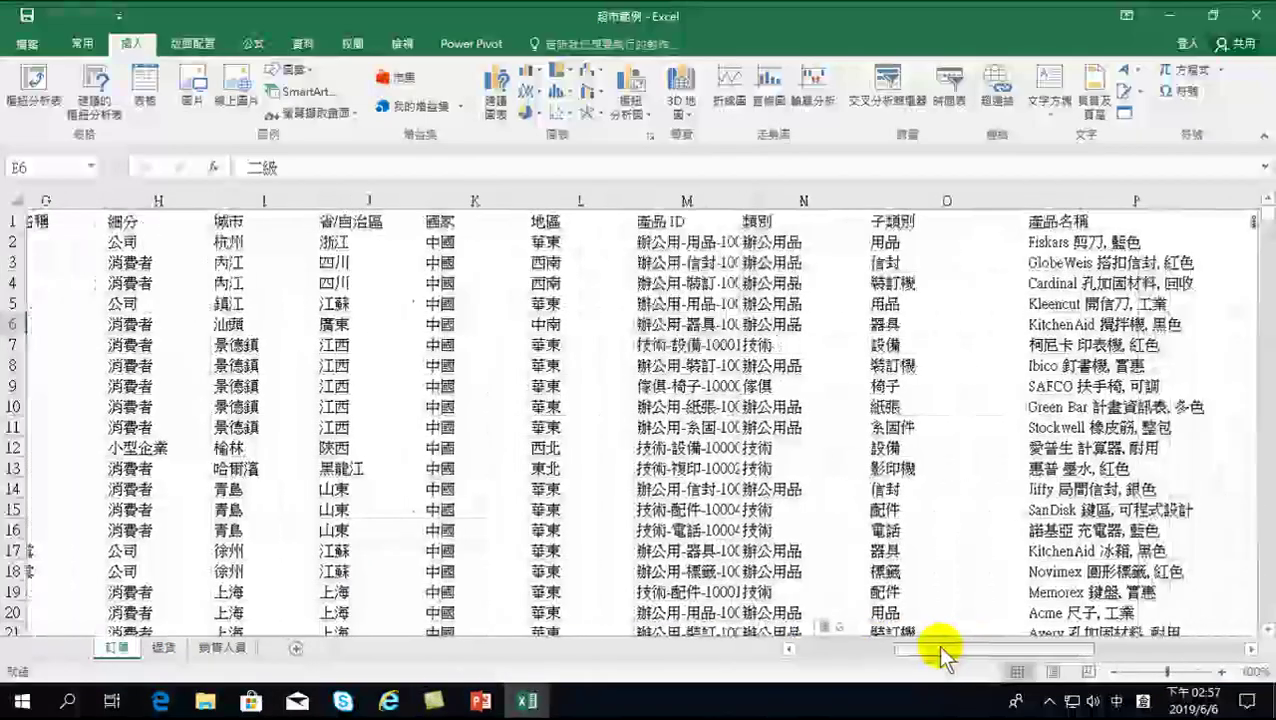
drag(940, 650, 939, 646)
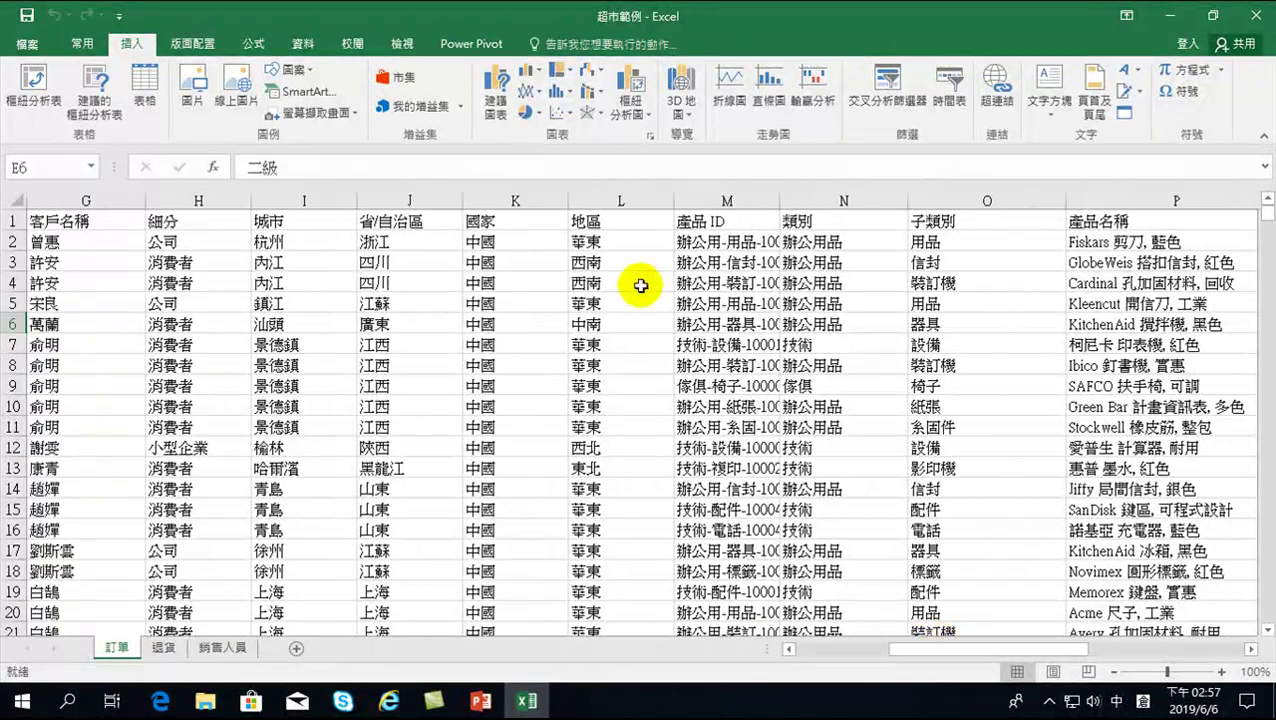
click(601, 199)
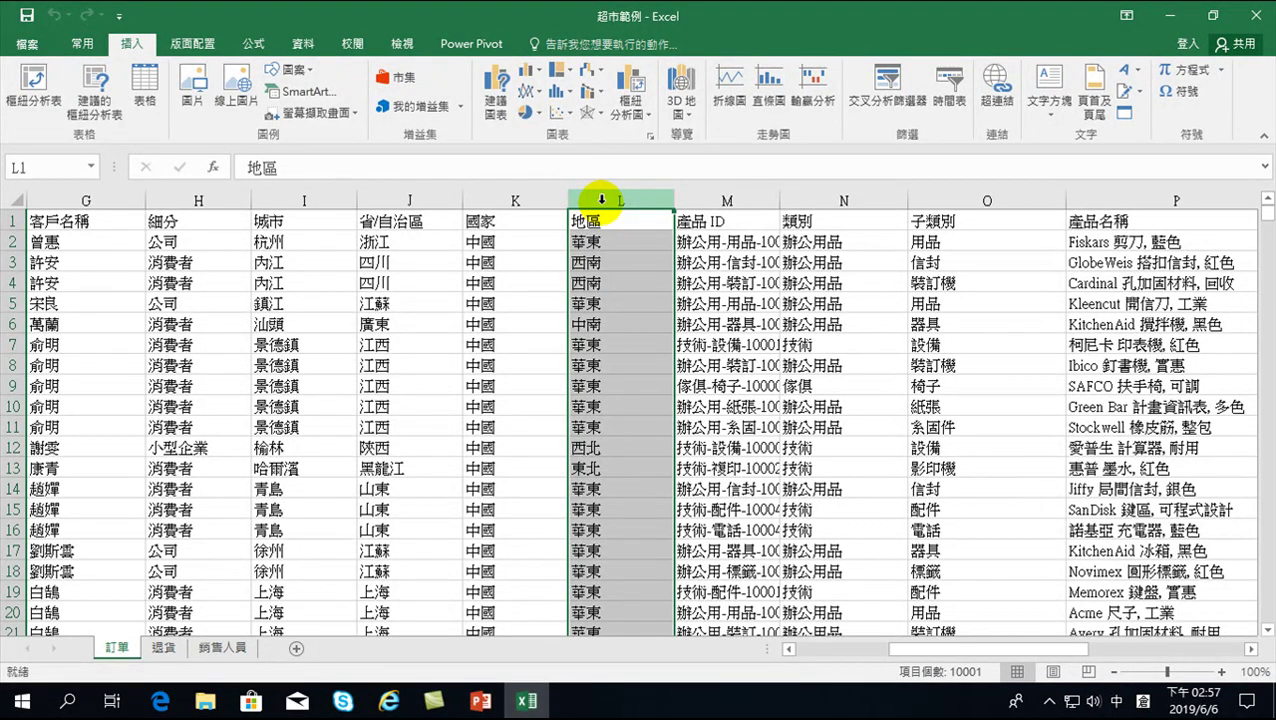
click(603, 242)
click(640, 241)
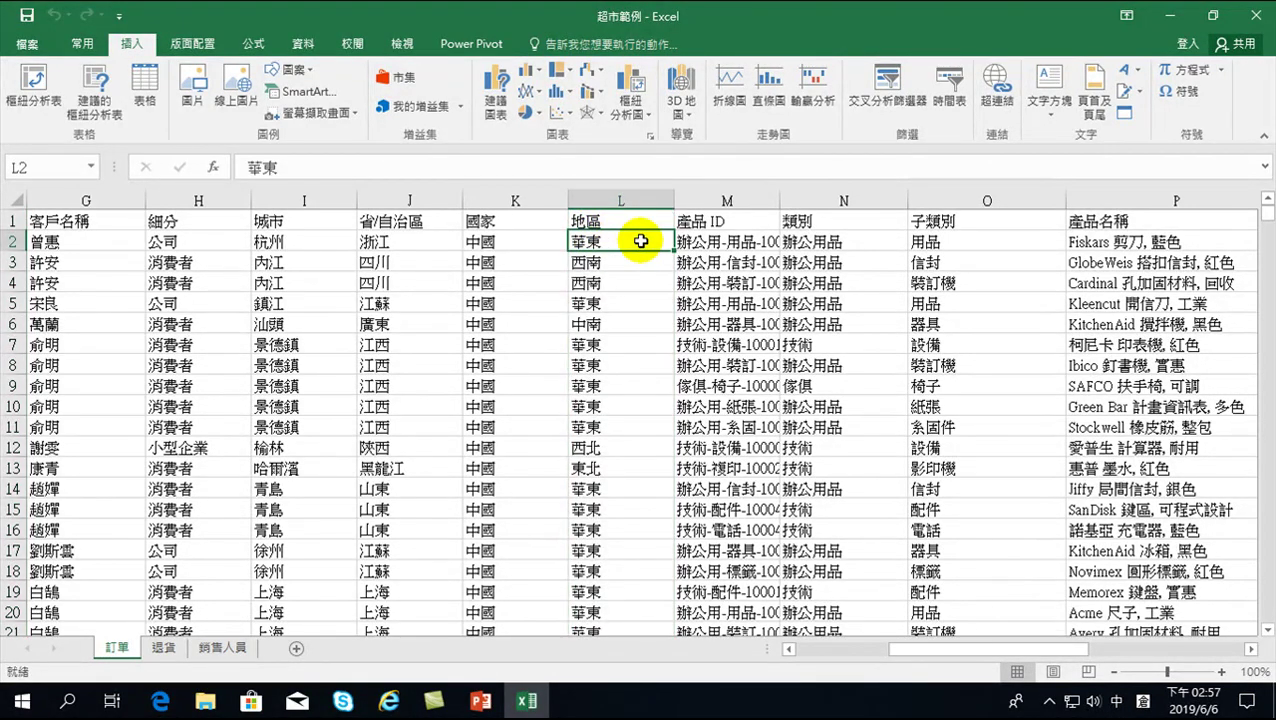
click(625, 262)
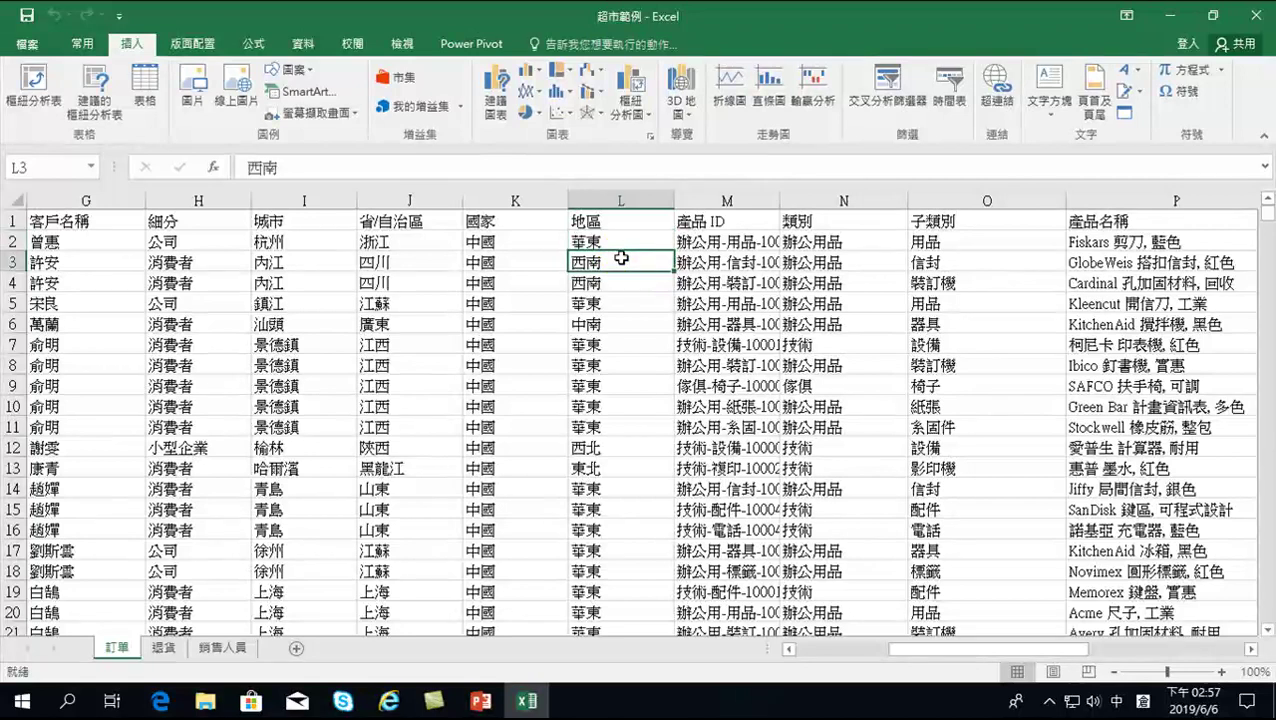
click(601, 324)
click(611, 326)
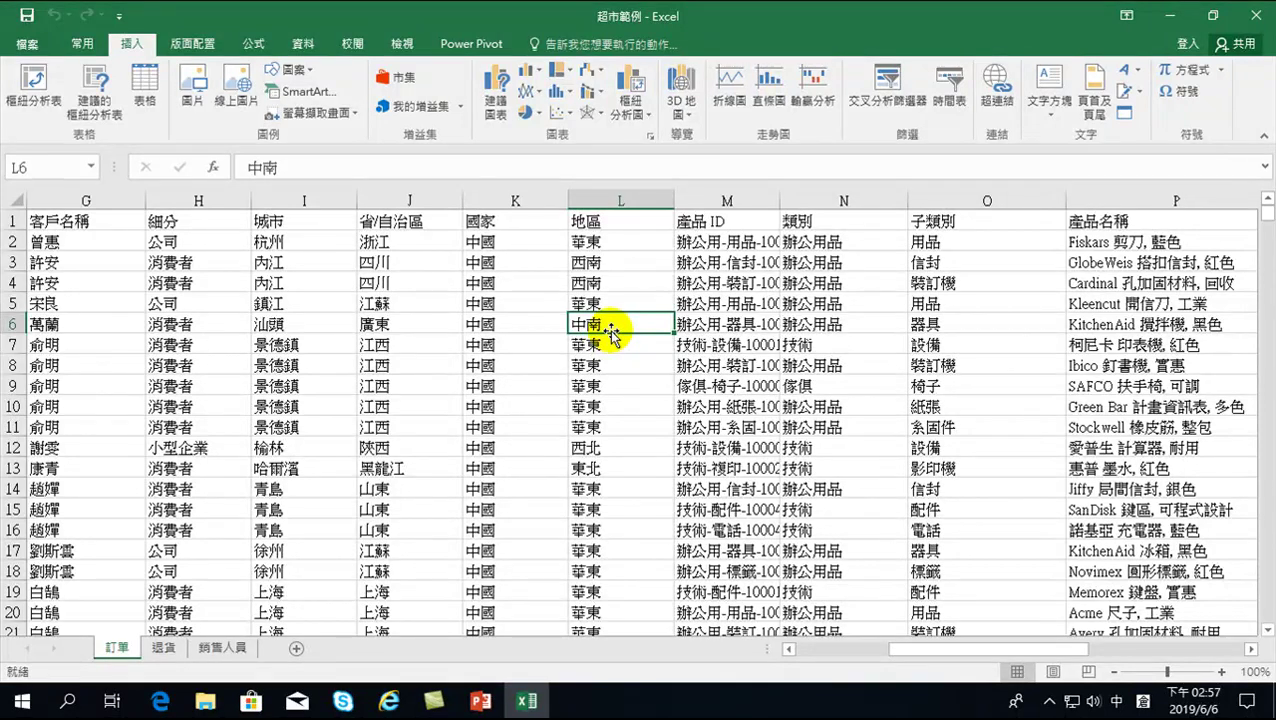
drag(623, 364, 615, 481)
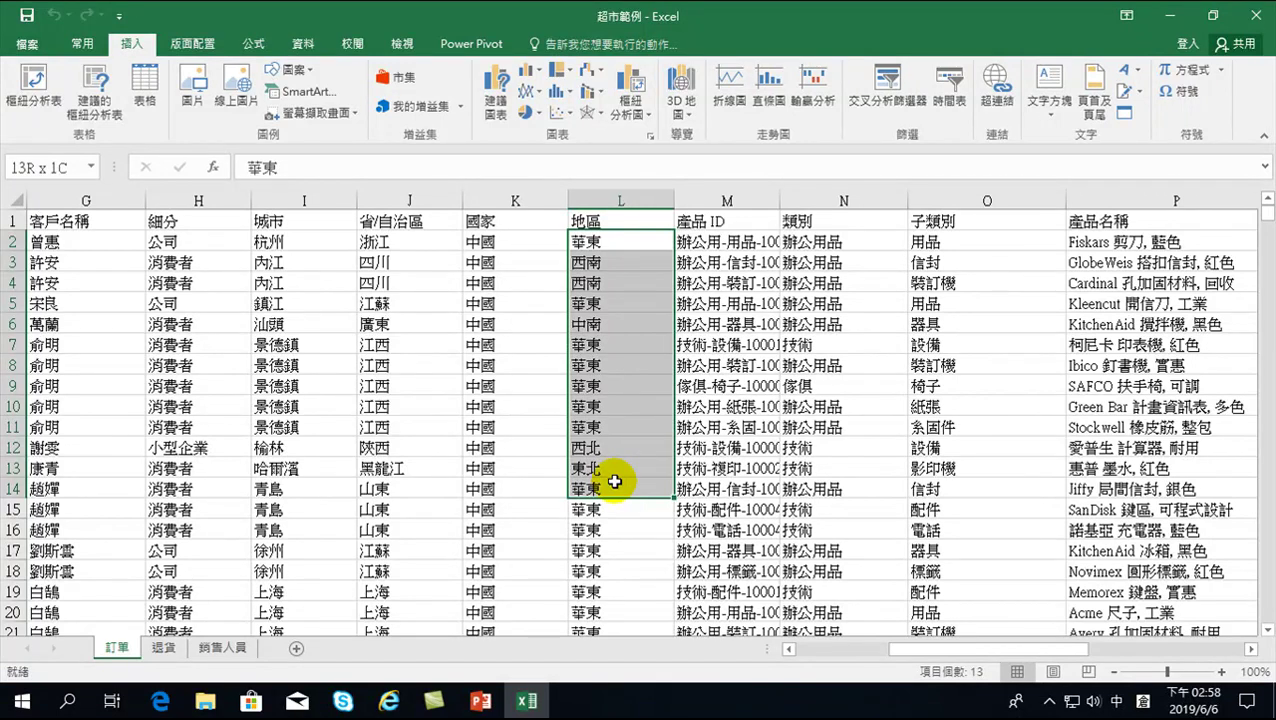
drag(614, 481, 614, 481)
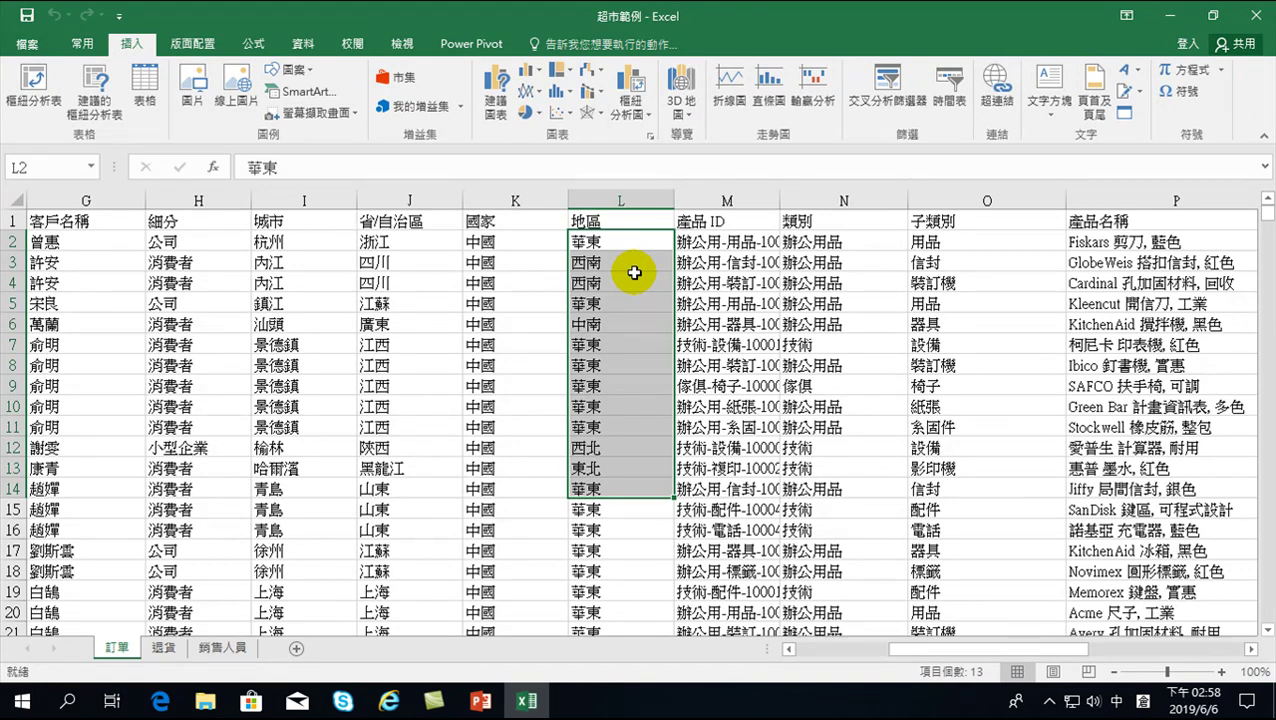
click(630, 271)
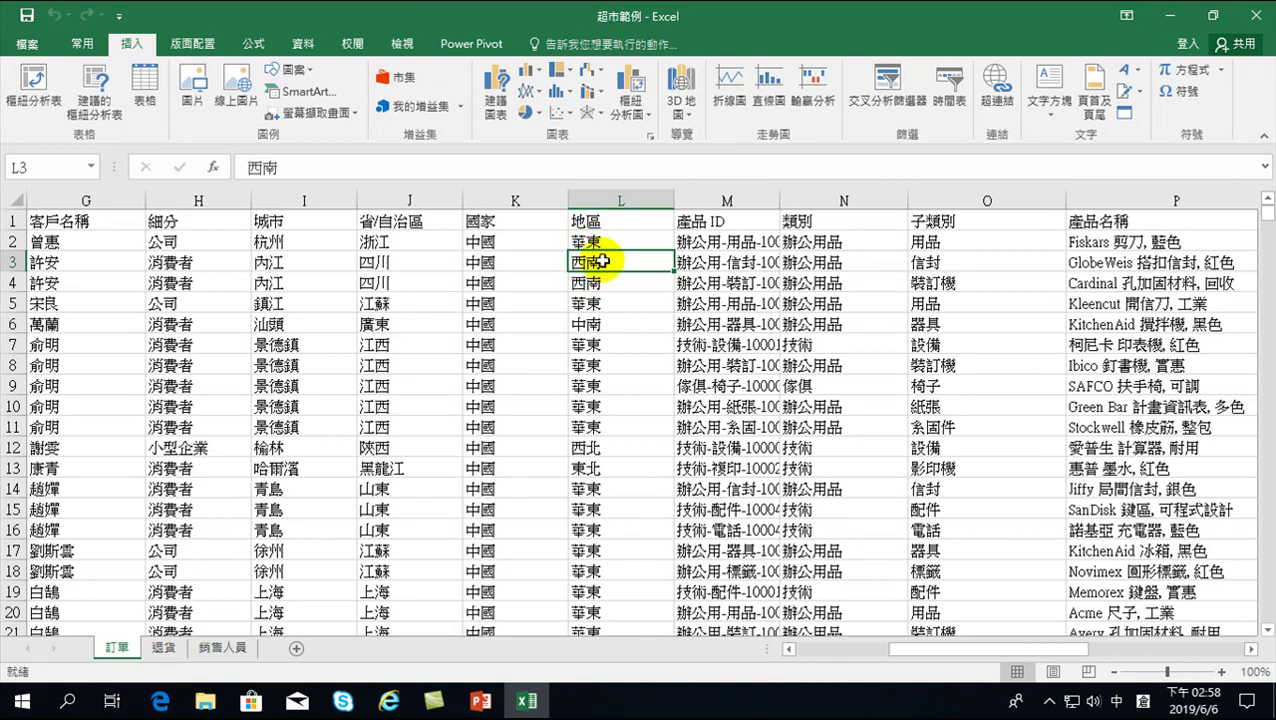
Insert a PivotTable of the order data on a new sheet.
click(467, 45)
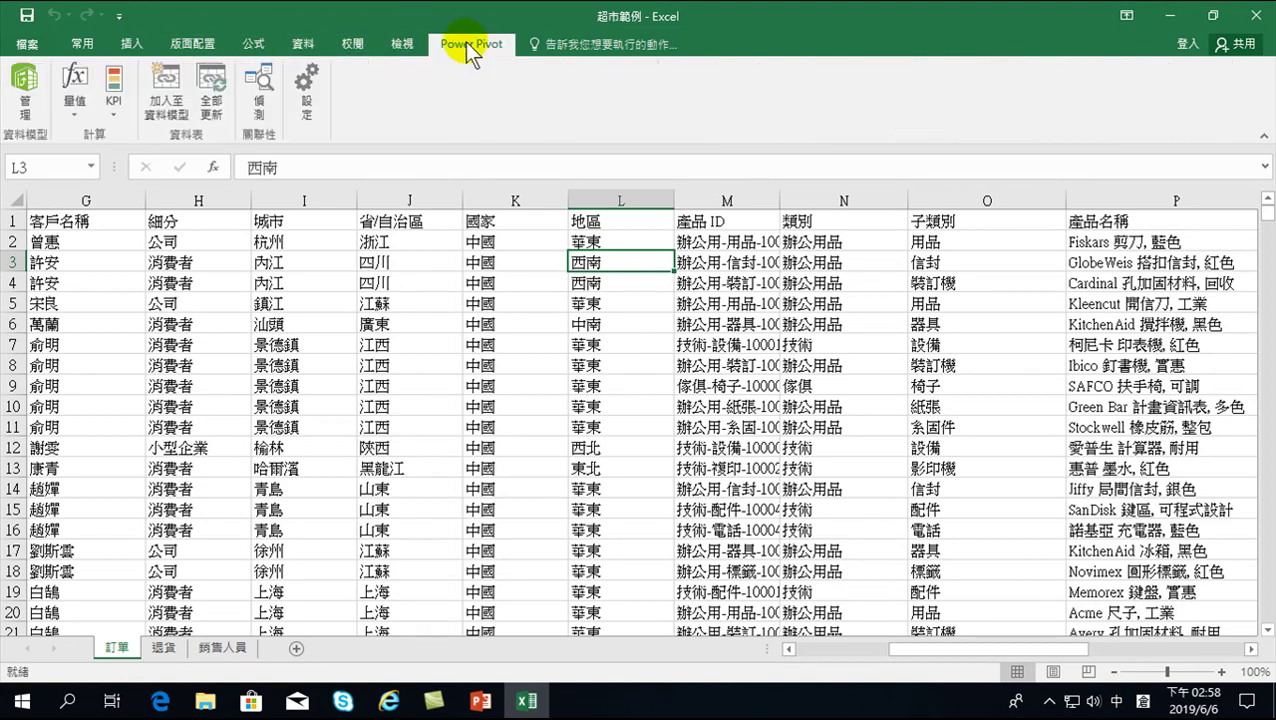
click(125, 44)
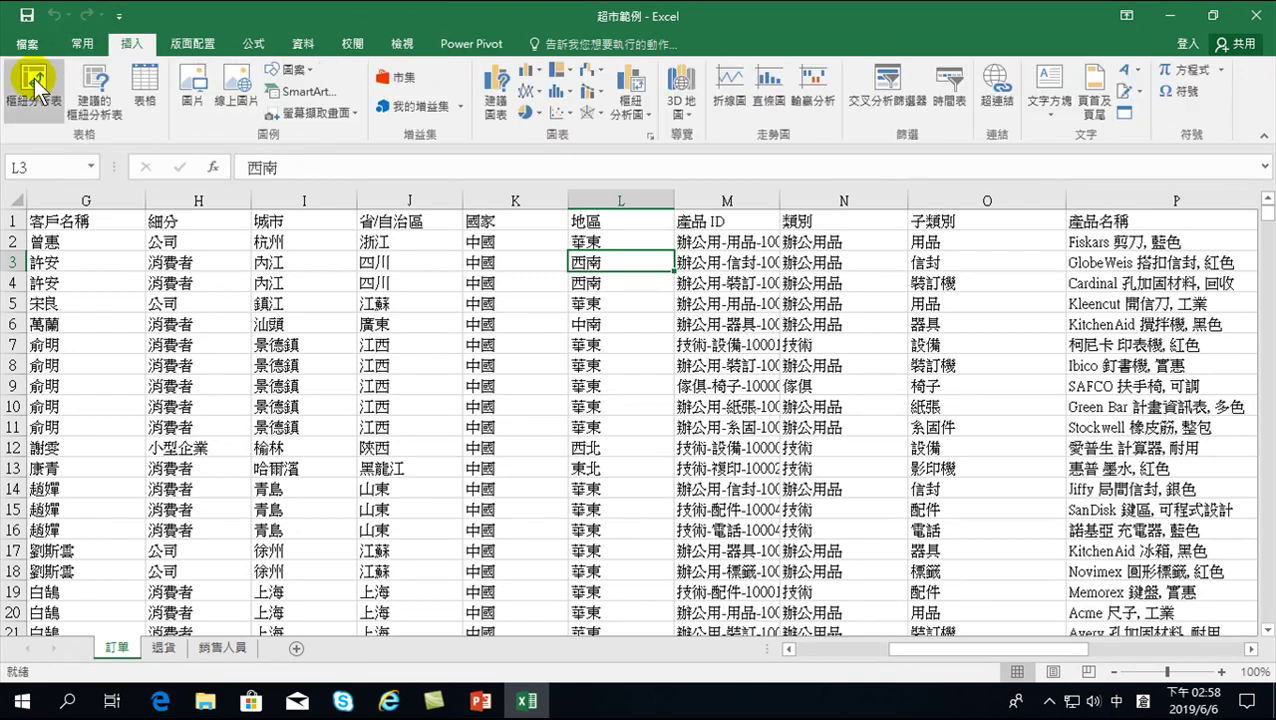
click(32, 82)
click(940, 511)
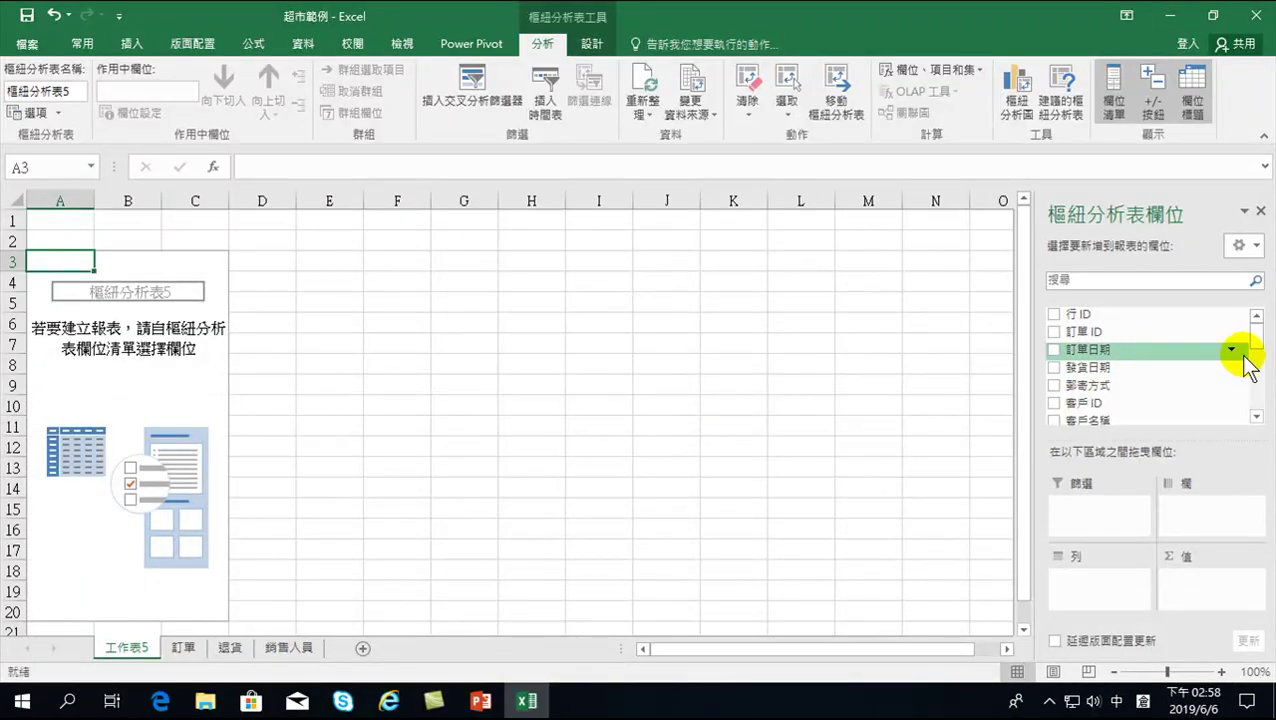
Put 地區 in Rows and Values to count orders per region, then select A3:B9.
click(1256, 416)
click(1256, 416)
click(1256, 416)
click(1256, 416)
click(1256, 416)
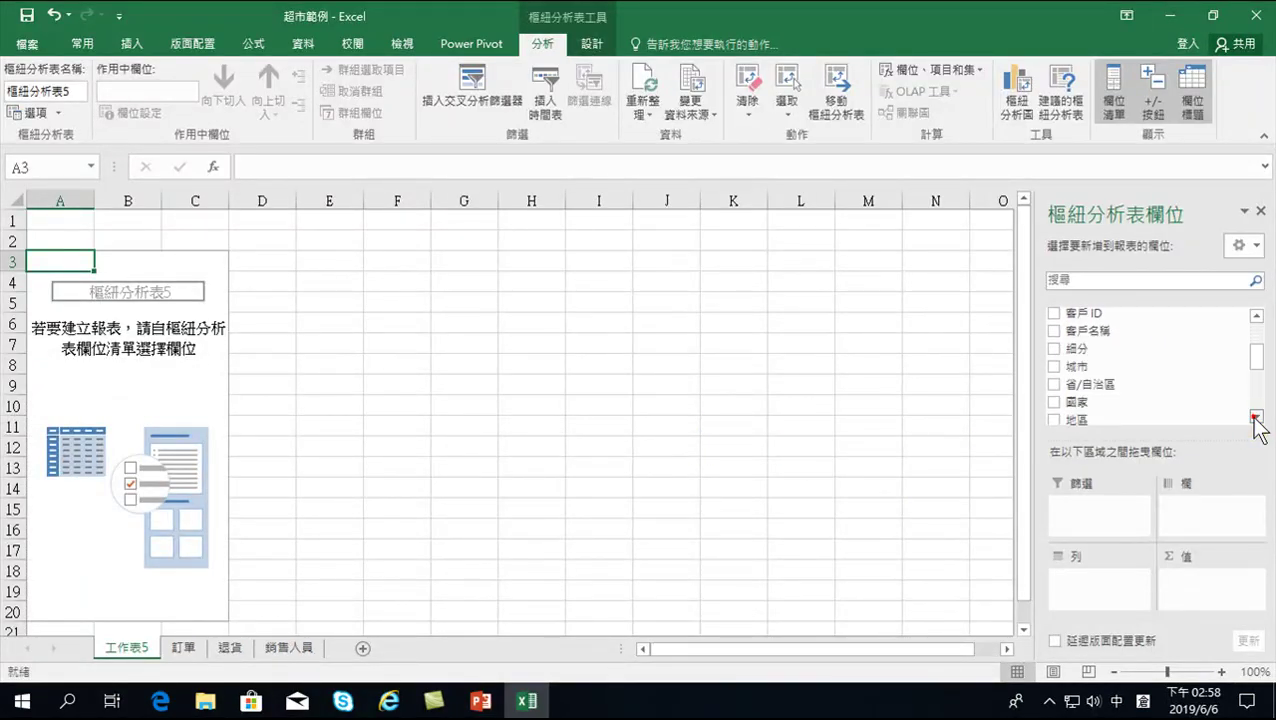
click(1256, 416)
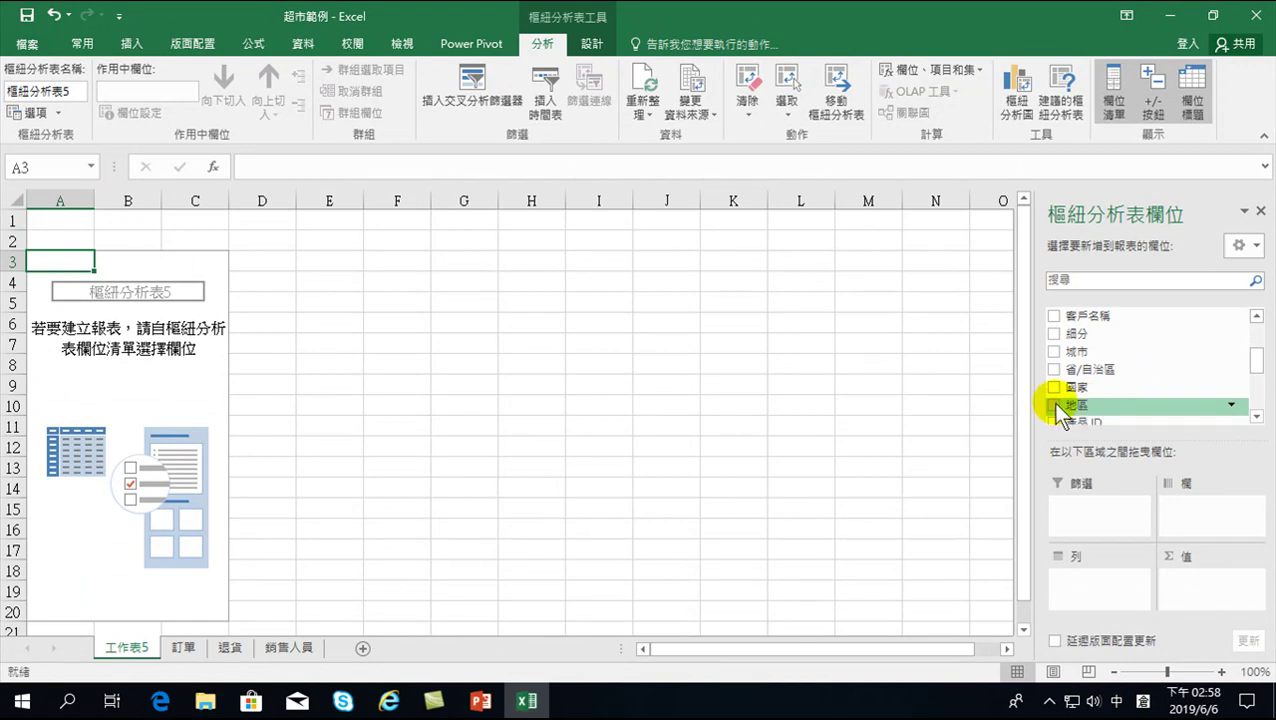
click(1053, 405)
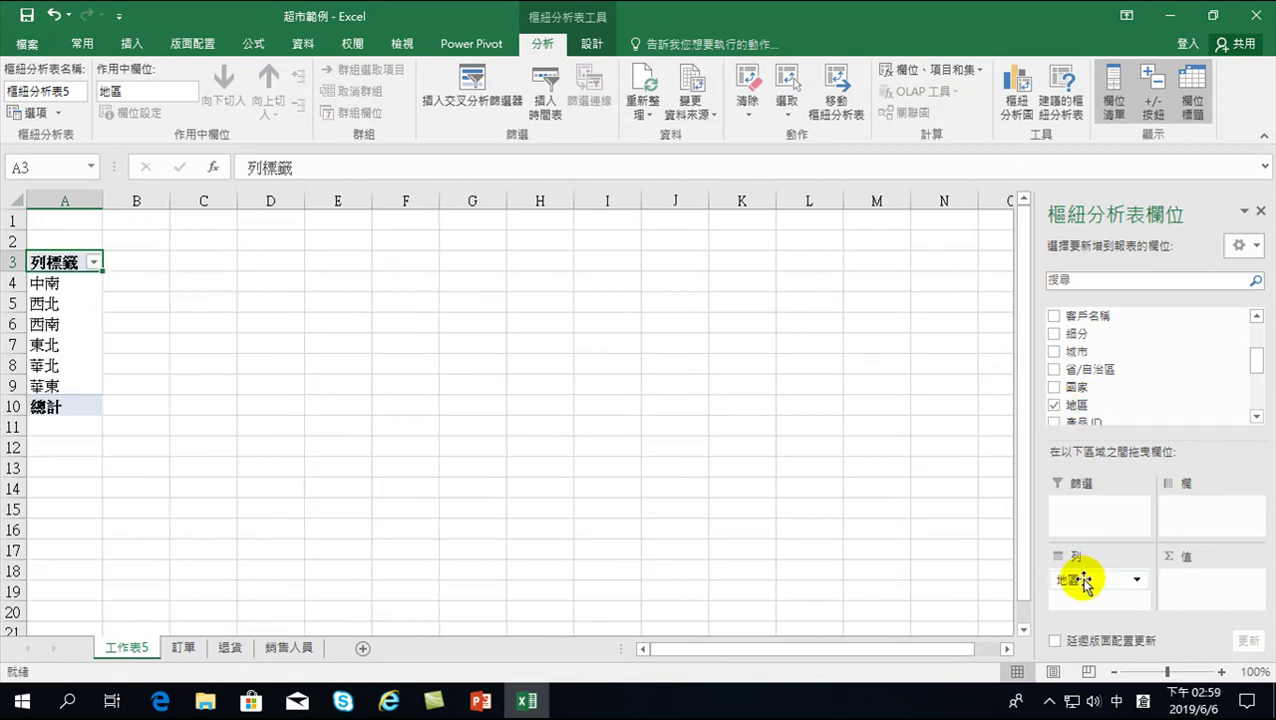
drag(1085, 405, 1203, 592)
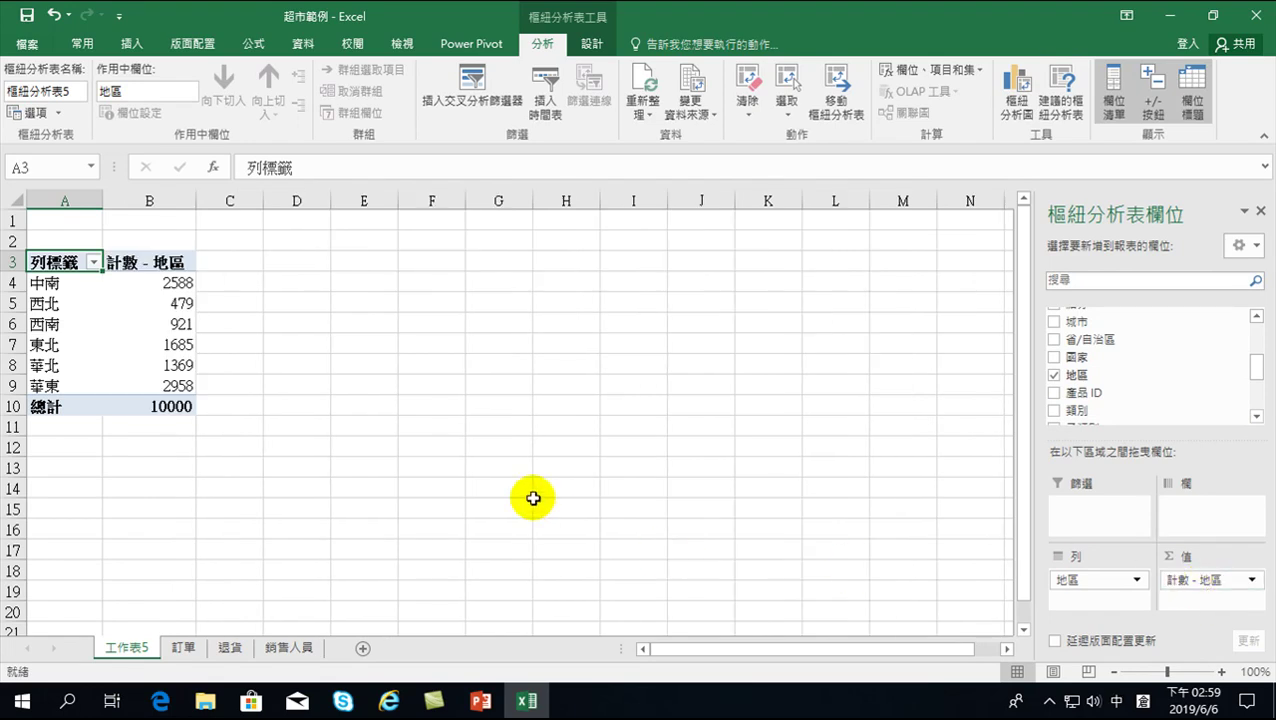
drag(62, 264, 144, 386)
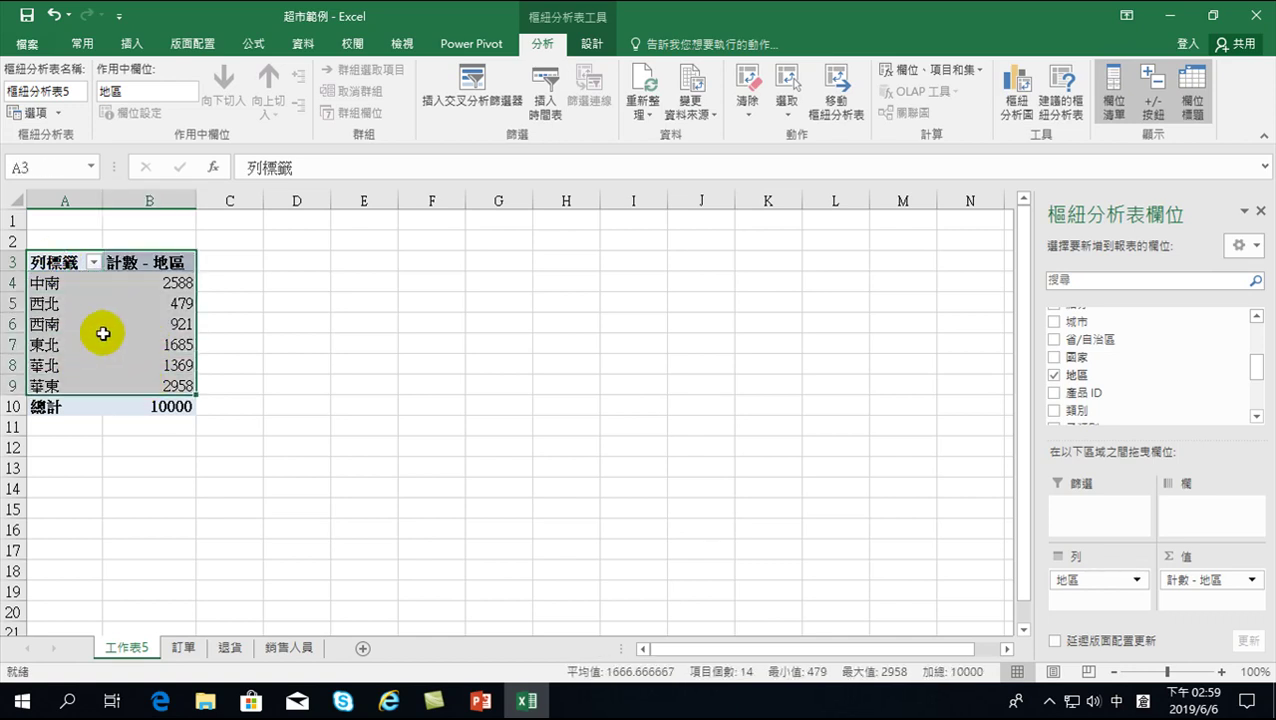
Copy the region counts A3:B9 and try Paste Special at D3, closing it unpasted.
right_click(145, 328)
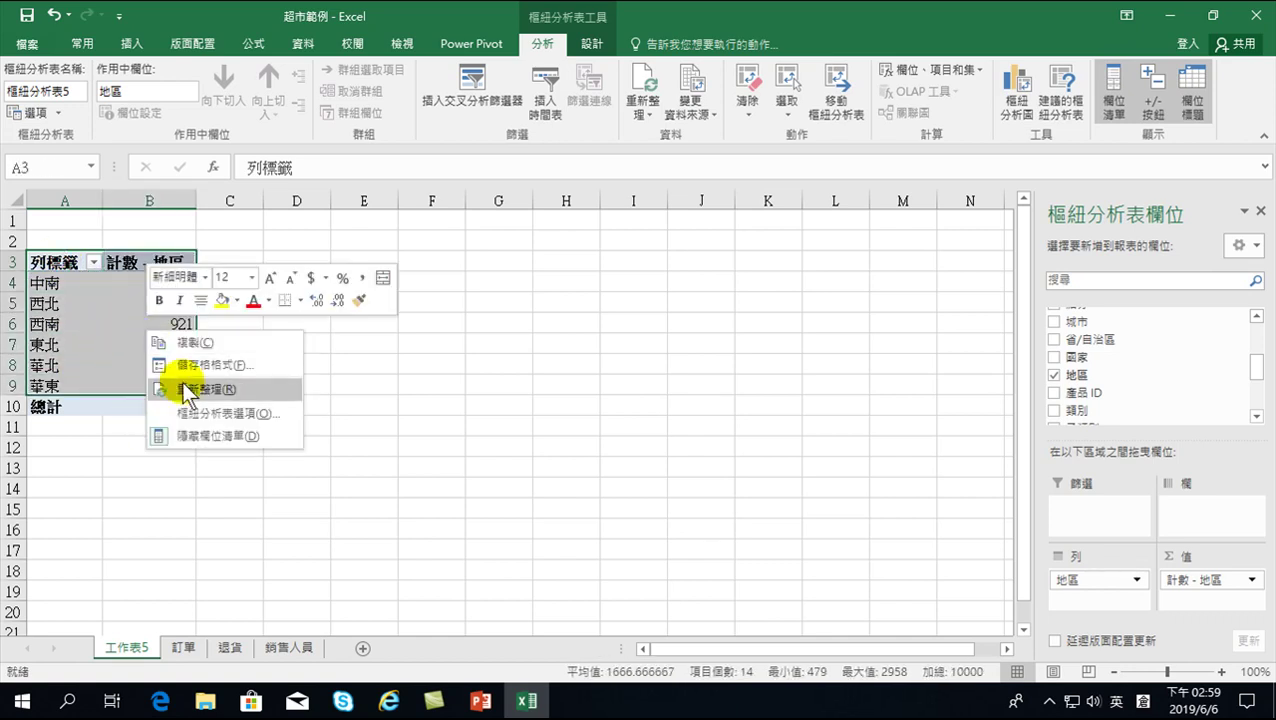
click(164, 343)
right_click(308, 257)
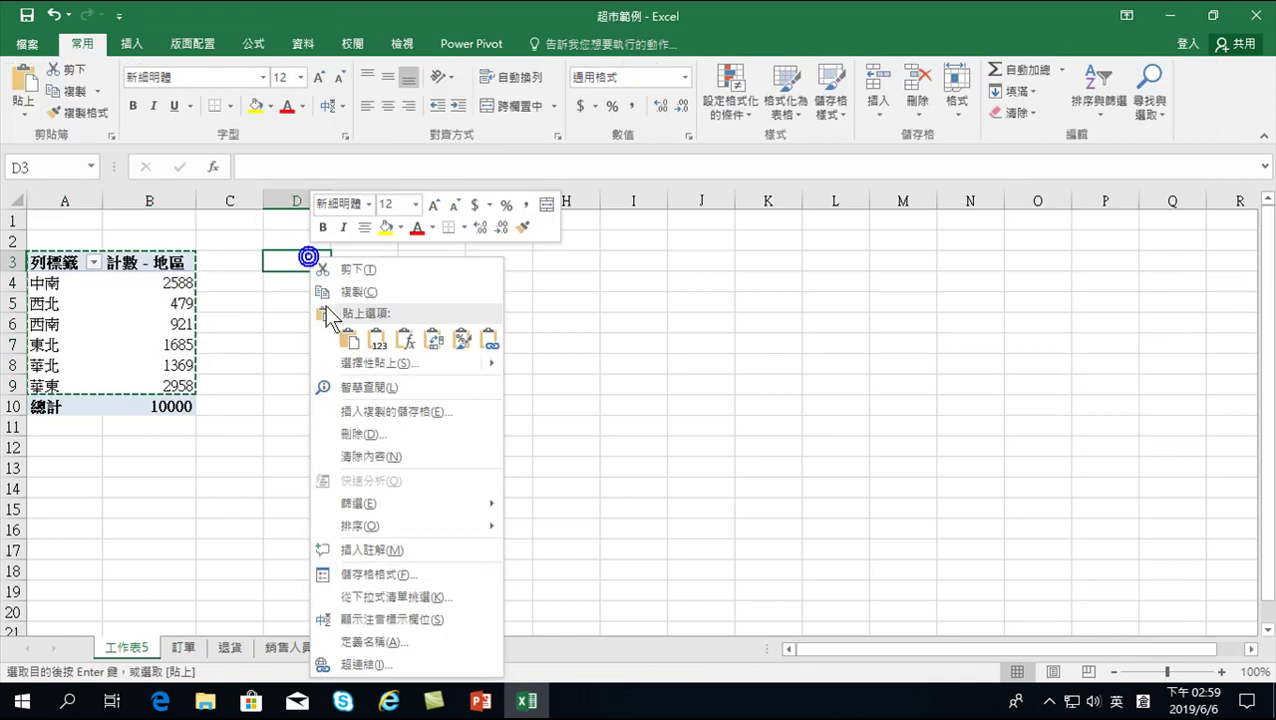
click(357, 362)
click(225, 274)
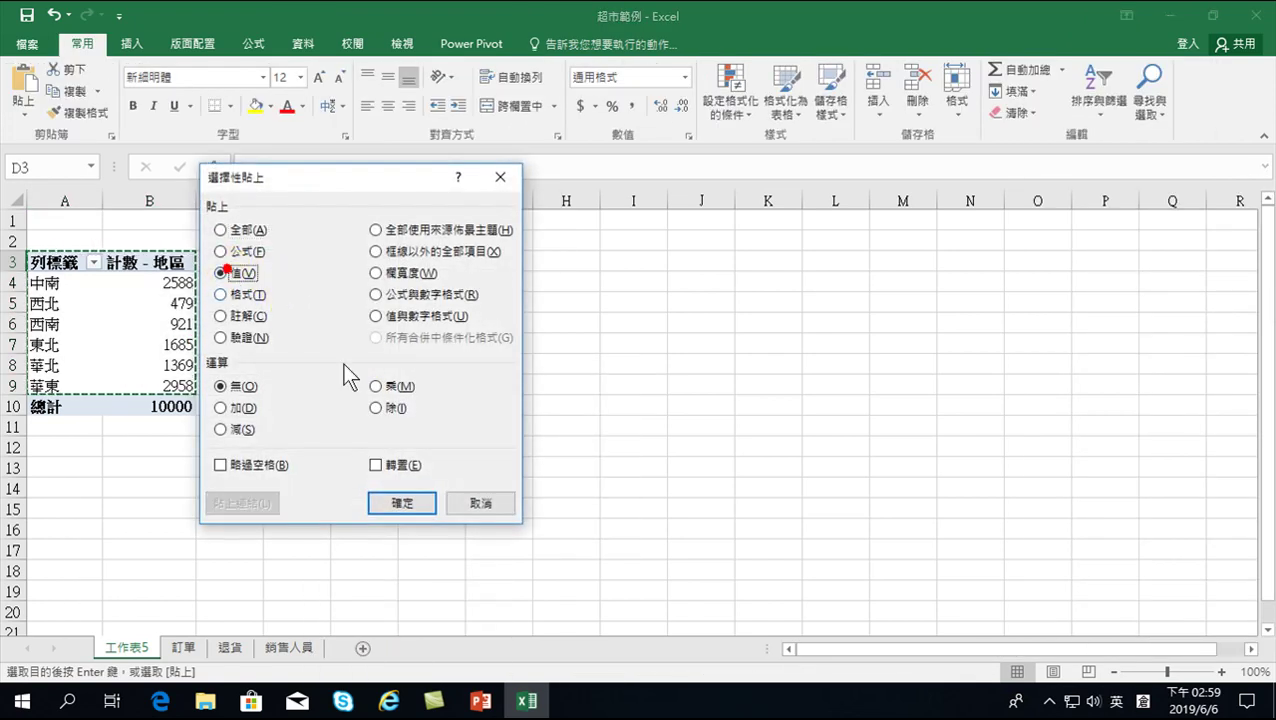
drag(307, 183, 445, 265)
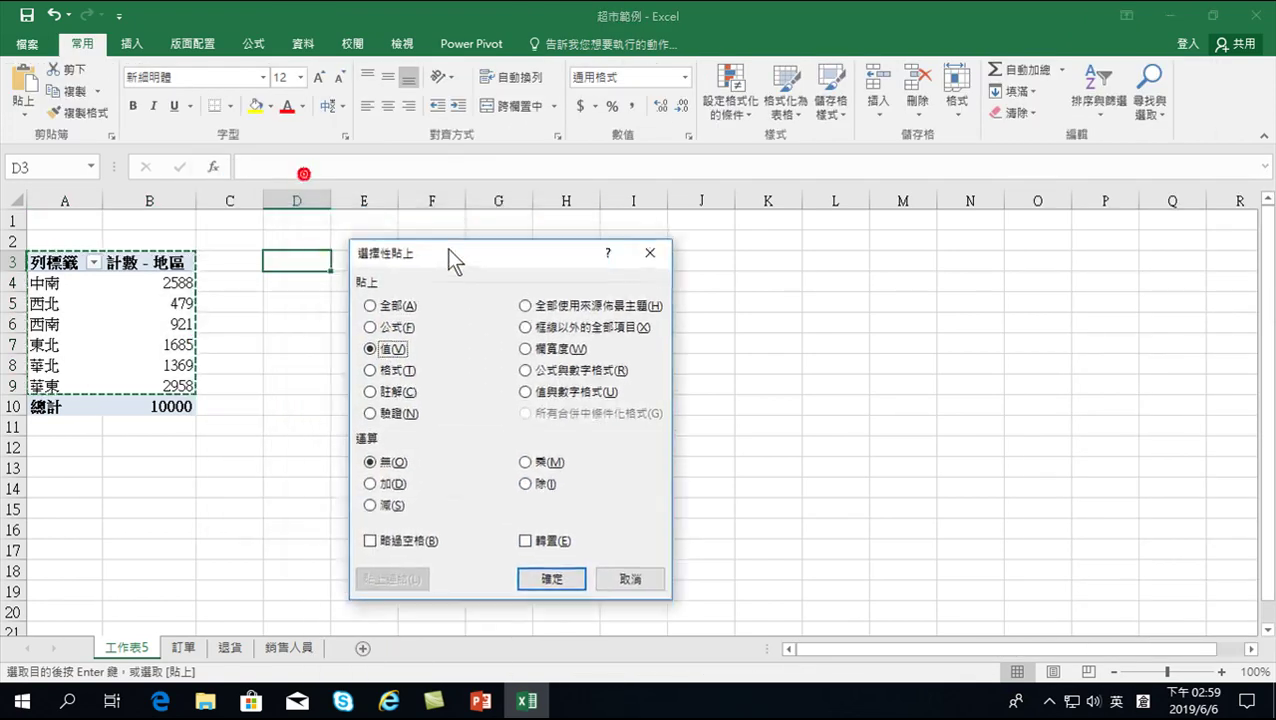
click(640, 262)
Paste the region counts as values only into D3:E9.
right_click(298, 258)
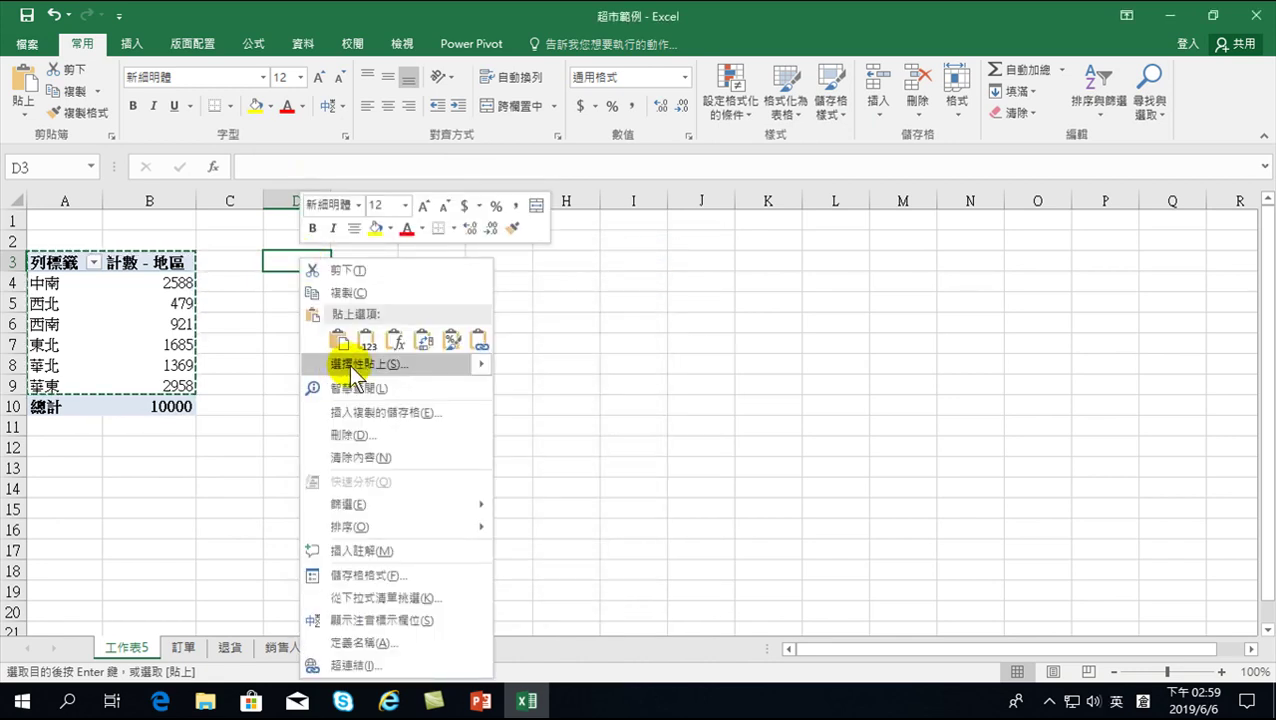
mouse_move(352, 368)
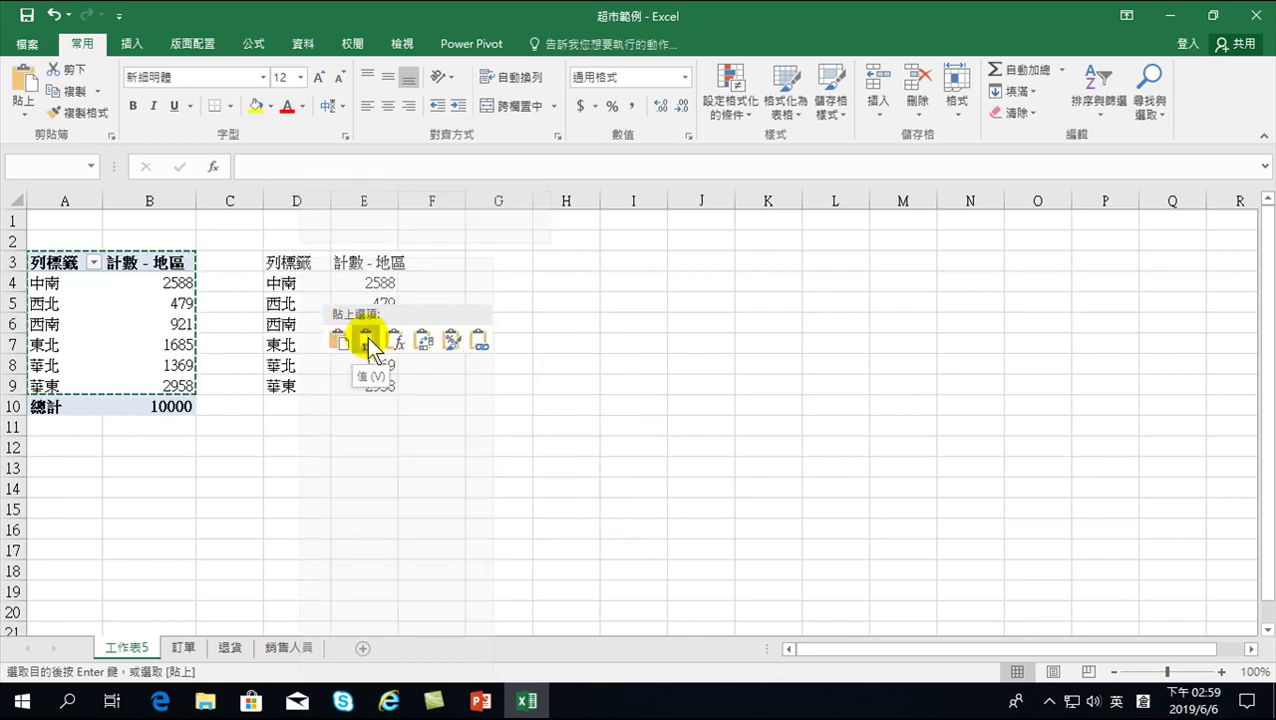
click(364, 338)
right_click(300, 259)
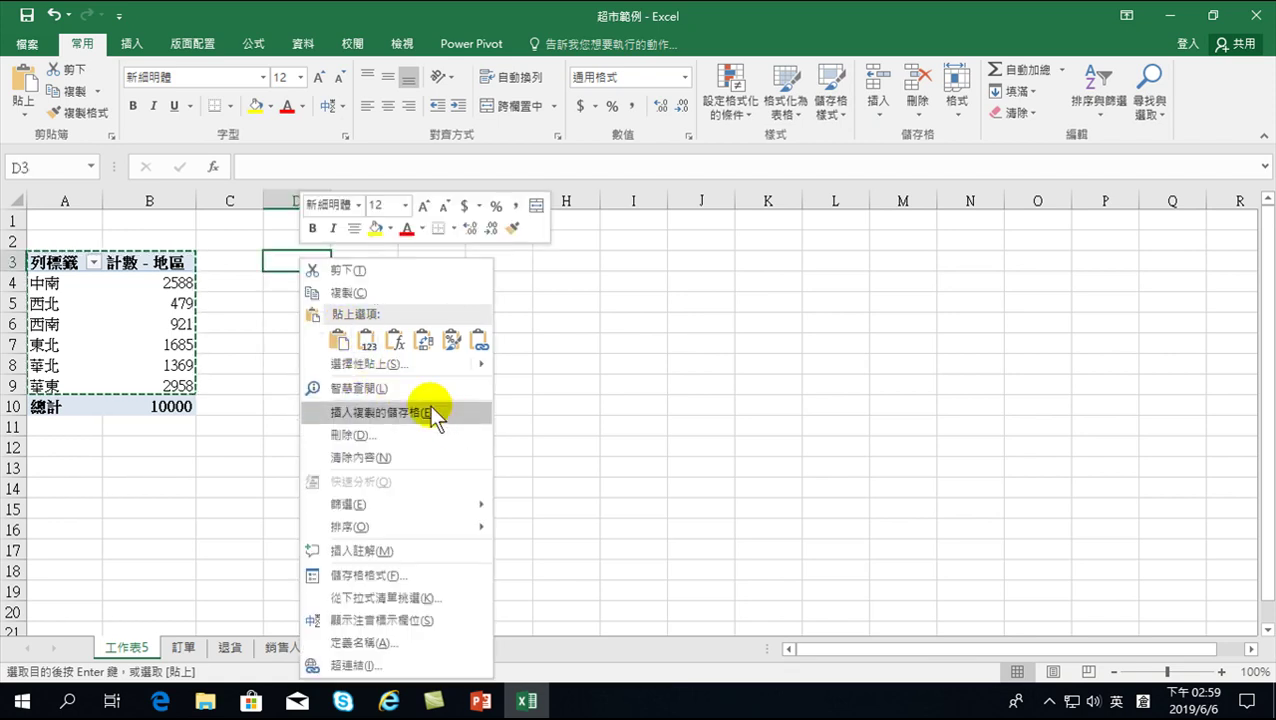
click(361, 365)
click(226, 280)
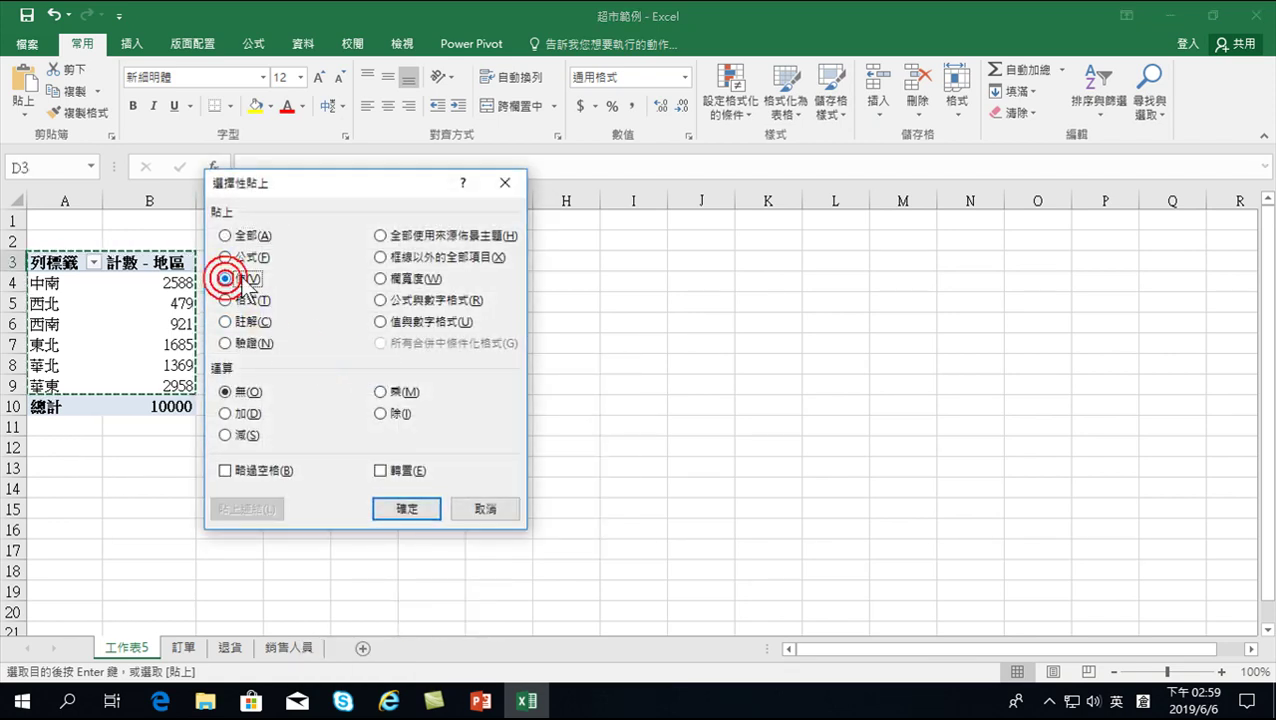
click(403, 505)
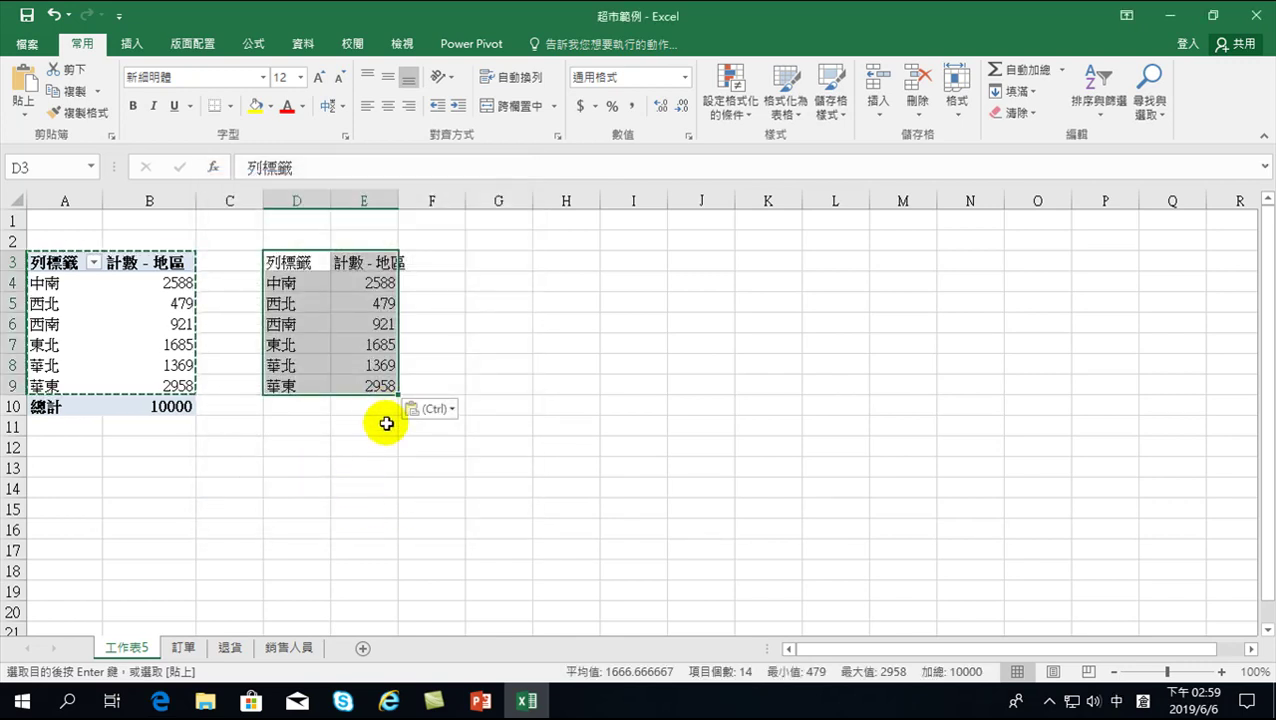
click(134, 43)
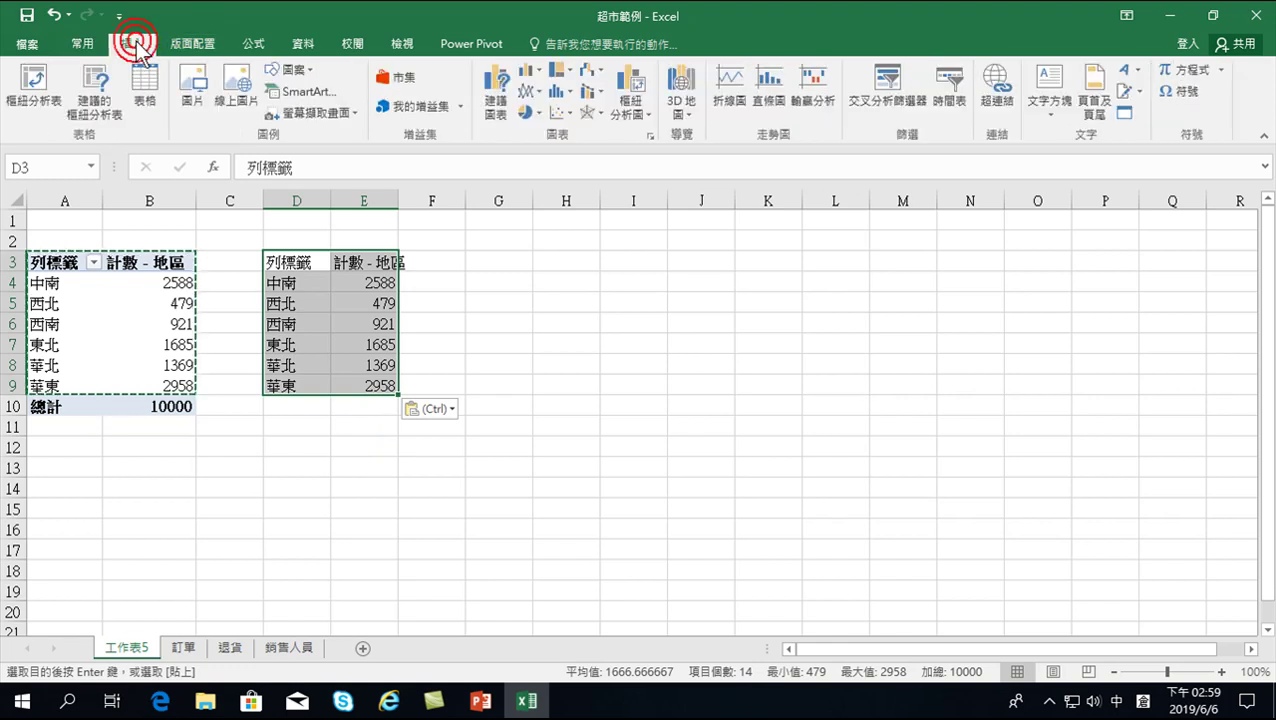
click(561, 70)
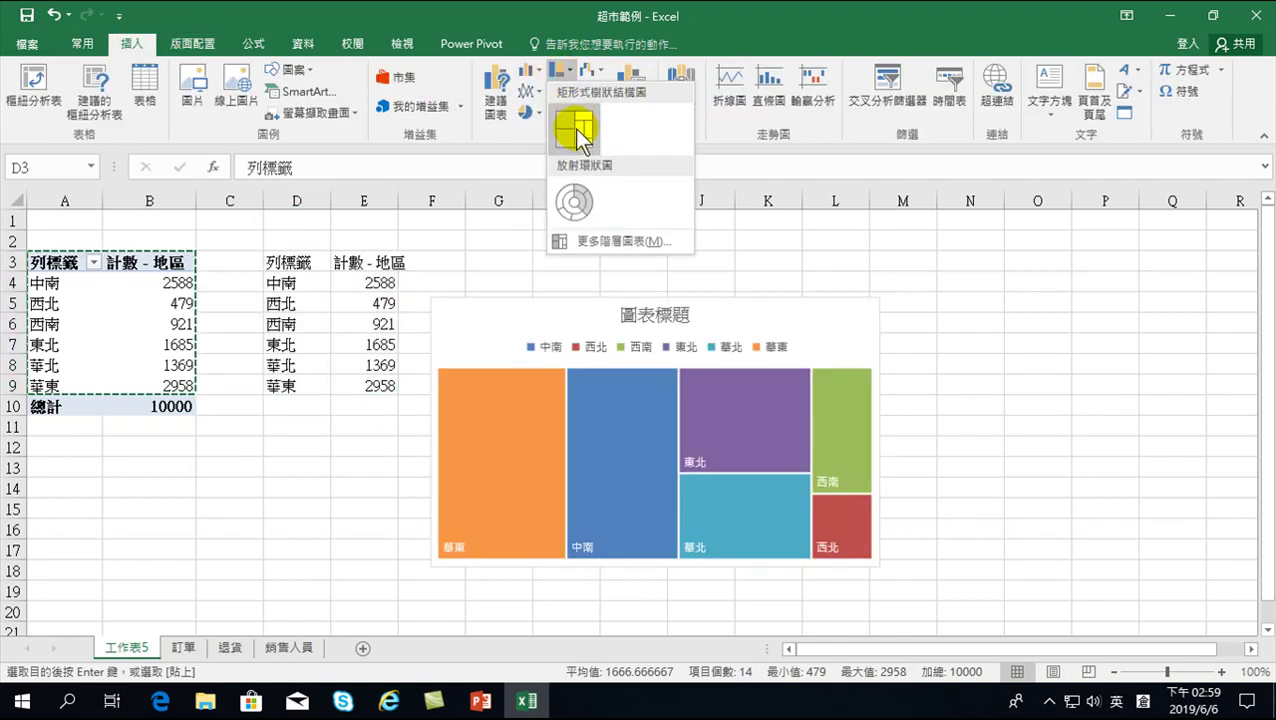
click(574, 128)
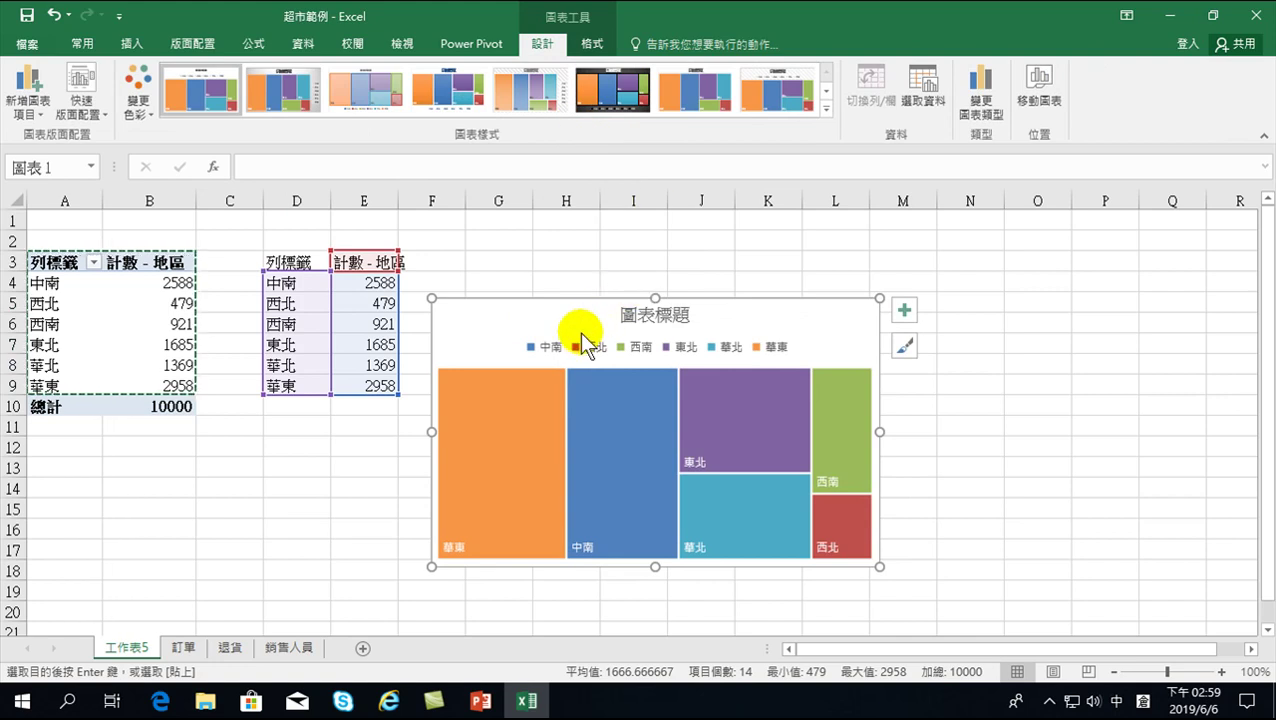
drag(527, 322, 540, 272)
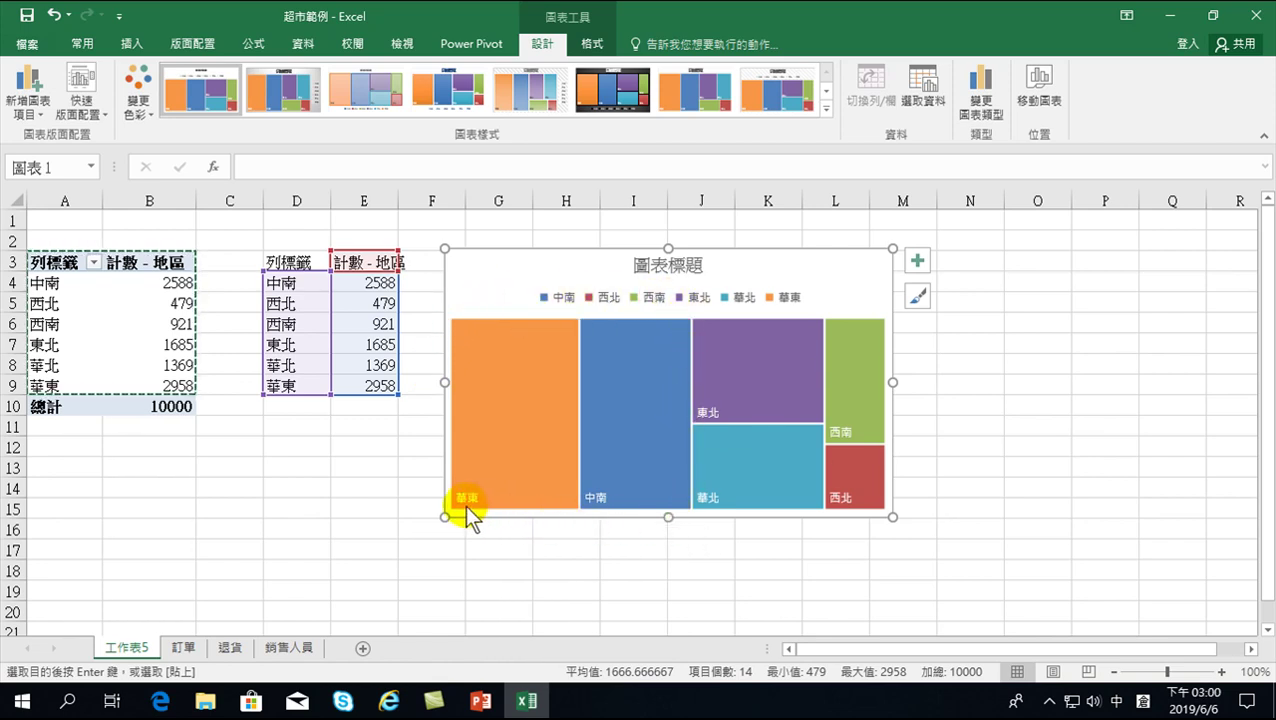
mouse_move(466, 493)
mouse_move(703, 345)
click(58, 286)
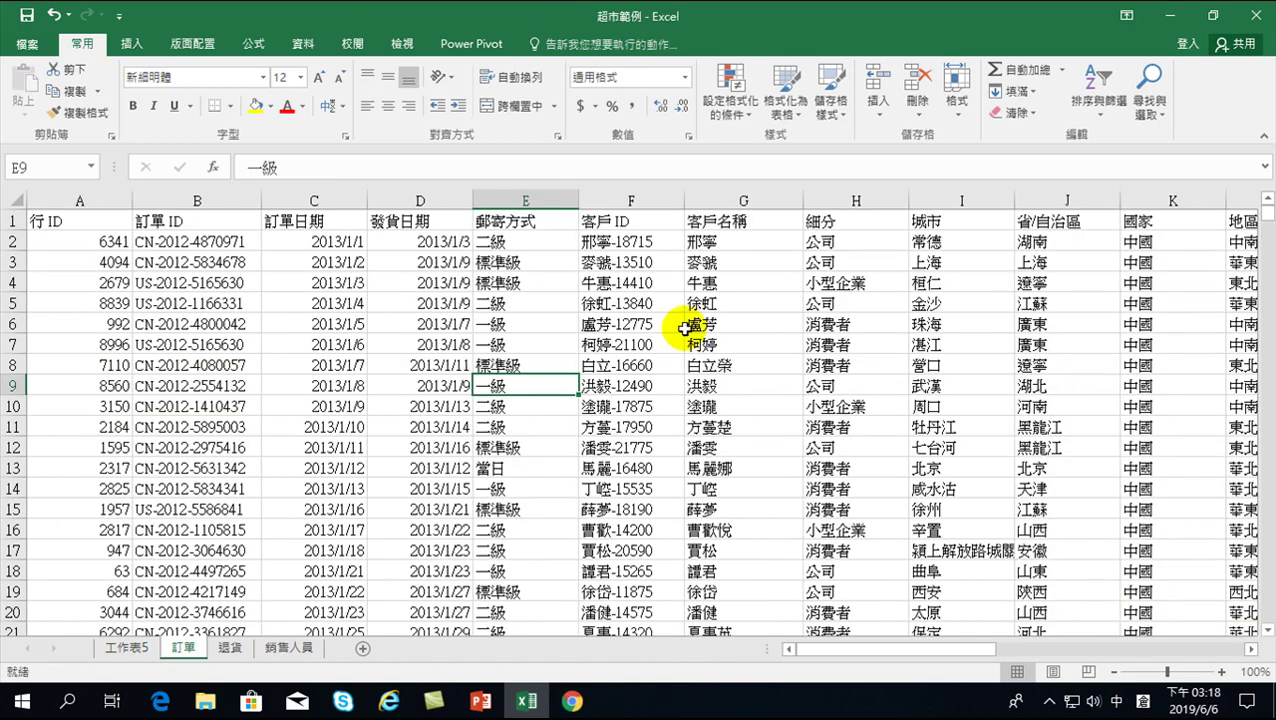
click(161, 703)
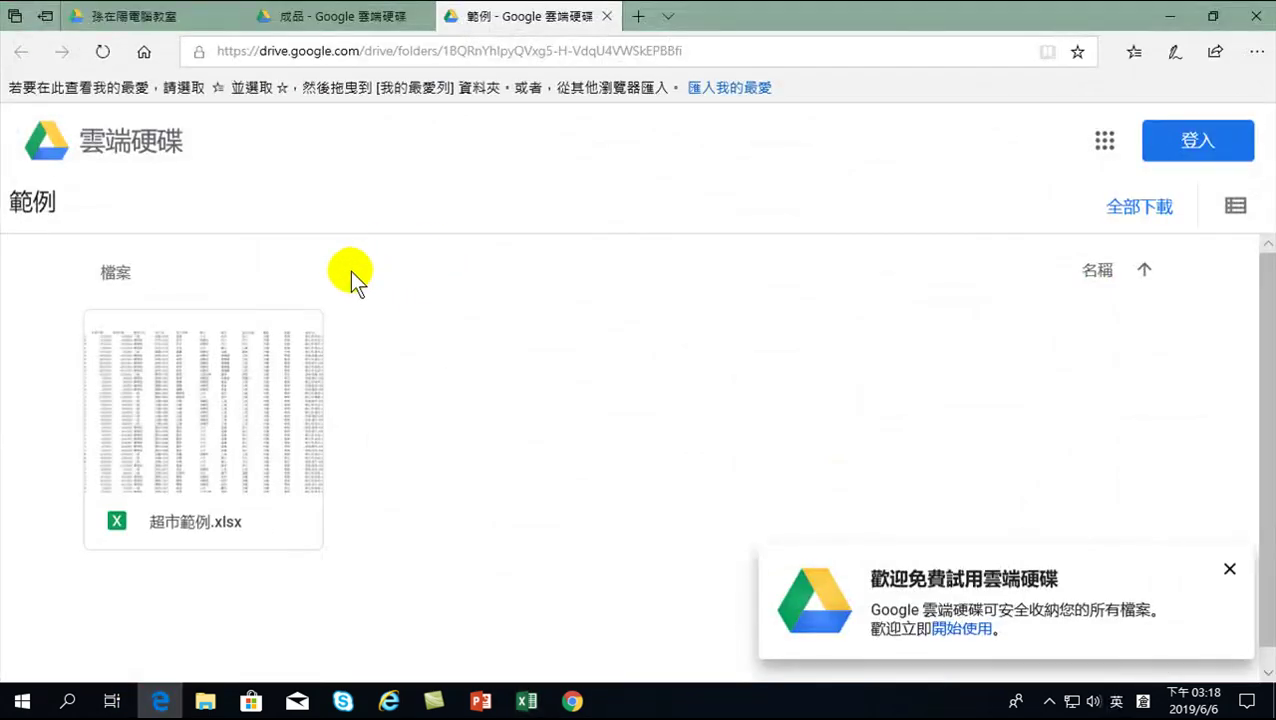
click(572, 703)
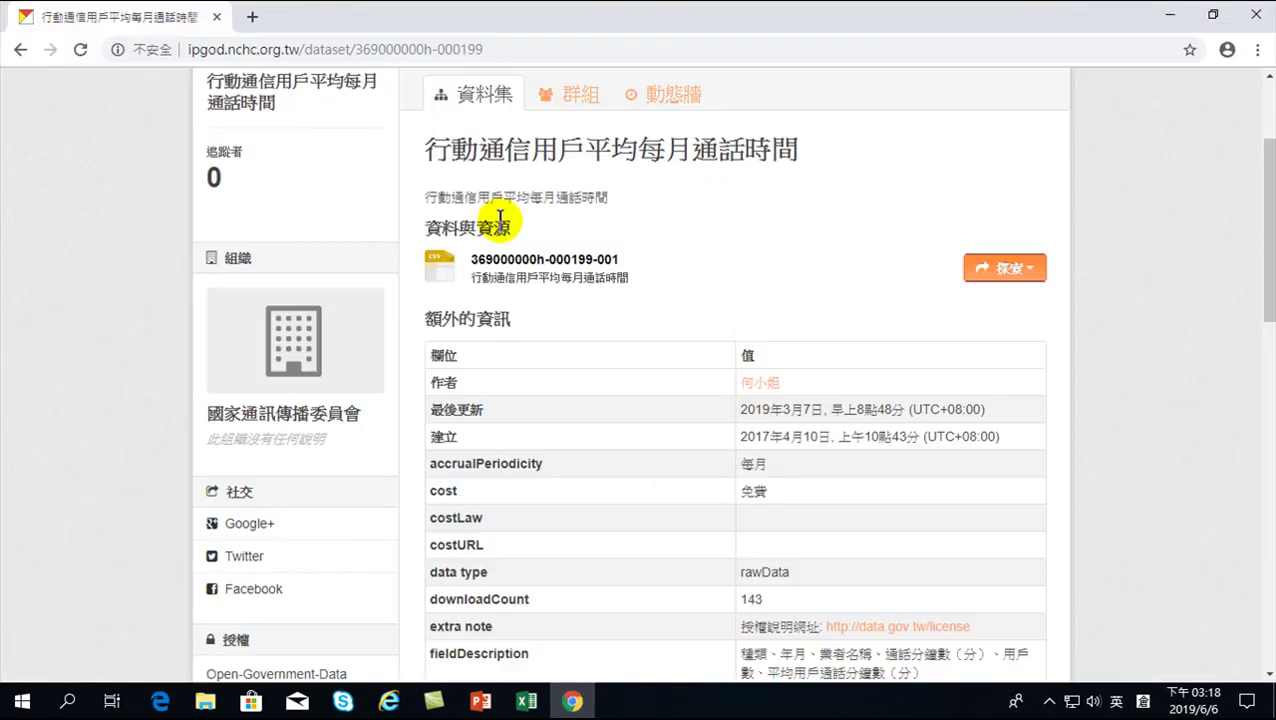
click(20, 50)
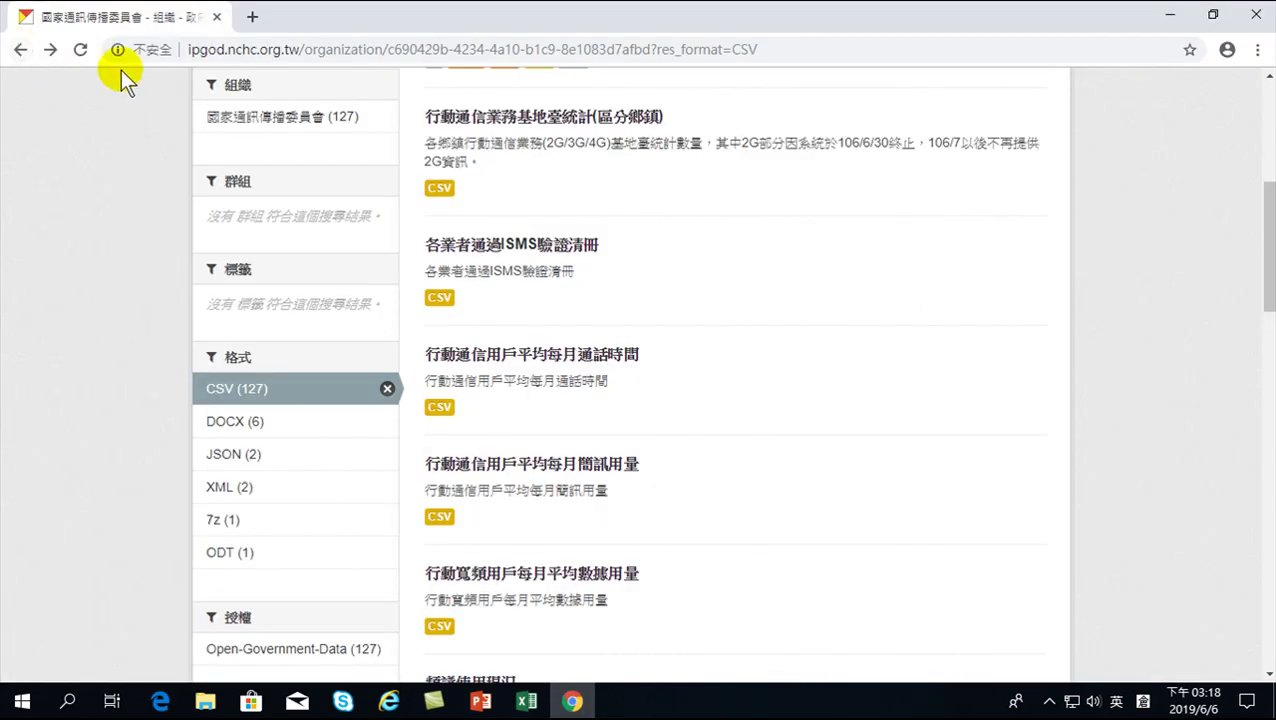
click(14, 50)
drag(188, 108, 28, 108)
key(BackSpace)
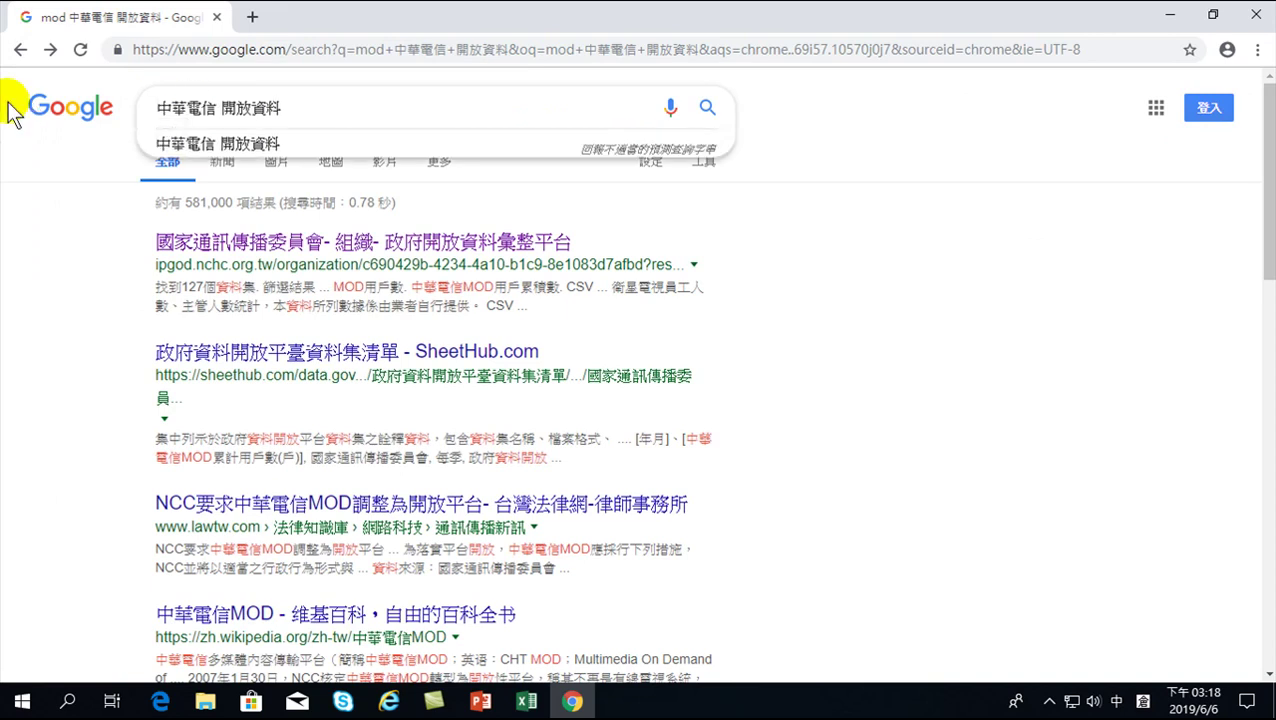
key(Return)
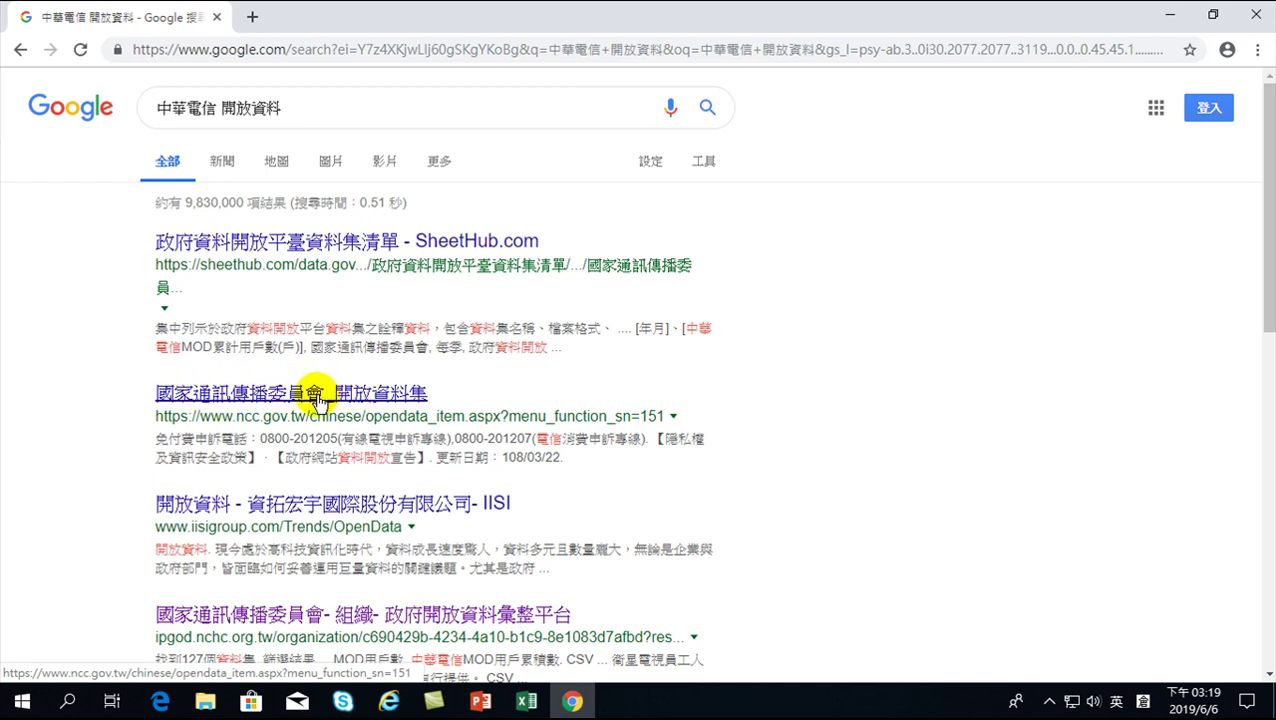
click(273, 394)
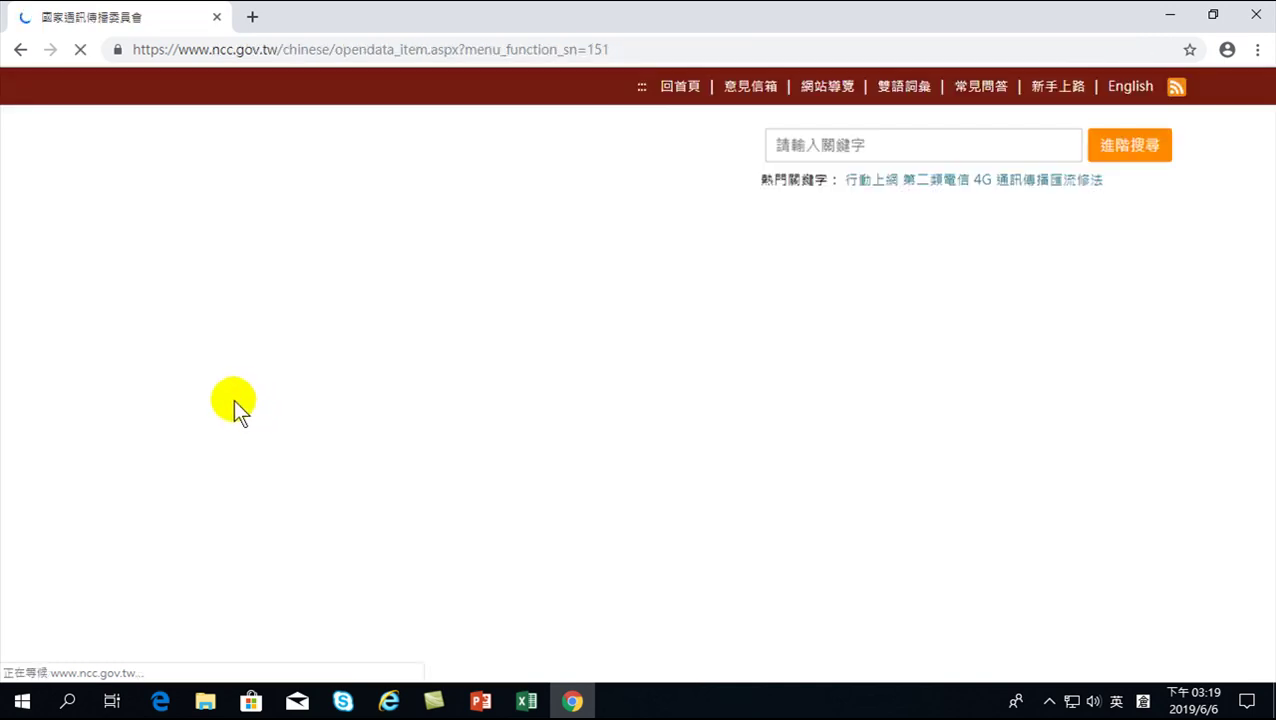
mouse_move(510, 237)
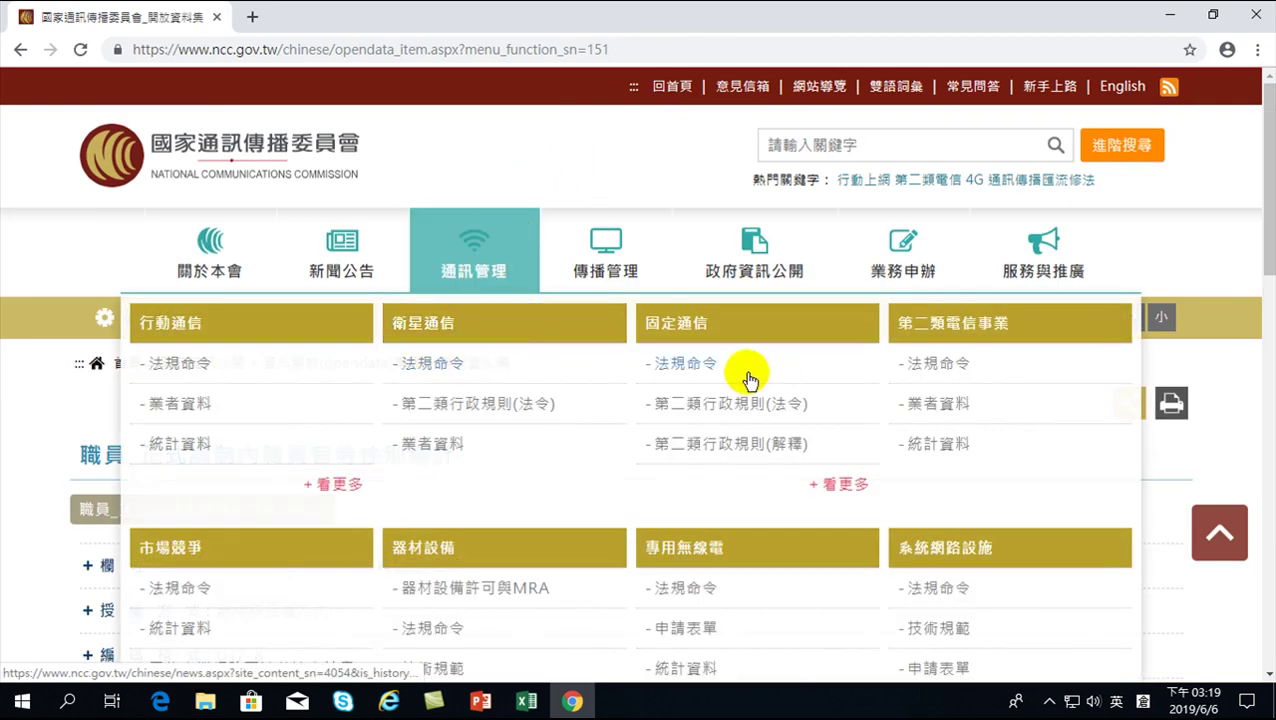
scroll(746, 373, down, 3)
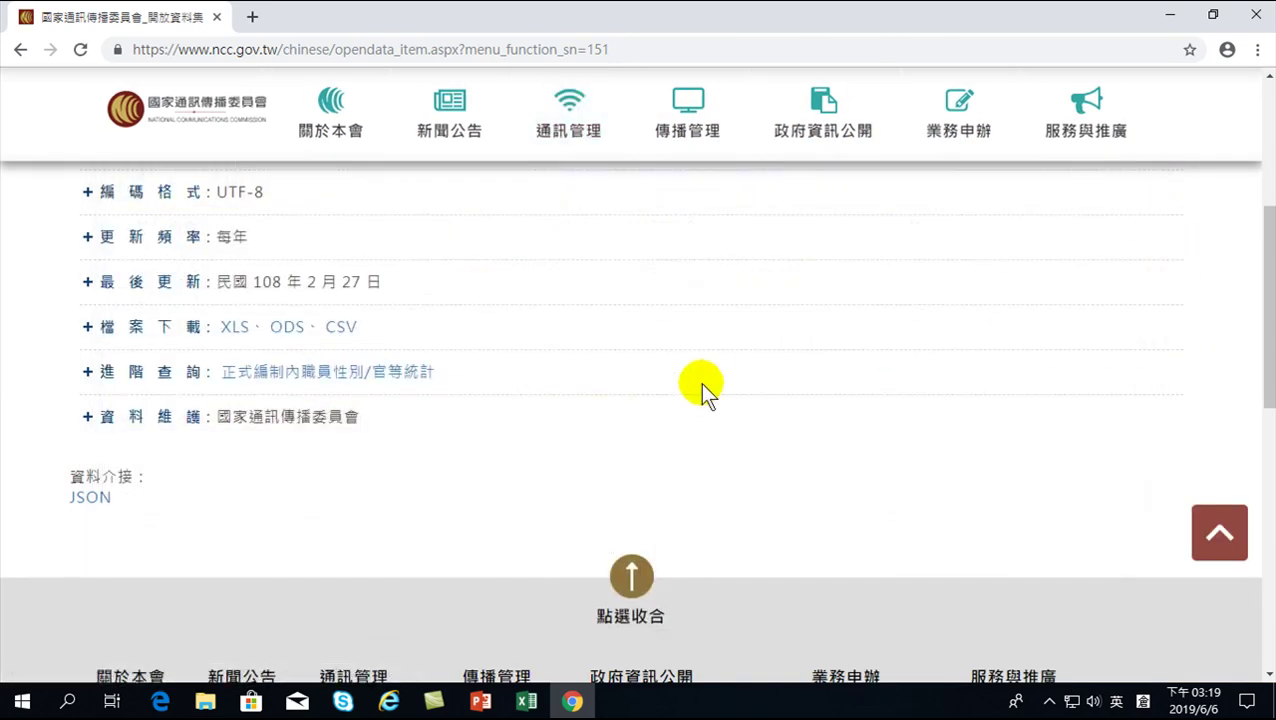
scroll(600, 390, up, 5)
scroll(386, 490, down, 3)
scroll(379, 496, up, 3)
mouse_move(352, 253)
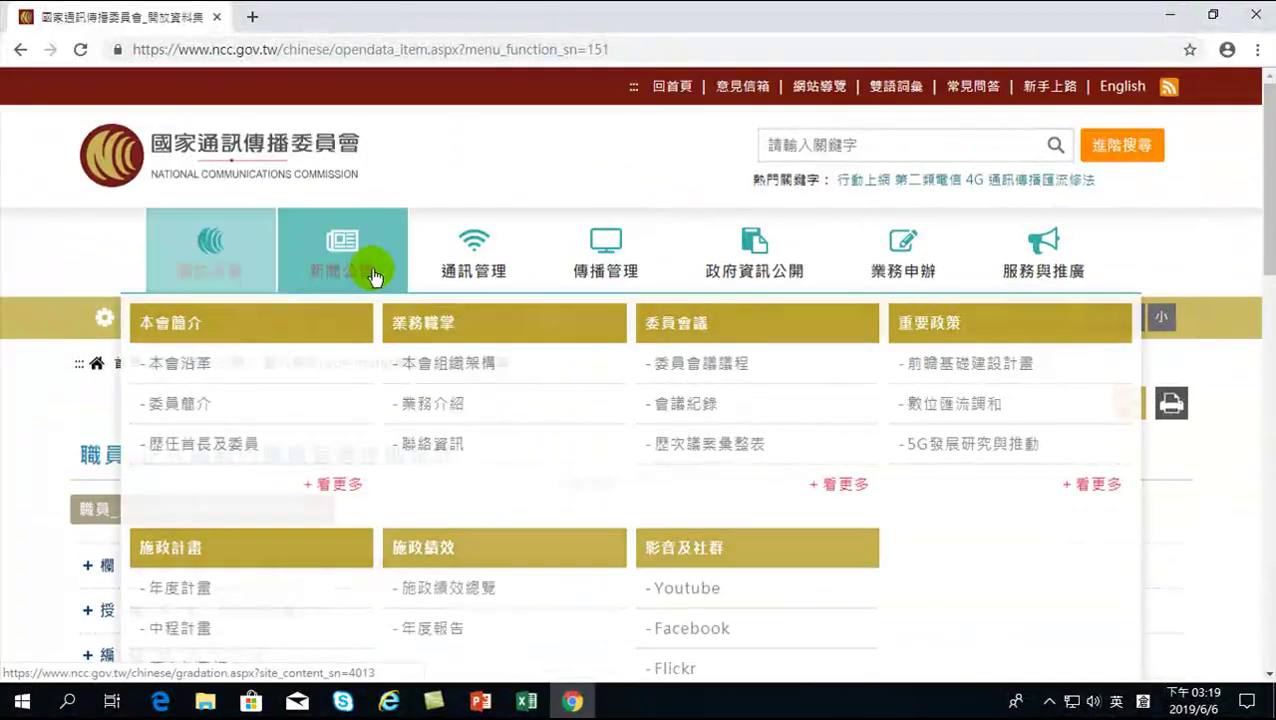
mouse_move(578, 265)
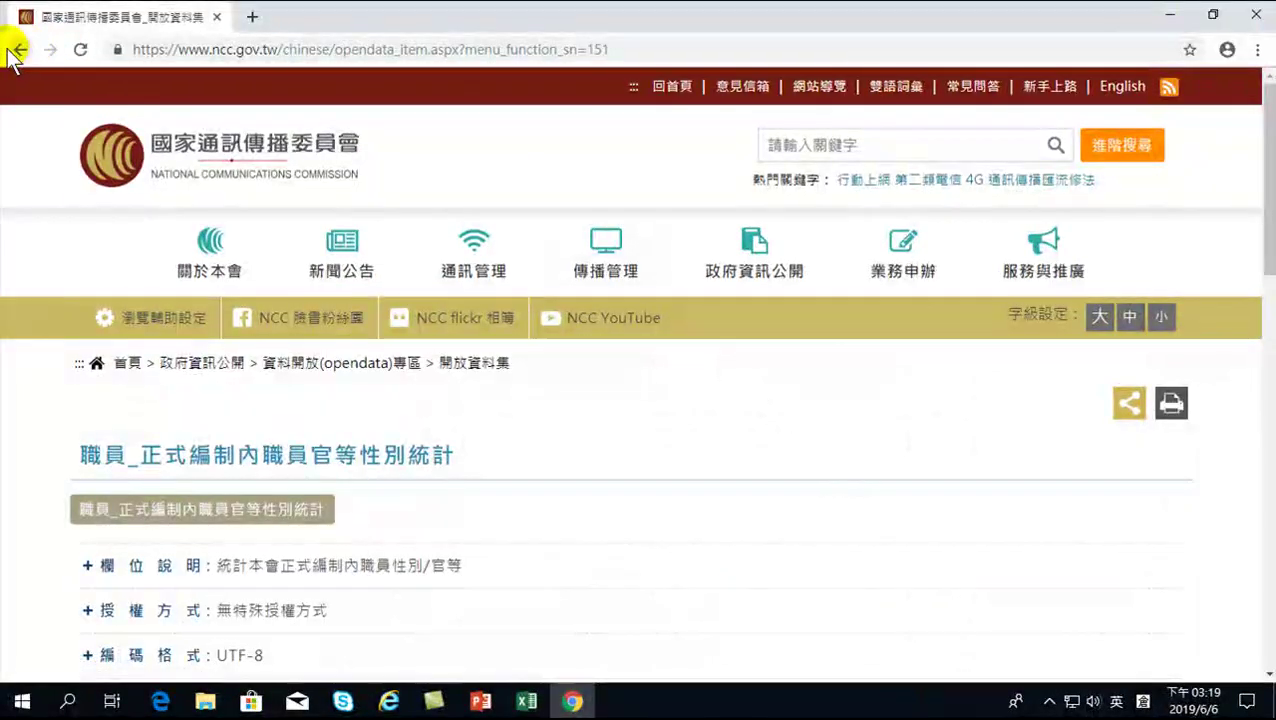
click(20, 49)
click(256, 241)
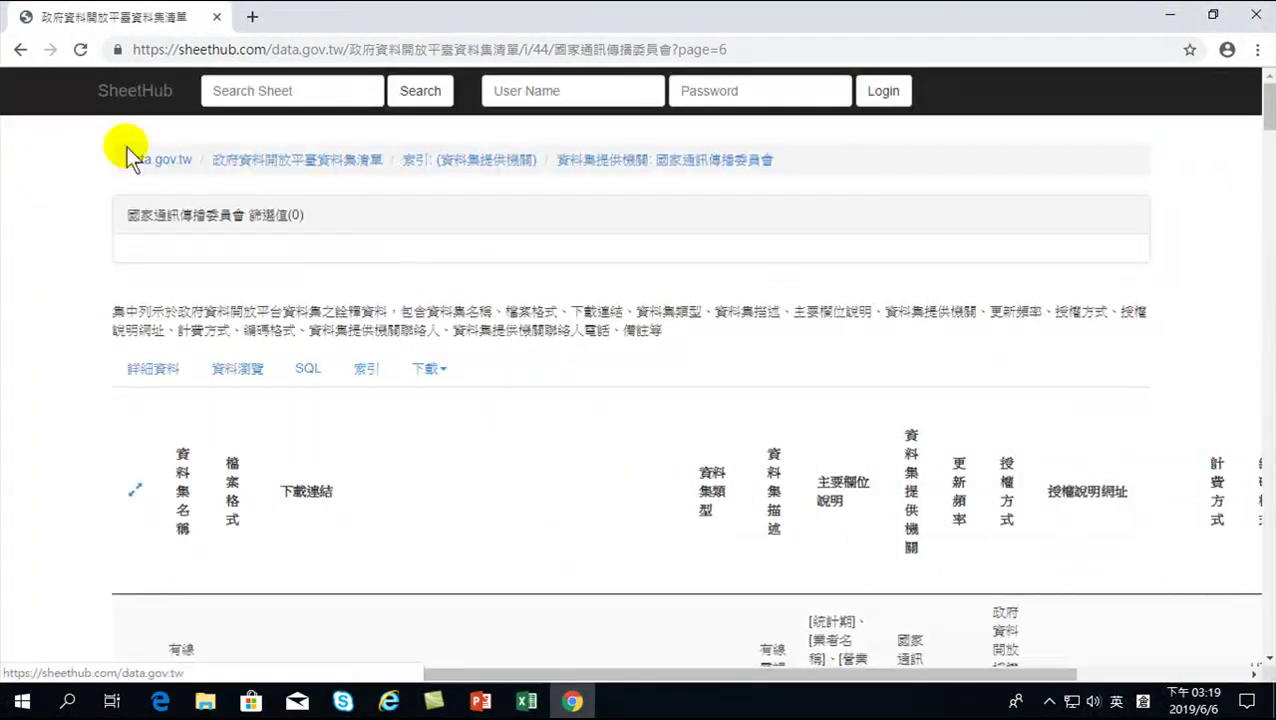
click(21, 49)
scroll(300, 490, down, 2)
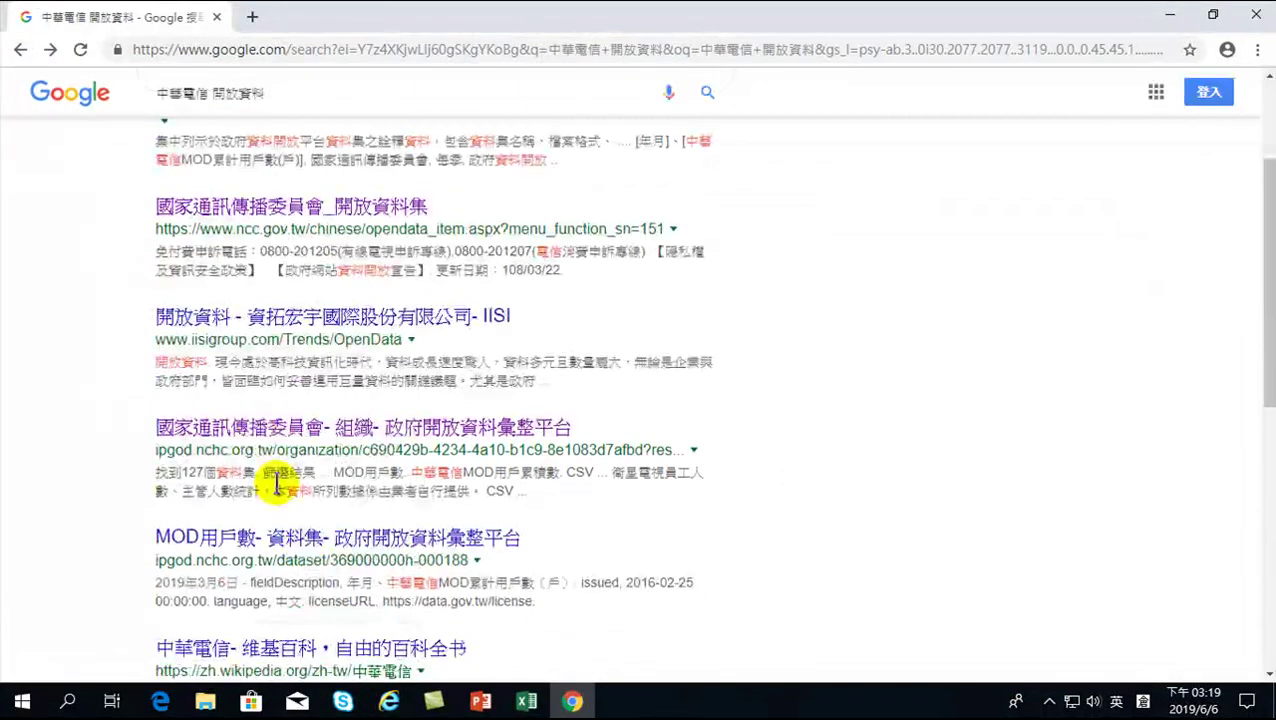
click(293, 430)
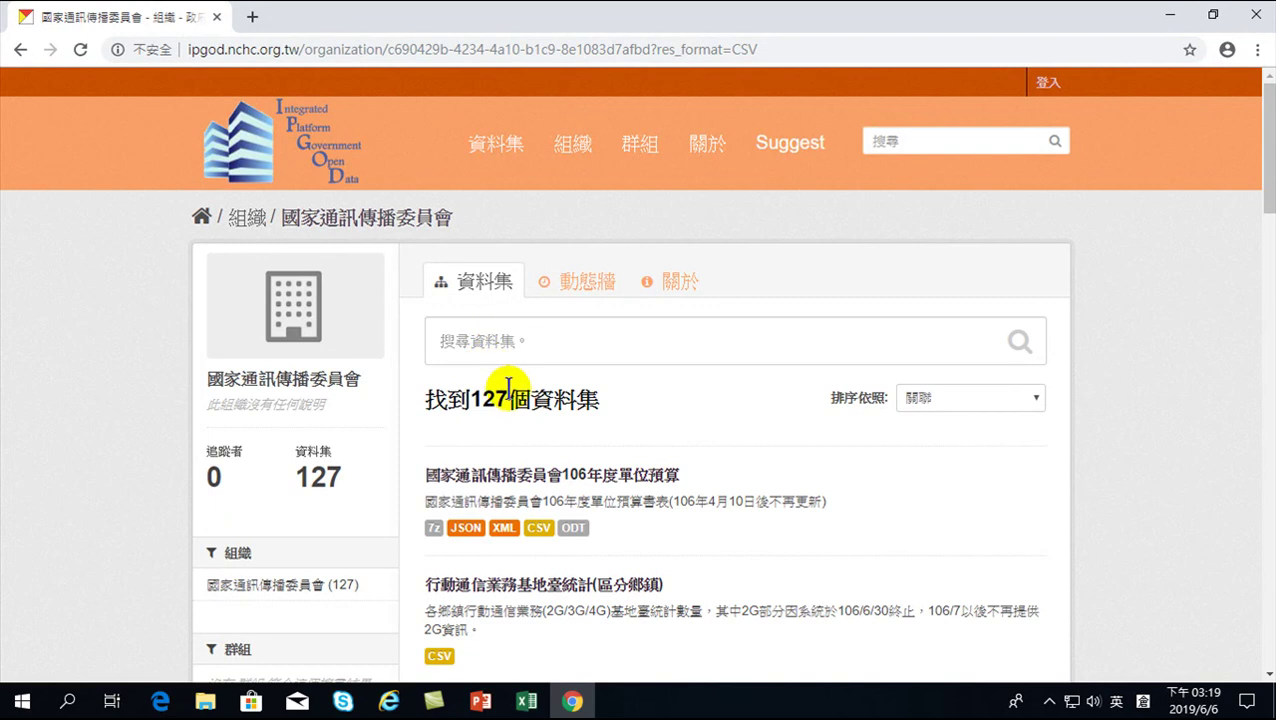
scroll(553, 404, down, 3)
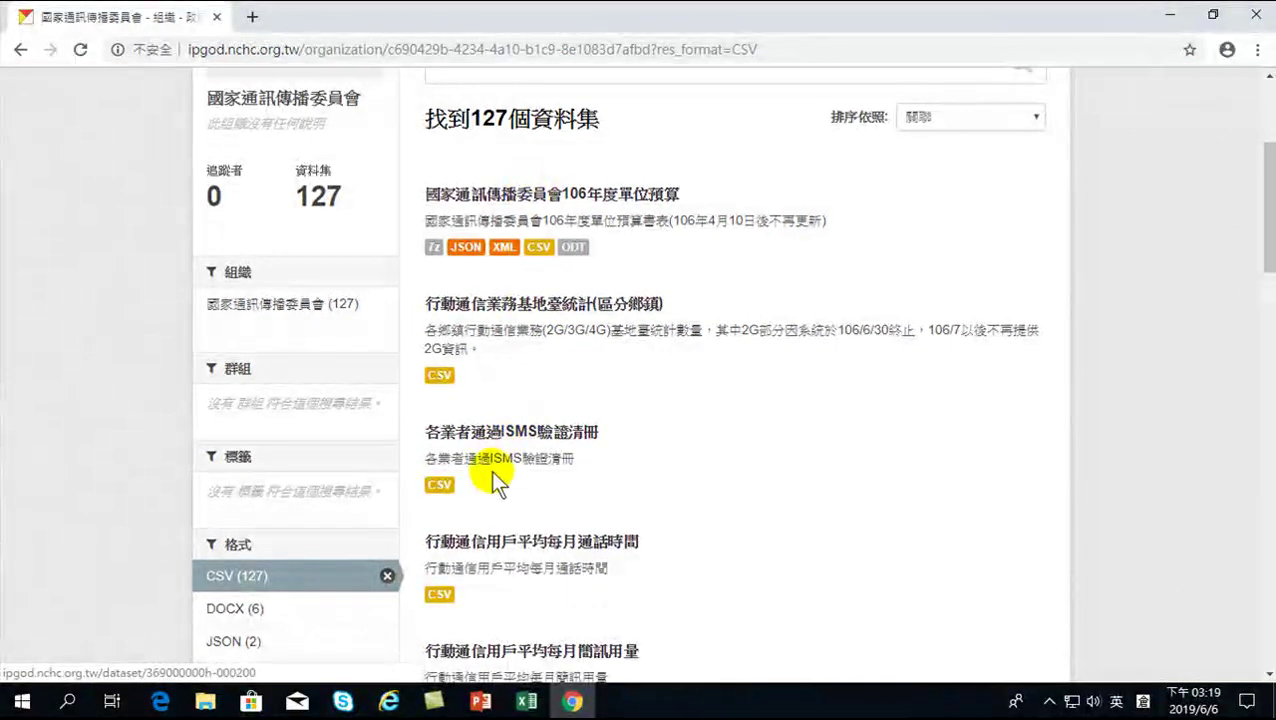
scroll(495, 500, down, 3)
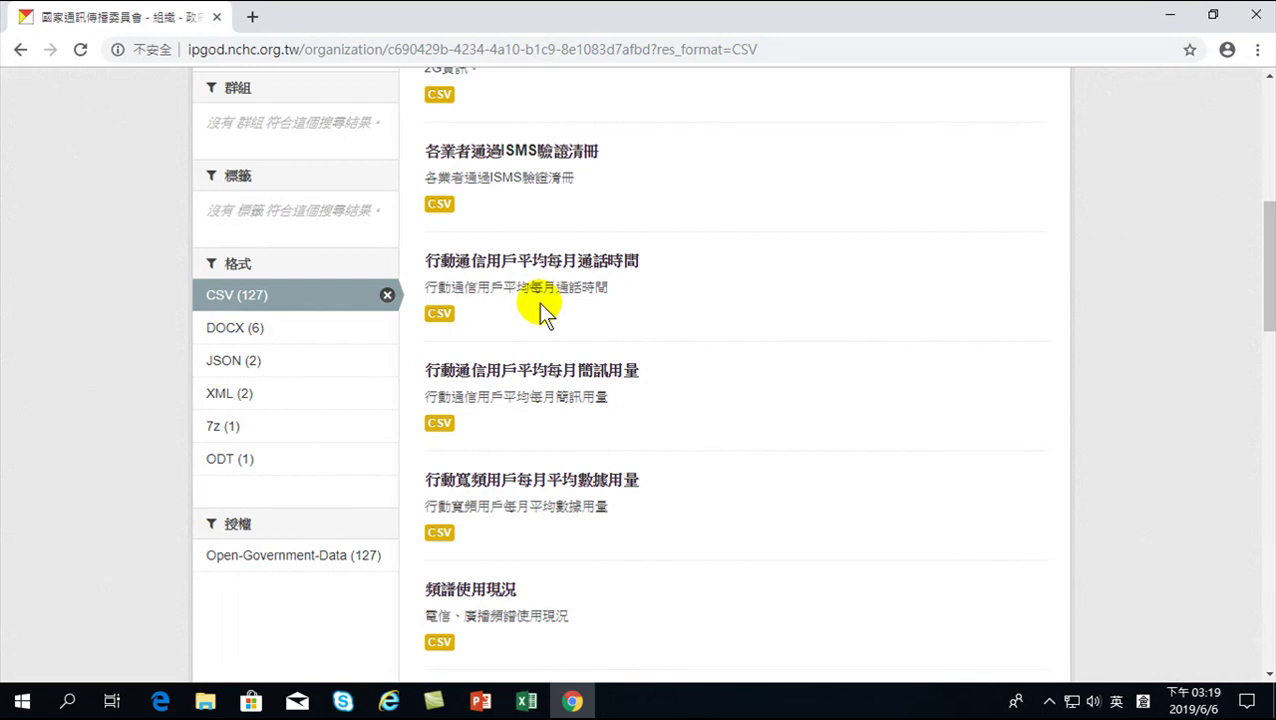
click(528, 703)
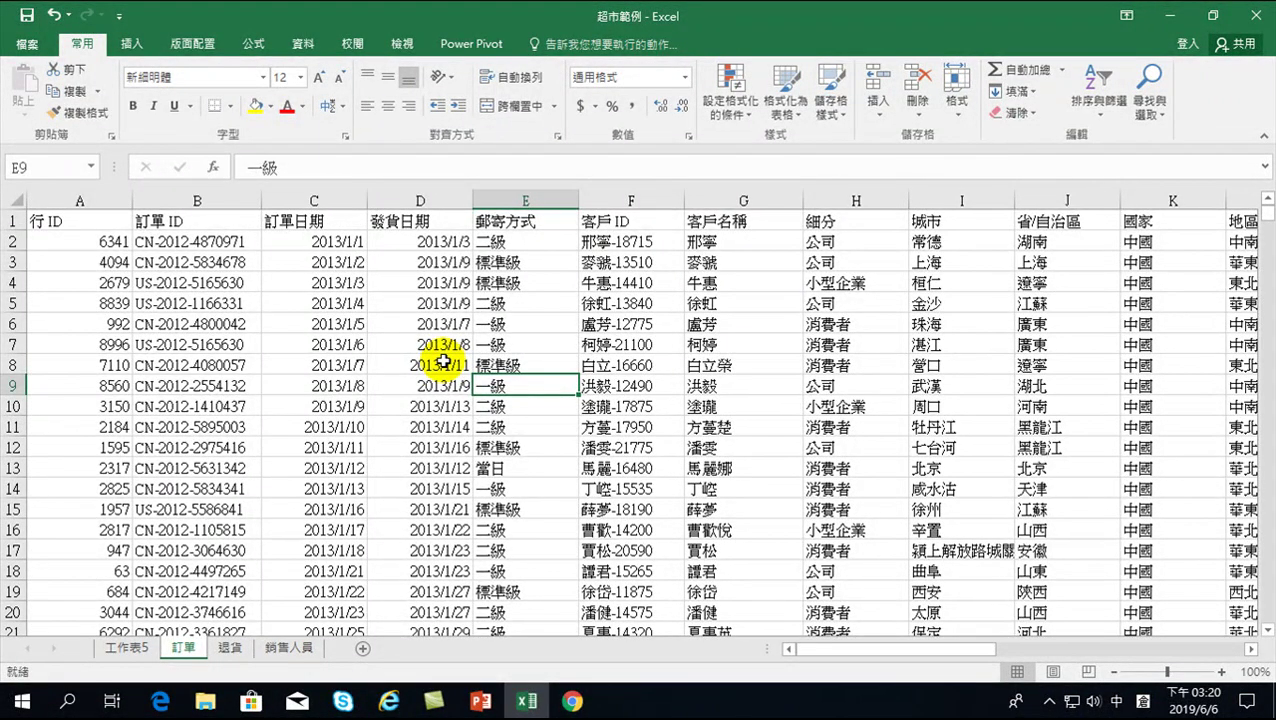
Browse the Insert tab's chart options, preview scatter charts, and select cell Q2.
click(133, 44)
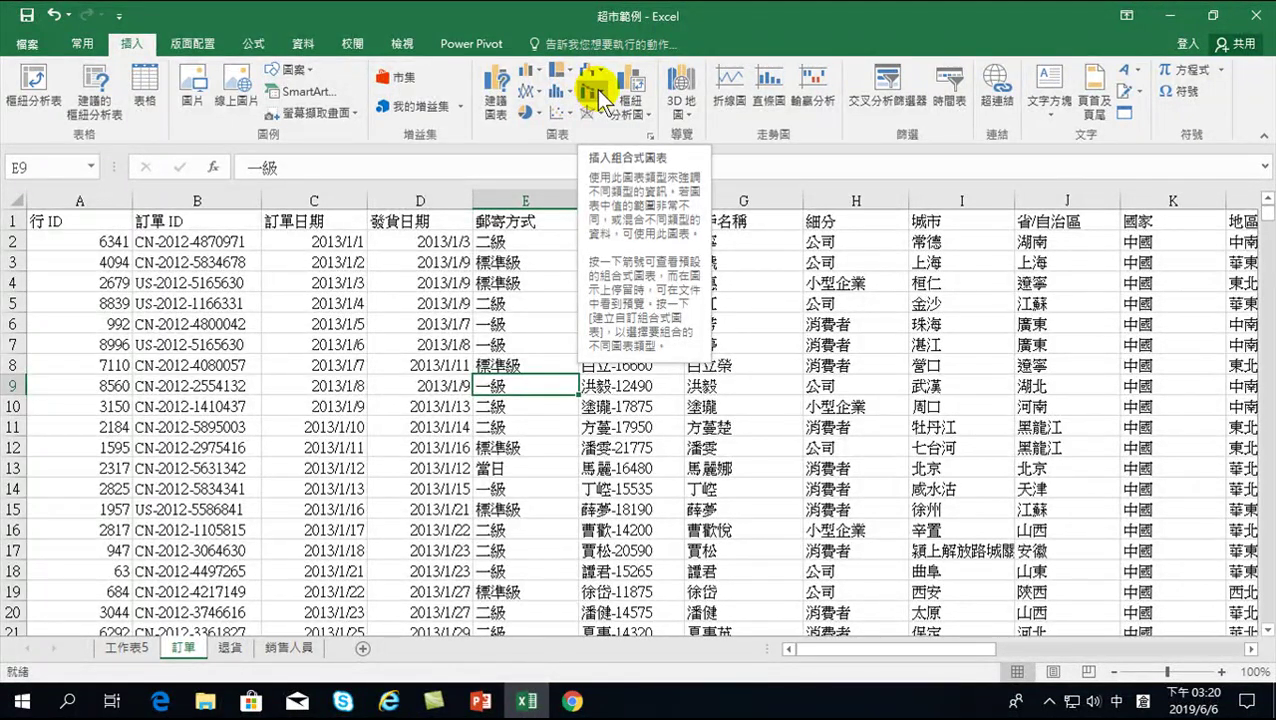
click(866, 262)
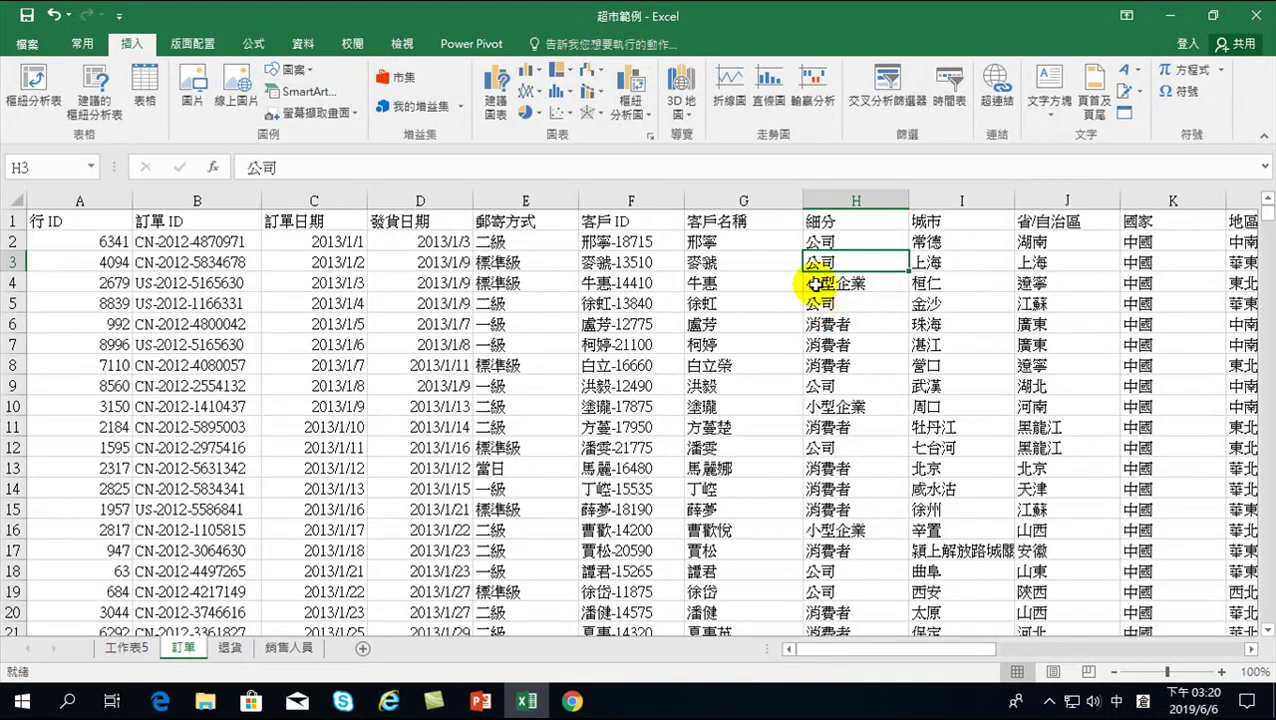
click(563, 114)
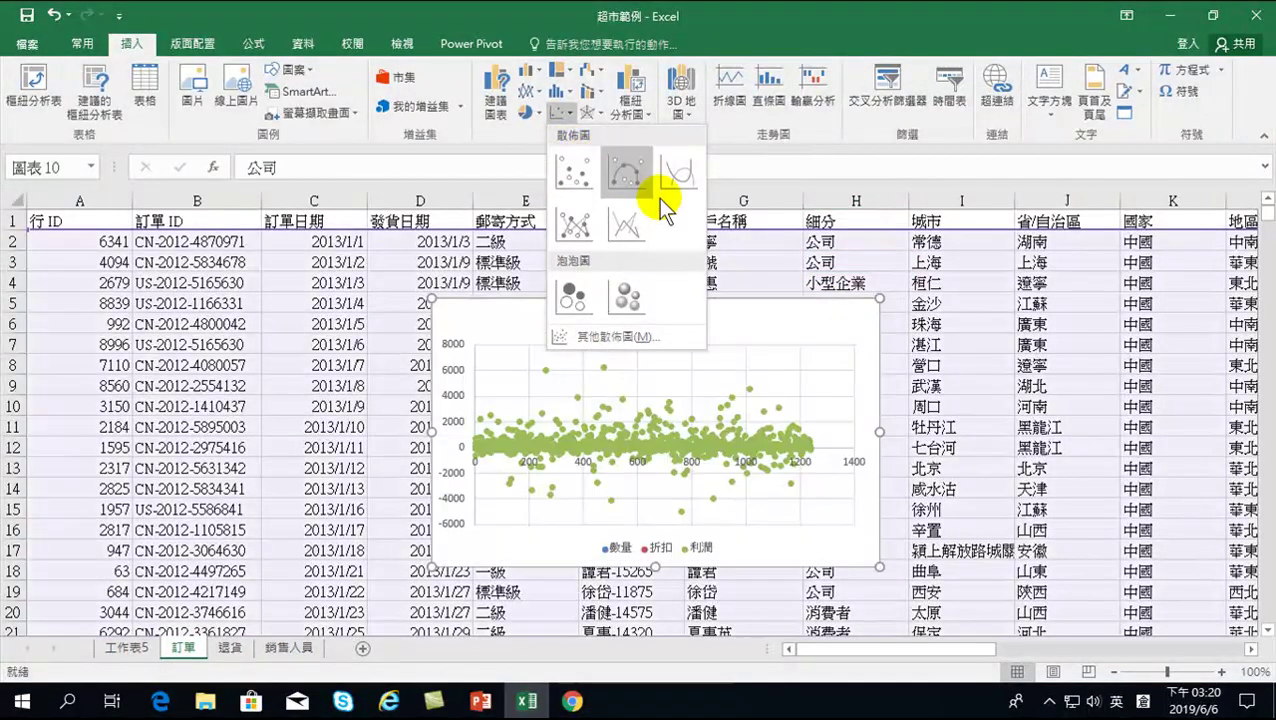
click(830, 262)
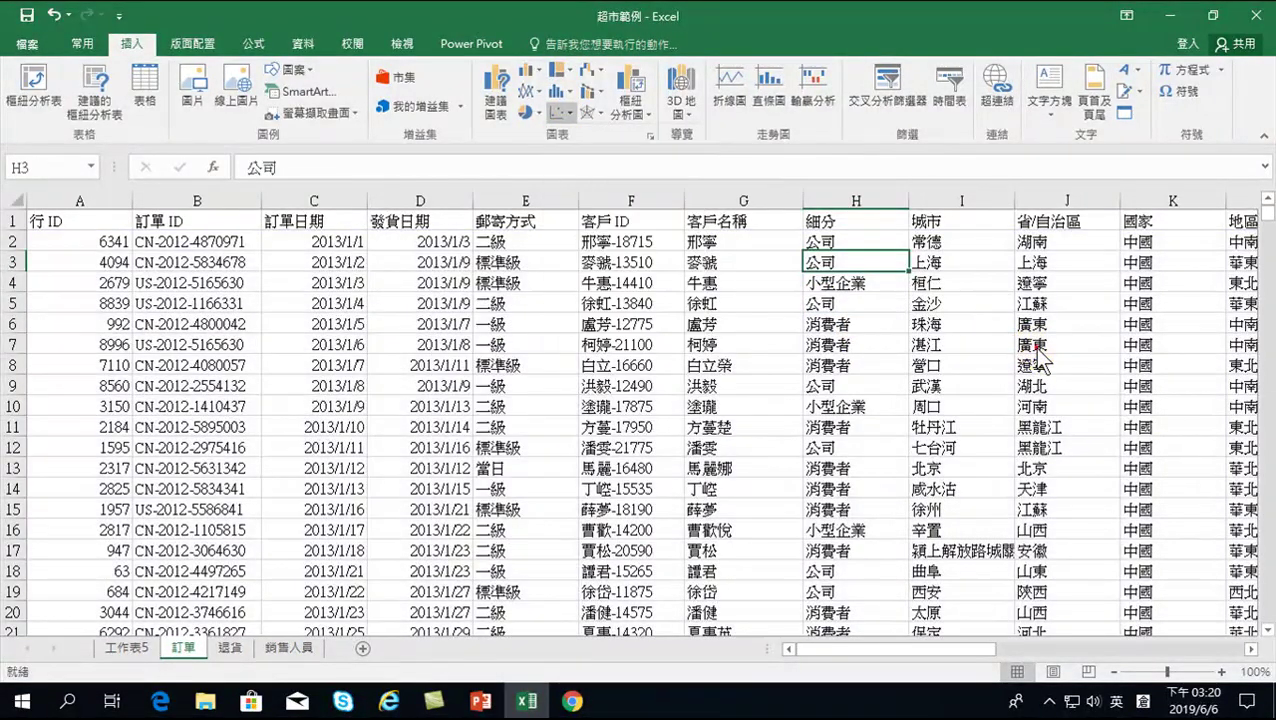
drag(888, 649, 1091, 645)
click(830, 366)
click(587, 248)
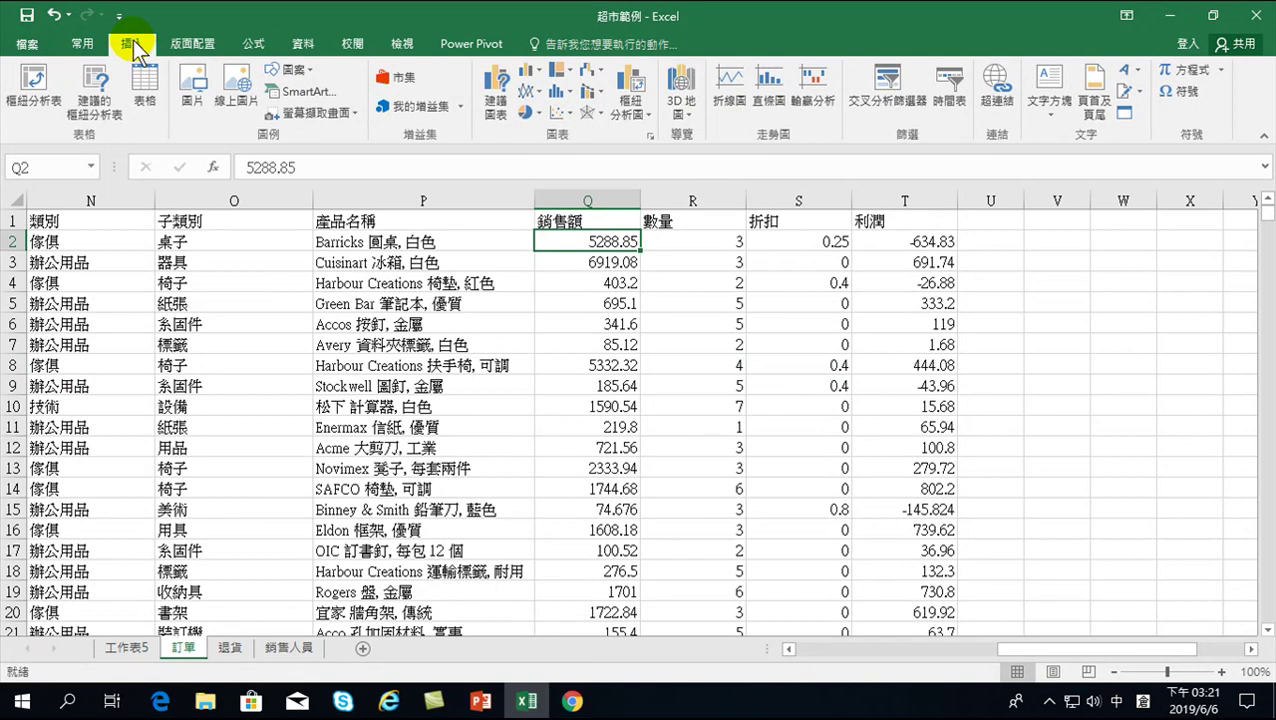
Create a new-sheet pivot summing 銷售額 and 數量 with 訂單日期 years as rows.
click(33, 85)
click(952, 520)
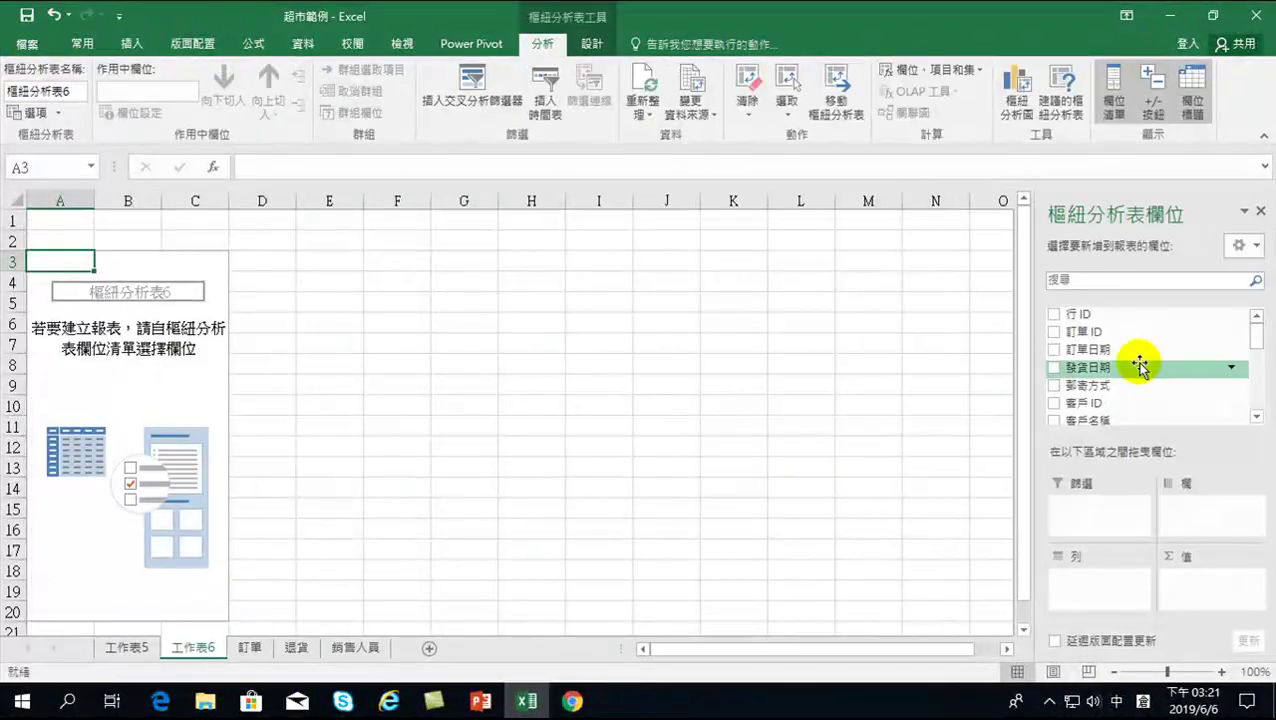
drag(1256, 336, 1260, 400)
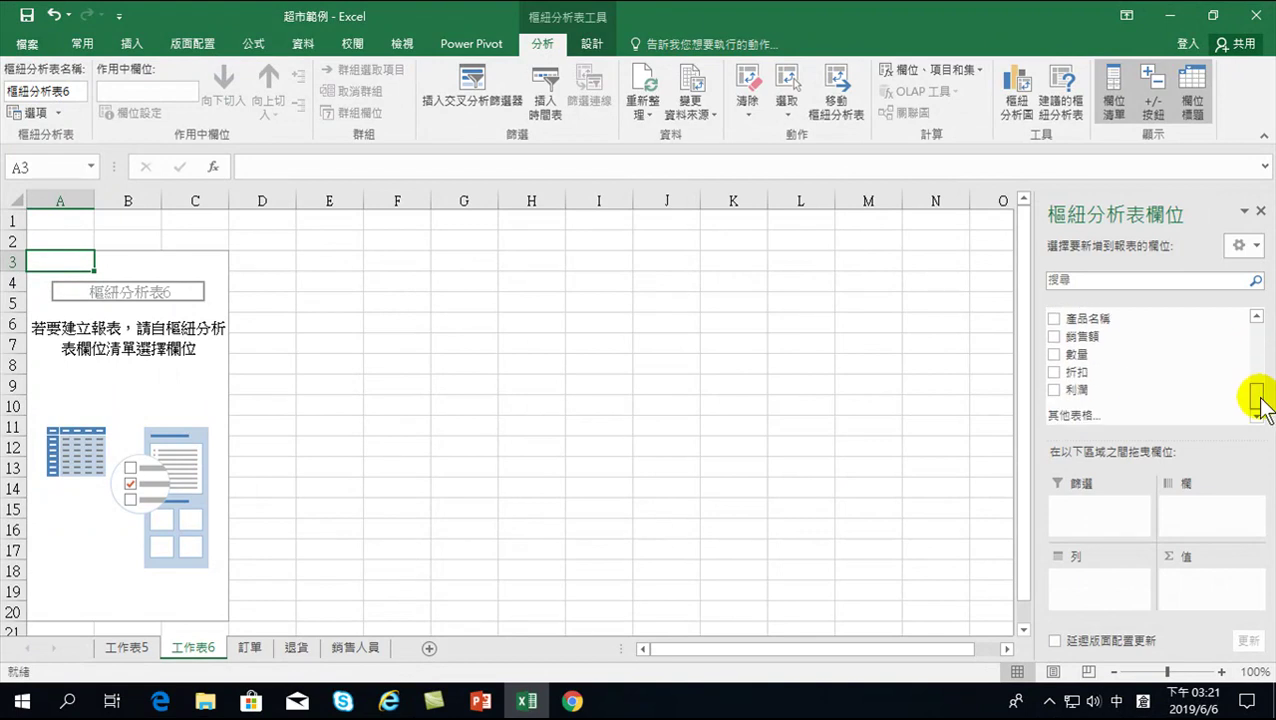
click(1053, 337)
click(1053, 355)
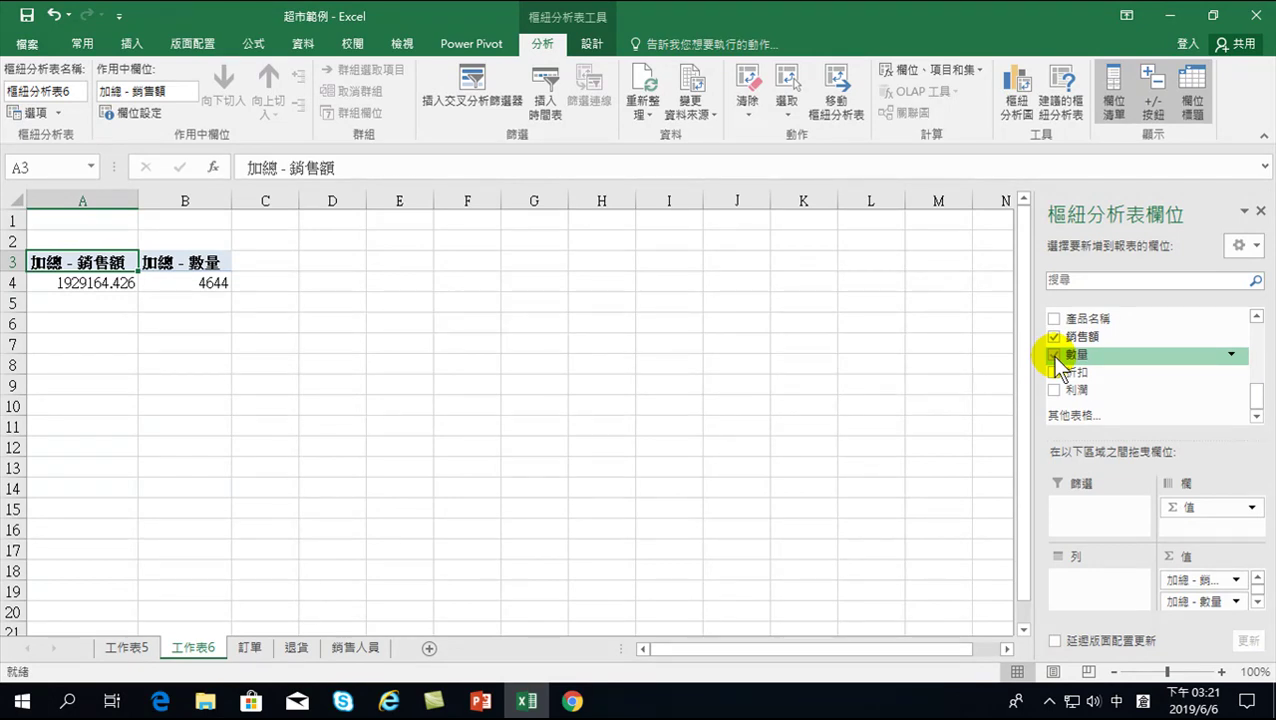
drag(1259, 405, 1259, 319)
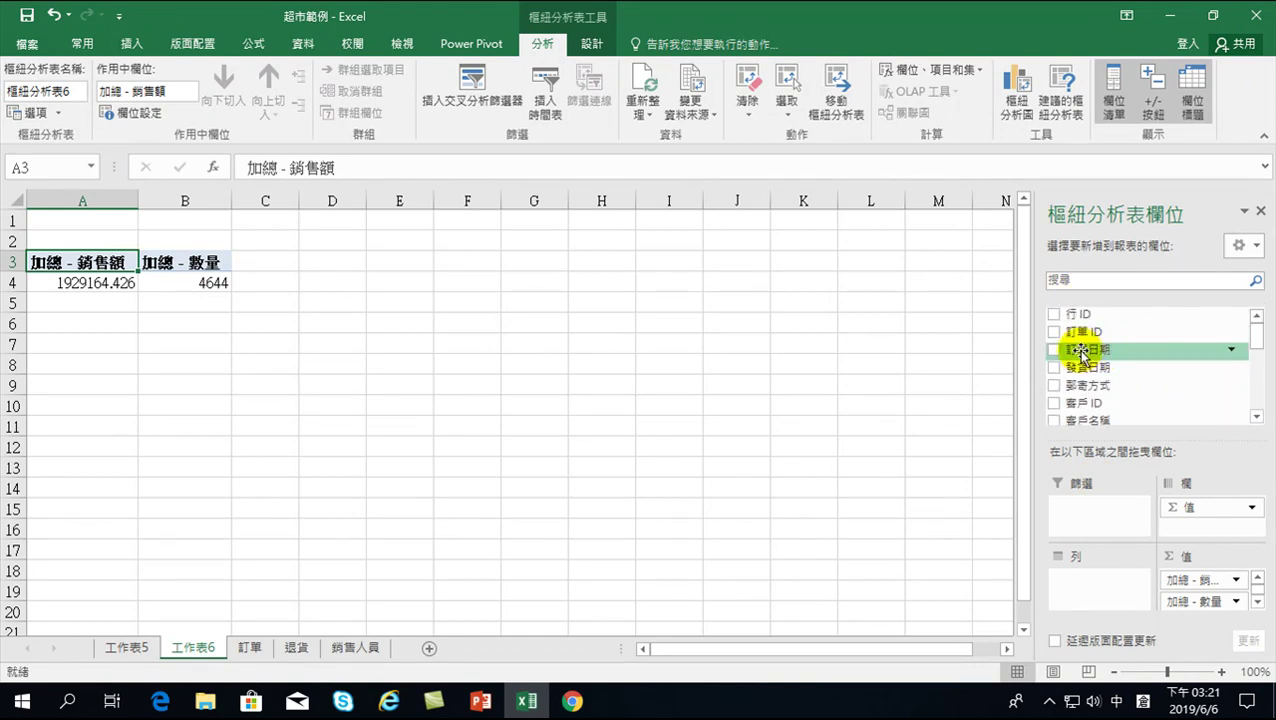
drag(1080, 352, 1077, 585)
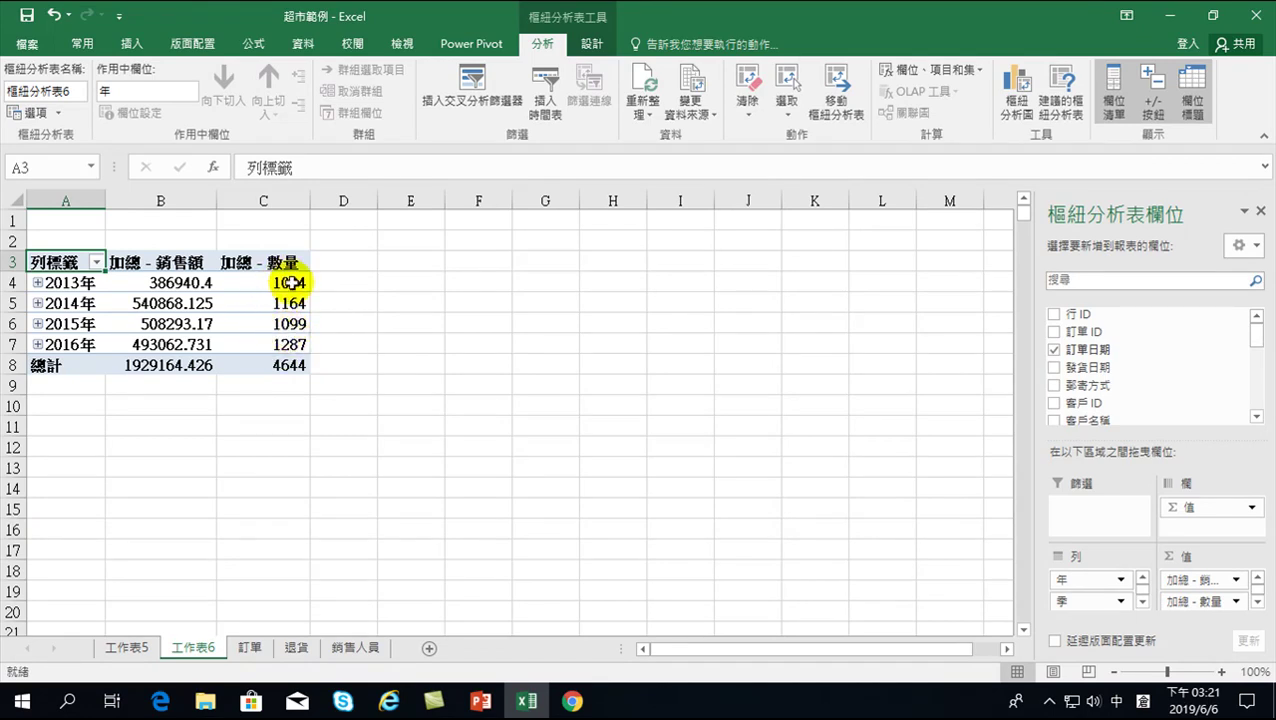
mouse_move(274, 318)
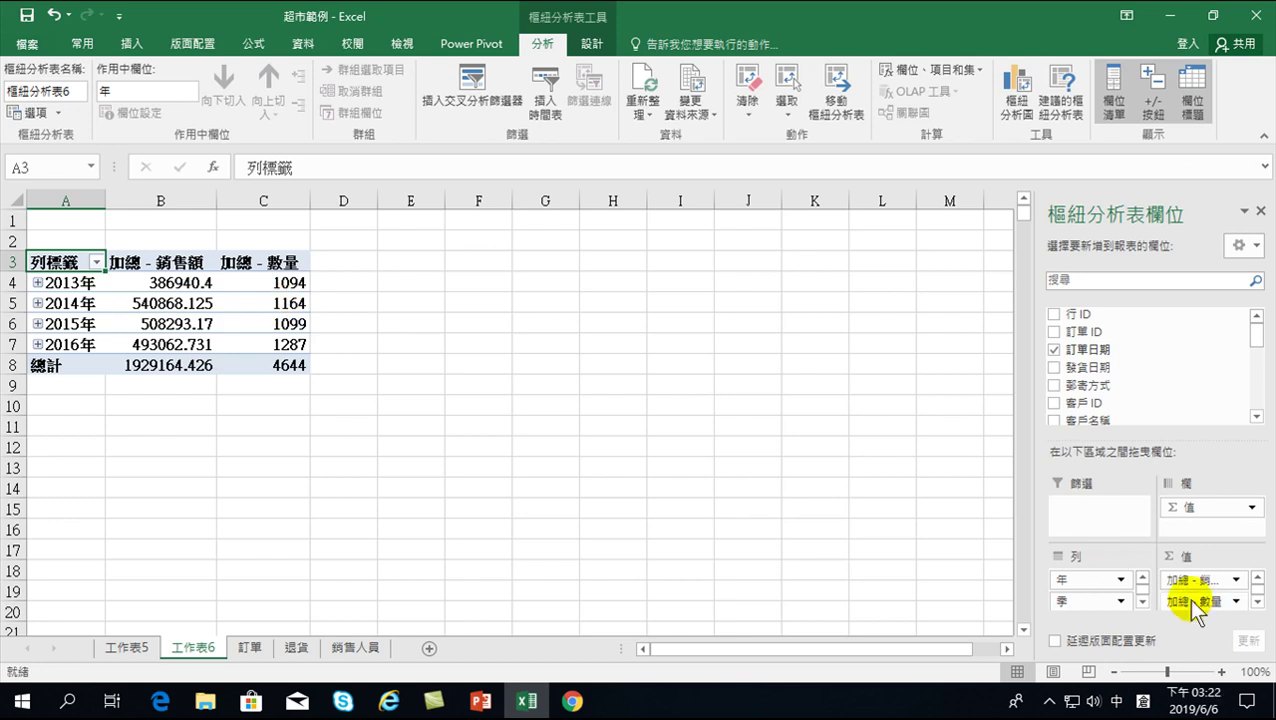
Replace the summed 數量 in the pivot values with a count of 訂單日期.
mouse_move(1195, 600)
mouse_down()
mouse_move(1180, 376)
mouse_move(1176, 392)
mouse_up()
scroll(1140, 390, down, 2)
scroll(1135, 398, up, 5)
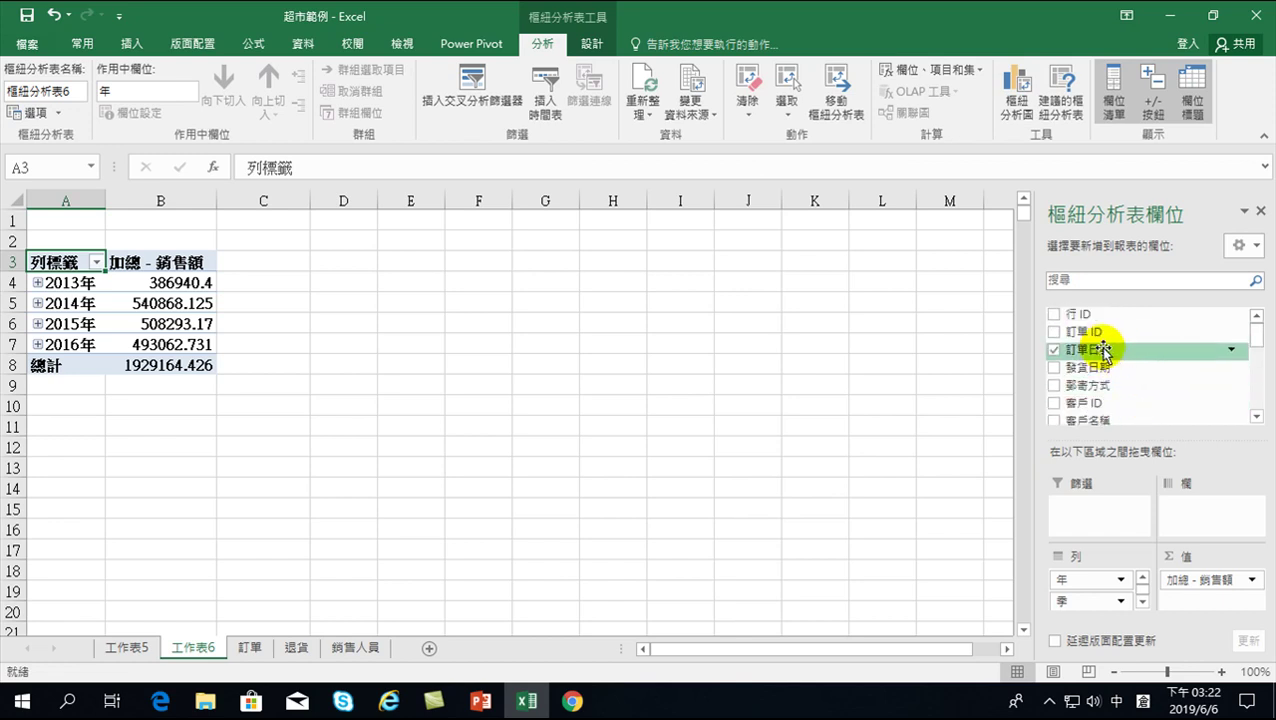
drag(1102, 349, 1207, 590)
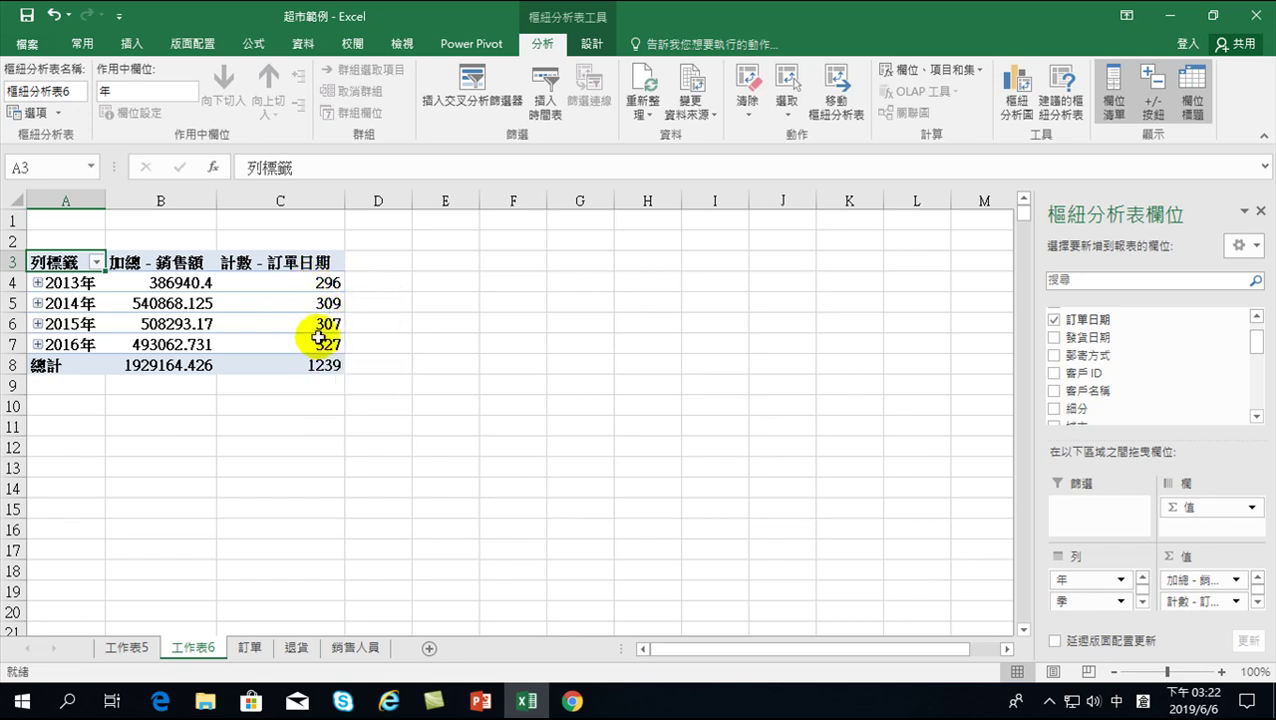
Leave the count column's value field settings unchanged and return to the 訂單 sheet.
right_click(318, 283)
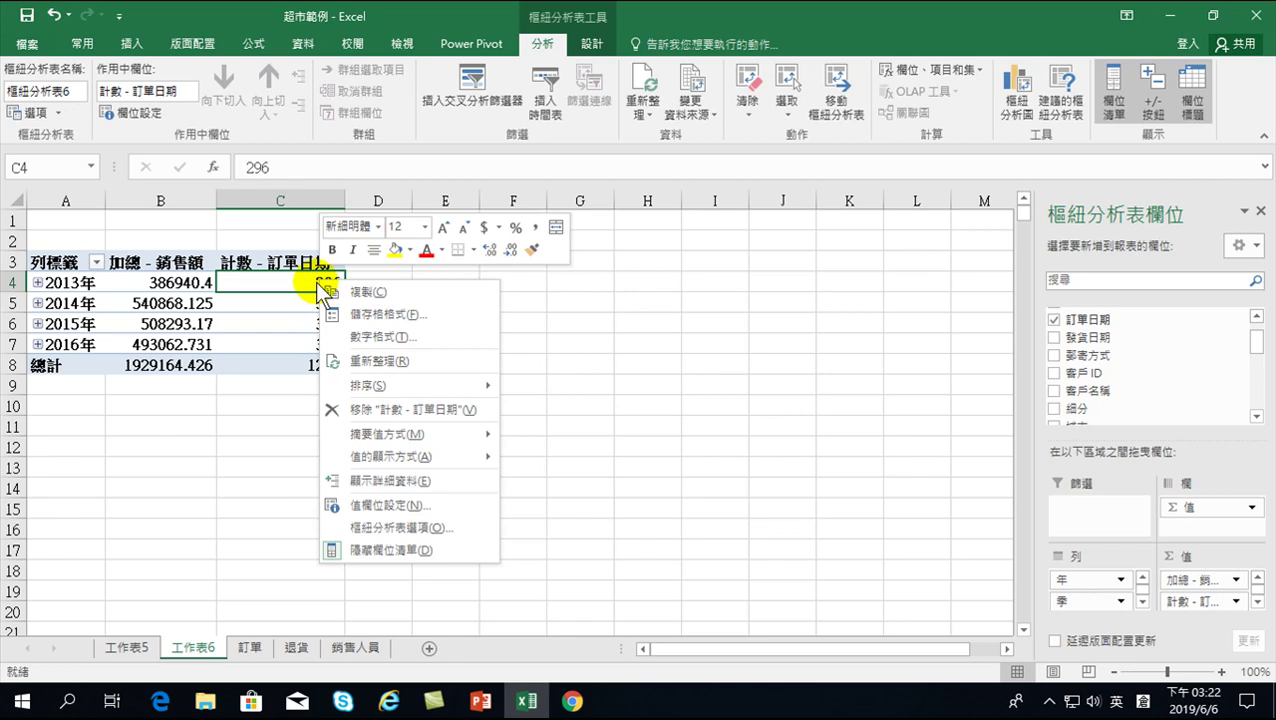
click(370, 506)
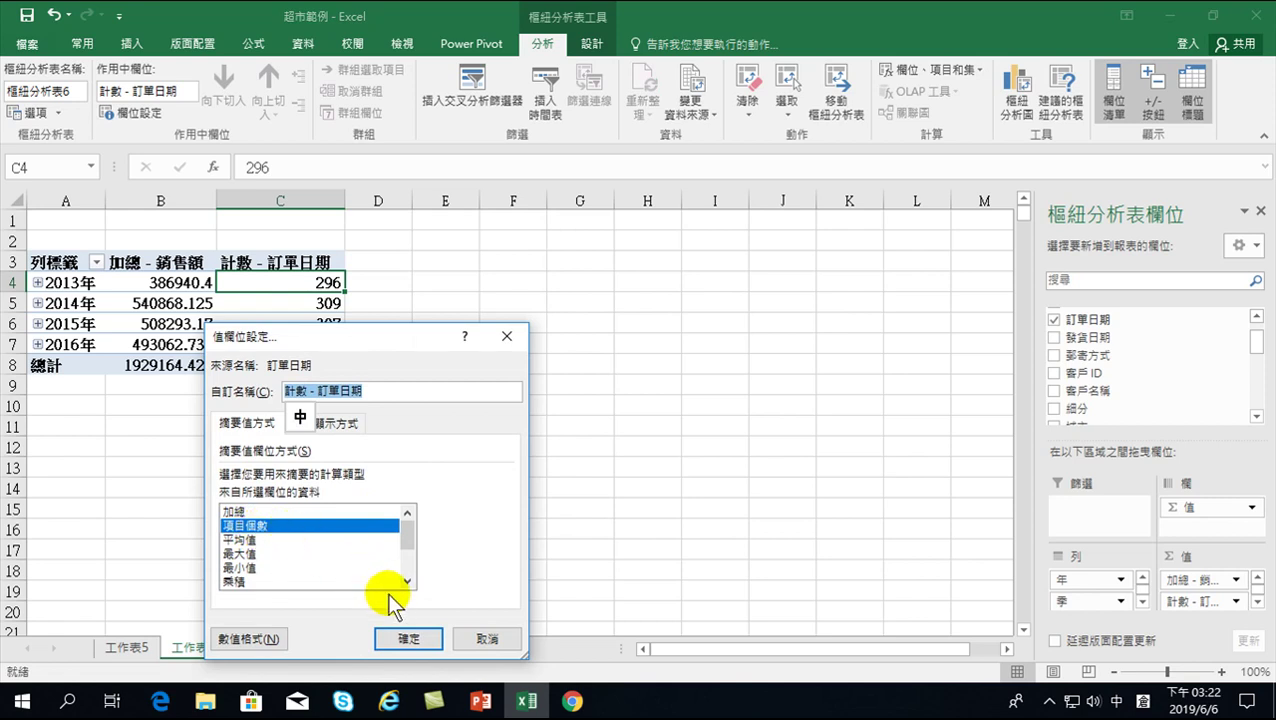
click(487, 638)
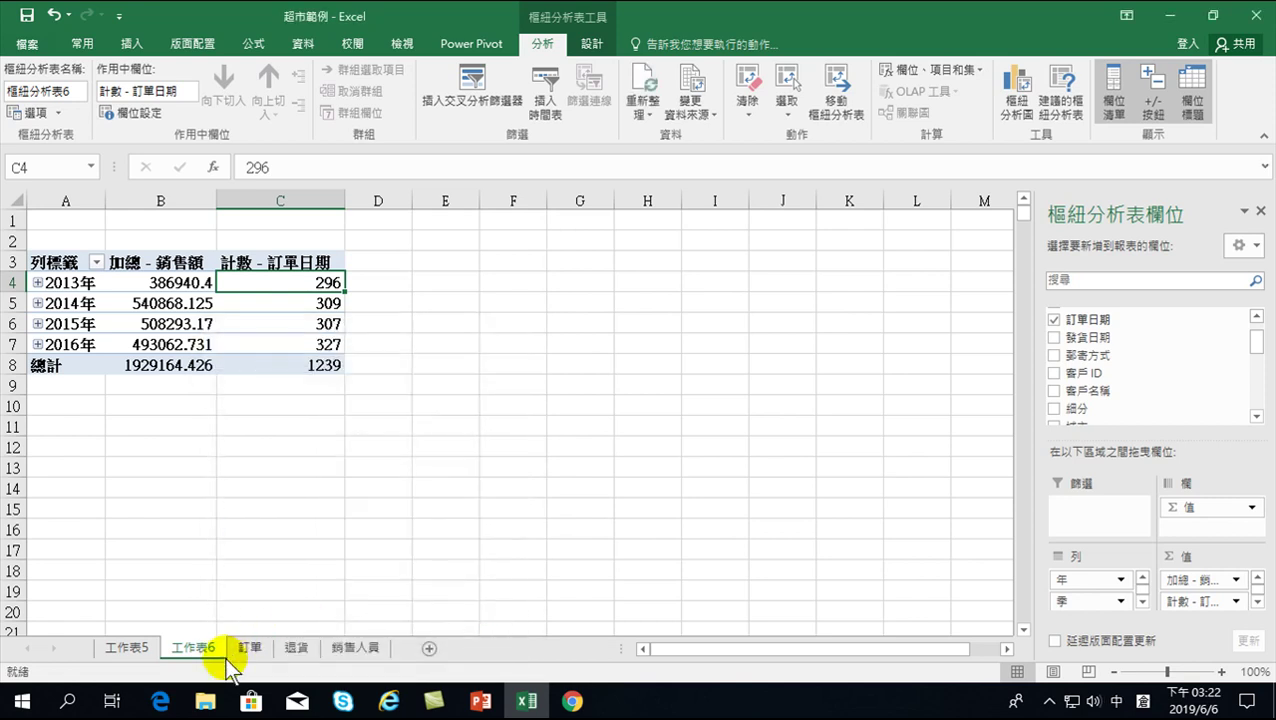
click(248, 650)
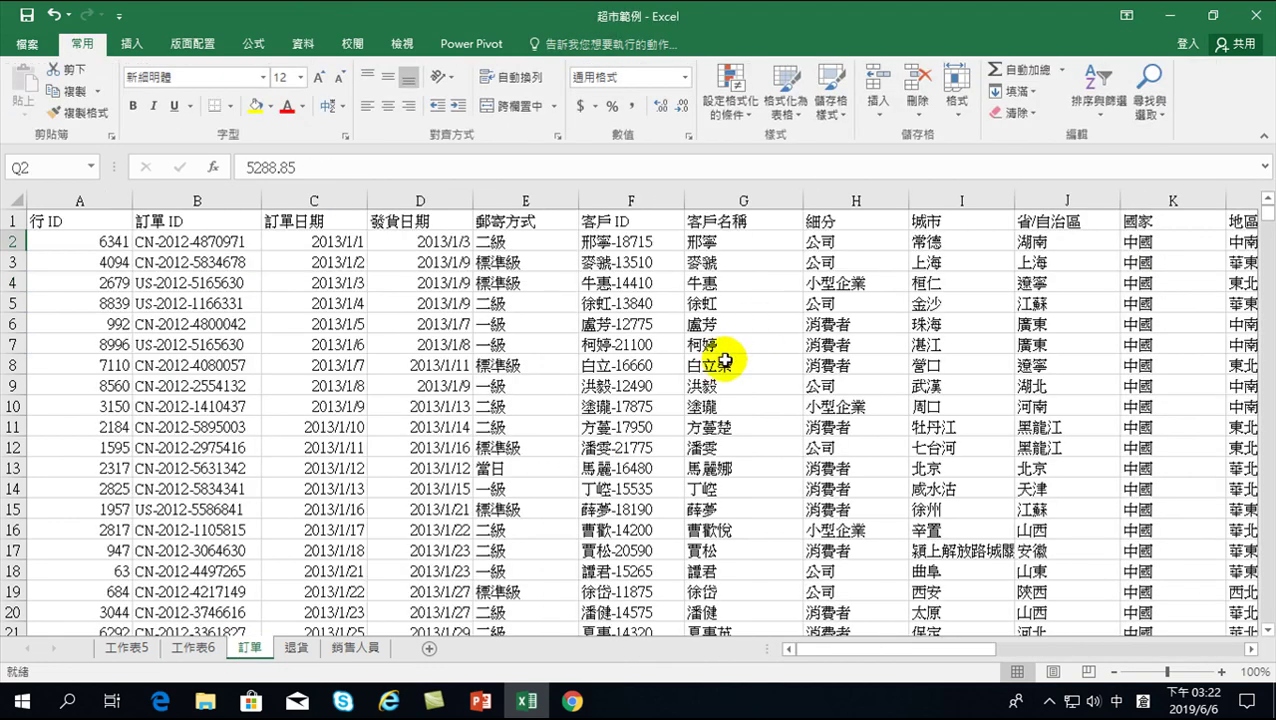
Create a pivot table on a new sheet with 訂單日期 years as rows and summed 銷售額.
click(310, 245)
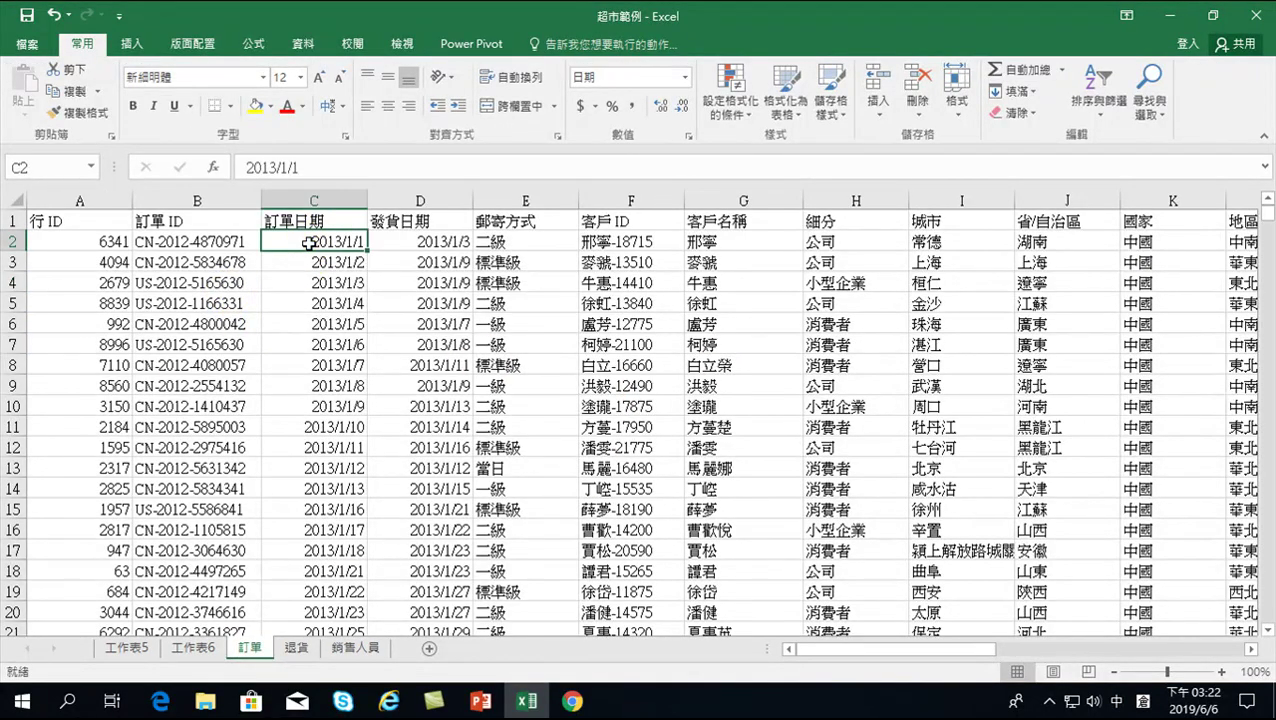
click(138, 44)
click(34, 85)
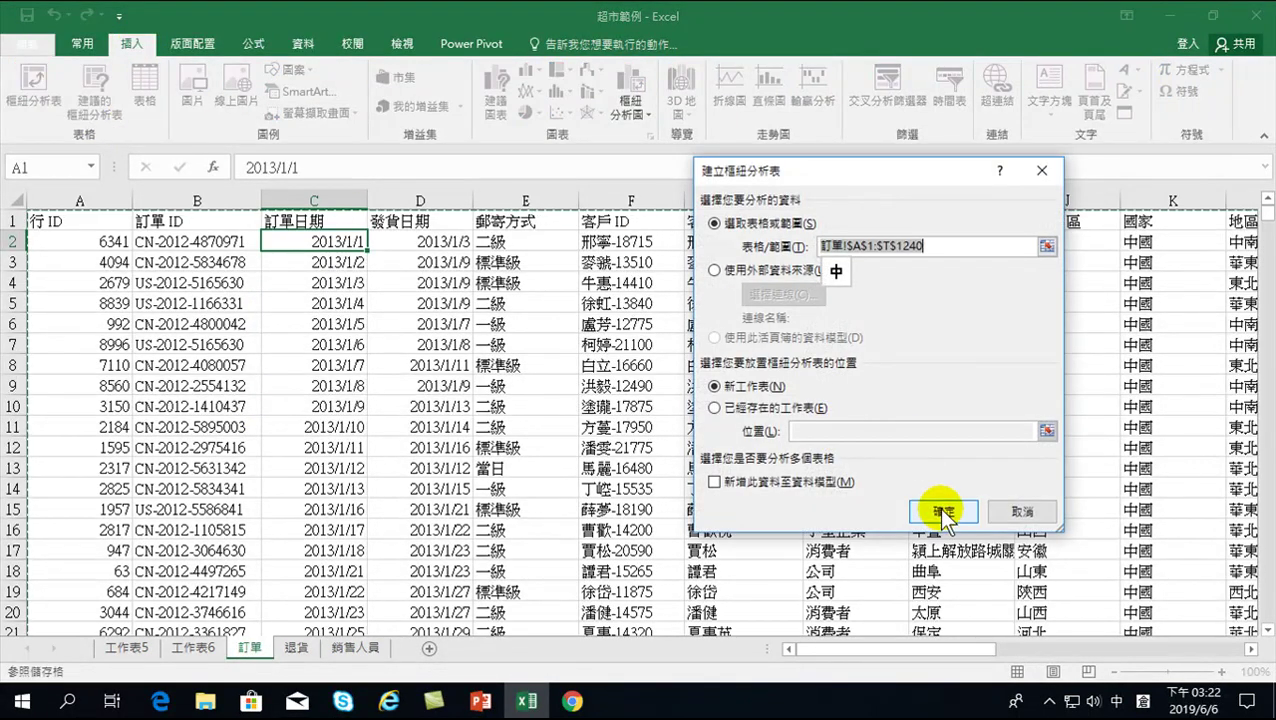
click(941, 511)
drag(1256, 333, 1256, 340)
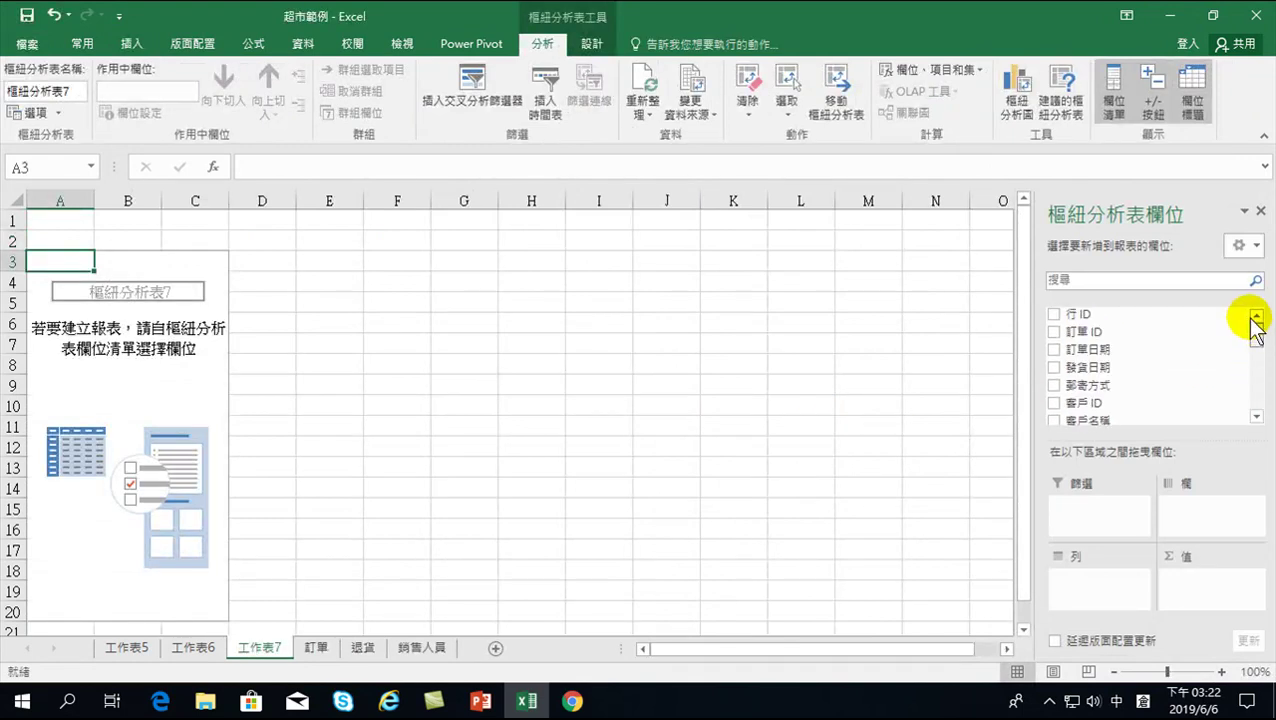
click(1054, 349)
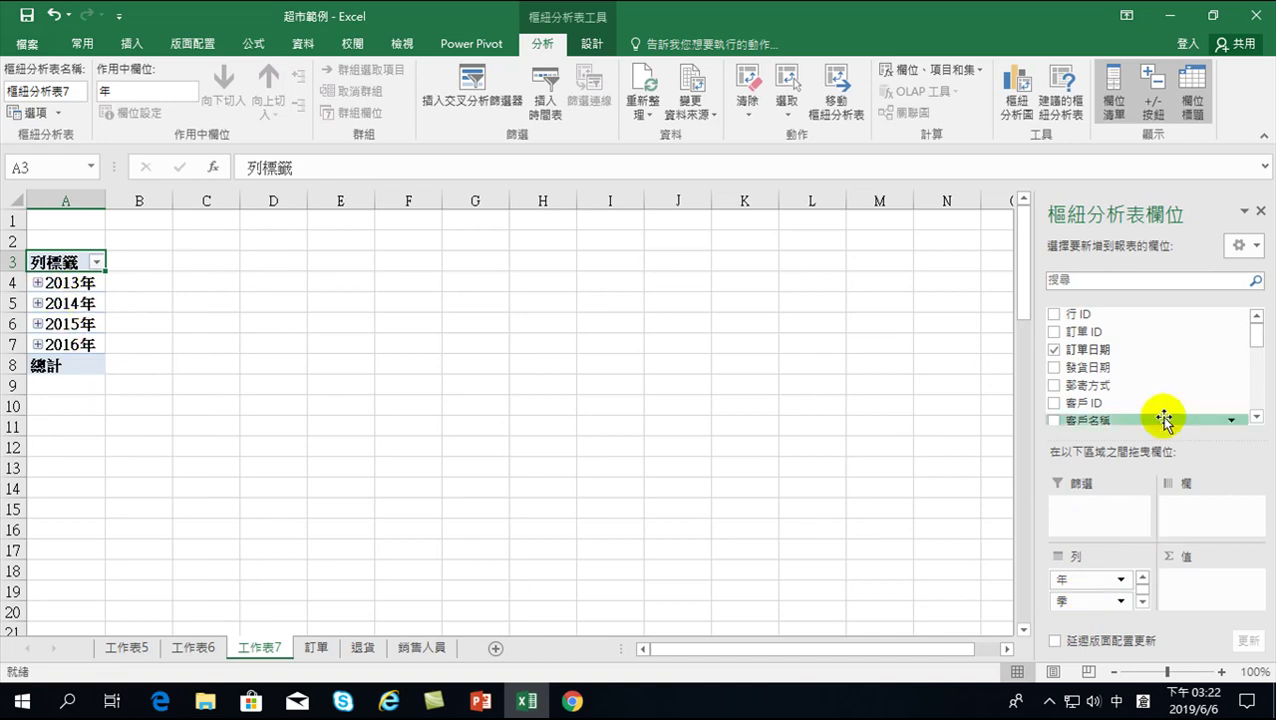
drag(1257, 332, 1258, 385)
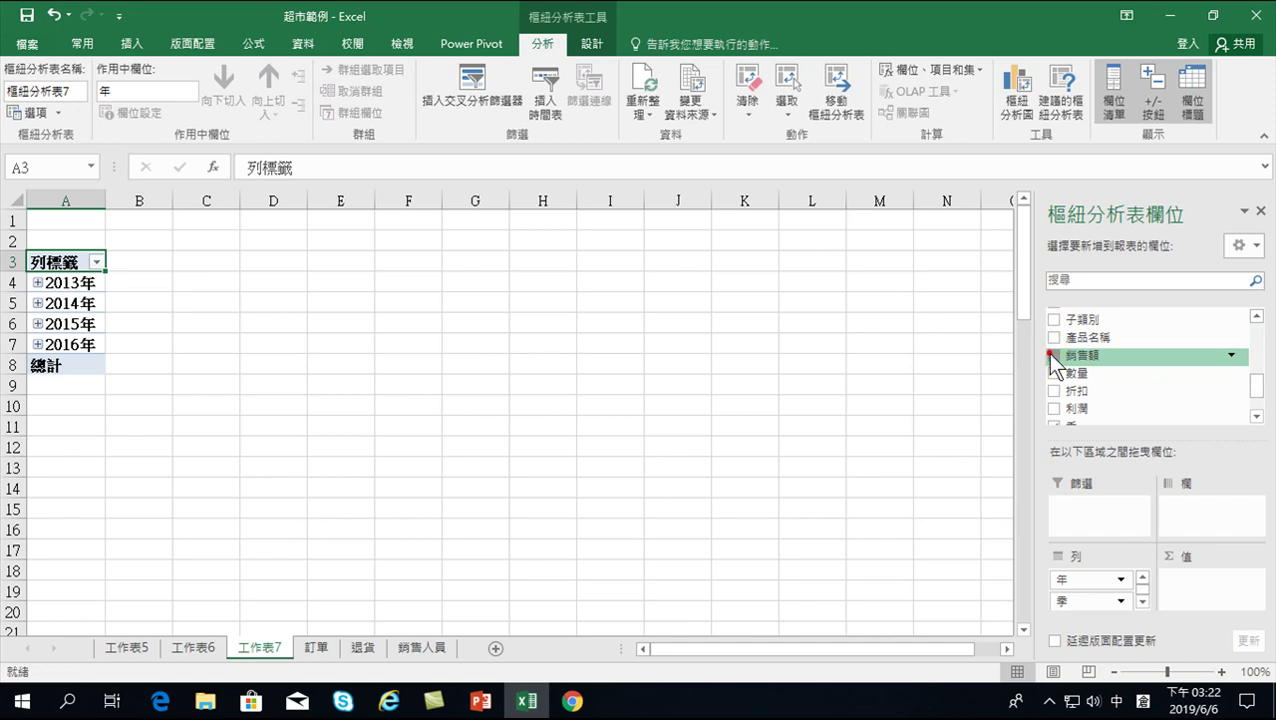
click(1052, 357)
drag(1257, 390, 1262, 342)
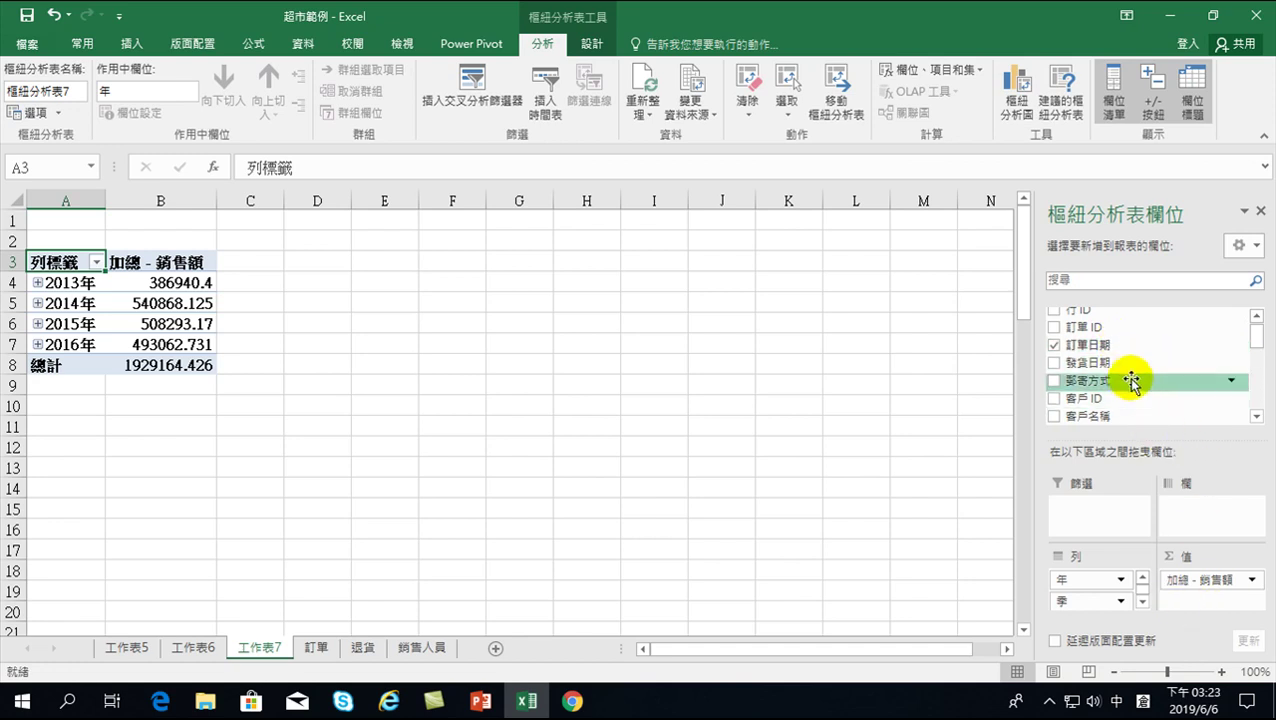
Add 行 ID to the pivot values and summarize it as Count.
drag(1100, 350, 1193, 603)
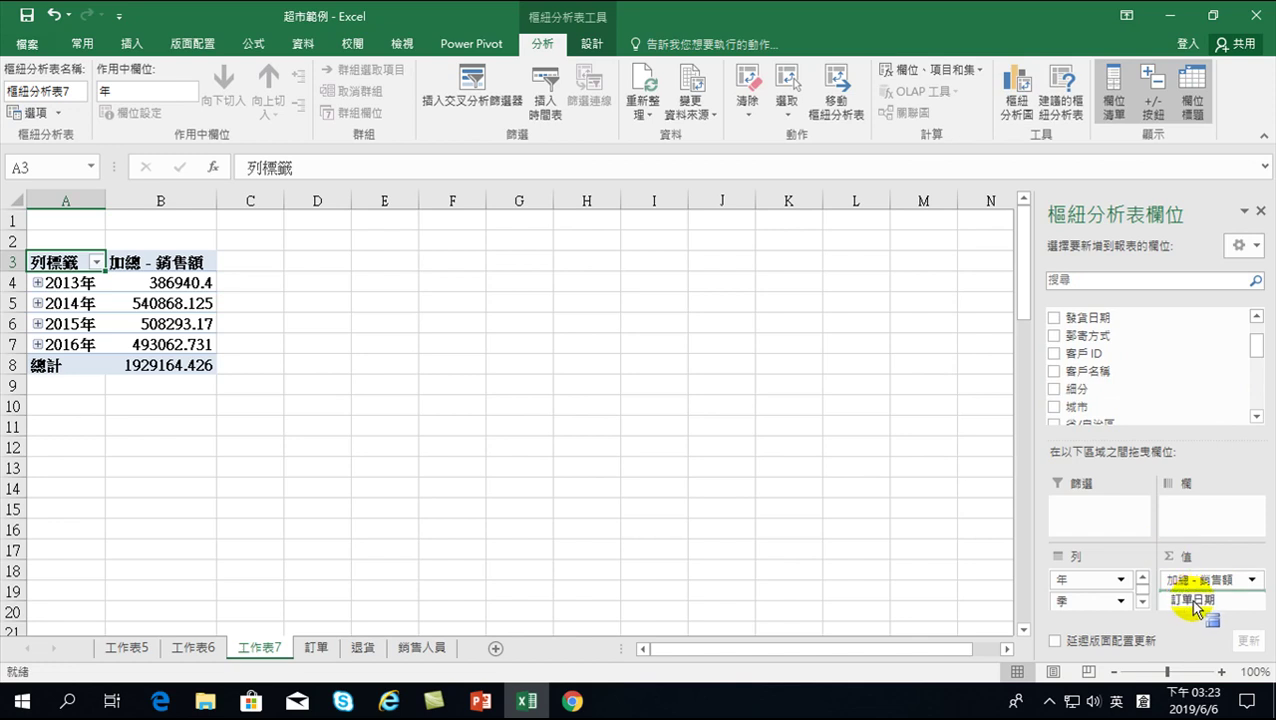
drag(1193, 603, 1150, 378)
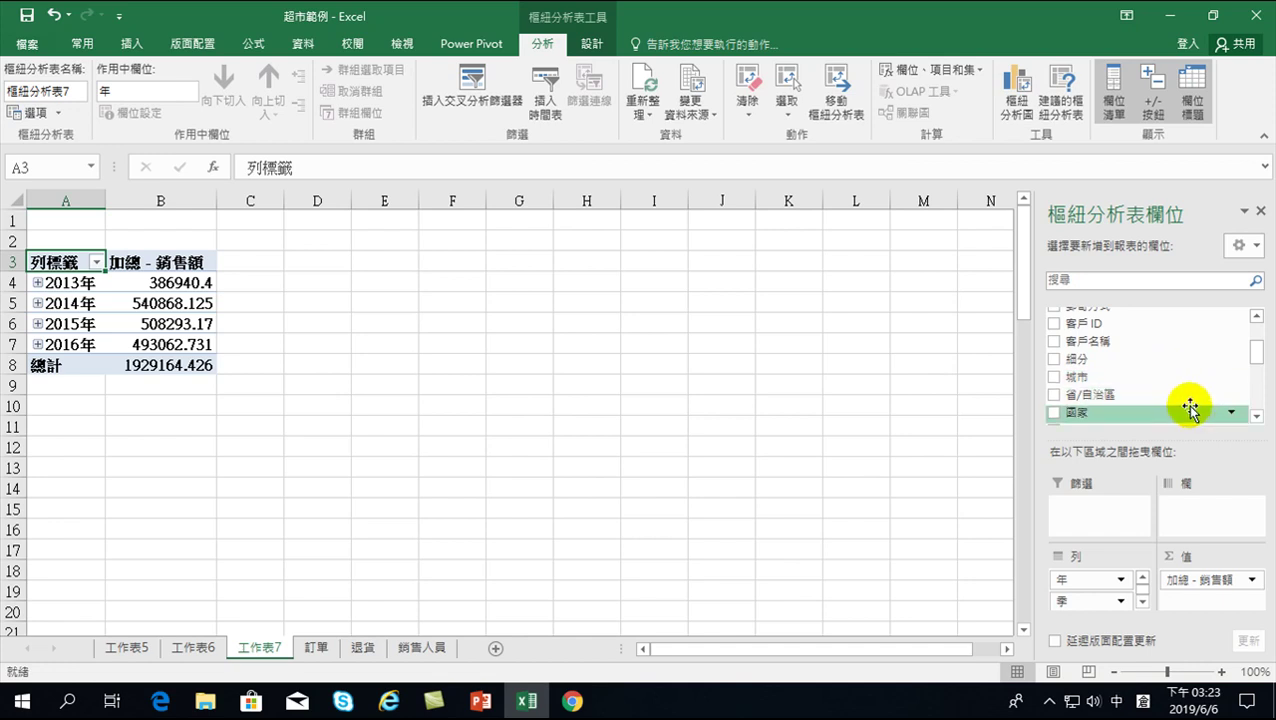
scroll(1258, 345, up, 2)
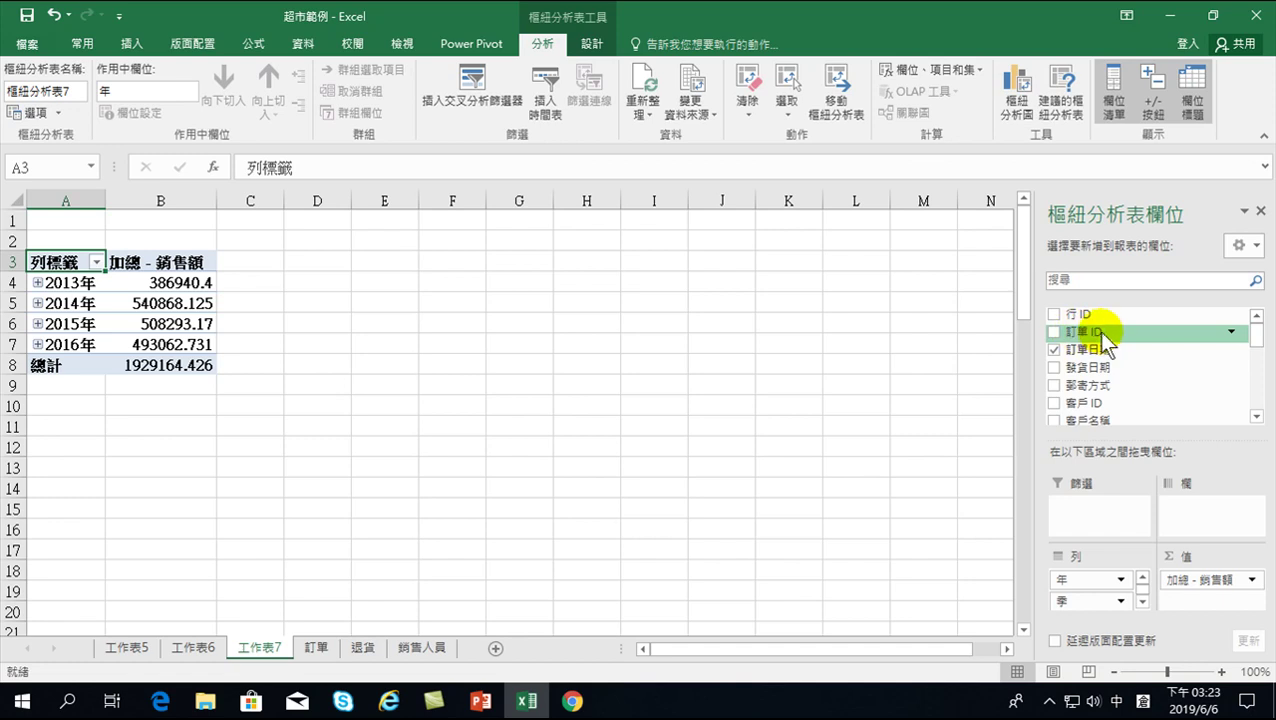
mouse_move(1100, 333)
mouse_down()
mouse_move(1134, 330)
mouse_move(1186, 603)
mouse_up()
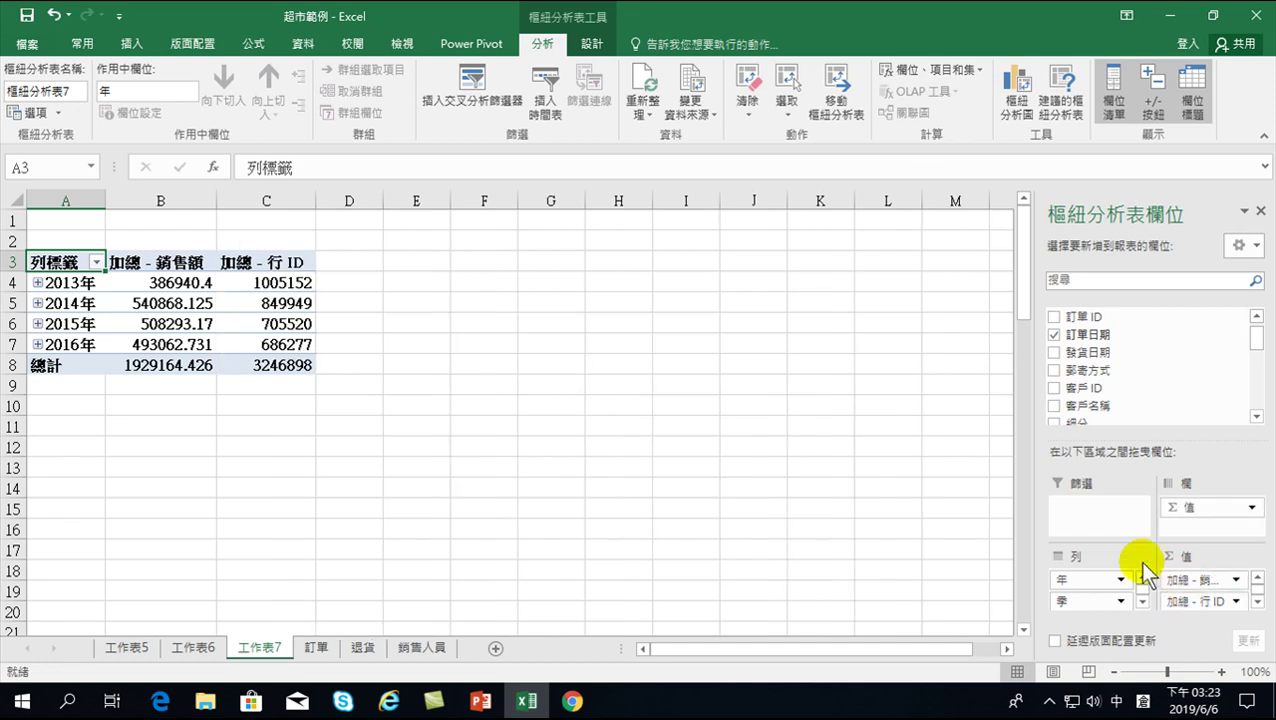
click(285, 283)
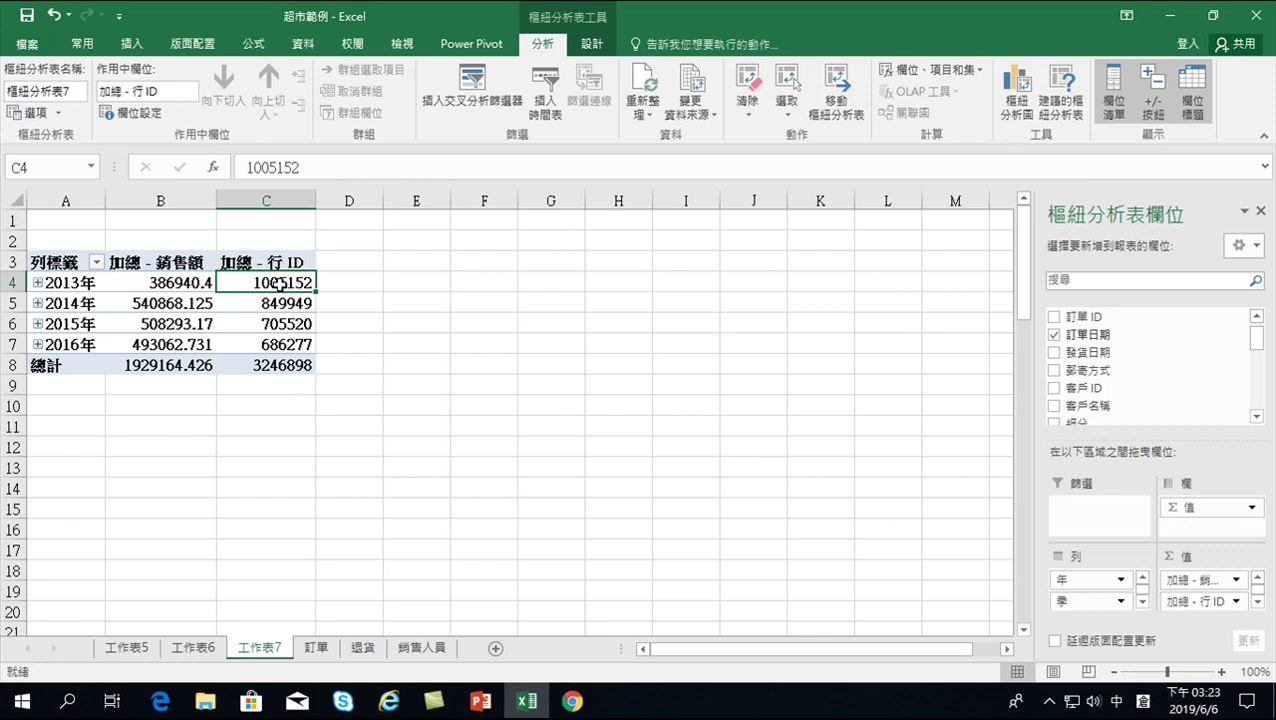
right_click(284, 284)
click(320, 511)
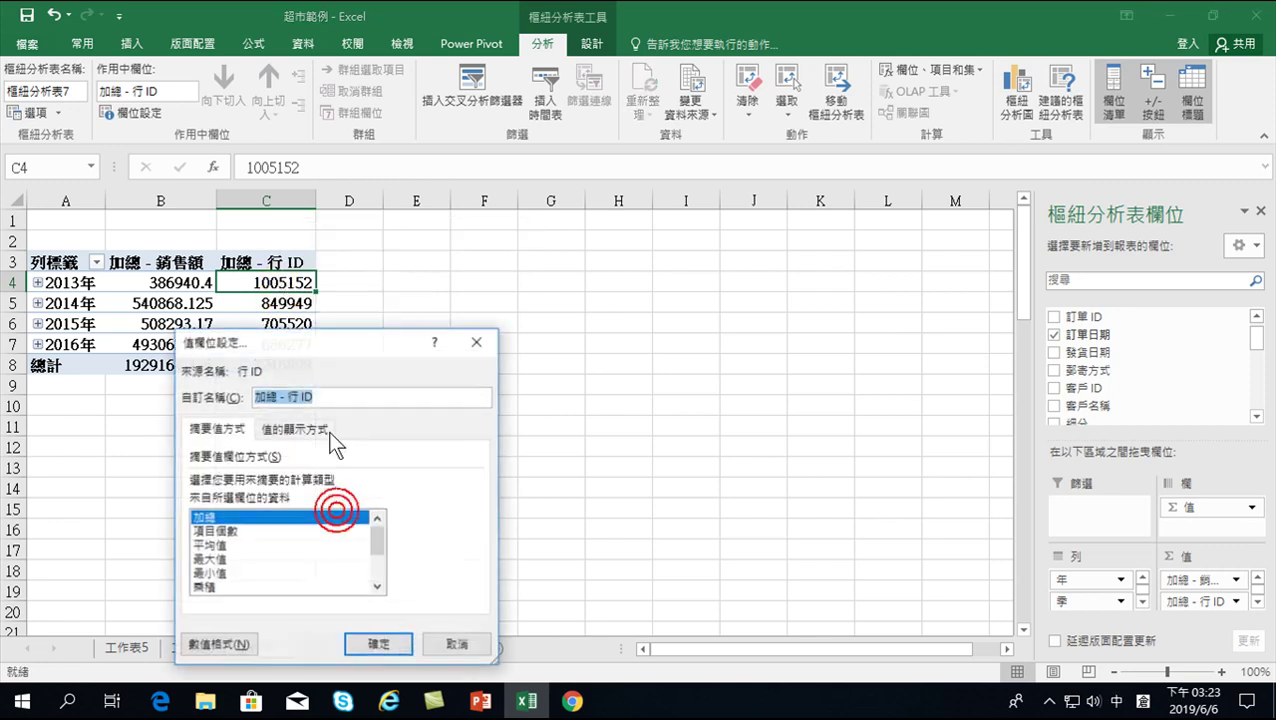
click(228, 532)
click(368, 643)
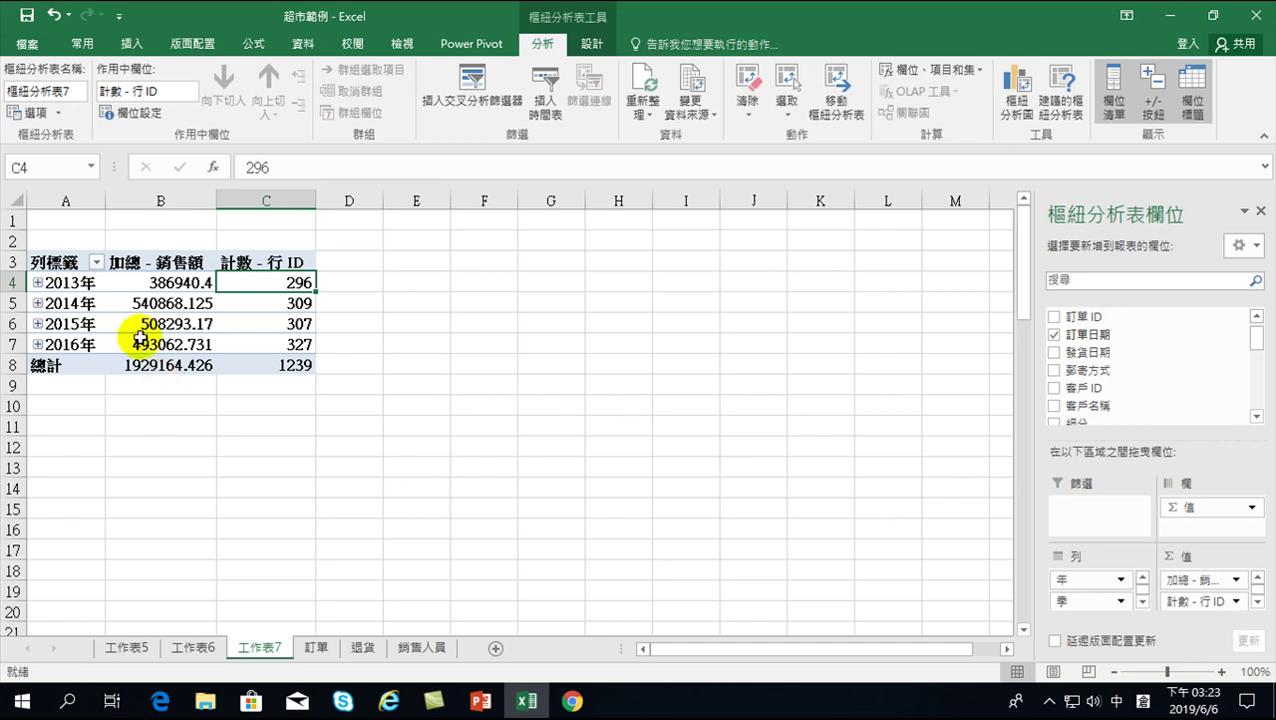
Copy the pivot range A3:C7 and paste it as values only into E3.
click(62, 258)
drag(64, 258, 265, 342)
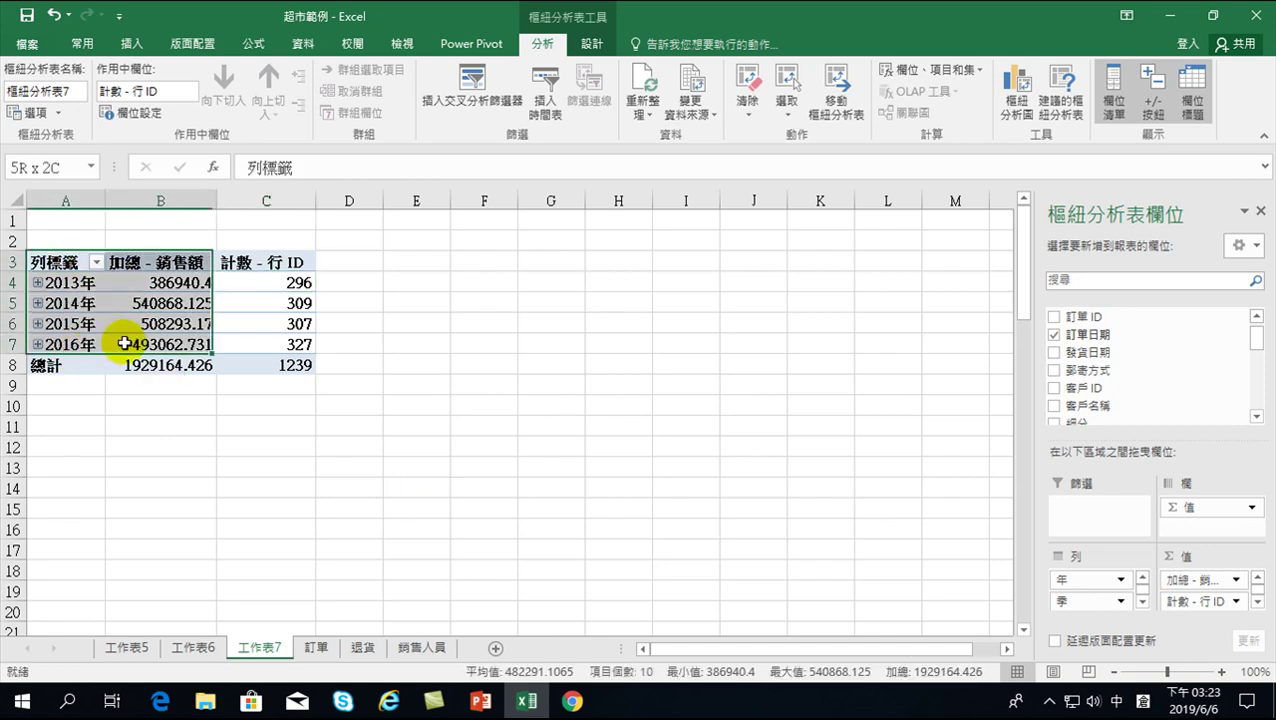
right_click(263, 304)
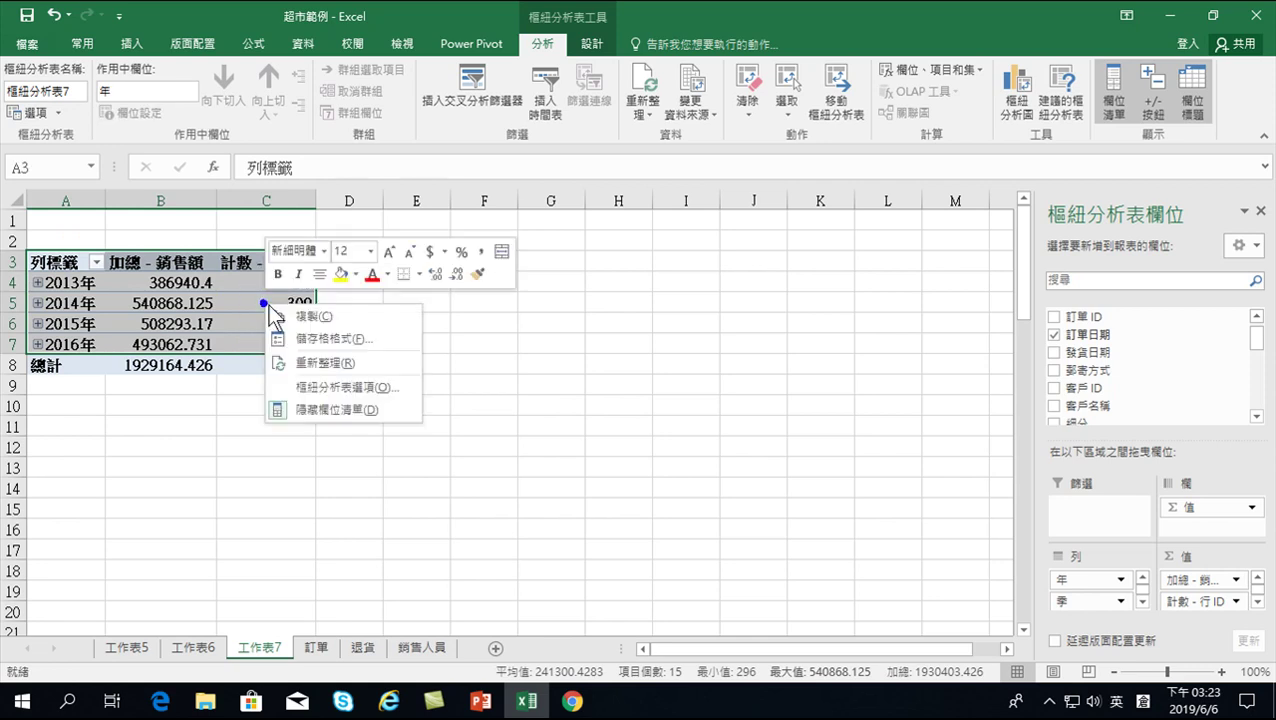
click(310, 318)
right_click(426, 262)
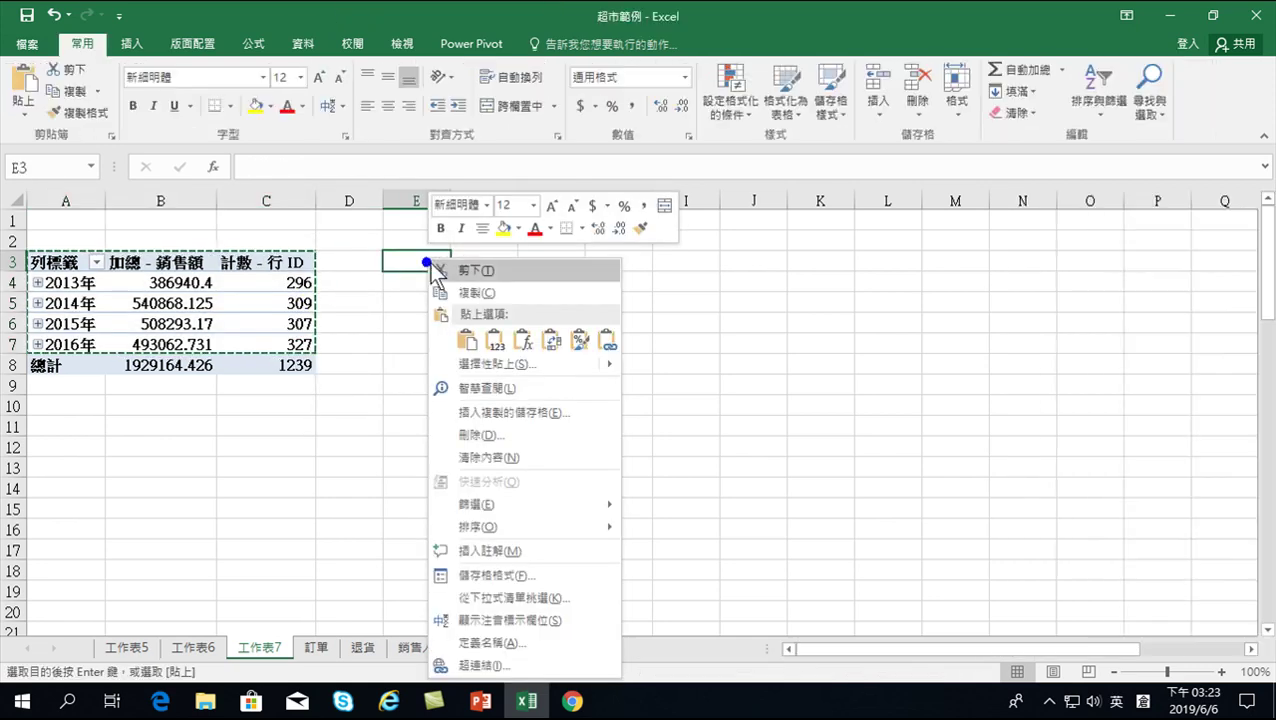
click(490, 362)
click(352, 279)
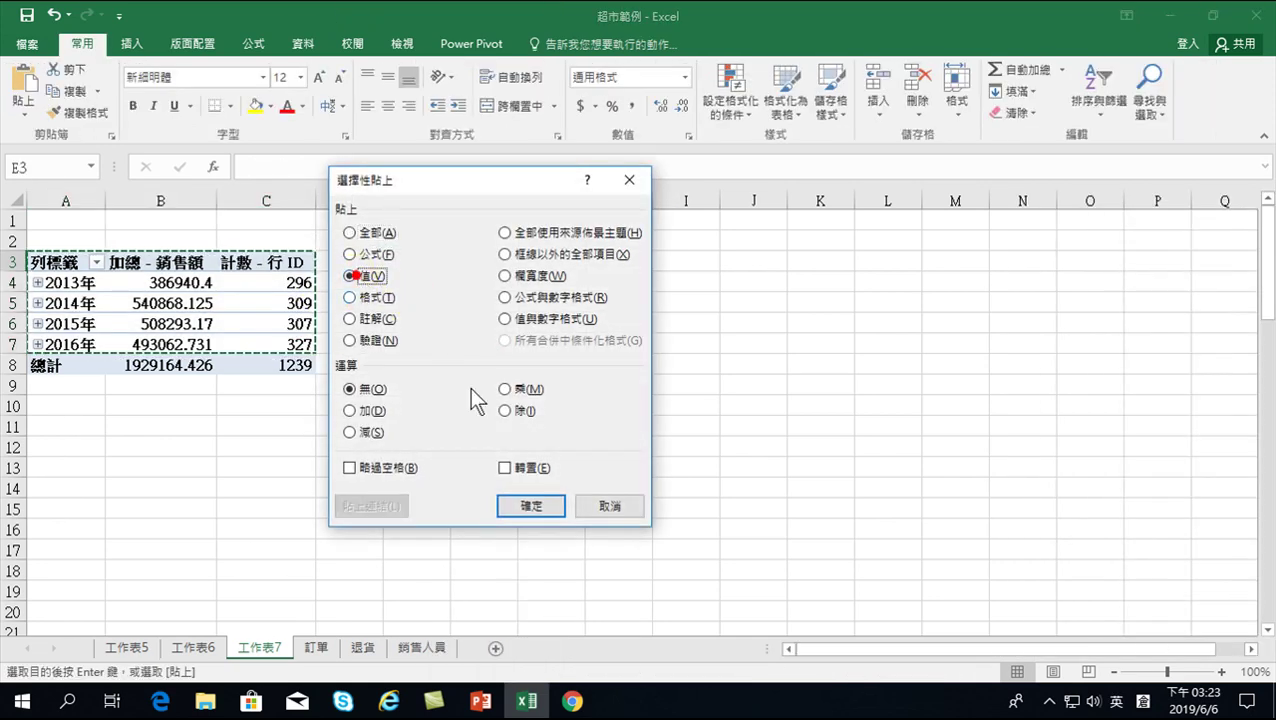
click(540, 497)
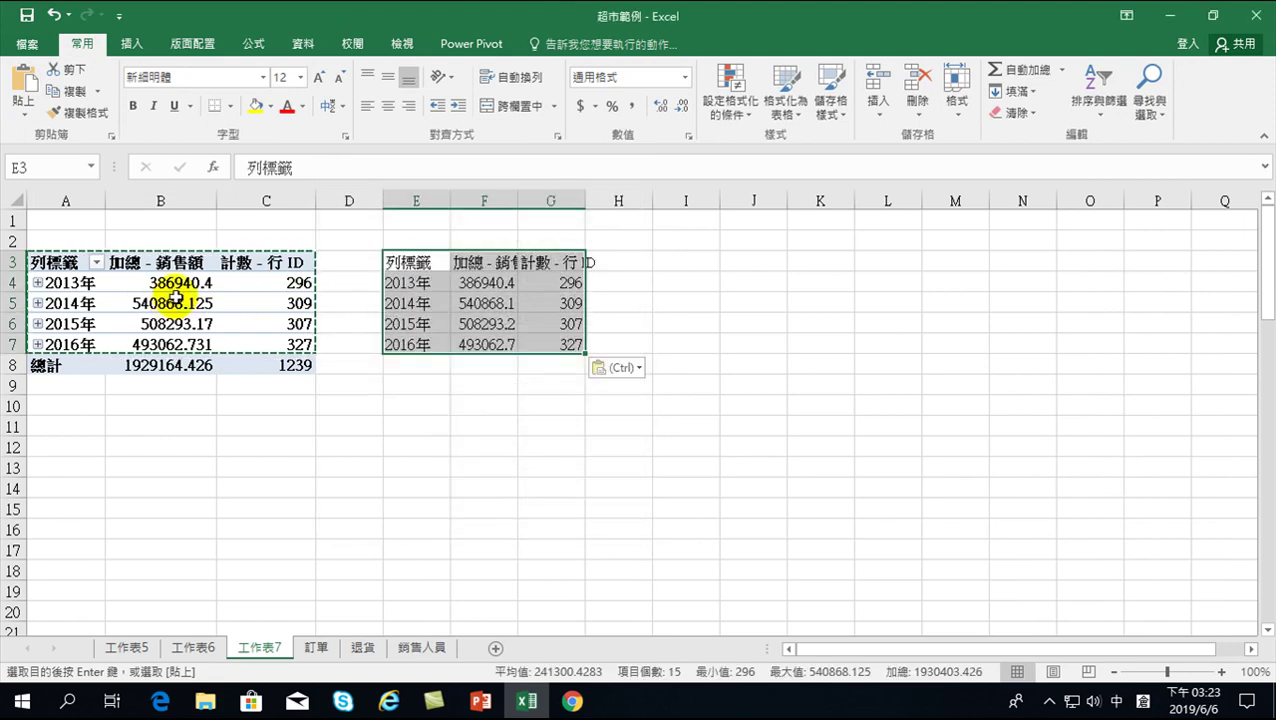
With a cell in the pasted data selected, bring up the Combo chart choices.
click(165, 301)
click(413, 298)
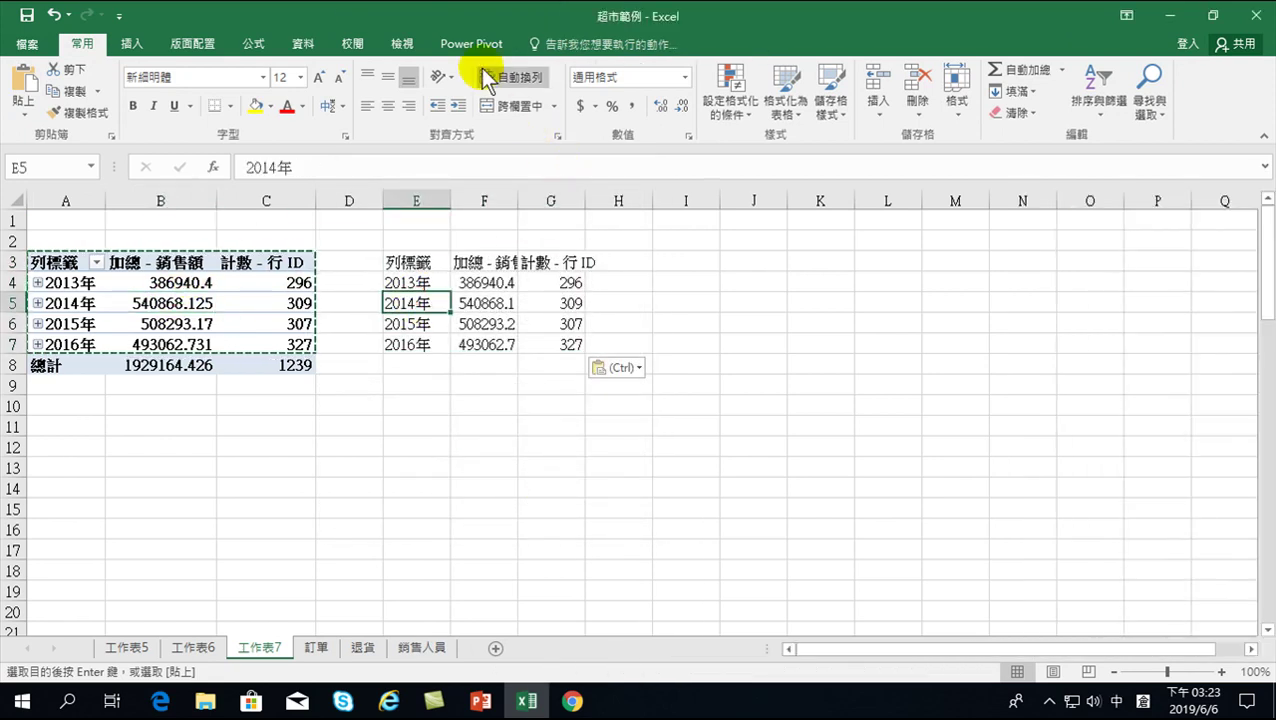
click(134, 44)
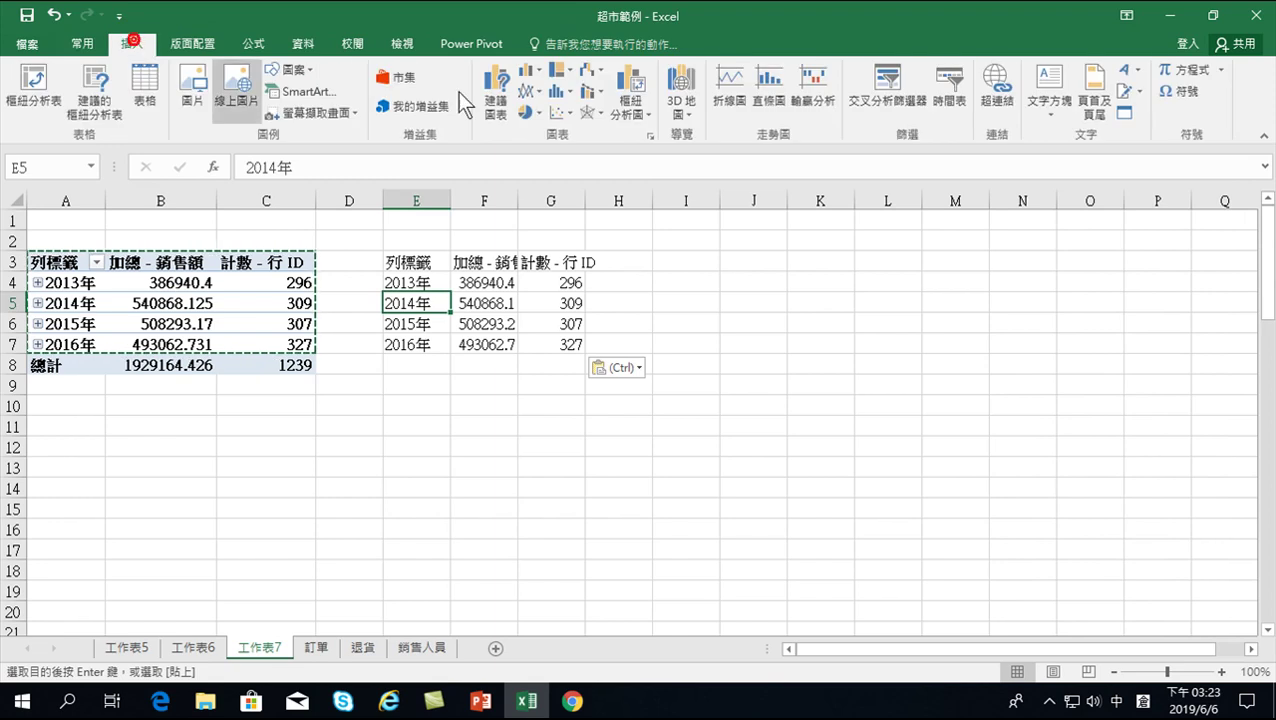
click(600, 91)
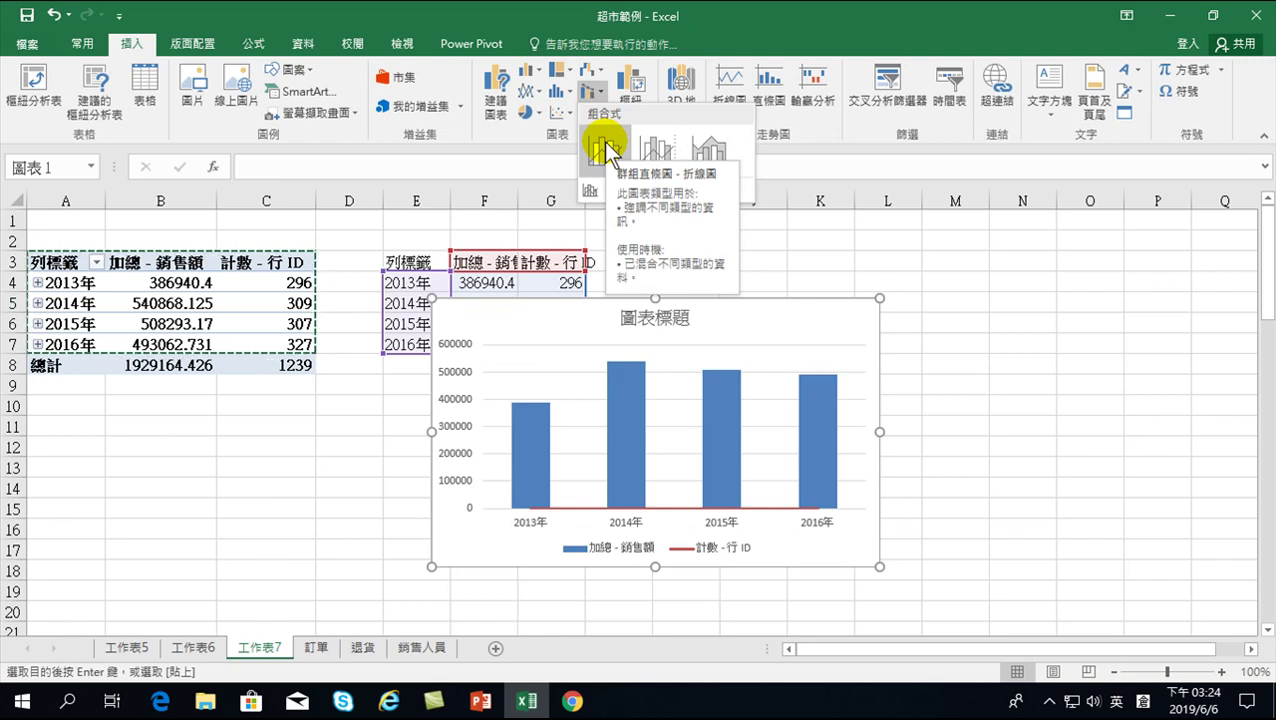
Insert a Clustered Column - Line combo chart and move it right of the E3:G7 table.
click(603, 142)
mouse_move(745, 304)
mouse_down()
mouse_move(845, 304)
mouse_move(931, 250)
mouse_up()
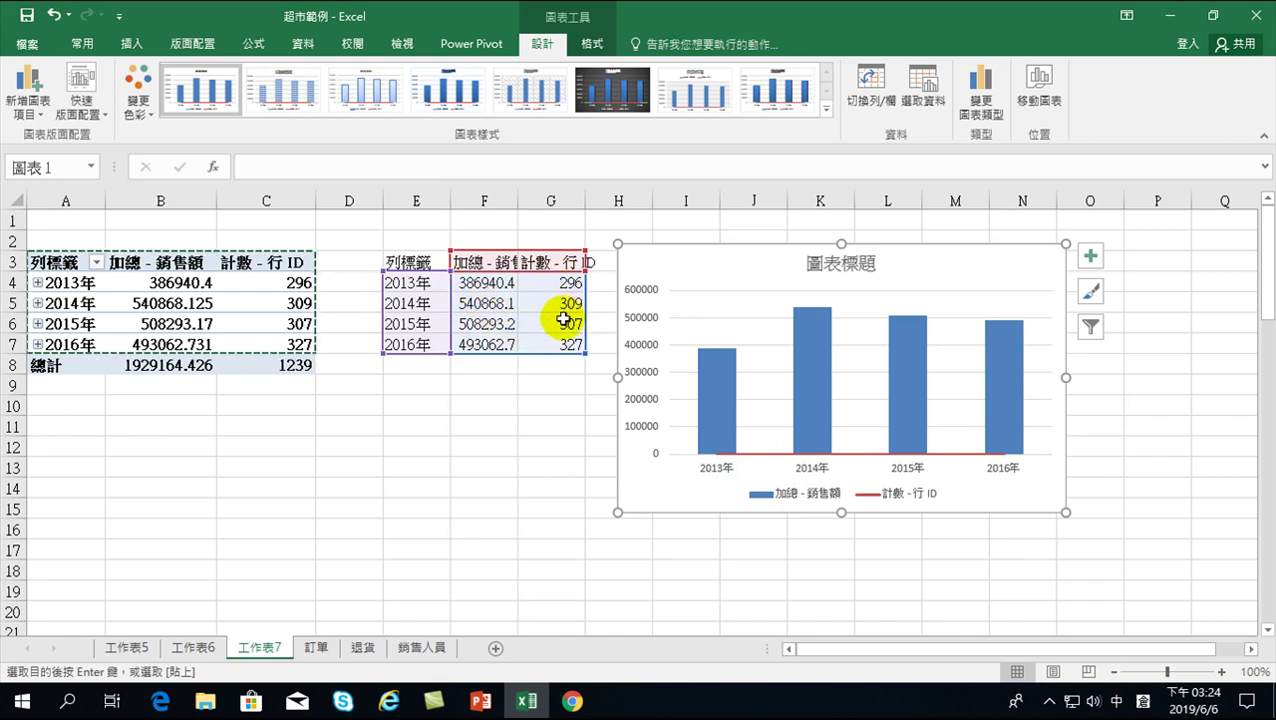
Move the red 行 ID count line onto a secondary axis in the combo chart.
mouse_move(779, 459)
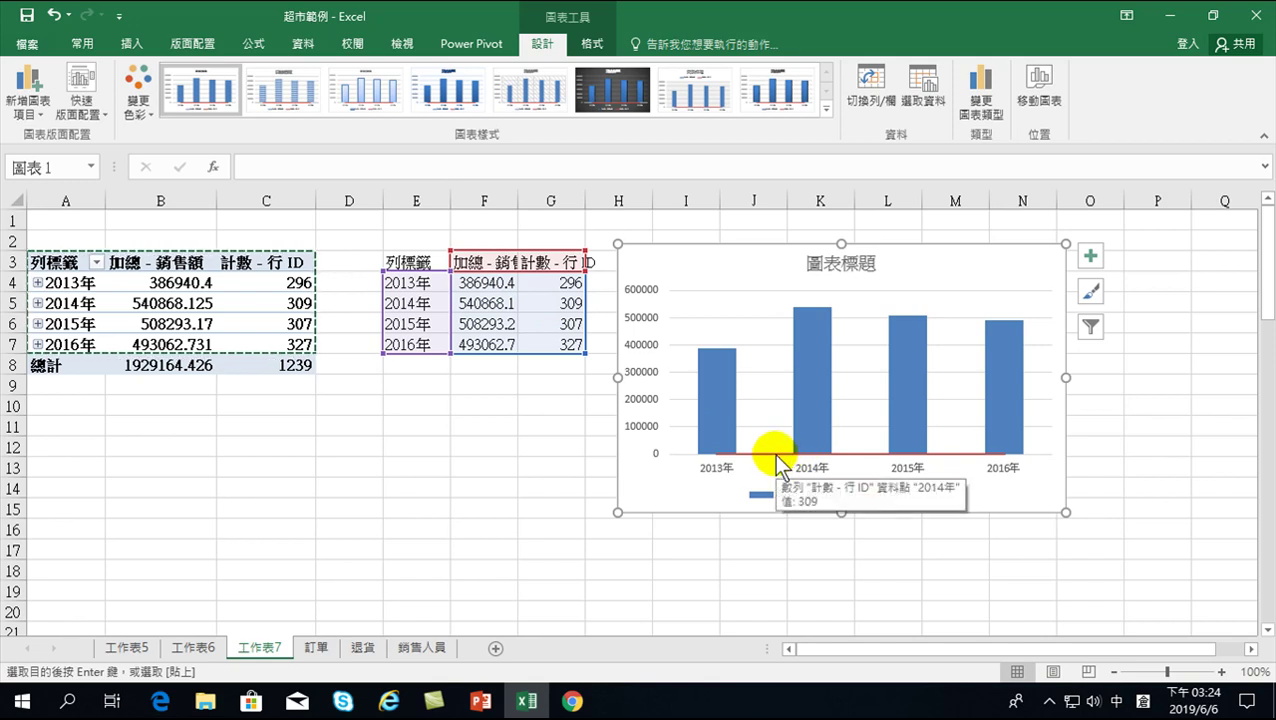
right_click(744, 457)
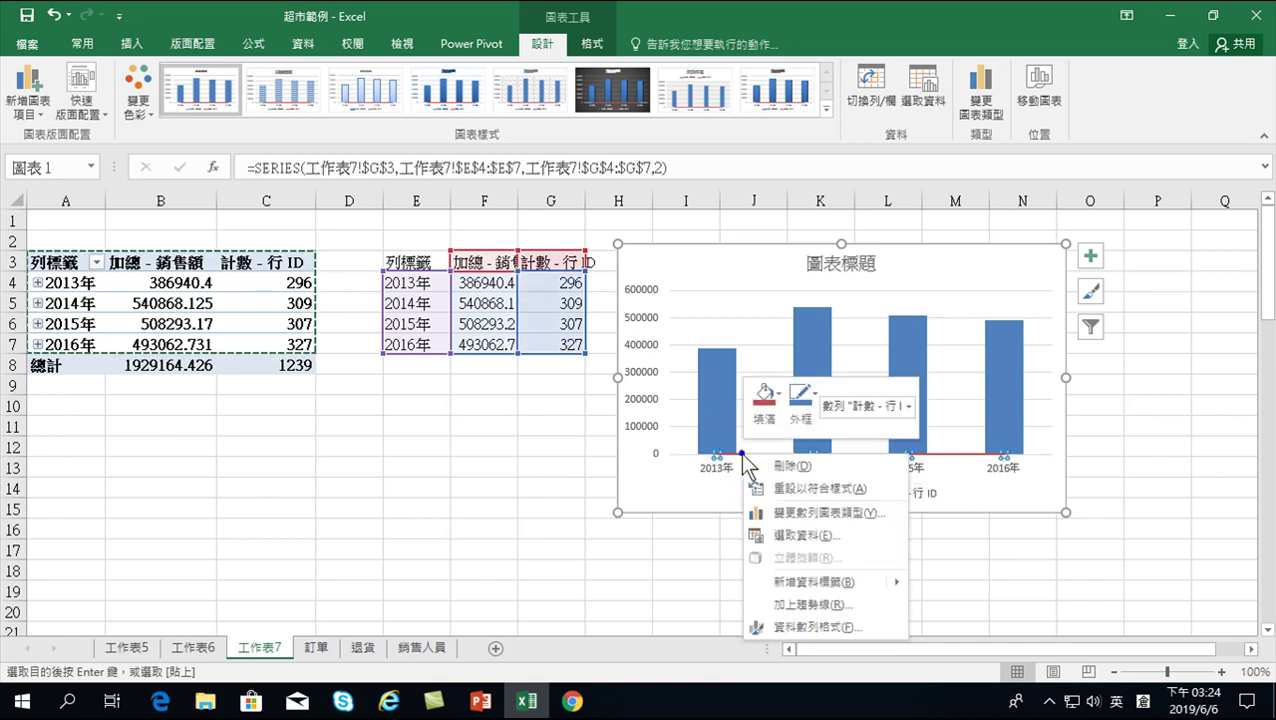
click(820, 514)
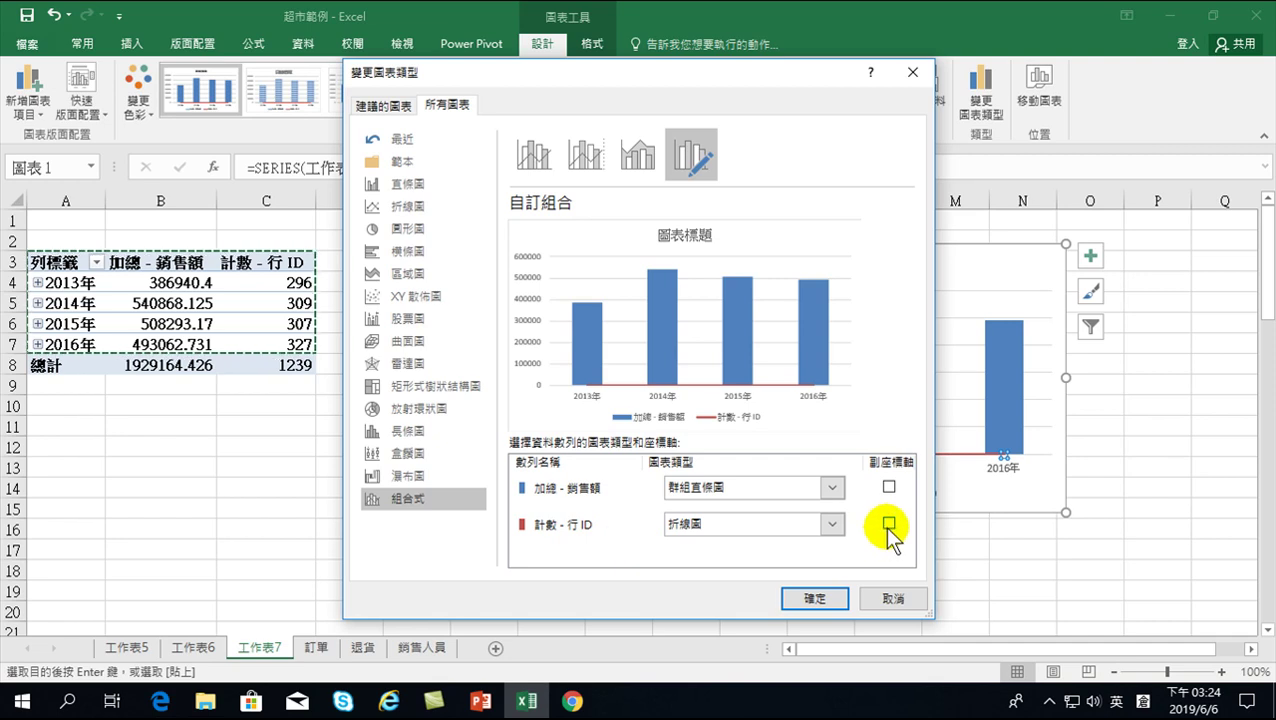
click(888, 523)
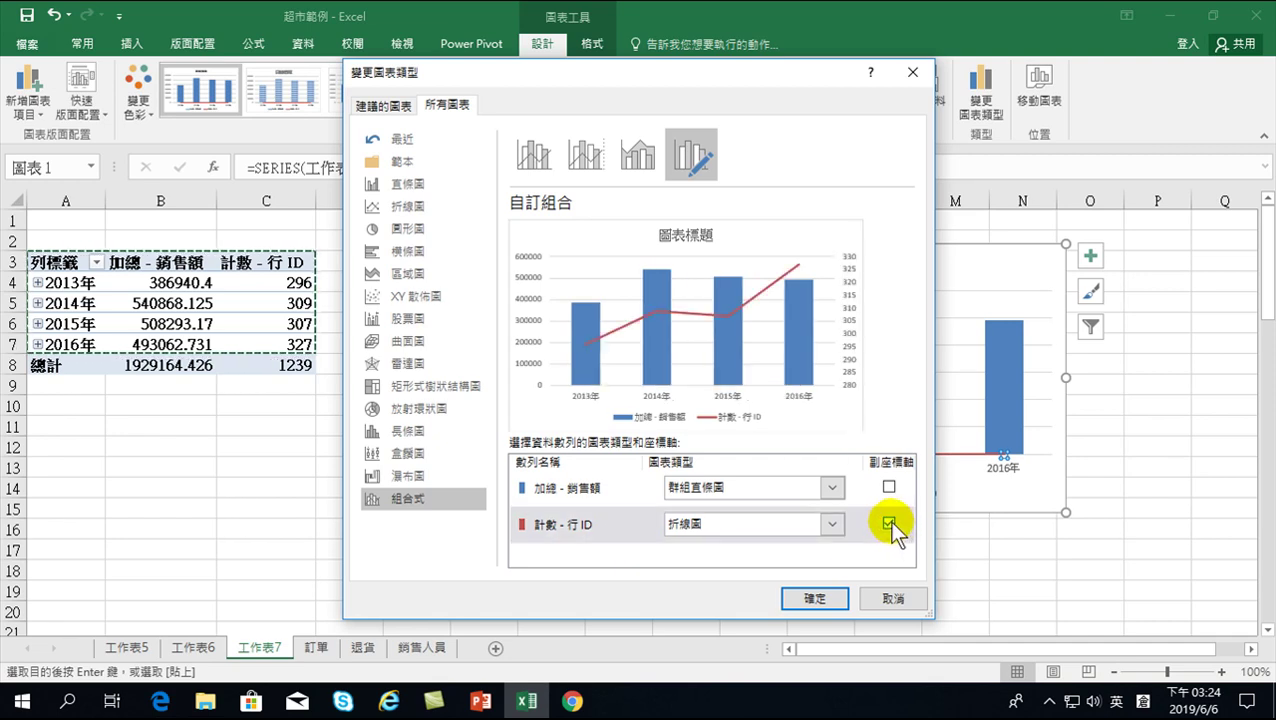
click(826, 599)
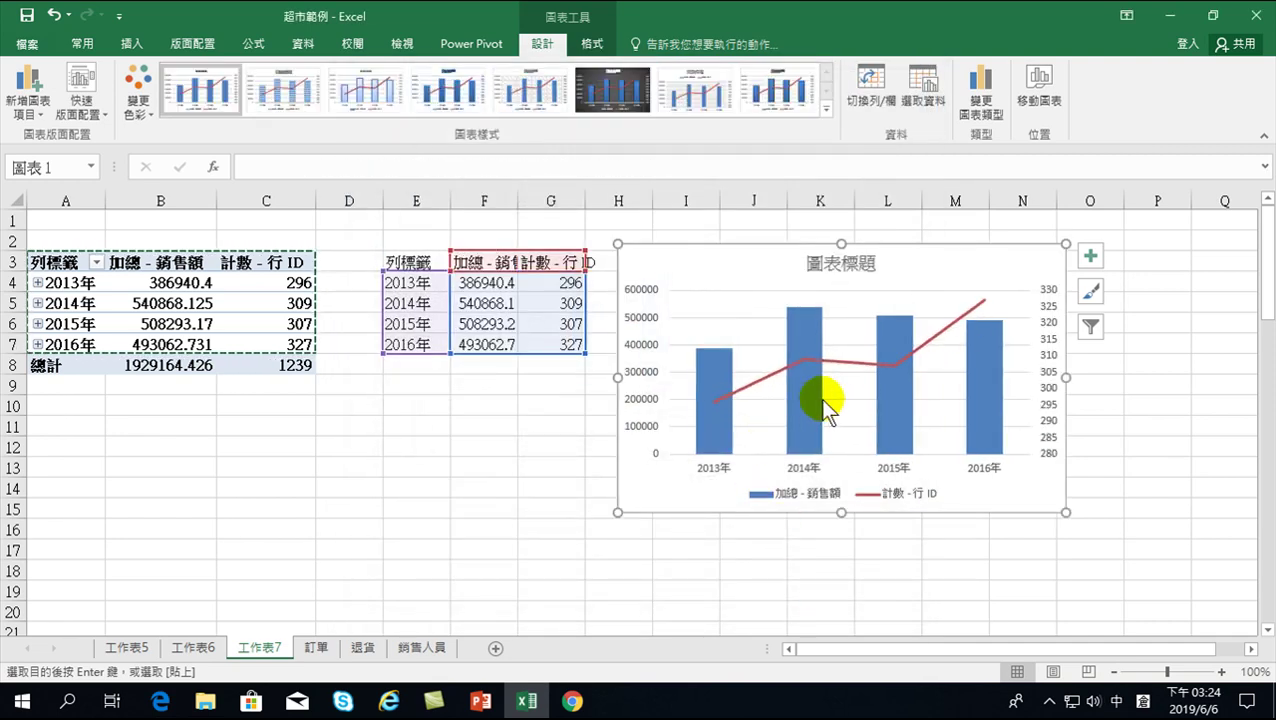
mouse_move(706, 408)
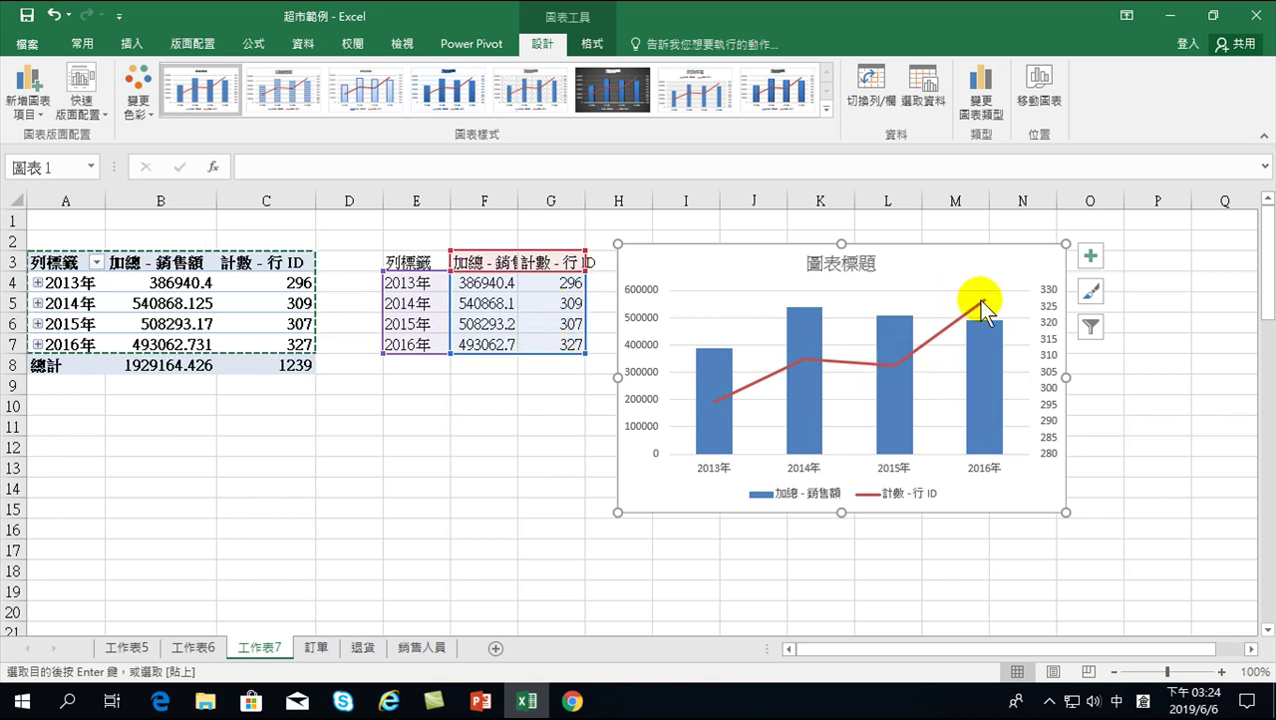
mouse_move(982, 298)
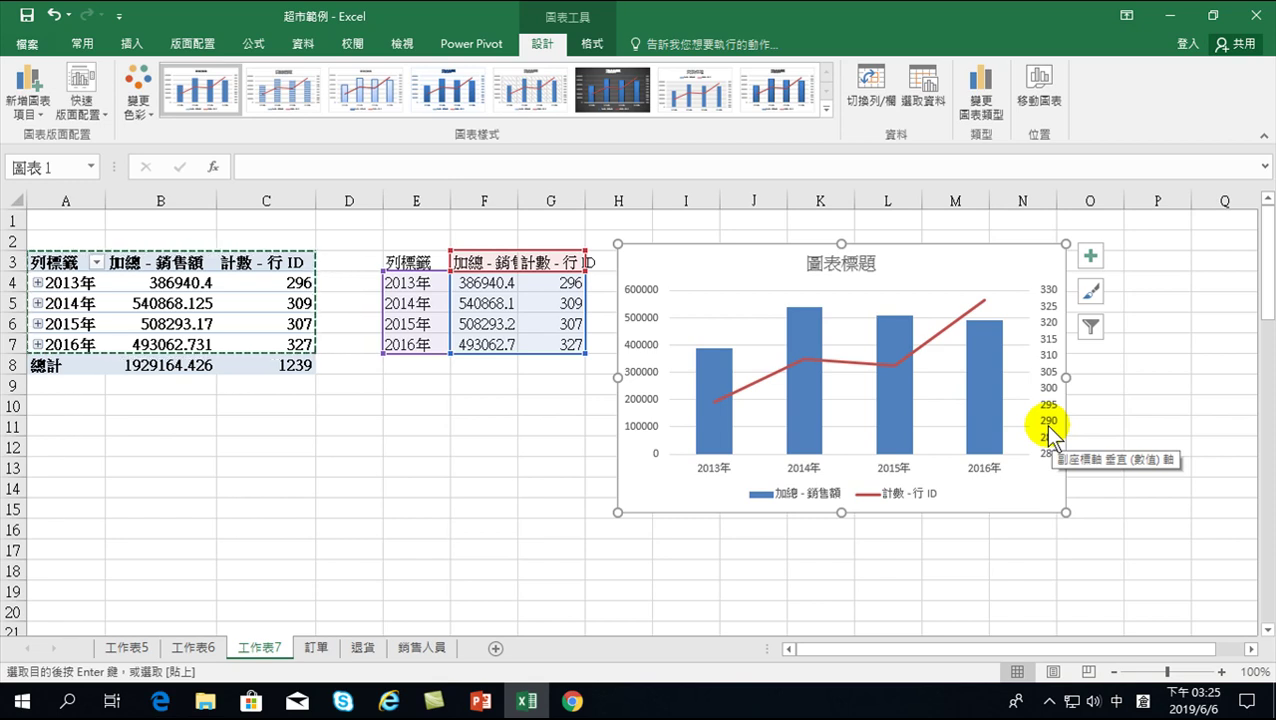
mouse_move(986, 410)
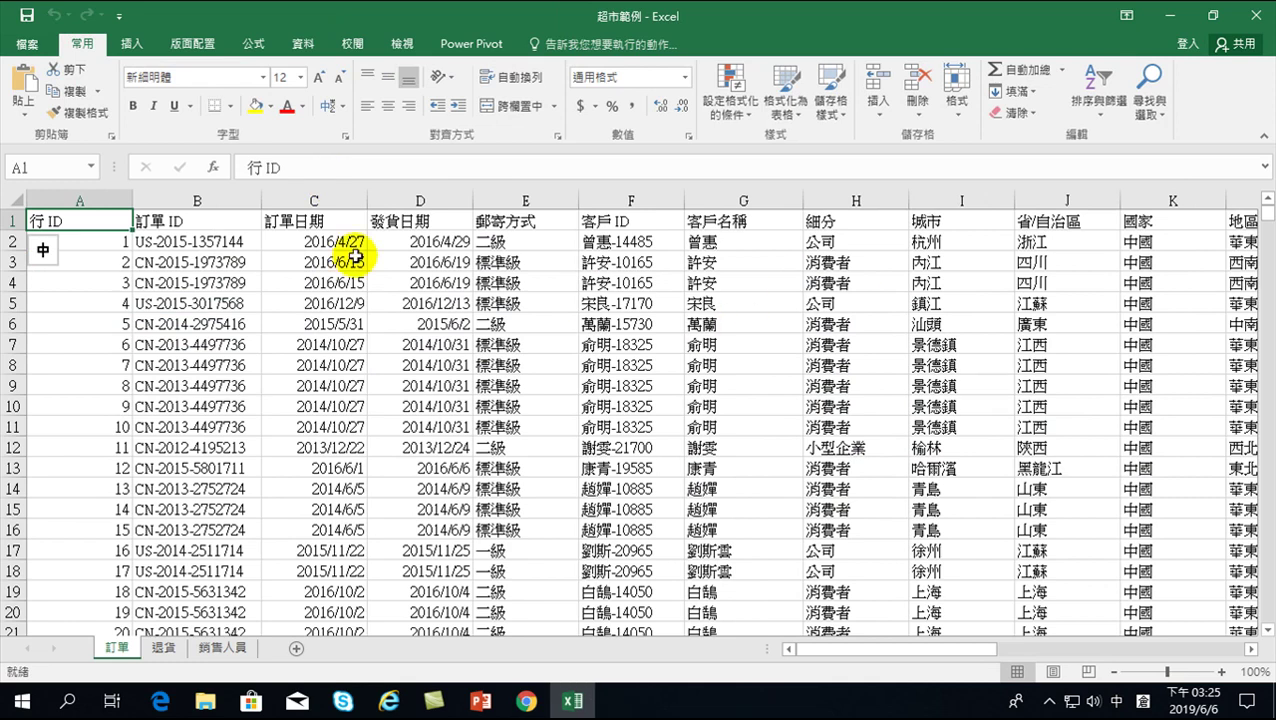
Insert an empty pivot table, 樞紐分析表1, from the 訂單 data on new sheet 工作表1.
click(165, 199)
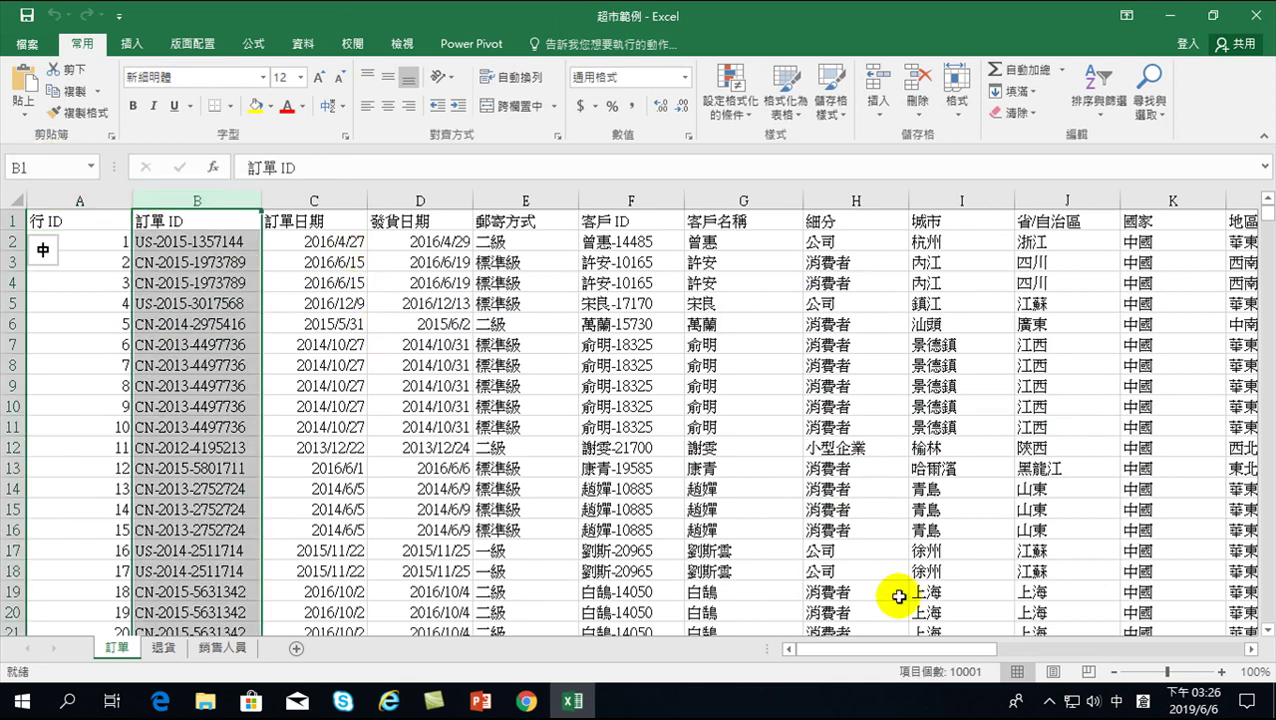
click(185, 283)
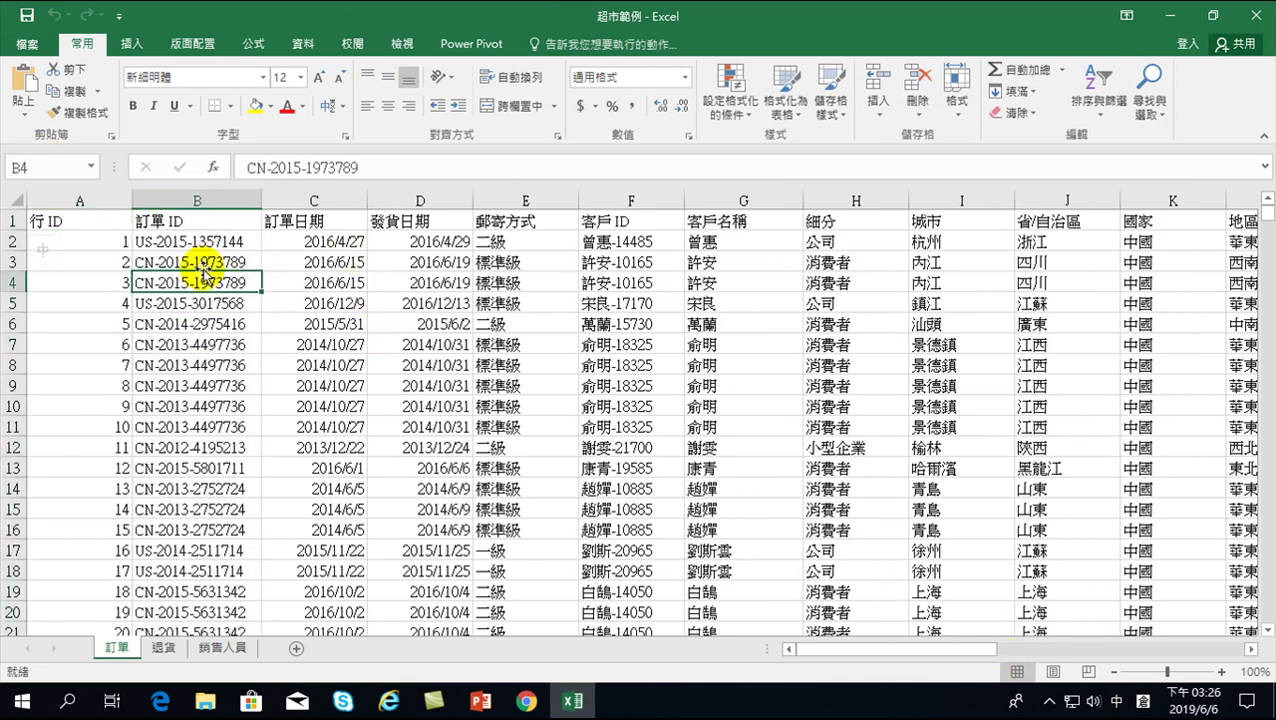
click(297, 282)
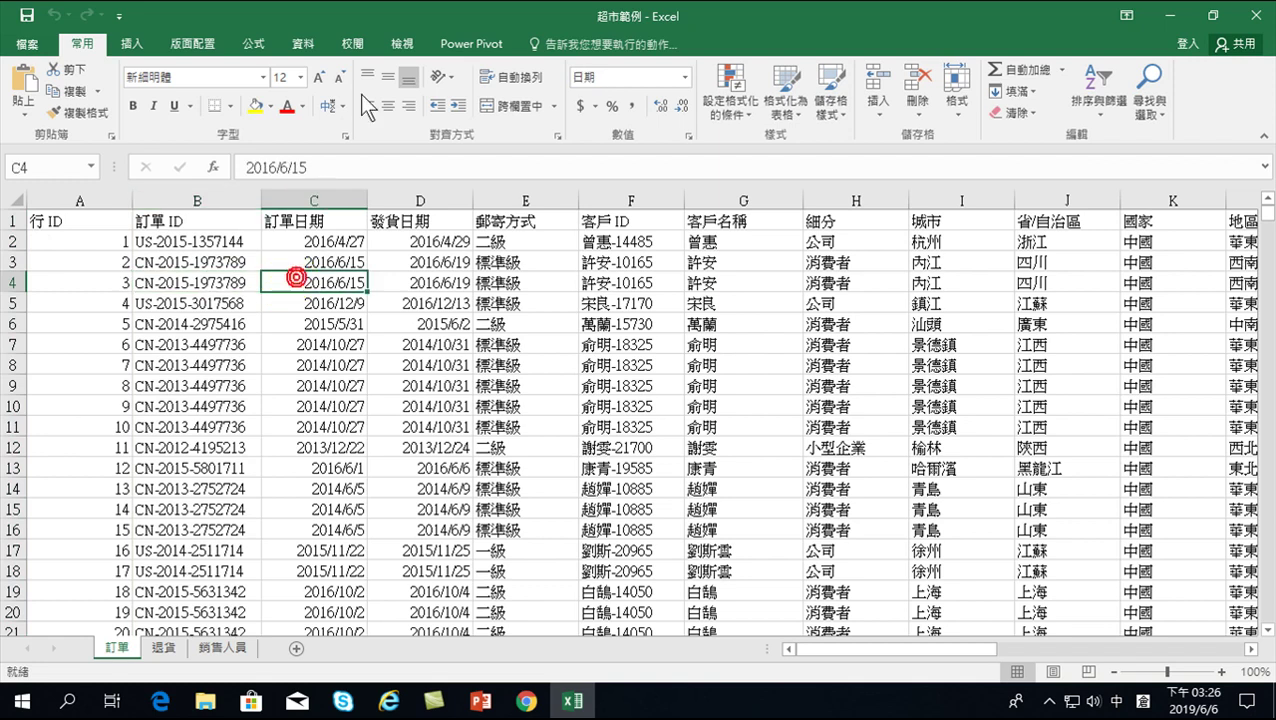
click(130, 45)
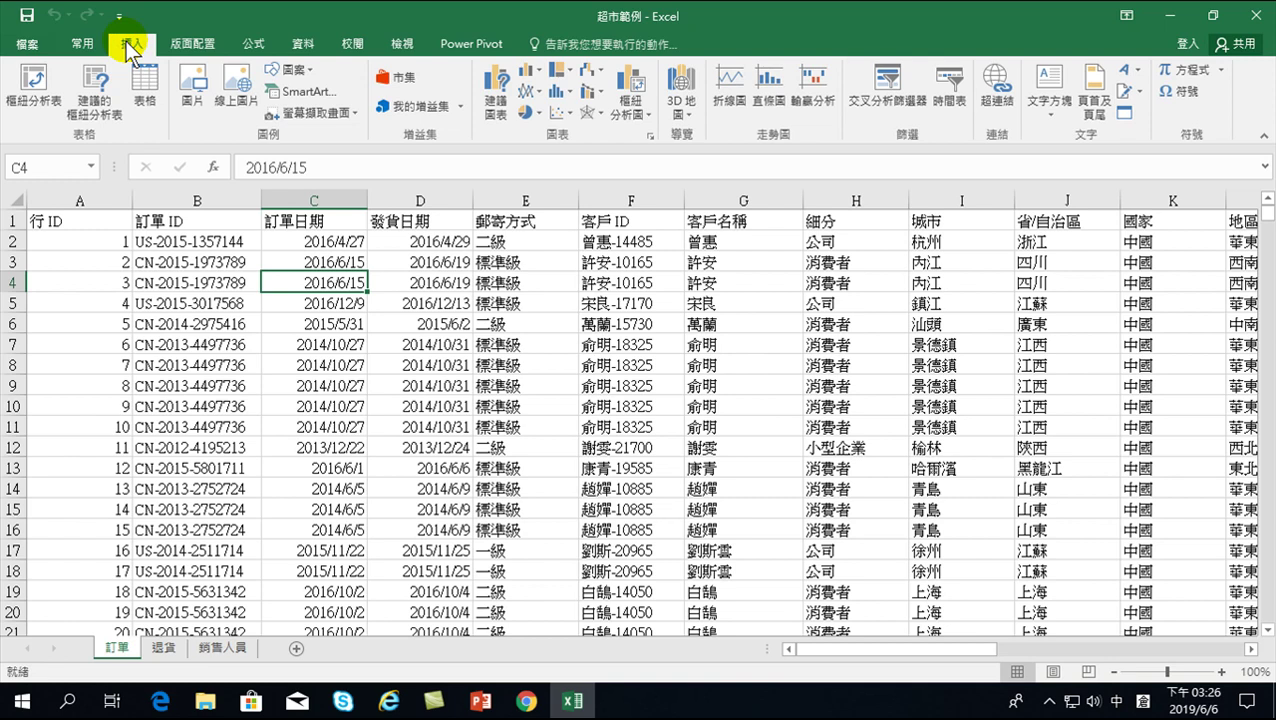
click(30, 85)
click(934, 510)
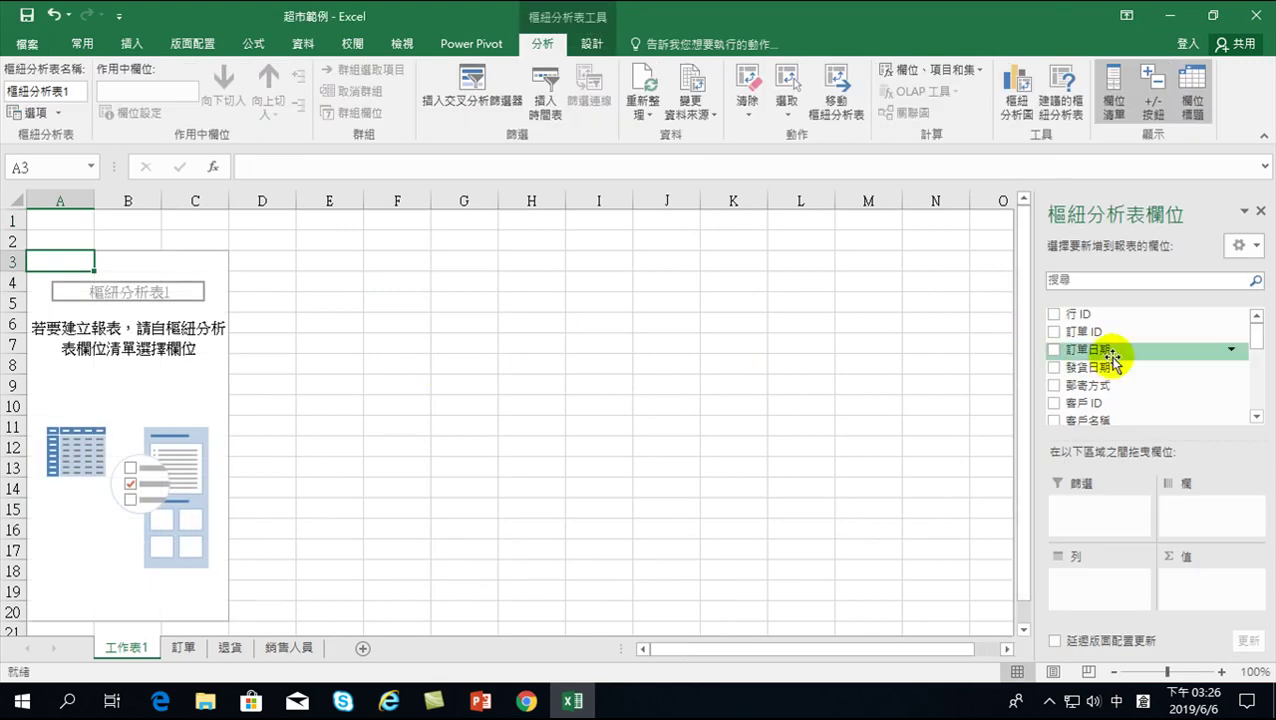
Add 訂單日期 years as rows, summed 銷售額, and a count of 訂單日期 as values.
click(1053, 349)
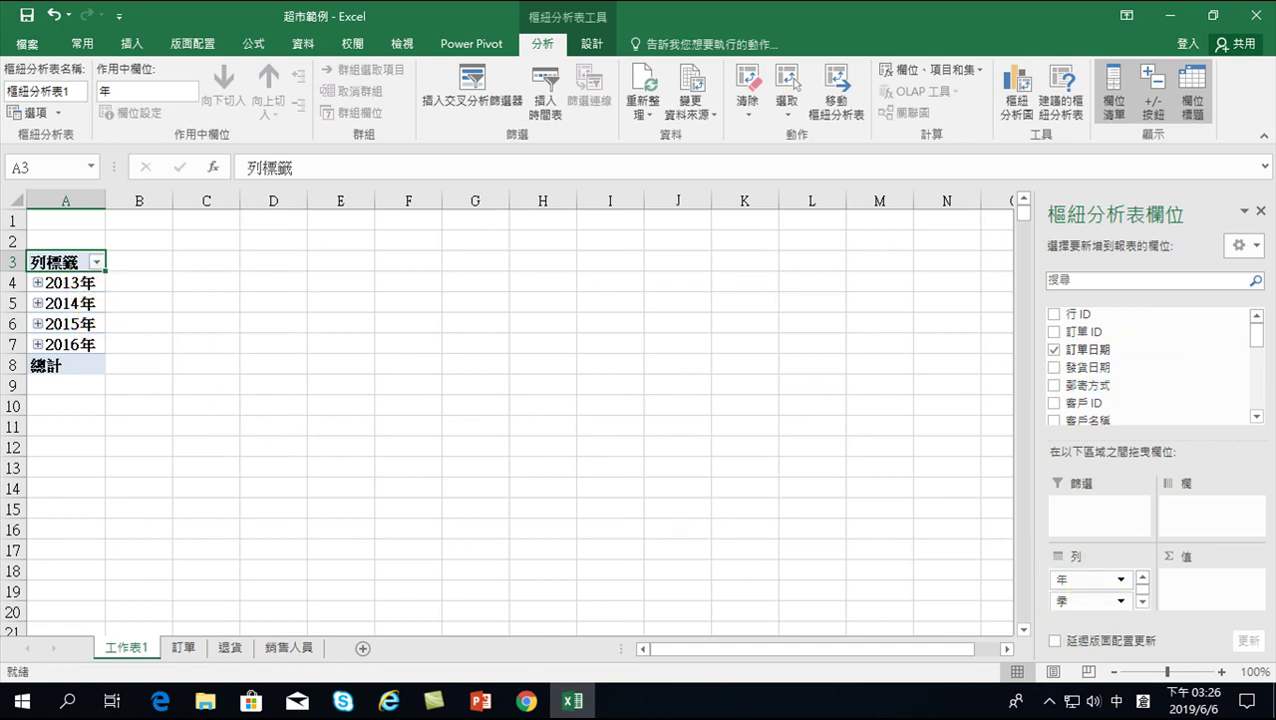
drag(1257, 336, 1260, 389)
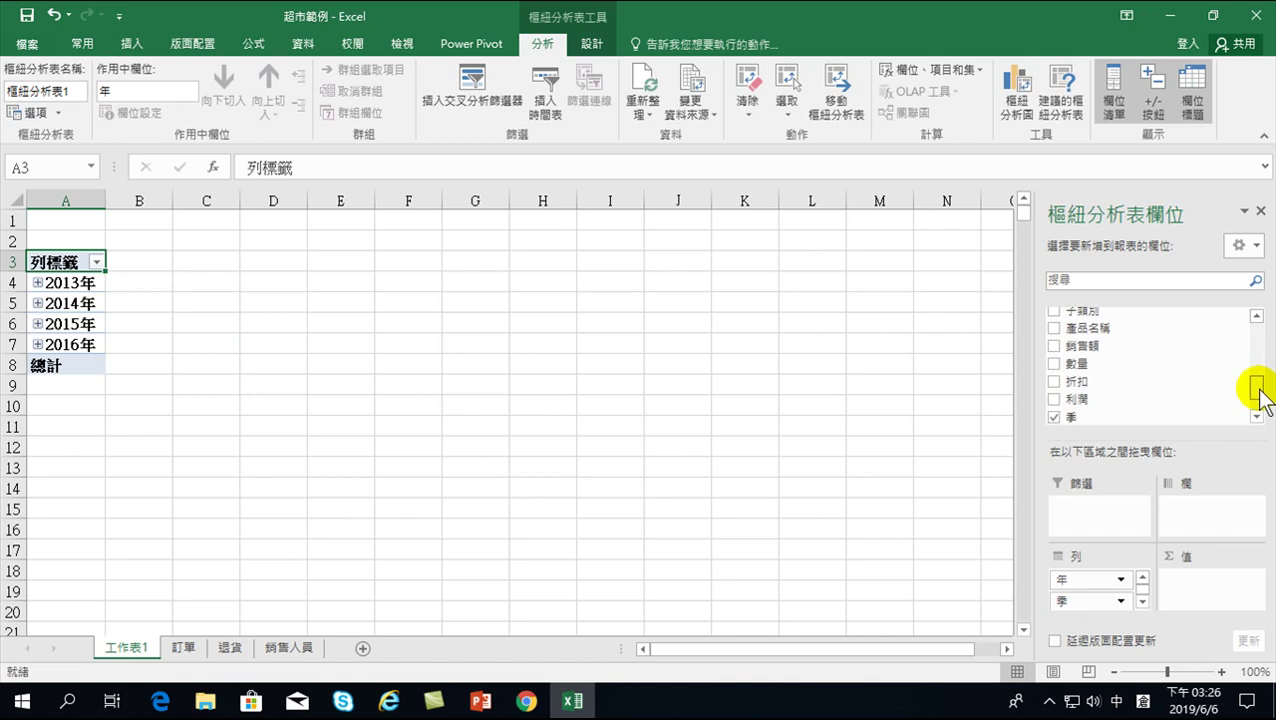
click(1054, 345)
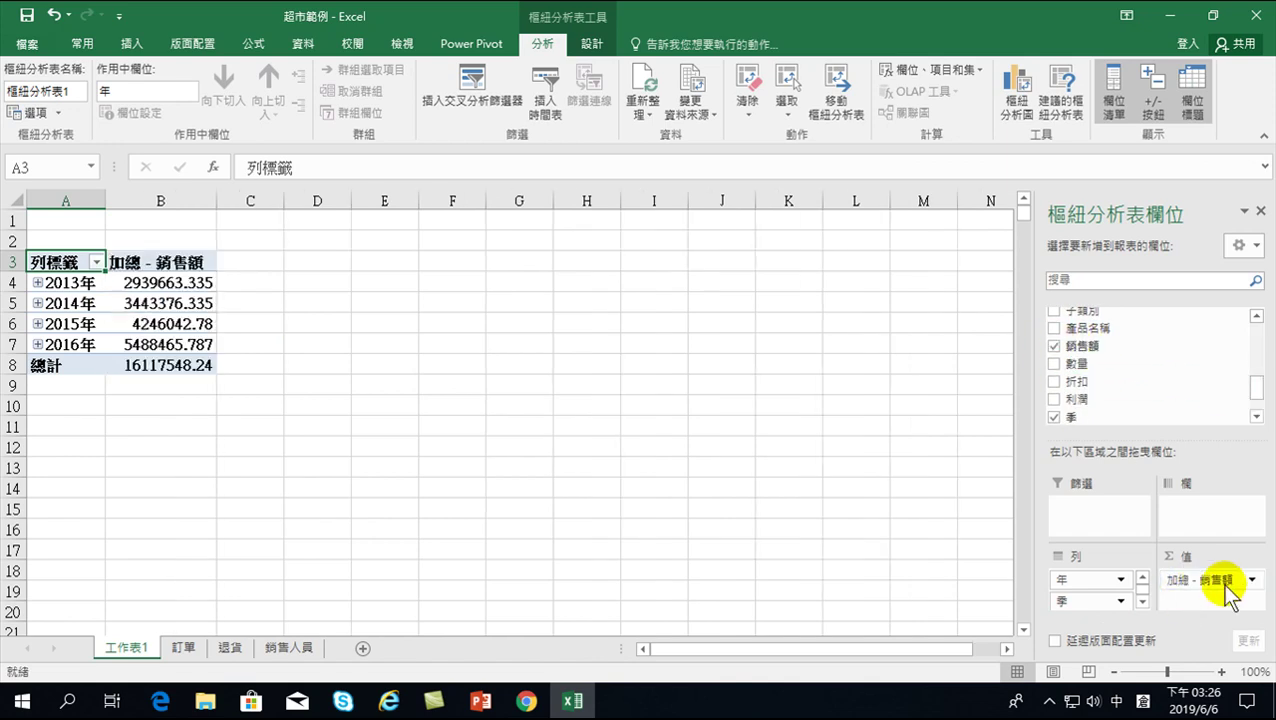
drag(1259, 394, 1257, 333)
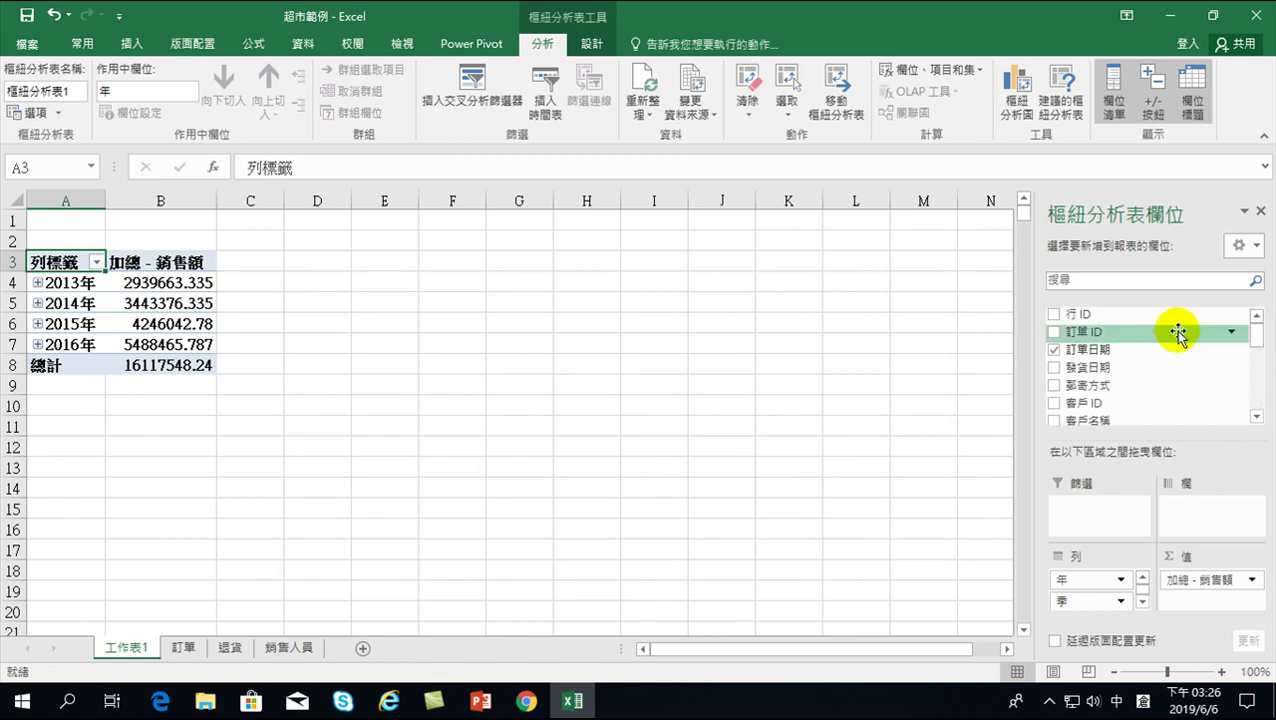
drag(1092, 349, 1197, 608)
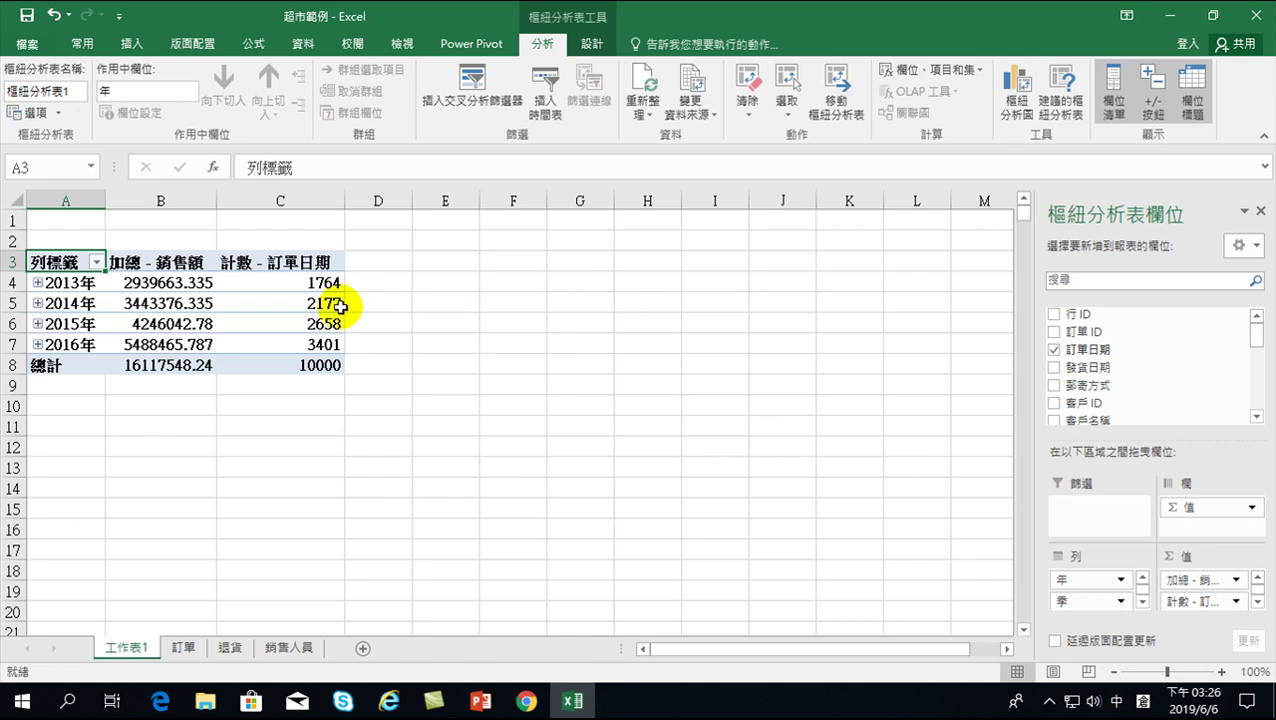
Check the yearly figures, such as 2014年's 2177 orders, and select the pivot's year rows.
click(58, 283)
click(273, 282)
click(64, 303)
click(240, 310)
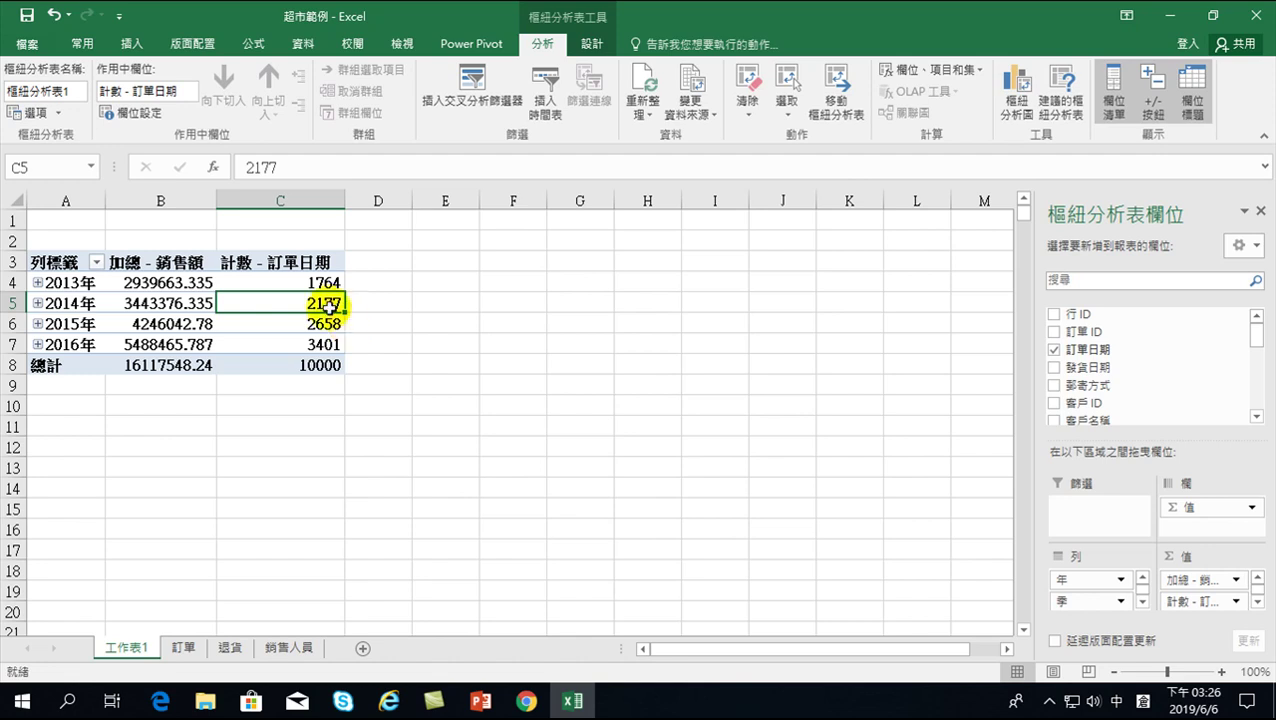
mouse_move(68, 260)
mouse_down()
mouse_move(89, 343)
mouse_move(293, 334)
mouse_up()
Copy the pivot's yearly figures and paste them as values only into E3:G7.
right_click(190, 290)
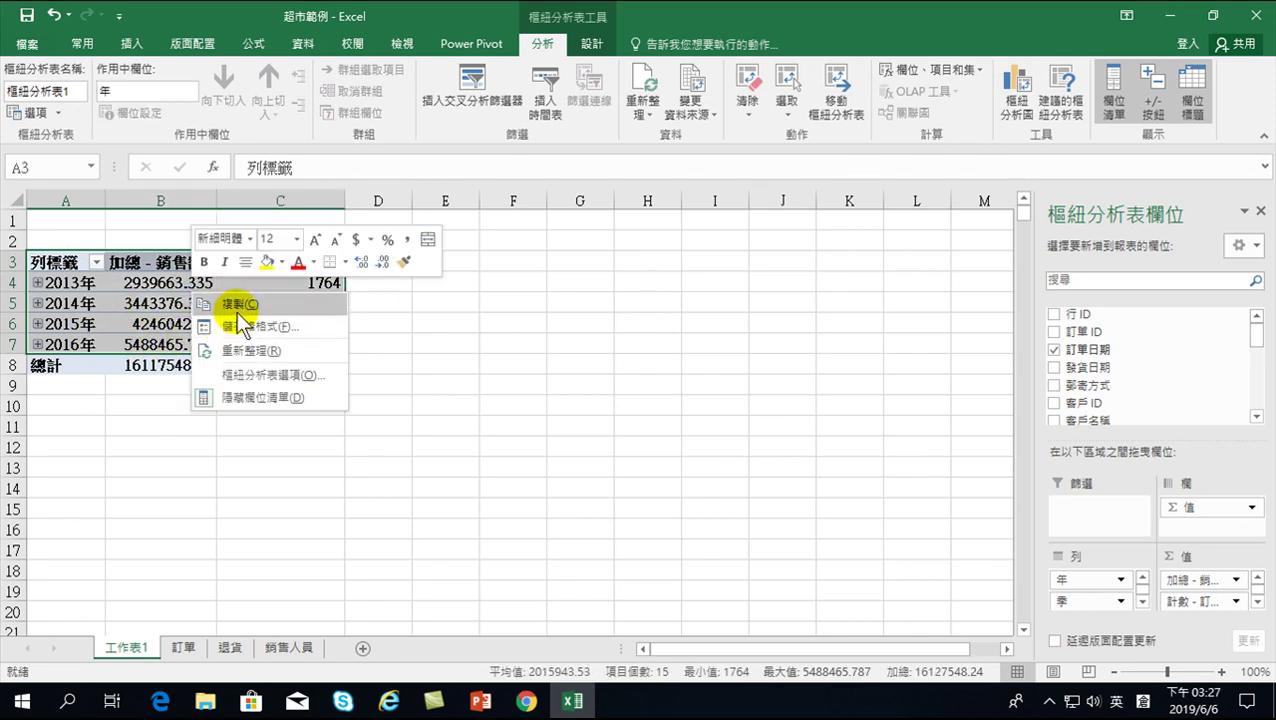
click(260, 322)
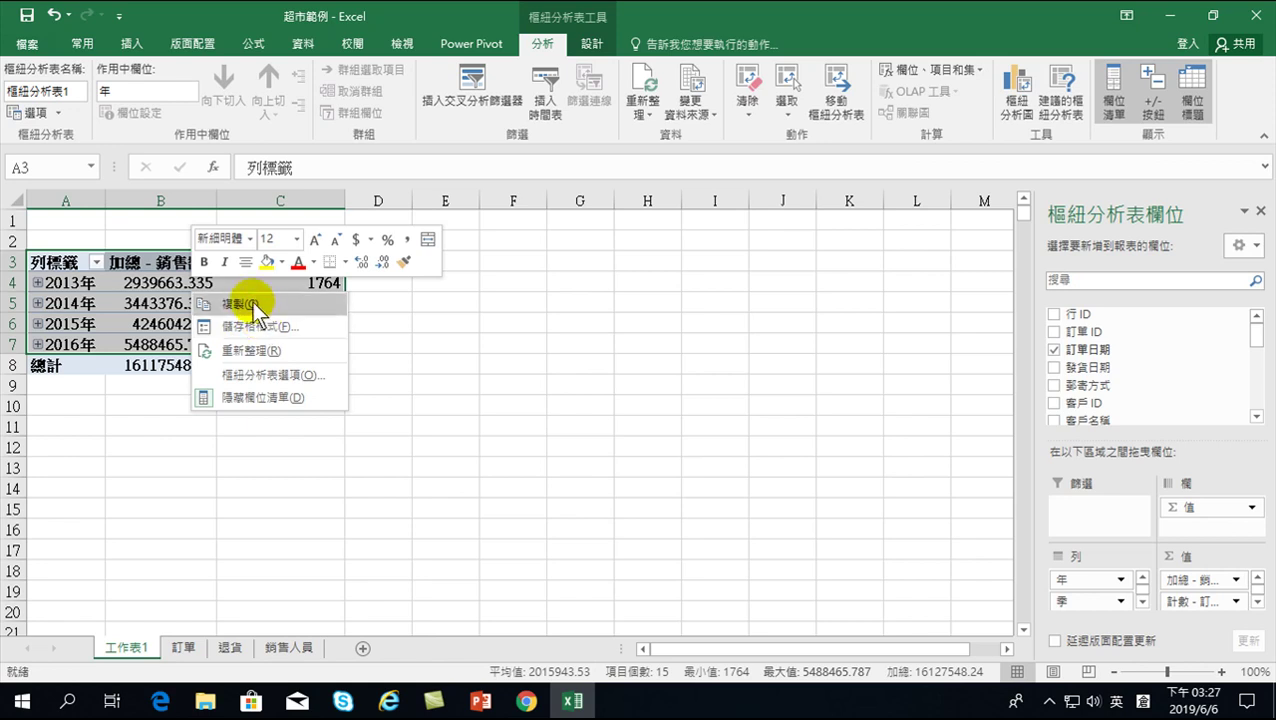
click(253, 310)
right_click(462, 262)
click(510, 362)
click(366, 270)
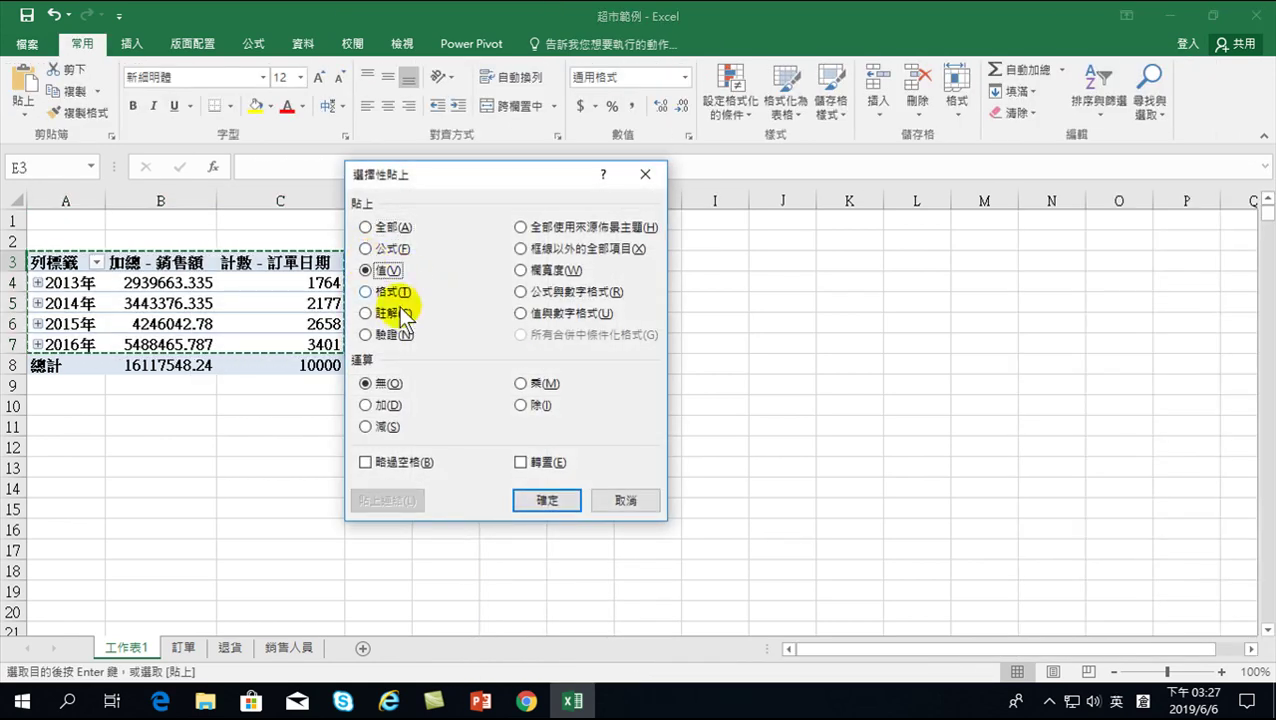
click(546, 500)
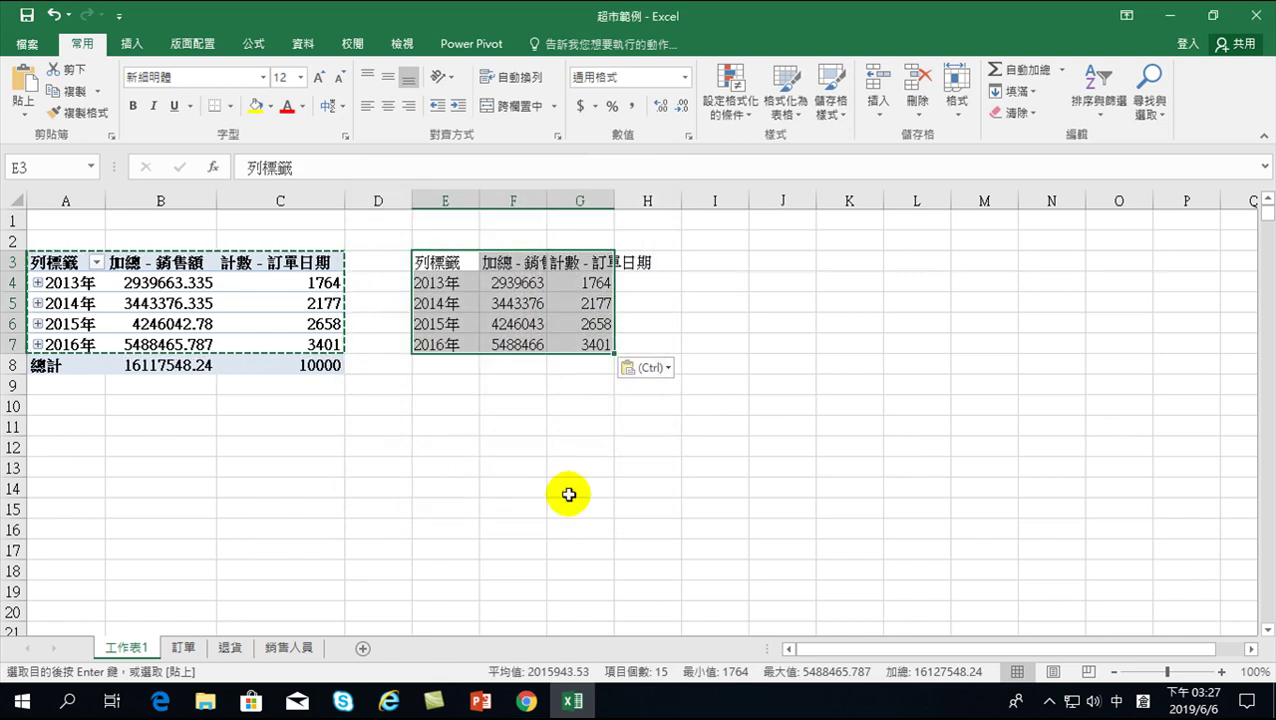
Insert a Clustered Column-Line on Secondary Axis combo chart and drag it right of the table.
click(141, 43)
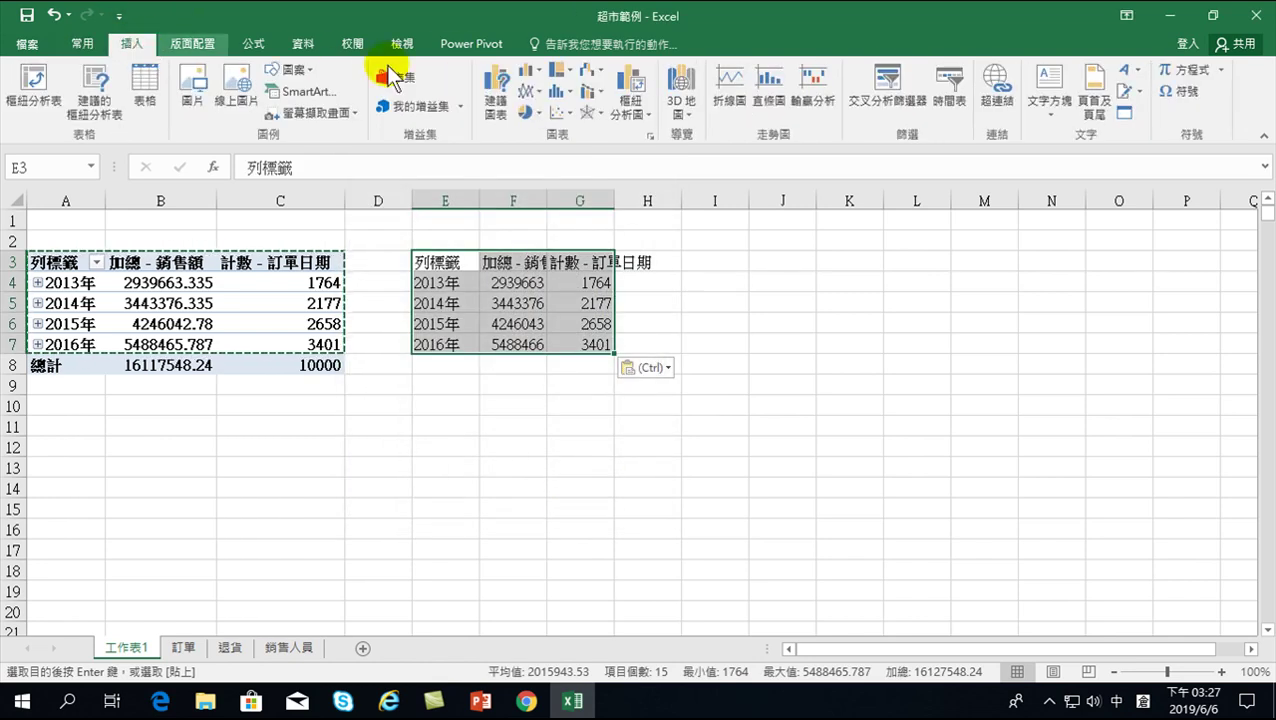
click(592, 93)
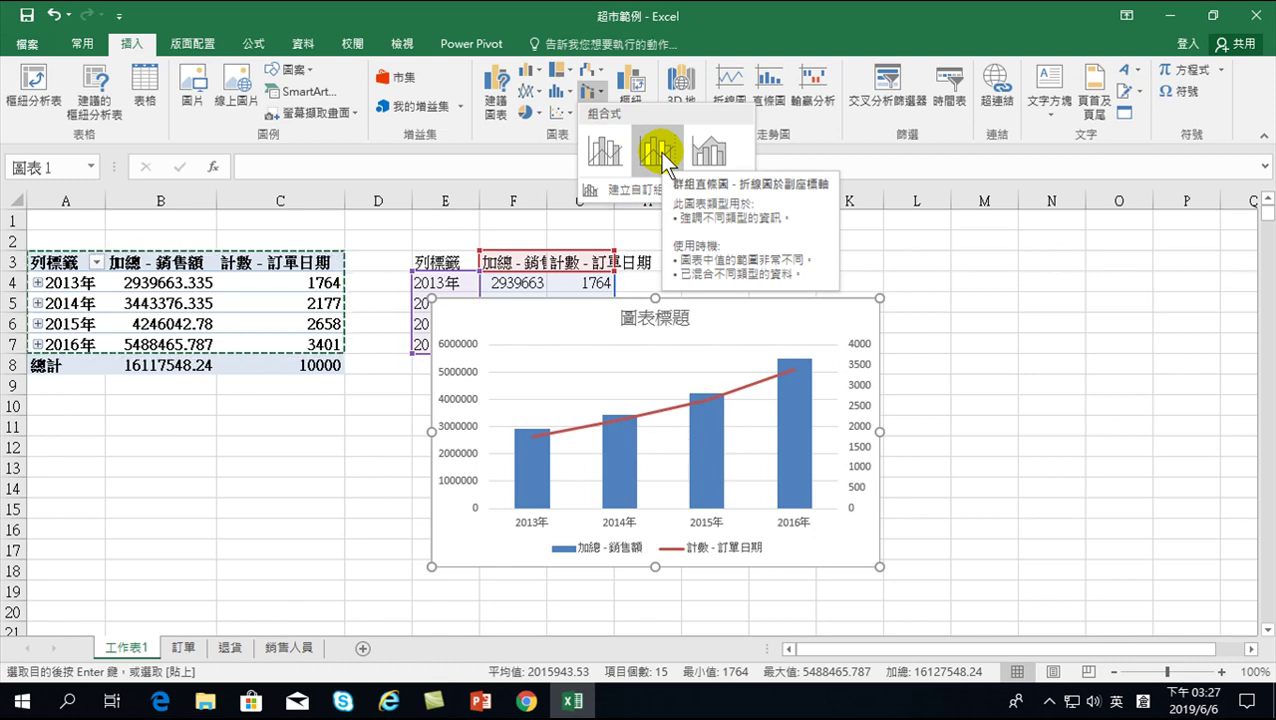
click(660, 153)
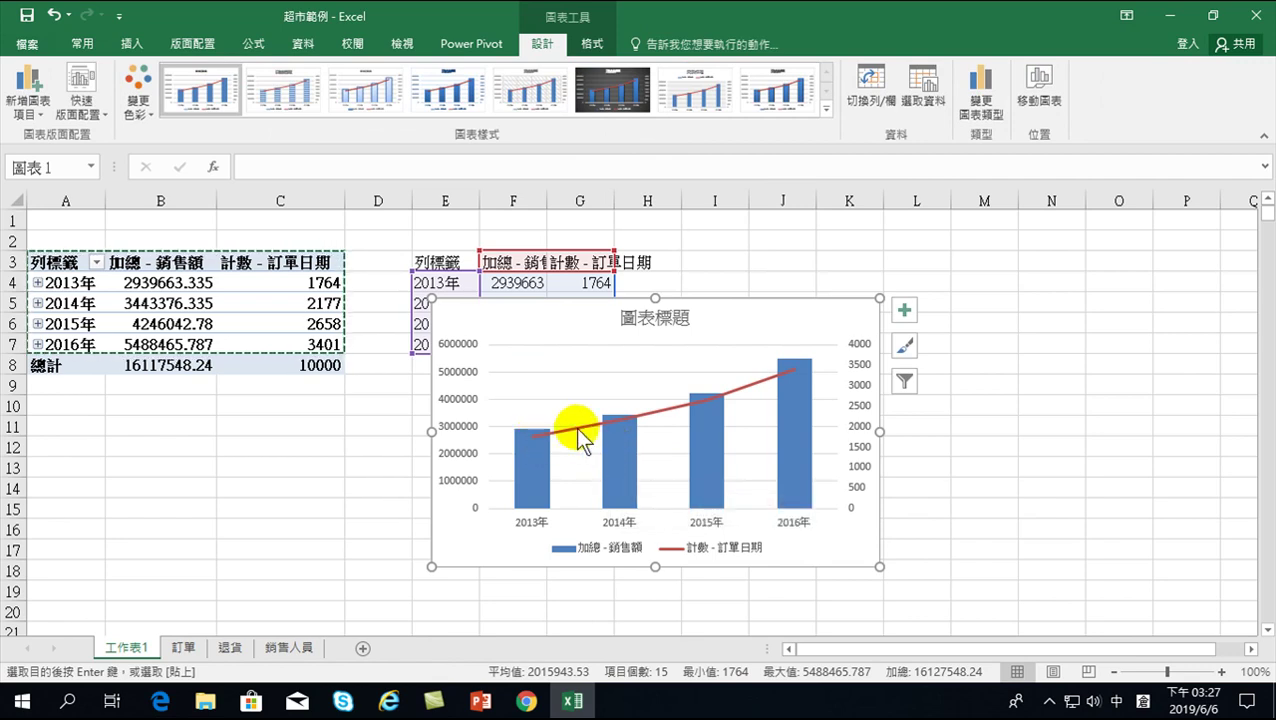
mouse_move(800, 382)
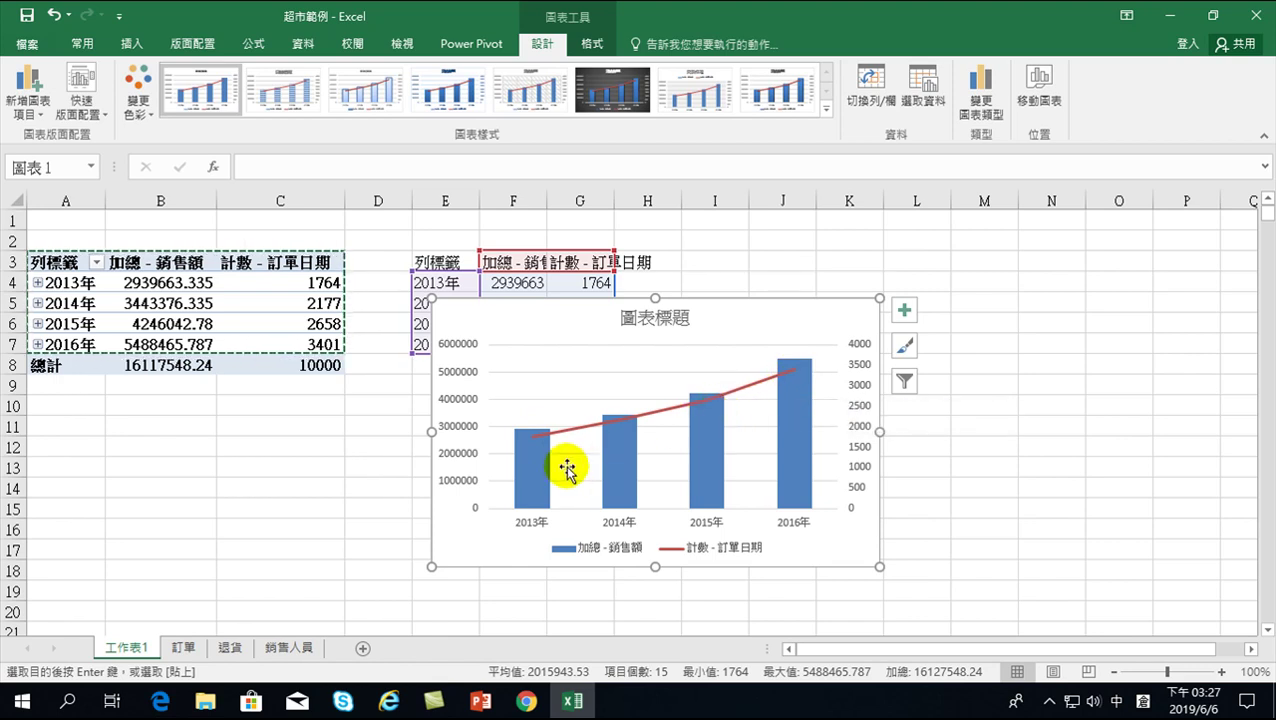
mouse_move(482, 308)
mouse_down()
mouse_move(722, 312)
mouse_move(521, 308)
mouse_move(704, 263)
mouse_up()
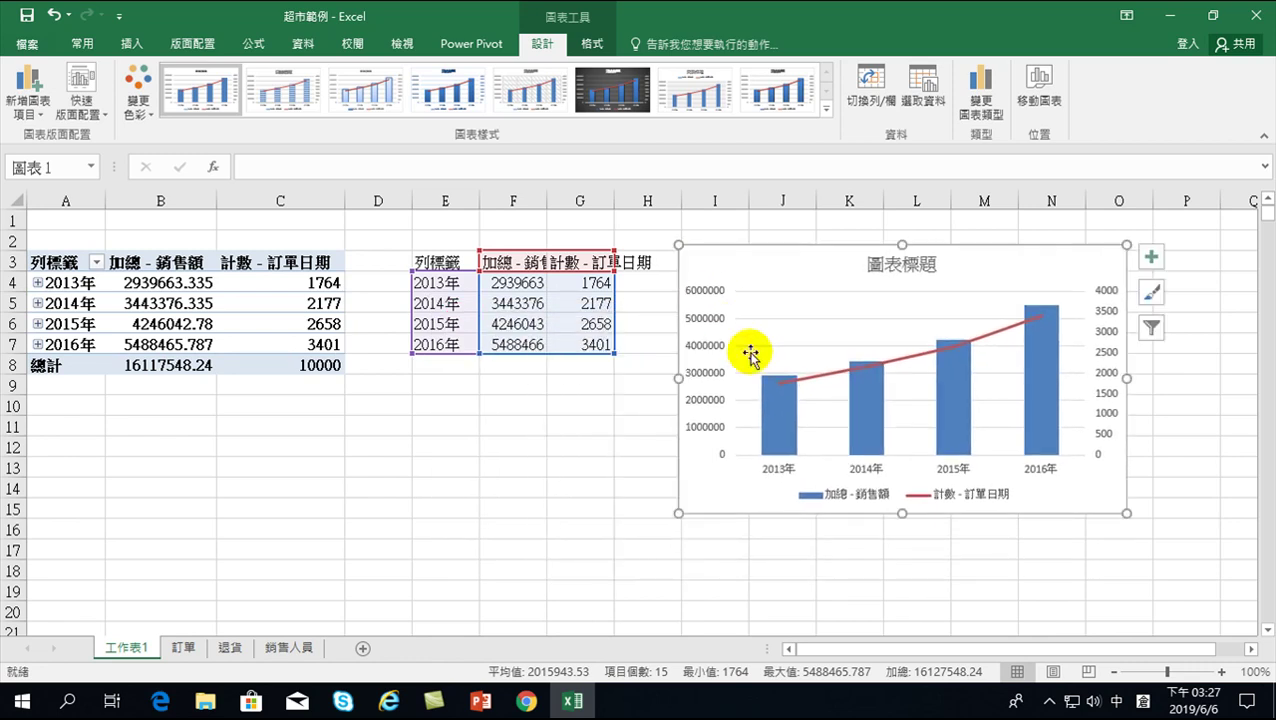
mouse_move(785, 440)
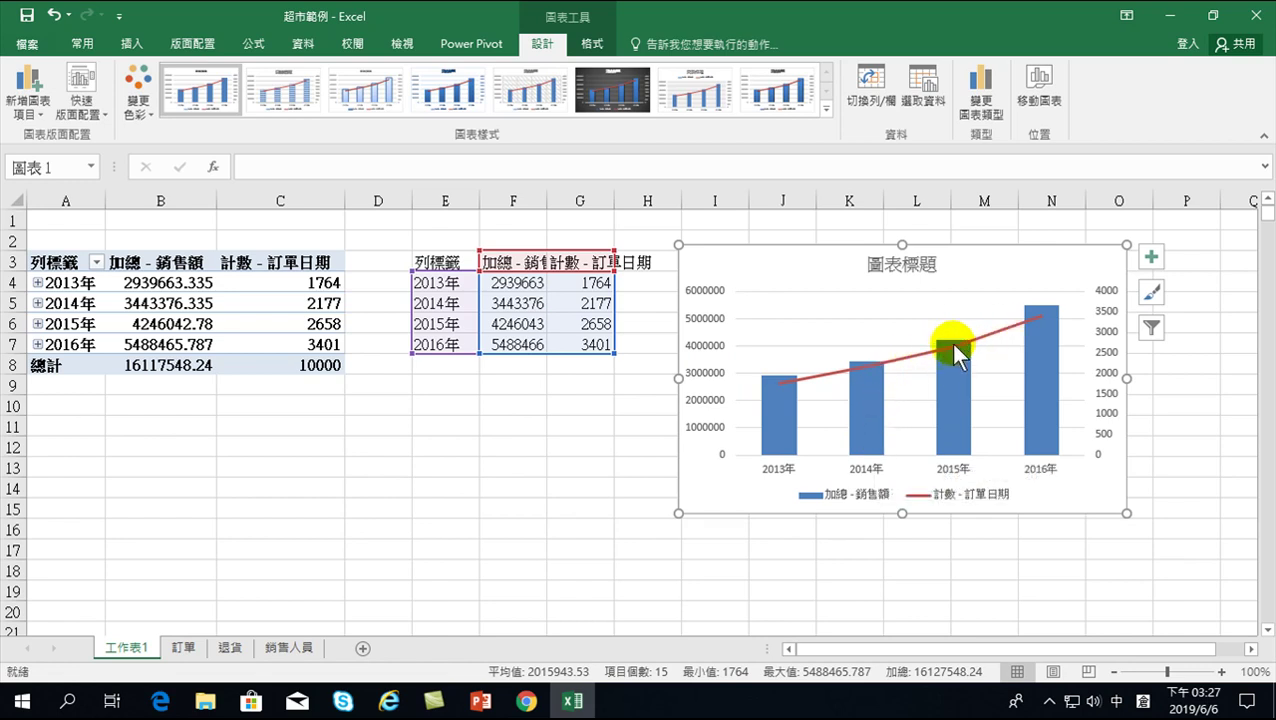
mouse_move(867, 366)
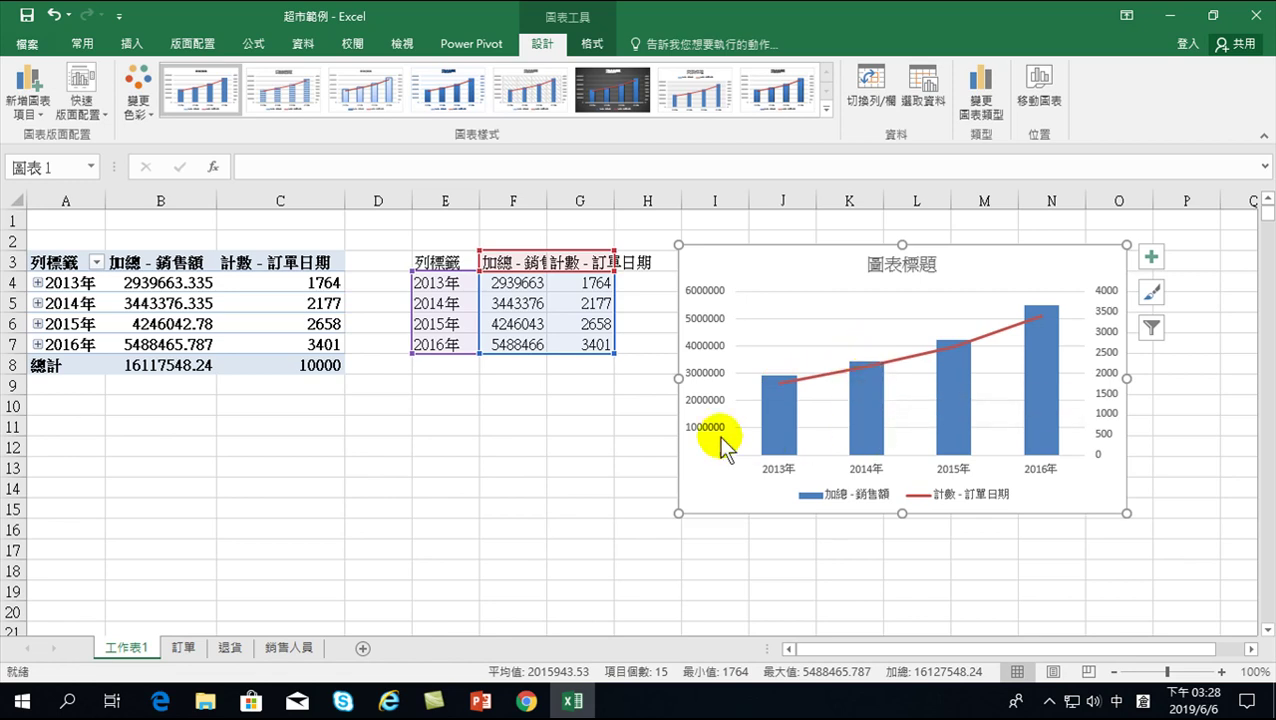
click(590, 446)
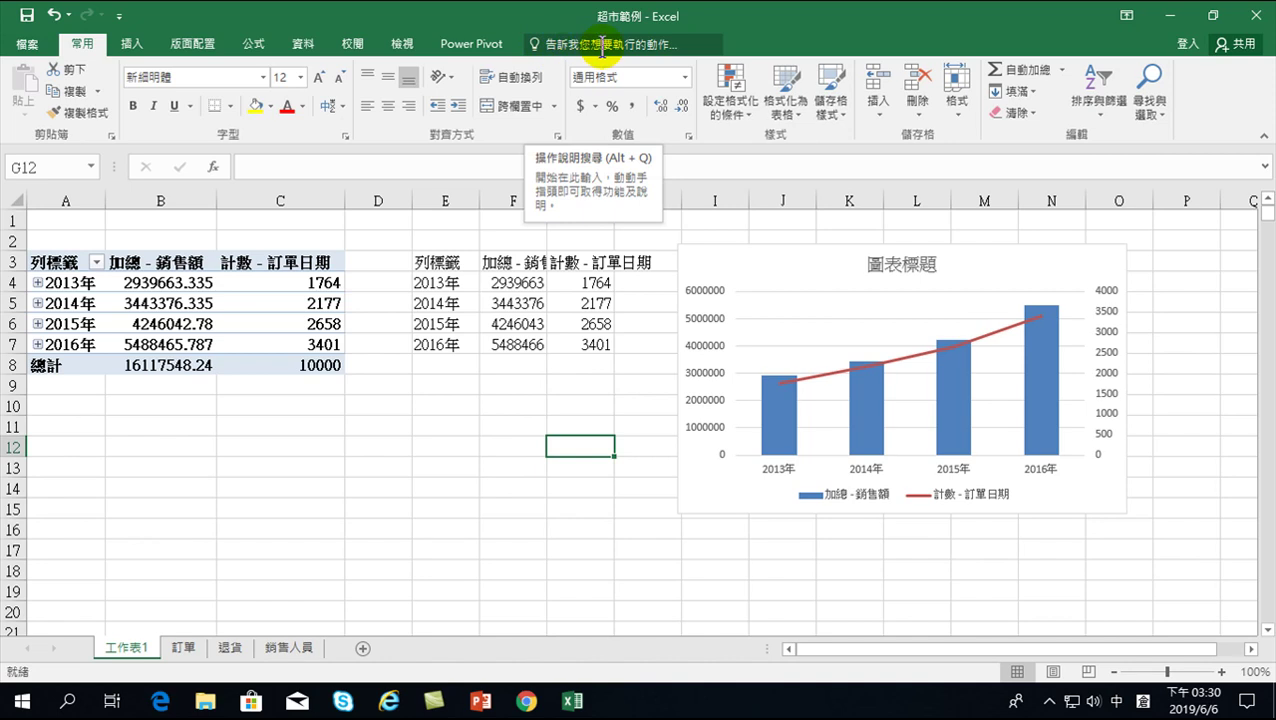
Return to the 訂單 sheet and bring up the Tell Me search suggestions.
click(183, 647)
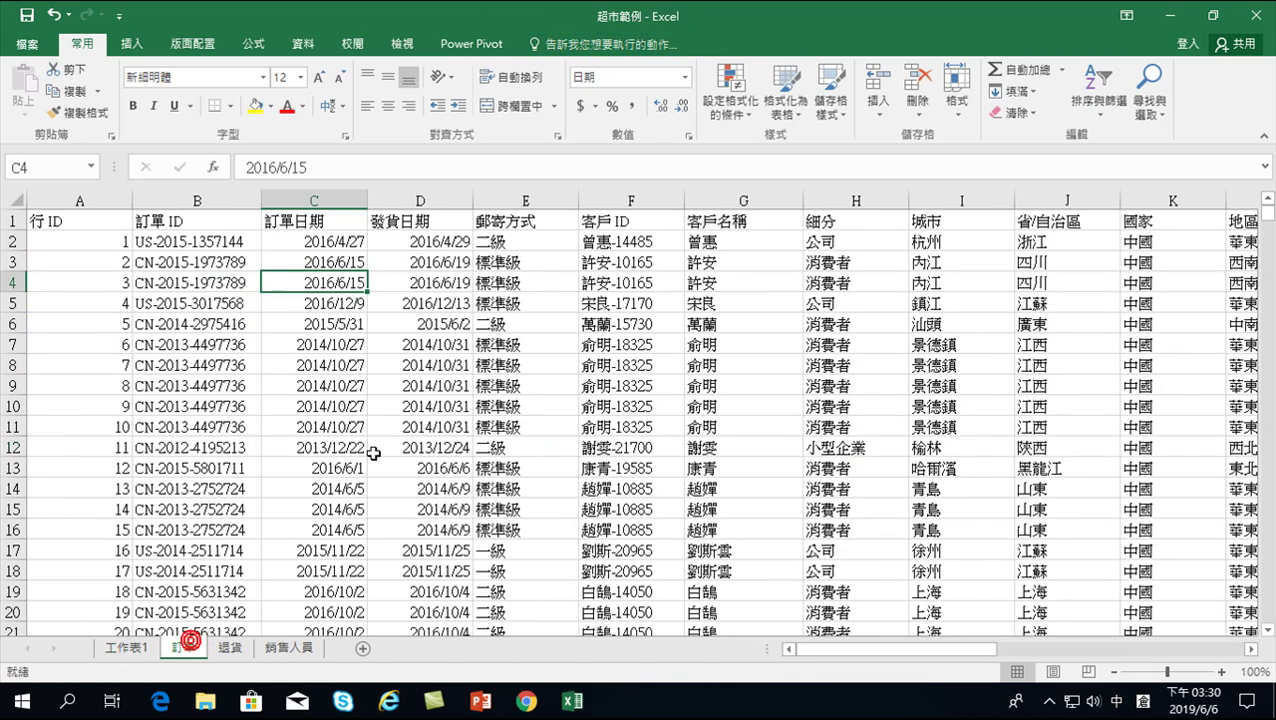
click(580, 48)
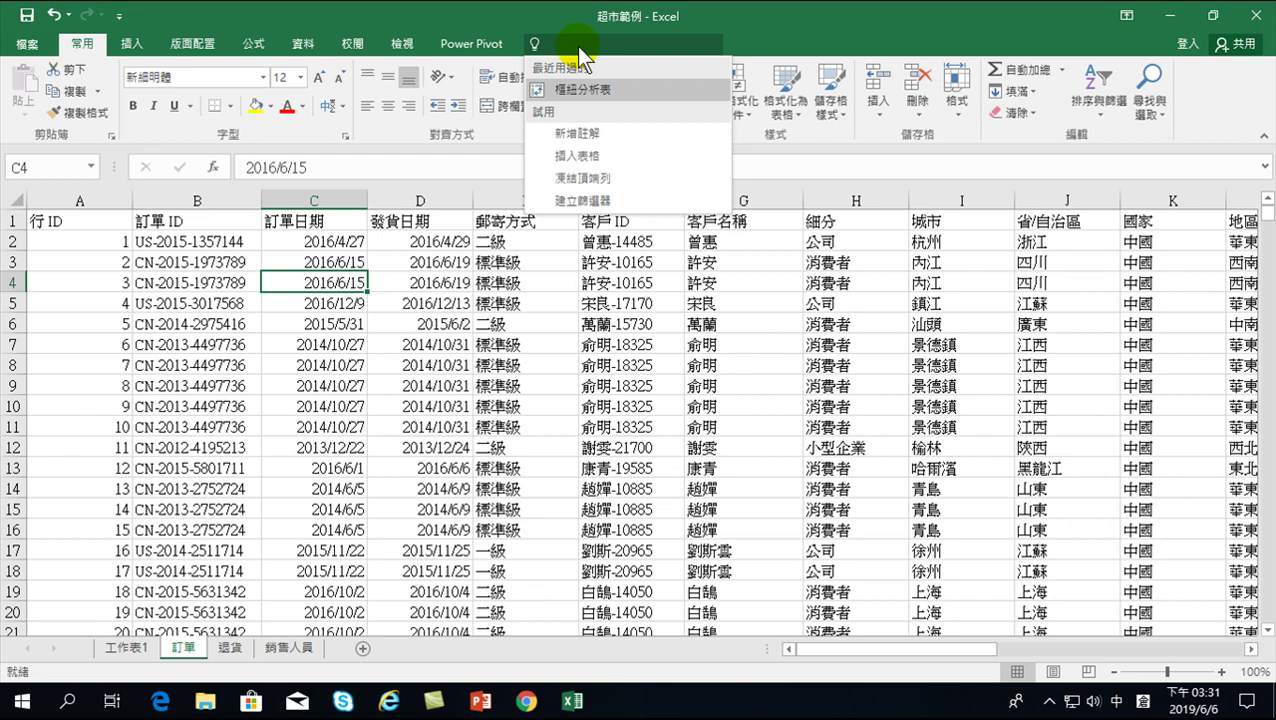
Search Tell Me for 樞紐分析 and start a PivotTable from 訂單!$A$1:$T$10001 on a new worksheet.
click(537, 50)
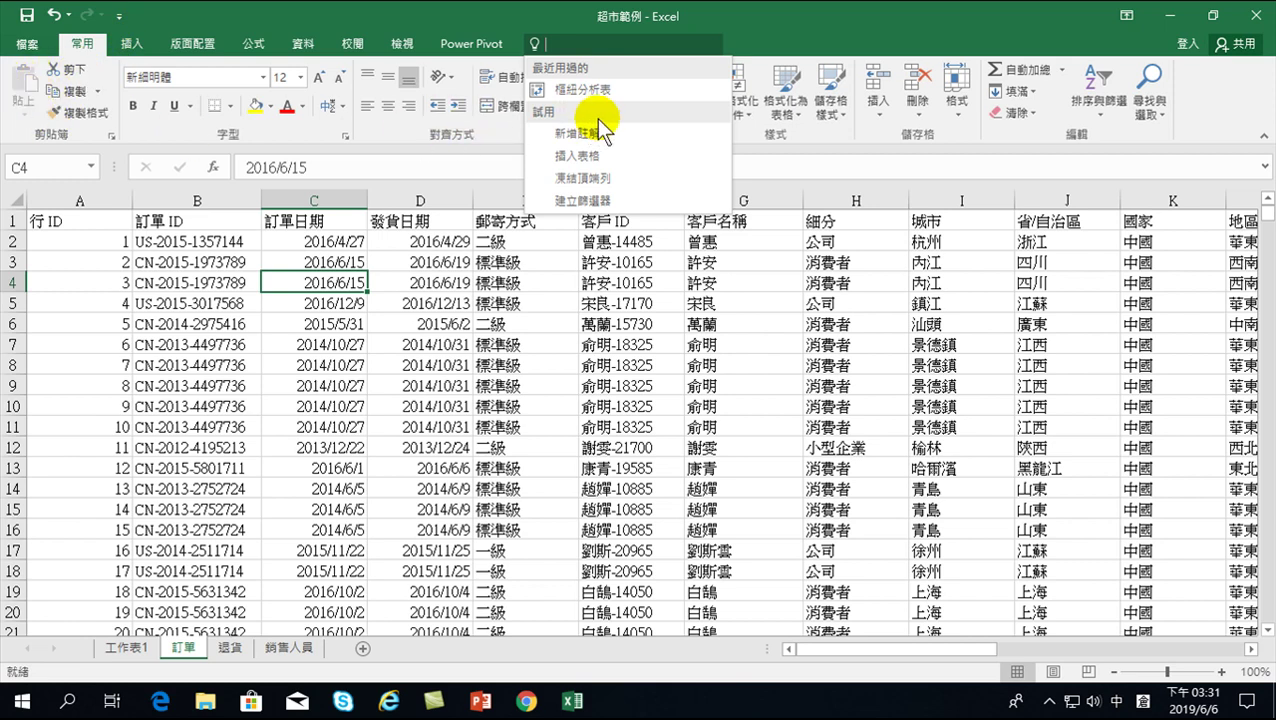
click(826, 14)
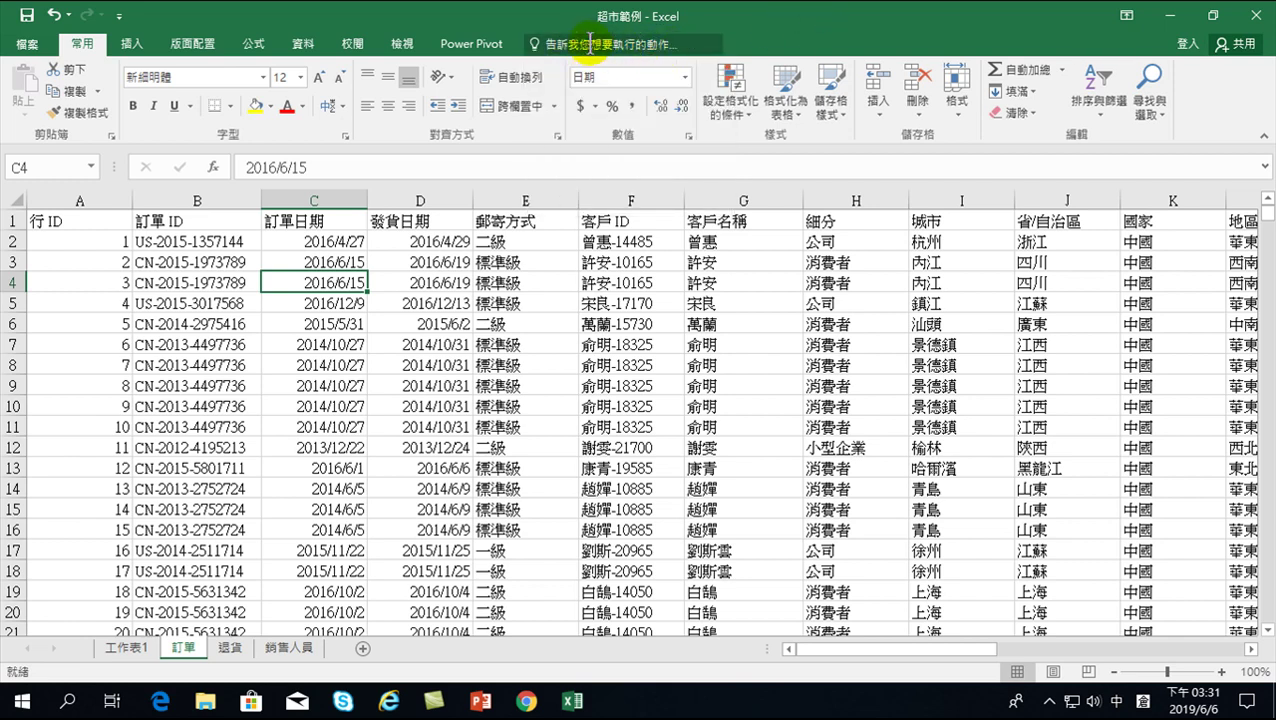
click(605, 48)
text(ㄕ)
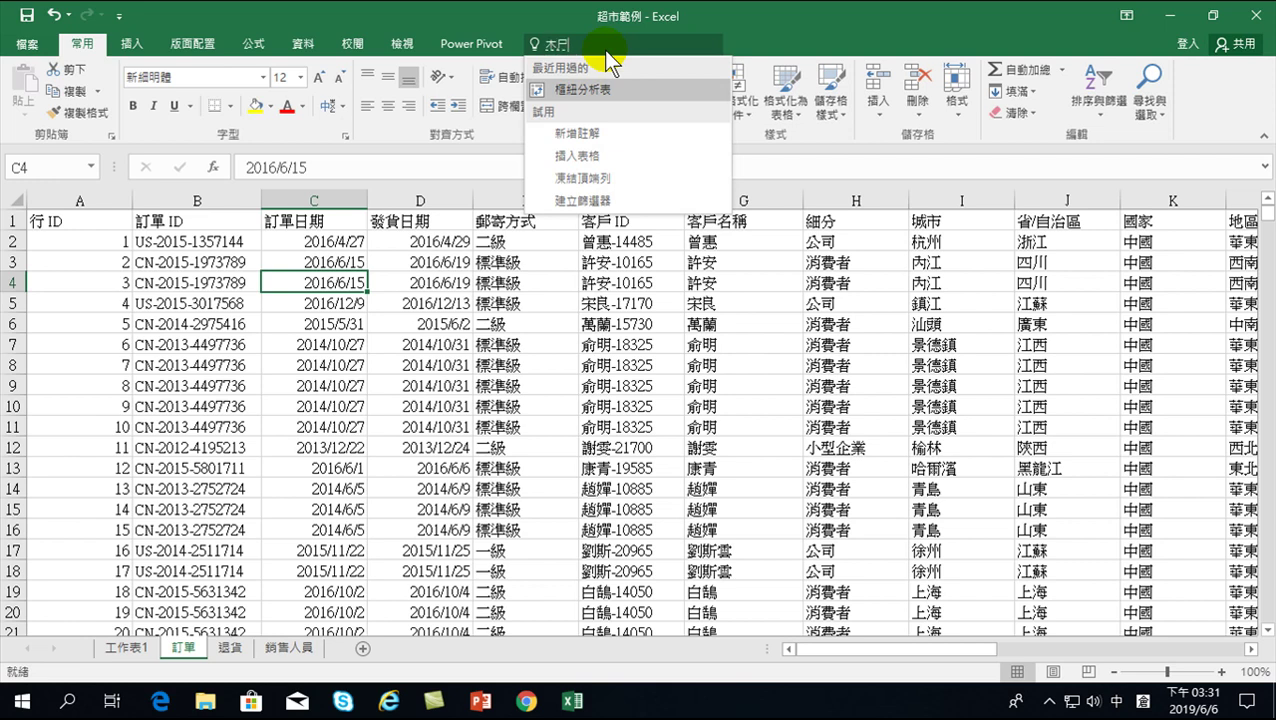
text(樞紐分析)
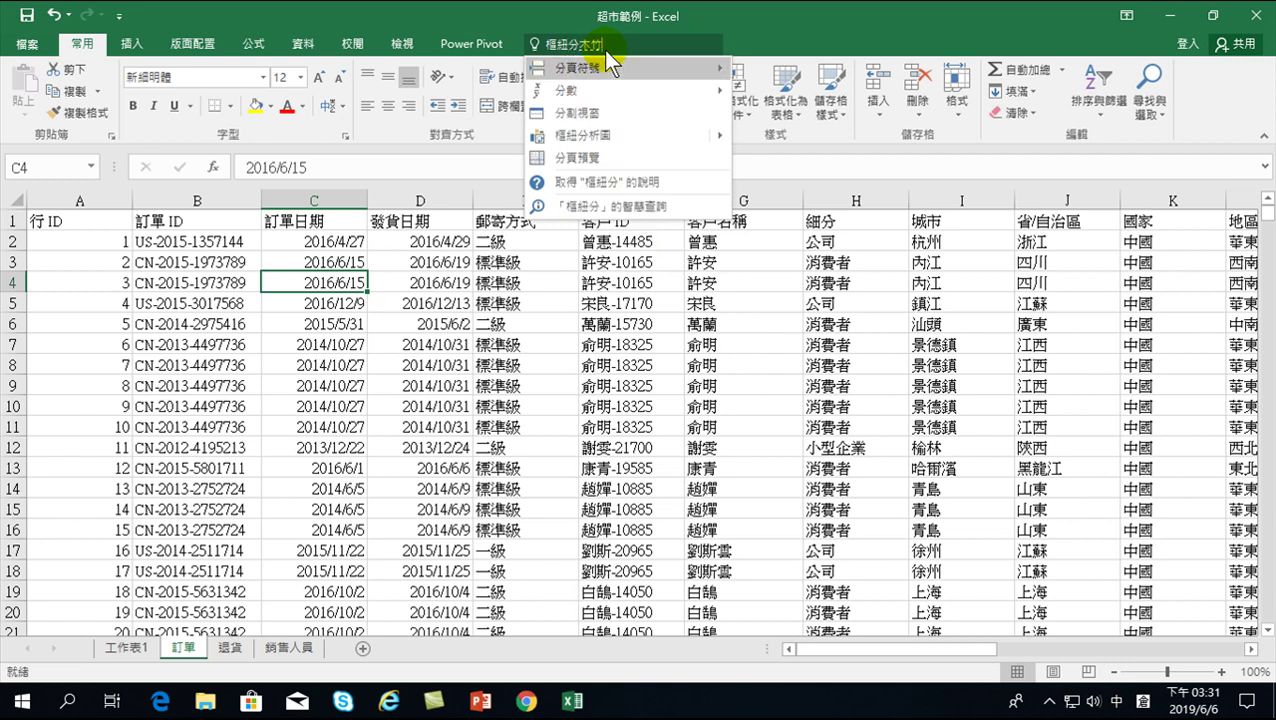
key(Return)
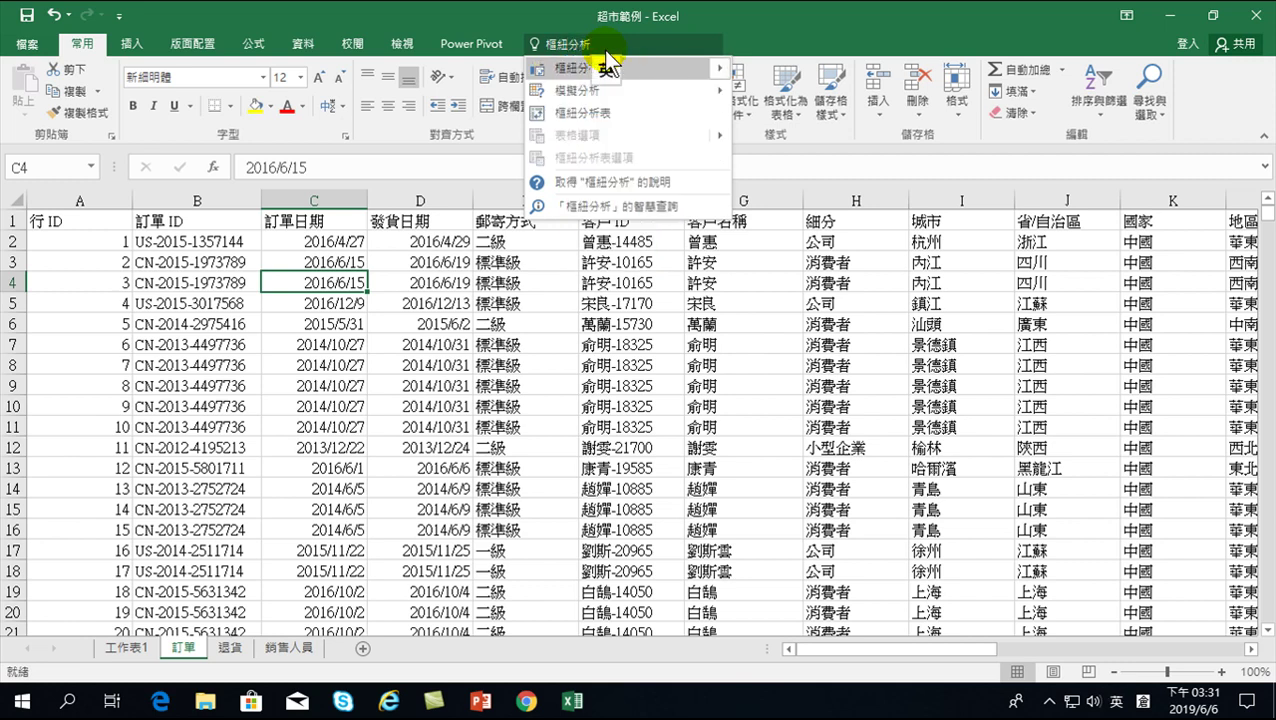
mouse_move(578, 76)
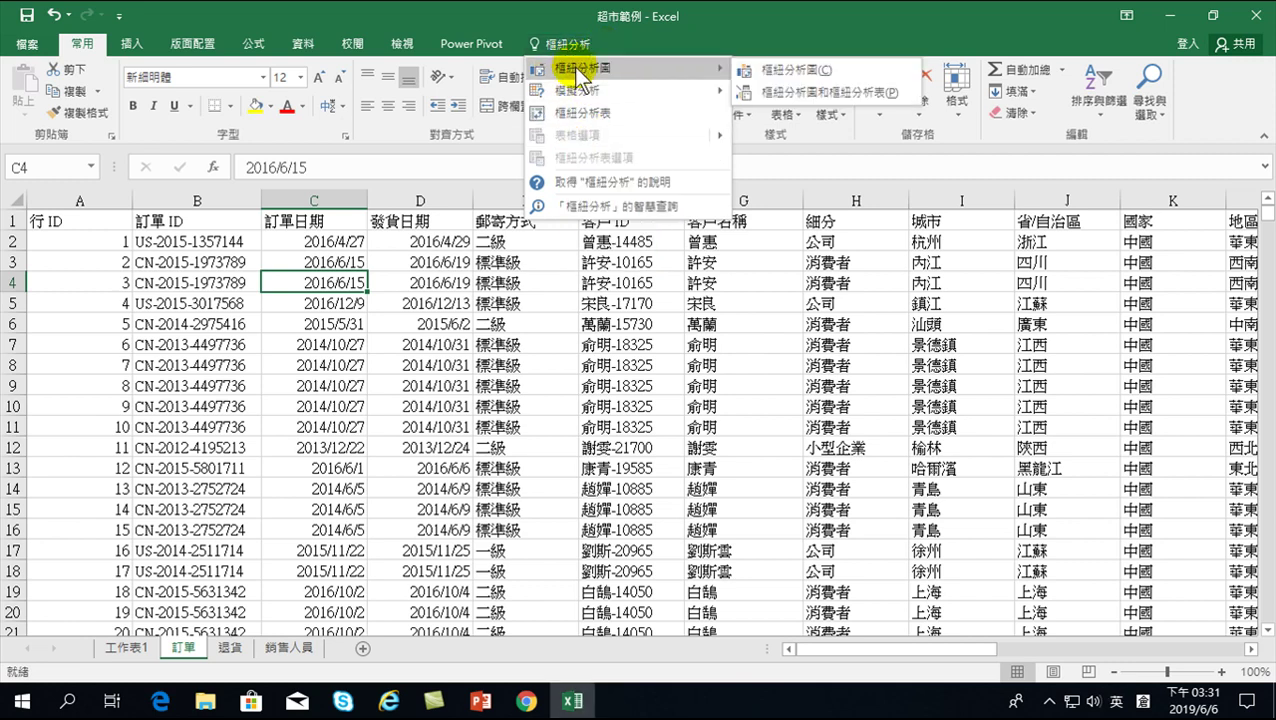
click(579, 114)
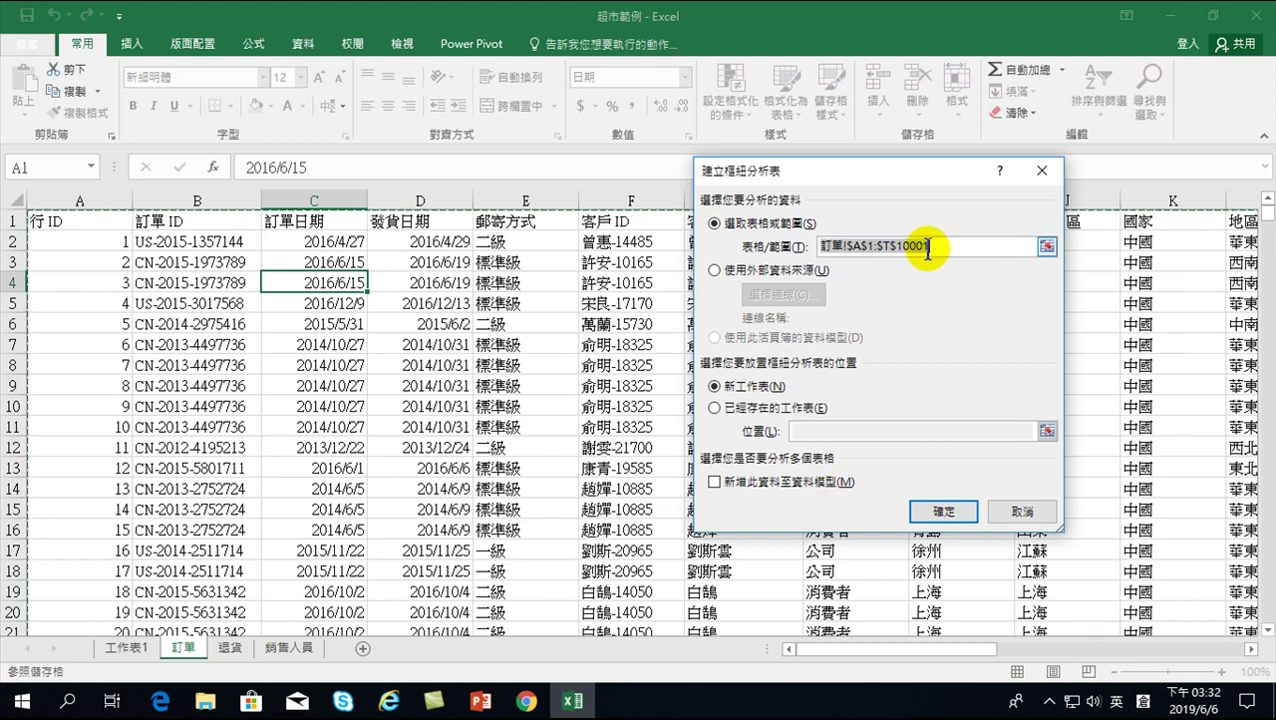
Create the pivot on new sheet 工作表2 with 訂單日期 as rows and summed 銷售額 as values.
click(935, 510)
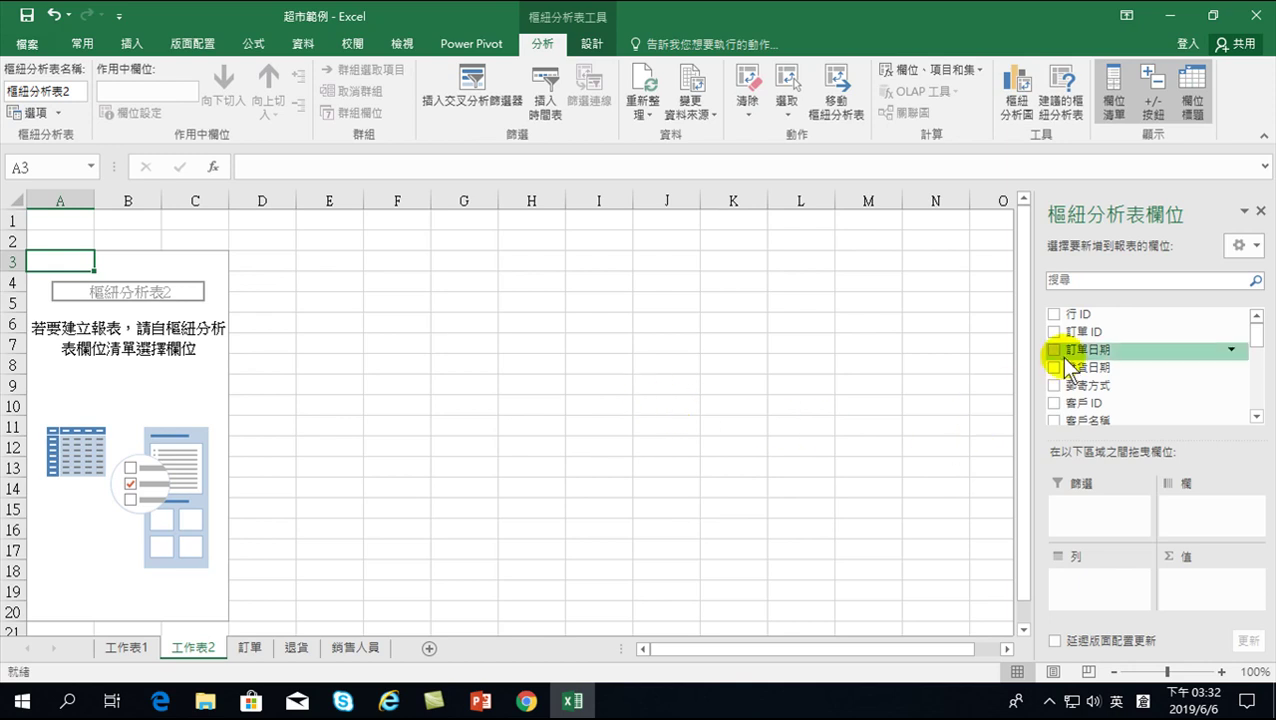
scroll(1098, 368, down, 2)
scroll(1098, 368, up, 2)
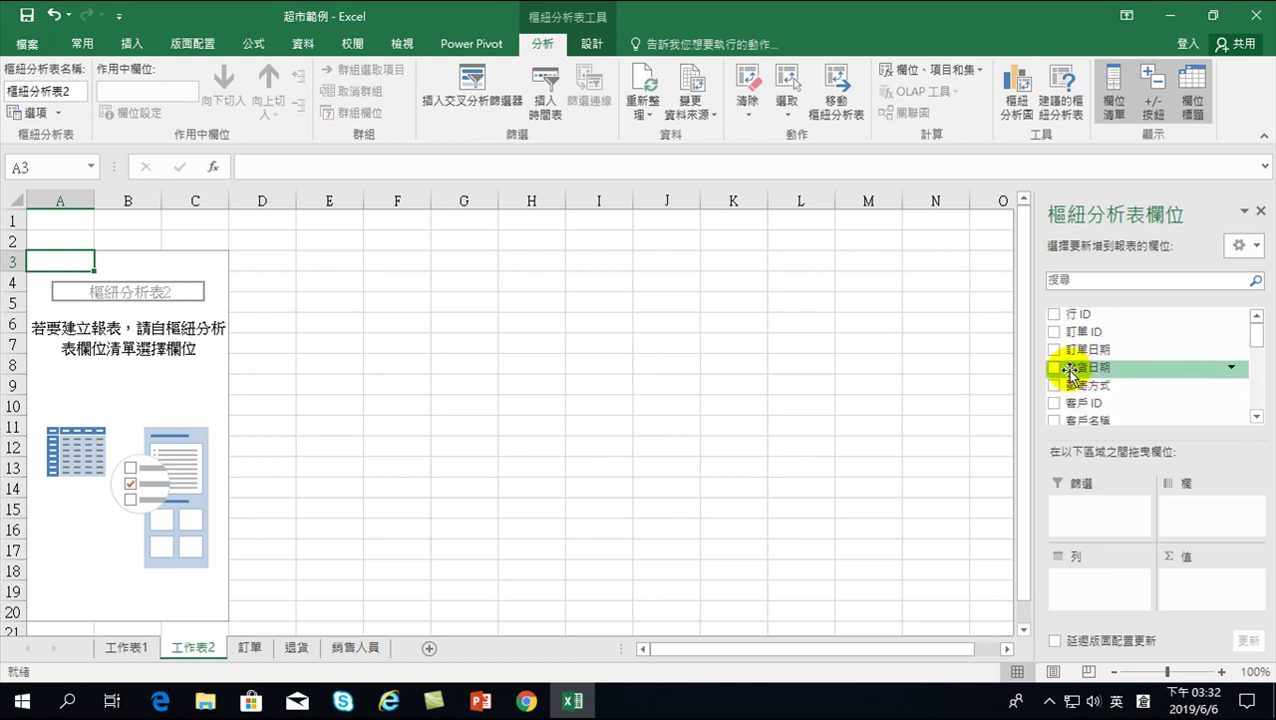
click(1054, 349)
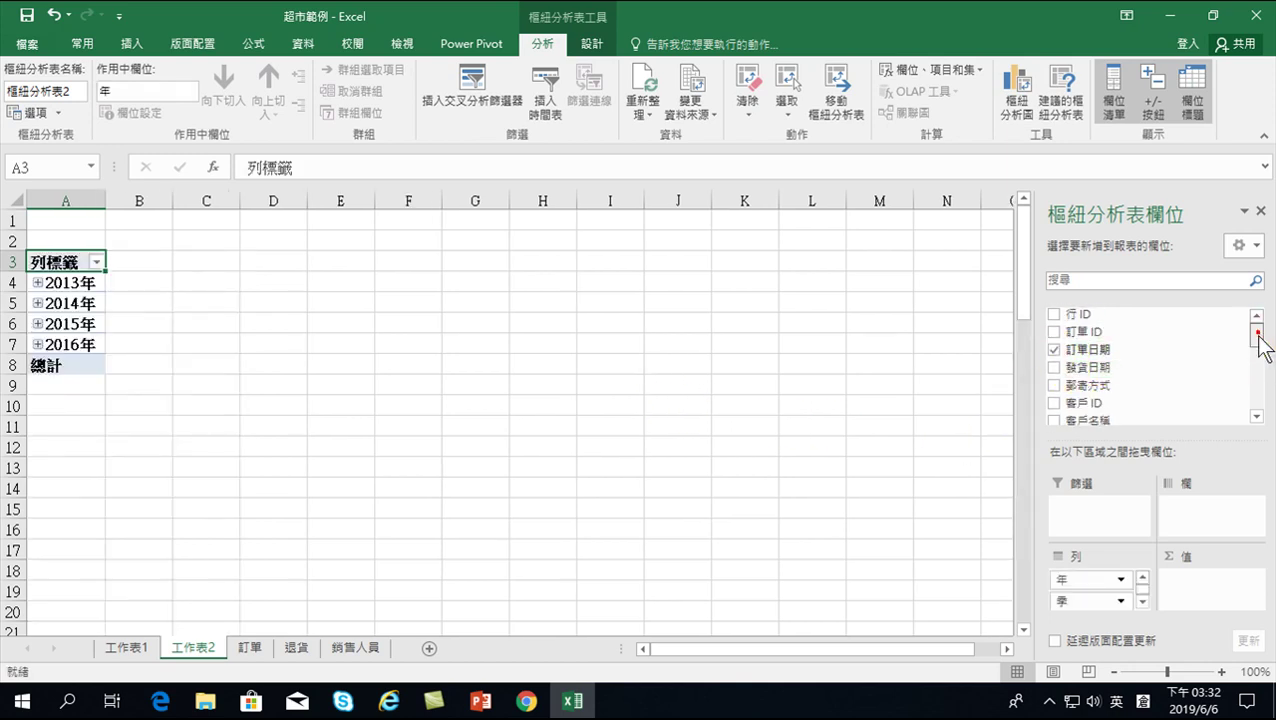
drag(1257, 334, 1260, 385)
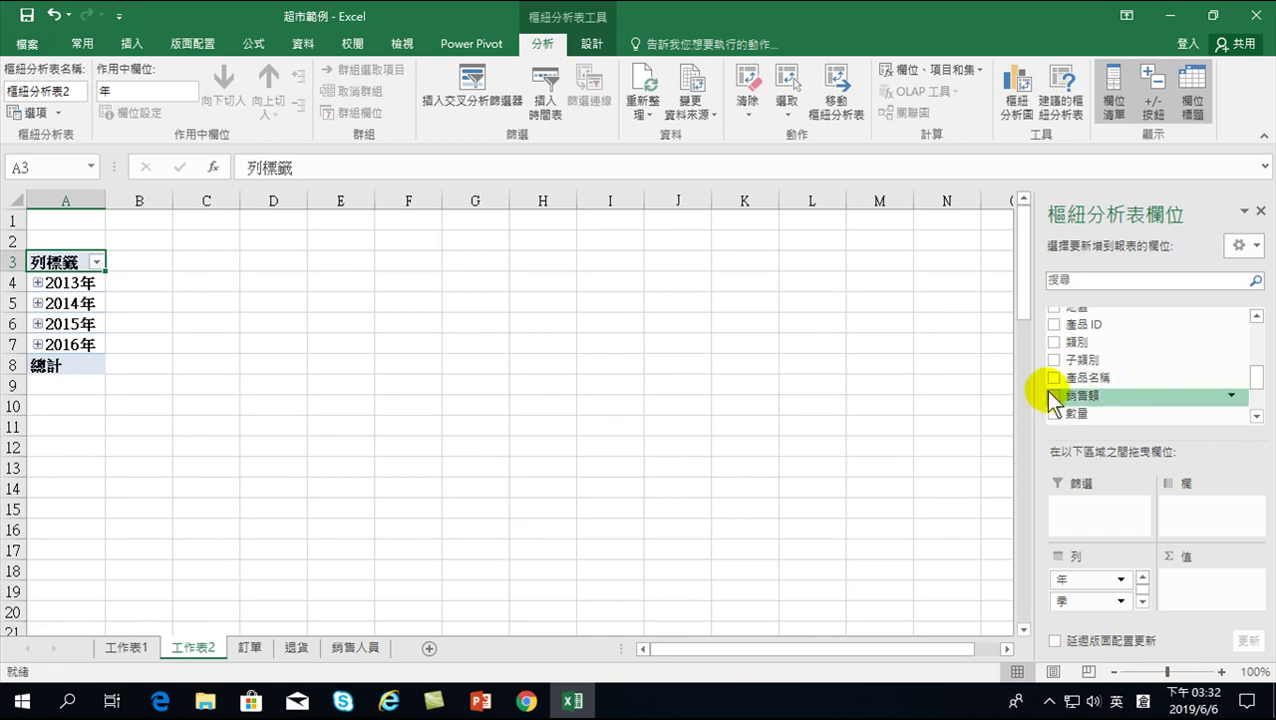
click(1054, 395)
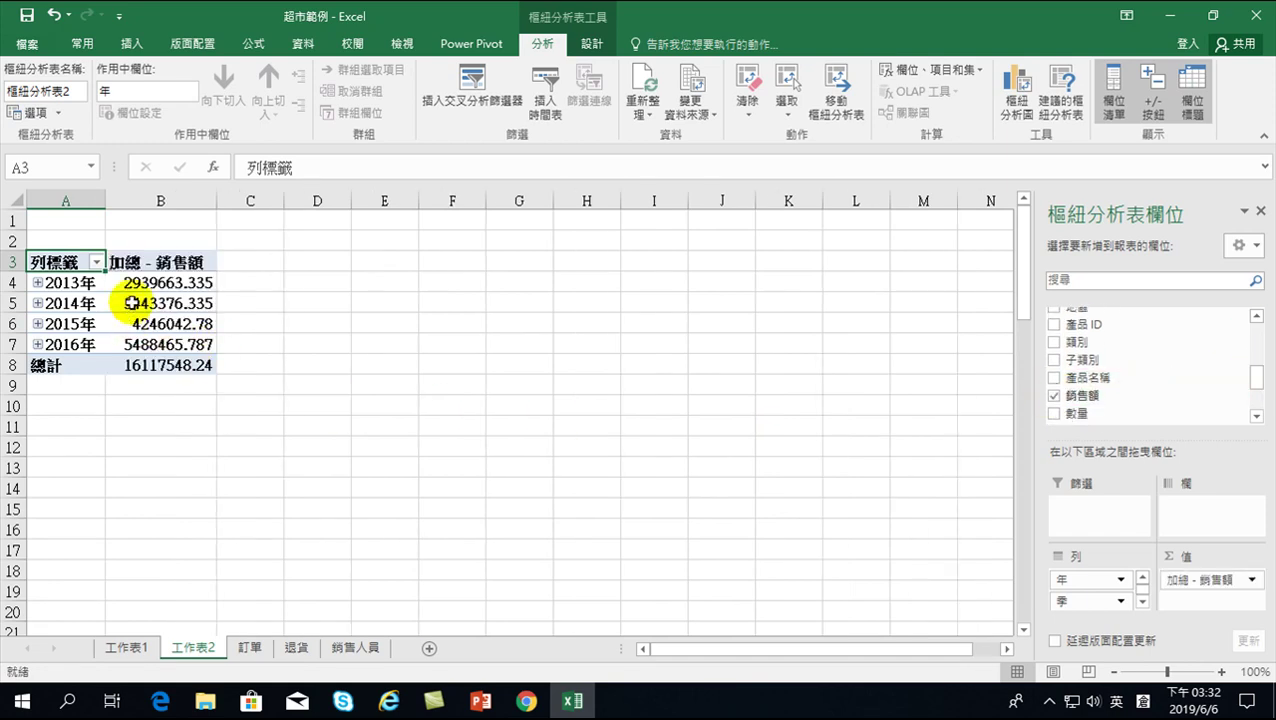
Check the 2013年 sales total of 2939663.335, then return to the 訂單 sheet.
mouse_move(131, 302)
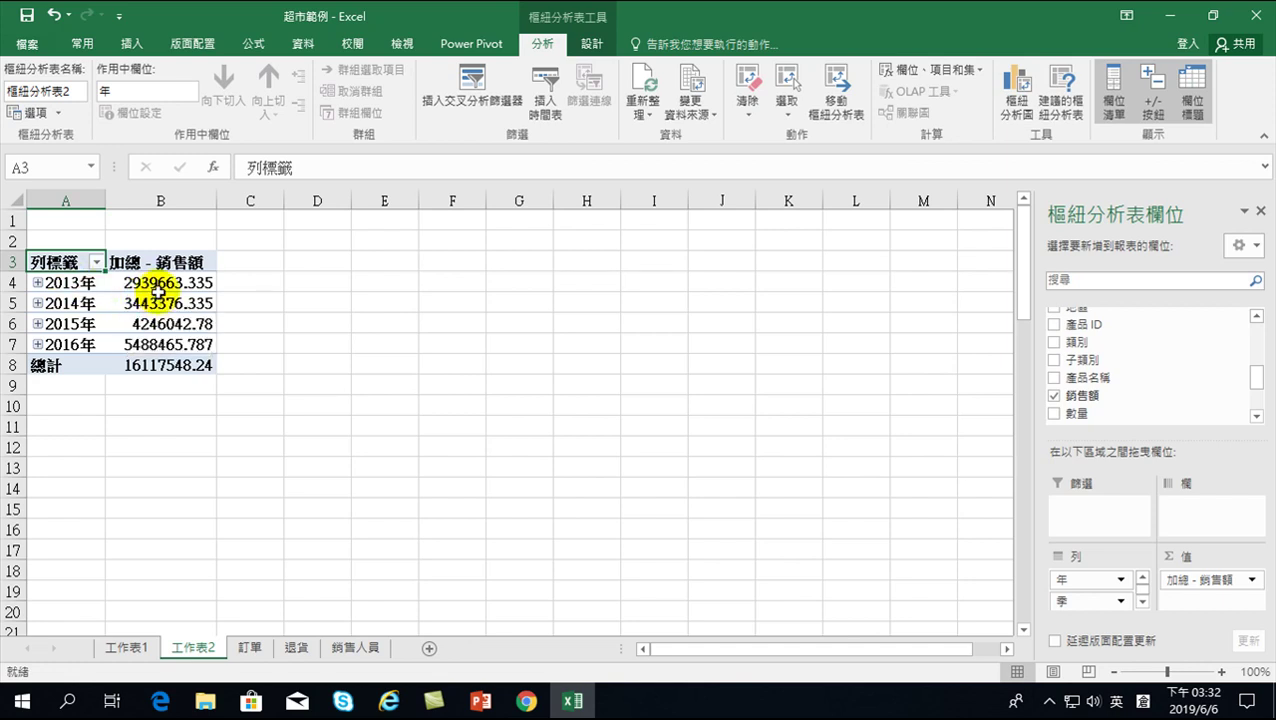
click(160, 284)
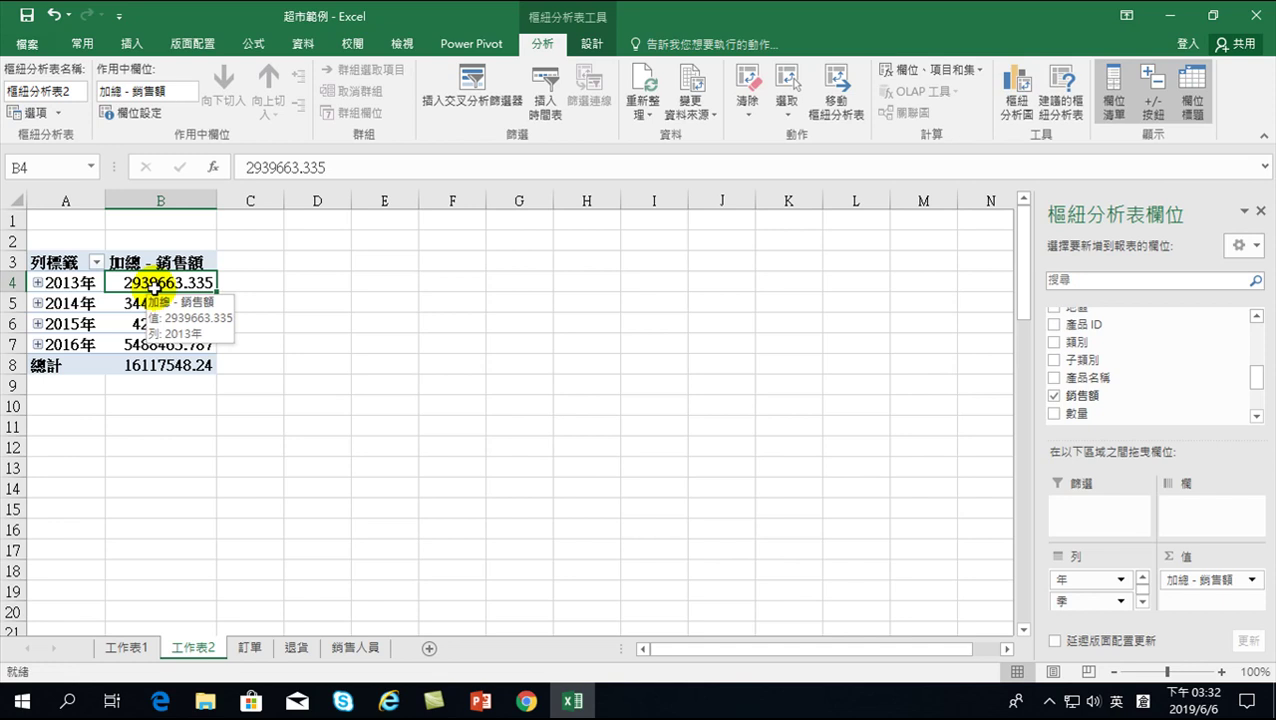
mouse_move(94, 309)
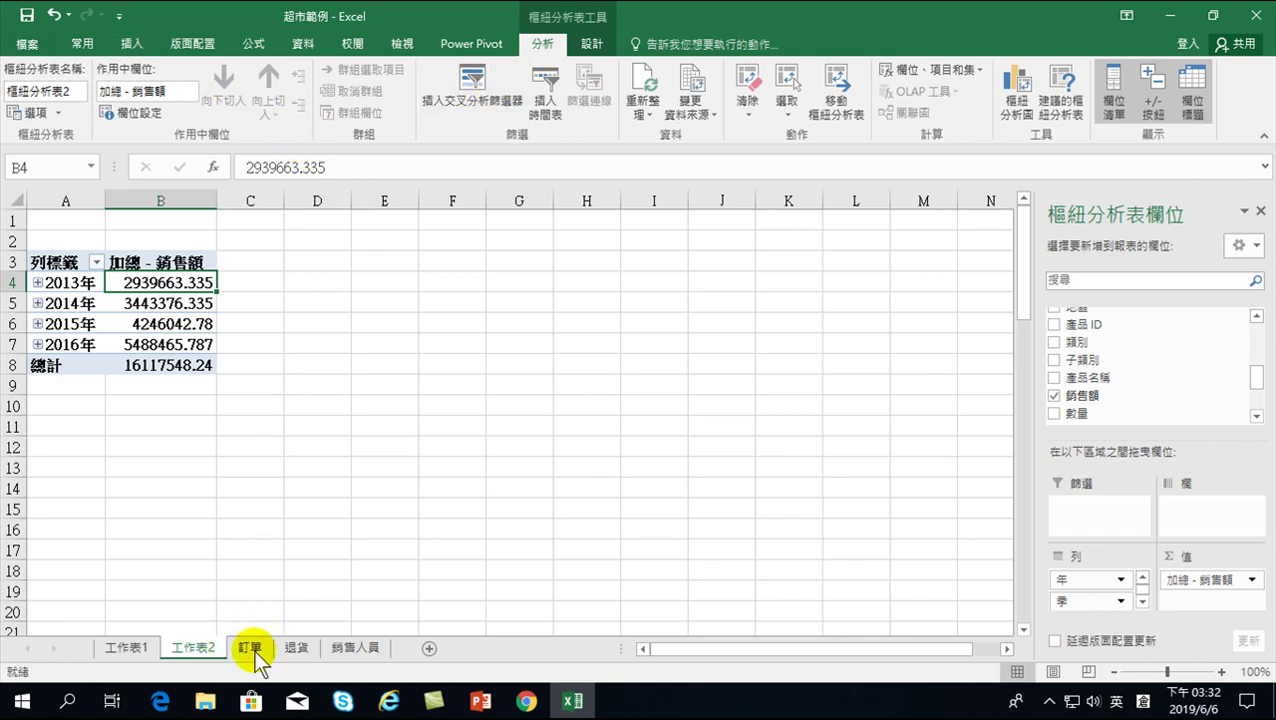
click(249, 647)
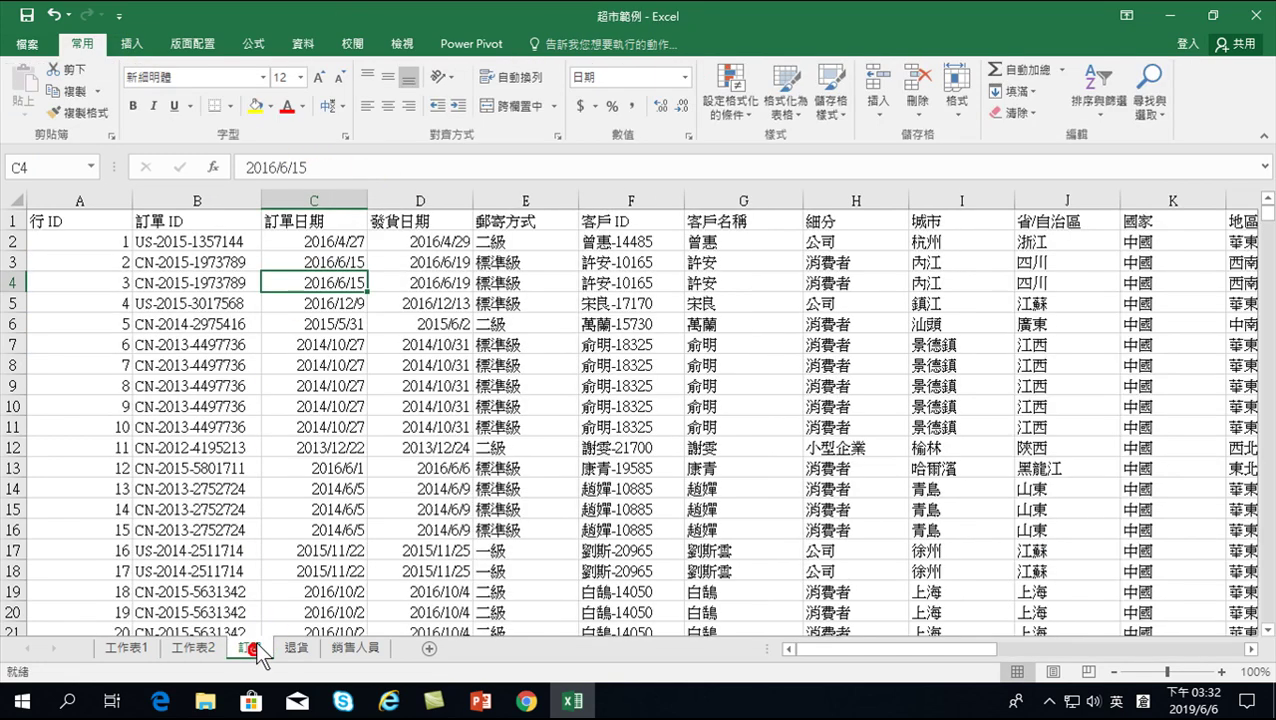
click(556, 45)
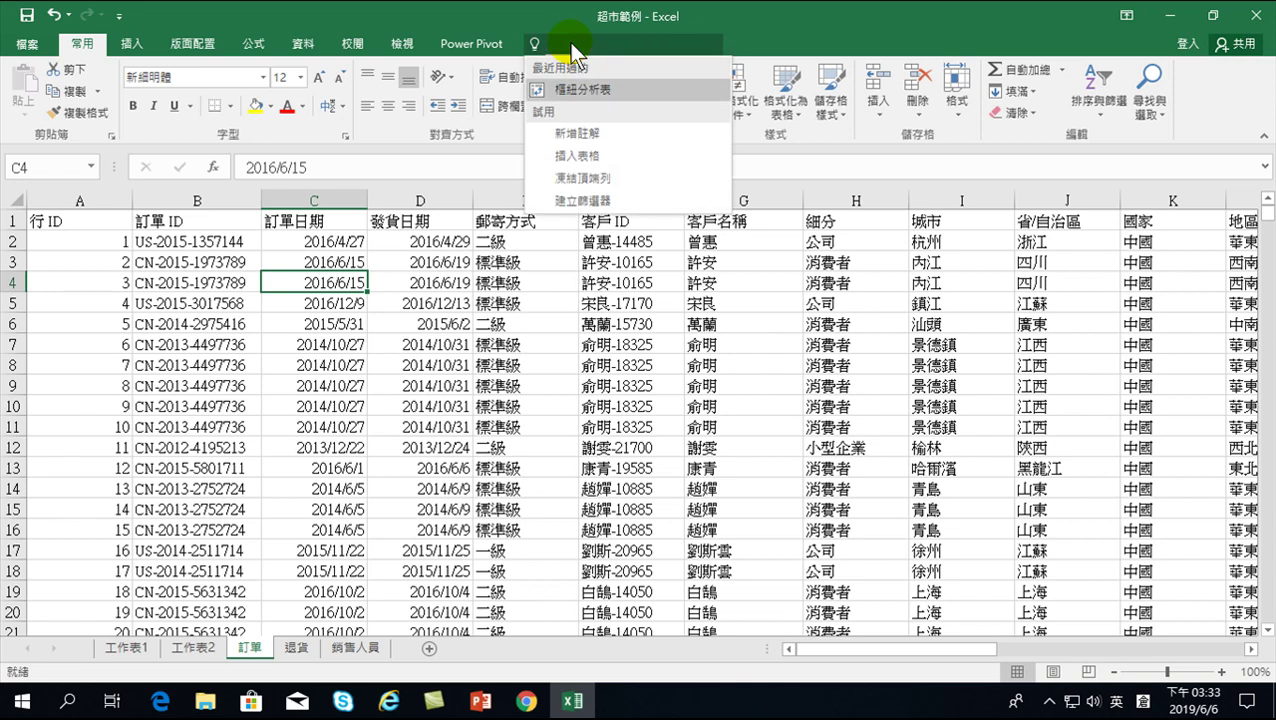
key(shift)
text(插入ㄖㄇ)
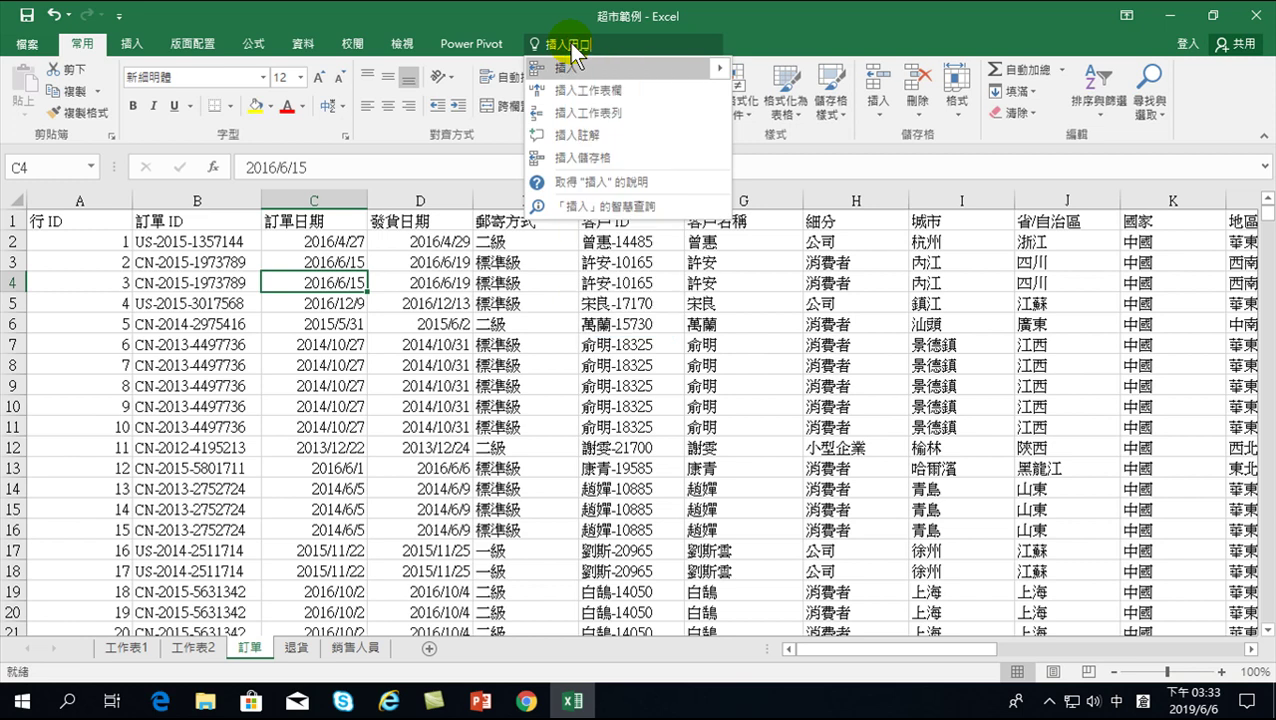
text(圖)
key(shift)
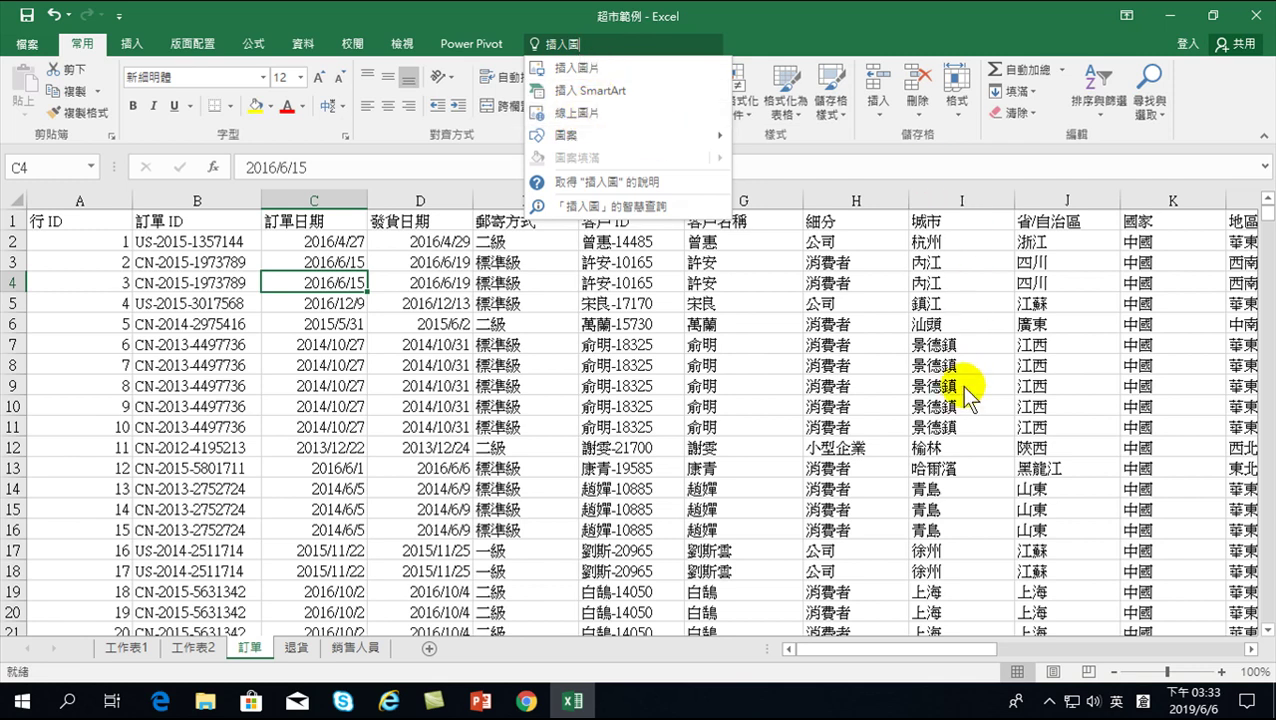
key(Escape)
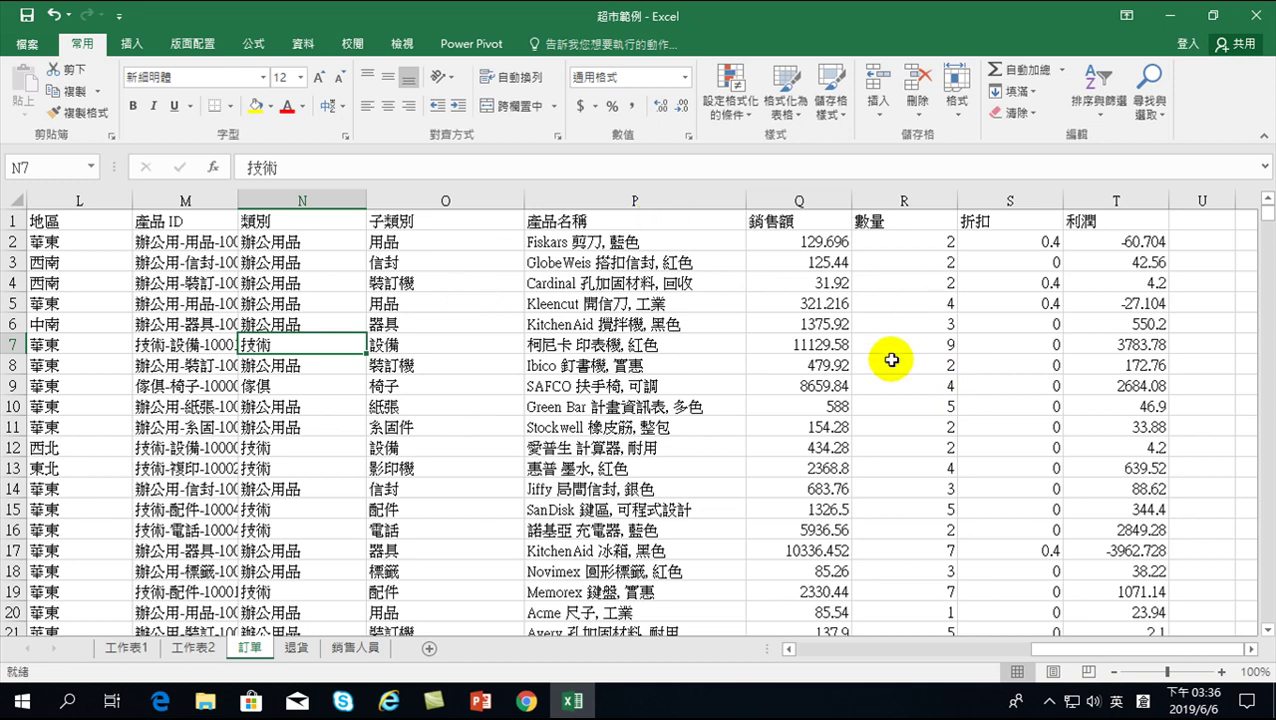
Clear the 銷售額, 數量, 折扣 and 利潤 values in row 7 (Q7:T7).
drag(795, 344, 900, 345)
key(Delete)
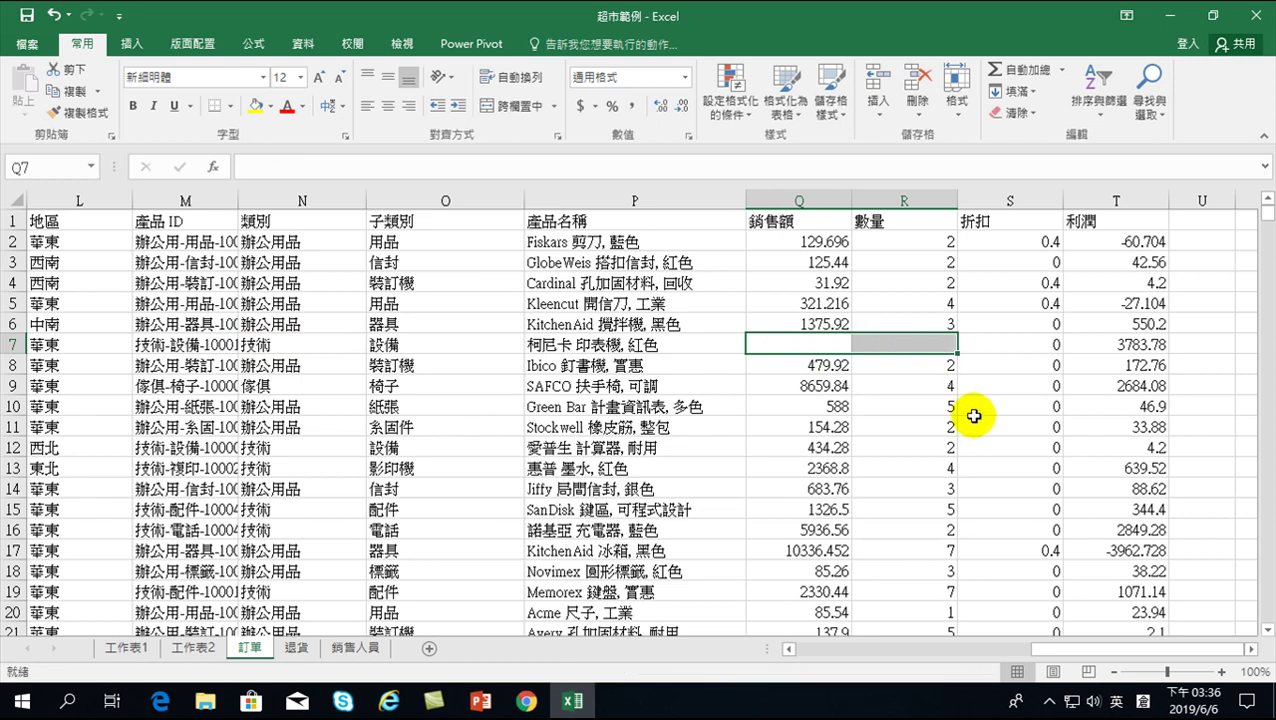
click(904, 466)
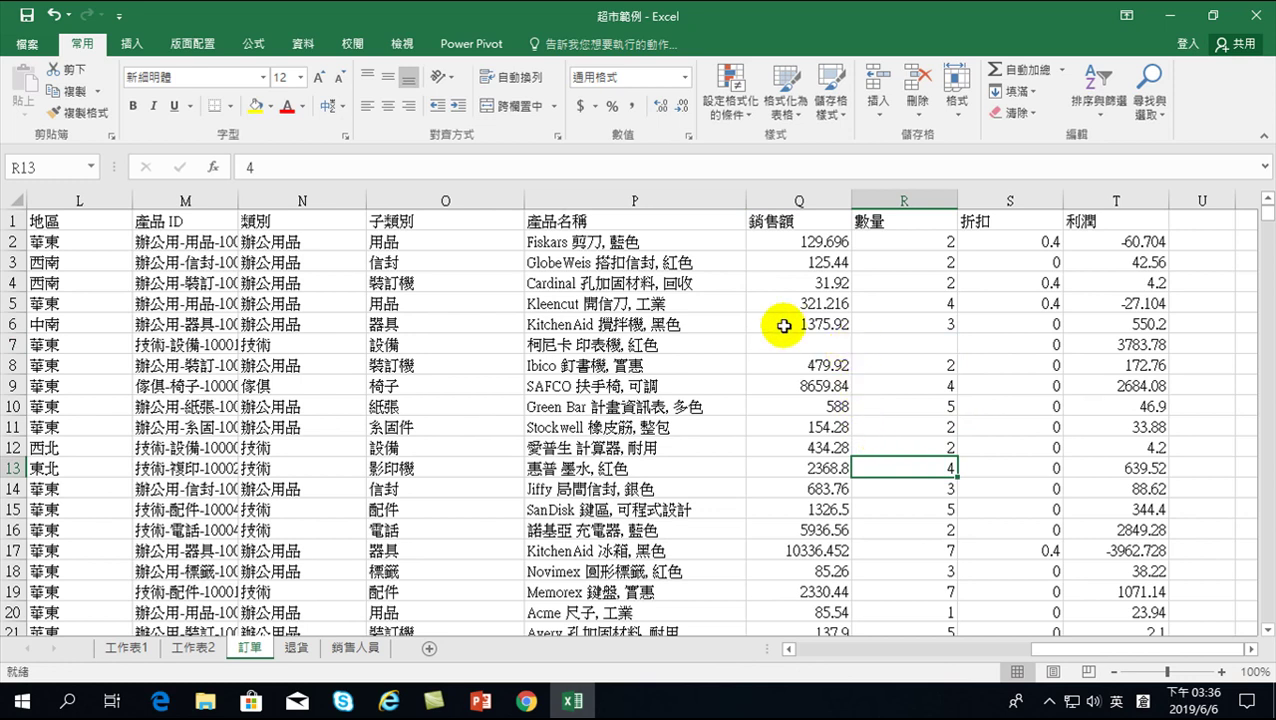
scroll(826, 513, down, 3)
scroll(826, 513, down, 11)
drag(1267, 205, 1227, 185)
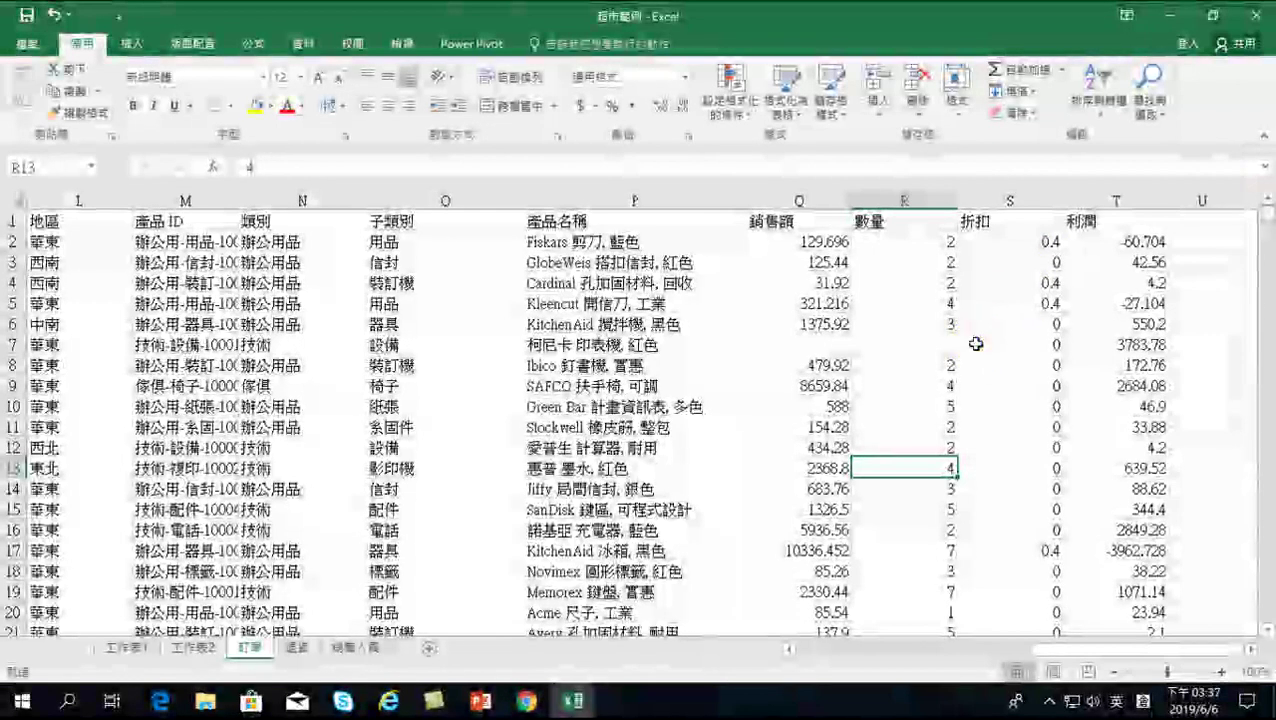
drag(977, 344, 1136, 344)
key(Delete)
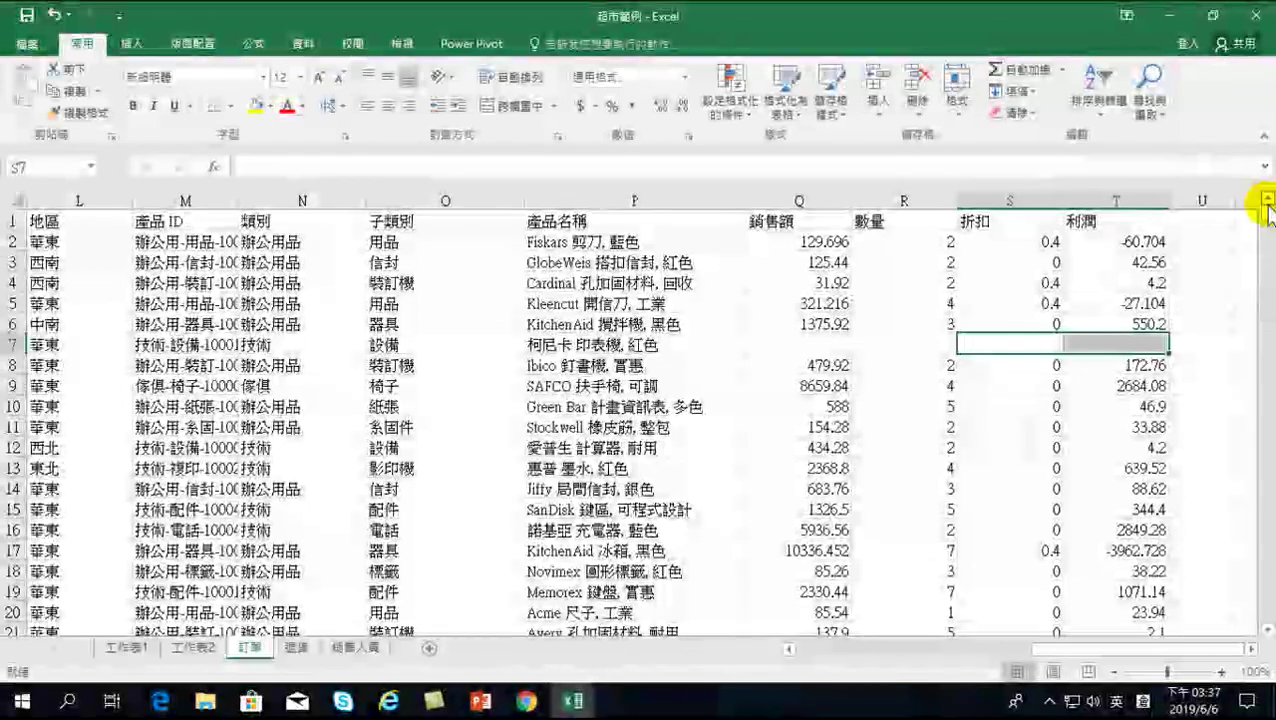
Clear the sales-to-profit values in Q959:T959 and Q1034:T1034.
drag(1268, 212, 1256, 242)
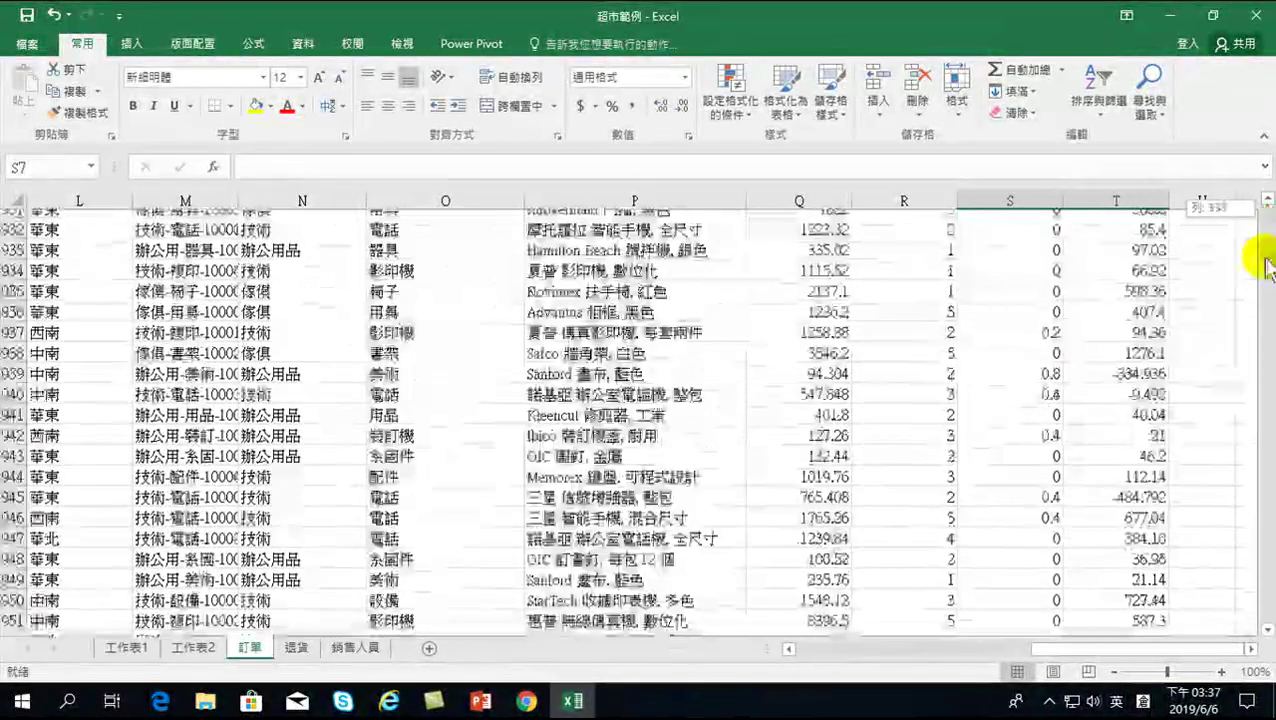
click(848, 298)
drag(848, 298, 1097, 307)
key(Delete)
scroll(930, 450, down, 7)
scroll(880, 500, down, 16)
drag(820, 429, 1114, 427)
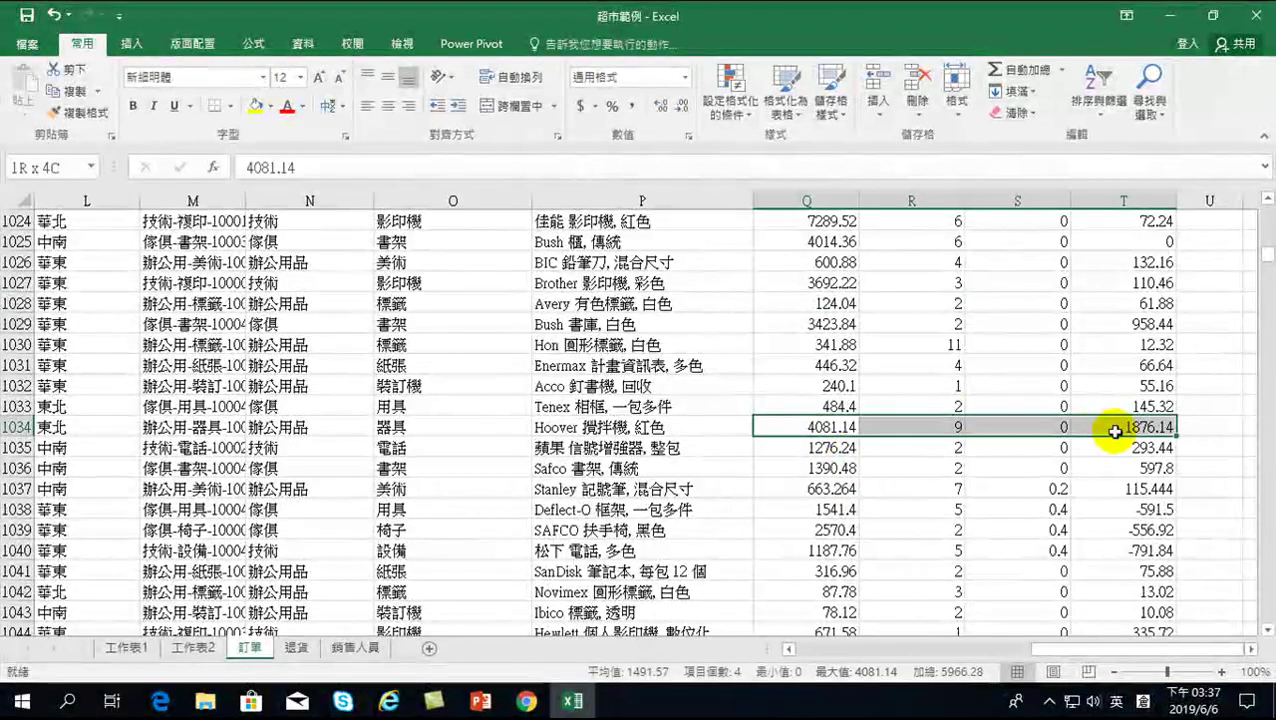
key(Delete)
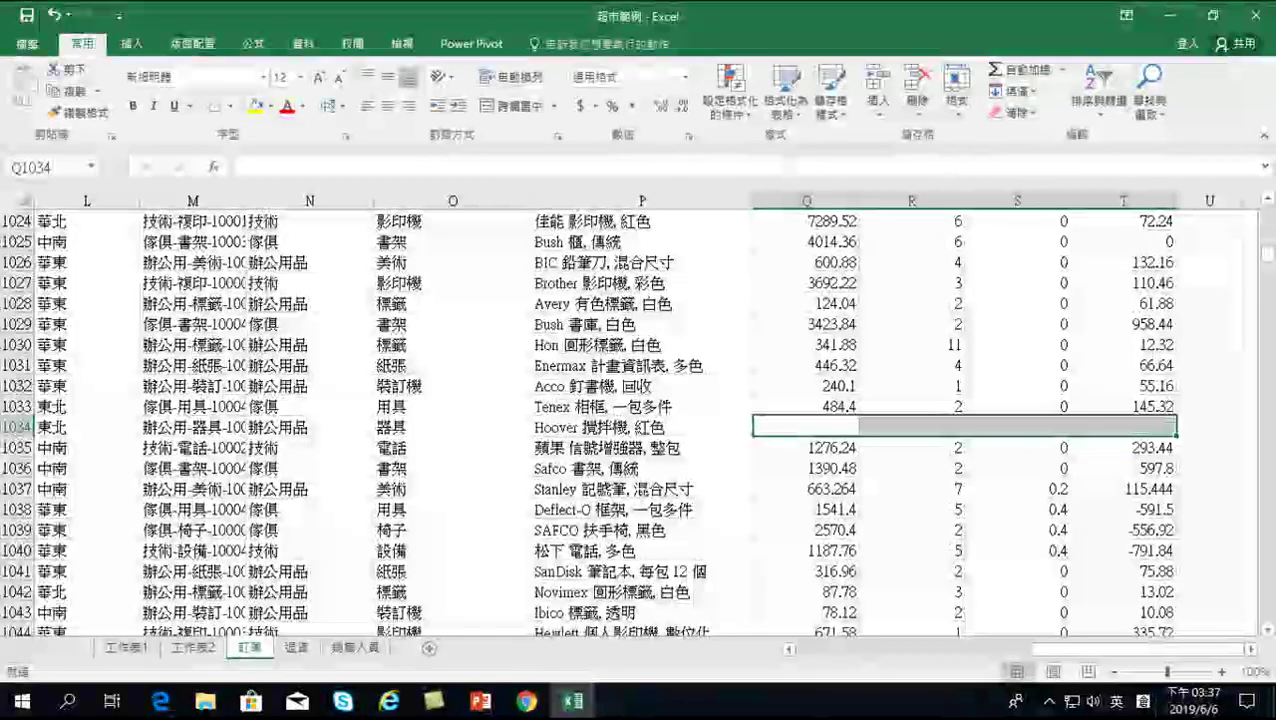
Clear Q7480:T7480 and deselect by selecting Q3.
drag(1267, 255, 1268, 510)
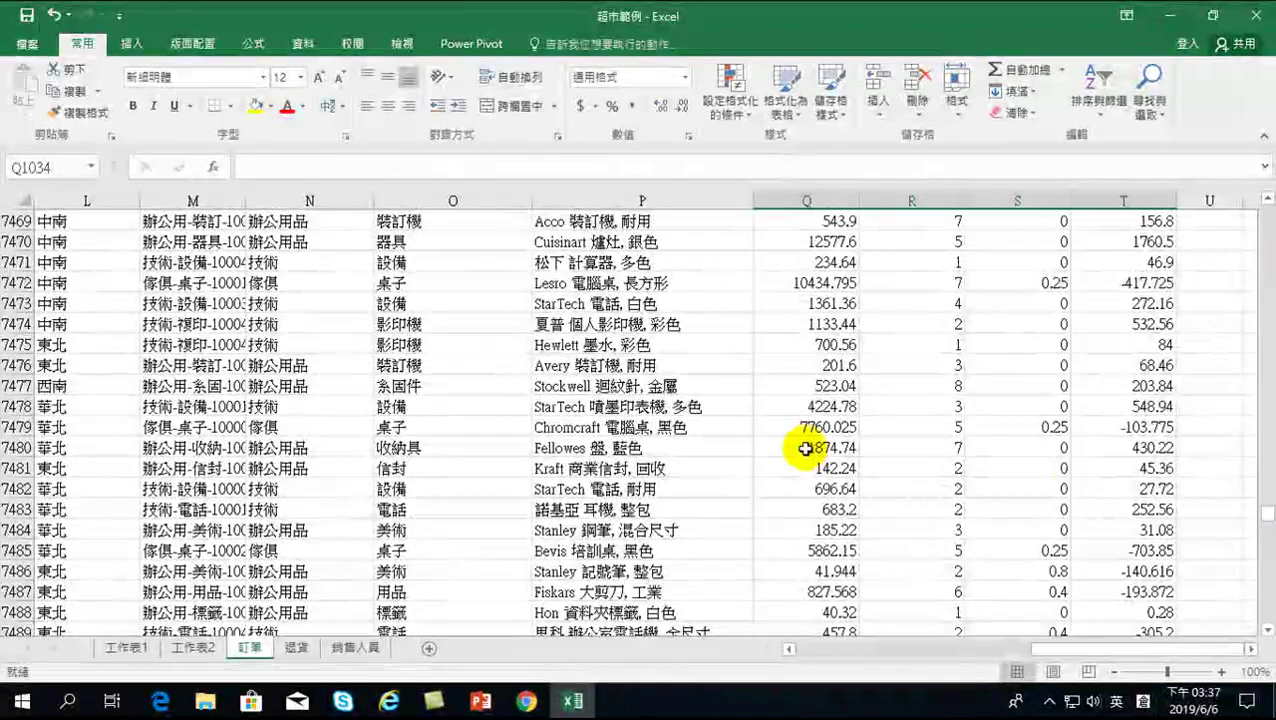
drag(805, 447, 1125, 450)
key(Delete)
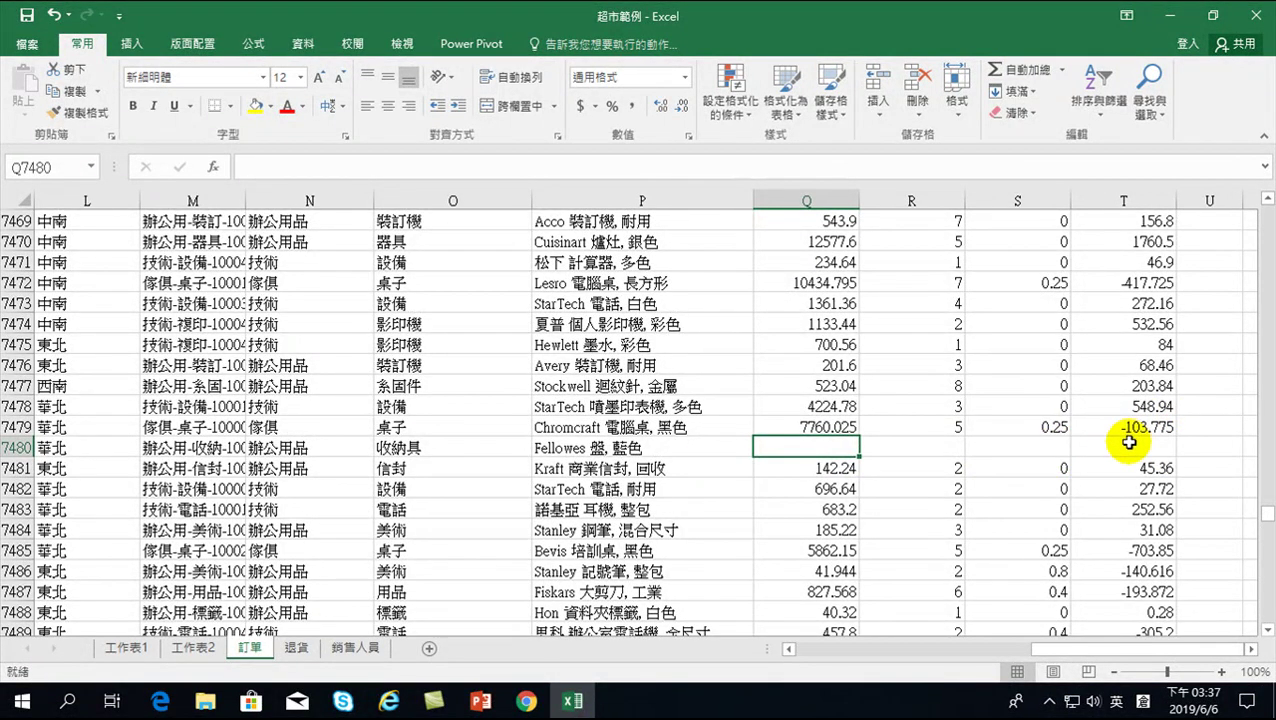
drag(1262, 530, 1207, 235)
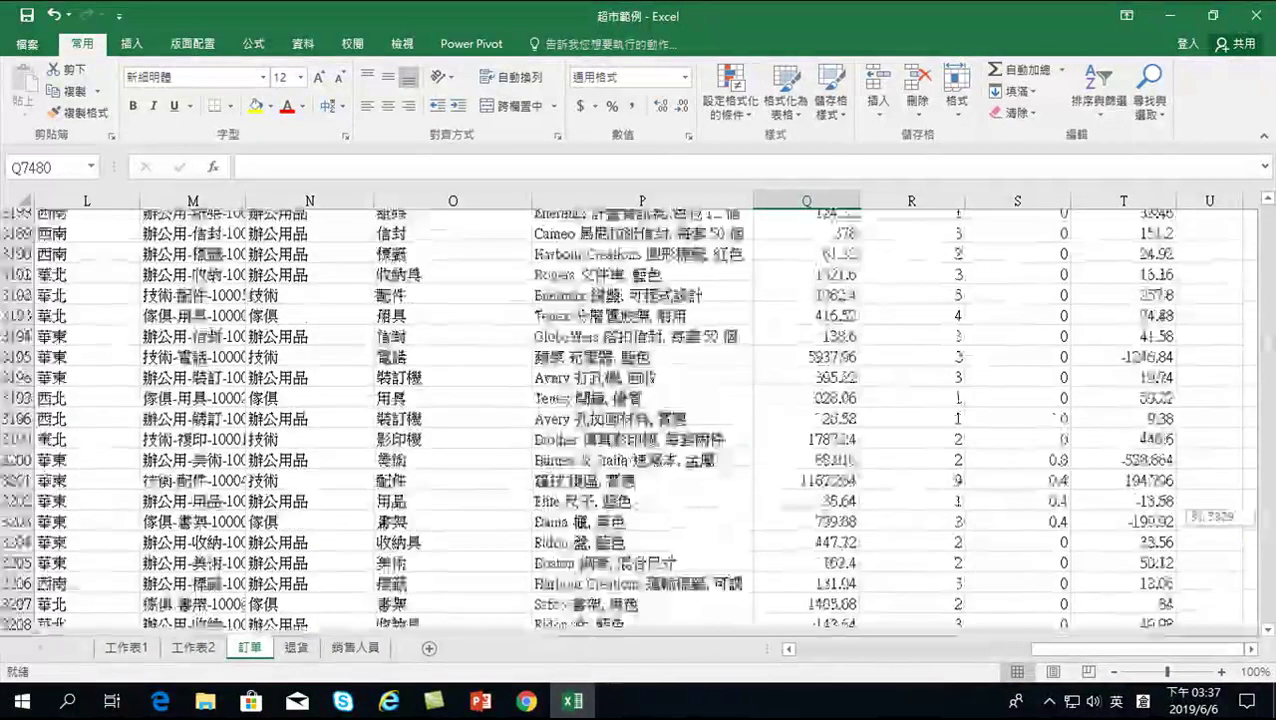
click(828, 262)
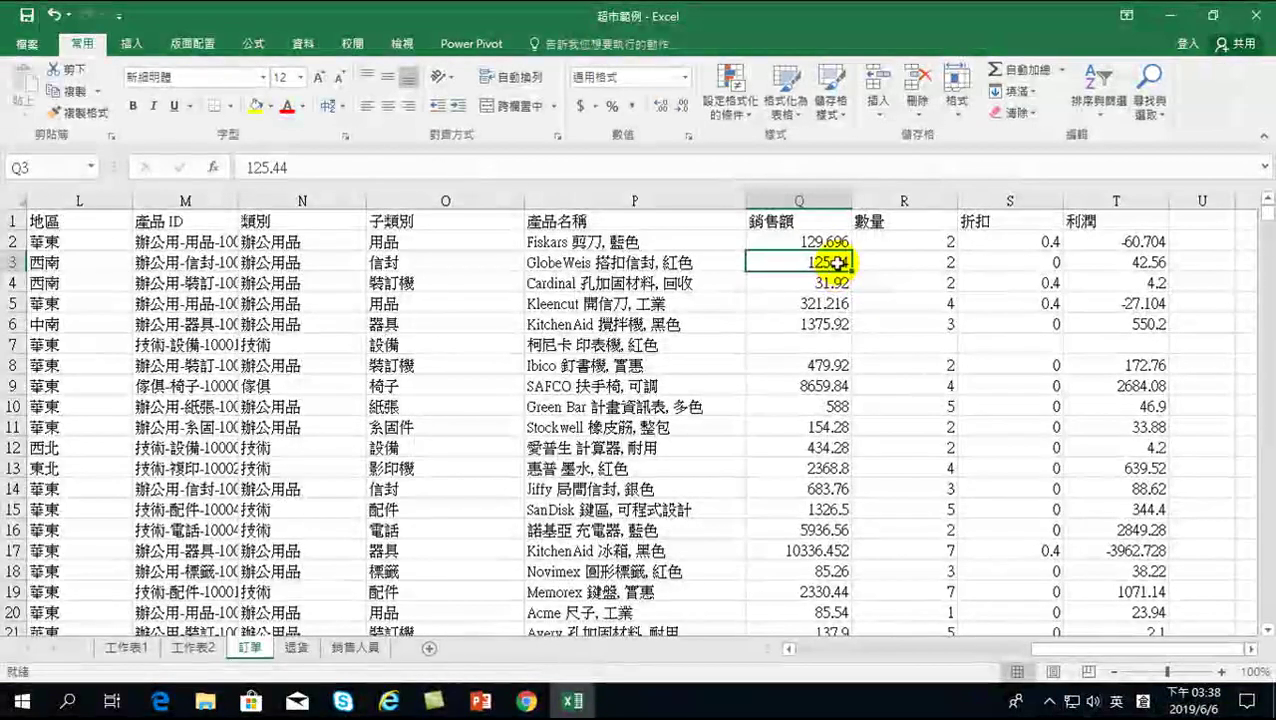
Run Find with an empty Find What box to jump to the first blank cell, Q7.
click(1148, 92)
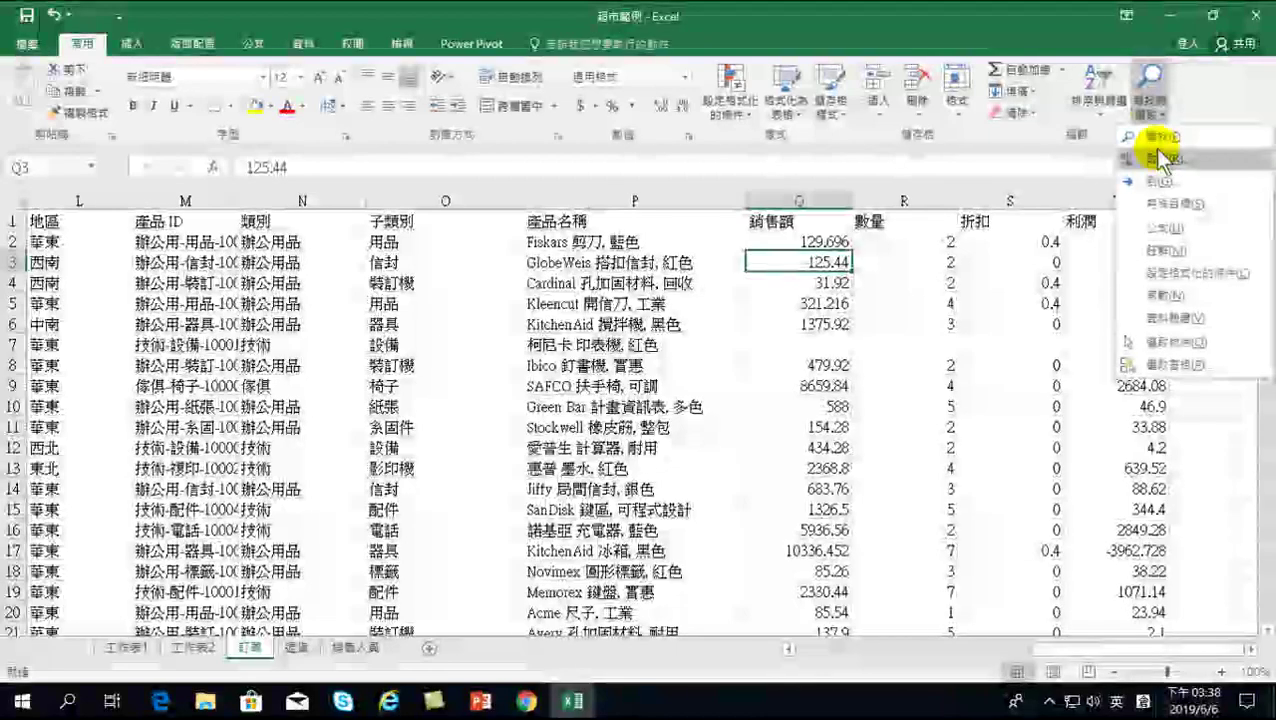
click(1149, 135)
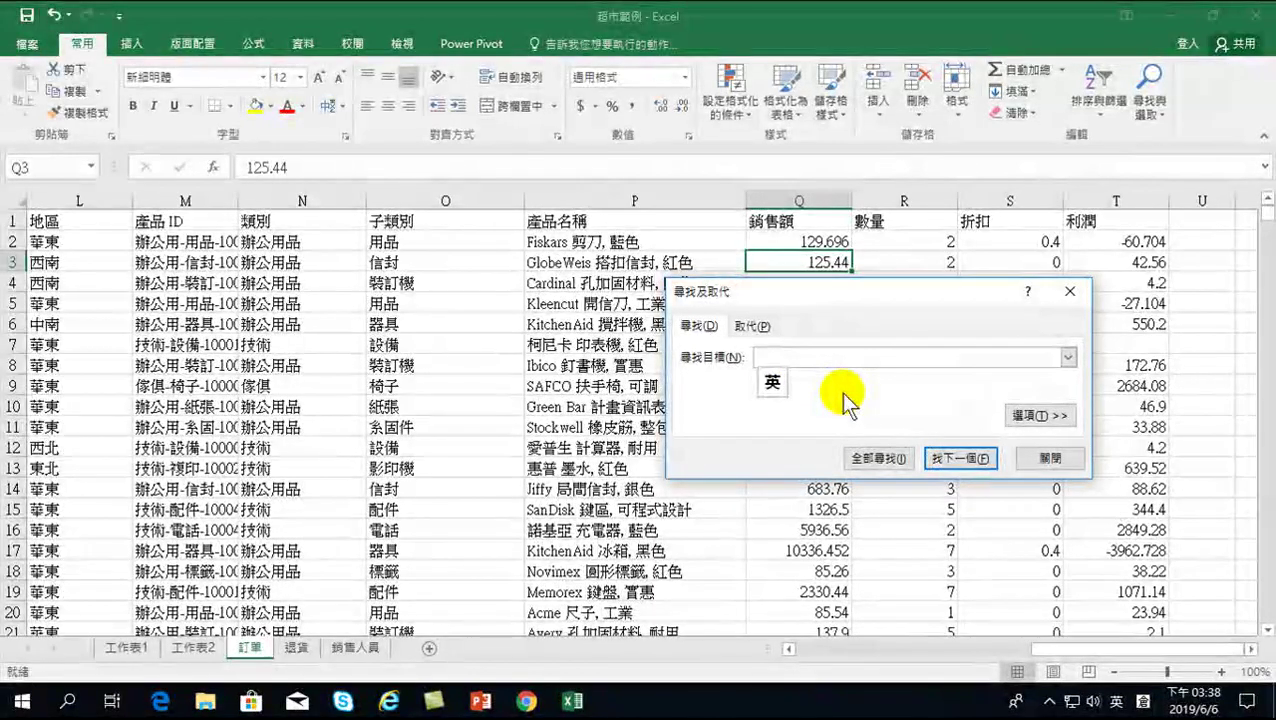
drag(824, 292, 300, 275)
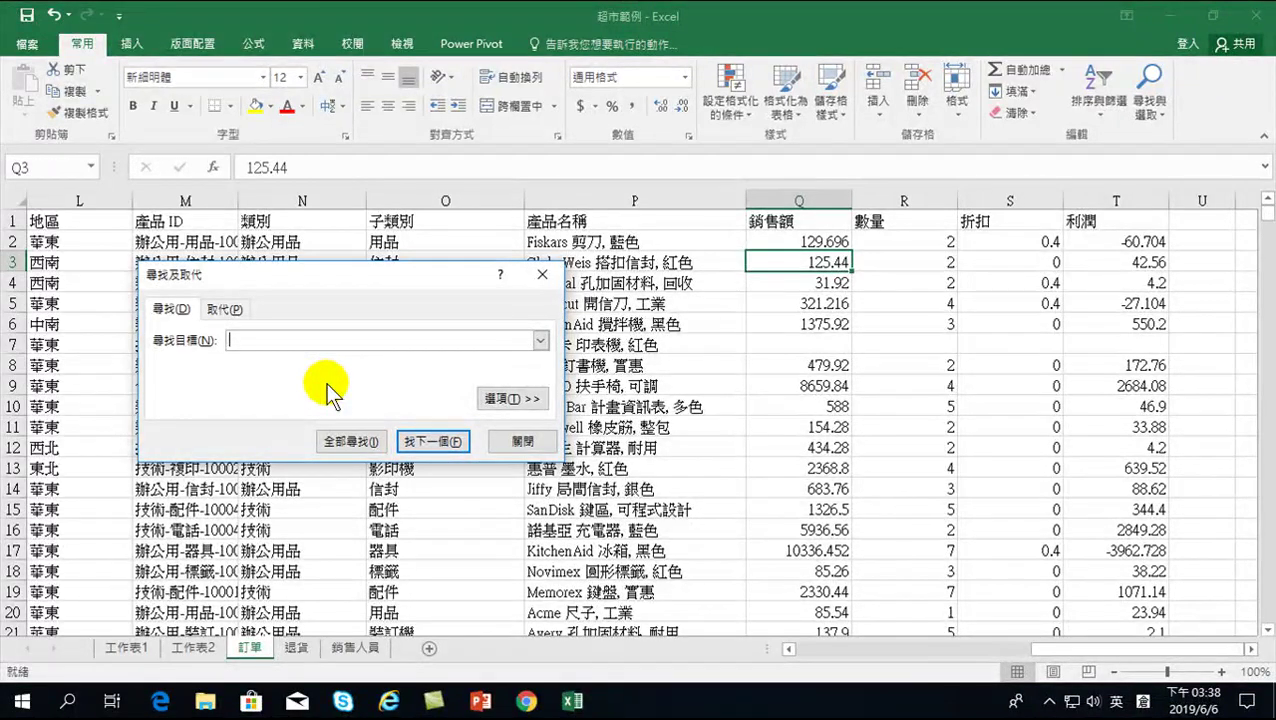
text("")
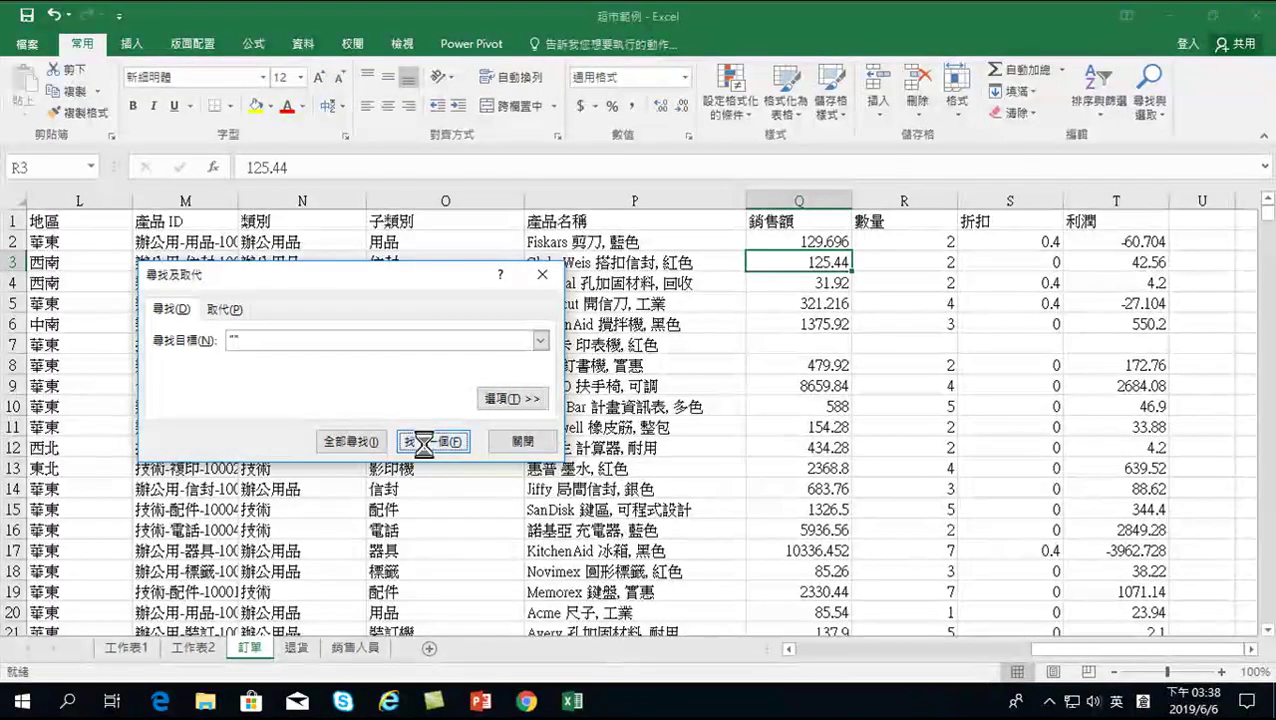
click(428, 445)
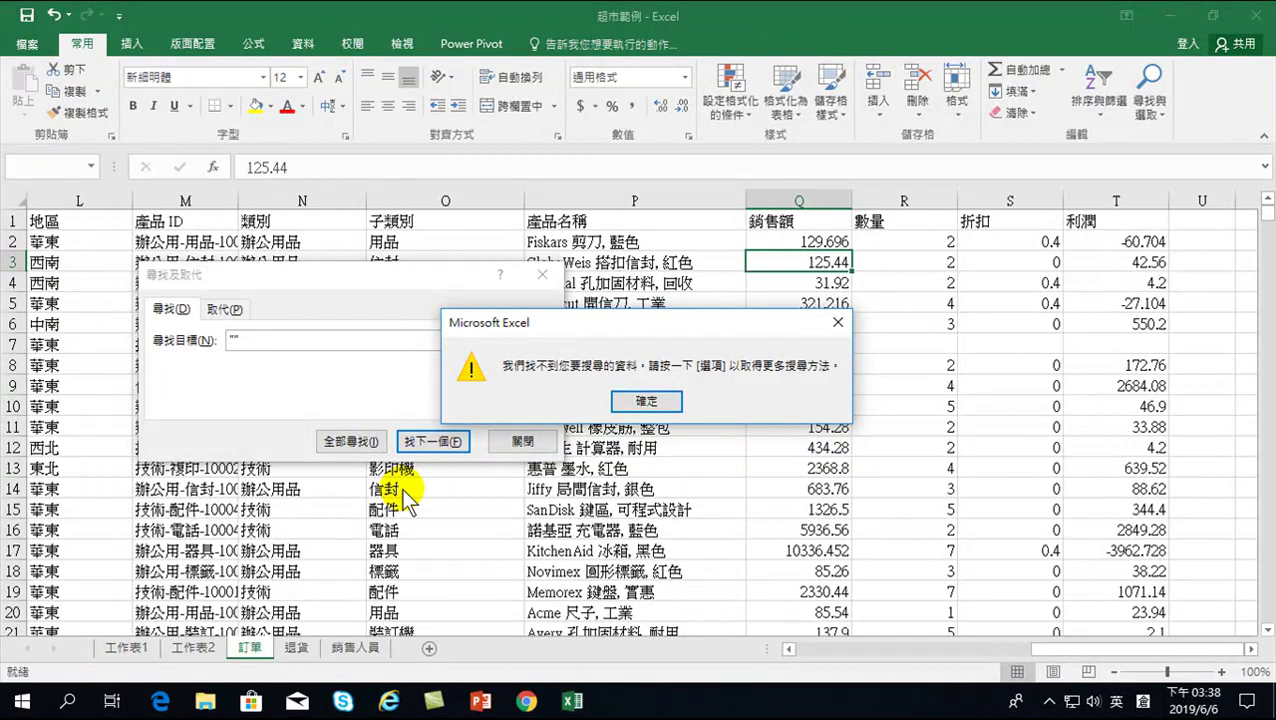
click(645, 400)
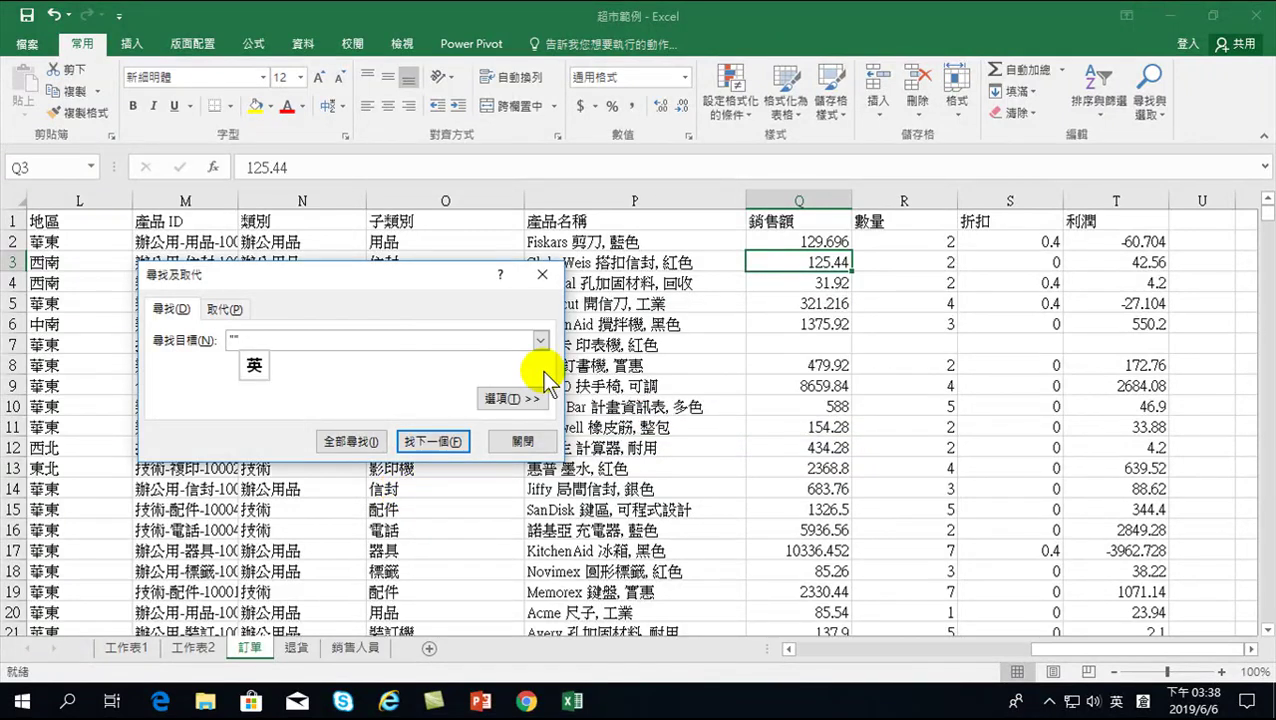
key(BackSpace)
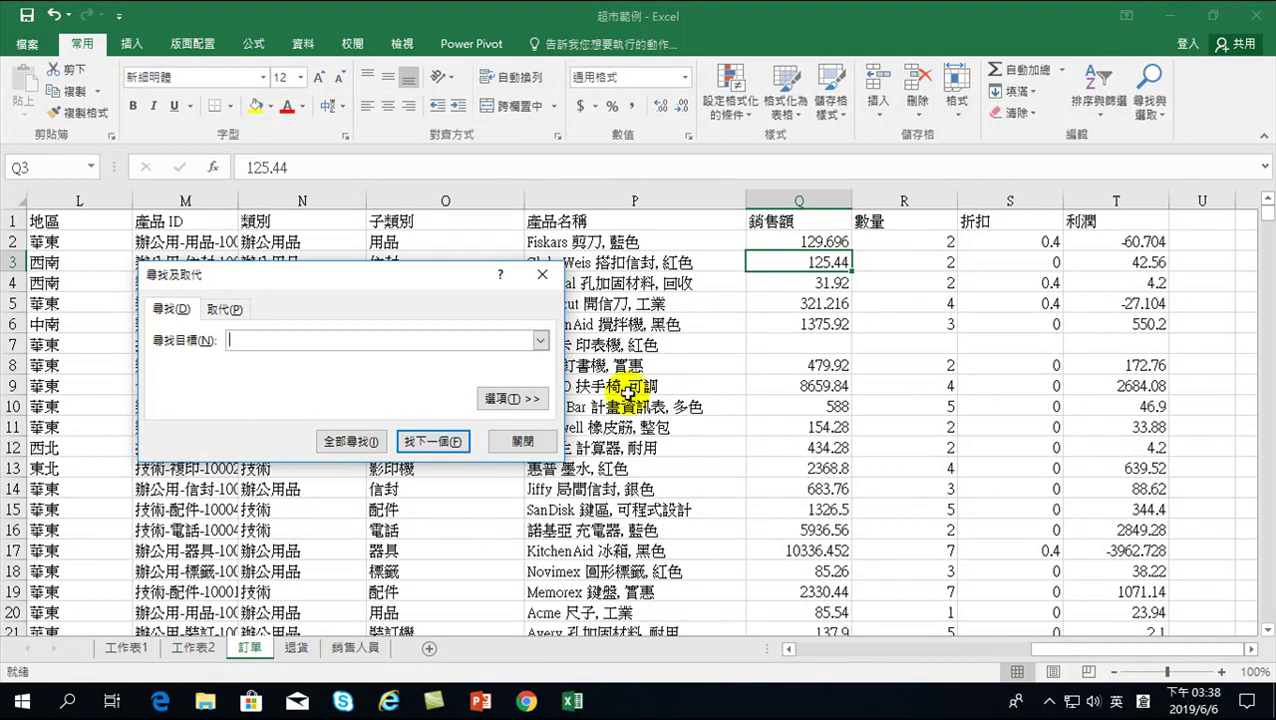
click(431, 441)
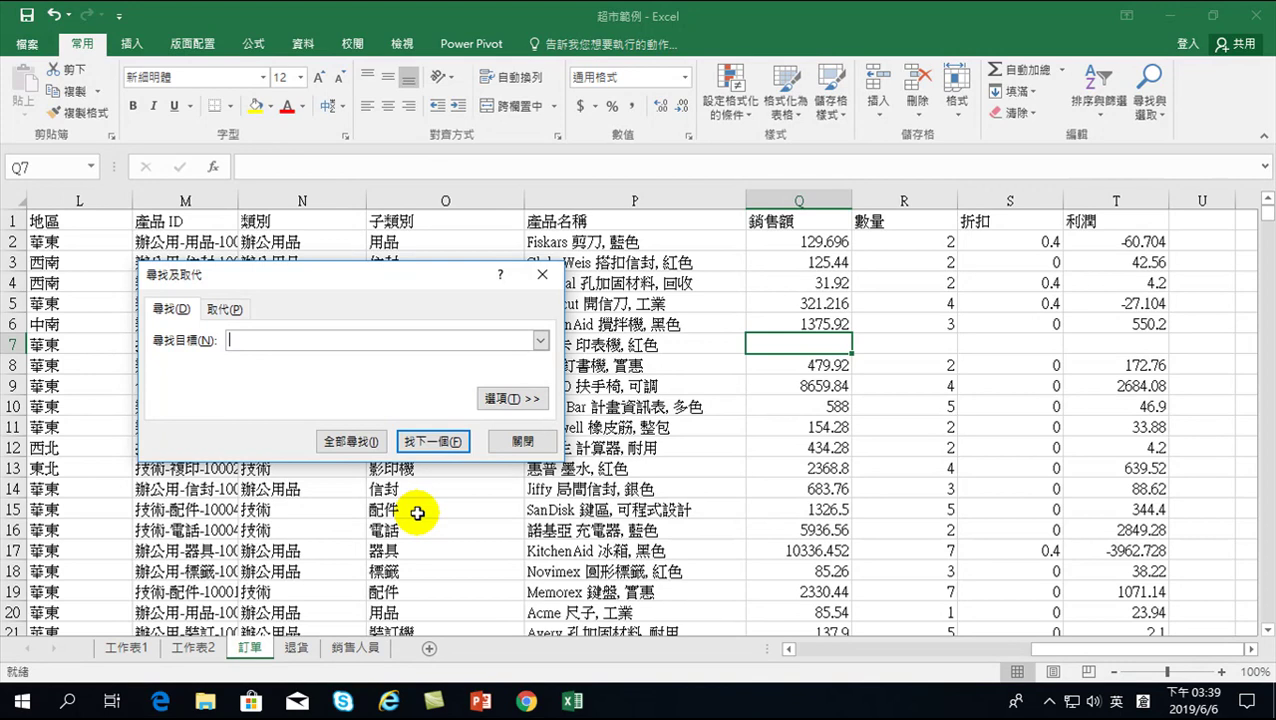
click(546, 273)
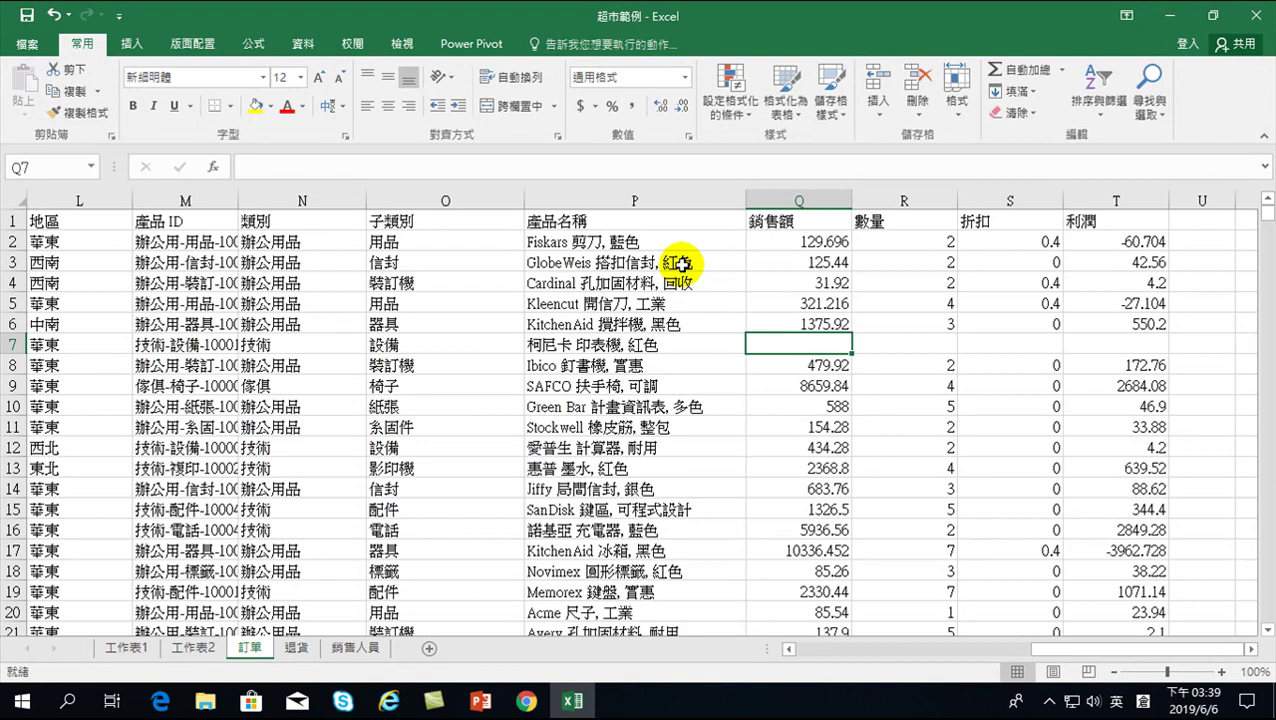
Select all blank cells via Go To Special > Blanks and fill them with 0 using Ctrl+Enter.
click(336, 280)
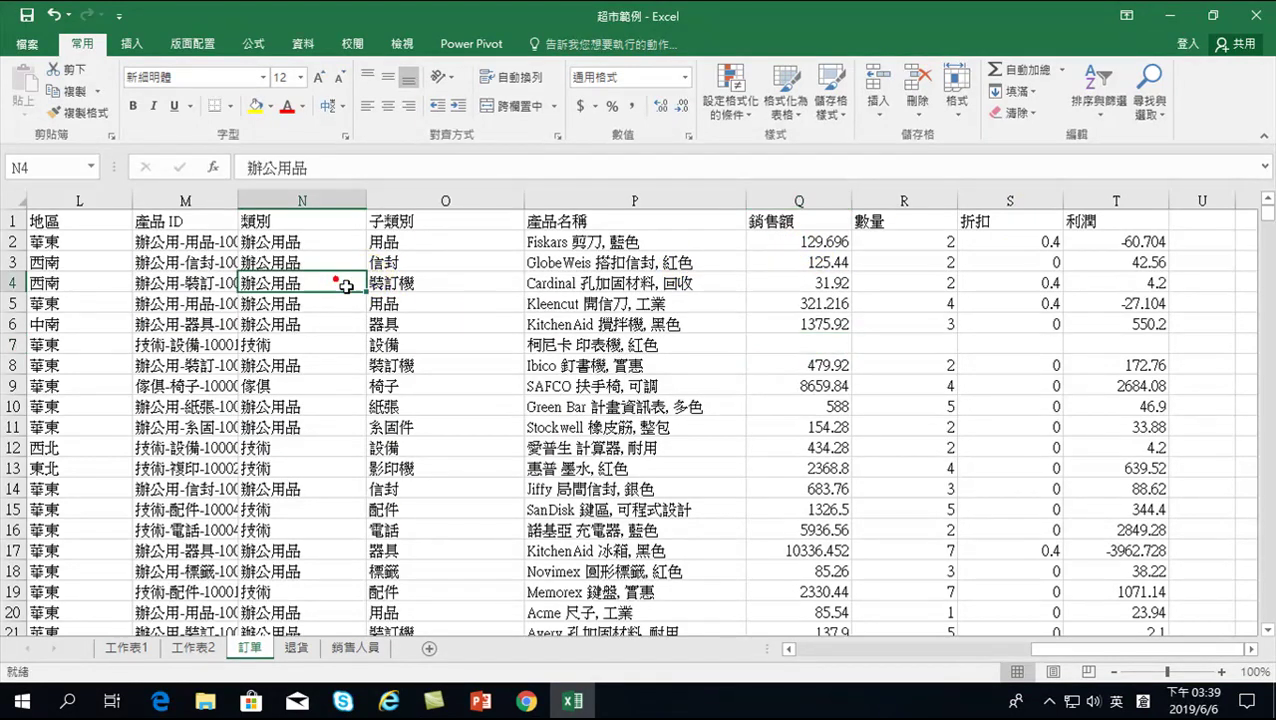
click(1153, 107)
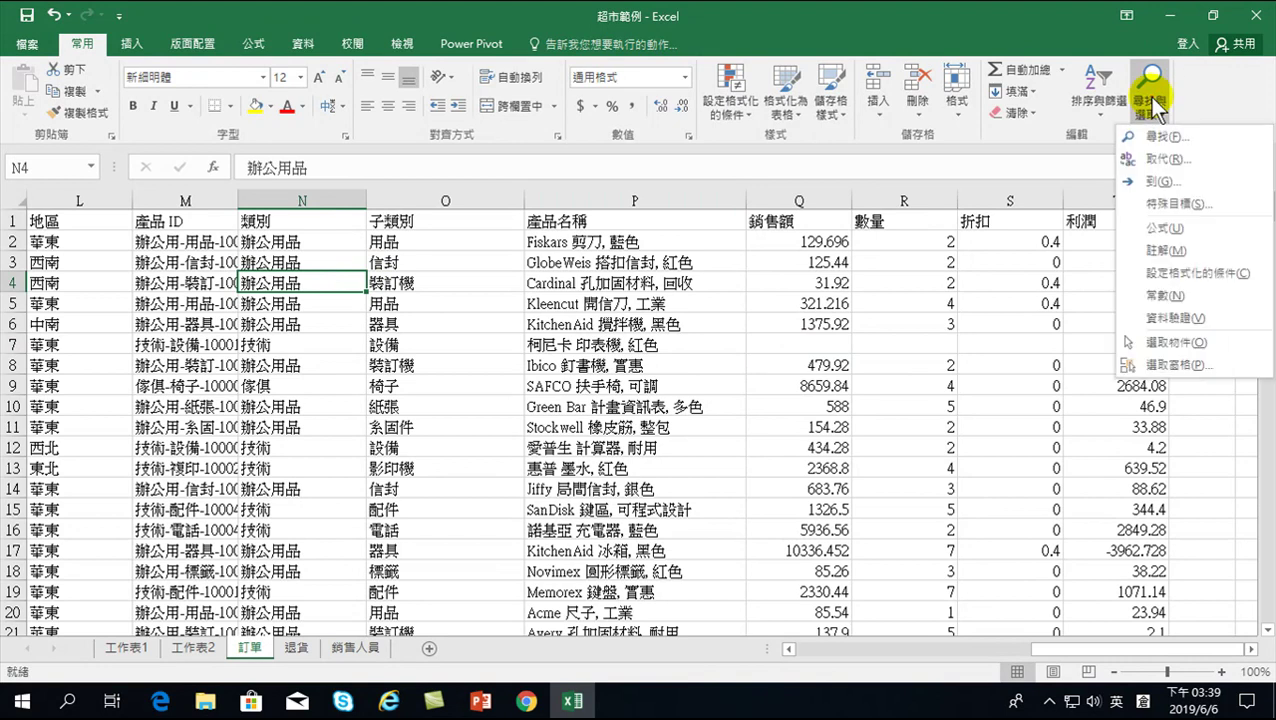
click(1182, 205)
click(790, 381)
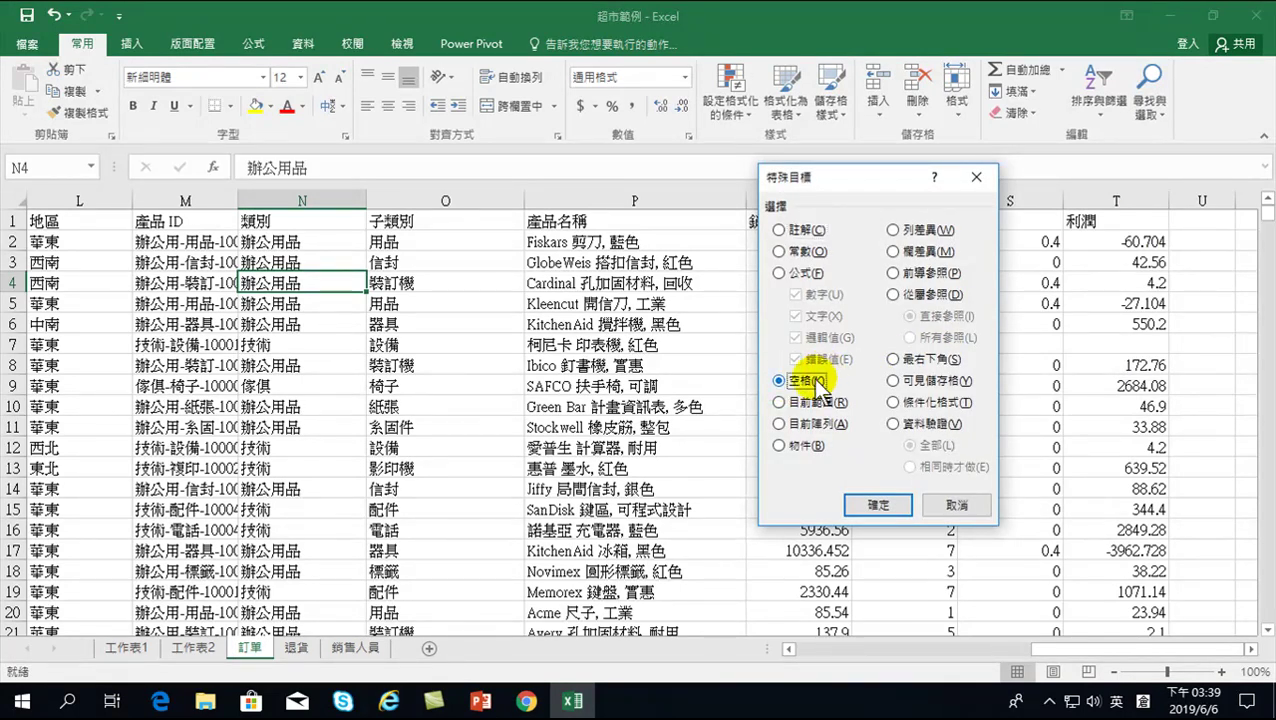
click(879, 506)
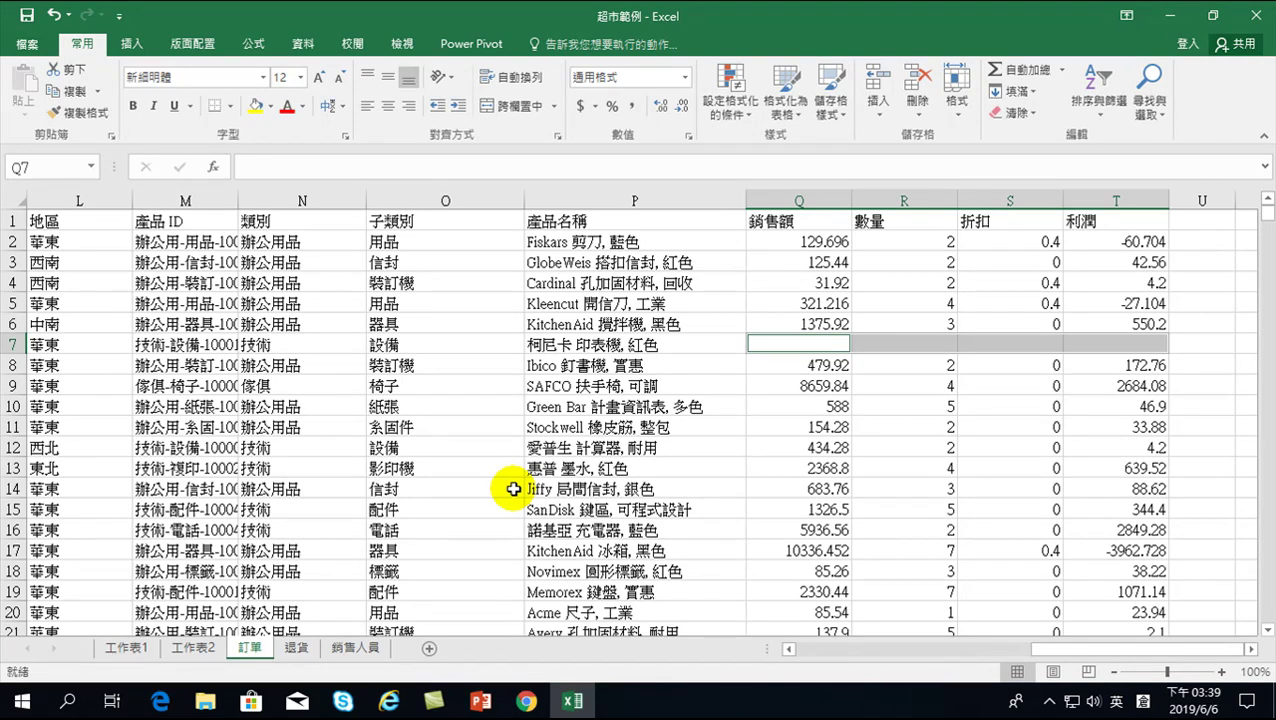
text(0)
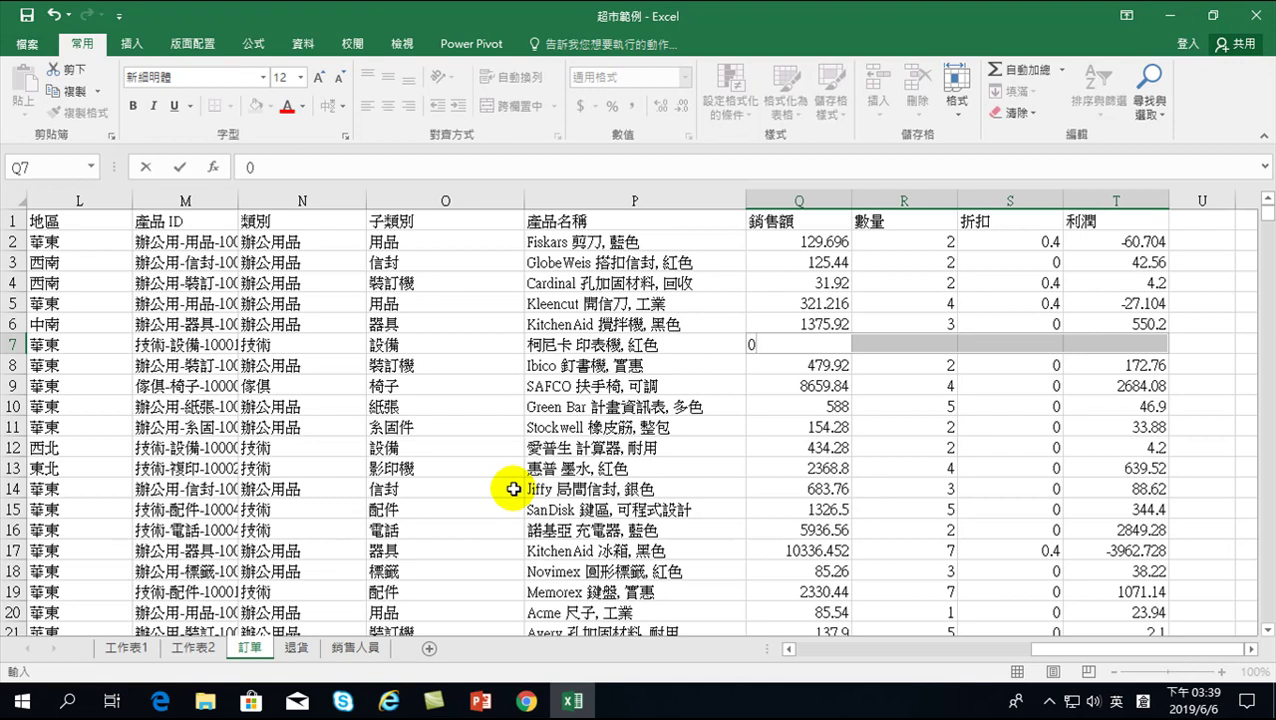
key(ctrl+Return)
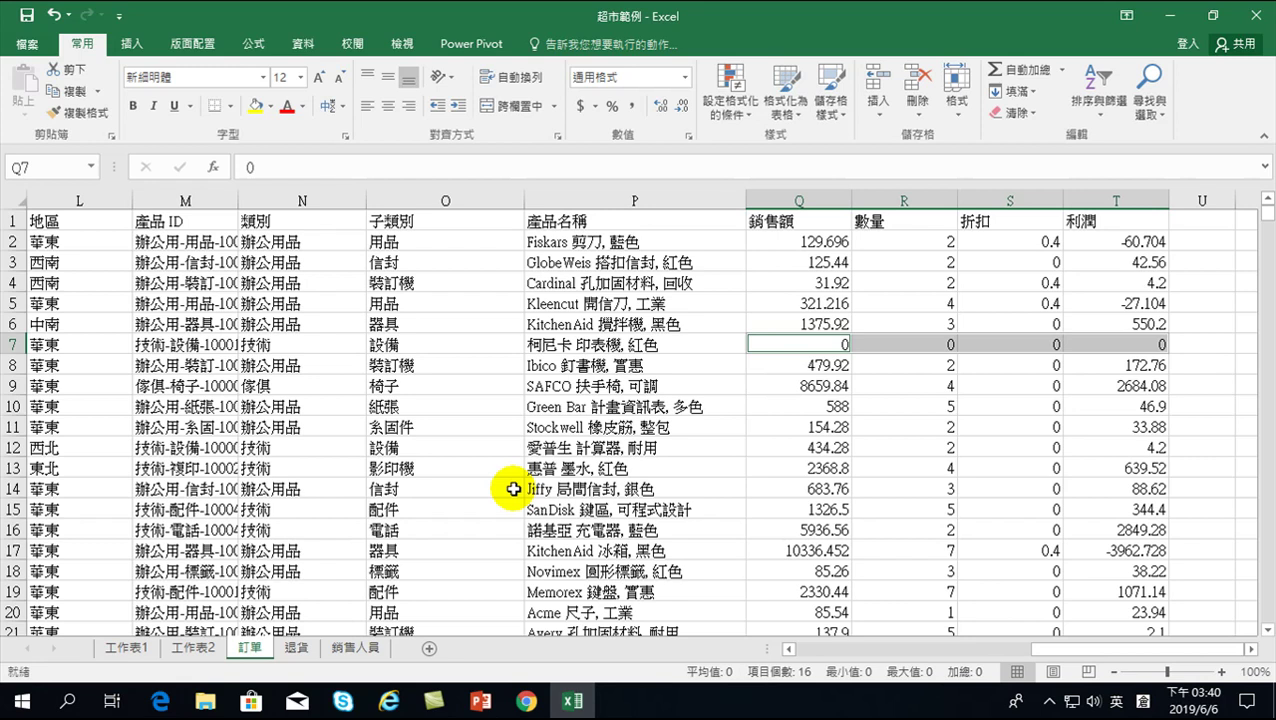
drag(560, 262, 555, 248)
click(625, 276)
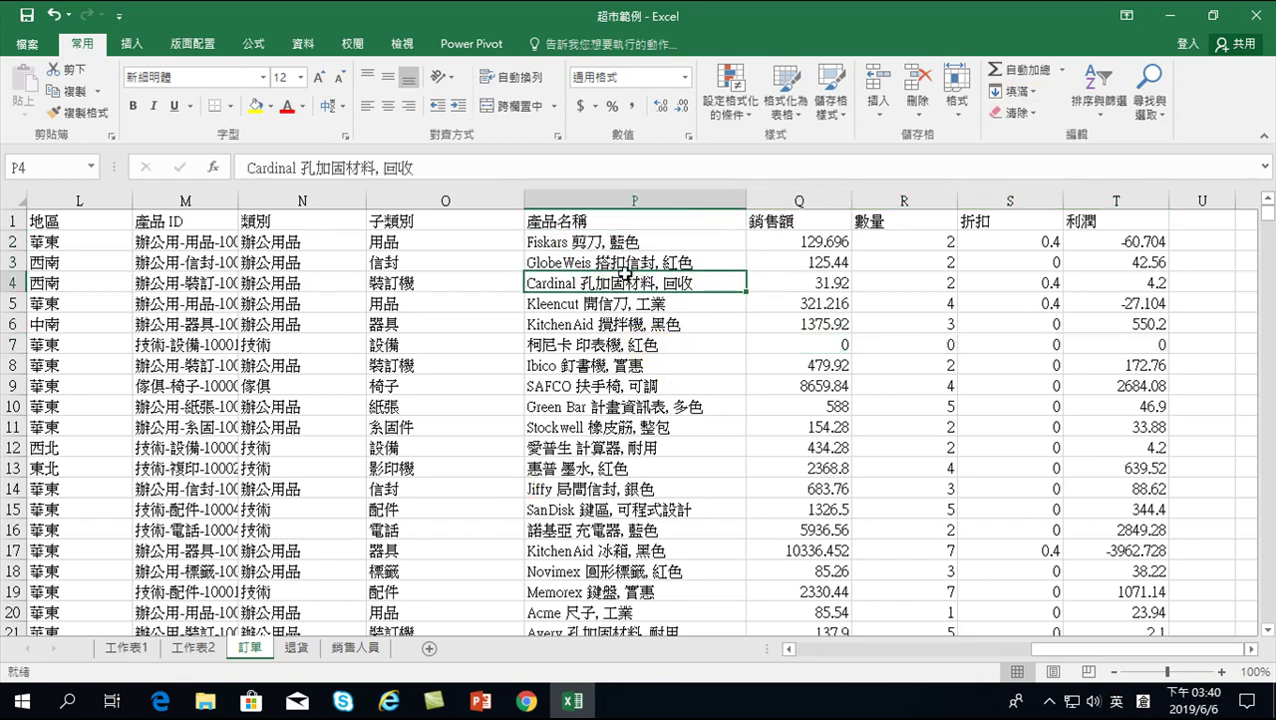
click(1150, 100)
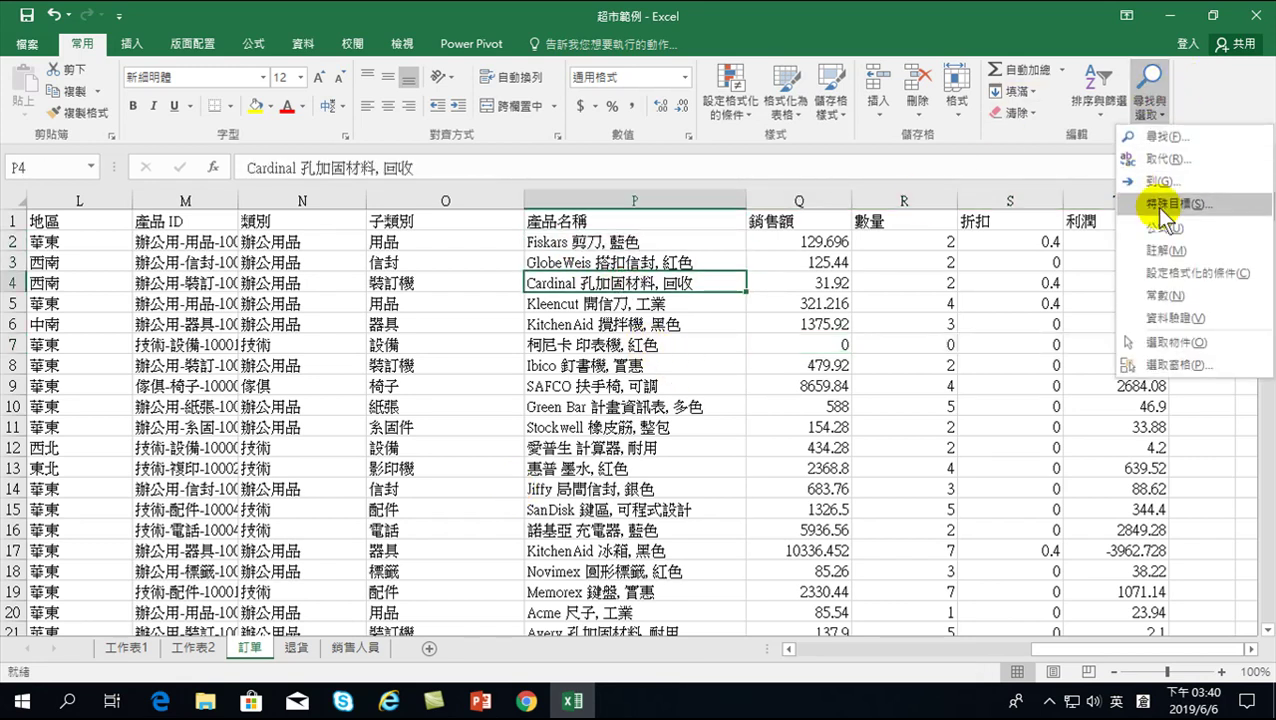
click(1162, 137)
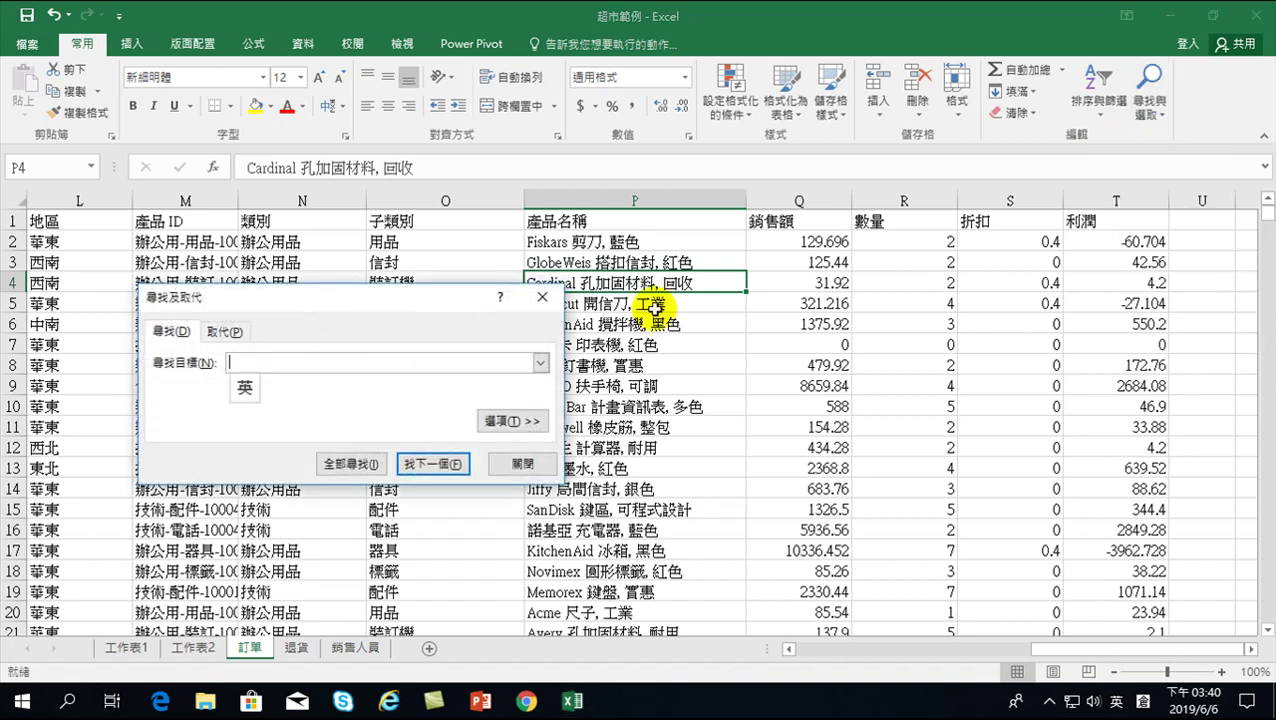
click(251, 362)
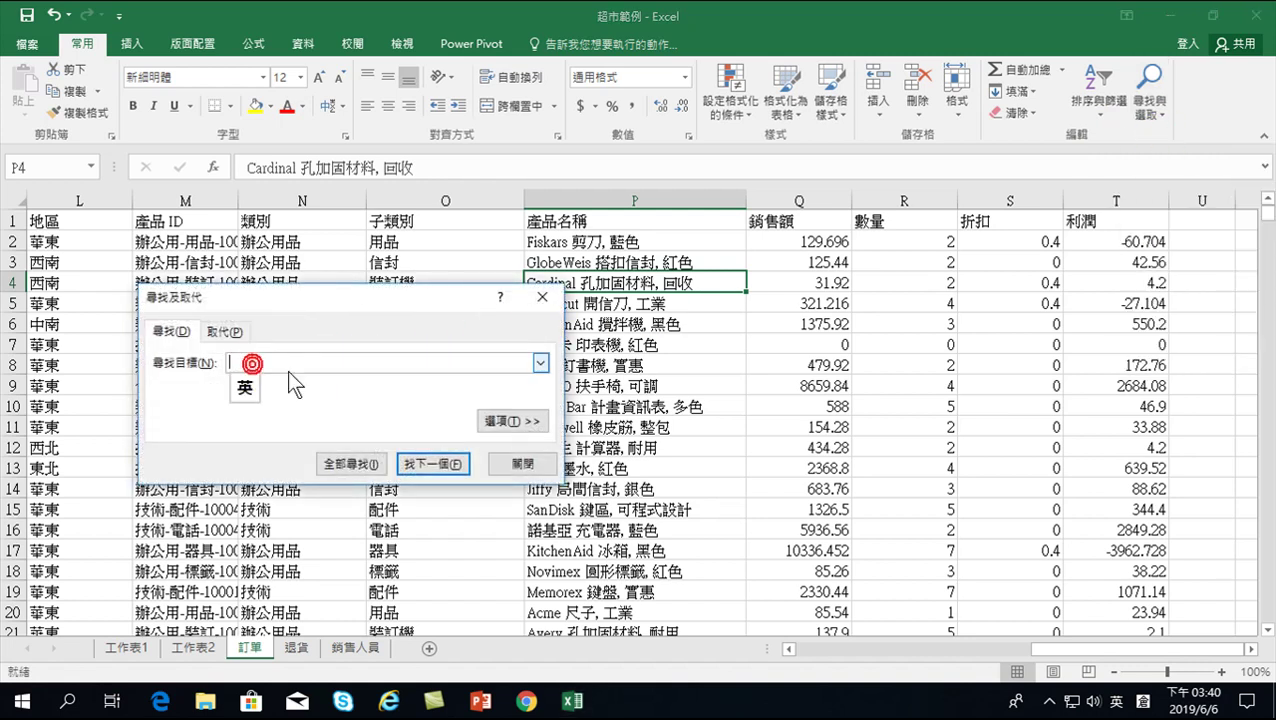
click(433, 463)
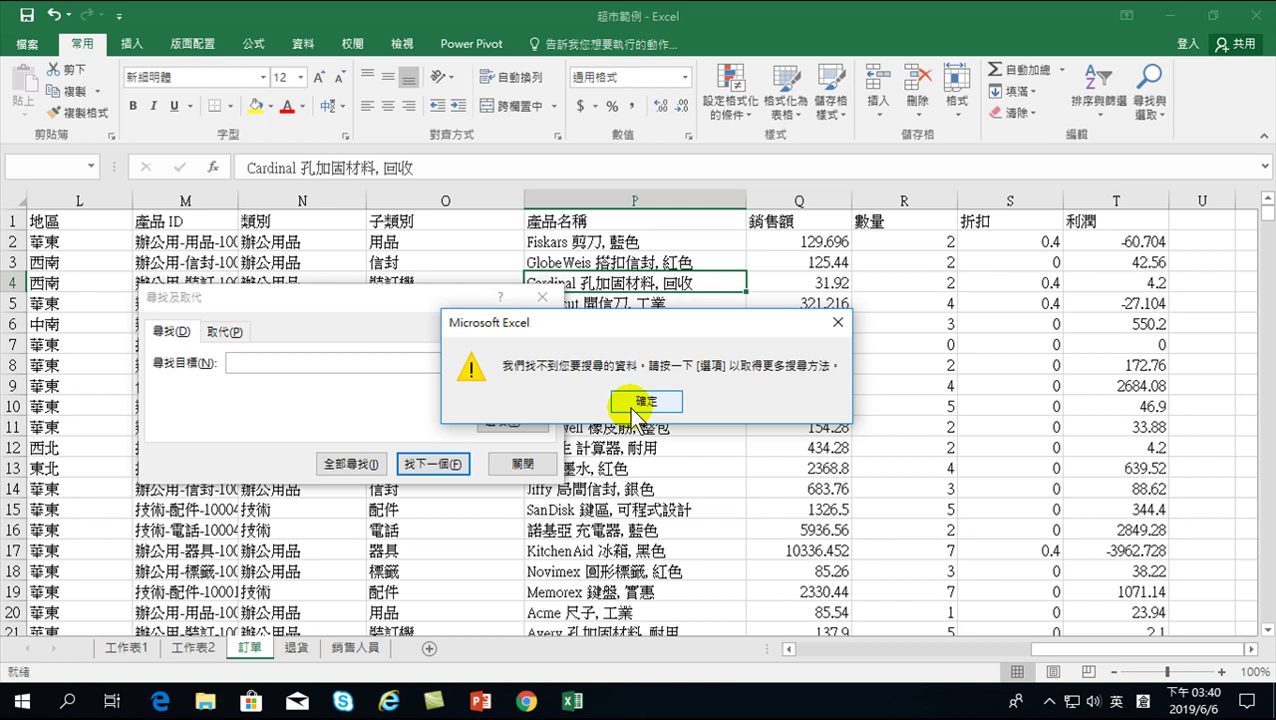
click(671, 396)
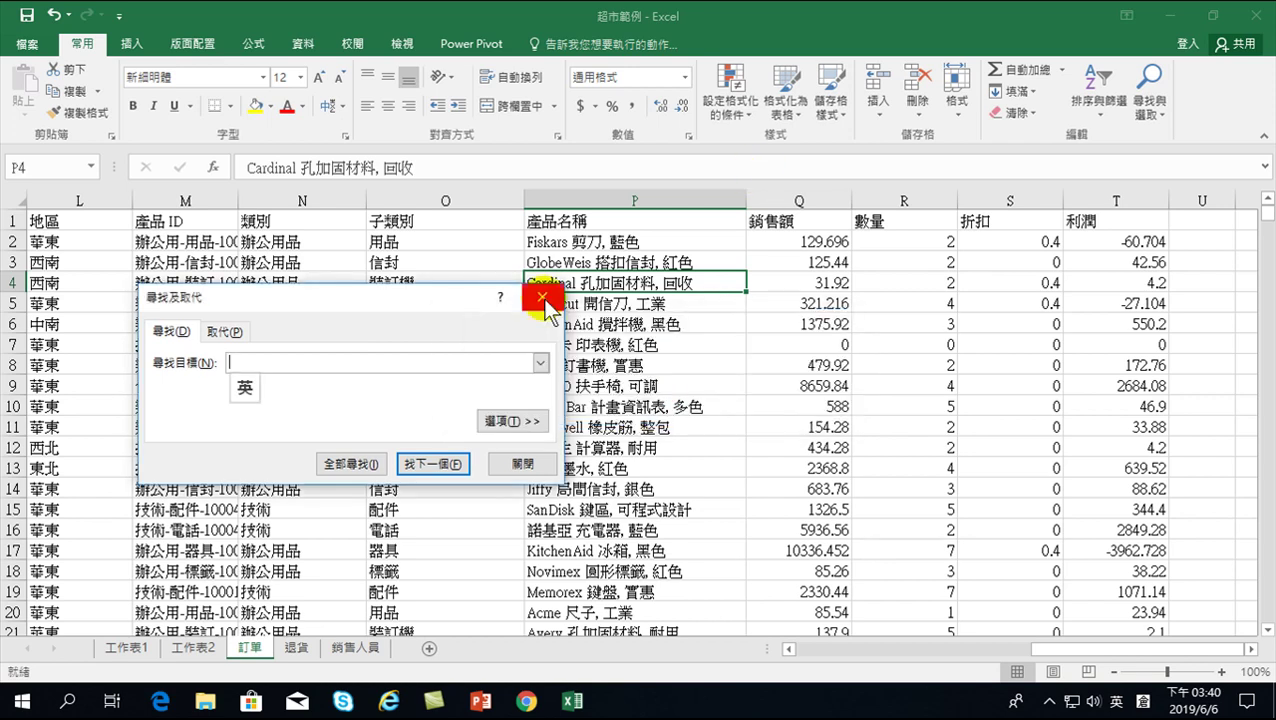
click(545, 299)
click(1151, 88)
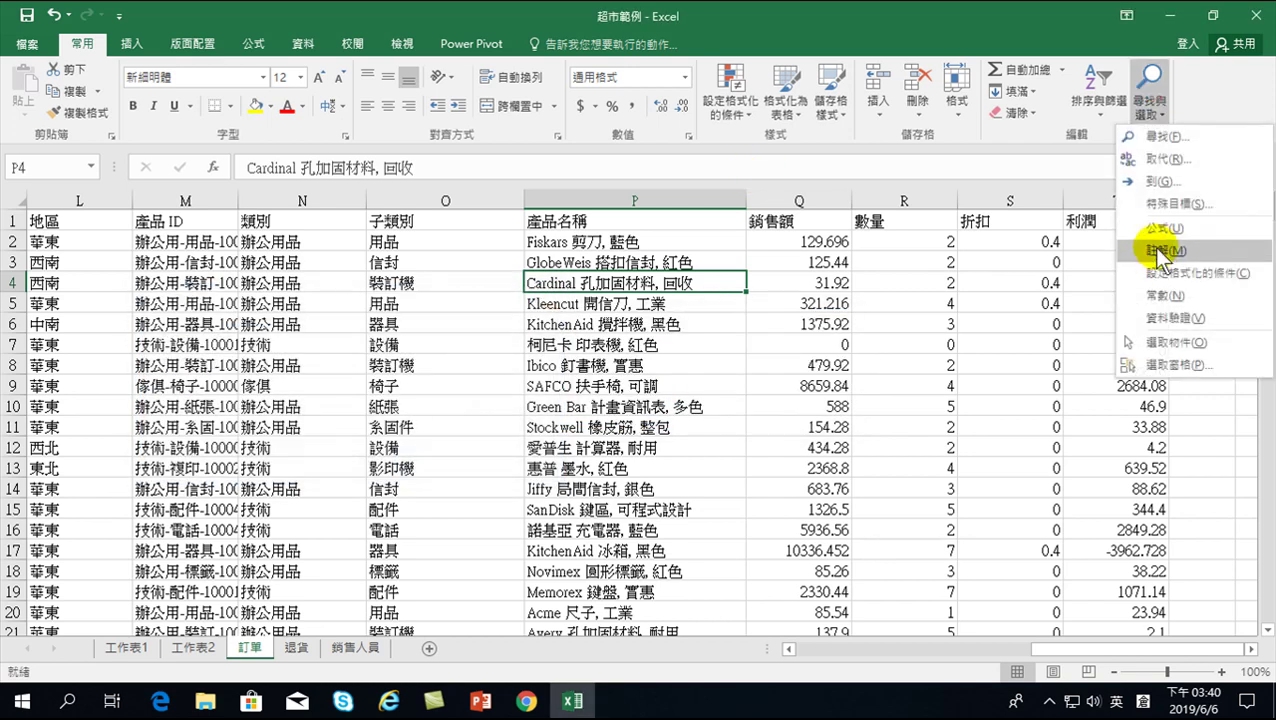
click(1160, 203)
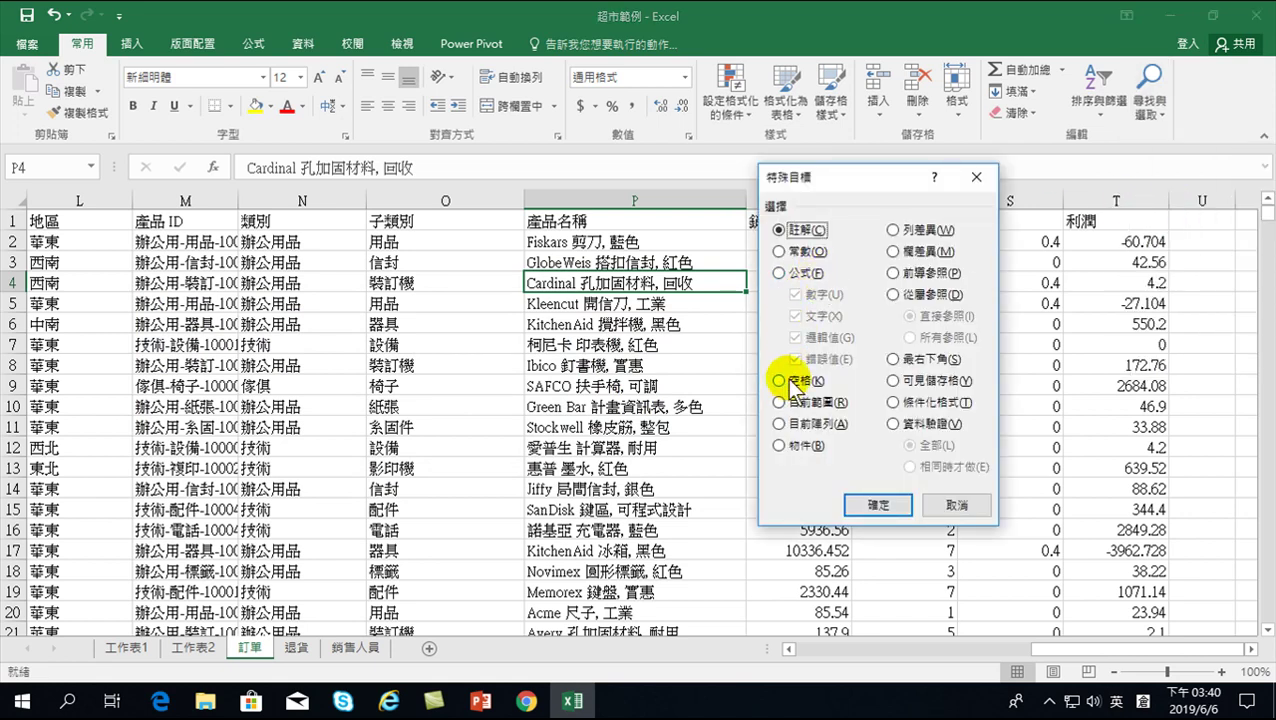
click(955, 505)
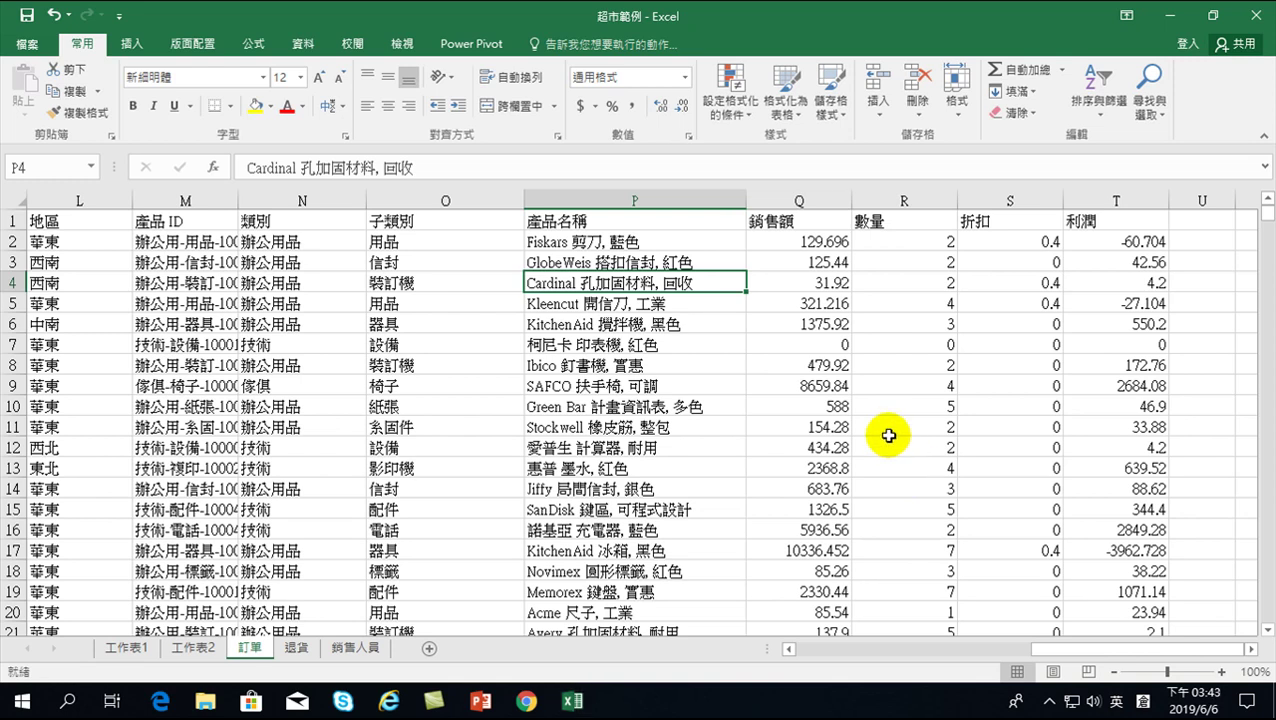
Delete sheets 工作表2 and 工作表1, leaving only 訂單, 退貨 and 銷售人員.
right_click(199, 645)
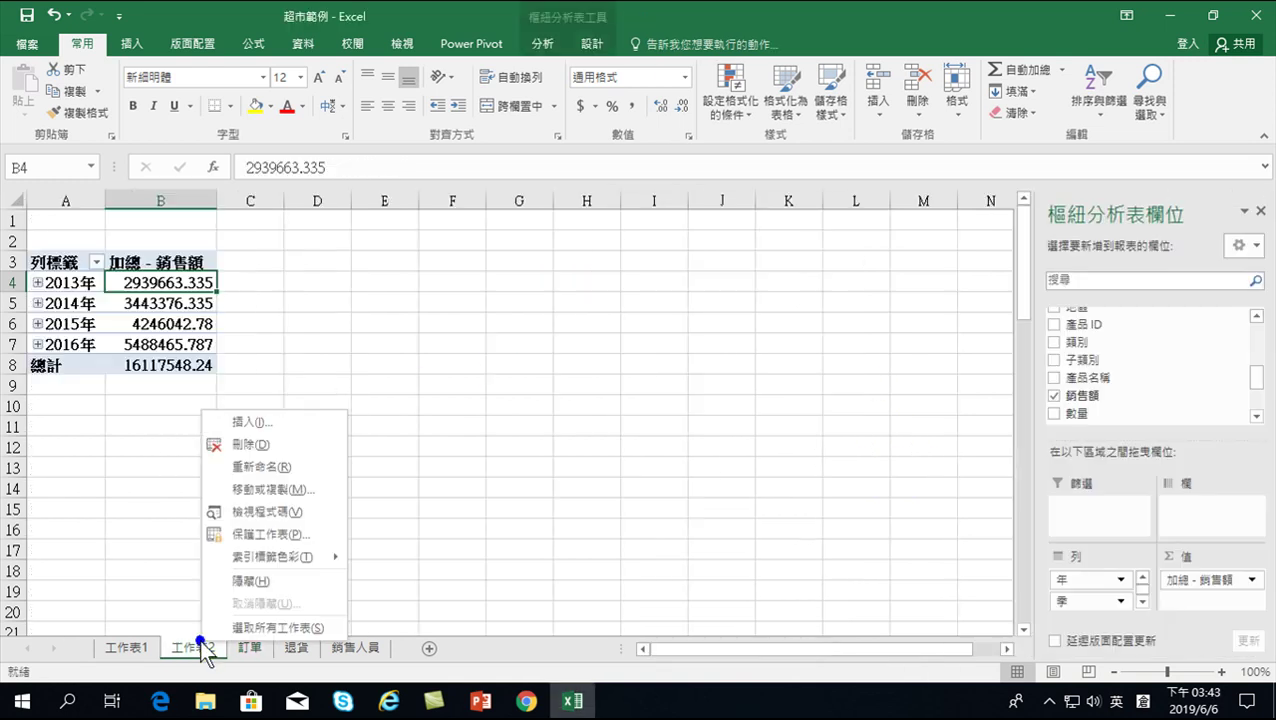
click(250, 443)
click(594, 410)
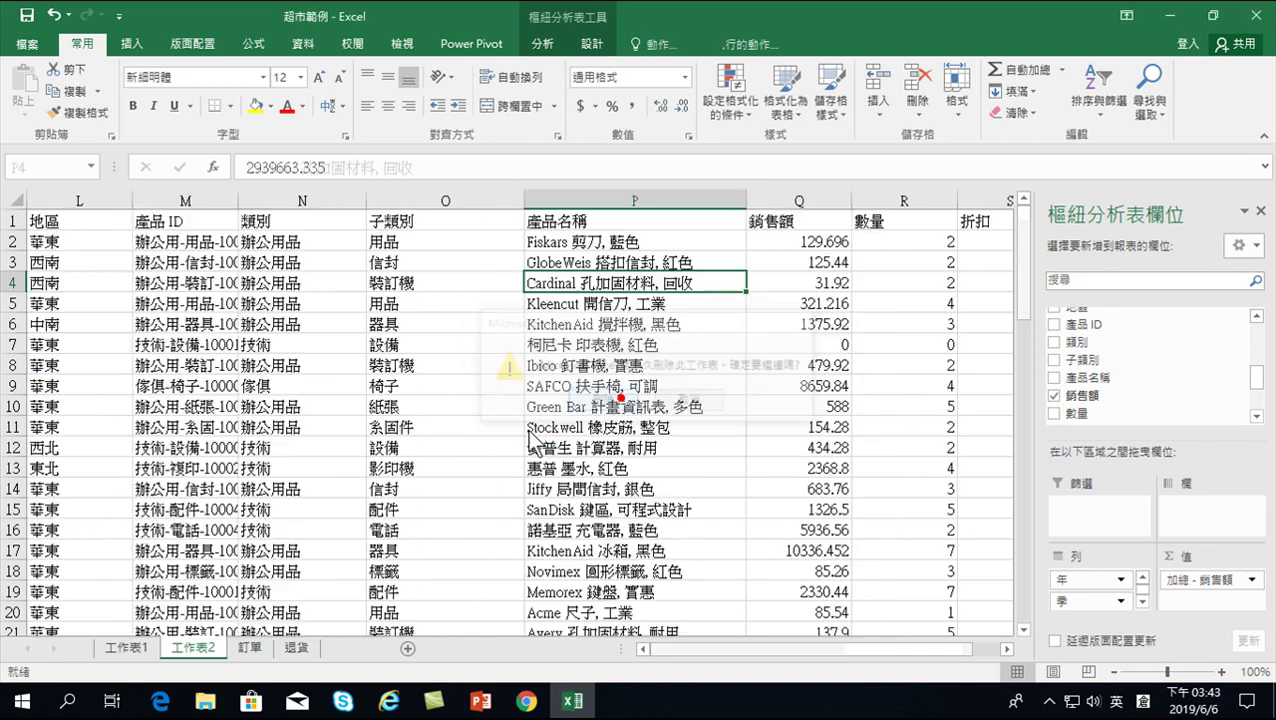
right_click(143, 648)
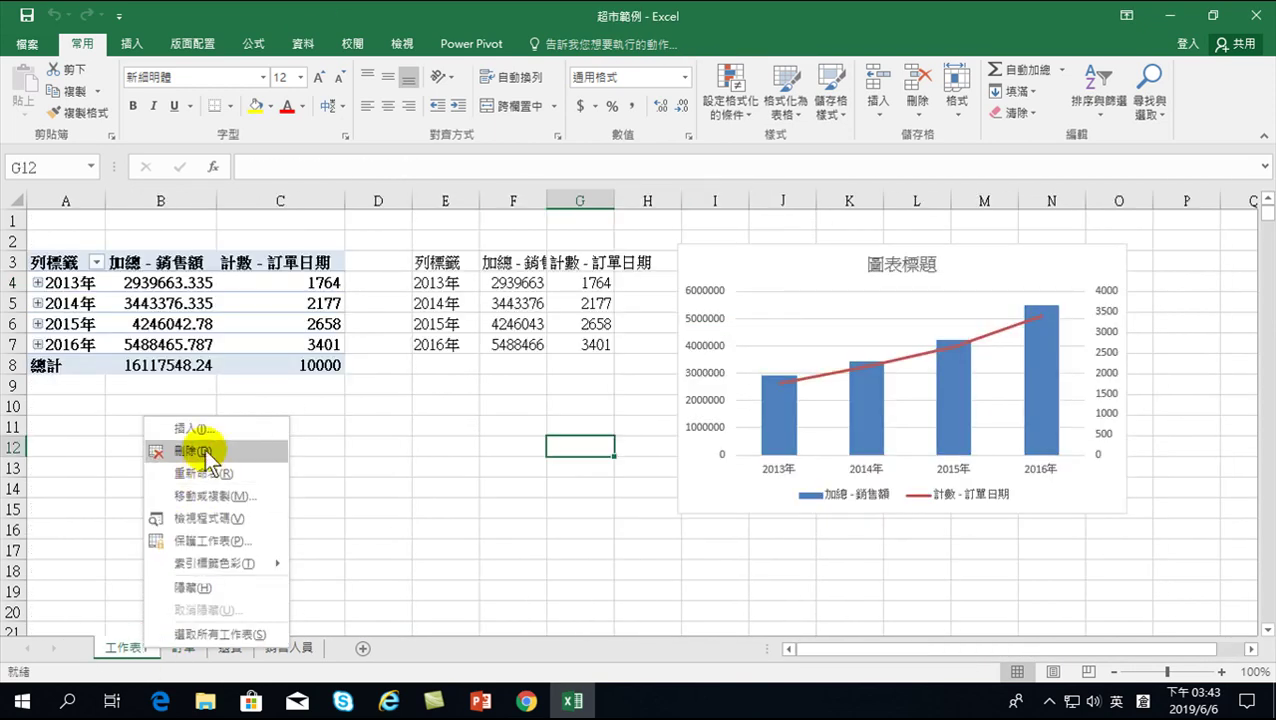
click(284, 448)
click(600, 403)
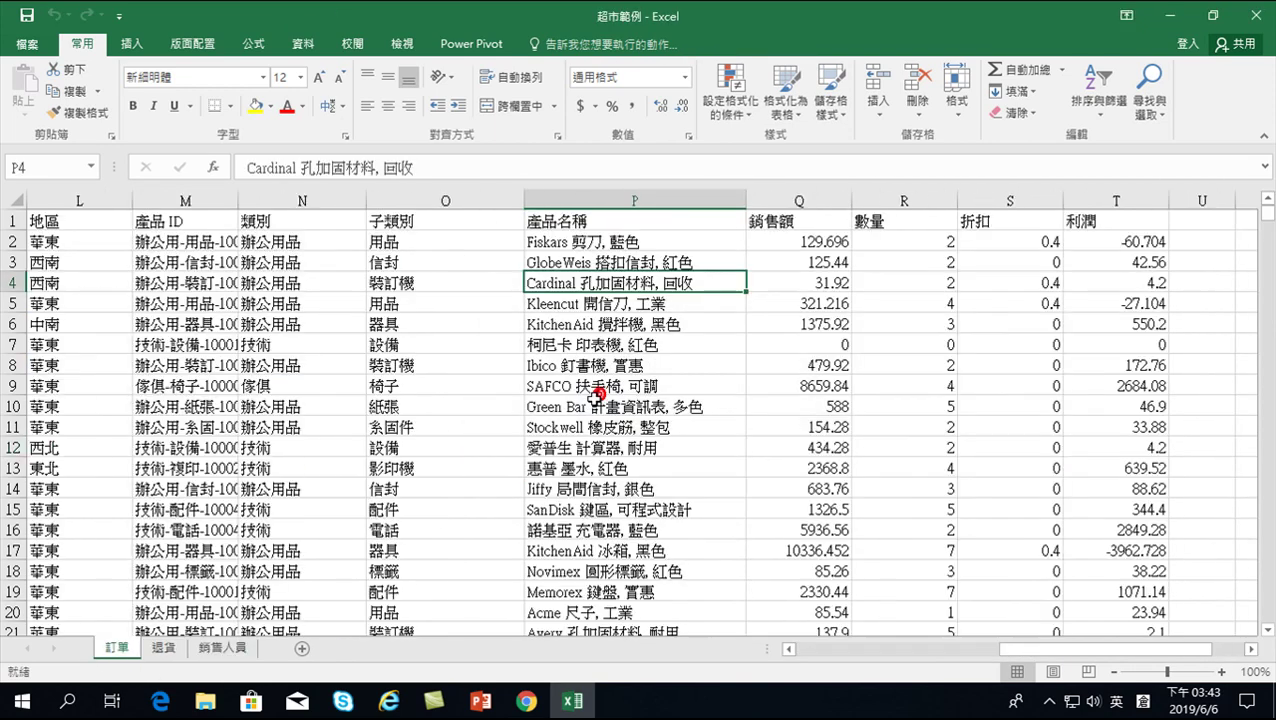
click(430, 306)
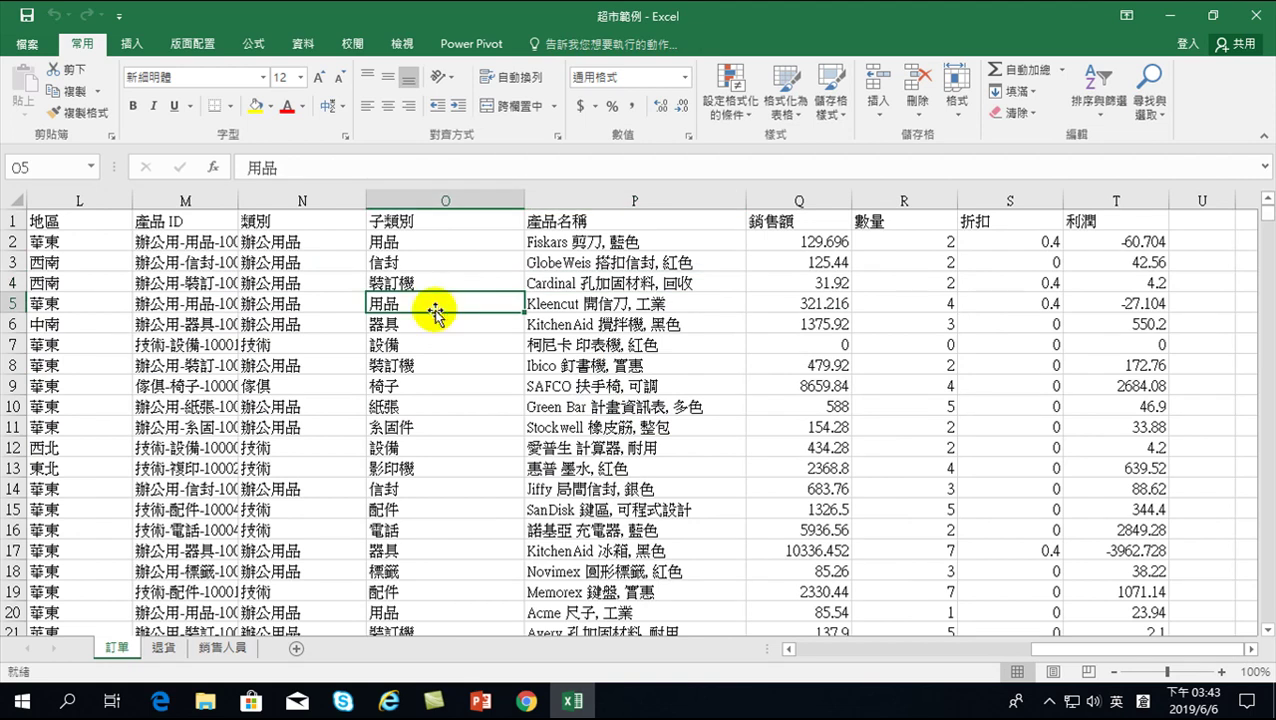
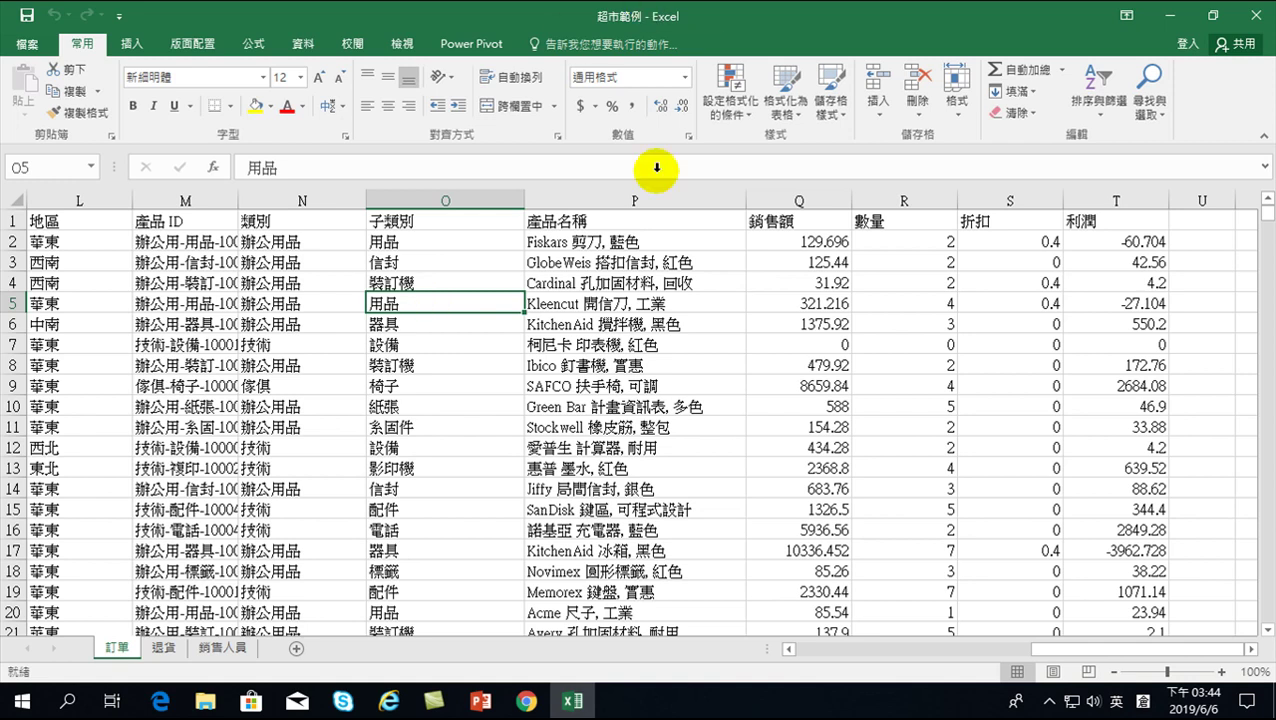
Insert a PivotTable from the order data on a new worksheet.
click(572, 258)
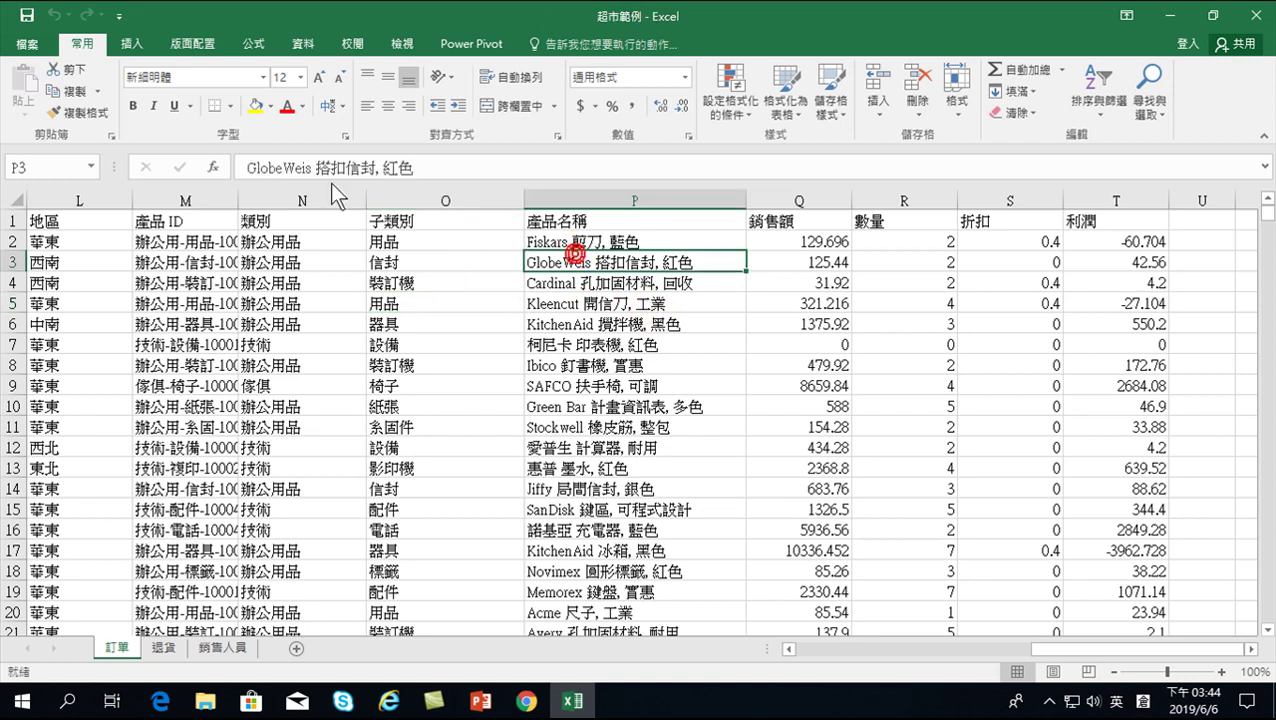
click(128, 46)
click(33, 84)
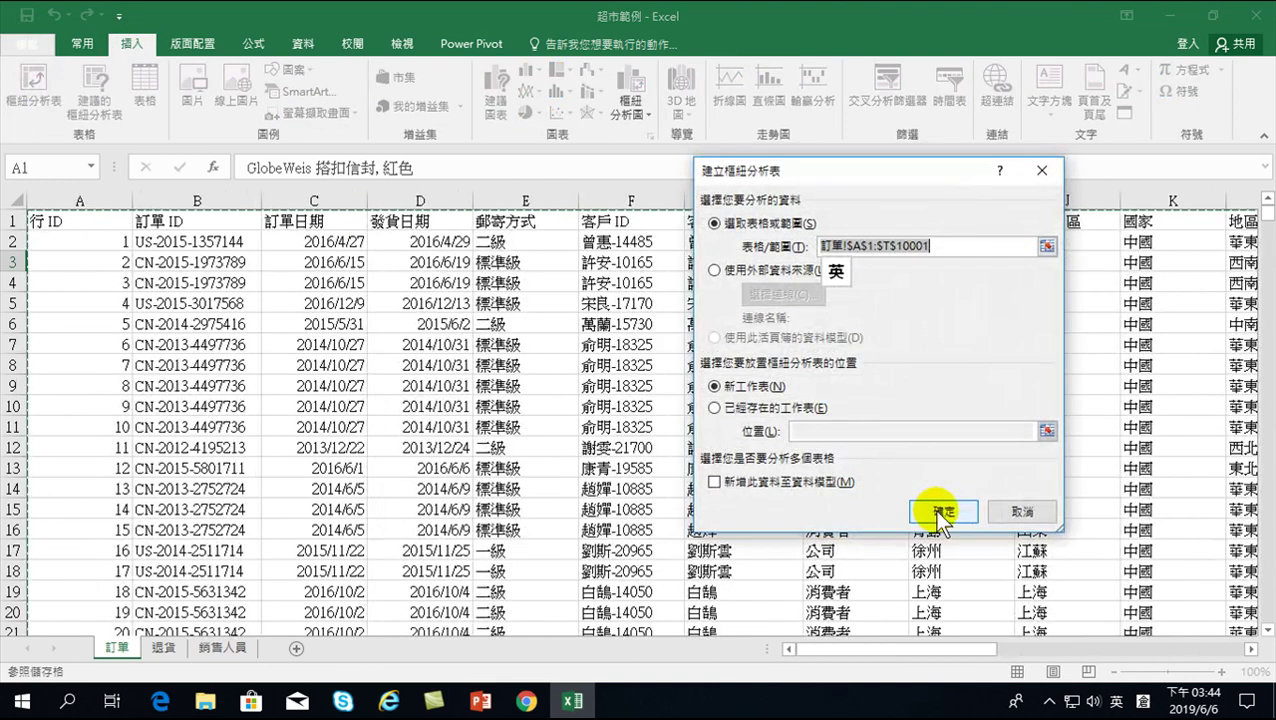
click(940, 512)
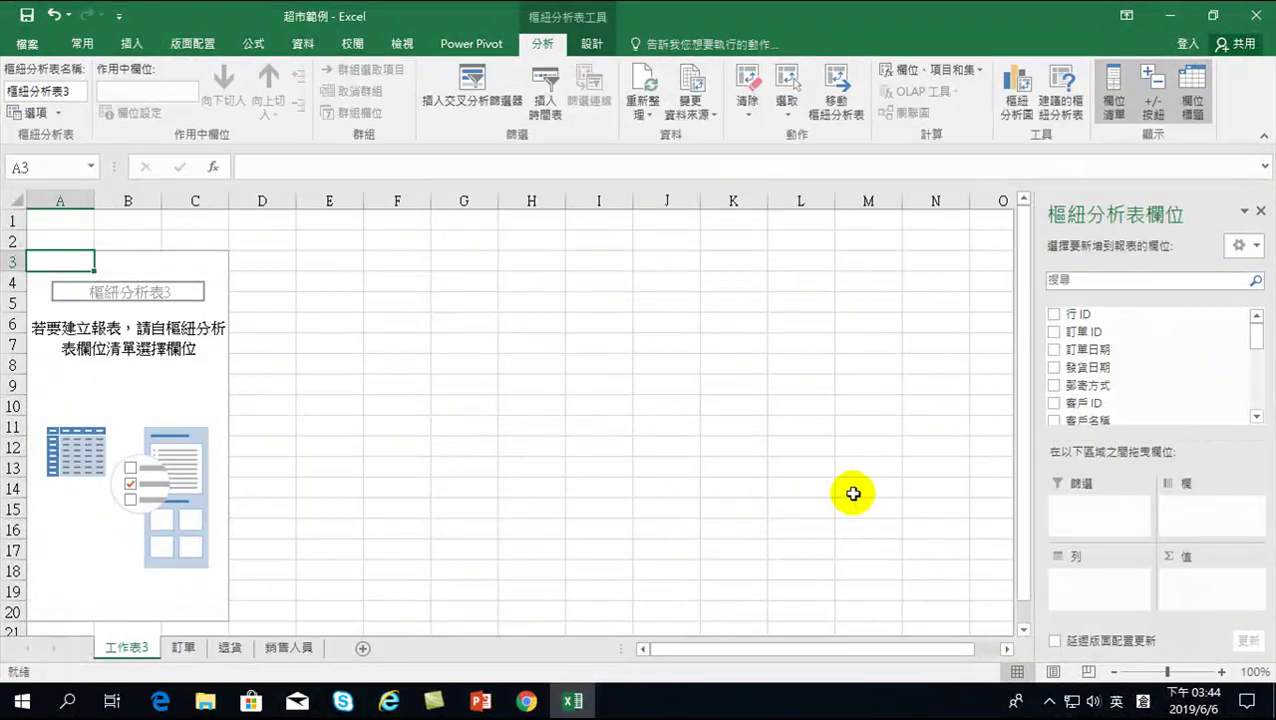
Add 類別 as pivot rows and sum 銷售額 as the values.
scroll(1131, 384, down, 2)
scroll(1127, 388, up, 2)
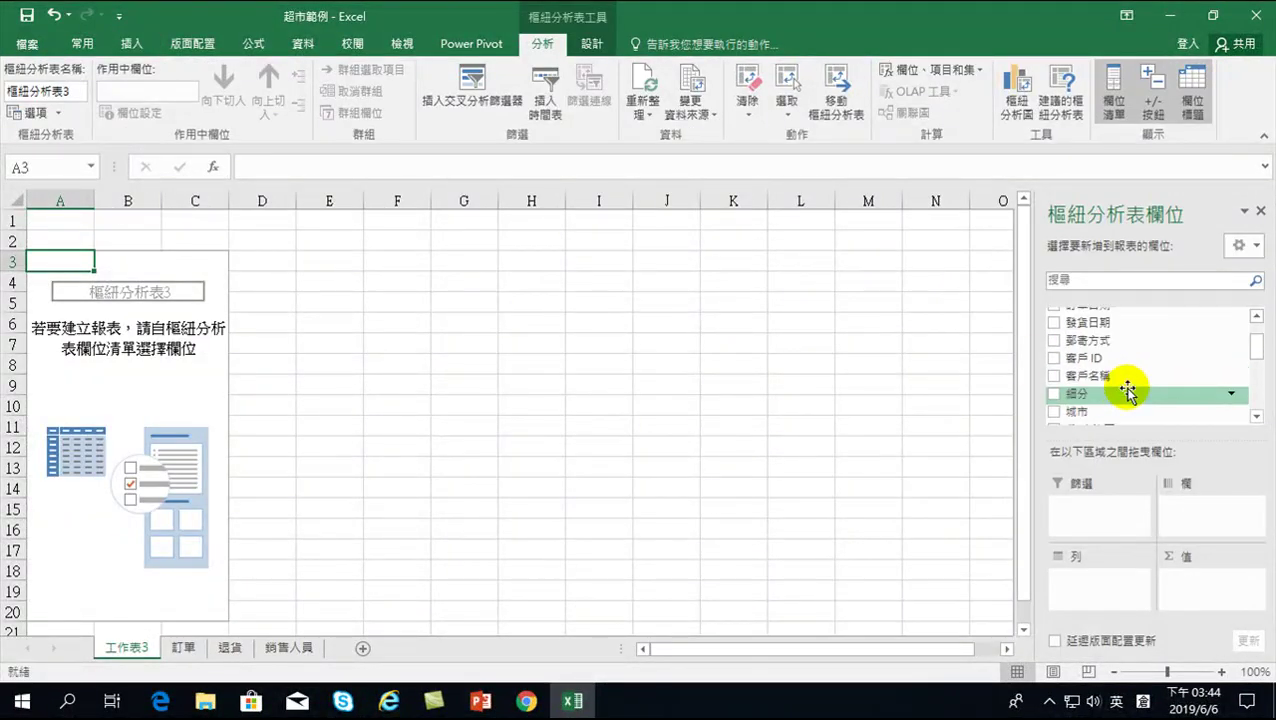
scroll(1127, 388, down, 1)
scroll(1117, 388, down, 1)
scroll(1117, 388, down, 1)
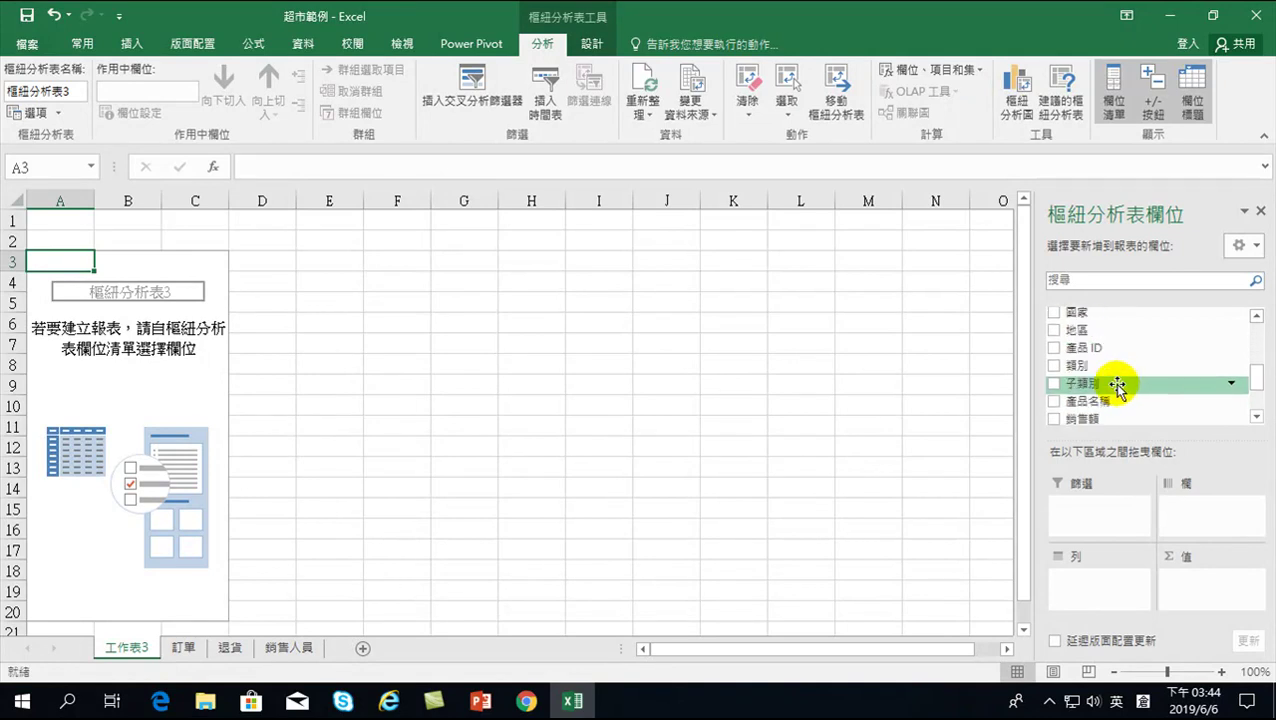
scroll(1110, 402, down, 1)
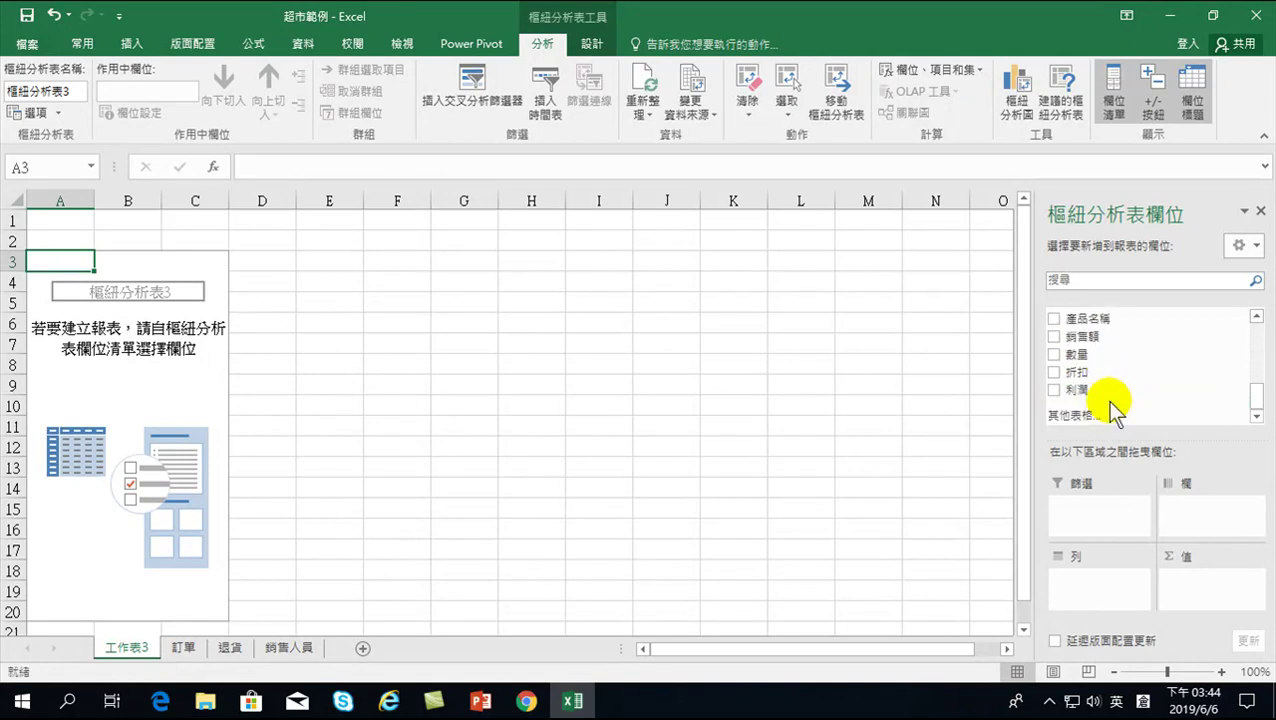
click(1256, 316)
click(1256, 316)
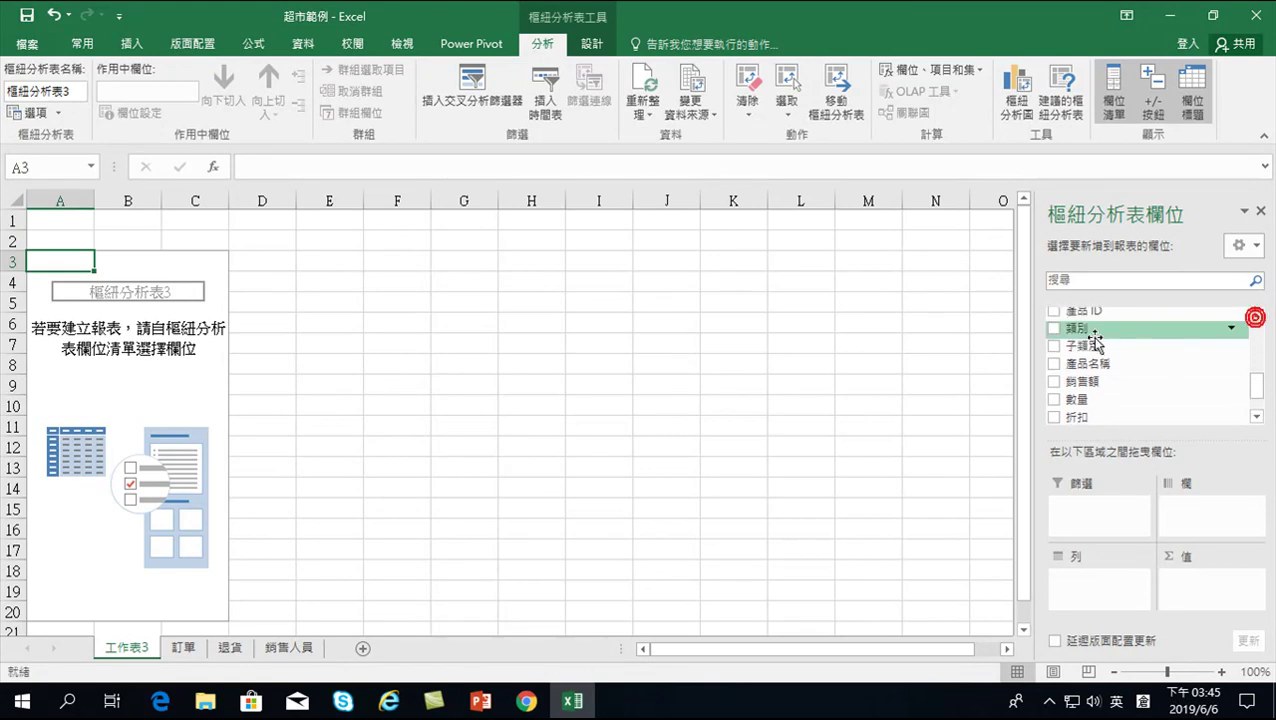
click(1055, 327)
click(1054, 381)
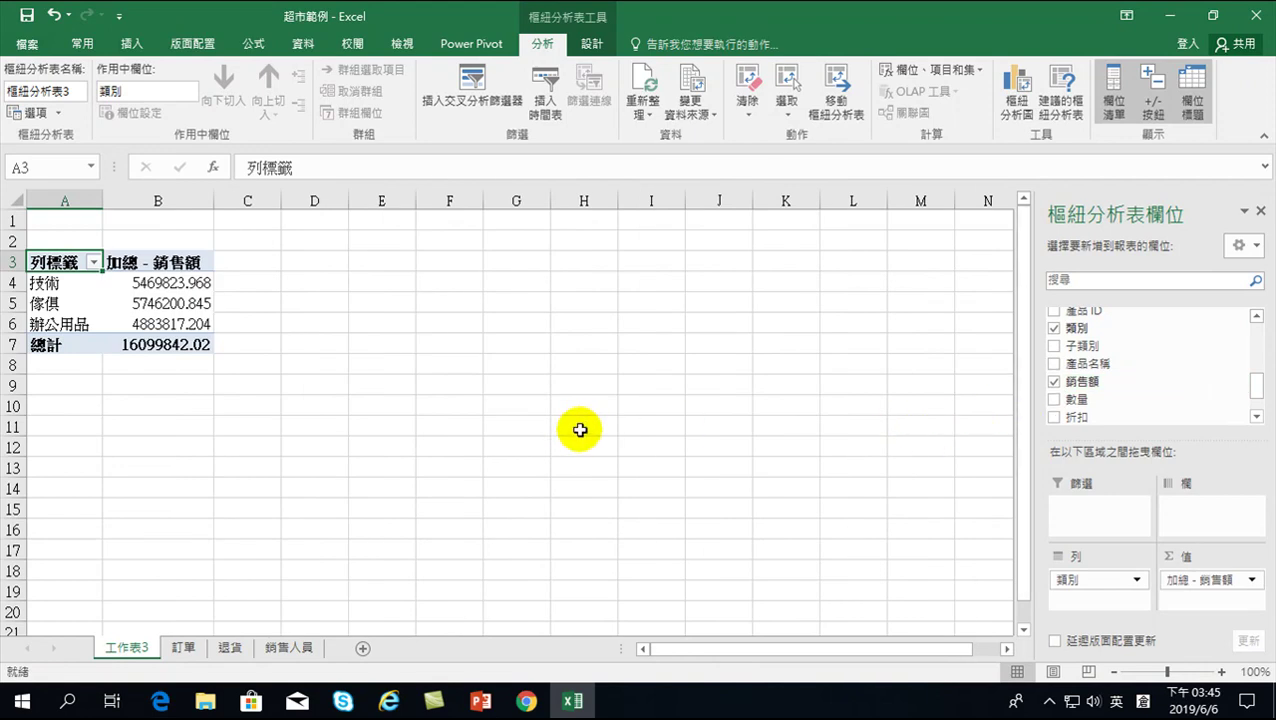
Copy the pivot table cells and paste them as values only at D3.
drag(62, 261, 116, 320)
right_click(135, 281)
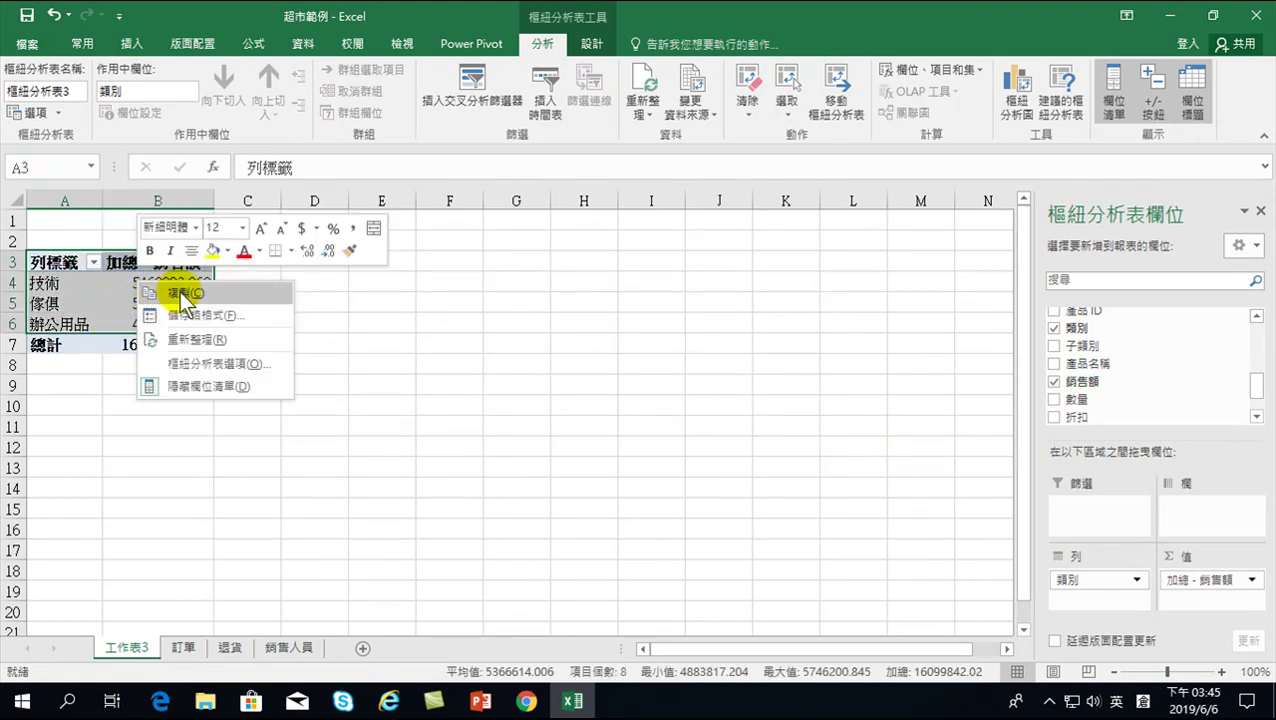
click(180, 292)
right_click(309, 261)
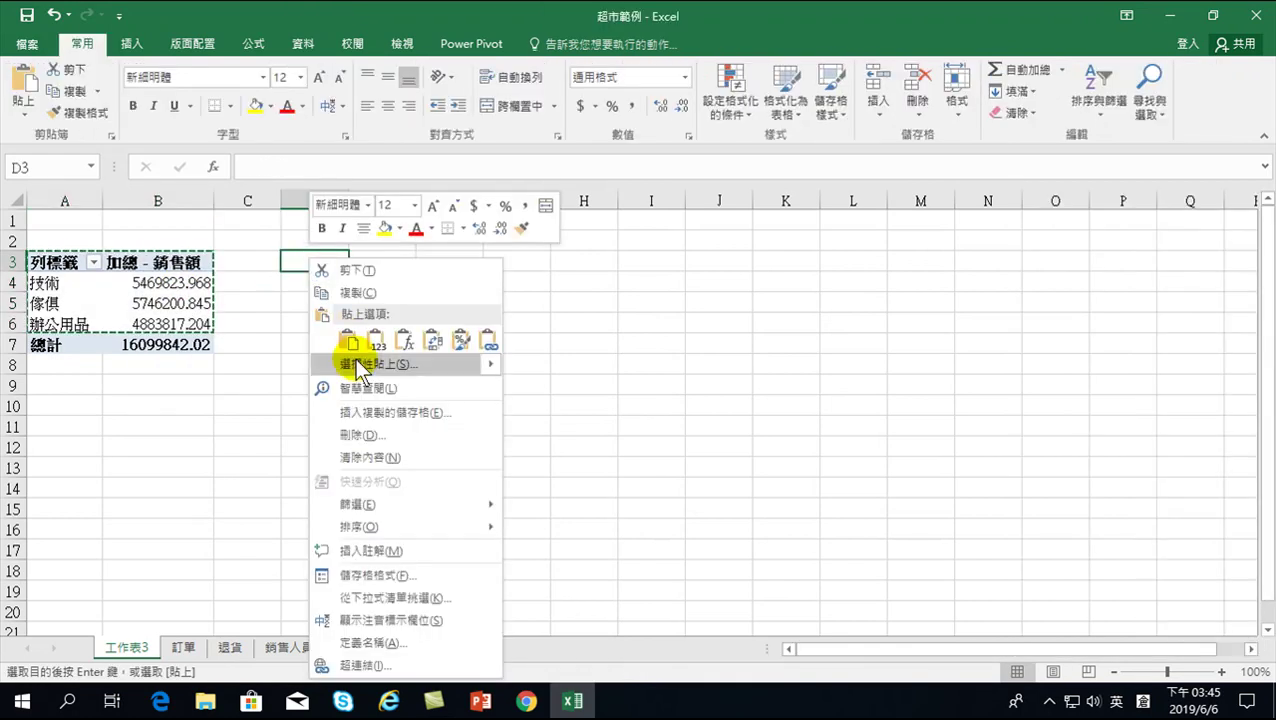
click(356, 363)
click(216, 277)
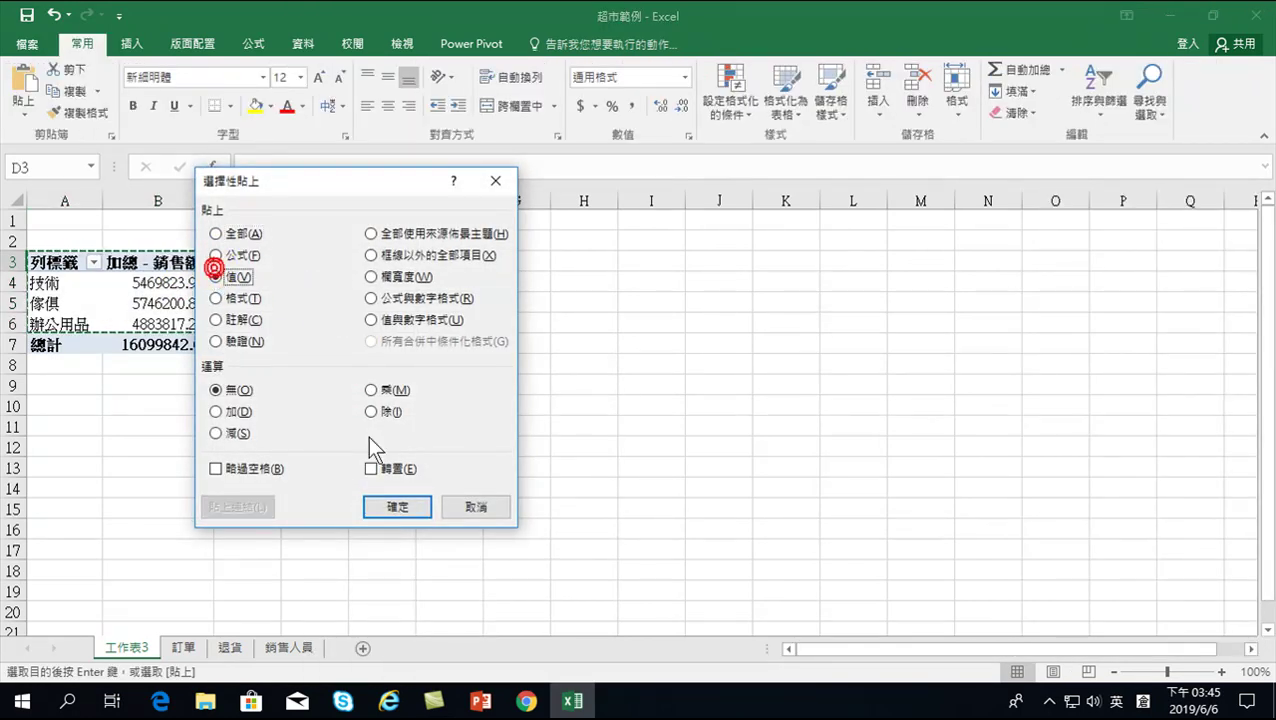
click(395, 509)
Check the pasted category labels against the 訂單 sheet's order IDs, then return to 工作表3.
click(640, 281)
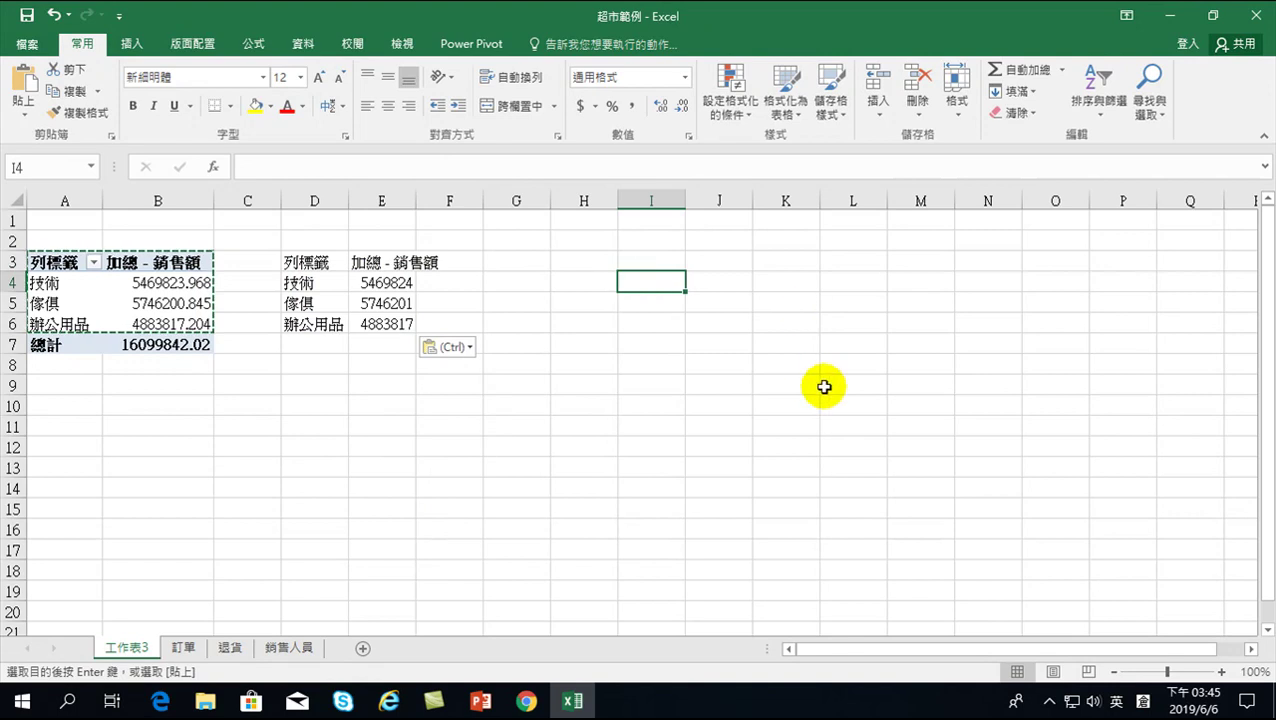
mouse_move(300, 262)
mouse_down()
mouse_move(315, 307)
mouse_move(384, 311)
mouse_up()
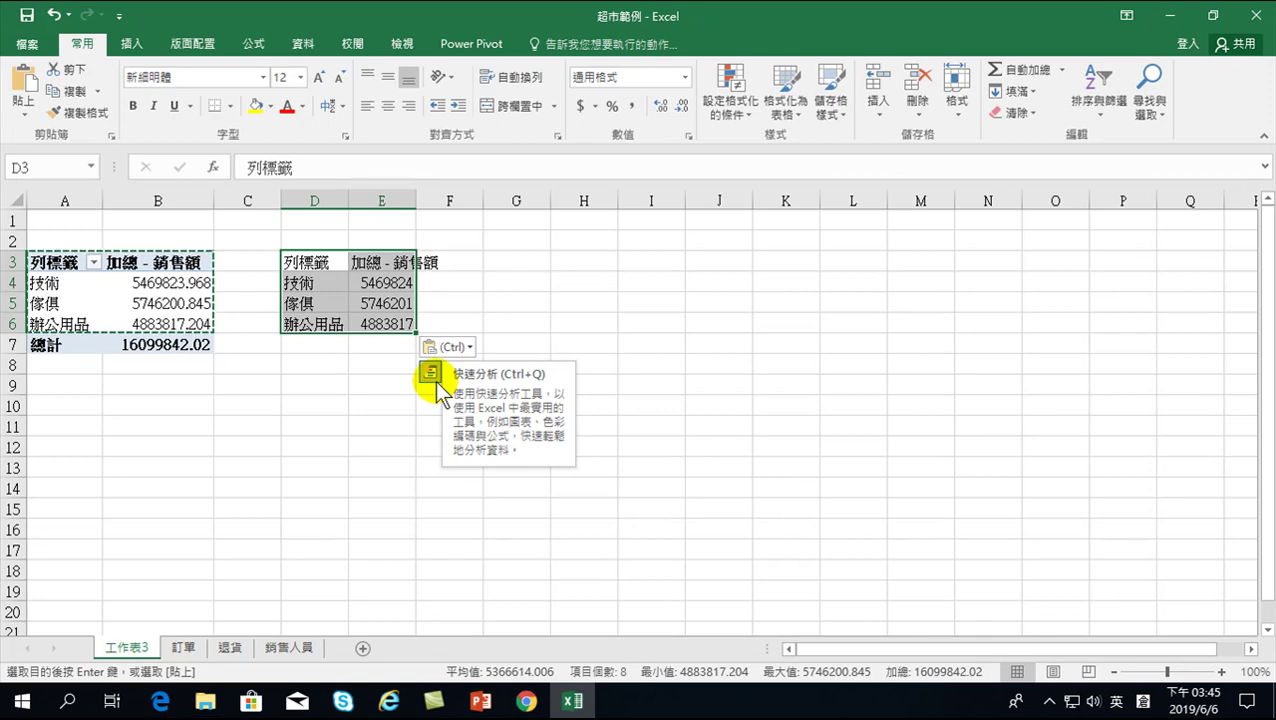
click(185, 648)
mouse_move(201, 219)
mouse_down()
mouse_move(201, 287)
mouse_move(313, 365)
mouse_up()
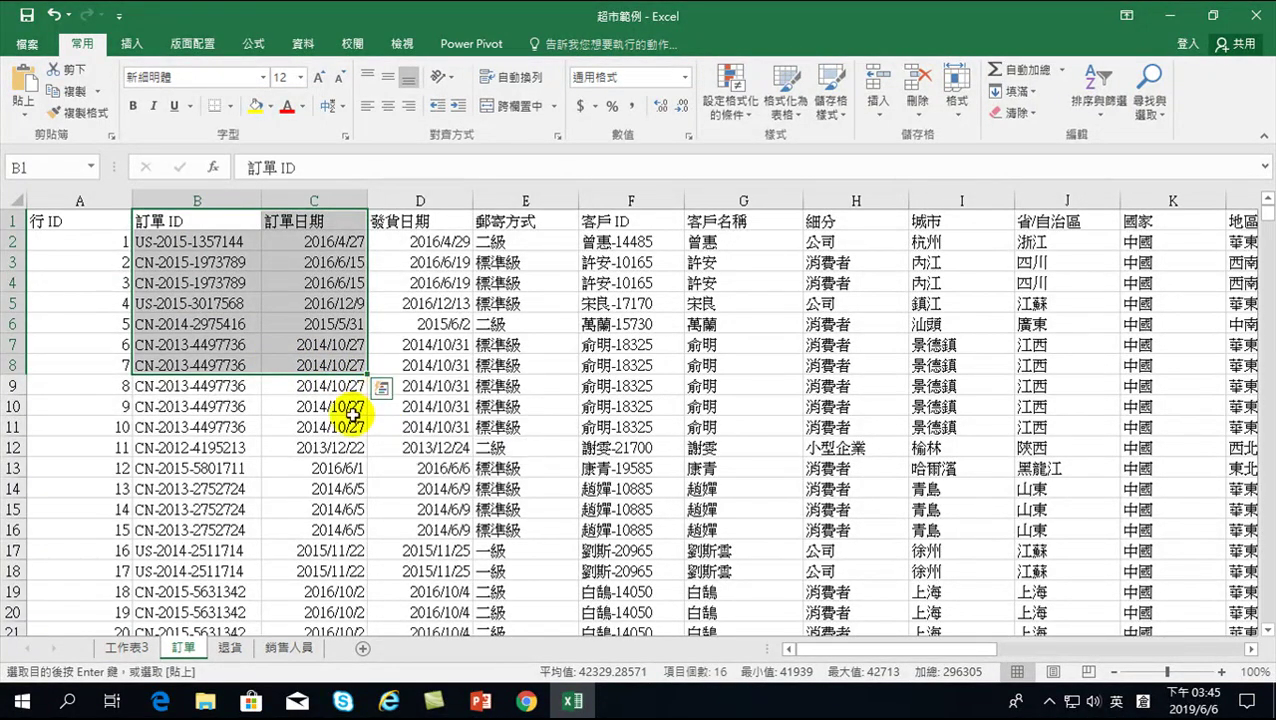
click(133, 648)
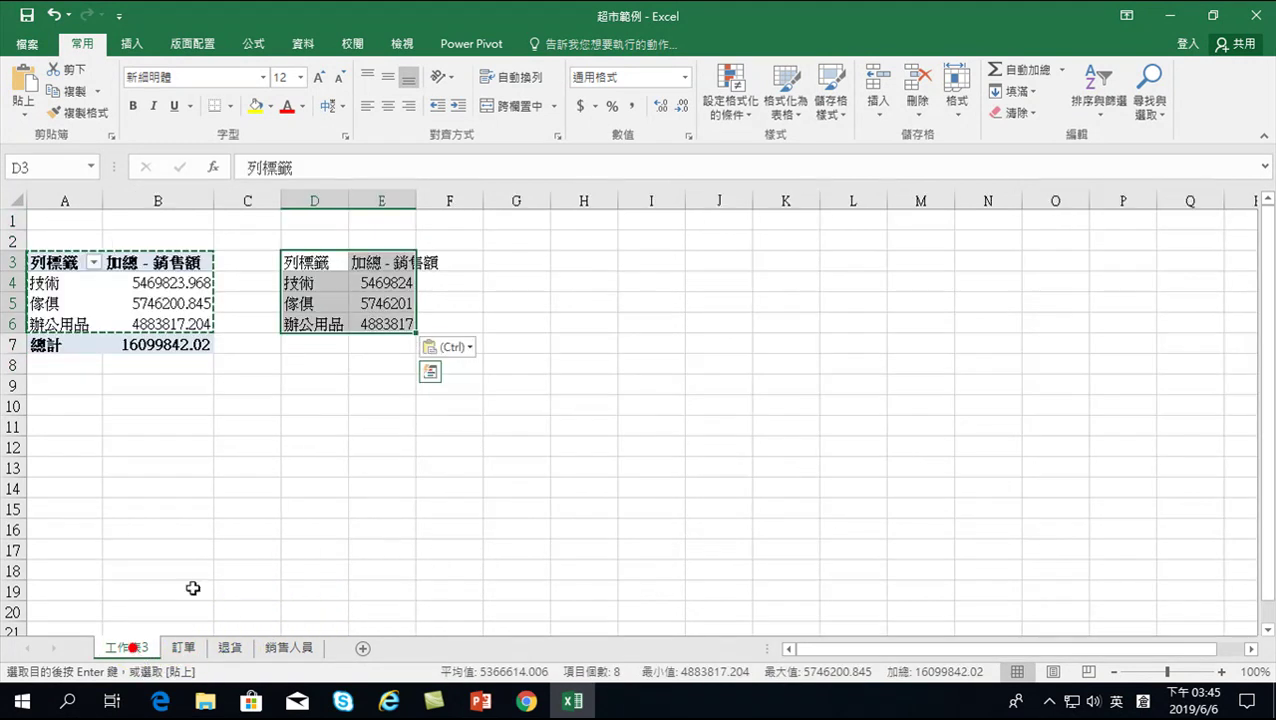
Widen columns E and D so the full sales values and category names show.
click(431, 372)
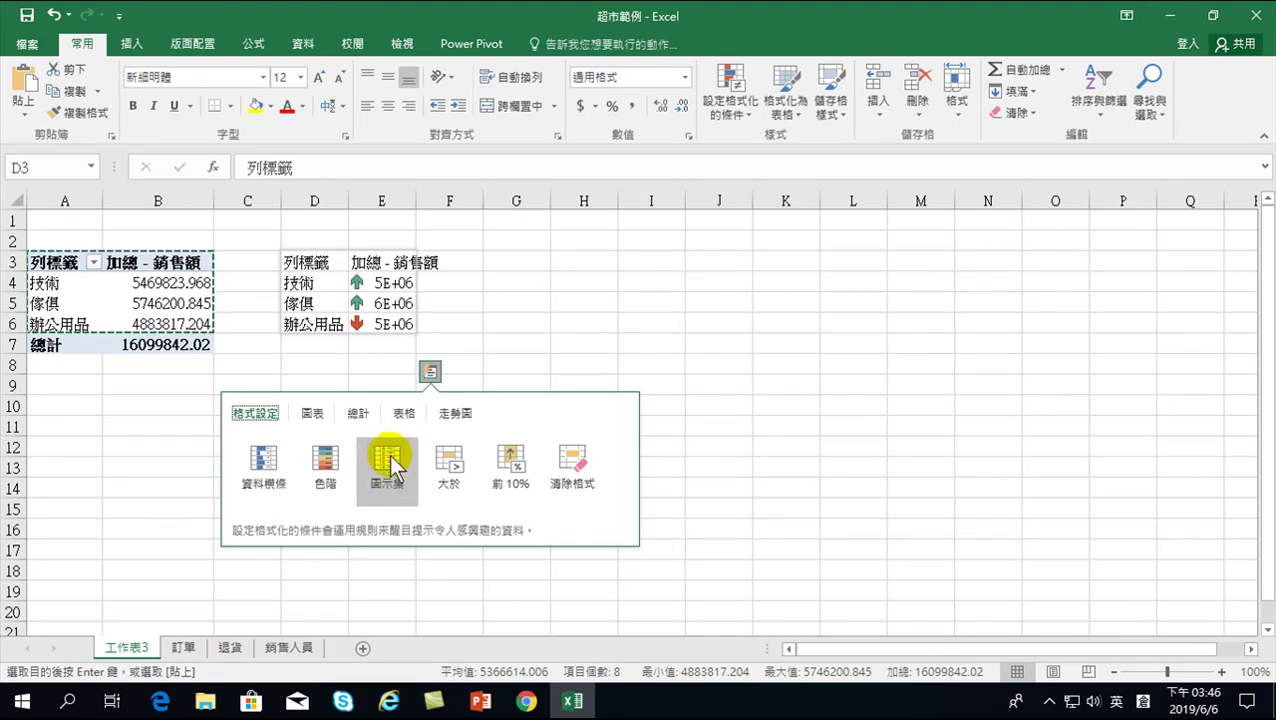
drag(416, 201, 463, 203)
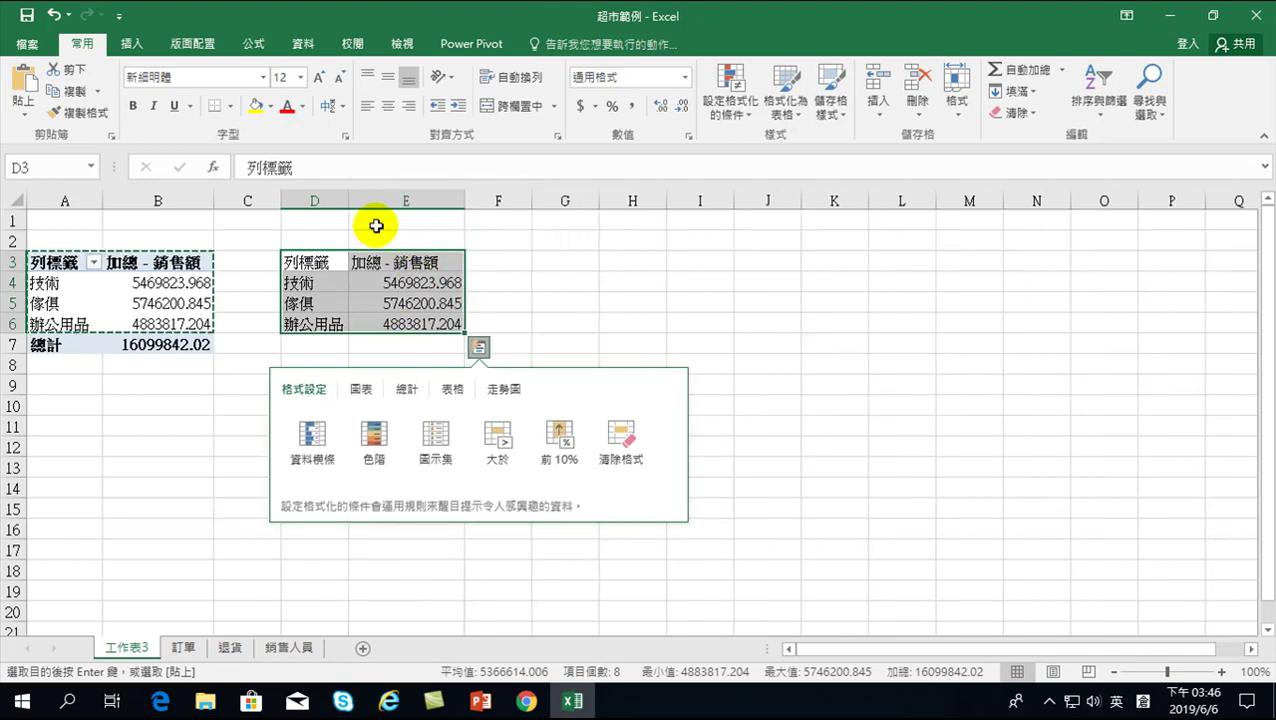
drag(348, 201, 375, 201)
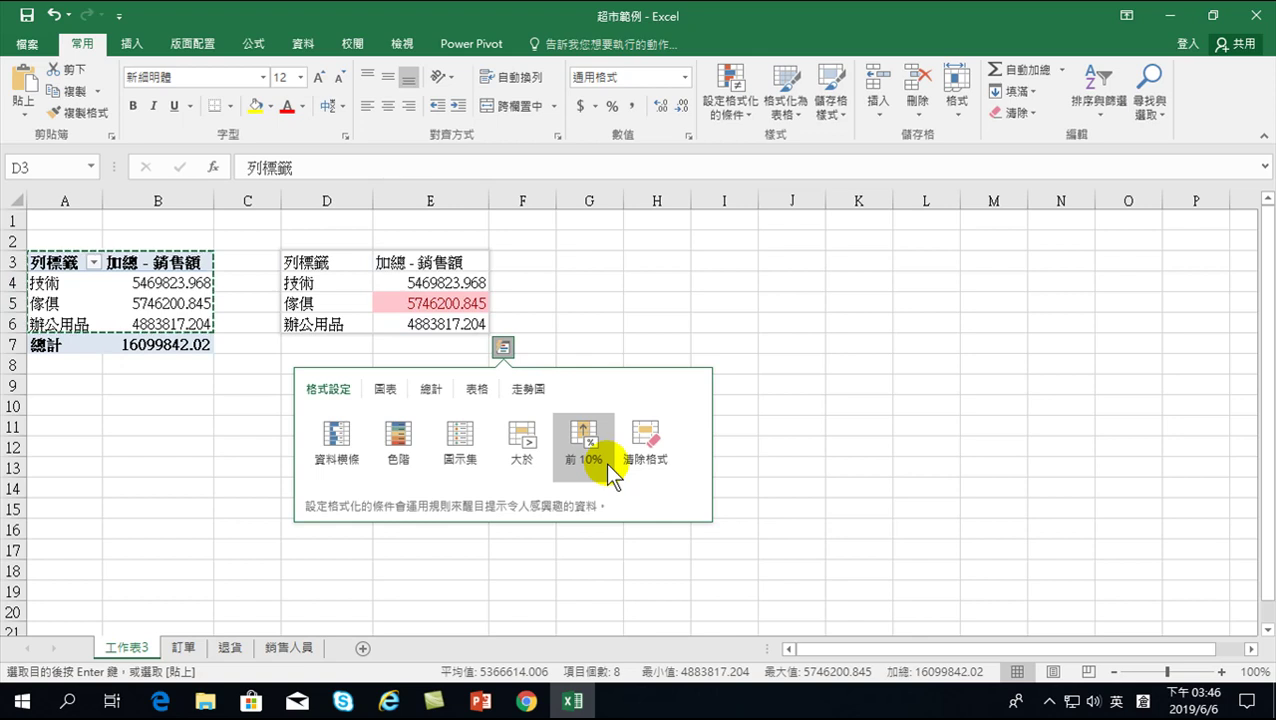
Insert a clustered column chart of the D3:E6 sales through Quick Analysis.
click(385, 390)
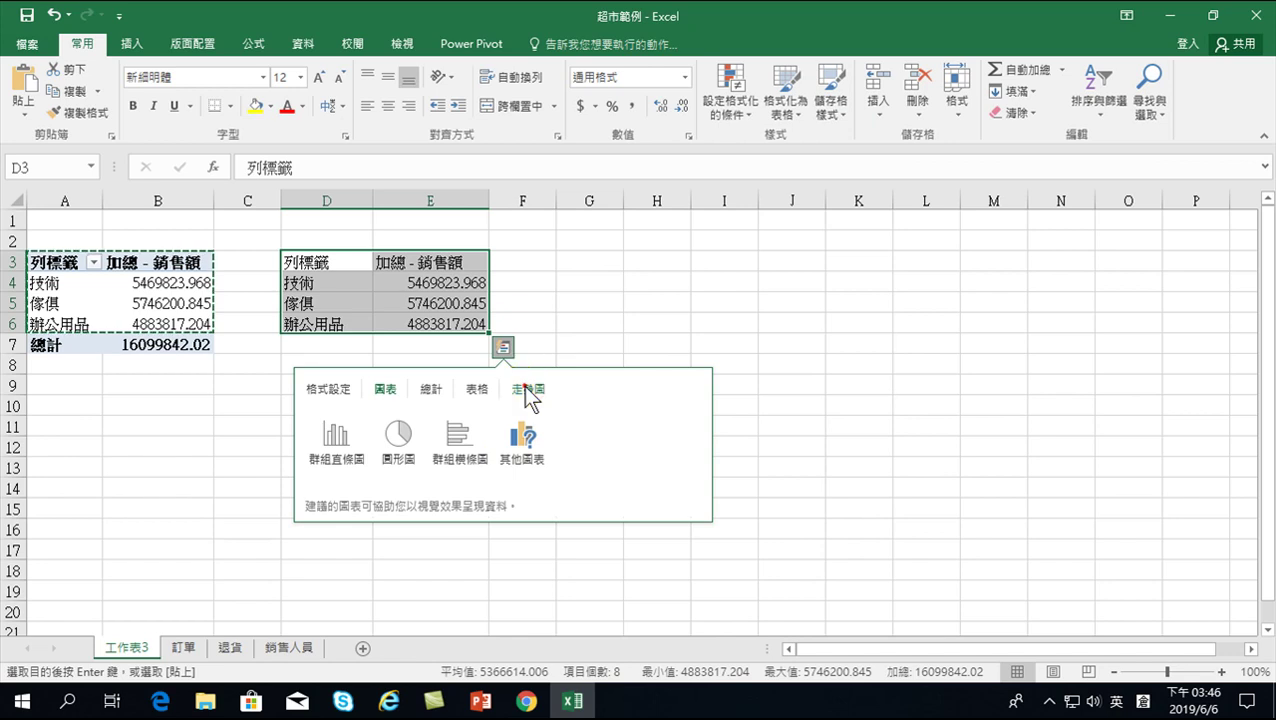
click(527, 390)
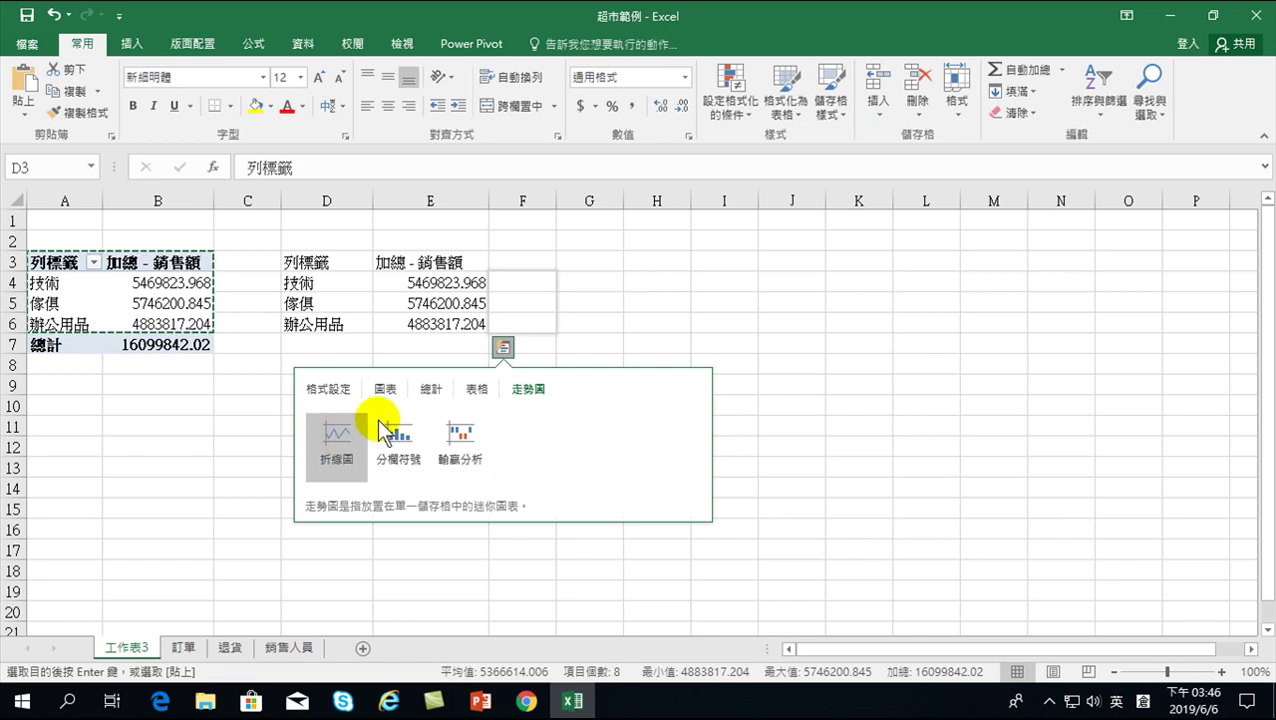
click(388, 394)
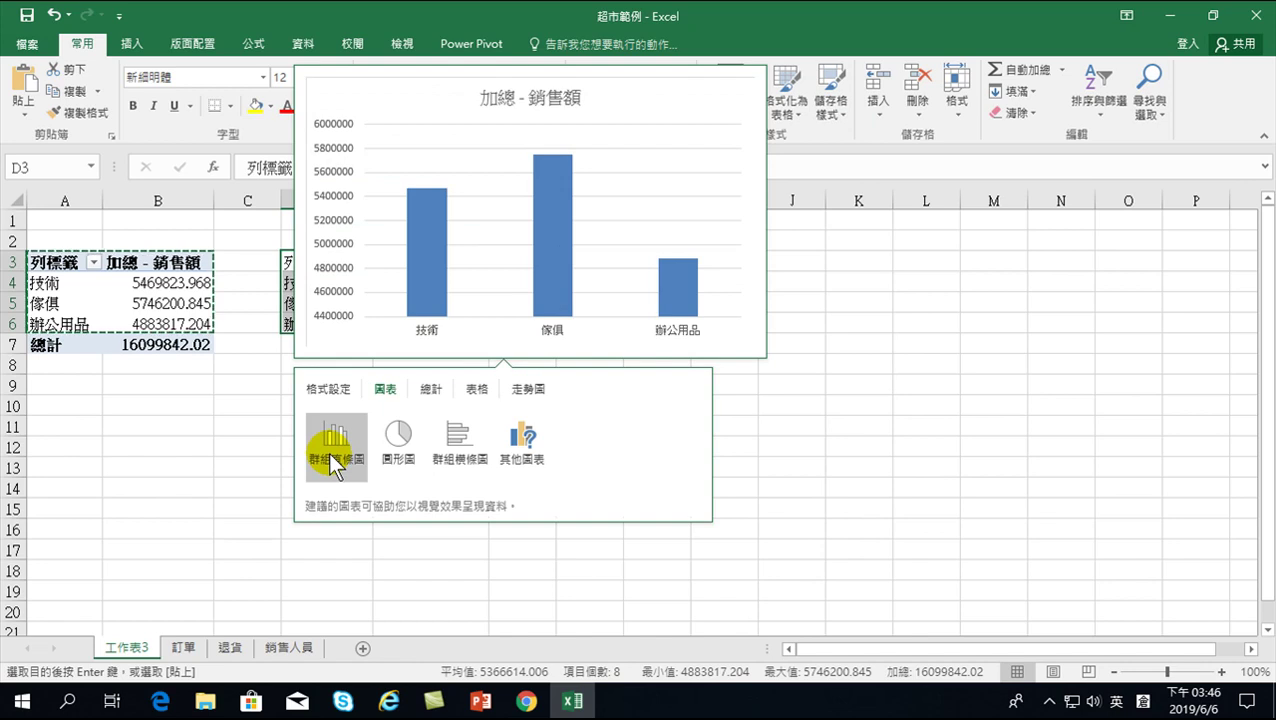
click(332, 450)
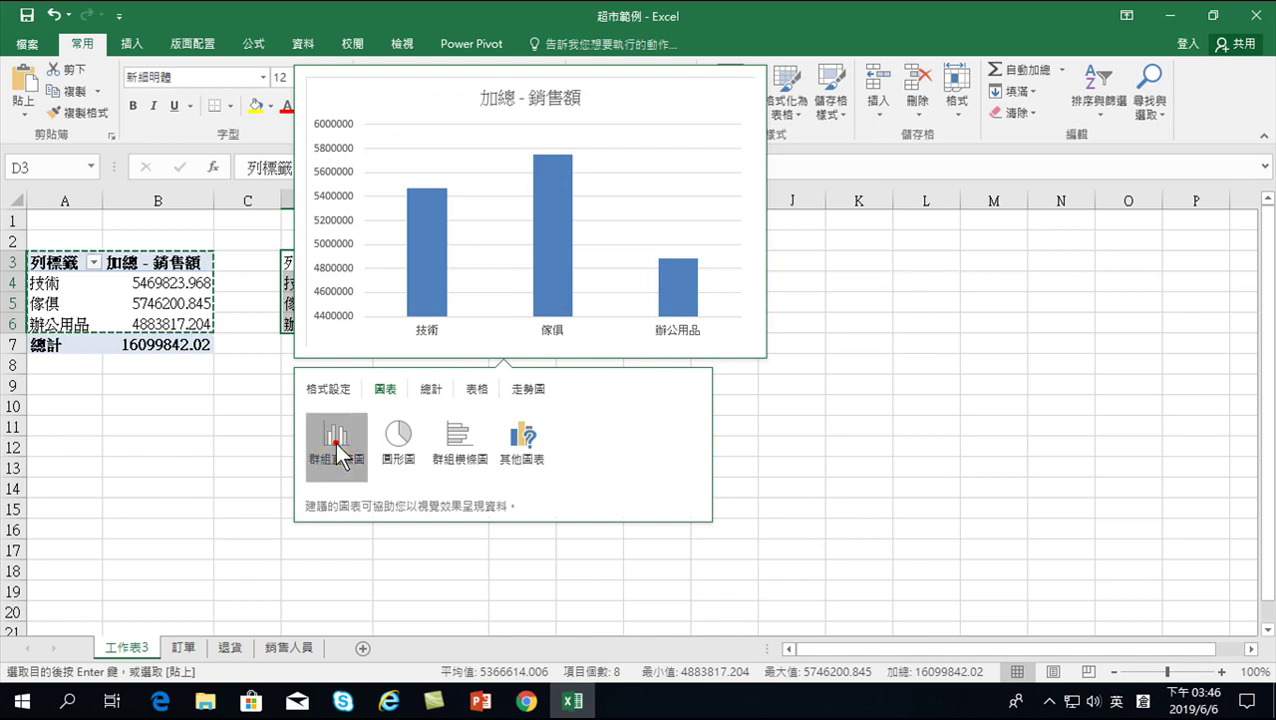
Move the 加總 - 銷售額 chart right of the table and switch to the 訂單 sheet.
drag(507, 338, 610, 297)
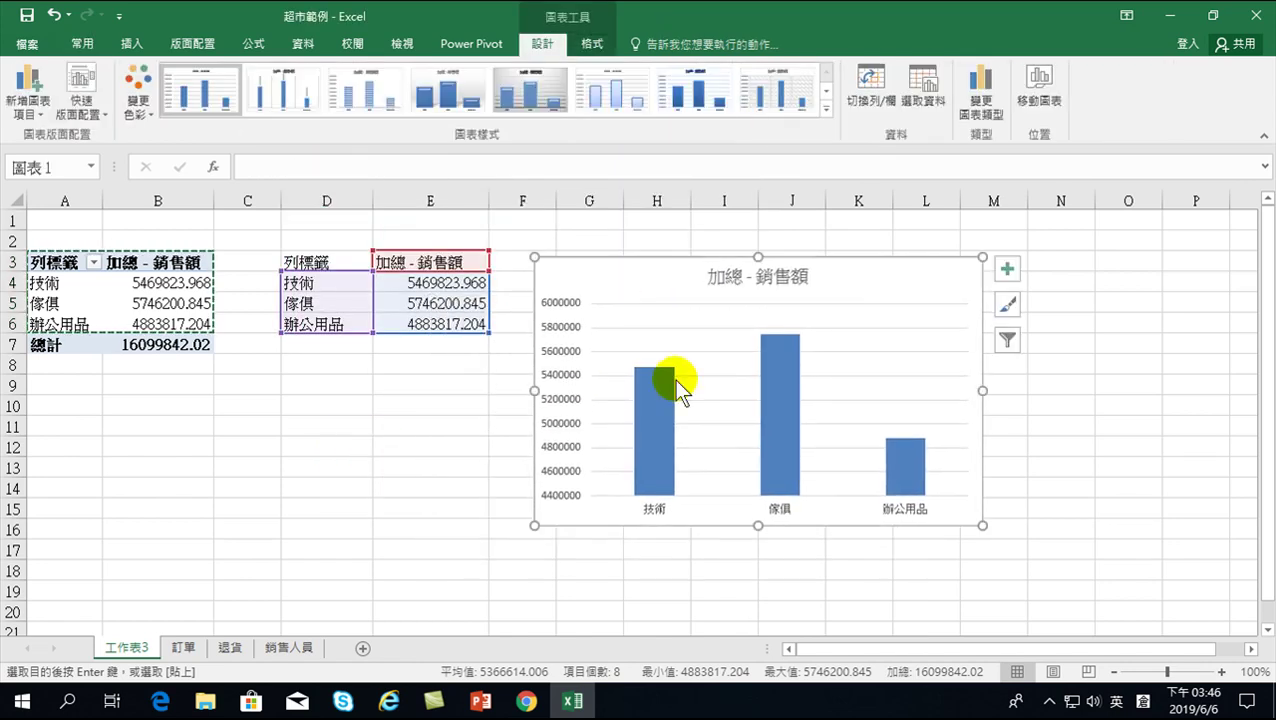
mouse_move(790, 442)
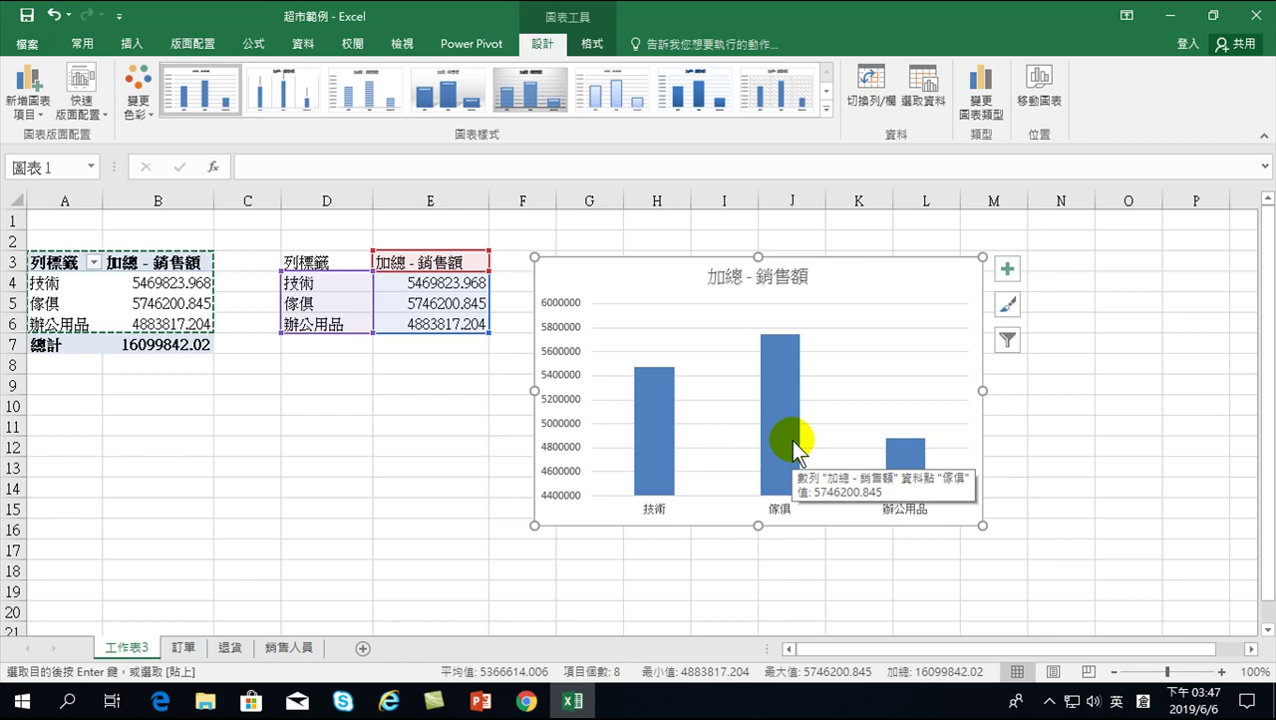
key(ctrl+Page_Down)
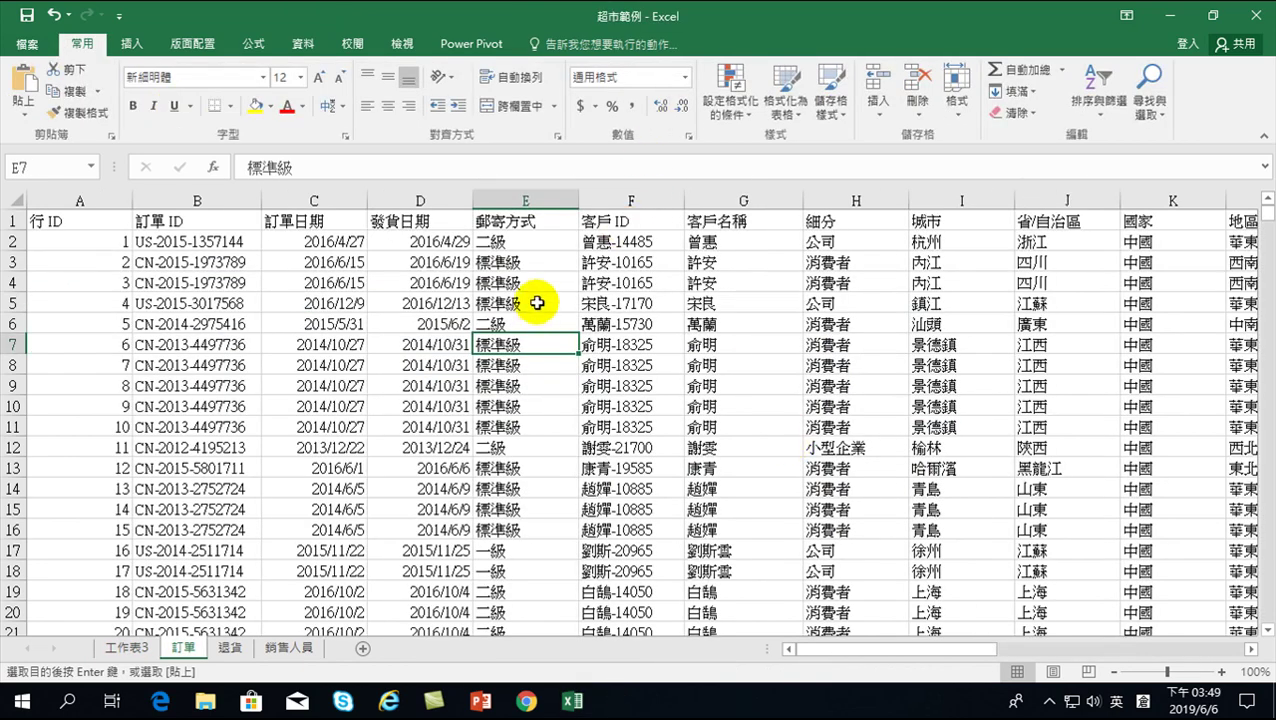
click(536, 284)
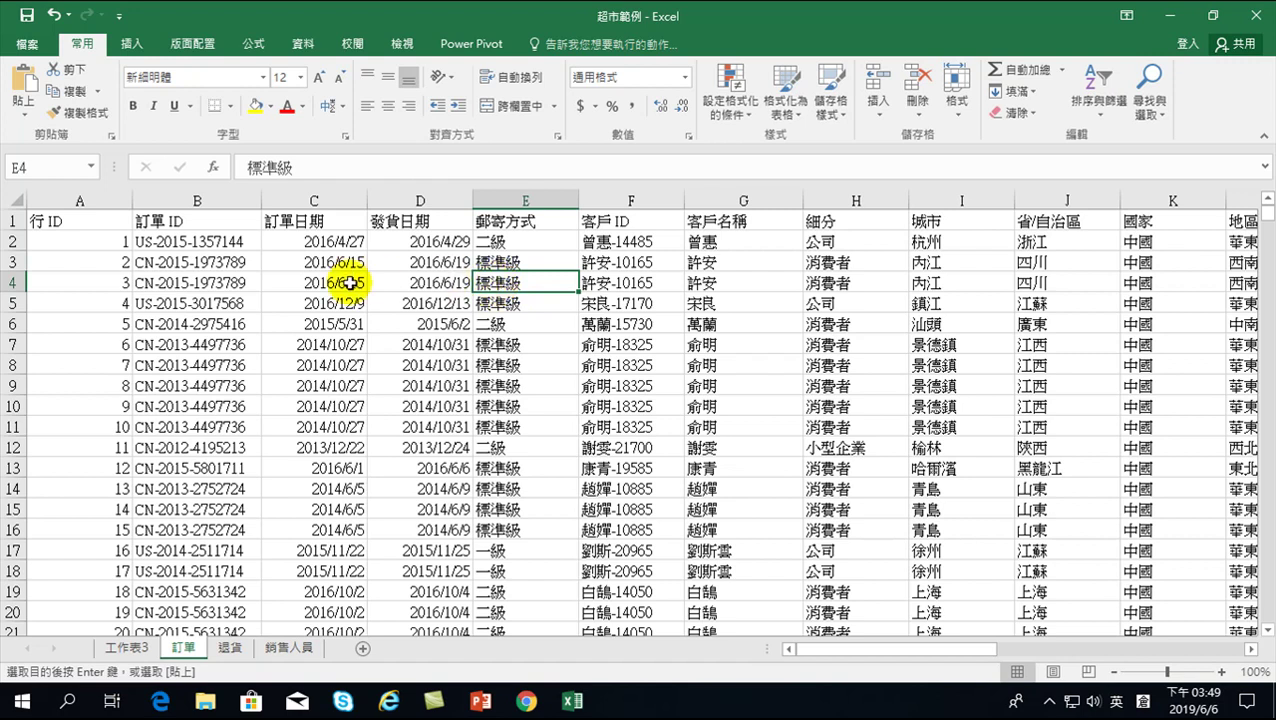
drag(200, 241, 327, 385)
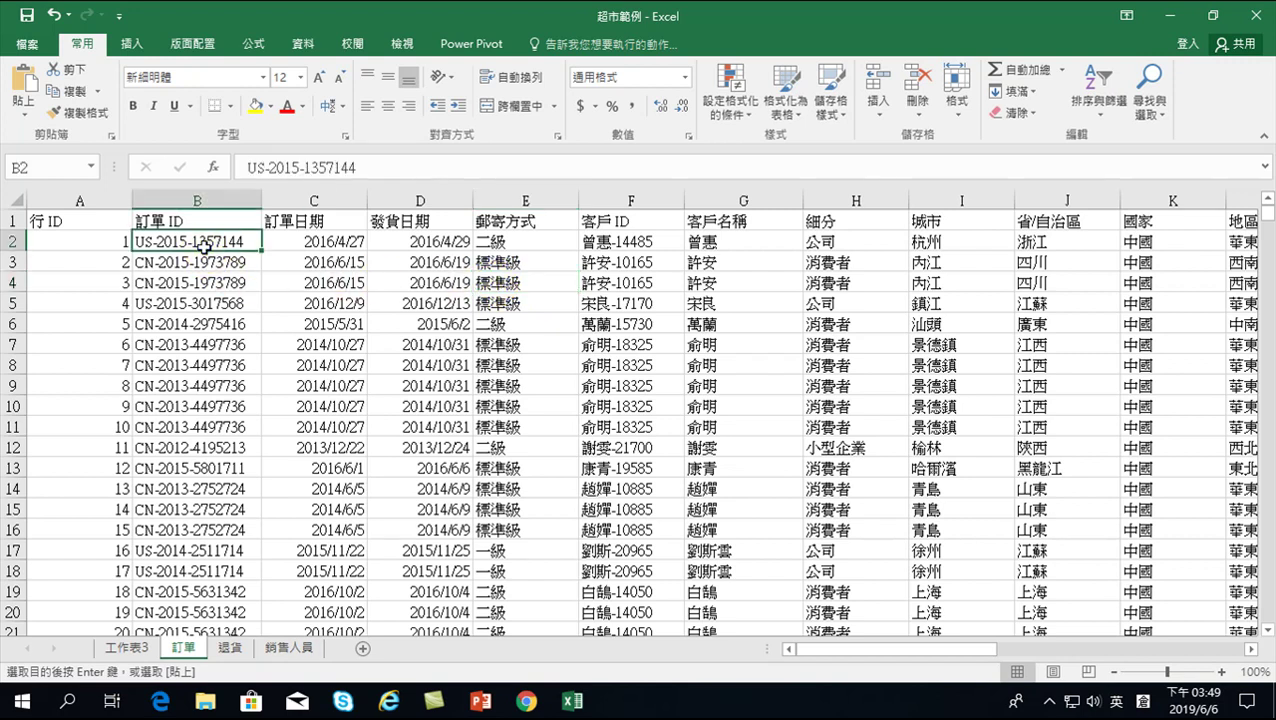
click(299, 281)
click(302, 200)
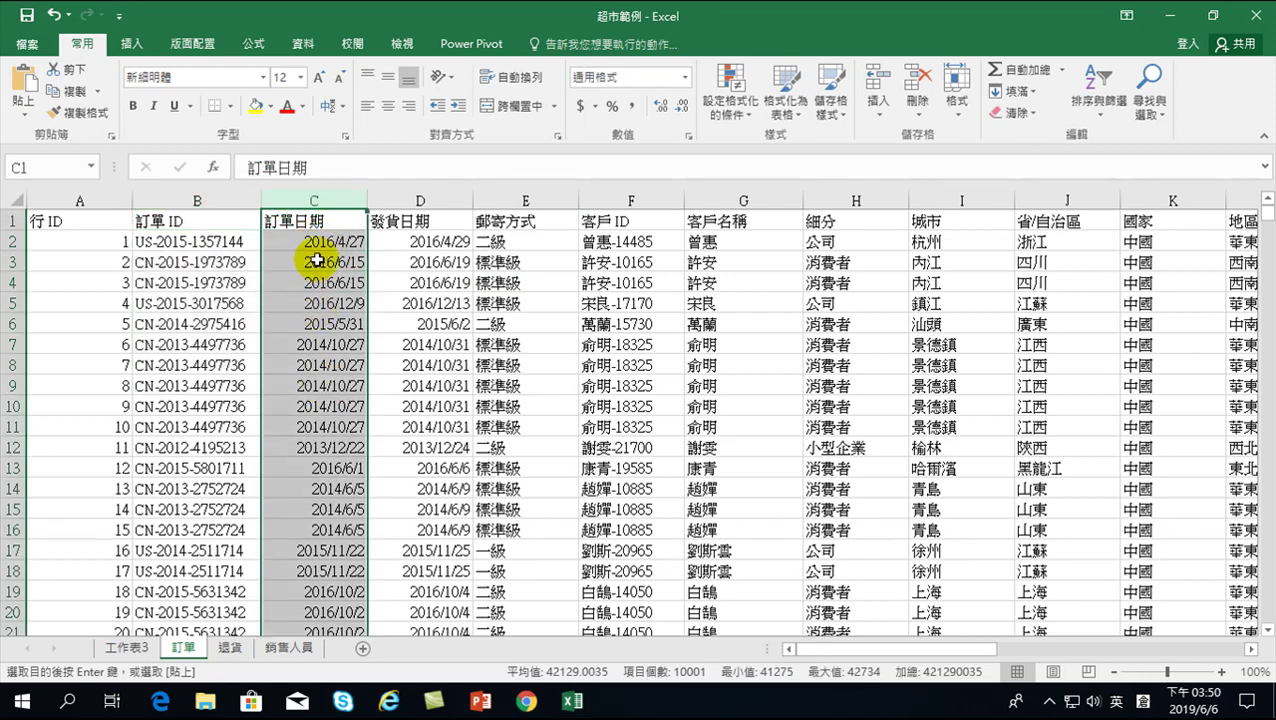
click(313, 241)
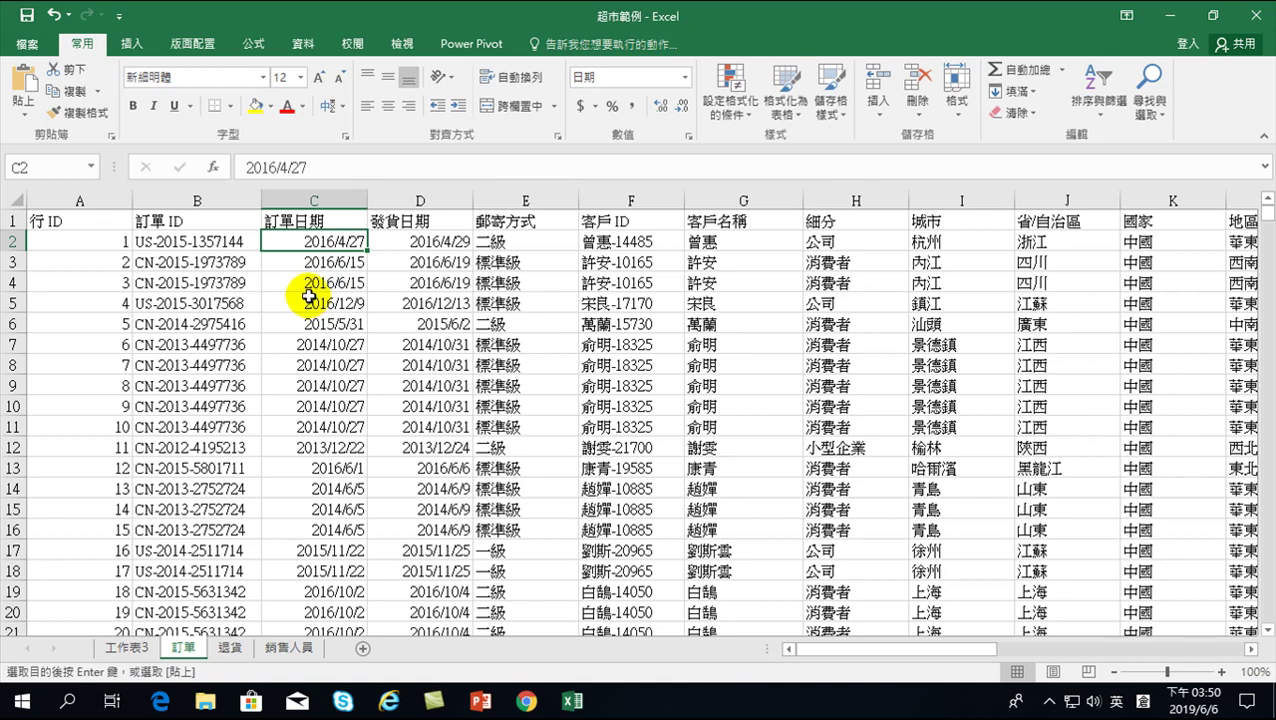
Create a new-sheet pivot table with 訂單日期 years as rows and summed 銷售額.
click(145, 45)
click(33, 85)
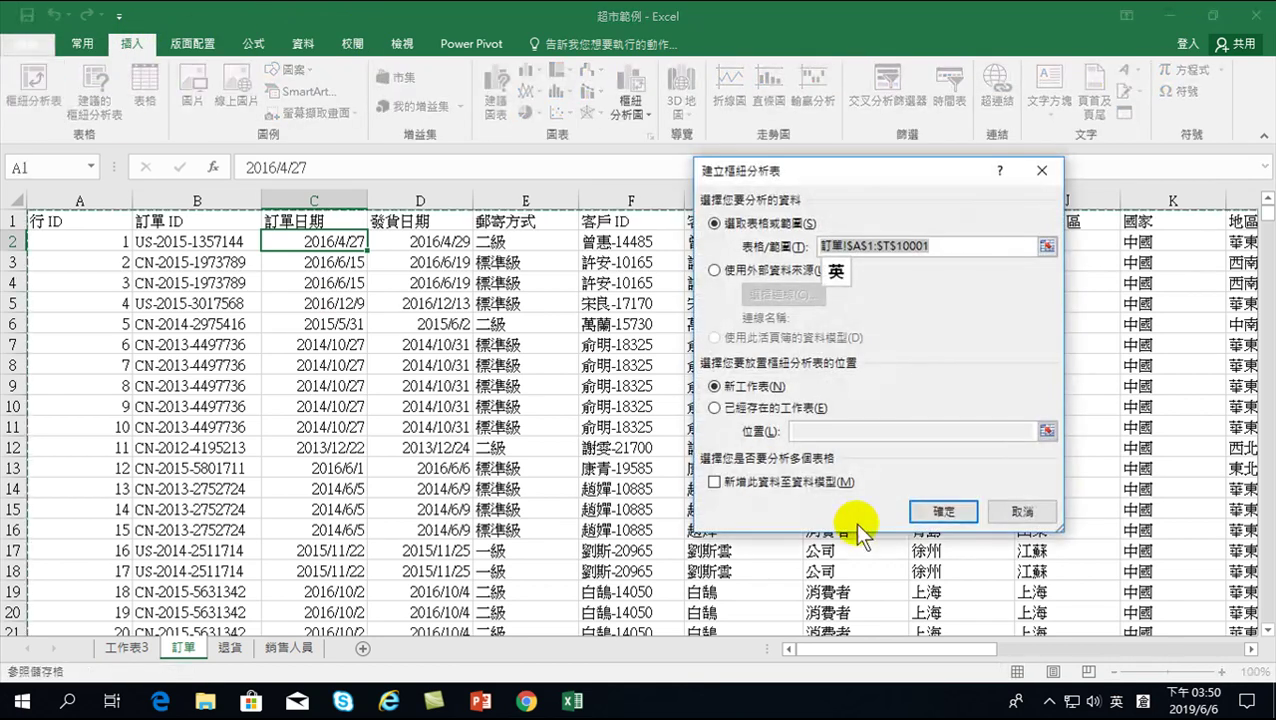
click(940, 512)
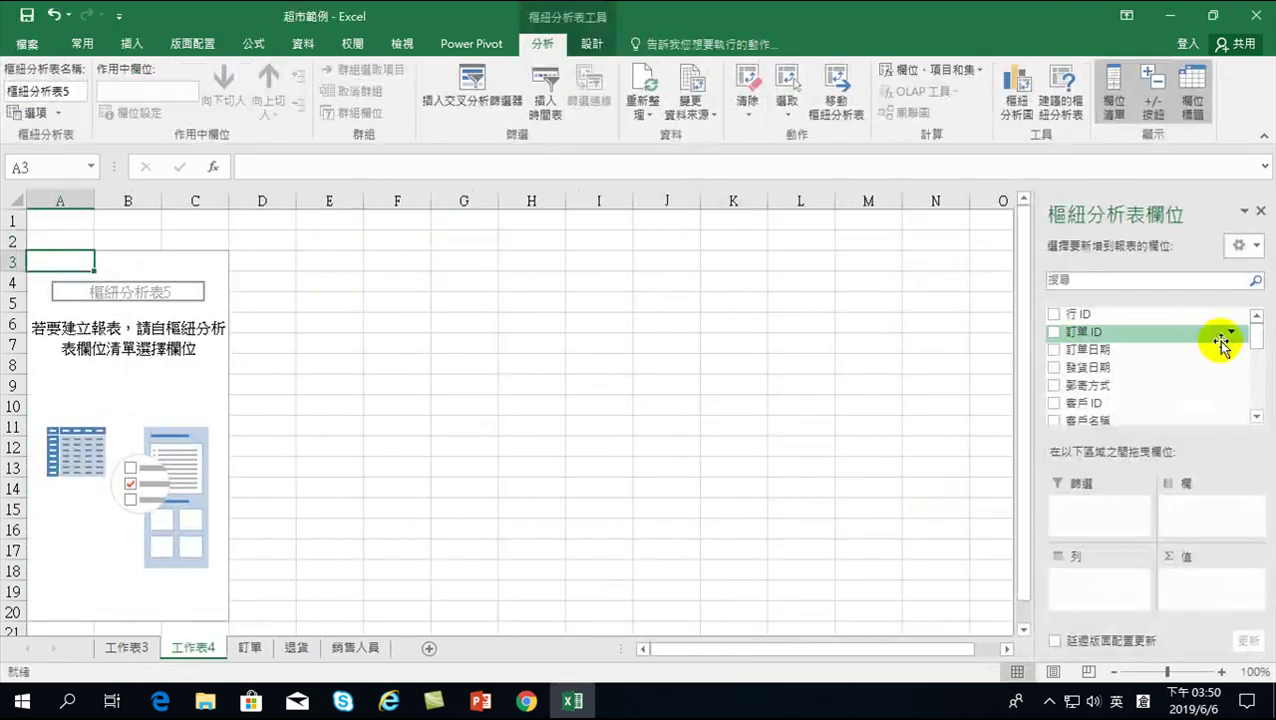
click(1053, 350)
drag(1256, 330, 1258, 385)
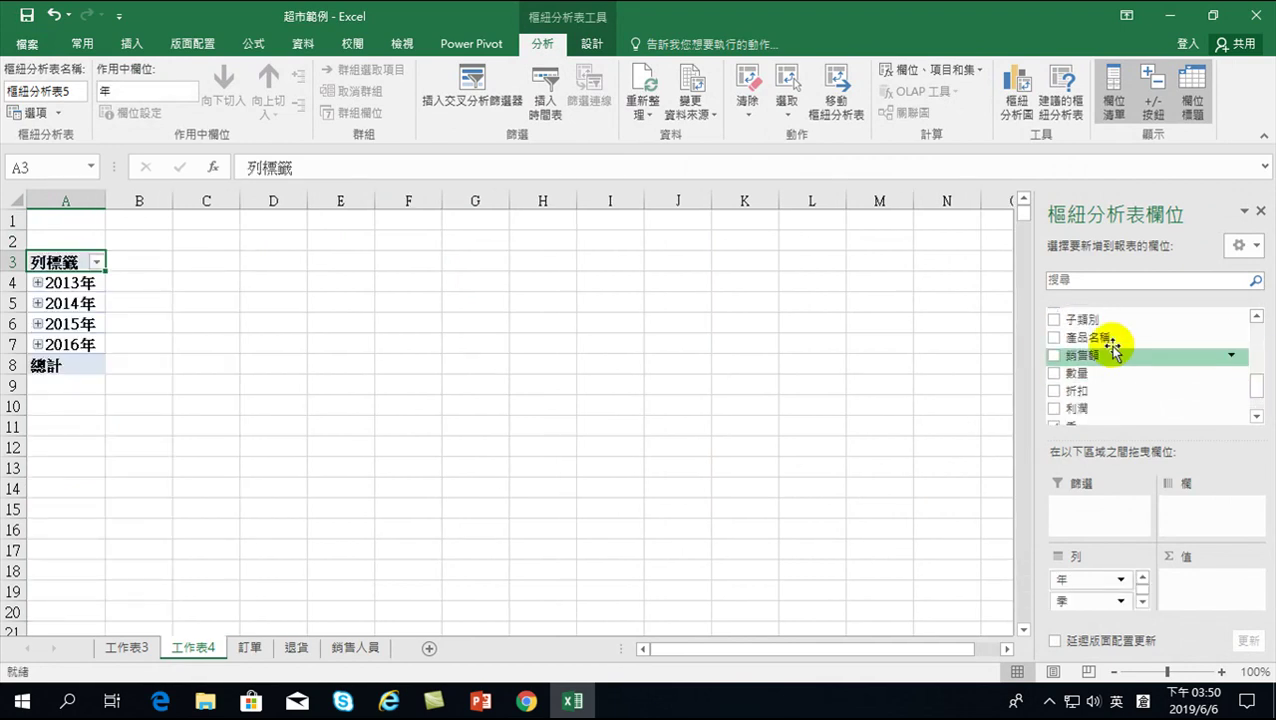
click(1053, 355)
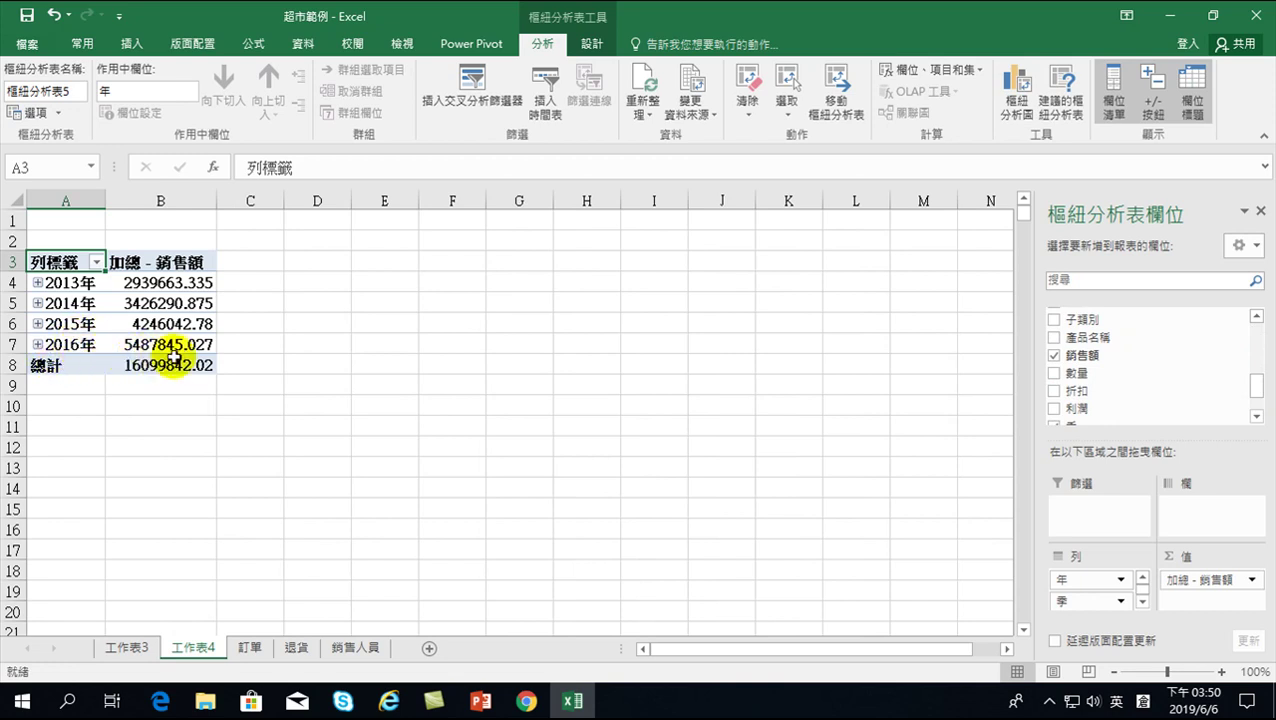
mouse_move(198, 370)
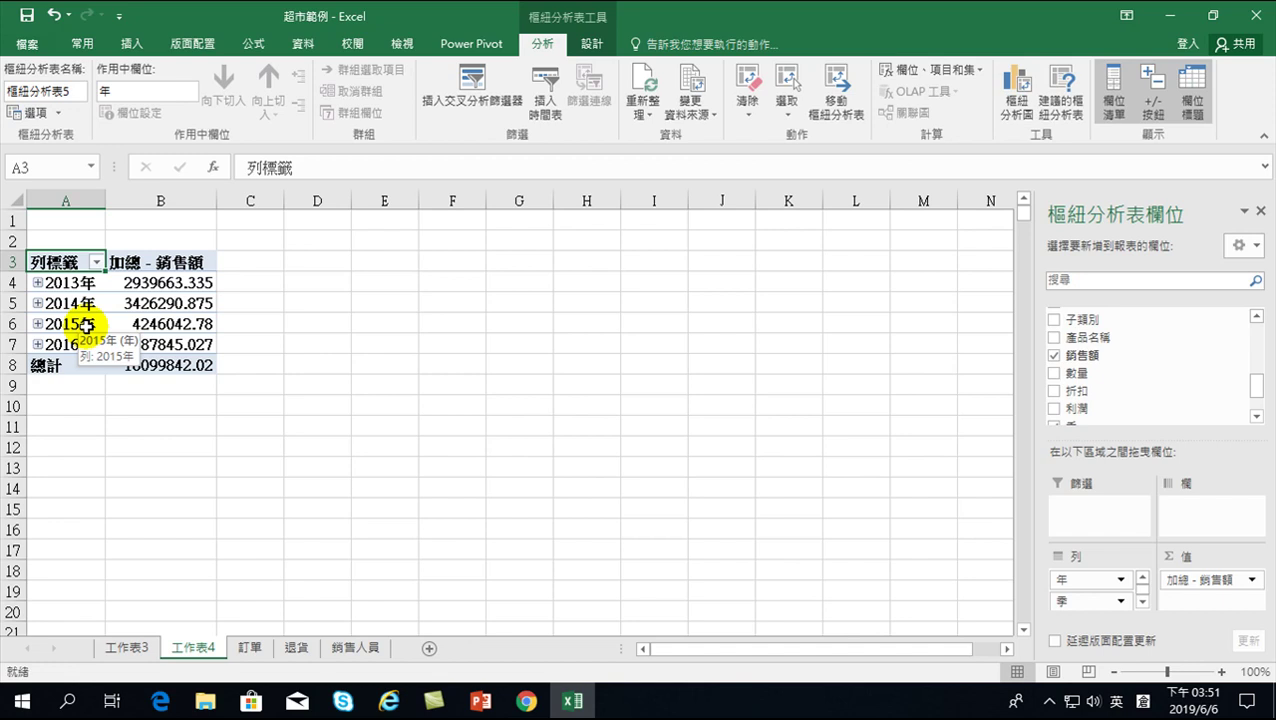
Expand 2013年, 2014年, 2015年 and 2016年 to show each year's quarterly 銷售額.
click(38, 283)
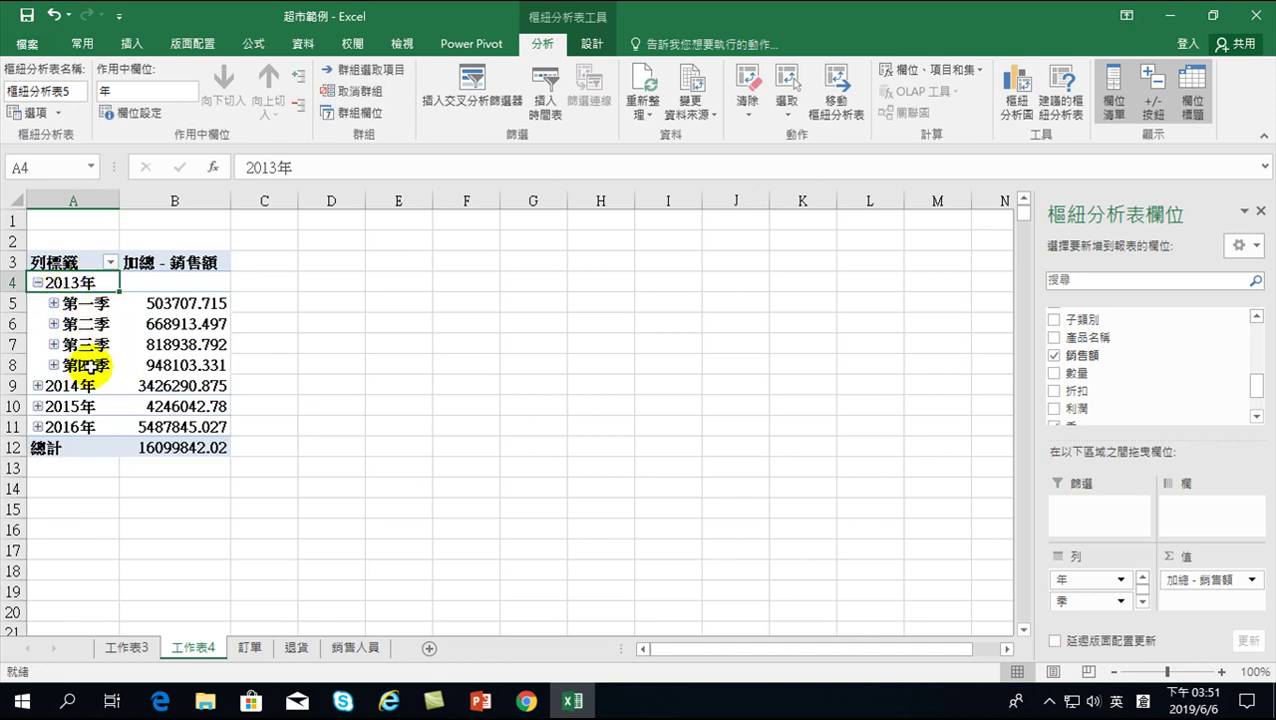
click(38, 386)
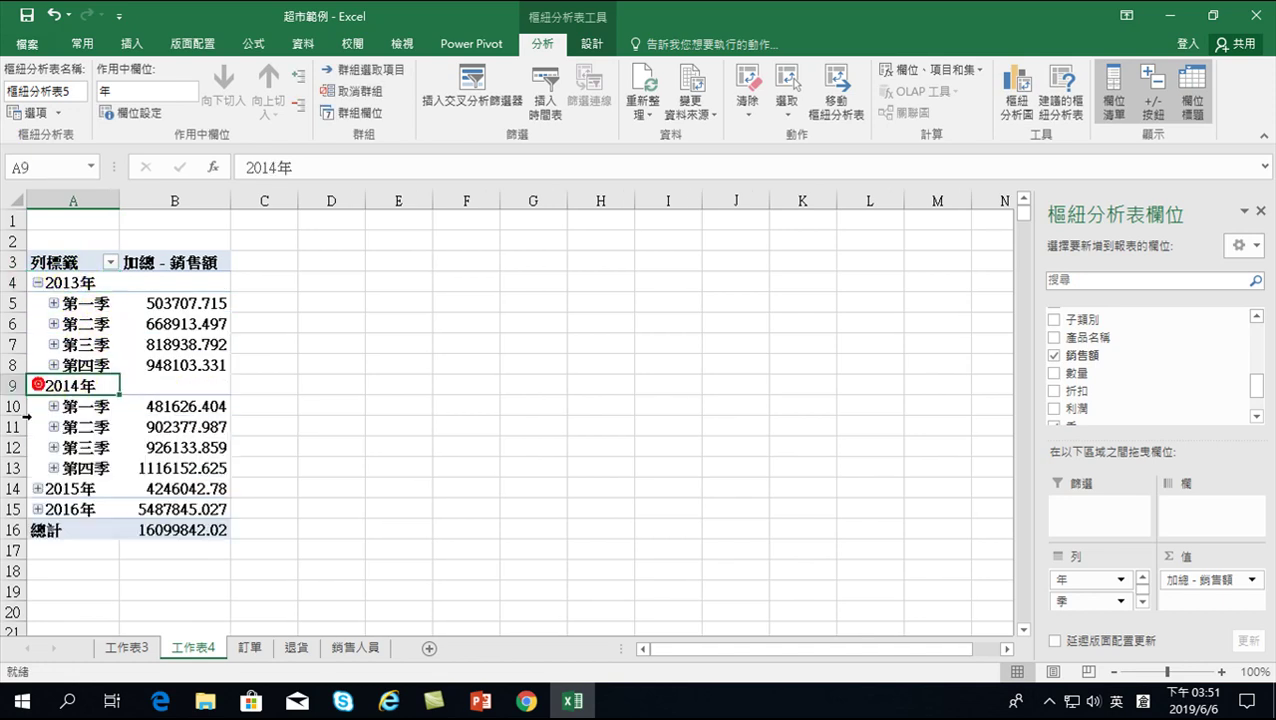
click(36, 488)
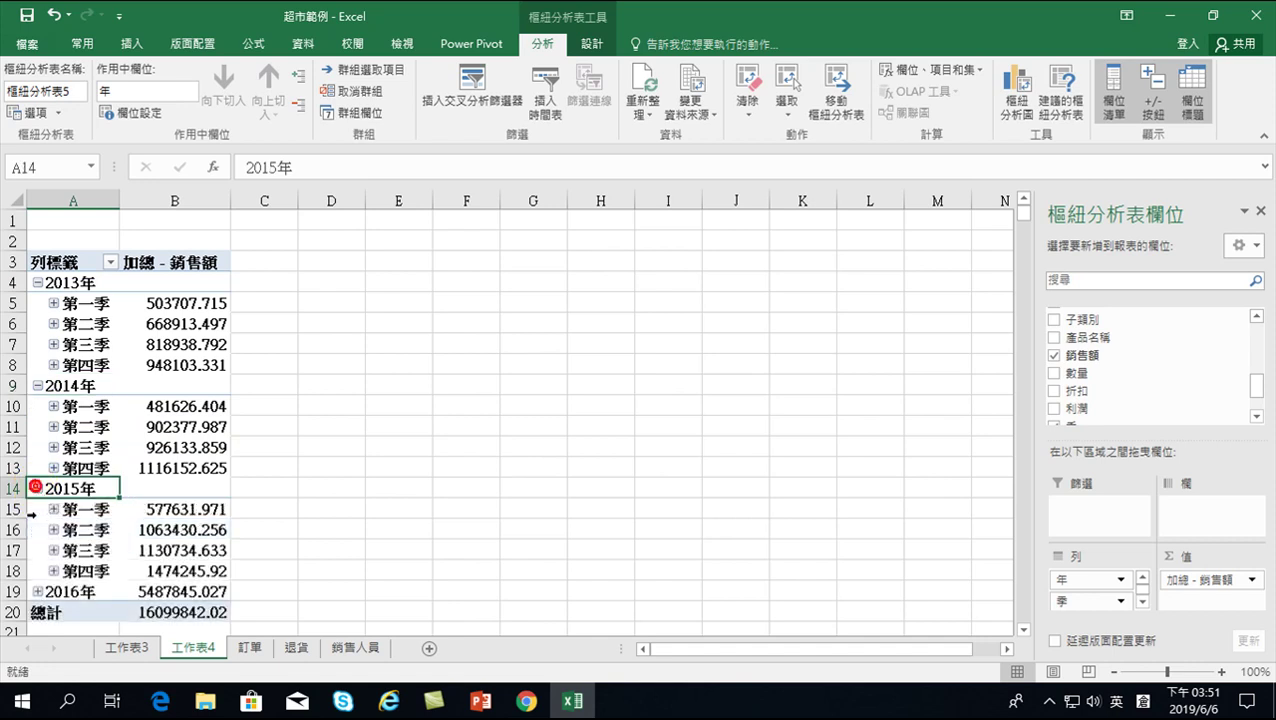
click(38, 591)
scroll(118, 468, down, 2)
scroll(116, 462, down, 2)
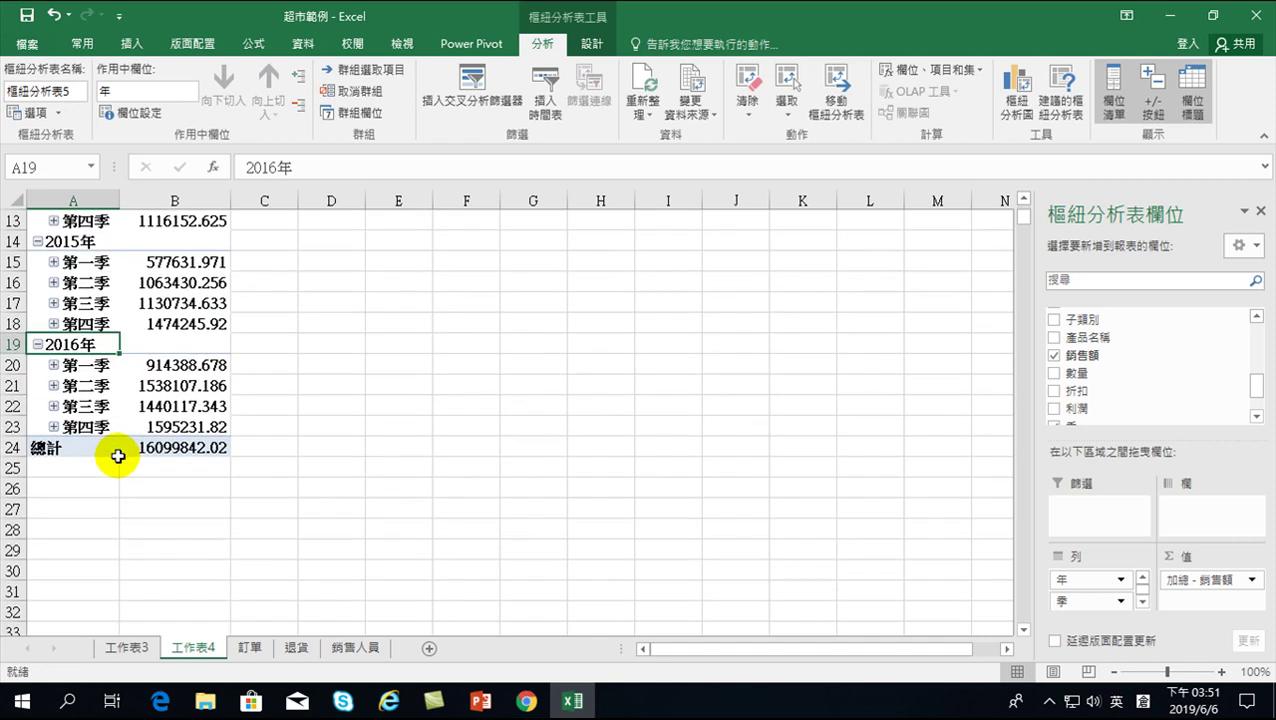
scroll(114, 456, up, 4)
scroll(119, 452, down, 1)
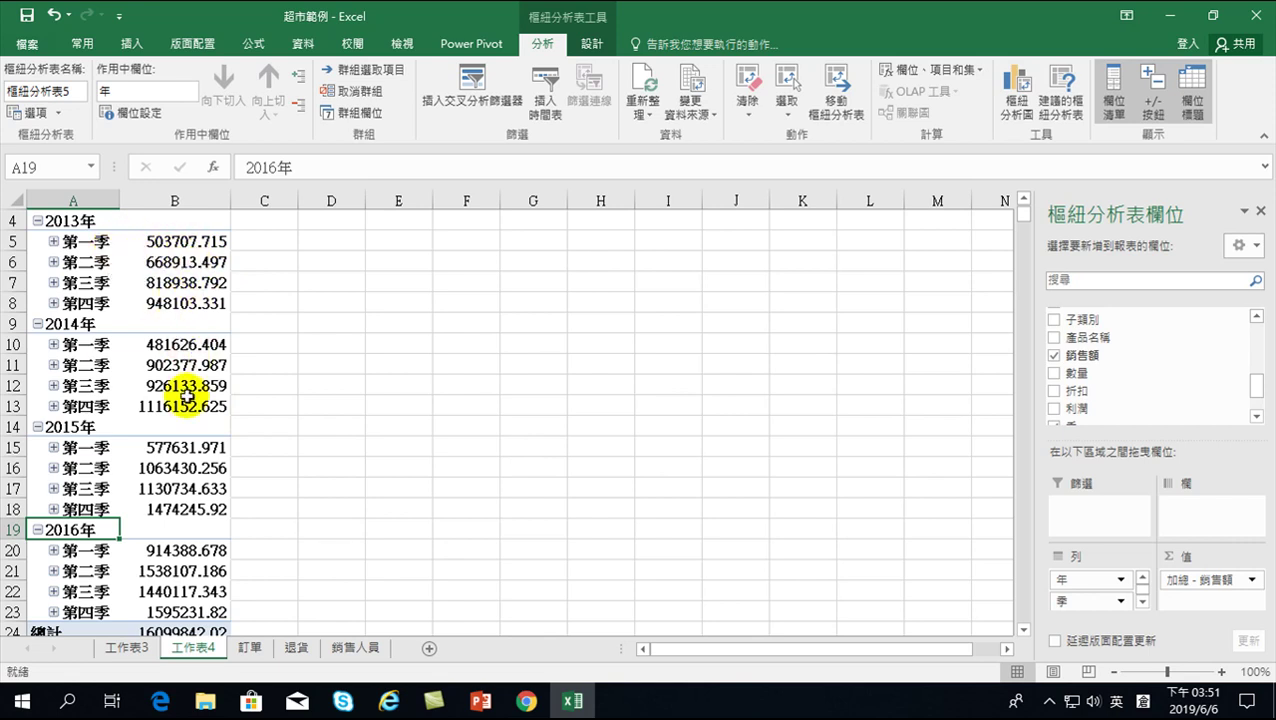
scroll(185, 390, down, 2)
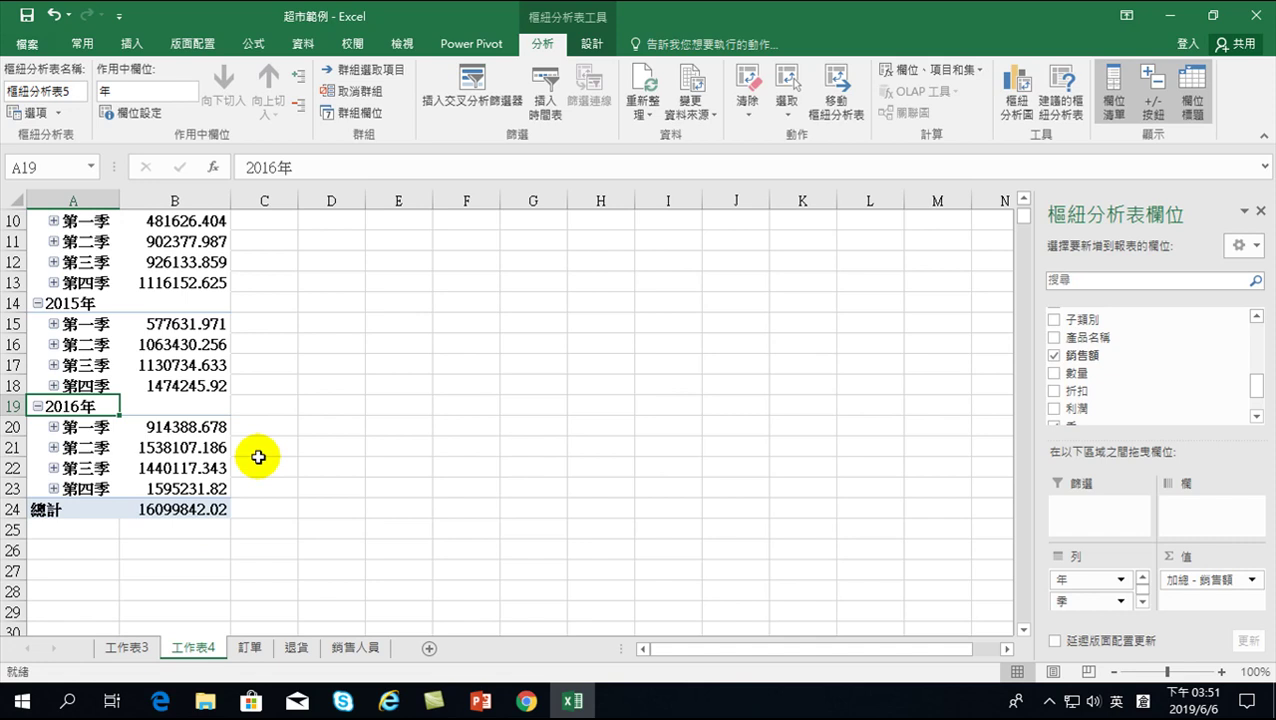
Expand 2013年's 第一季 through 第四季 into monthly 銷售額 and review the month rows.
scroll(171, 363, up, 3)
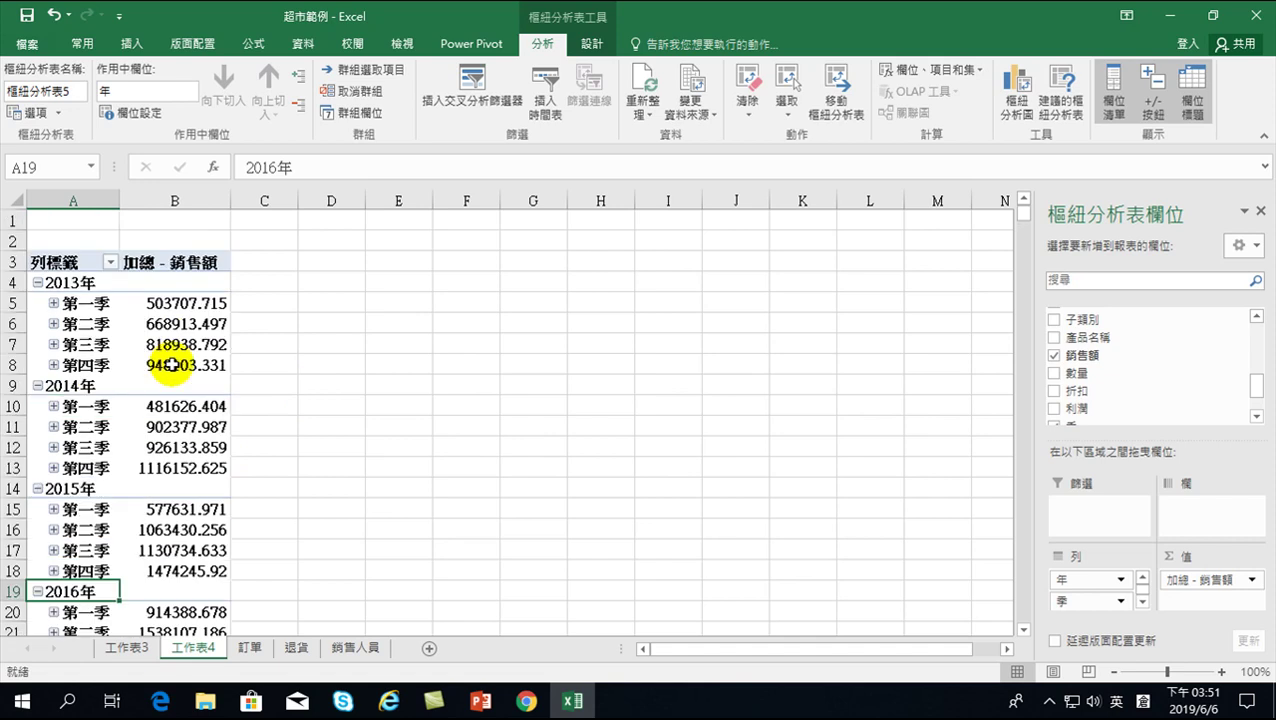
click(53, 303)
click(54, 386)
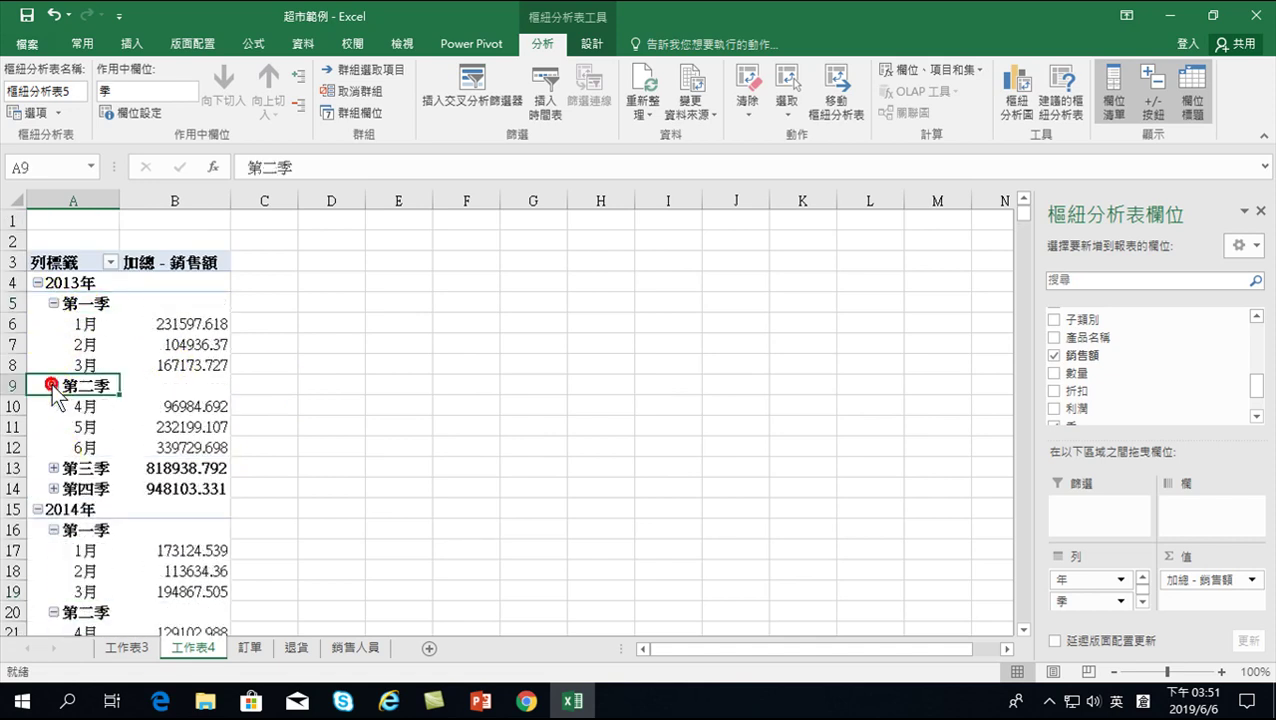
click(53, 468)
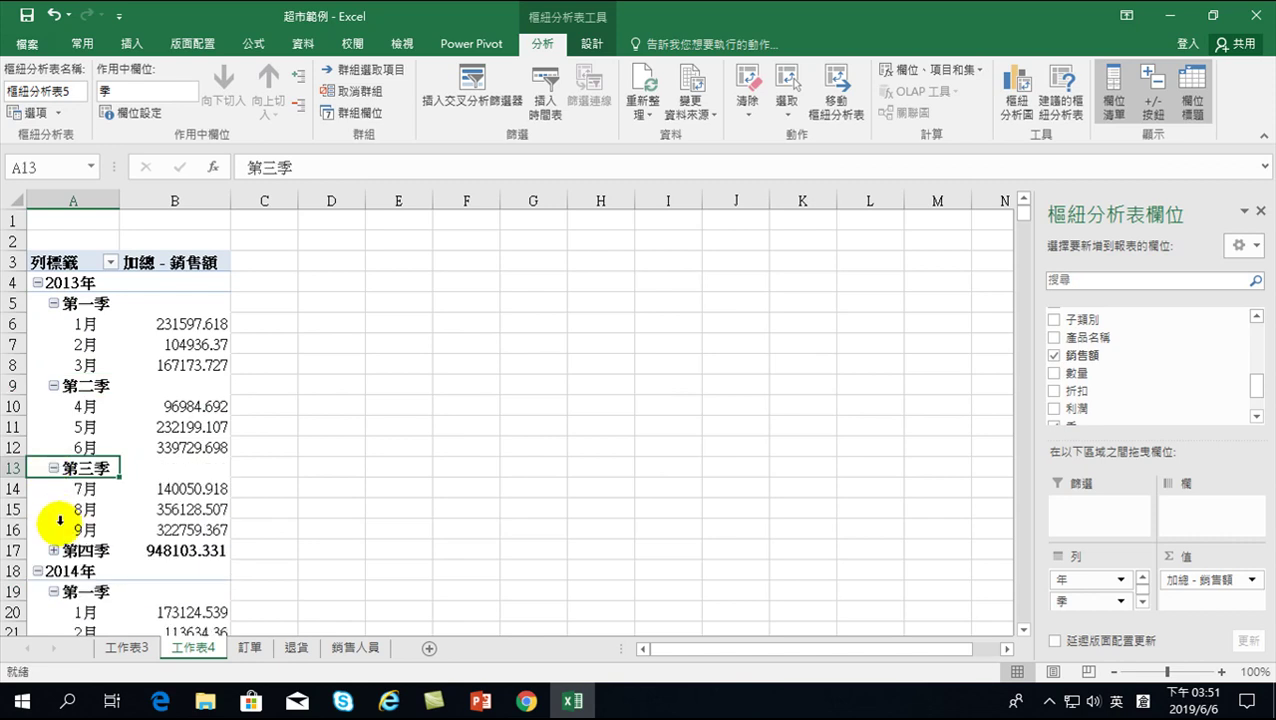
click(53, 551)
scroll(104, 529, down, 2)
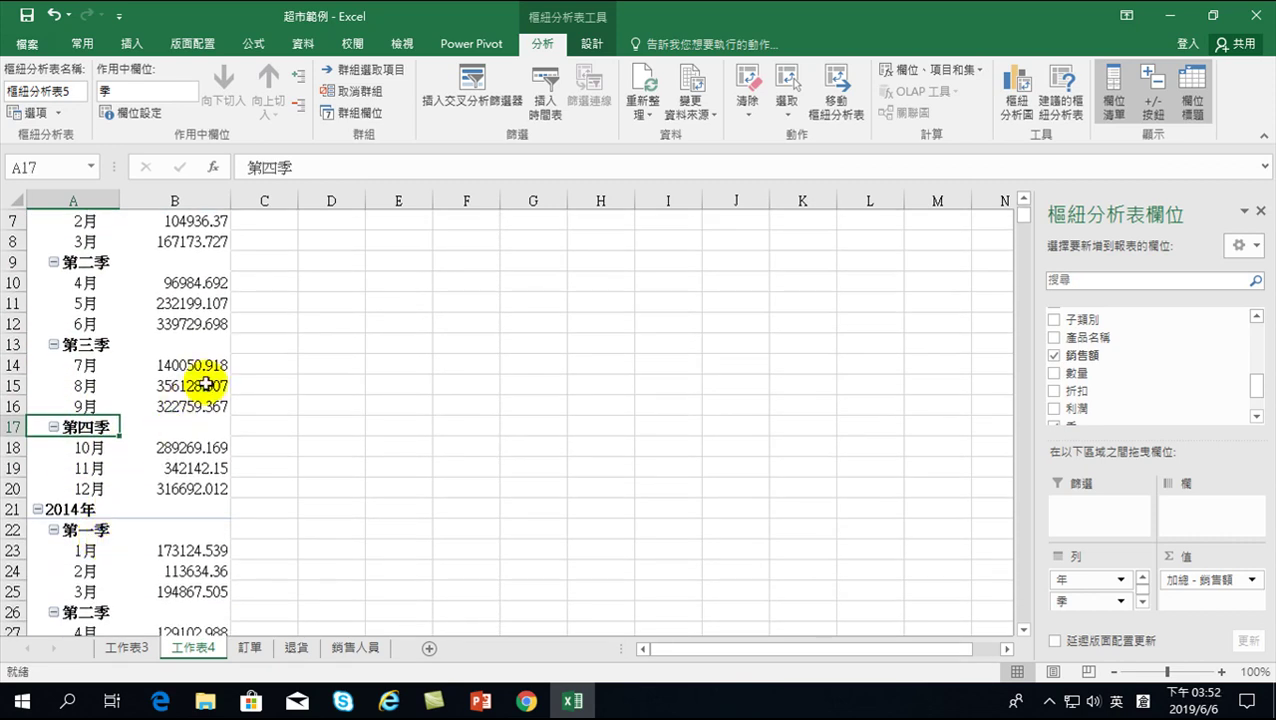
mouse_move(208, 402)
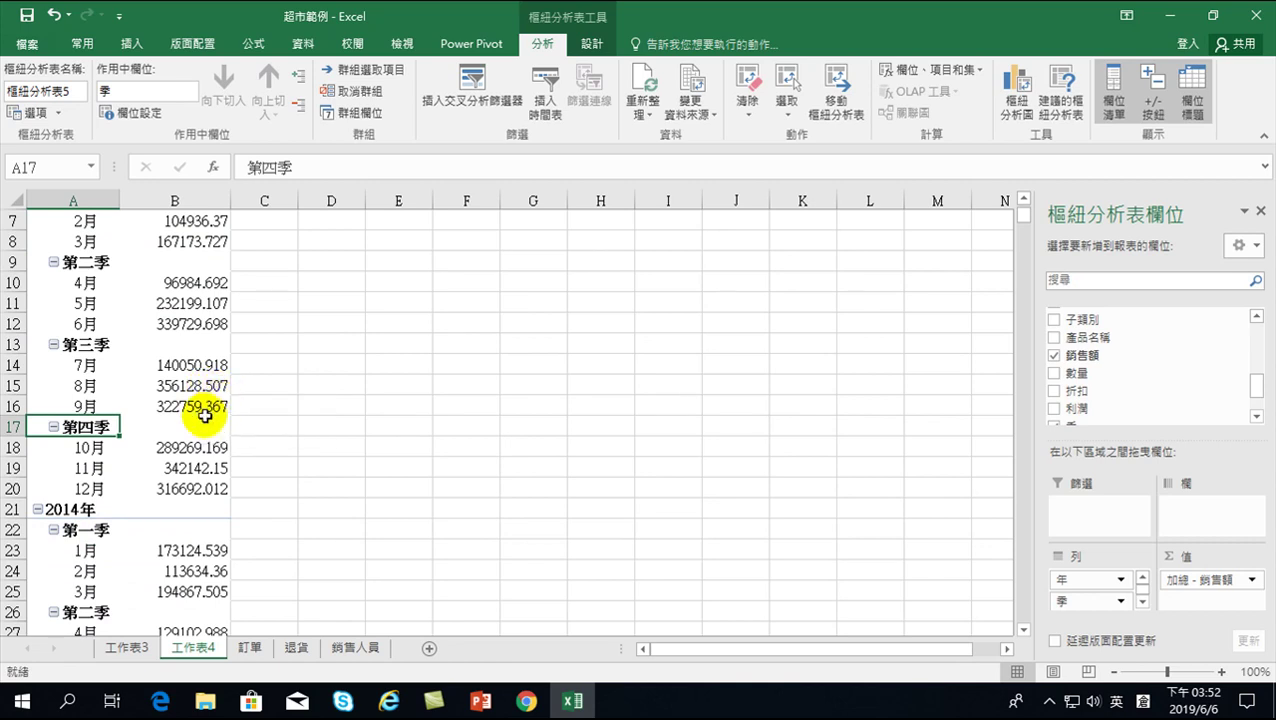
scroll(205, 400, down, 7)
scroll(199, 447, down, 4)
scroll(205, 405, down, 5)
scroll(85, 427, down, 4)
scroll(91, 313, up, 2)
scroll(102, 379, up, 3)
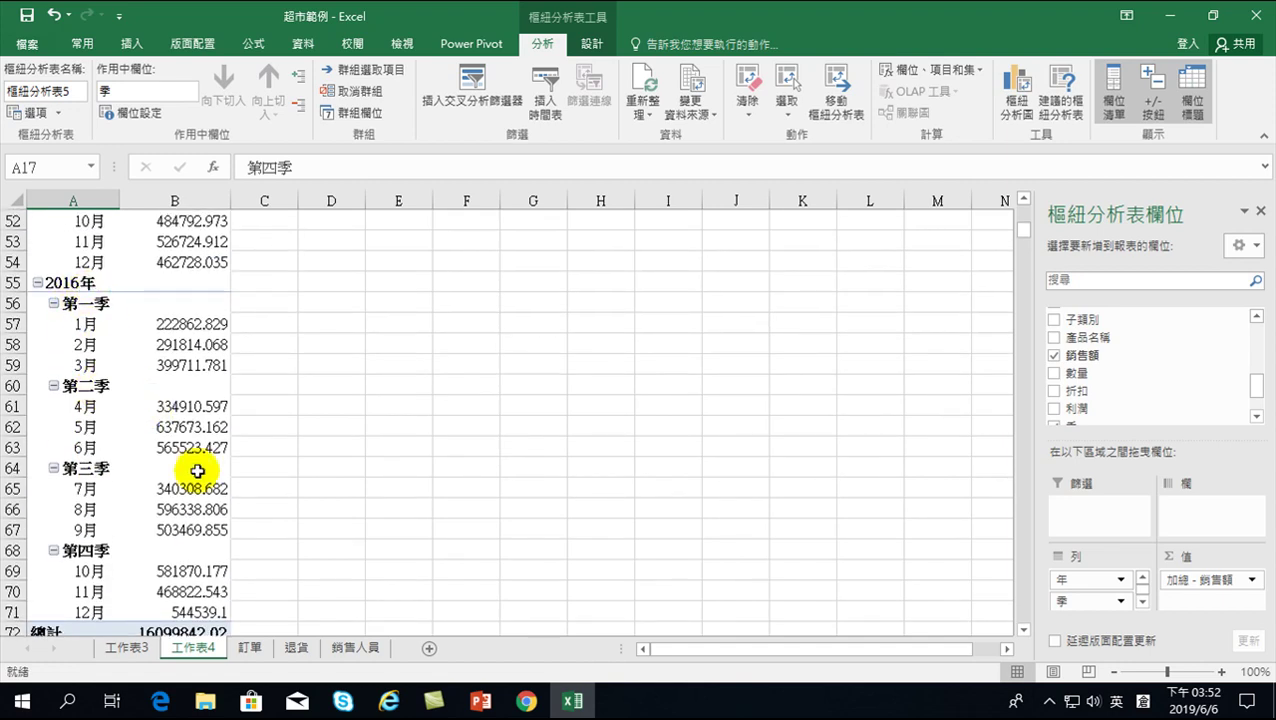
scroll(189, 530, down, 3)
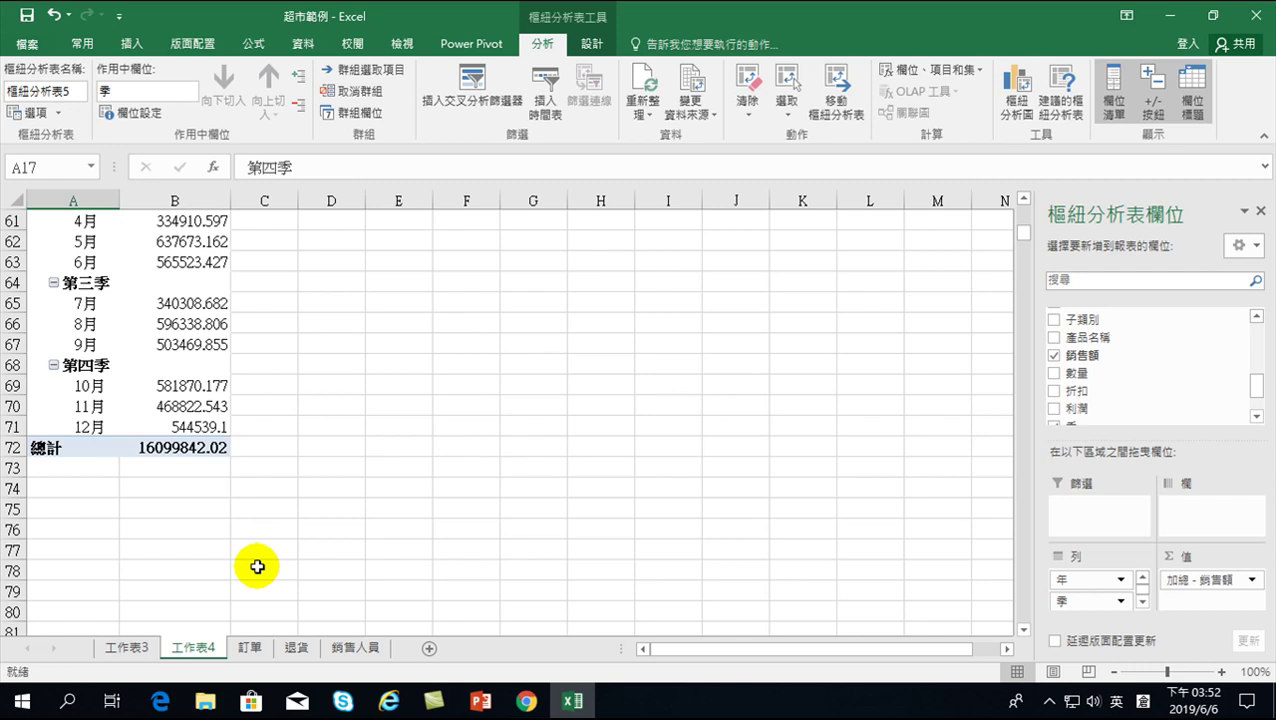
scroll(199, 427, up, 20)
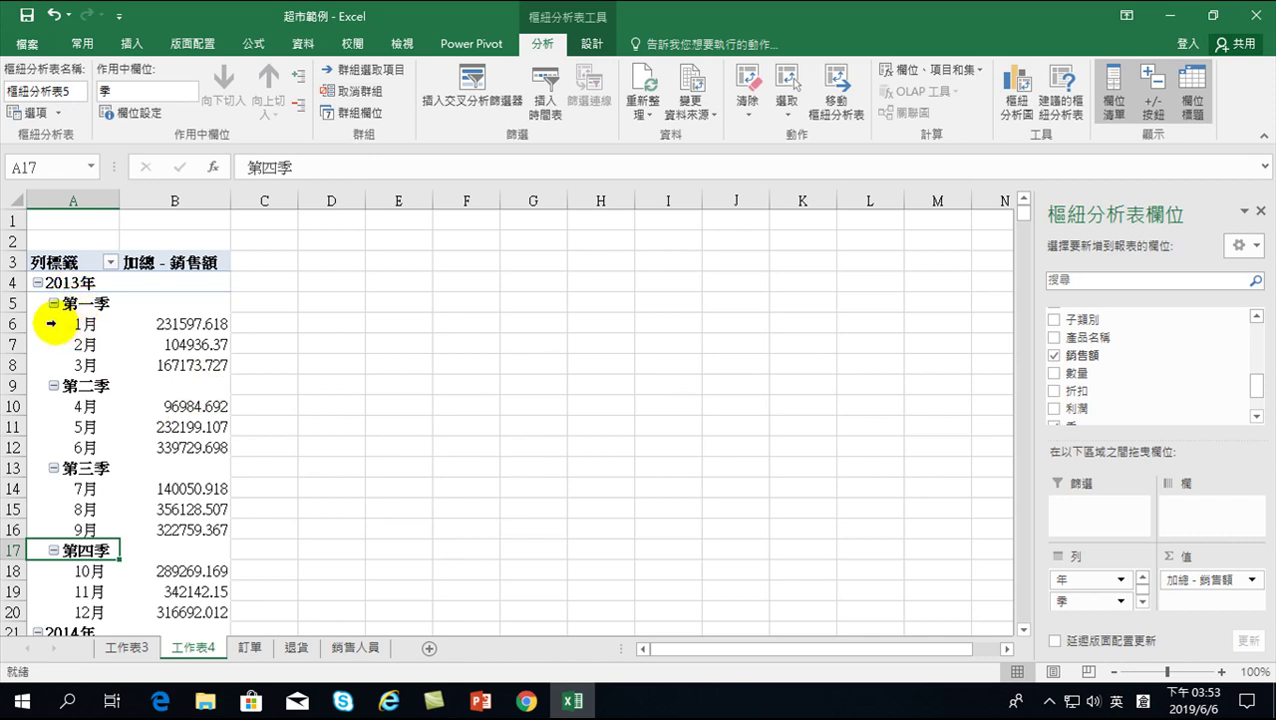
Select the pivot's monthly sales rows from 2013年 1月 through 2016年 12月 and copy them.
drag(80, 325, 160, 648)
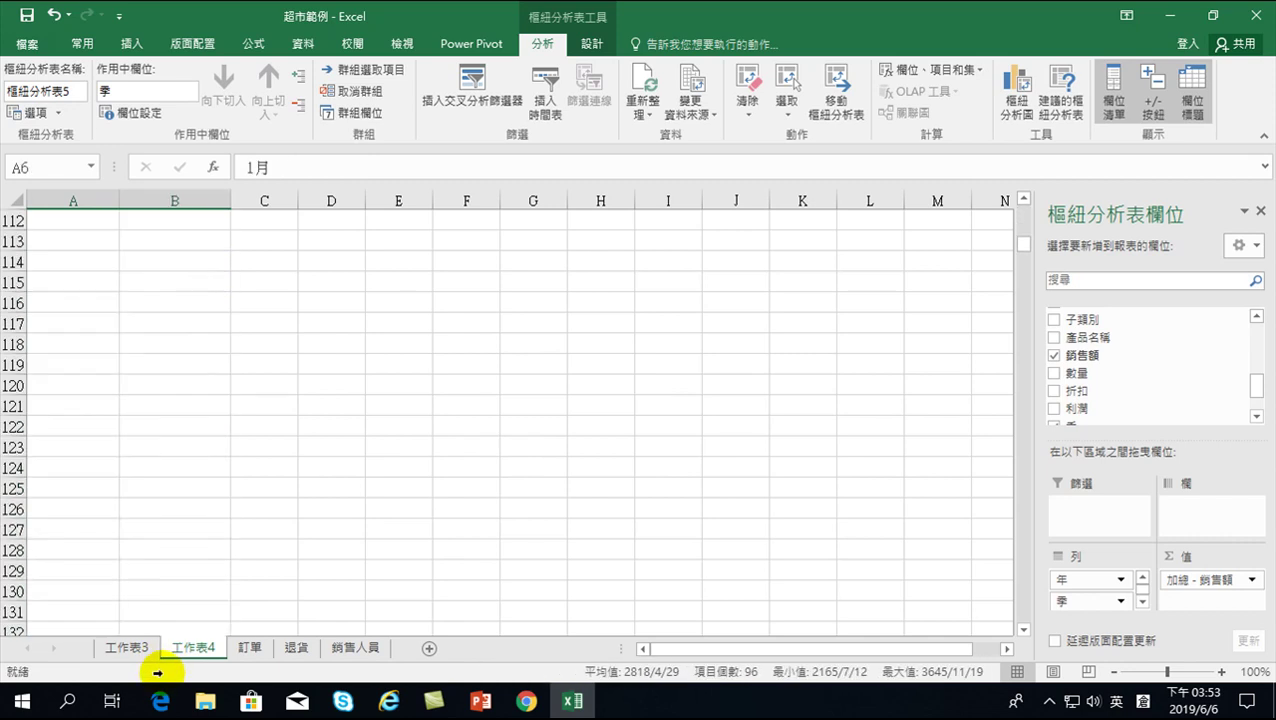
mouse_move(160, 648)
mouse_down()
mouse_move(178, 312)
mouse_move(175, 333)
mouse_up()
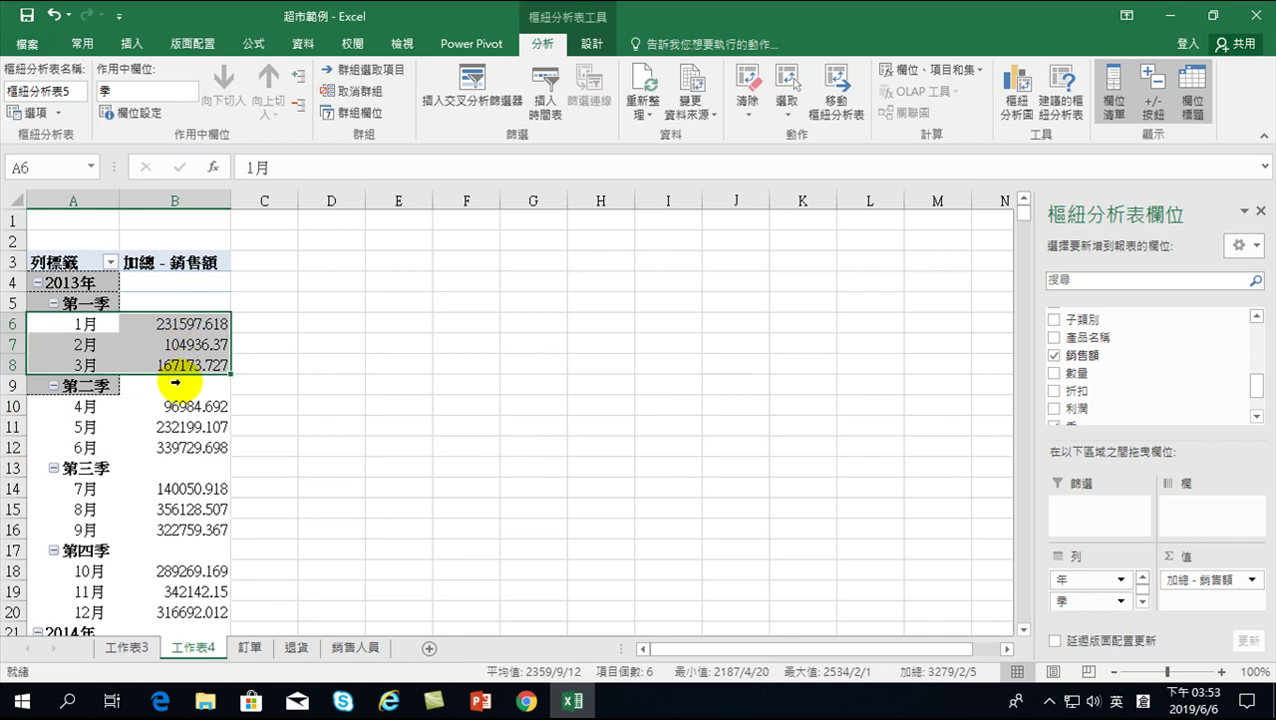
drag(172, 406, 180, 529)
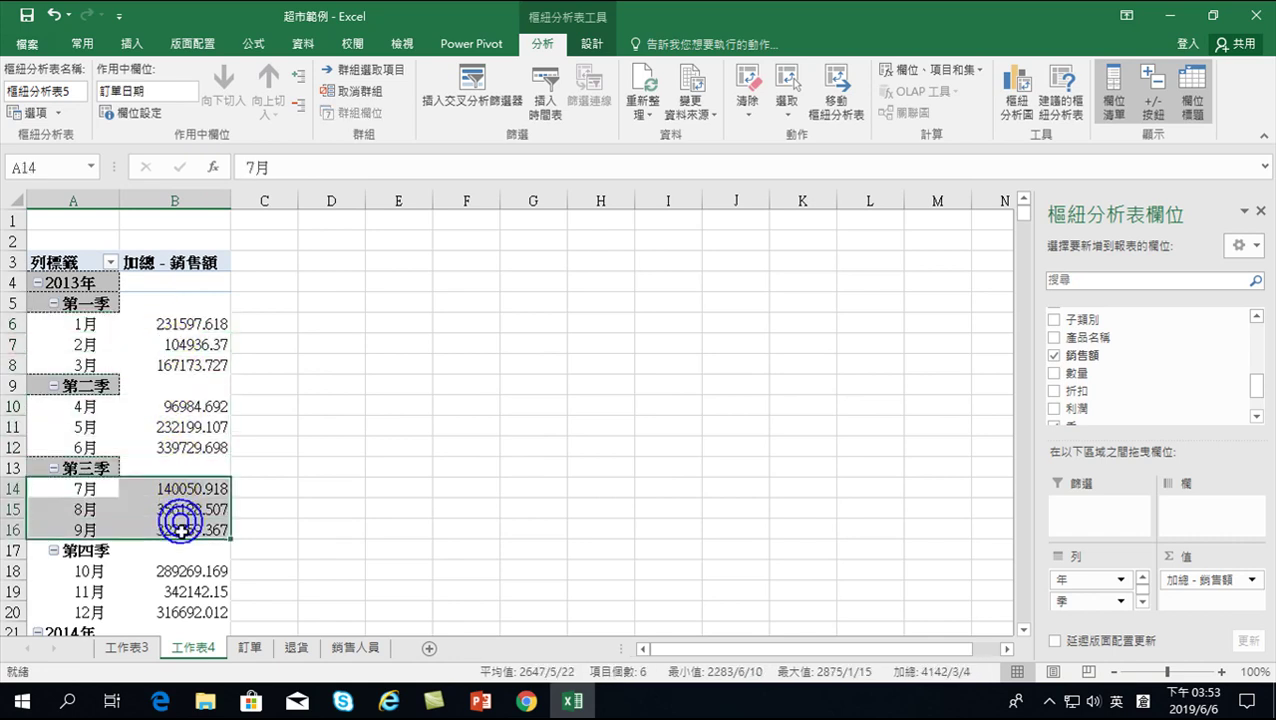
click(401, 337)
click(106, 324)
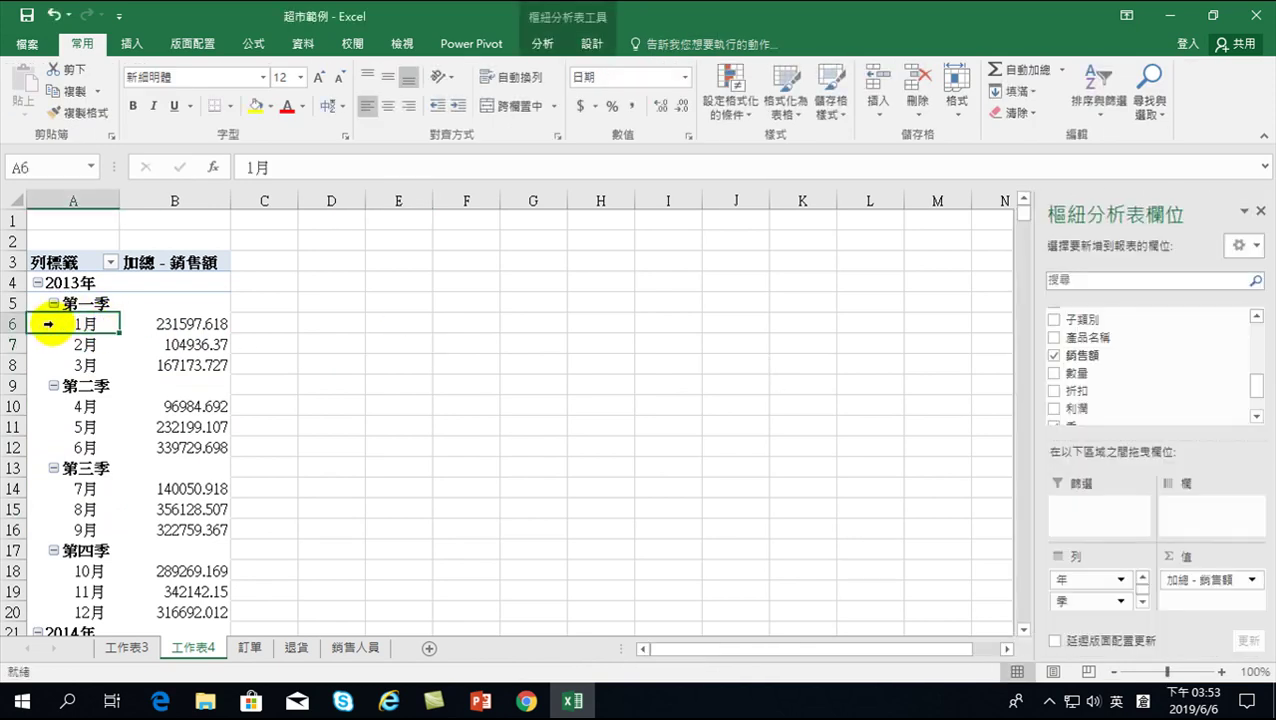
click(48, 324)
mouse_move(88, 337)
mouse_down()
mouse_move(107, 647)
mouse_move(160, 201)
mouse_move(145, 624)
mouse_up()
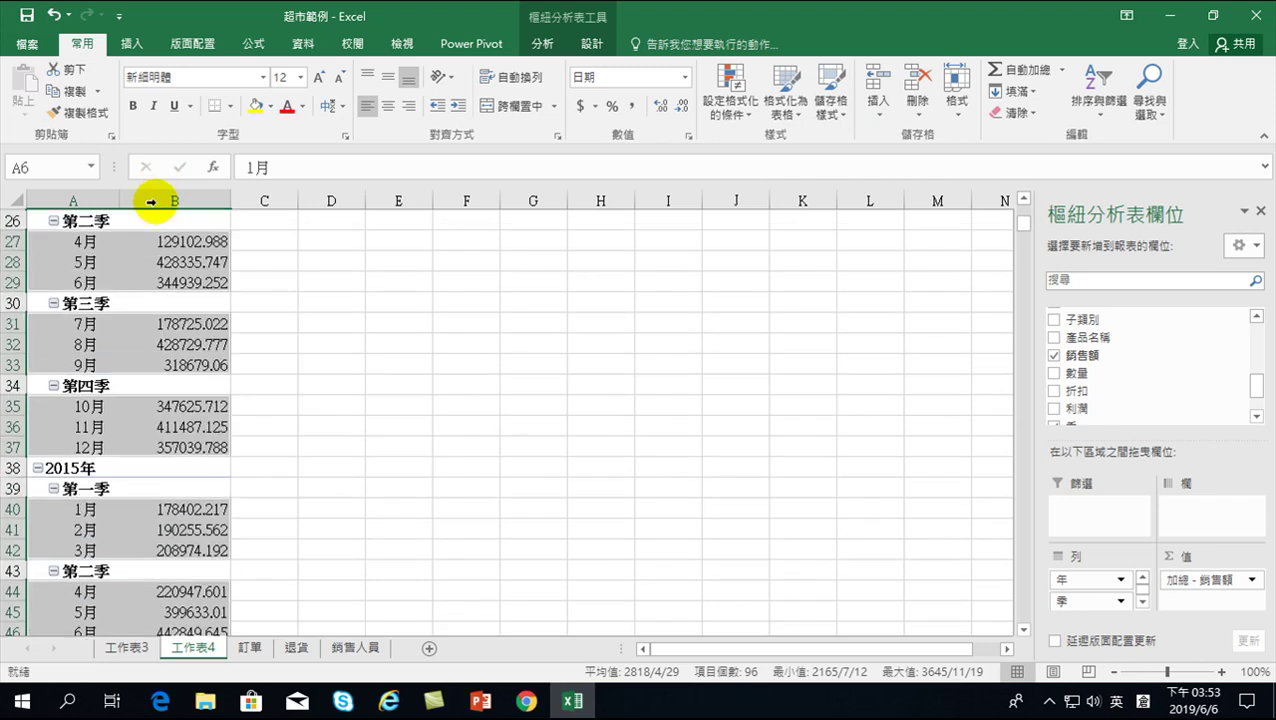
drag(145, 624, 138, 470)
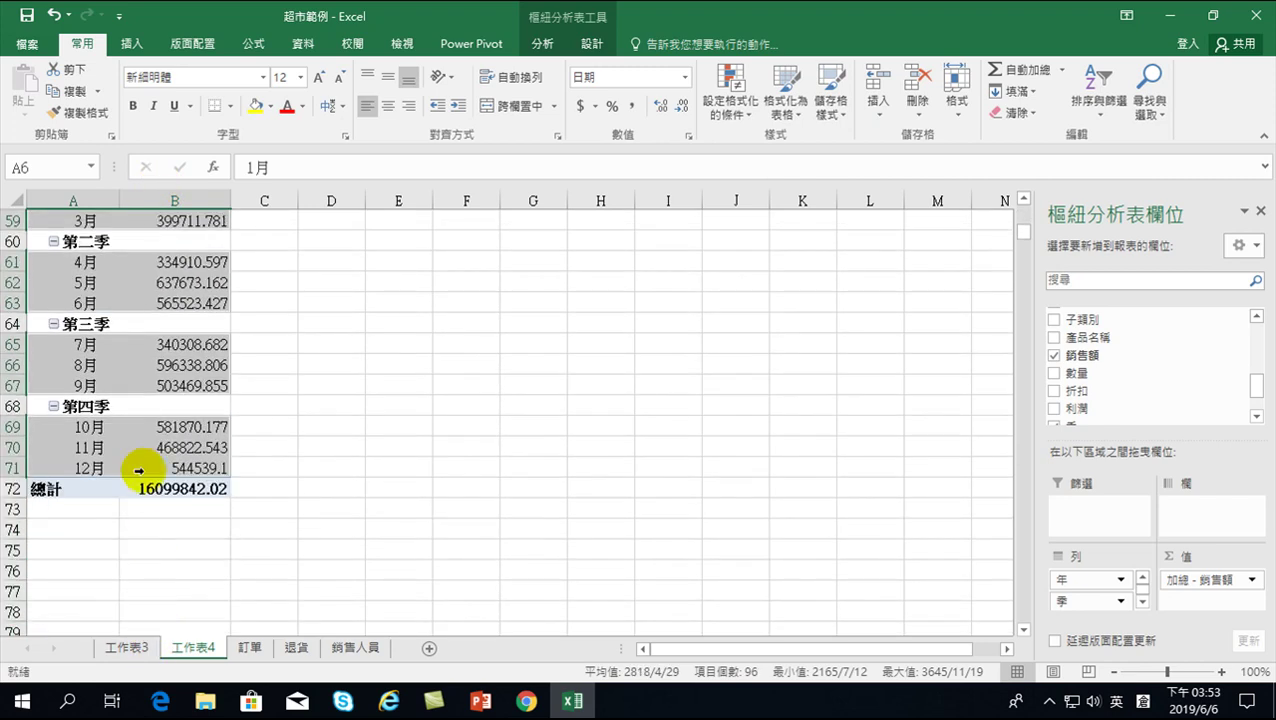
click(74, 90)
scroll(390, 353, up, 3)
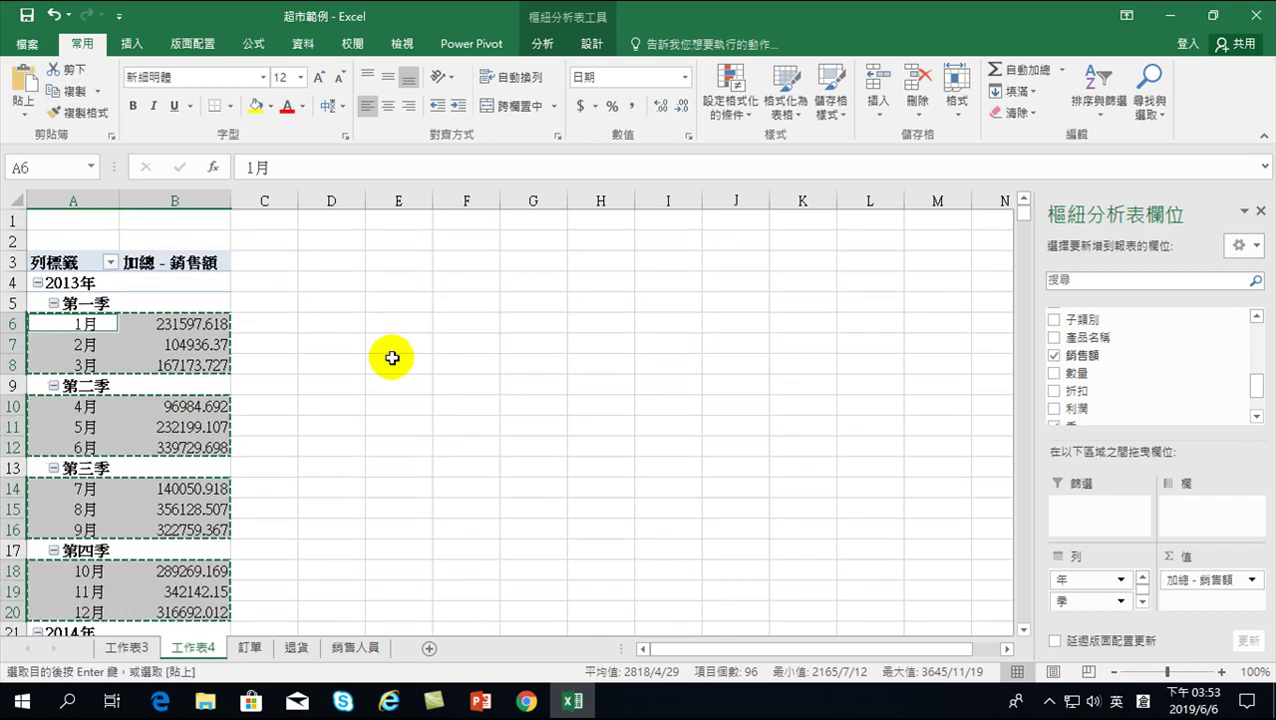
Paste the copied monthly sales as values only starting at D4.
right_click(350, 287)
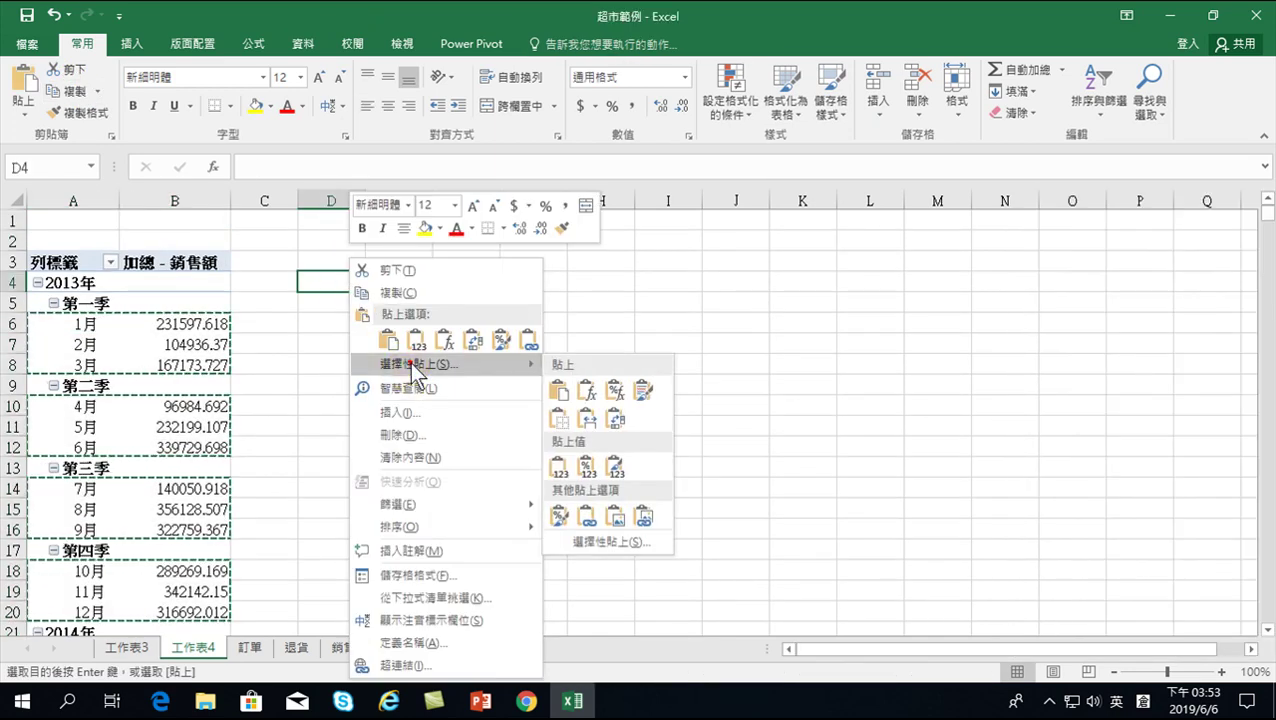
click(407, 363)
click(271, 278)
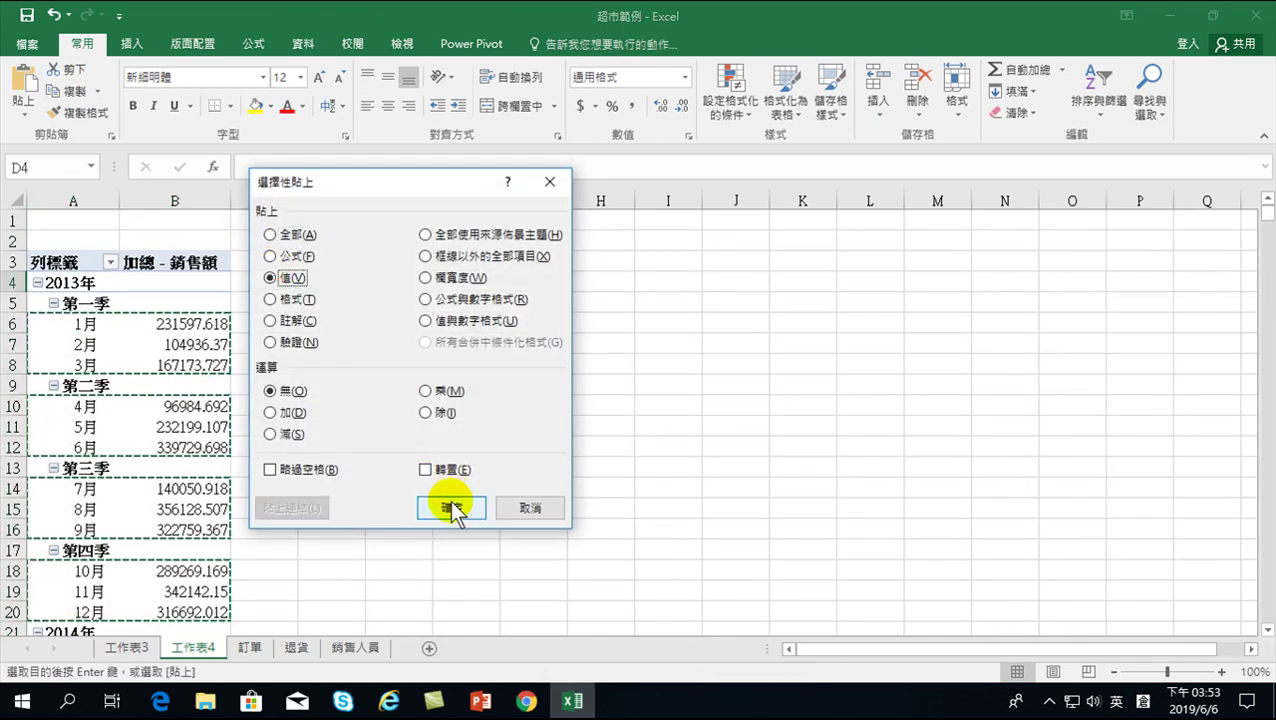
click(451, 503)
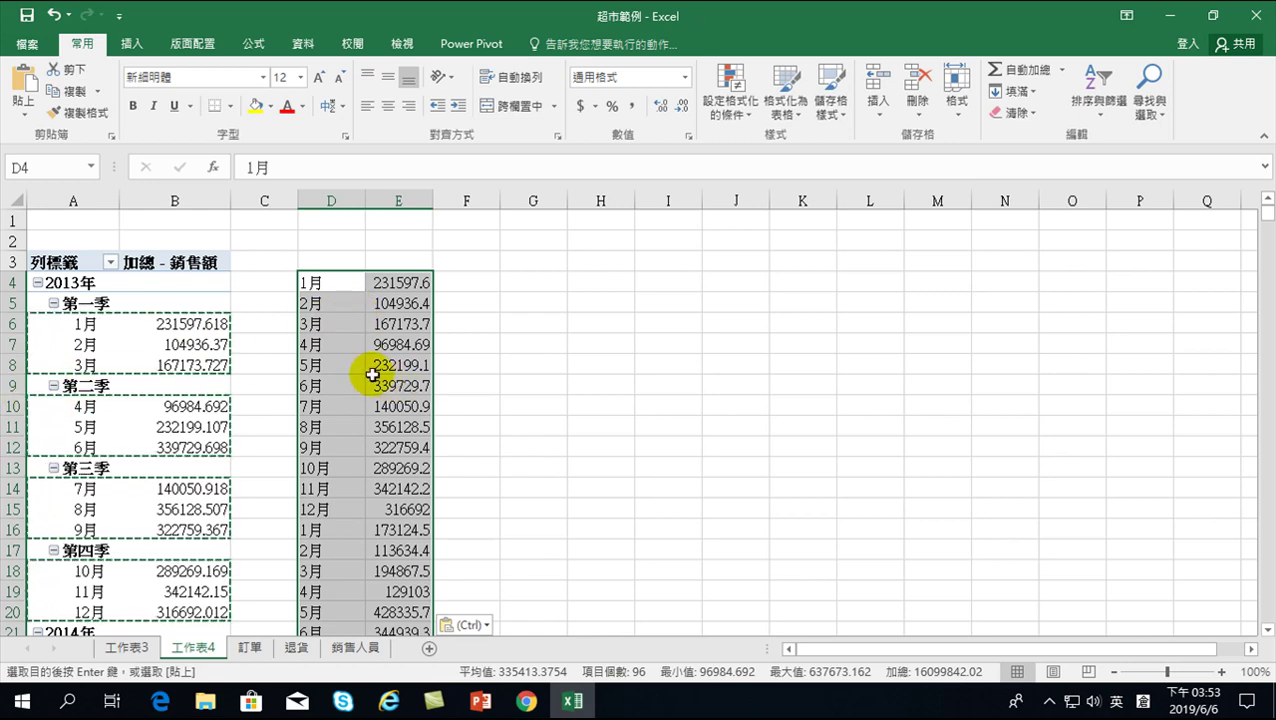
Cancel copy mode and select the pivot's 1月 cells to show the PivotTable Fields pane.
key(Escape)
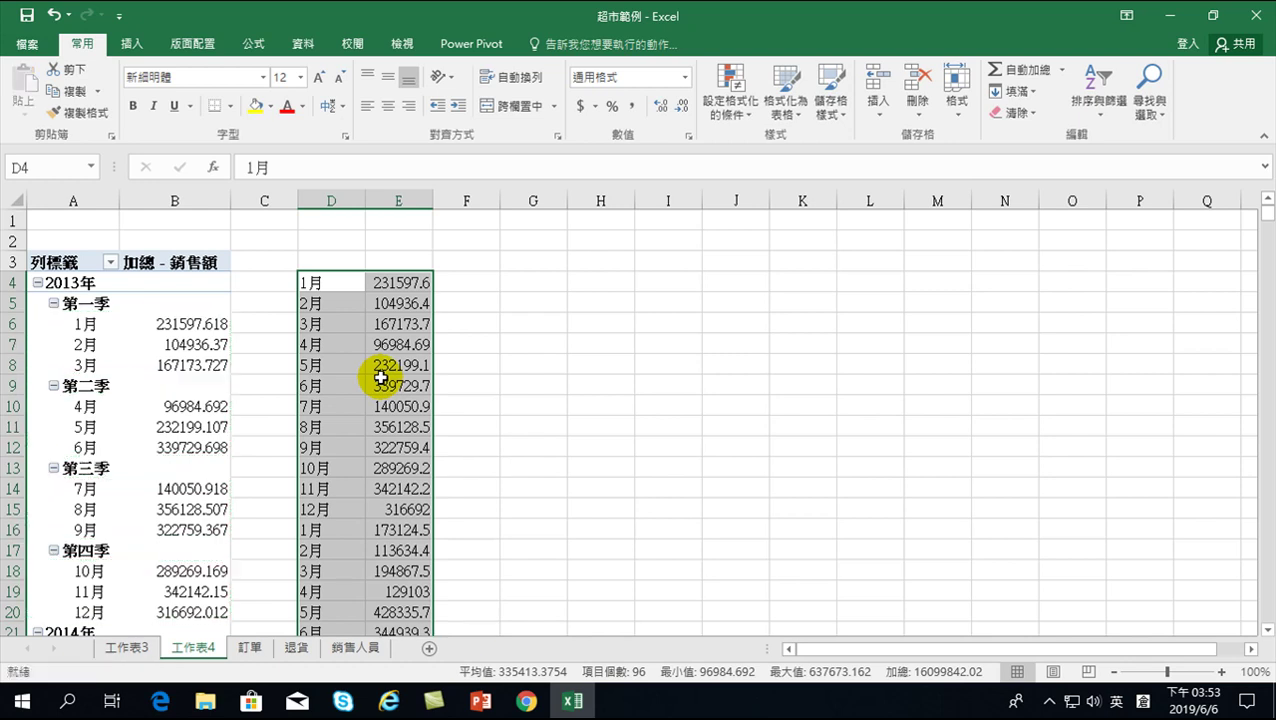
click(90, 323)
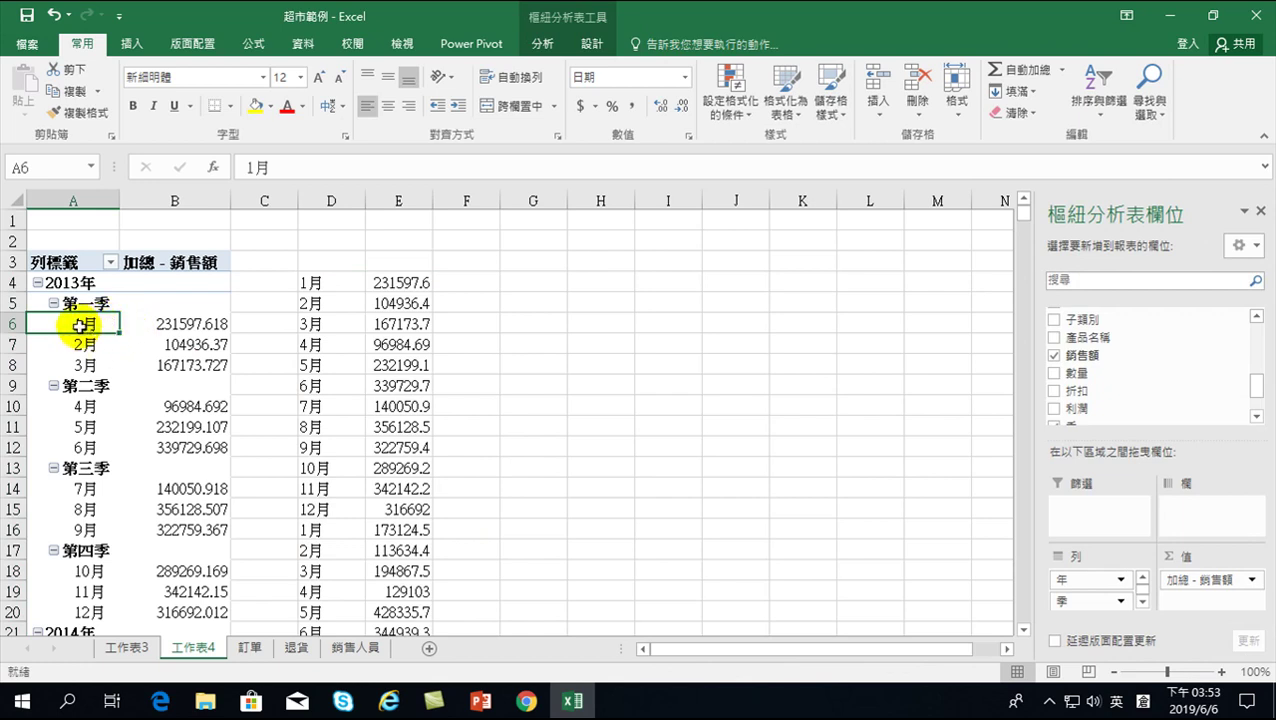
click(155, 323)
click(65, 322)
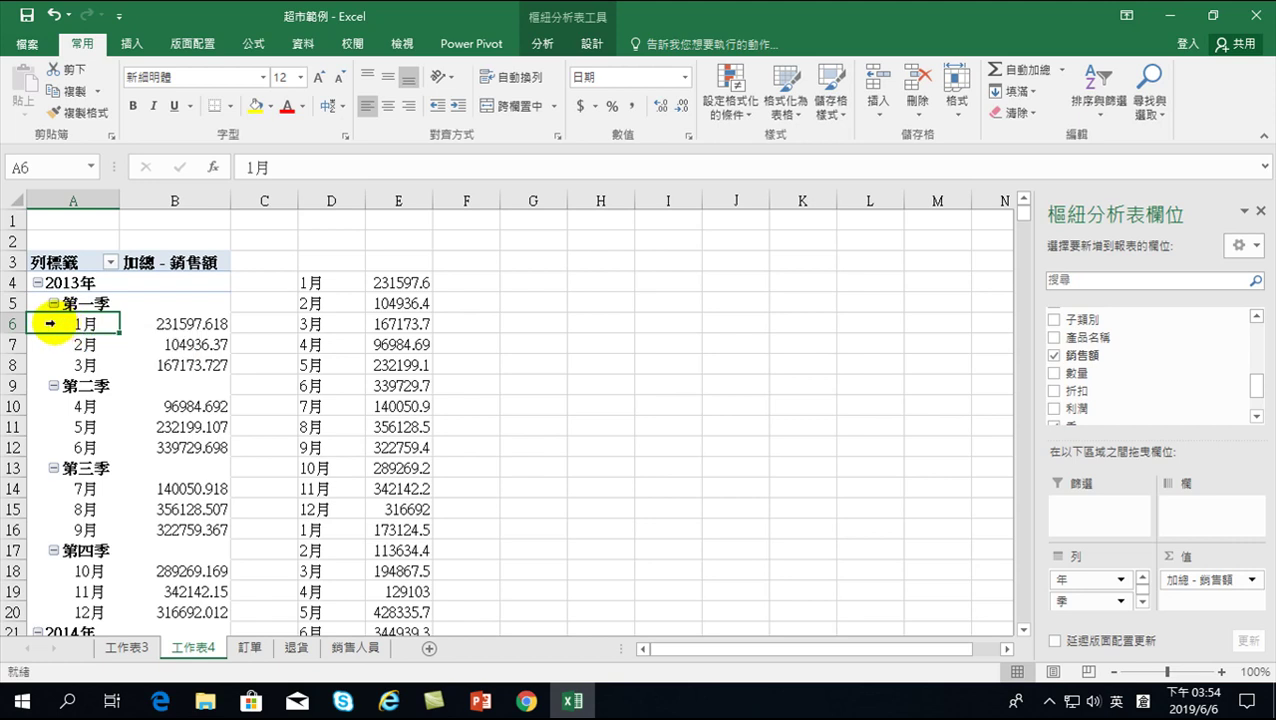
Trial-select the pivot's 1月 to 6月 rows, then clear the selection.
click(50, 323)
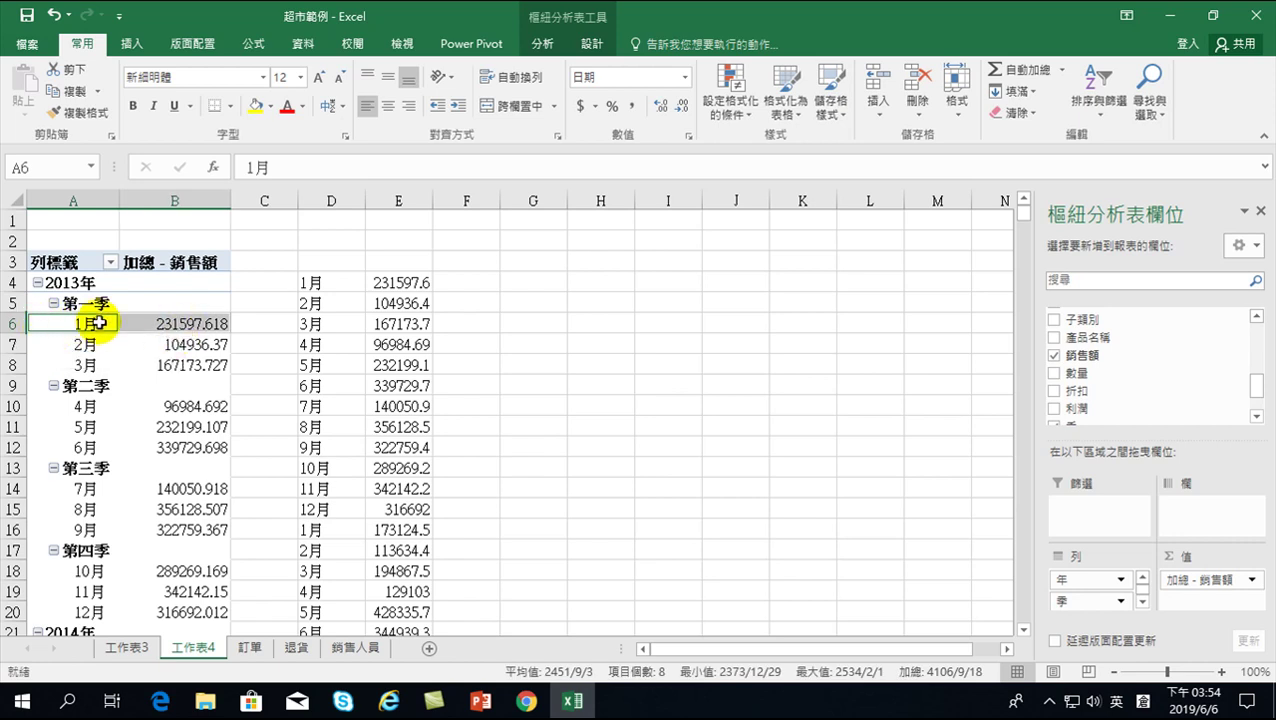
drag(50, 322, 60, 455)
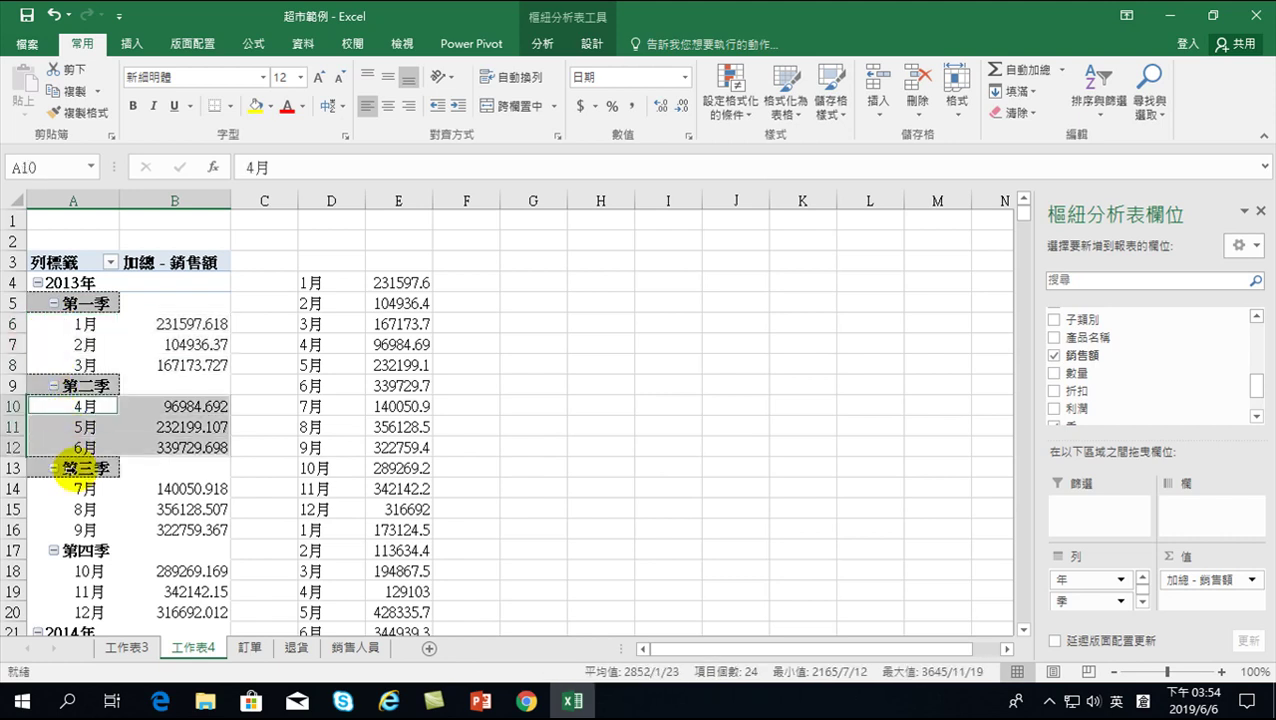
click(515, 365)
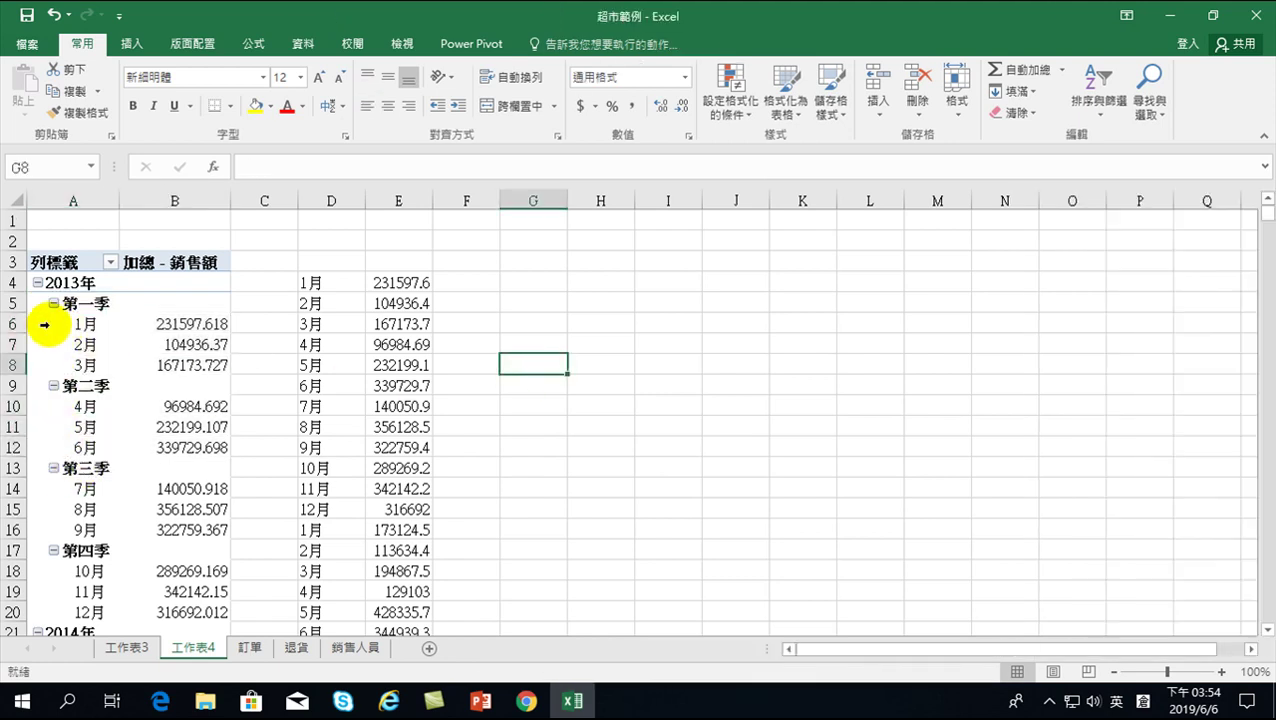
Multi-select only the month rows, skipping quarter and year headings, and copy them.
drag(50, 324, 73, 530)
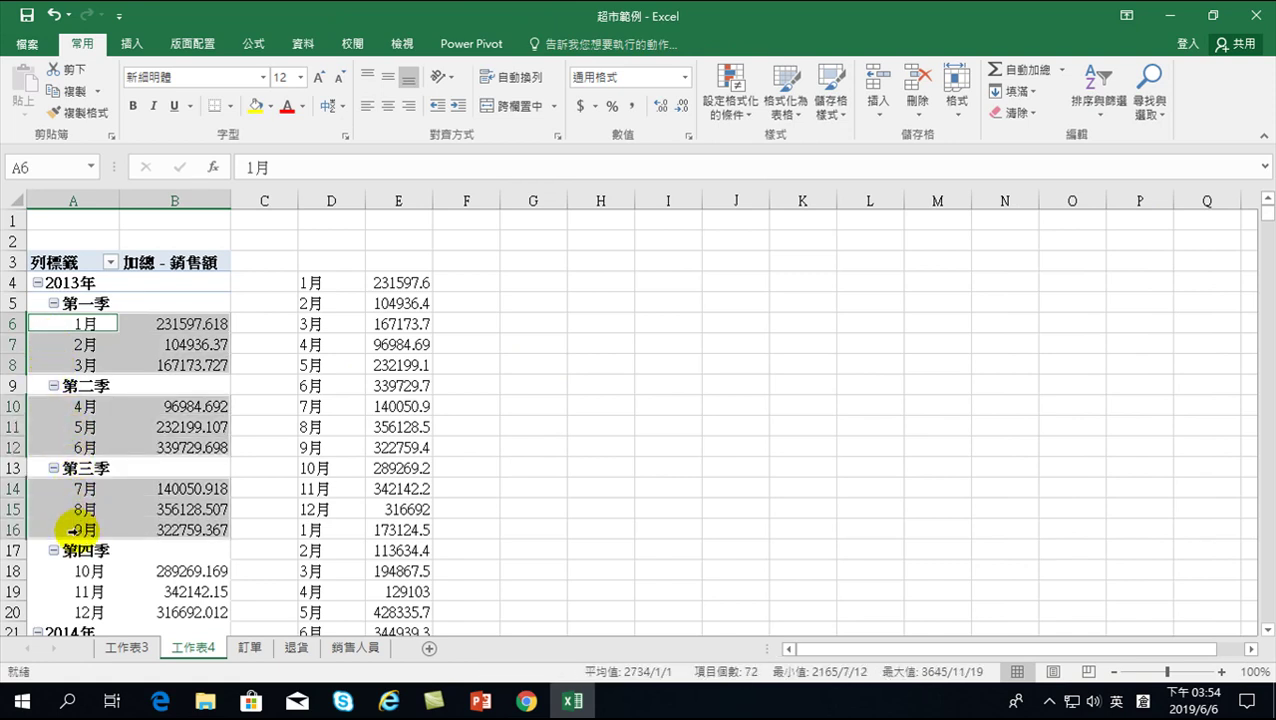
ctrl+drag(65, 571, 75, 612)
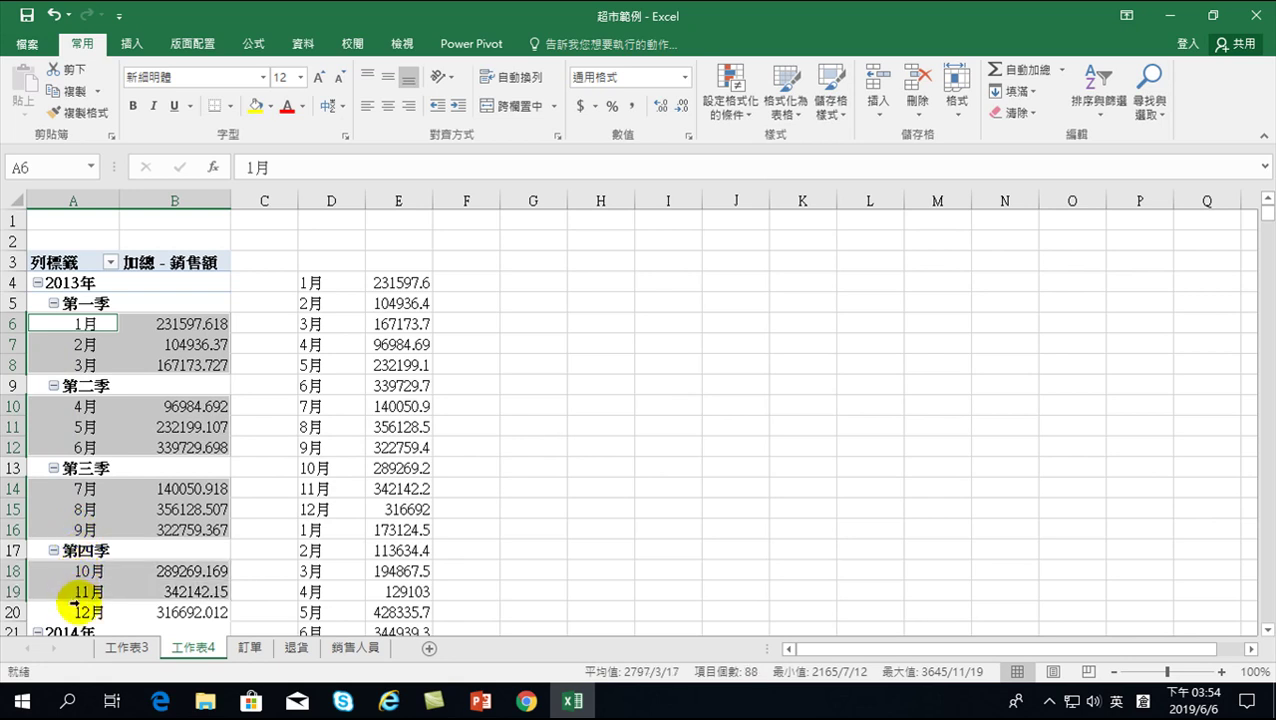
scroll(75, 632, down, 10)
scroll(80, 473, down, 14)
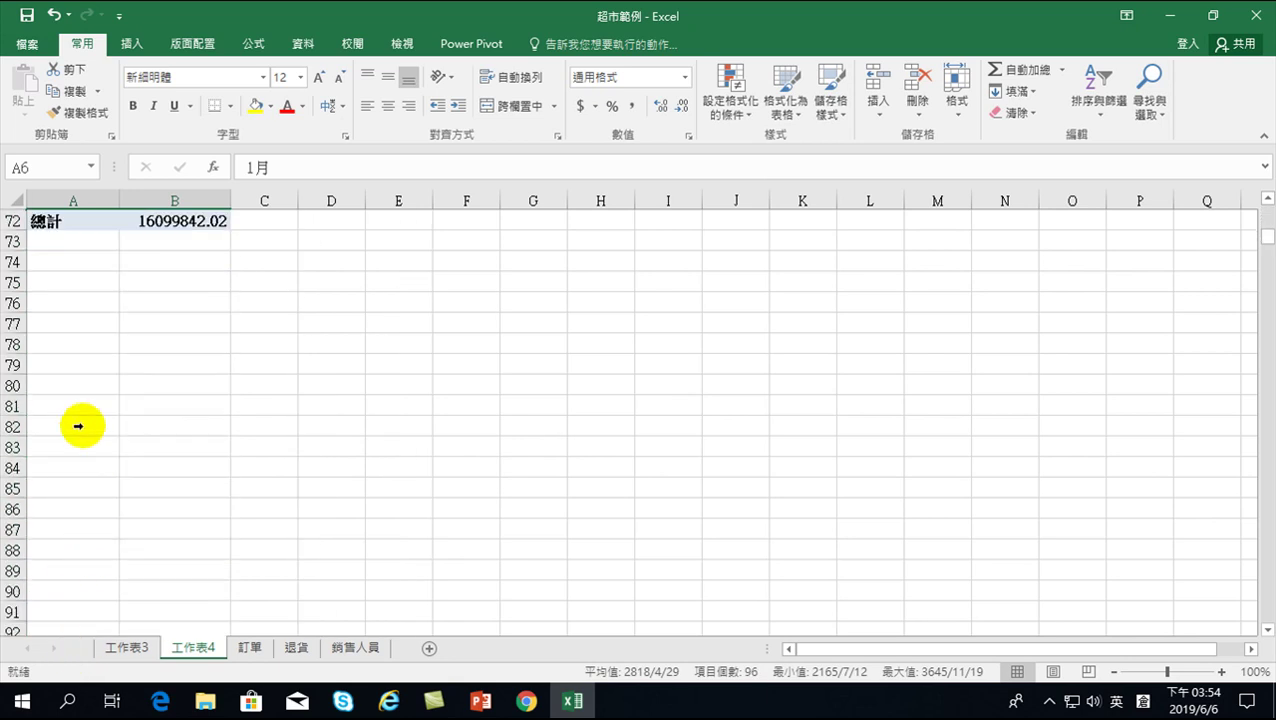
scroll(112, 372, up, 13)
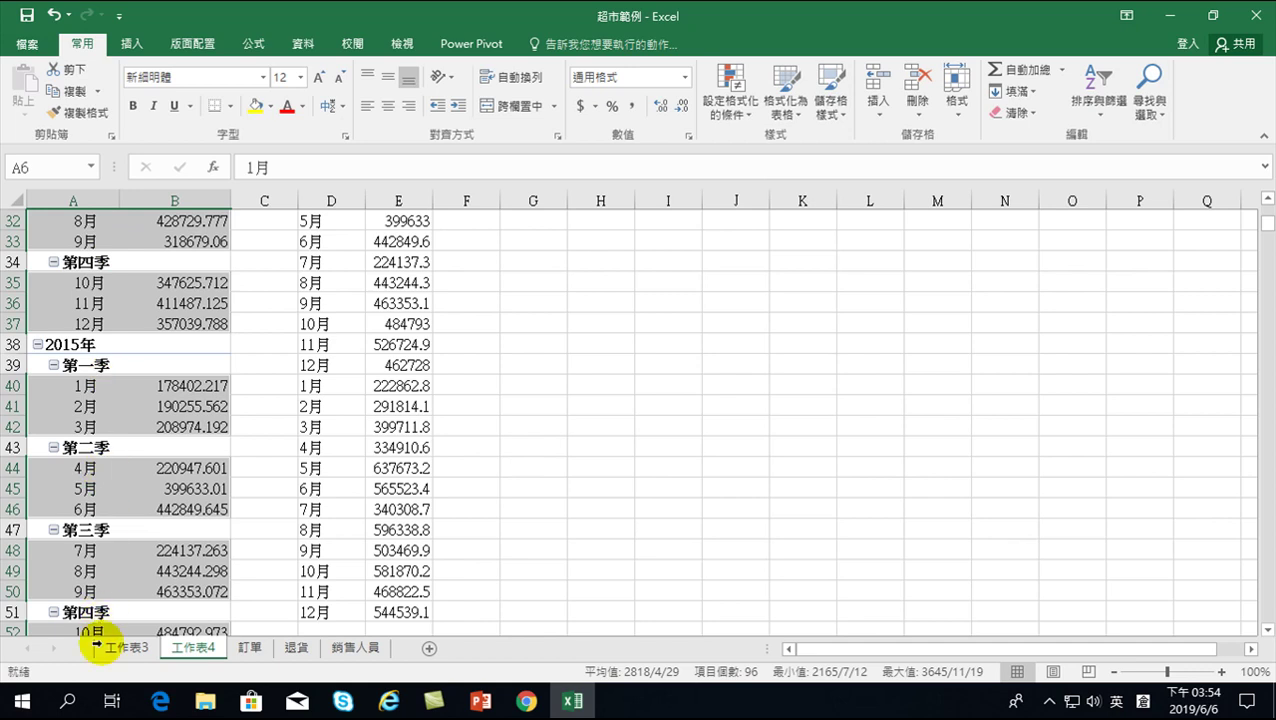
scroll(102, 621, down, 20)
scroll(94, 635, down, 6)
scroll(107, 190, up, 6)
scroll(110, 180, up, 20)
scroll(110, 400, up, 6)
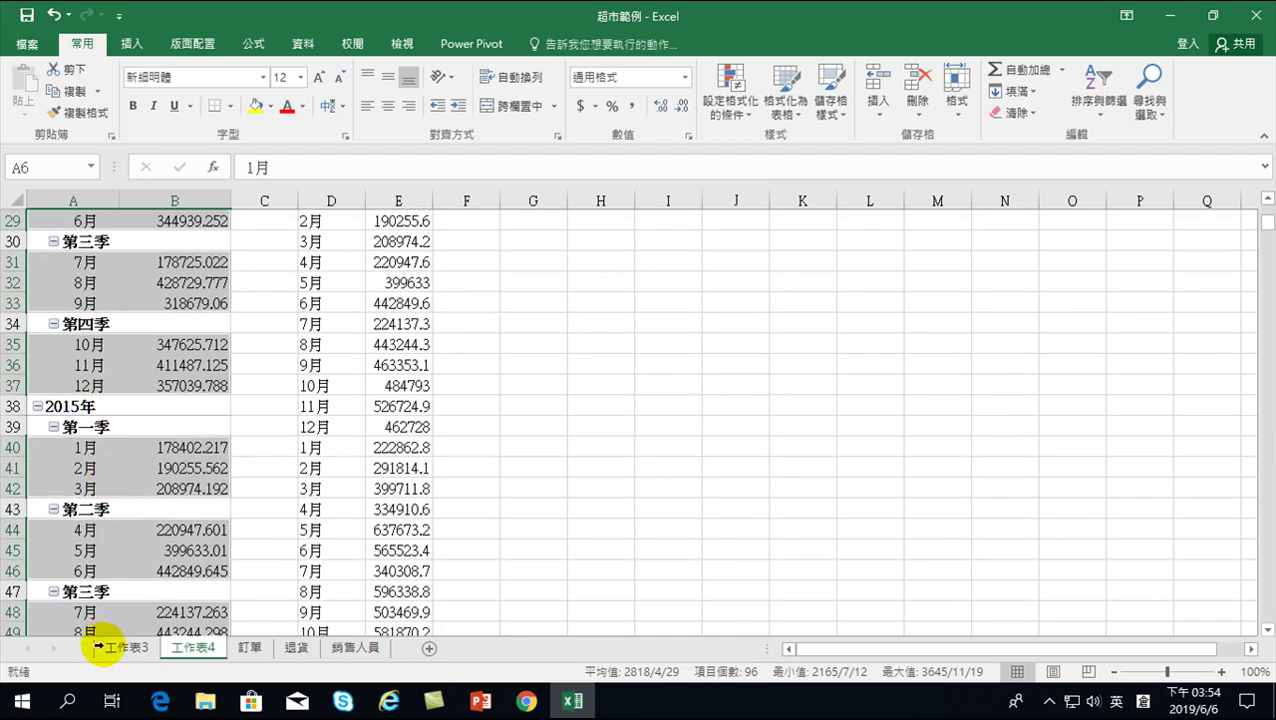
scroll(105, 630, down, 20)
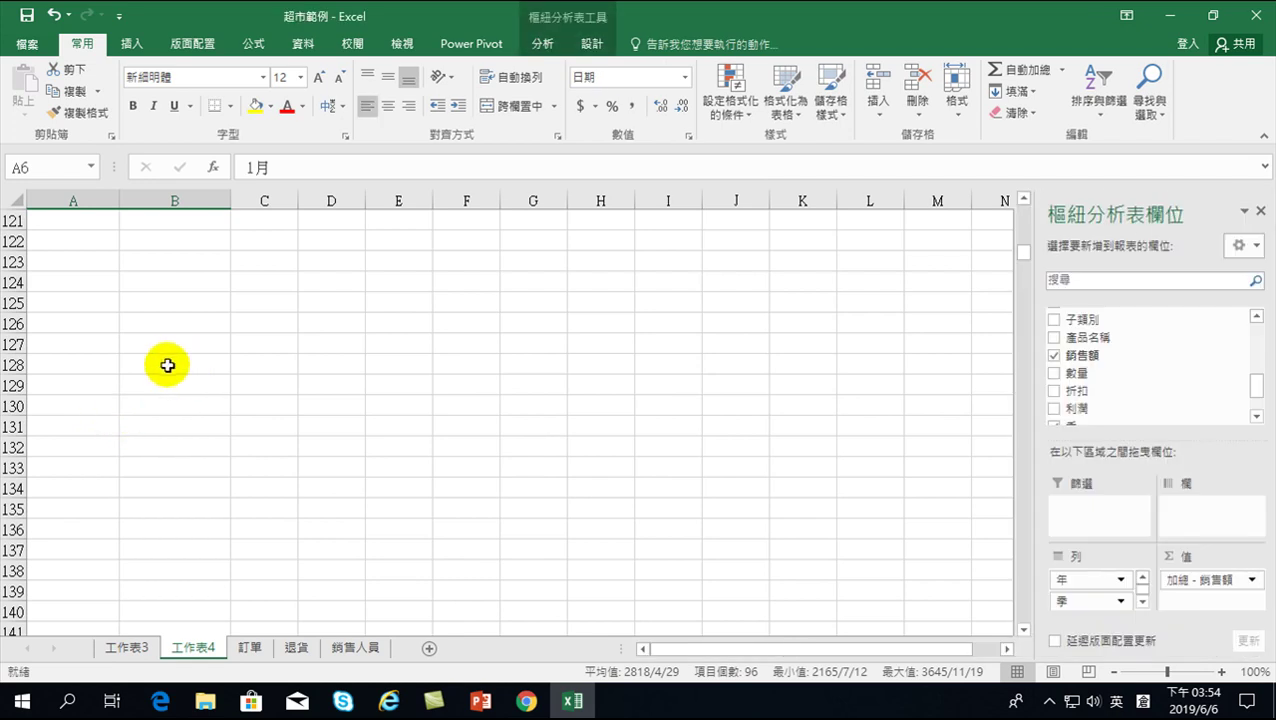
scroll(165, 441, up, 2)
scroll(185, 436, up, 6)
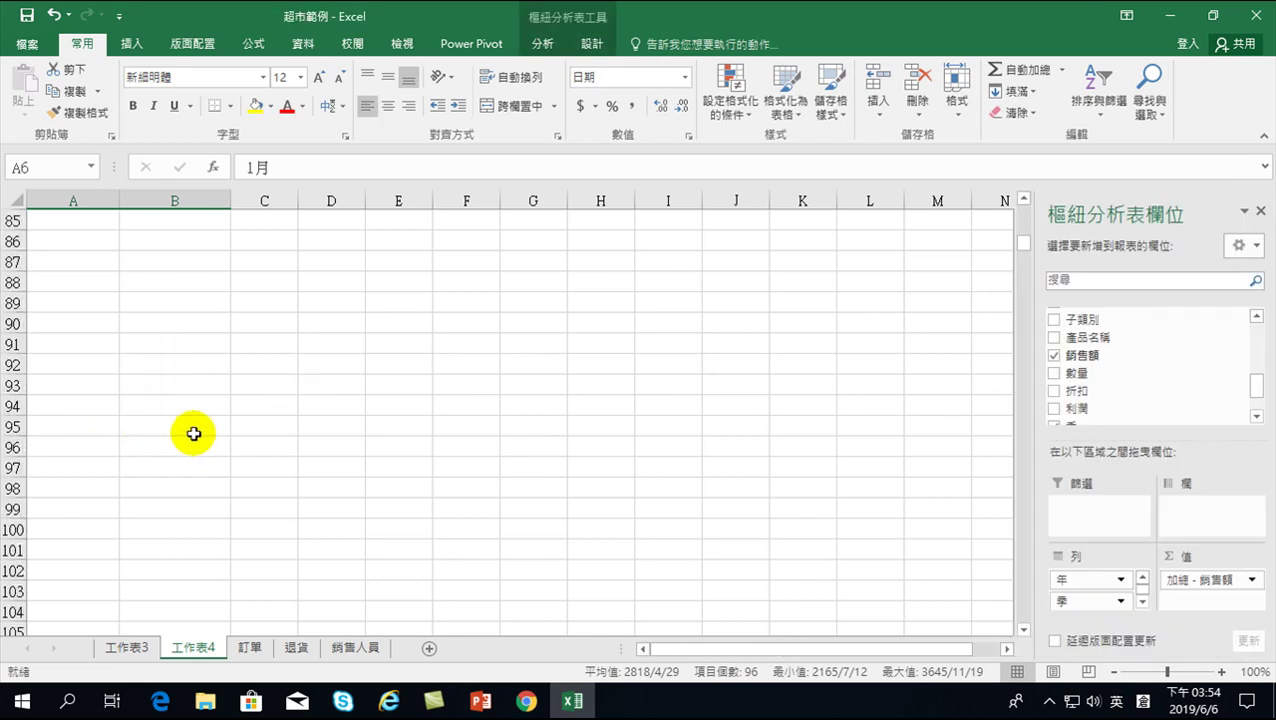
scroll(202, 421, up, 14)
scroll(171, 420, up, 7)
scroll(171, 420, down, 5)
scroll(157, 441, down, 5)
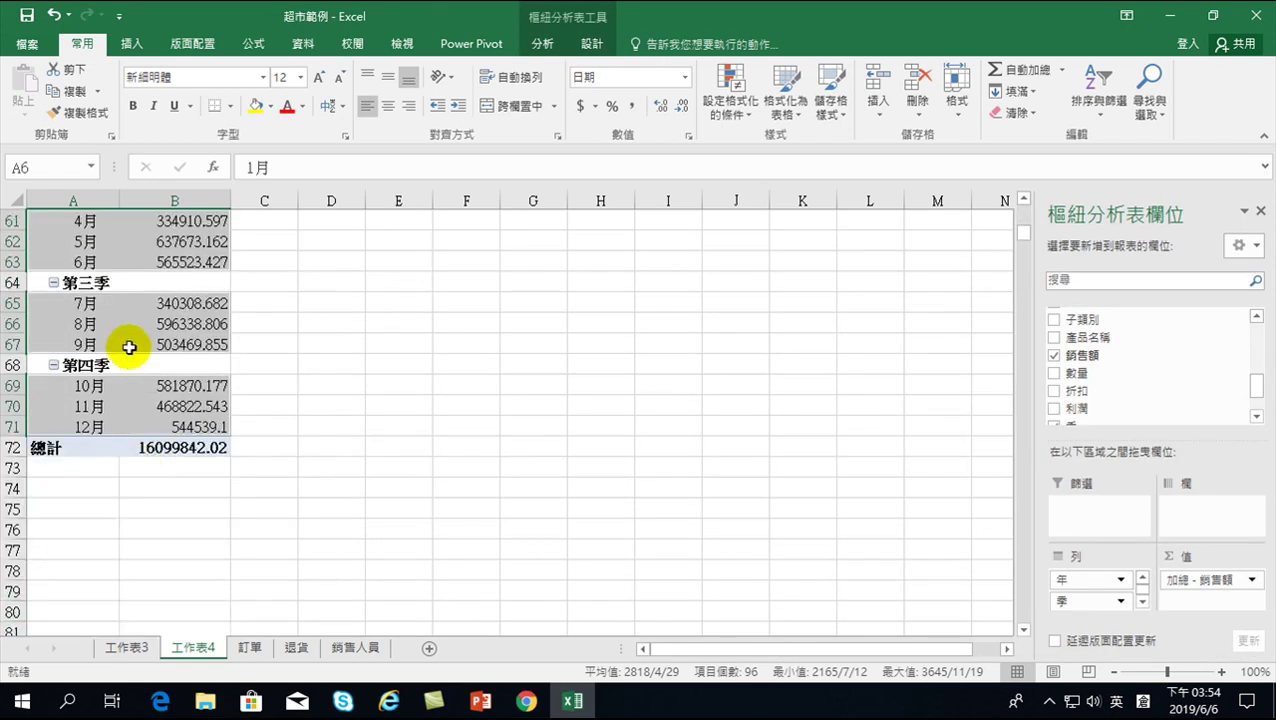
scroll(125, 367, up, 9)
scroll(152, 376, up, 12)
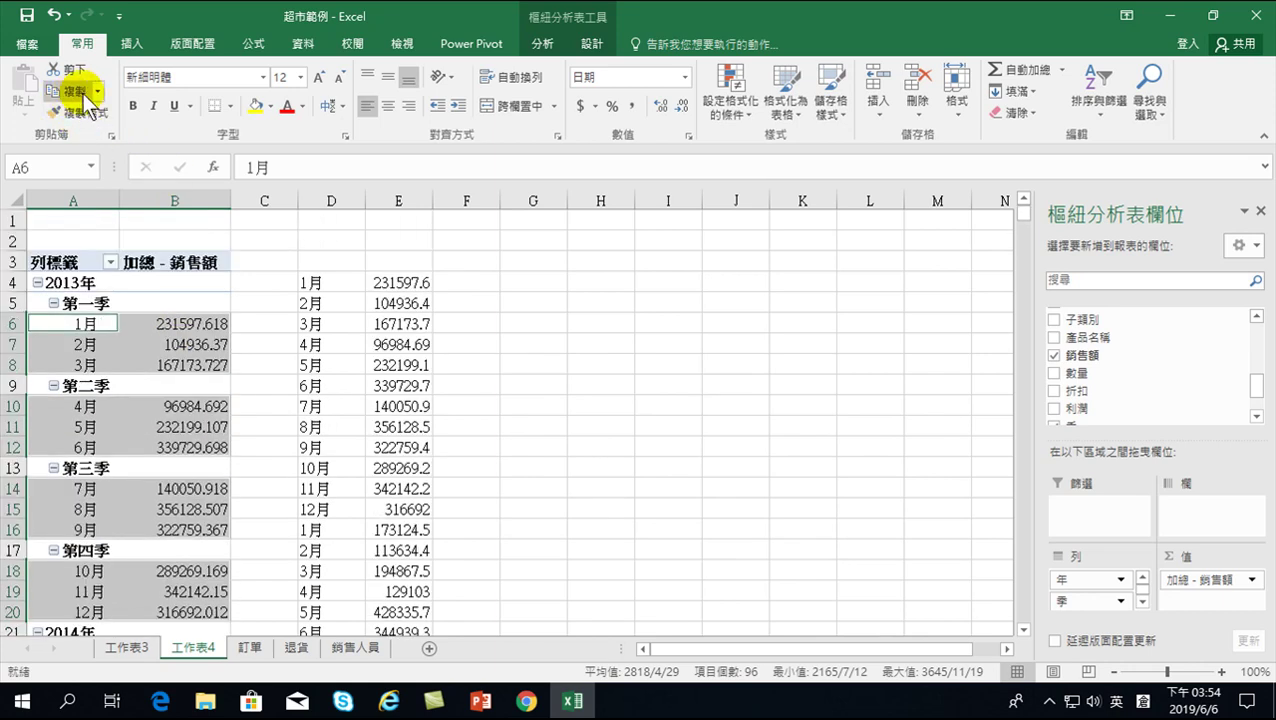
click(75, 91)
Paste the copied months and sales into G4 as values only, without pivot formatting.
right_click(552, 283)
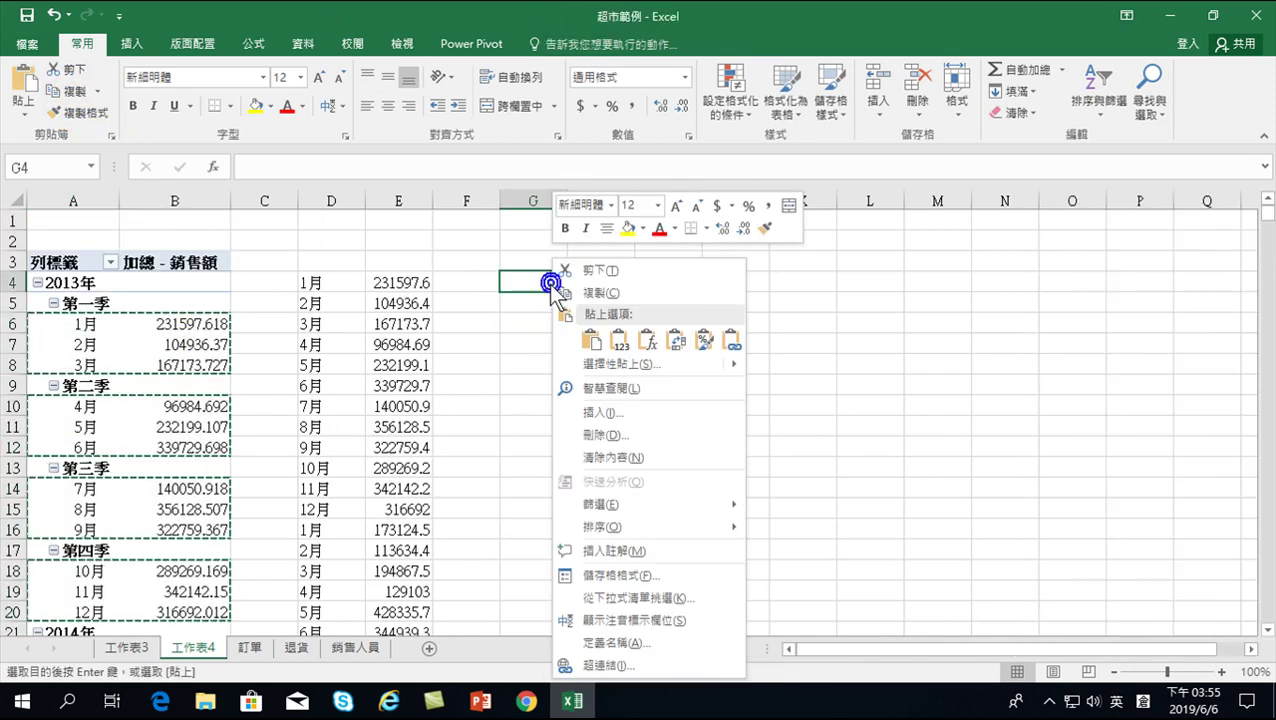
click(585, 366)
click(455, 276)
click(636, 507)
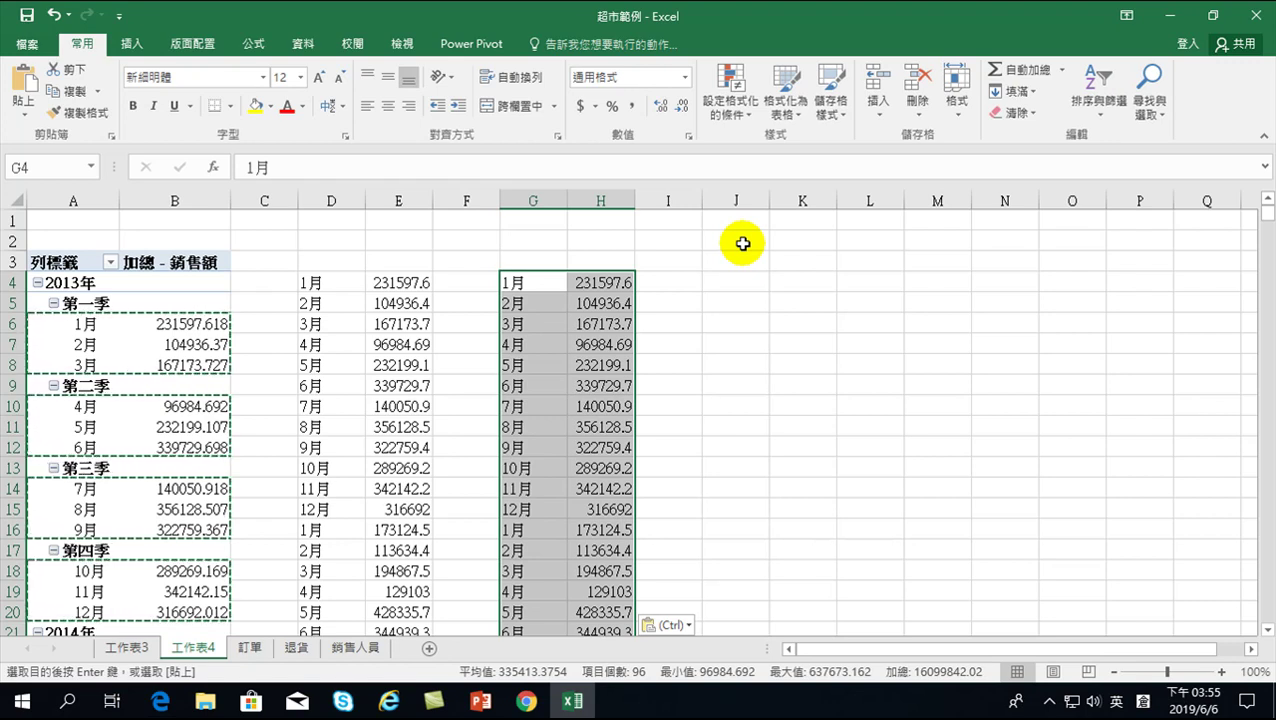
click(540, 284)
Enter 2013/1 and 2013/2 in G4:G5 and fill the monthly date series down to G51.
text(201)
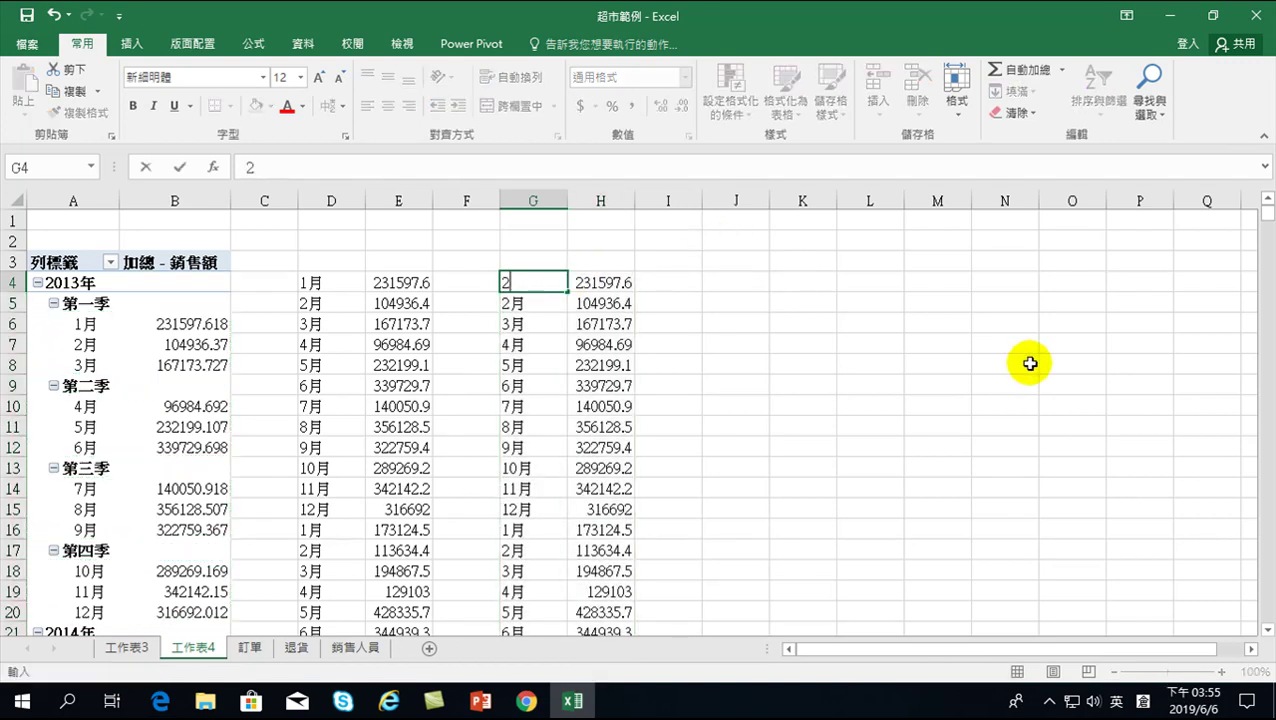
text(3/1)
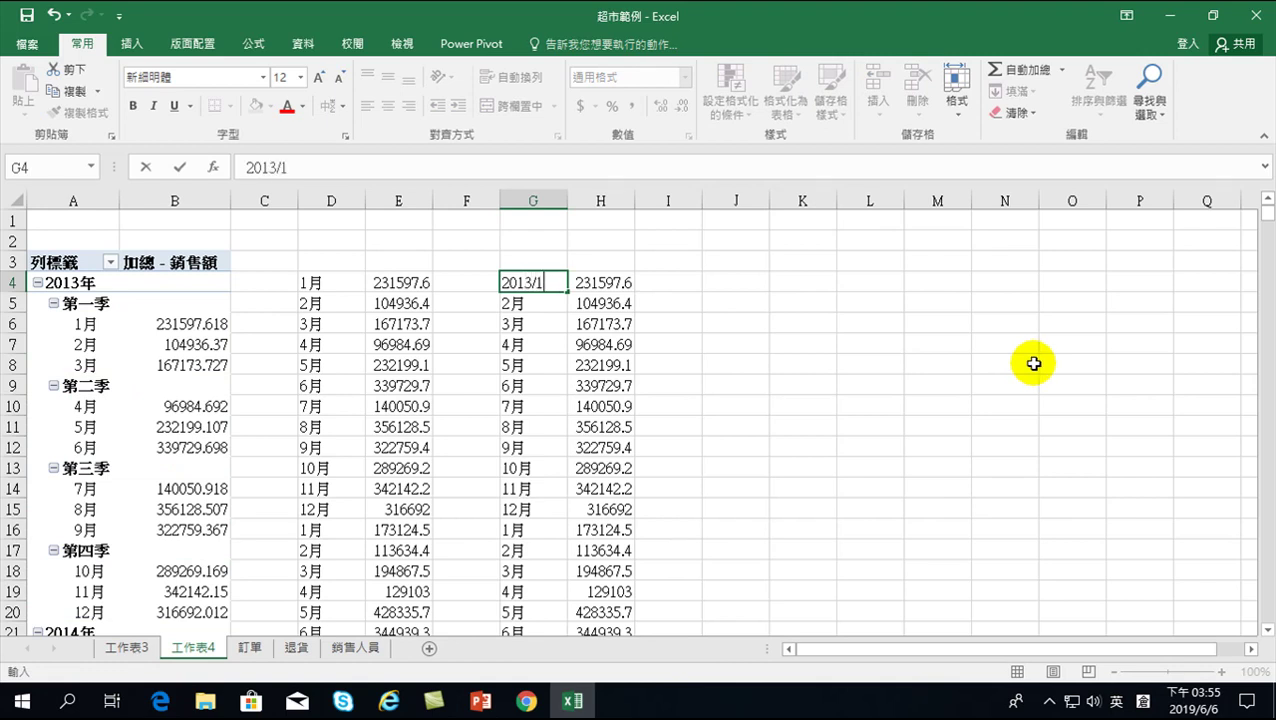
key(Return)
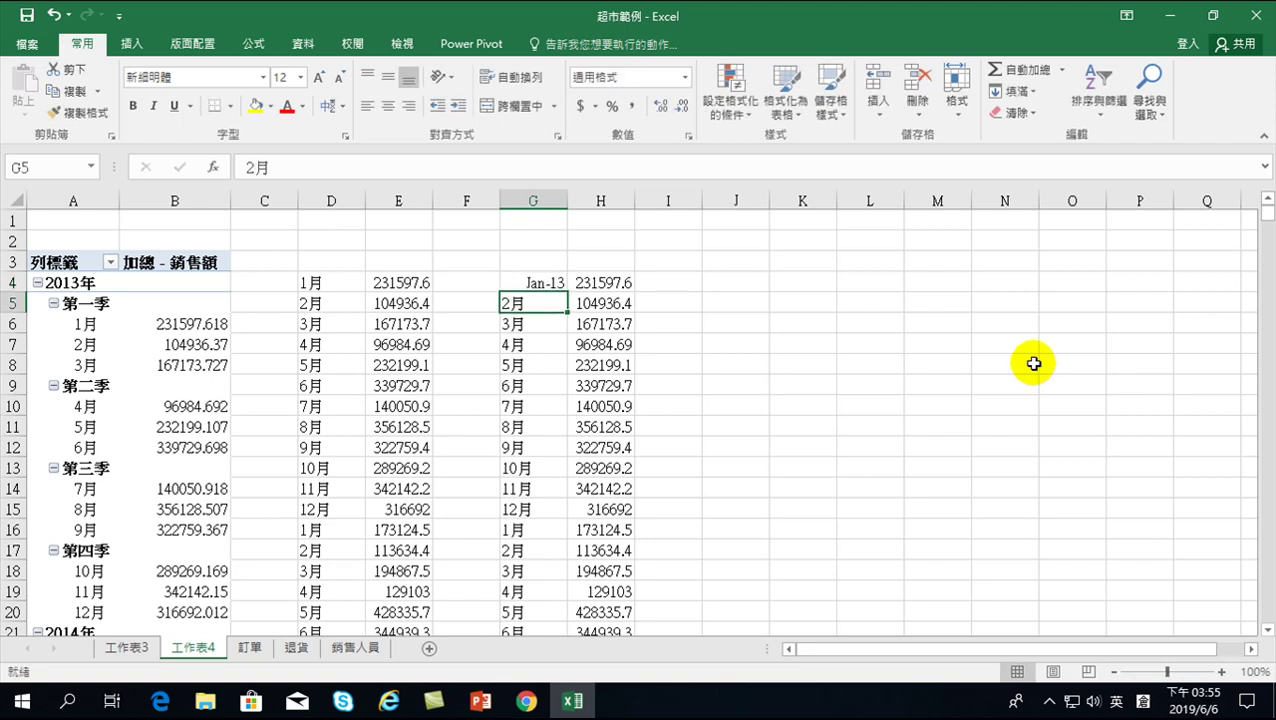
text(2013/2)
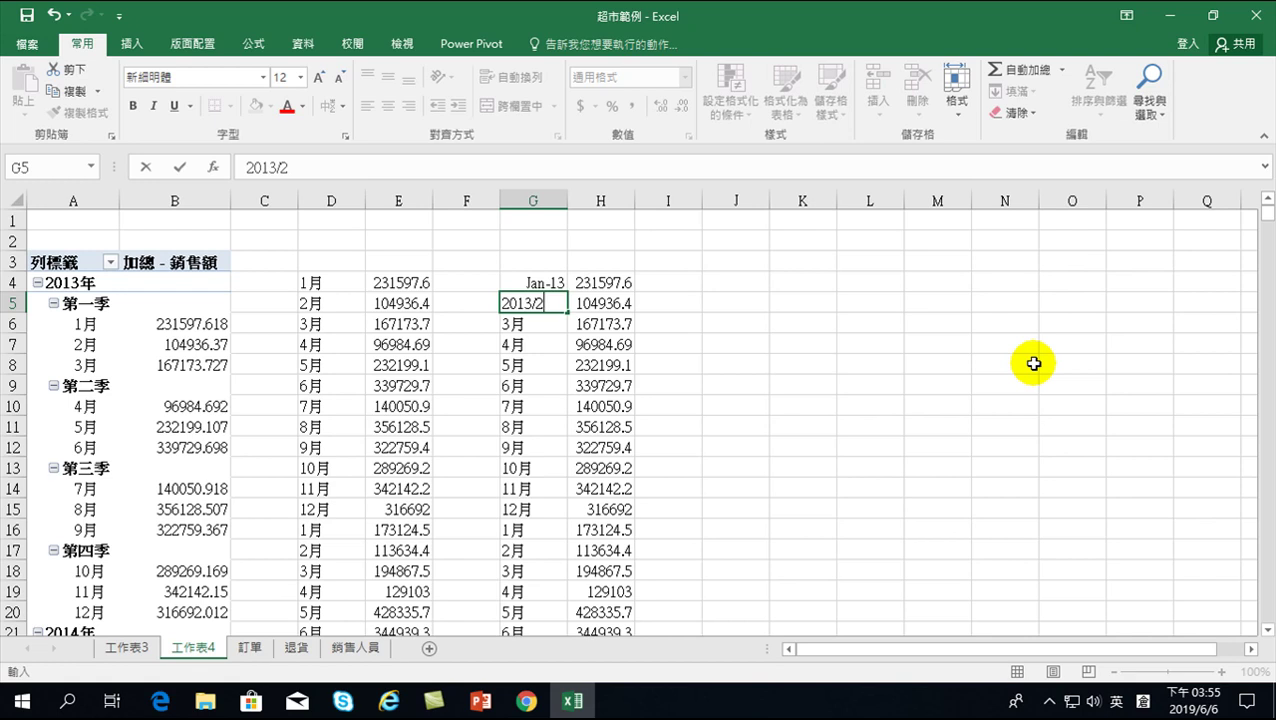
key(Return)
mouse_move(540, 284)
mouse_down()
mouse_move(557, 309)
mouse_move(575, 672)
mouse_move(557, 582)
mouse_move(557, 598)
mouse_up()
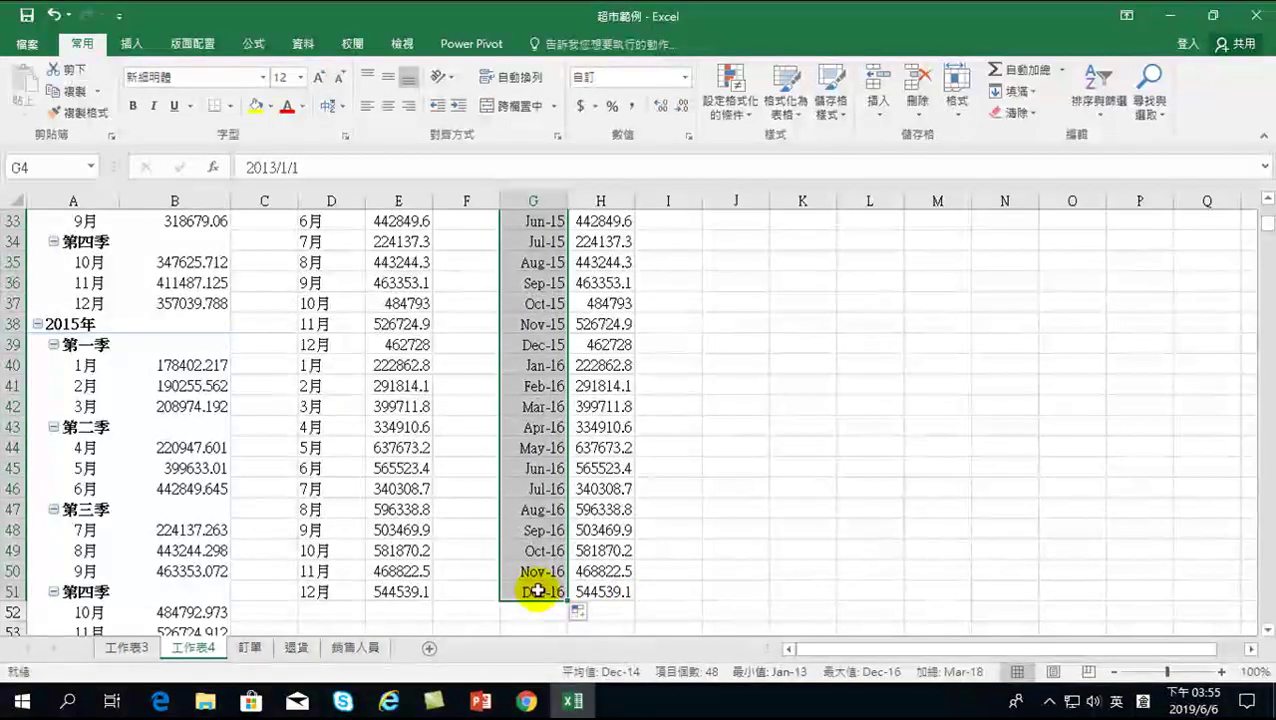
click(519, 349)
scroll(540, 330, up, 10)
click(547, 283)
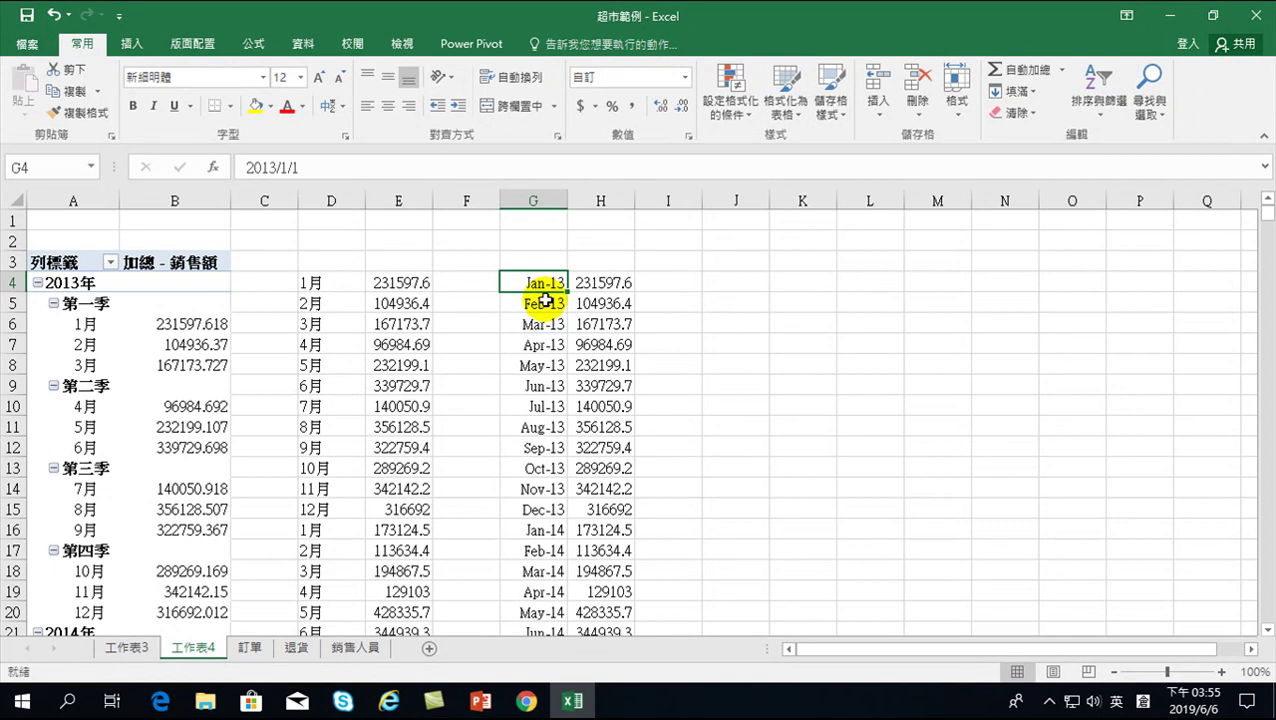
click(591, 44)
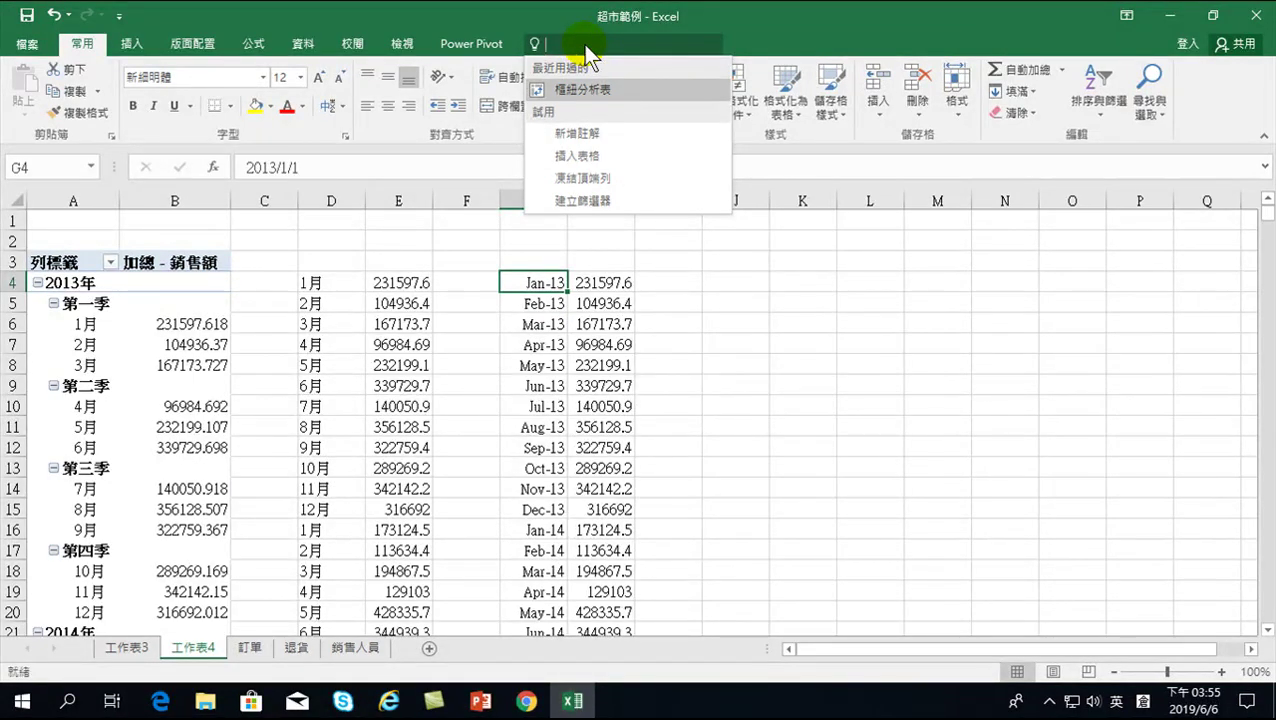
Search the Tell me box for 預測工 to list the 預測工作表 (Forecast Sheet) command.
click(300, 44)
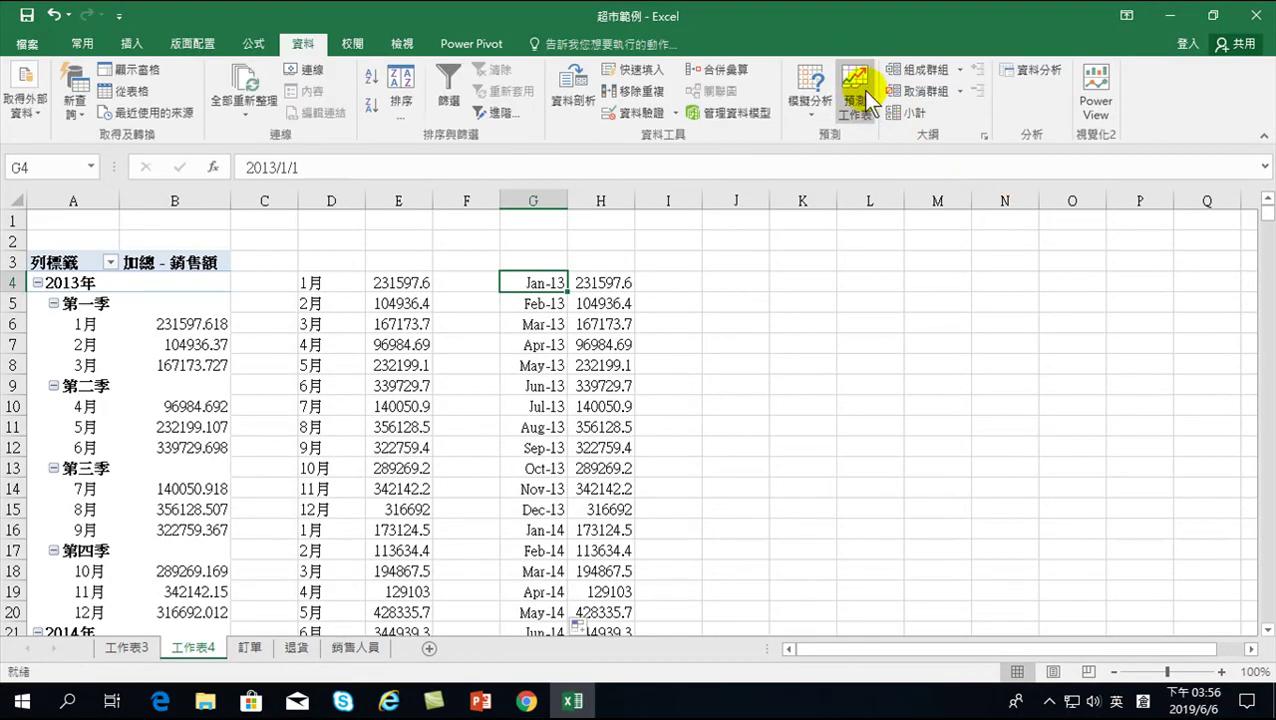
click(80, 44)
click(583, 44)
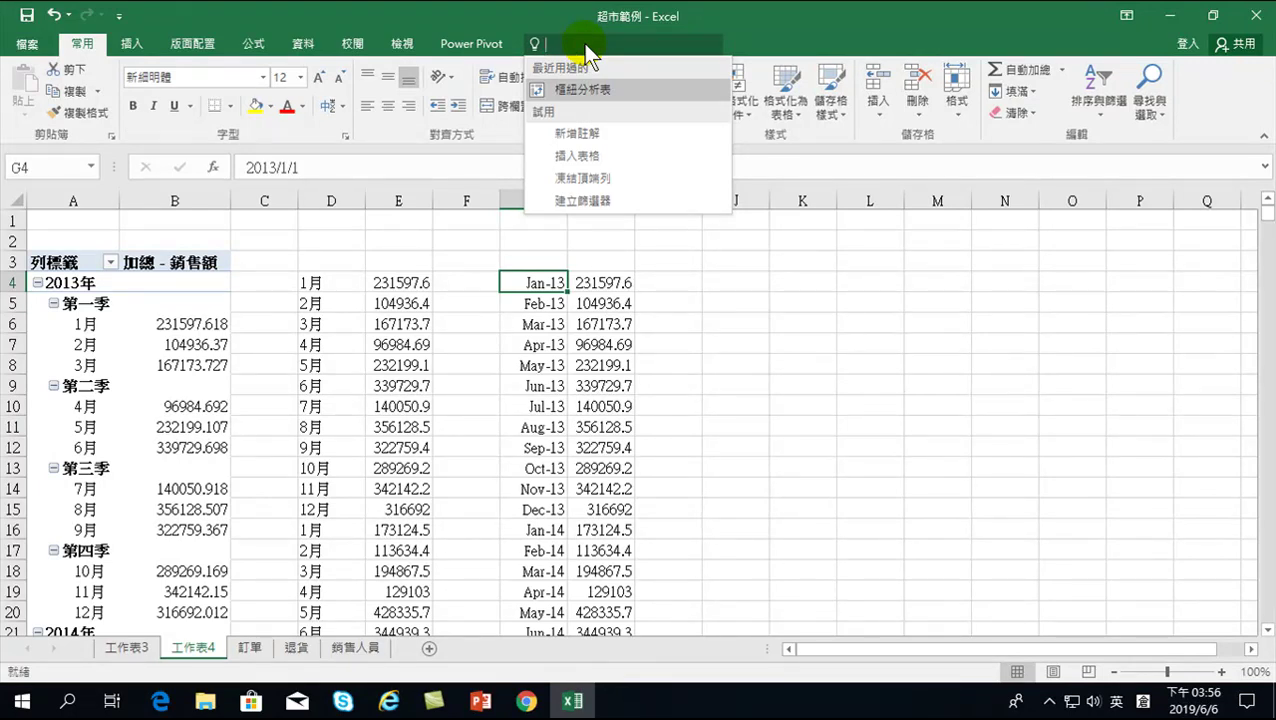
text(n)
key(shift)
text(預測工)
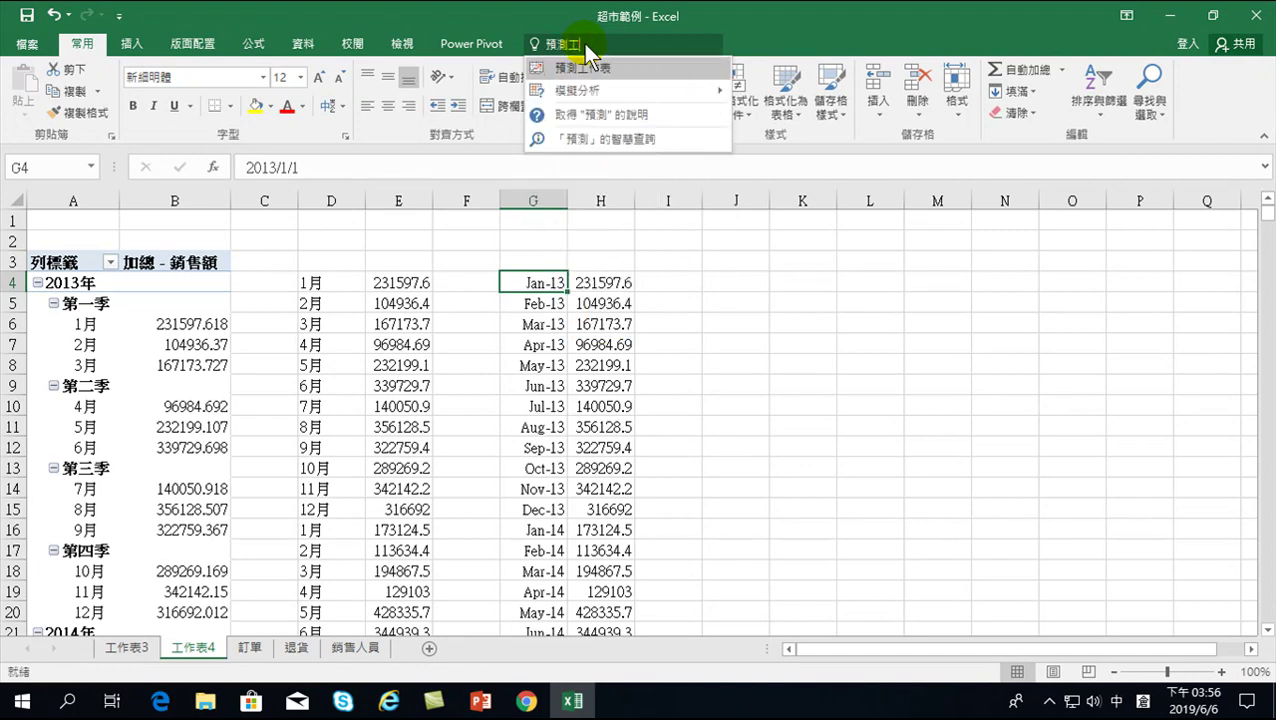
key(shift)
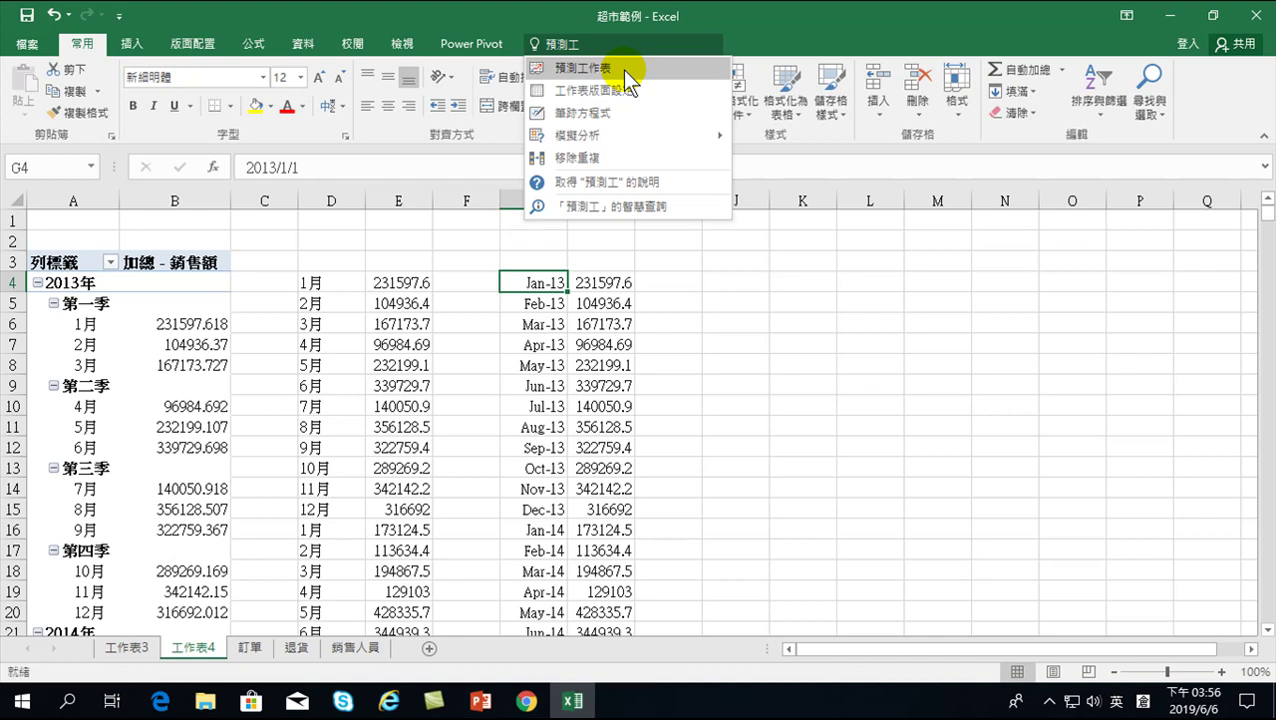
Create the forecast sheet with default options and drag its chart beside the forecast table.
click(622, 70)
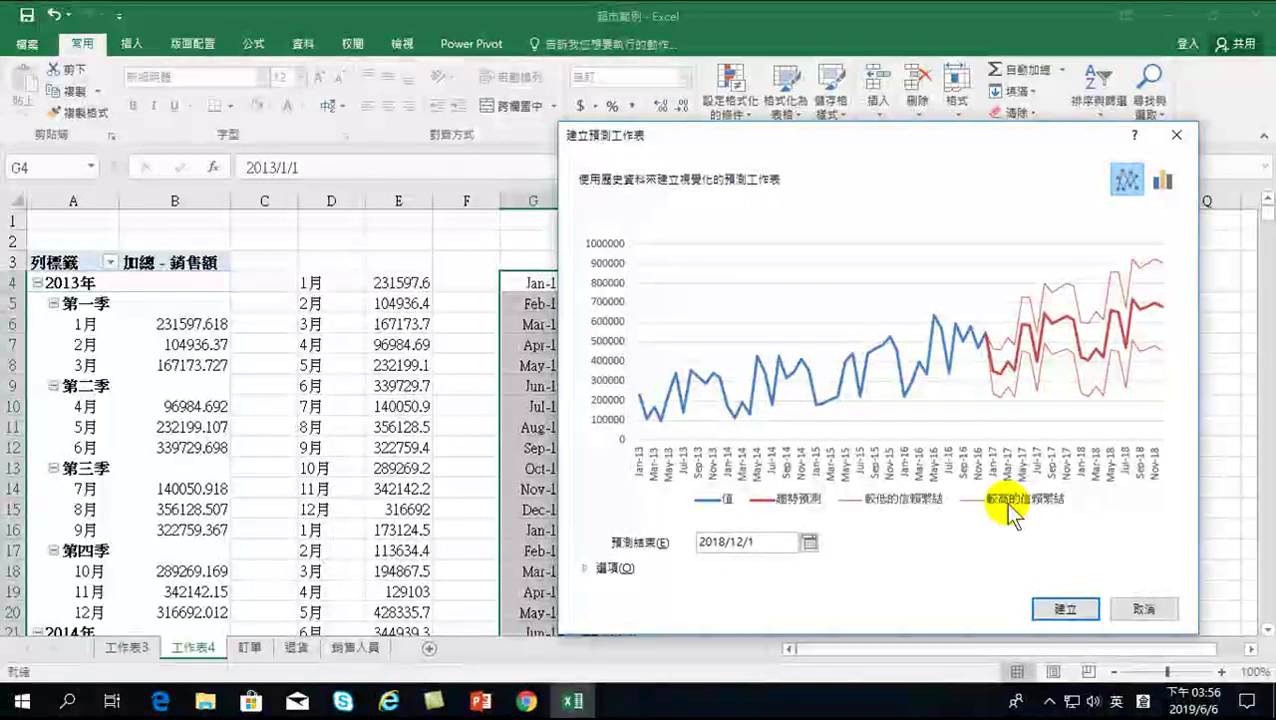
click(1068, 610)
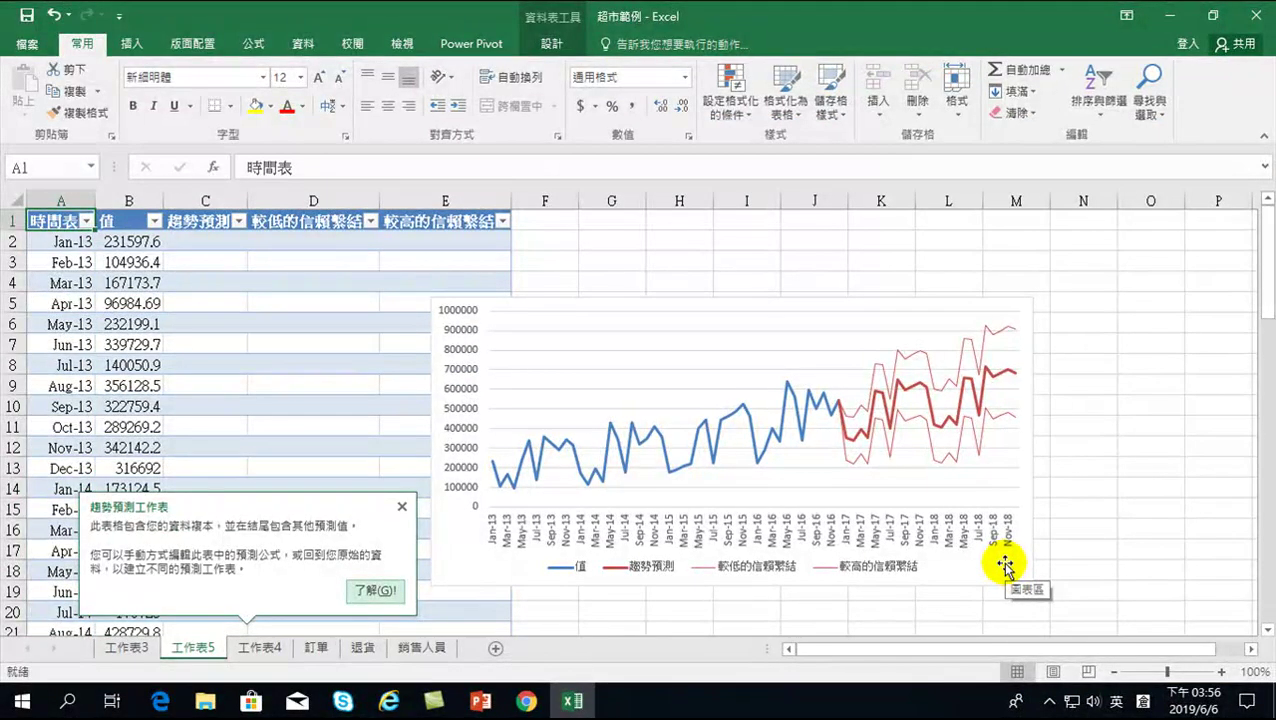
click(537, 310)
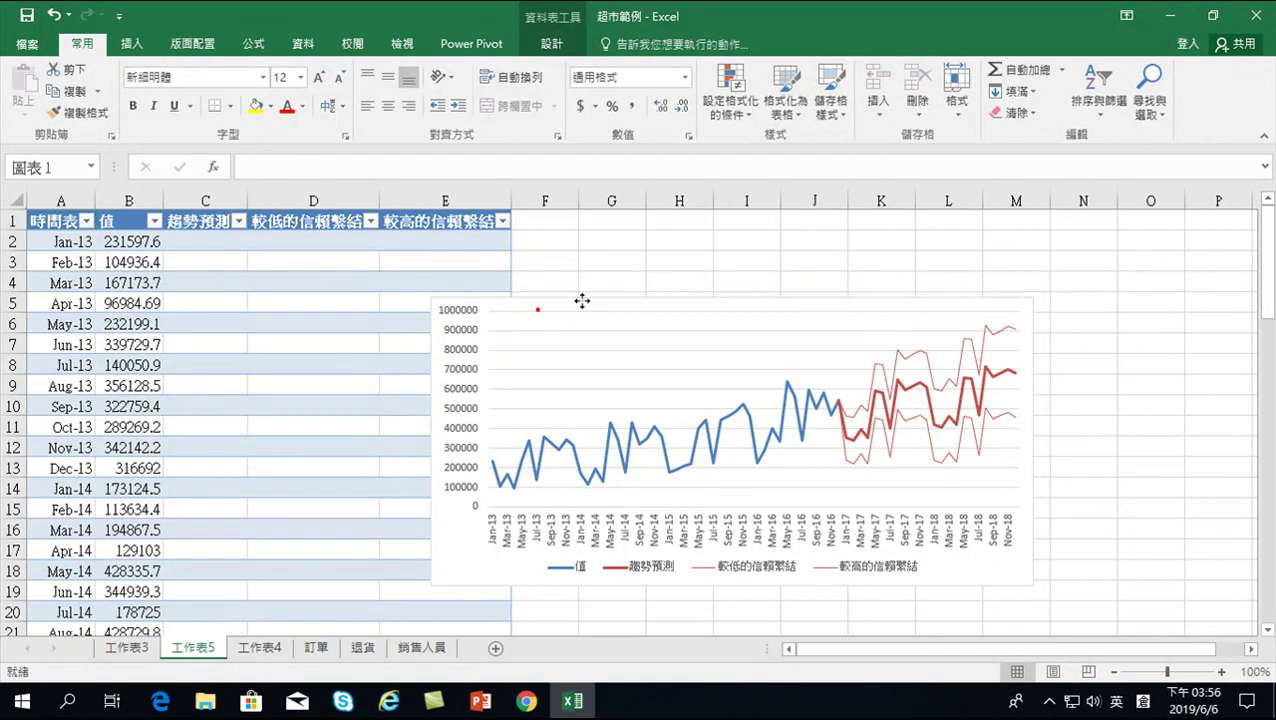
drag(655, 271, 614, 300)
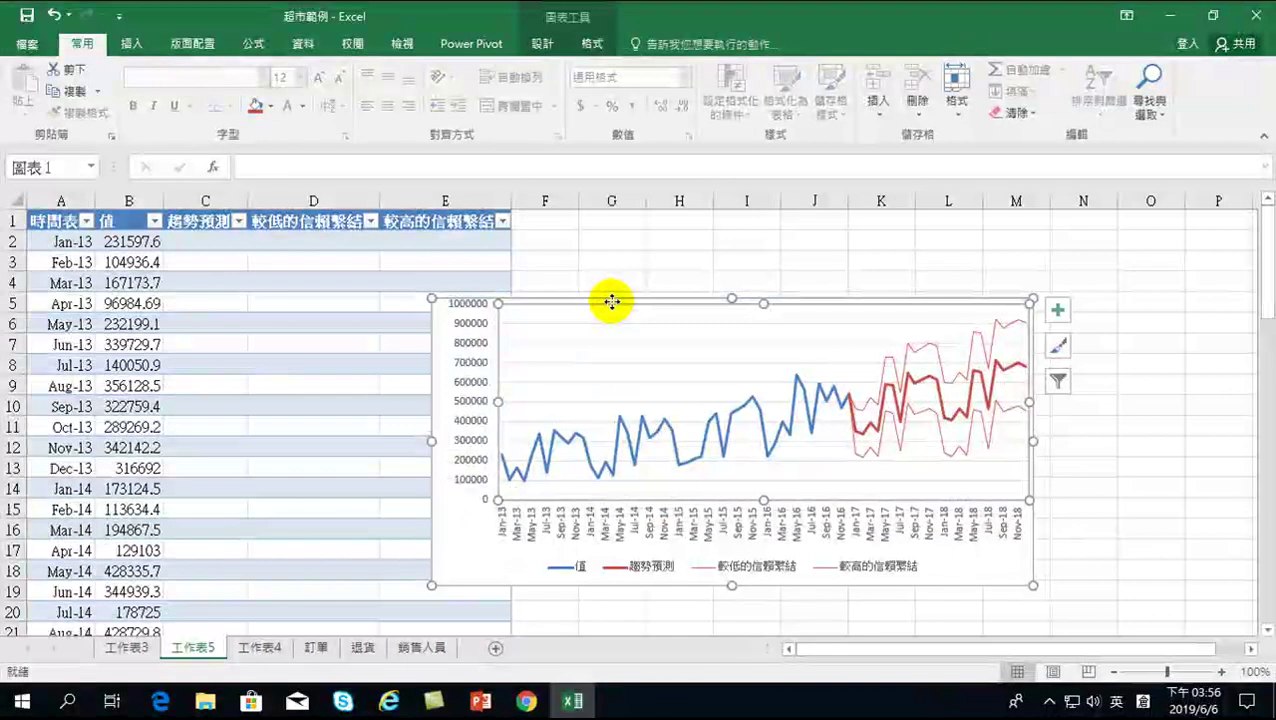
mouse_move(451, 538)
mouse_down()
mouse_move(527, 510)
mouse_move(547, 470)
mouse_up()
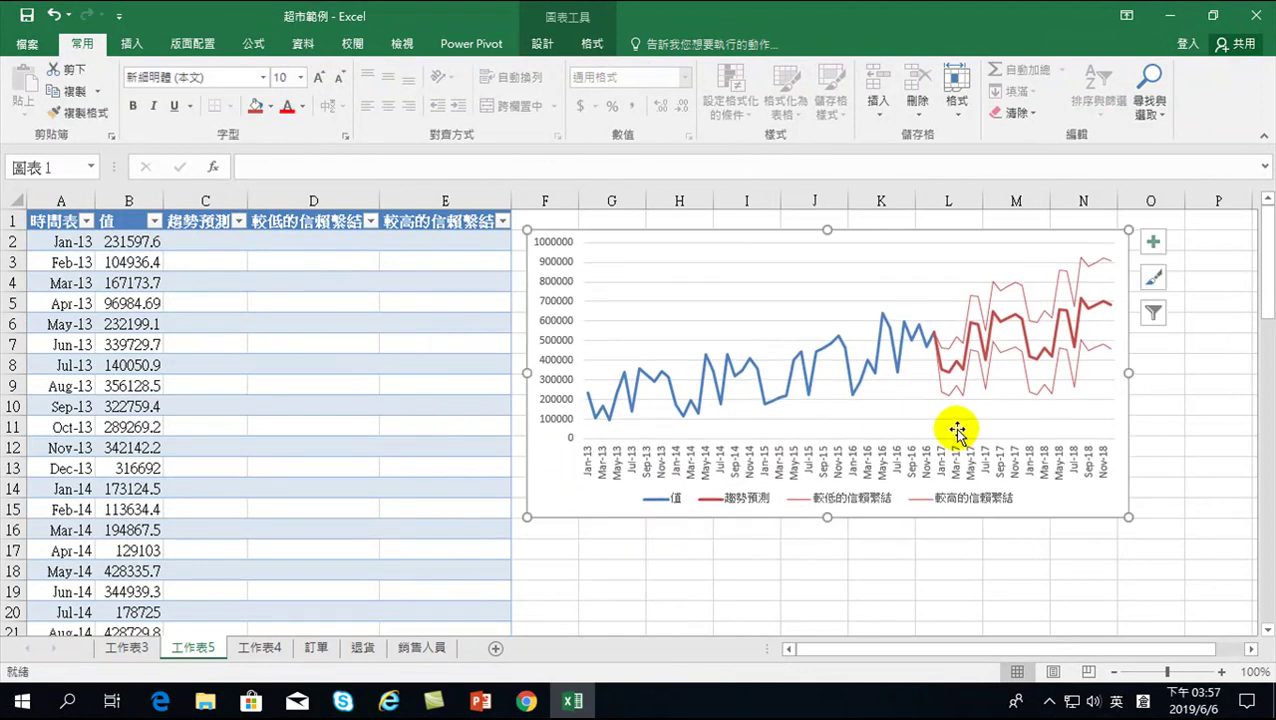
mouse_move(940, 350)
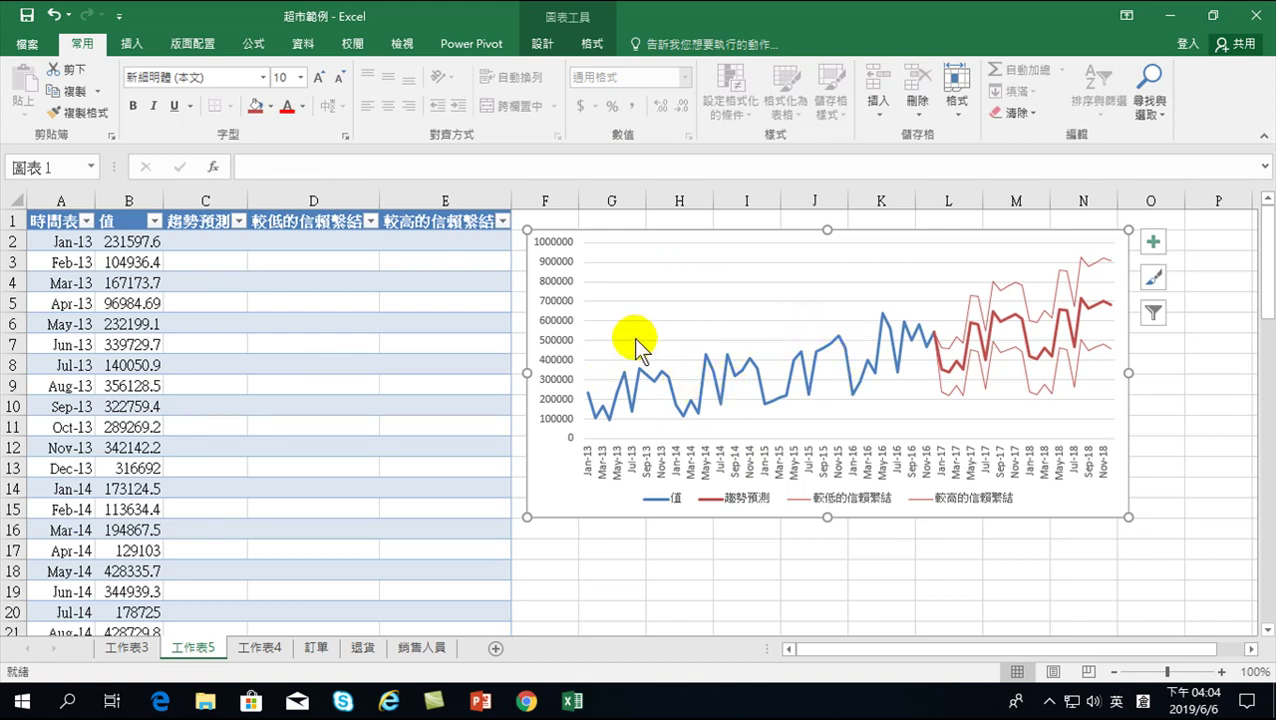
Apply chart style 樣式 2 to the forecast chart.
click(712, 240)
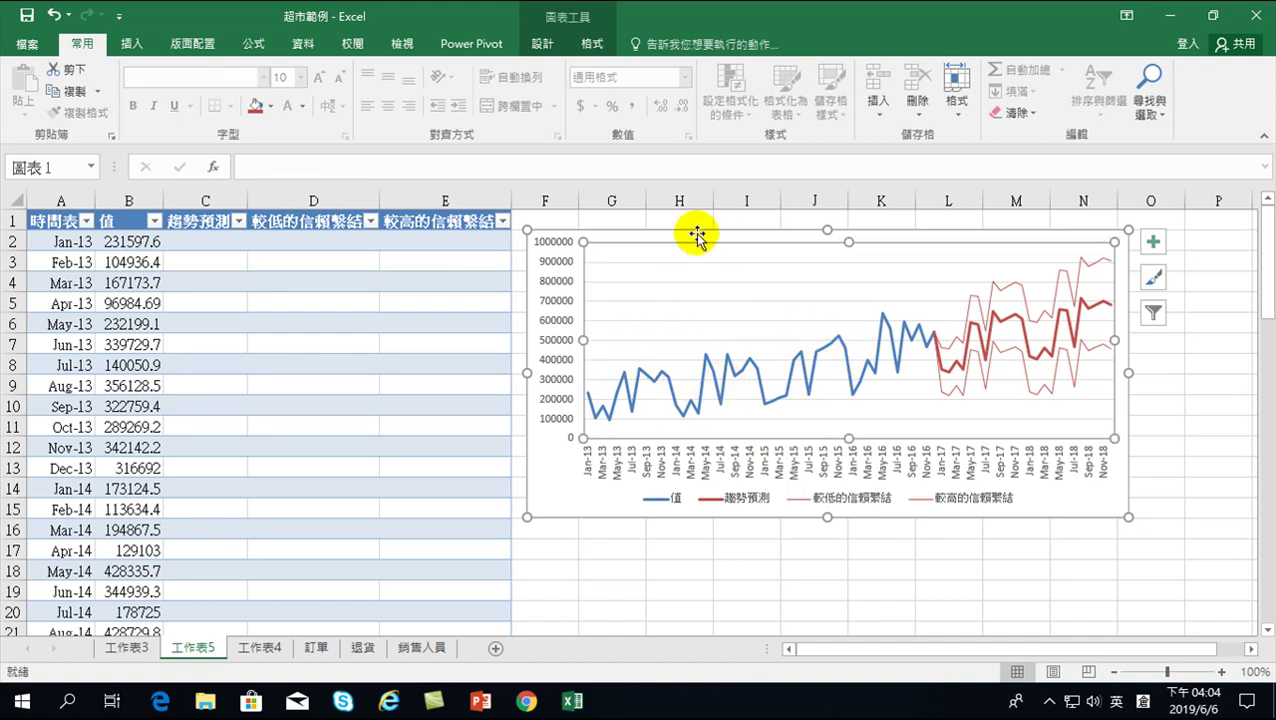
click(662, 232)
click(589, 46)
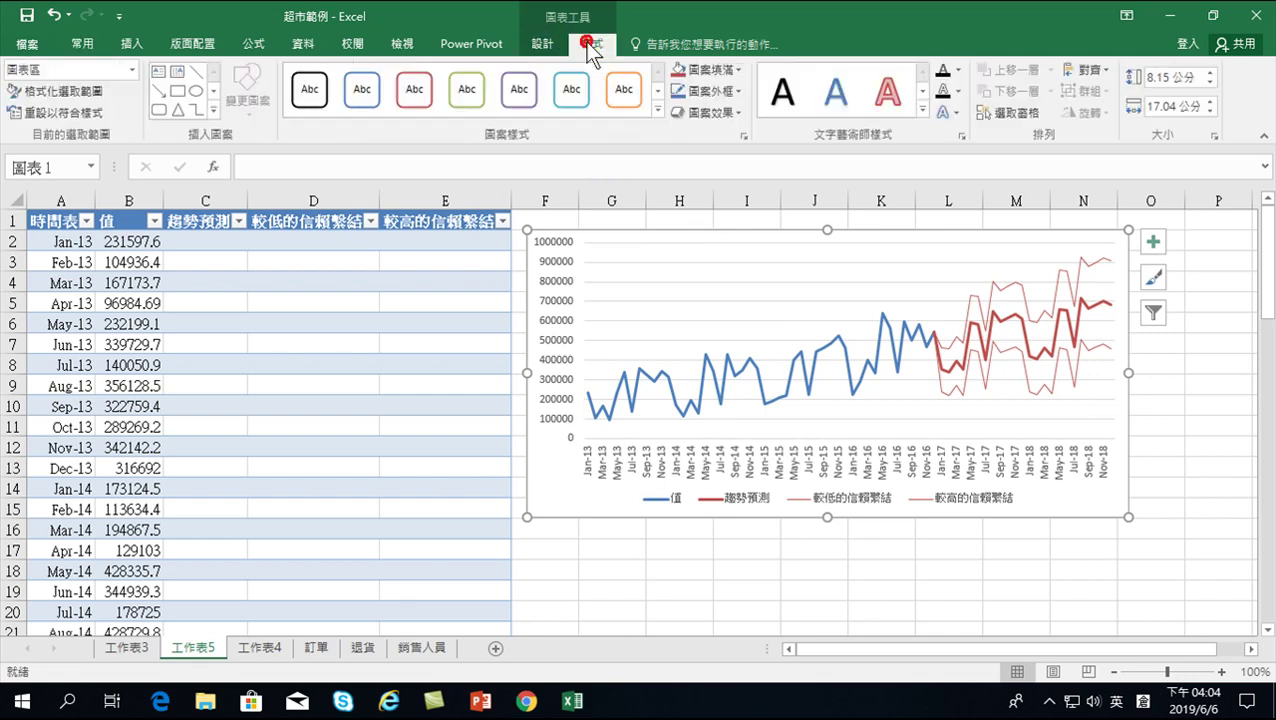
click(545, 44)
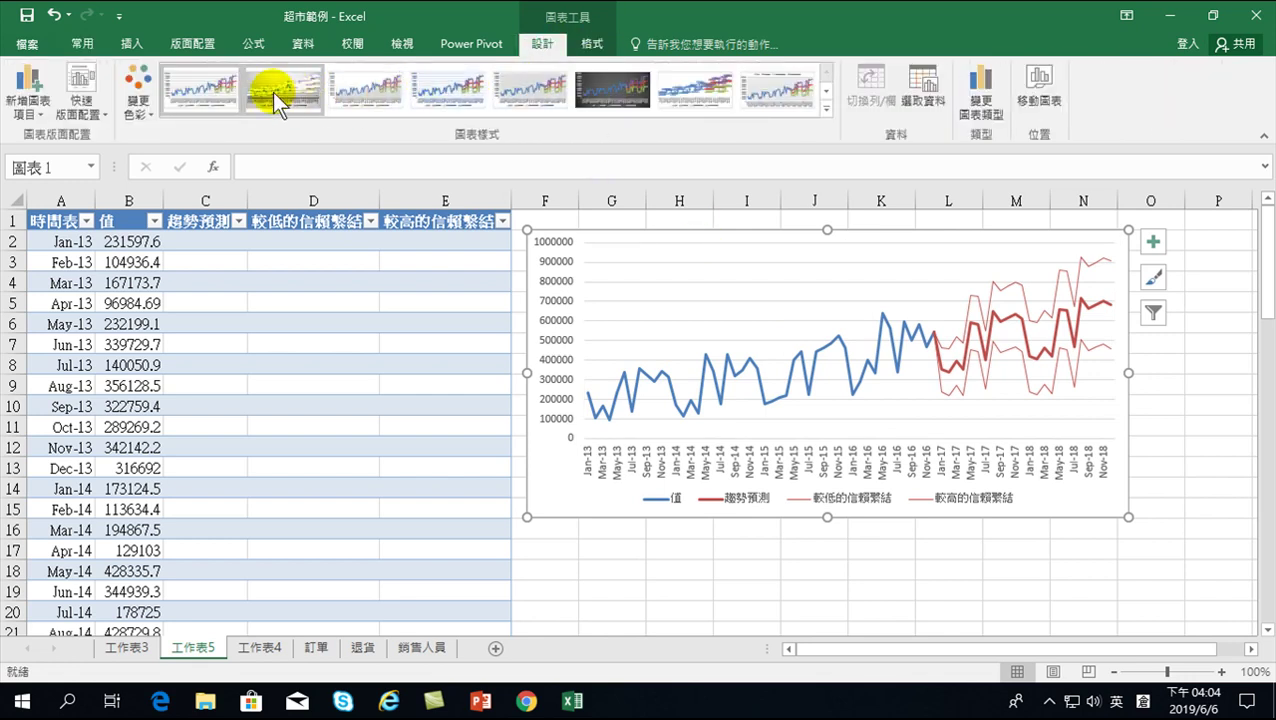
click(275, 89)
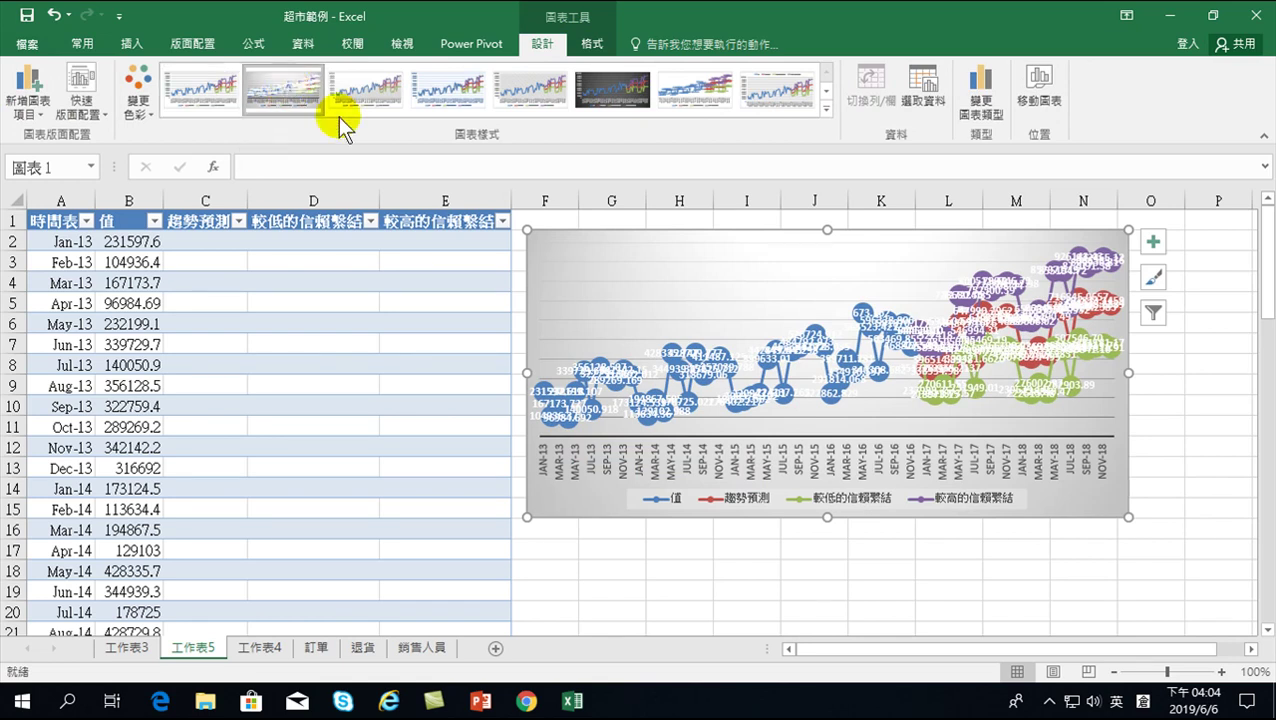
Remove the data labels from the 值, upper-bound and lower-bound series.
click(650, 352)
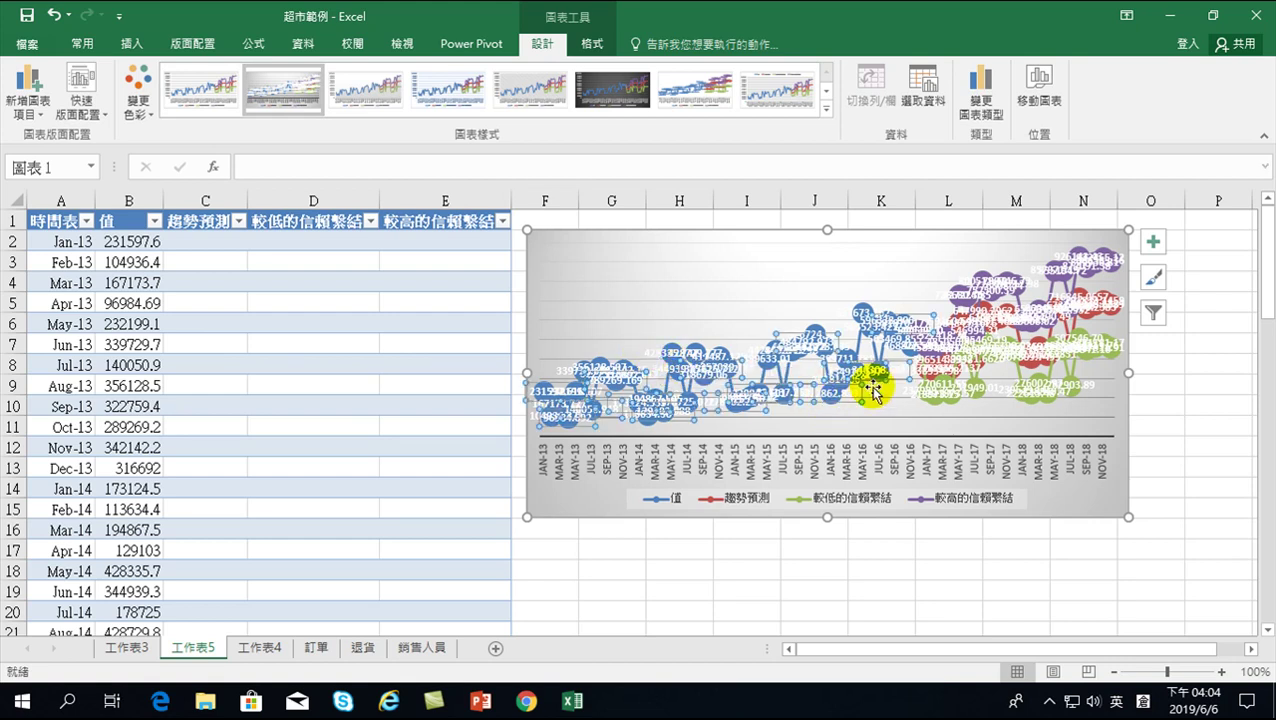
click(967, 408)
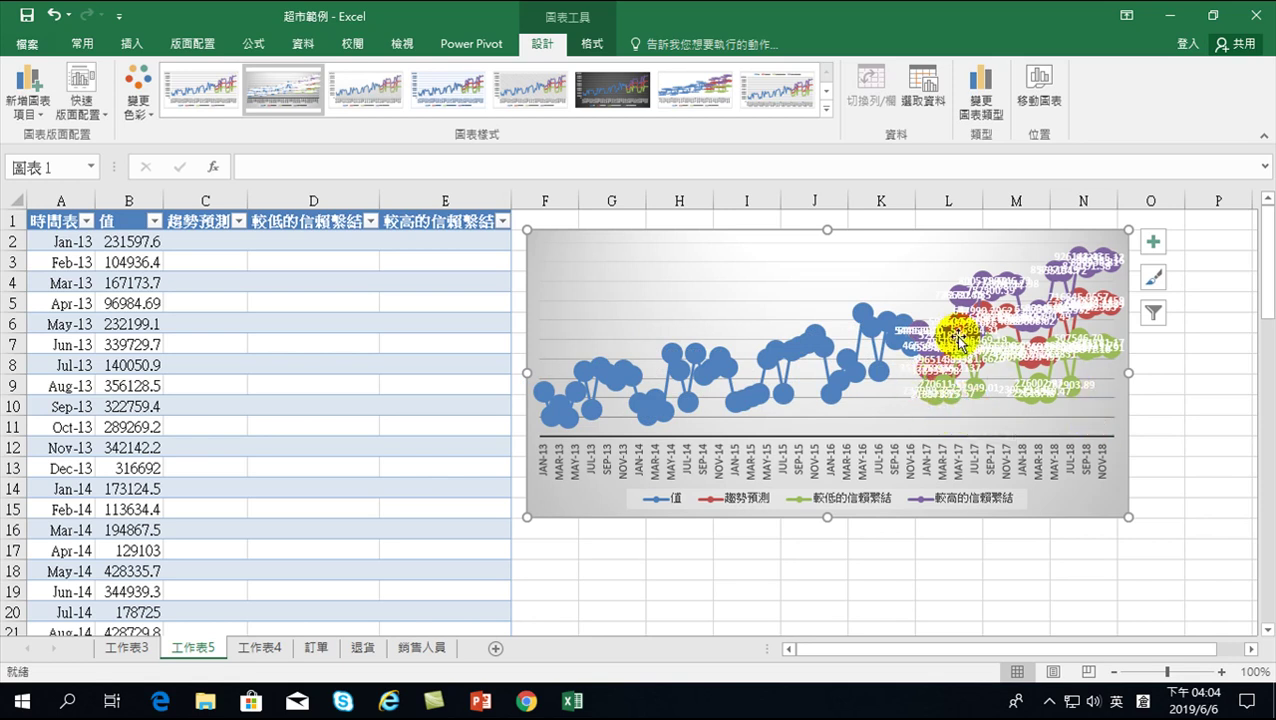
click(926, 330)
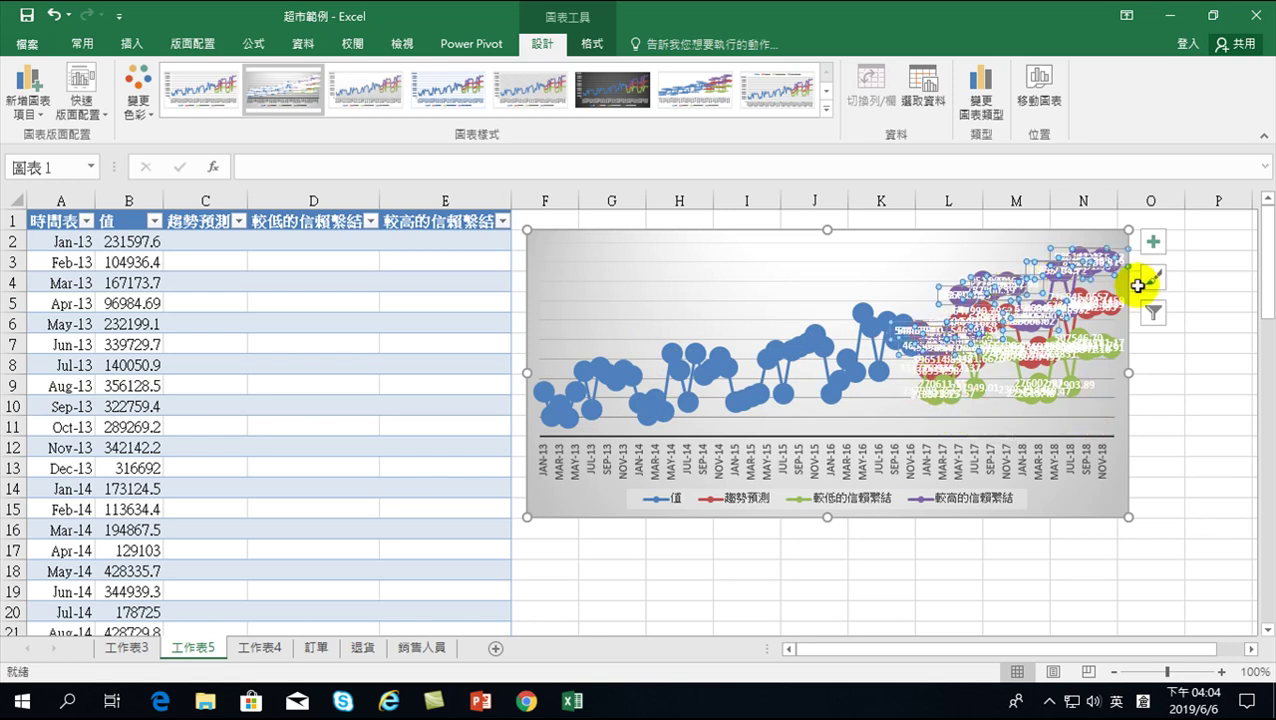
key(Delete)
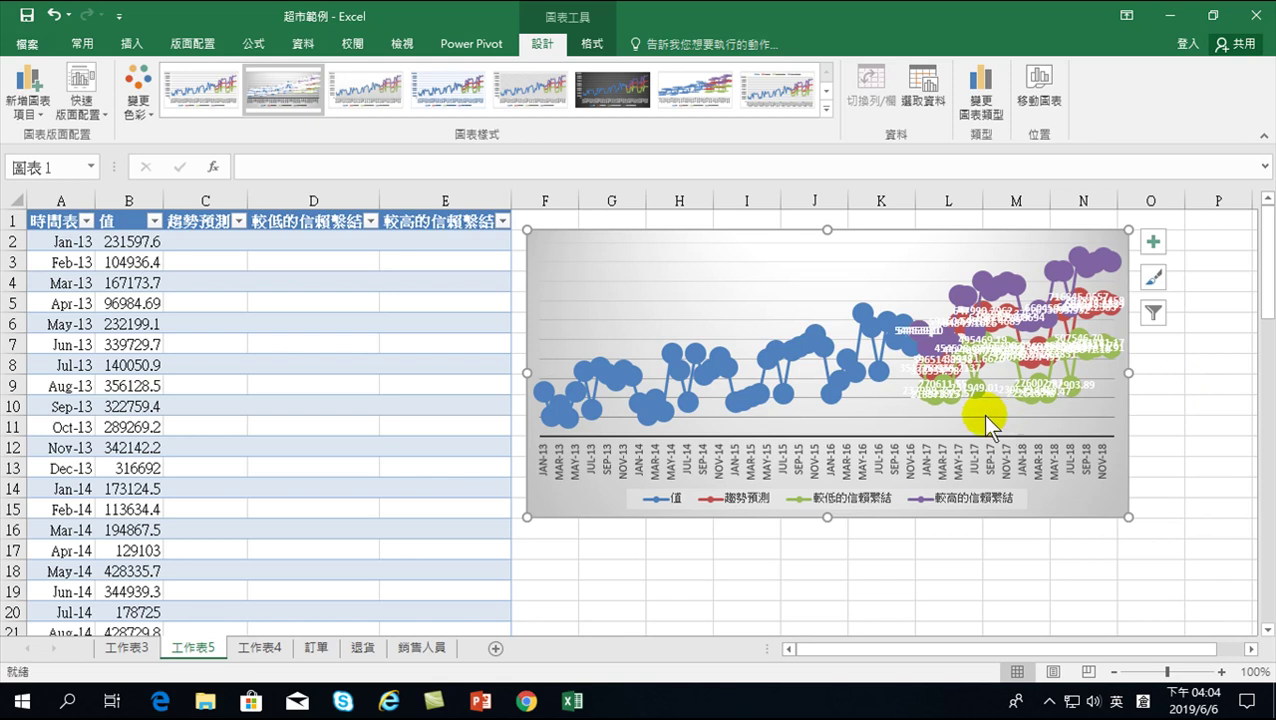
click(921, 395)
key(Delete)
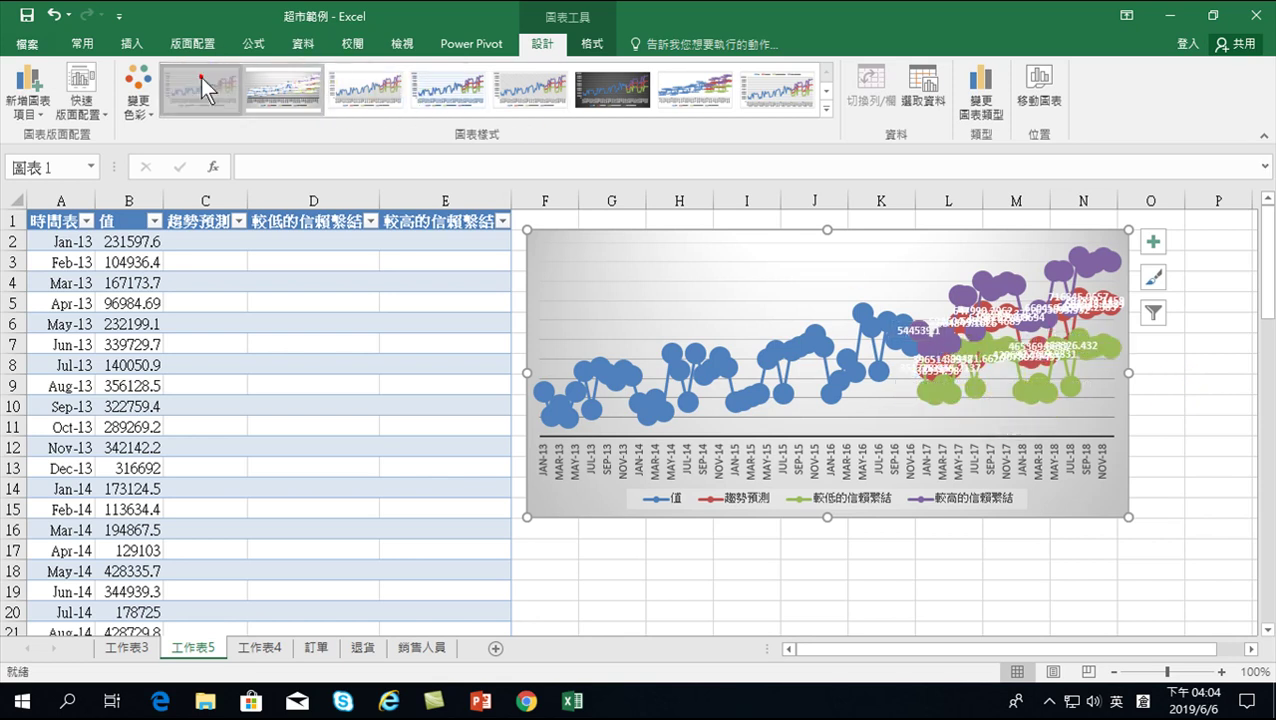
Switch back to the plain line style and delete the remaining forecast data labels.
click(201, 80)
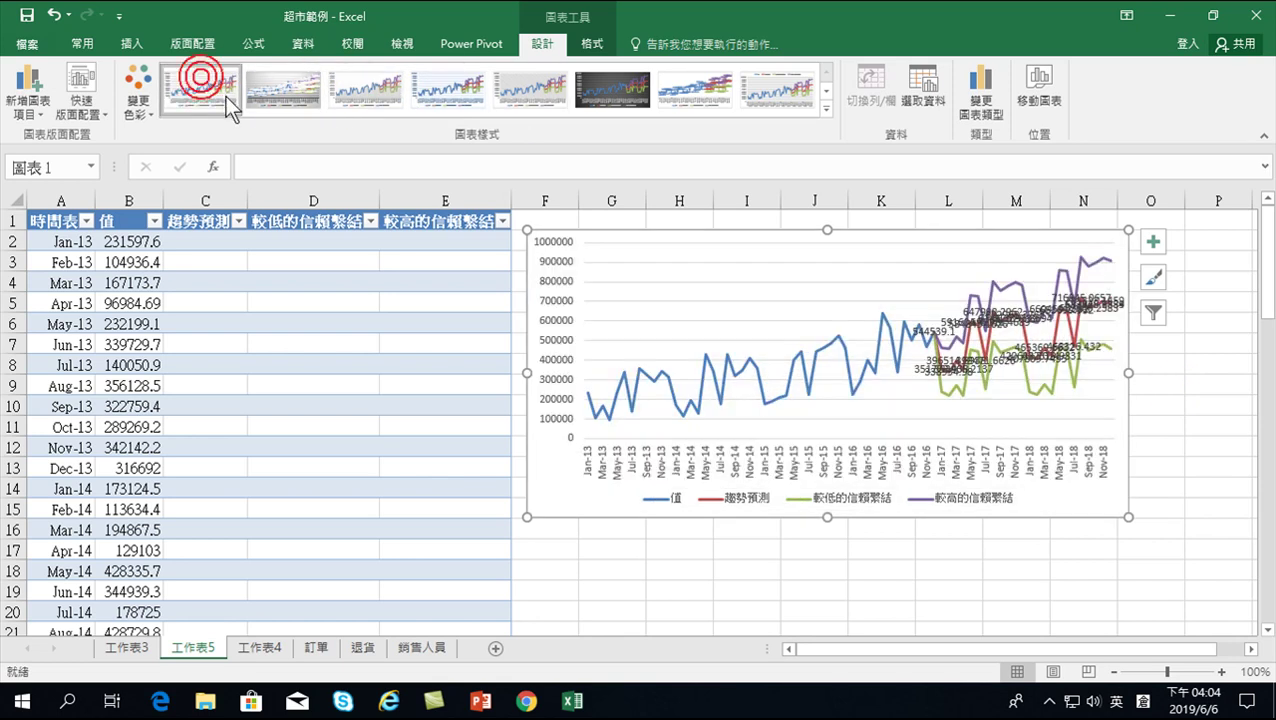
click(1006, 322)
key(Delete)
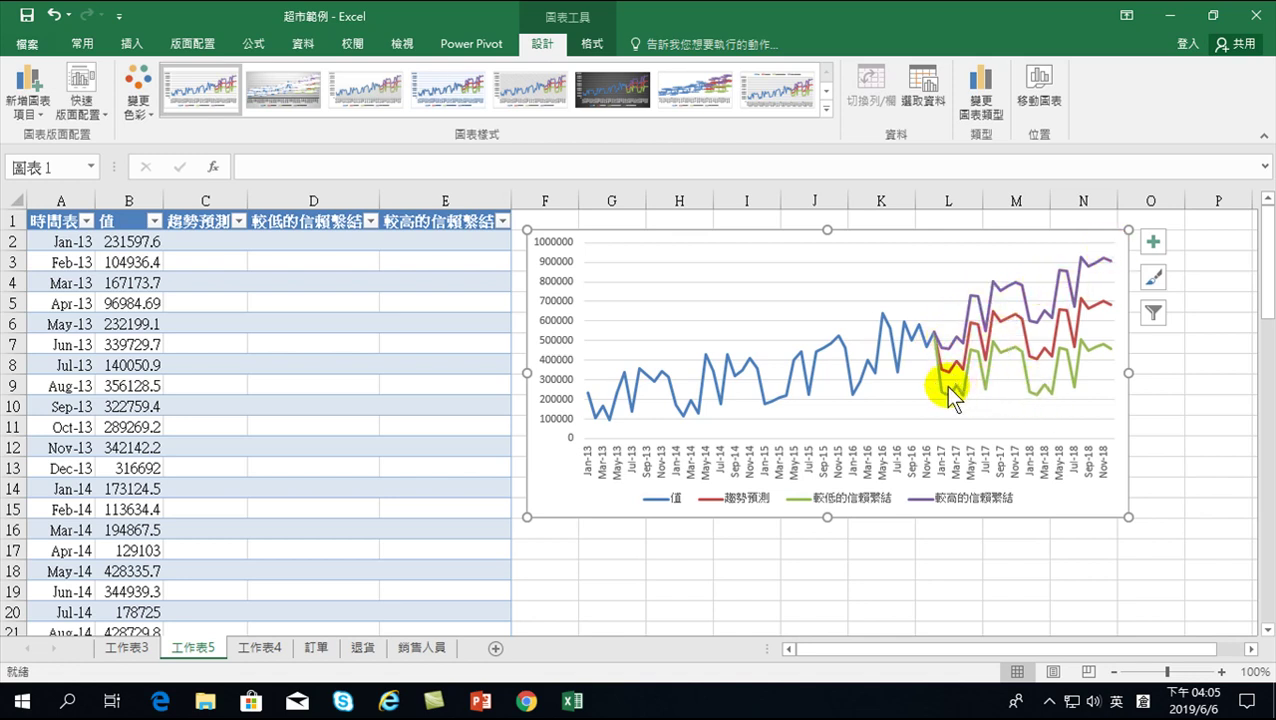
Move the forecast chart lower and drag its right-middle handle to widen it.
mouse_move(617, 238)
mouse_down()
mouse_move(665, 330)
mouse_move(627, 239)
mouse_up()
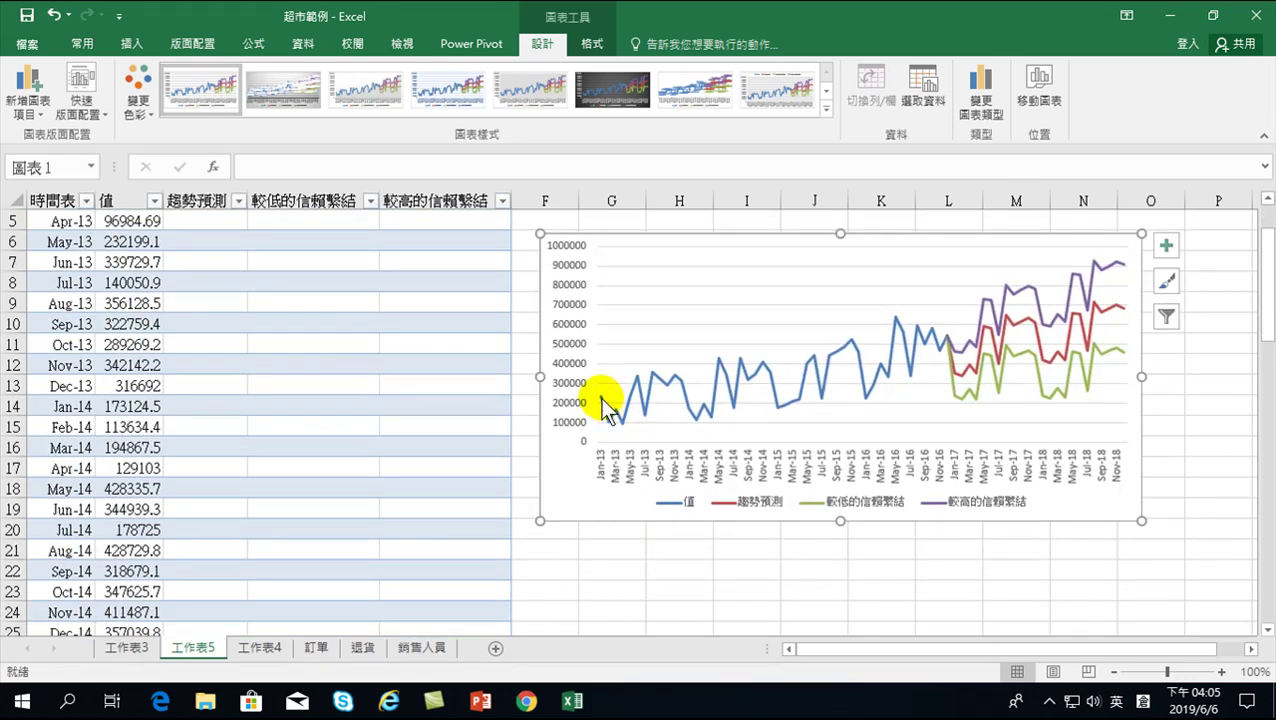
mouse_move(605, 405)
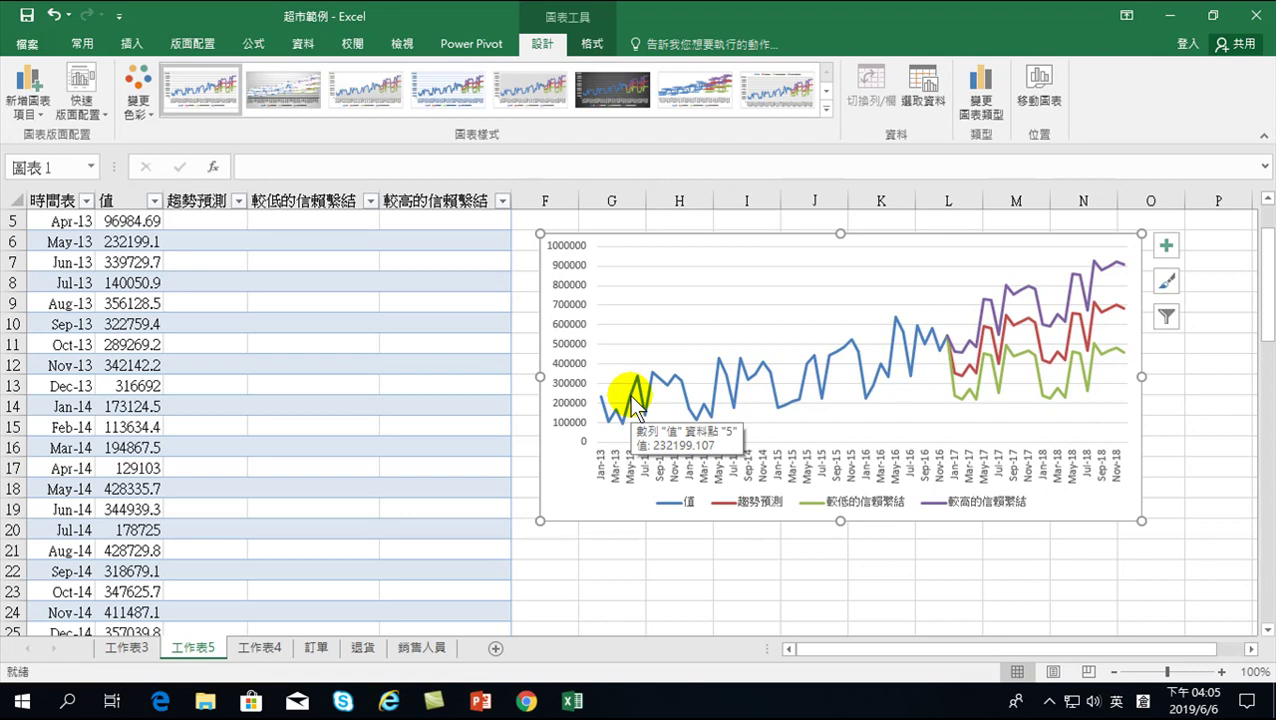
mouse_move(691, 409)
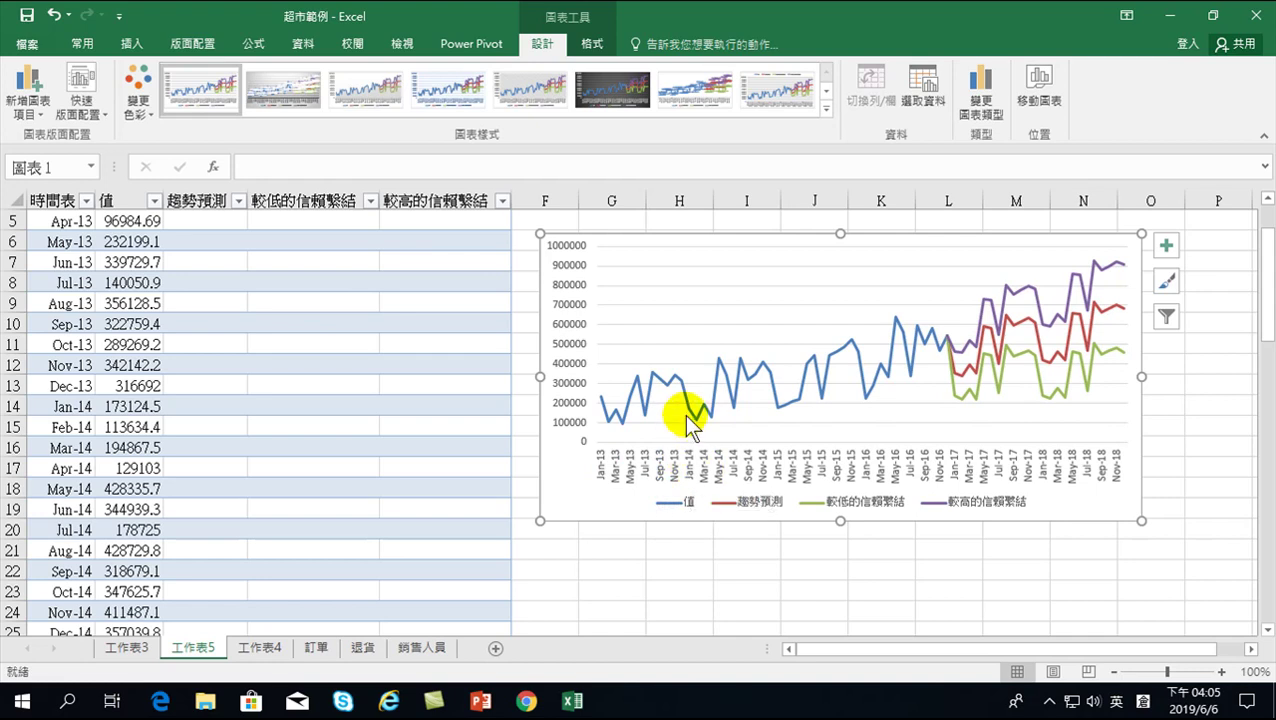
drag(1141, 376, 1225, 376)
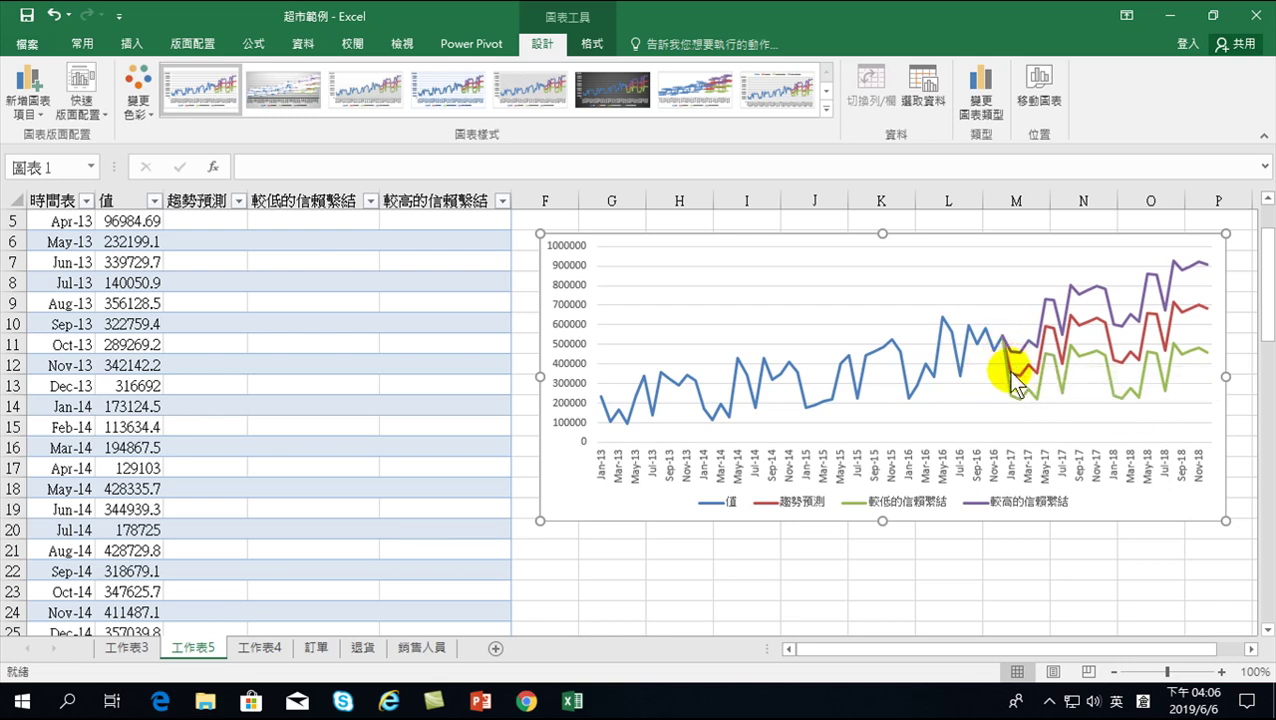
mouse_move(1013, 386)
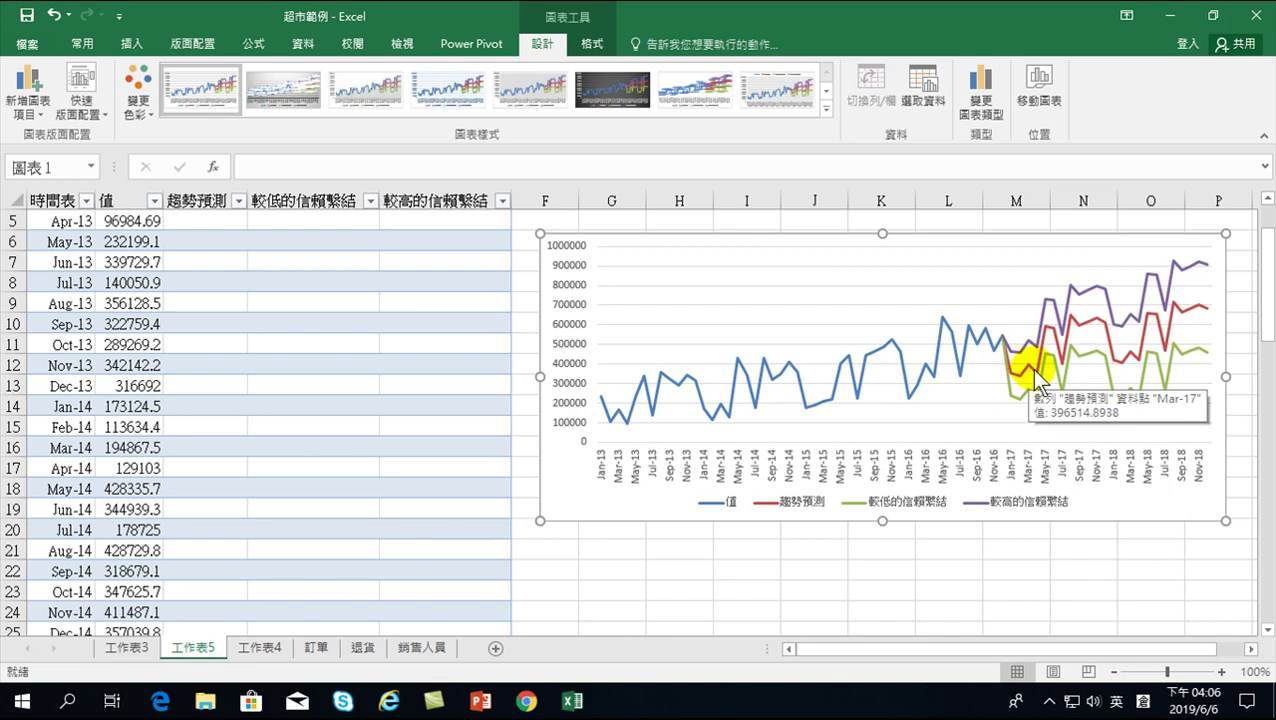
mouse_move(1047, 345)
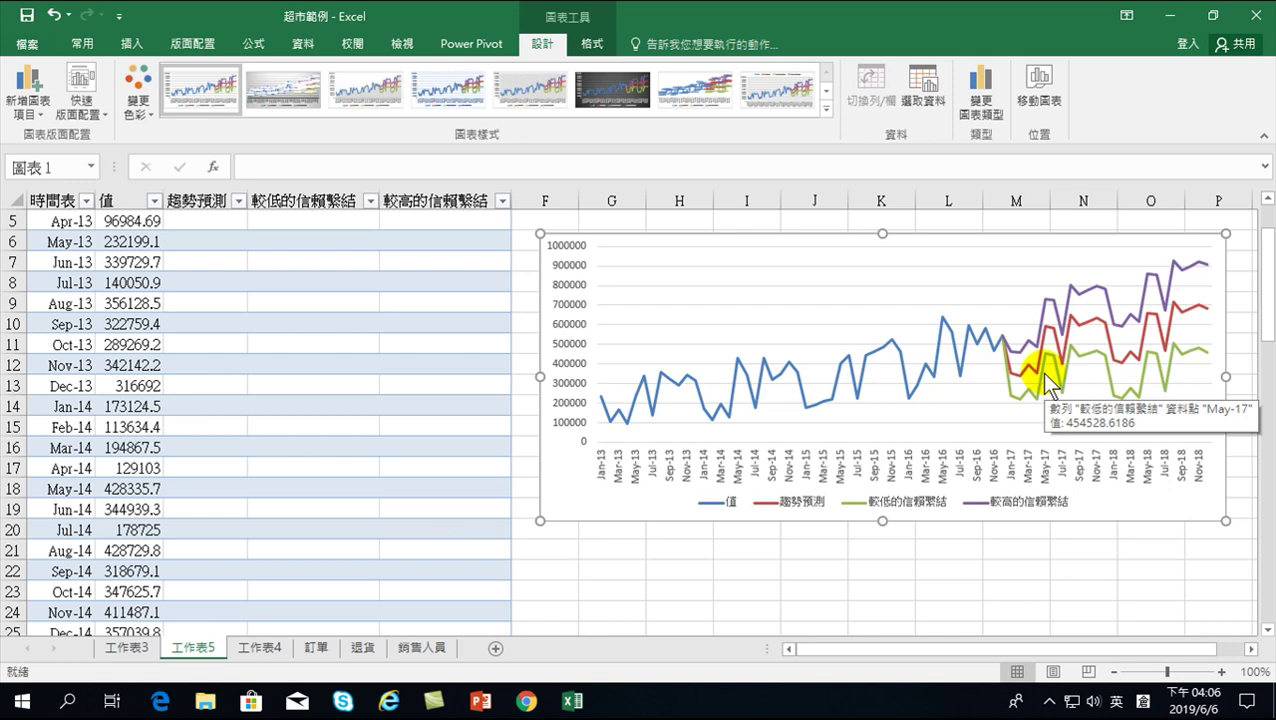
scroll(588, 398, up, 2)
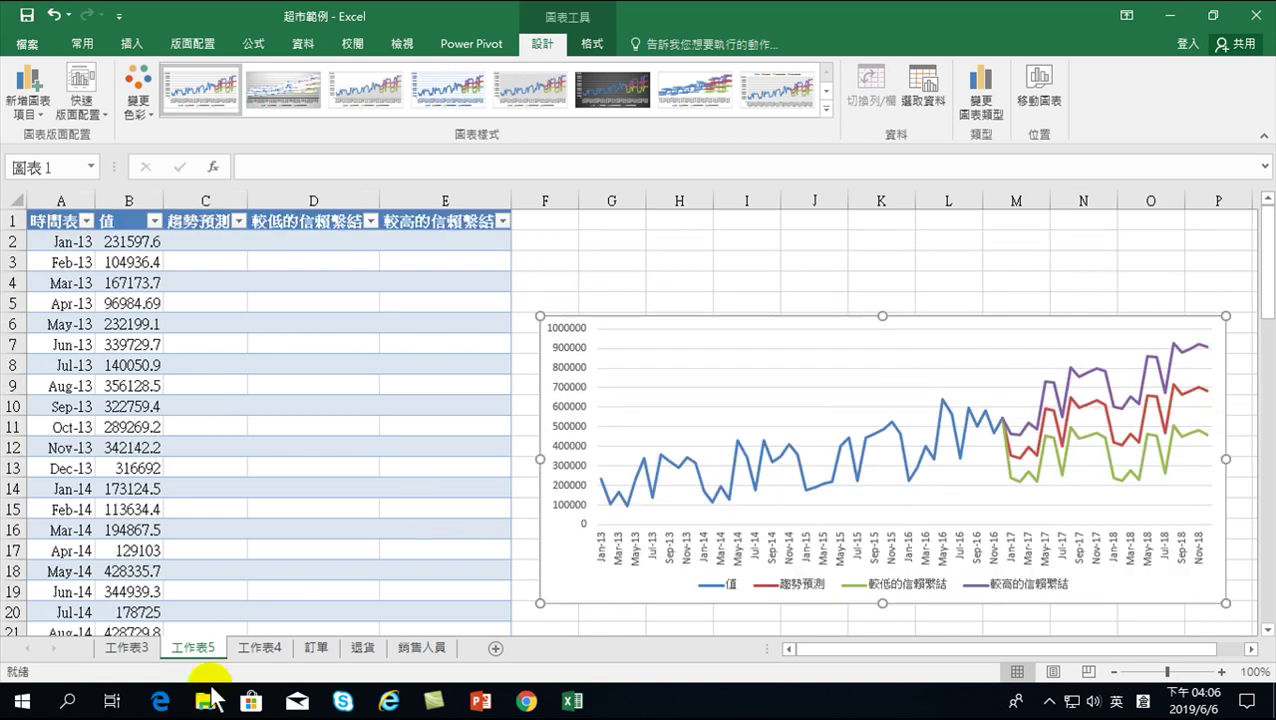
On 工作表4, move the Jul-16 to Dec-16 rows (G46:H51) down to start at G50.
click(257, 646)
scroll(541, 455, down, 4)
scroll(555, 490, down, 3)
scroll(575, 505, down, 4)
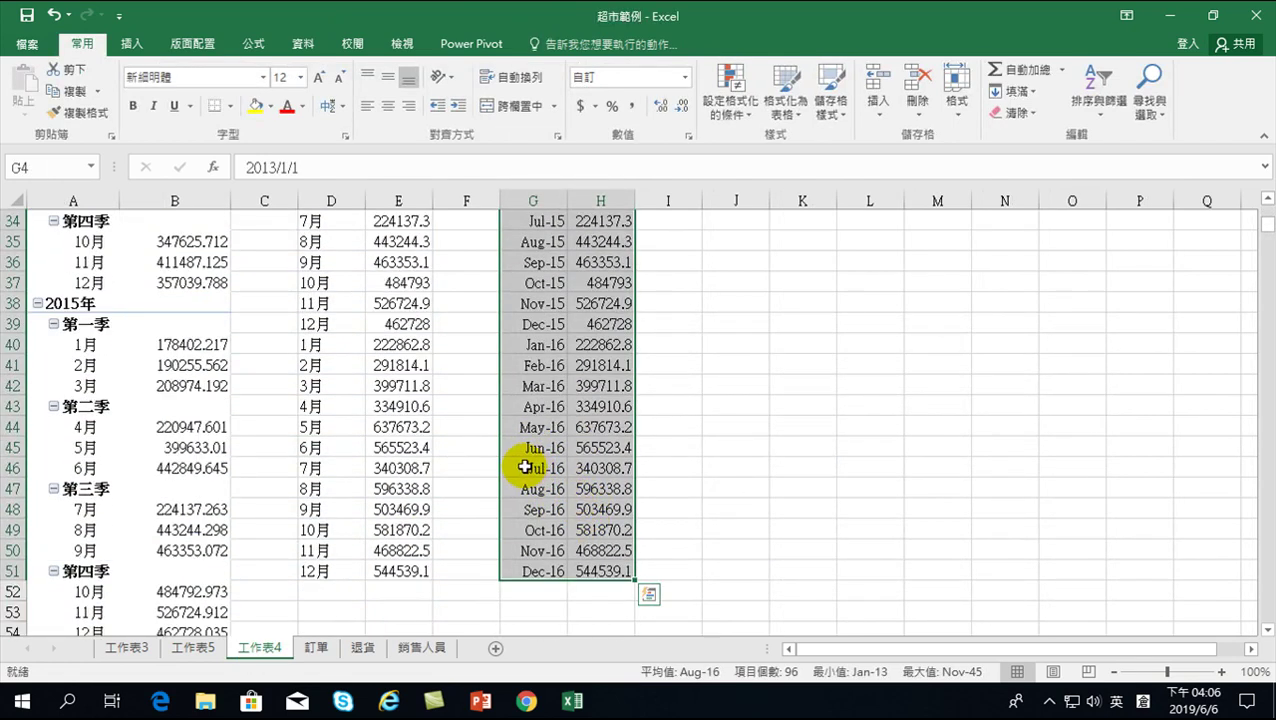
drag(521, 447, 603, 111)
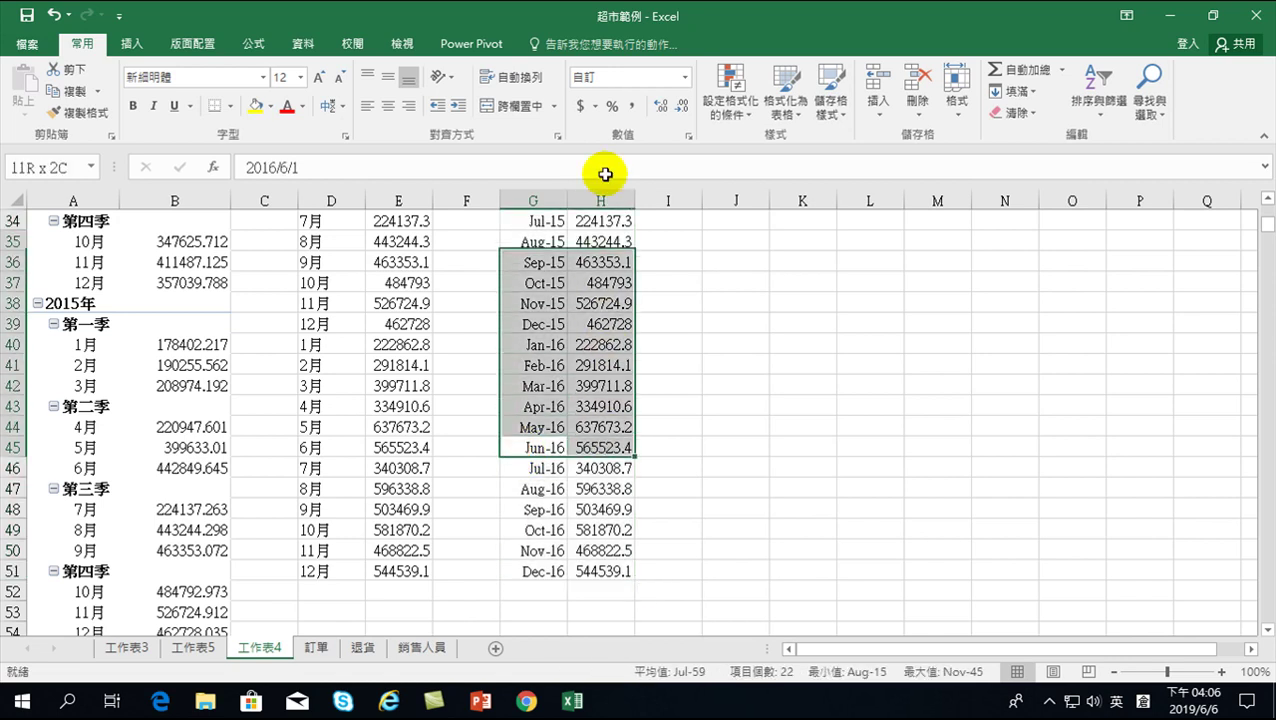
drag(603, 111, 589, 245)
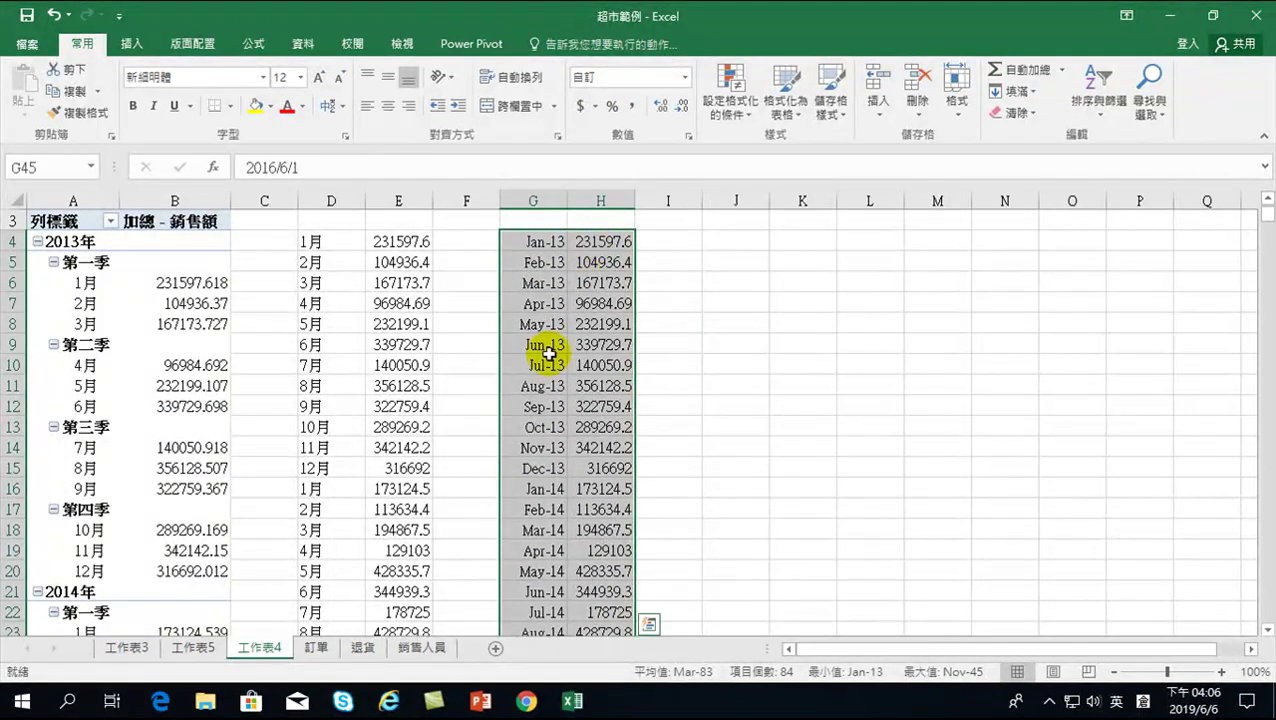
scroll(578, 364, down, 5)
scroll(584, 419, down, 5)
mouse_move(541, 489)
mouse_down()
mouse_move(600, 524)
mouse_move(600, 592)
mouse_up()
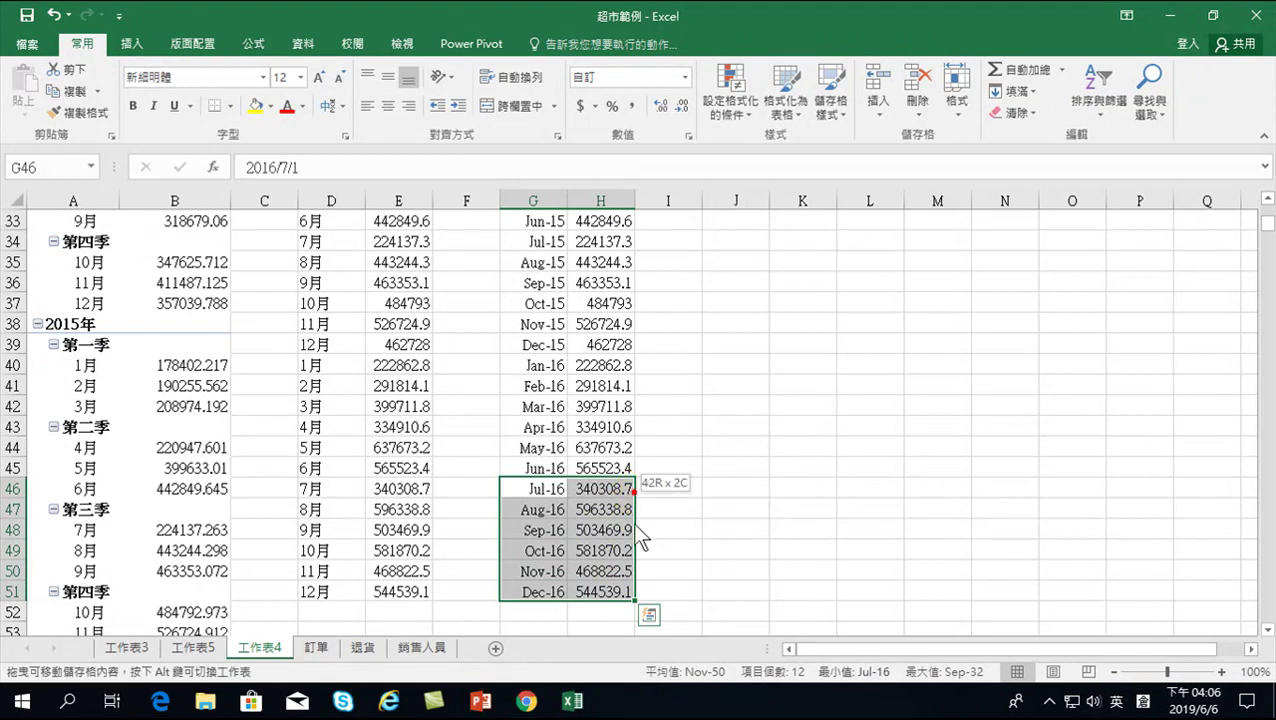
drag(636, 495, 636, 577)
click(537, 260)
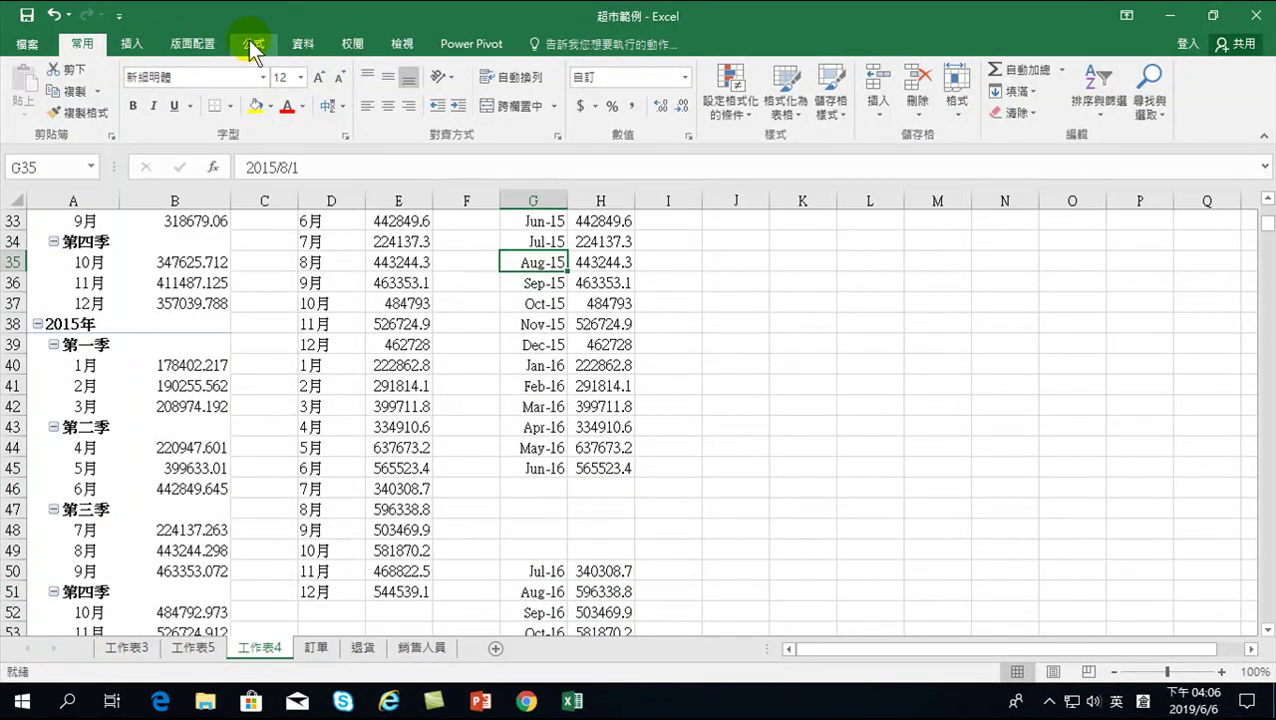
Create a forecast sheet from the selected data as a line chart ending 2018/6/1.
click(303, 44)
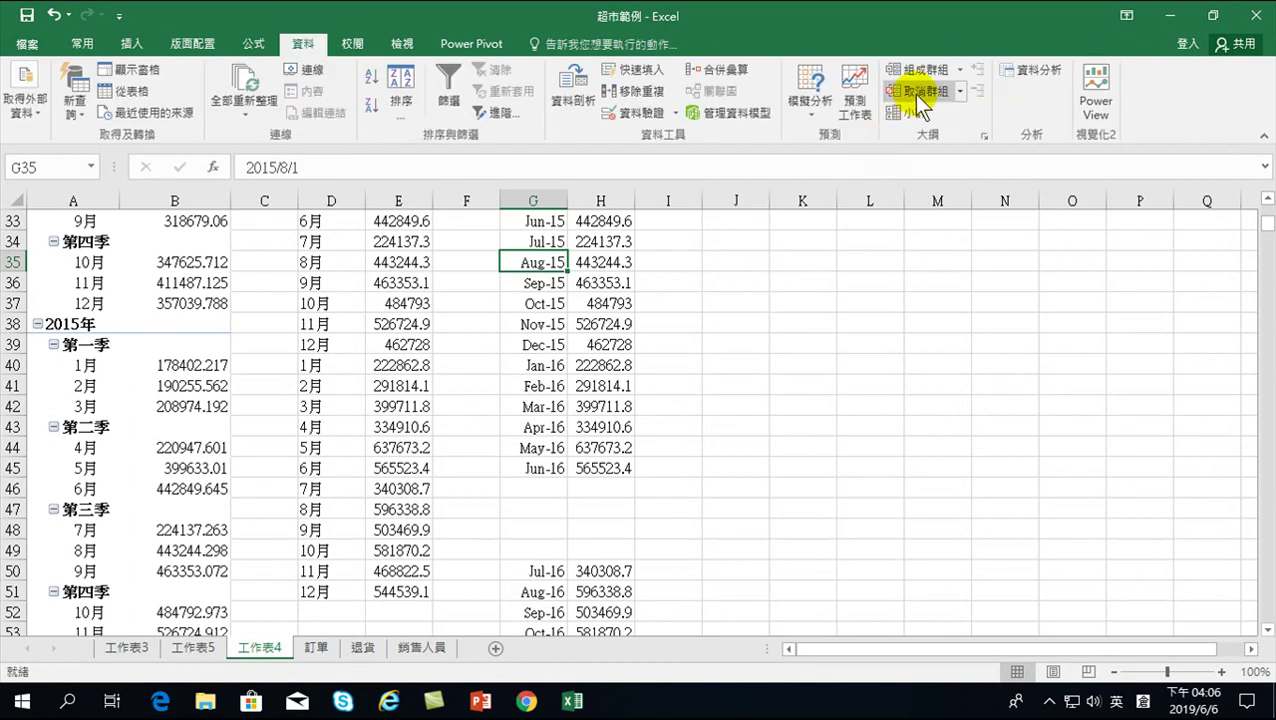
click(855, 88)
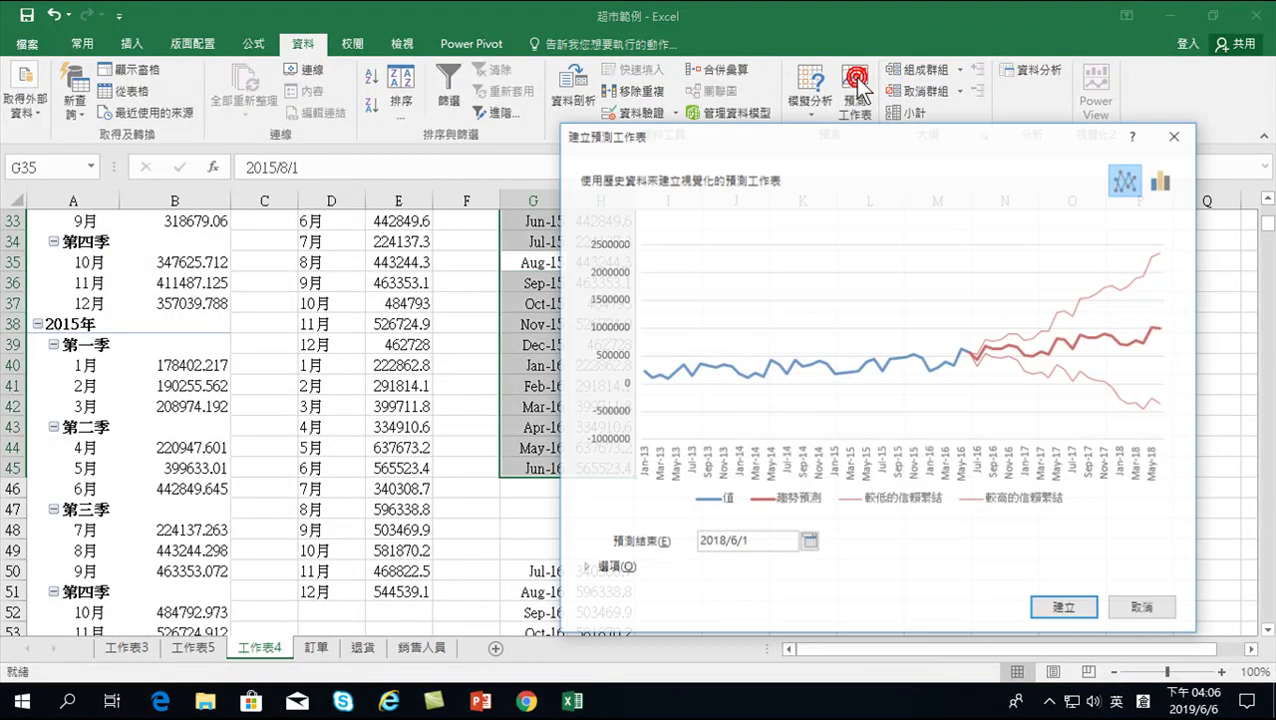
click(1065, 610)
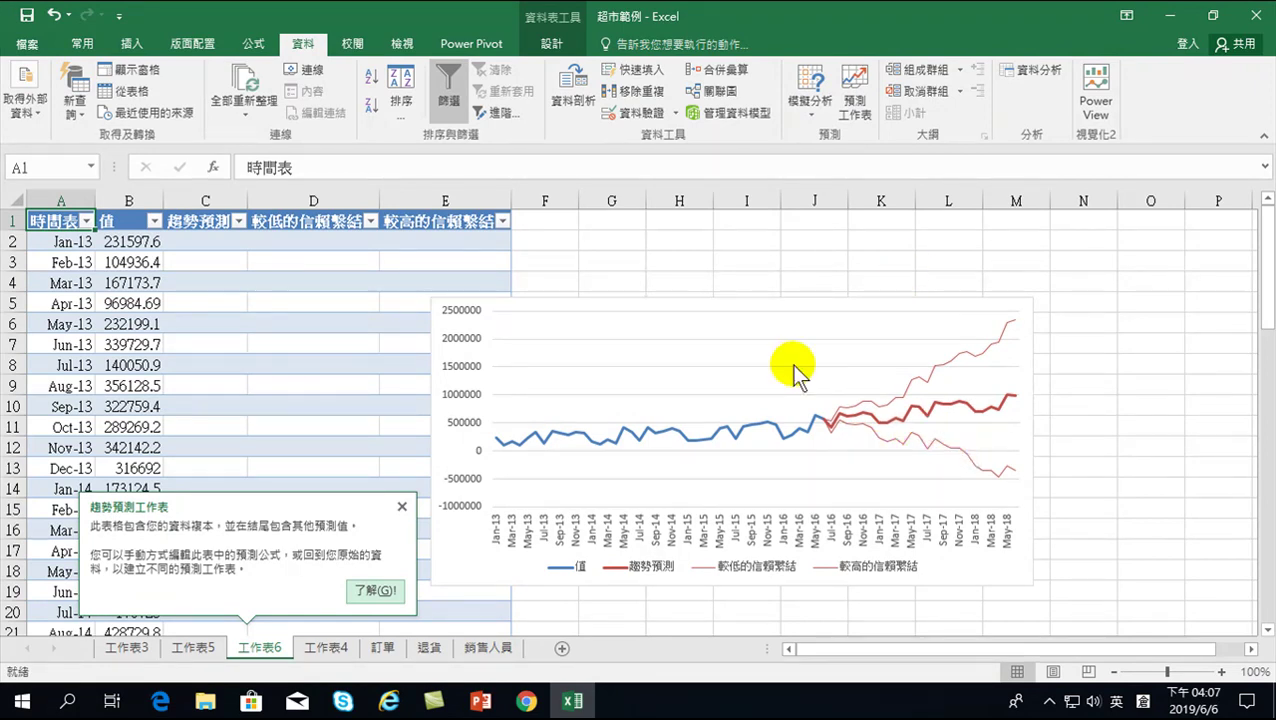
Move the new forecast chart up-right and stretch both edges so it spans columns C to Q.
drag(669, 293, 749, 249)
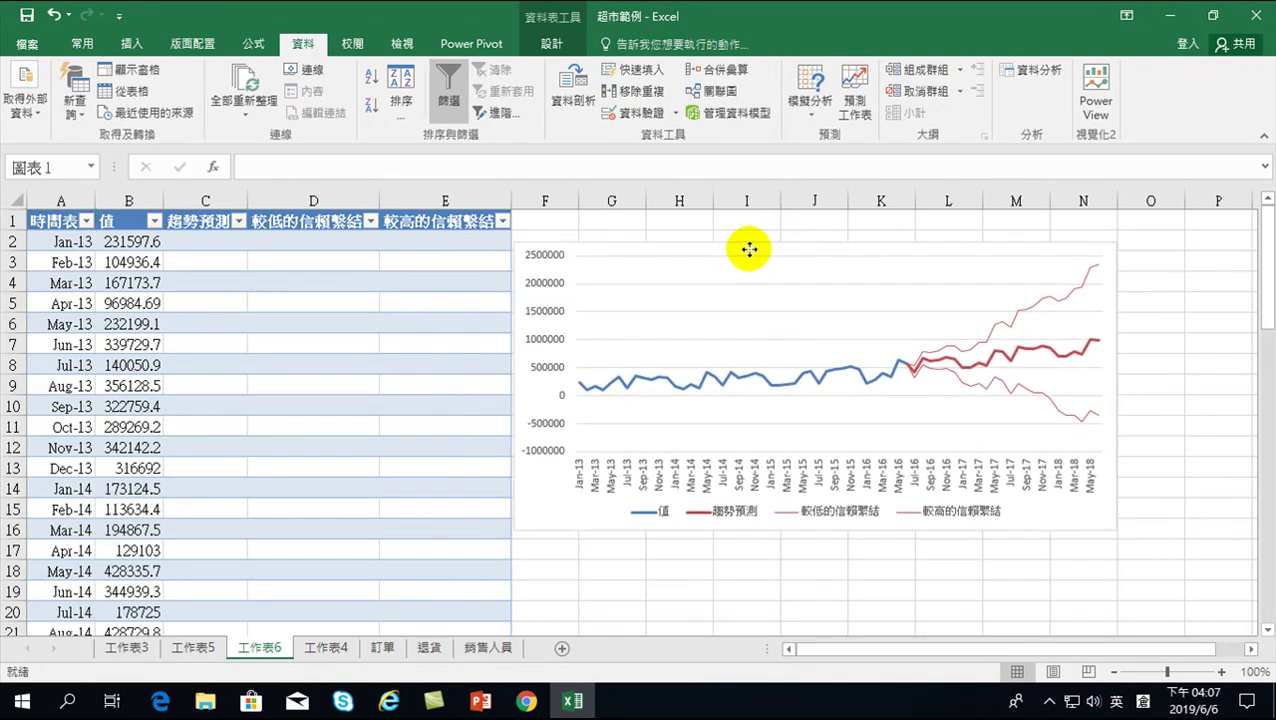
drag(1116, 385, 1238, 390)
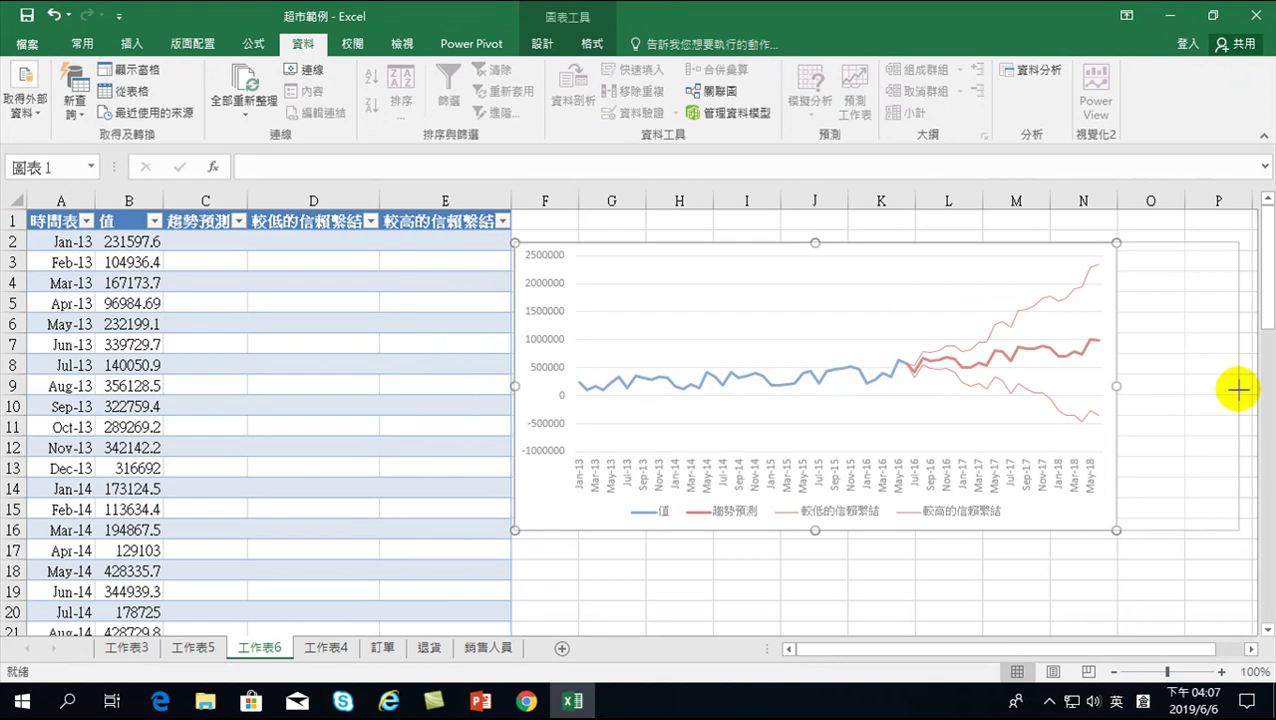
drag(1207, 650, 1214, 650)
mouse_move(920, 376)
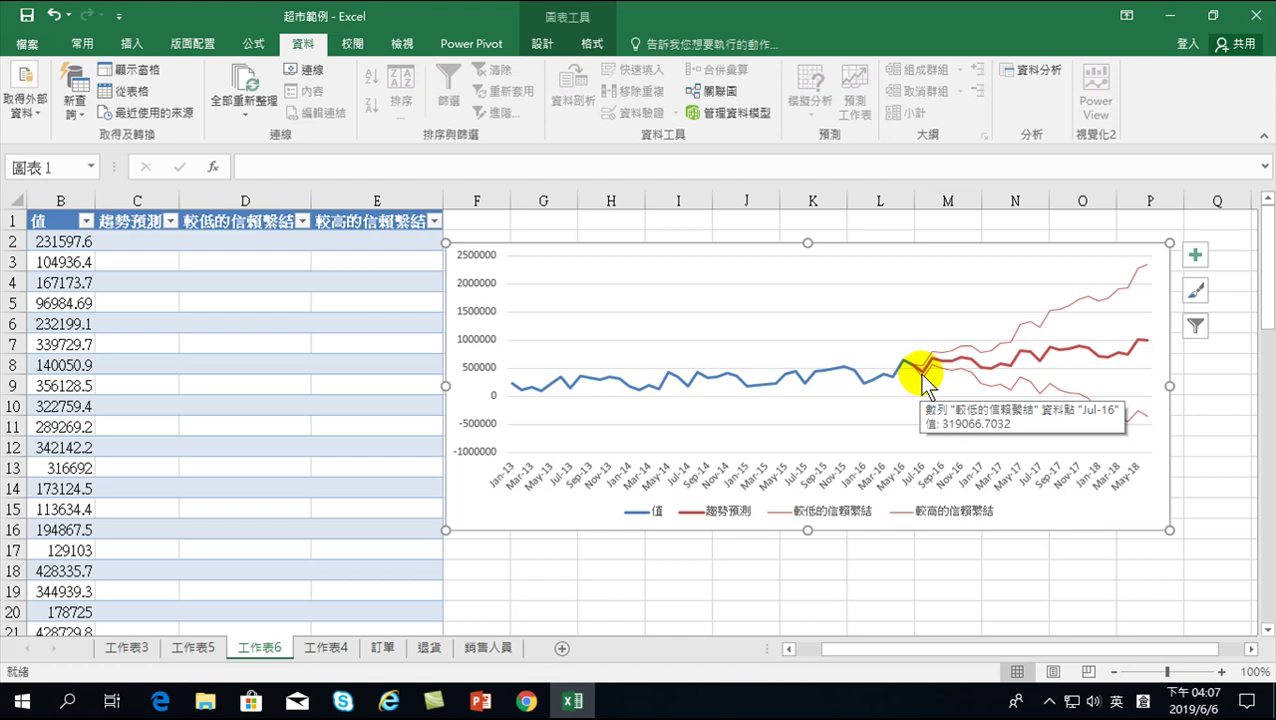
click(921, 373)
mouse_move(922, 375)
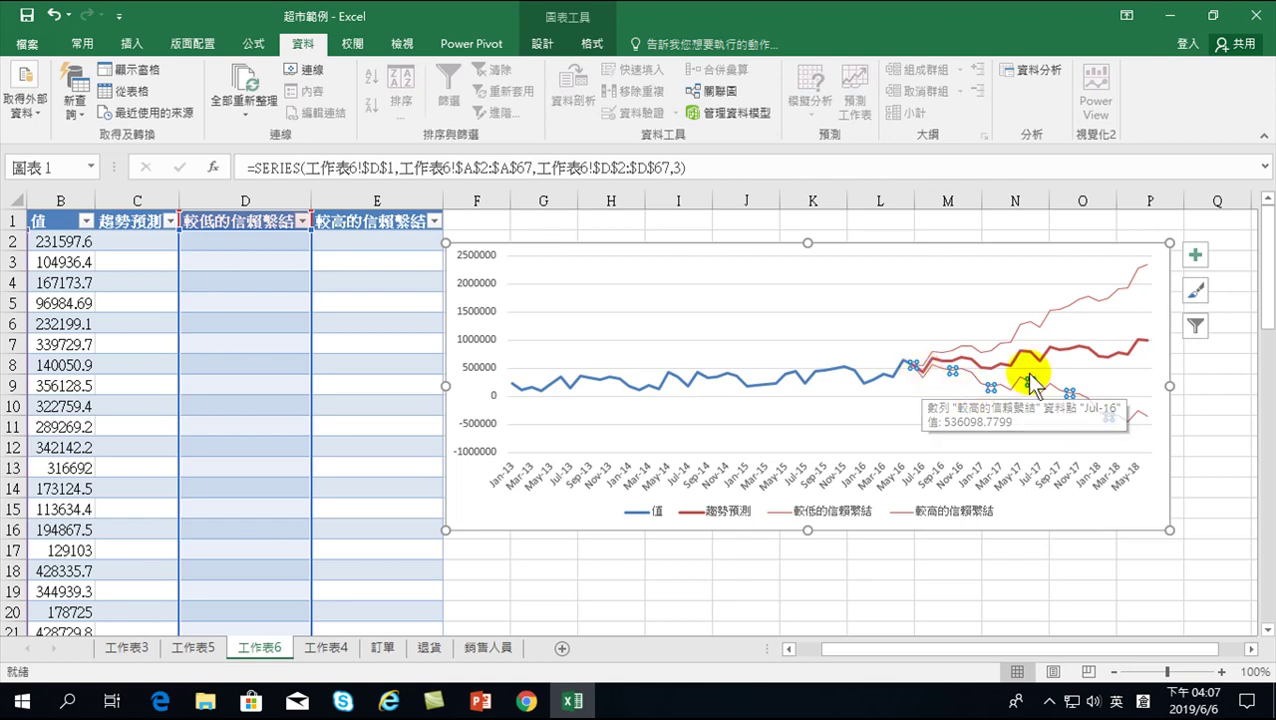
click(975, 290)
mouse_move(926, 372)
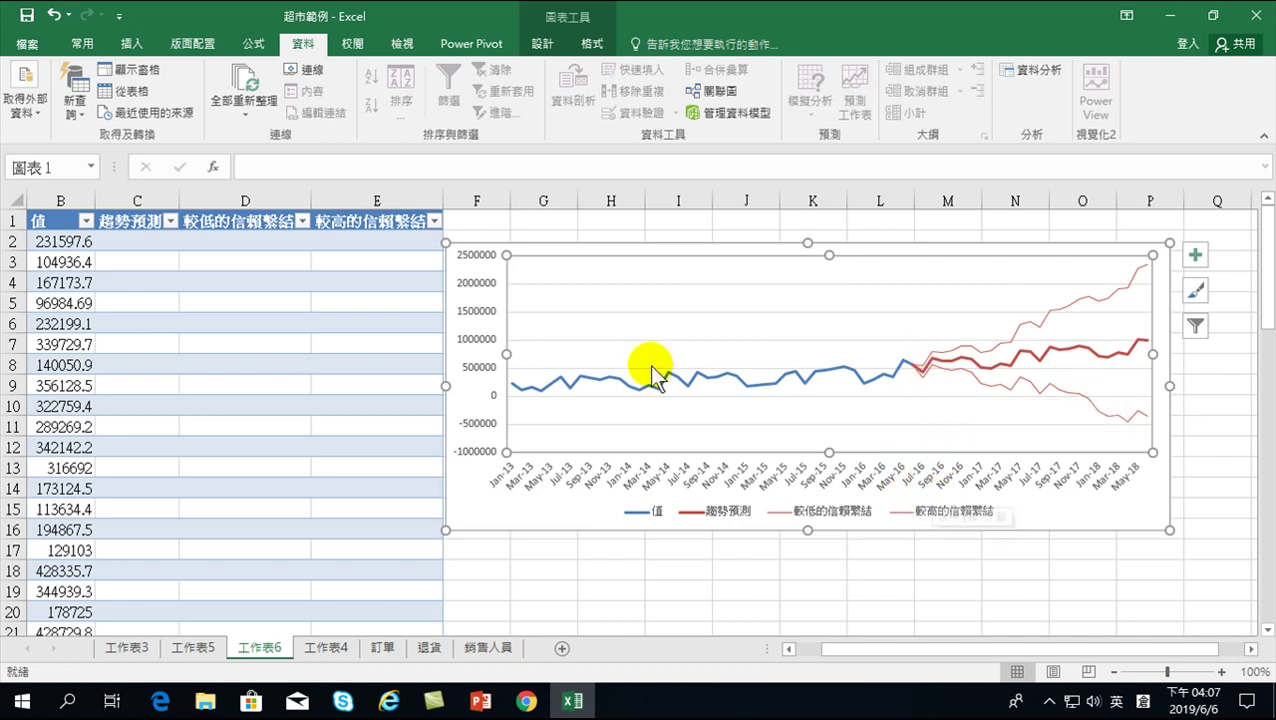
drag(448, 386, 249, 386)
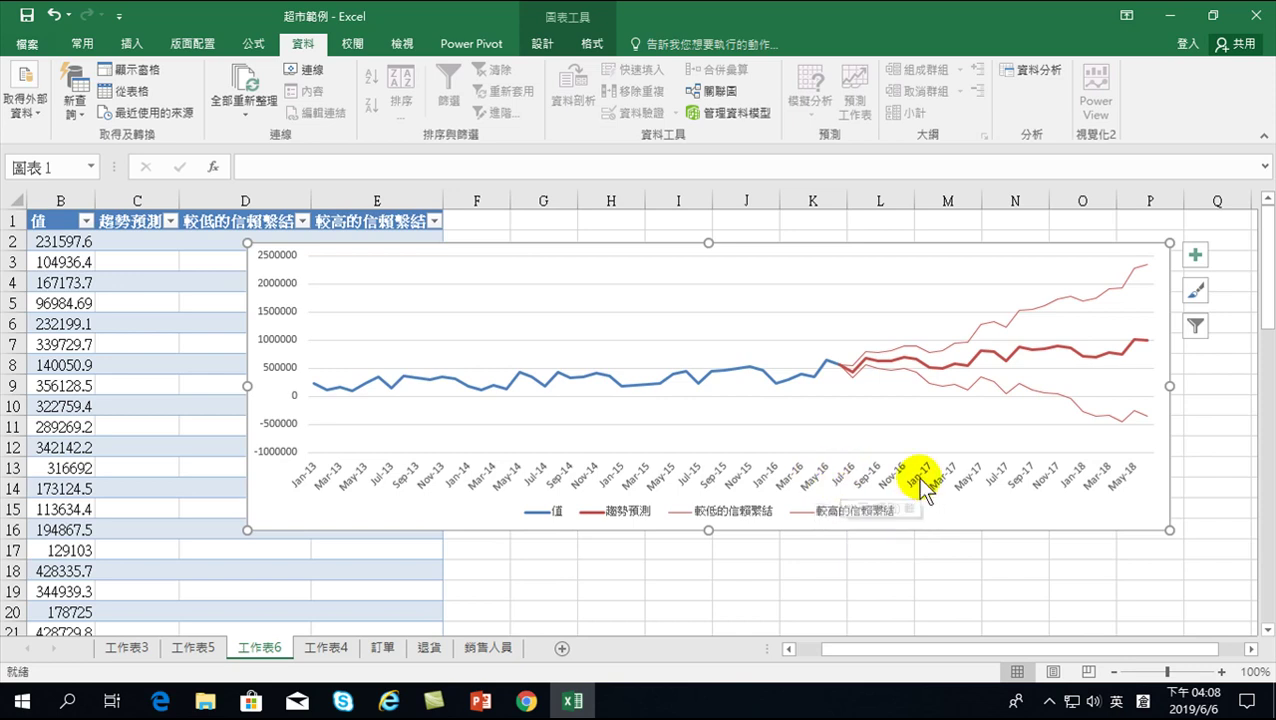
mouse_move(1170, 386)
mouse_down()
mouse_move(1240, 387)
mouse_move(1214, 386)
mouse_up()
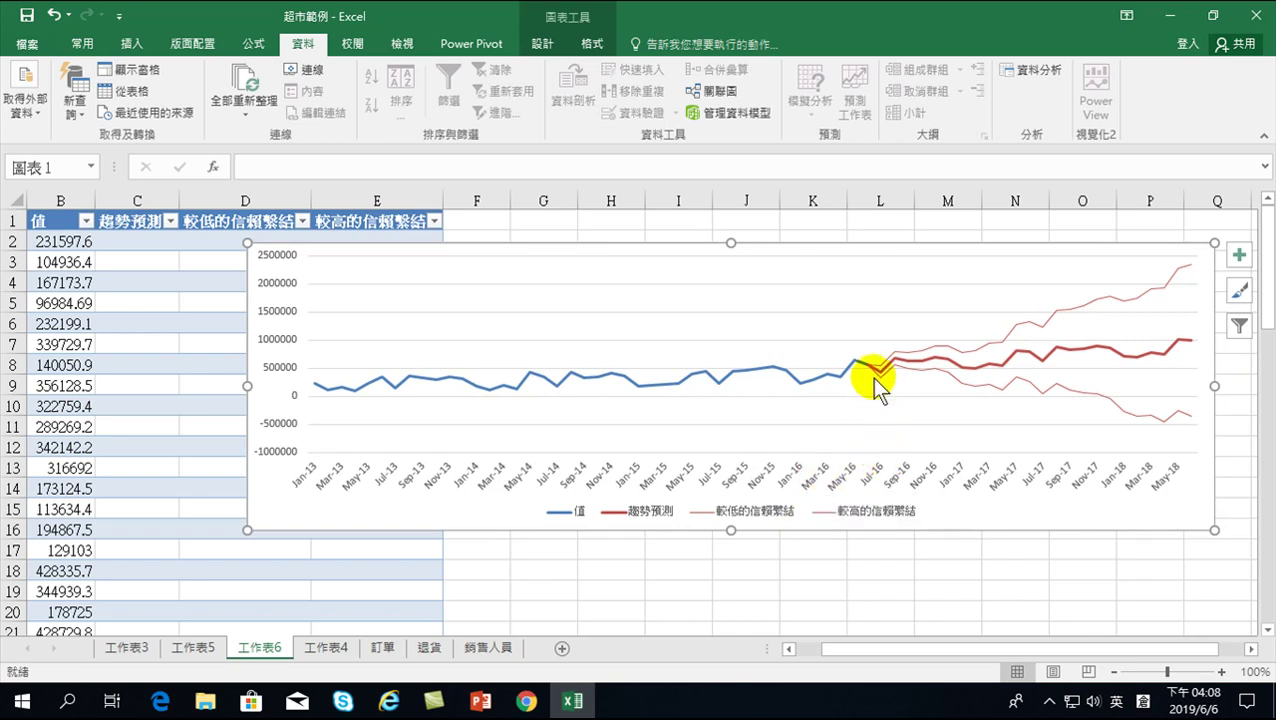
mouse_move(880, 377)
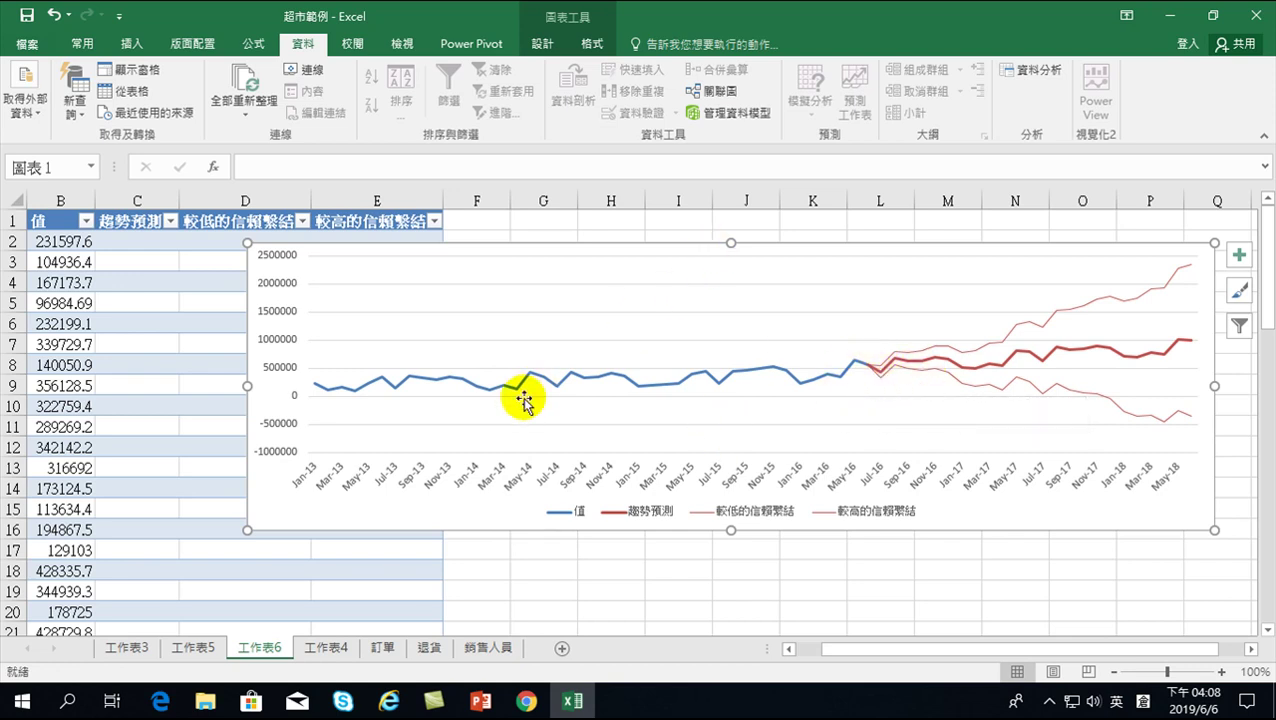
Copy the Jul-16 to Dec-16 sales values (H50:H55) from 工作表4.
scroll(147, 544, down, 5)
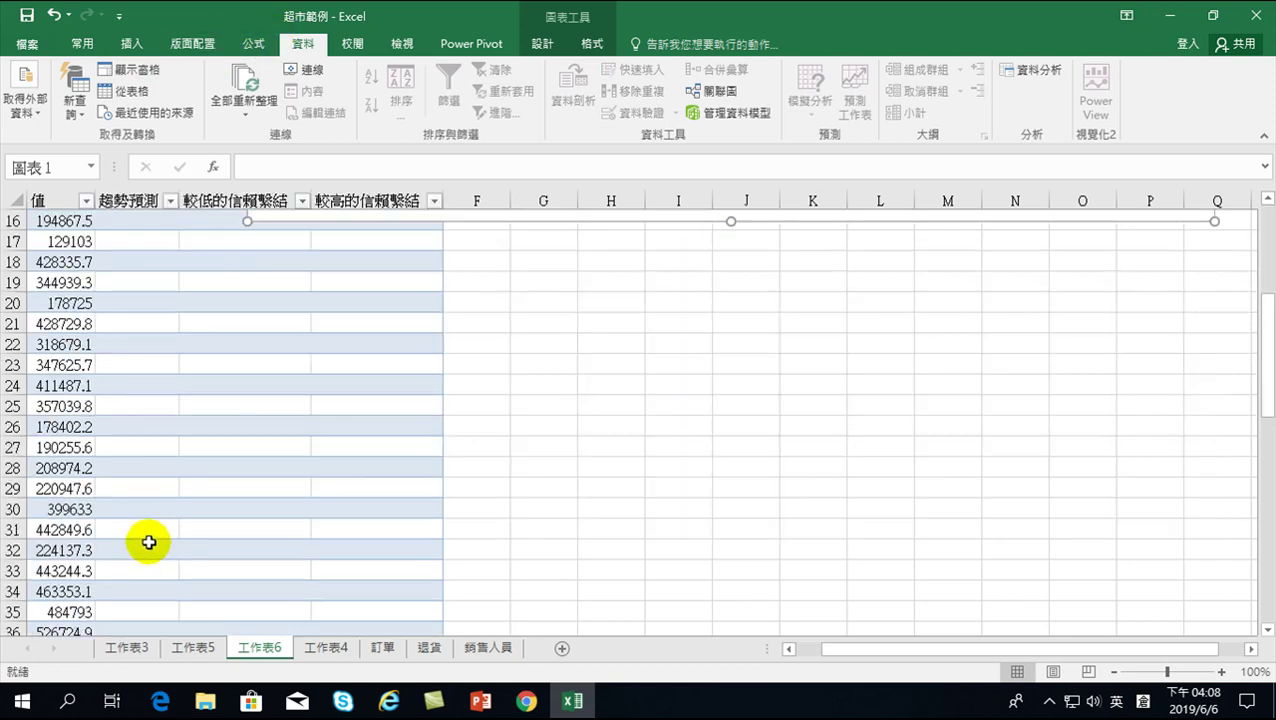
scroll(185, 533, down, 7)
scroll(196, 397, up, 1)
scroll(196, 397, up, 1)
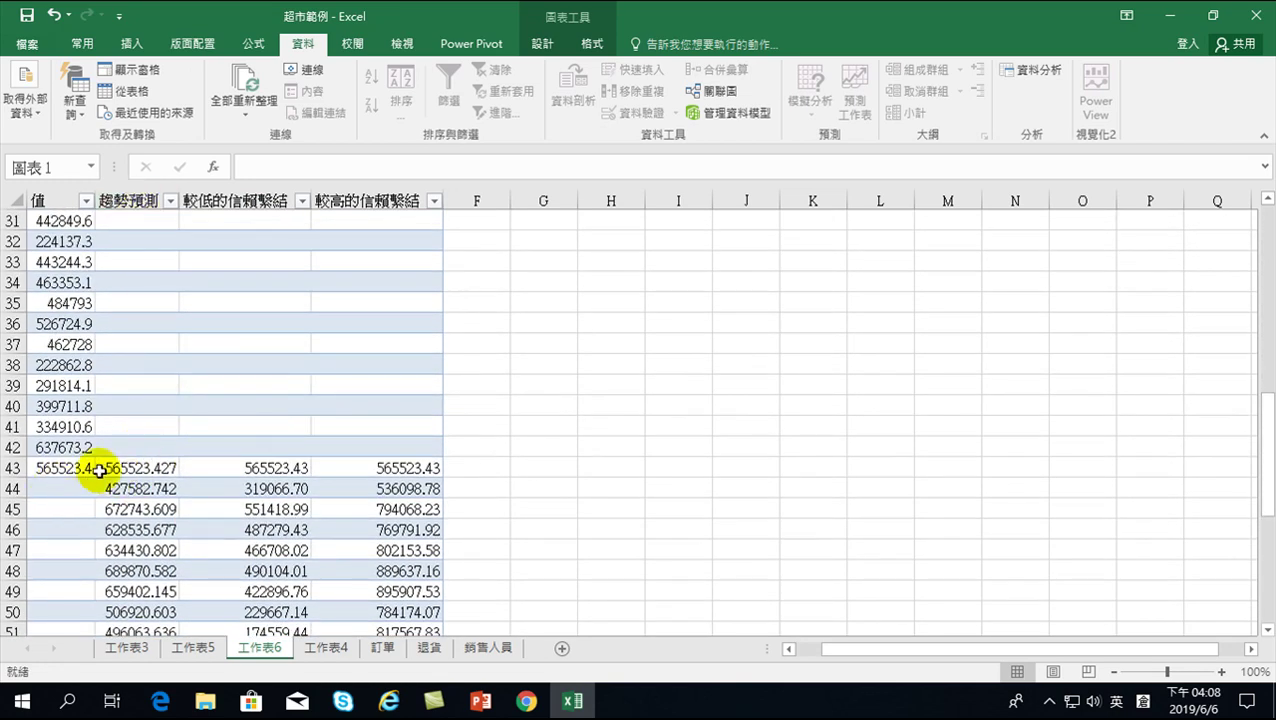
drag(870, 645, 806, 650)
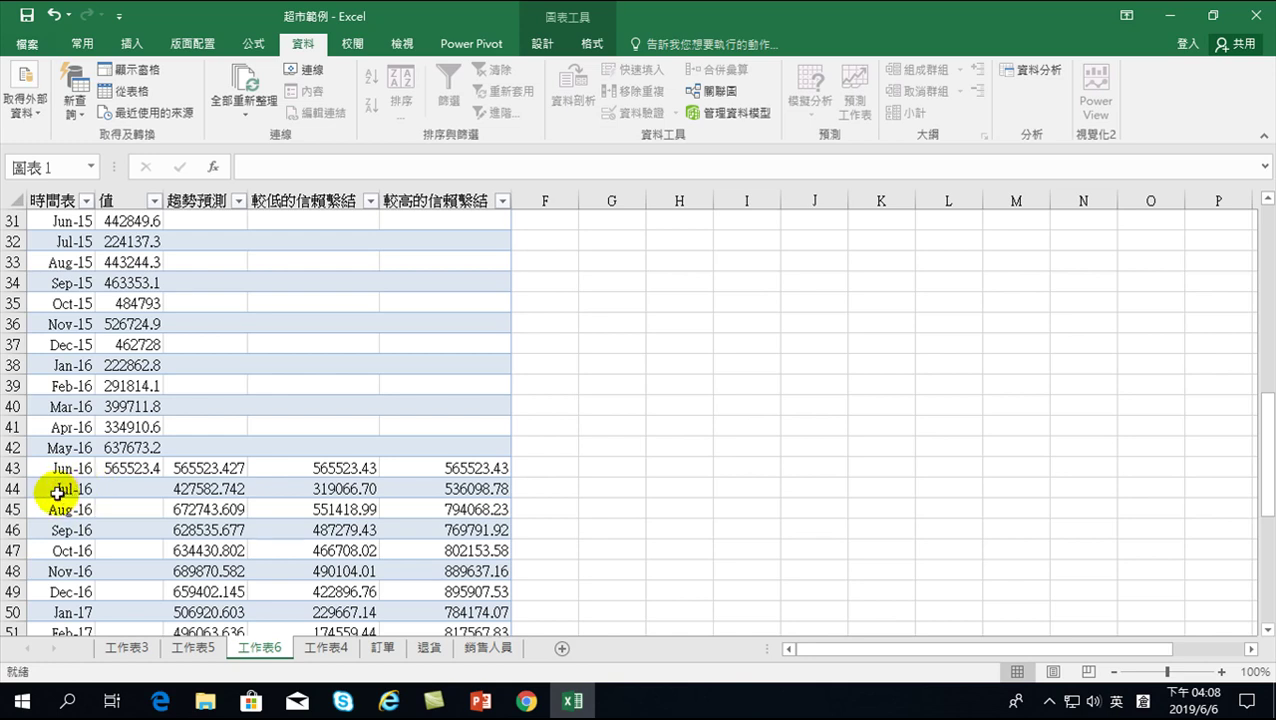
click(322, 648)
scroll(576, 497, down, 4)
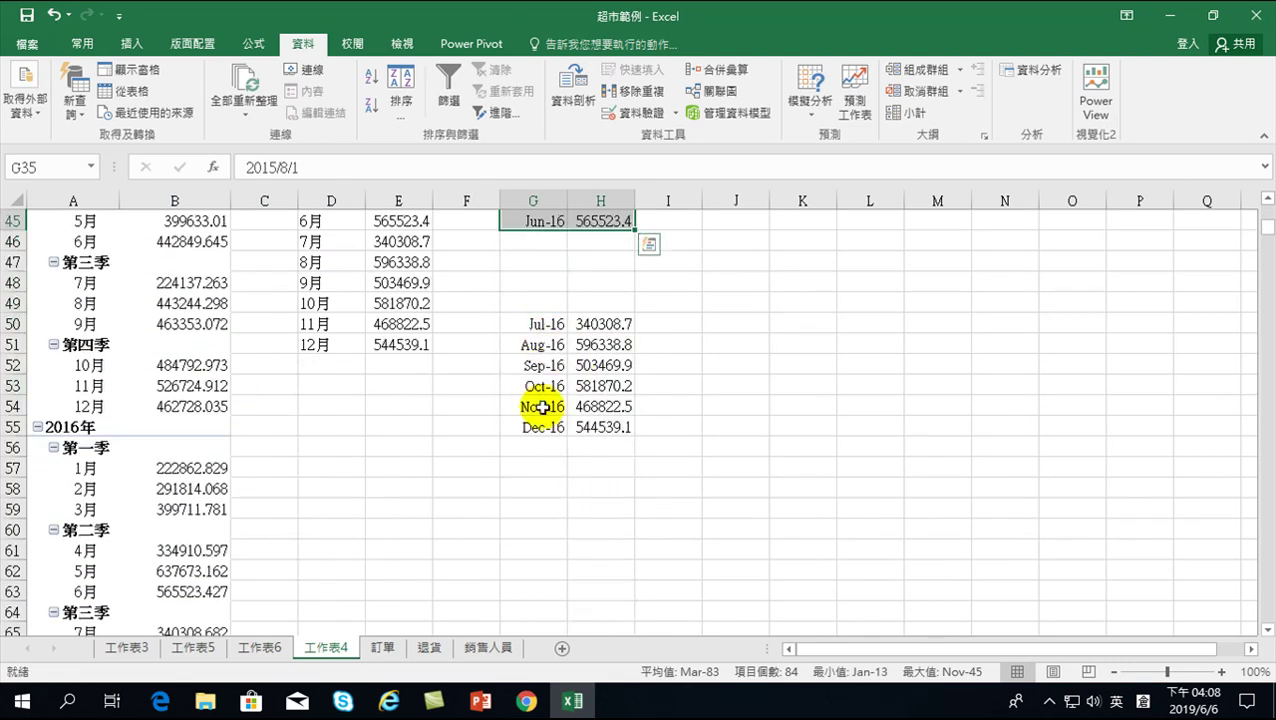
drag(584, 324, 595, 427)
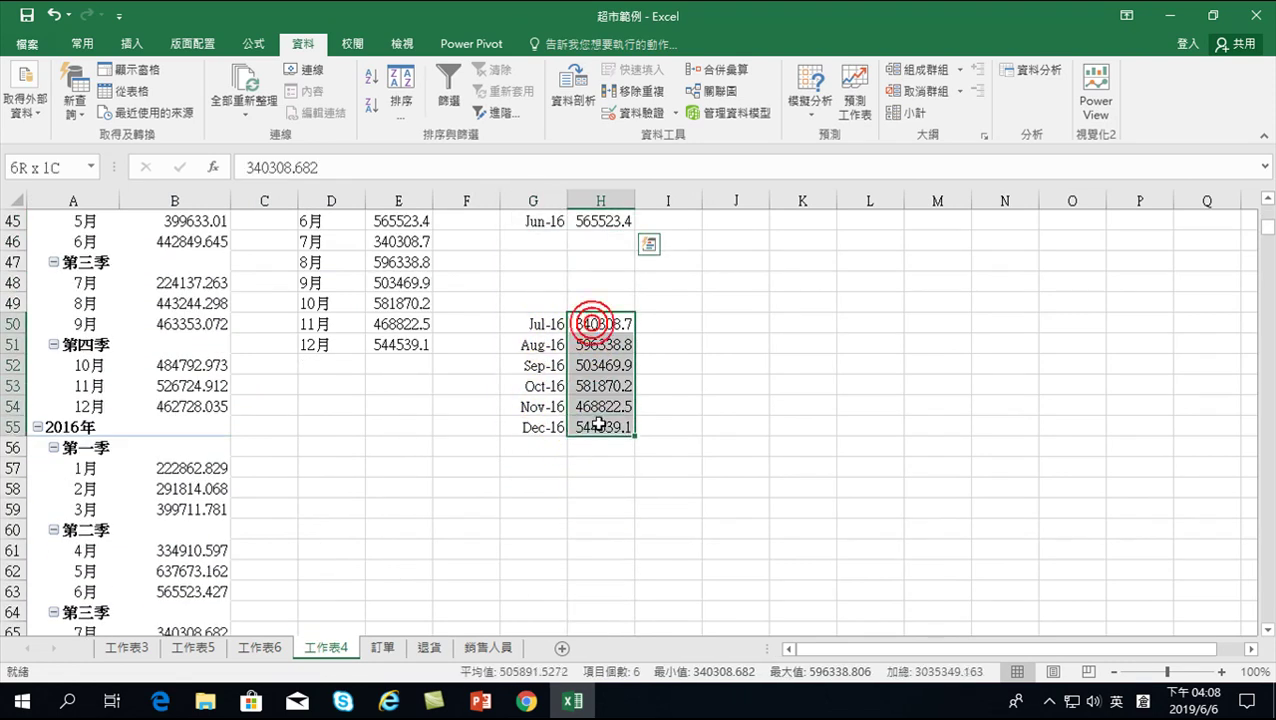
right_click(587, 347)
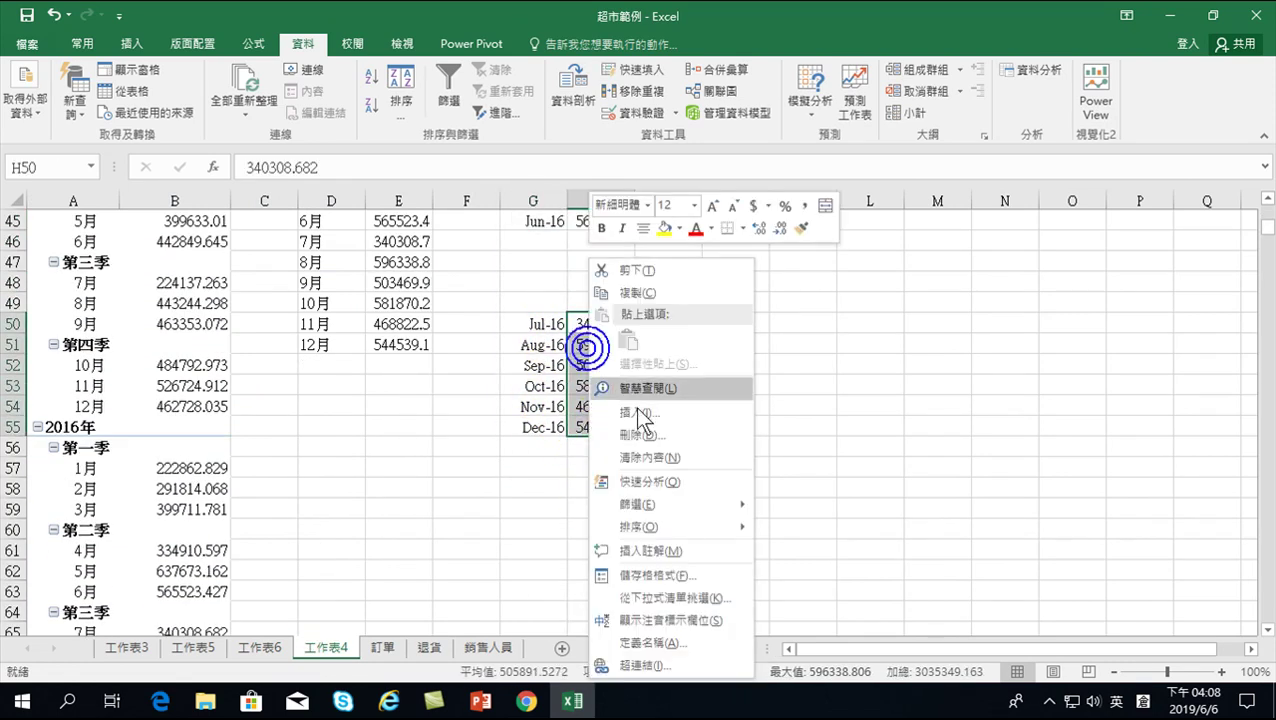
click(640, 294)
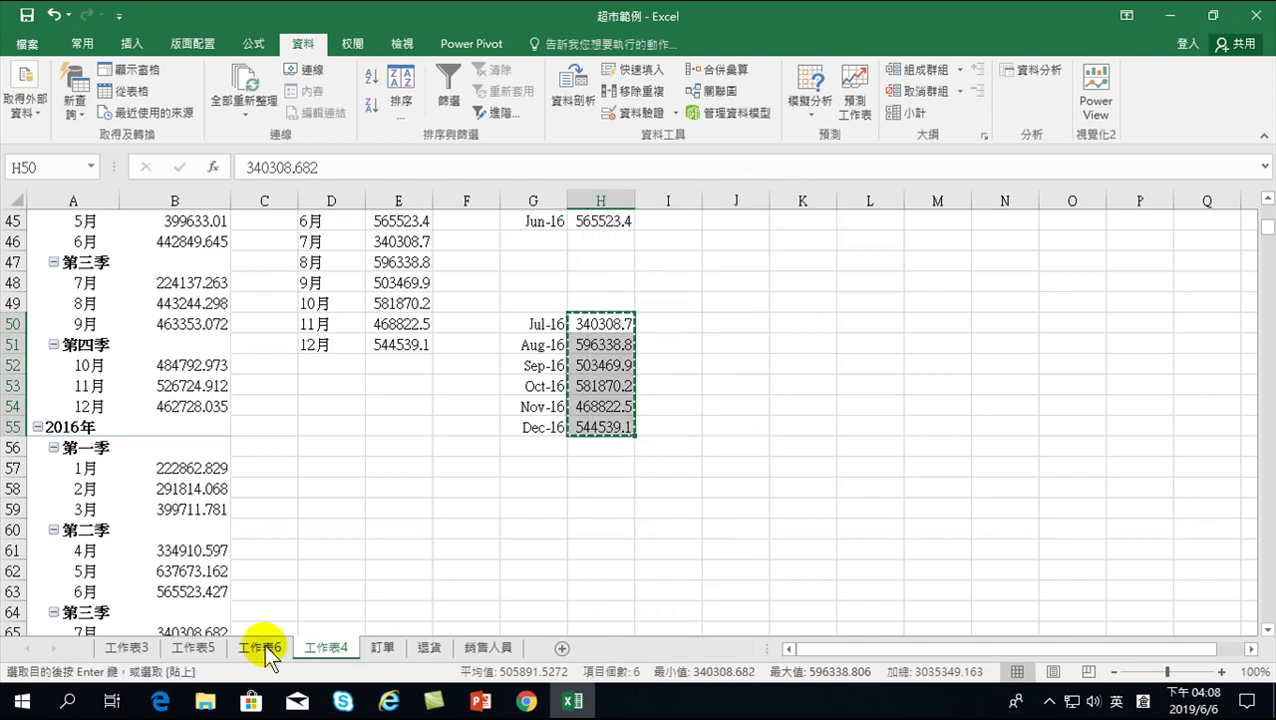
Paste them as values only into B44:B49 on 工作表6.
click(260, 648)
right_click(121, 496)
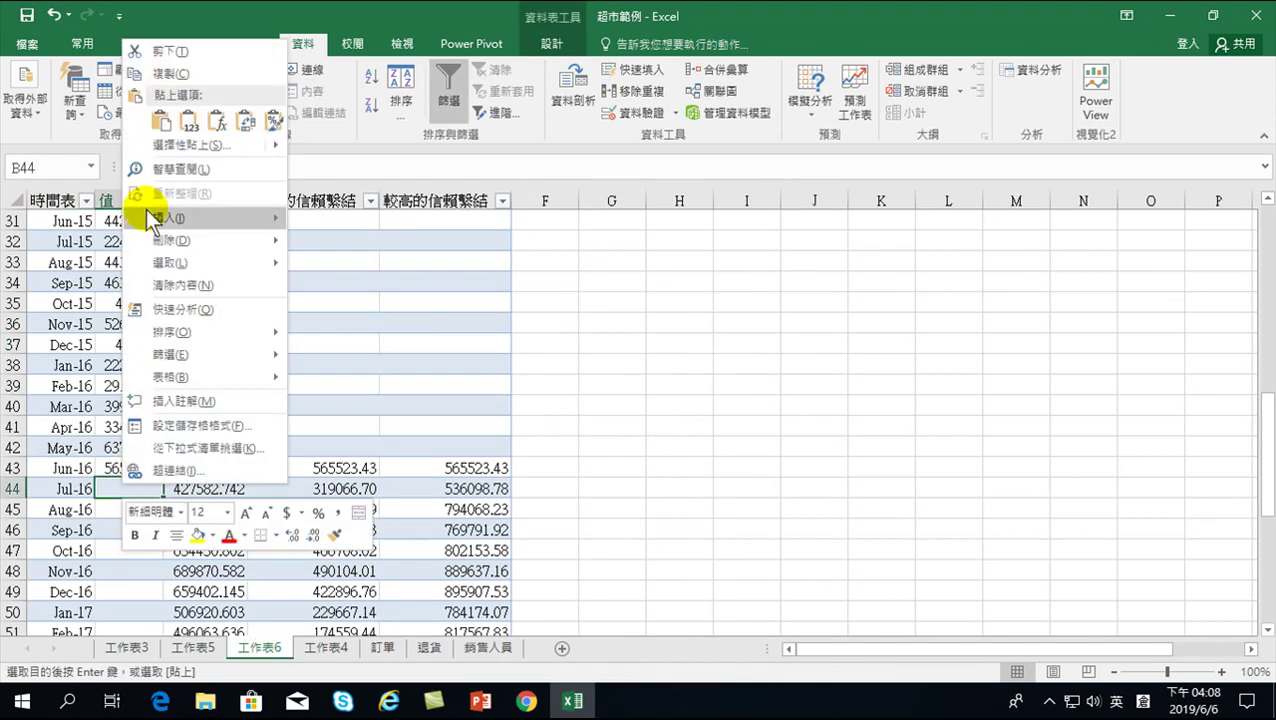
click(159, 147)
click(27, 111)
click(214, 341)
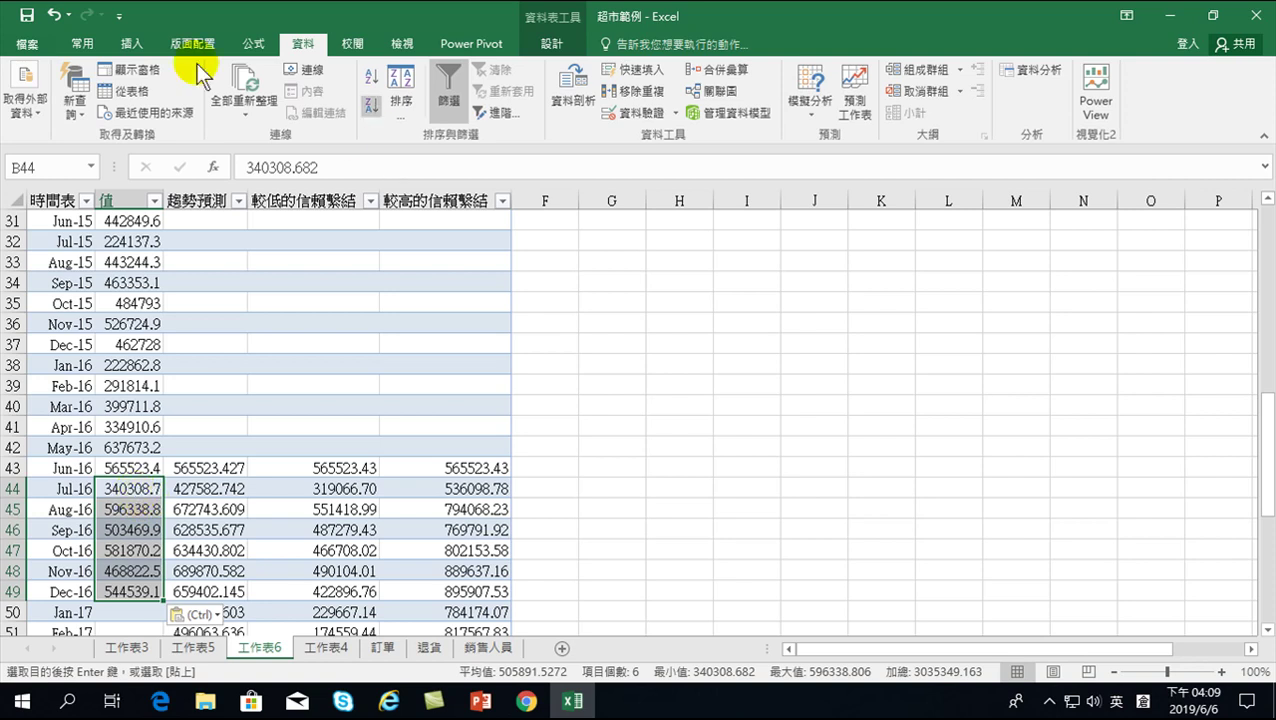
click(83, 43)
click(254, 105)
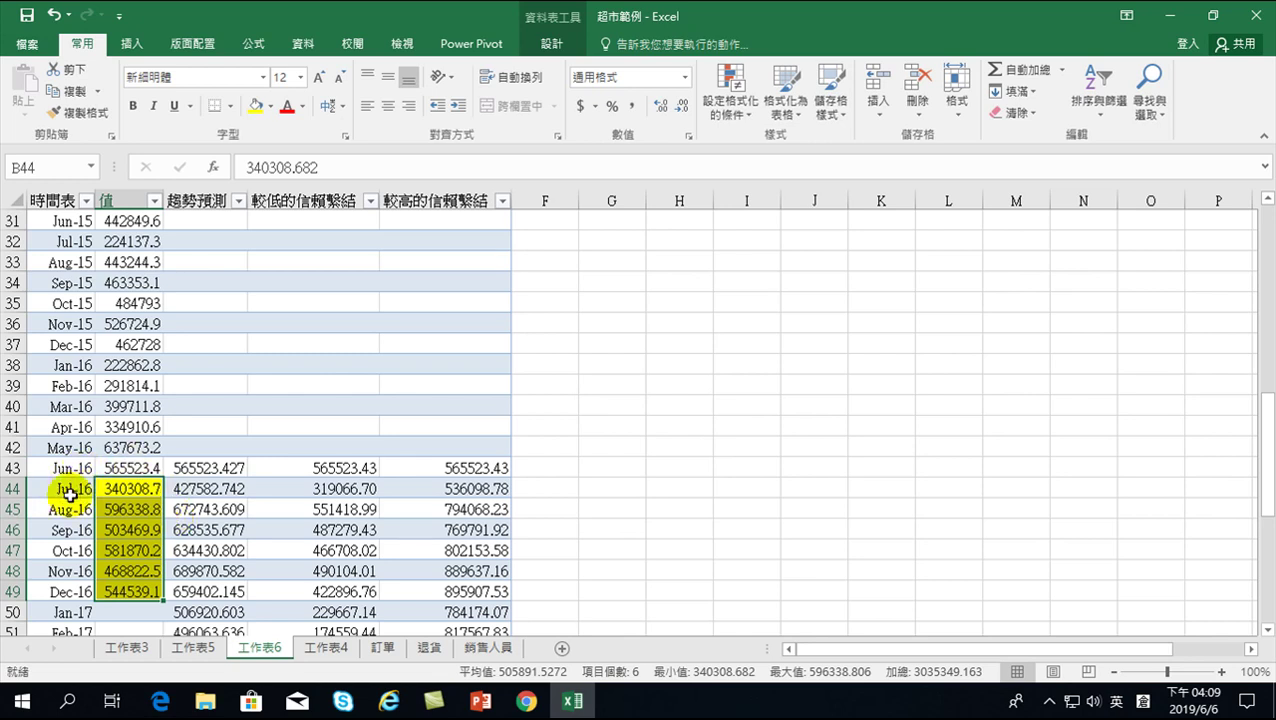
click(146, 492)
drag(133, 511, 420, 588)
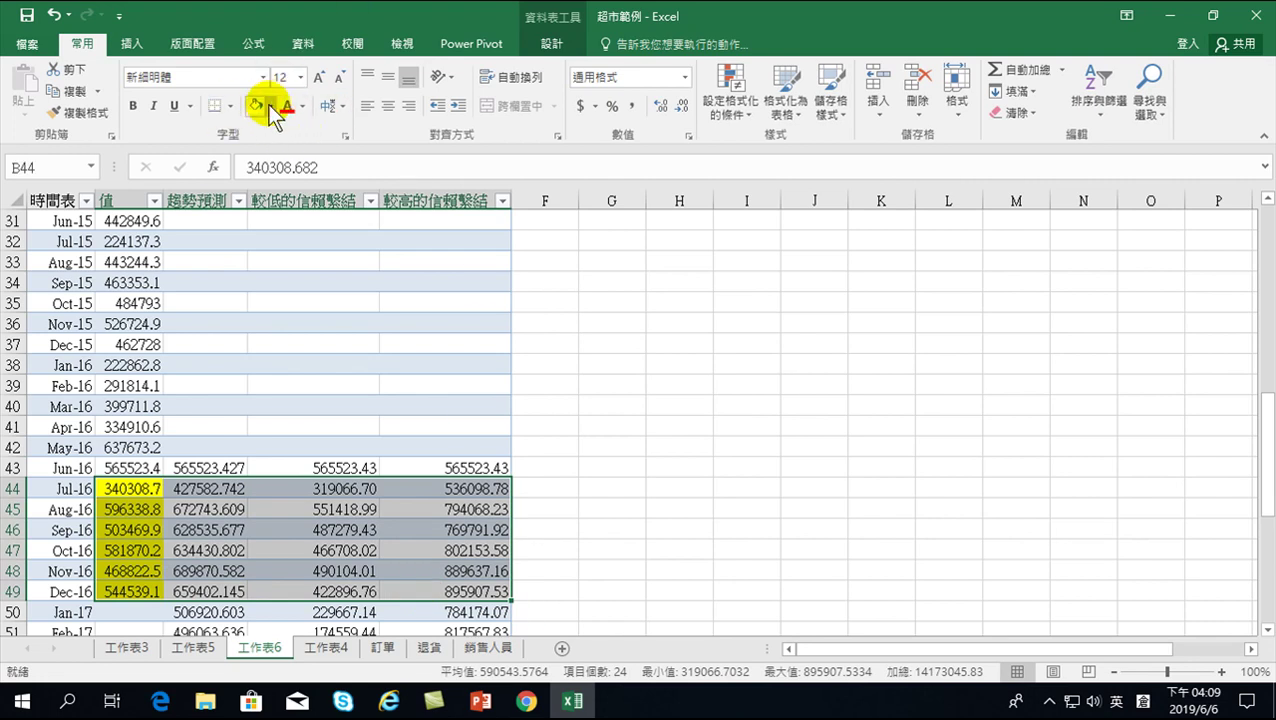
click(632, 108)
click(679, 105)
click(679, 105)
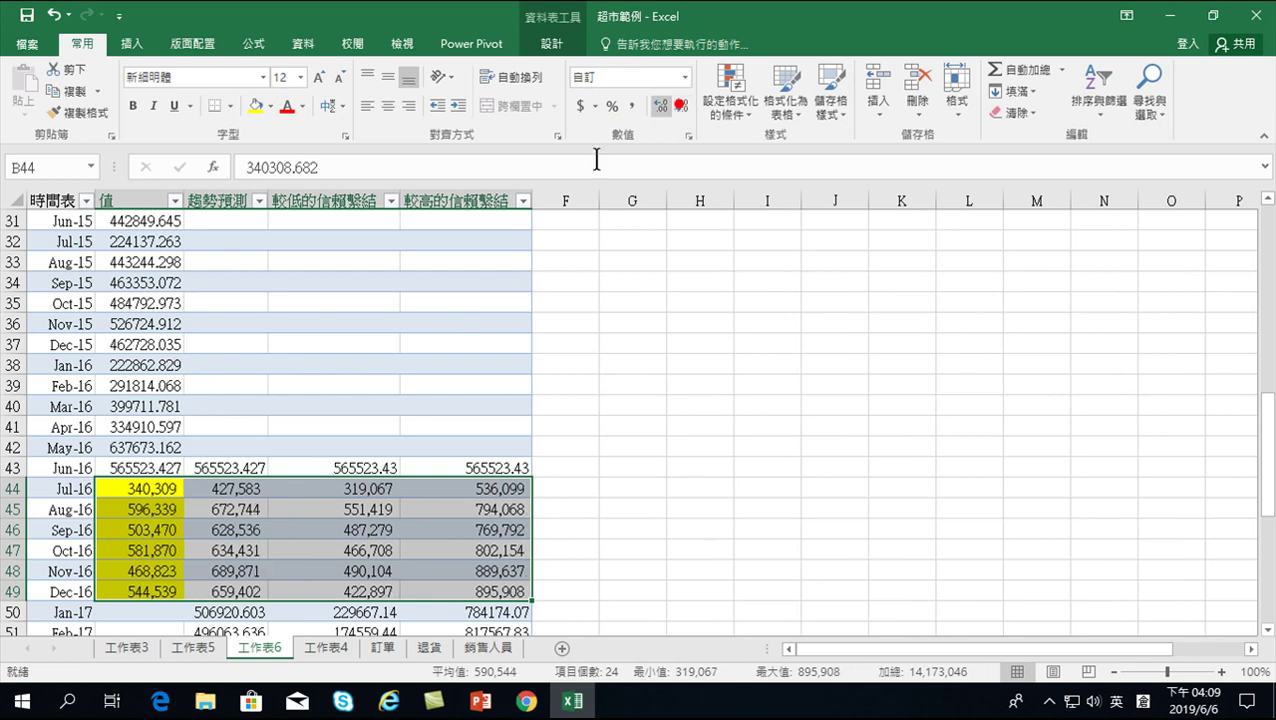
click(150, 489)
drag(185, 488, 210, 484)
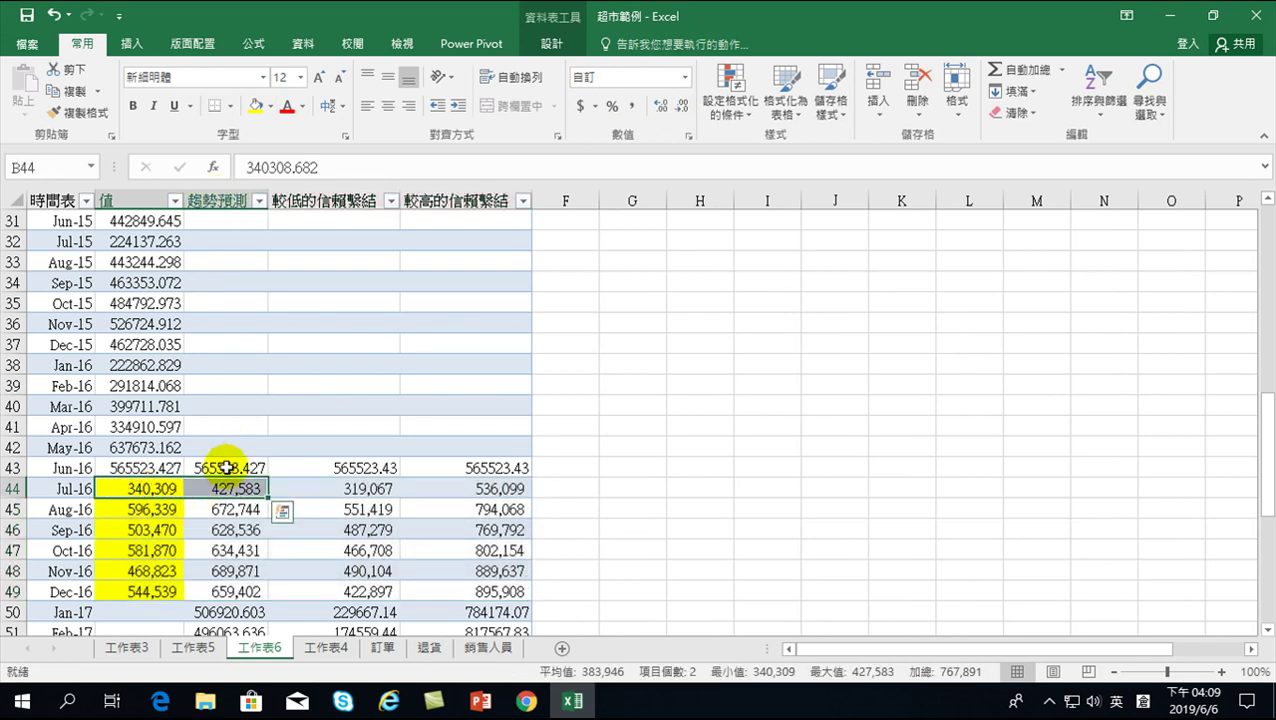
click(229, 489)
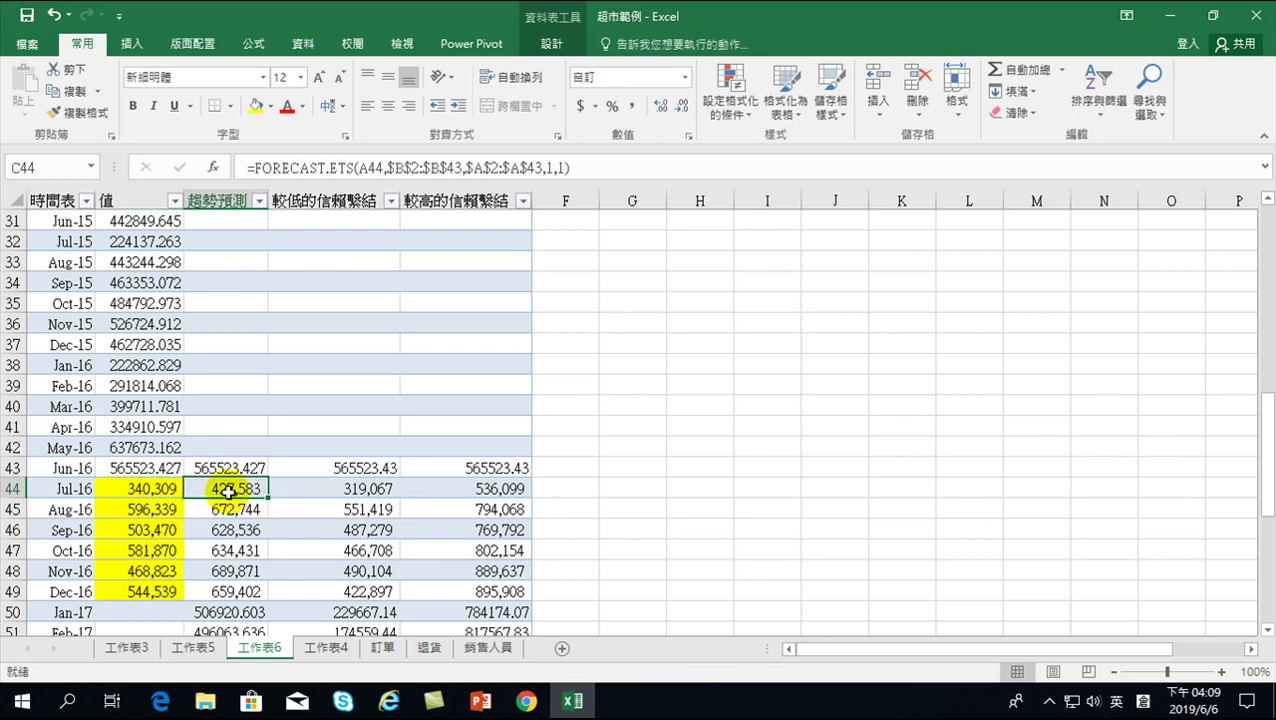
click(150, 509)
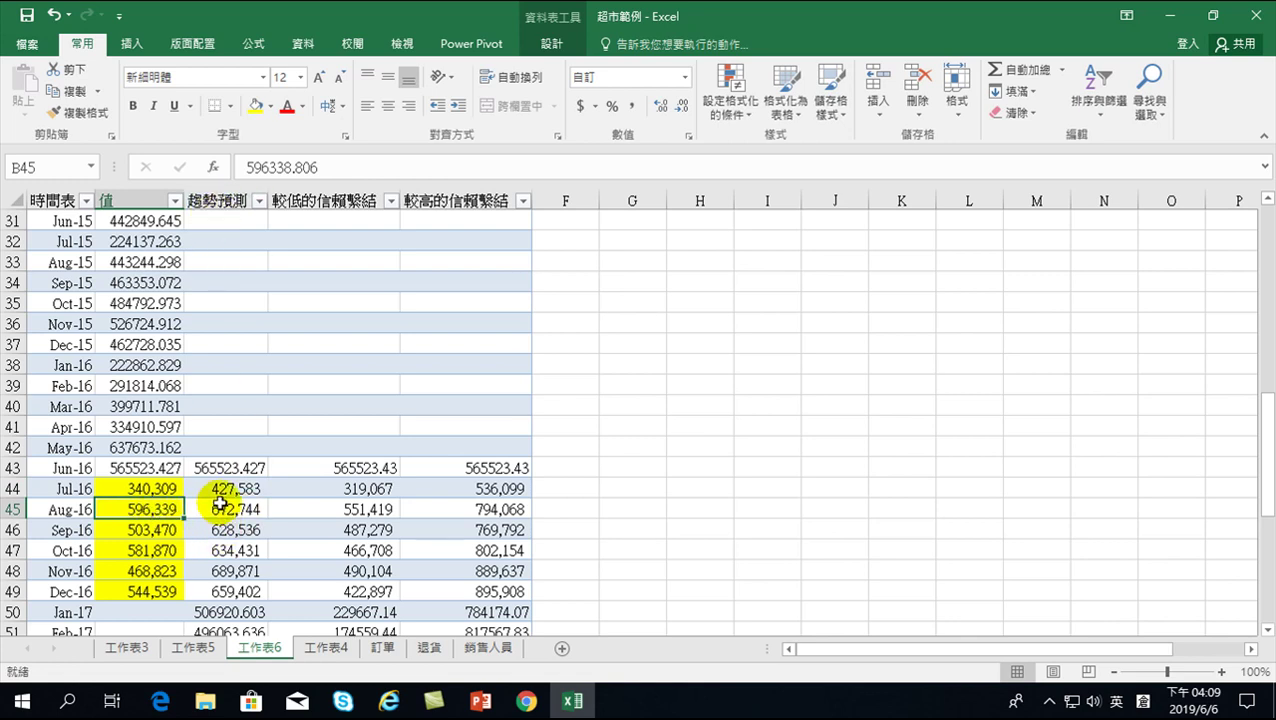
click(150, 530)
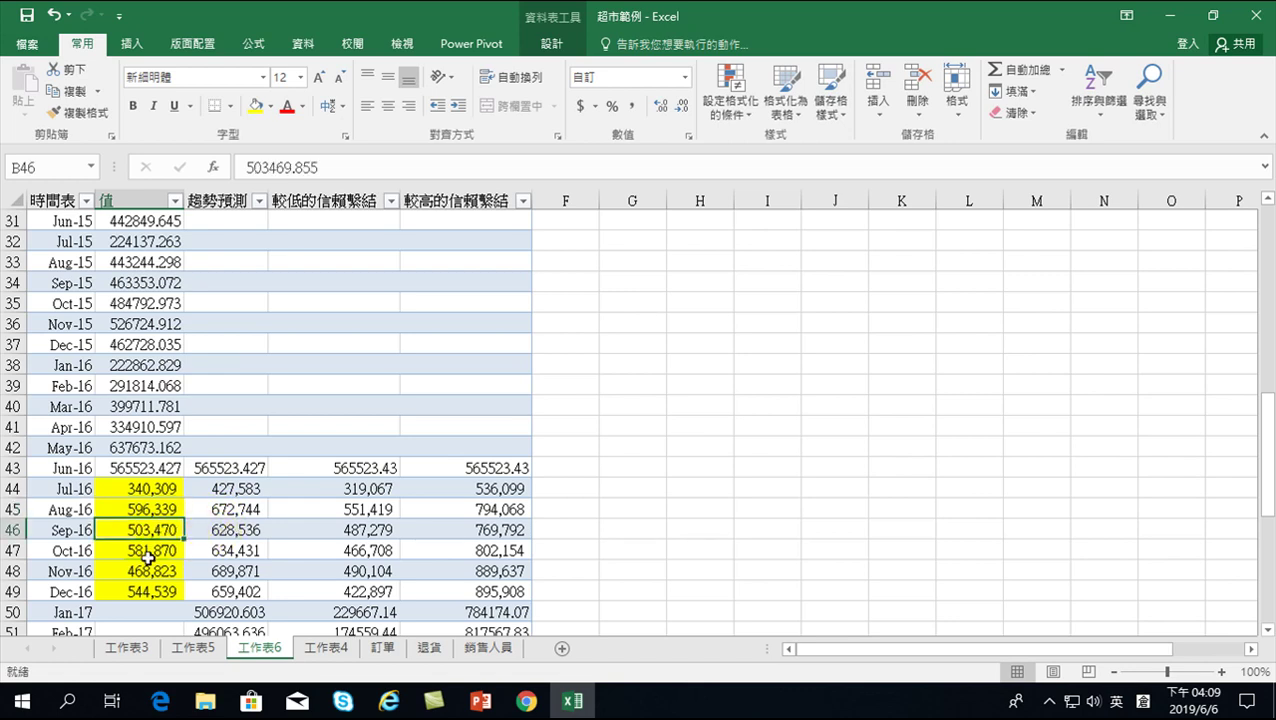
drag(141, 550, 225, 550)
mouse_move(150, 571)
mouse_down()
mouse_move(225, 571)
mouse_move(232, 592)
mouse_up()
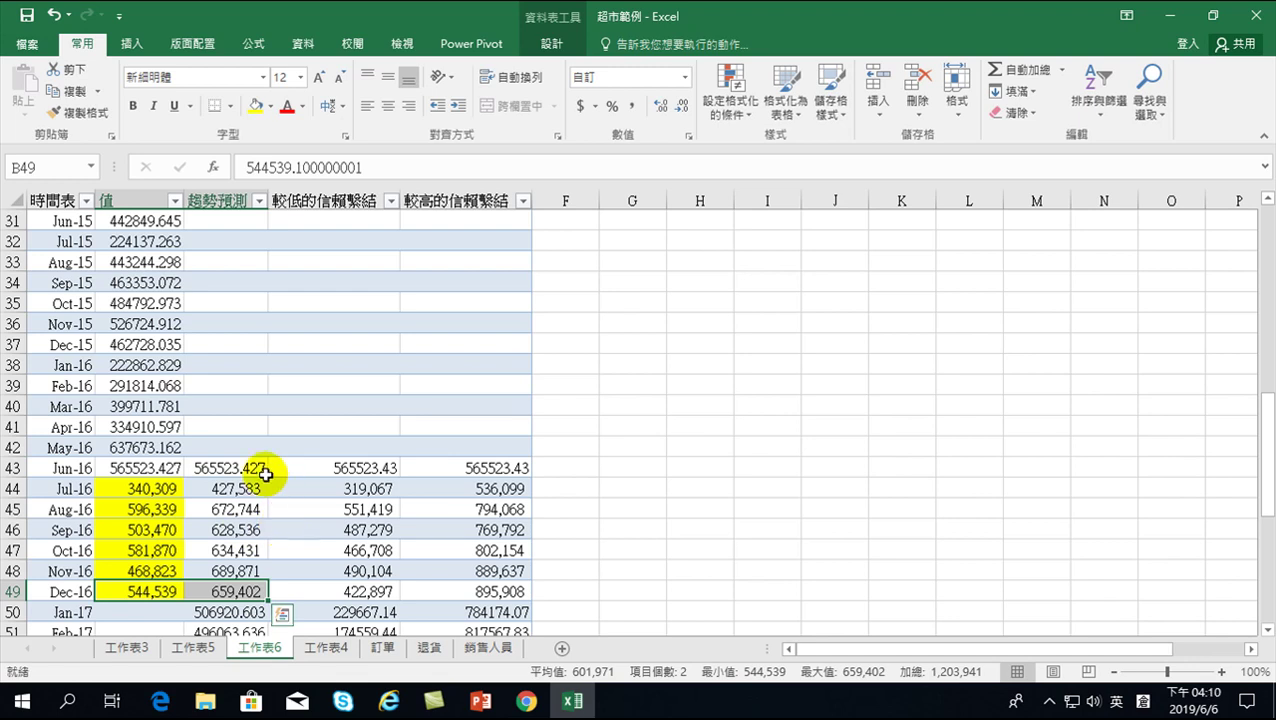
click(359, 488)
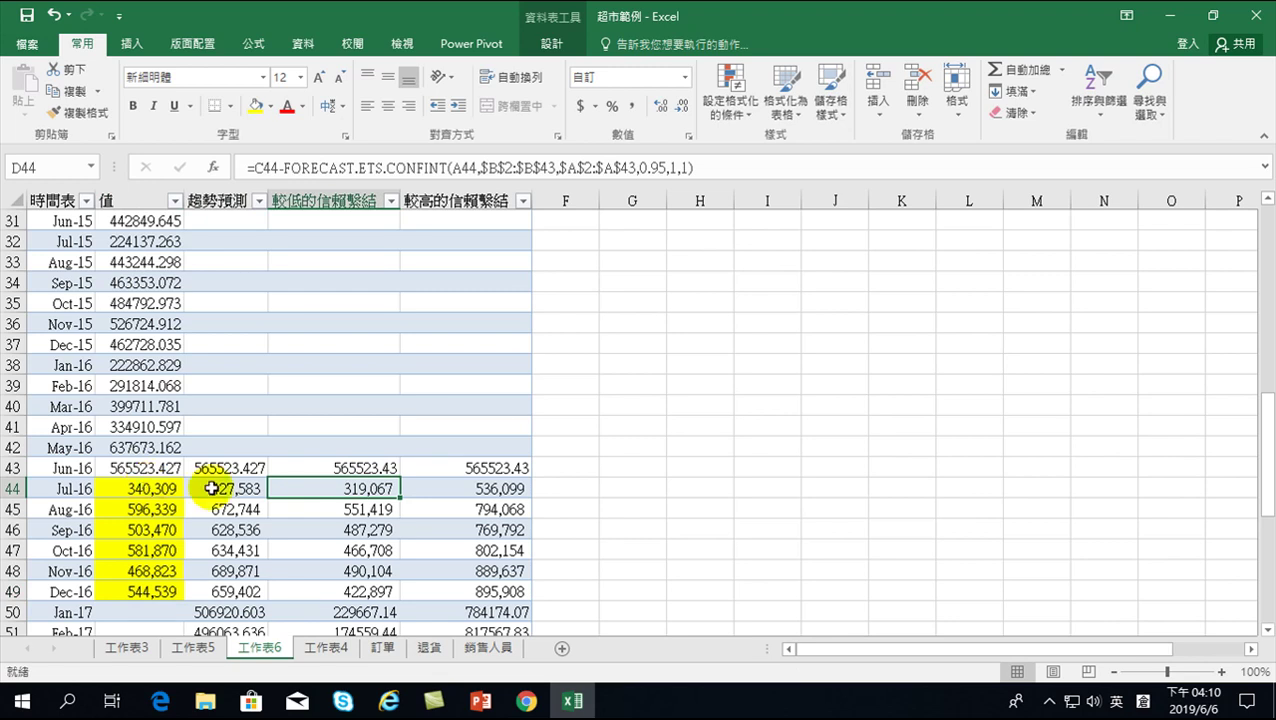
click(484, 487)
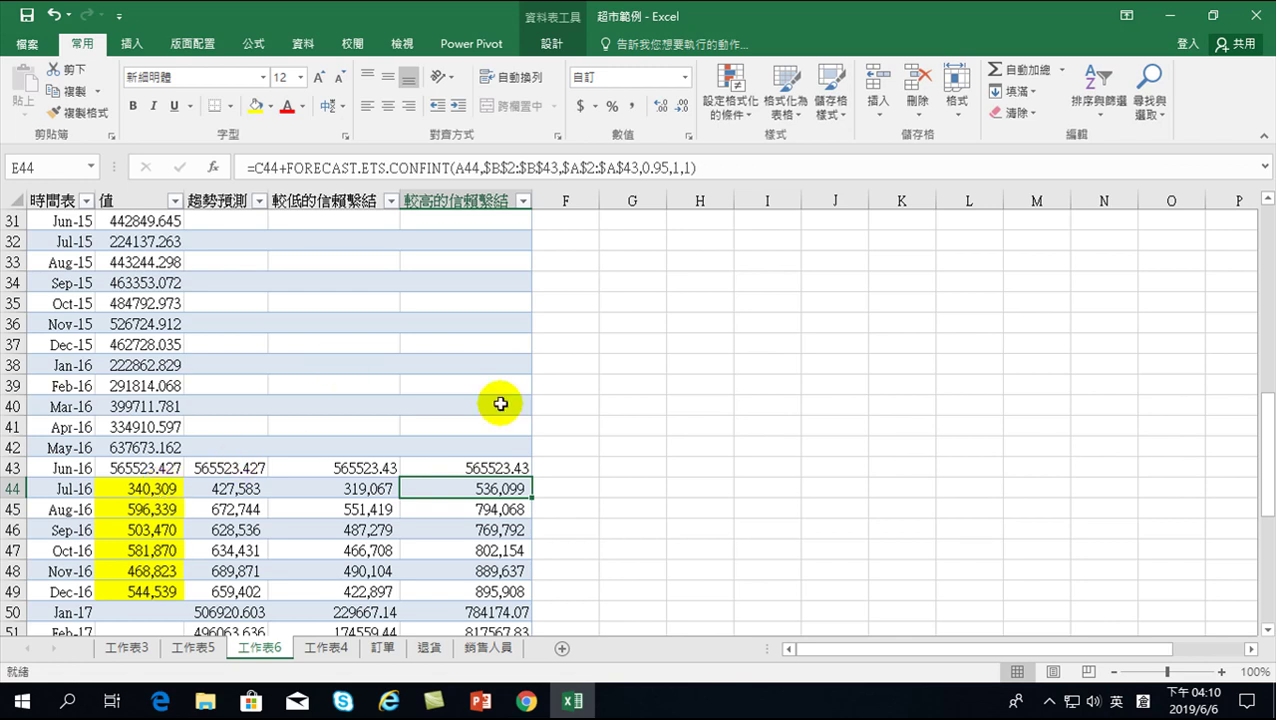
scroll(650, 398, up, 1)
scroll(674, 397, down, 1)
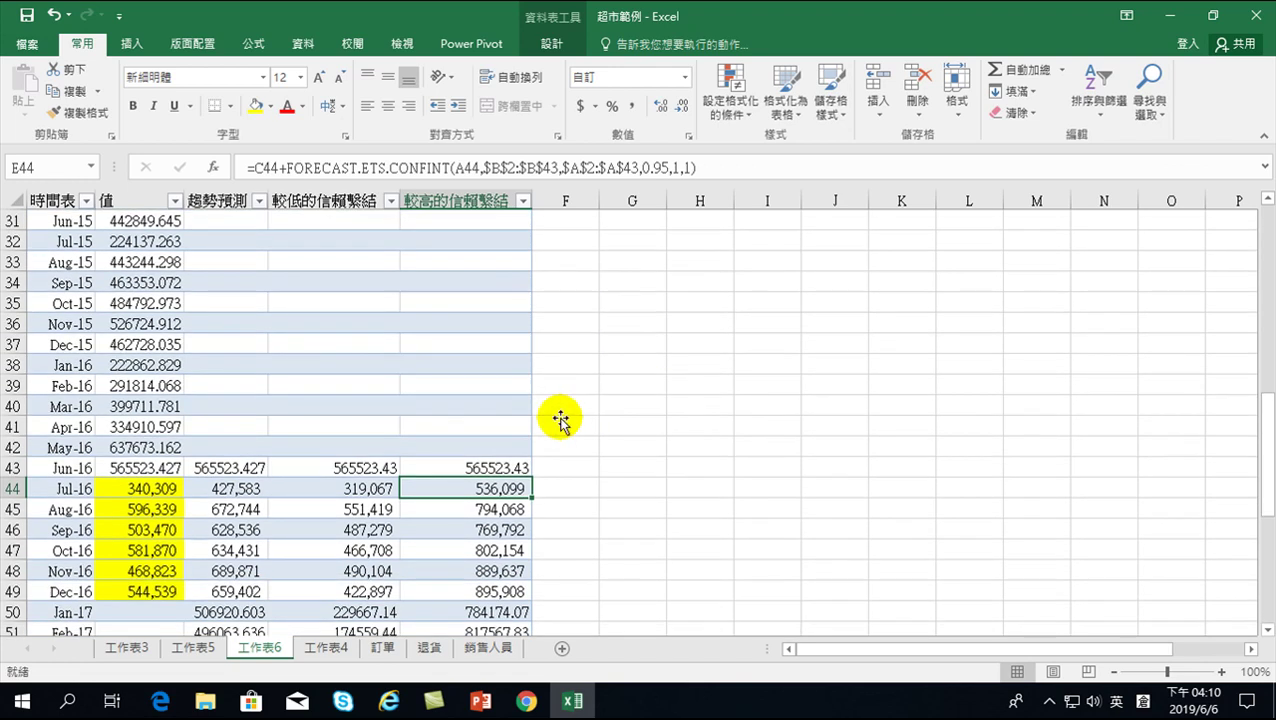
mouse_move(52, 591)
mouse_down()
mouse_move(142, 527)
mouse_move(142, 170)
mouse_up()
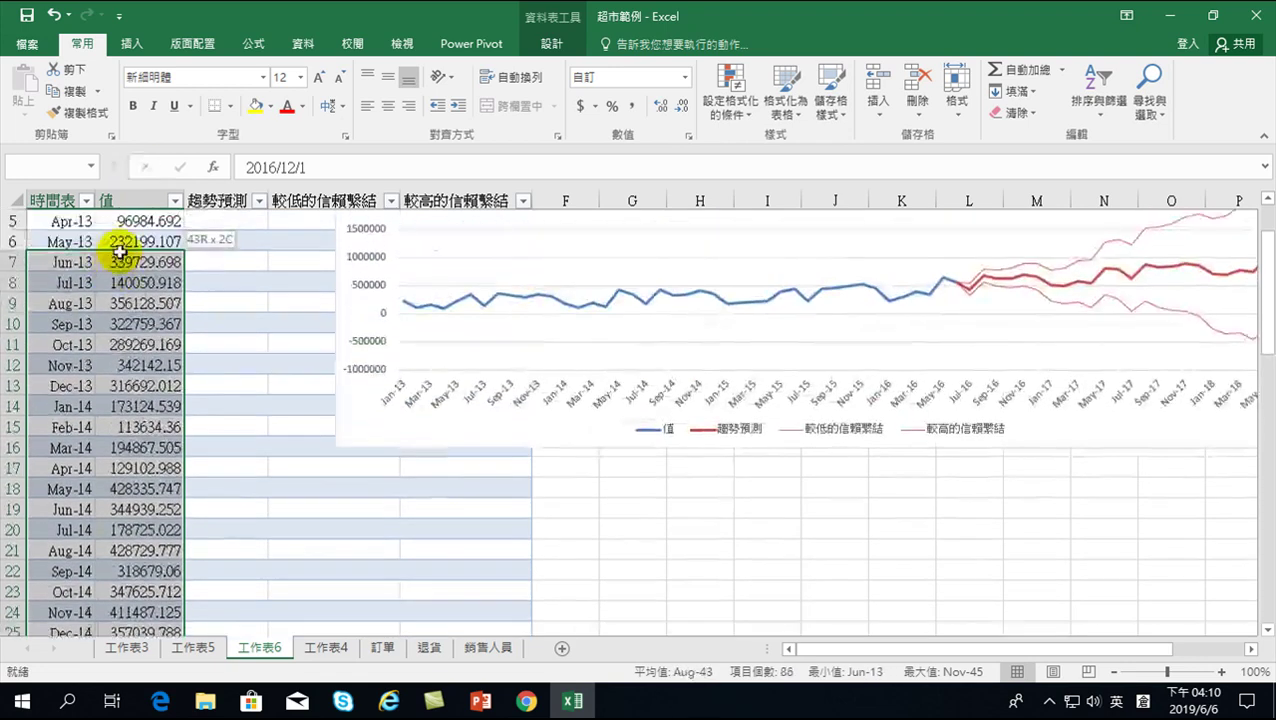
drag(142, 170, 121, 240)
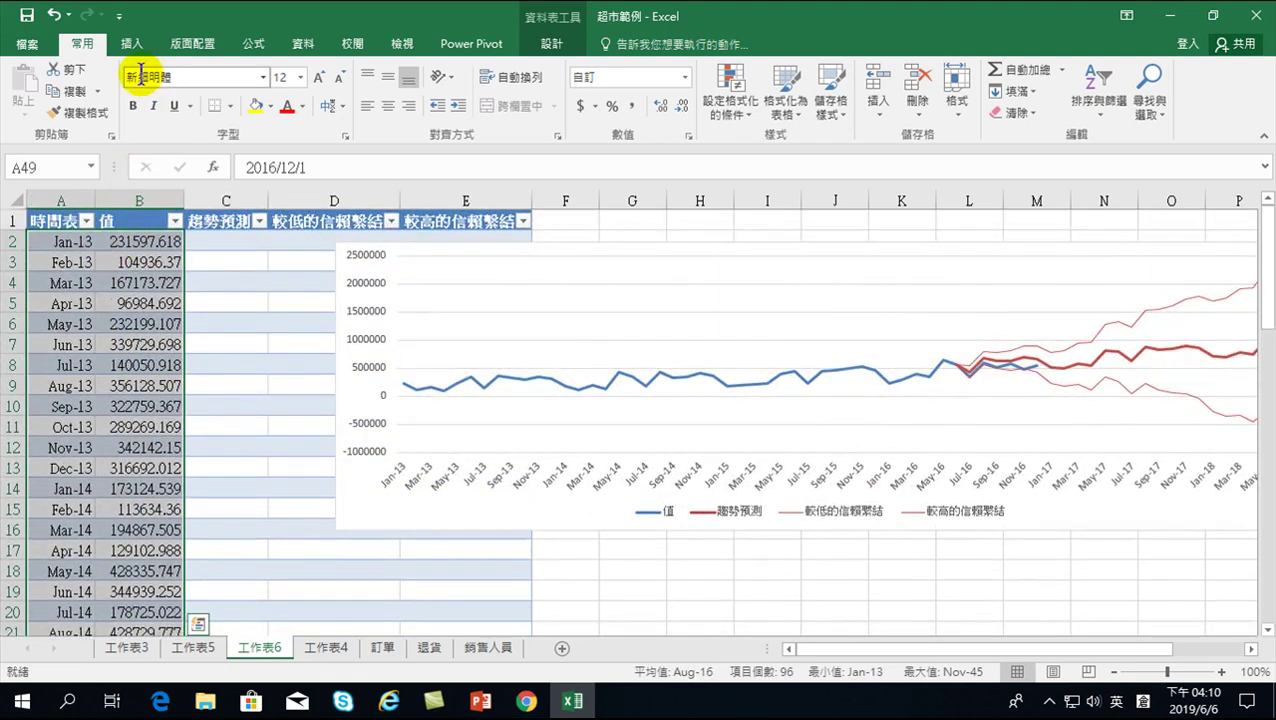
click(131, 44)
click(537, 97)
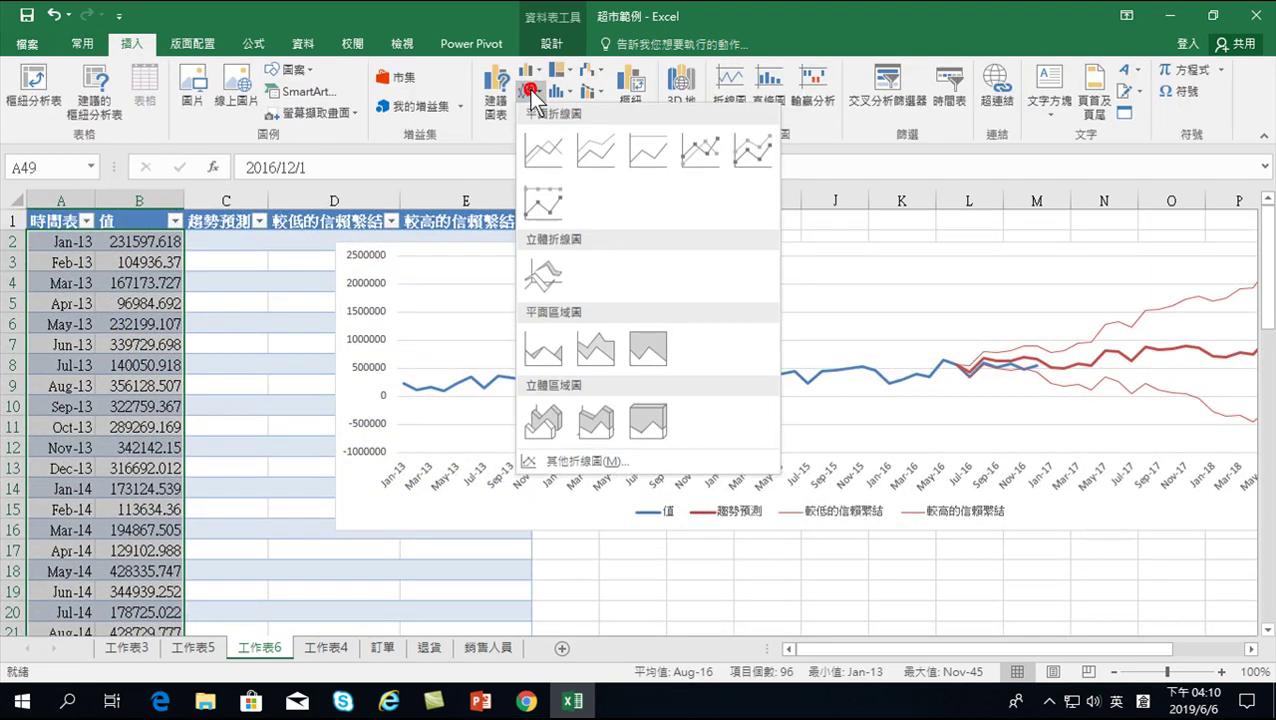
click(551, 148)
scroll(698, 464, down, 3)
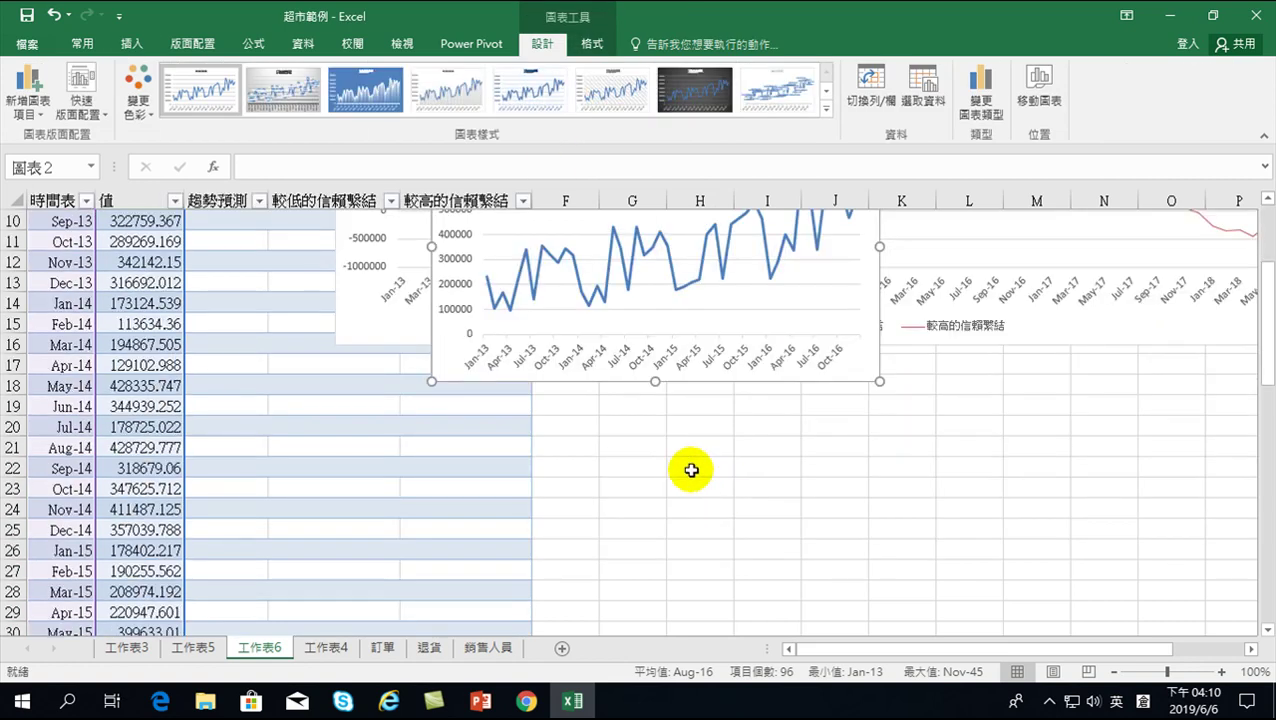
scroll(698, 464, up, 2)
mouse_move(479, 250)
mouse_down()
mouse_move(481, 314)
mouse_move(382, 385)
mouse_up()
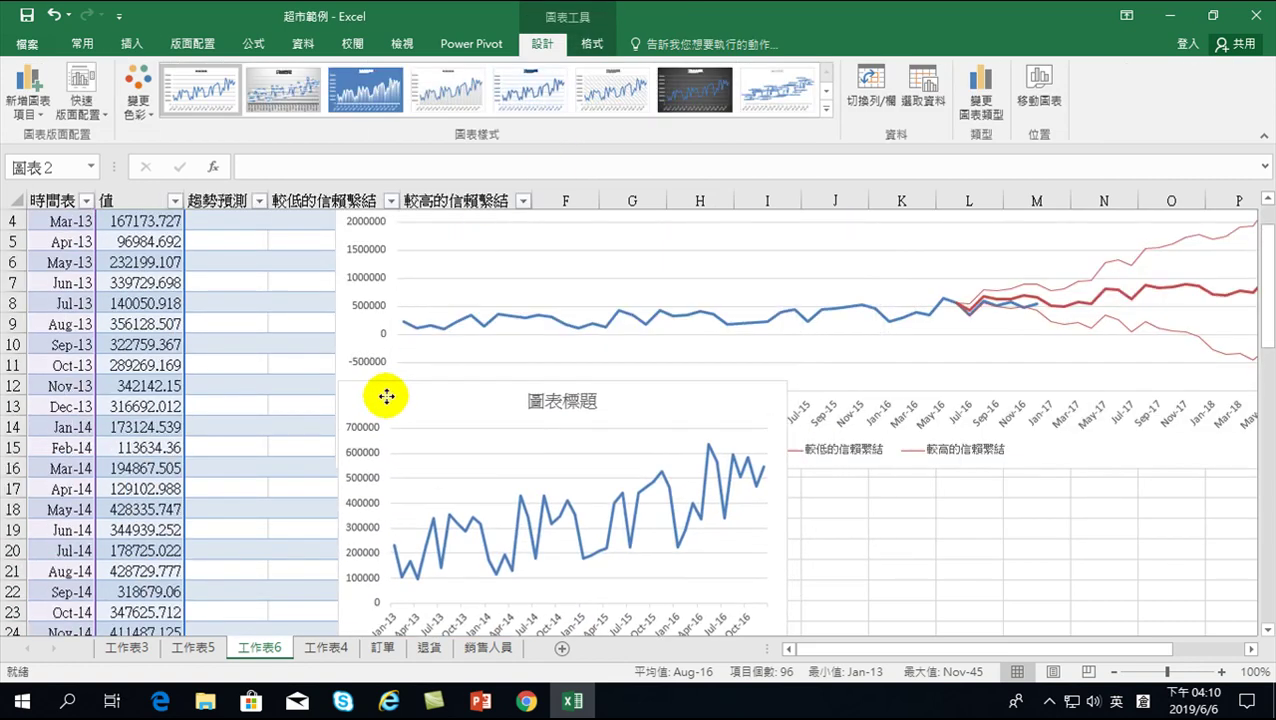
drag(785, 502, 1036, 494)
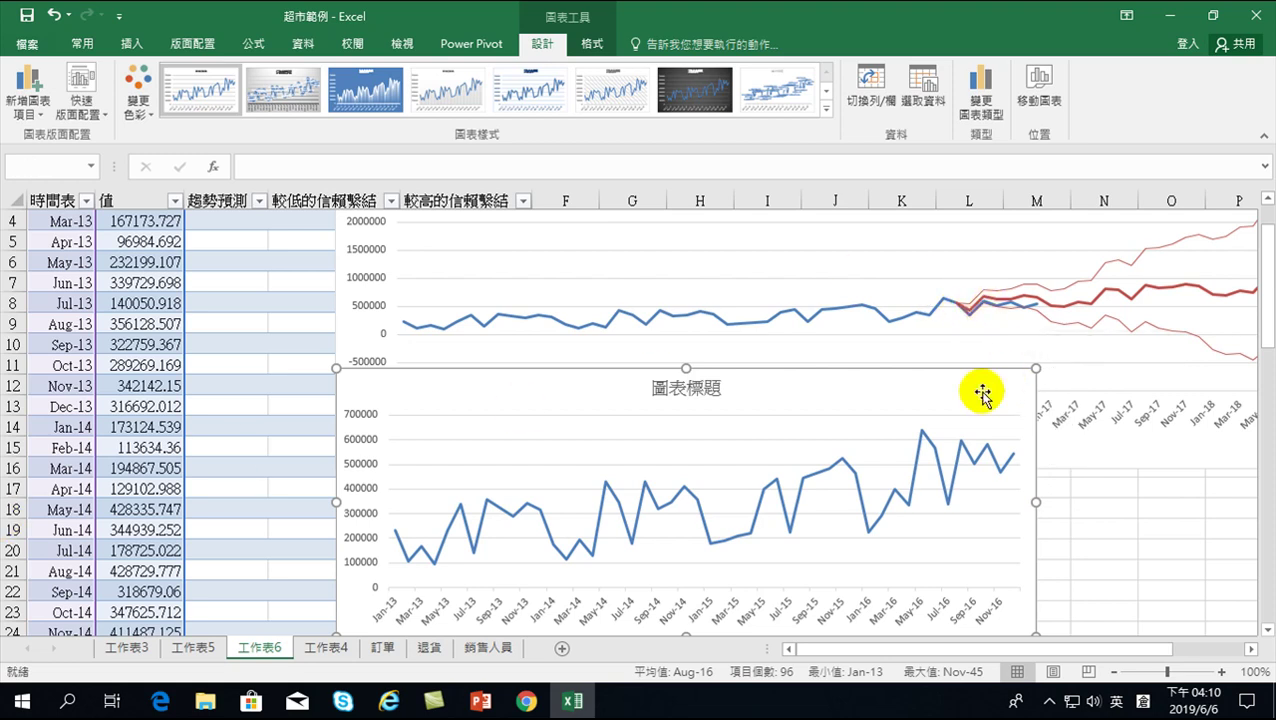
key(Delete)
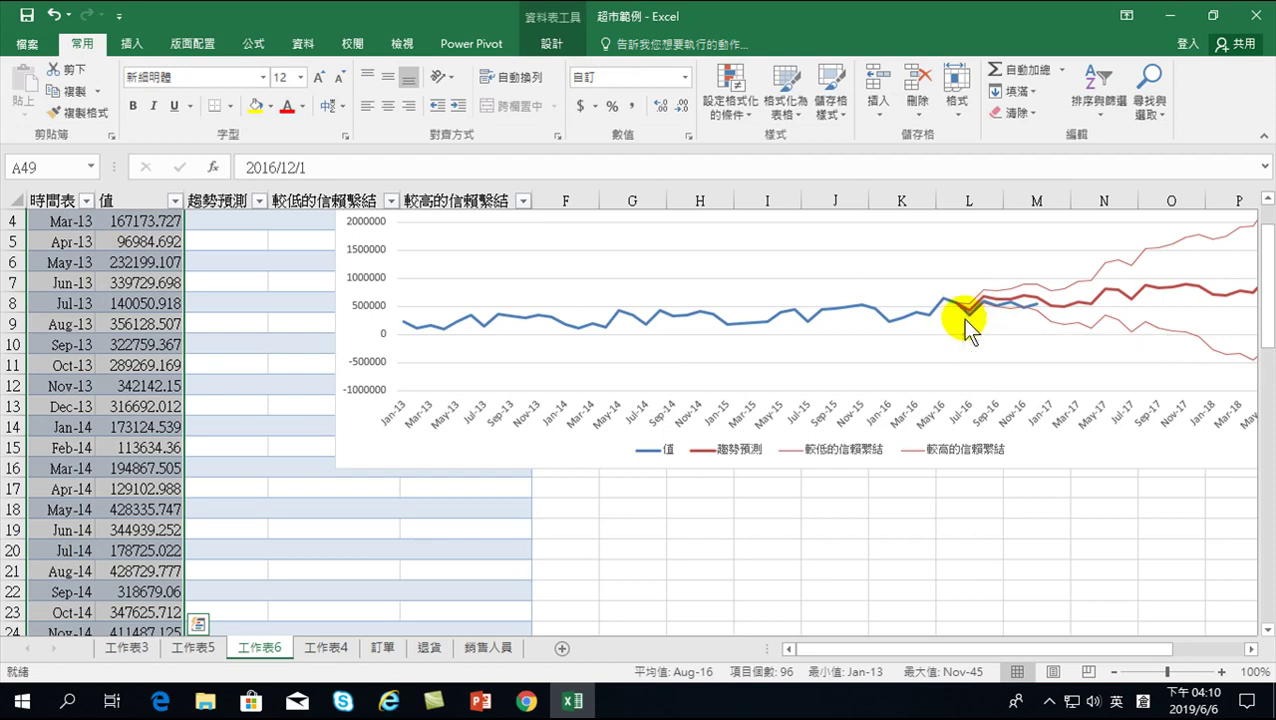
mouse_move(968, 328)
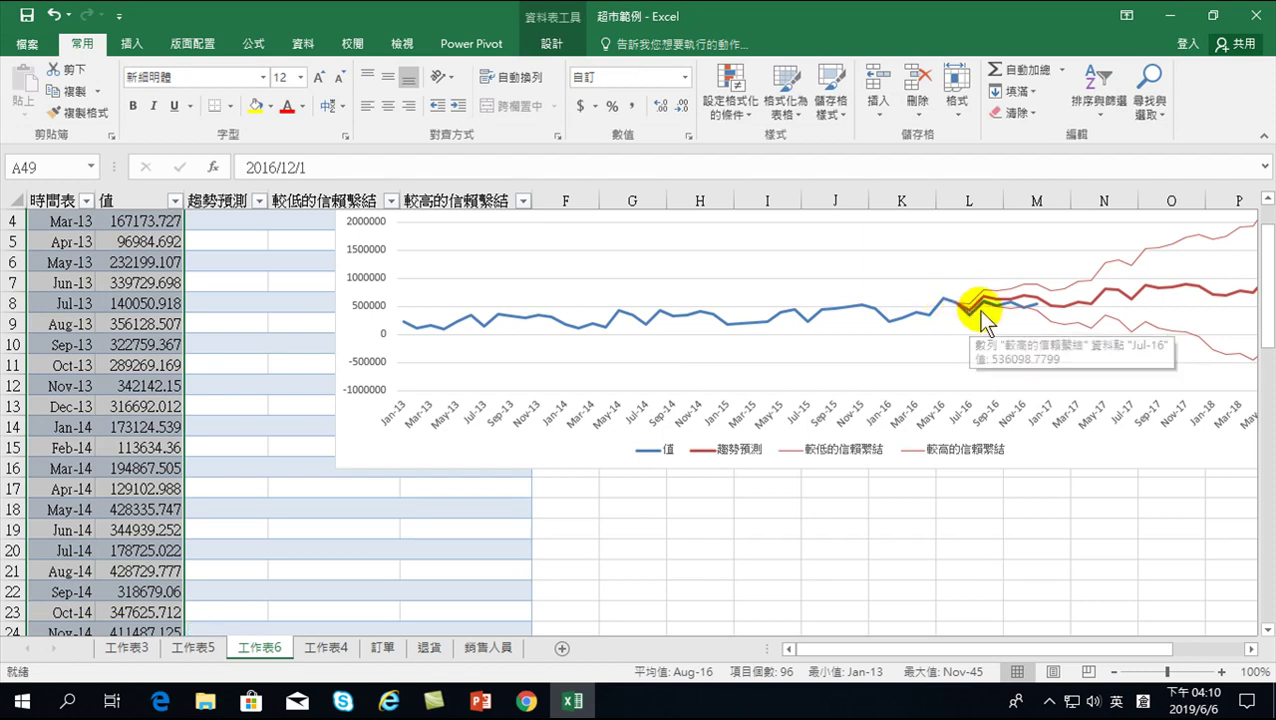
Stretch the forecast chart taller and read the sales and confidence-bound values at its data points.
click(902, 341)
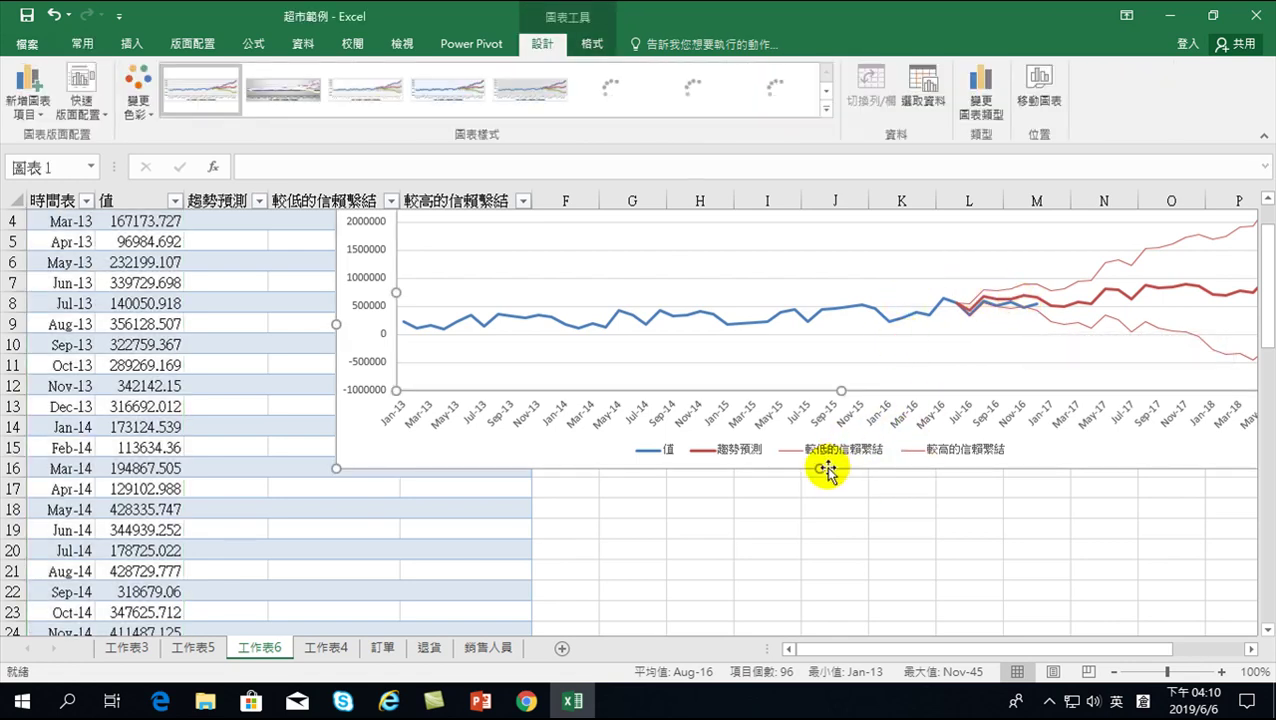
drag(820, 468, 820, 618)
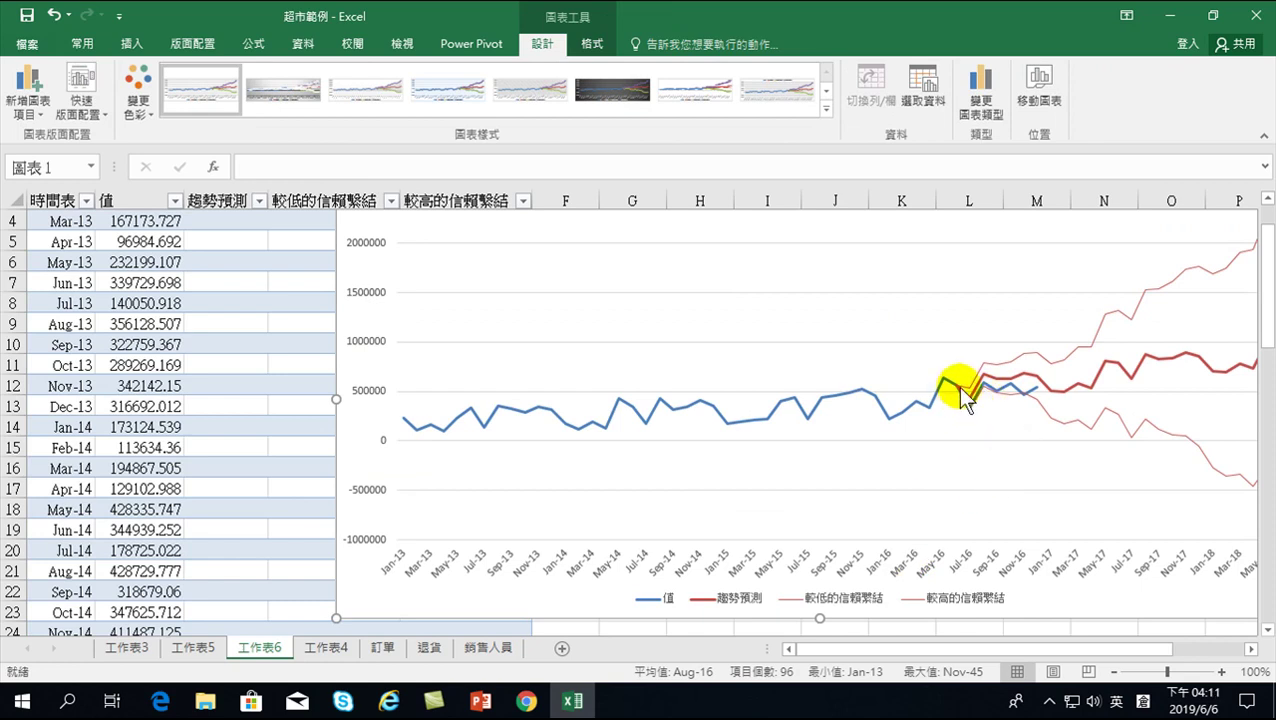
mouse_move(968, 396)
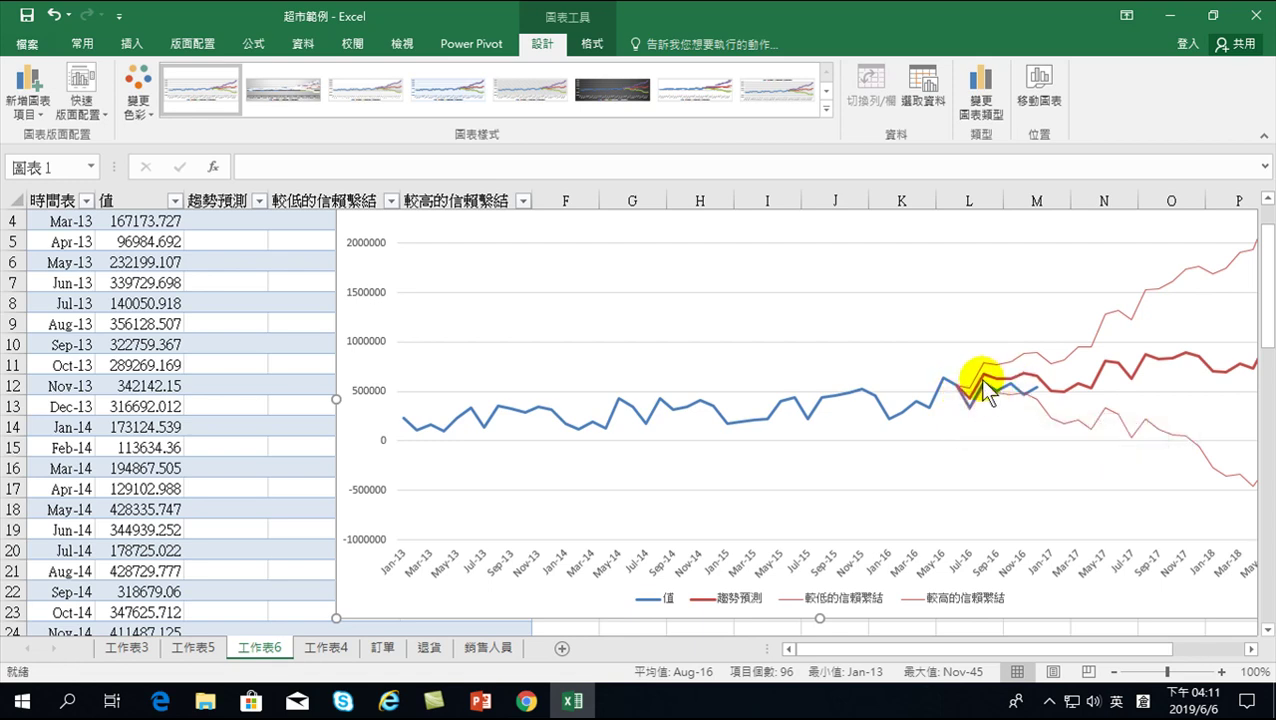
mouse_move(1042, 378)
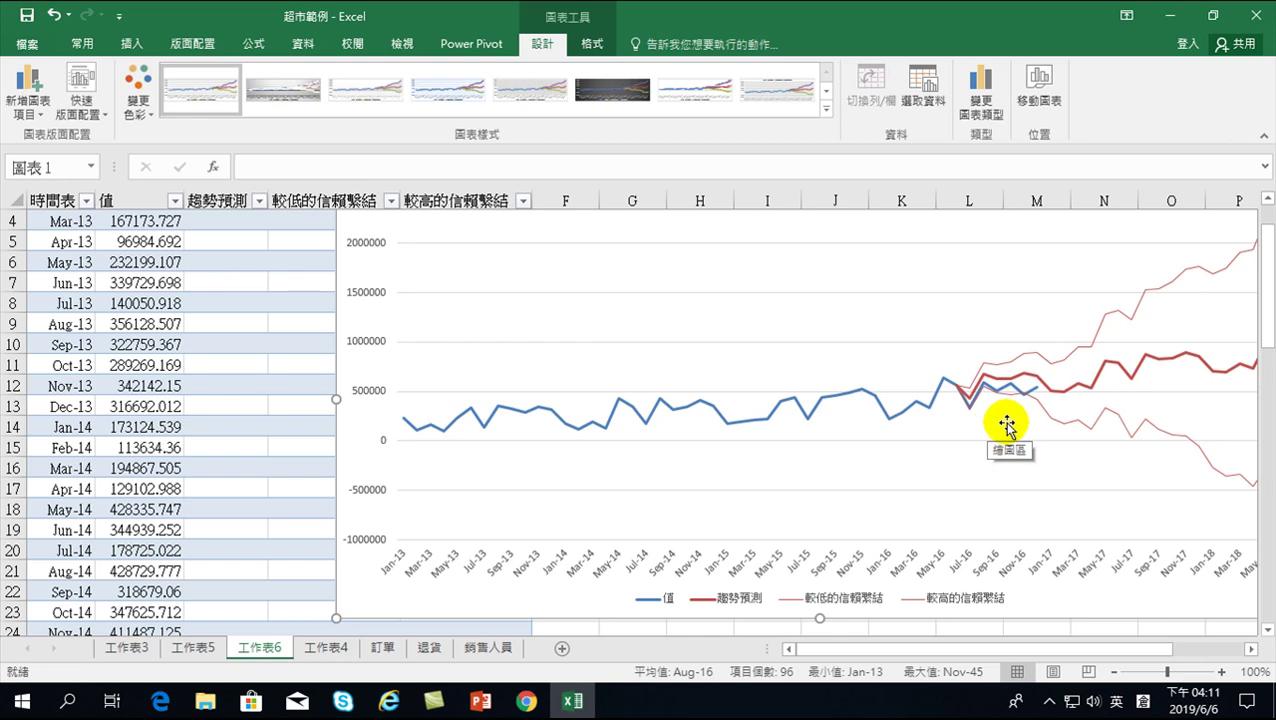
mouse_move(1024, 408)
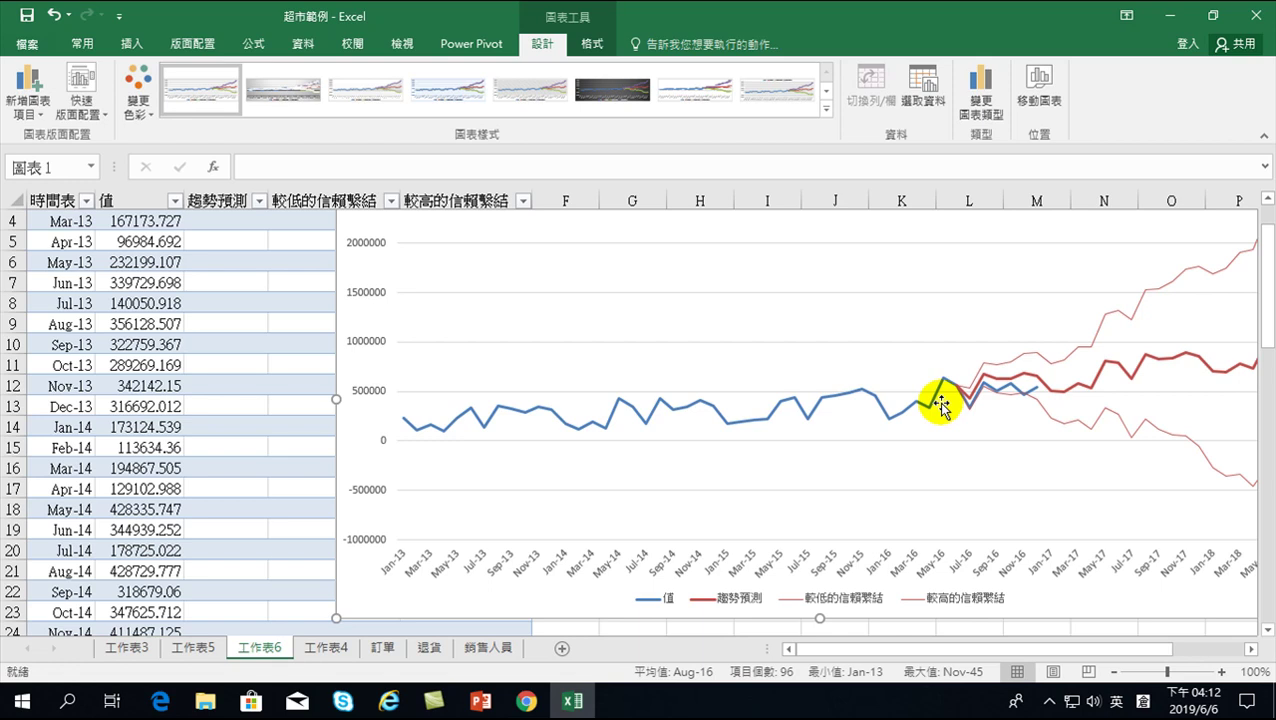
Leave the chart for 工作表4's date list at G4, briefly checking PowerPoint and returning.
click(152, 262)
scroll(160, 304, up, 1)
click(385, 648)
click(335, 648)
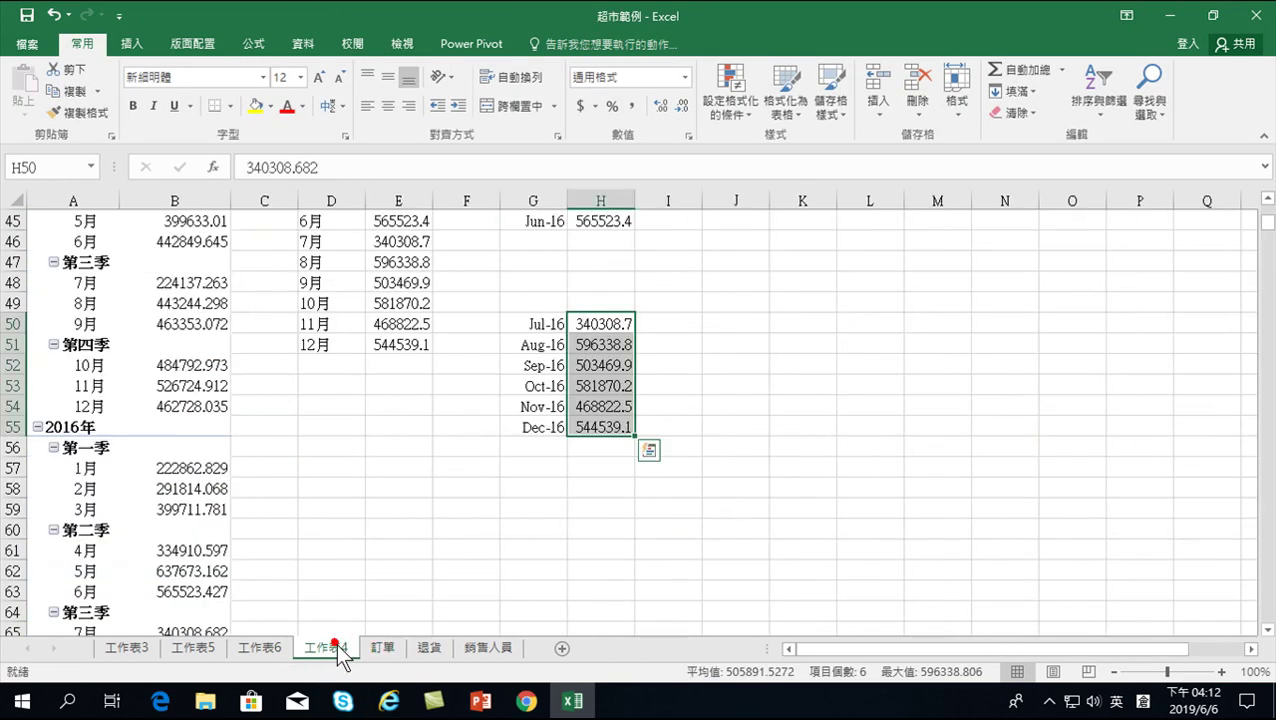
scroll(430, 436, up, 15)
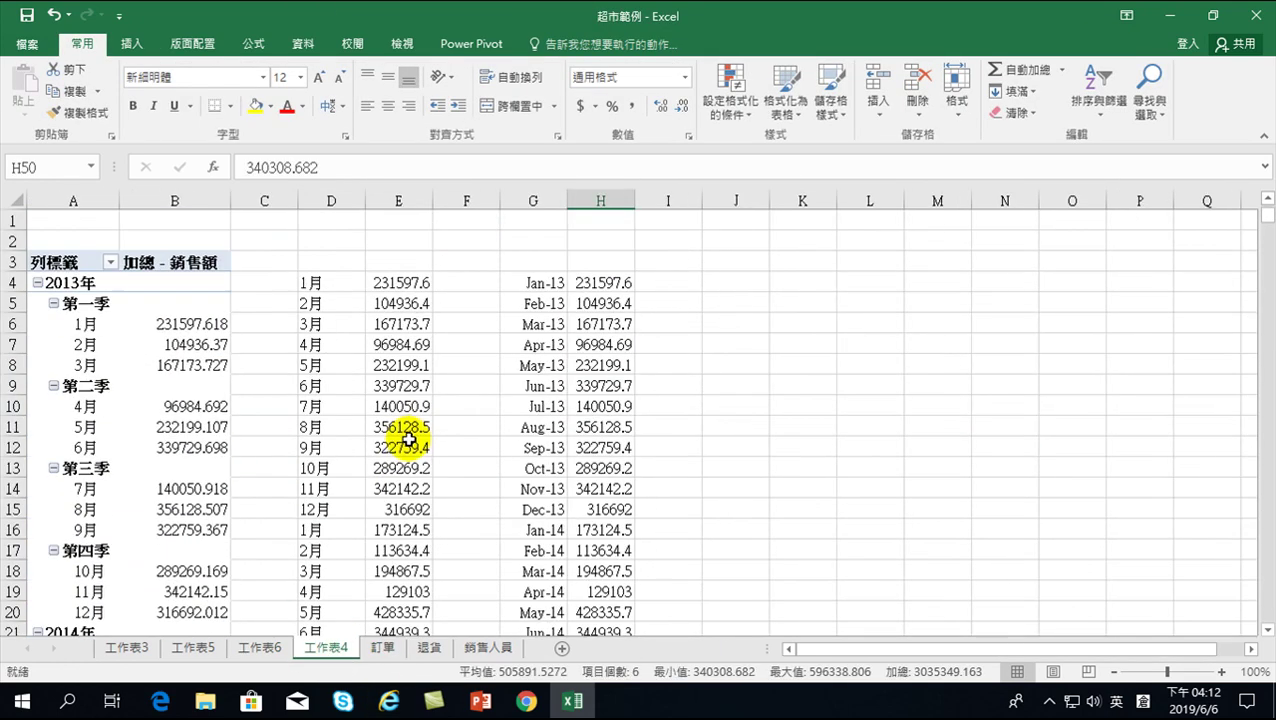
click(553, 285)
click(658, 301)
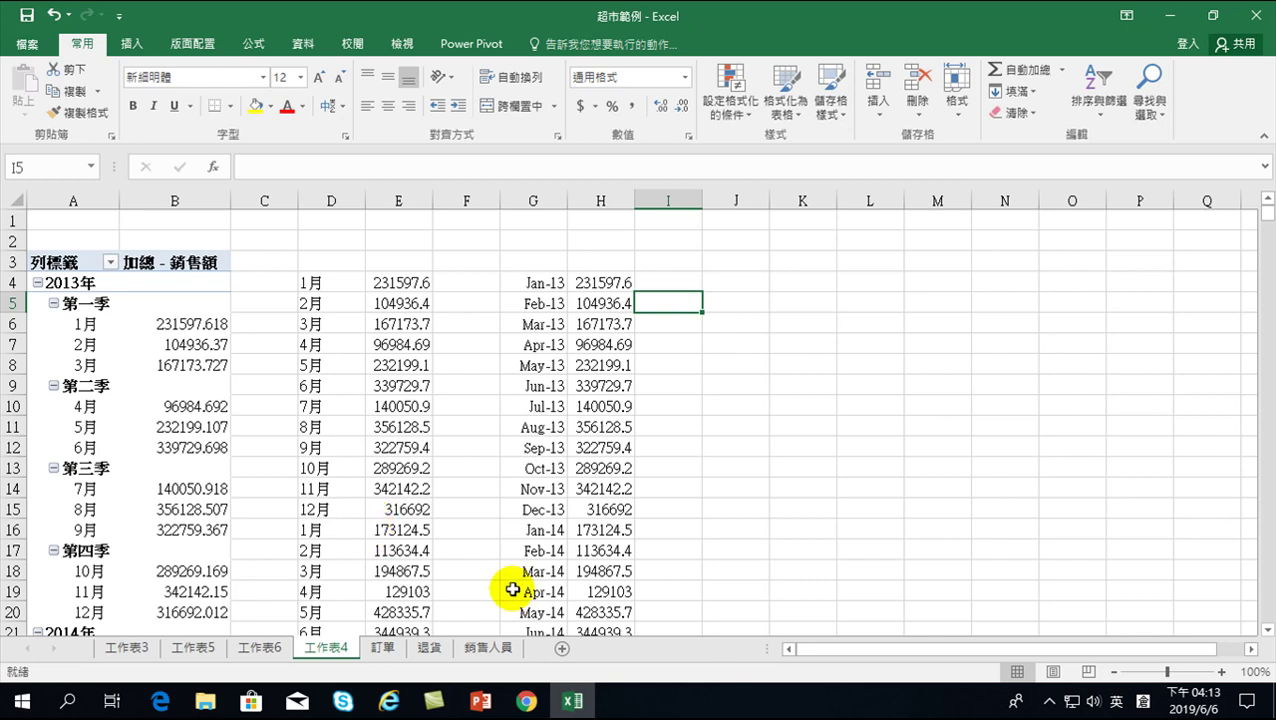
click(480, 700)
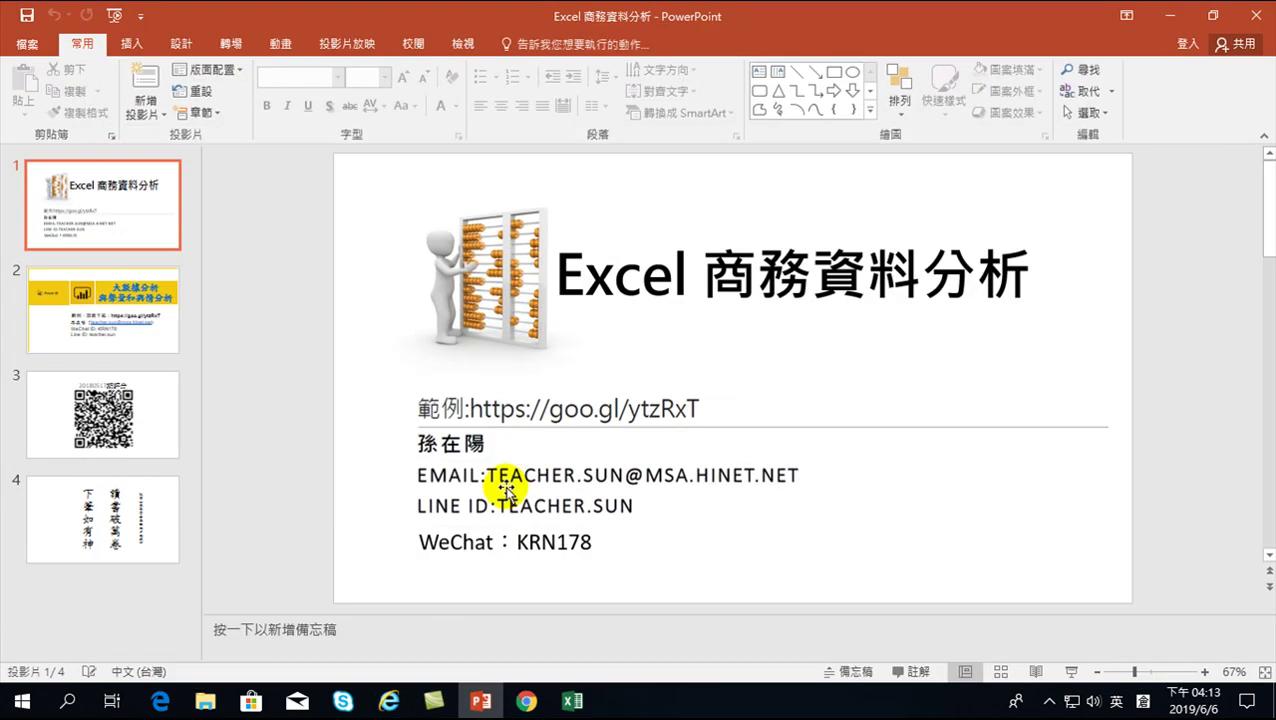
click(478, 700)
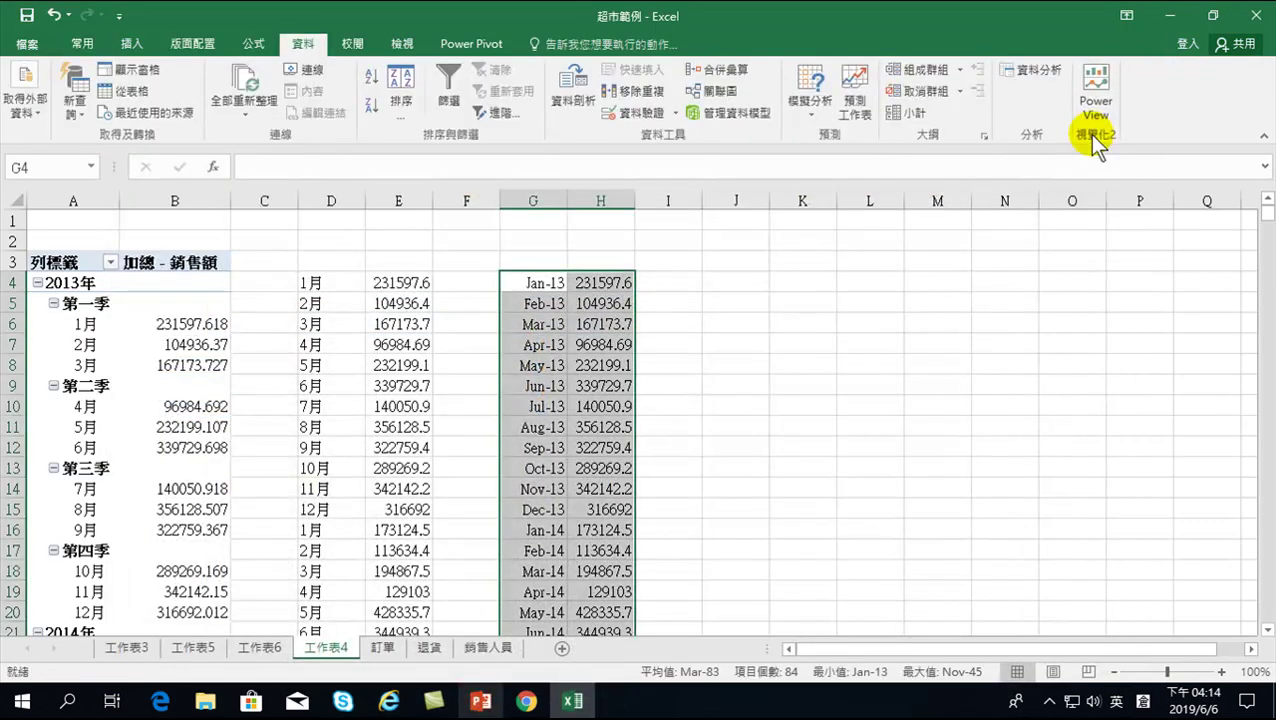
From the first date in G4, open Forecast Sheet to preview the sales forecast ending 2018/6/1.
click(536, 344)
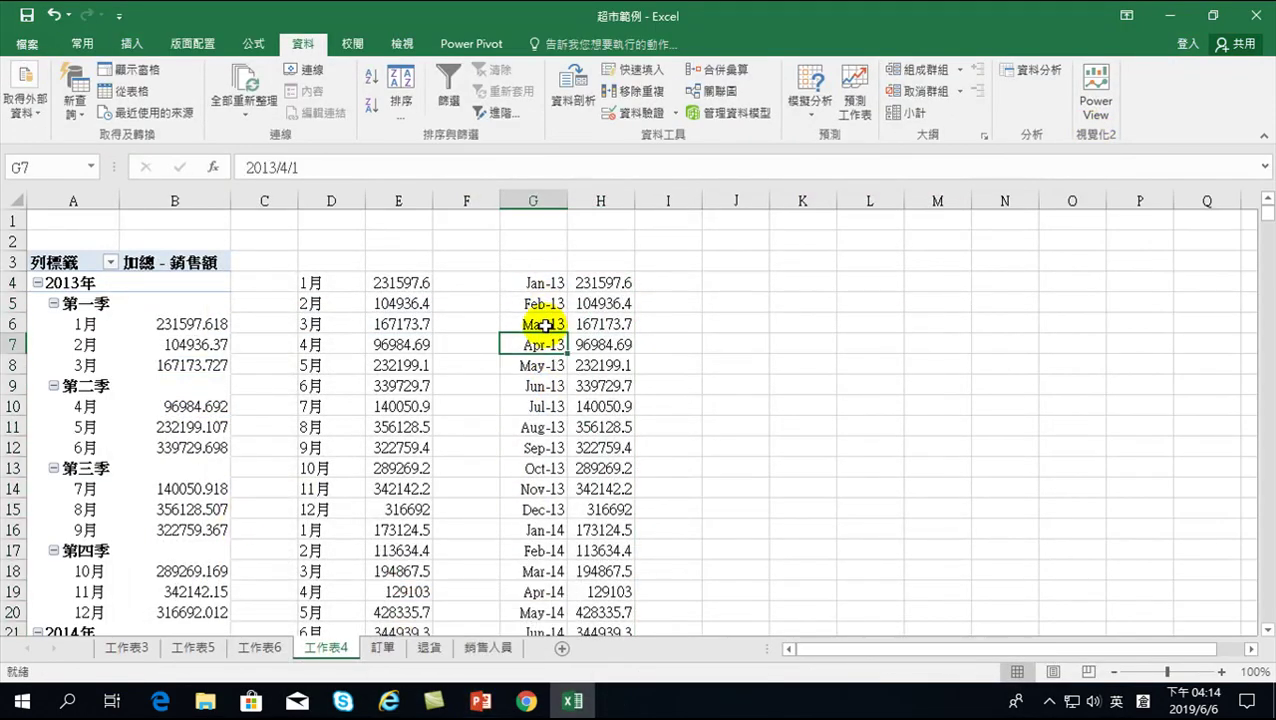
scroll(570, 493, down, 5)
scroll(570, 513, down, 5)
scroll(541, 259, up, 4)
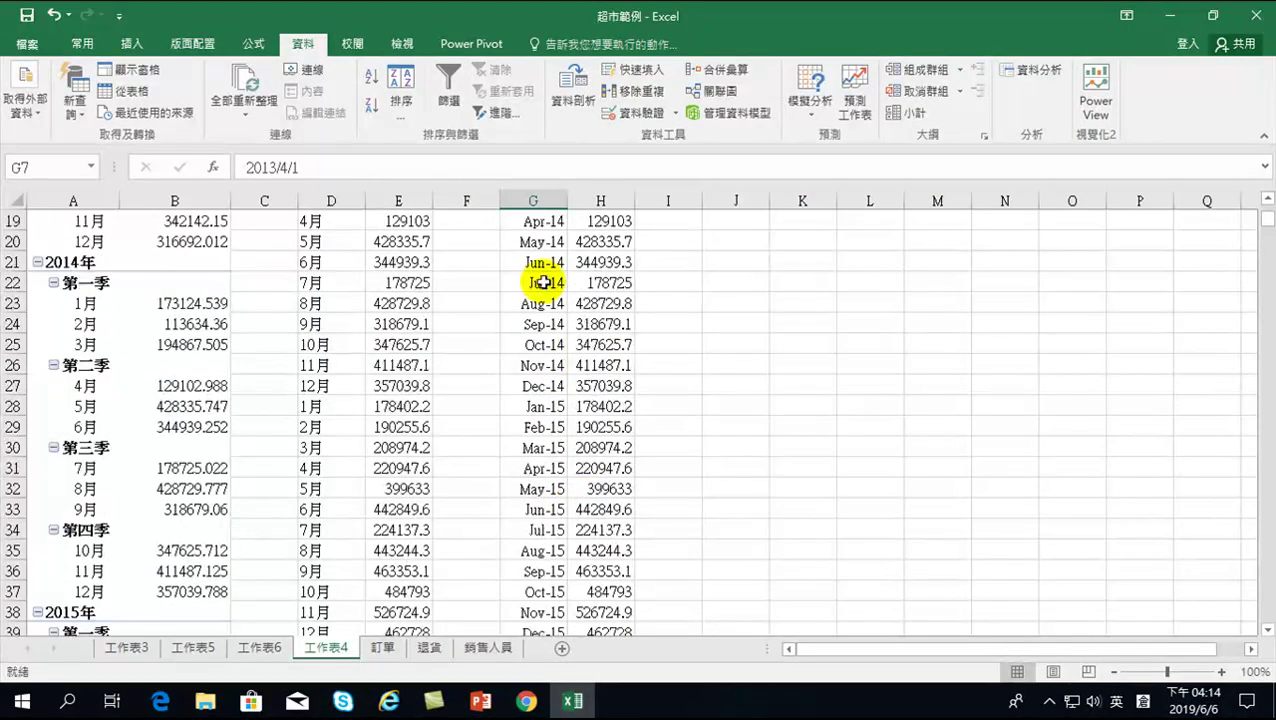
scroll(541, 259, up, 6)
click(541, 285)
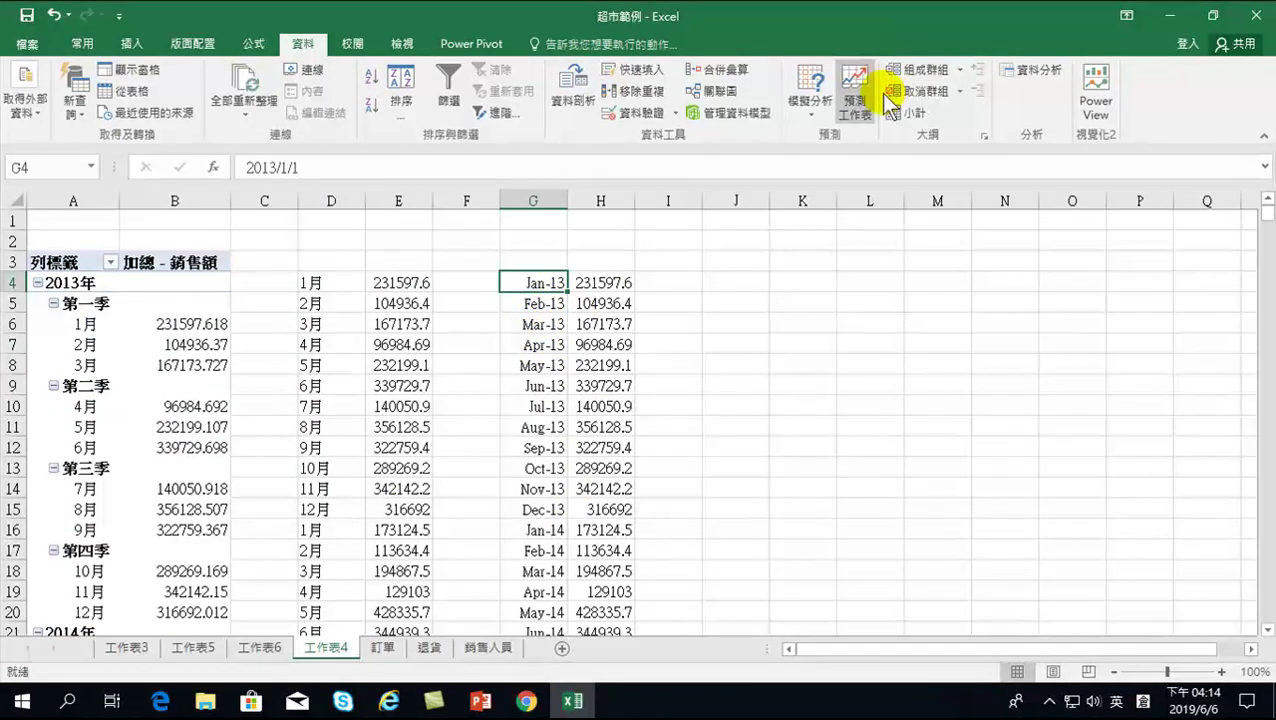
click(853, 88)
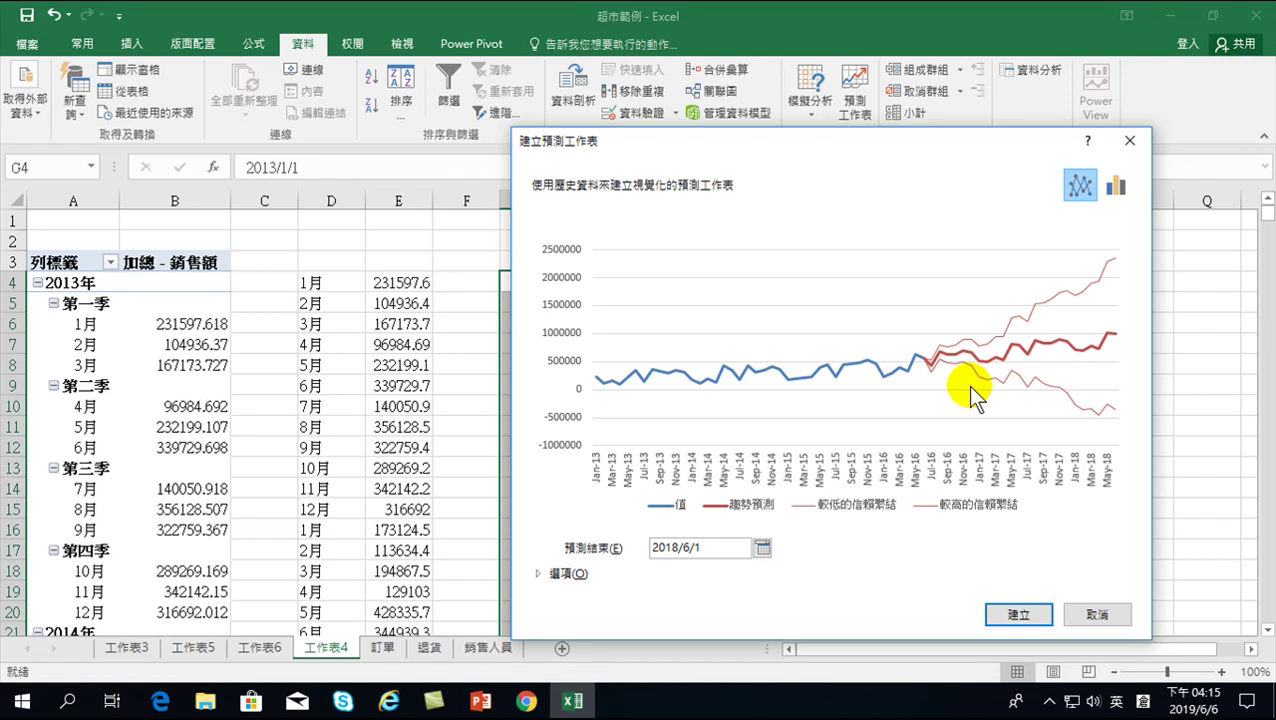
mouse_move(590, 556)
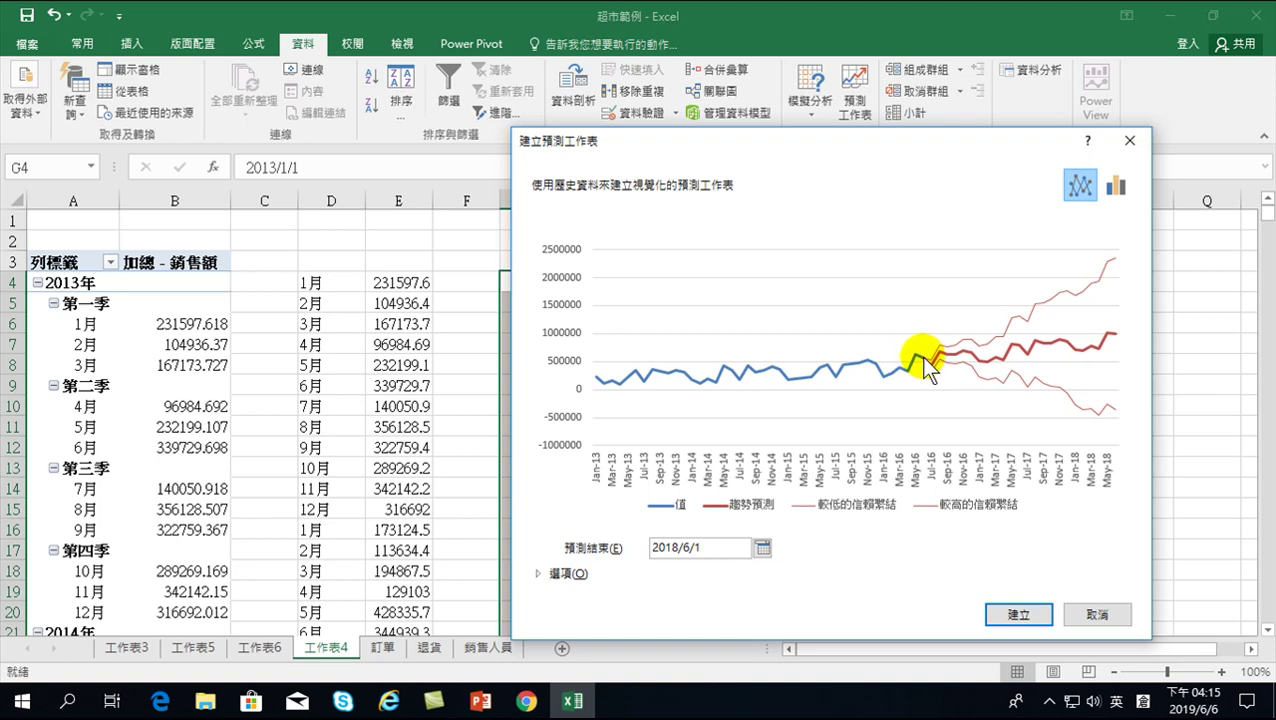
Set the forecast end date to 2018/3/1 using the calendar.
click(762, 548)
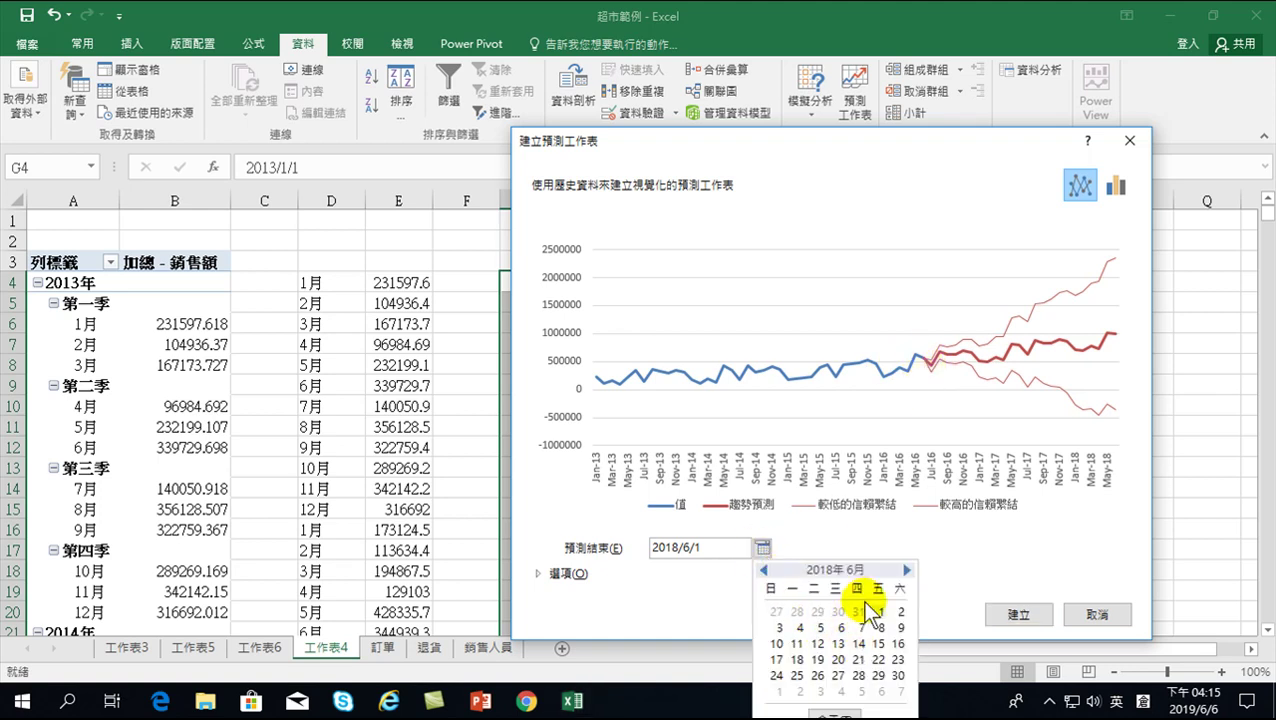
click(763, 569)
click(763, 569)
click(763, 569)
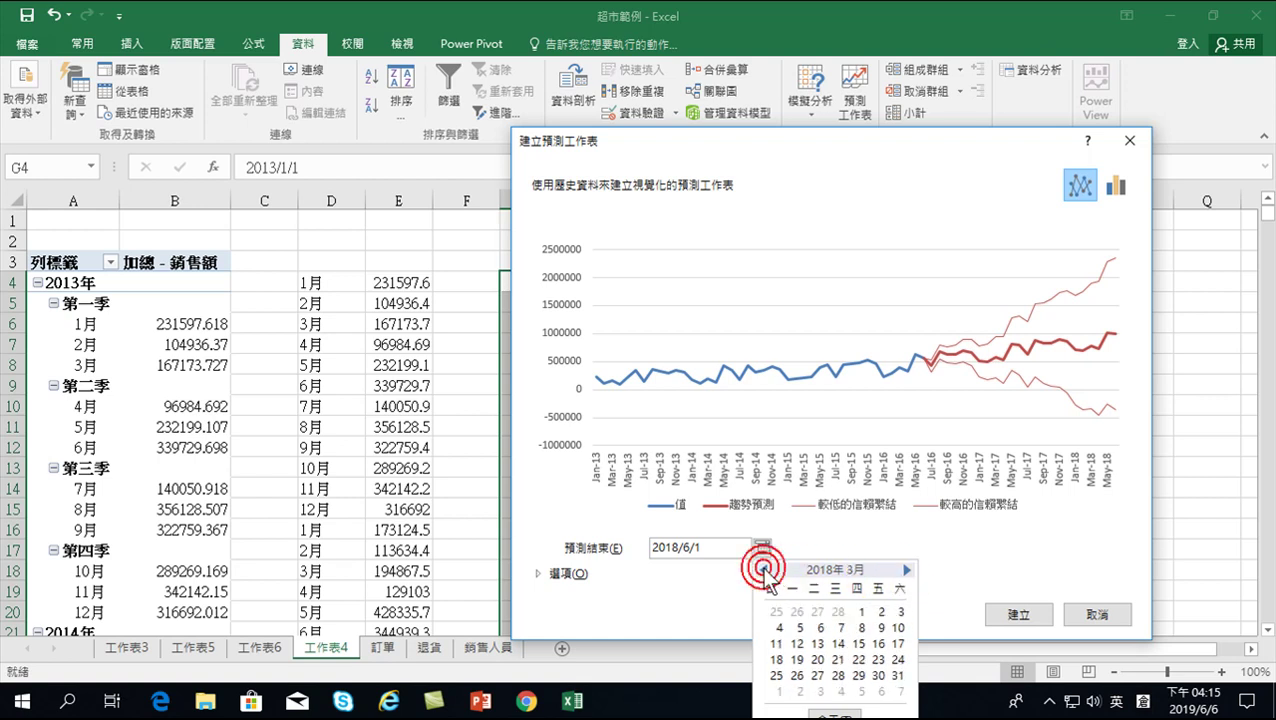
click(861, 612)
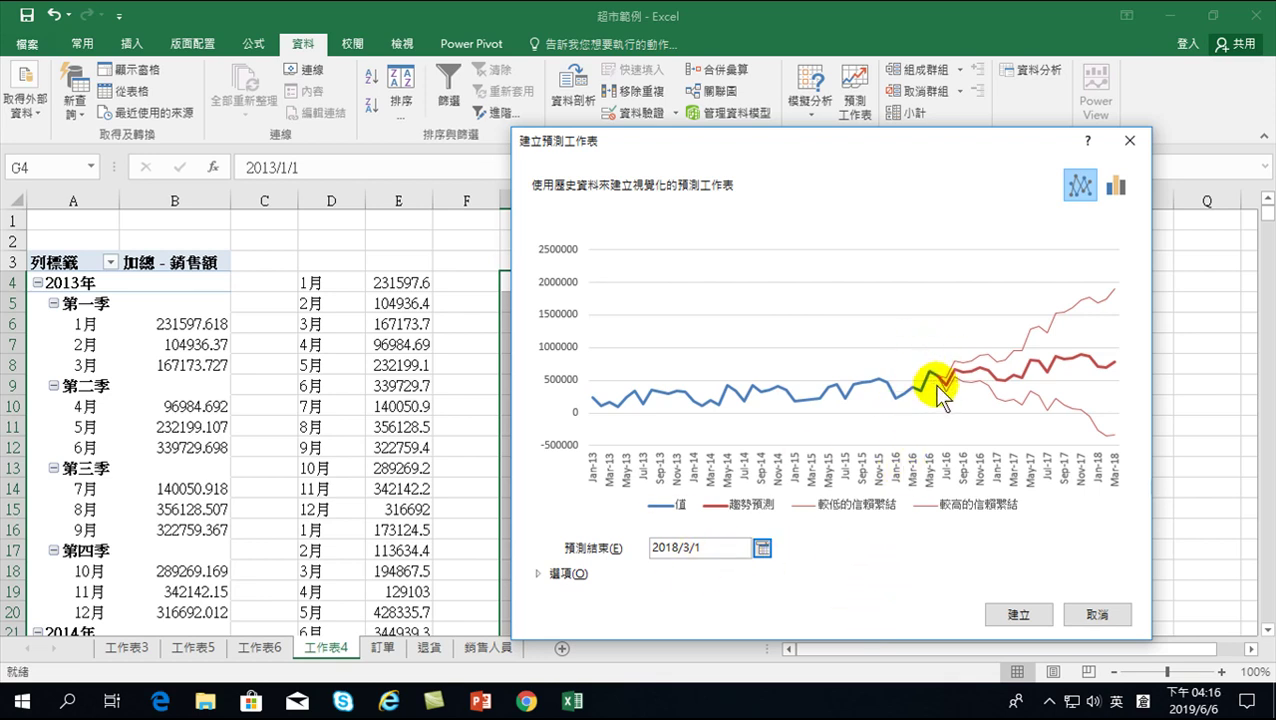
Expand the forecast options and set the forecast start to 2016/4/1.
click(538, 574)
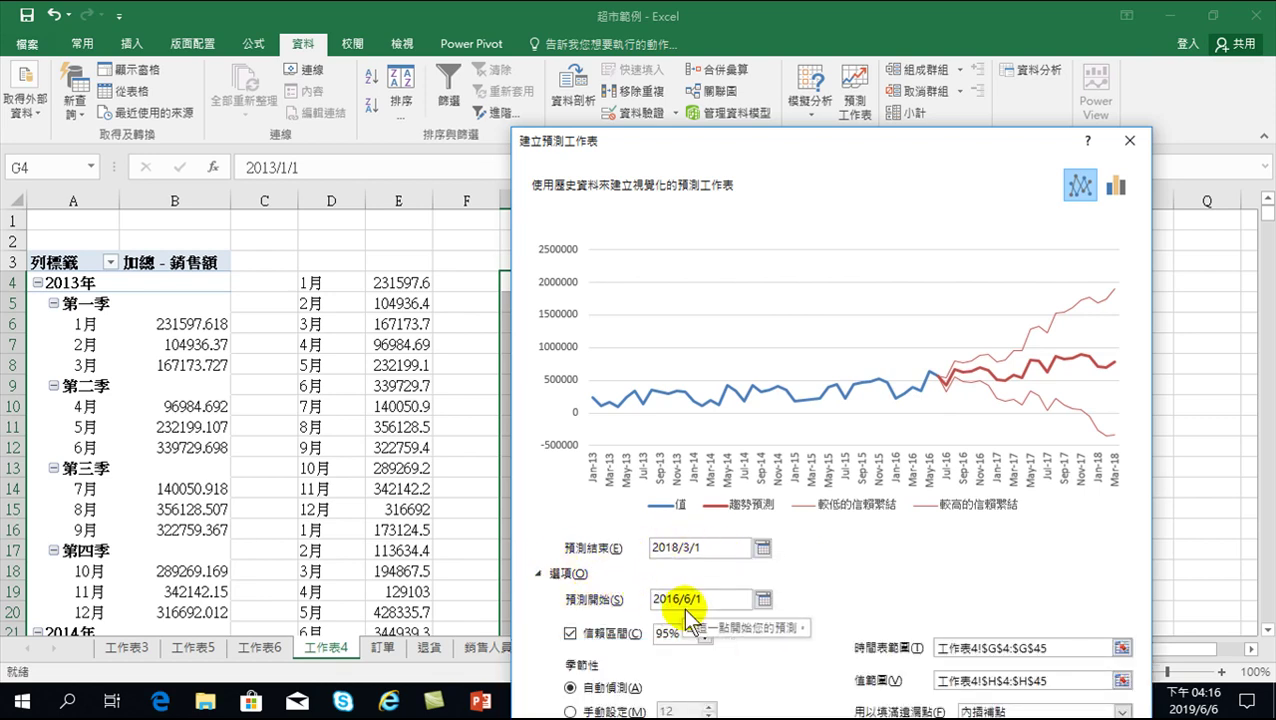
click(763, 599)
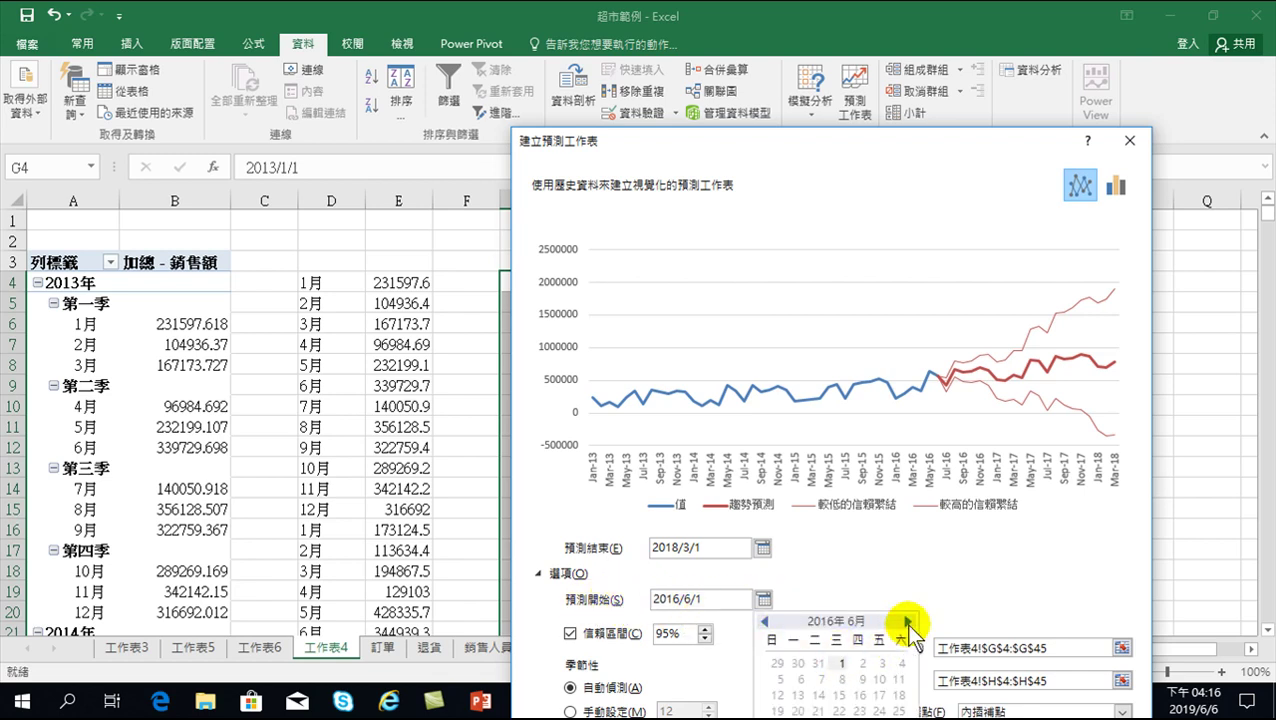
click(765, 621)
click(765, 621)
click(765, 621)
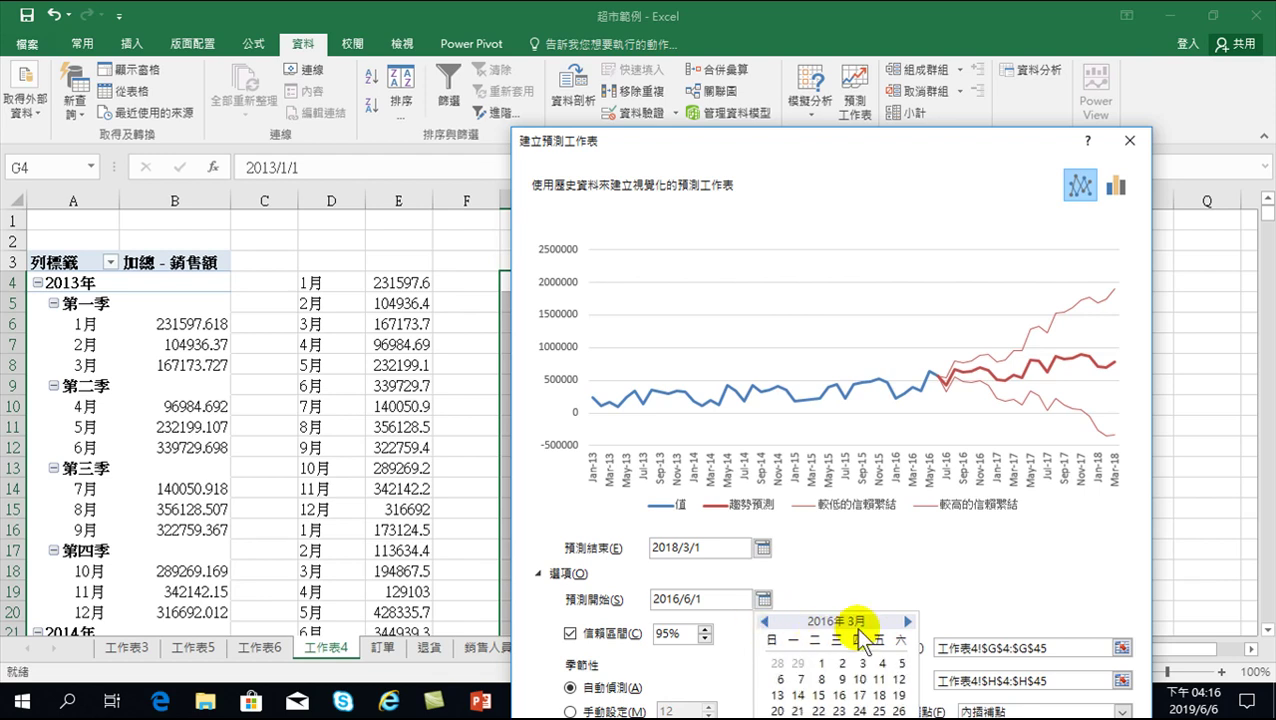
click(907, 621)
click(879, 664)
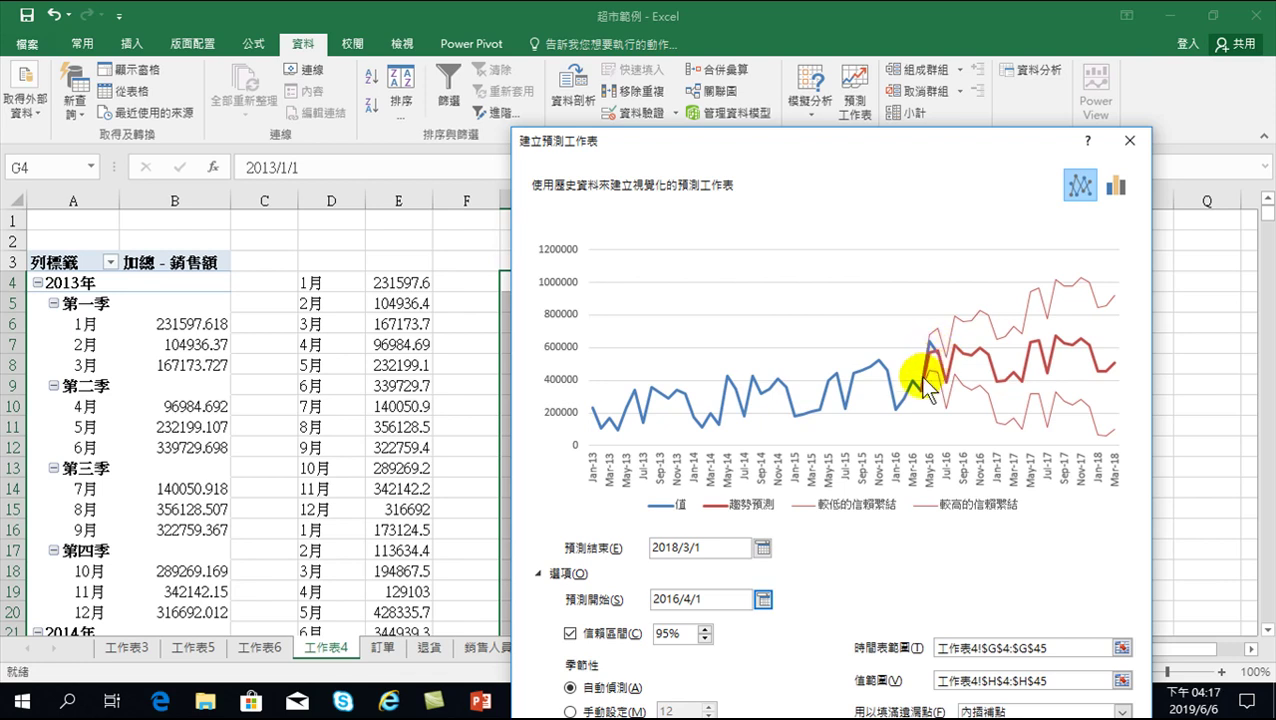
Toggle Confidence Interval off and back on, then move the dialog up to see every option.
click(570, 633)
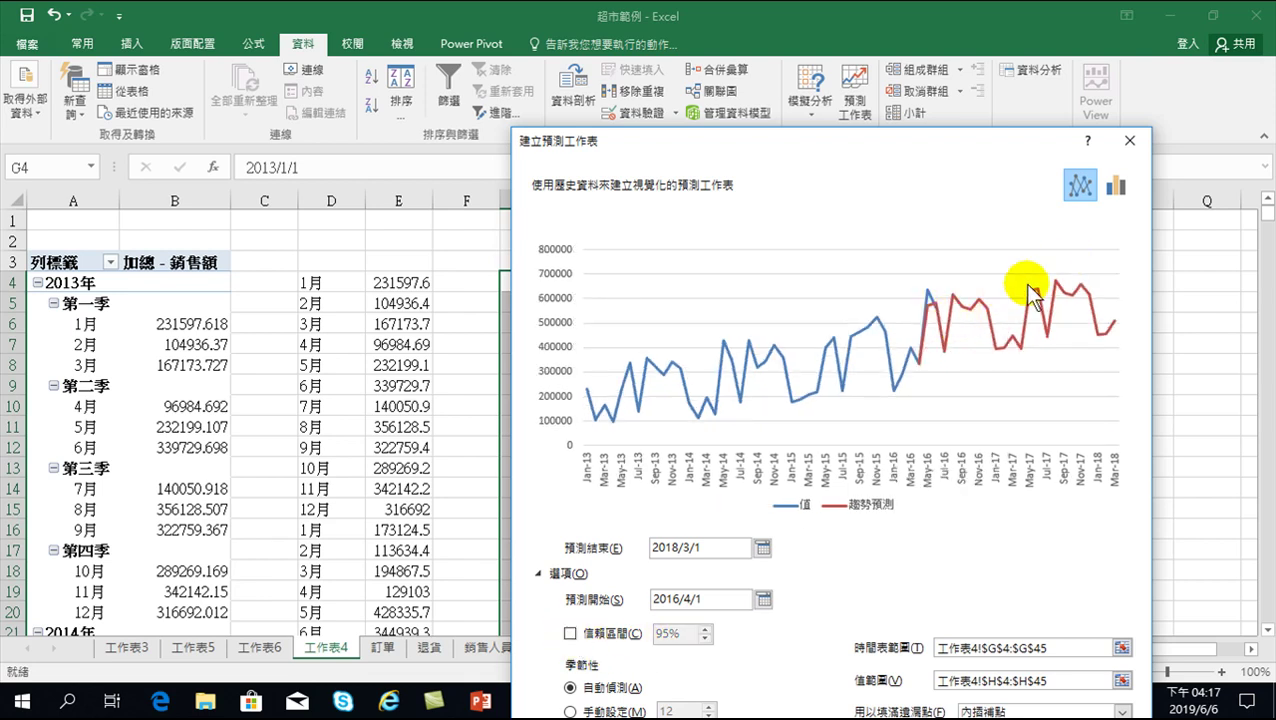
click(570, 633)
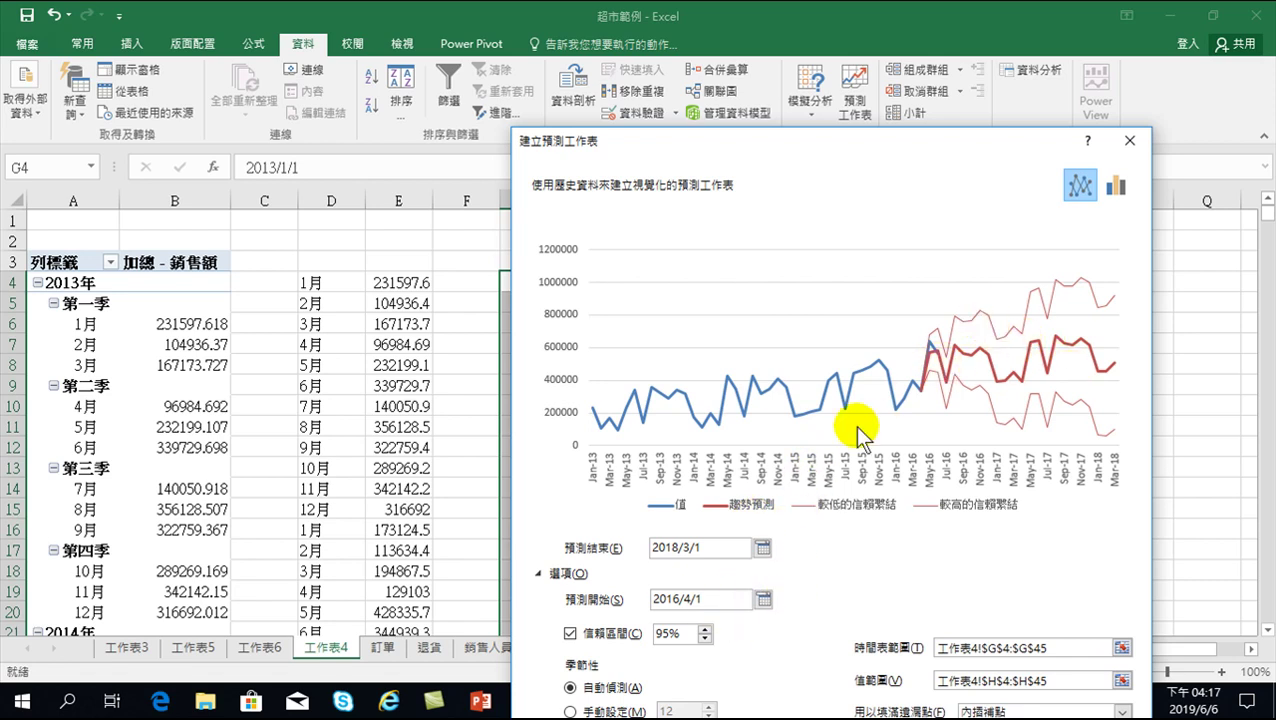
drag(735, 142, 712, 54)
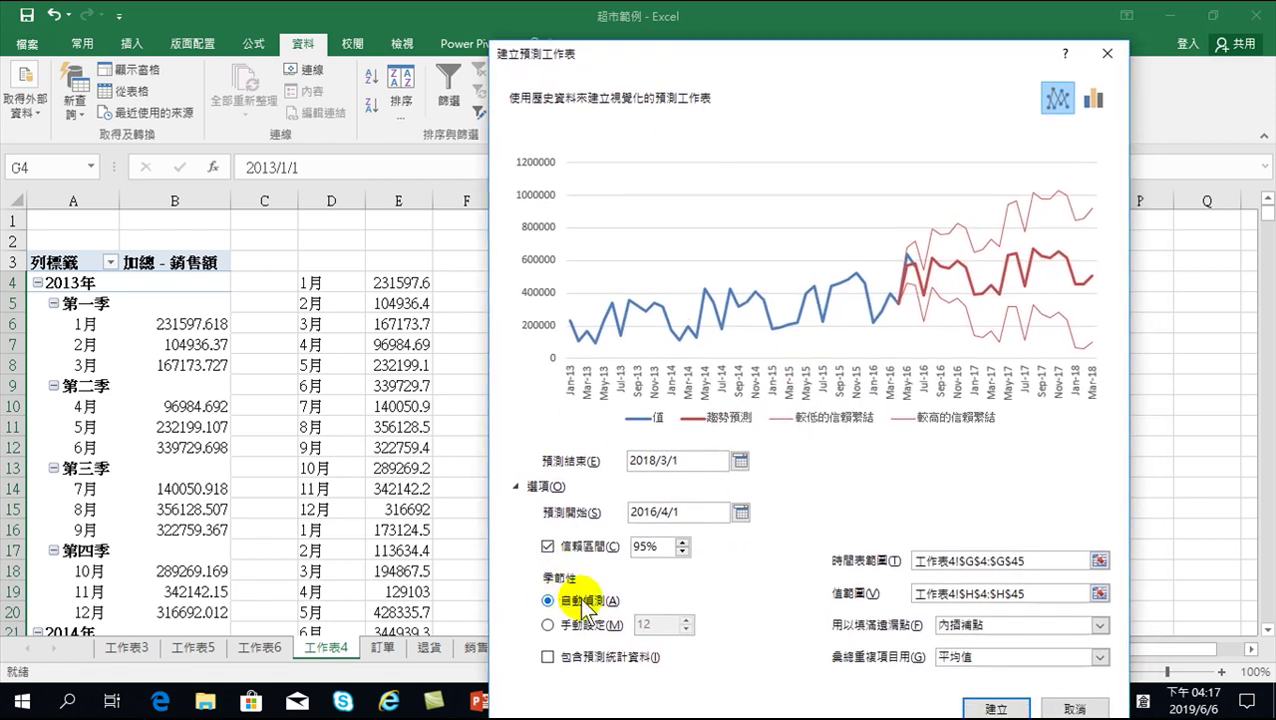
Try a manual seasonality period of 6, then revert to Detect Automatically.
click(548, 625)
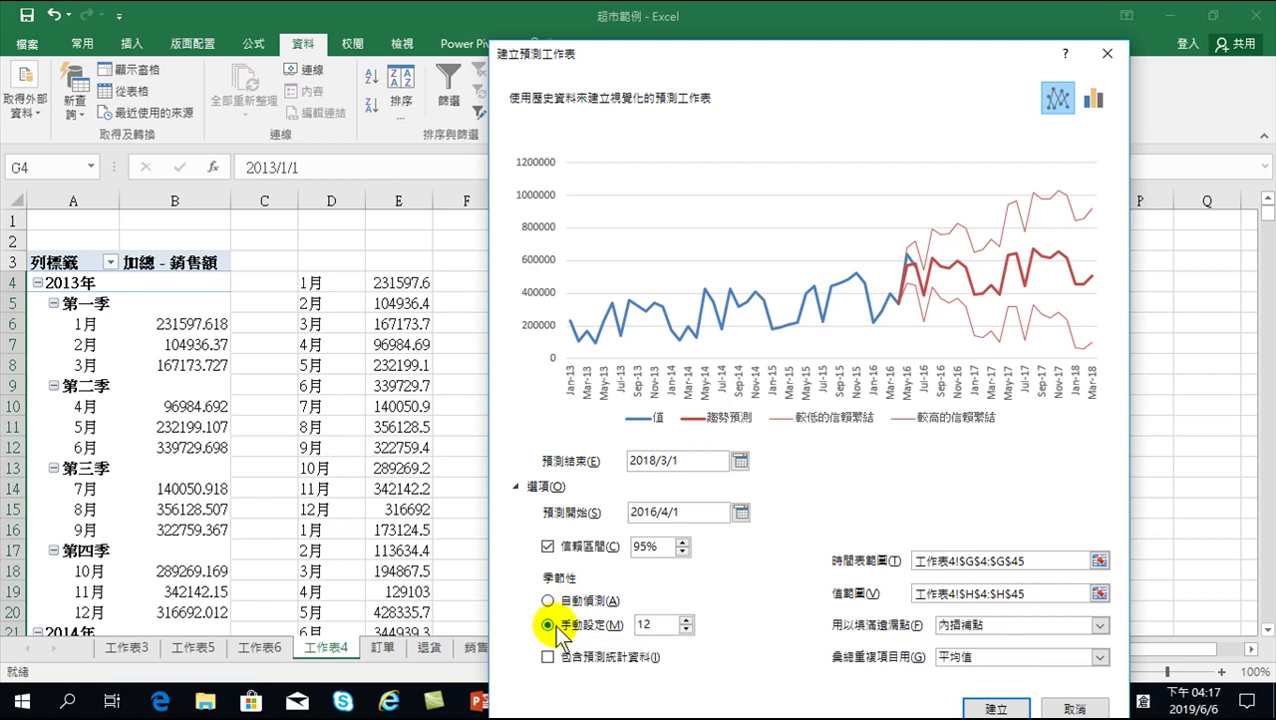
click(686, 630)
click(686, 630)
click(686, 630)
click(686, 630)
click(686, 630)
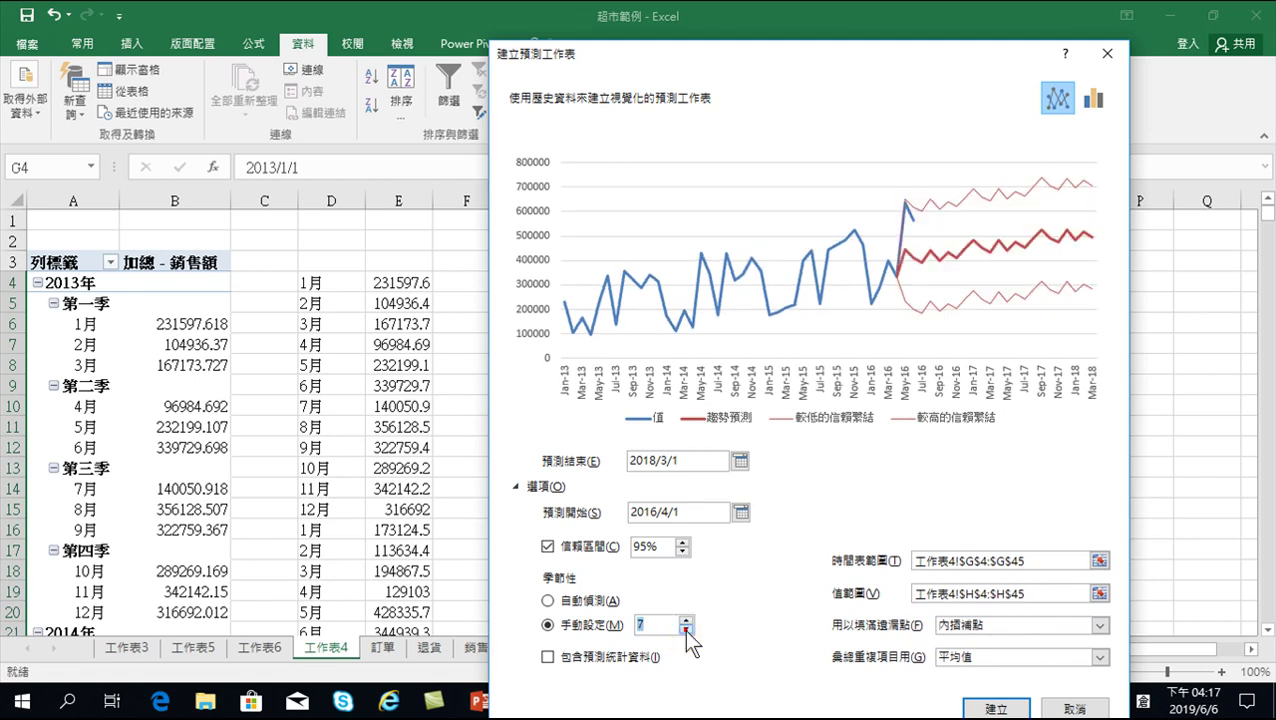
click(686, 630)
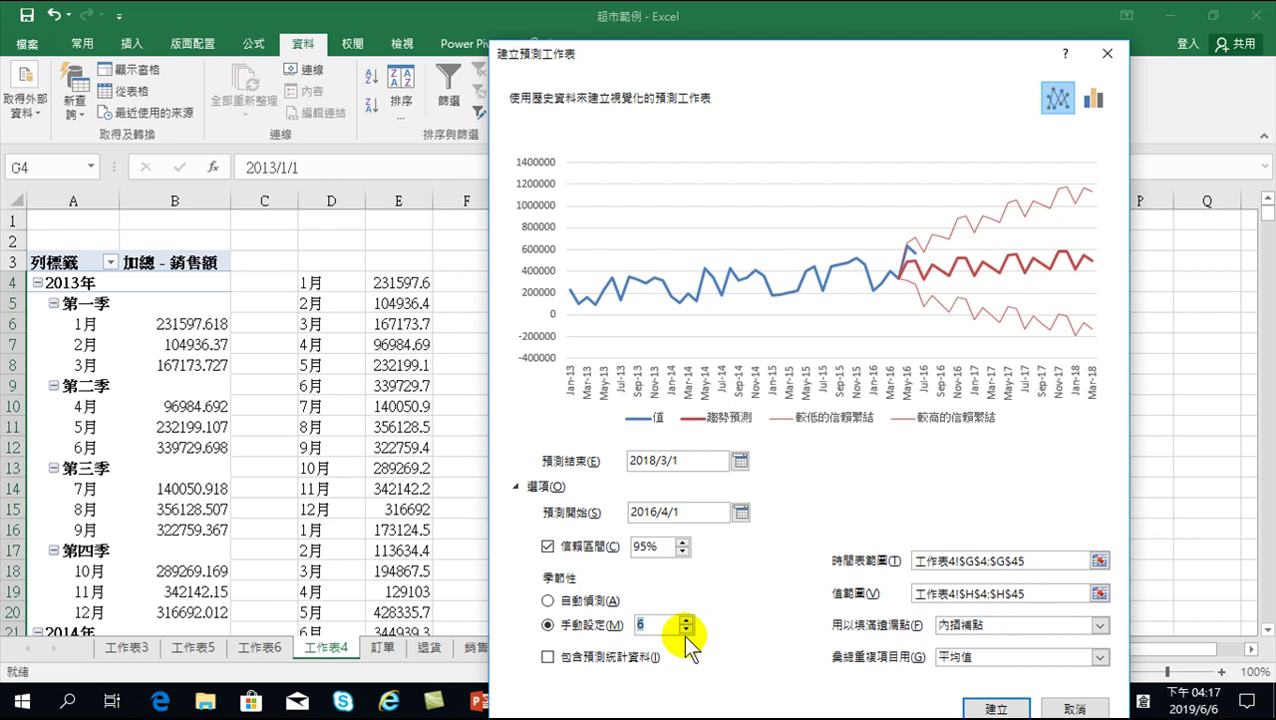
click(548, 601)
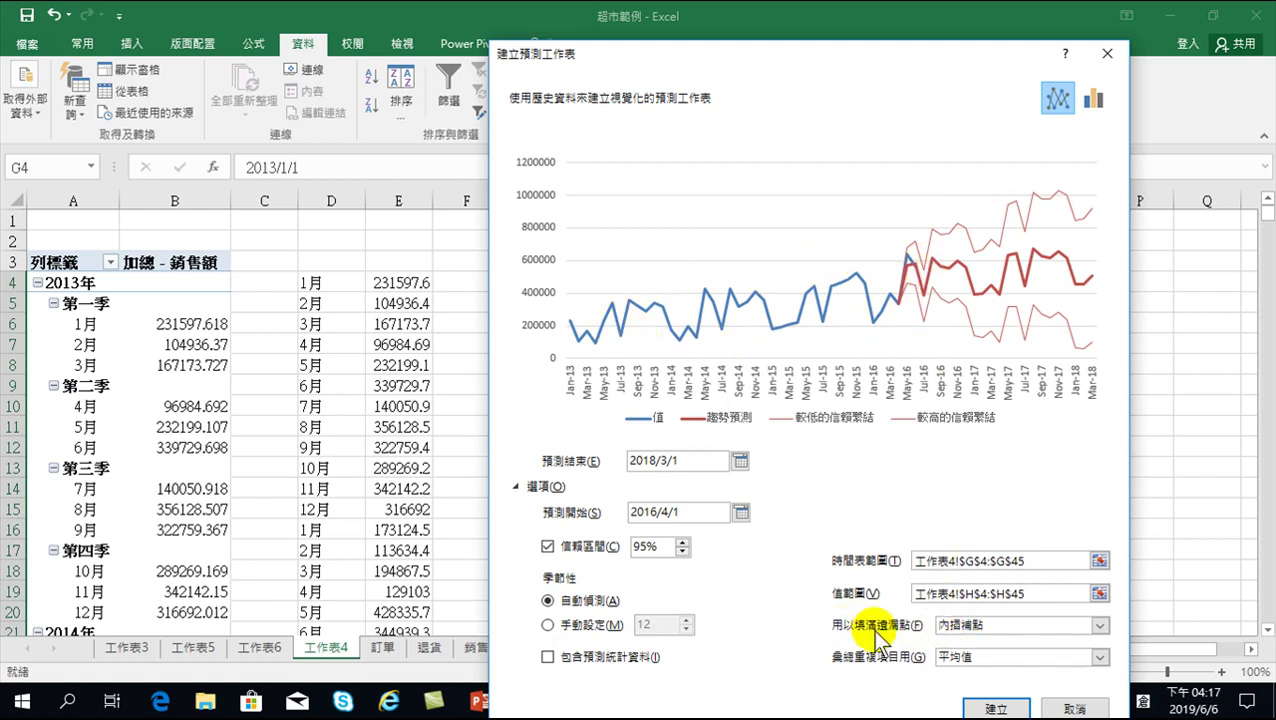
Keep interpolation for filling missing points and cancel the forecast sheet without creating it.
click(988, 625)
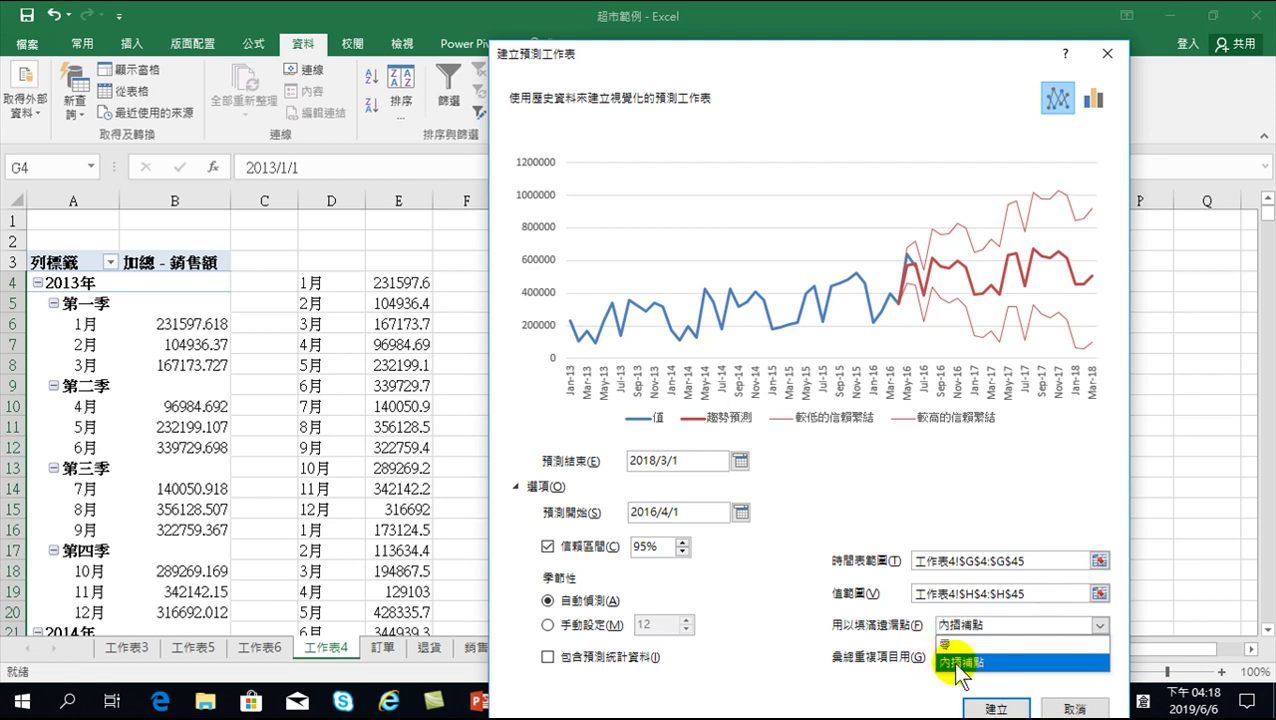
click(810, 686)
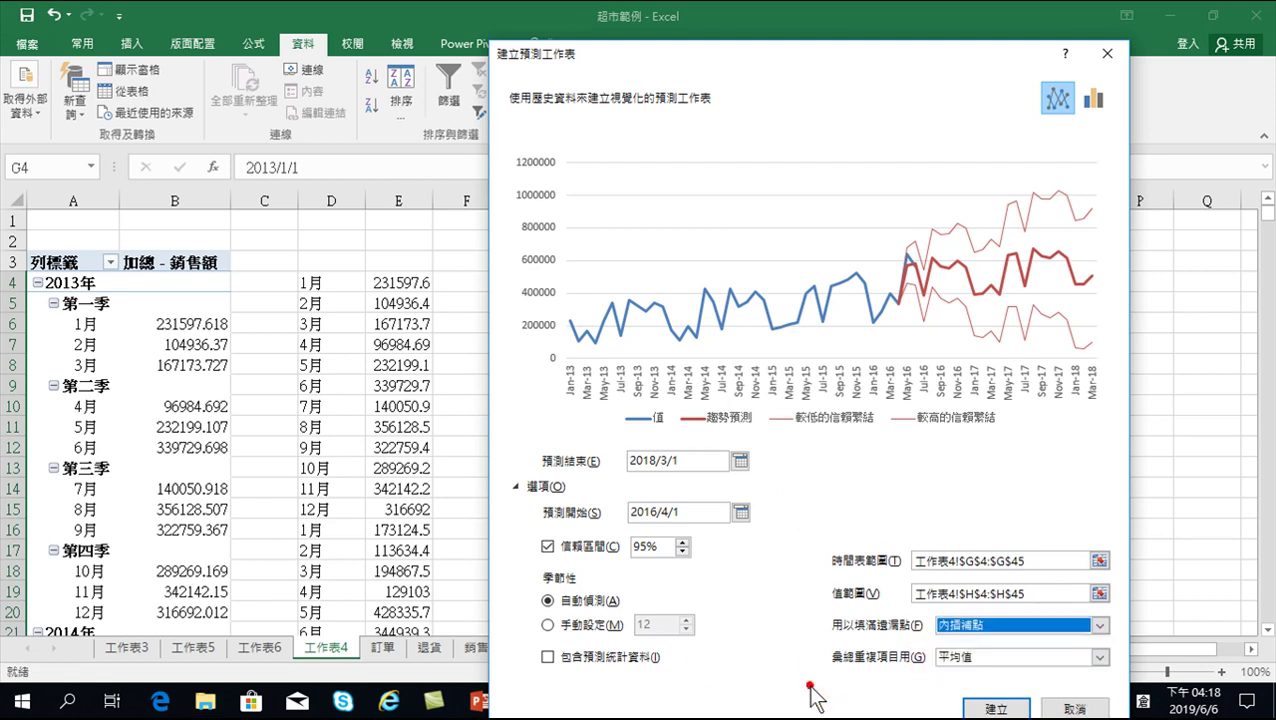
click(1080, 706)
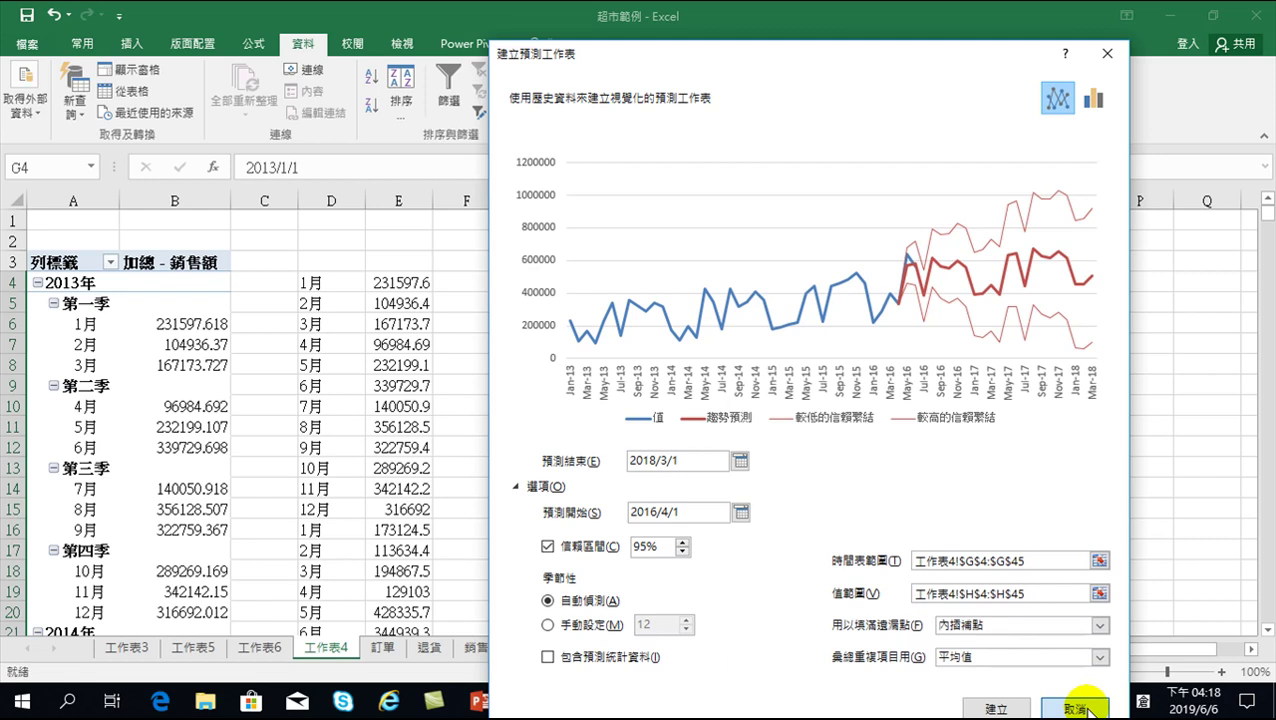
click(1080, 706)
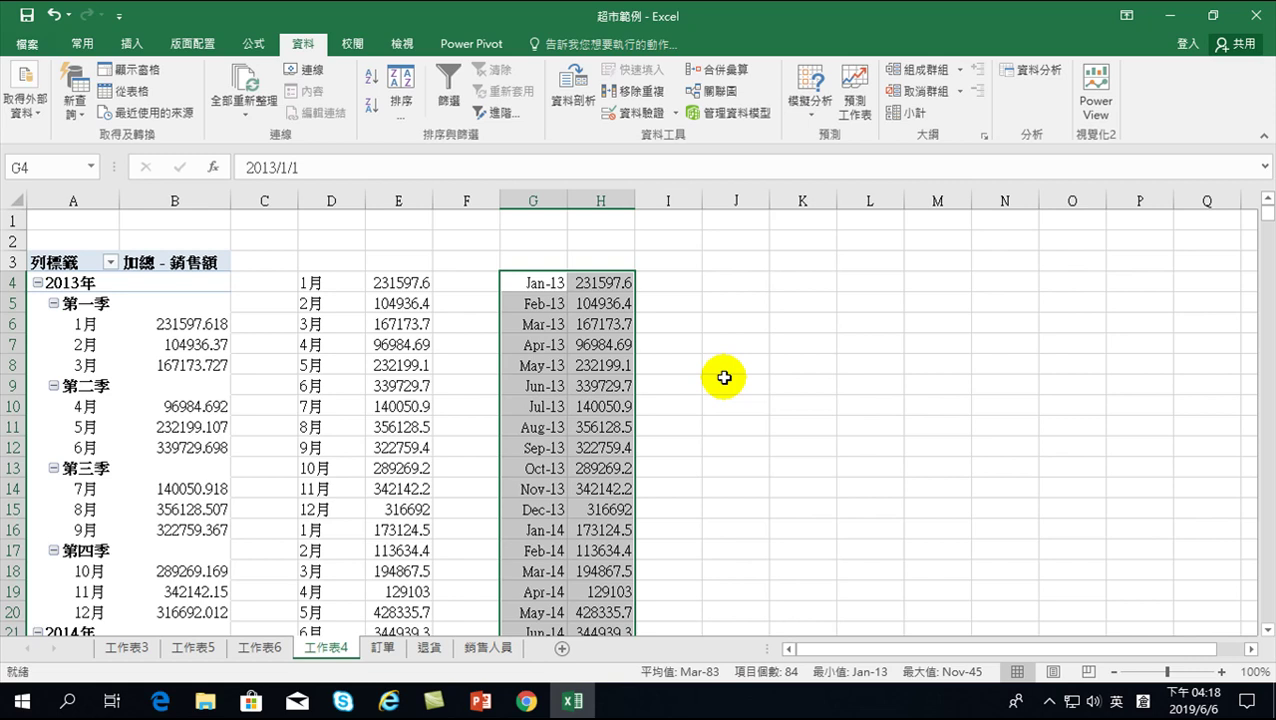
drag(604, 283, 615, 323)
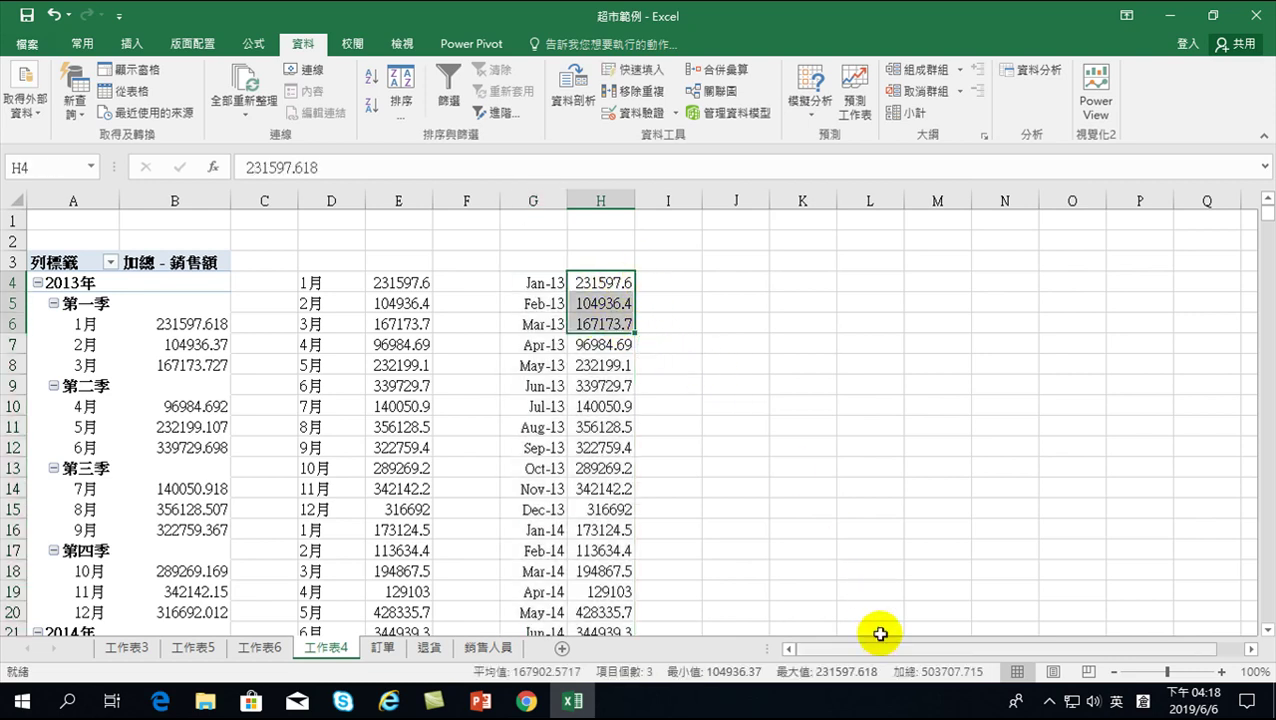
click(652, 323)
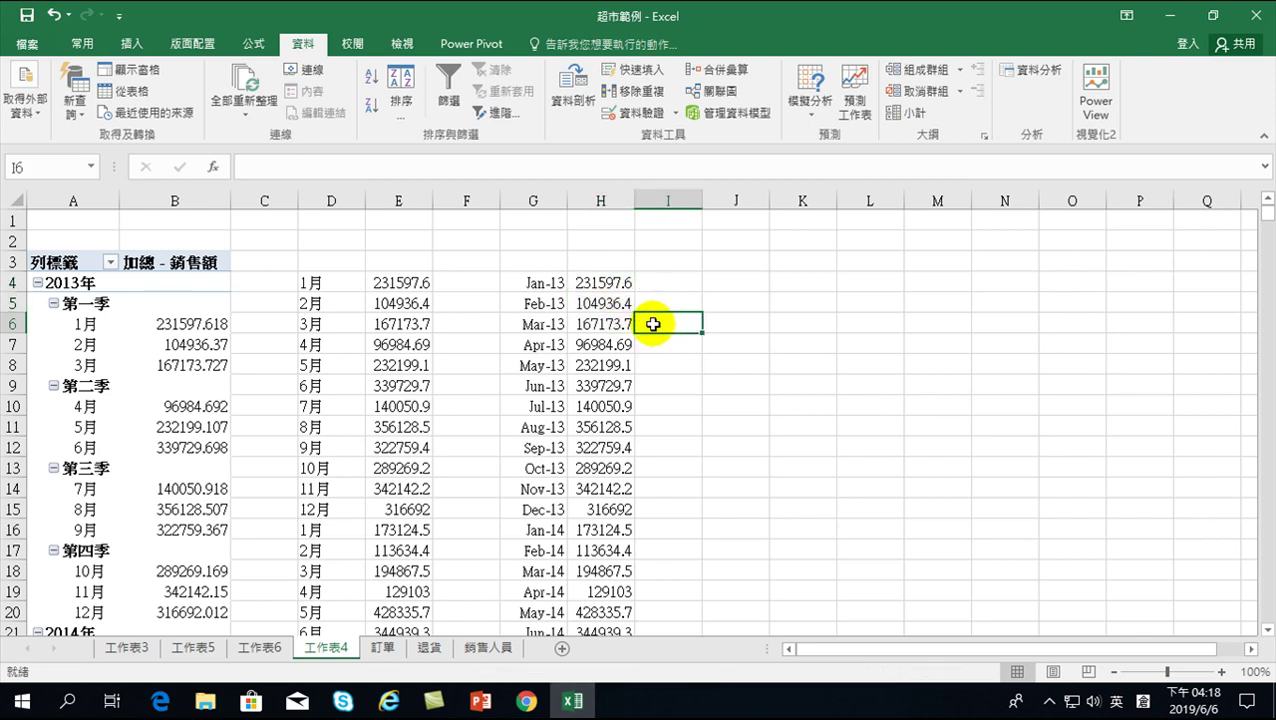
drag(603, 302, 619, 342)
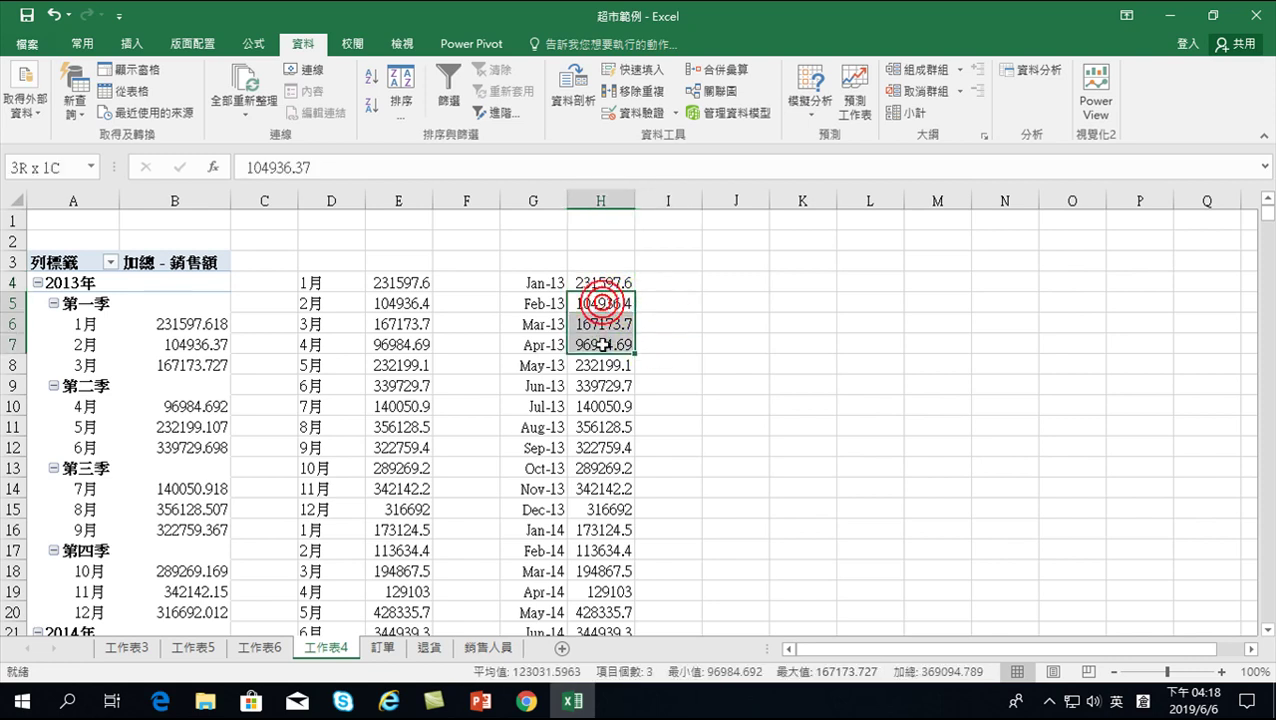
click(655, 344)
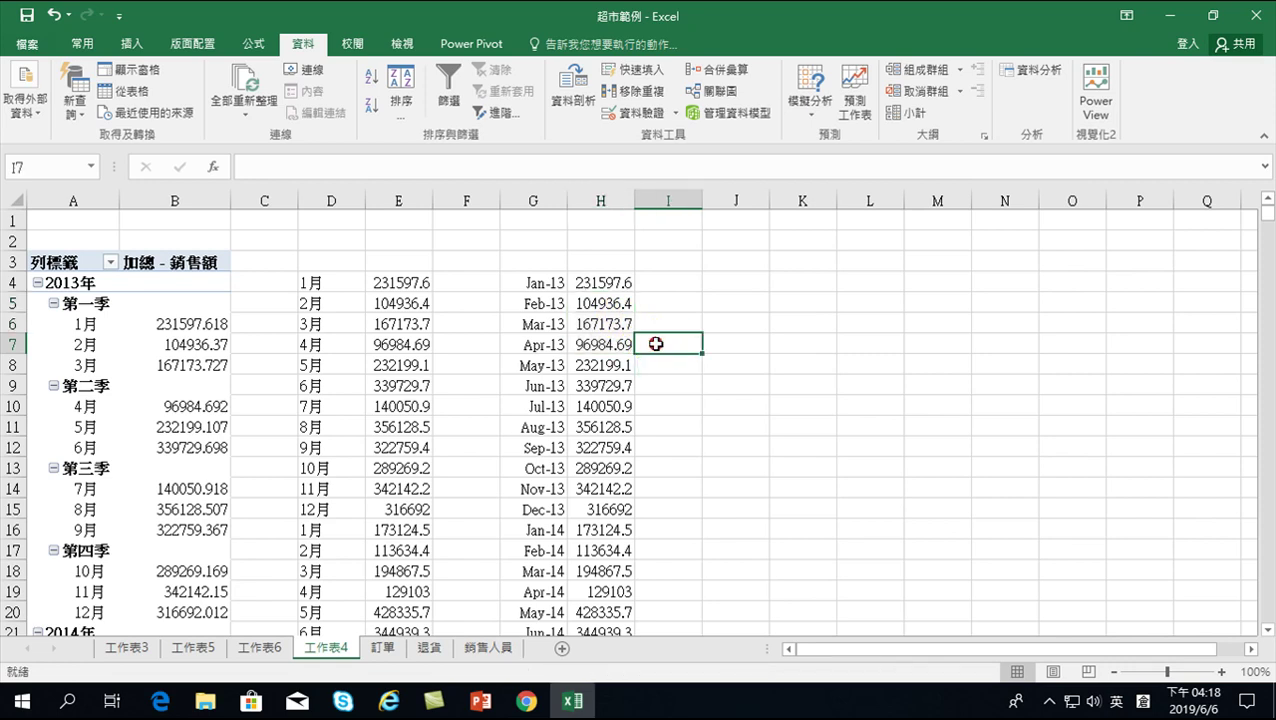
click(597, 345)
drag(595, 318, 595, 364)
click(666, 363)
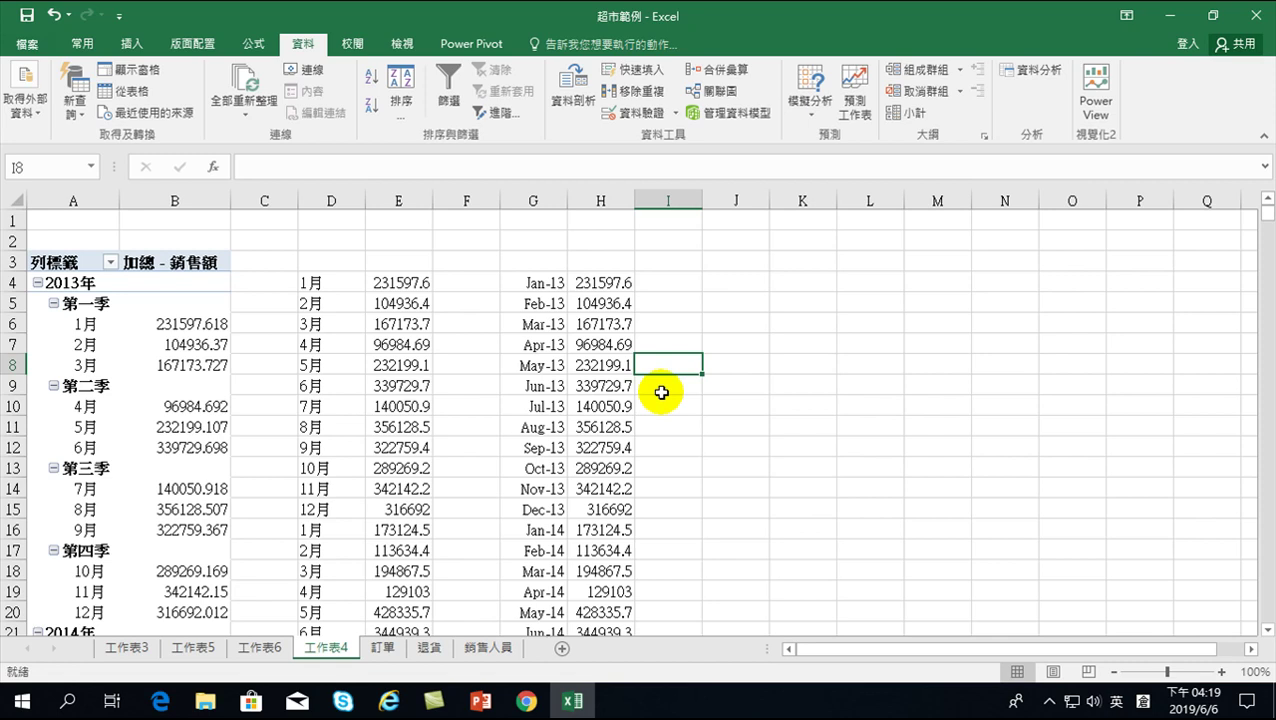
click(533, 324)
scroll(582, 283, down, 4)
scroll(525, 335, up, 4)
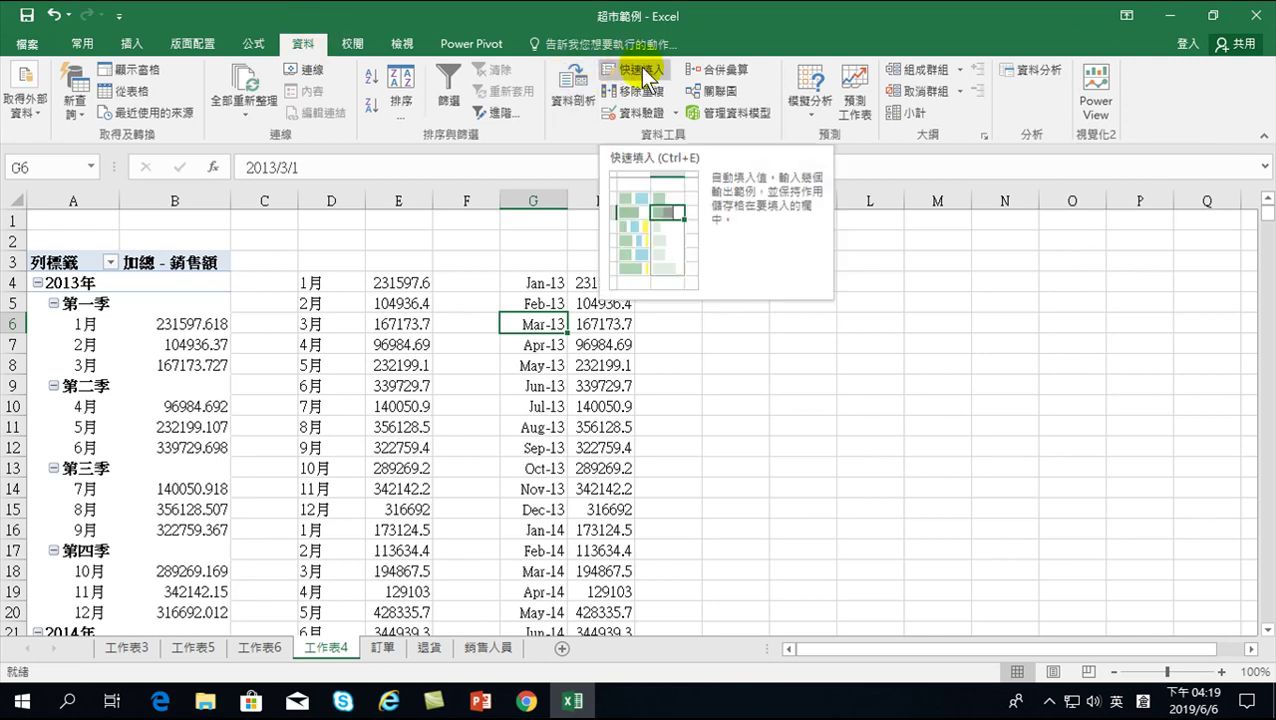
Open the Home tab's Fill options and close them without choosing.
click(80, 42)
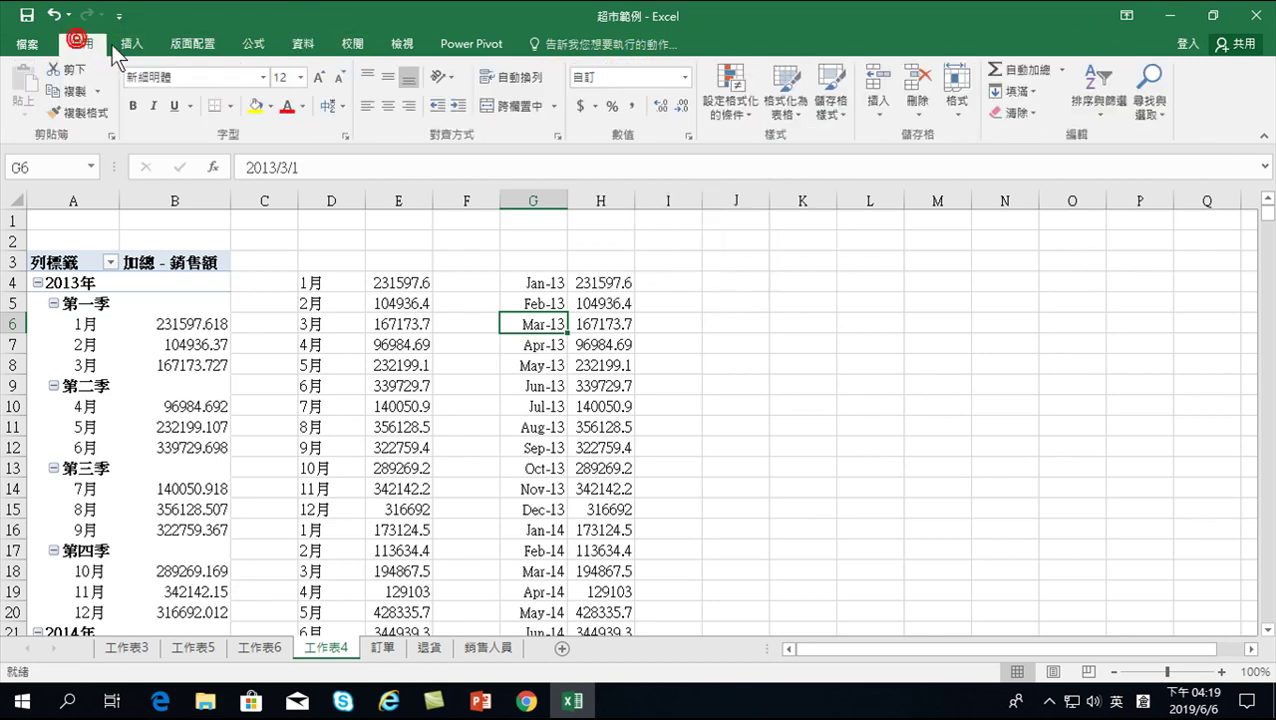
click(1028, 89)
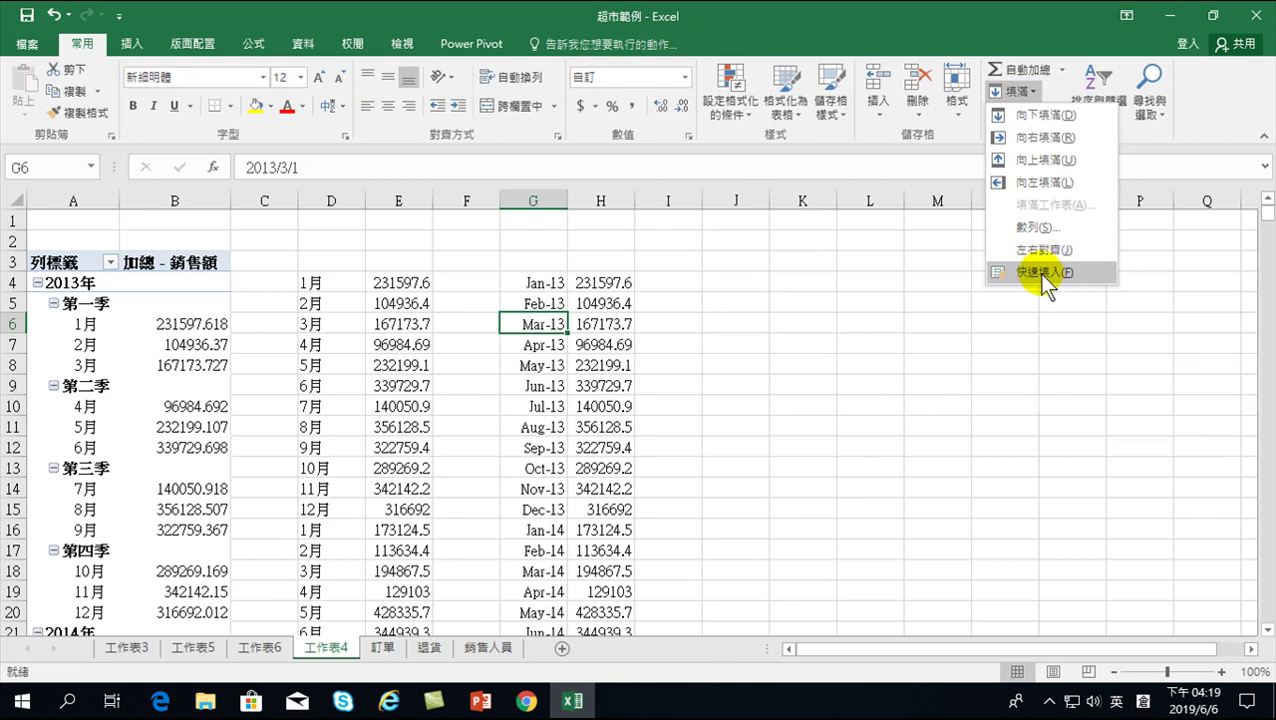
click(527, 362)
Select May-13 in G8 and the Jul-13 sales value in H10, with the Insert tab shown.
click(538, 362)
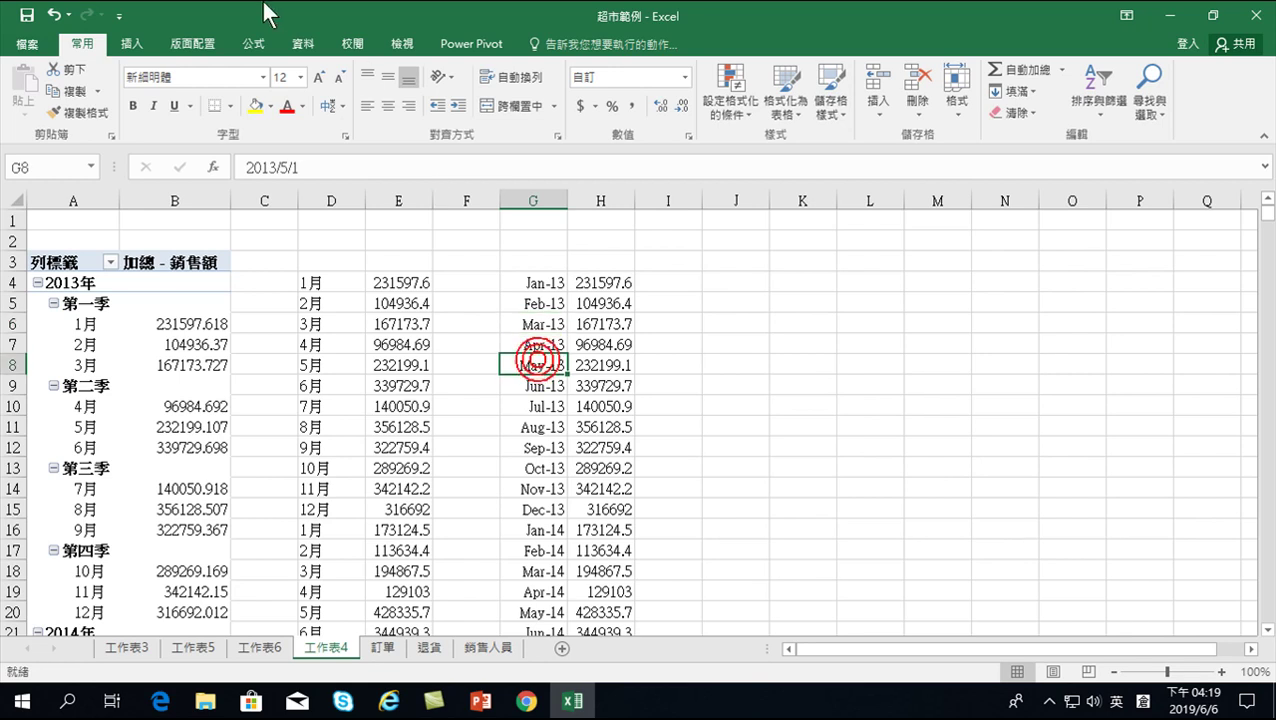
click(133, 45)
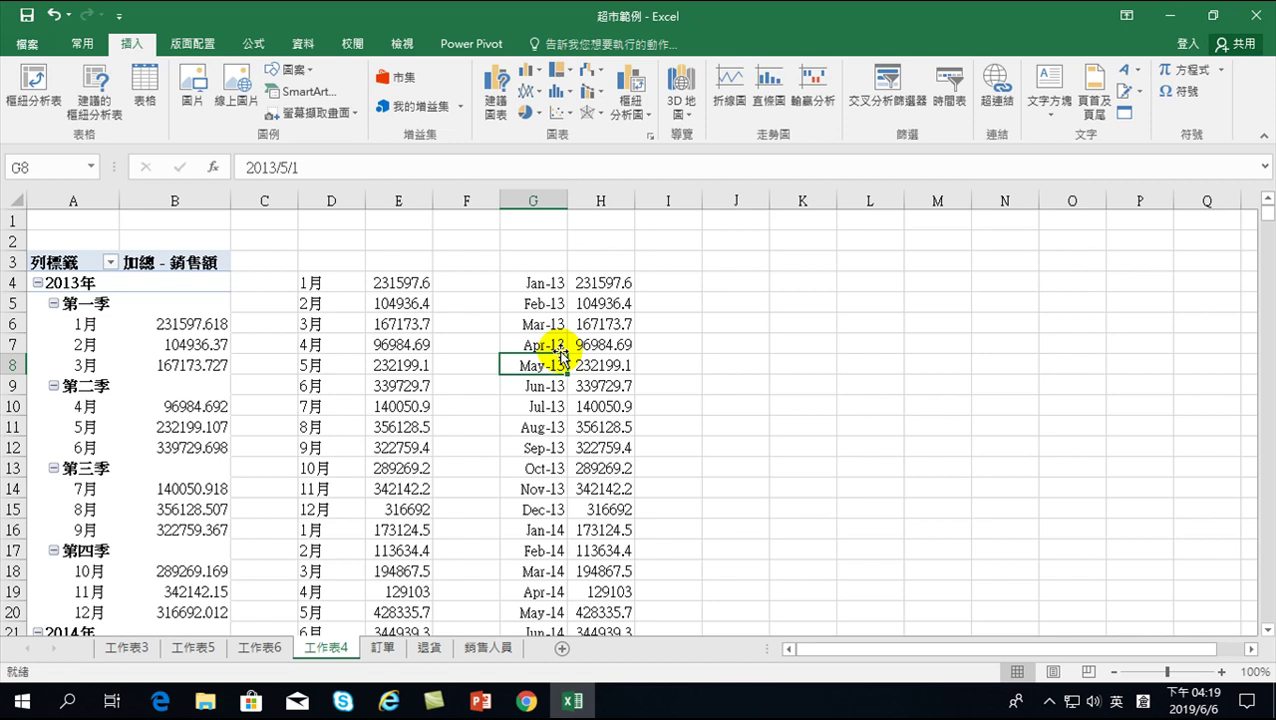
click(580, 405)
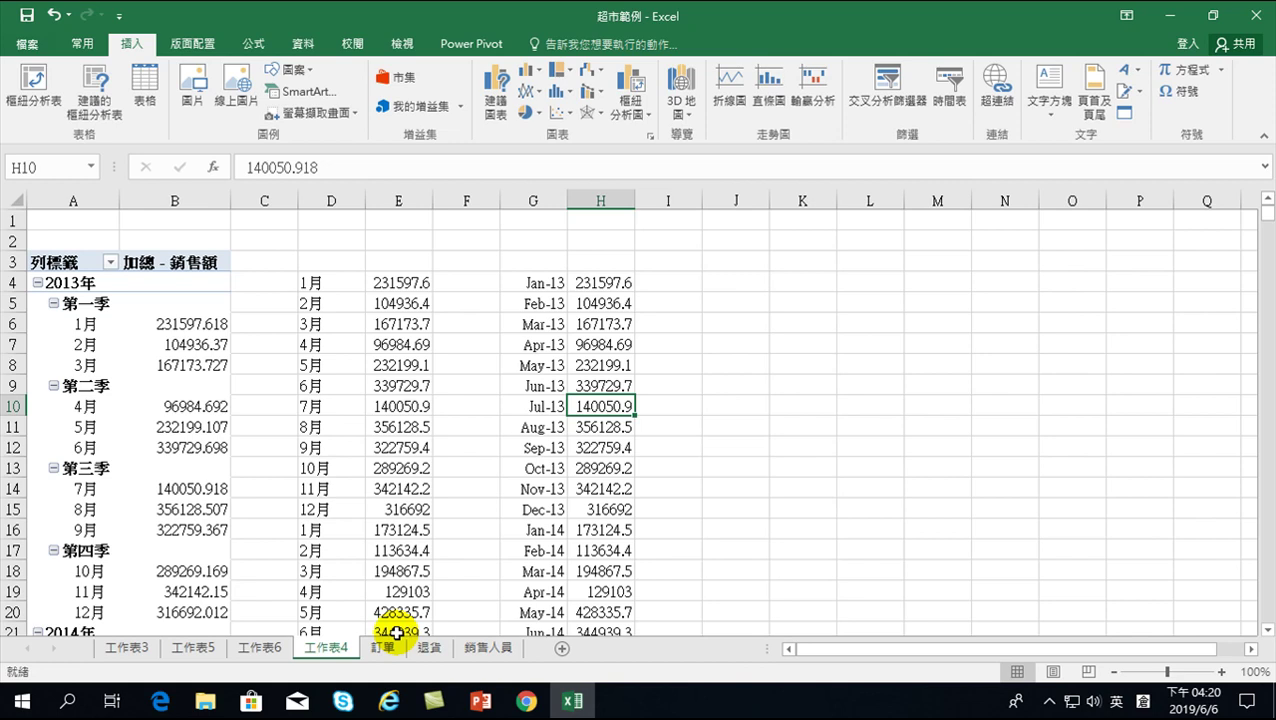
In PowerPoint, play slide 4 with the 讀書破萬卷 couplet as a slideshow from the current slide.
click(481, 700)
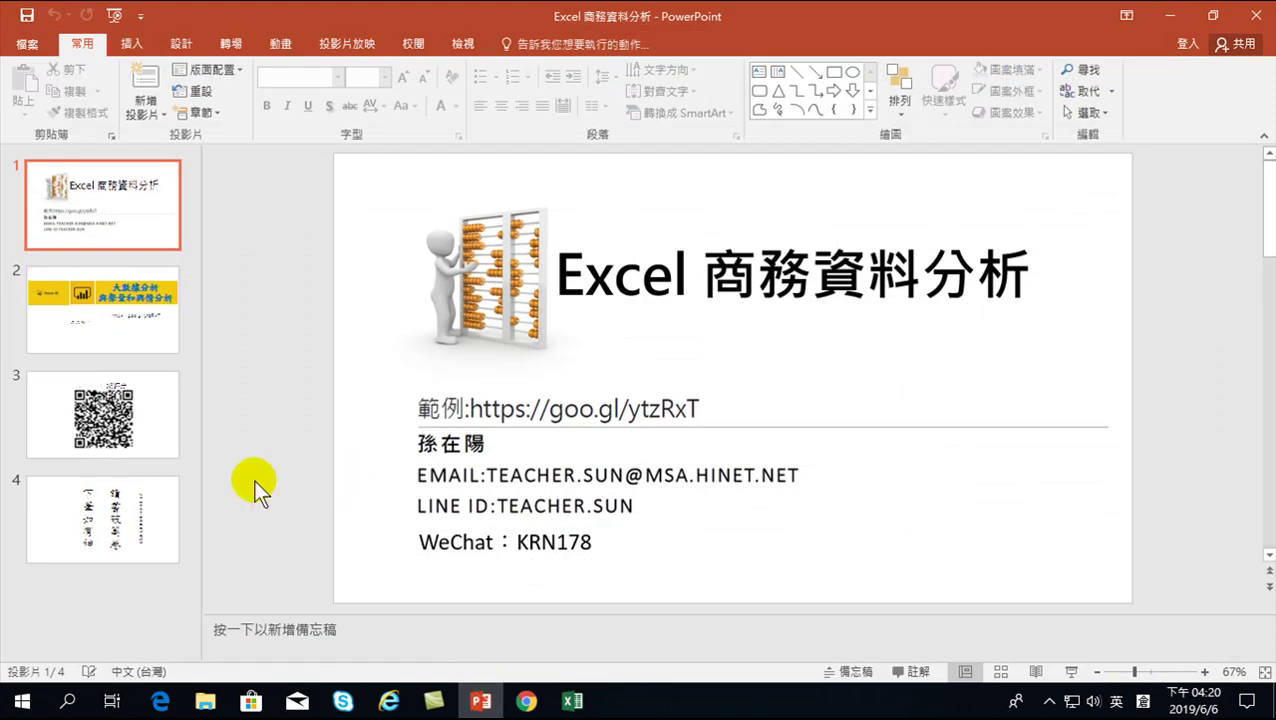
click(128, 512)
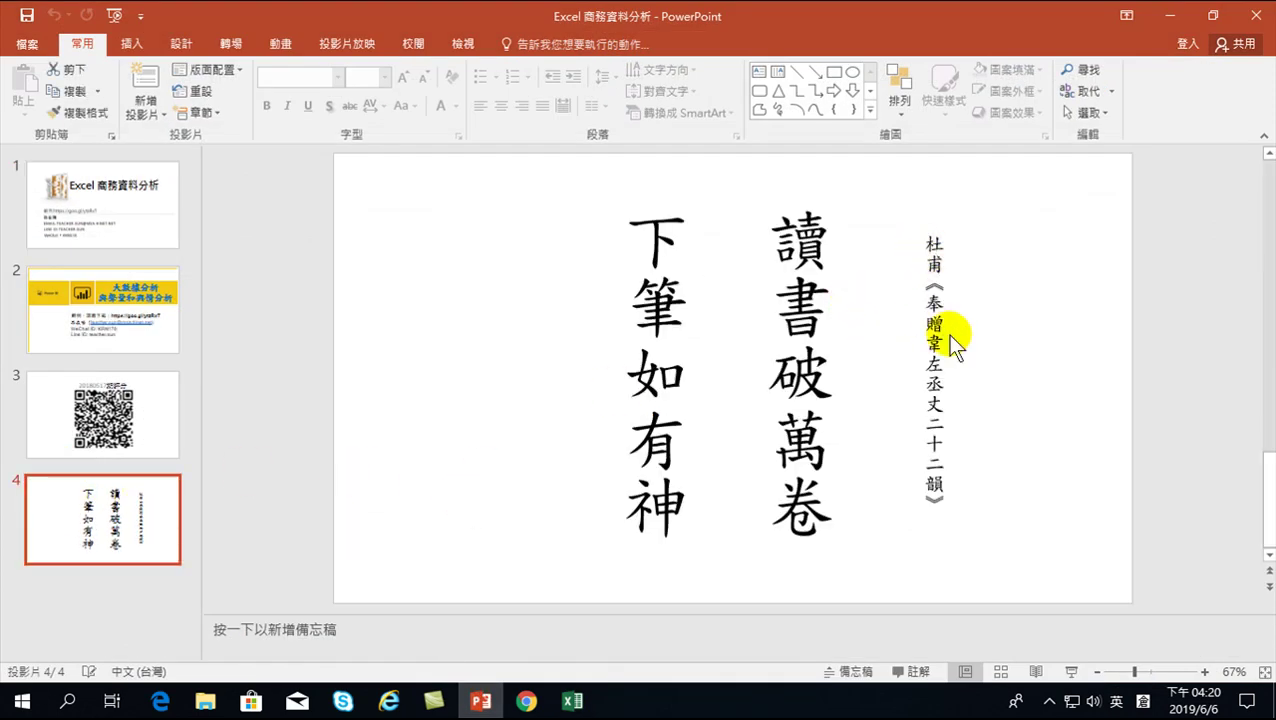
key(shift+F5)
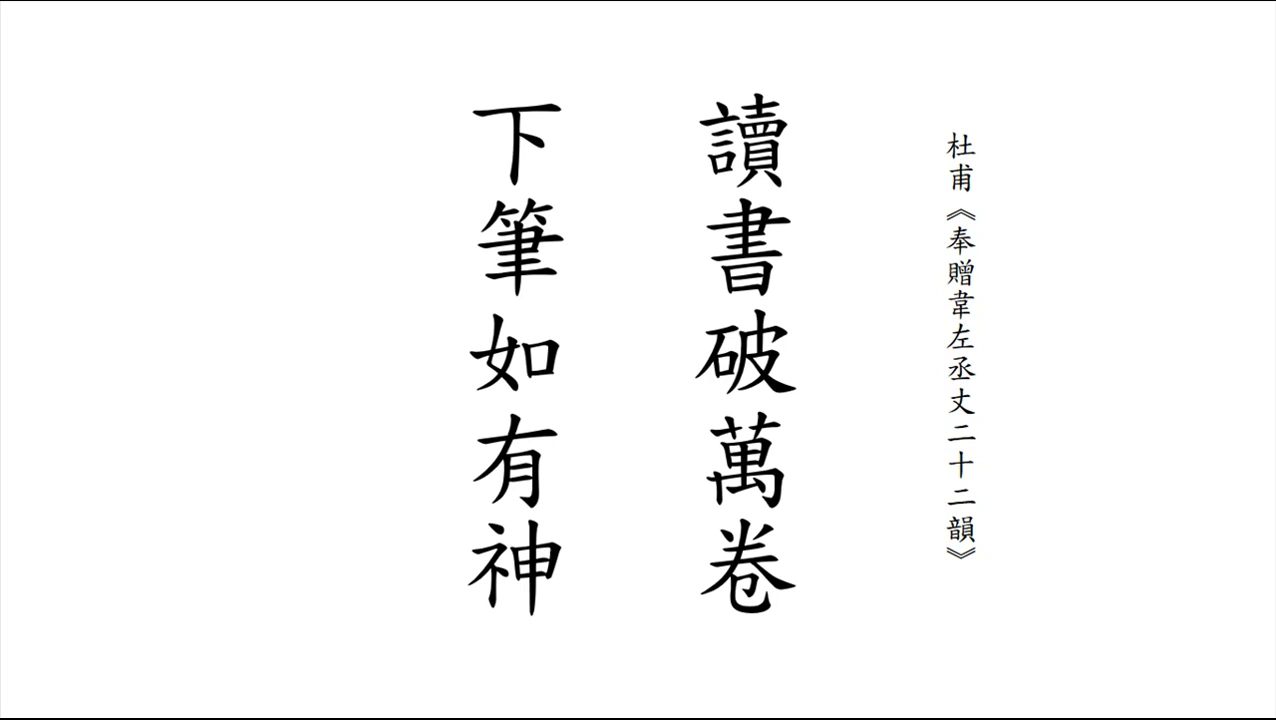